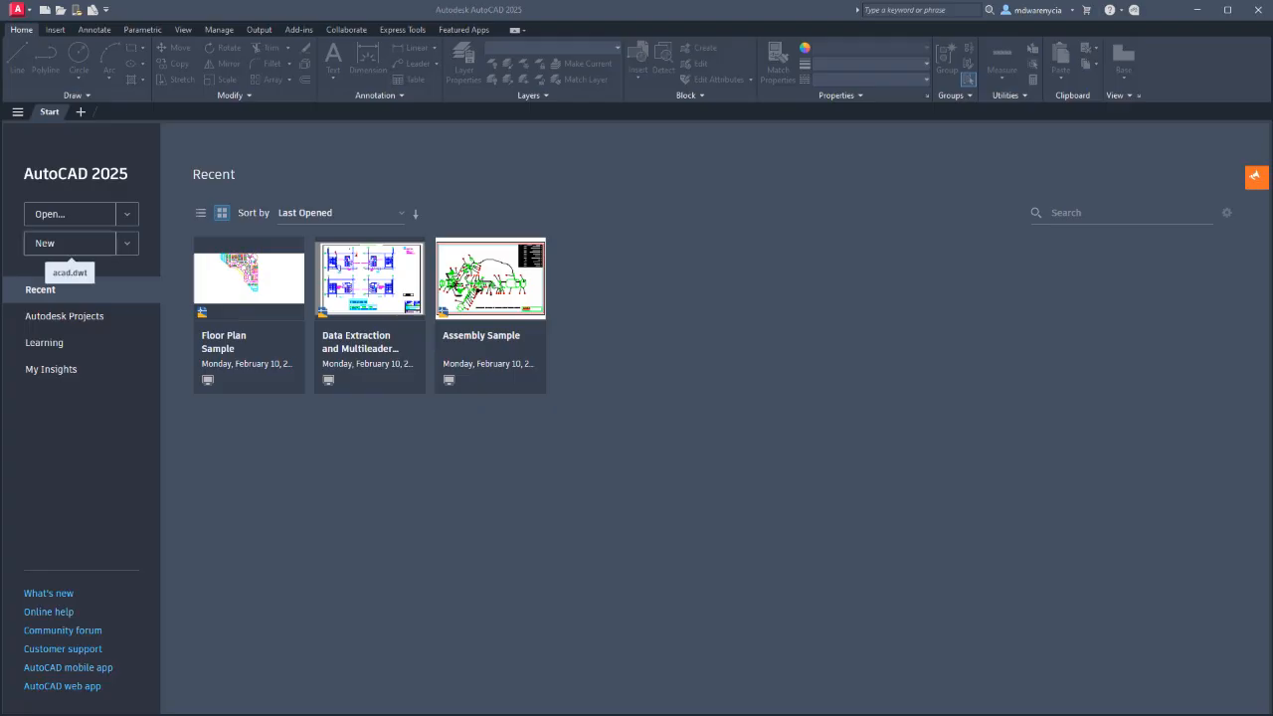
Create a new drawing from the acad.dwt template.
left_click(60, 242)
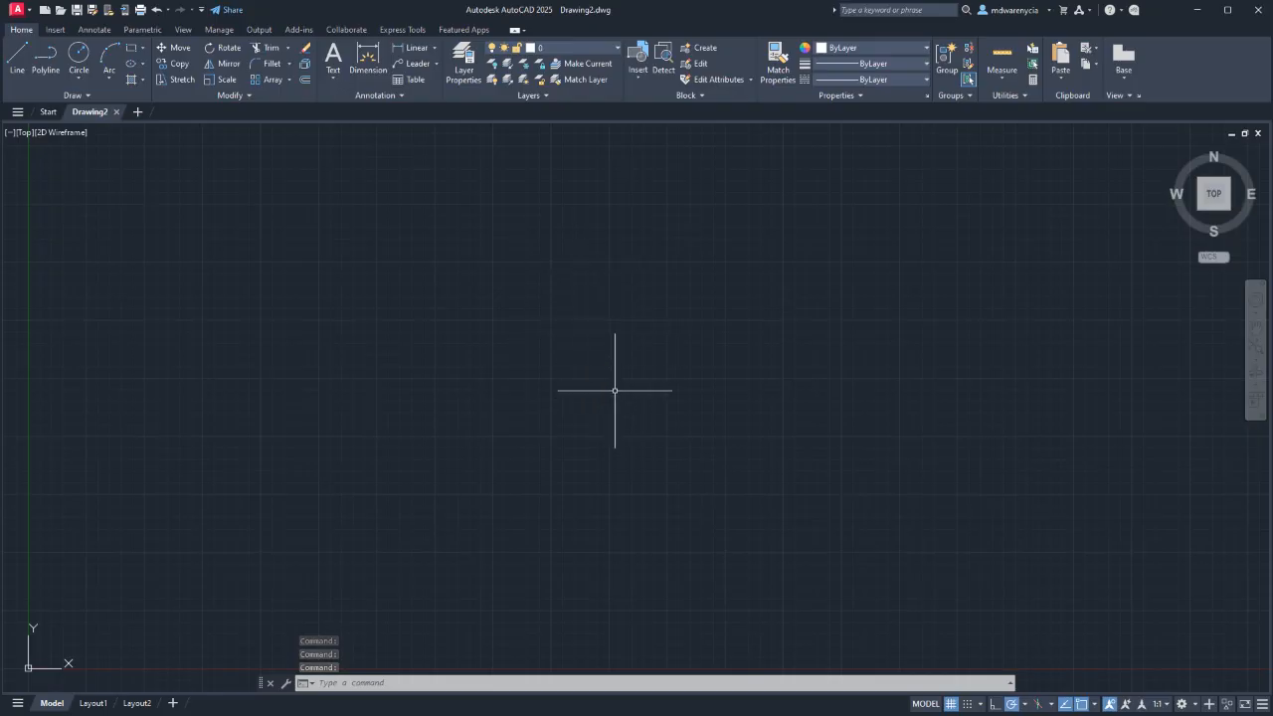
Examine the empty model space and the area around the origin at several zoom levels.
scroll(618, 356, "up", 3)
scroll(618, 356, "down", 2)
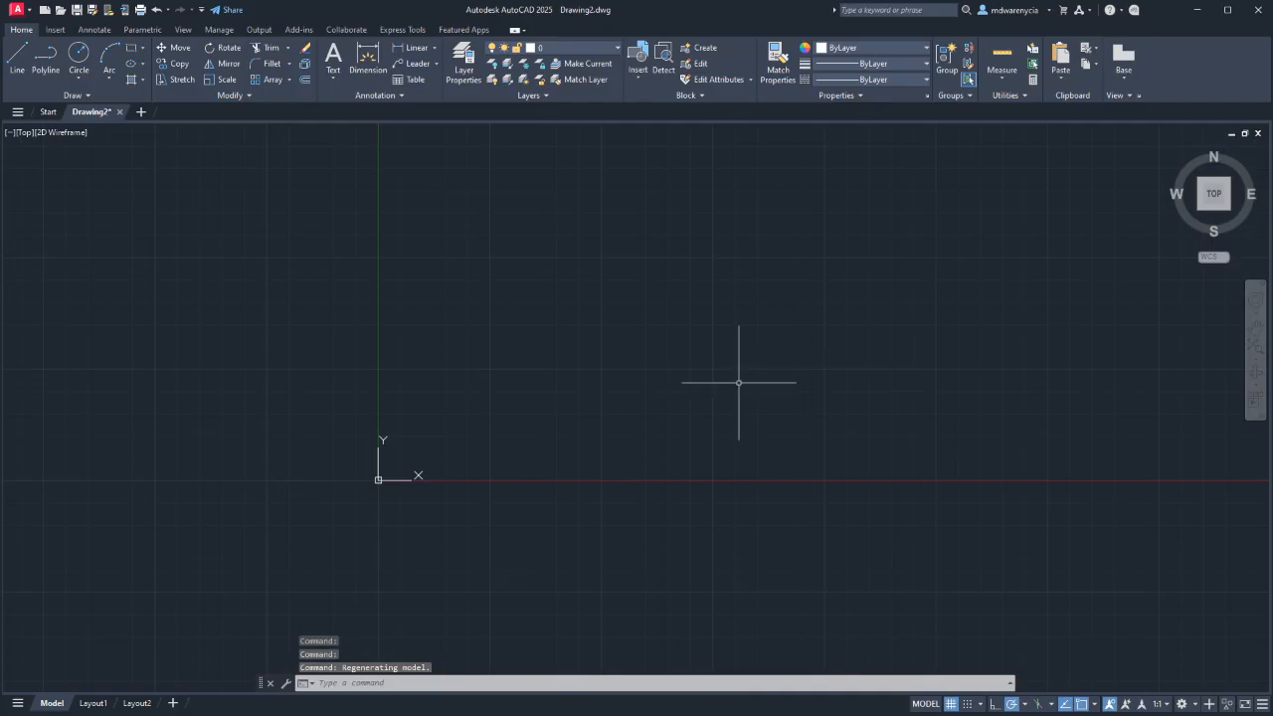
scroll(123, 331, "up", 7)
scroll(123, 333, "down", 9)
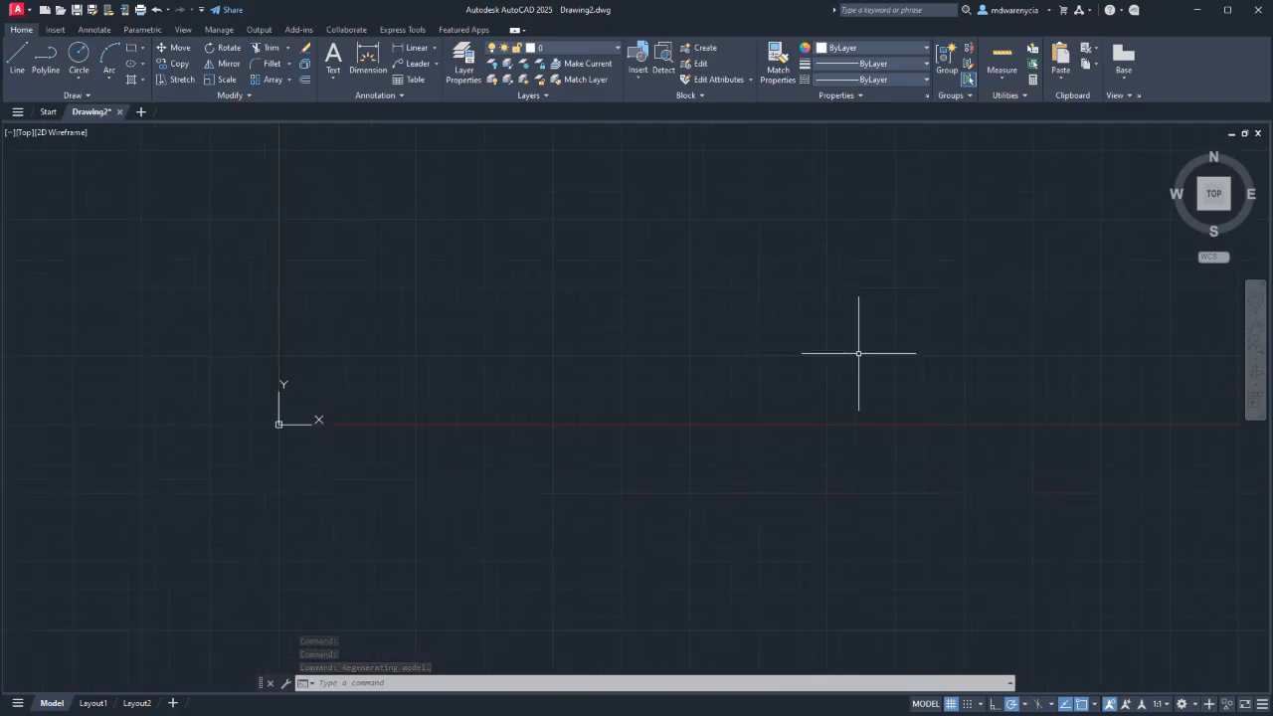
scroll(1045, 332, "up", 5)
scroll(1046, 332, "down", 5)
scroll(1075, 352, "down", 8)
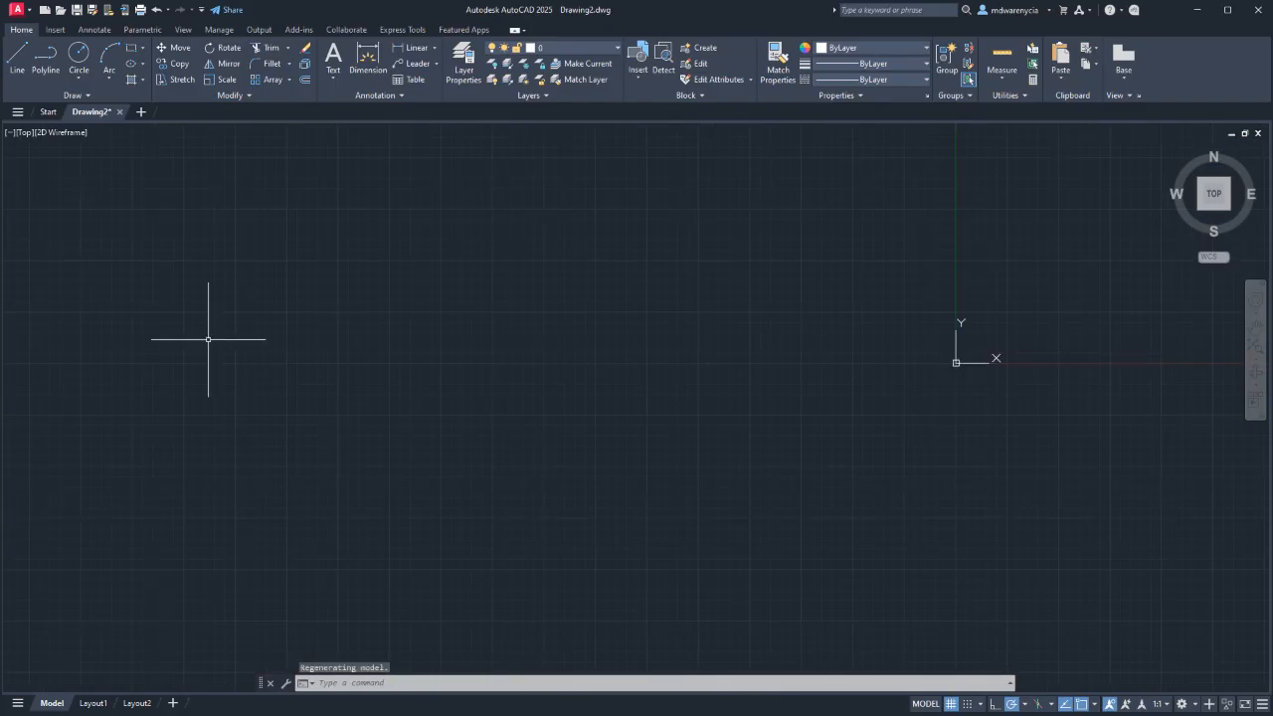
scroll(208, 339, "up", 3)
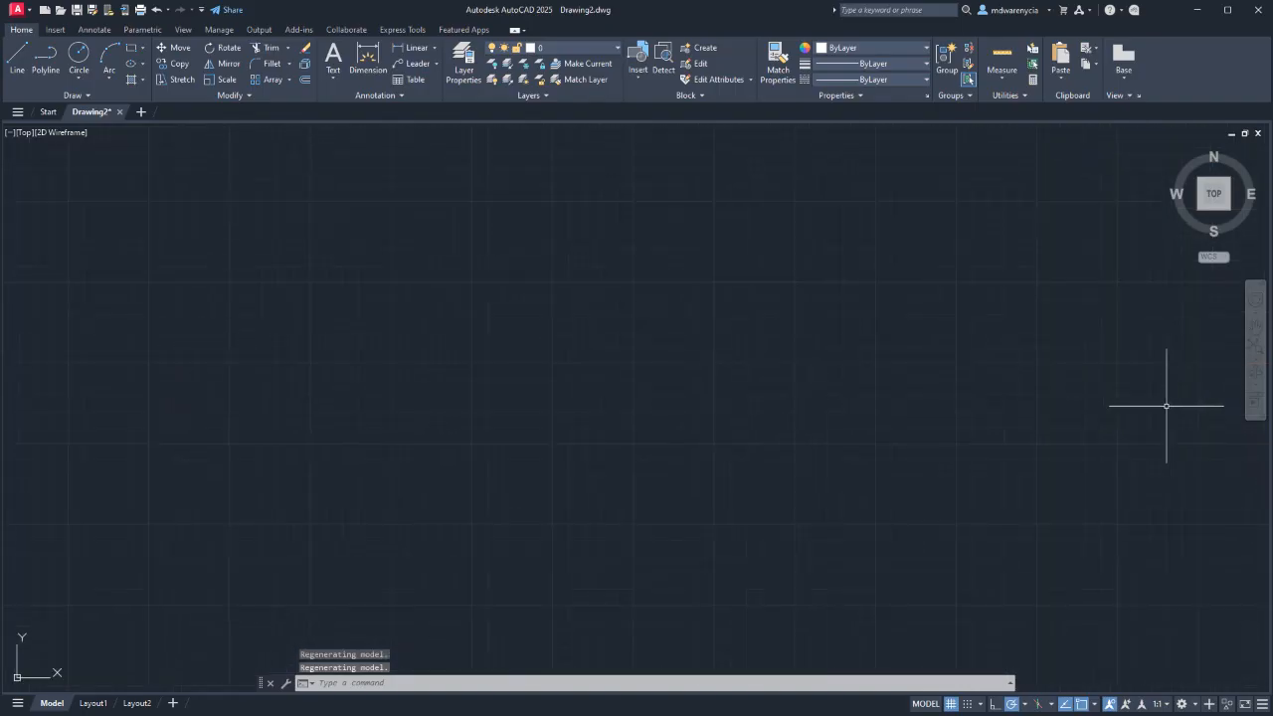
scroll(1166, 405, "down", 4)
scroll(334, 386, "down", 8)
scroll(387, 384, "up", 7)
scroll(613, 396, "up", 8)
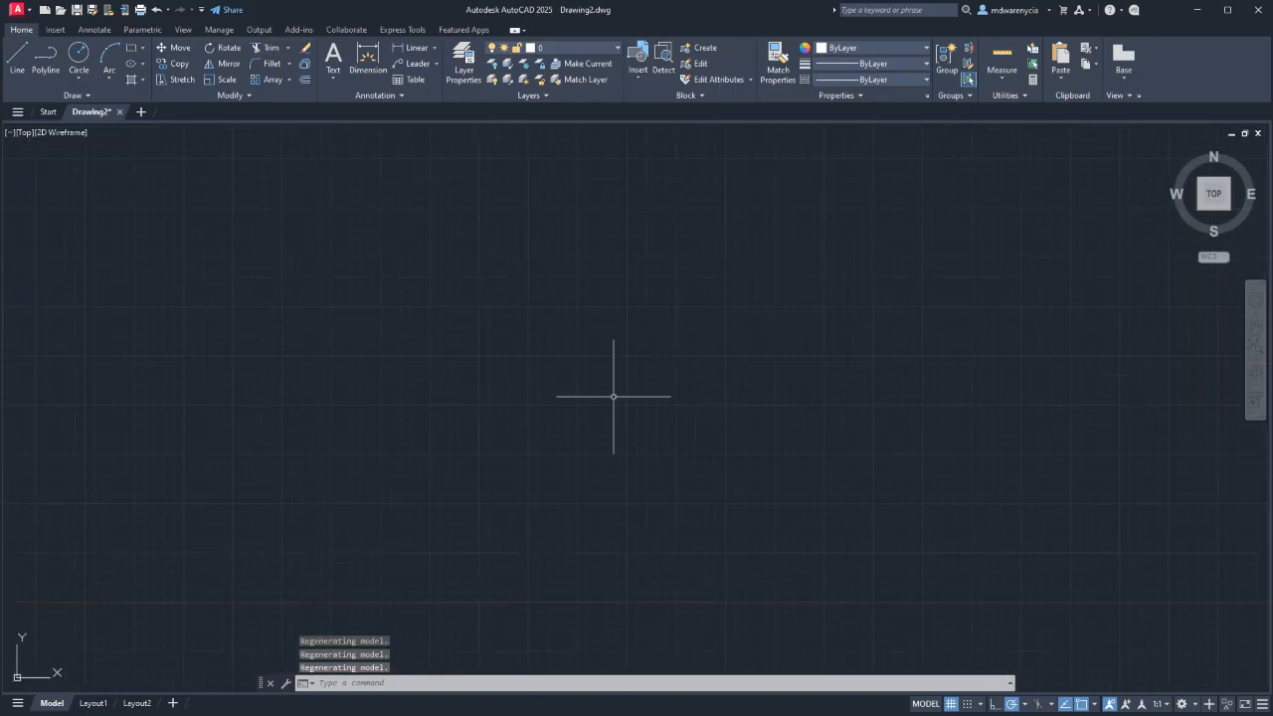
scroll(268, 429, "down", 5)
scroll(622, 376, "up", 10)
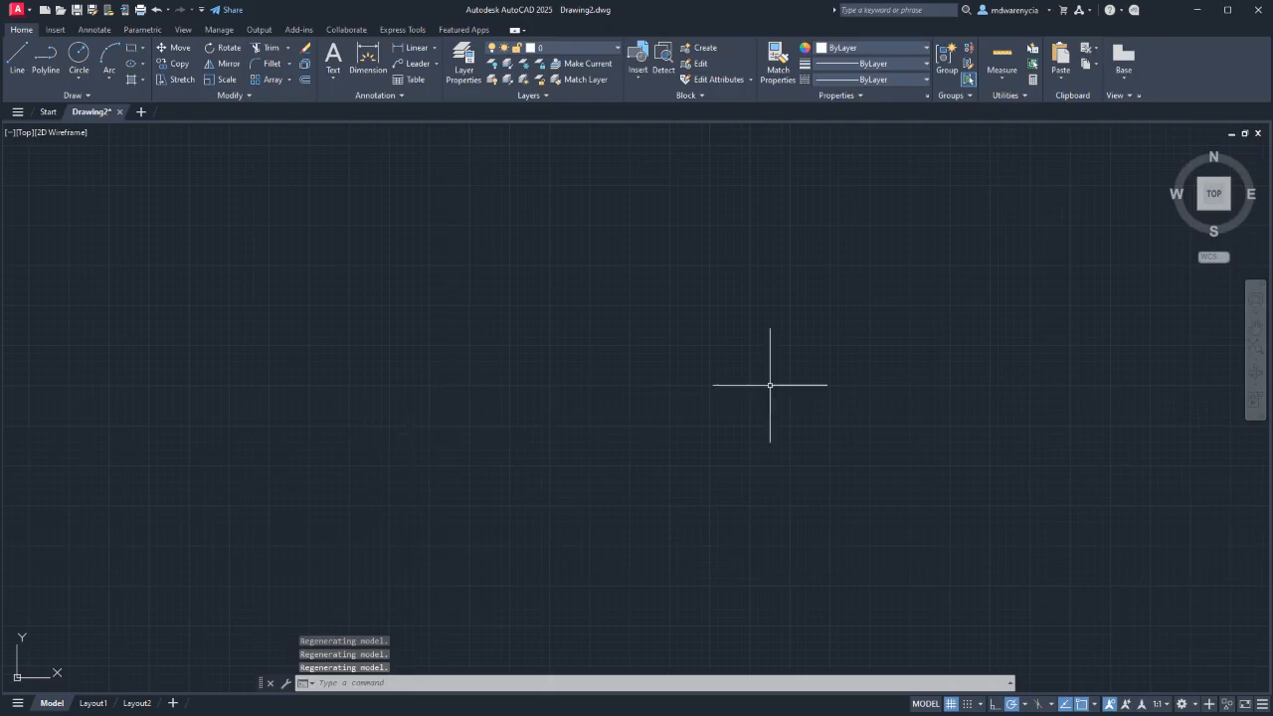
scroll(785, 377, "down", 7)
scroll(365, 405, "up", 4)
scroll(527, 460, "up", 6)
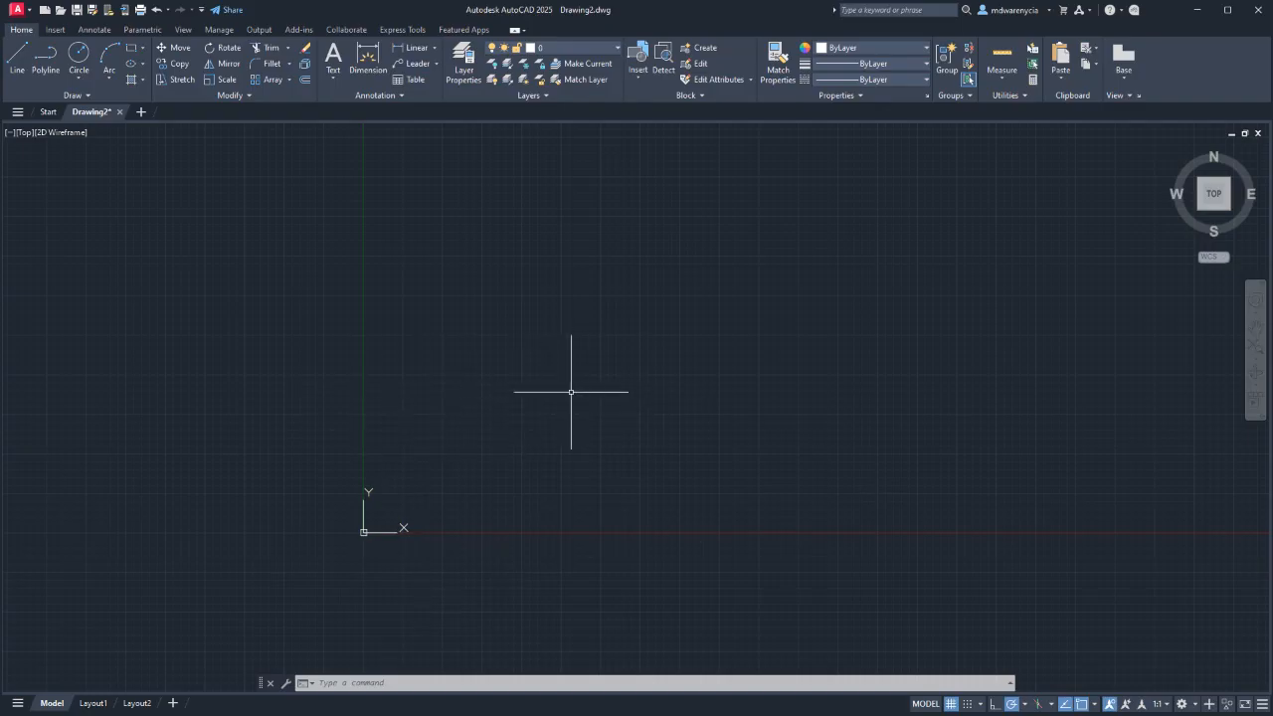
middle_click_drag(517, 420, 889, 296)
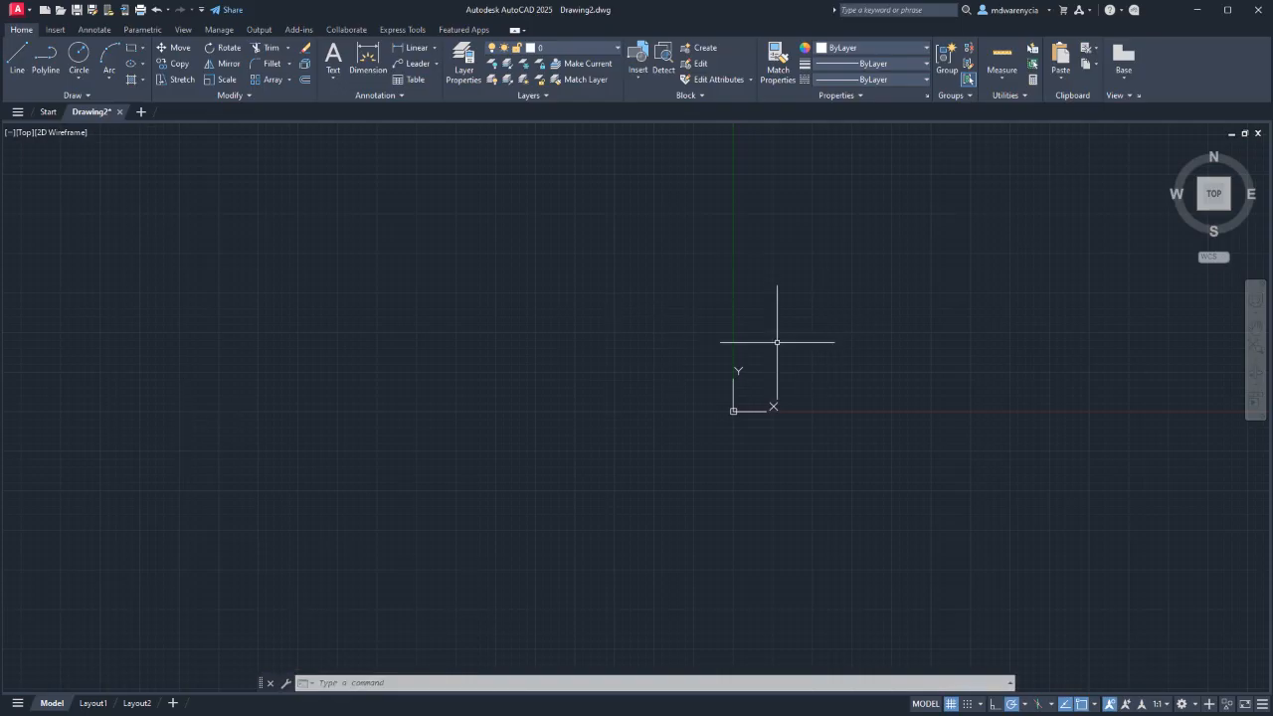
Query the DYNMODE system variable to check the dynamic input setting.
type("takjdsf")
key("Escape")
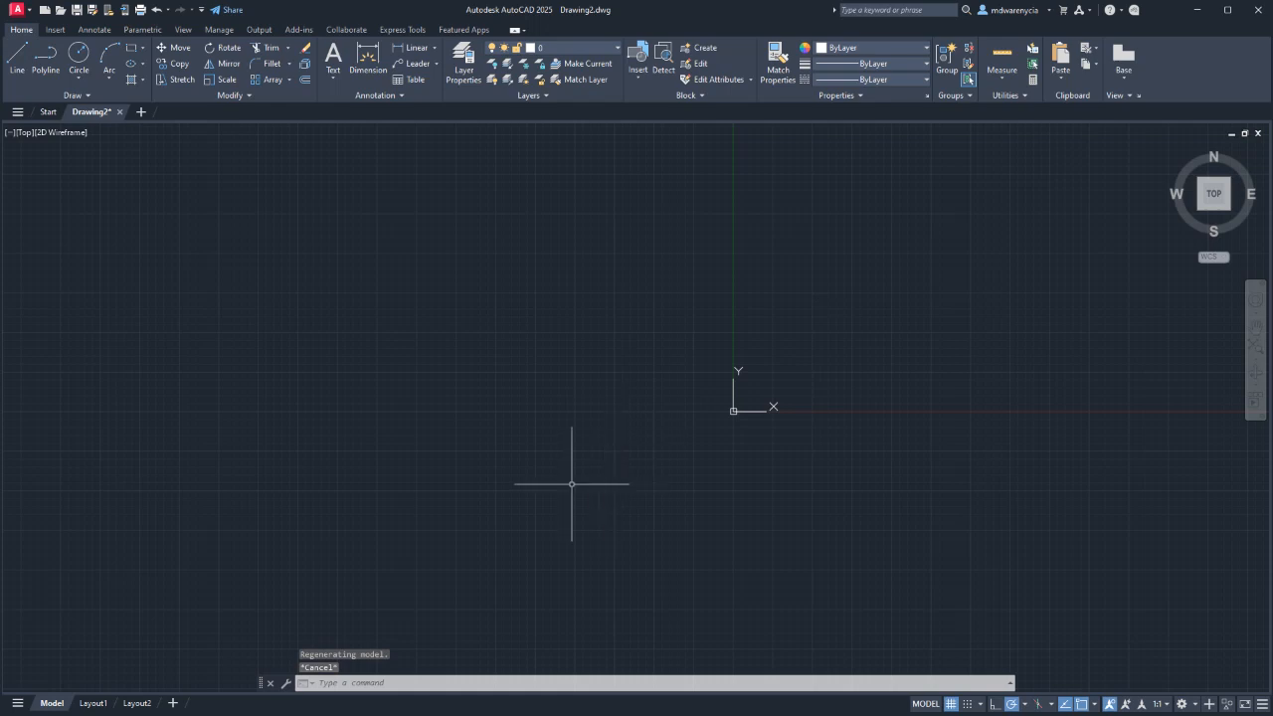
type("DYNMODE")
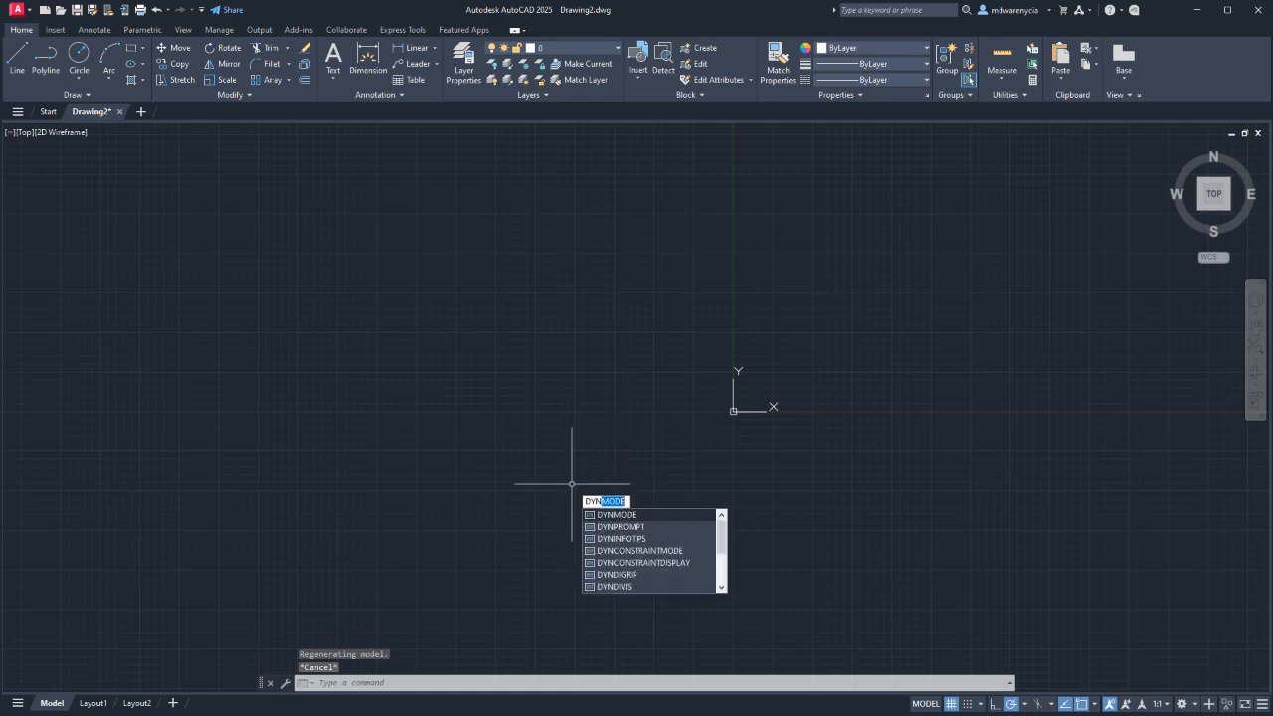
key("Return")
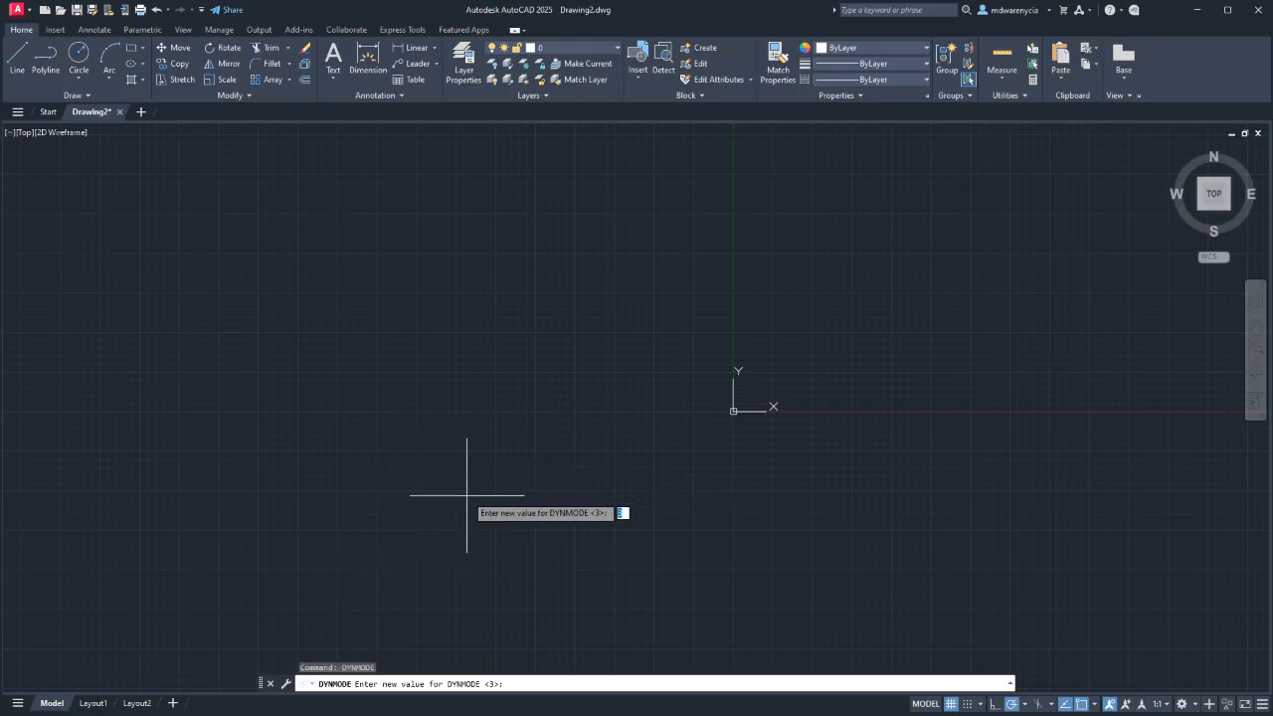
key("Escape")
left_click(549, 358)
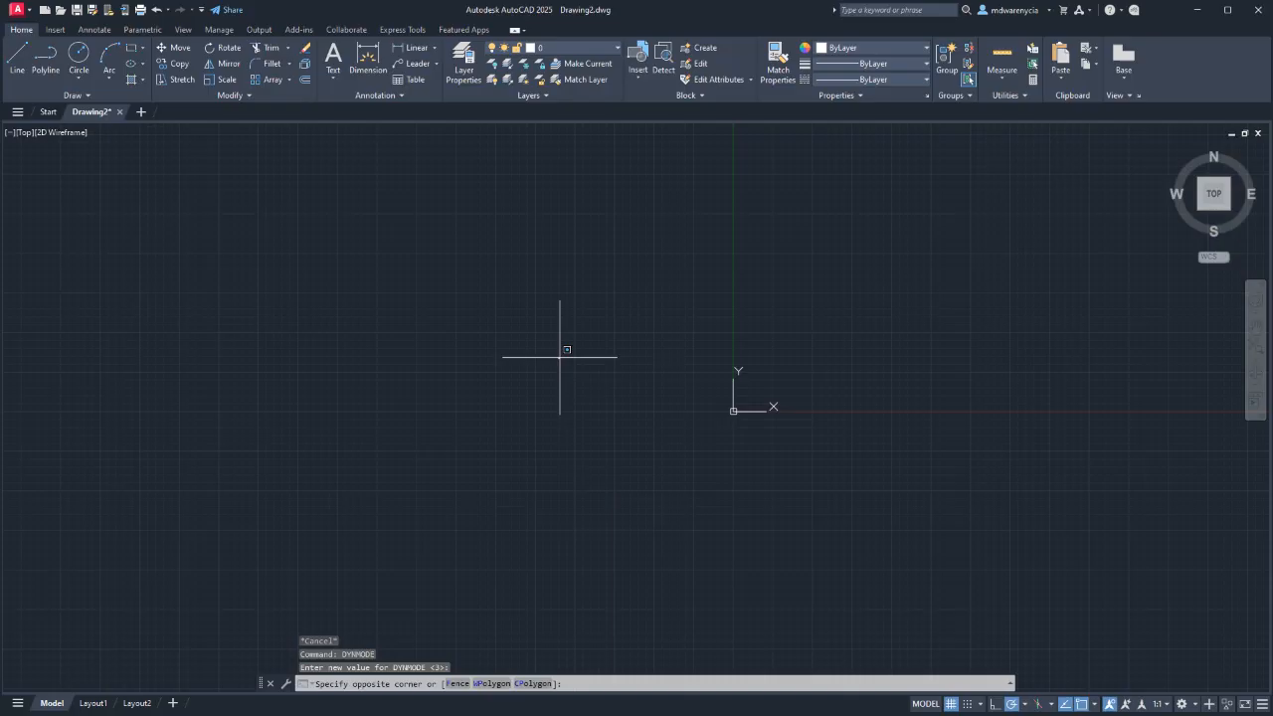
left_click(708, 358)
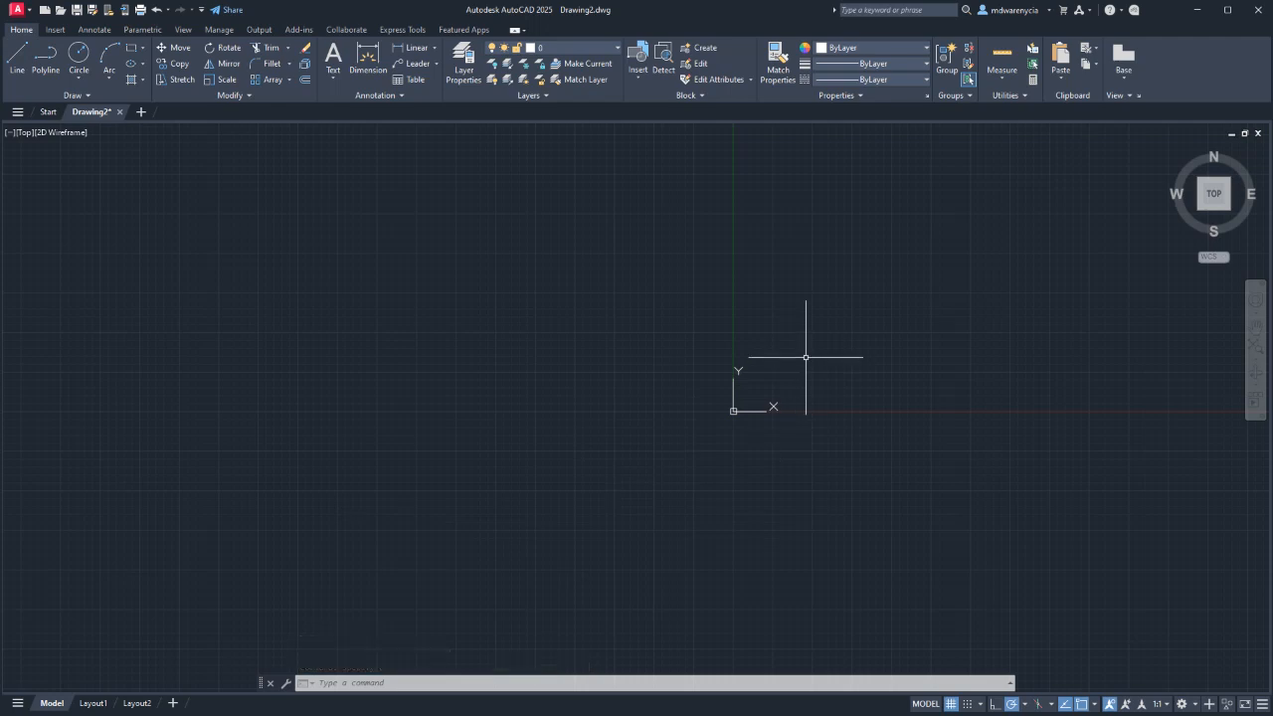
scroll(542, 355, "down", 5)
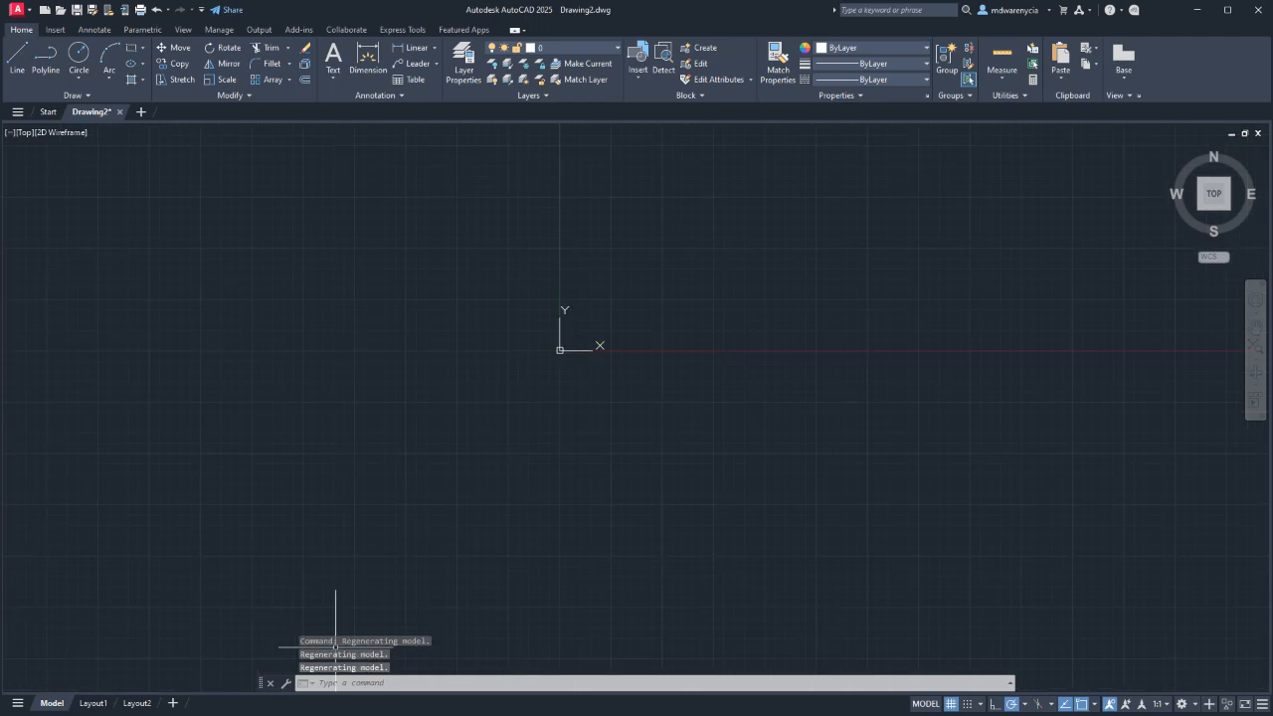
scroll(676, 210, "up", 10)
scroll(1082, 440, "down", 10)
middle_click_drag(1094, 422, 136, 317)
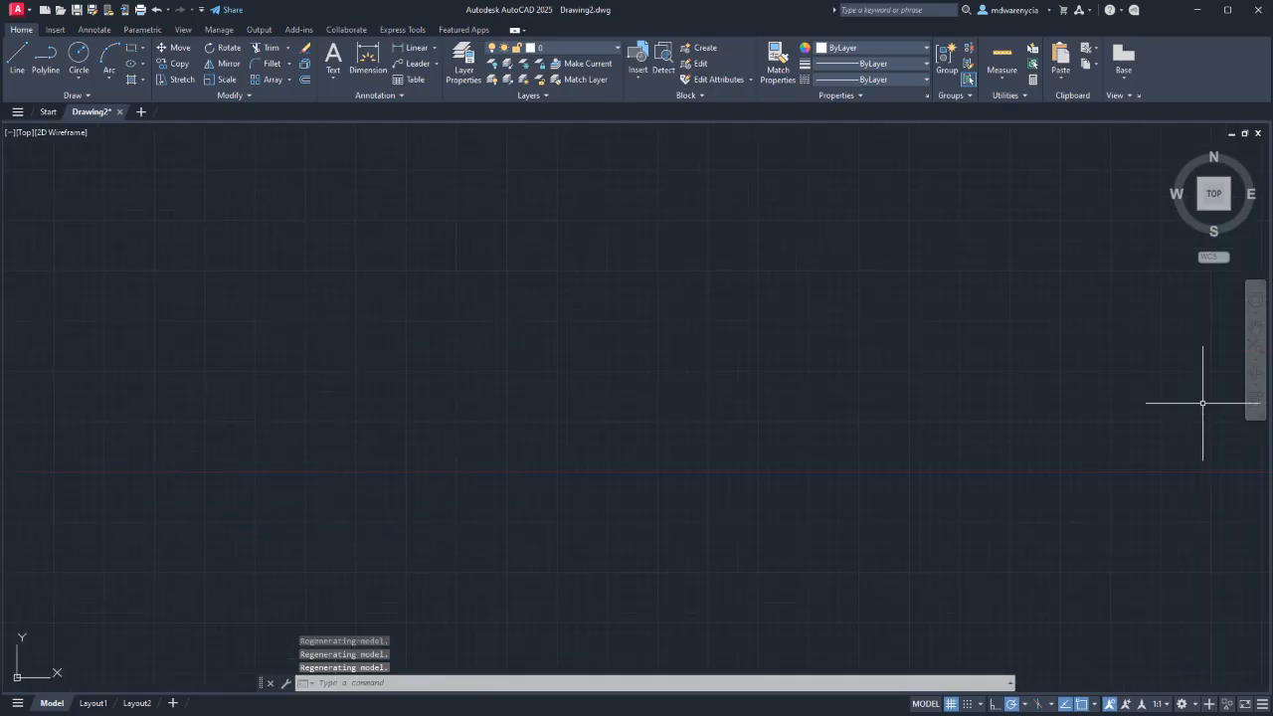
scroll(946, 356, "down", 10)
scroll(958, 344, "up", 10)
scroll(726, 402, "down", 8)
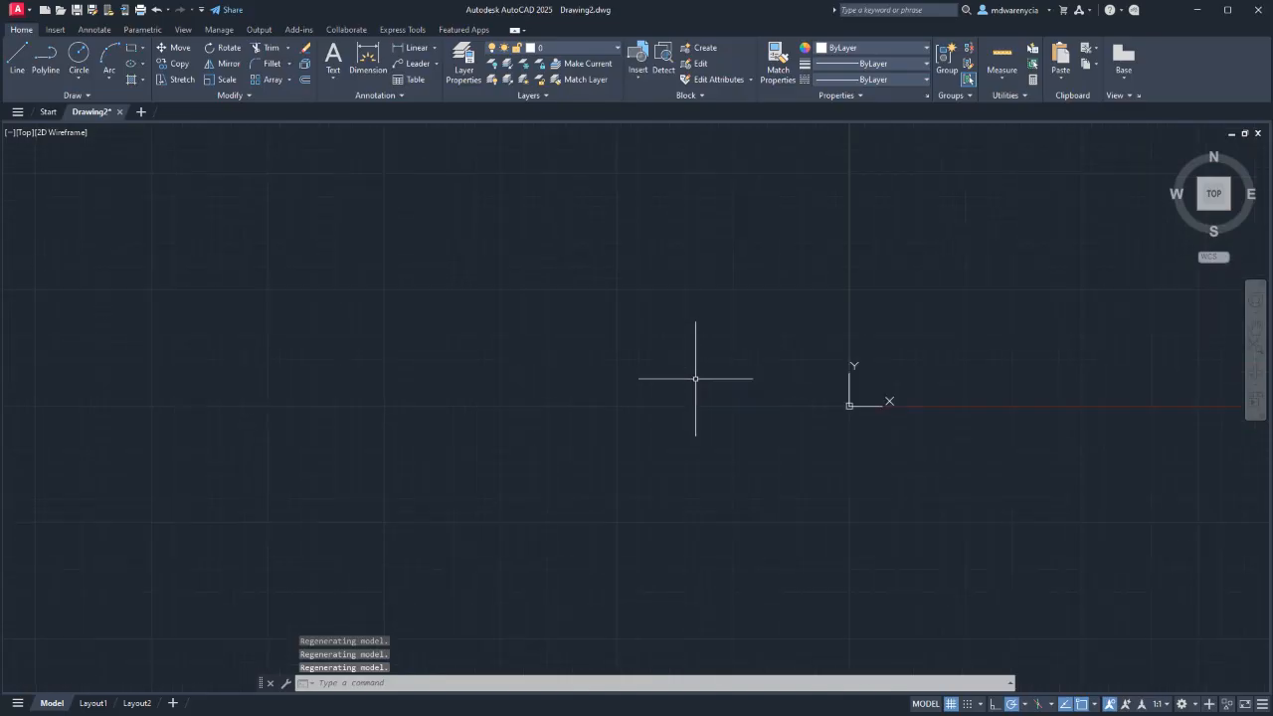
Fit the view to the drawing's extents with the Extents option of the ZOOM command.
type("z")
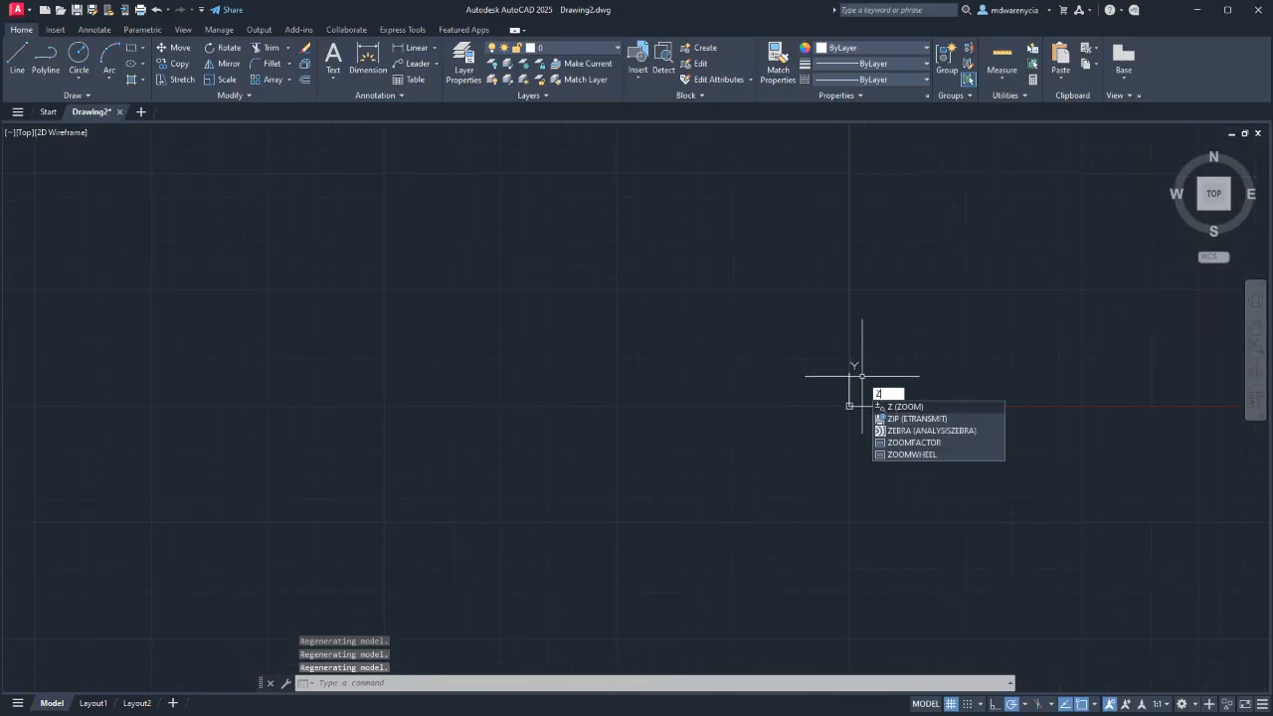
key("Return")
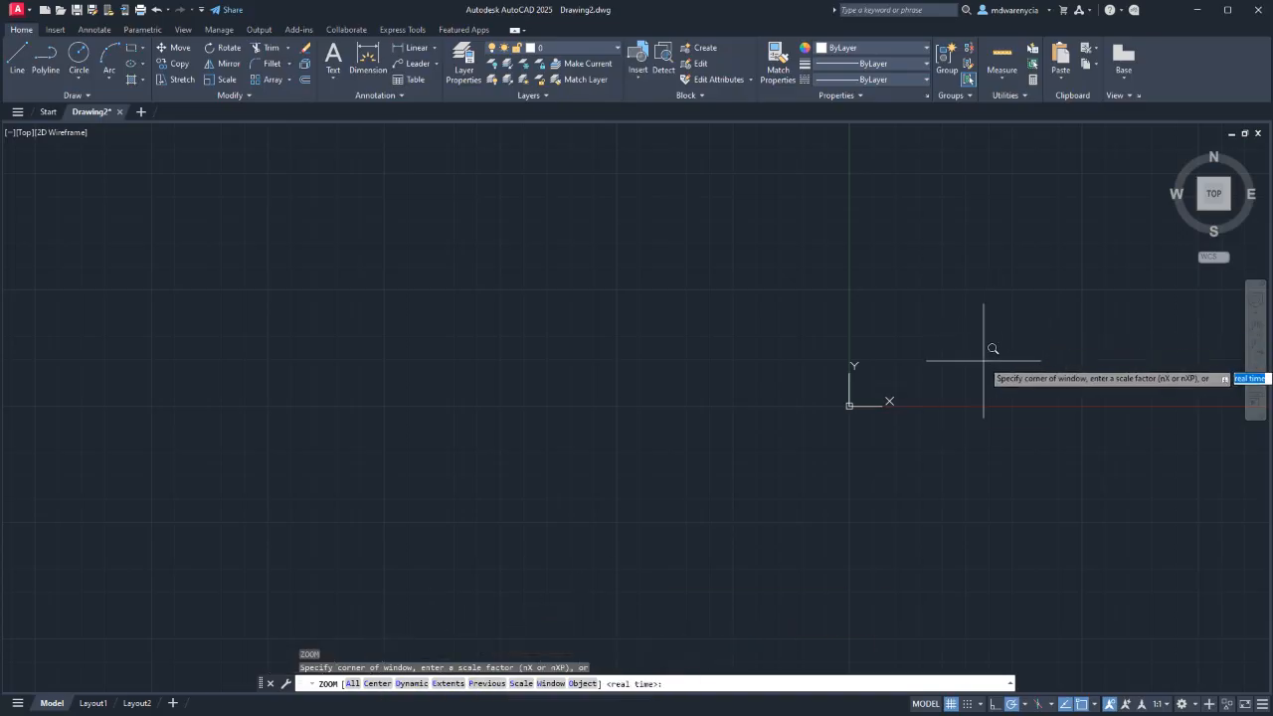
type("e")
key("Return")
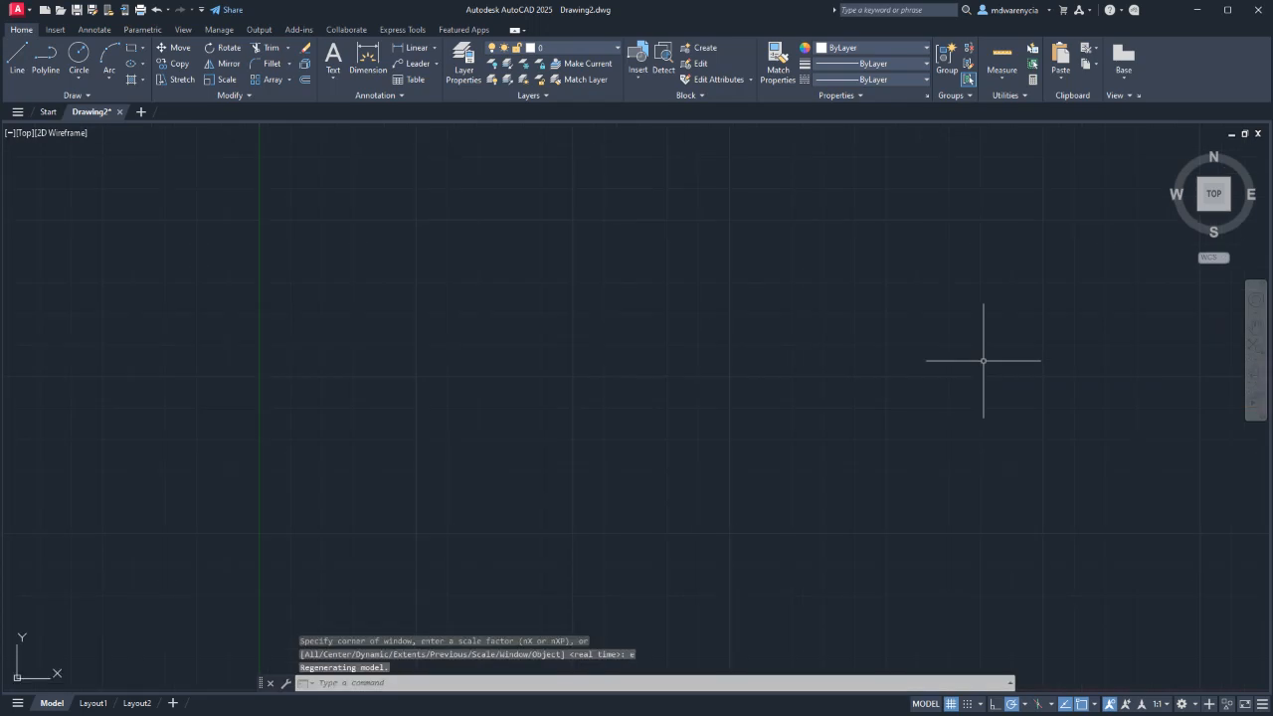
type("z")
key("Return")
scroll(732, 287, "down", 8)
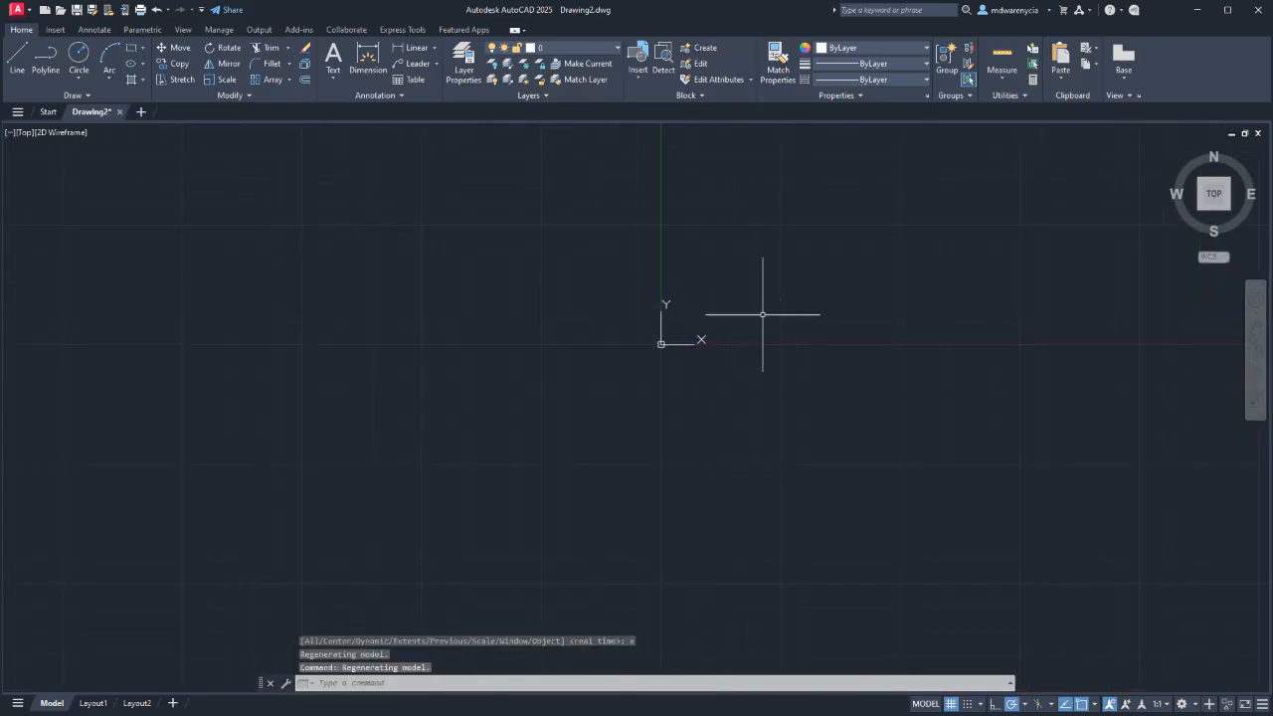
scroll(781, 271, "up", 4)
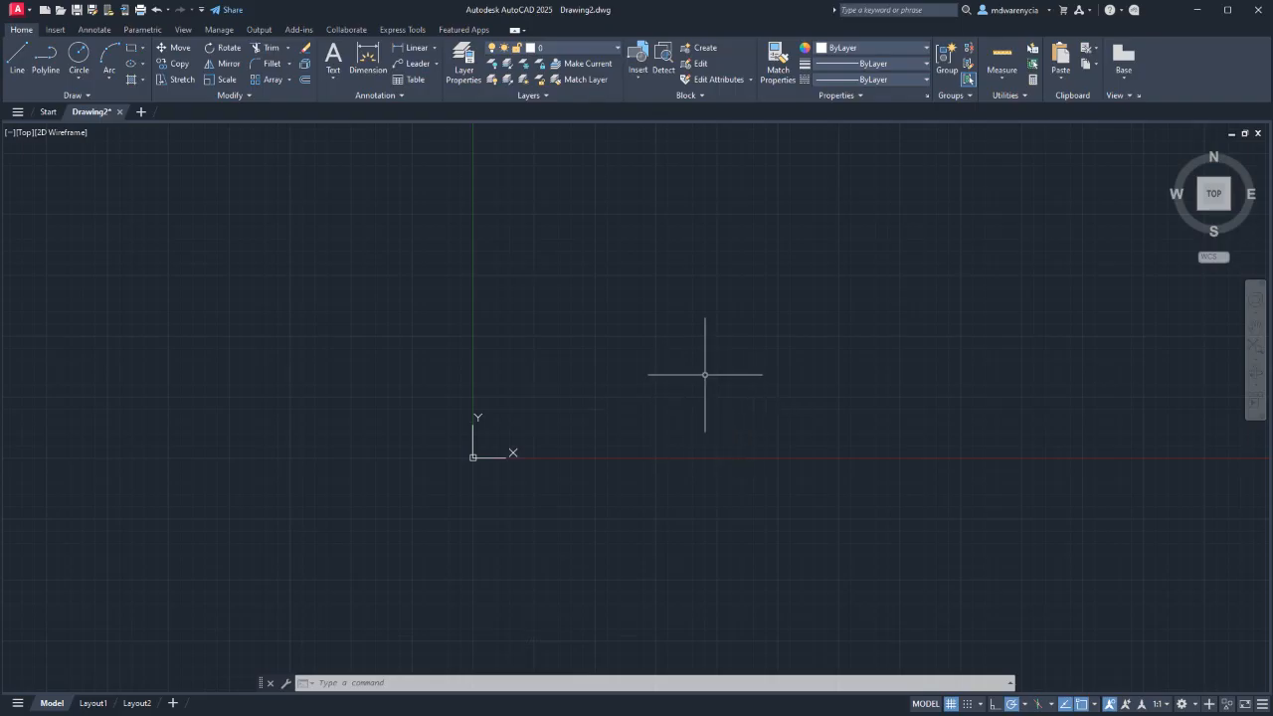
scroll(659, 378, "down", 2)
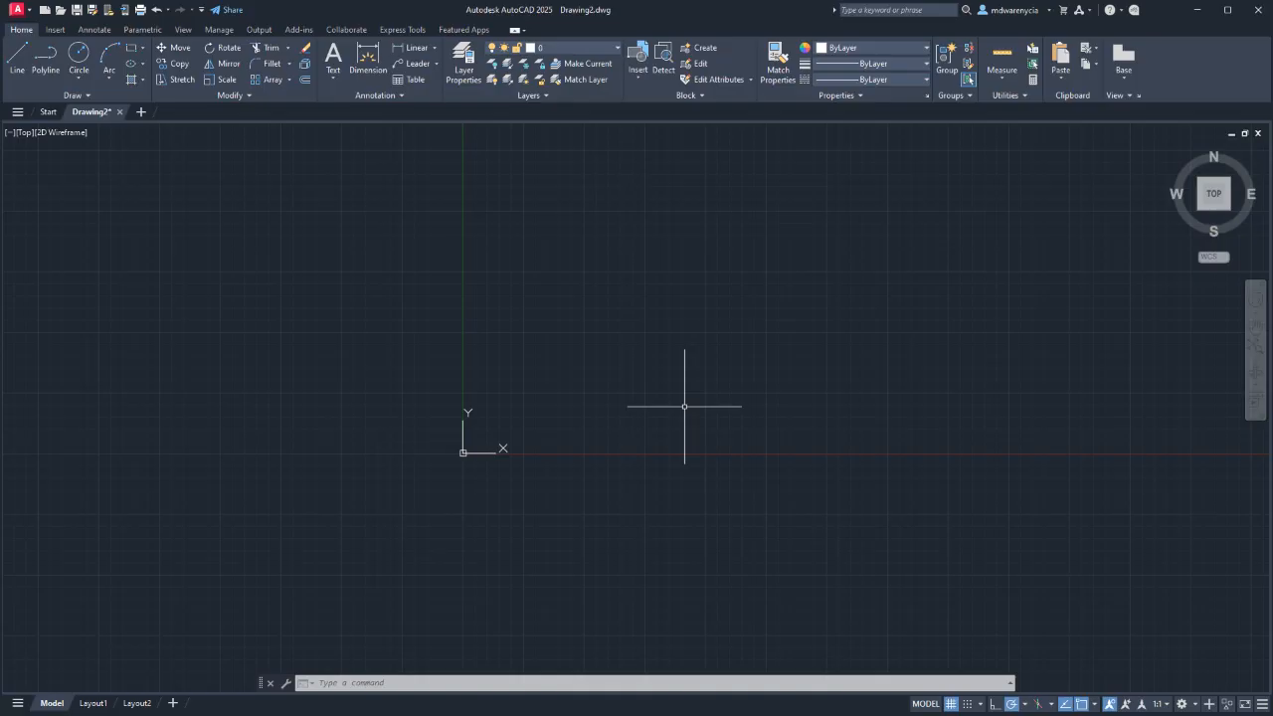
left_click(601, 283)
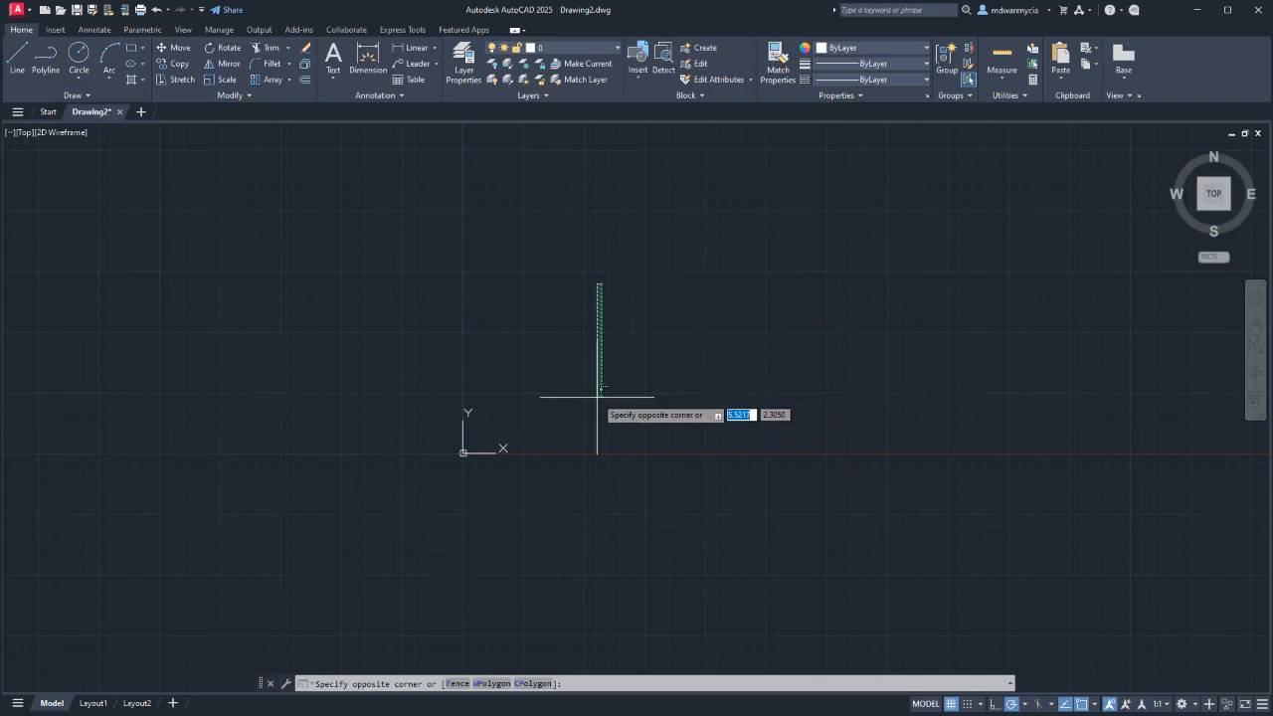
key("Escape")
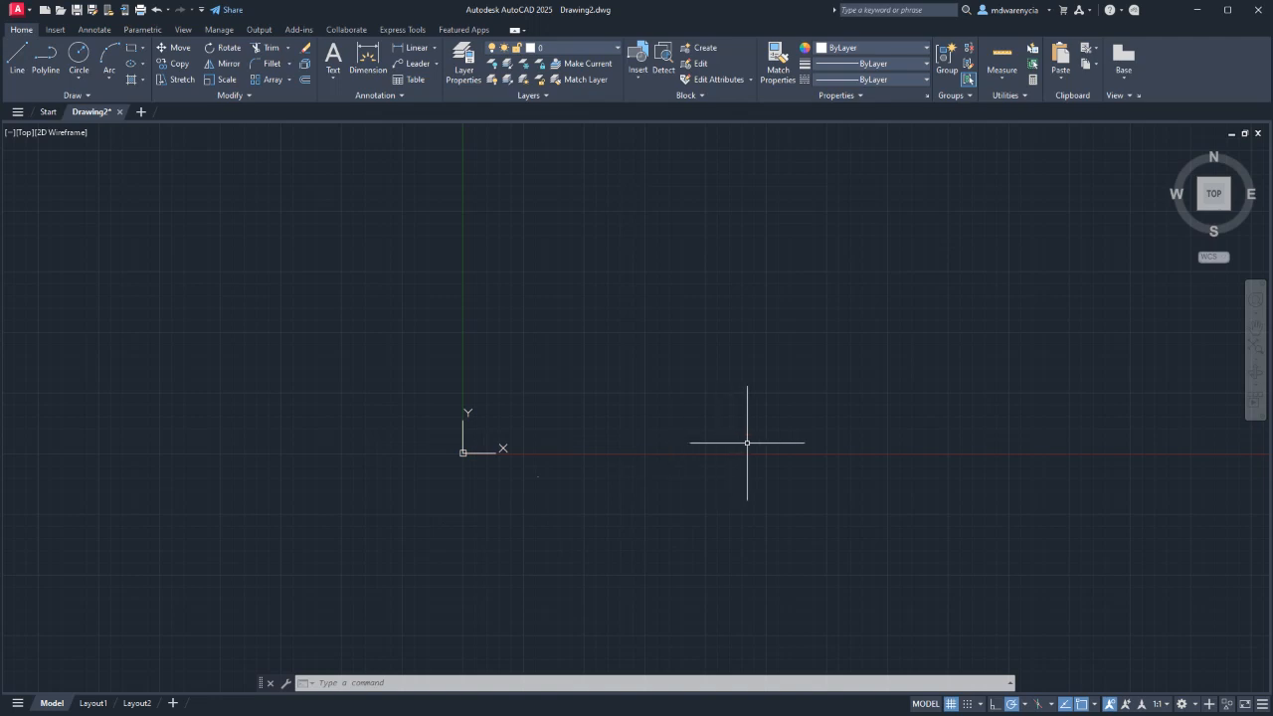
Review the length, angle and insertion scale settings in the Drawing Units dialog and dismiss it.
type("UNITS")
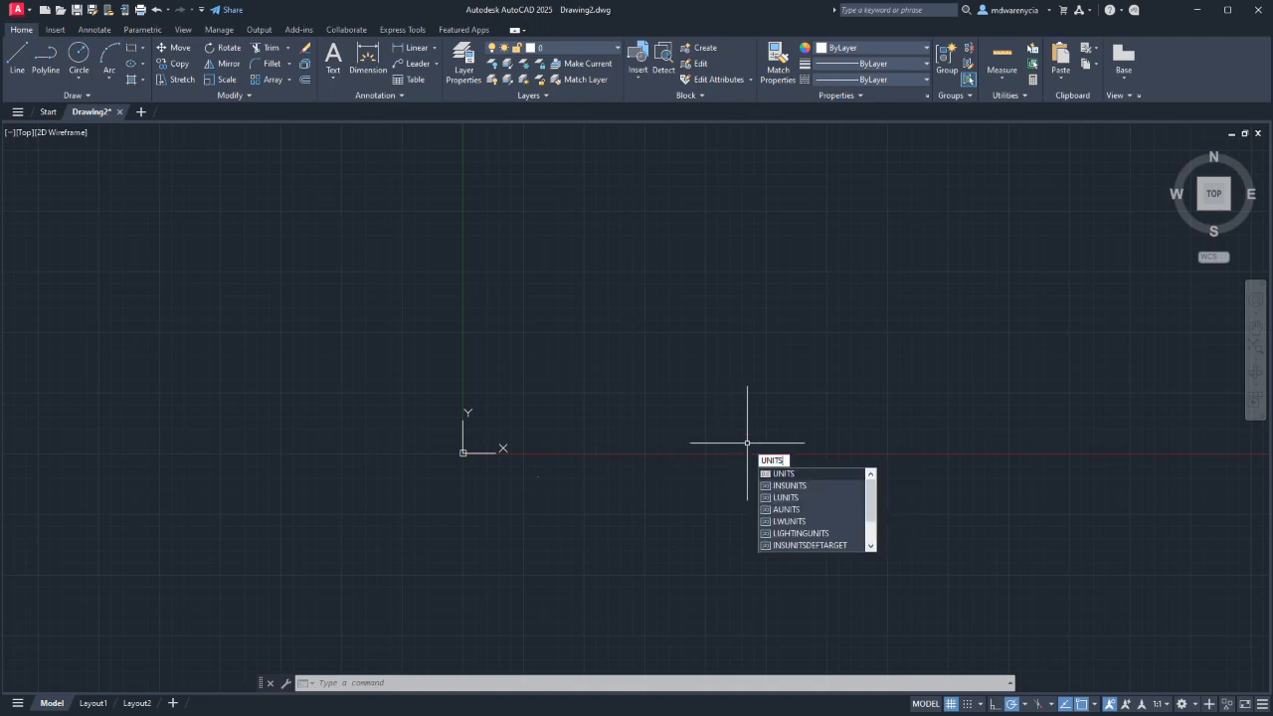
key("Return")
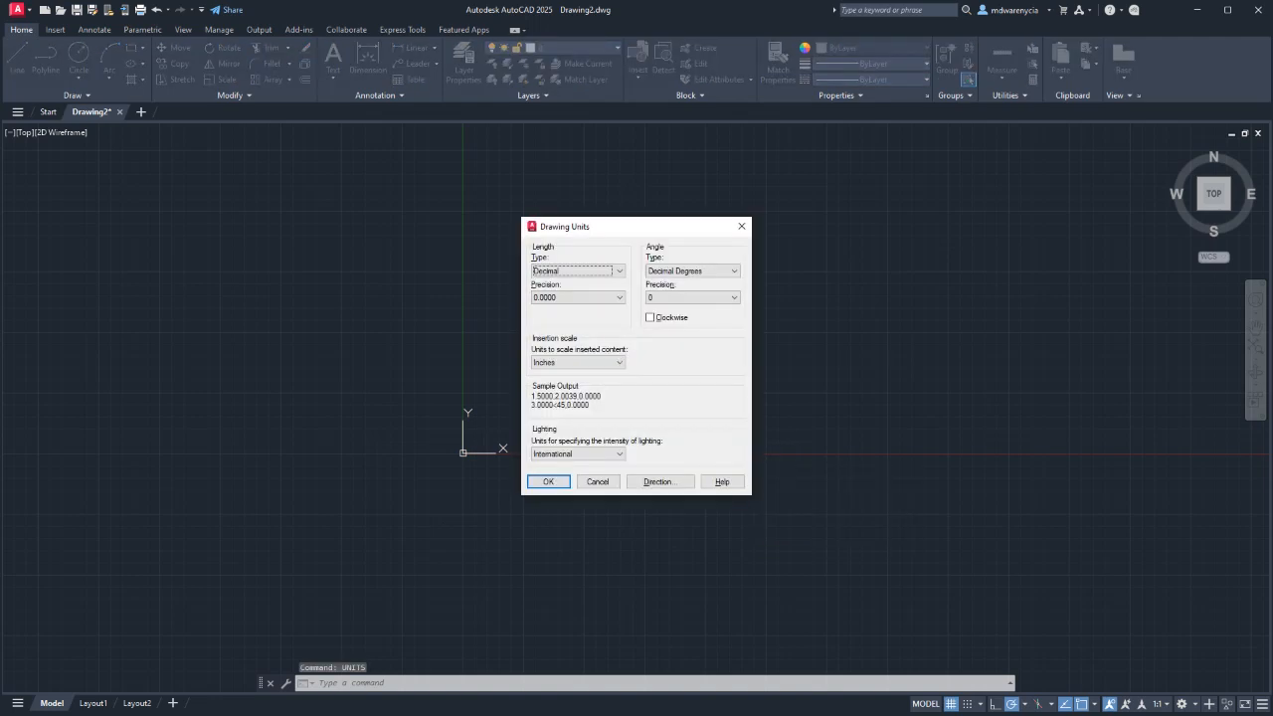
key("Escape")
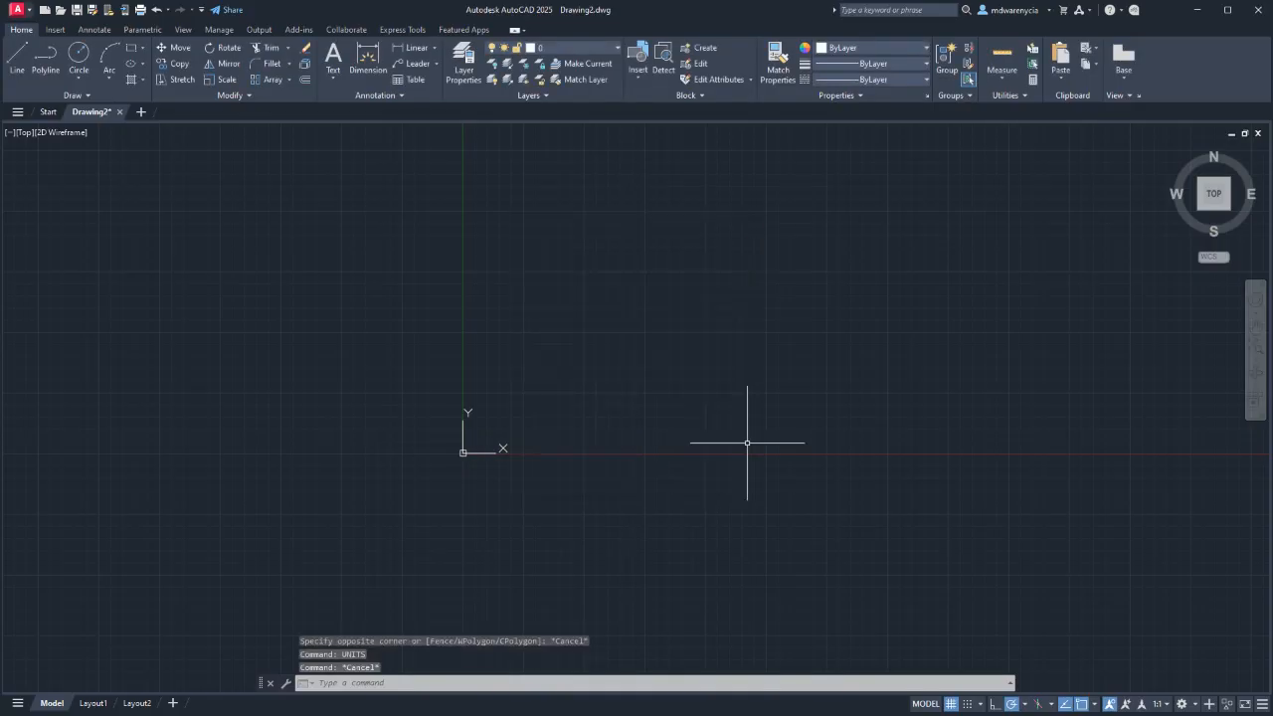
left_click(17, 10)
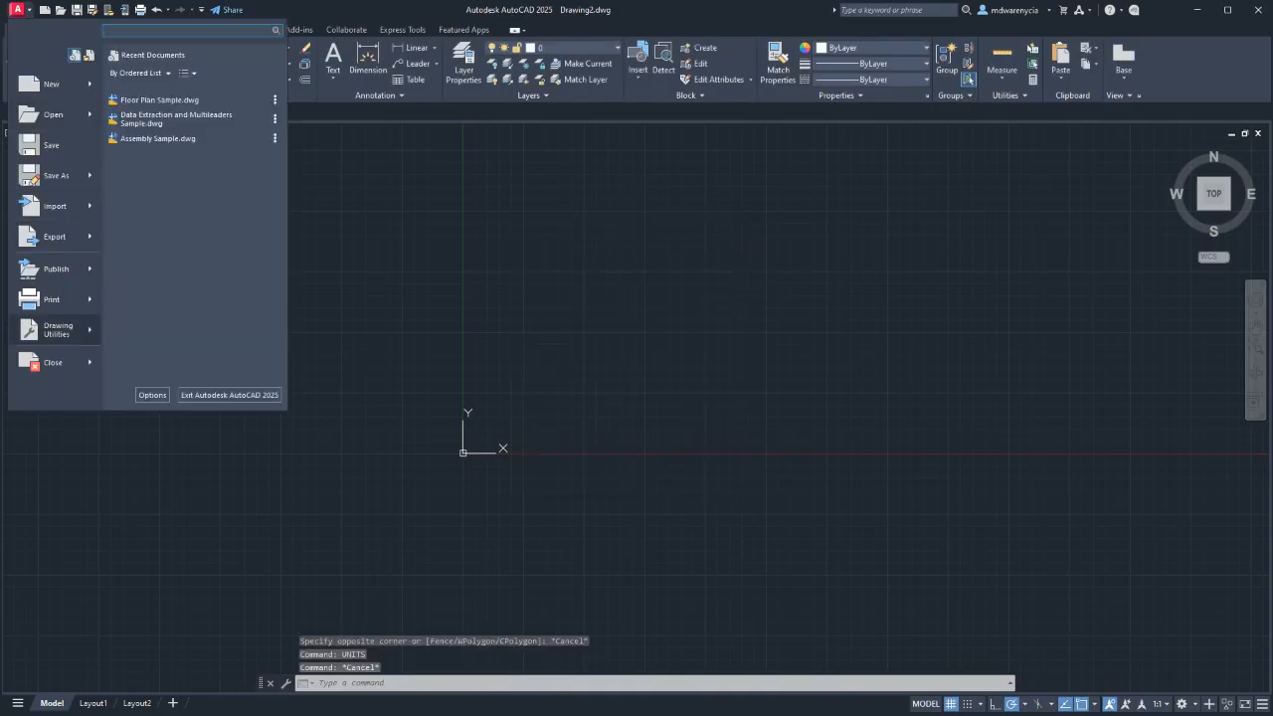
mouse_move(58, 330)
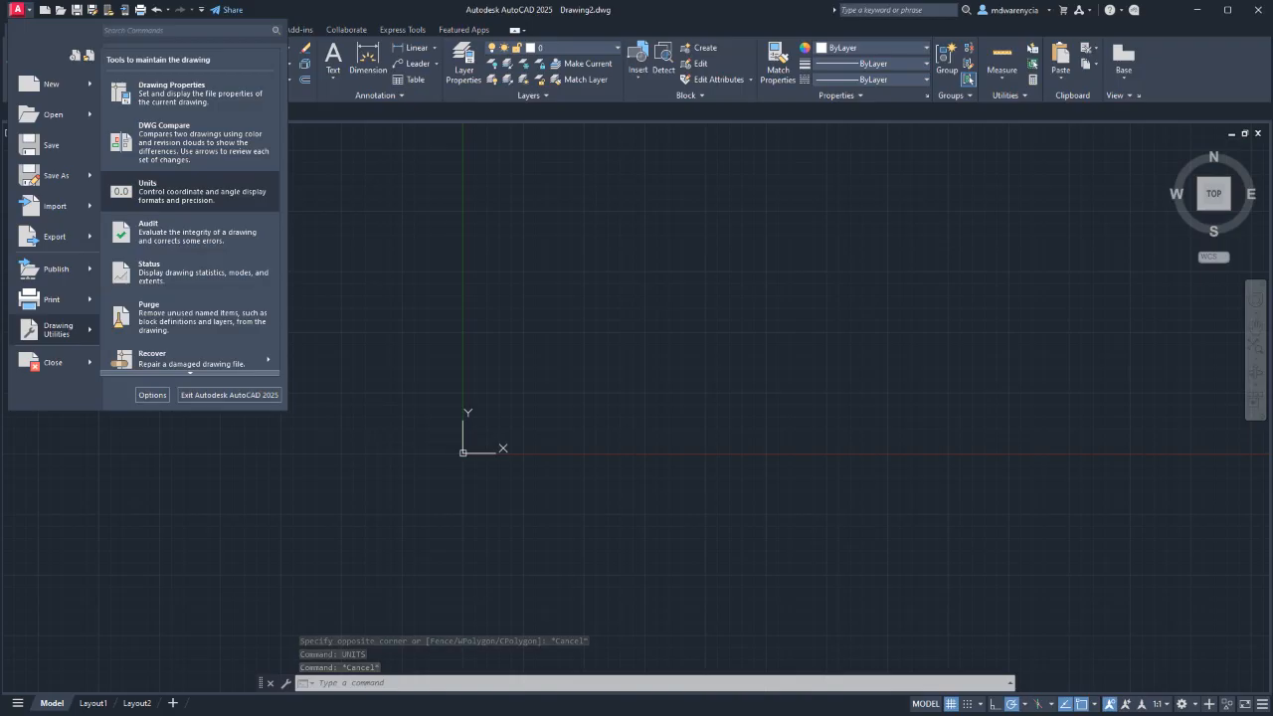
left_click(189, 192)
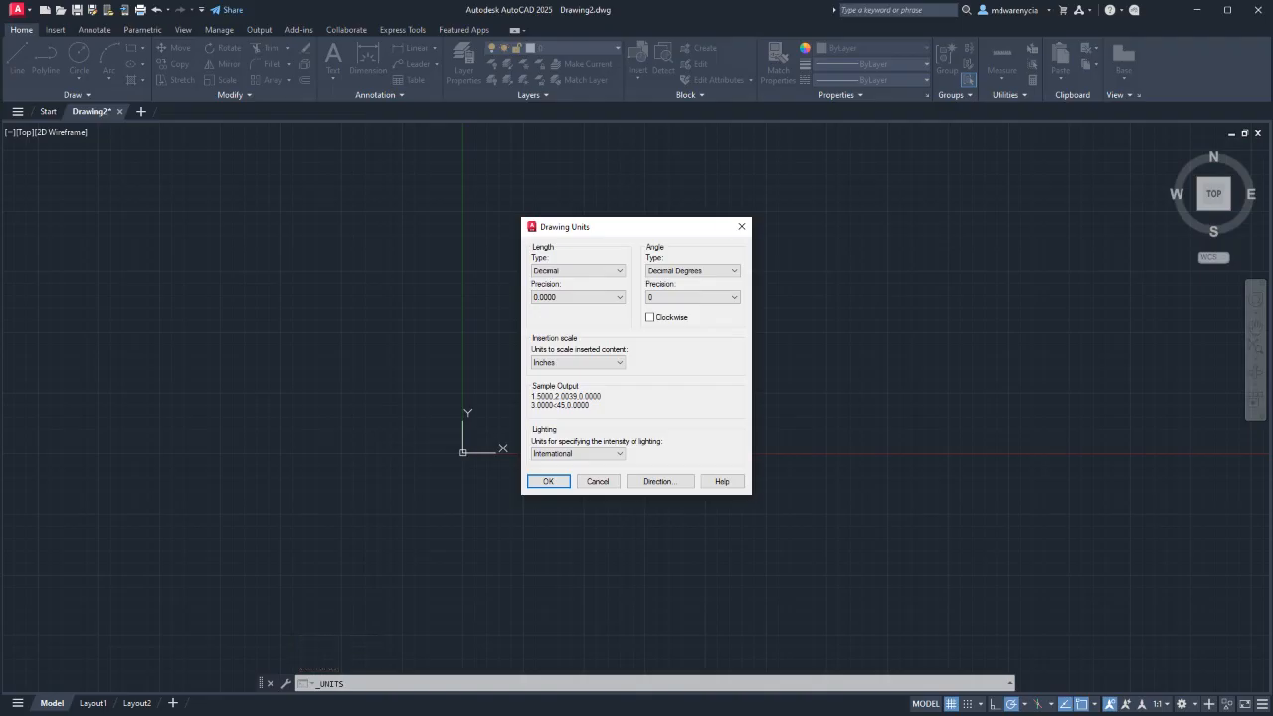
key("Escape")
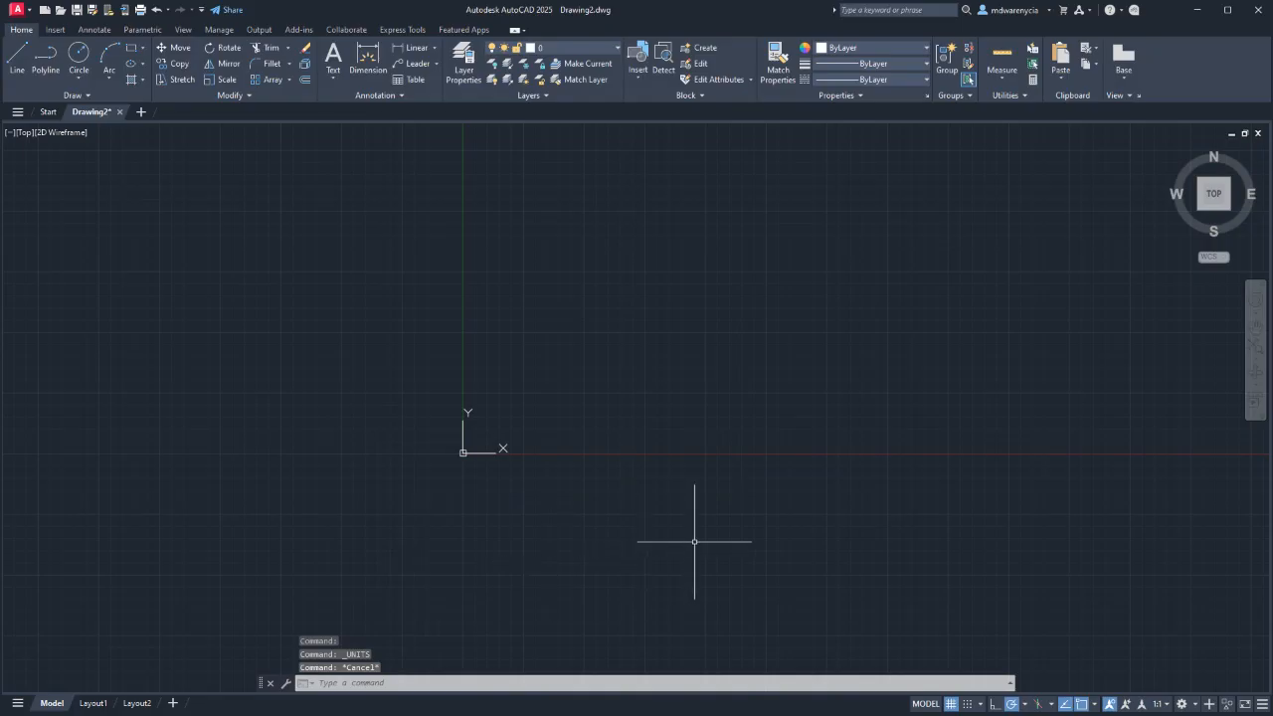
key("Escape")
key("Escape")
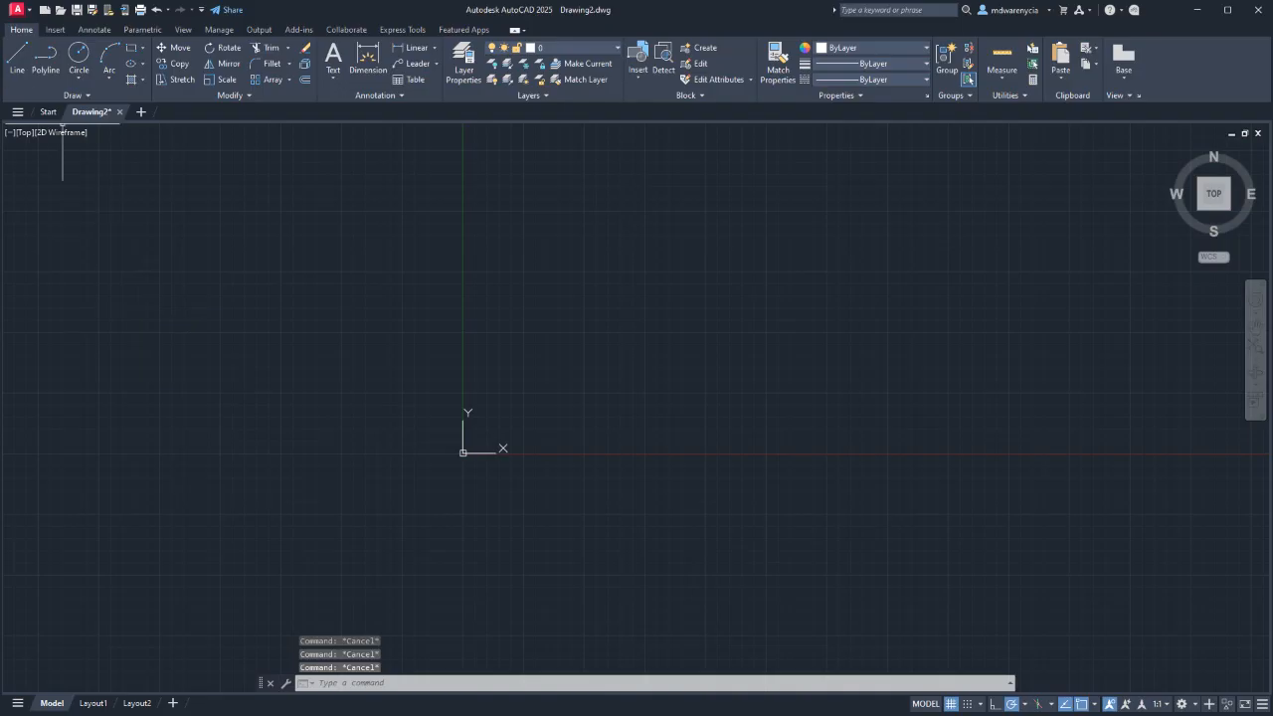
Set the drawing's length unit type to Architectural with inches as the insertion scale, and apply the units settings.
left_click(16, 9)
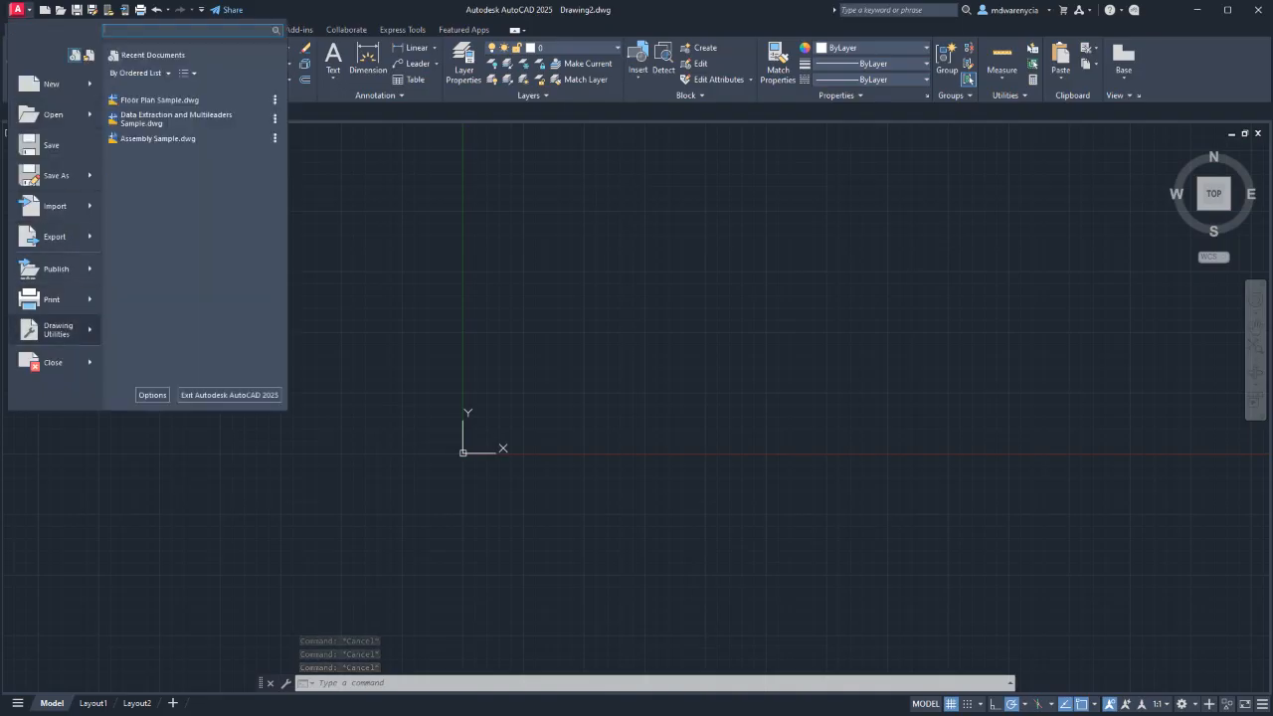
mouse_move(70, 329)
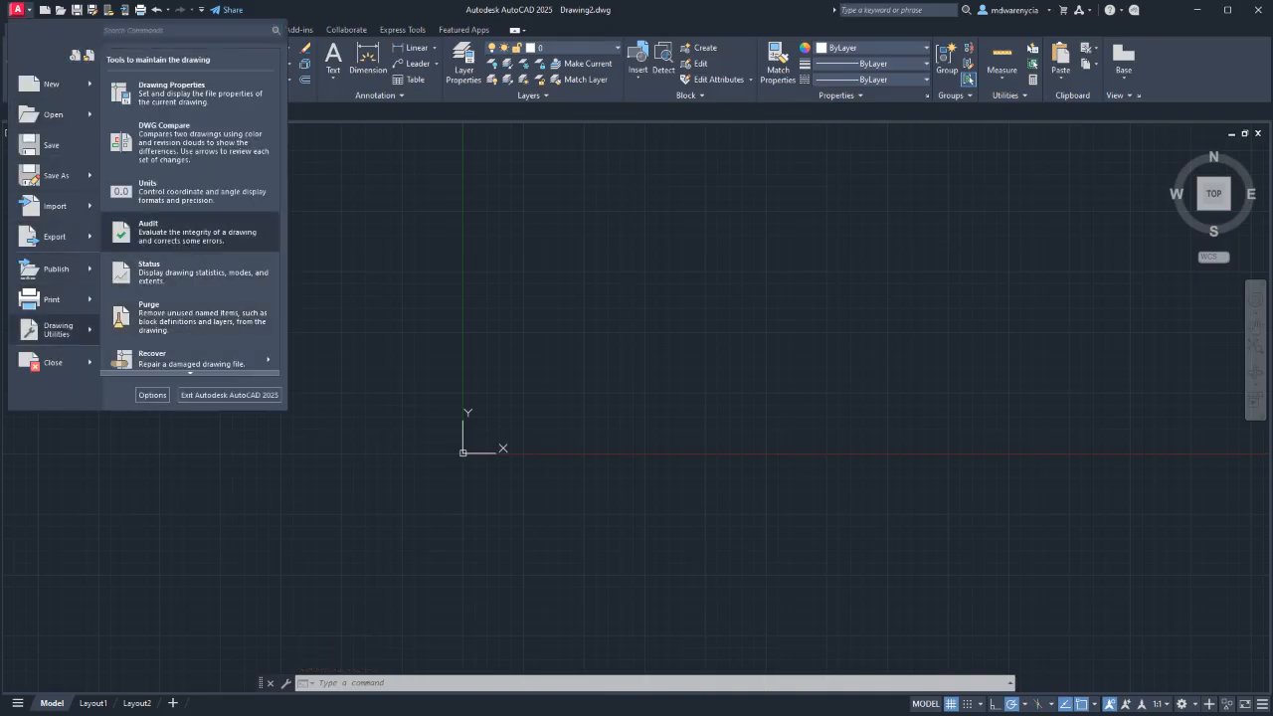
left_click(189, 190)
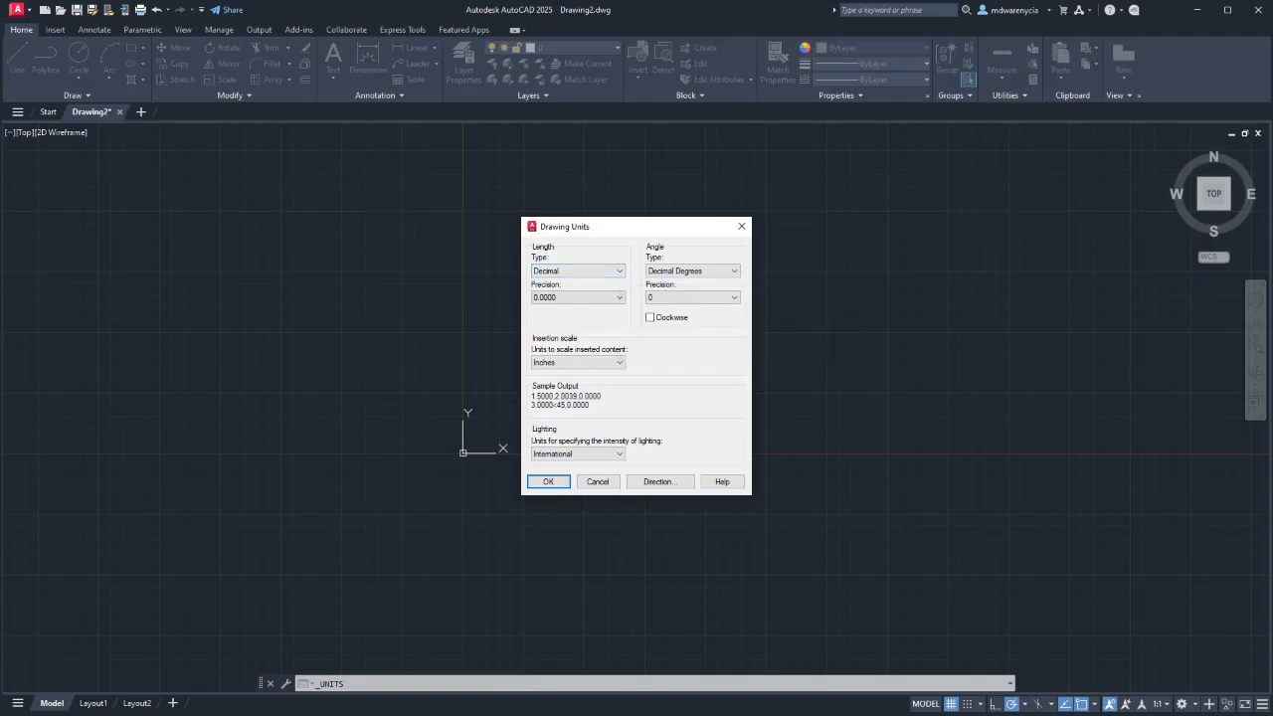
left_click(577, 271)
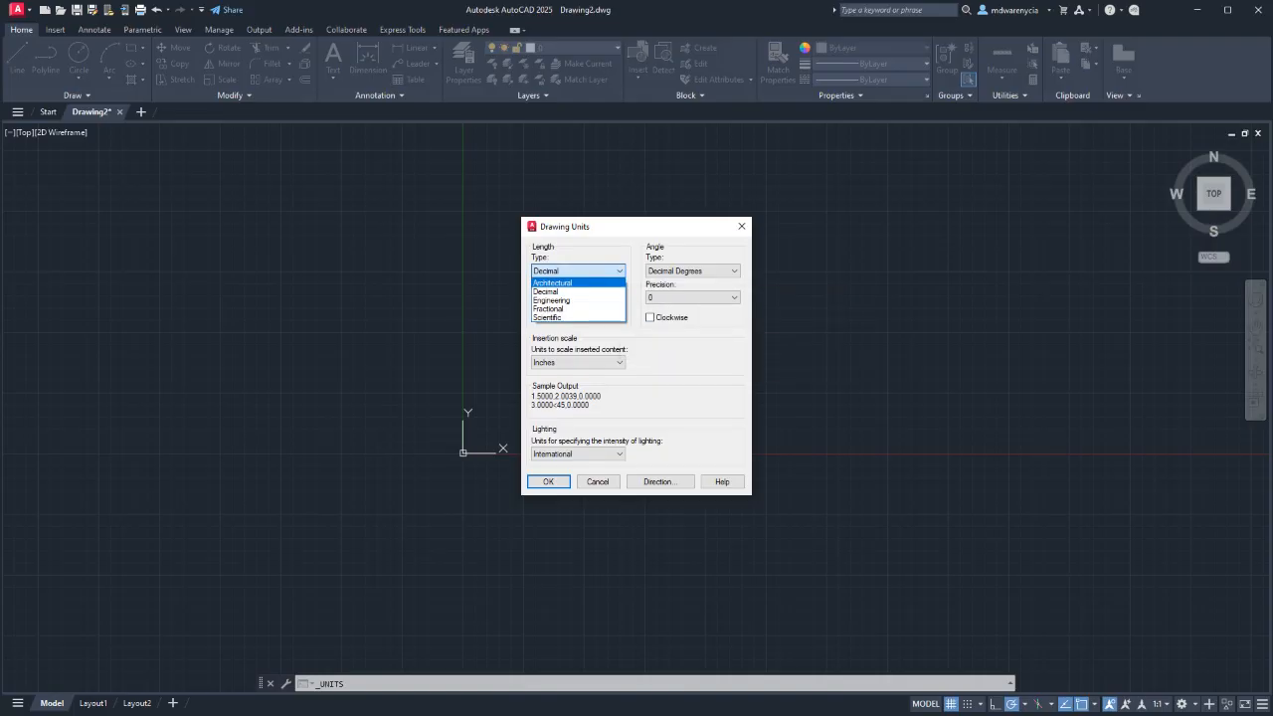
left_click(577, 270)
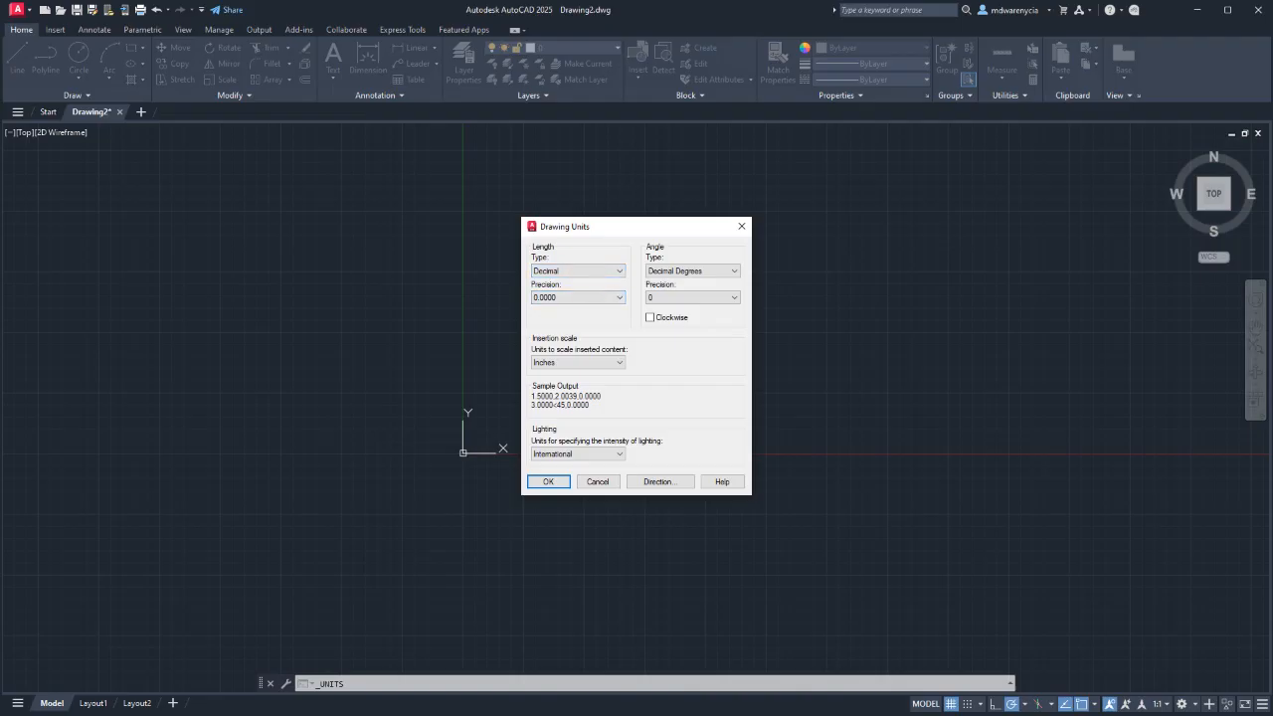
left_click(577, 271)
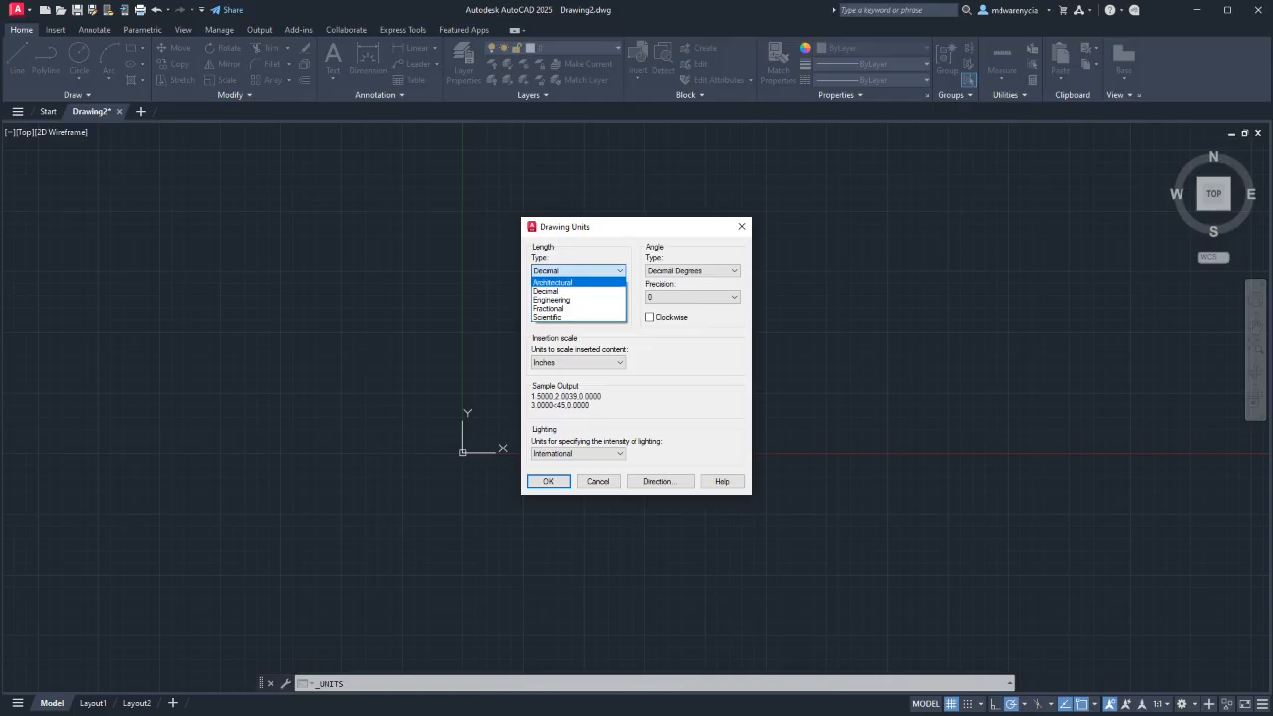
left_click(567, 282)
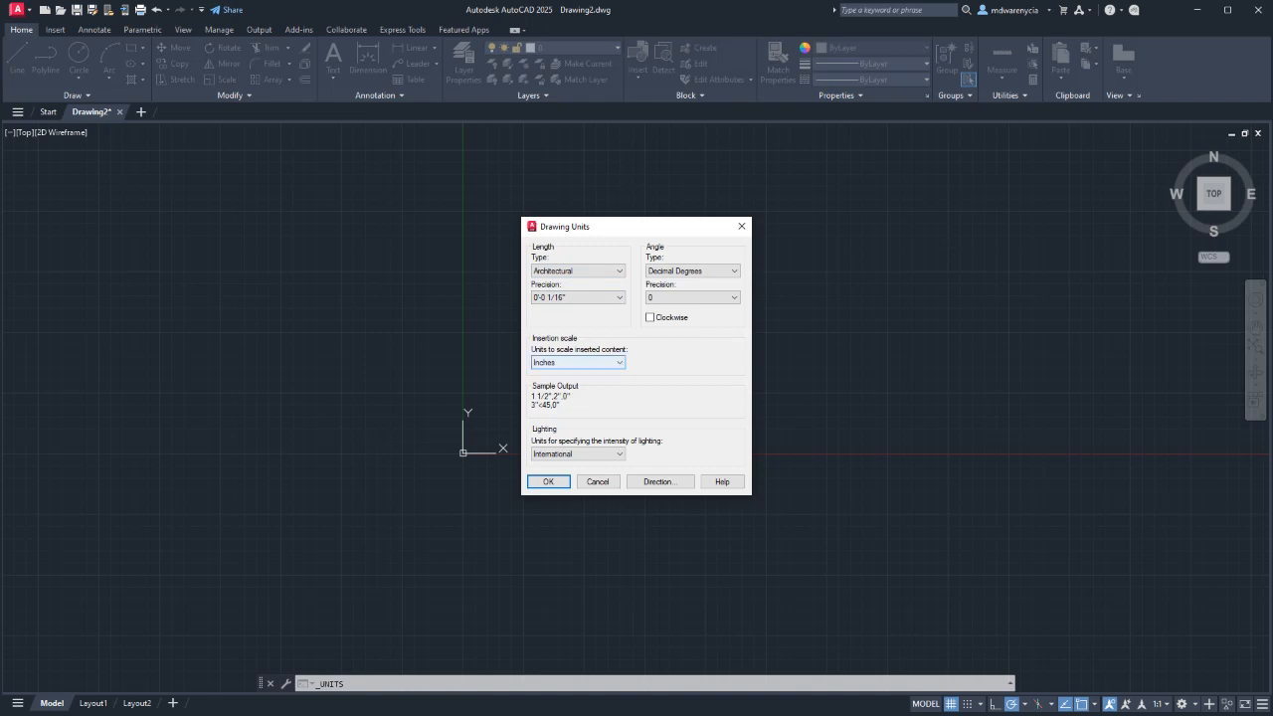
left_click(576, 362)
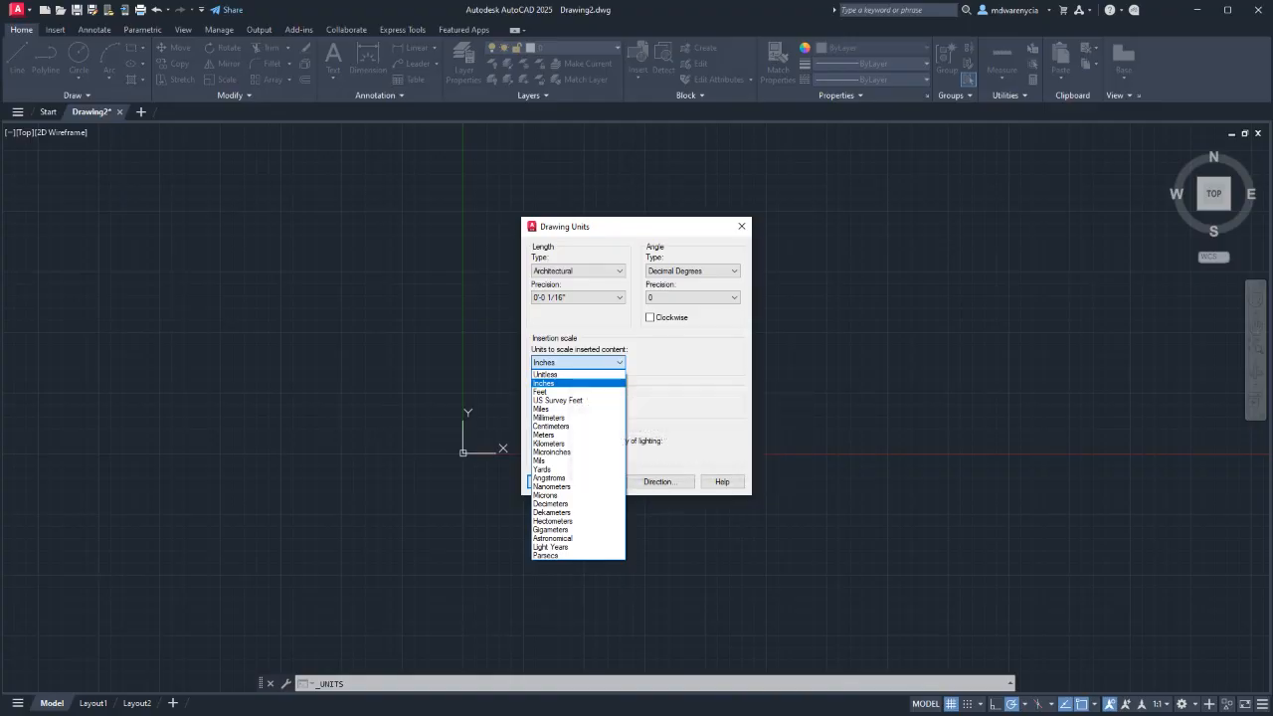
left_click(575, 363)
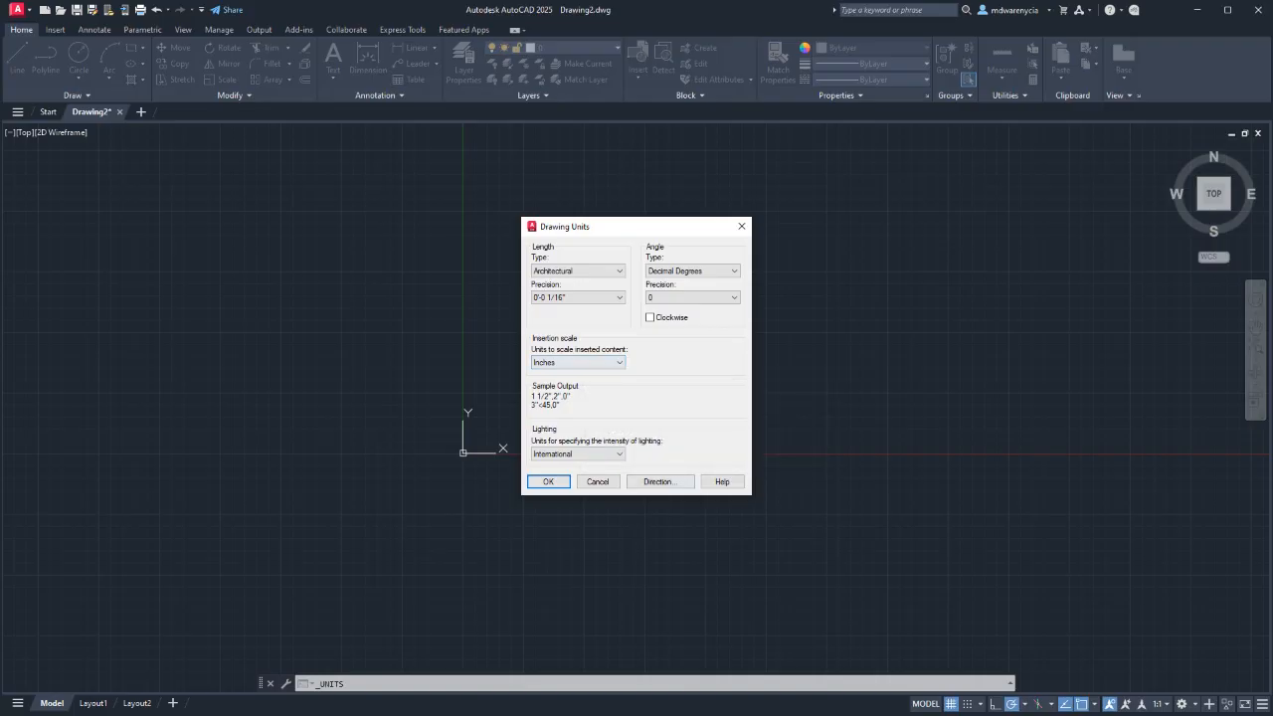
left_click(548, 481)
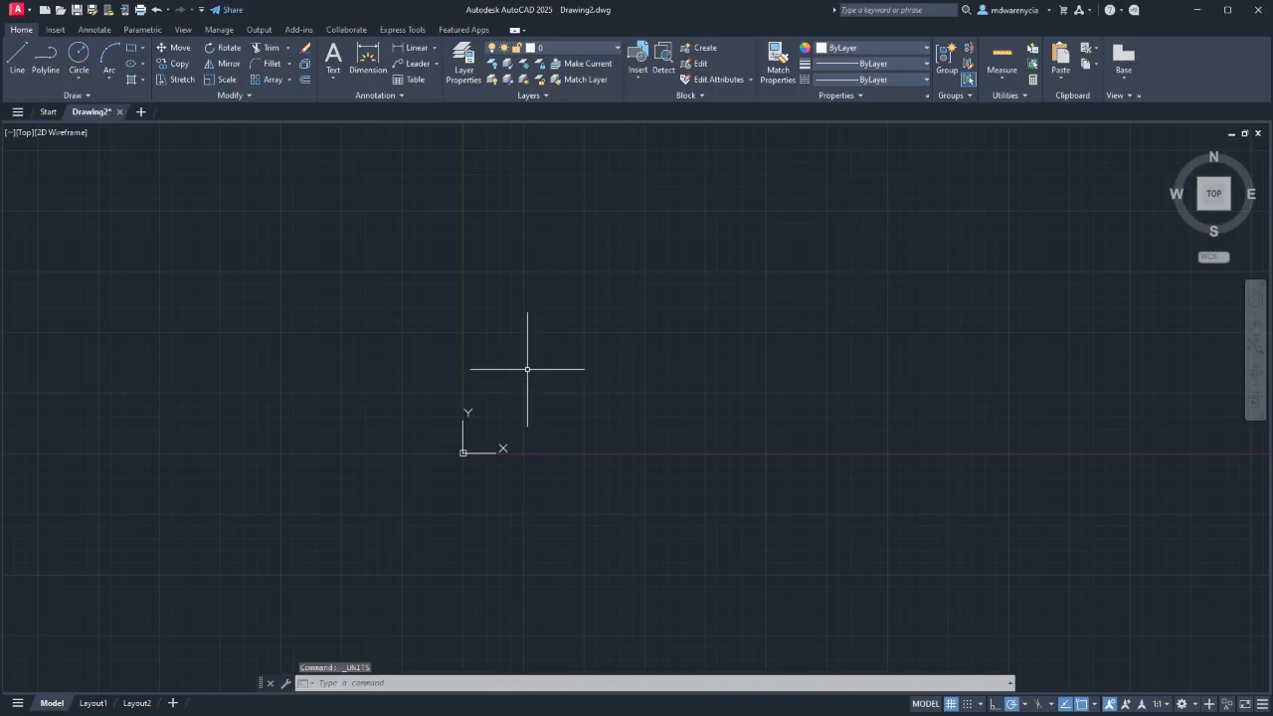
Draw a horizontal line 2 inches long, starting slightly above and to the right of the origin.
type("L")
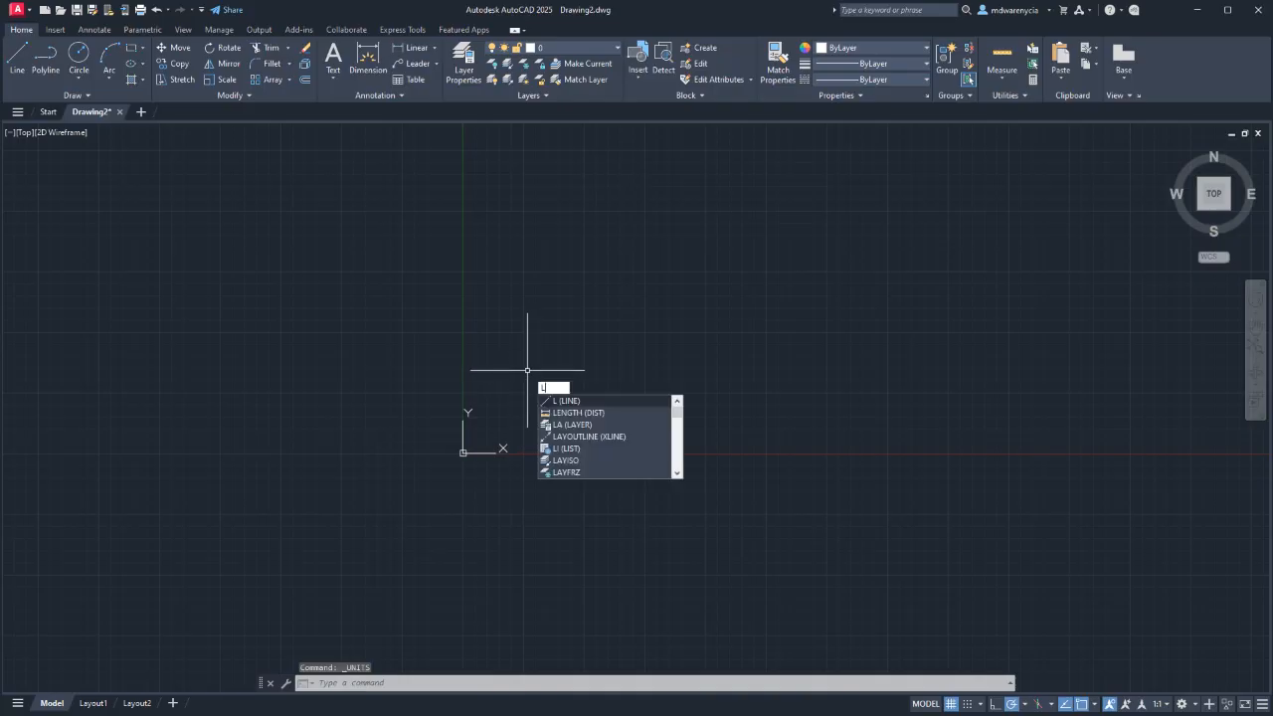
key("Return")
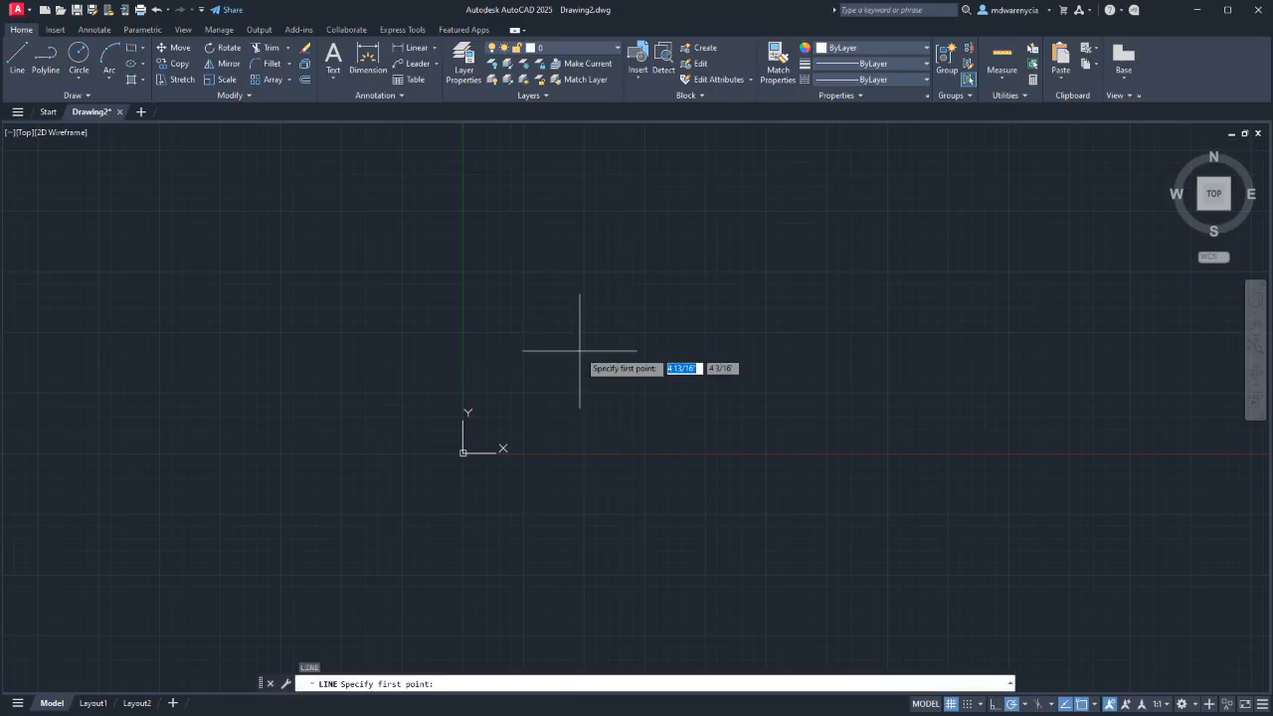
left_click(523, 389)
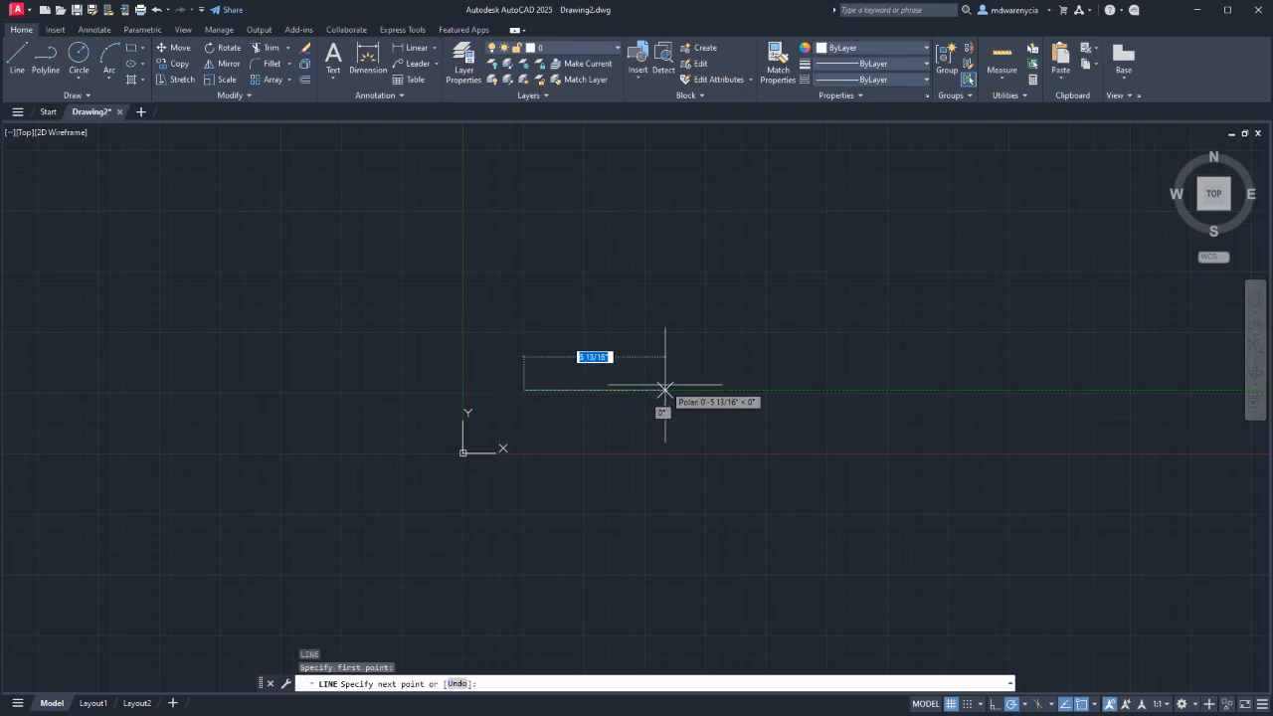
scroll(590, 386, "up", 8)
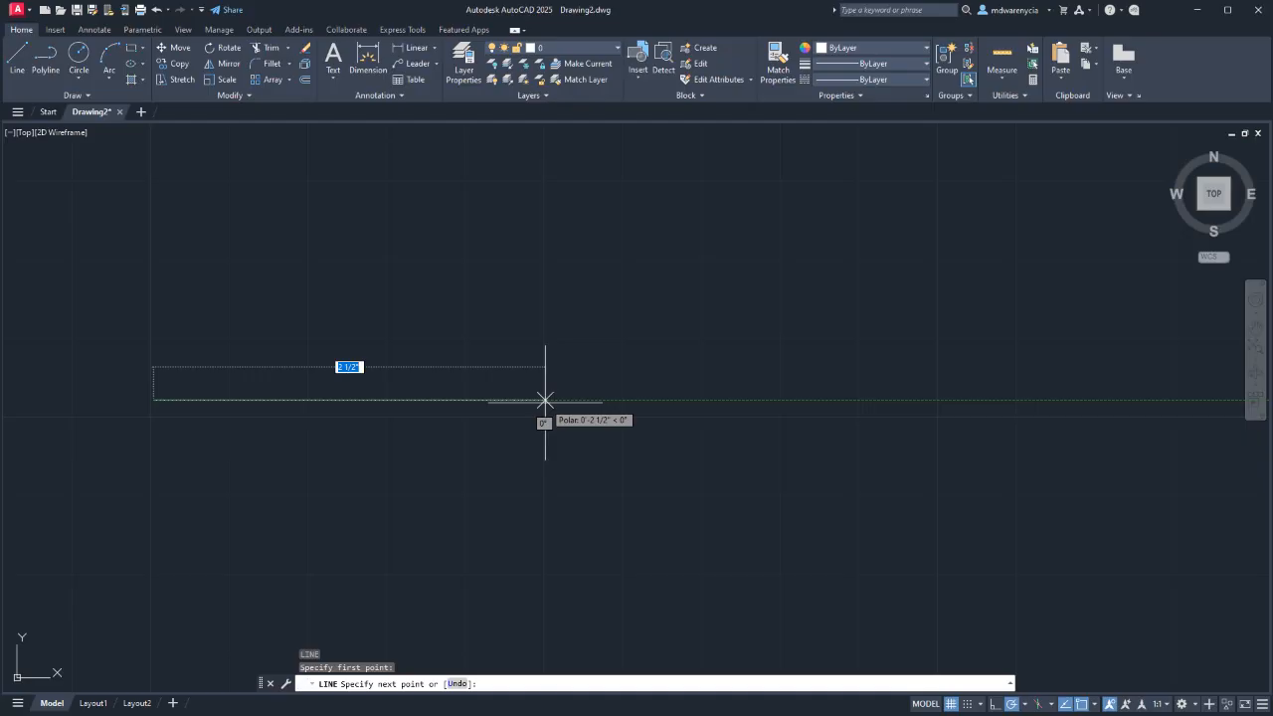
type("2")
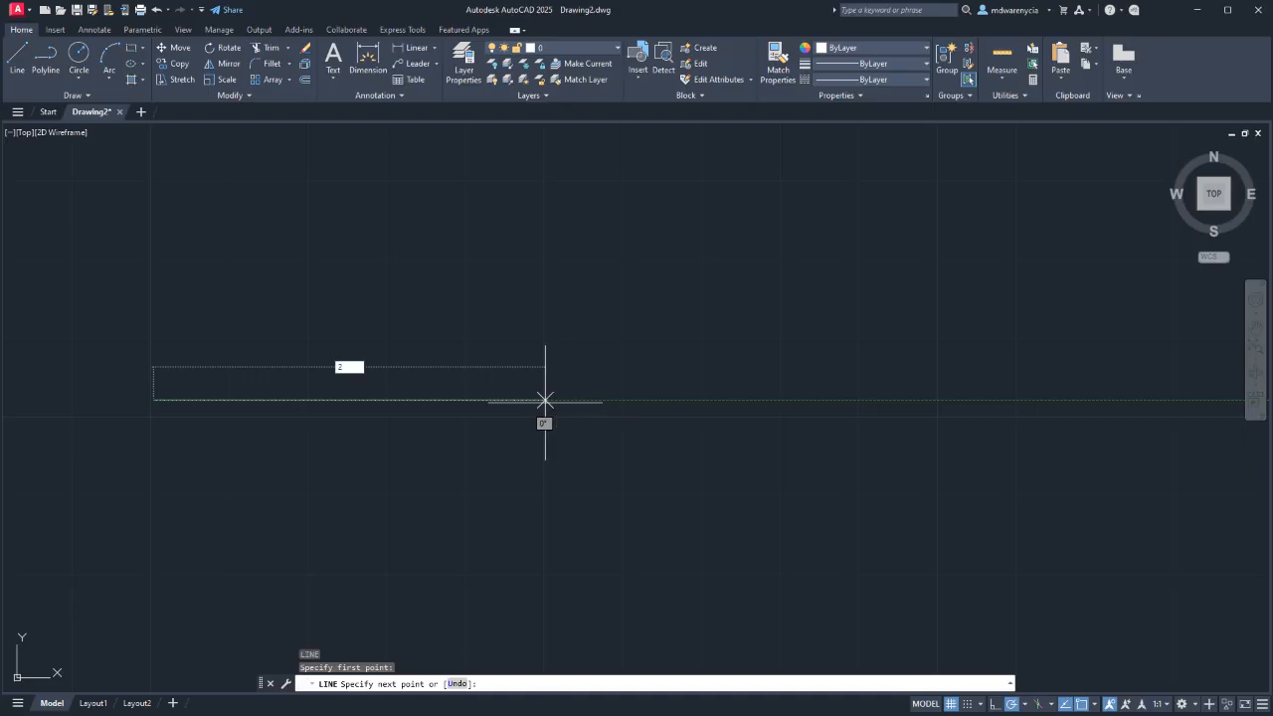
key("Return")
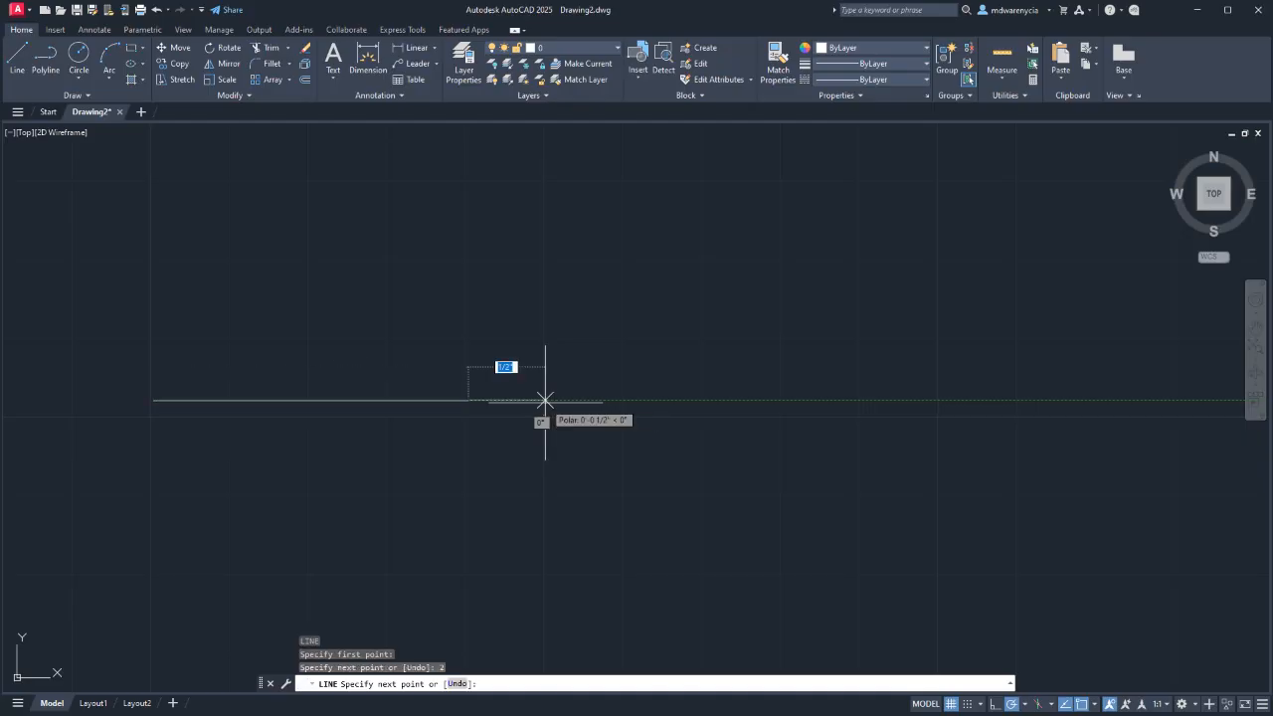
key("Escape")
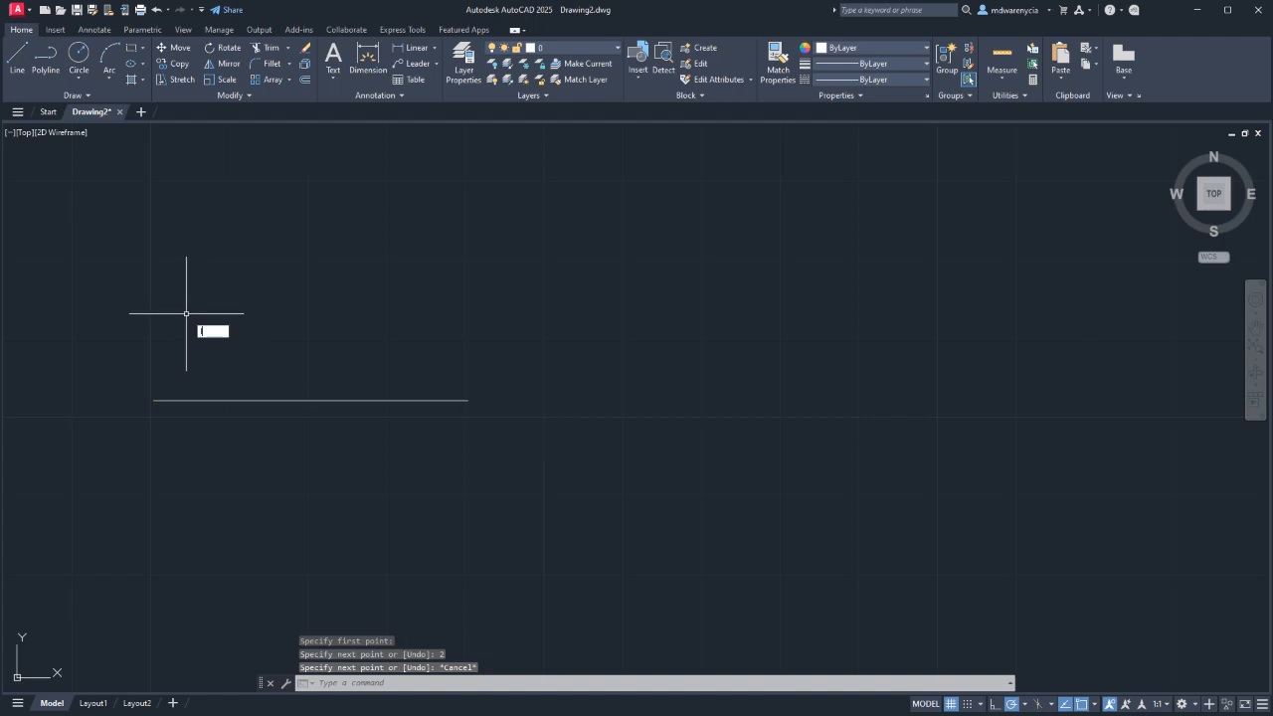
Draw a horizontal line 2' long just above the 2-inch line, starting roughly level with its left end.
key("Return")
left_click(151, 310)
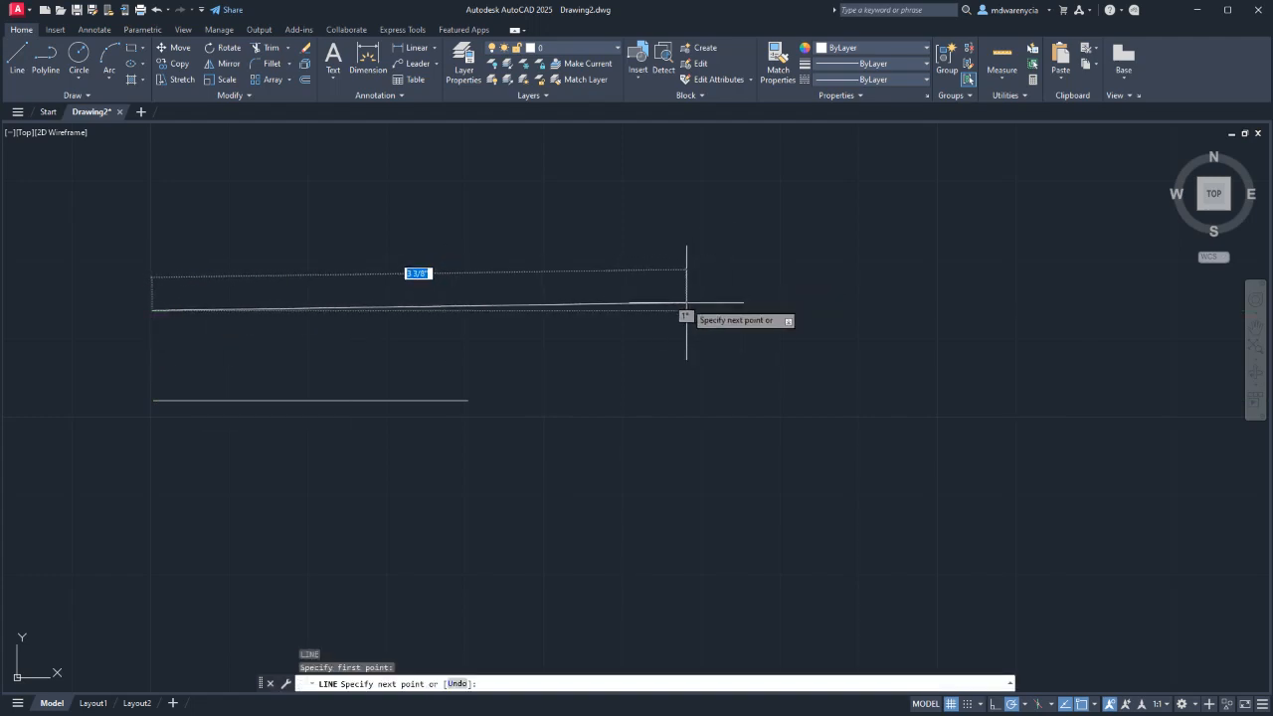
type("2")
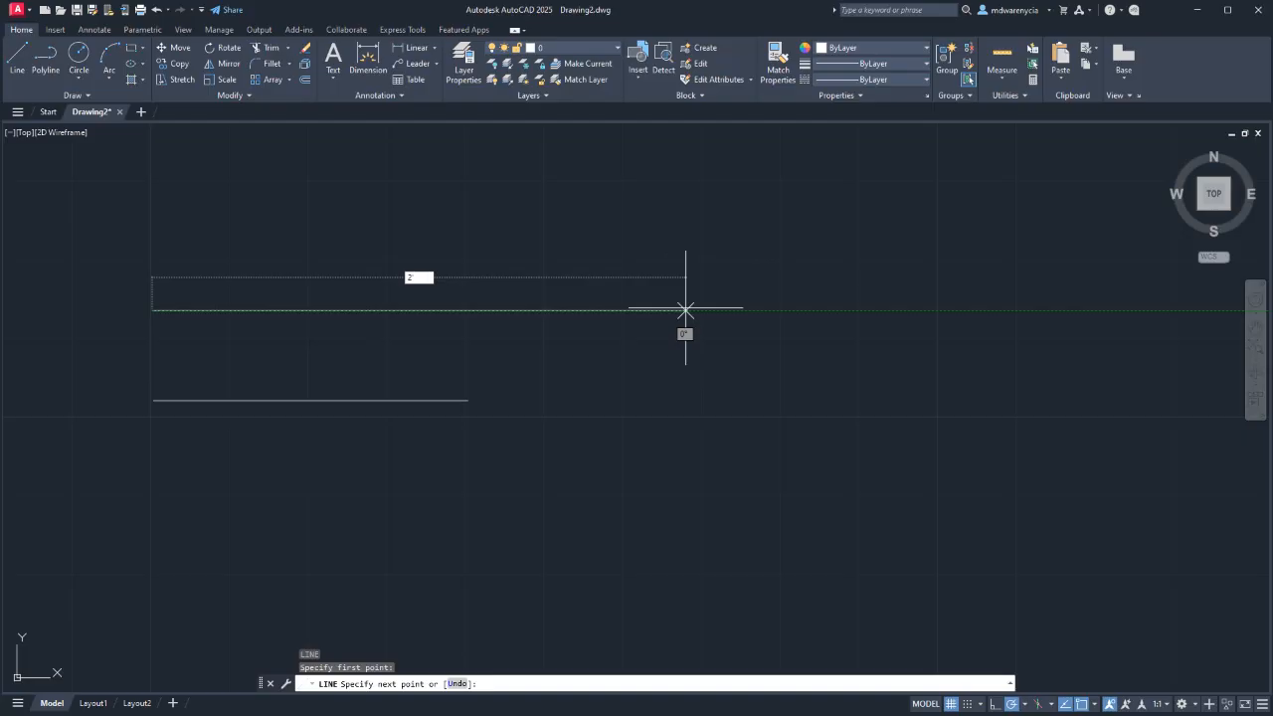
key("Return")
scroll(551, 275, "down", 5)
key("Escape")
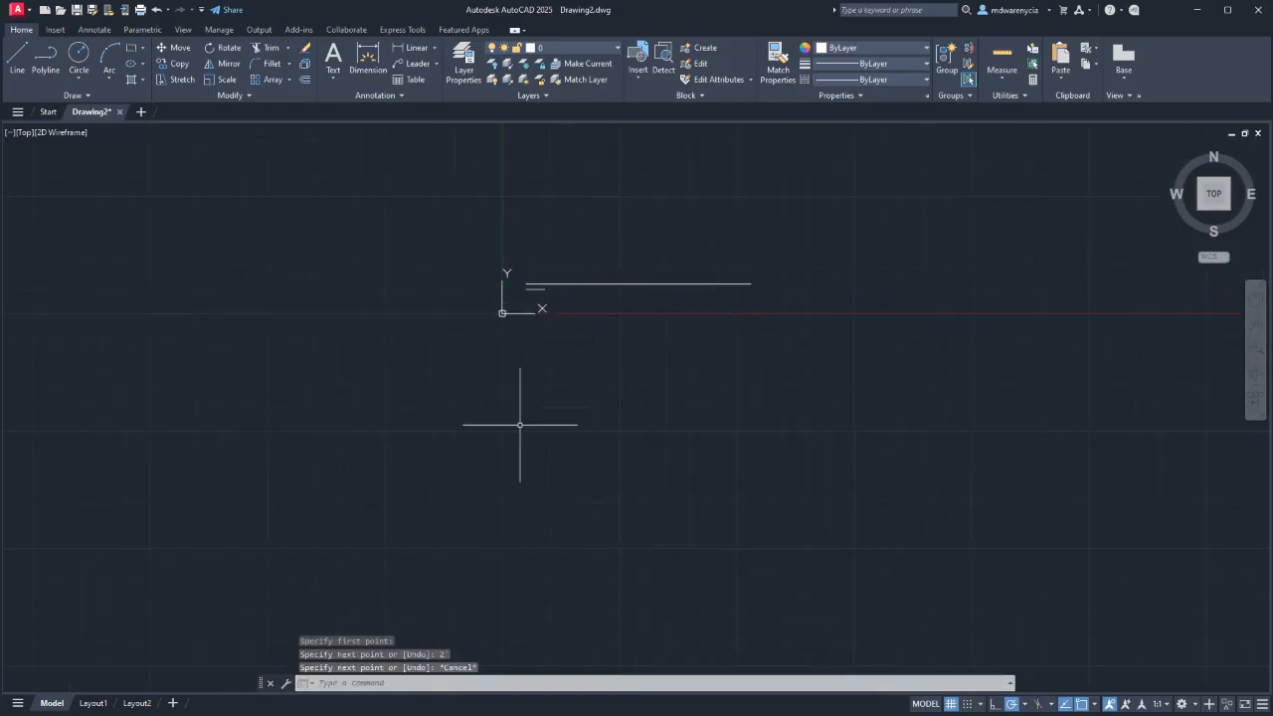
Draw a horizontal line above the 2' line, entering its length as 2'4".
scroll(522, 260, "up", 4)
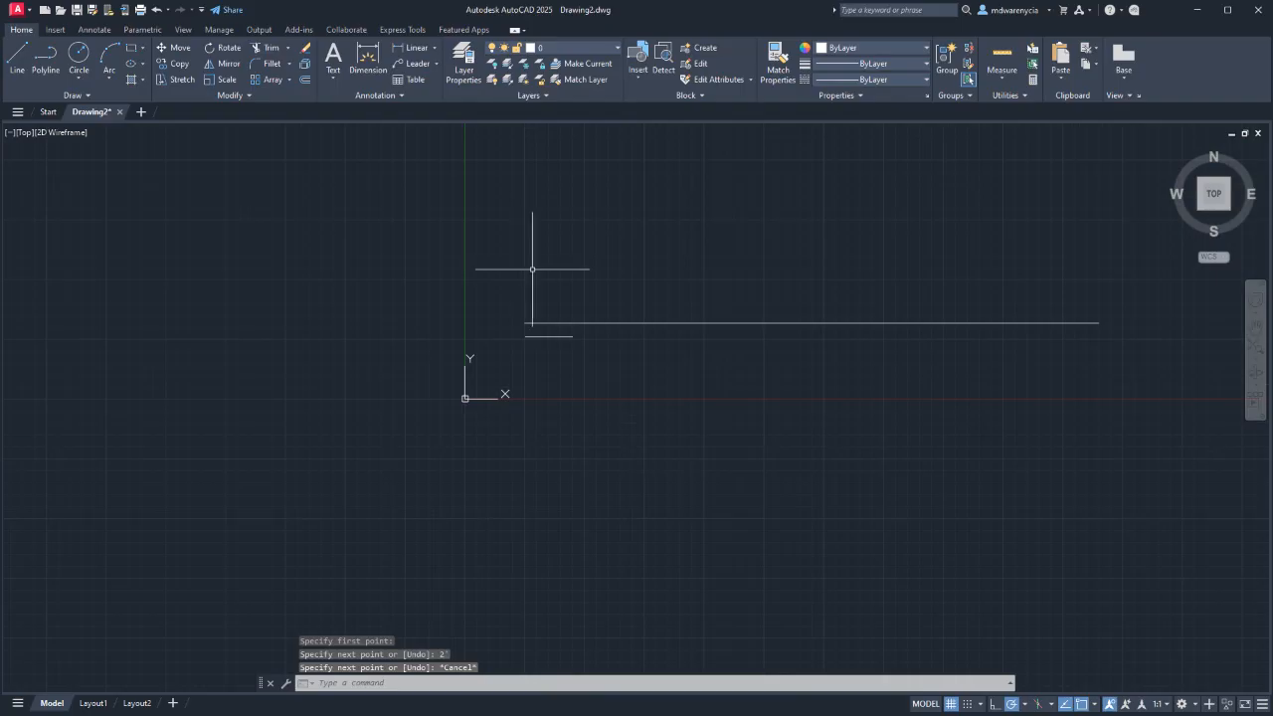
key("Return")
left_click(523, 291)
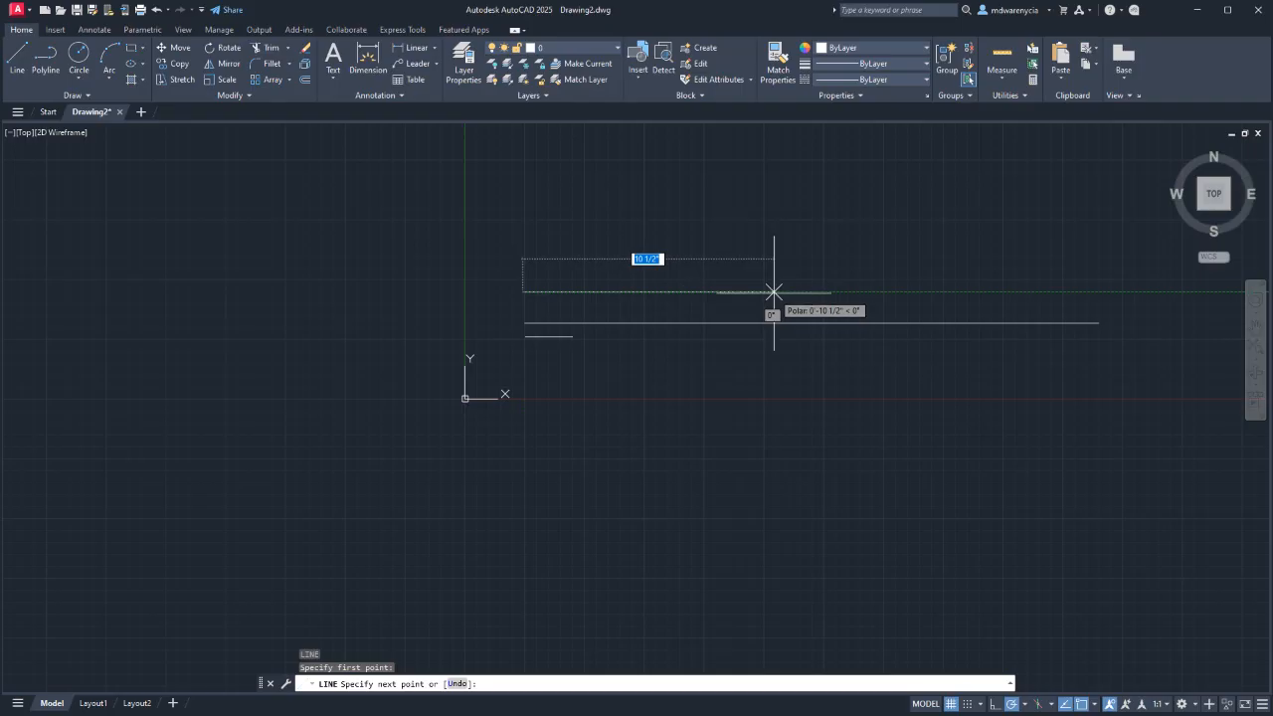
type("2")
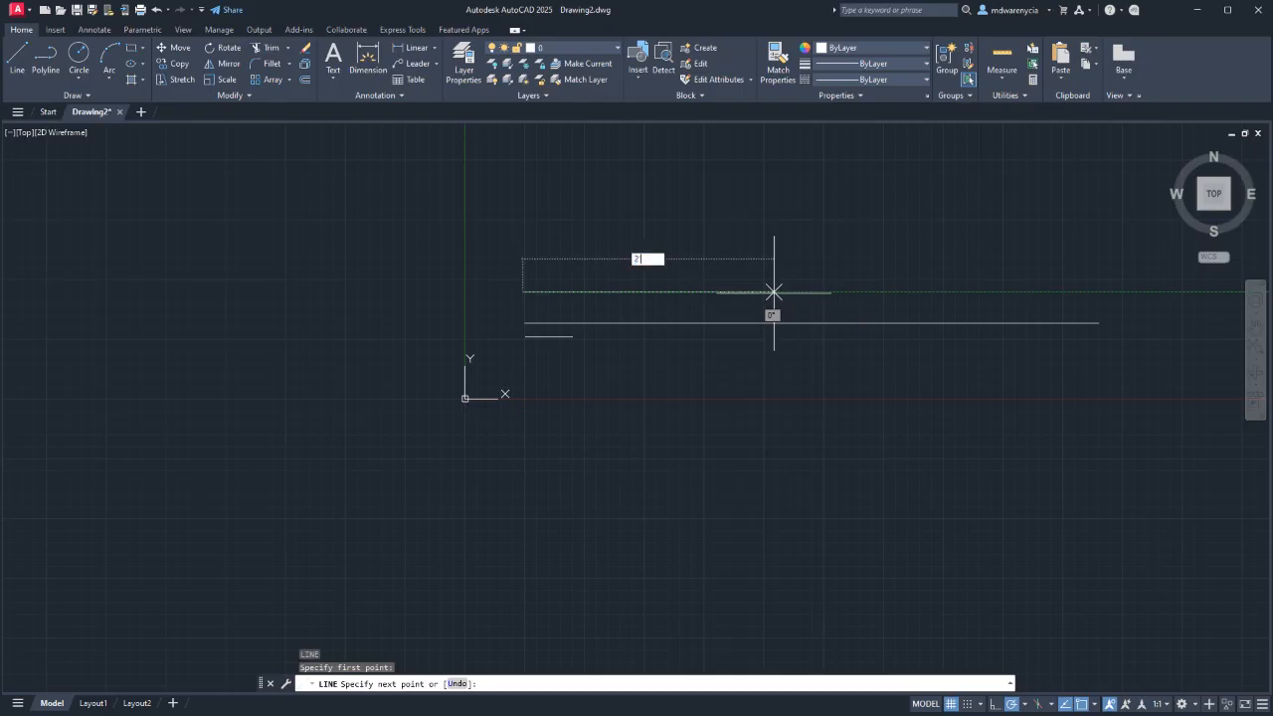
type("'4")
key("Return")
key("Escape")
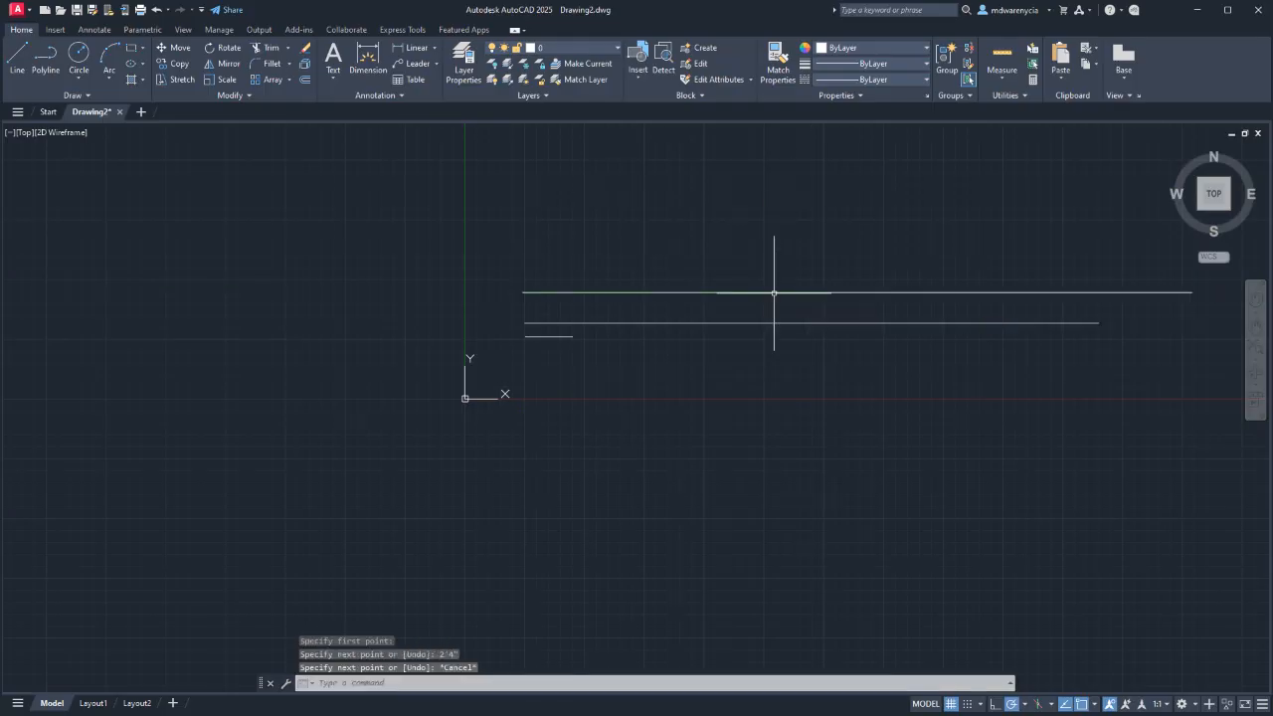
Draw another horizontal line above the others, entering its length as 2'4 without the inch mark.
type("l")
key("Return")
left_click(527, 267)
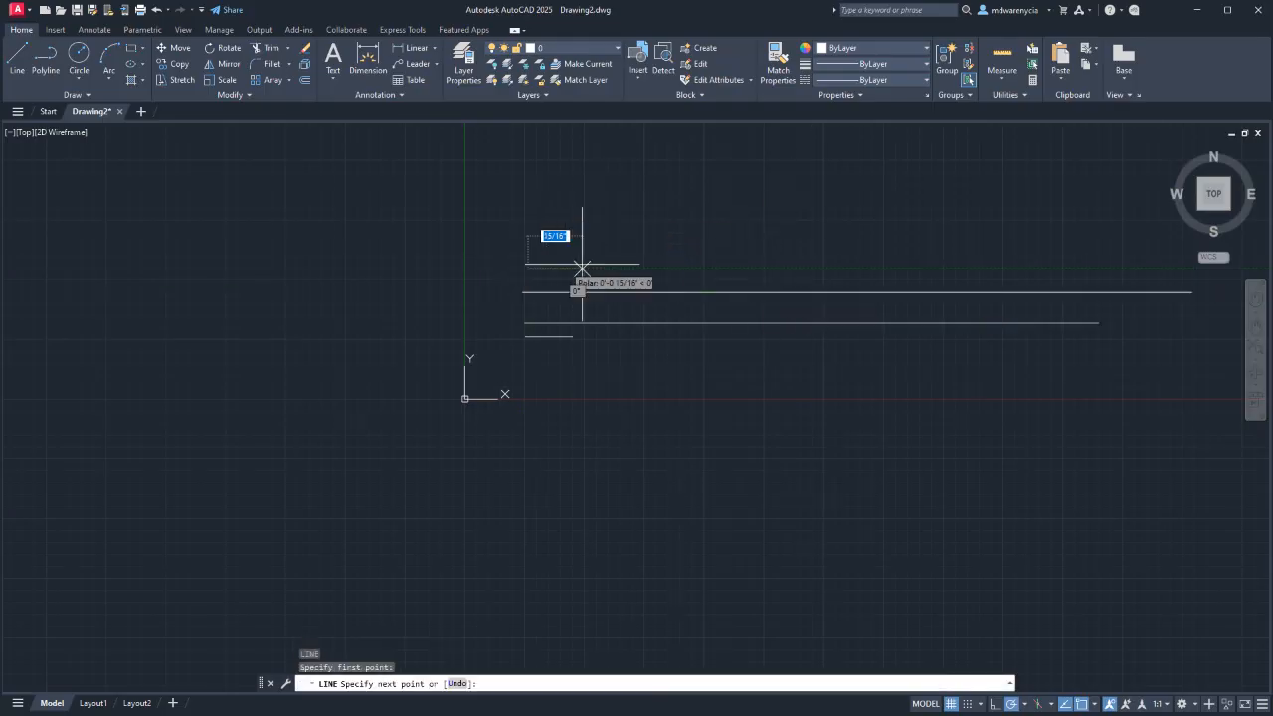
type("2'4")
key("Return")
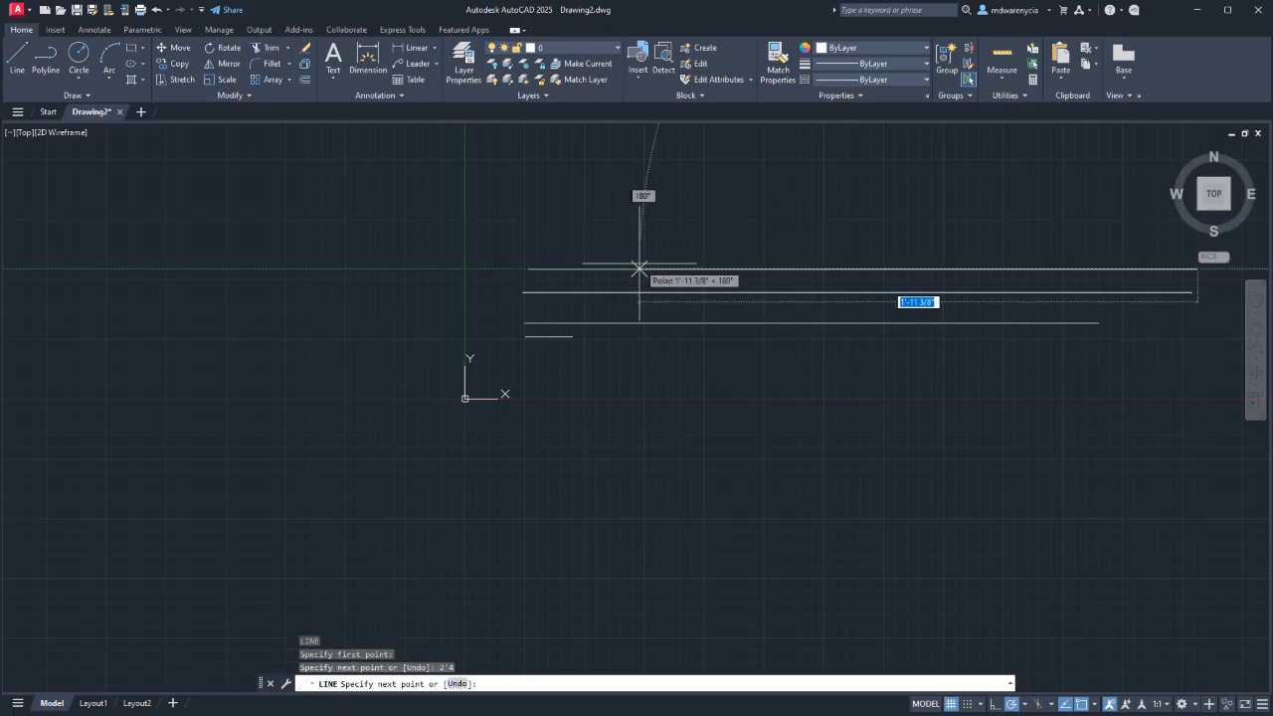
key("Escape")
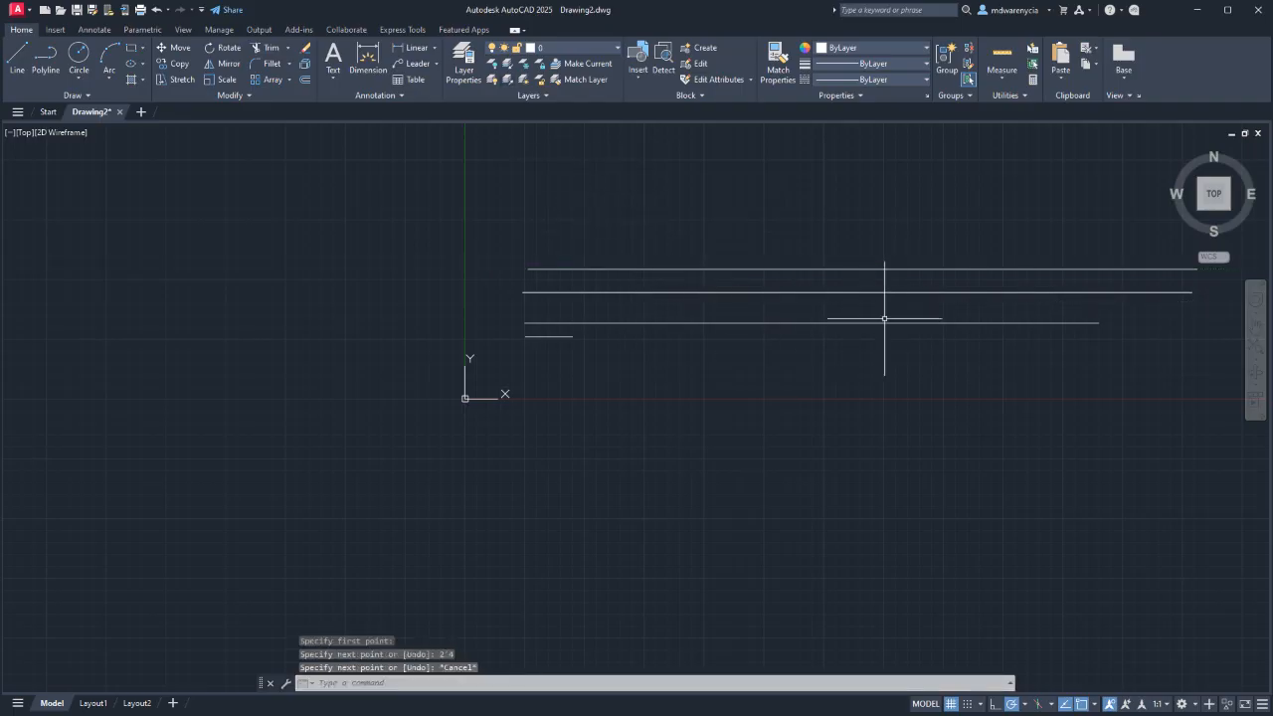
Erase all four horizontal practice lines from the model space.
left_click(714, 421)
left_click(431, 176)
key("Delete")
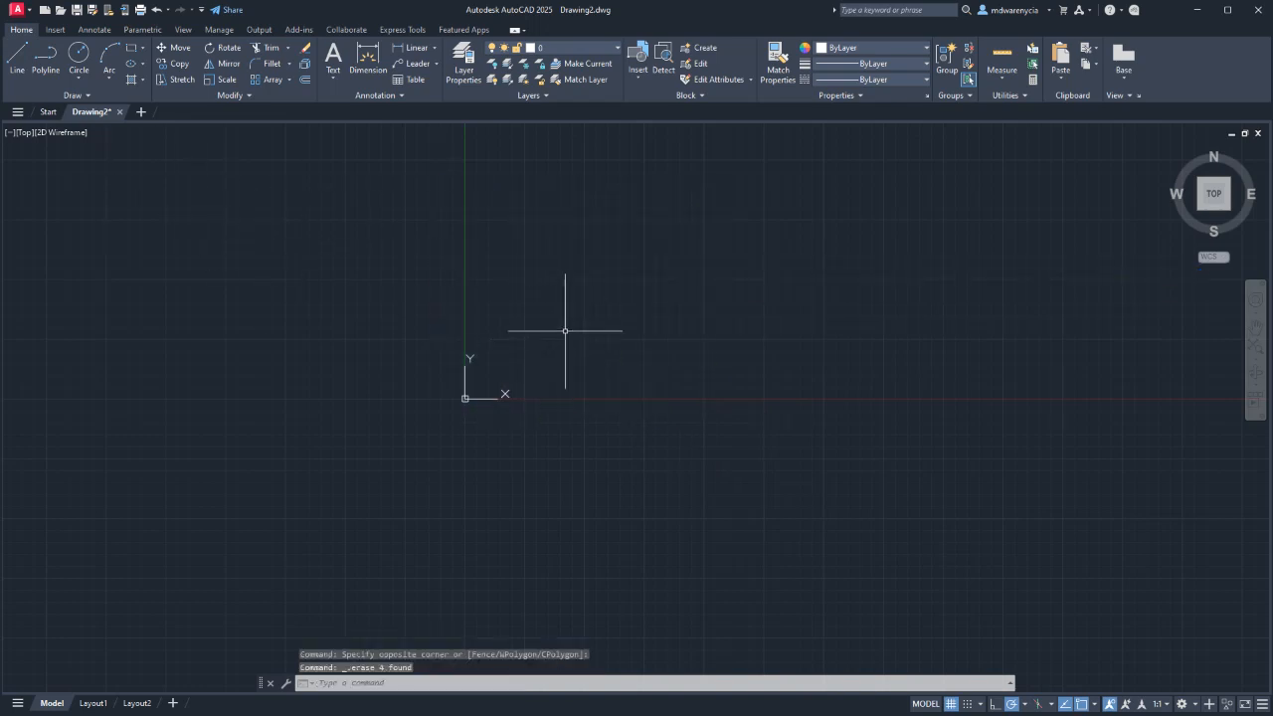
key("Escape")
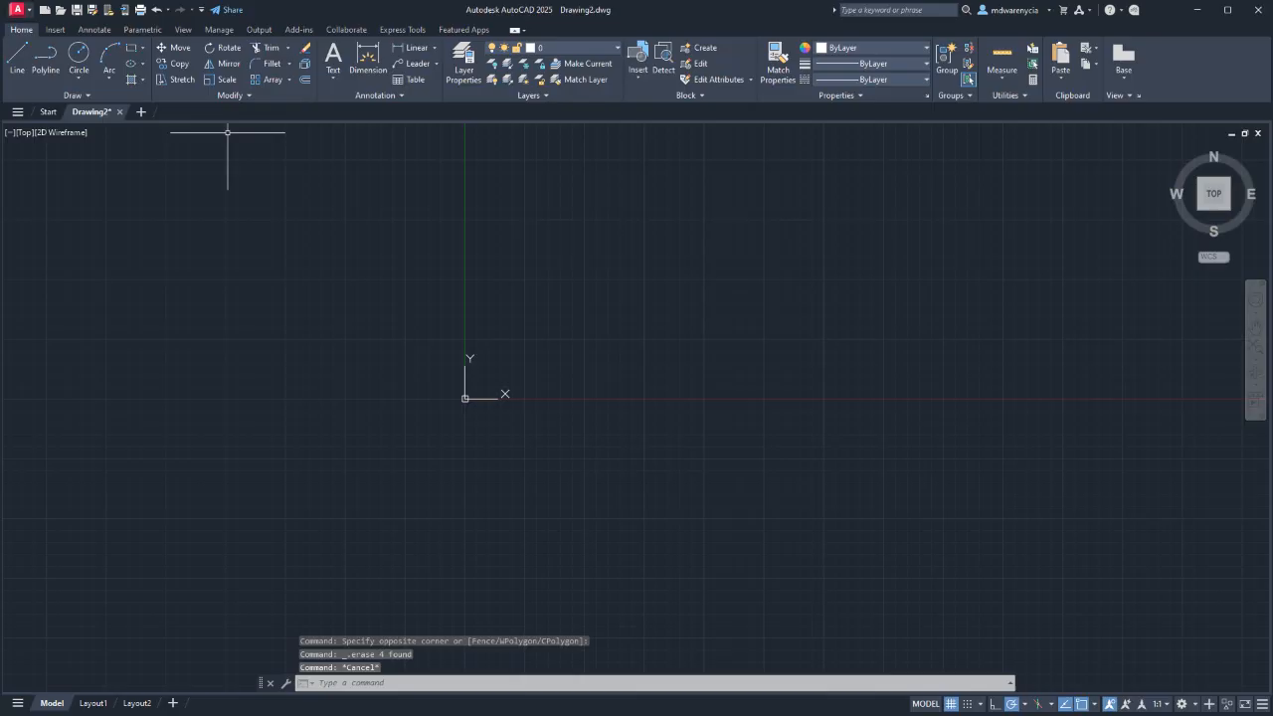
Examine the base angle options in the Direction Control settings of the drawing units, try North, and cancel the choice.
type("units")
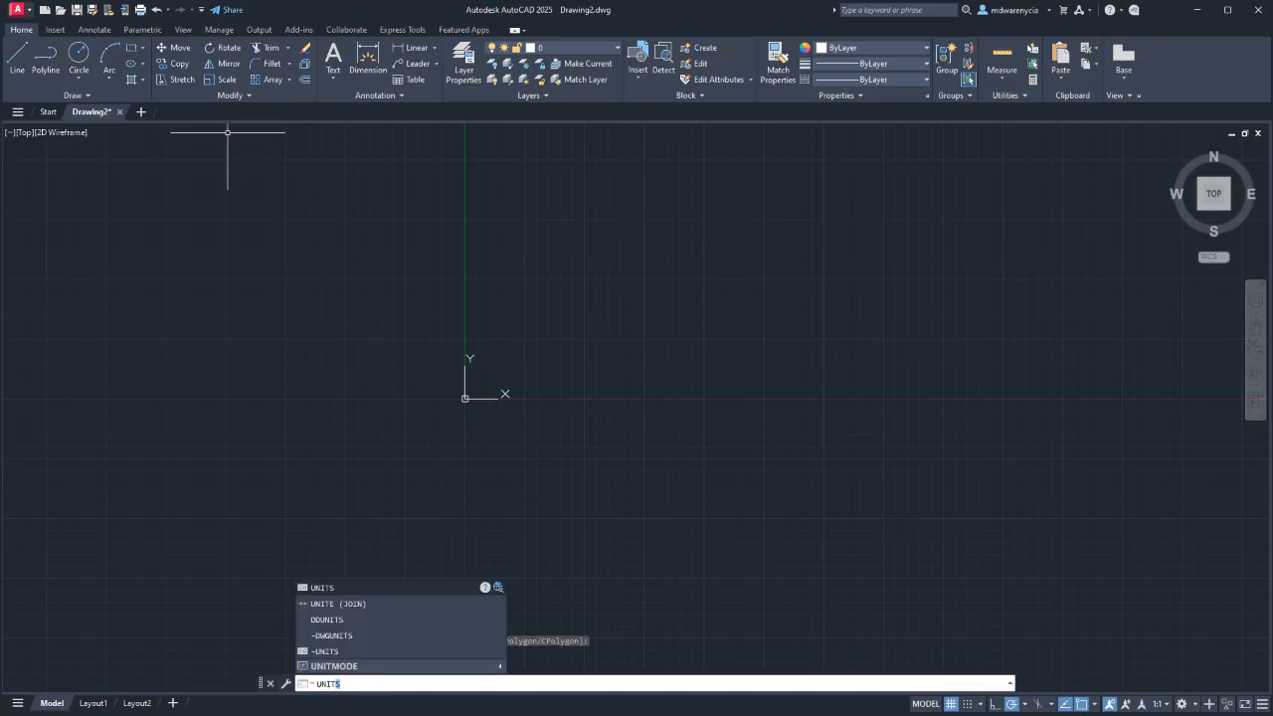
key("Return")
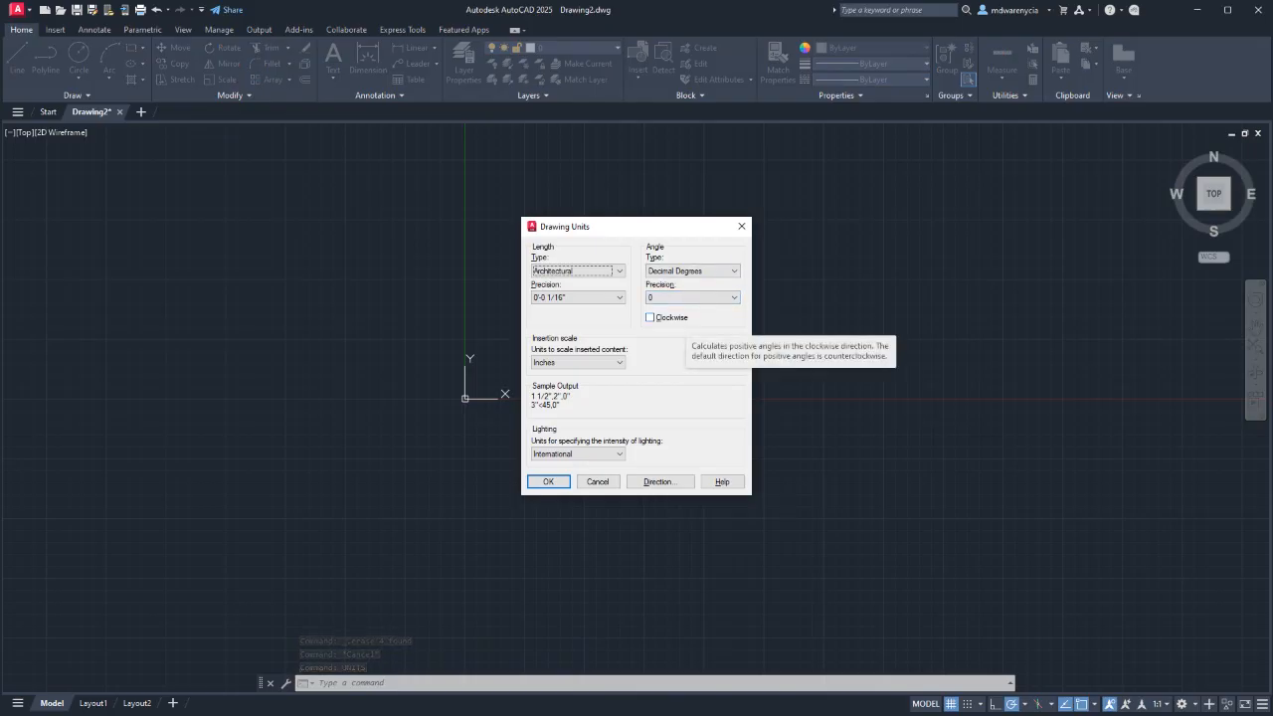
left_click(660, 482)
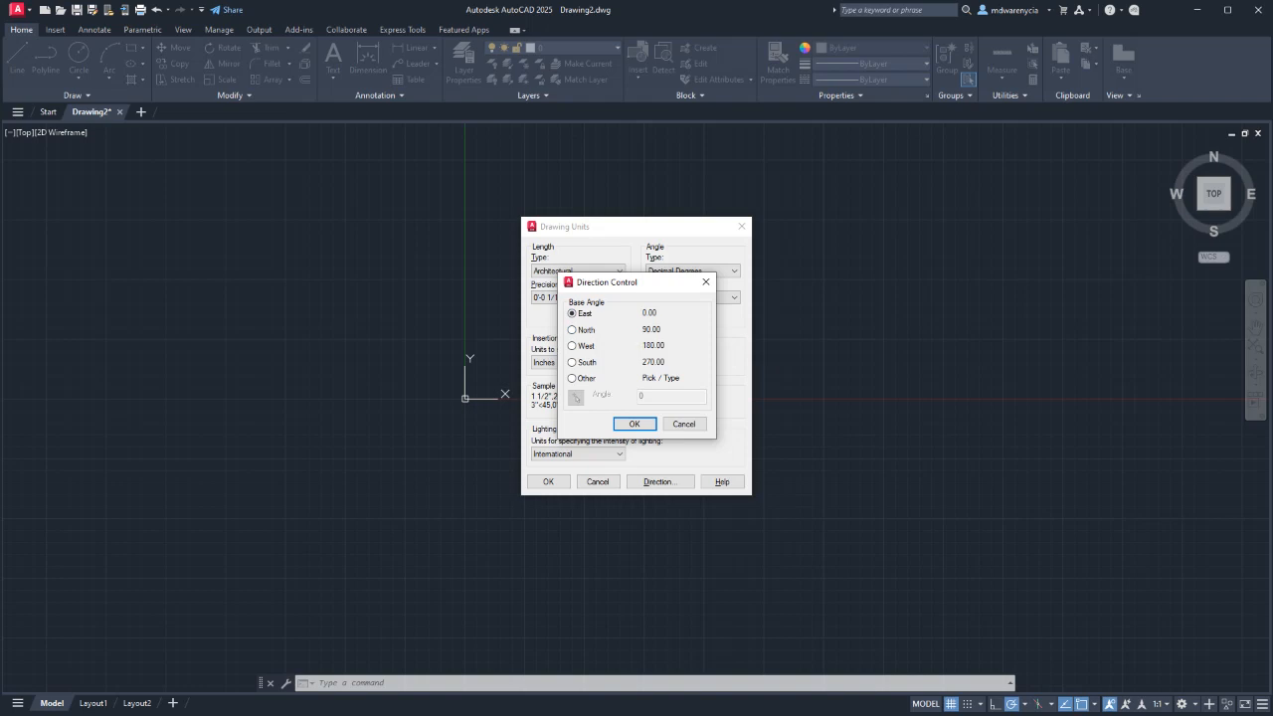
left_click(706, 282)
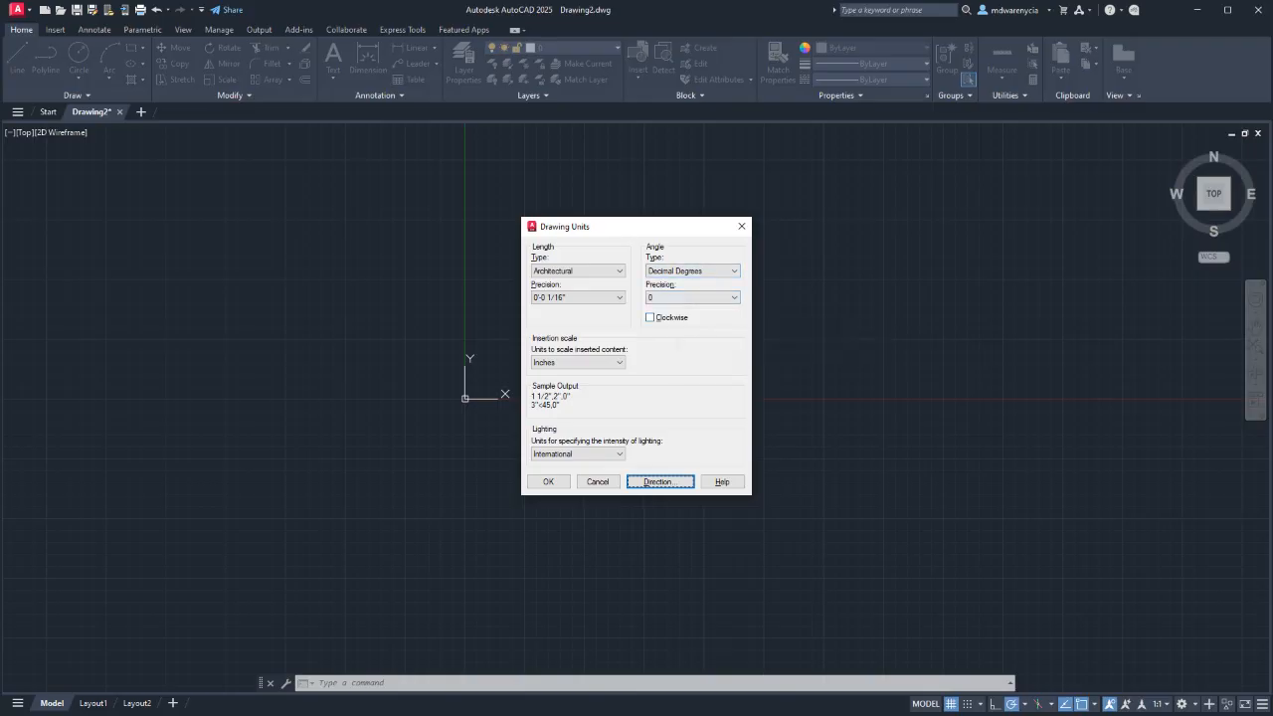
left_click(660, 482)
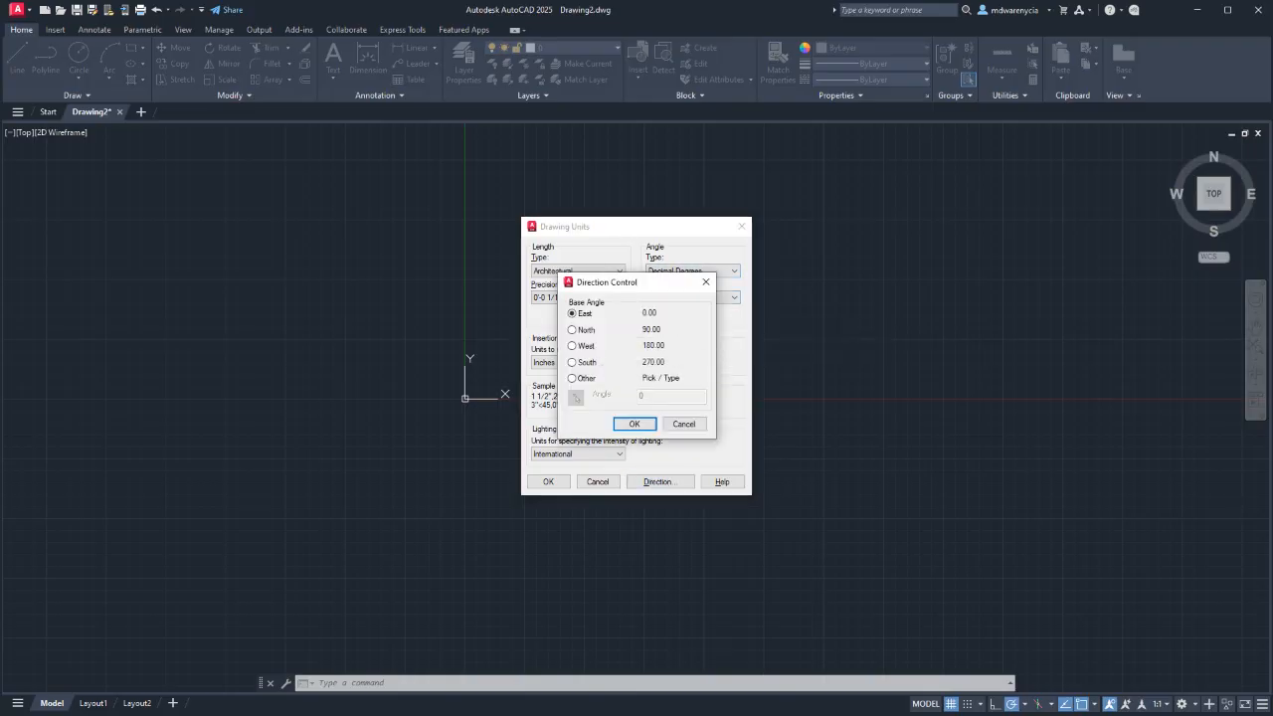
left_click(572, 330)
left_click(684, 424)
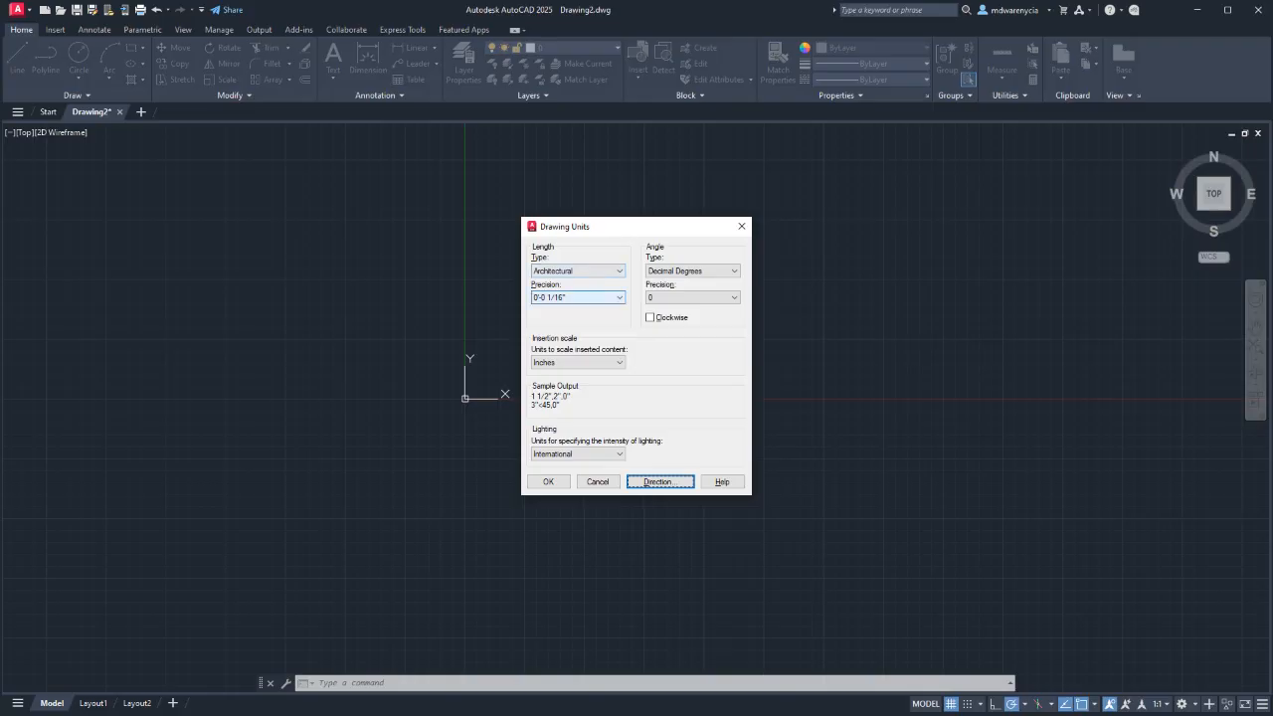
Examine the architectural length precision options in the drawing units, select 0'-0 1/16", and close the settings without applying changes.
left_click(619, 297)
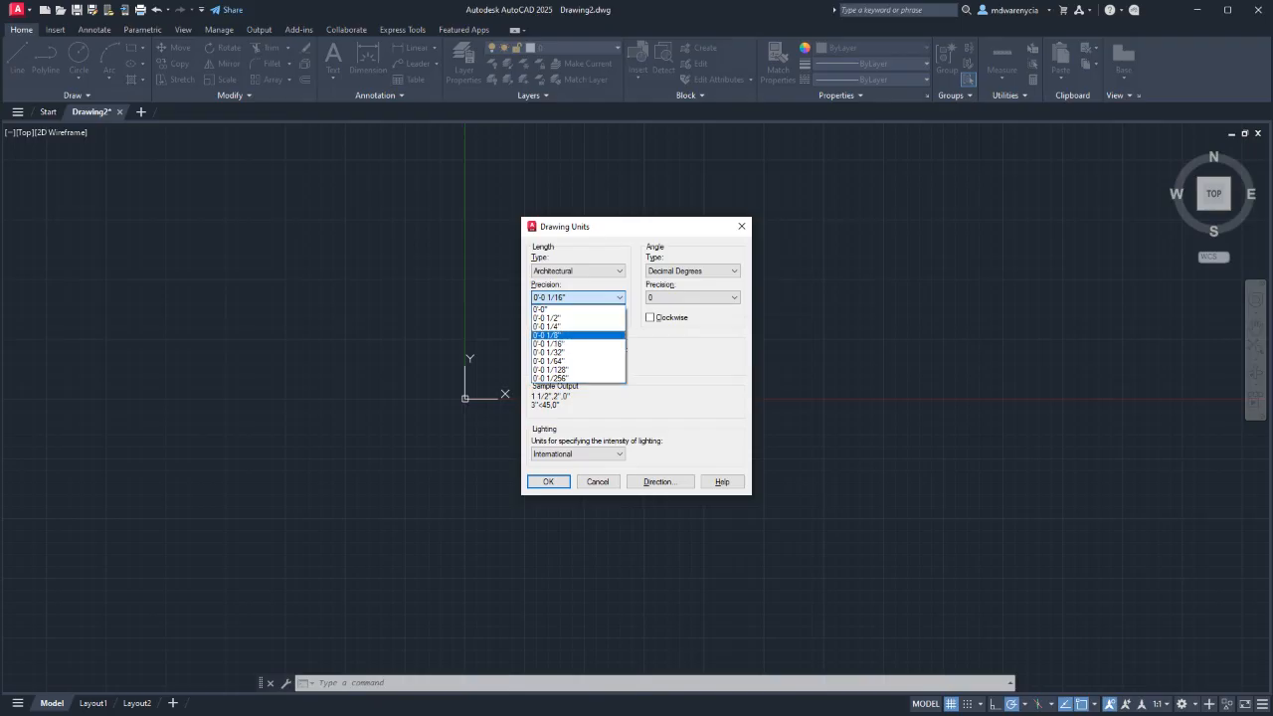
left_click(557, 344)
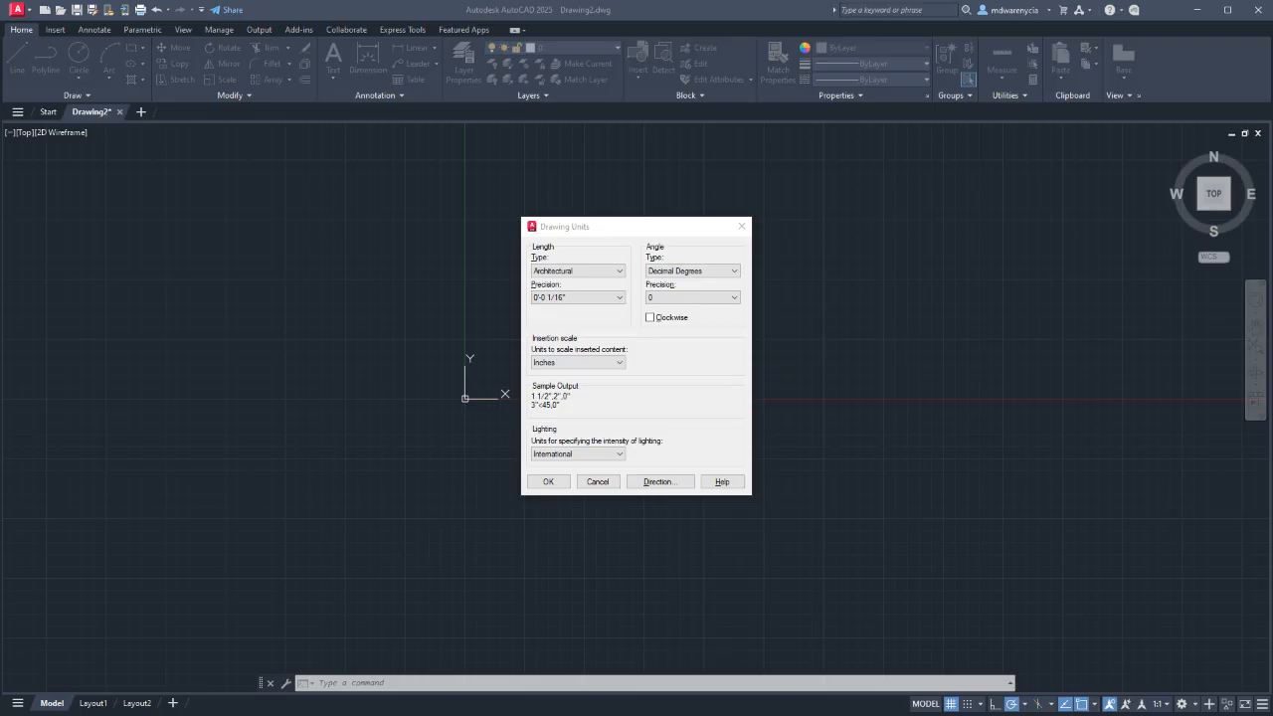
left_click(598, 481)
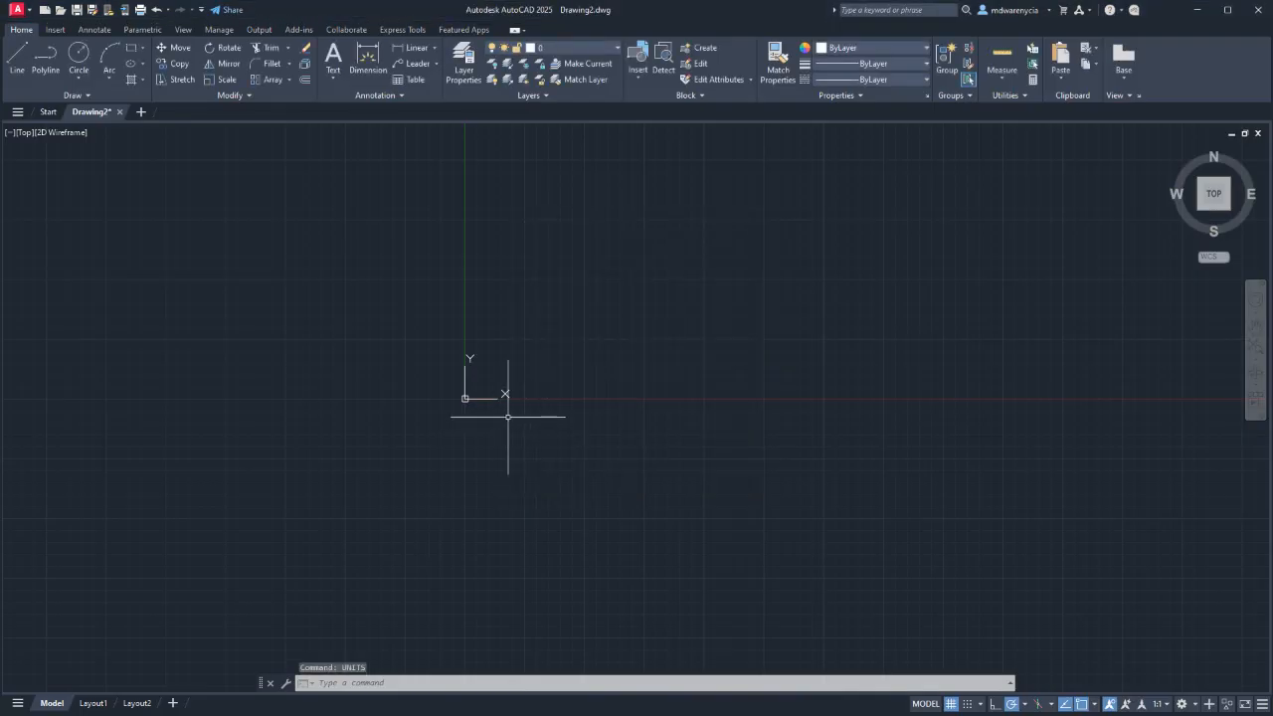
Draw two closely spaced horizontal lines about 1 5/16" long, with the upper line ending slightly short of the lower one.
type("l")
key("Return")
left_click(452, 331)
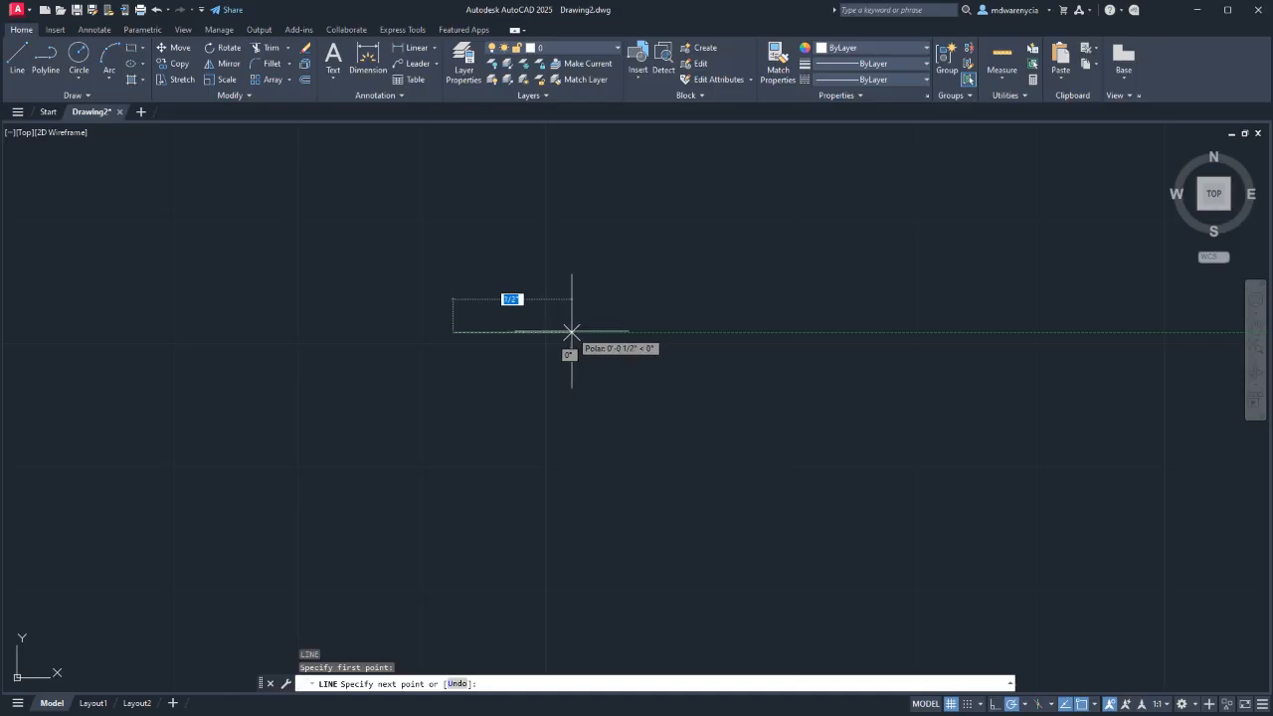
left_click(783, 331)
key("Return")
key("Return")
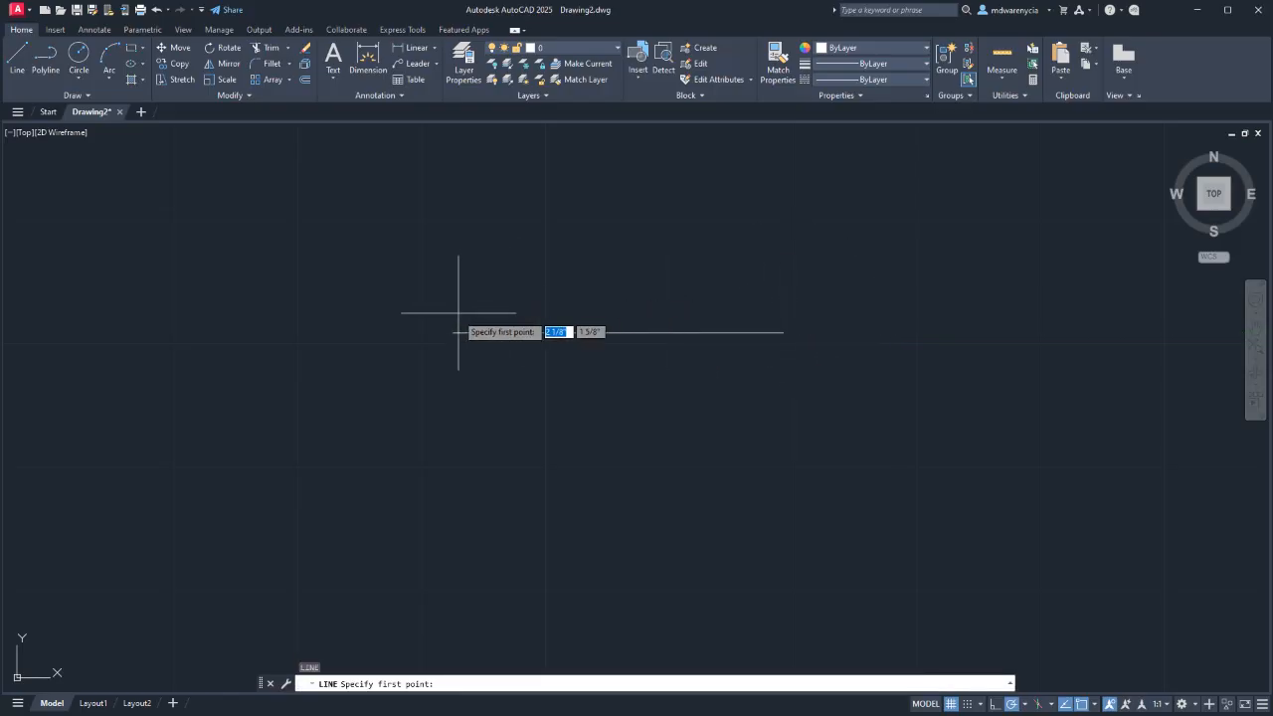
left_click(453, 316)
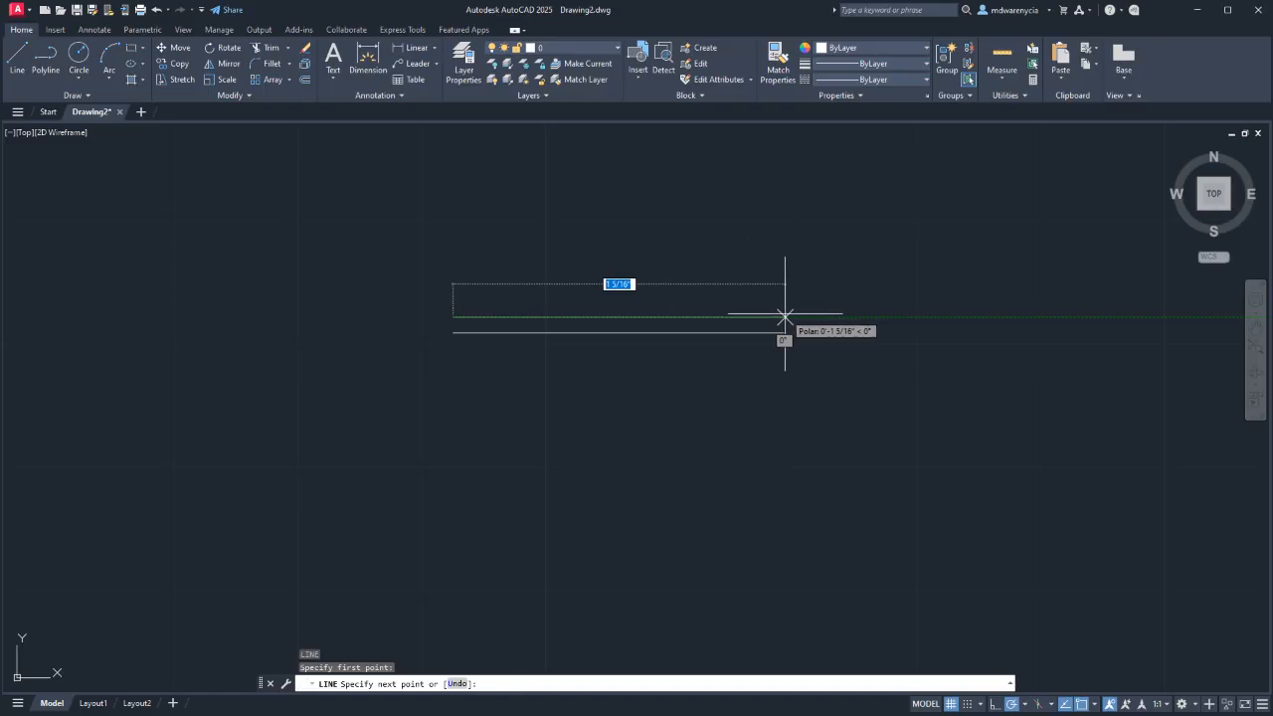
left_click(776, 316)
key("Escape")
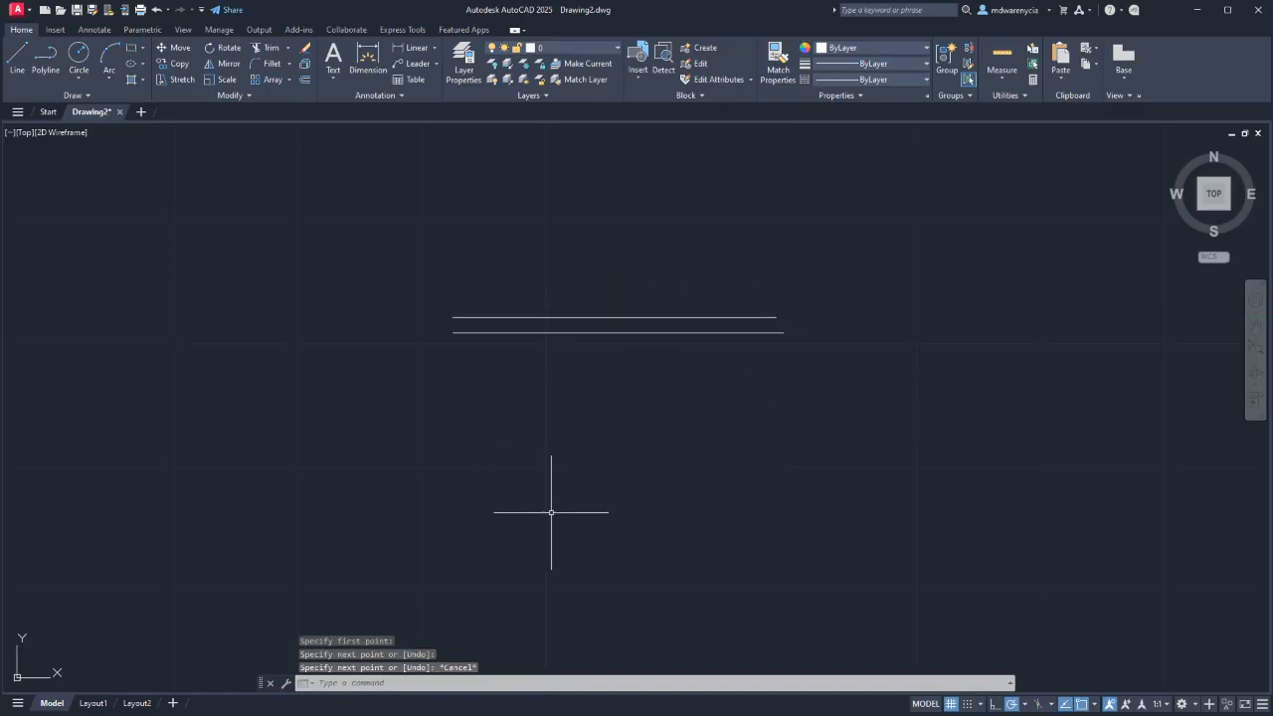
Erase both horizontal lines from the model space.
scroll(701, 438, "down", 5)
left_click(773, 463)
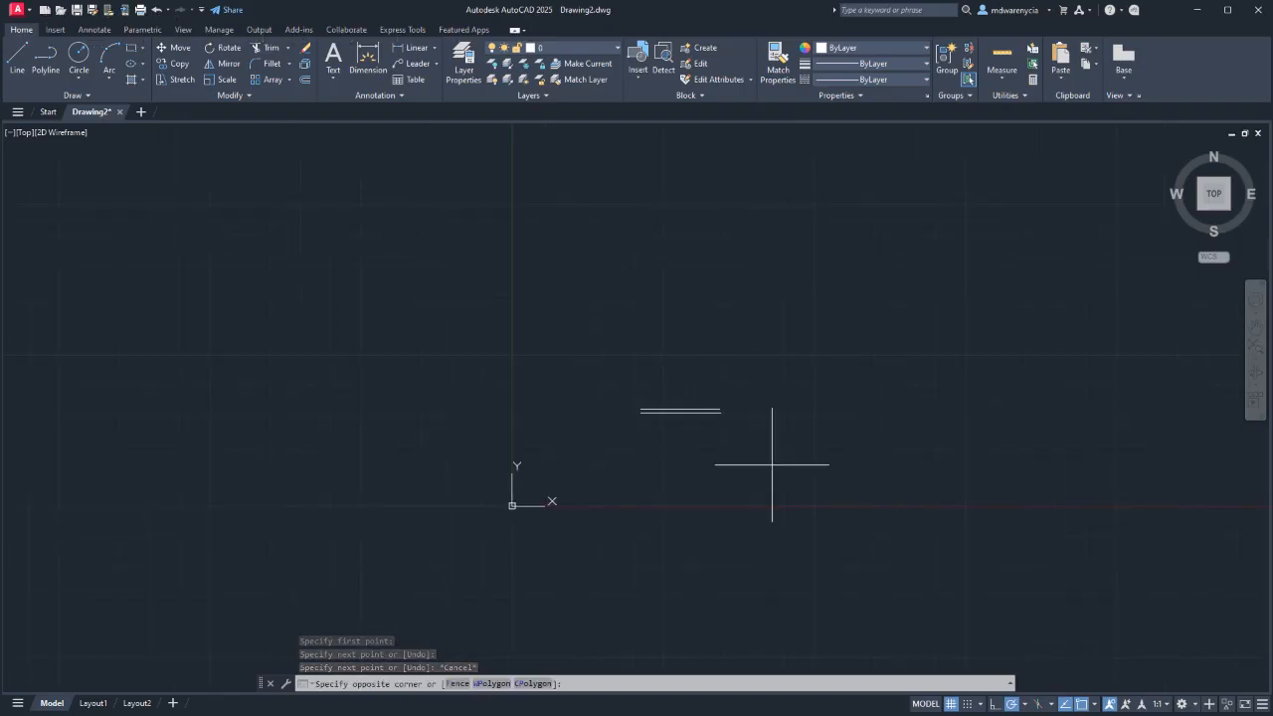
left_click(483, 361)
key("Delete")
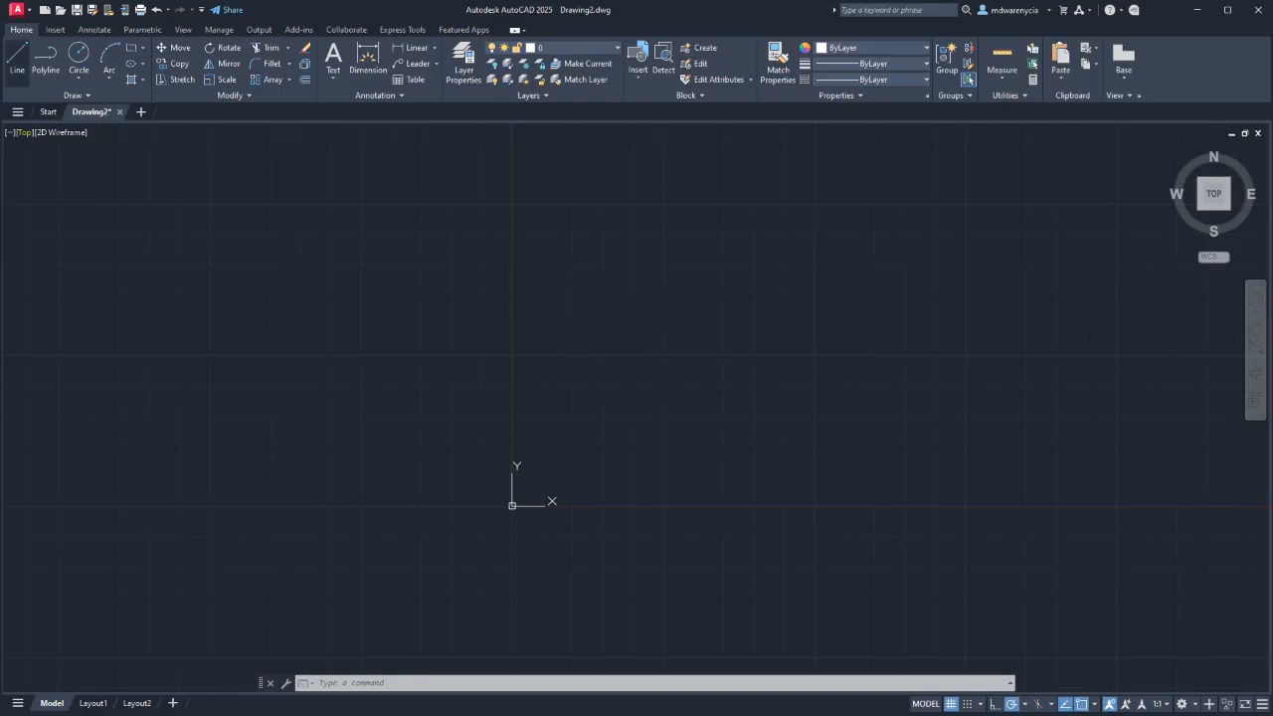
Draw a closed irregular outline of eight connected line segments beside the origin, starting with a horizontal segment and ending at its start point.
left_click(17, 55)
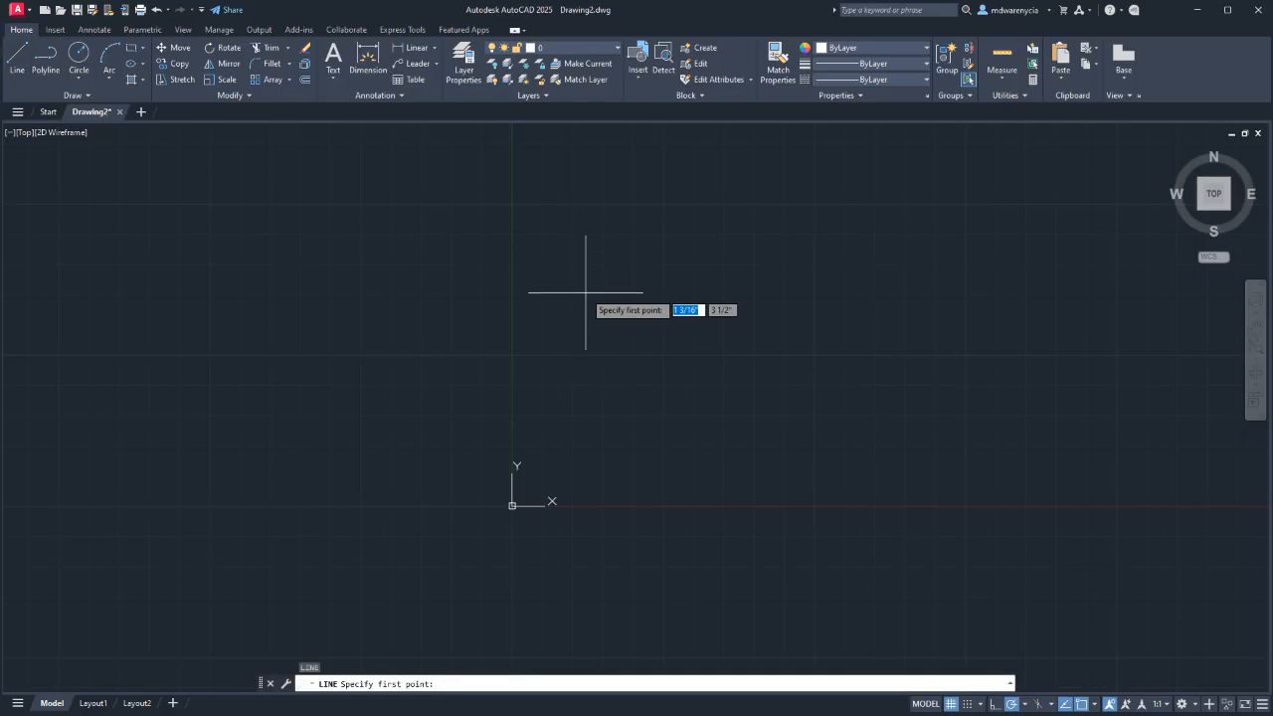
left_click(585, 395)
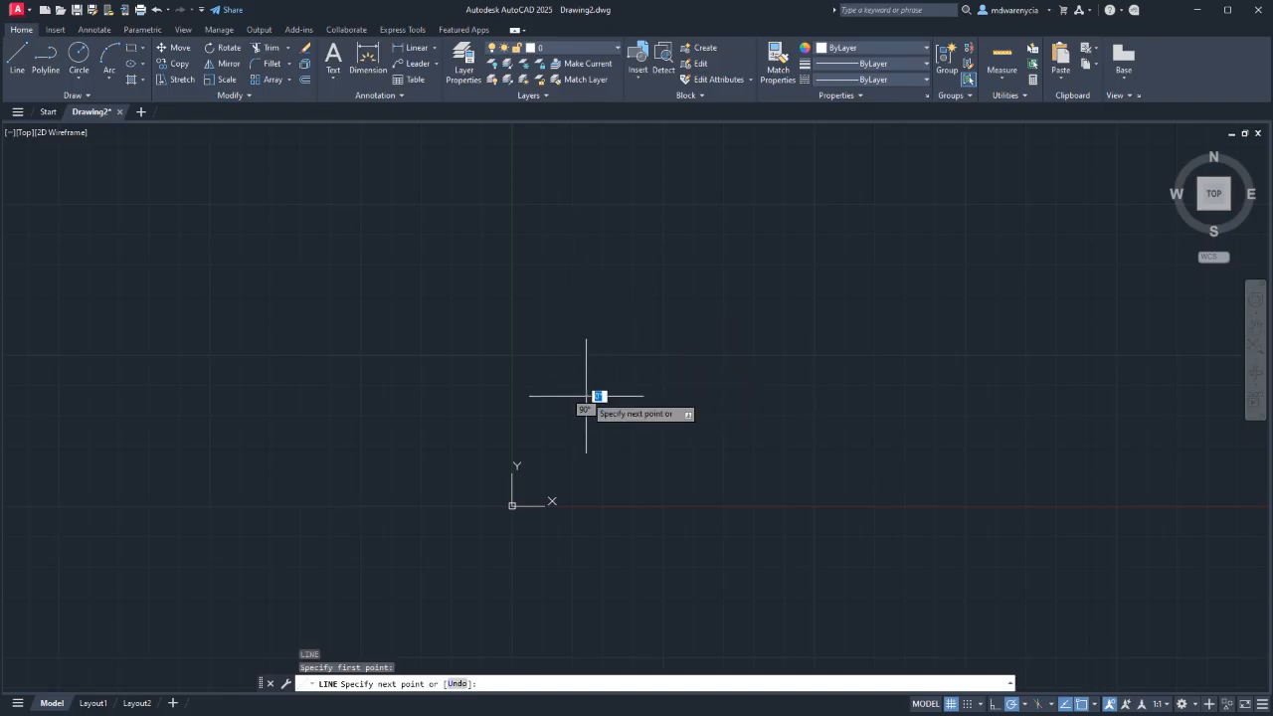
left_click(789, 395)
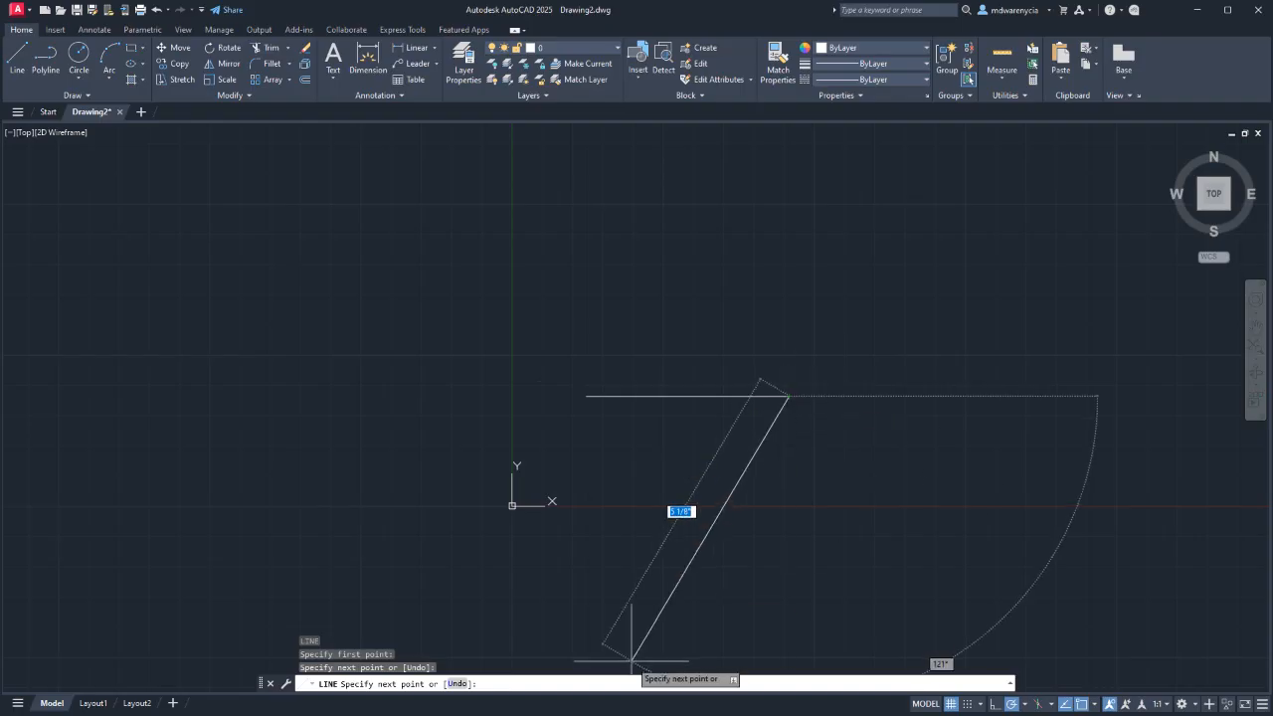
left_click(682, 565)
left_click(519, 439)
left_click(539, 234)
left_click(949, 268)
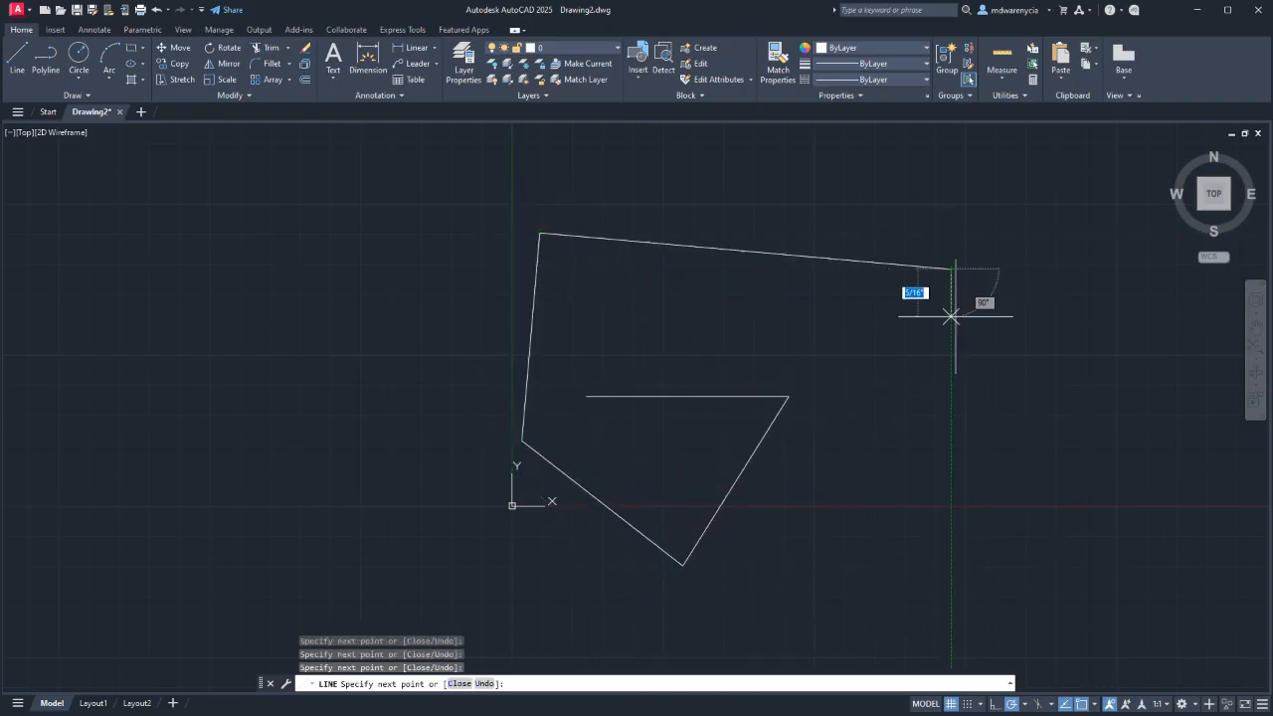
left_click(937, 456)
left_click(794, 340)
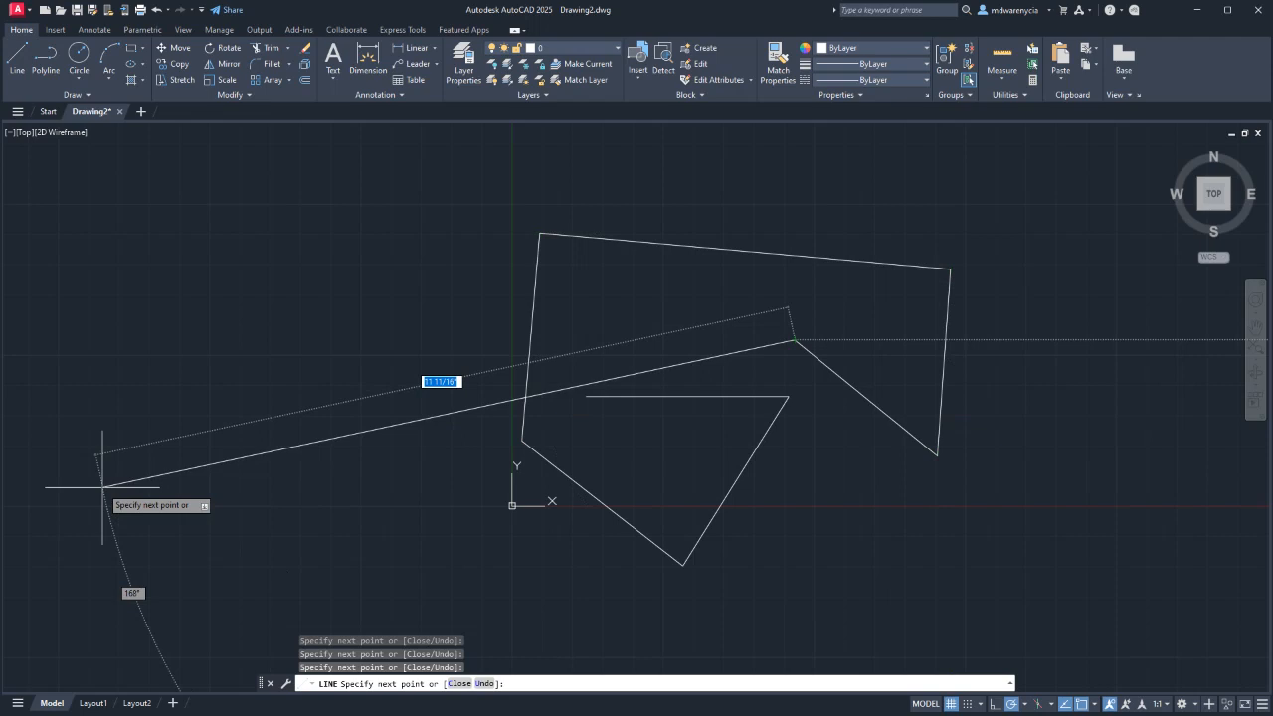
left_click(585, 395)
key("Escape")
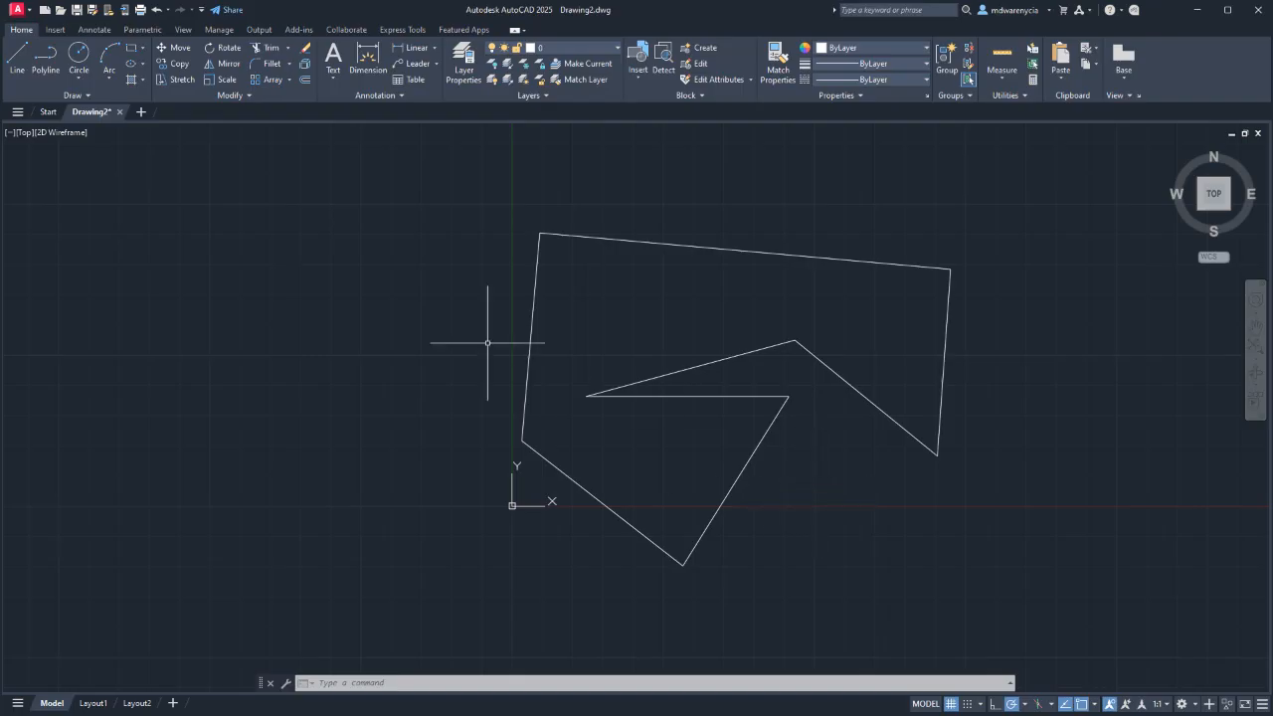
Draw a separate horizontal line inside the outline's upper part and a short diagonal line running inward from its upper-right corner.
type("l")
key("Return")
left_click(587, 304)
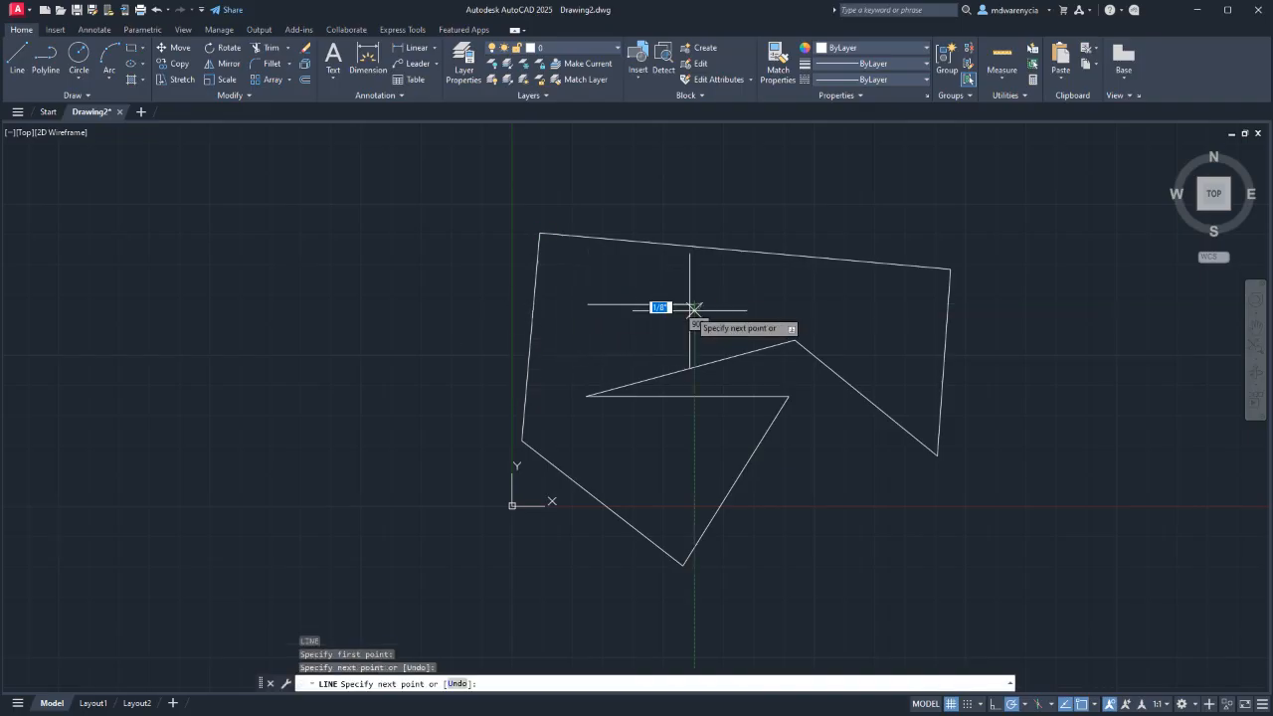
key("Return")
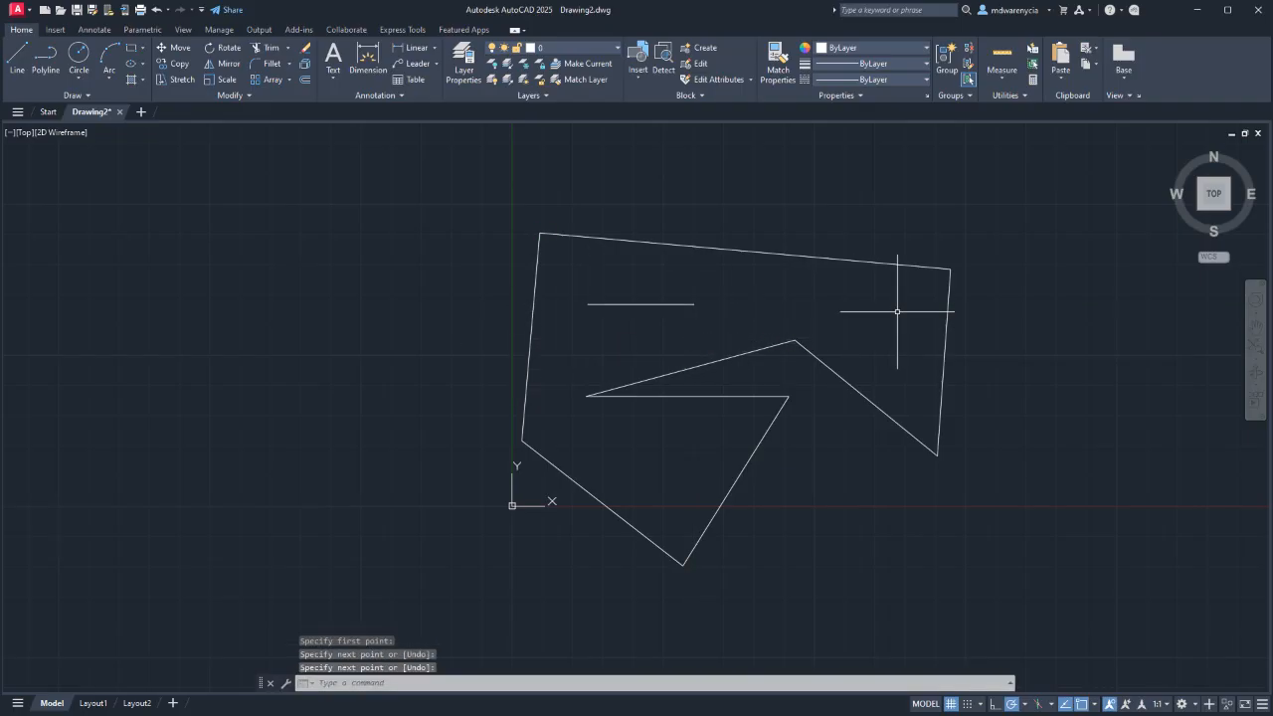
key("Return")
left_click(949, 270)
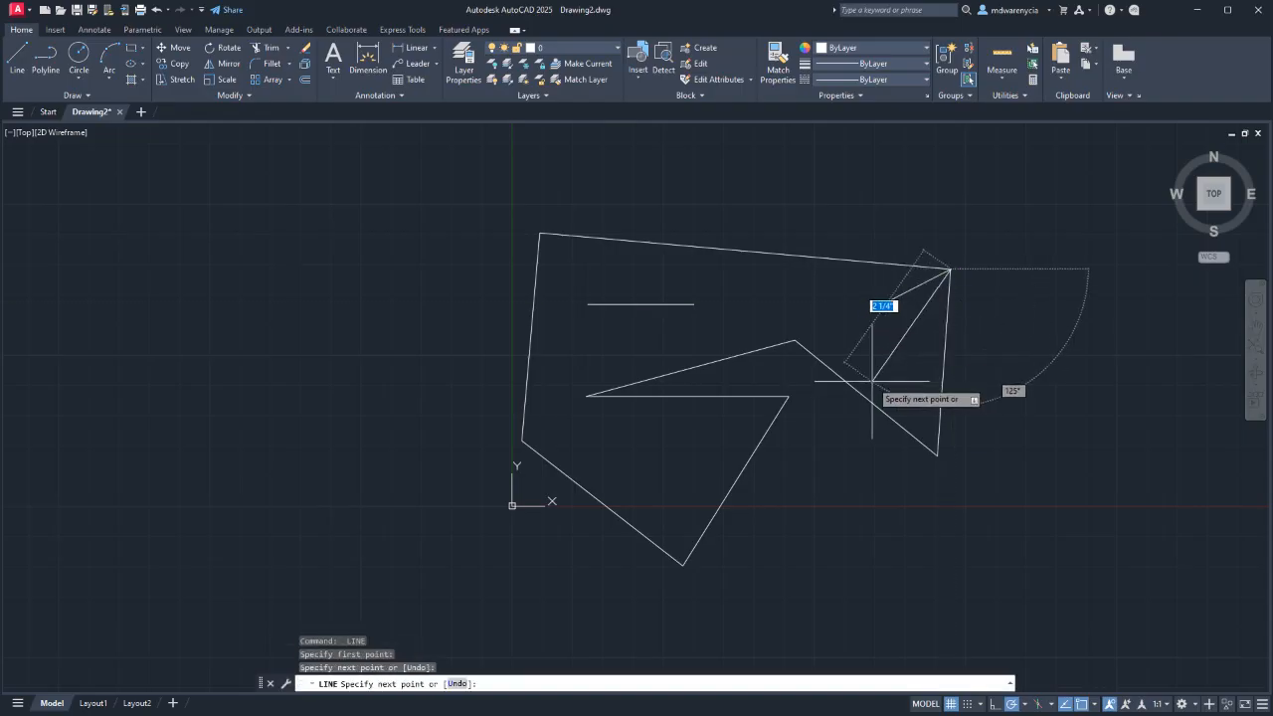
left_click(883, 303)
key("Return")
Draw an open two-segment line outside the outline's right side, sloping down to the right and then back down to the left.
key("Return")
left_click(1023, 352)
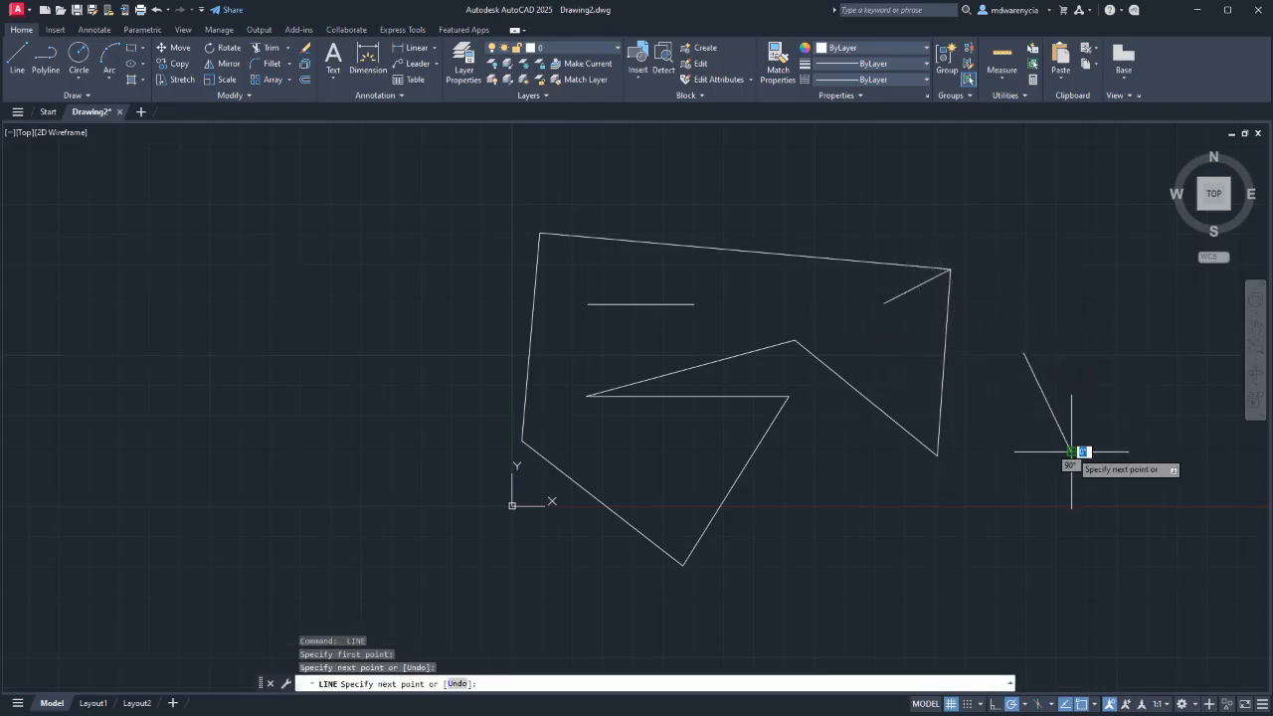
left_click(1070, 452)
left_click(969, 499)
key("Return")
Draw an open two-segment line below the outline's right part, forming an angle that points left.
key("Return")
left_click(879, 510)
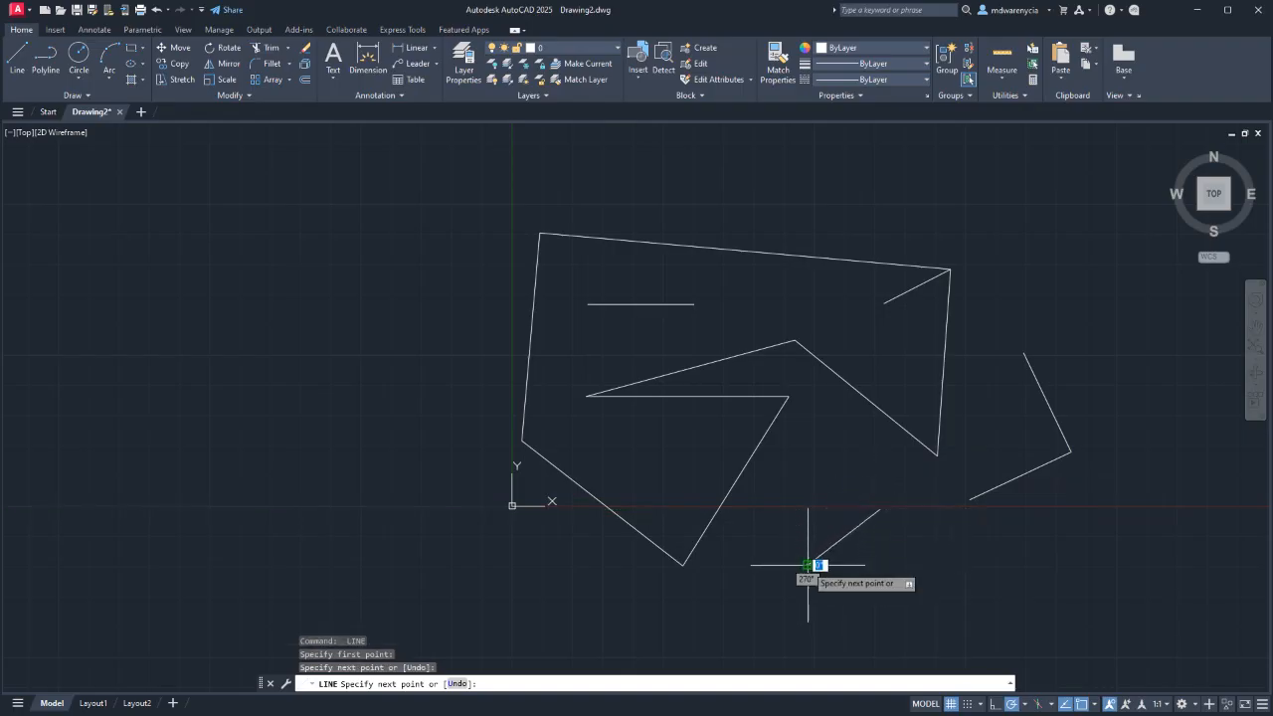
left_click(807, 564)
left_click(896, 614)
key("Return")
Draw a single diagonal line rising to the right, below the two-segment line on the far right.
key("Return")
left_click(994, 570)
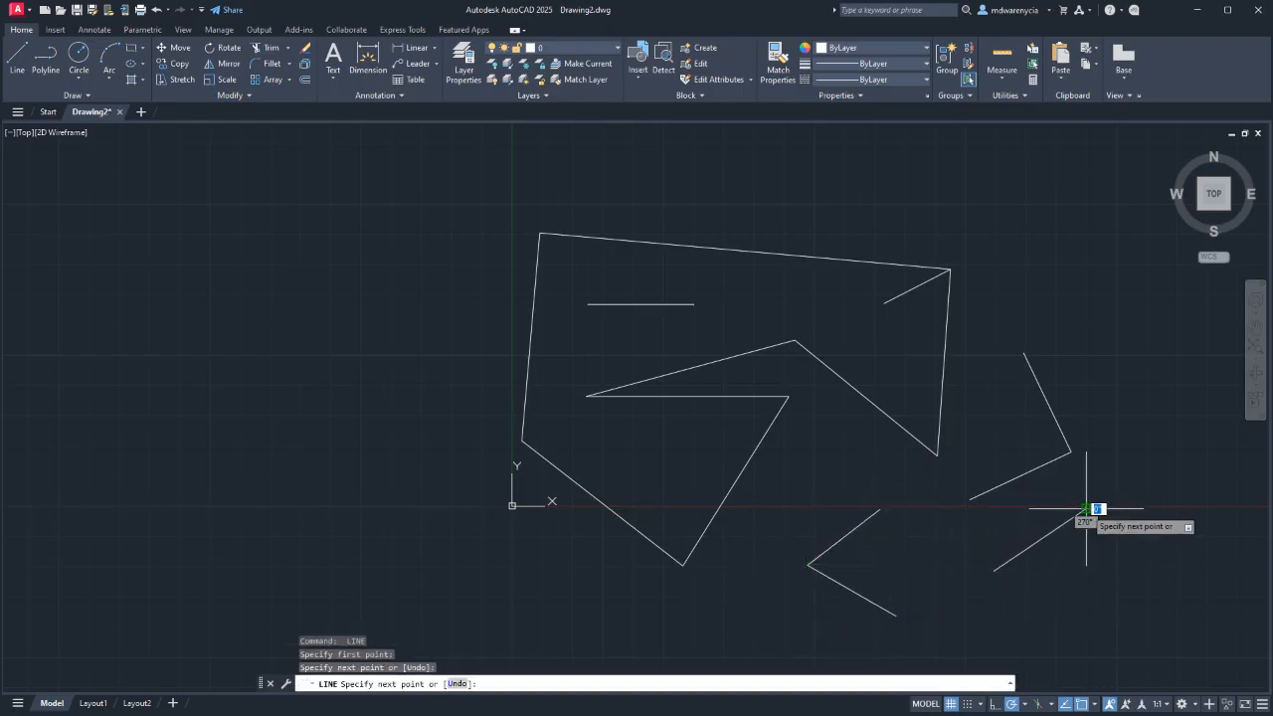
left_click(1086, 509)
key("Return")
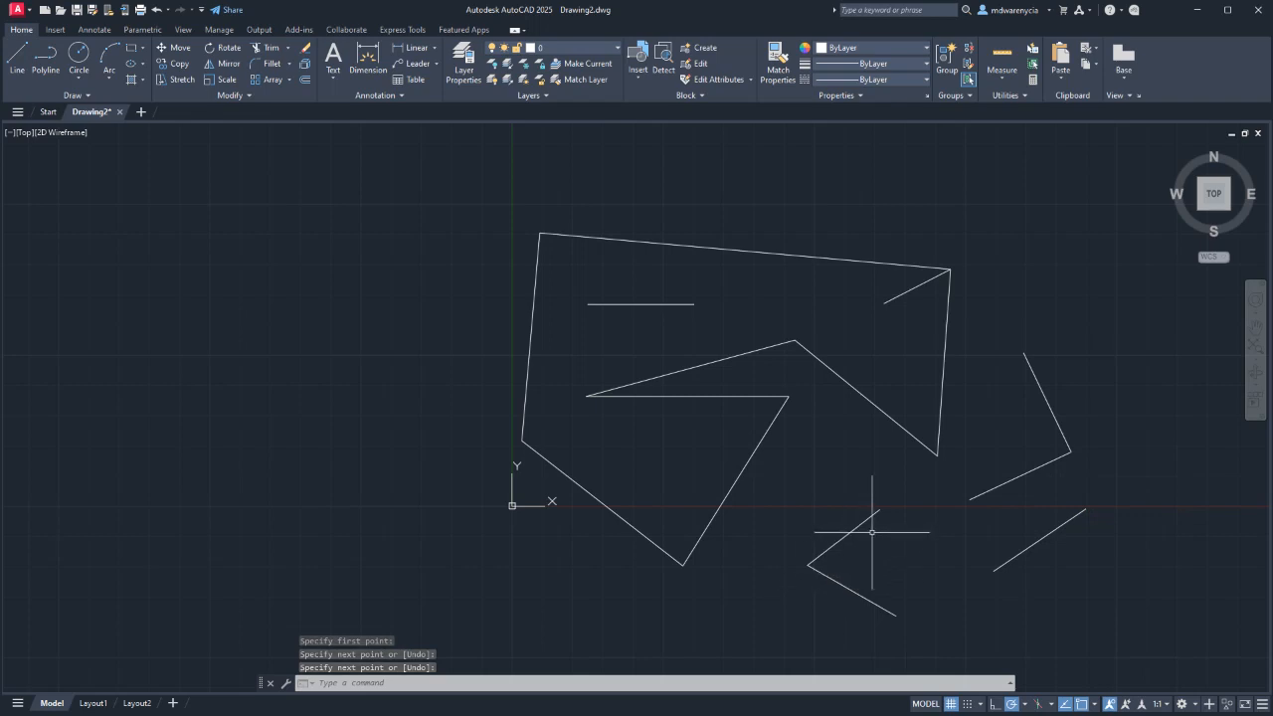
Draw two short vertical lines outside the outline's right edge, the upper one about 3/4" long.
left_click(971, 368)
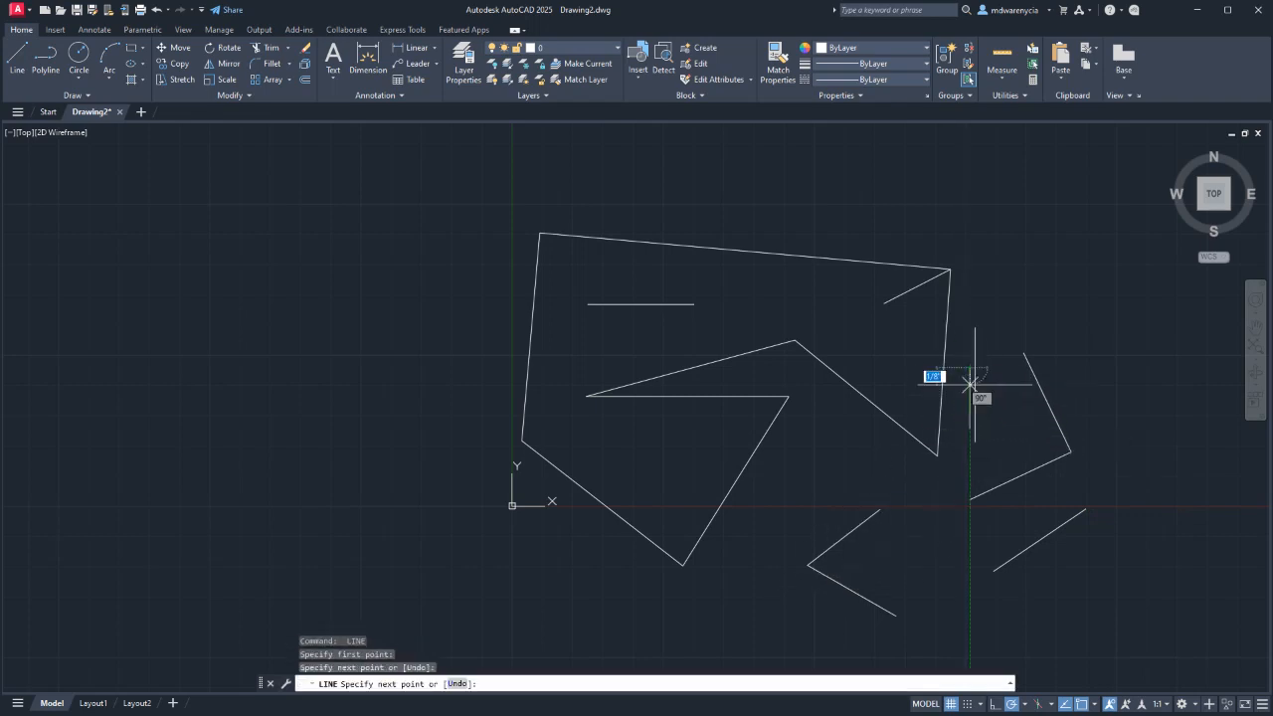
key("Escape")
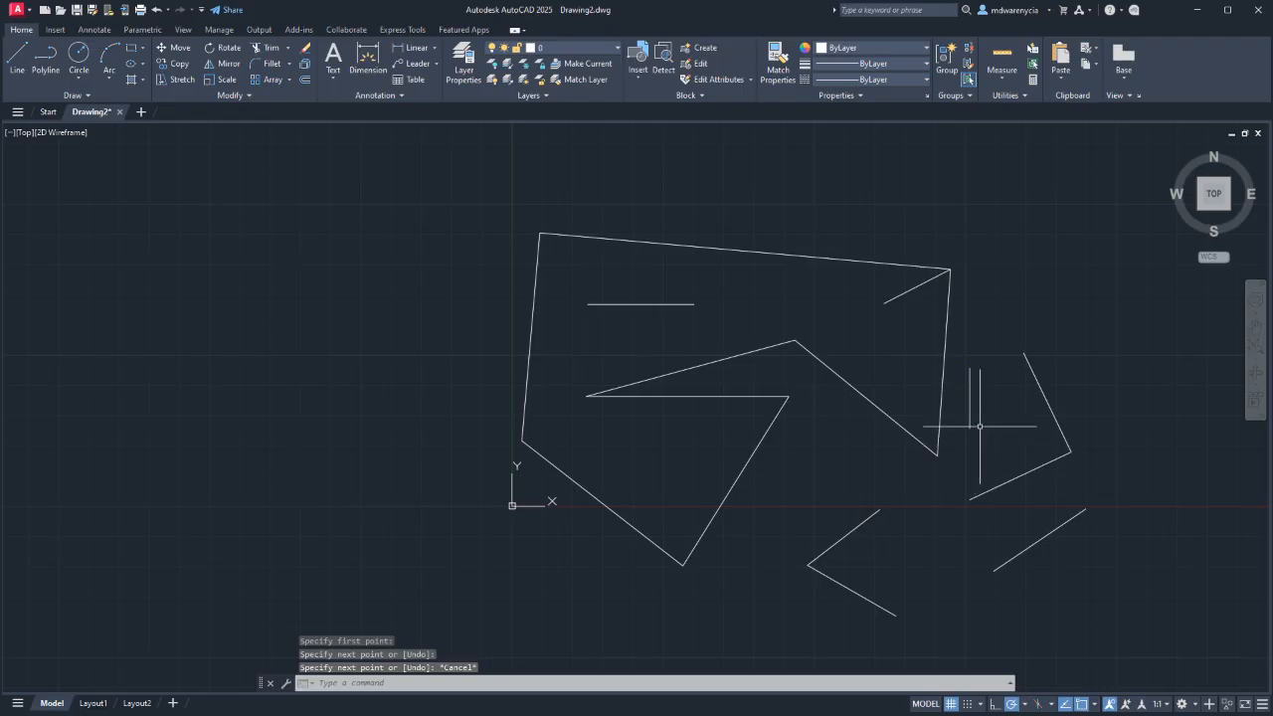
key("Return")
left_click(1011, 279)
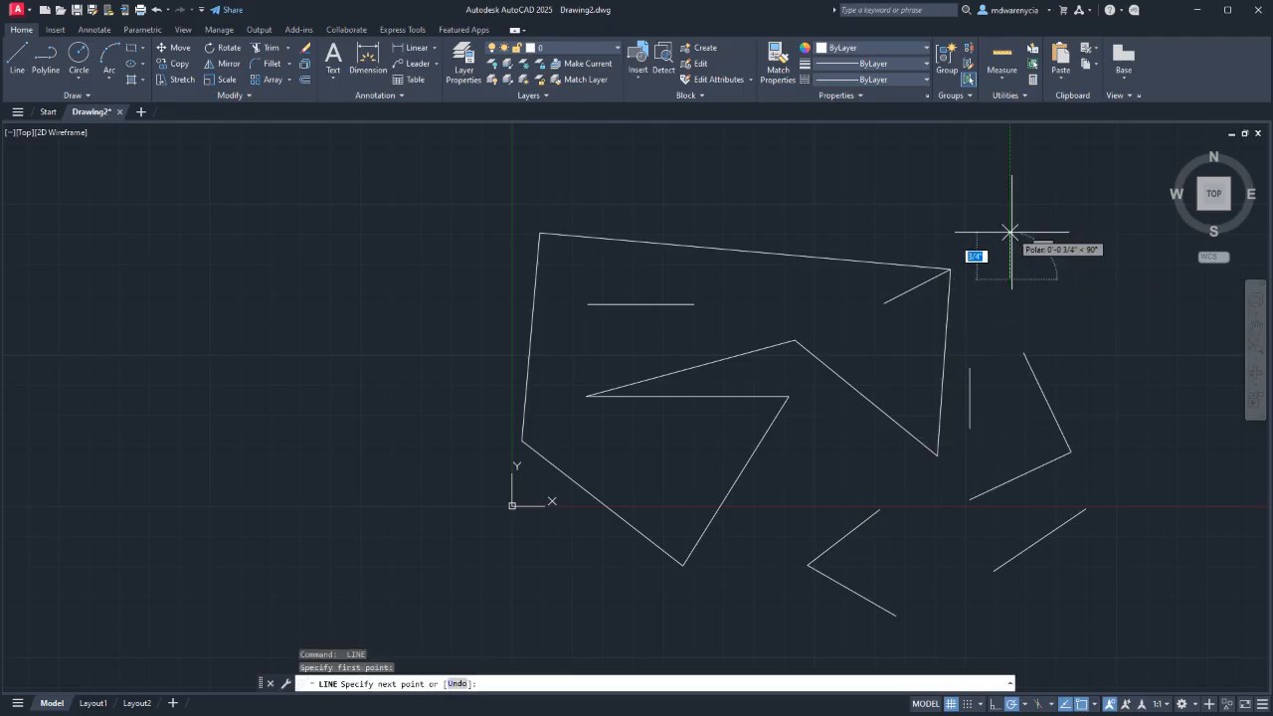
left_click(1010, 236)
key("Escape")
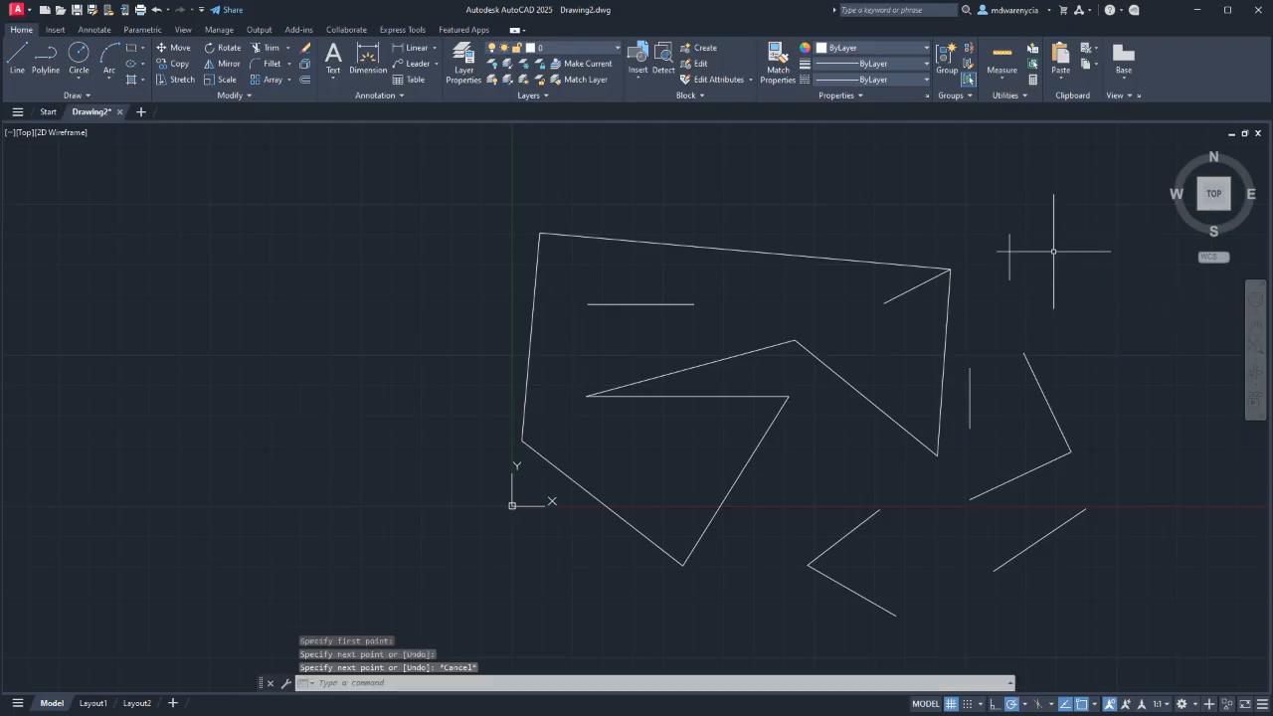
key("Return")
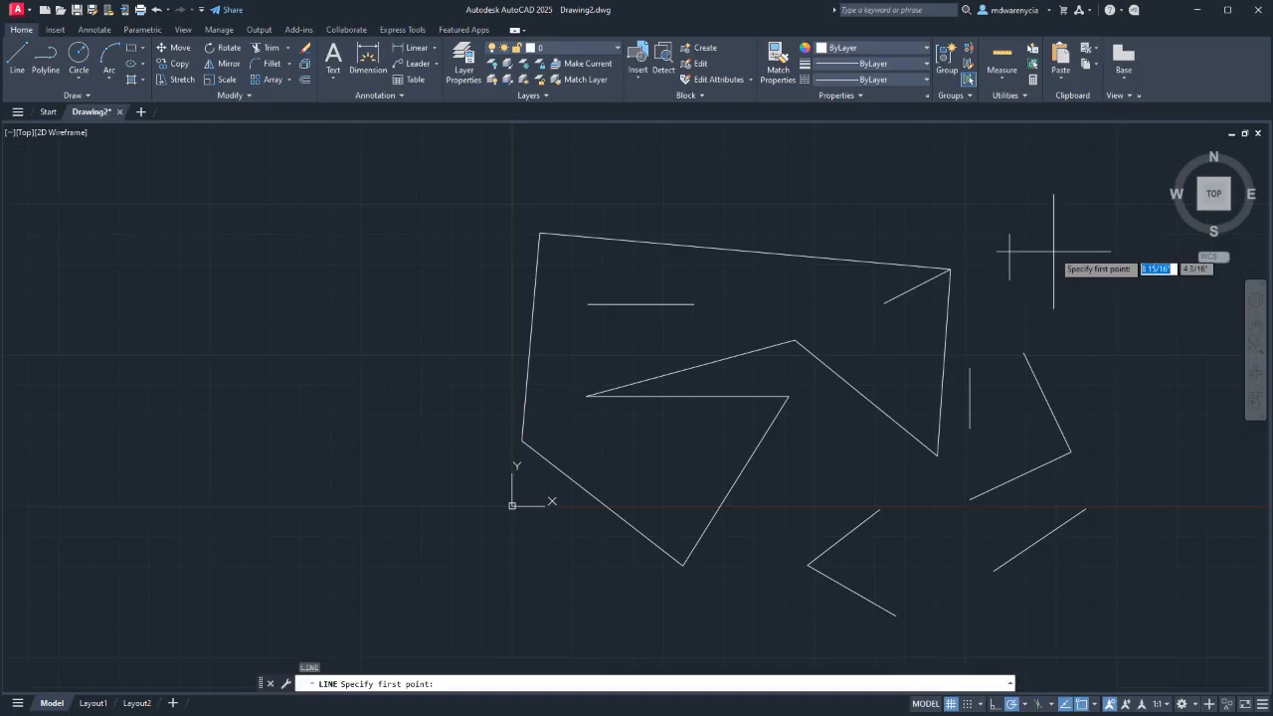
key("Escape")
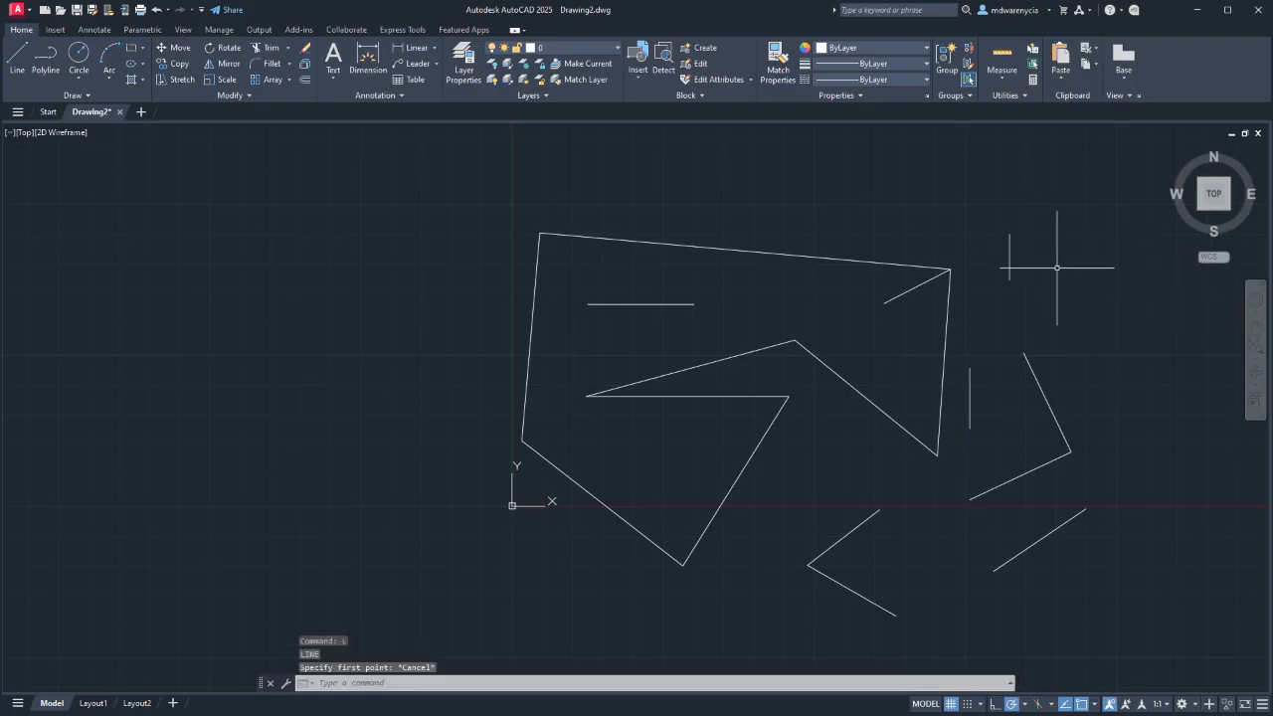
left_click(1056, 284)
key("Escape")
Draw two more short vertical lines side by side, beyond the upper vertical line right of the outline.
key("Return")
left_click(1061, 300)
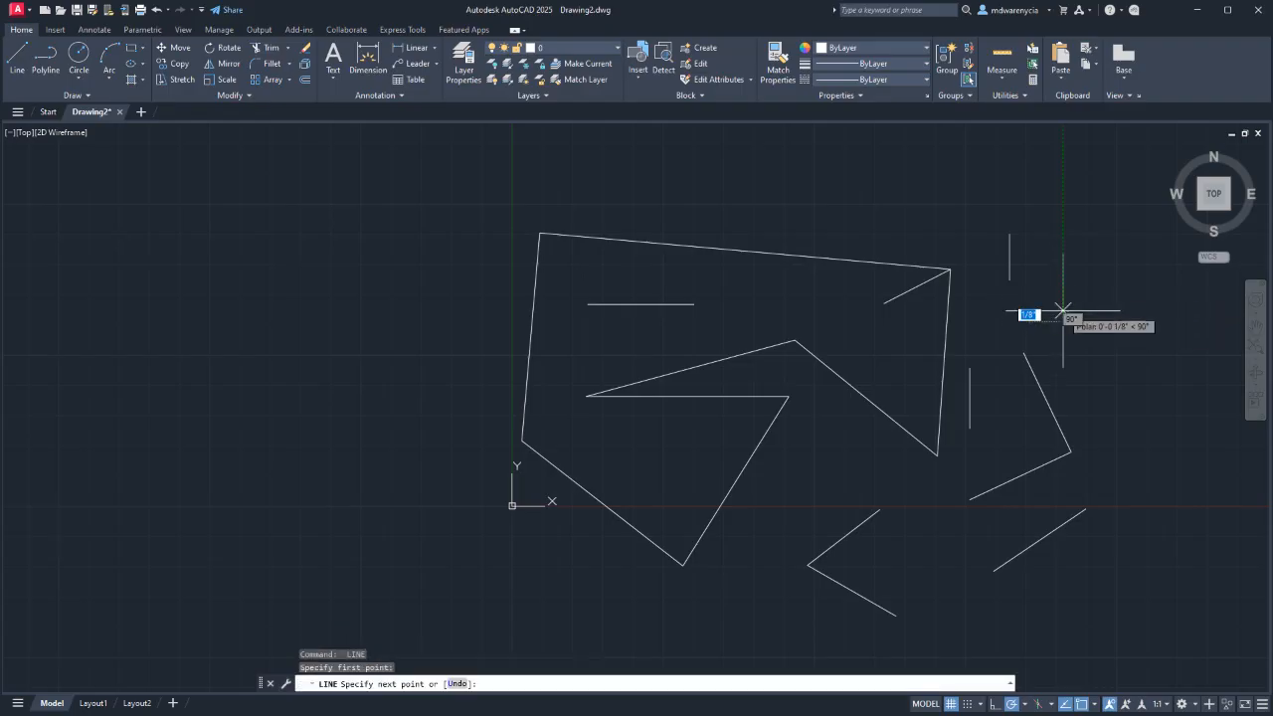
left_click(1062, 294)
key("Return")
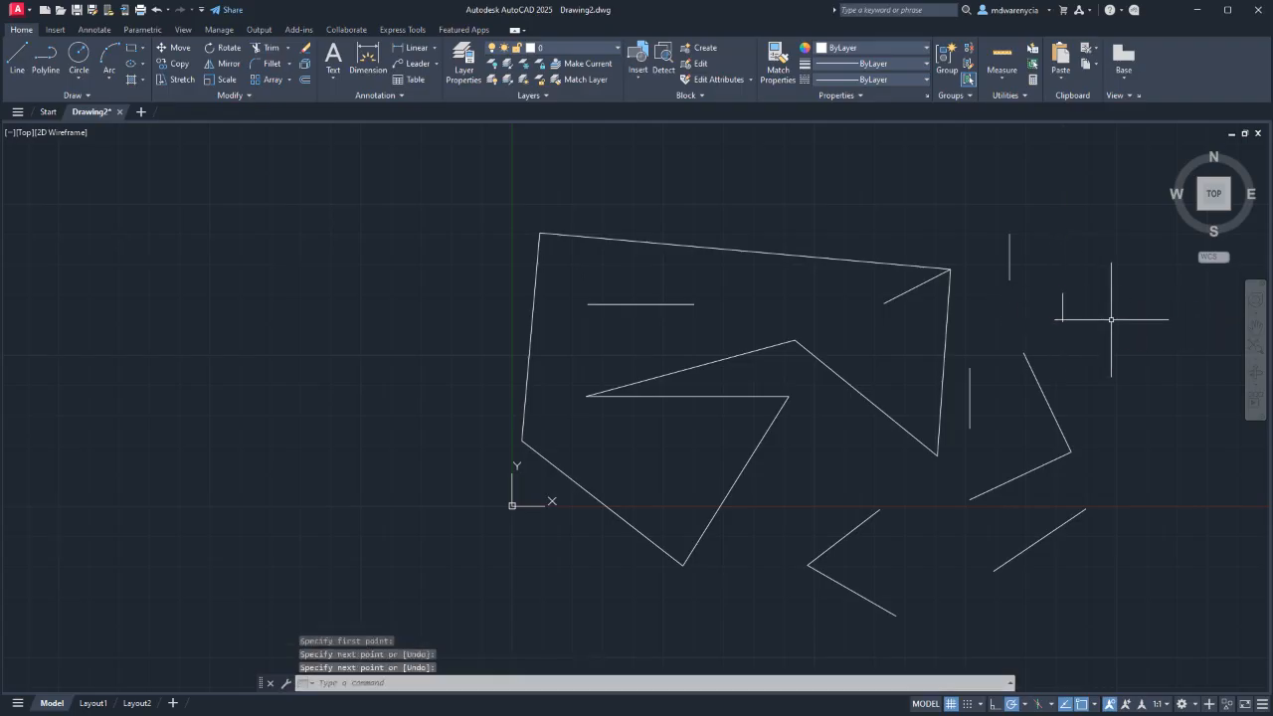
key("Return")
left_click(1106, 288)
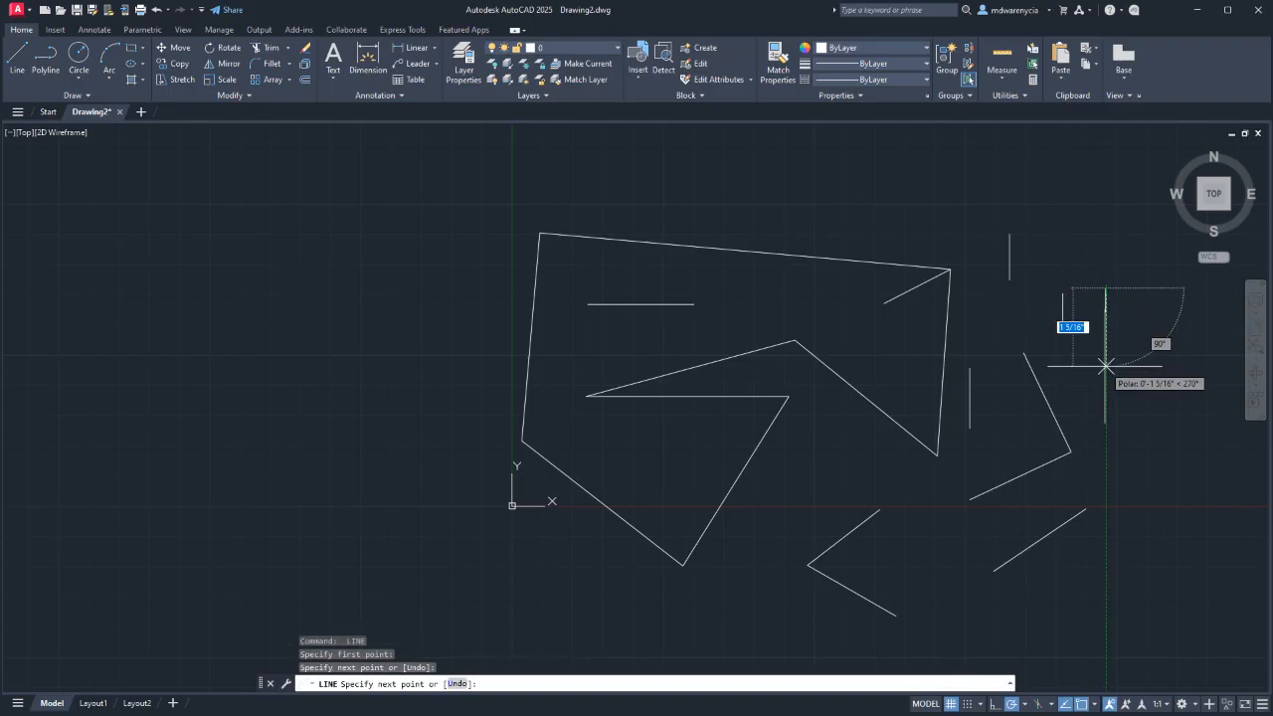
left_click(1105, 311)
key("Return")
key("Return")
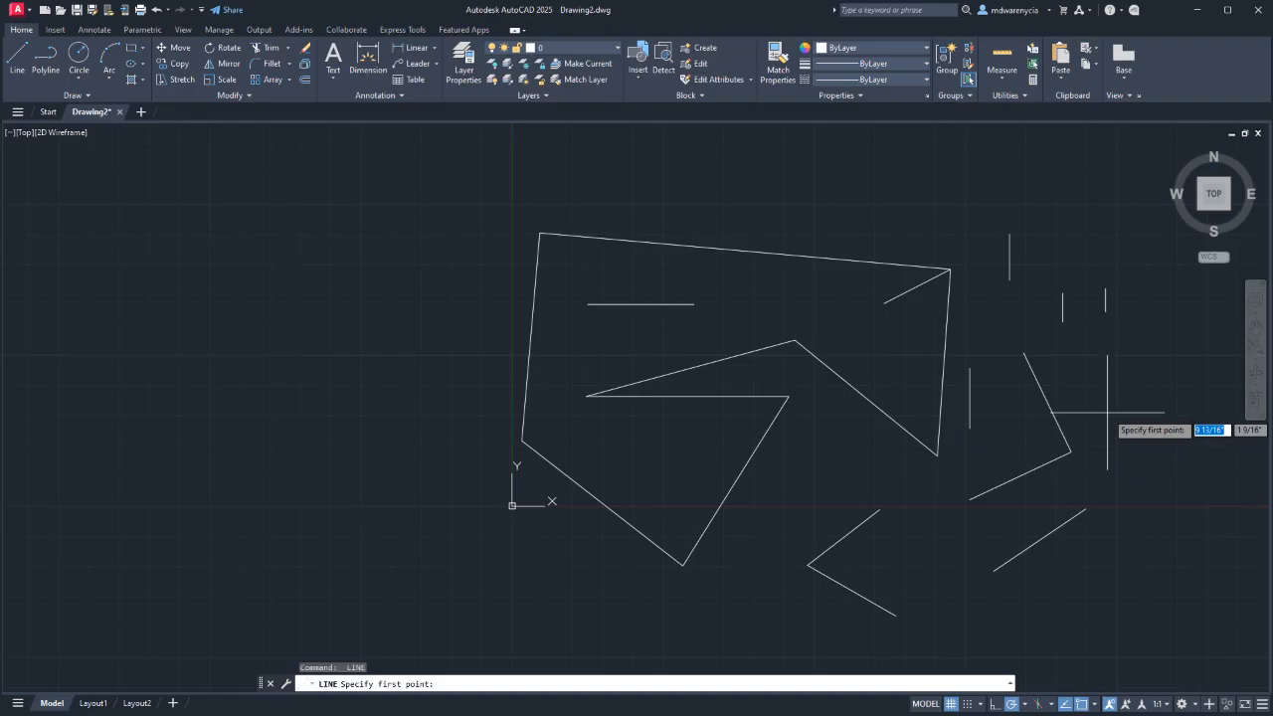
key("Escape")
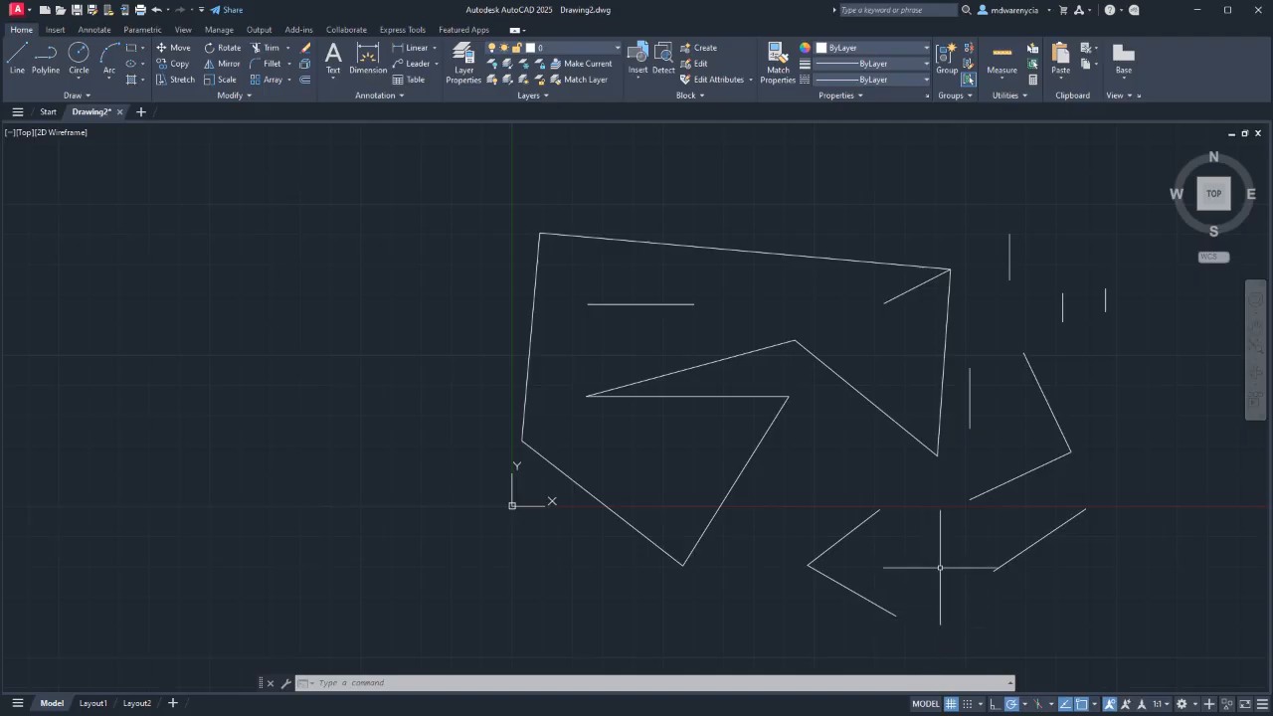
Window-select the lines fully enclosed in the upper band of the drawing, reaching past the short vertical lines, and clear the selection.
left_click(831, 409)
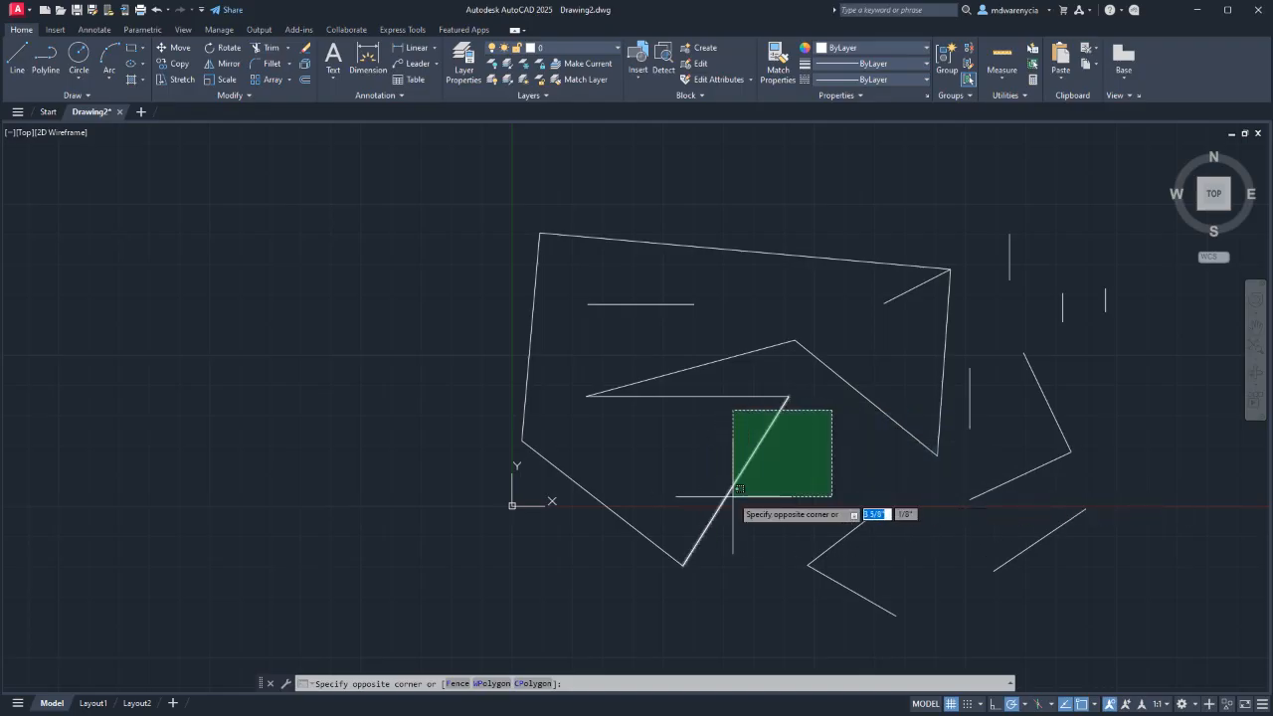
key("Escape")
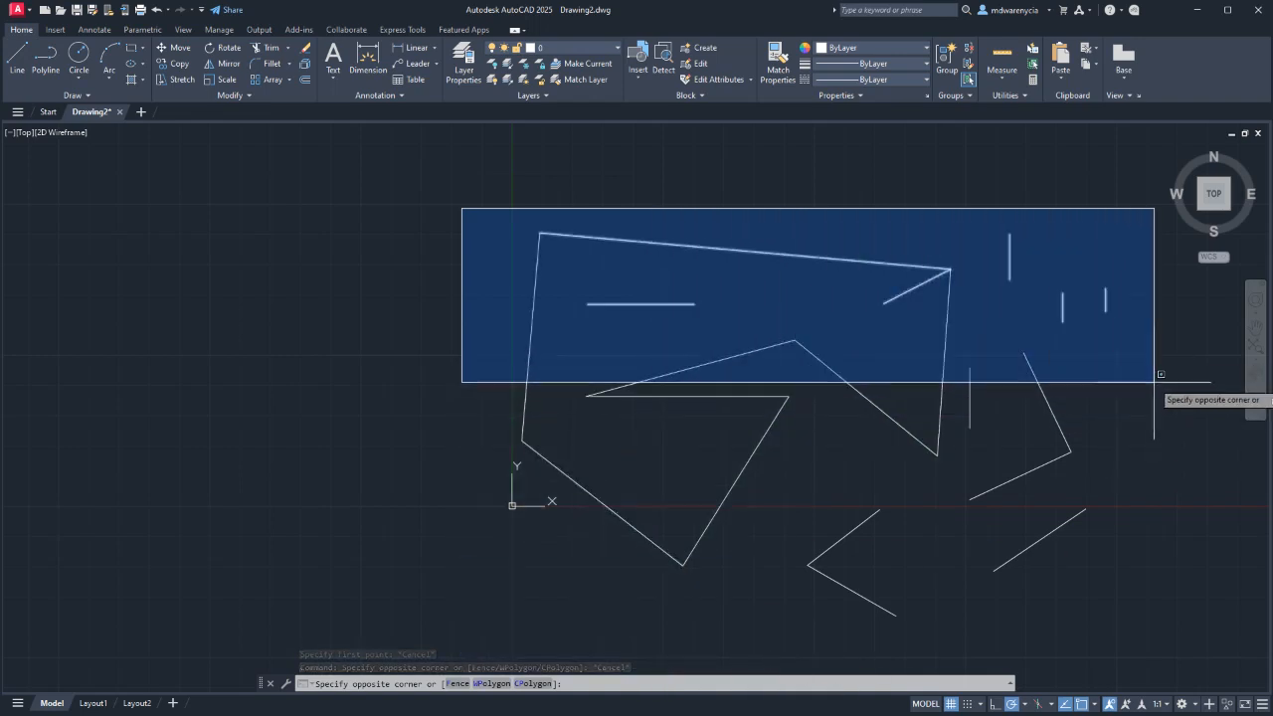
left_click(1154, 382)
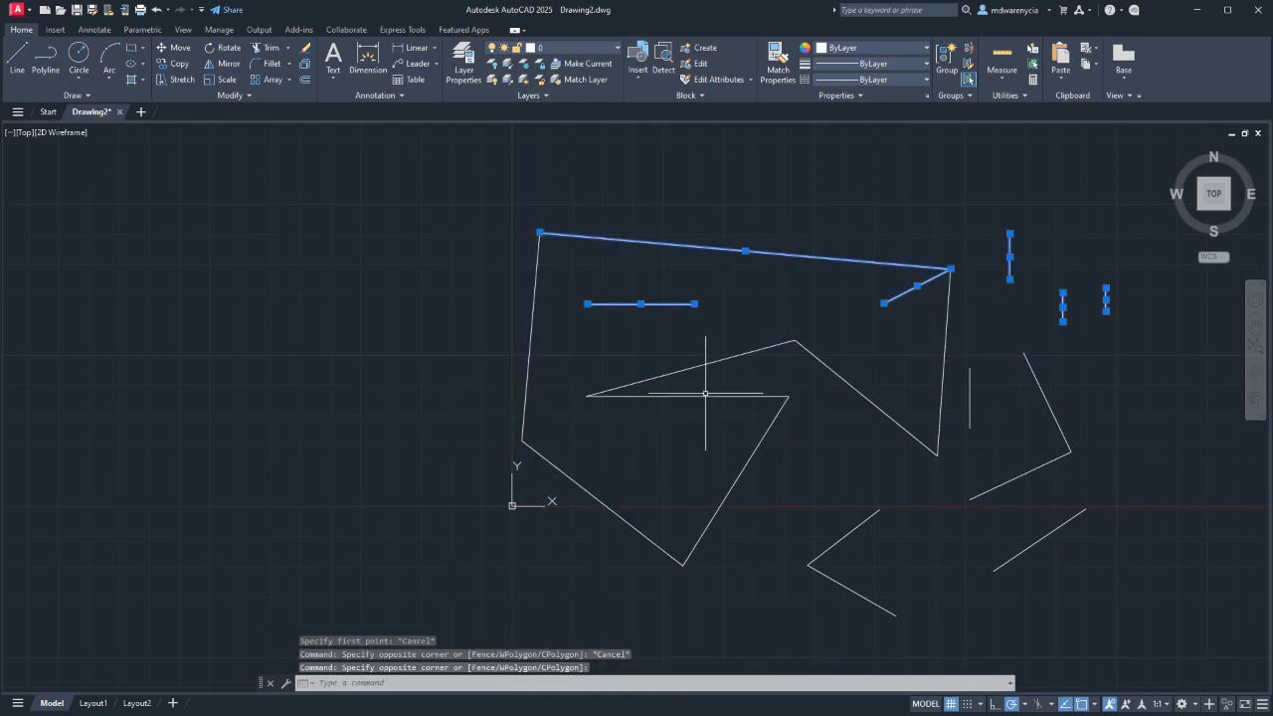
key("Escape")
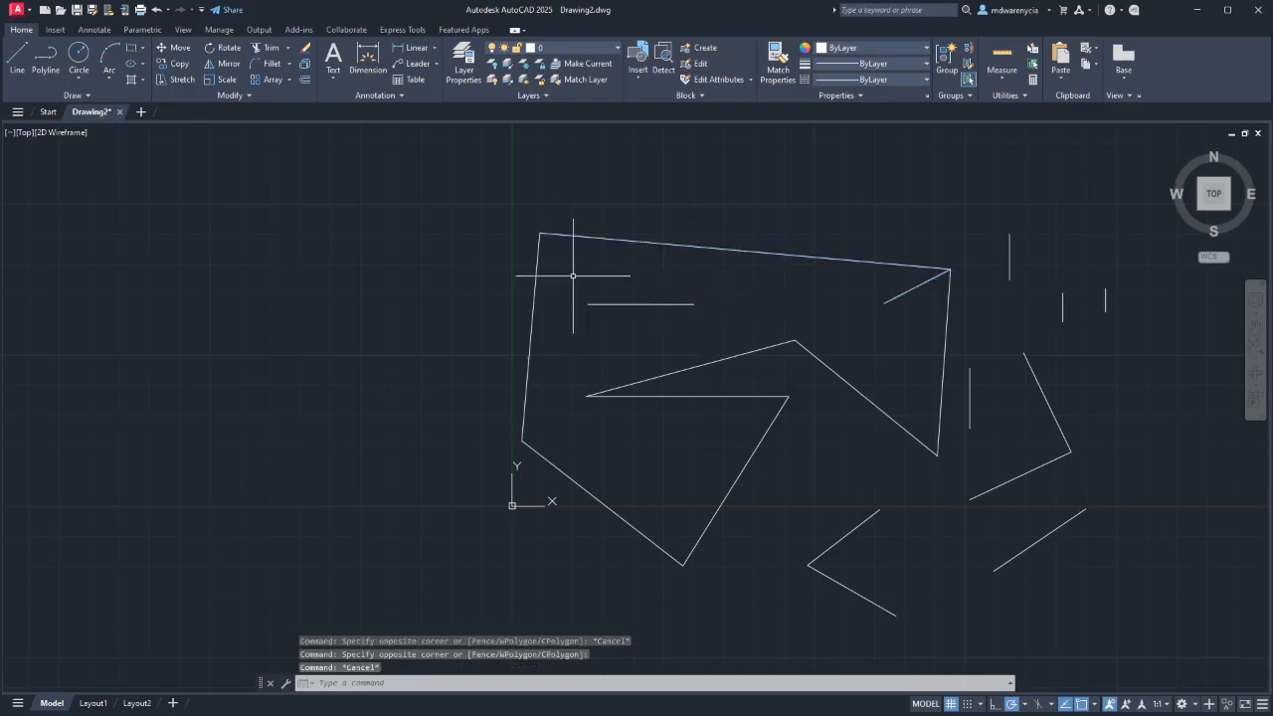
left_click(492, 216)
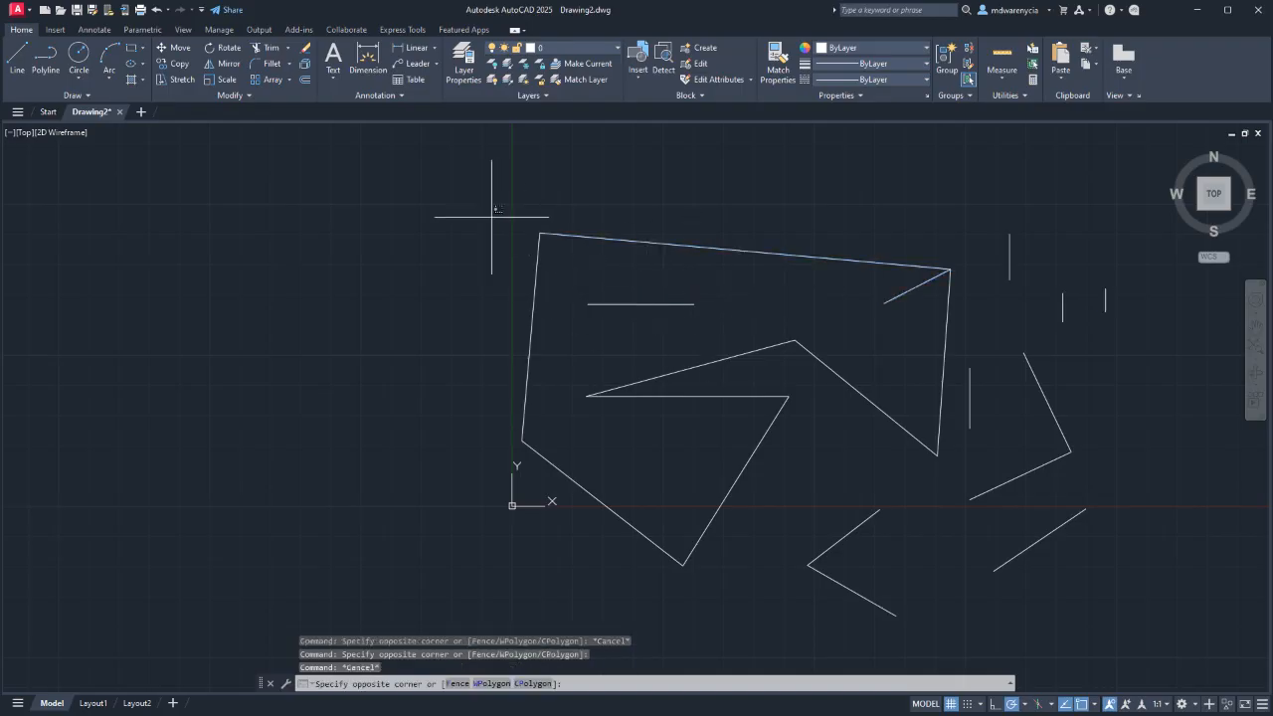
left_click(1165, 366)
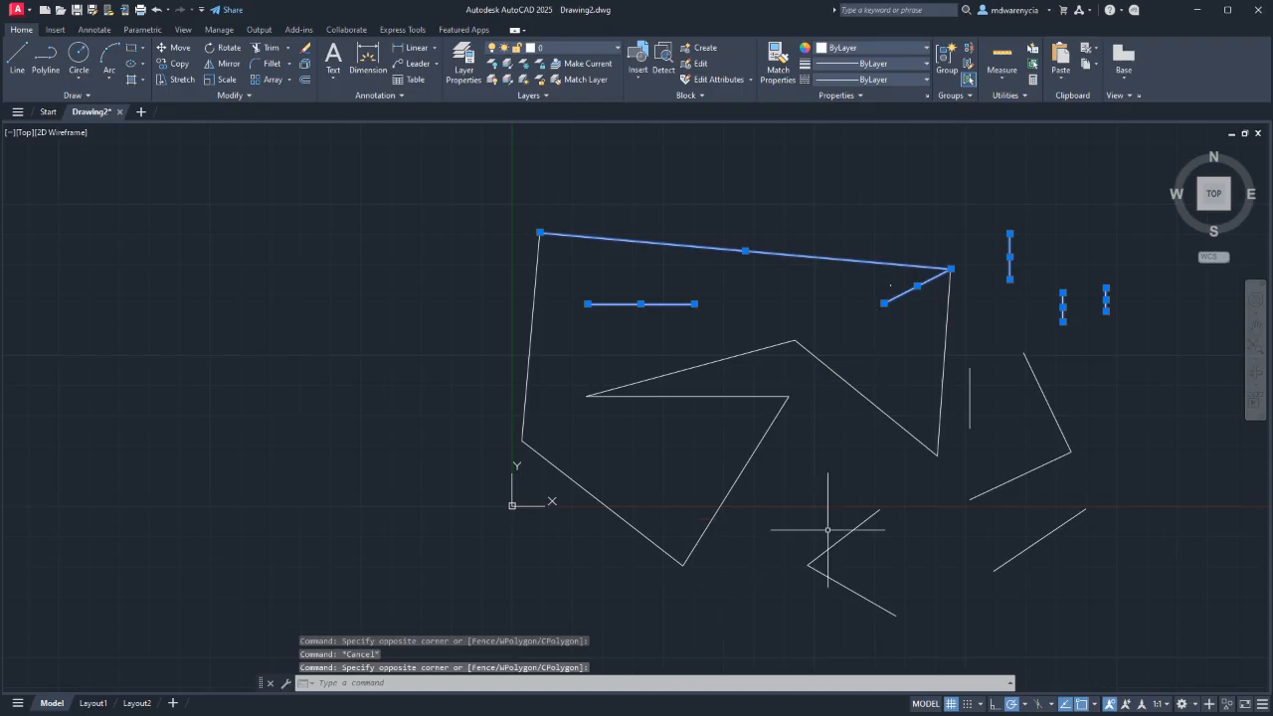
key("Escape")
Crossing-select every line touching the upper band, from beyond the short vertical lines back past the outline's left edge, and clear the selection.
left_click(1158, 221)
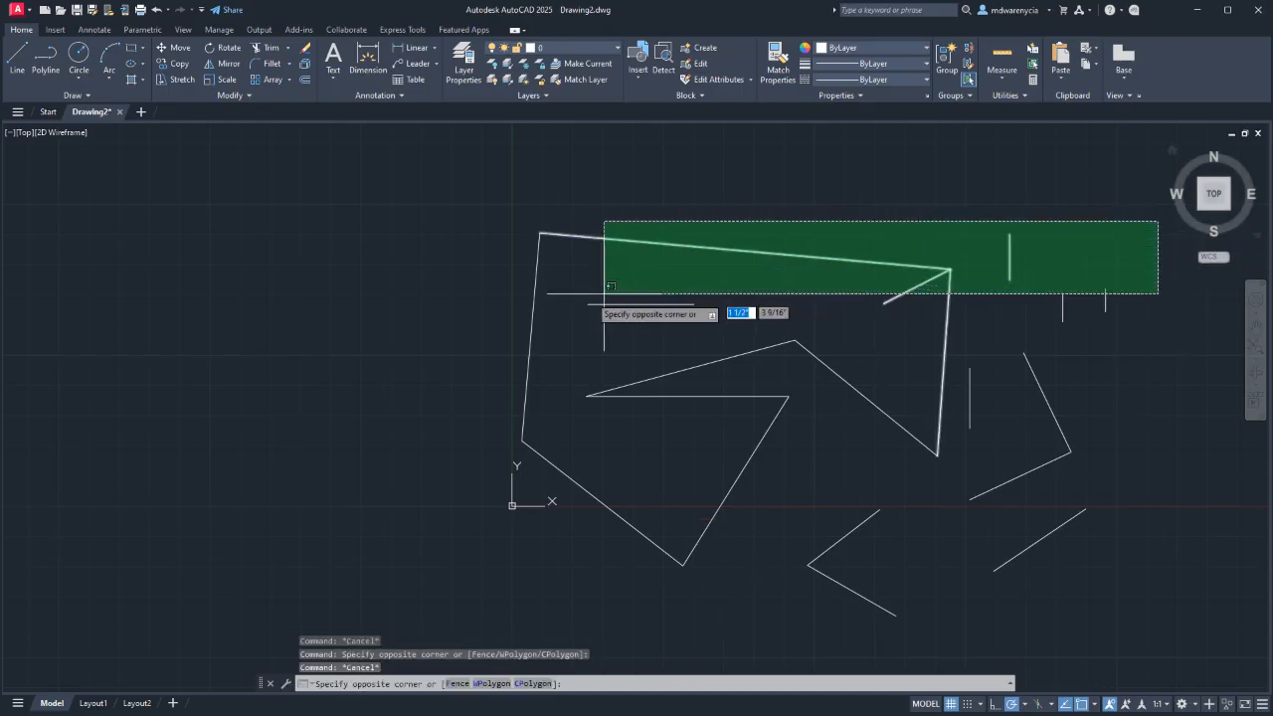
left_click(392, 361)
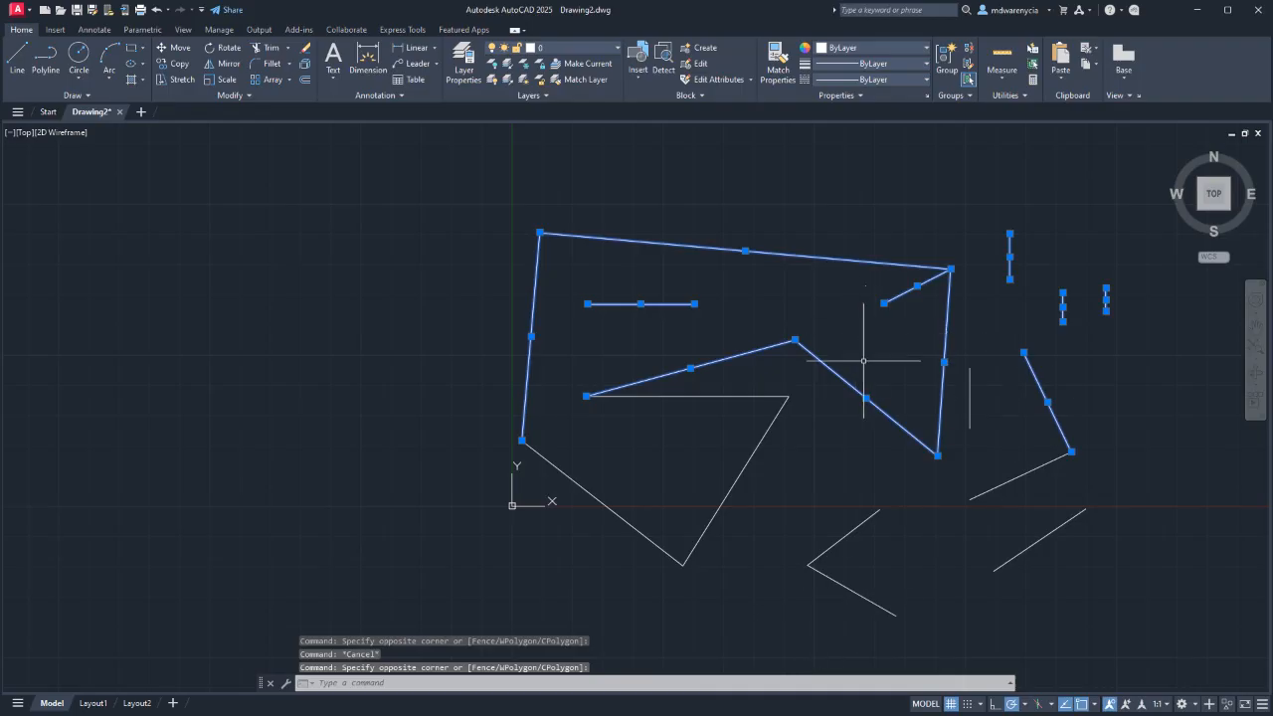
key("Escape")
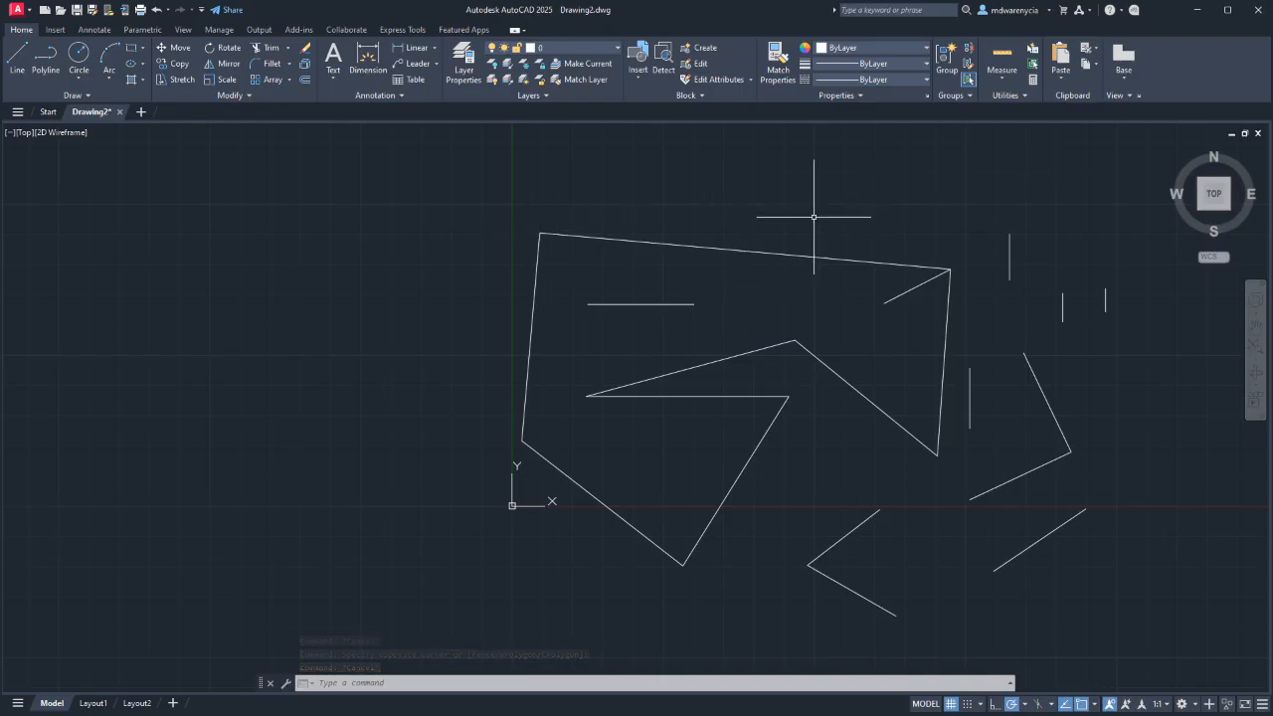
Try several small selection boxes above the outline and across its left edge without enclosing any complete line.
left_click(967, 226)
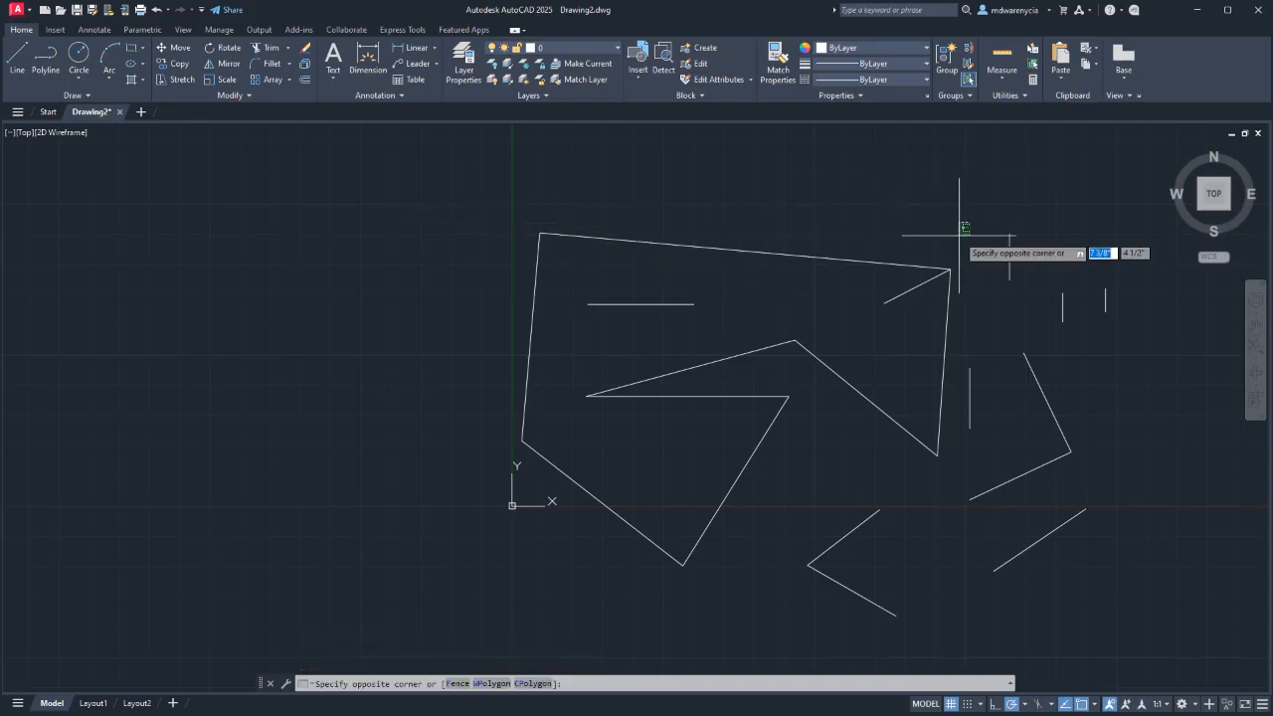
left_click(433, 213)
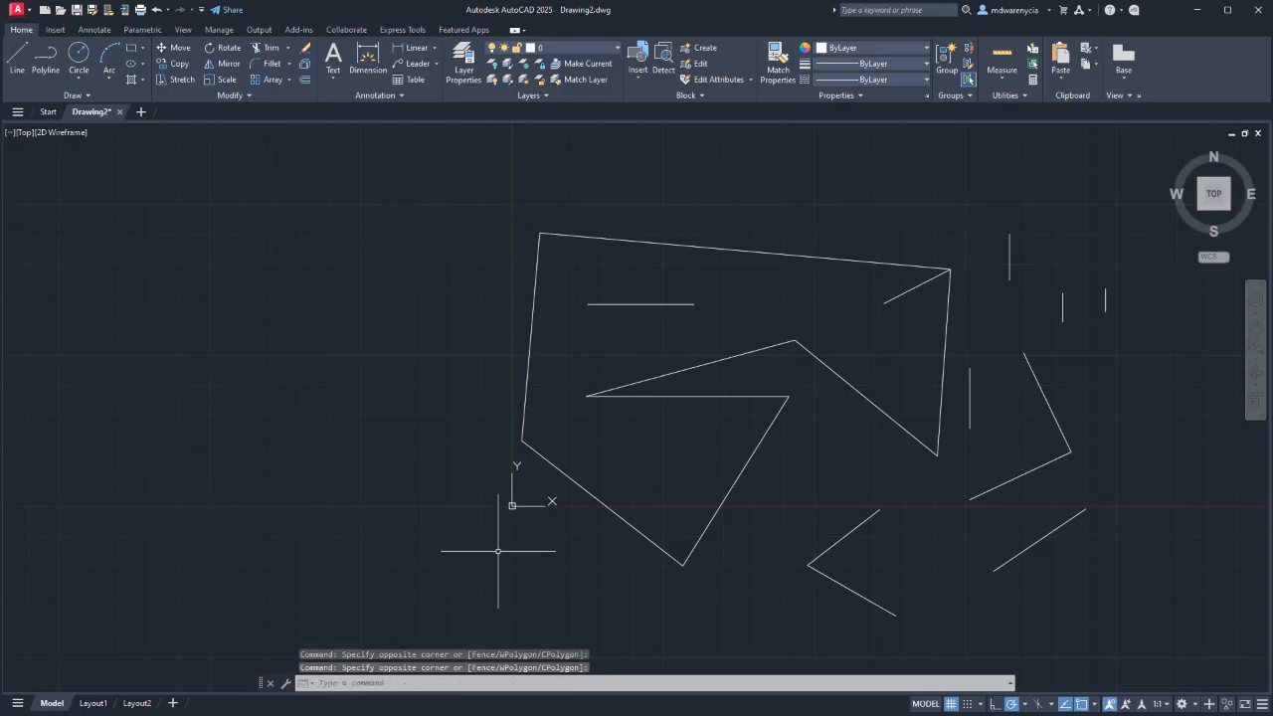
left_click(578, 442)
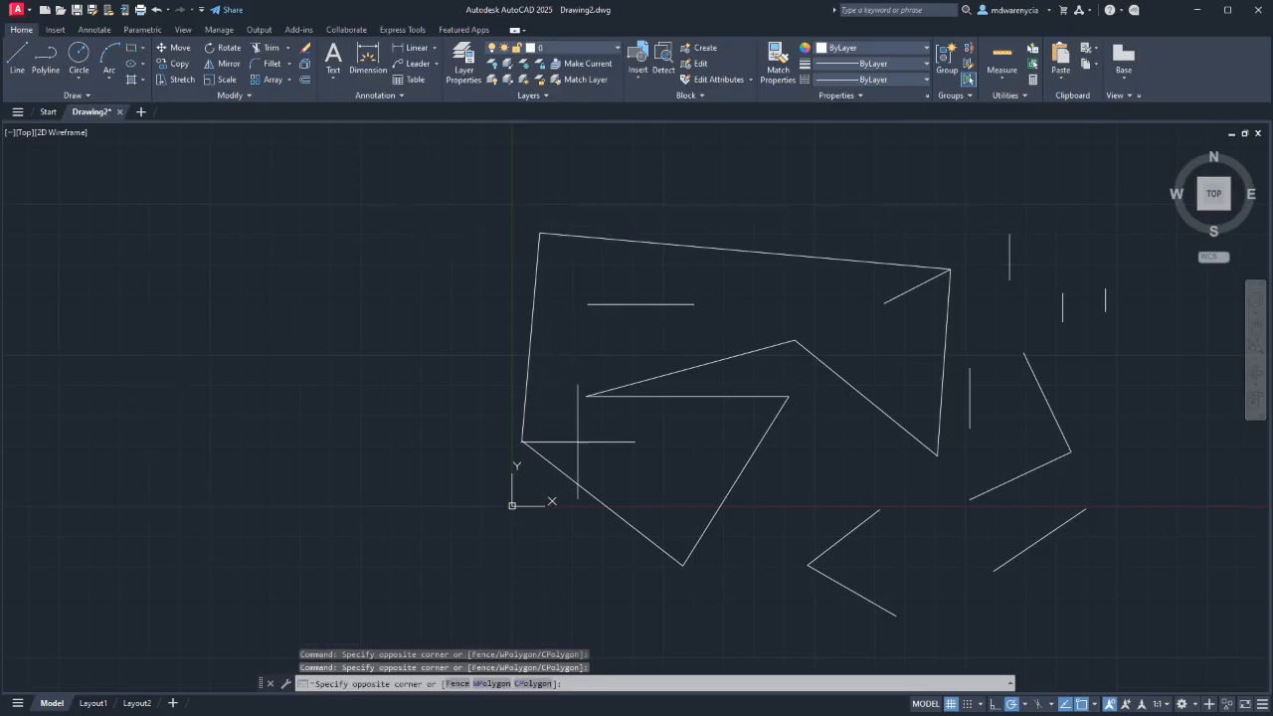
left_click(567, 286)
left_click(543, 285)
left_click(552, 315)
left_click(495, 275)
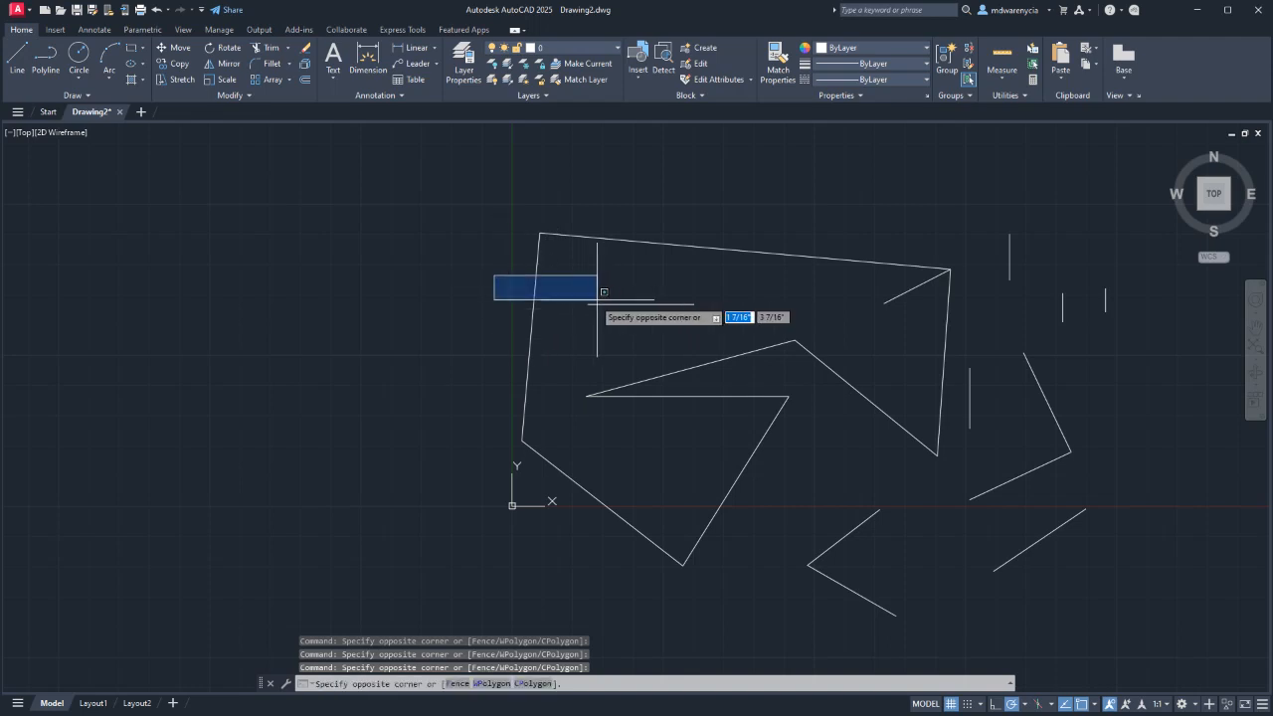
left_click(597, 301)
left_click(484, 323)
left_click(539, 350)
left_click(478, 356)
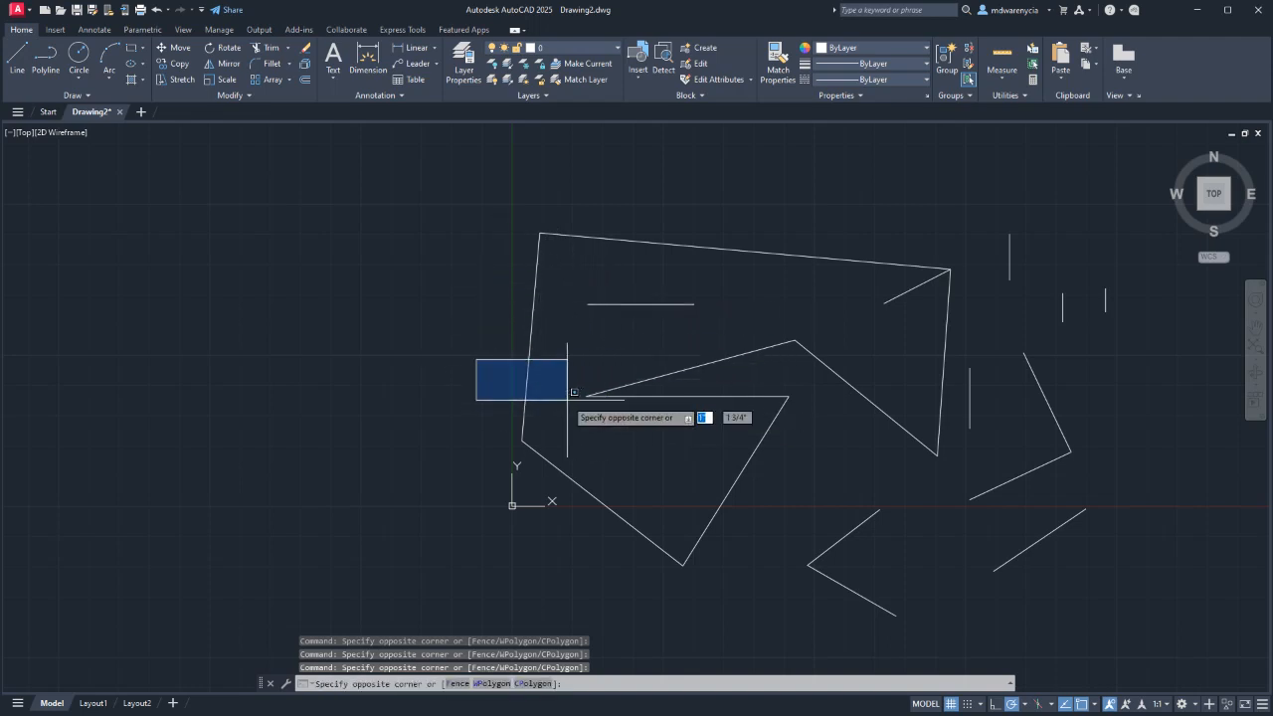
left_click(581, 404)
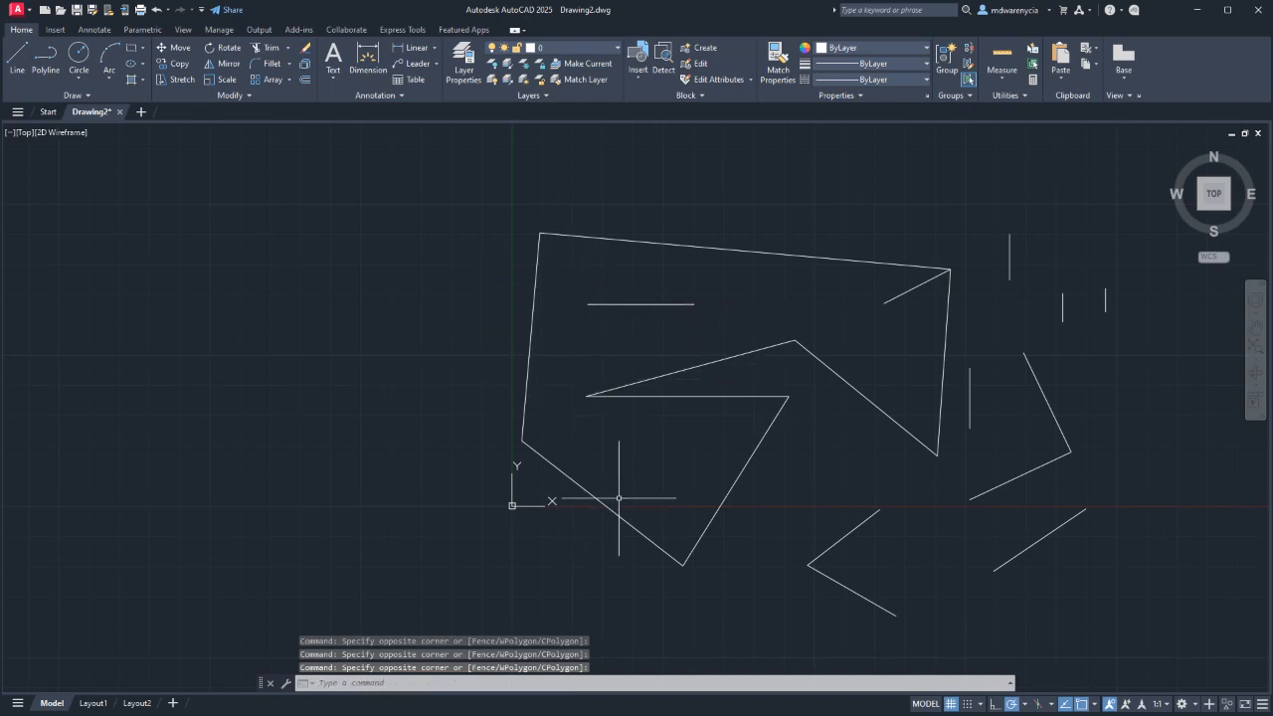
Crossing-select the left ends of the three inner lines near the outline's left edge and clear the selection.
left_click(600, 432)
left_click(577, 284)
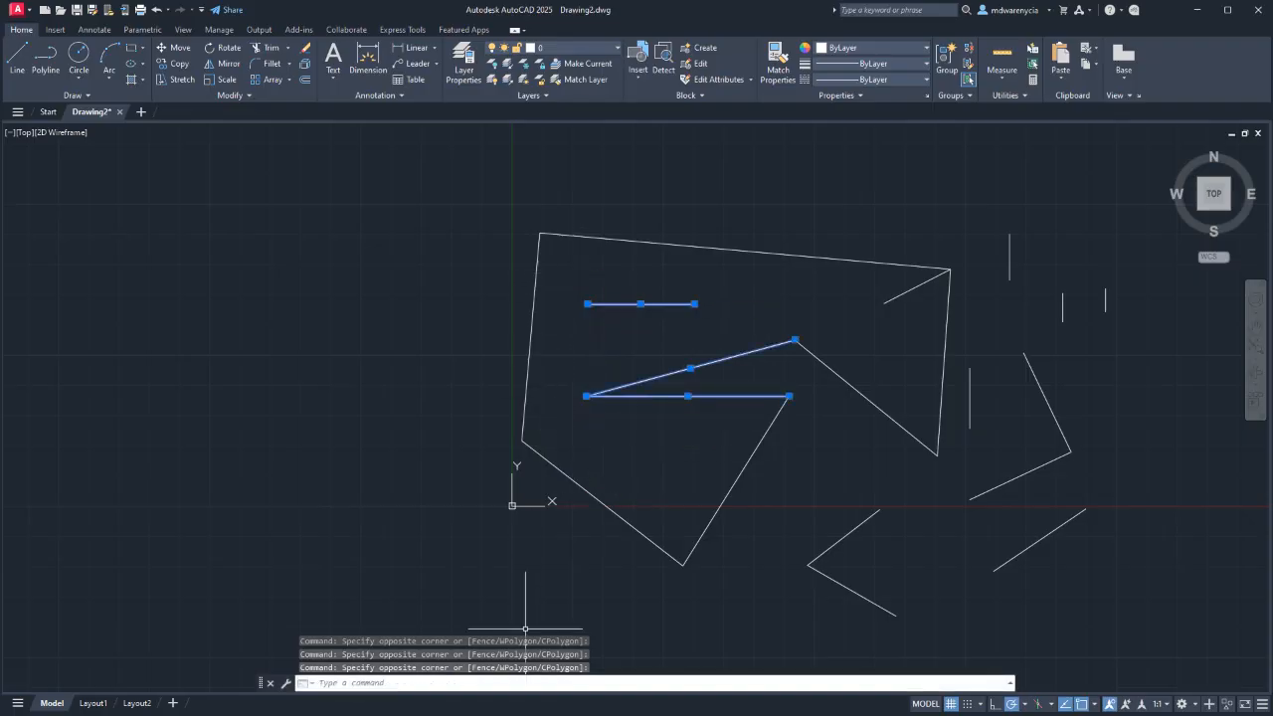
key("Escape")
key("Escape")
key("Escape")
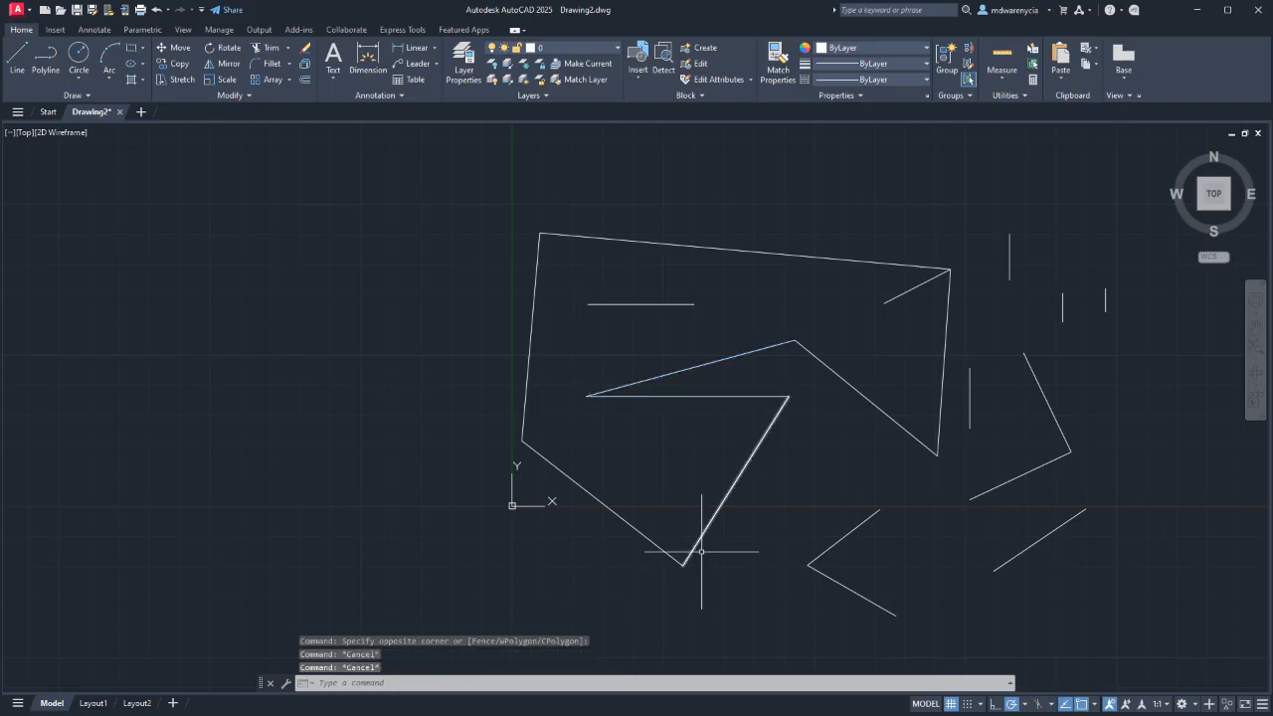
Select all lines in the drawing with one window and erase them.
left_click(475, 174)
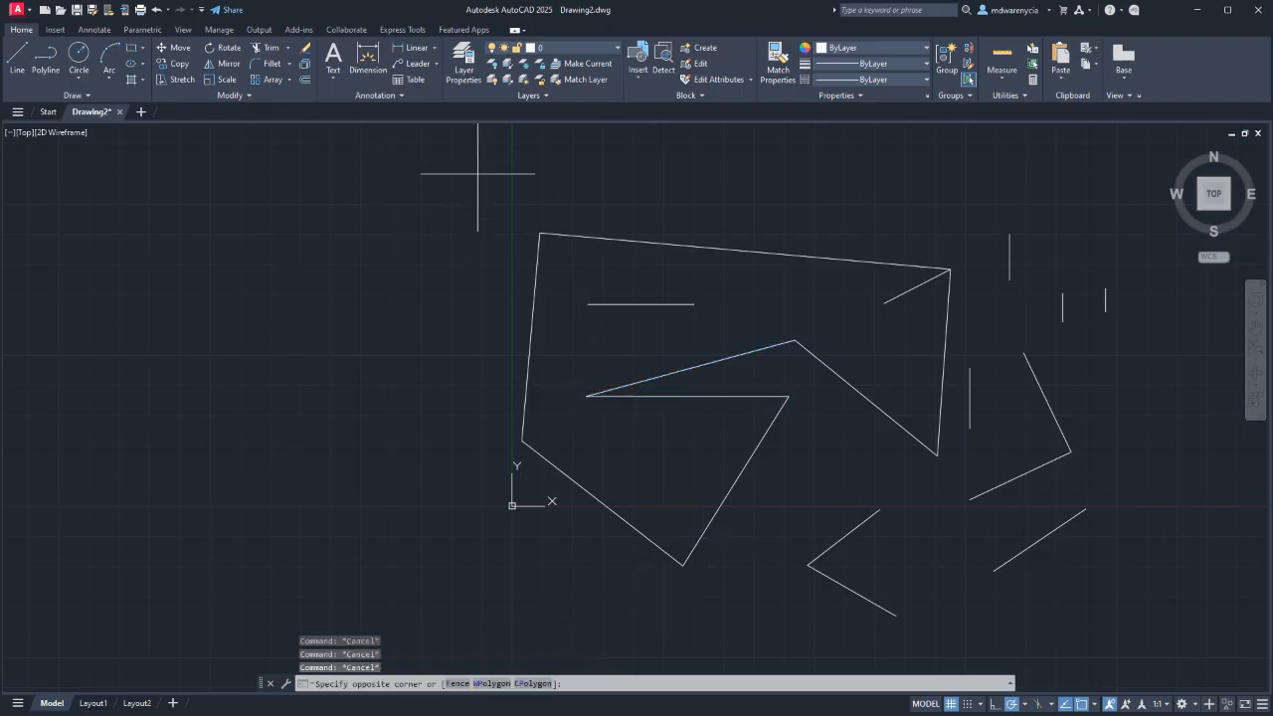
left_click(1195, 644)
key("Delete")
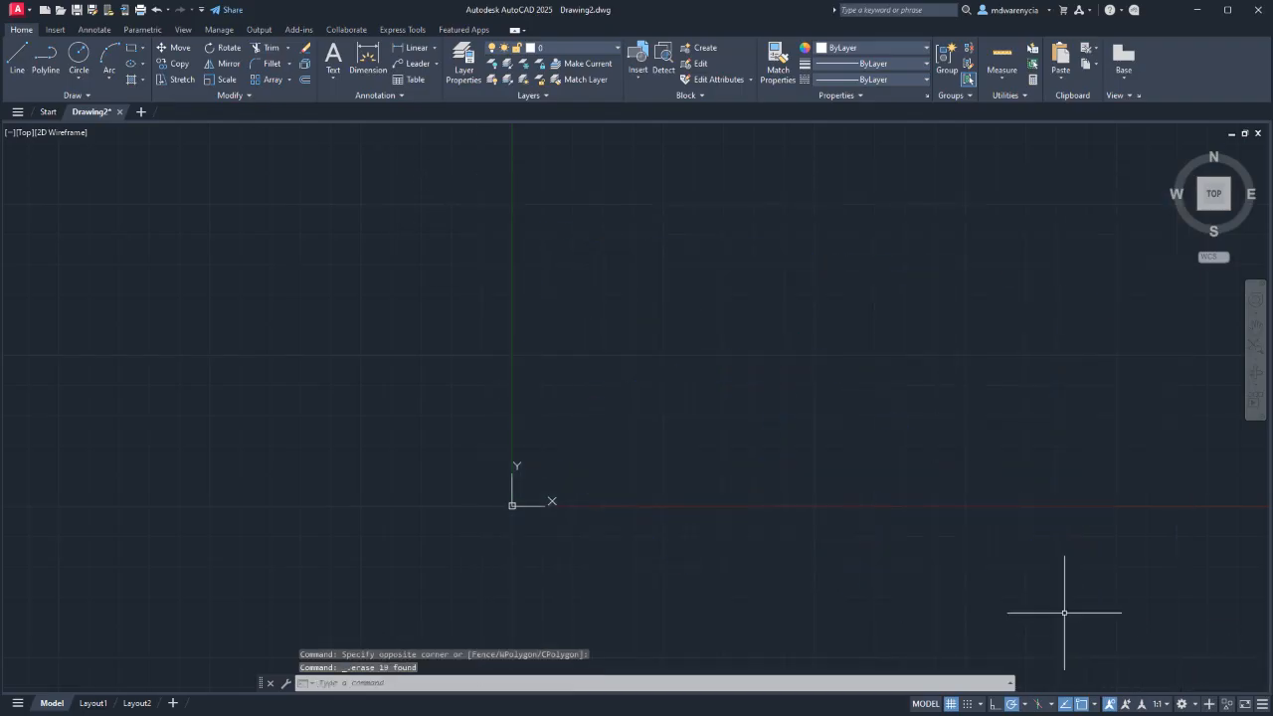
key("Escape")
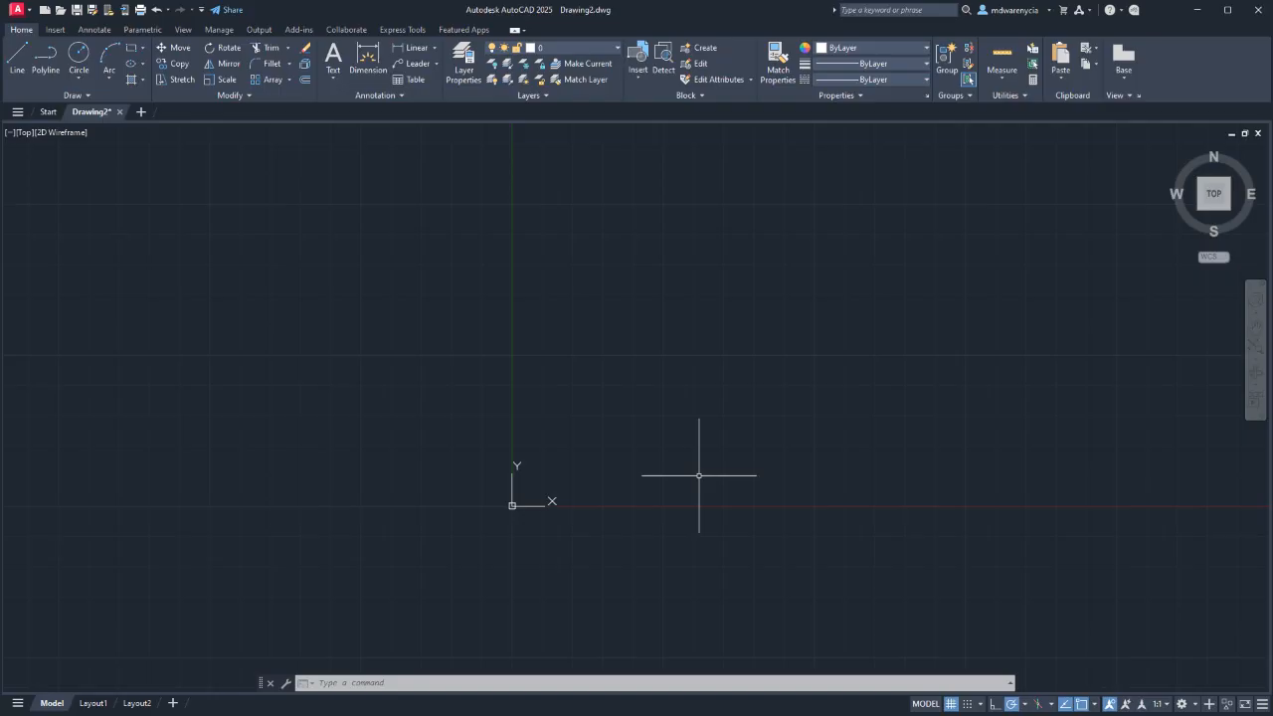
Draw a connected three-segment line: 3" horizontally to the right, 6" straight up, and 7" sloping down to the right.
type("l")
key("Return")
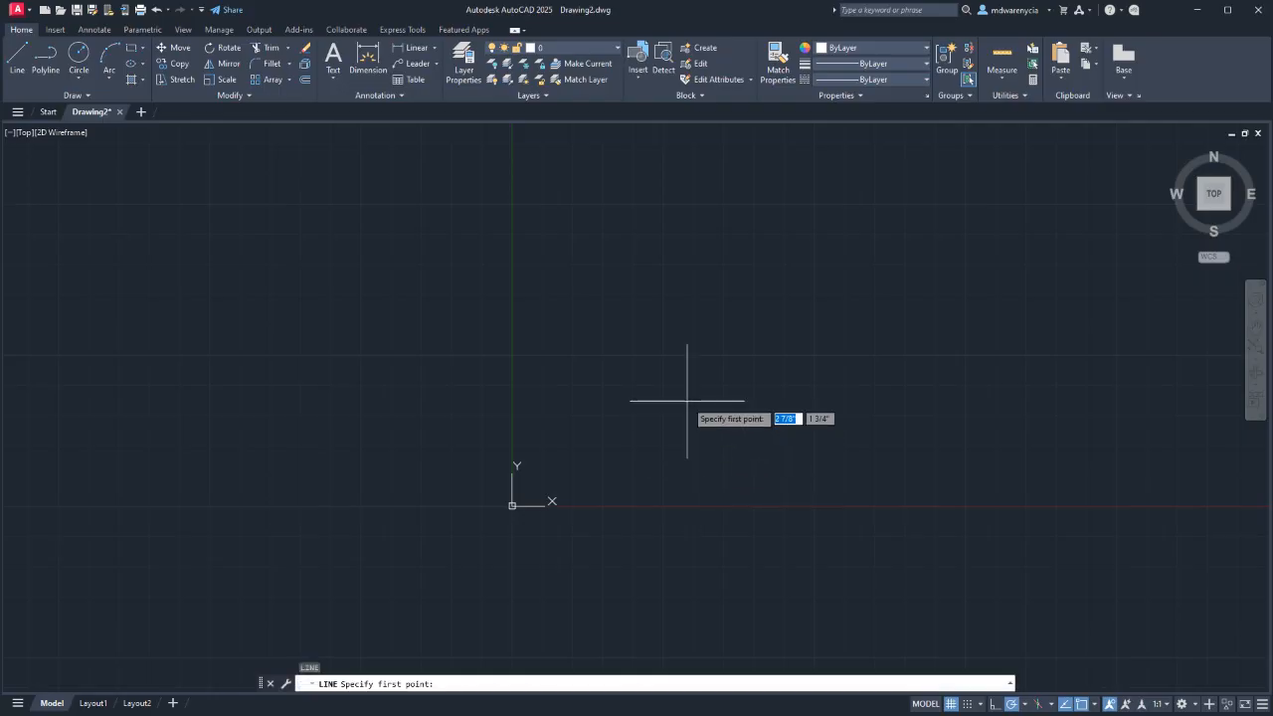
left_click(641, 412)
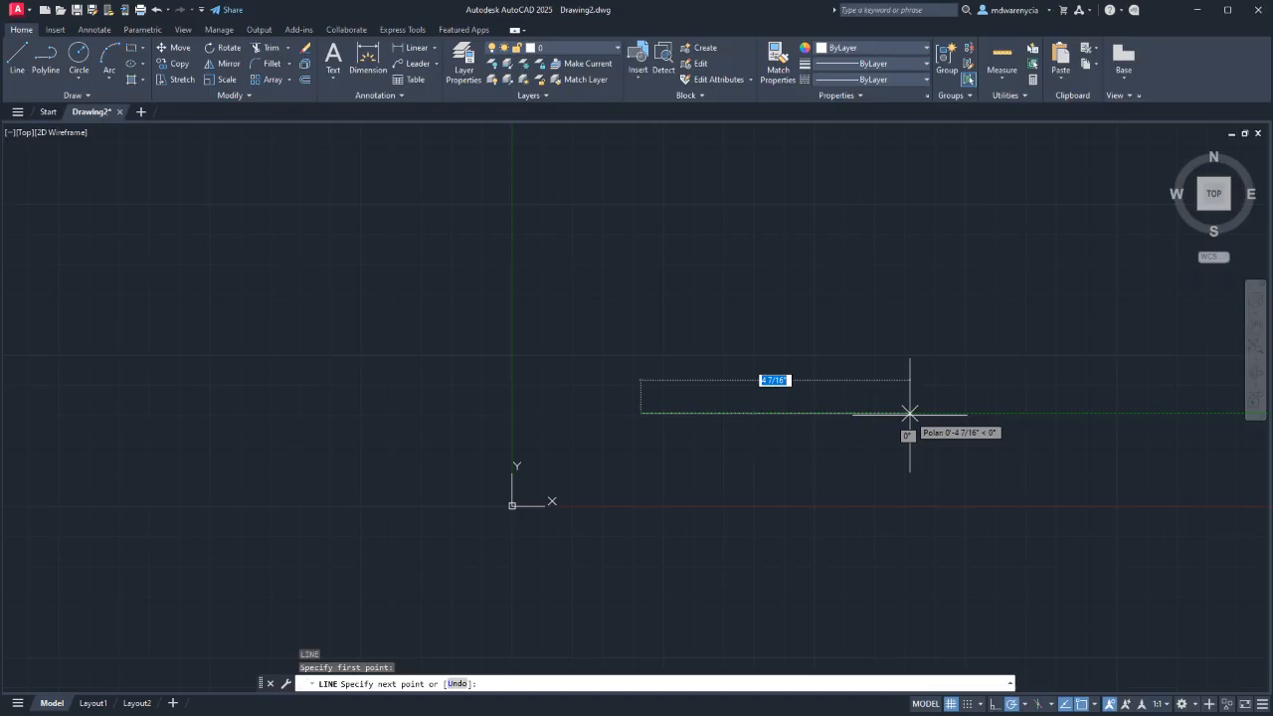
type("3")
key("Return")
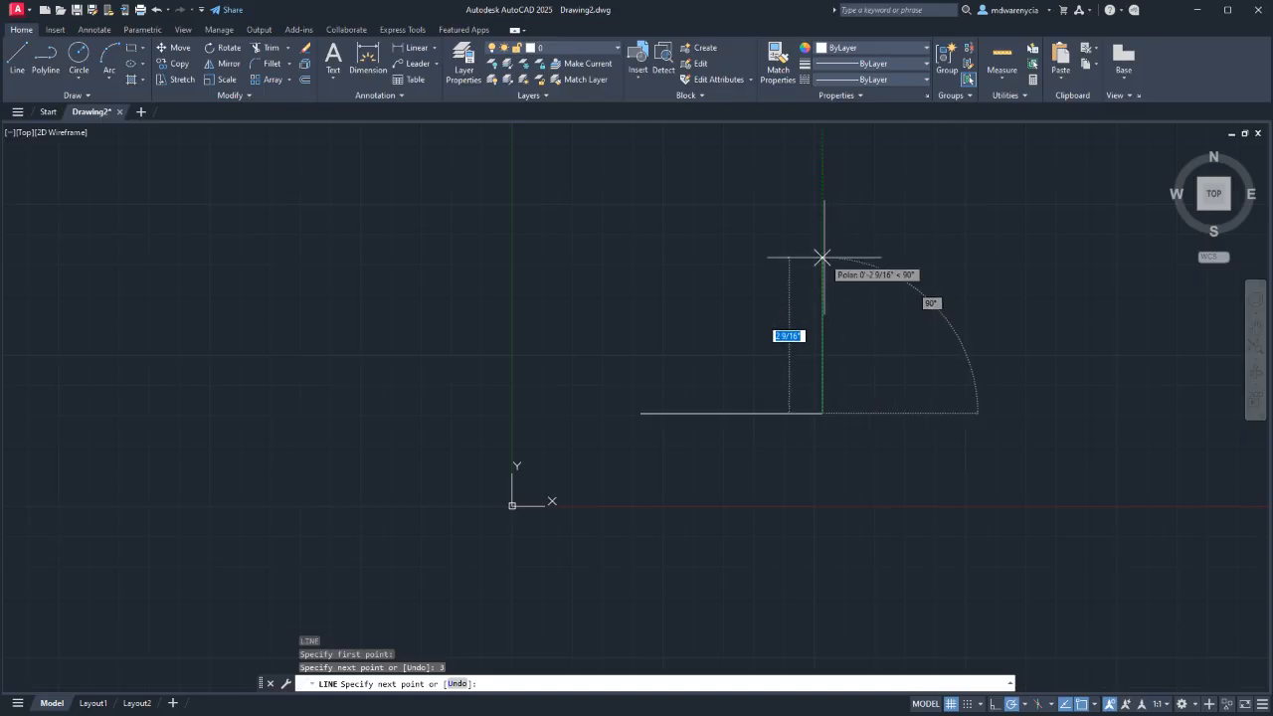
type("9")
key("Return")
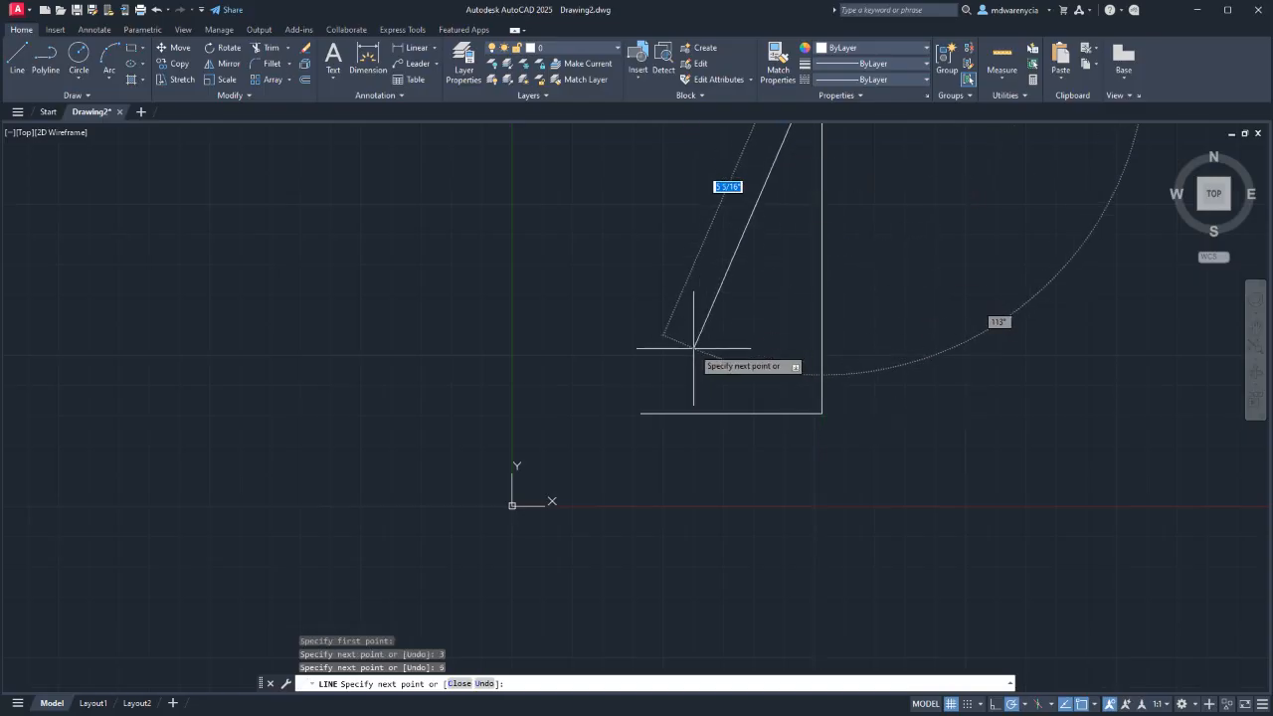
scroll(691, 393, "down", 4)
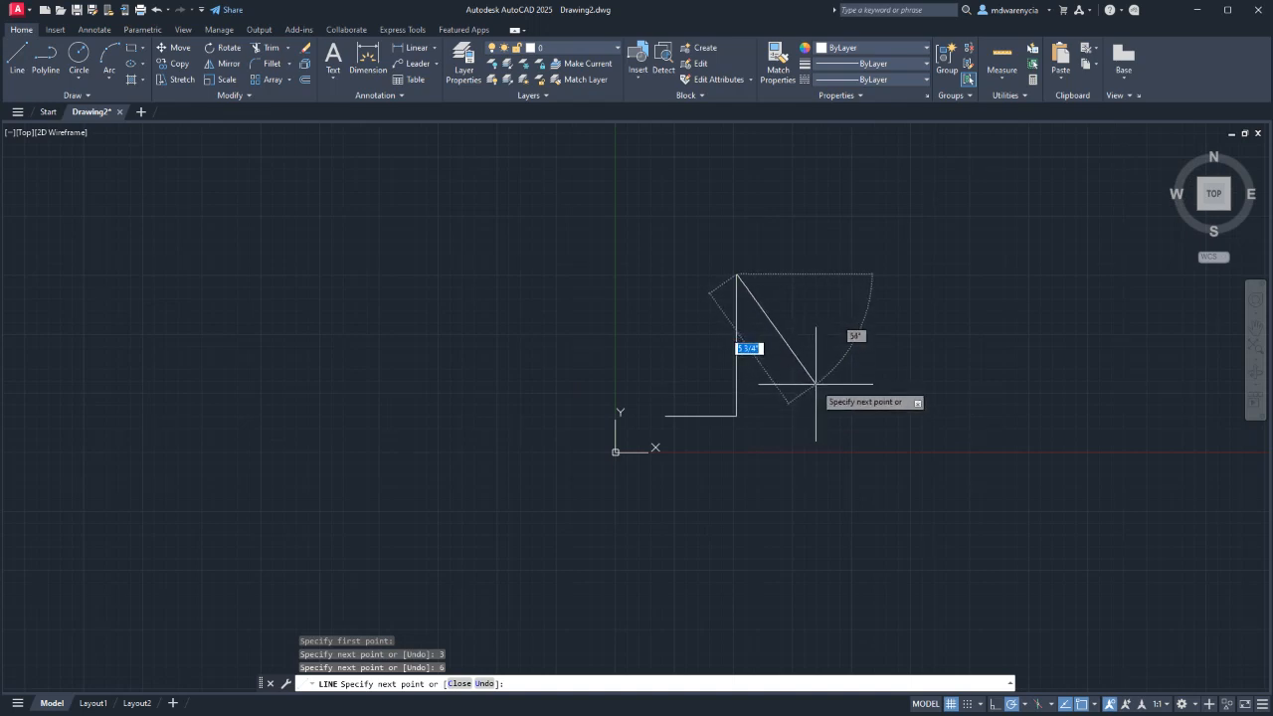
type("7")
key("Return")
key("Escape")
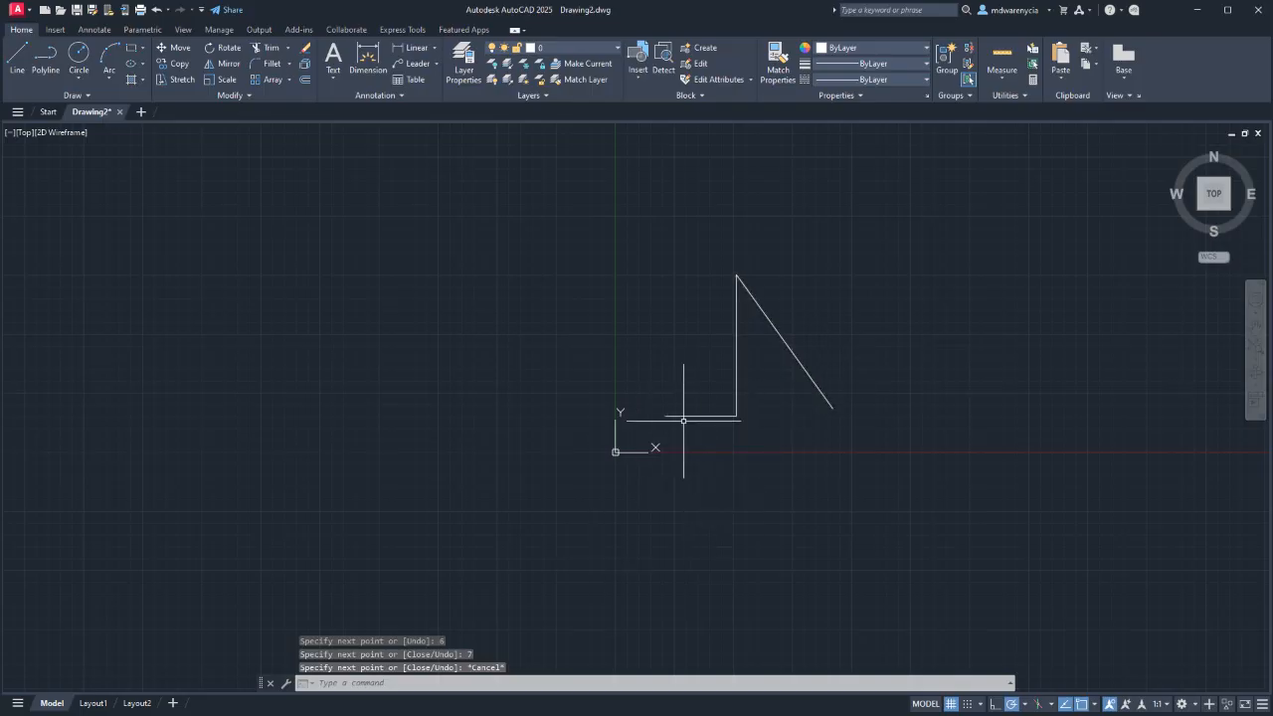
type("l")
key("Return")
left_click(766, 478)
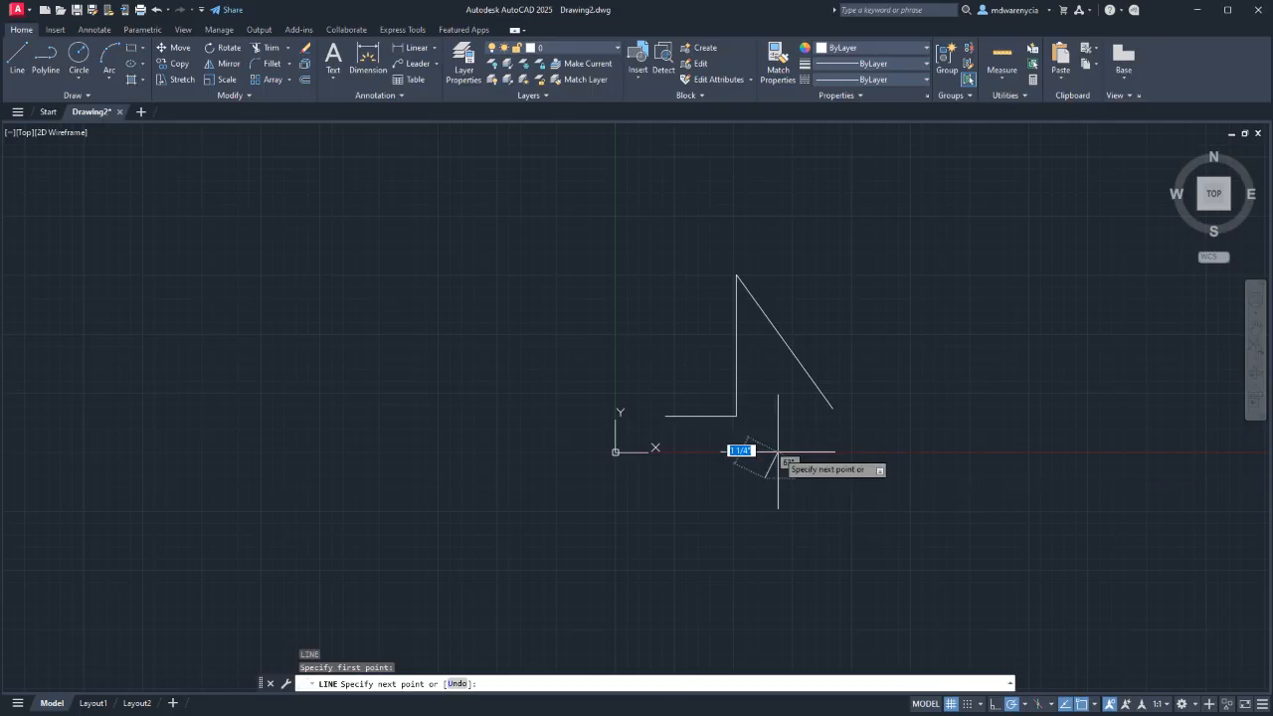
key("Escape")
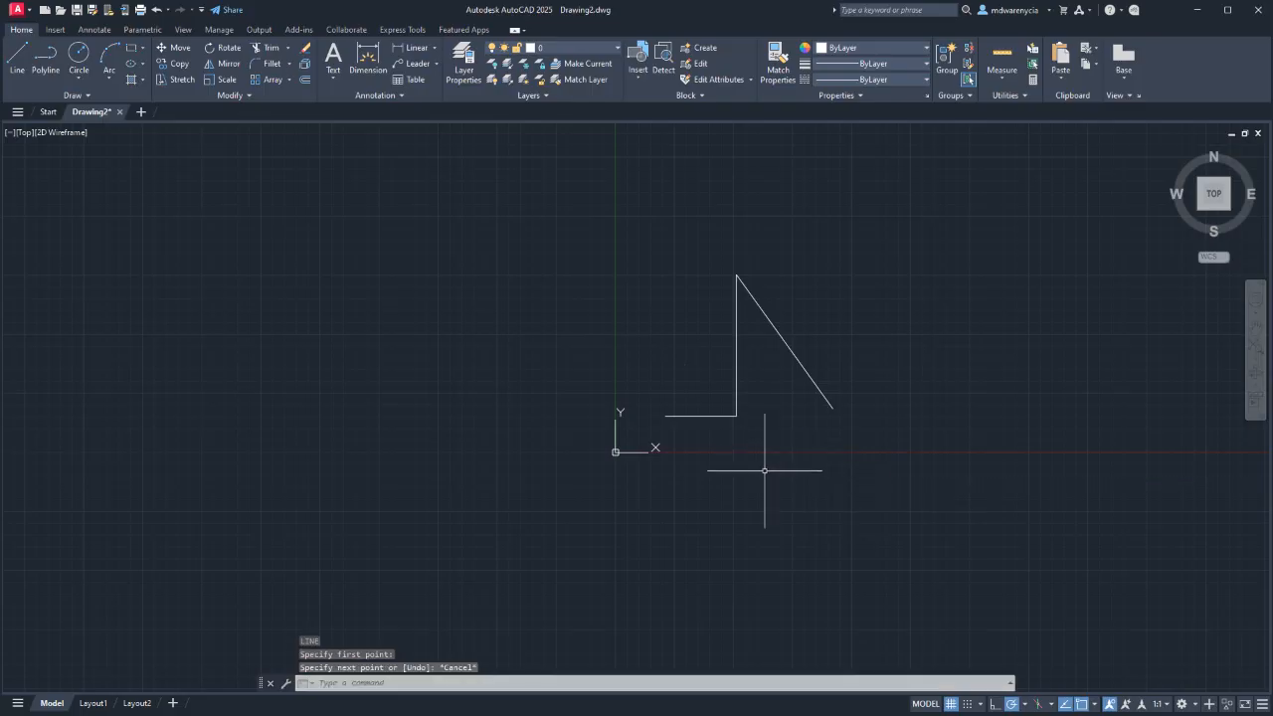
key("Return")
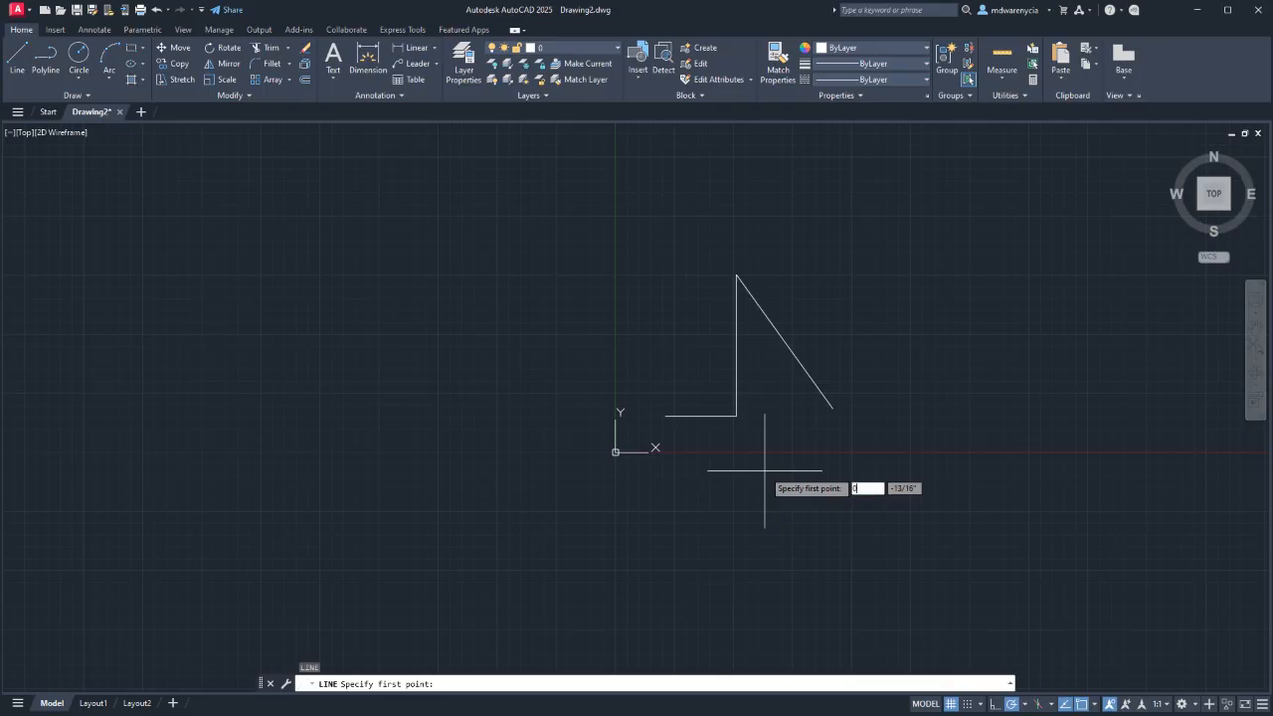
key("Return")
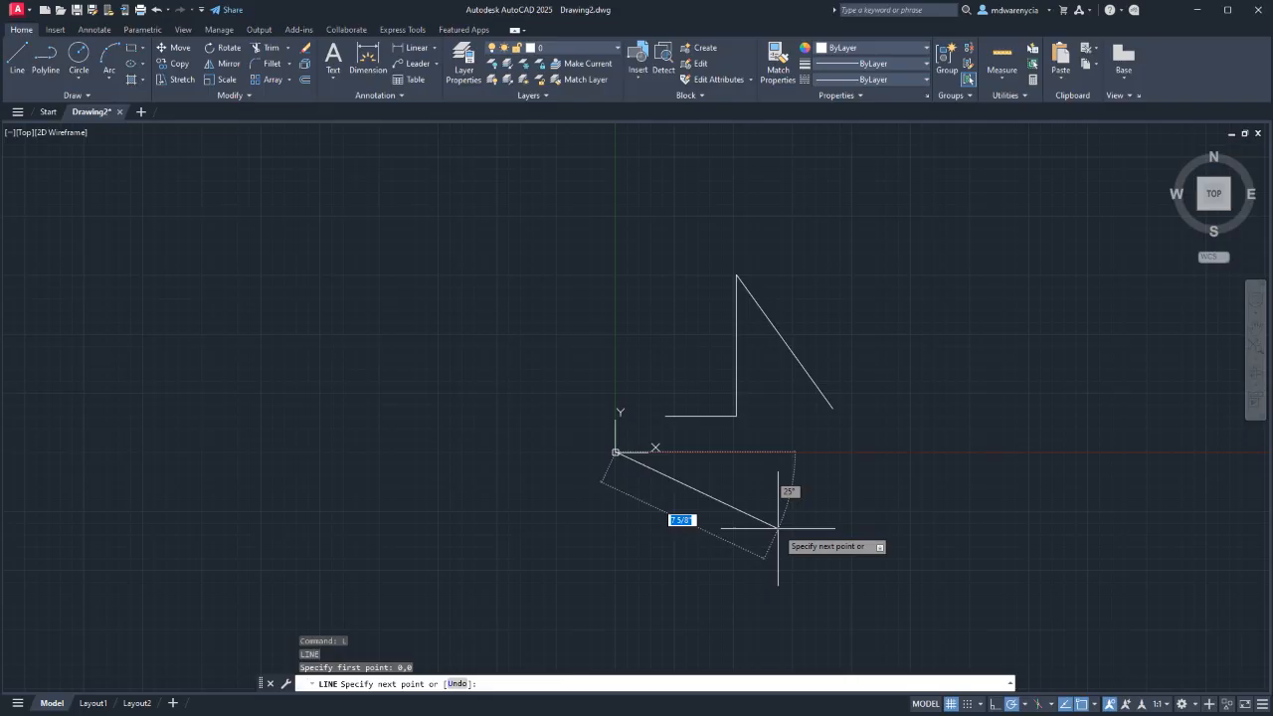
key("shift")
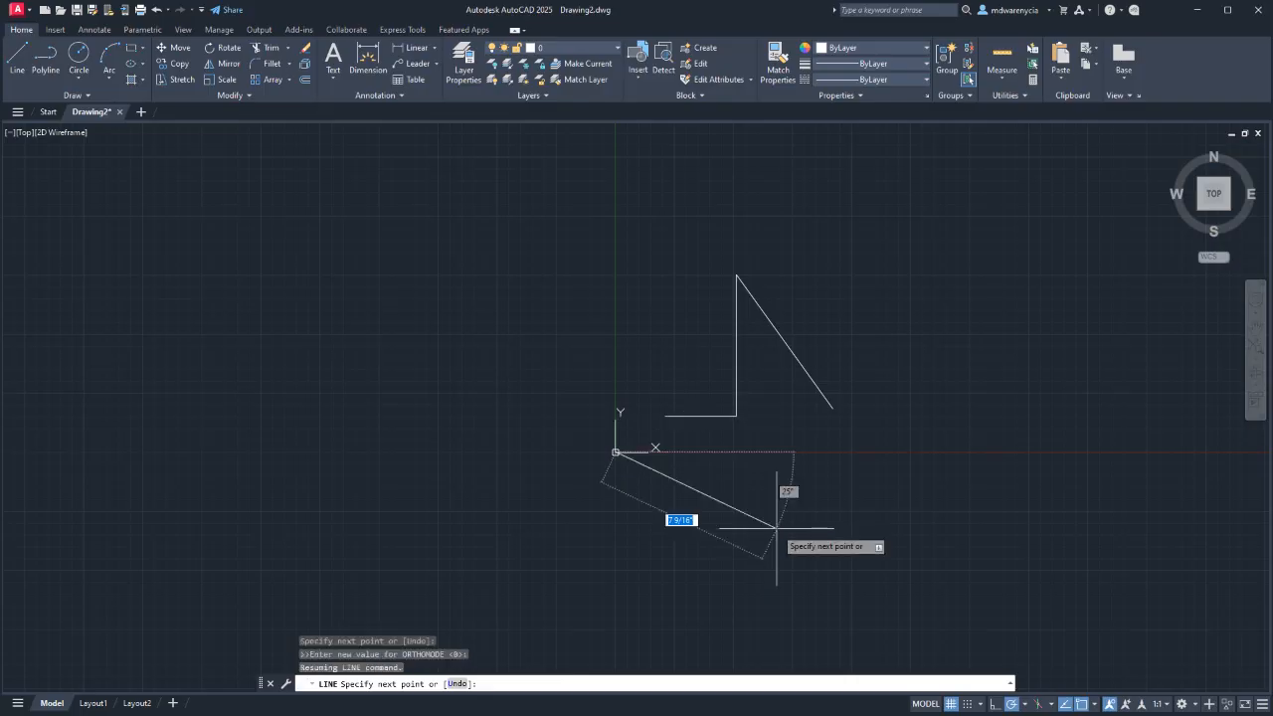
key("Escape")
Draw a 2' line from the origin (0,0) at a 30° angle.
type("l")
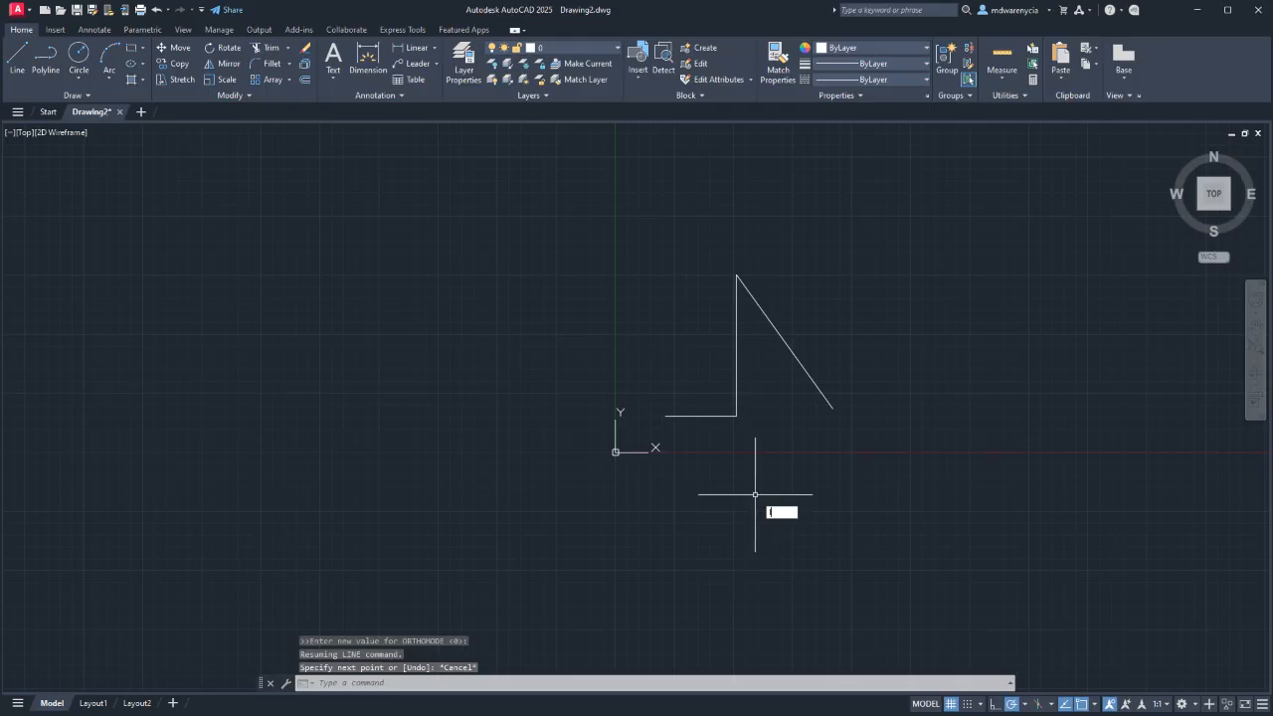
key("Return")
type("0,0")
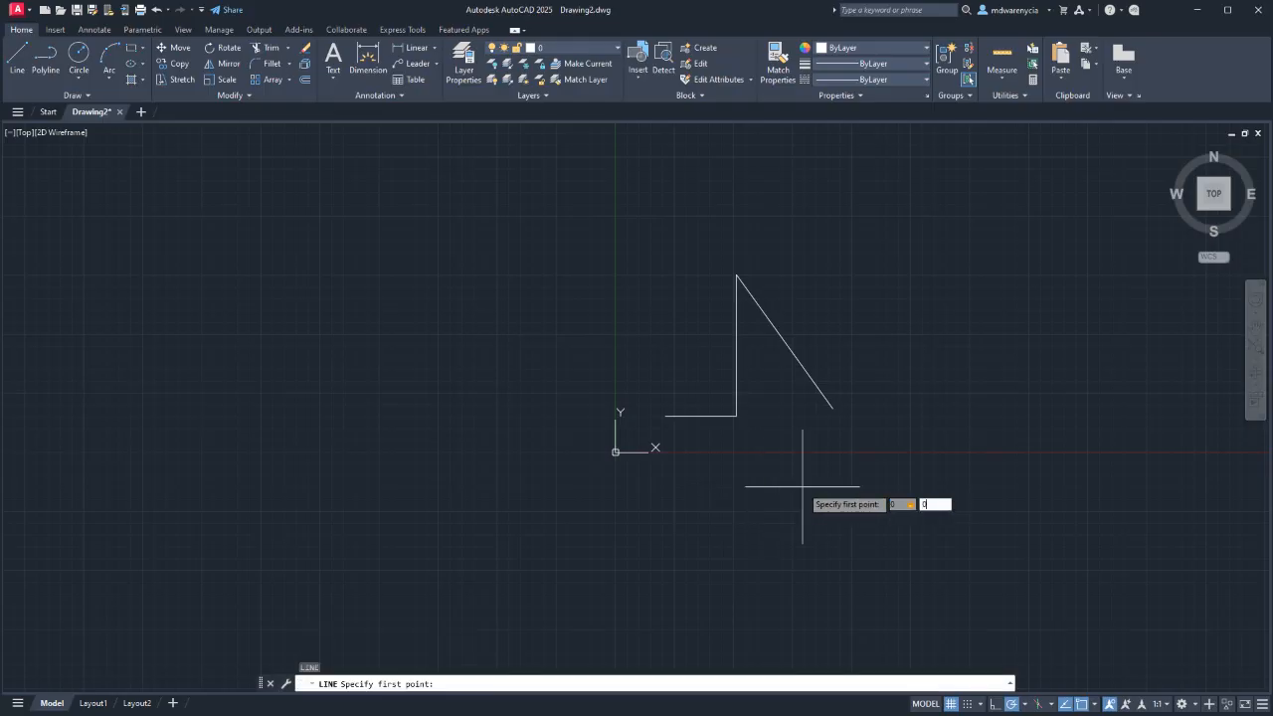
key("Return")
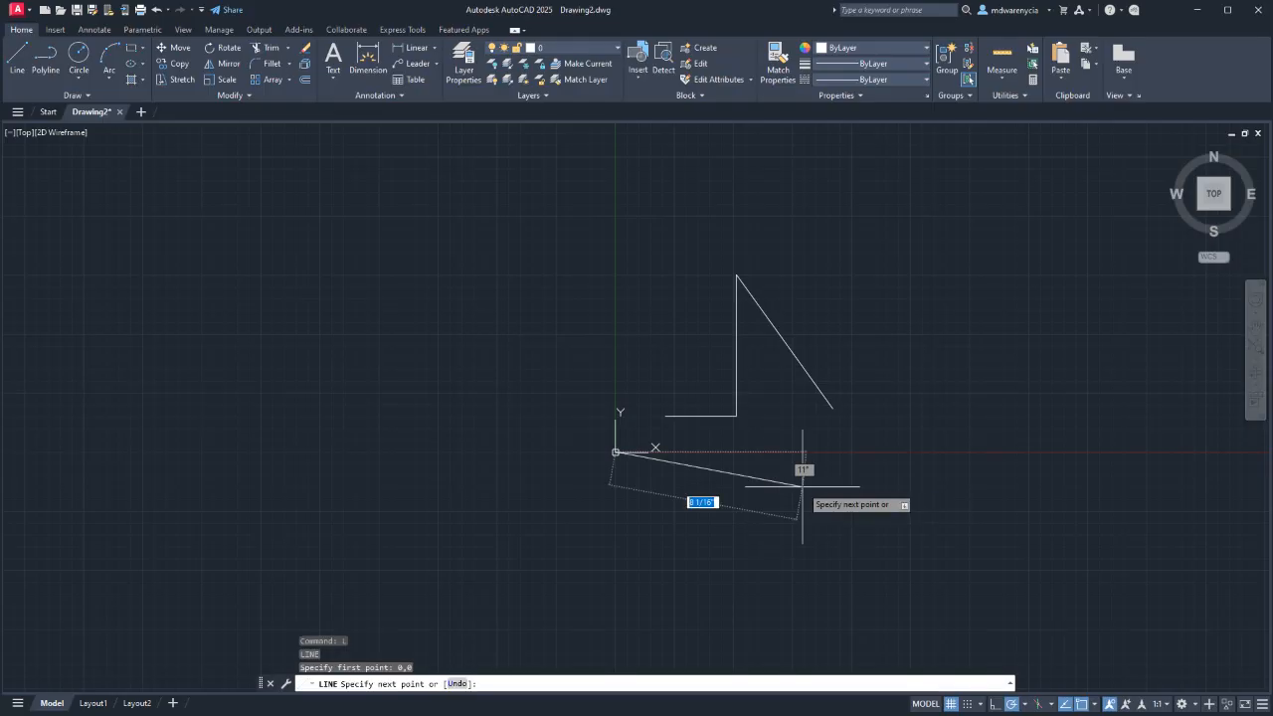
type("<")
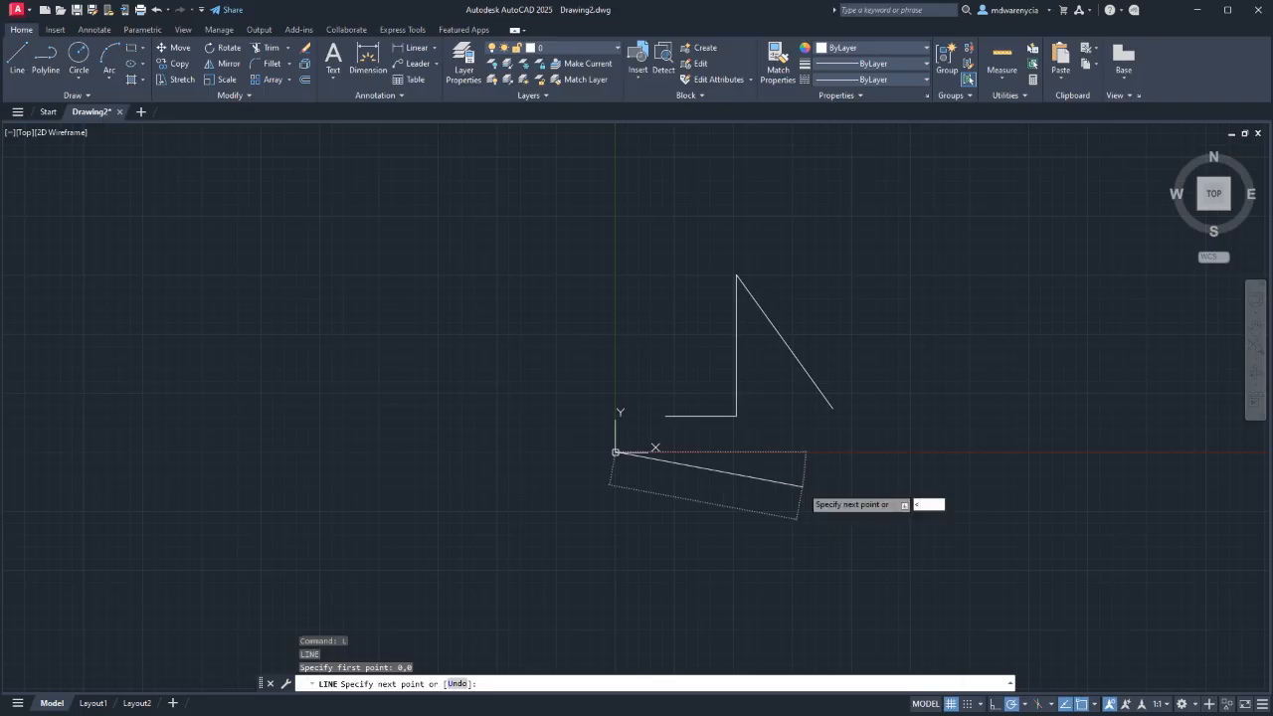
type("30")
key("Return")
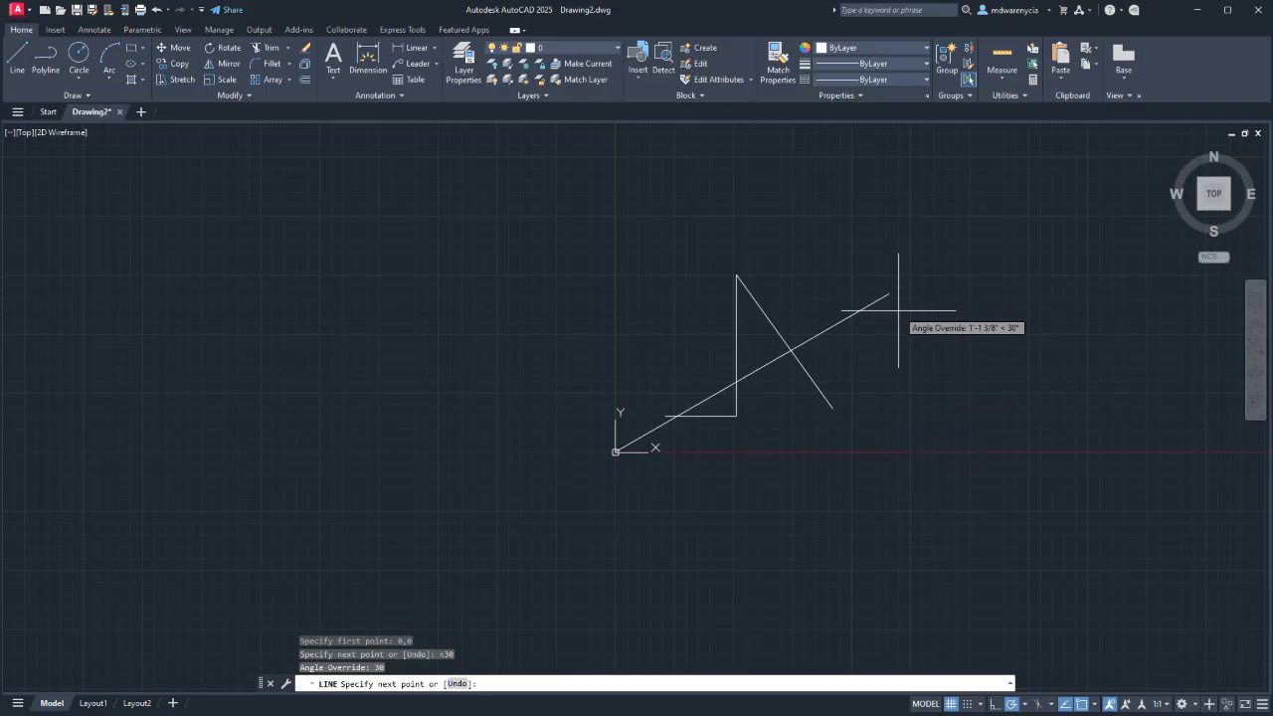
type("2")
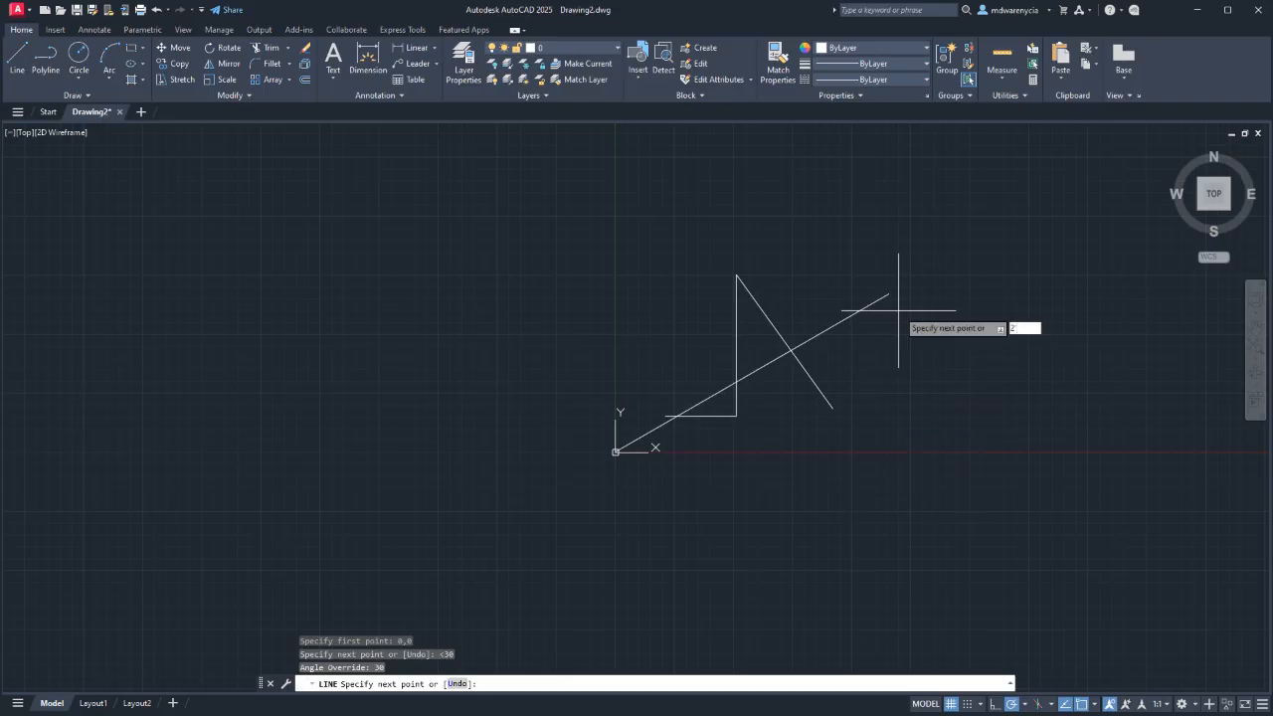
key("Return")
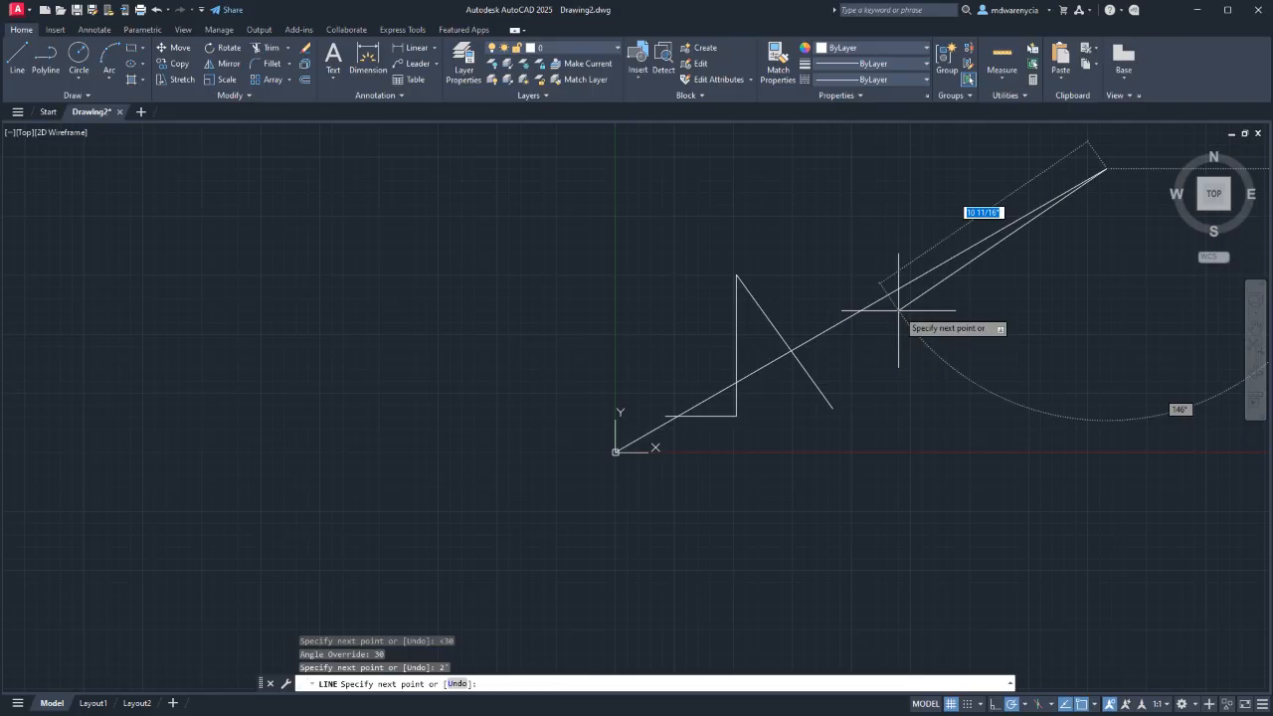
Continue from the angled line's upper end with a 2' segment at 270° and end the line.
type("<")
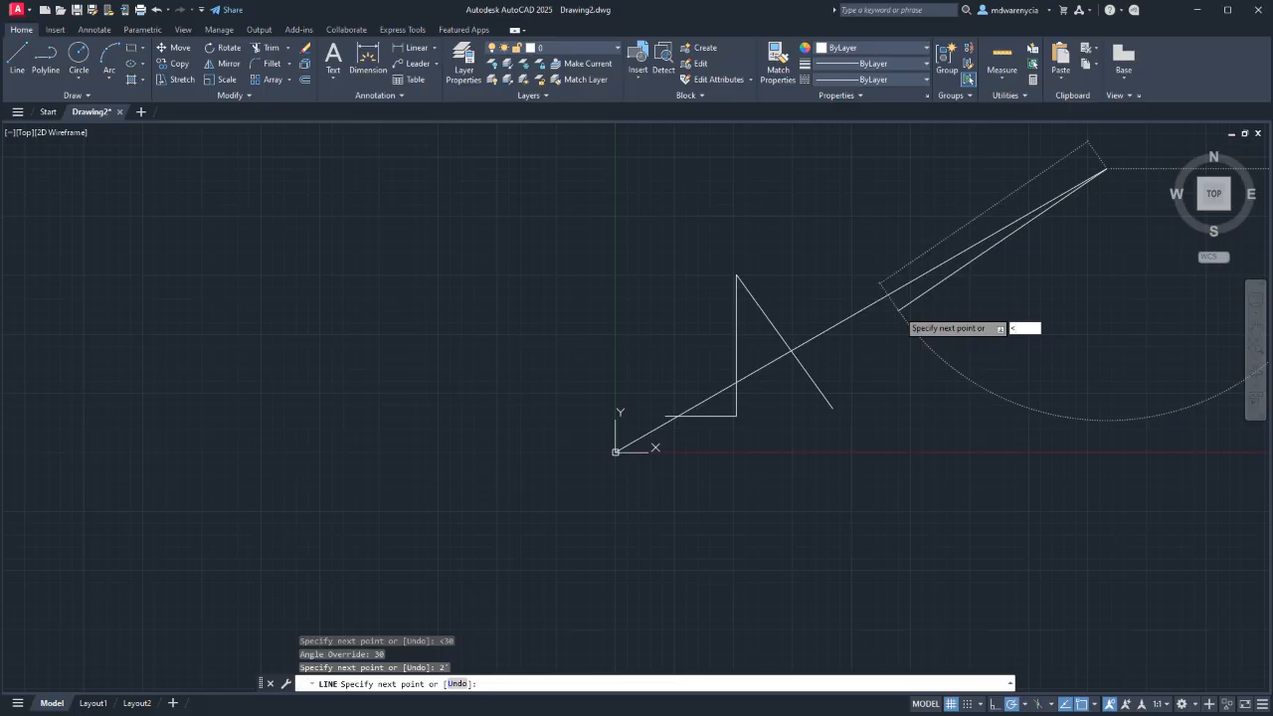
type("270")
key("Return")
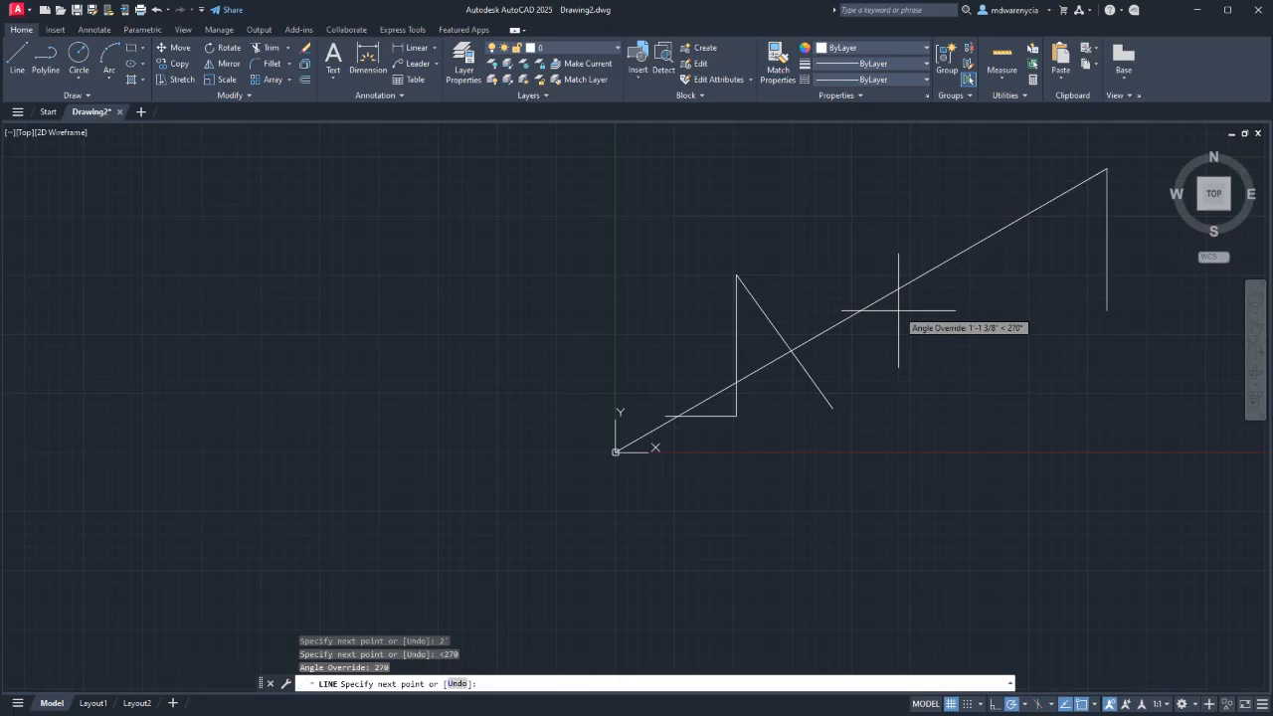
type("2")
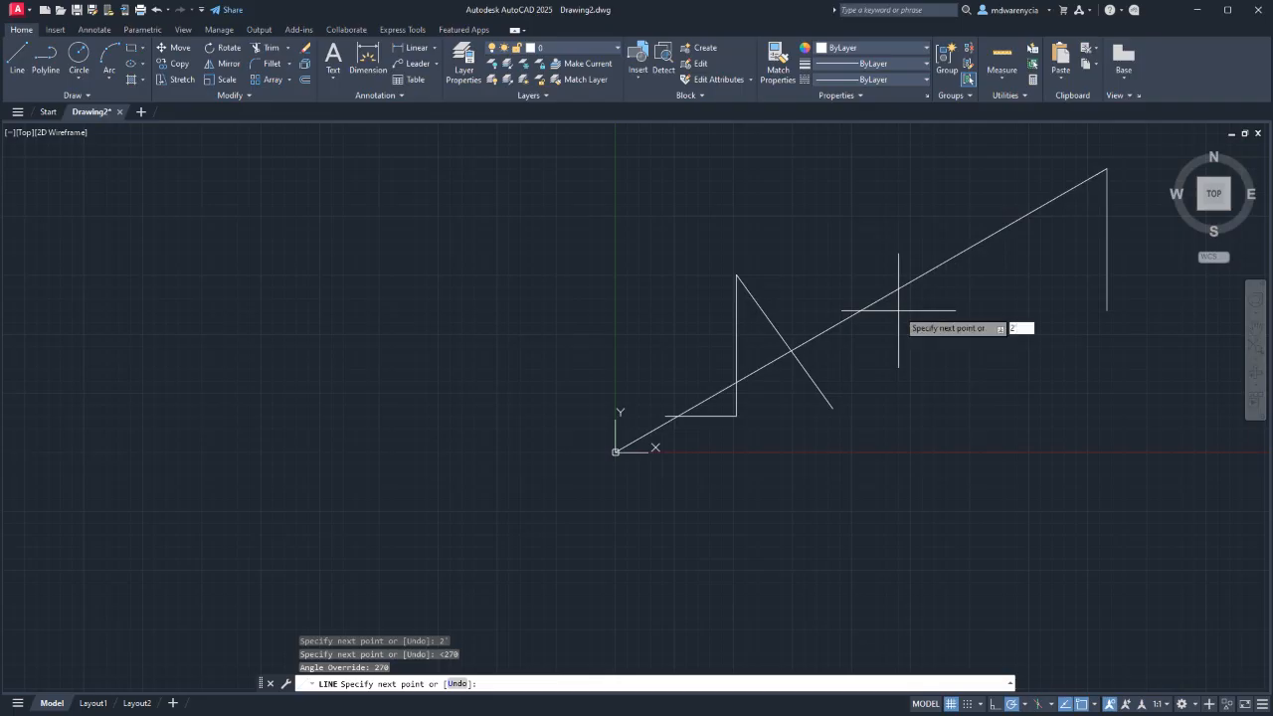
key("Return")
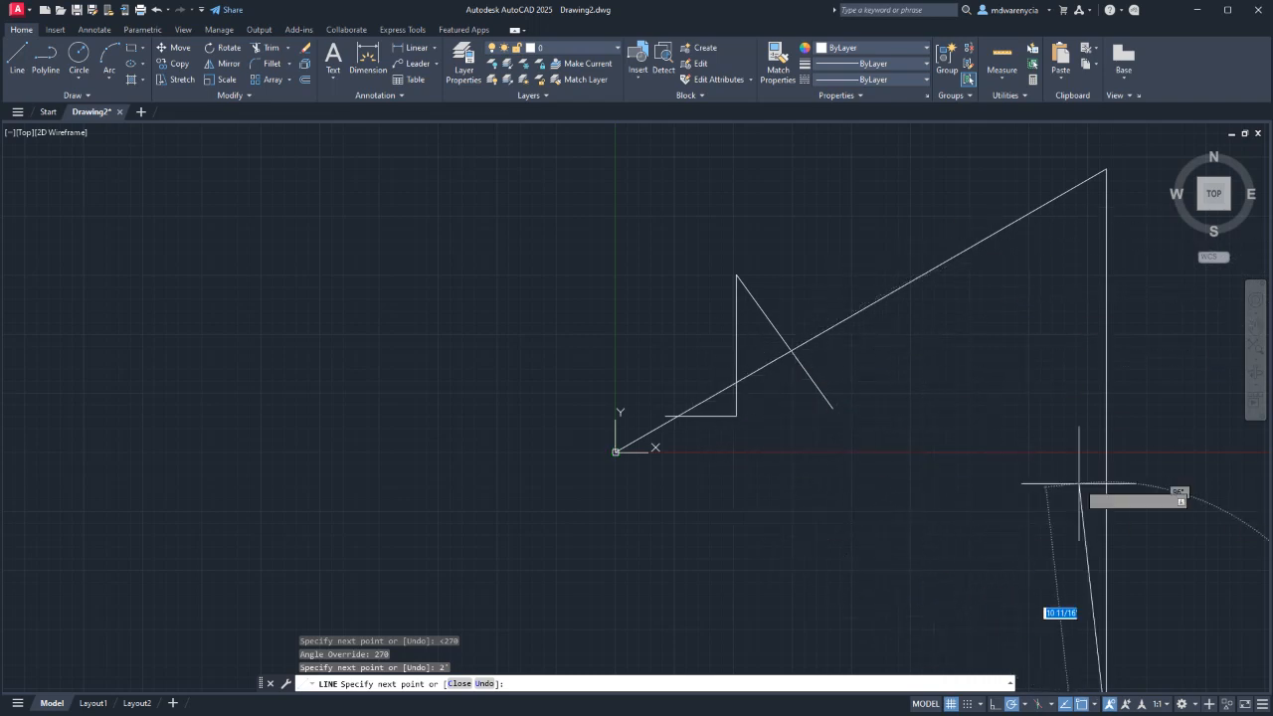
scroll(1079, 485, "down", 5)
key("Escape")
Select all lines in the drawing with one crossing selection and erase them.
left_click(1119, 584)
left_click(760, 405)
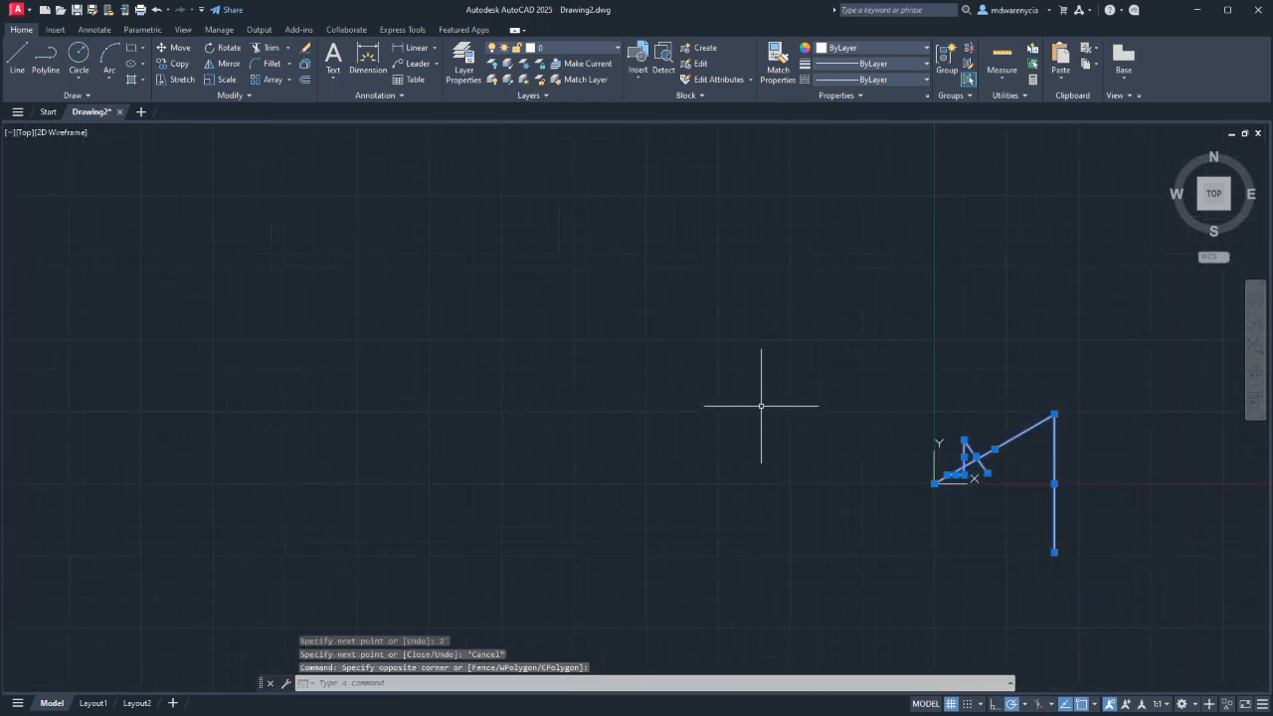
key("Delete")
middle_click_drag(761, 405, 554, 364)
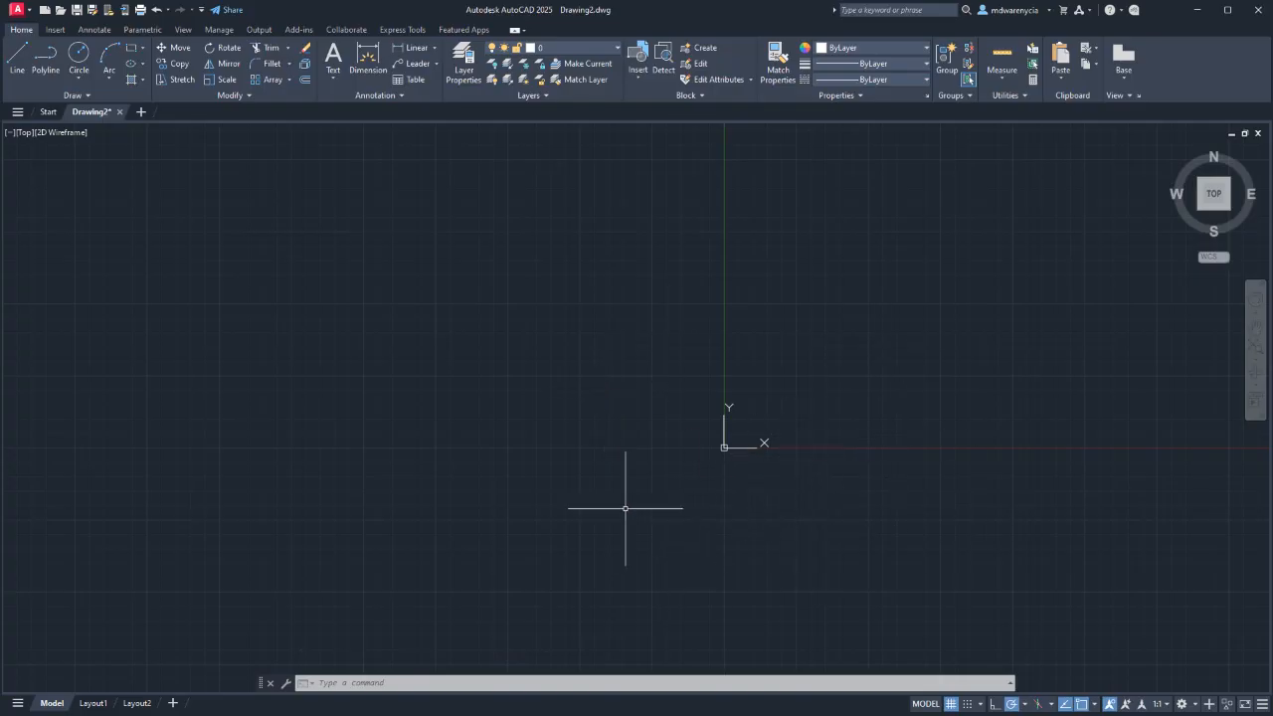
Draw a 10' horizontal line to the right, starting just above and to the right of the origin, and zoom to the drawing extents.
key("l")
key("Return")
left_click(783, 410)
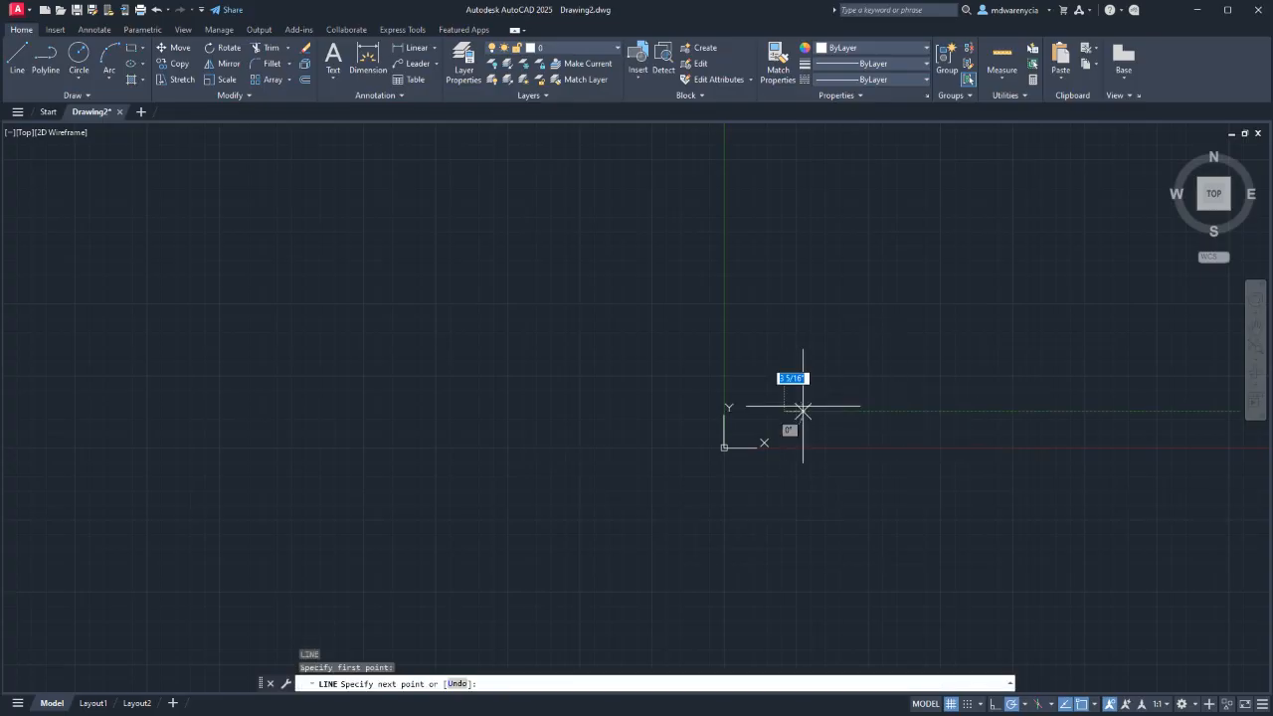
type("10'")
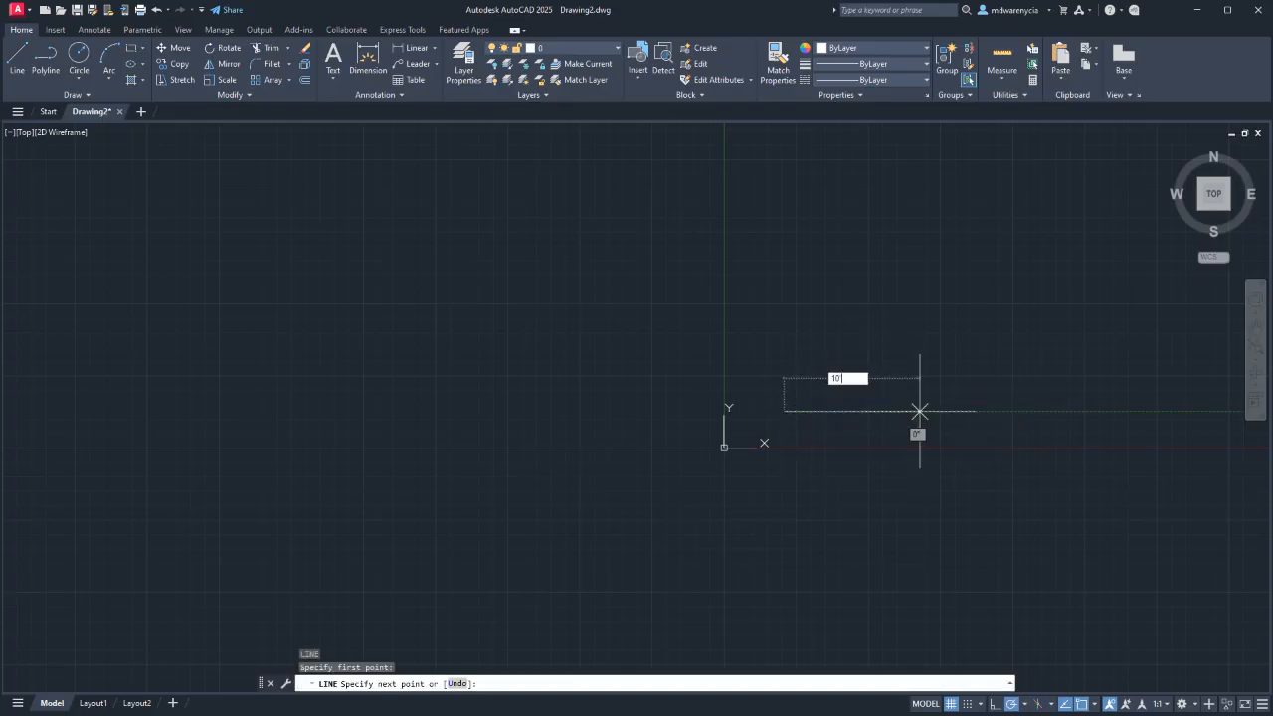
key("Return")
key("Escape")
key("Escape")
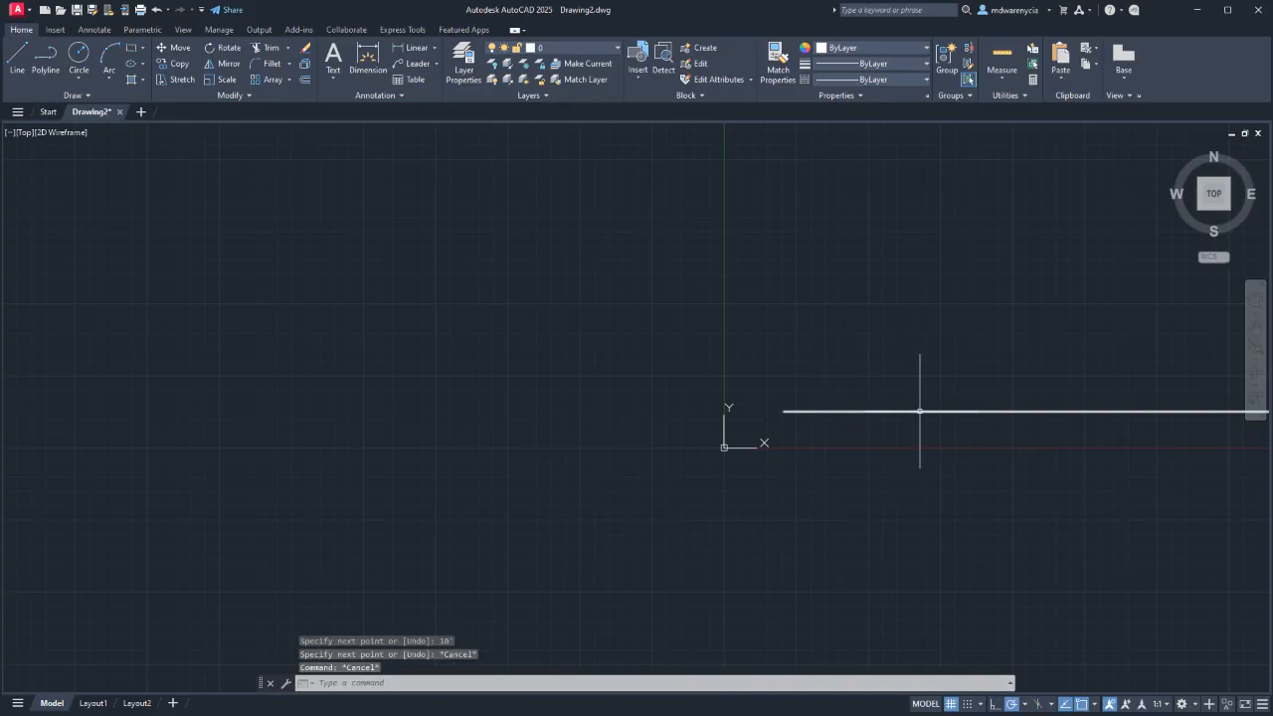
key("z")
key("Return")
key("e")
key("Return")
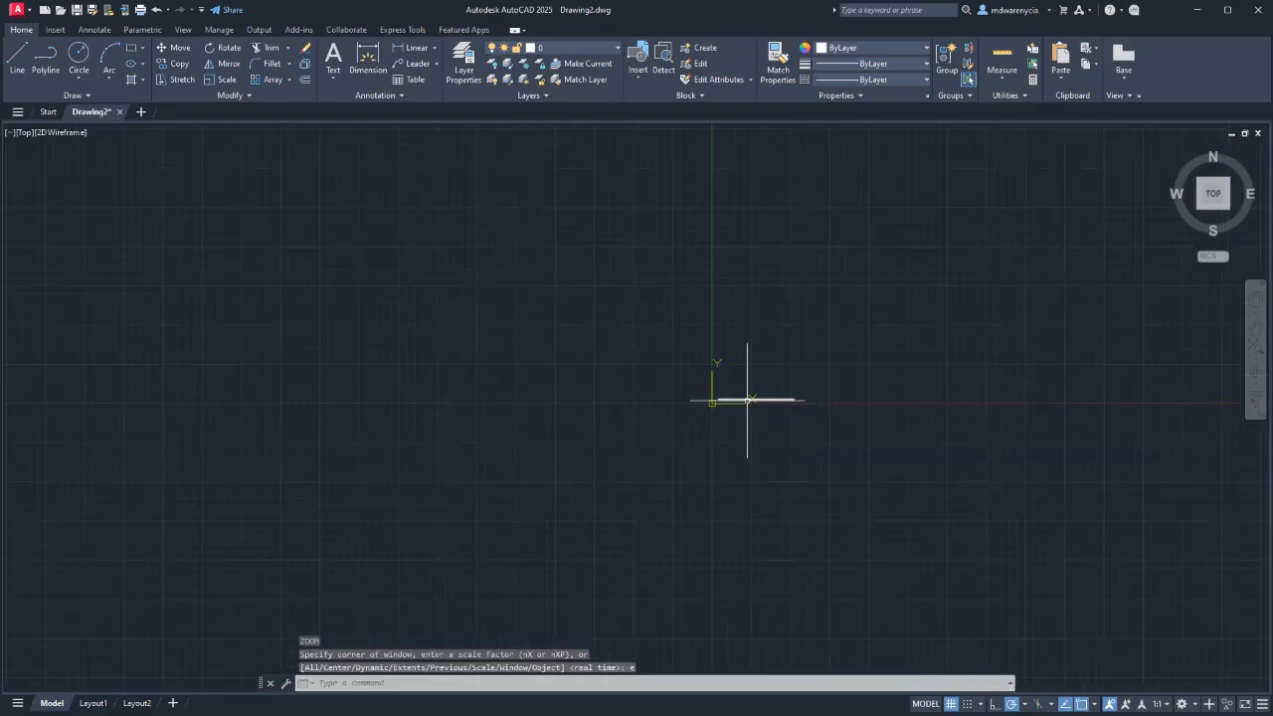
scroll(679, 428, "up", 8)
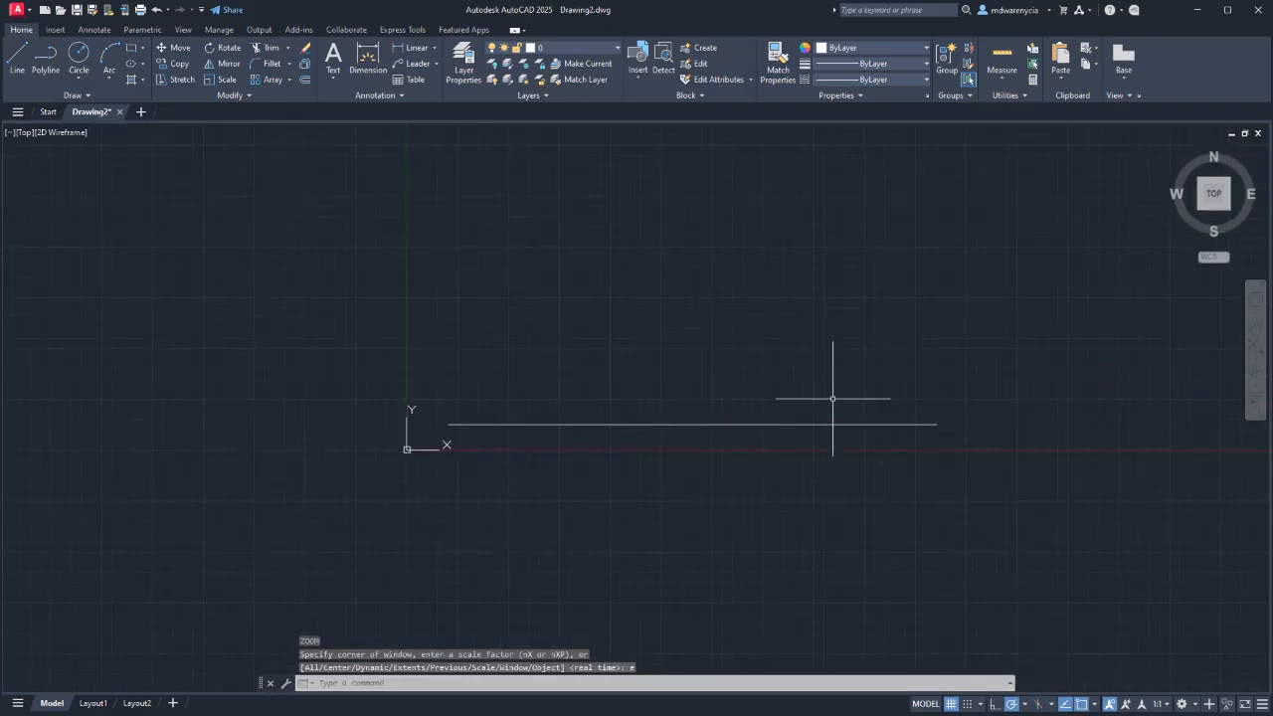
With Ortho mode on, draw a 5' line at a 22° angle from the right end of the horizontal line.
type("l")
key("Return")
left_click(936, 424)
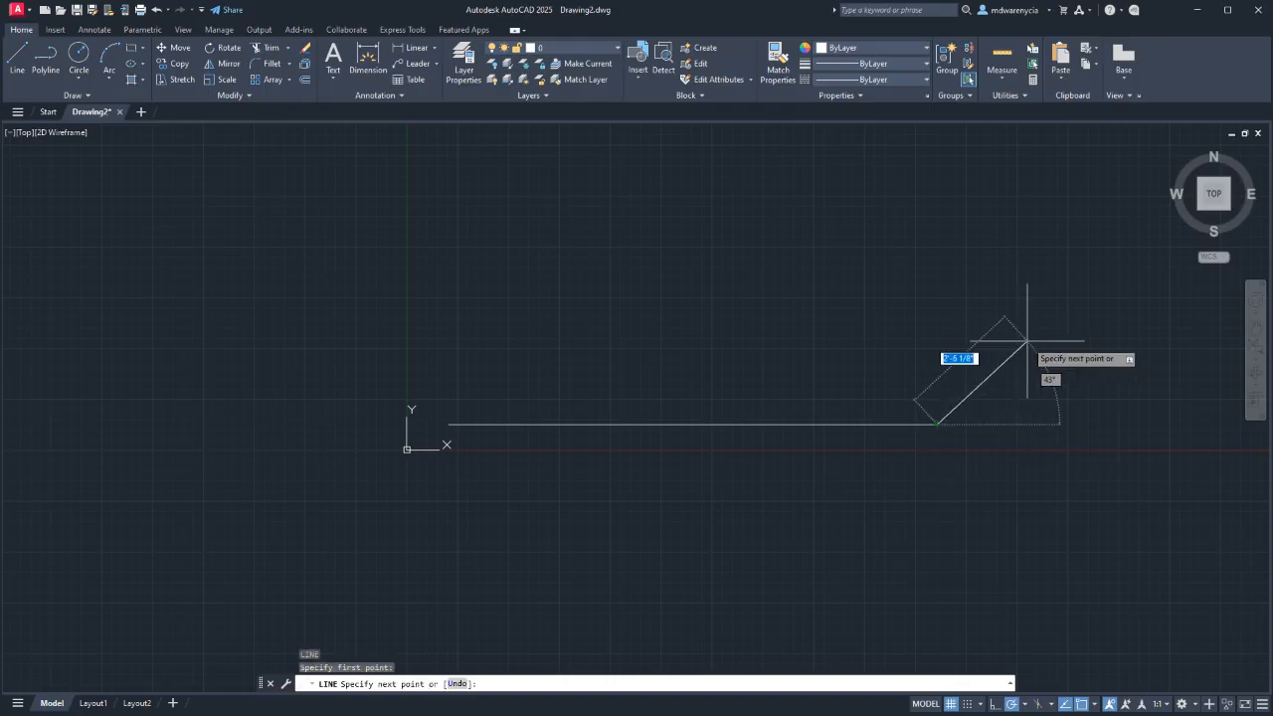
key("F8")
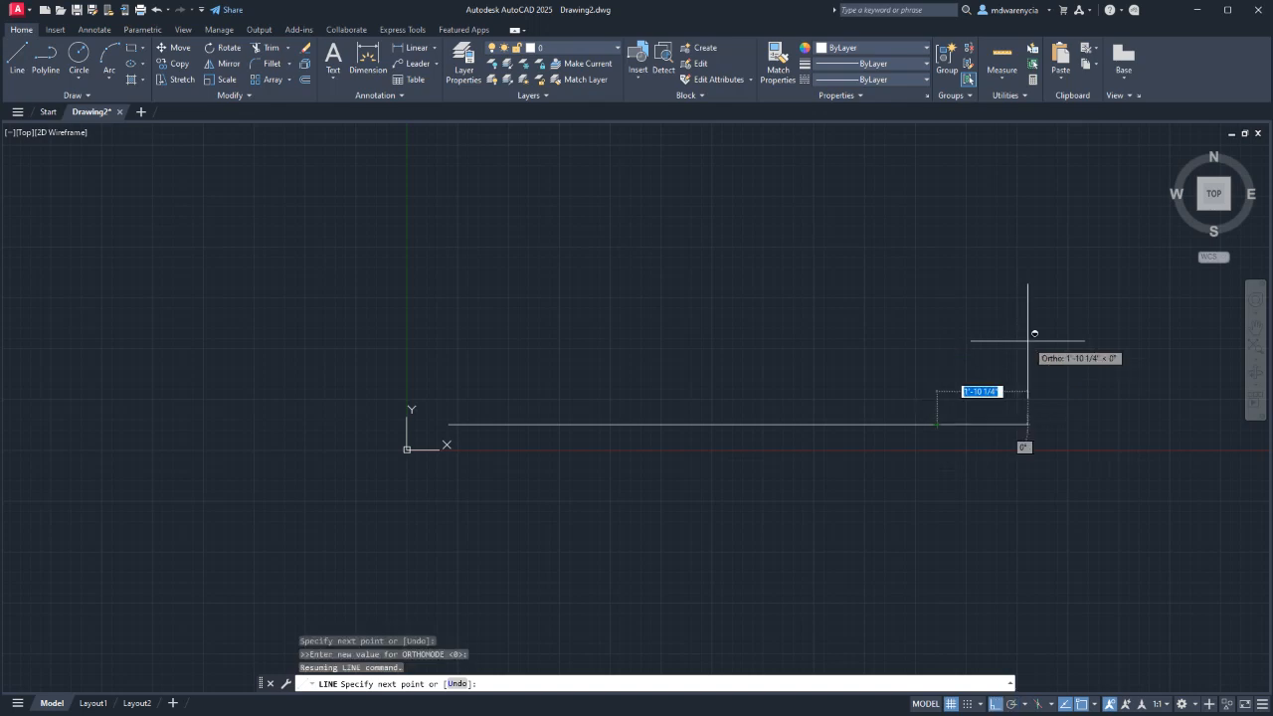
type("<22")
key("Return")
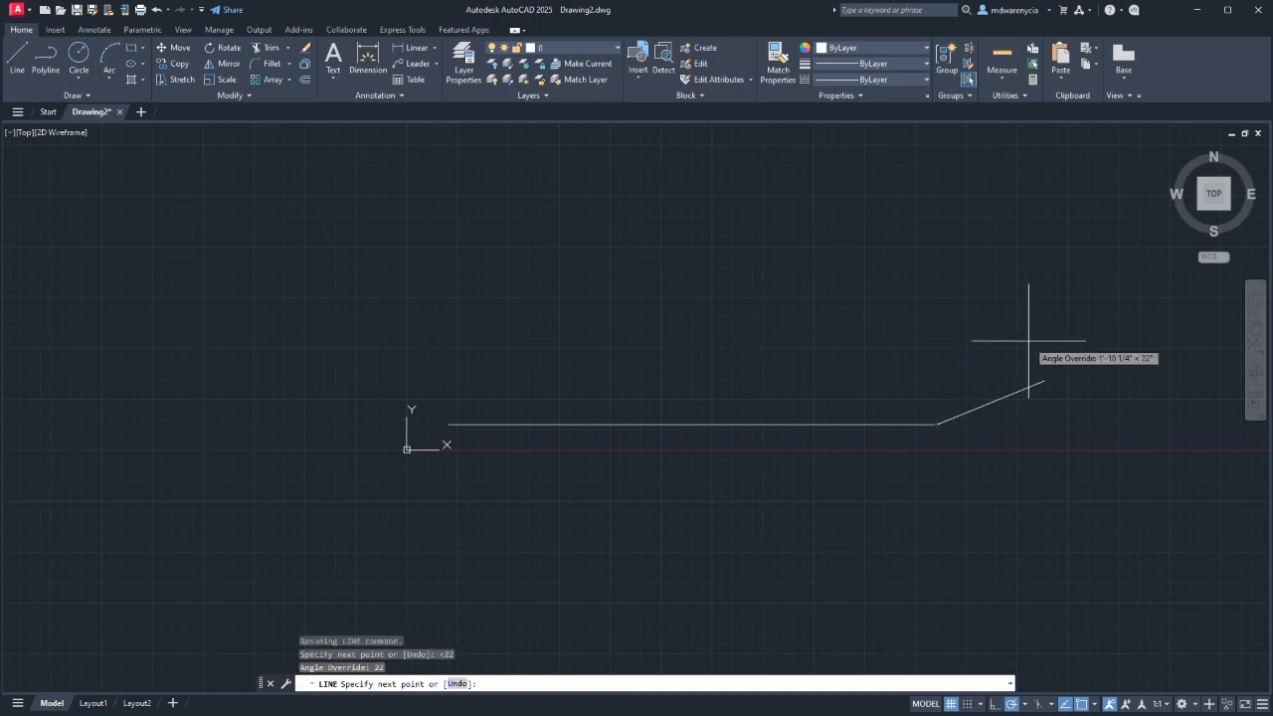
type("5'")
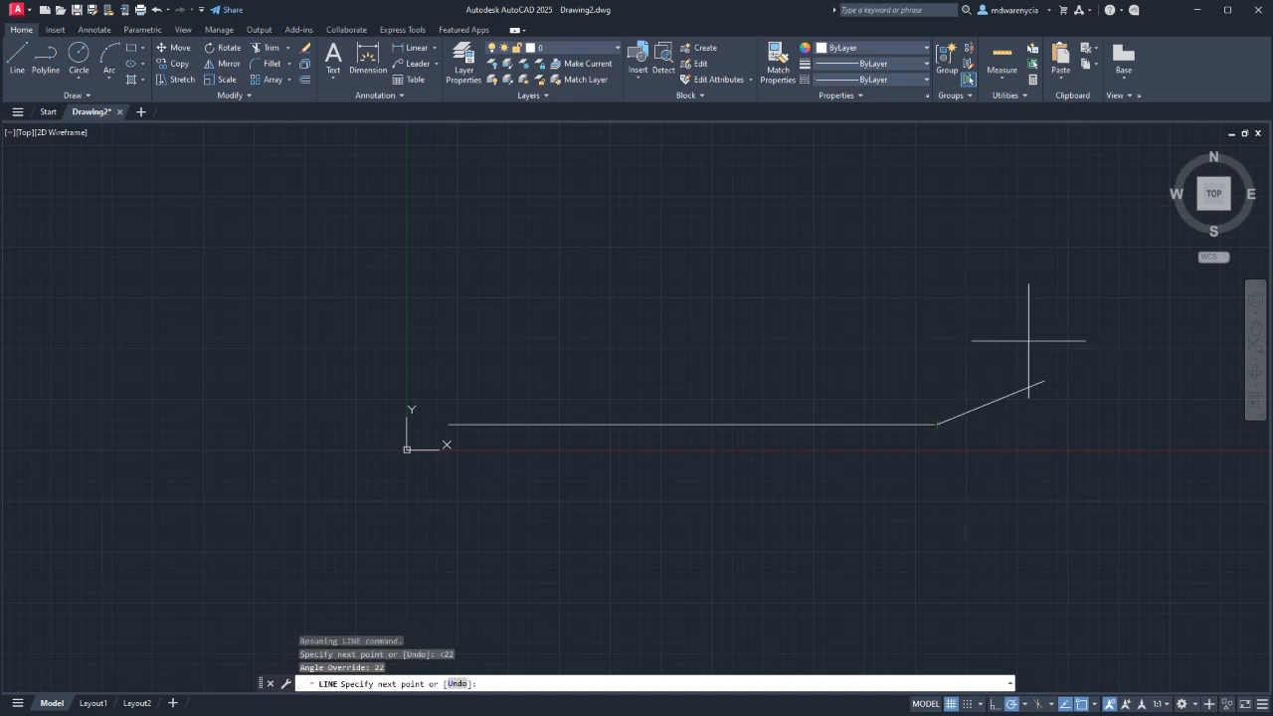
key("Return")
key("Escape")
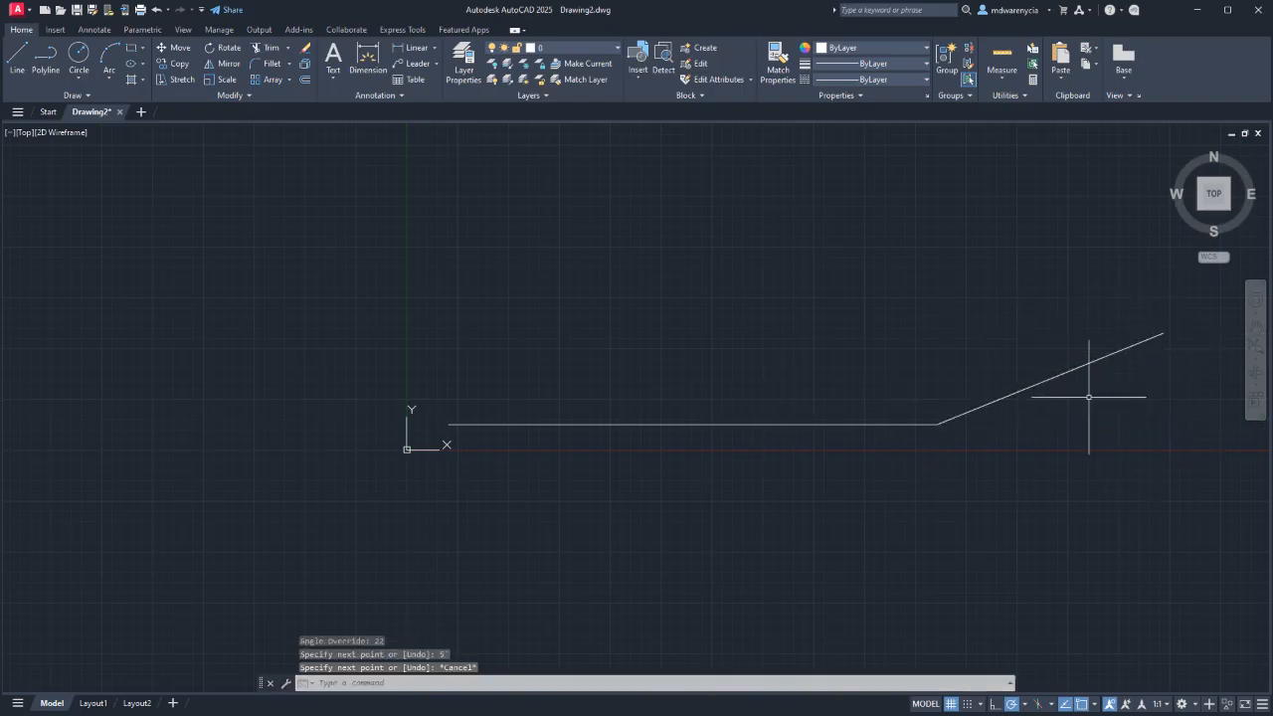
Complete a right triangle under the angled line with a horizontal leg from its lower end and a vertical leg up to its upper end.
type("l")
key("Return")
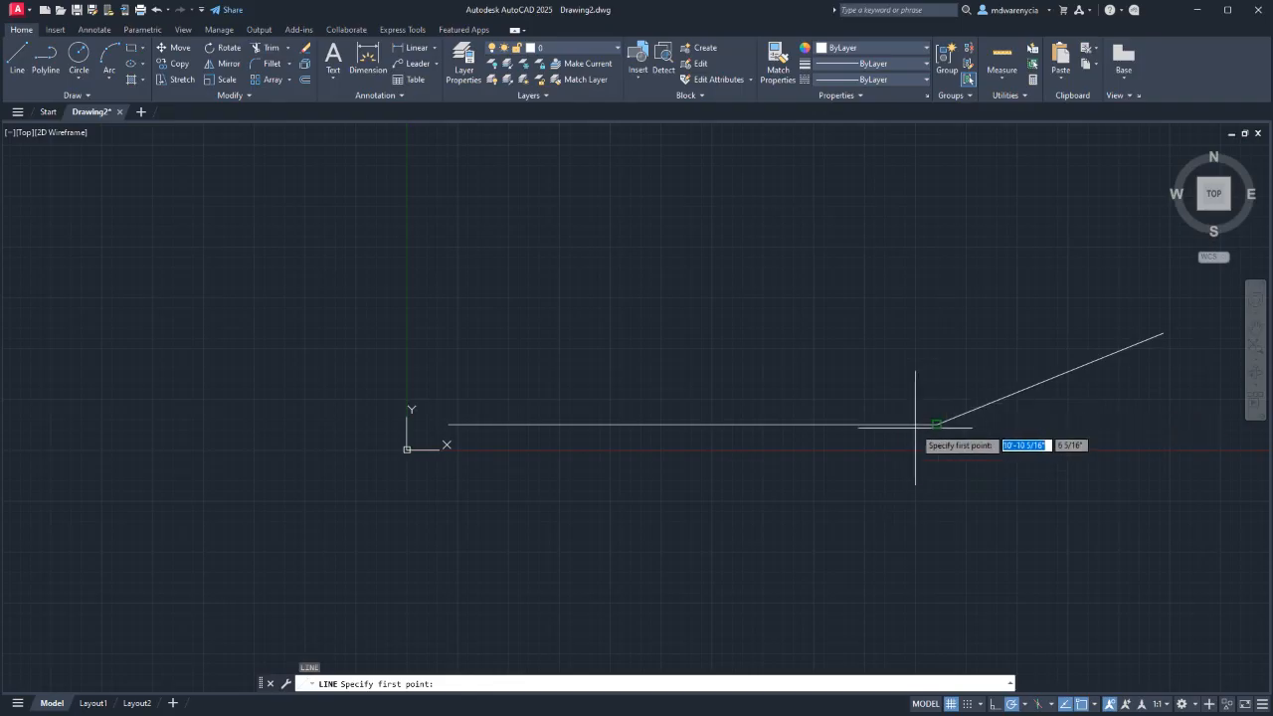
left_click(936, 425)
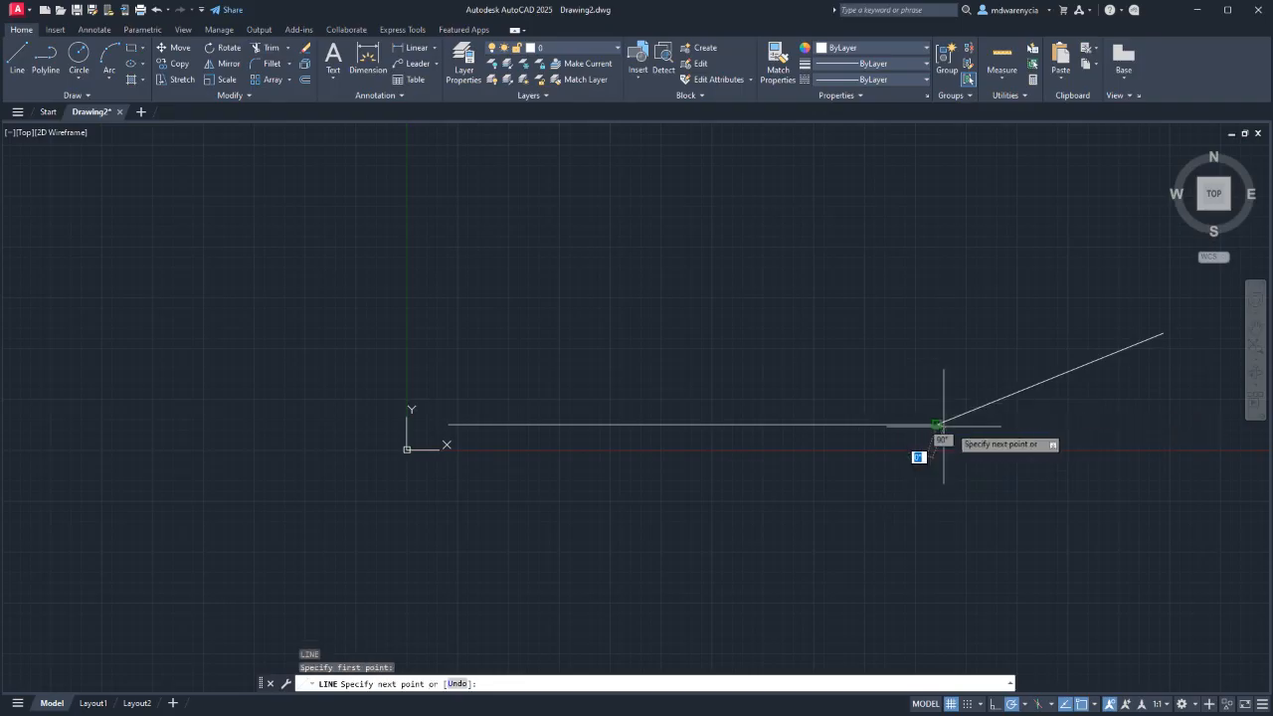
left_click(1163, 425)
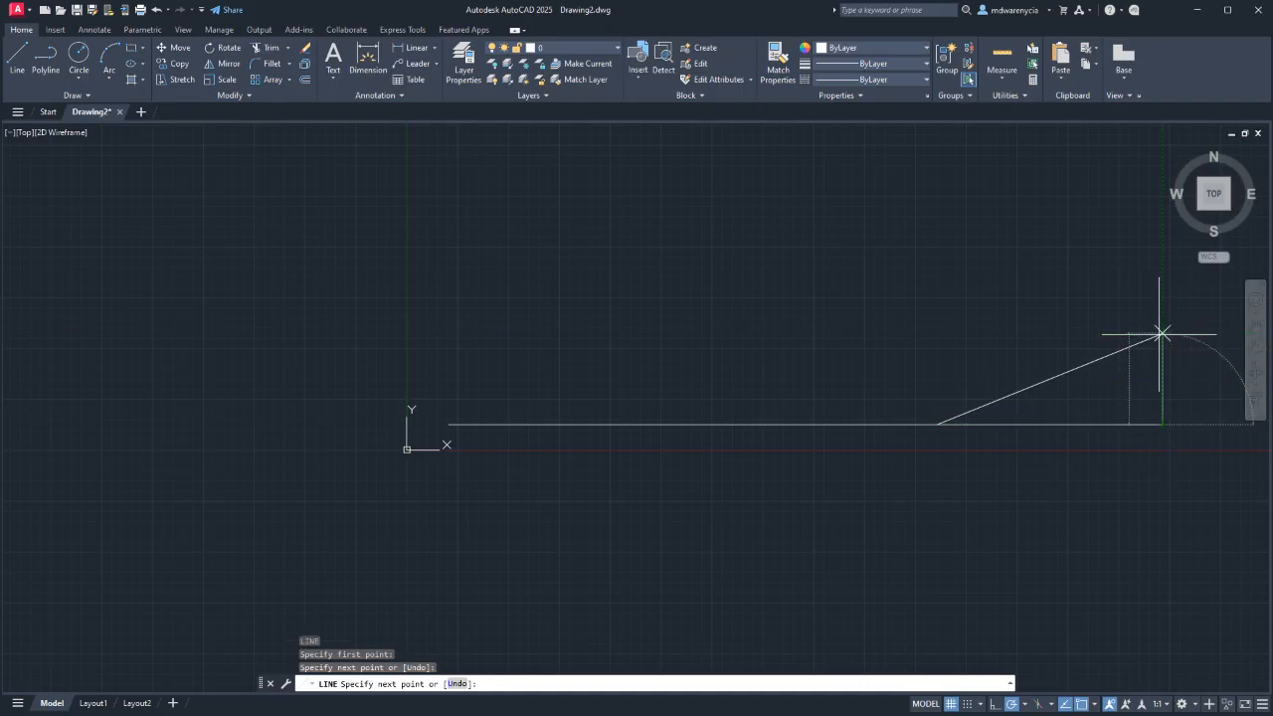
left_click(1162, 332)
left_click(936, 425)
key("Escape")
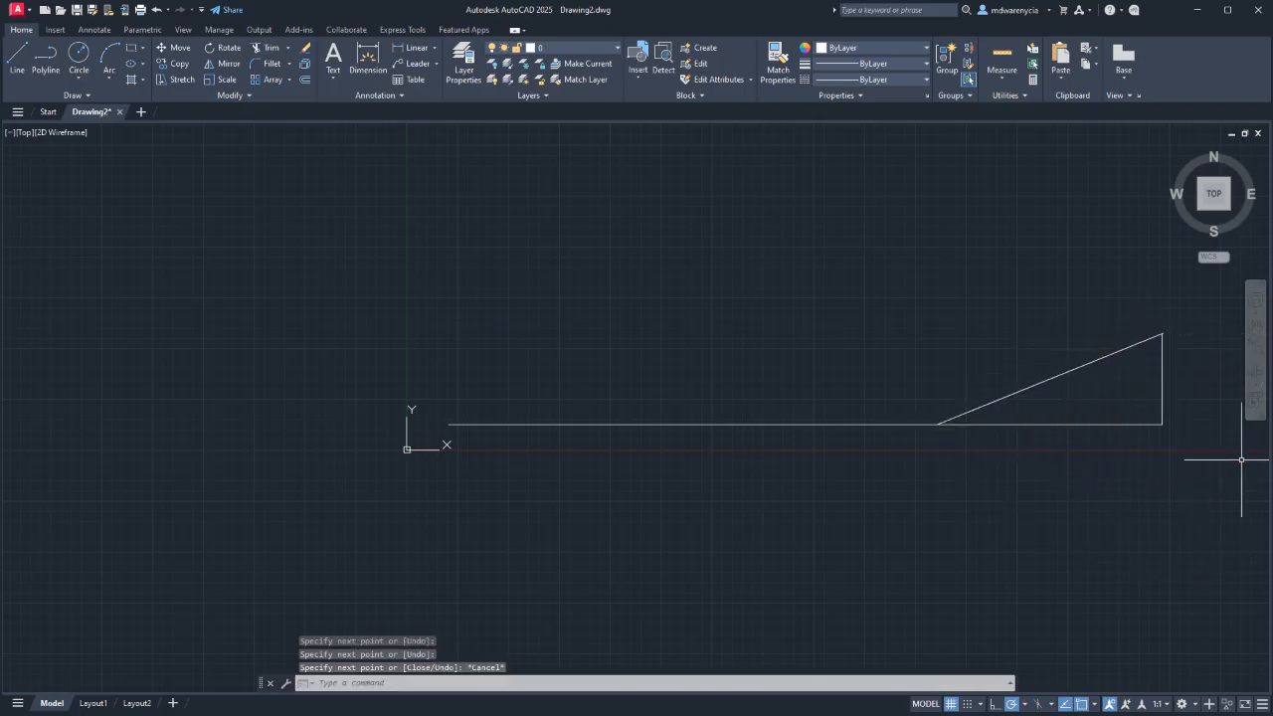
Erase the triangle's two legs, the angled line and the 10' horizontal line.
left_click(1203, 426)
left_click(1143, 427)
key("Delete")
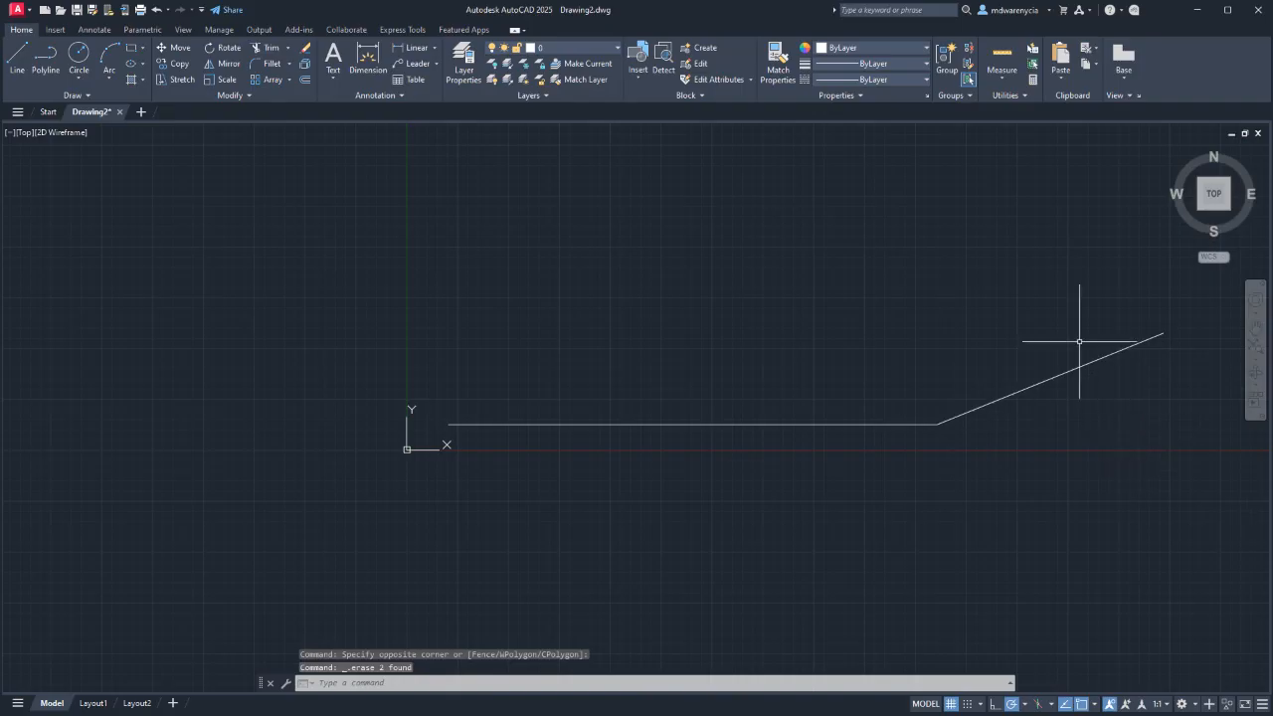
left_click(1019, 391)
key("Delete")
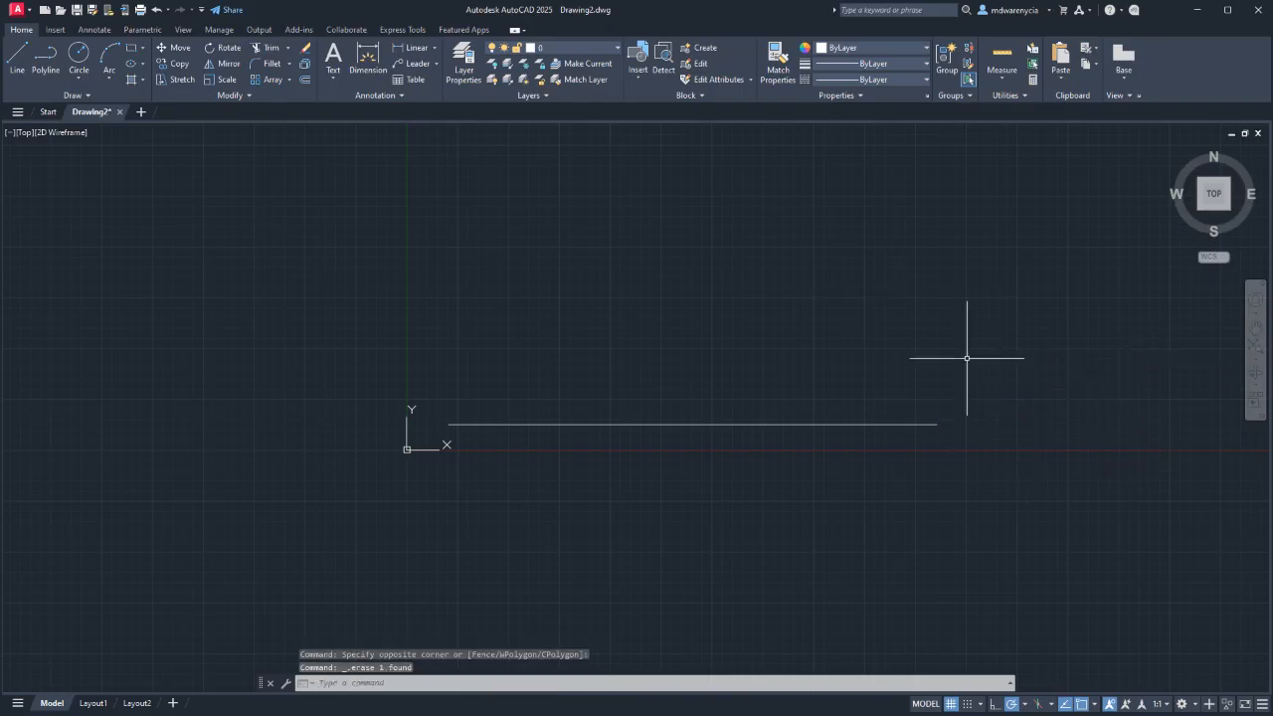
left_click(984, 478)
left_click(690, 341)
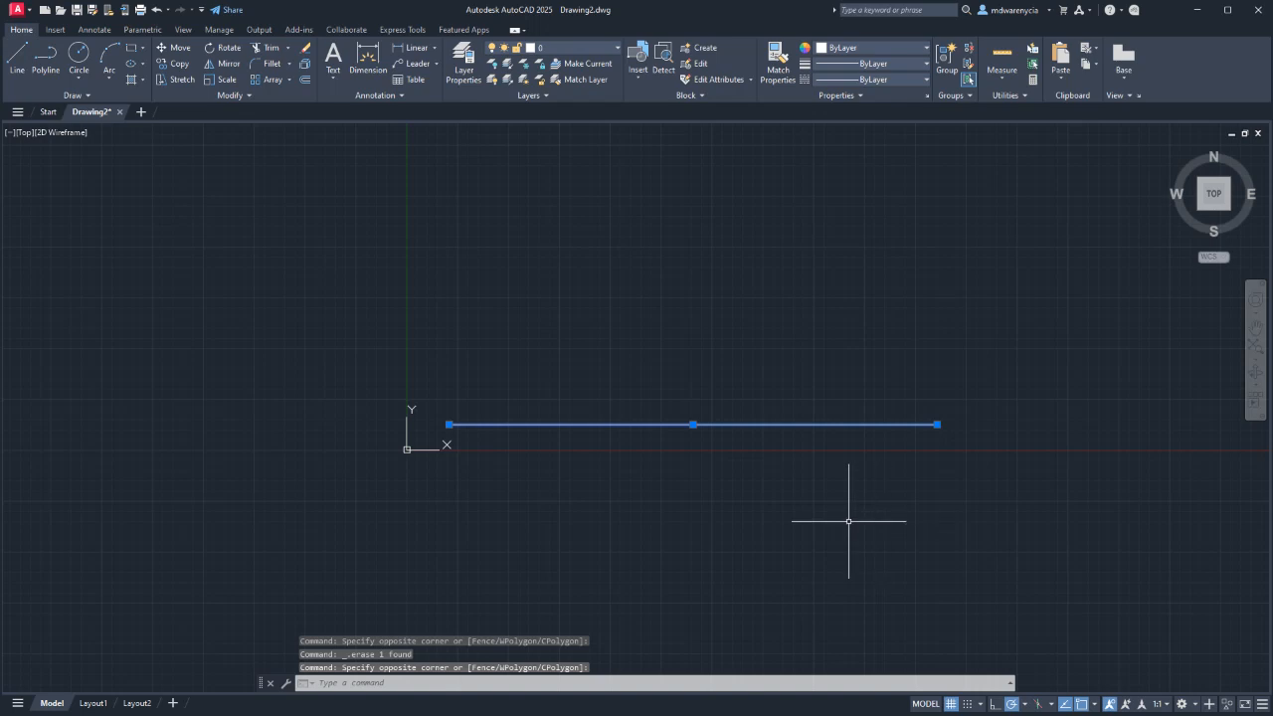
key("Delete")
Draw a line from the origin (0,0) to the point 10' across and 10' up.
key("l")
key("Return")
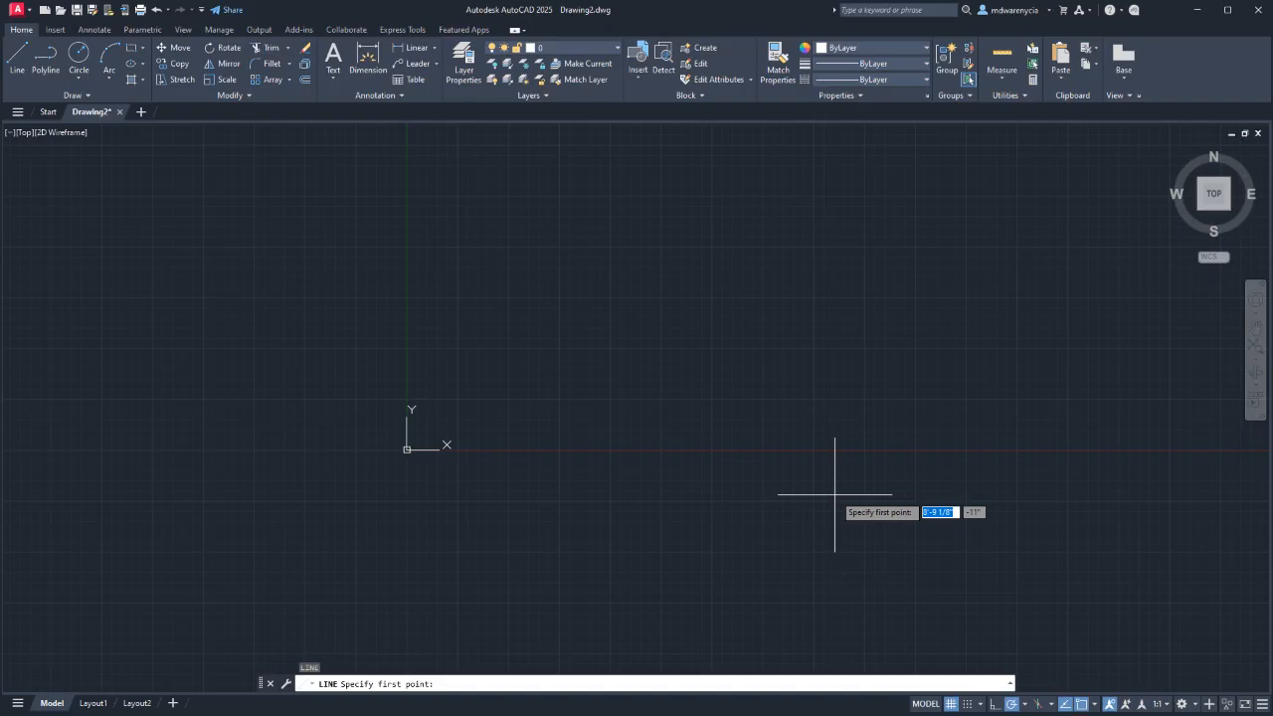
type("0")
key("Tab")
type("0")
key("Return")
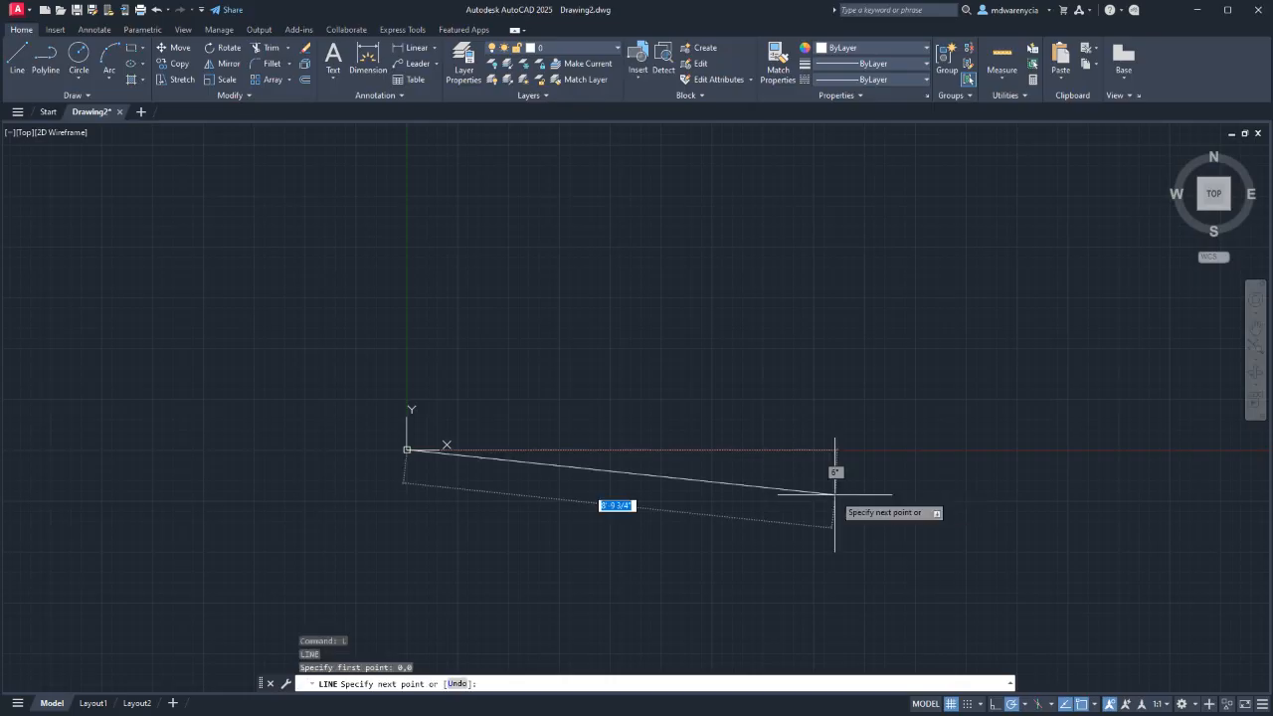
type("10")
key("Tab")
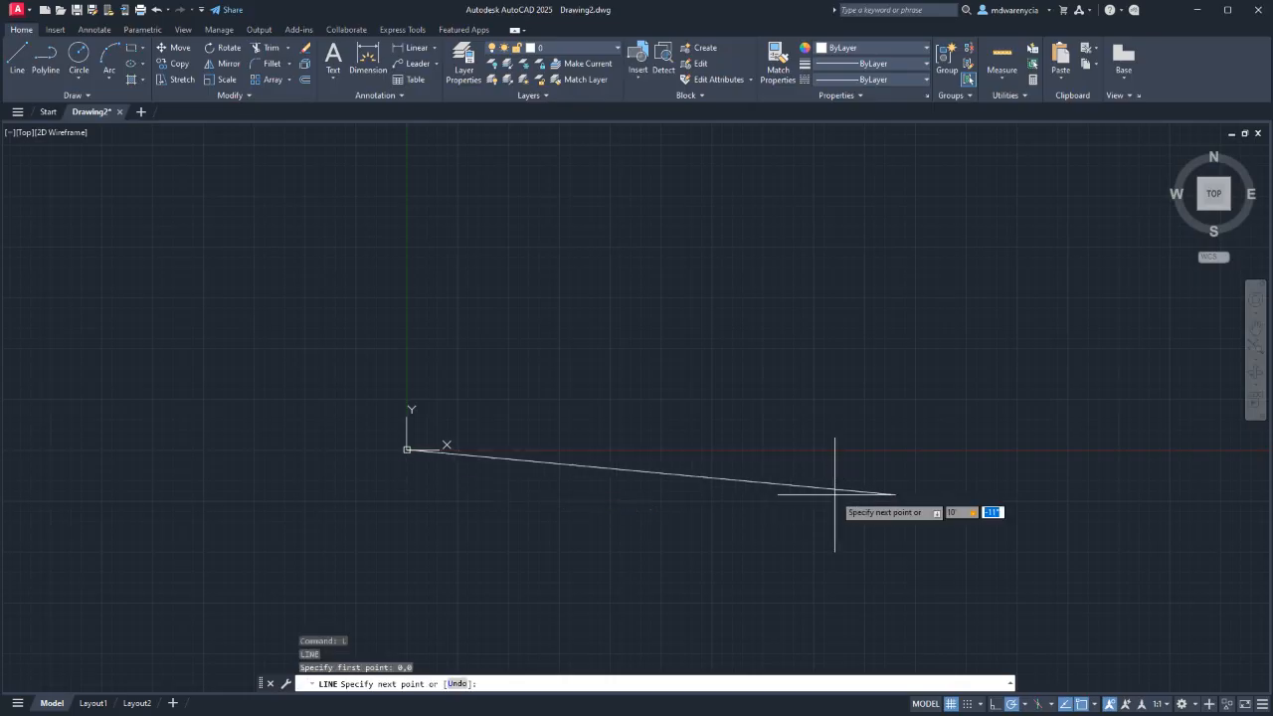
type("10")
key("Return")
scroll(737, 515, "down", 6)
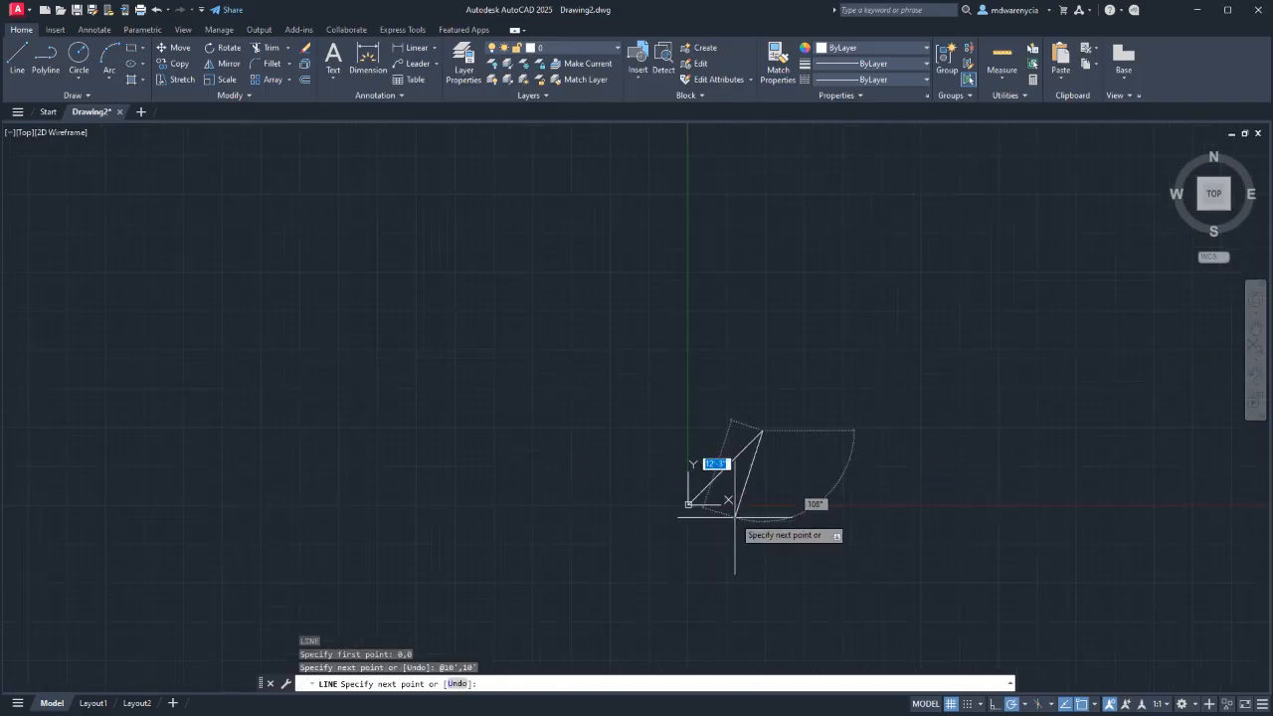
key("Escape")
scroll(771, 445, "up", 4)
scroll(693, 389, "up", 2)
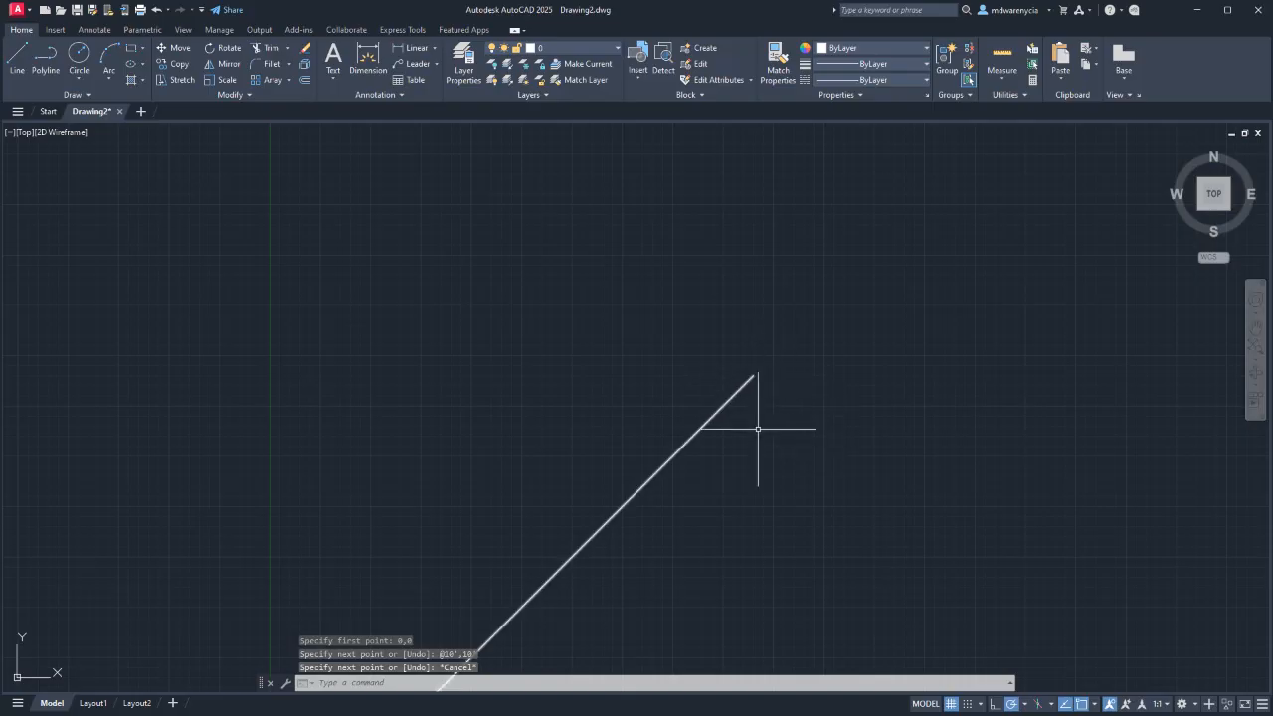
Erase the diagonal line that starts at the origin.
scroll(855, 383, "down", 5)
left_click(904, 407)
left_click(842, 351)
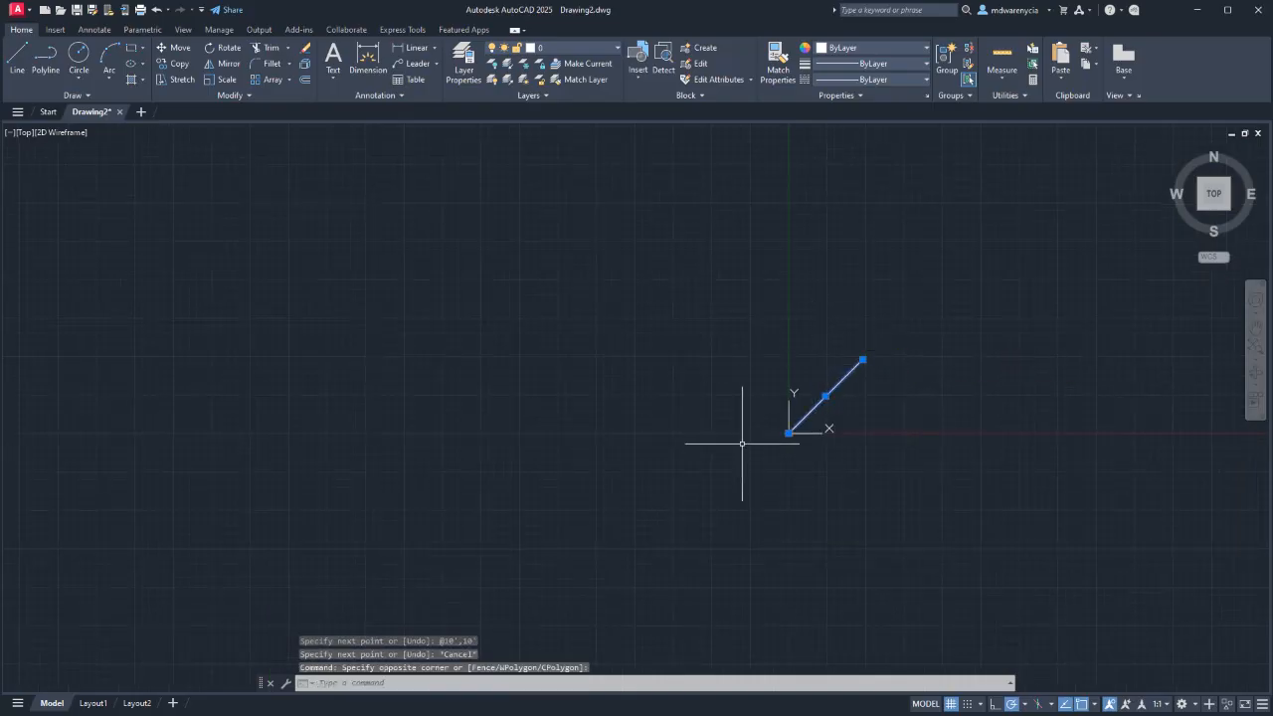
key("Delete")
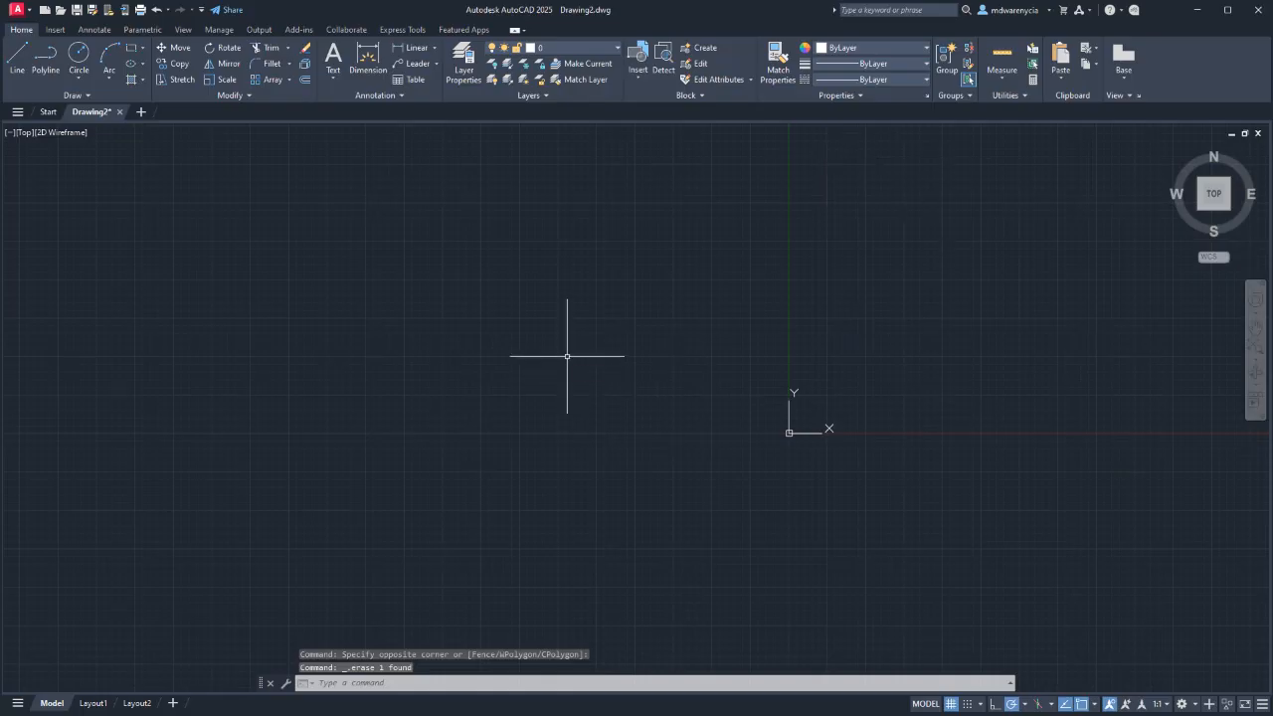
Draw a 10' horizontal line near the origin and continue it with a 10' vertical line up from its far end.
type("l")
key("Return")
left_click(855, 410)
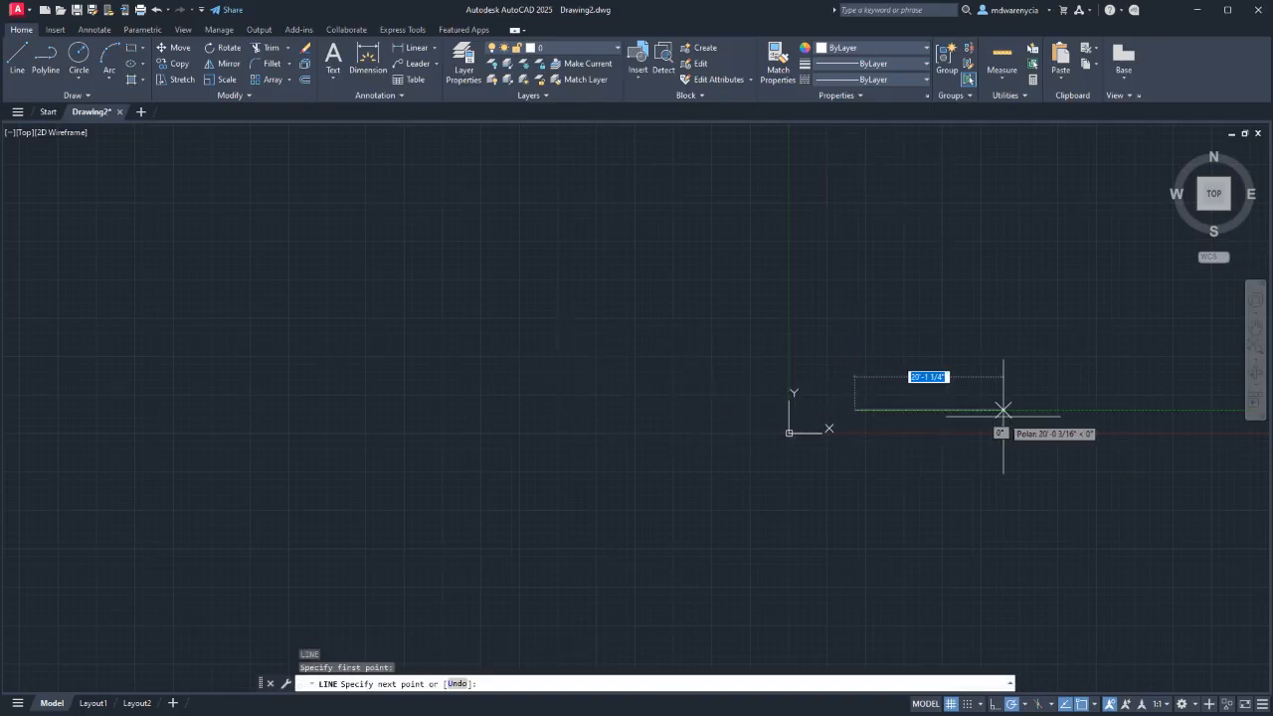
type("10'")
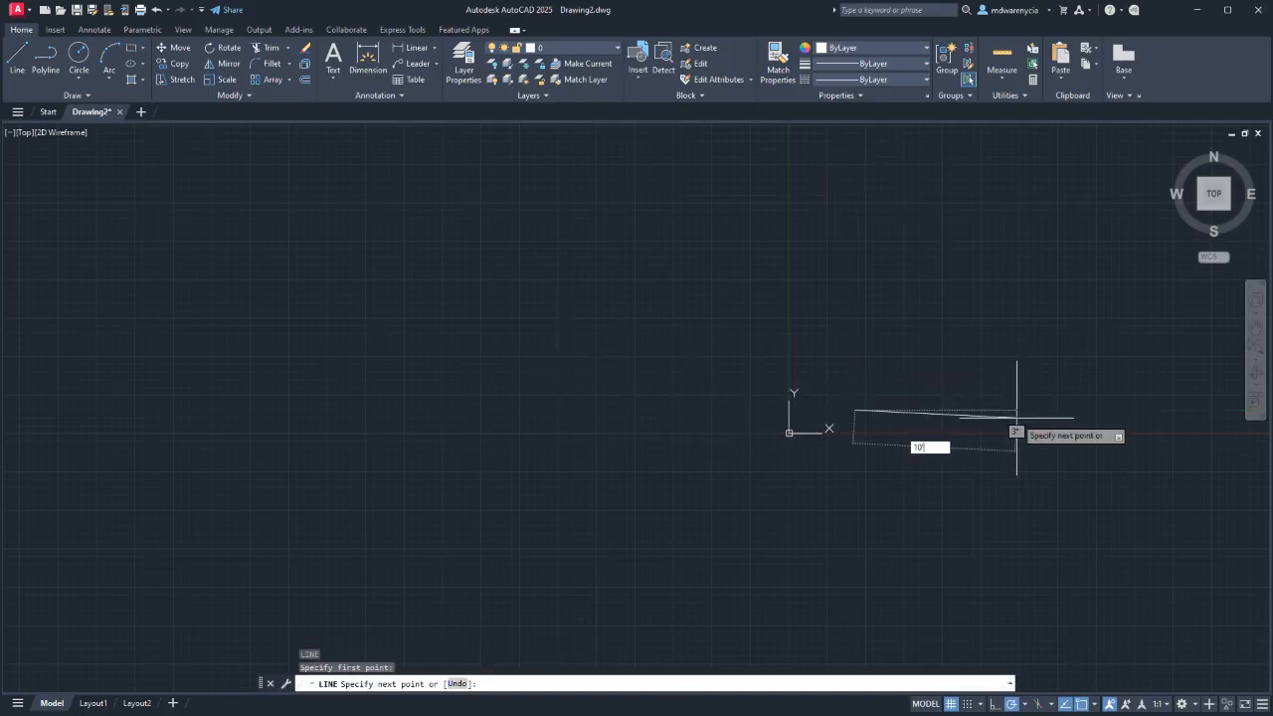
key("Escape")
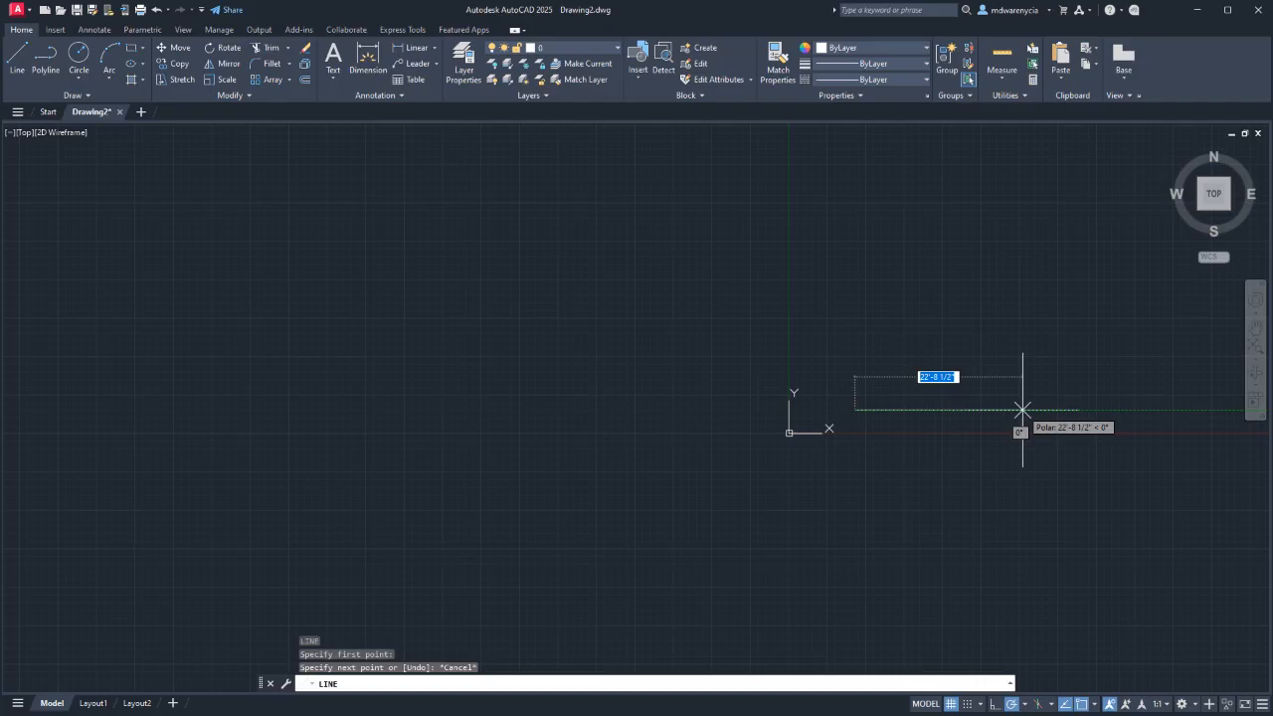
type("10")
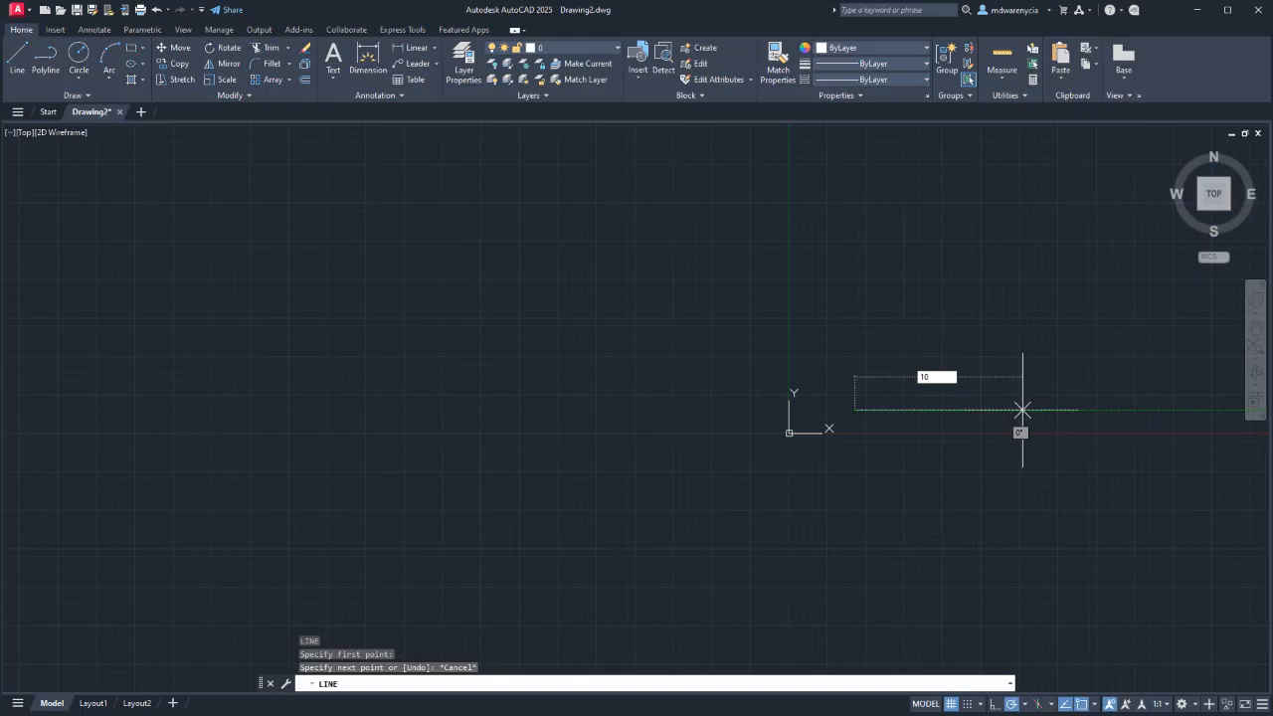
key("Return")
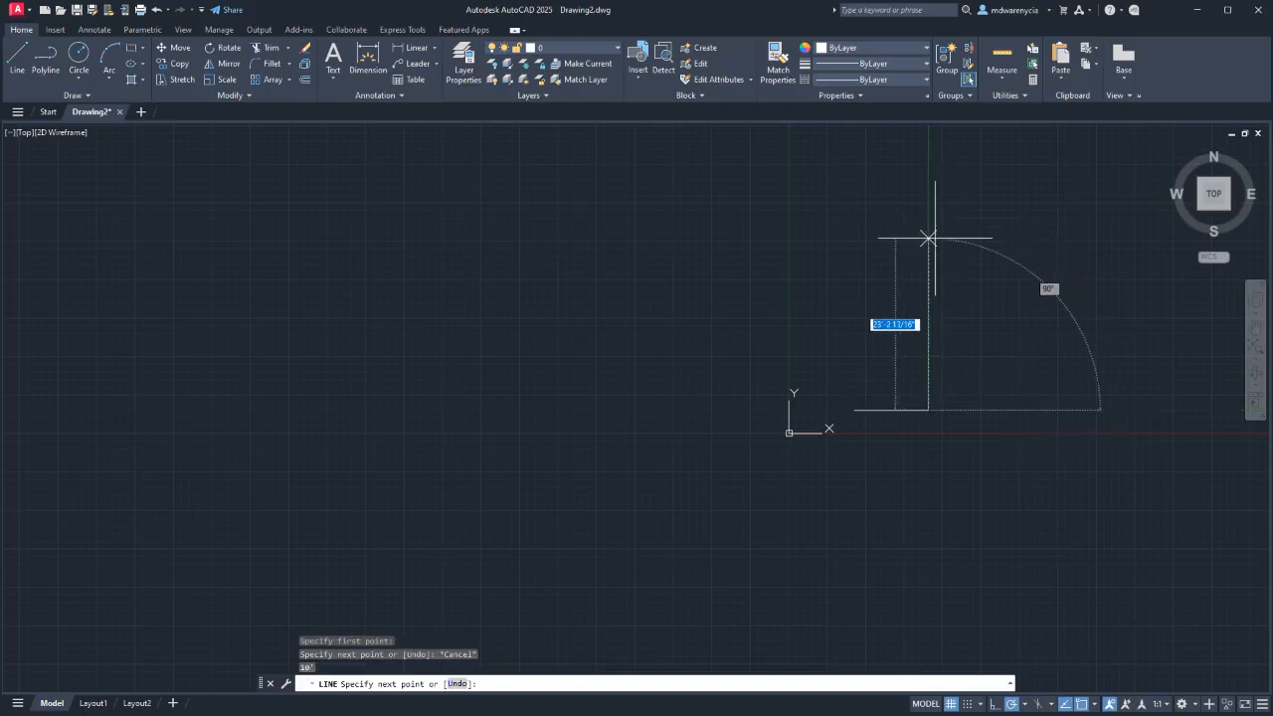
type("10'")
key("Return")
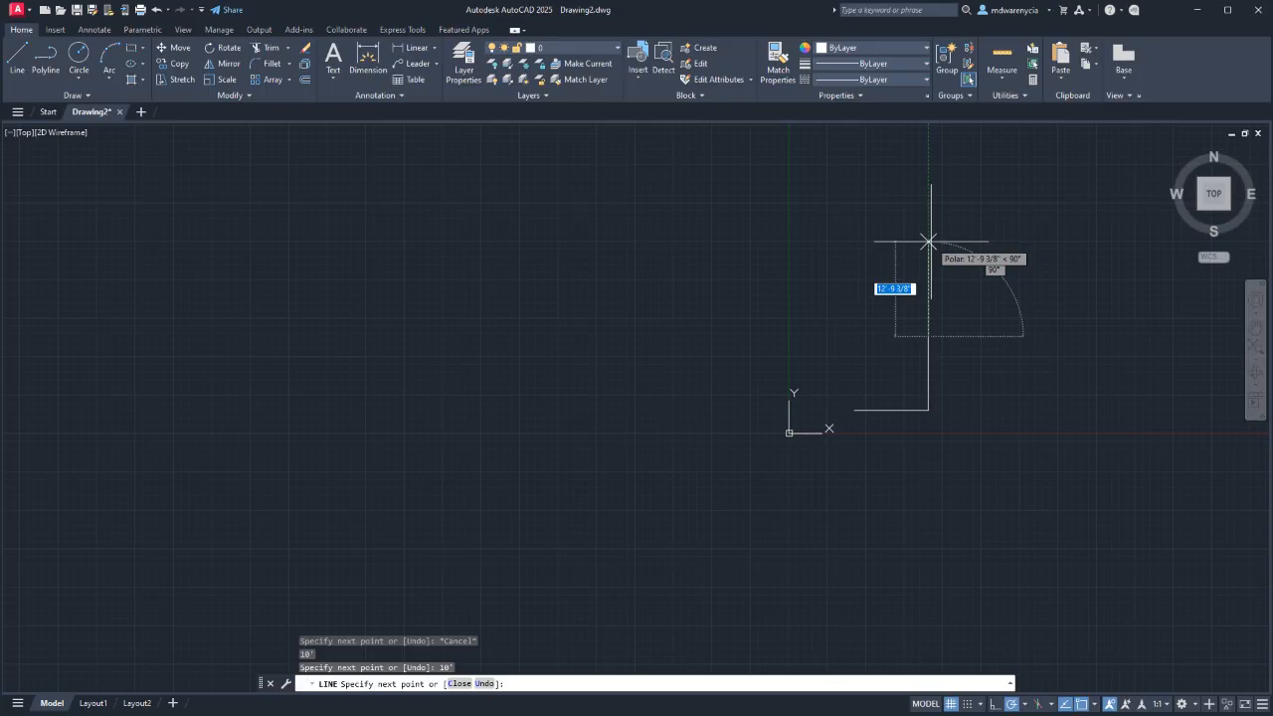
key("Escape")
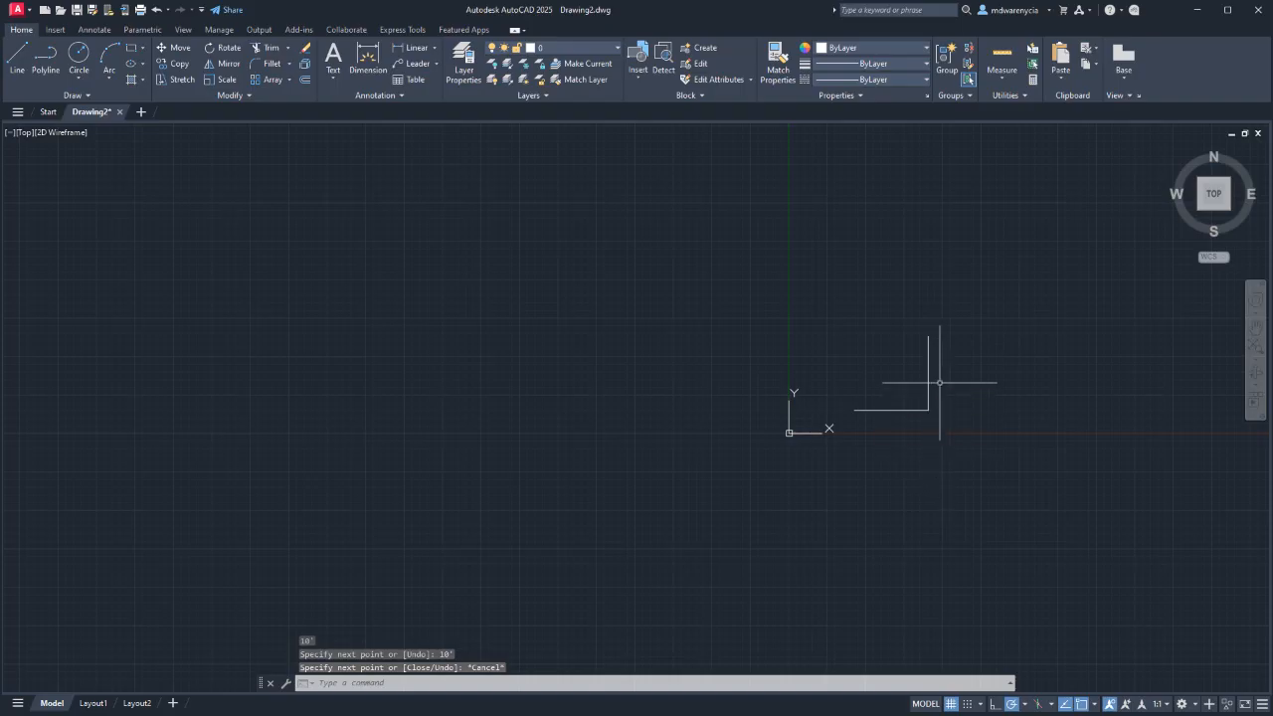
key("Escape")
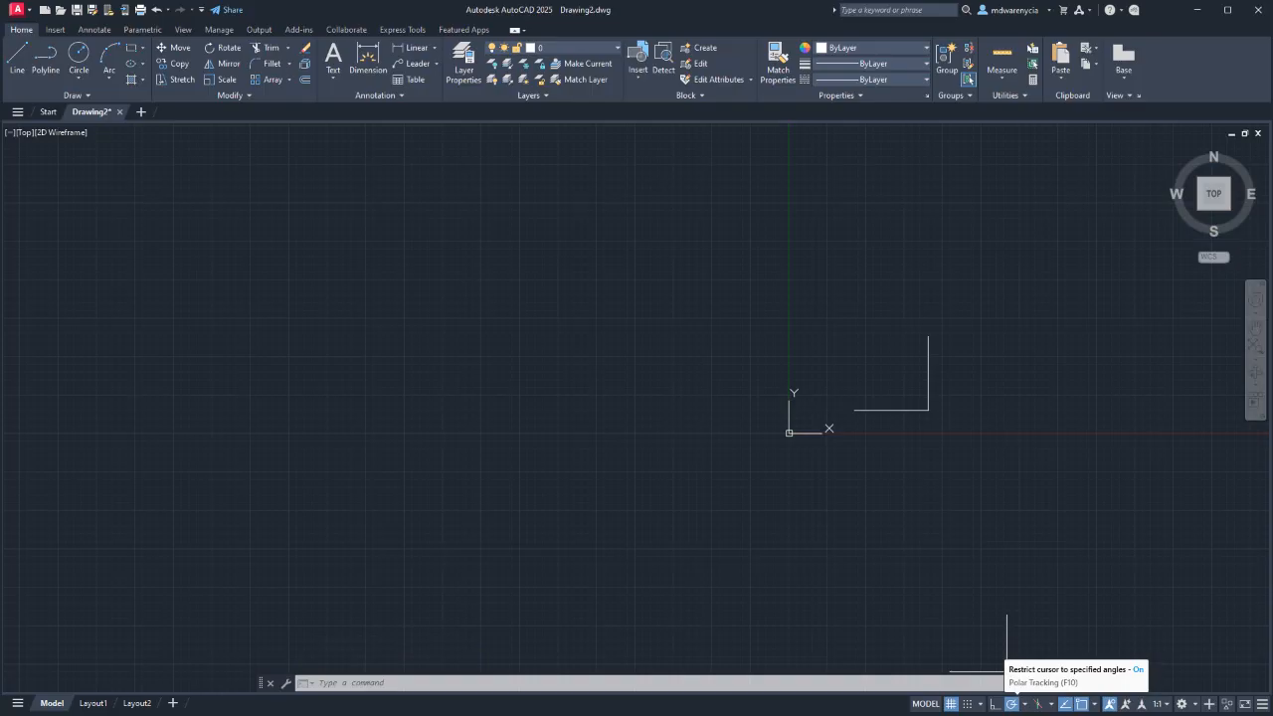
Check the polar tracking angle options and preview a line with the 90° increments below the existing corner.
left_click(1024, 704)
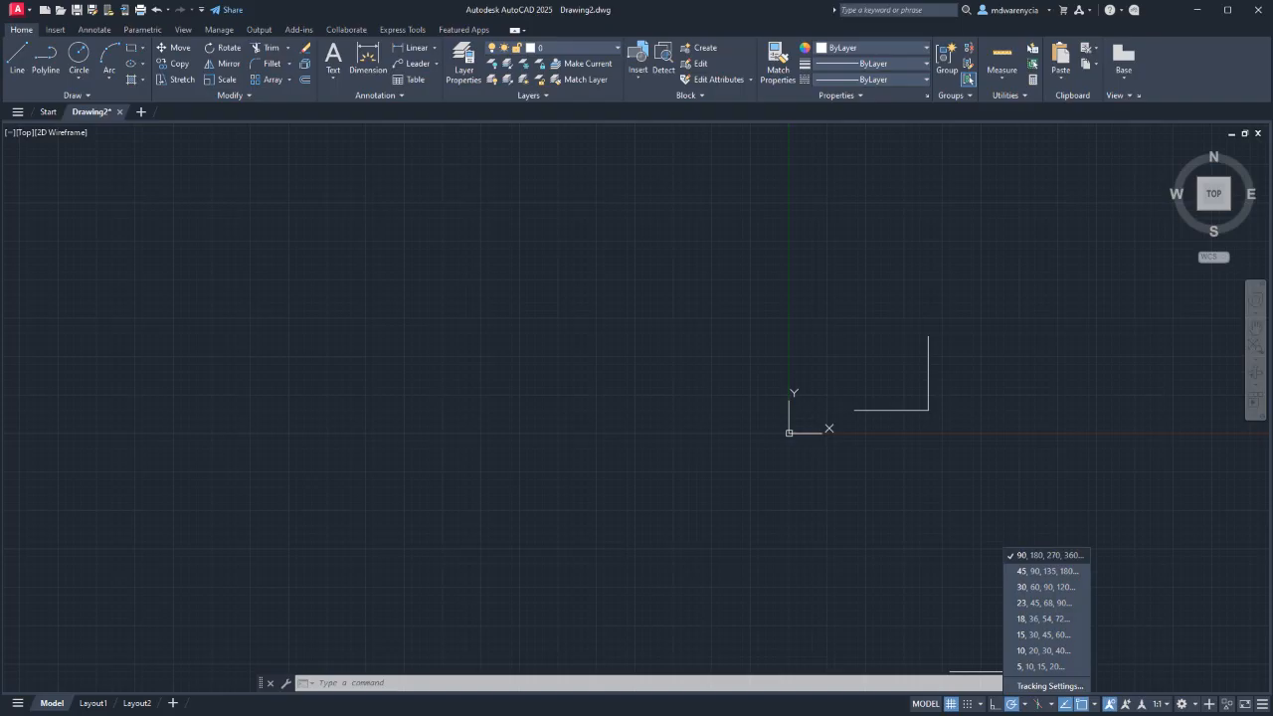
type("l")
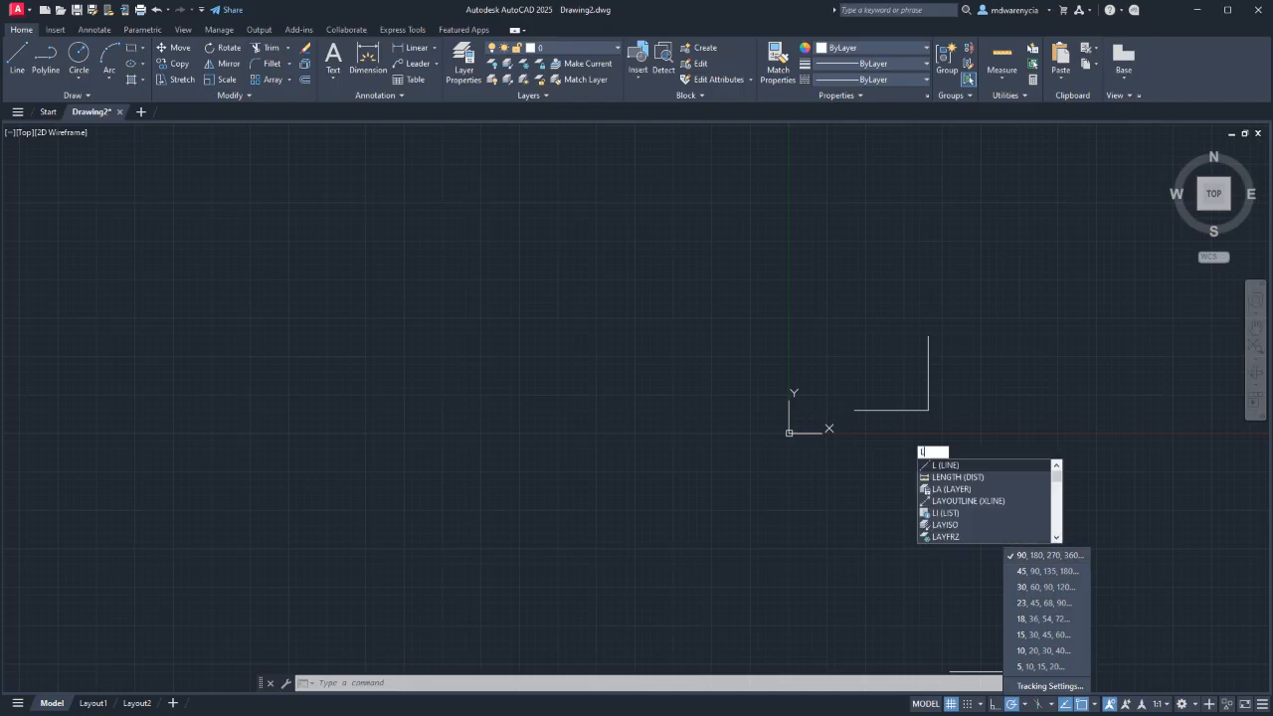
key("Return")
left_click(906, 486)
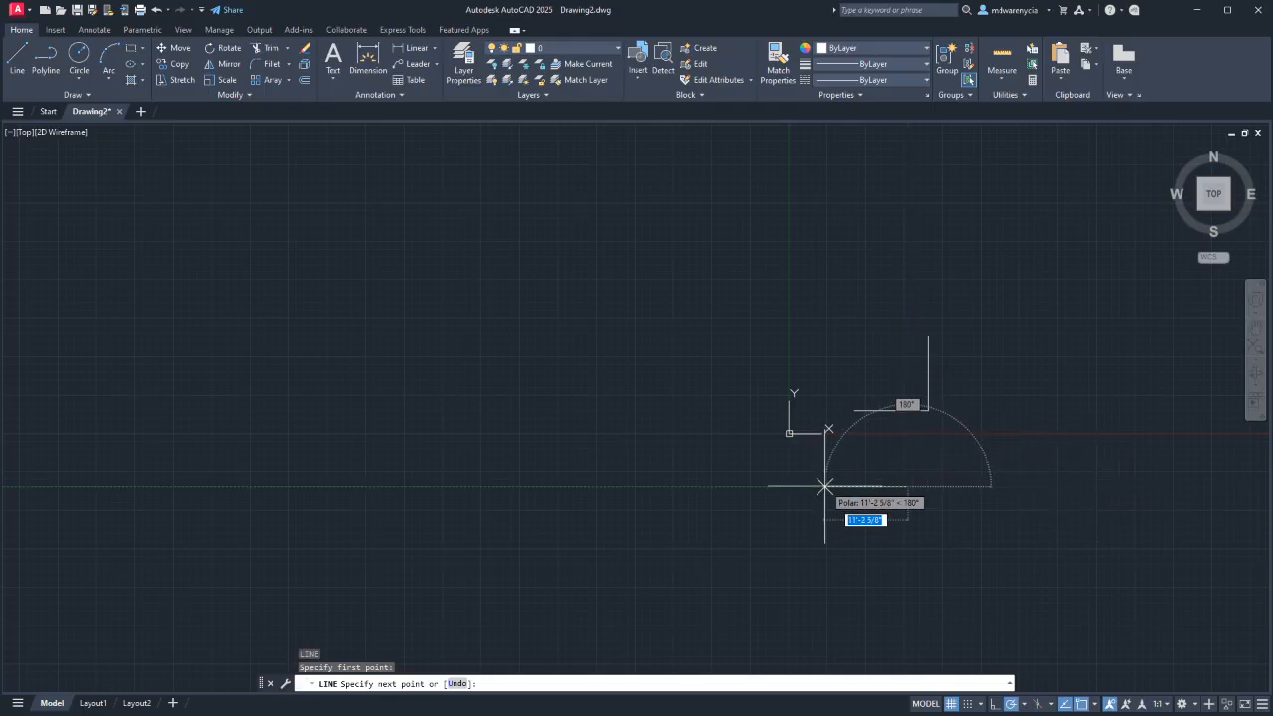
key("Escape")
Set polar tracking to 30° increments and preview a line with it in the empty area below the corner.
left_click(1024, 704)
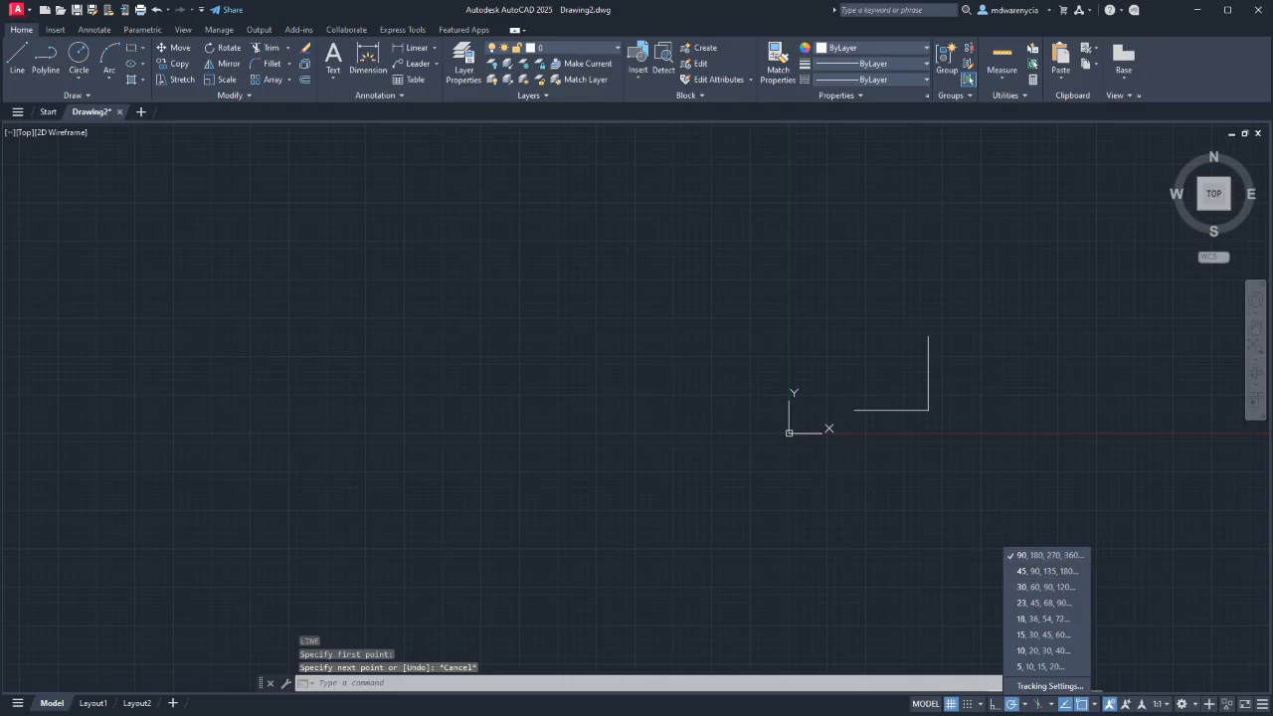
left_click(1044, 587)
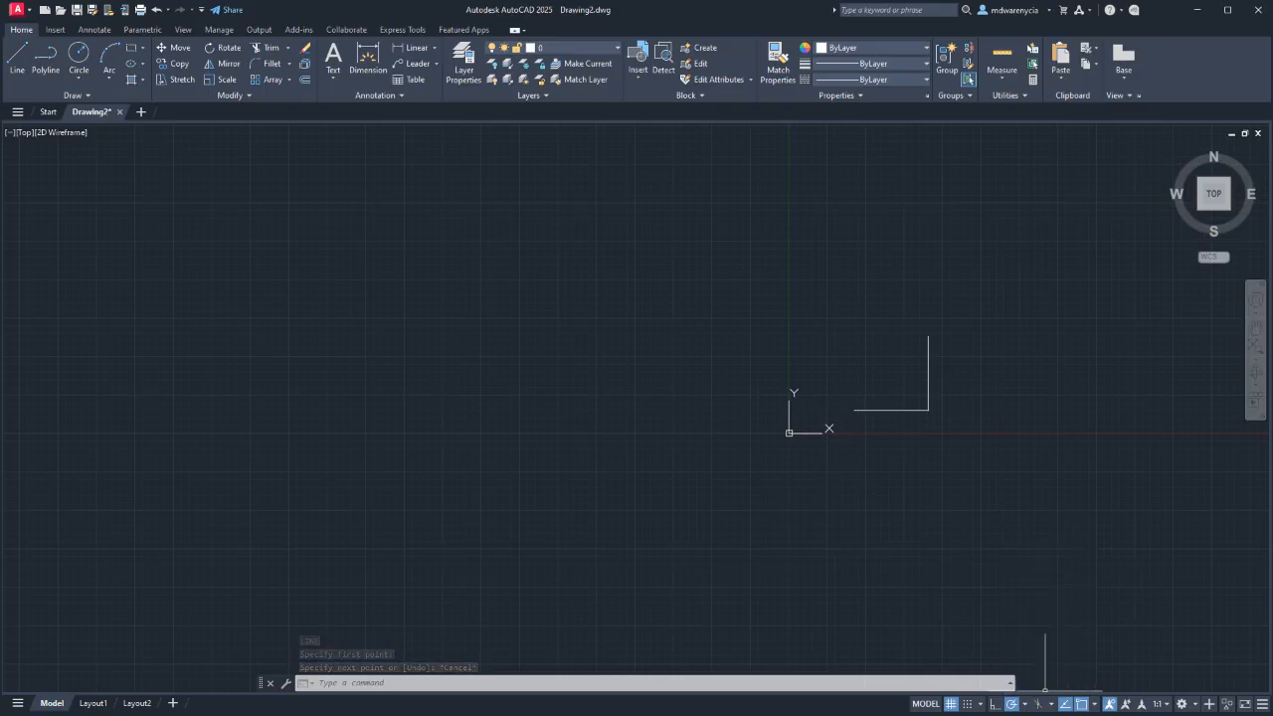
key("l")
key("Return")
left_click(867, 527)
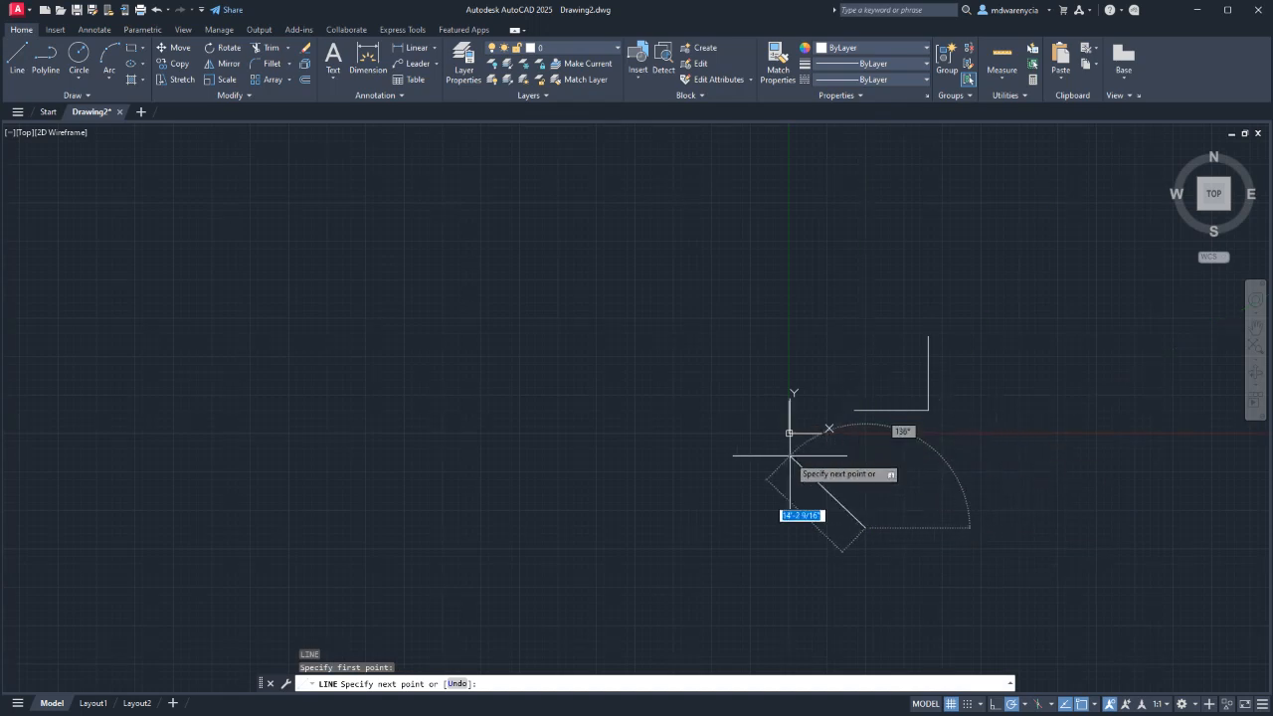
key("Escape")
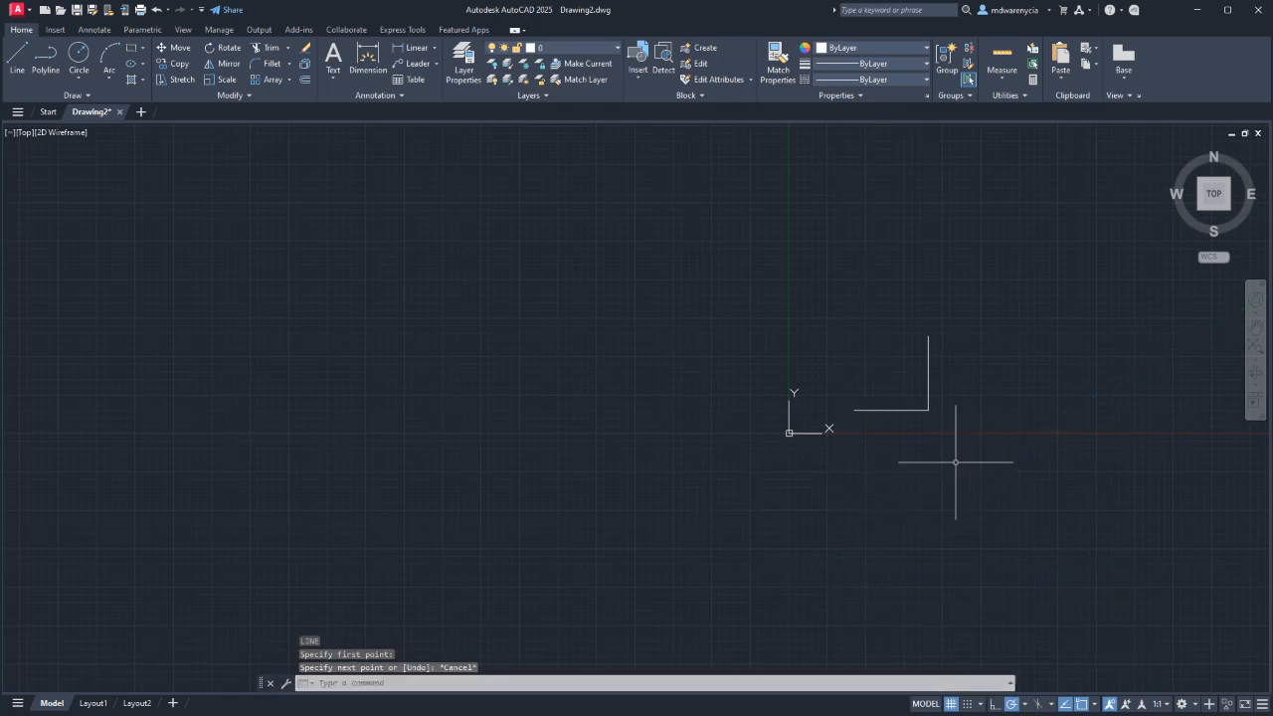
Reselect the 30° polar tracking increments and preview another line below the corner.
left_click(1024, 704)
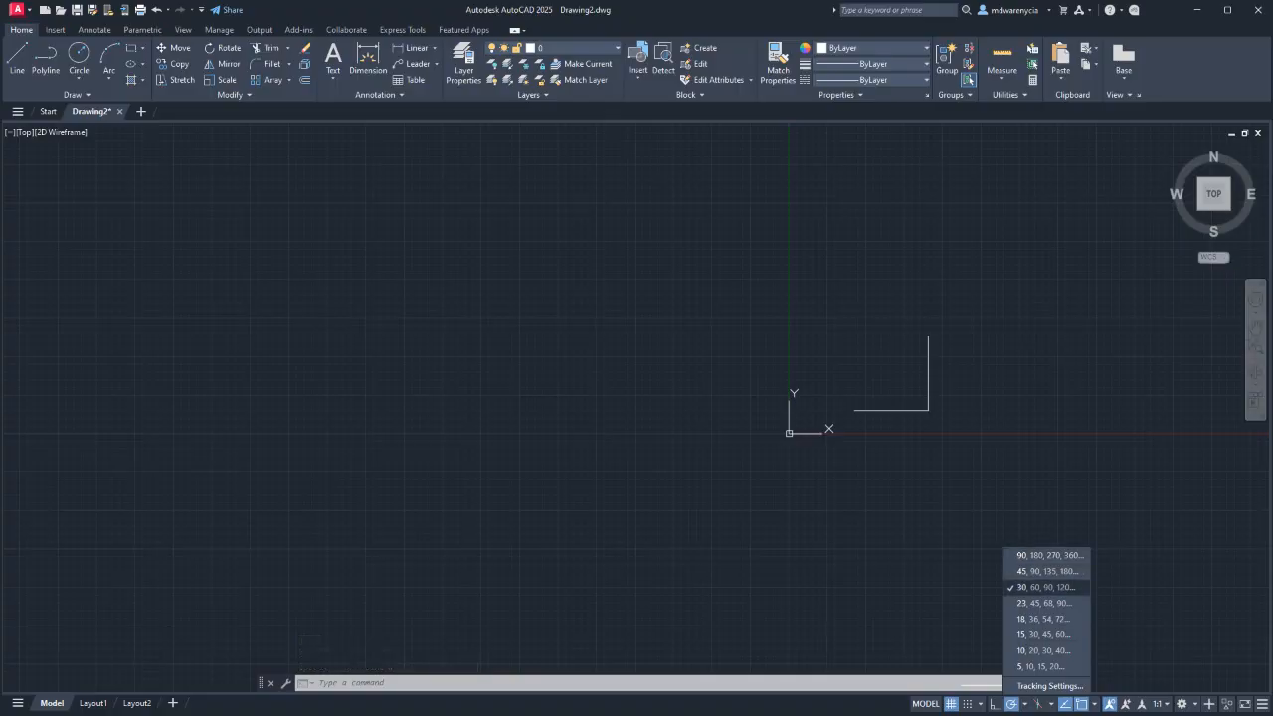
left_click(1019, 585)
type("l")
key("Return")
left_click(951, 543)
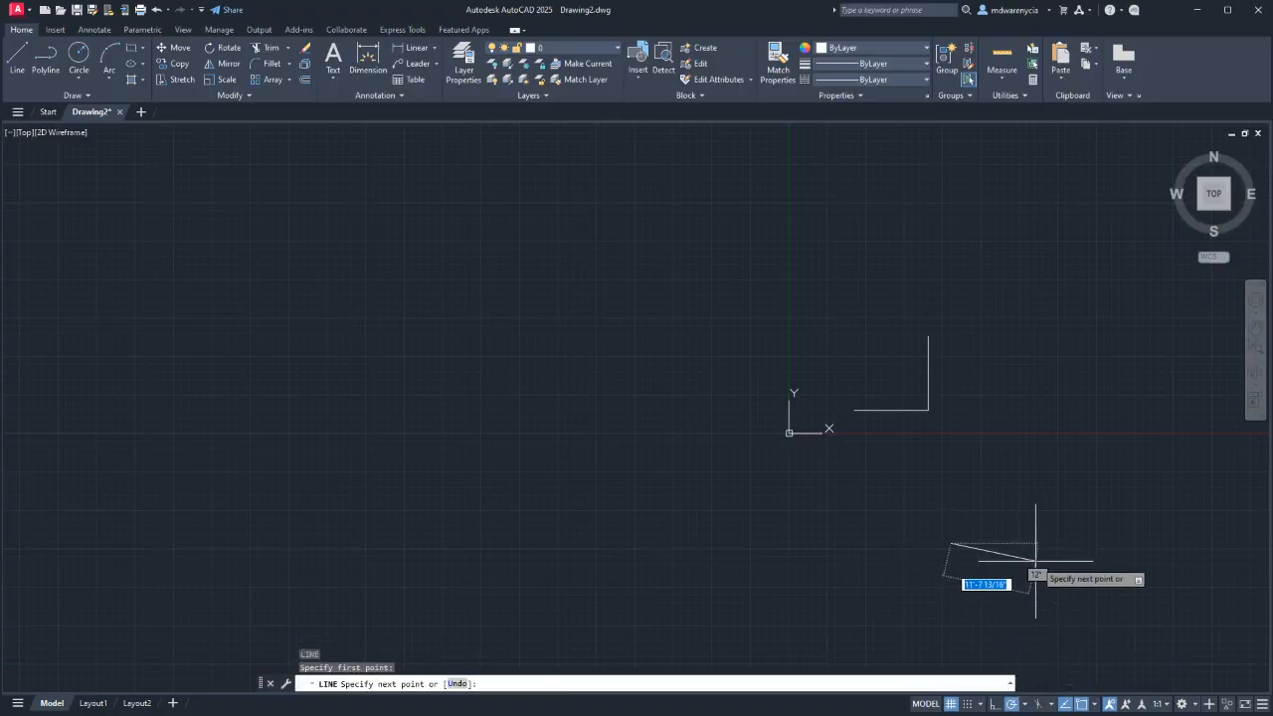
key("Escape")
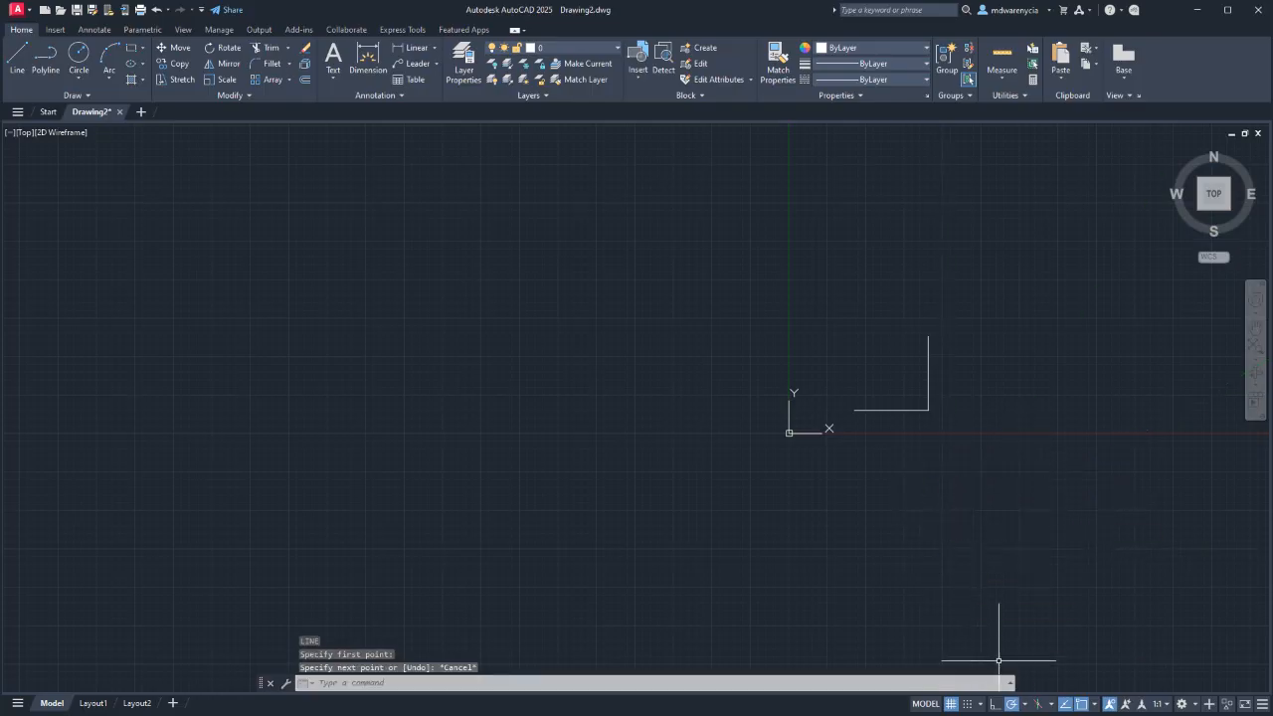
Set polar tracking to 15° increments and preview how a line snaps to those angles.
left_click(1024, 703)
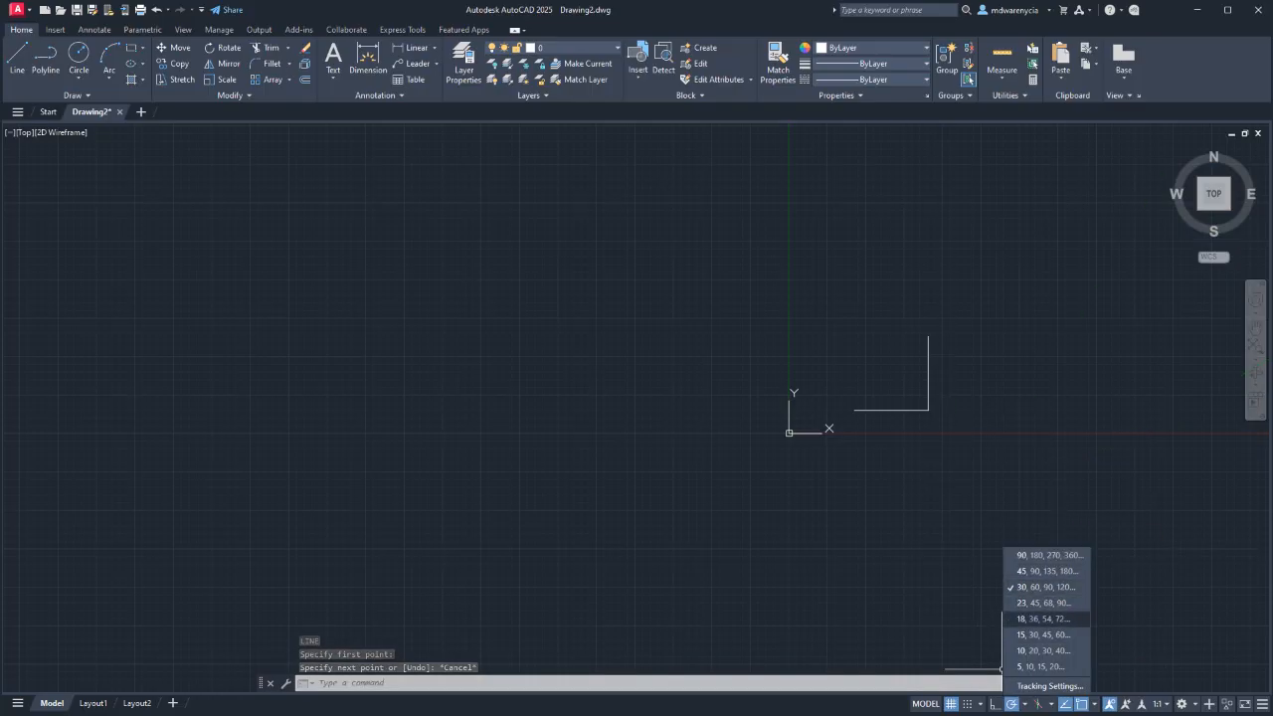
left_click(1042, 634)
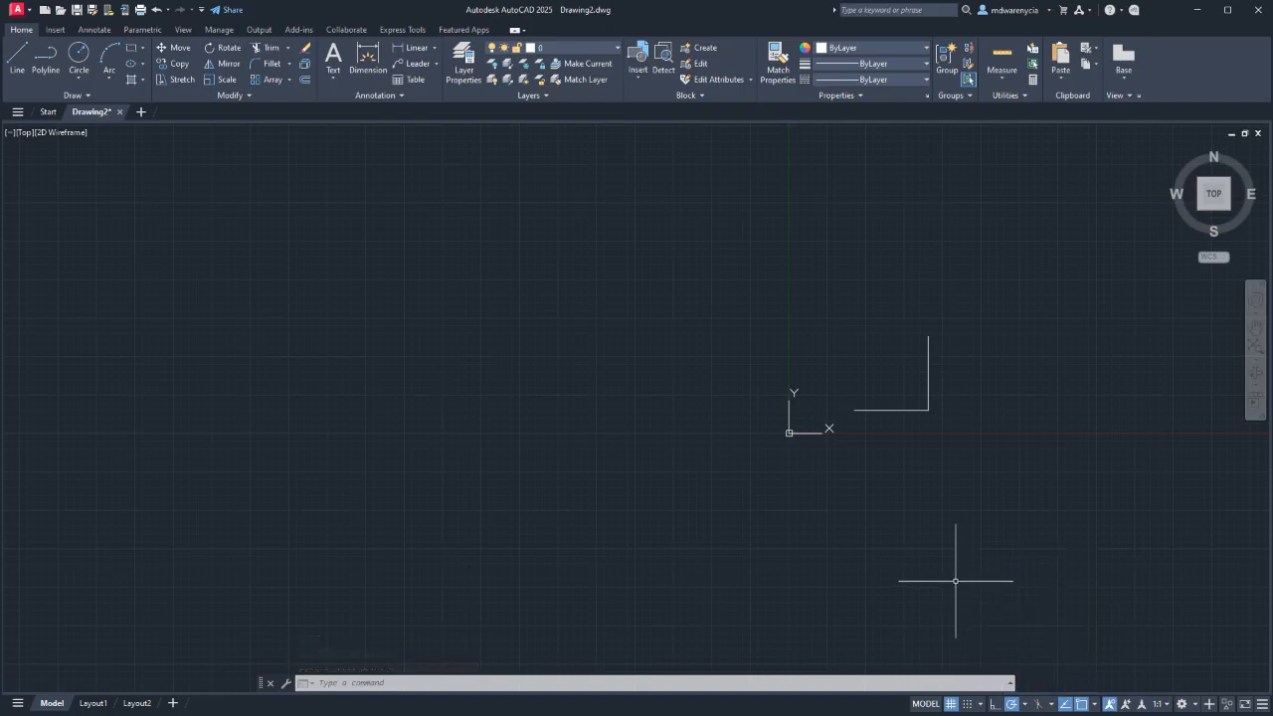
type("l")
key("Return")
left_click(888, 513)
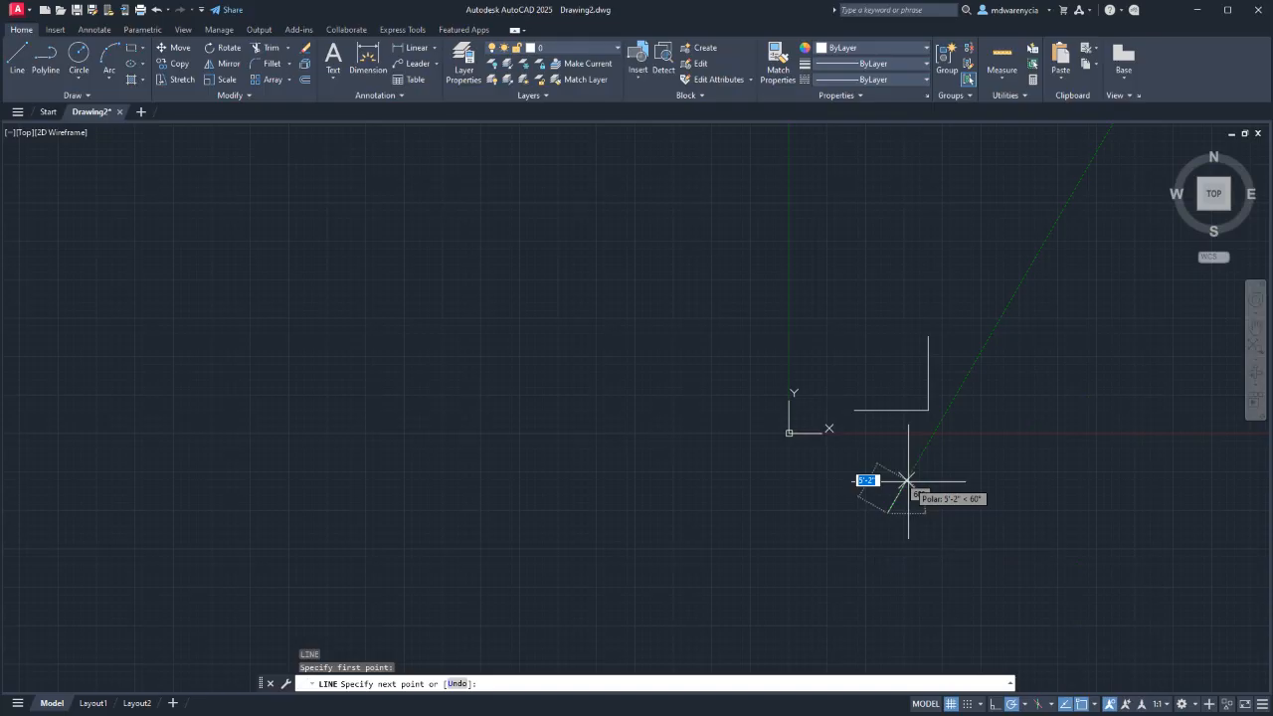
key("Escape")
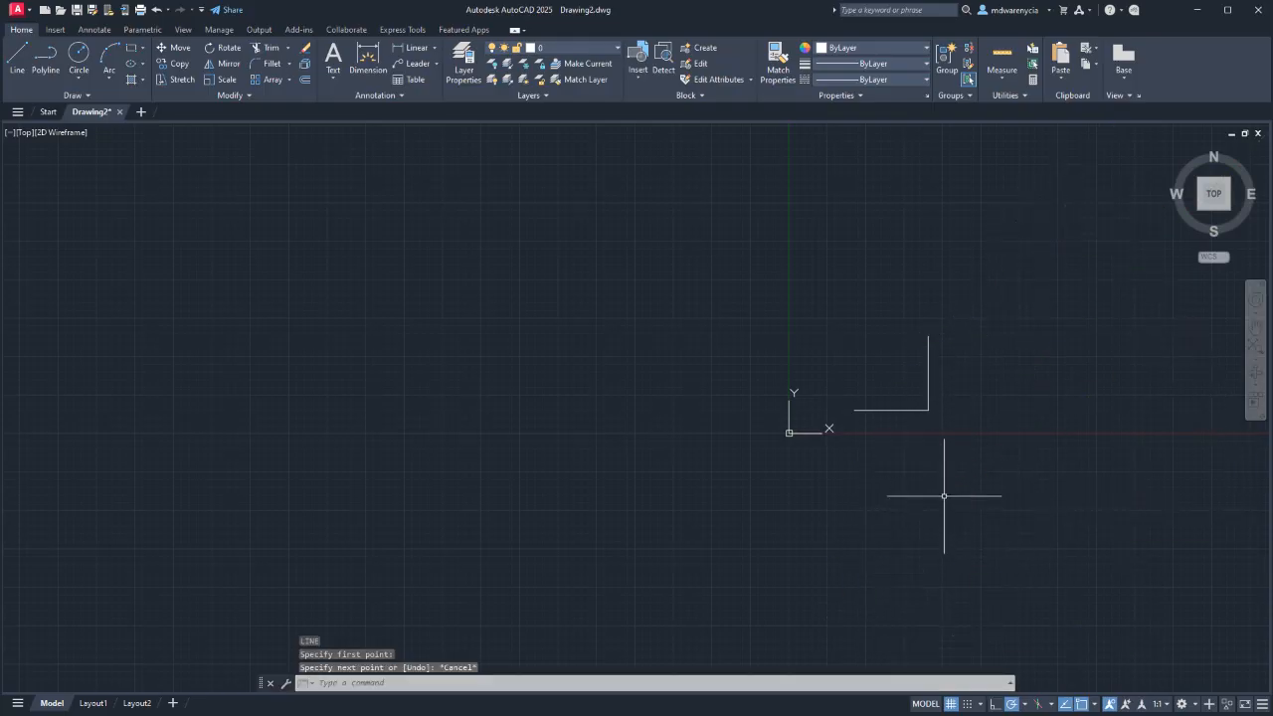
Set polar tracking back to 90° increments and preview a long, nearly horizontal line with it.
left_click(1024, 704)
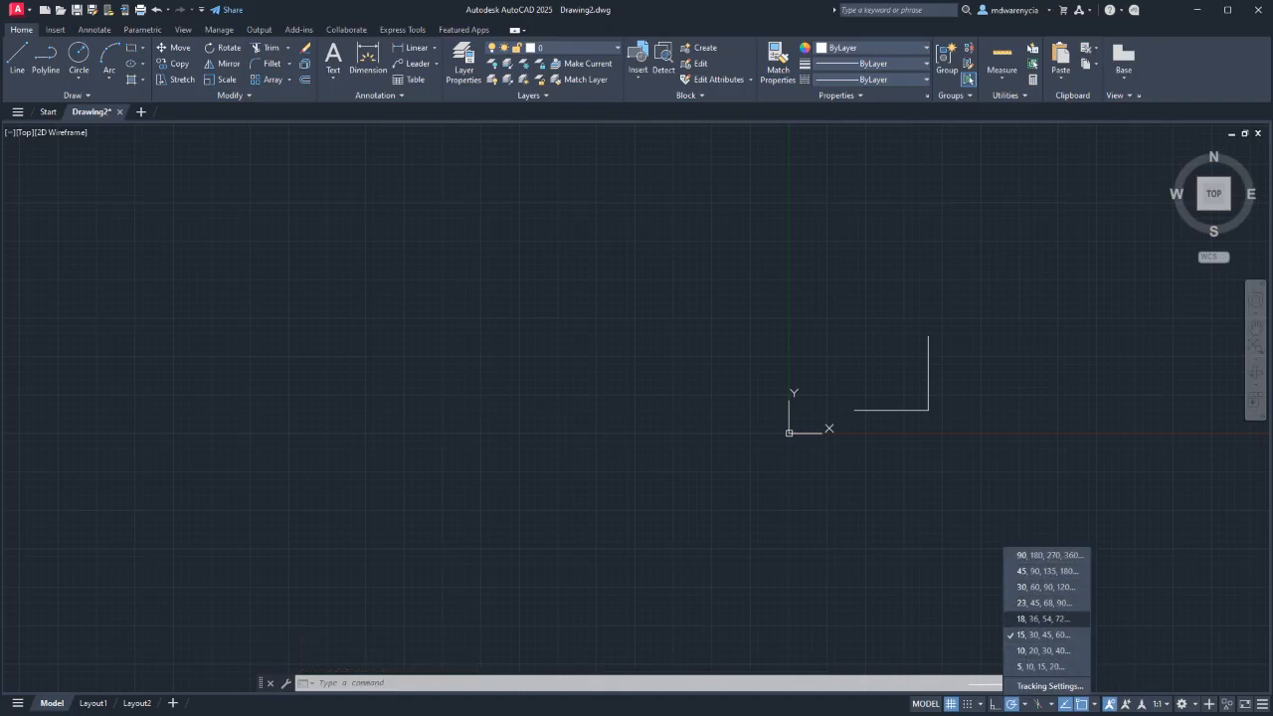
left_click(1044, 555)
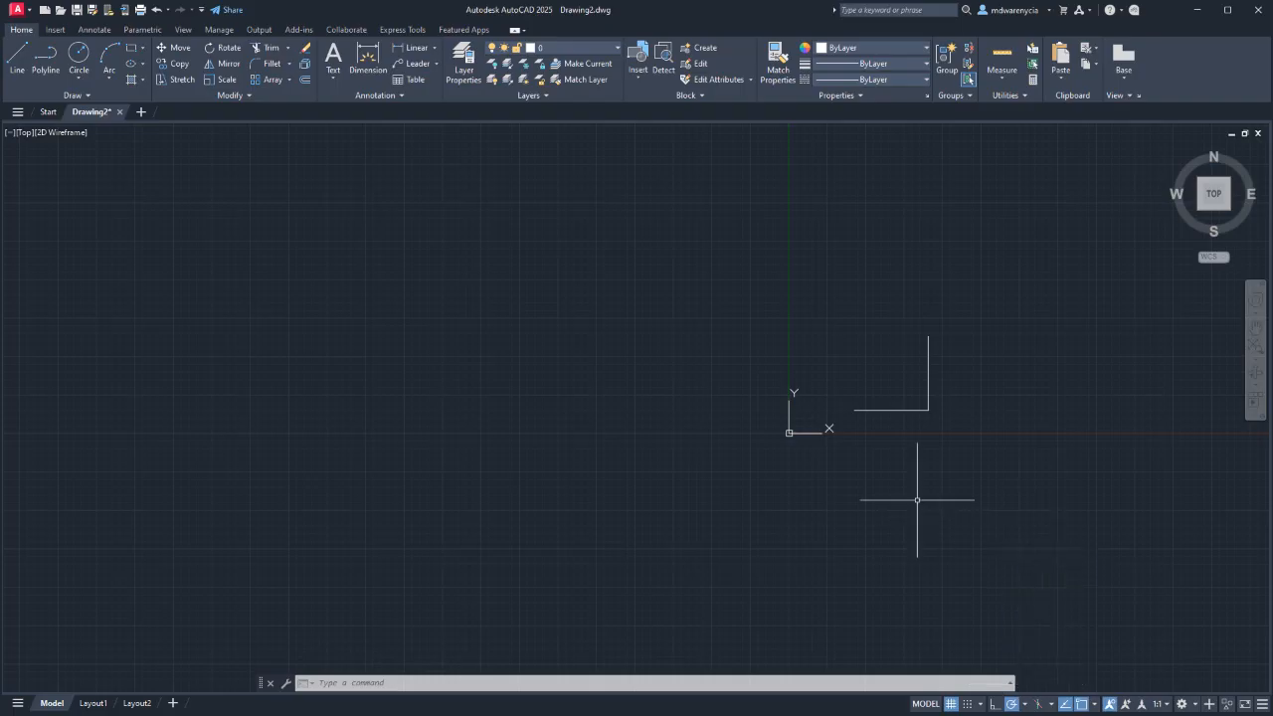
type("l")
key("Return")
left_click(834, 485)
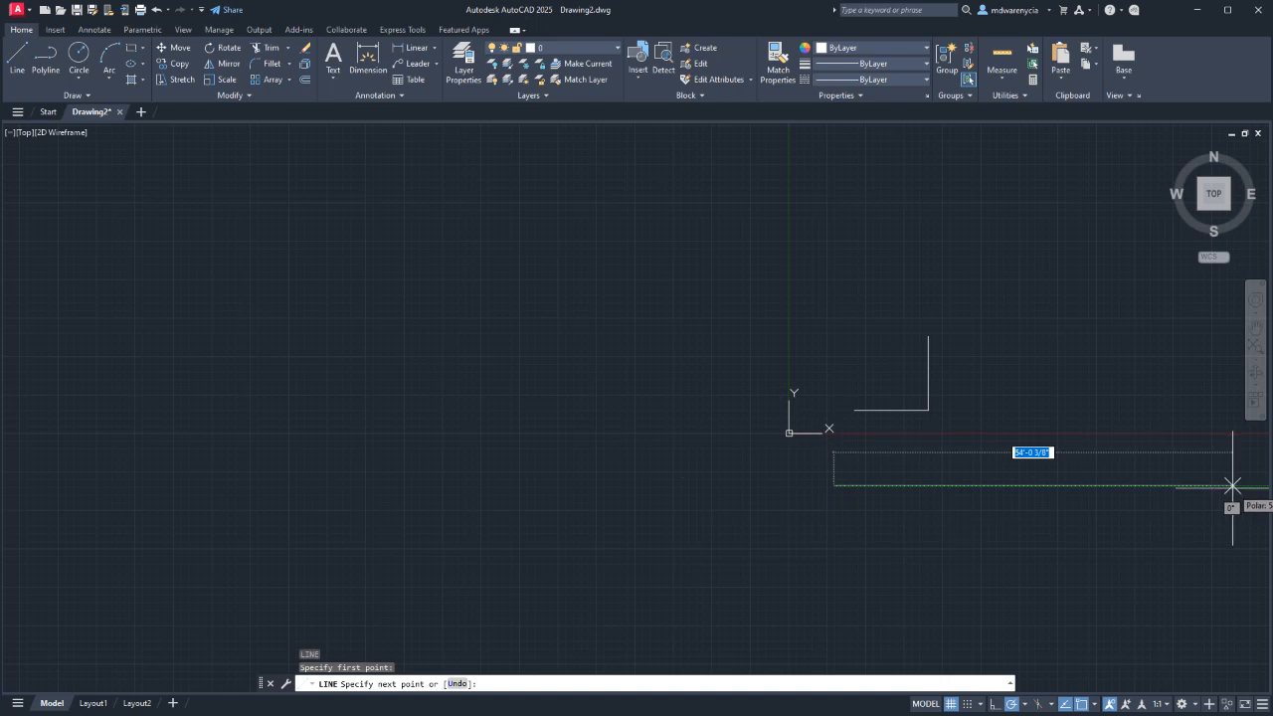
middle_click_drag(1232, 487, 839, 472)
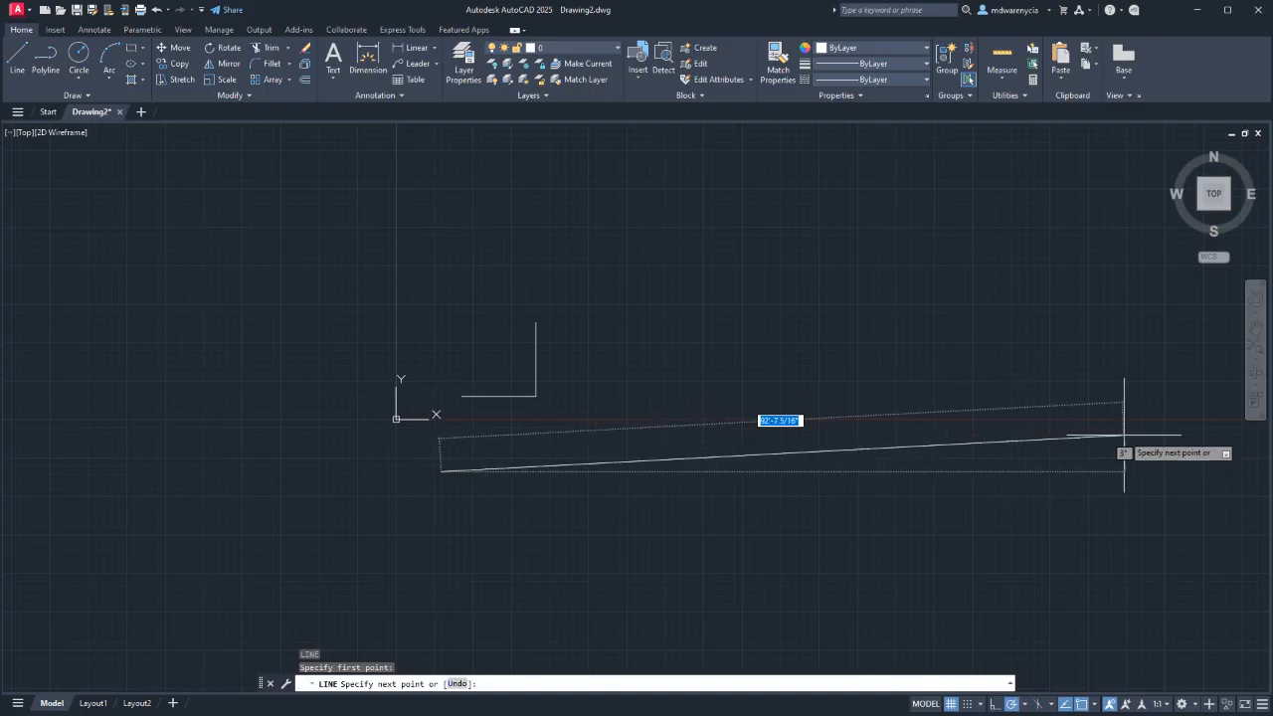
key("Escape")
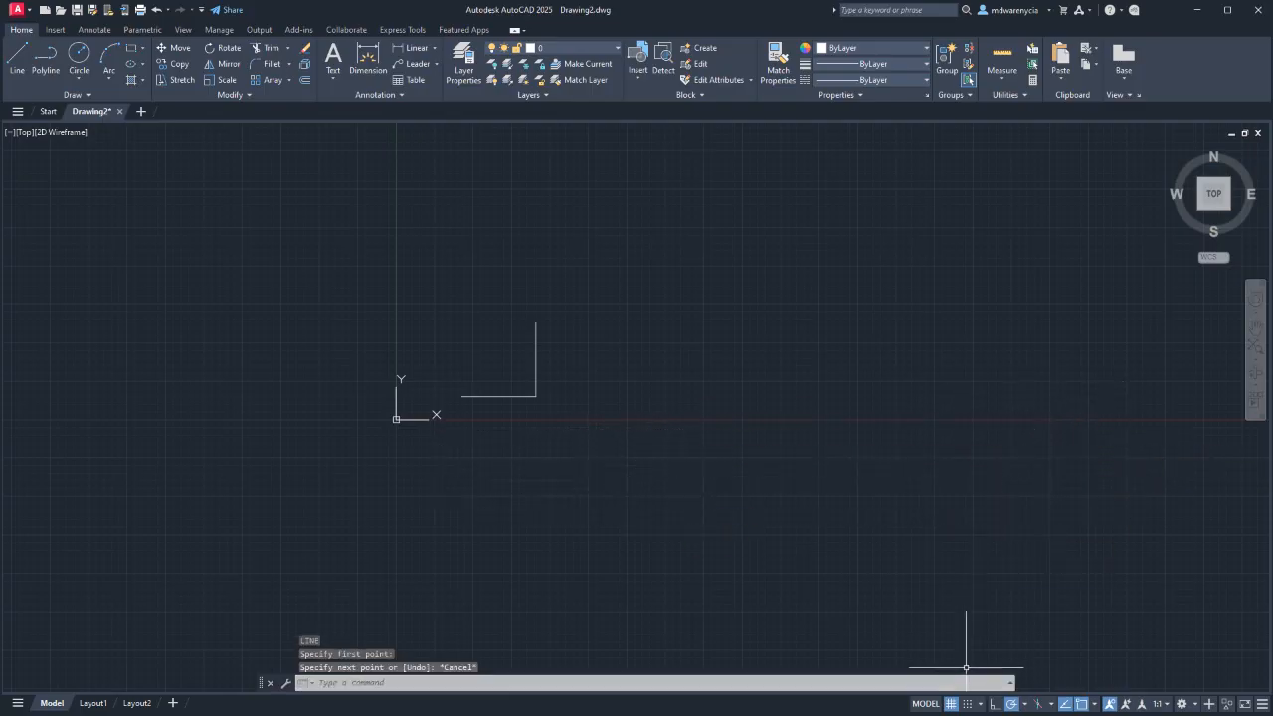
left_click(1024, 704)
left_click(1050, 685)
key("Return")
left_click(445, 446)
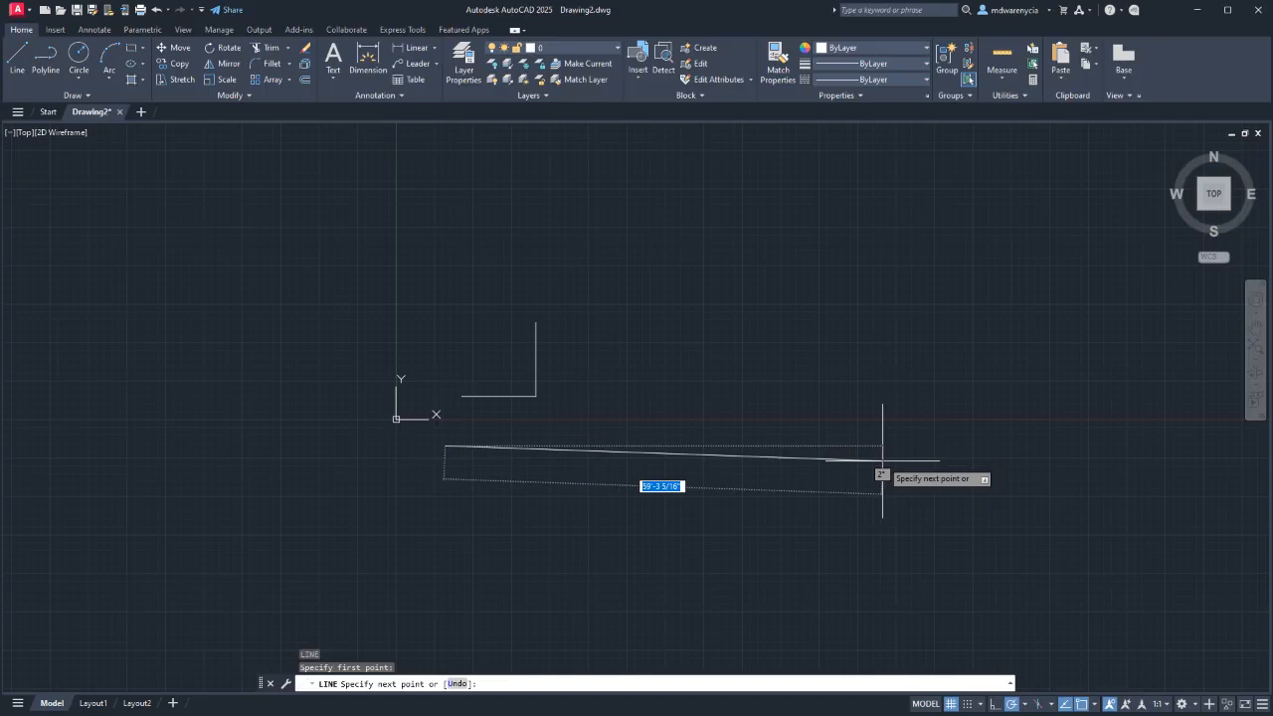
key("Escape")
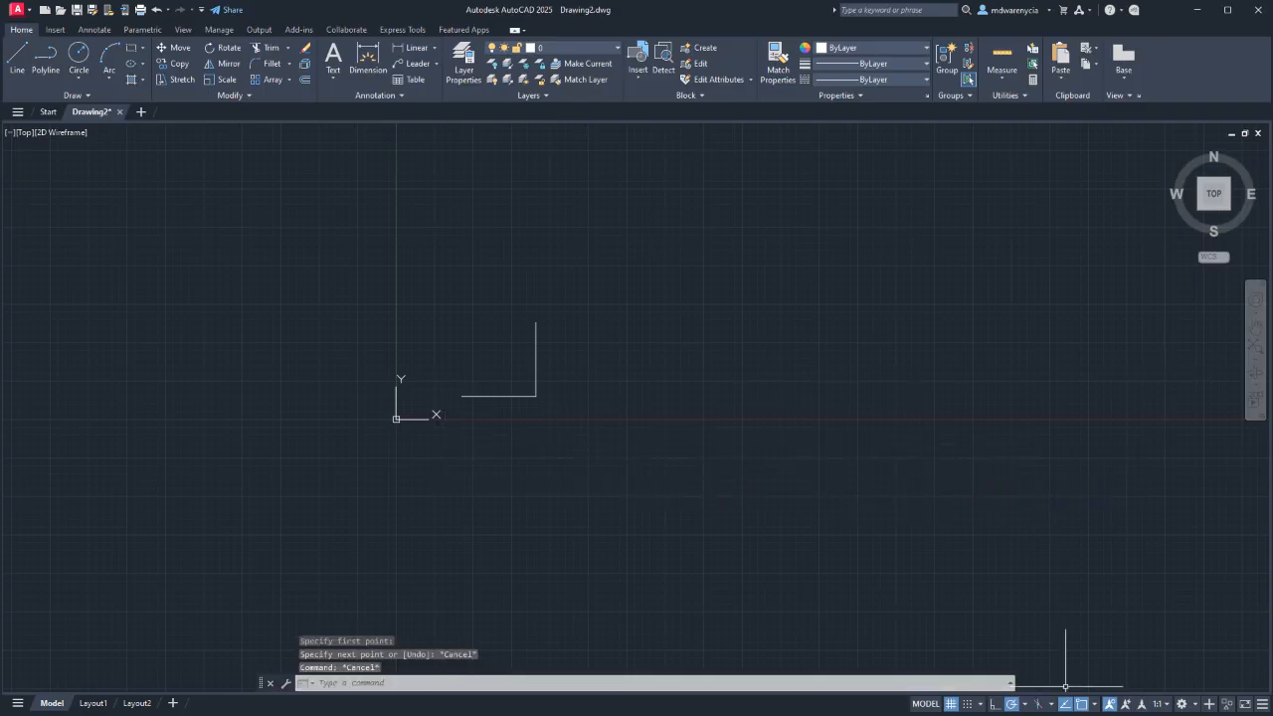
Turn polar tracking off and preview a line at a free angle.
left_click(1011, 703)
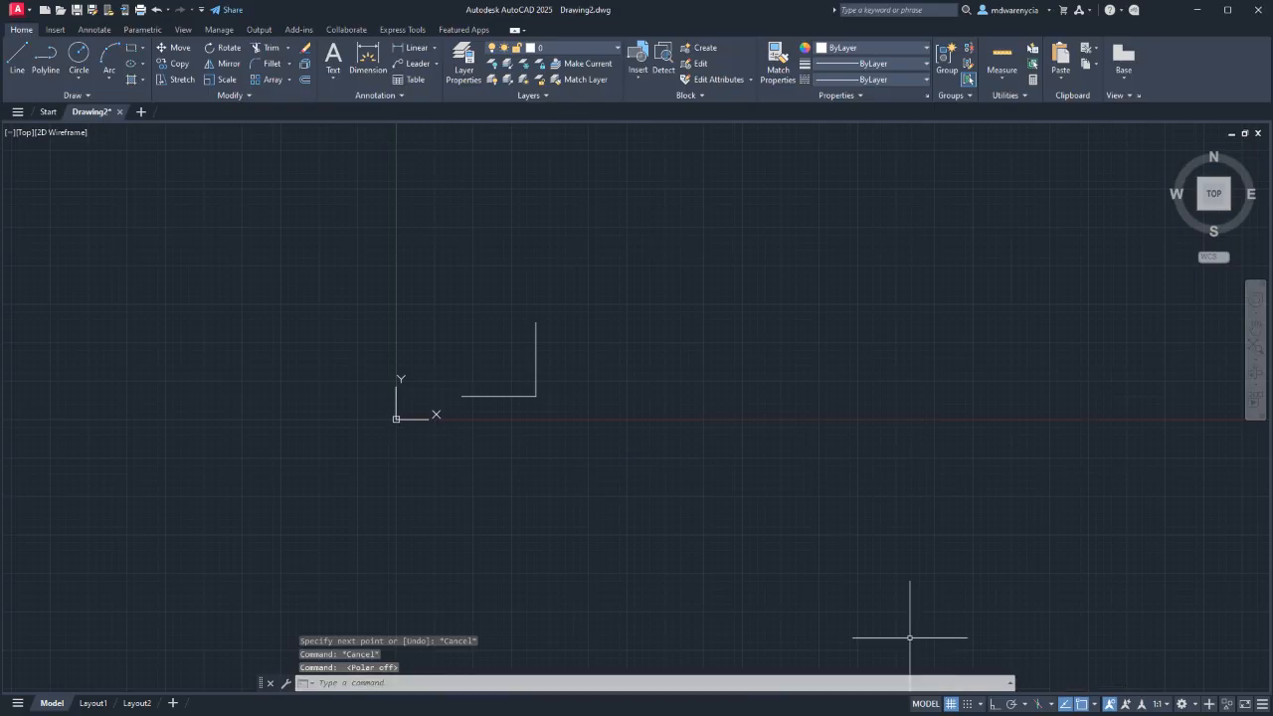
type("l")
key("Return")
left_click(651, 479)
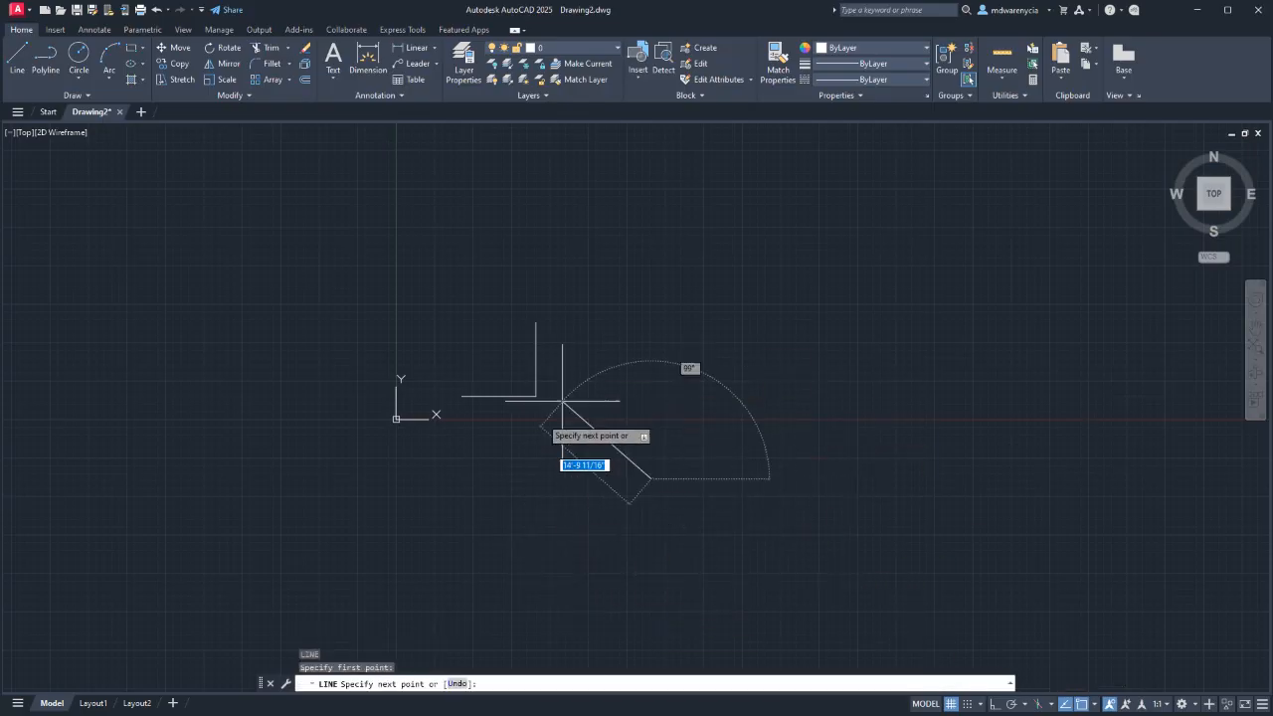
key("Escape")
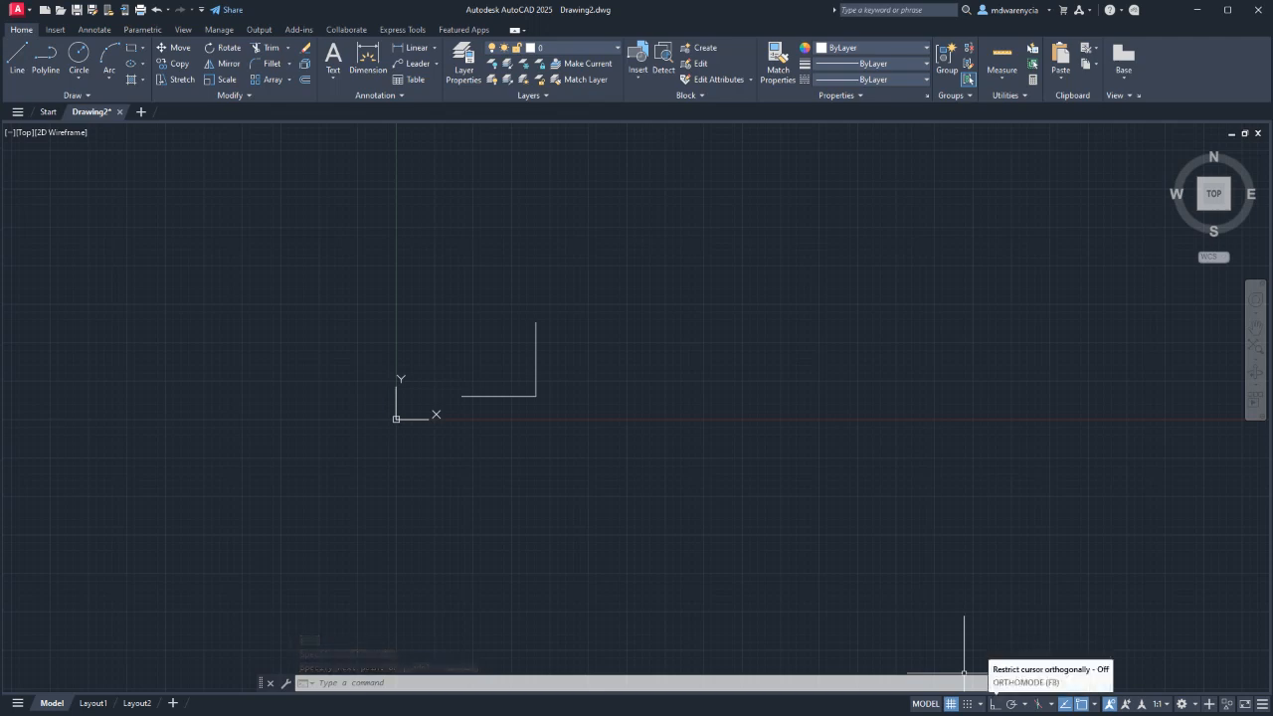
Preview a horizontal line with Ortho mode on, starting to the right of the existing lines.
type("line")
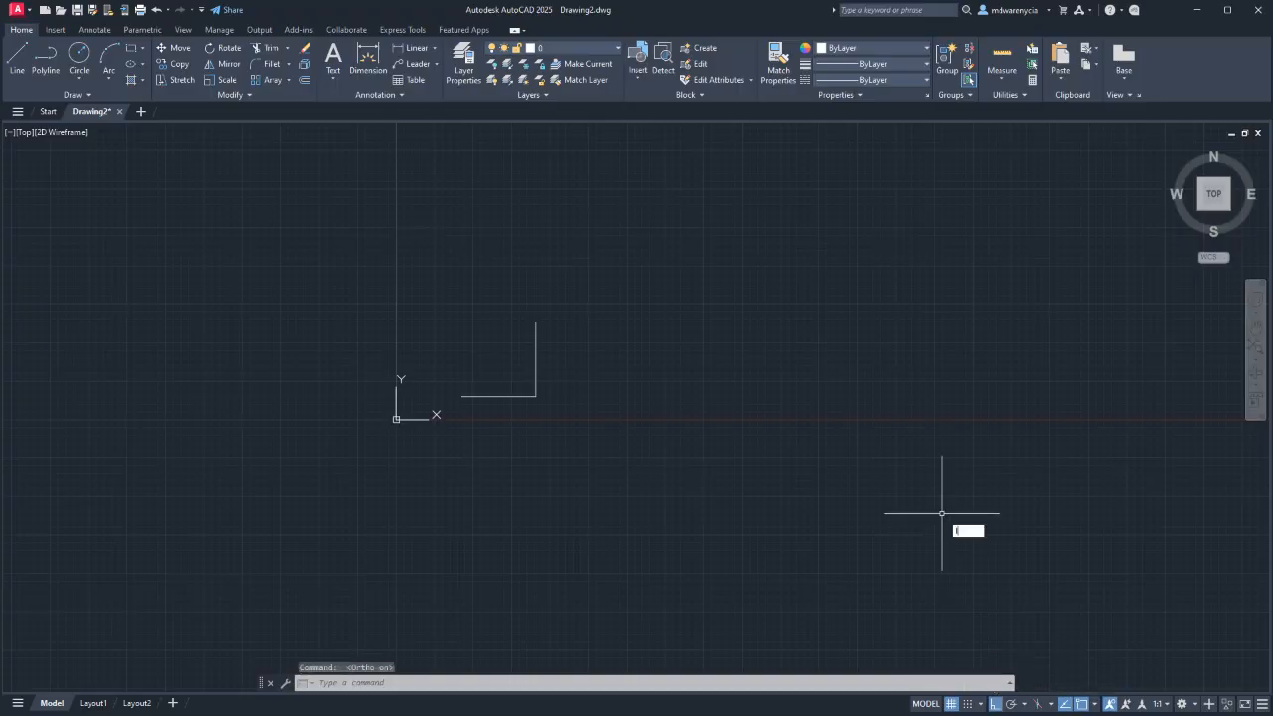
key("Return")
left_click(659, 449)
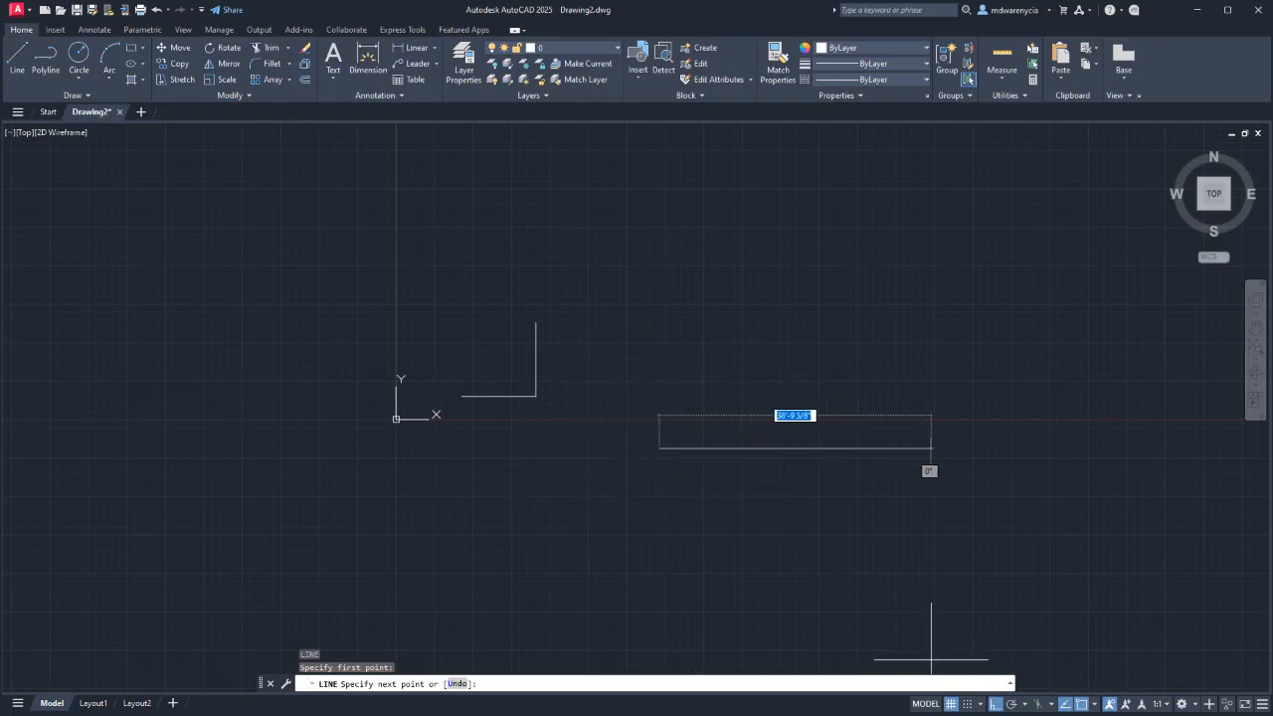
key("Escape")
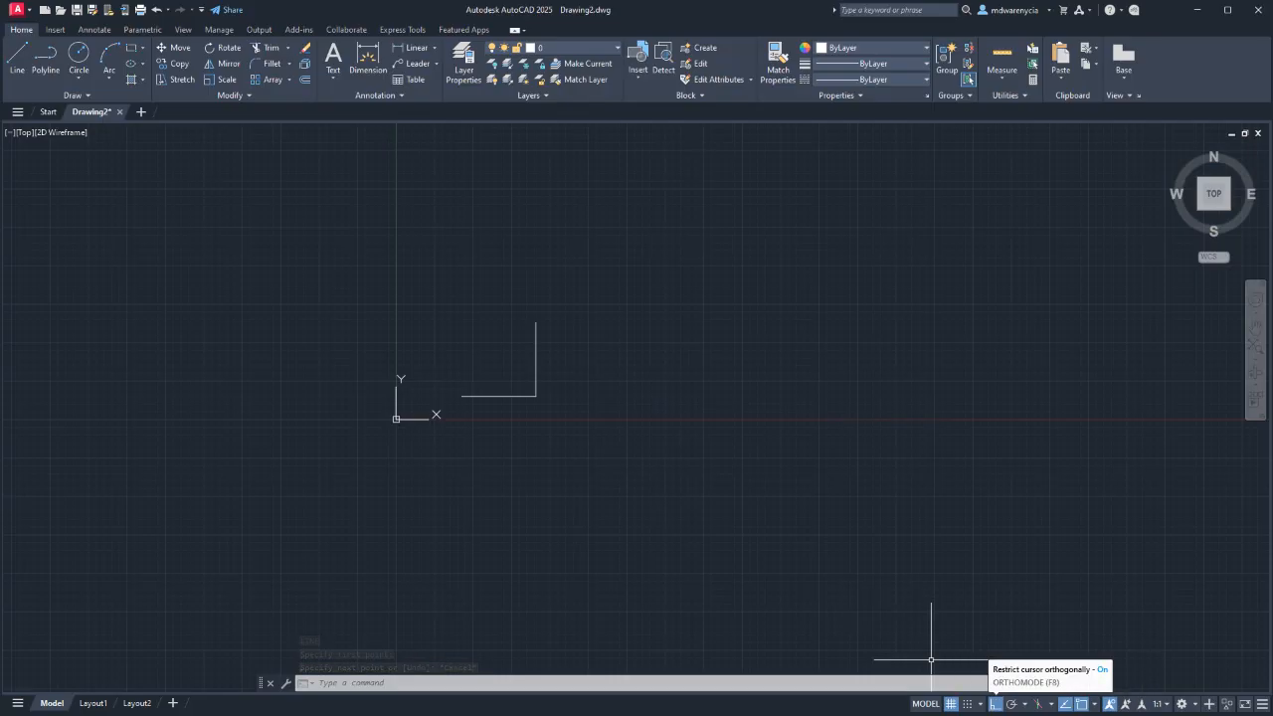
Switch from Ortho mode back to polar tracking, and toggle the grid display off and on again.
left_click(996, 703)
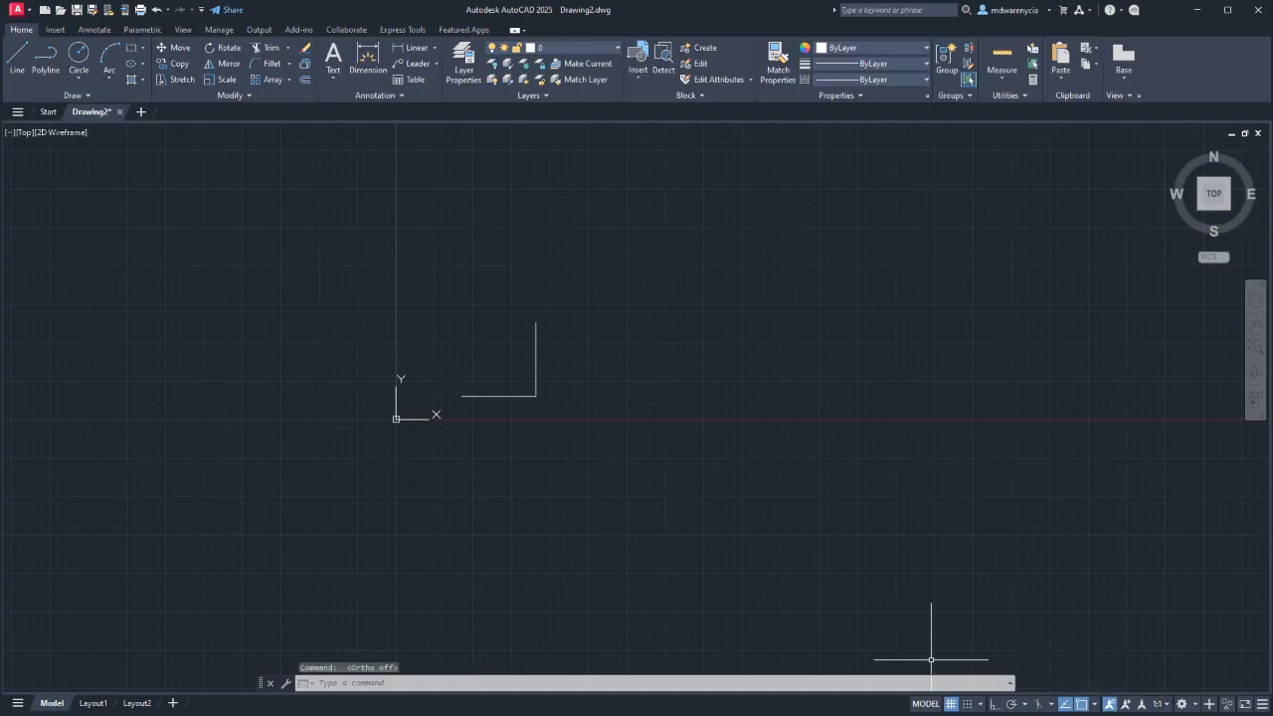
key("F10")
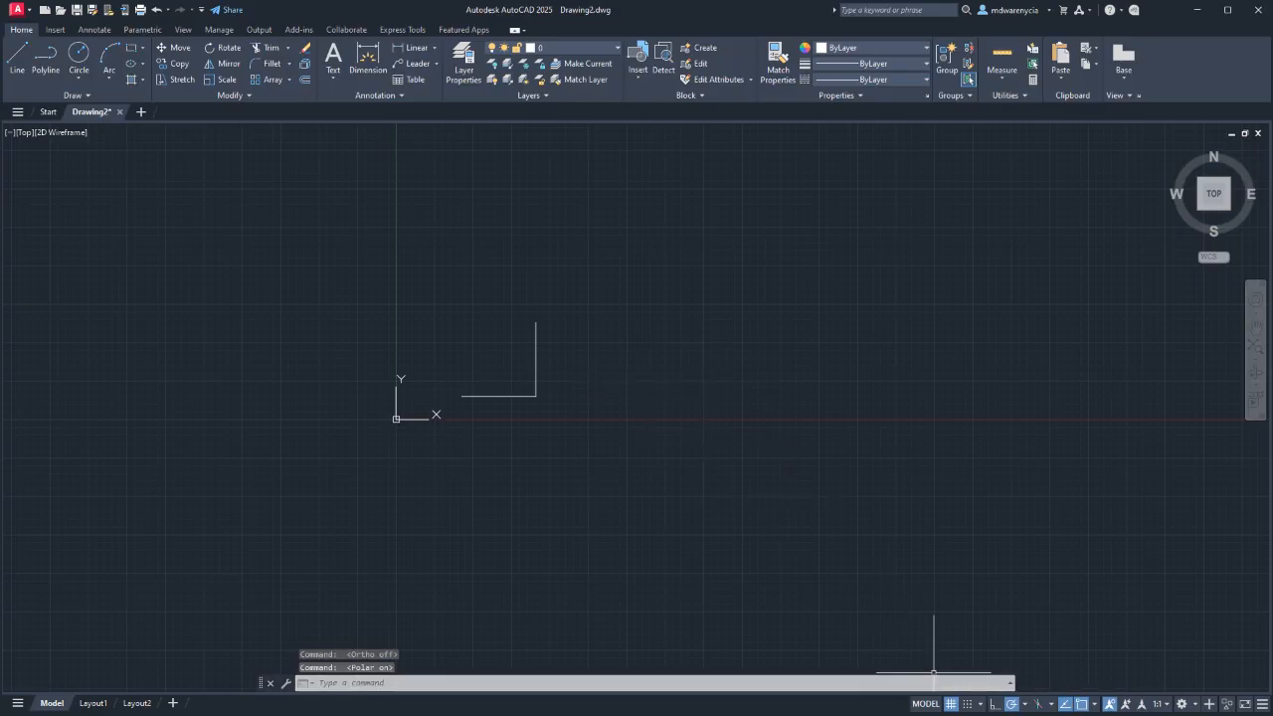
left_click(950, 703)
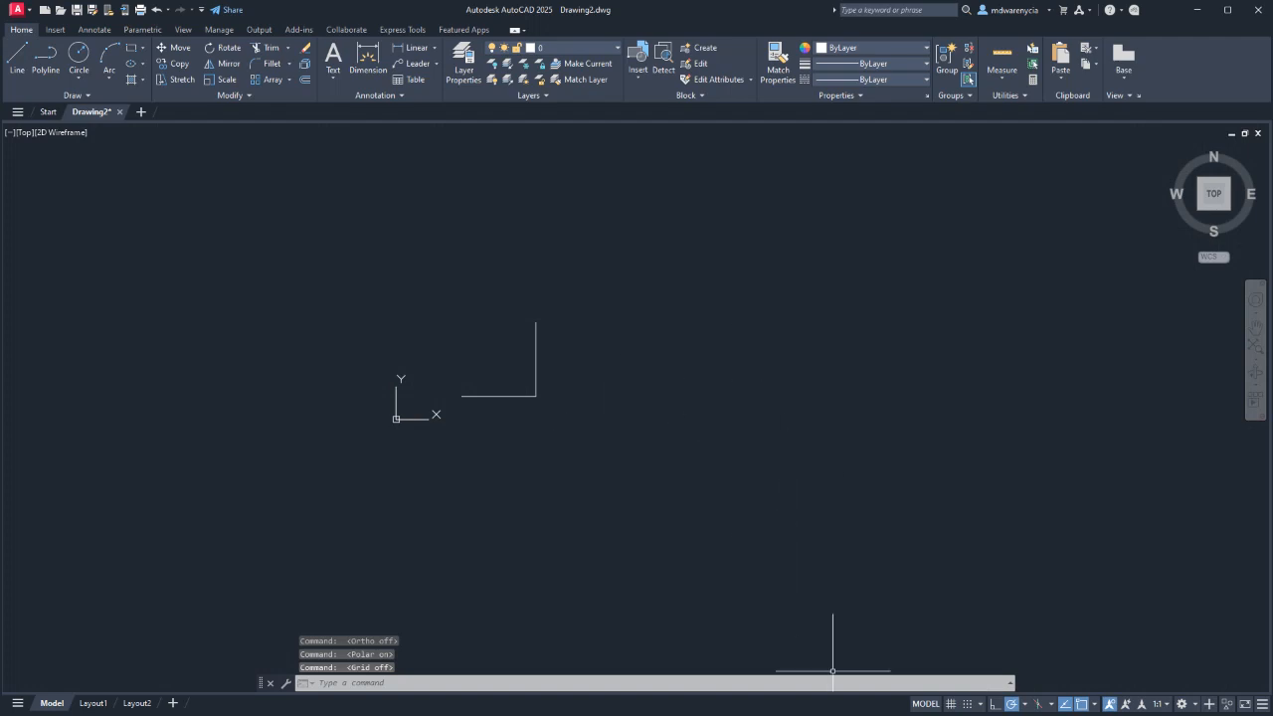
left_click(951, 703)
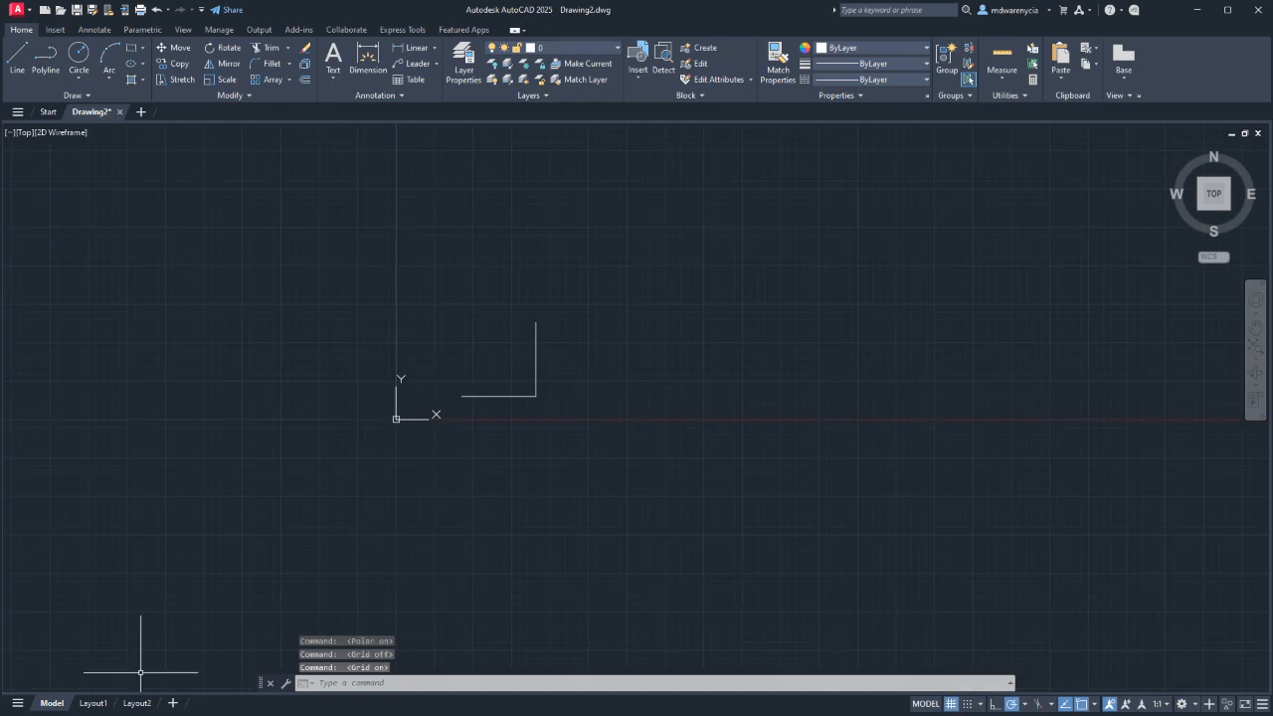
Turn off the grid inside the Layout1 viewport and return to paper space.
left_click(93, 703)
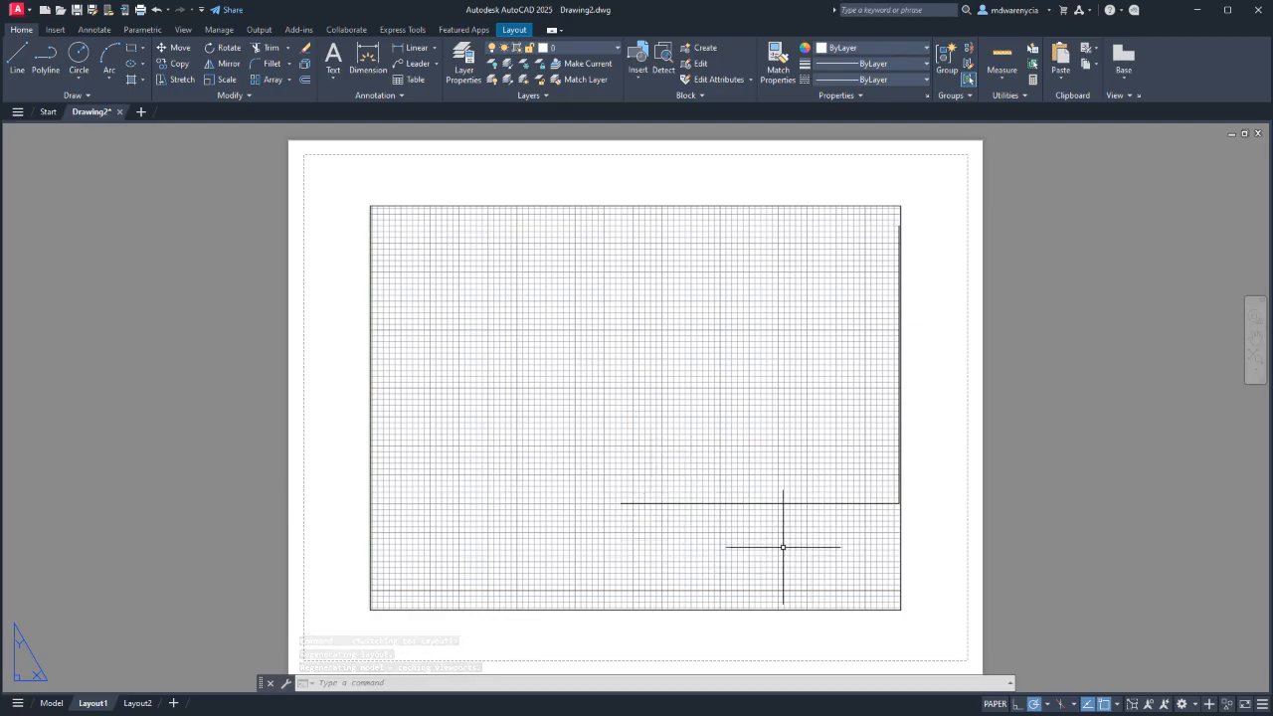
double_click(551, 463)
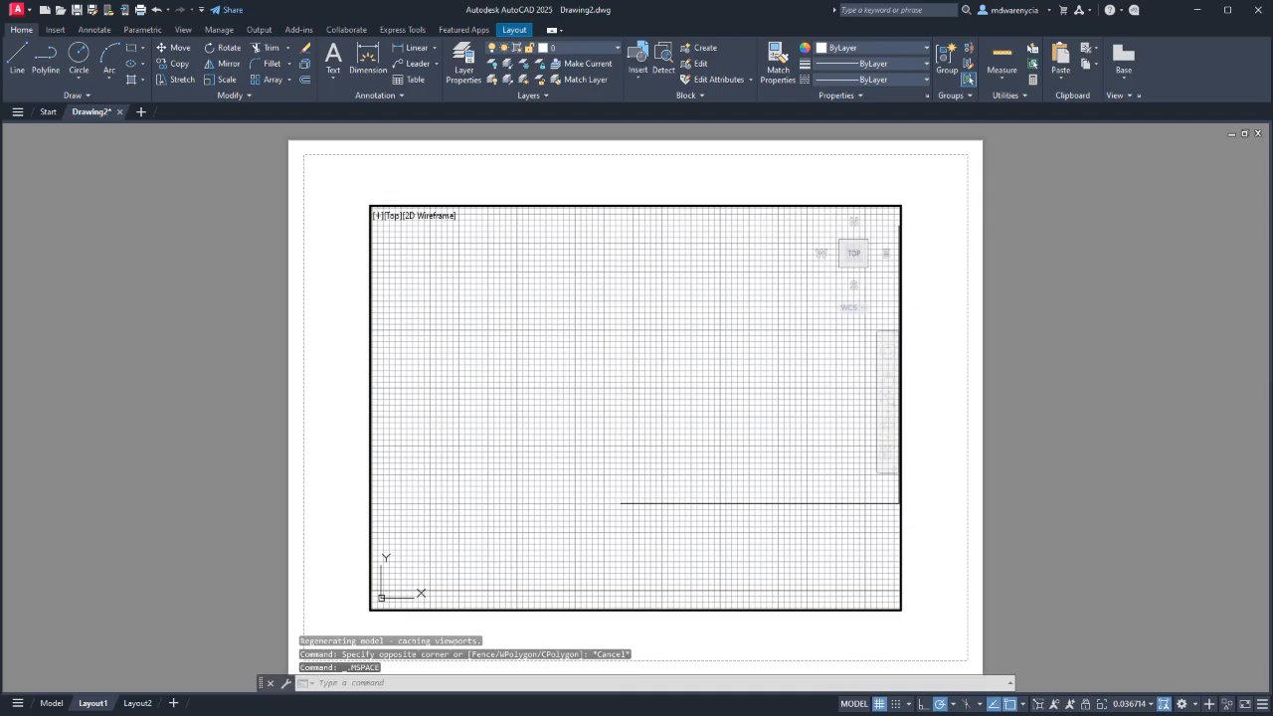
key("F7")
double_click(895, 618)
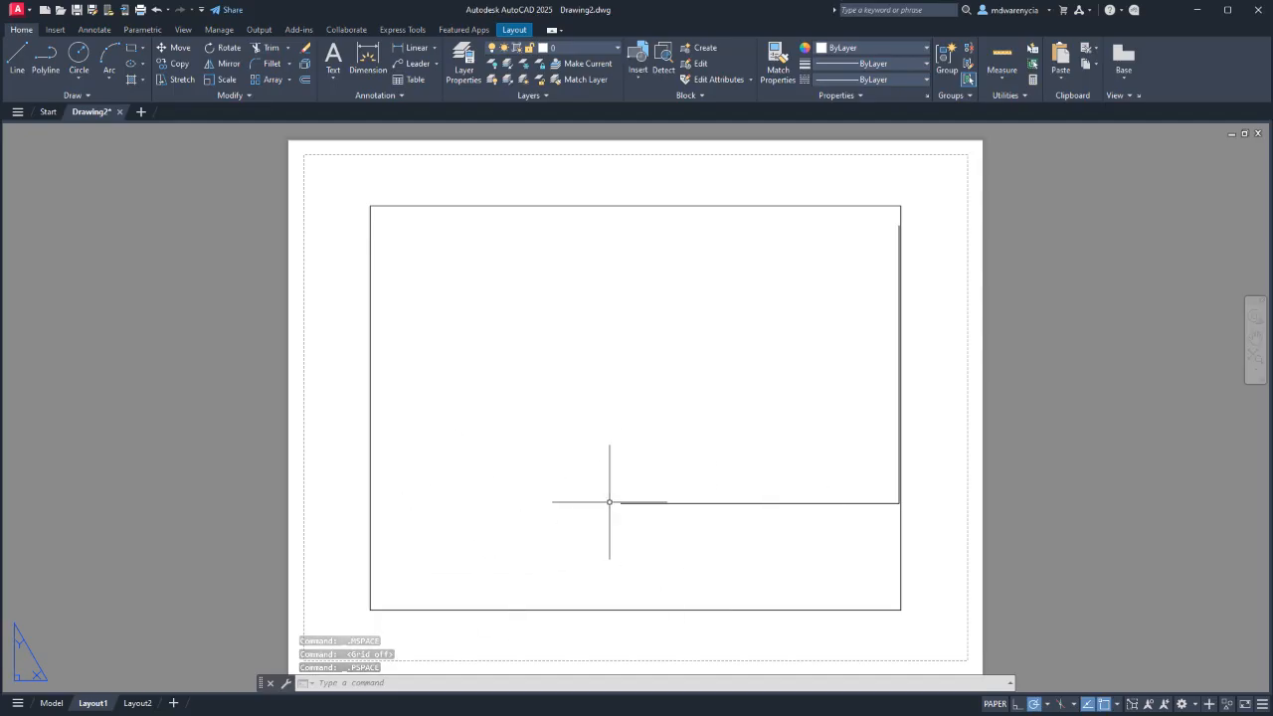
mouse_move(51, 703)
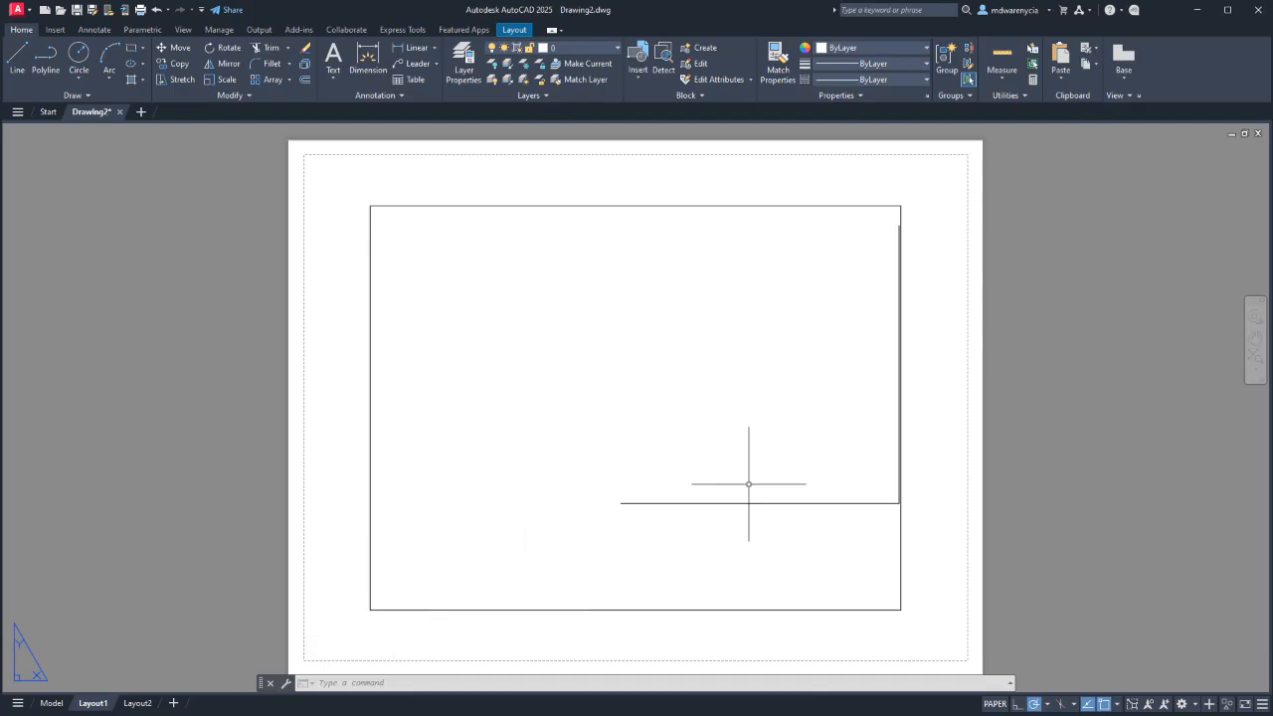
left_click(357, 486)
scroll(625, 453, "down", 2)
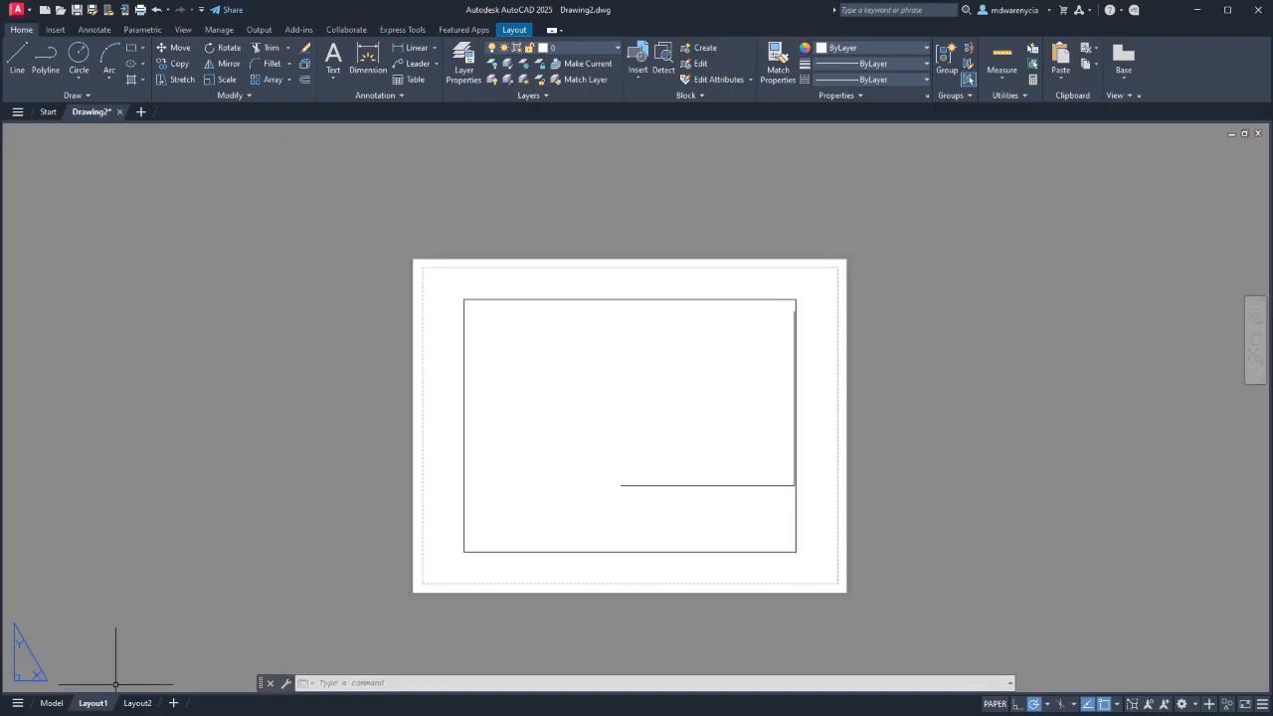
Compare model space with Layout1, and pan the viewport's contents so both lines sit well inside its frame.
left_click(51, 703)
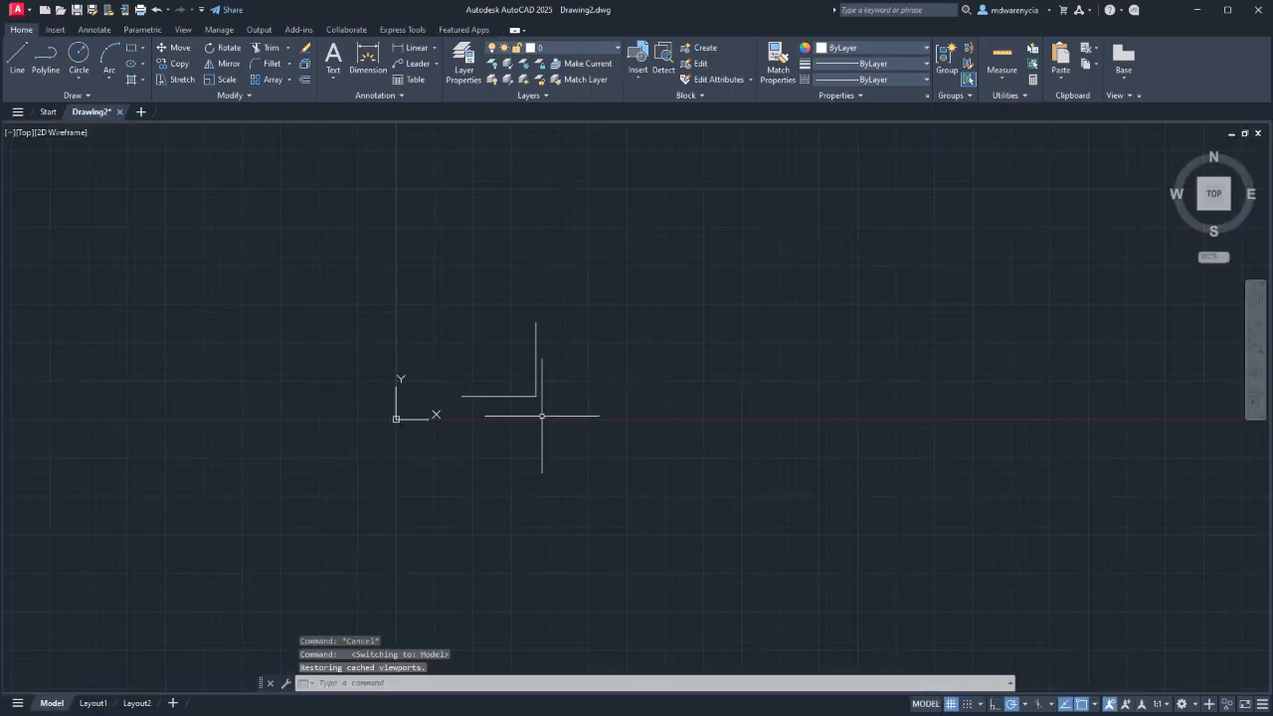
left_click(93, 703)
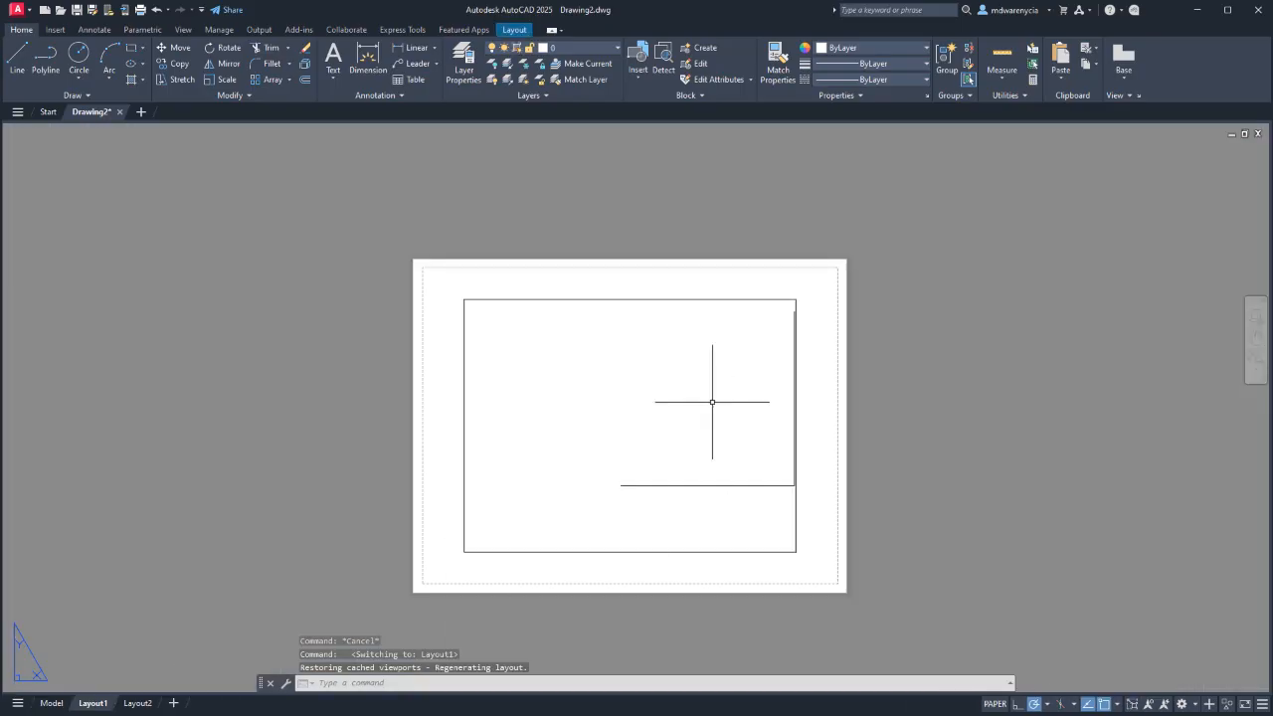
double_click(652, 485)
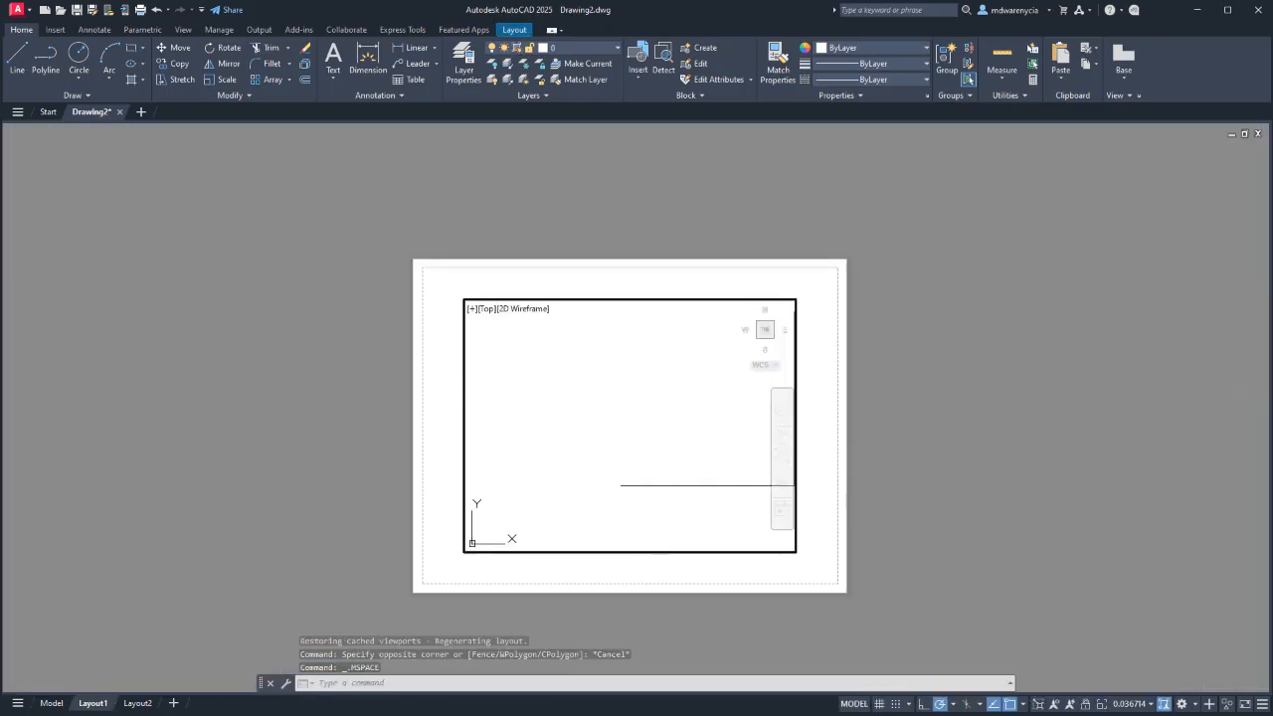
mouse_move(646, 480)
middle_mouse_down()
mouse_move(562, 464)
mouse_move(624, 426)
mouse_move(642, 460)
middle_mouse_up()
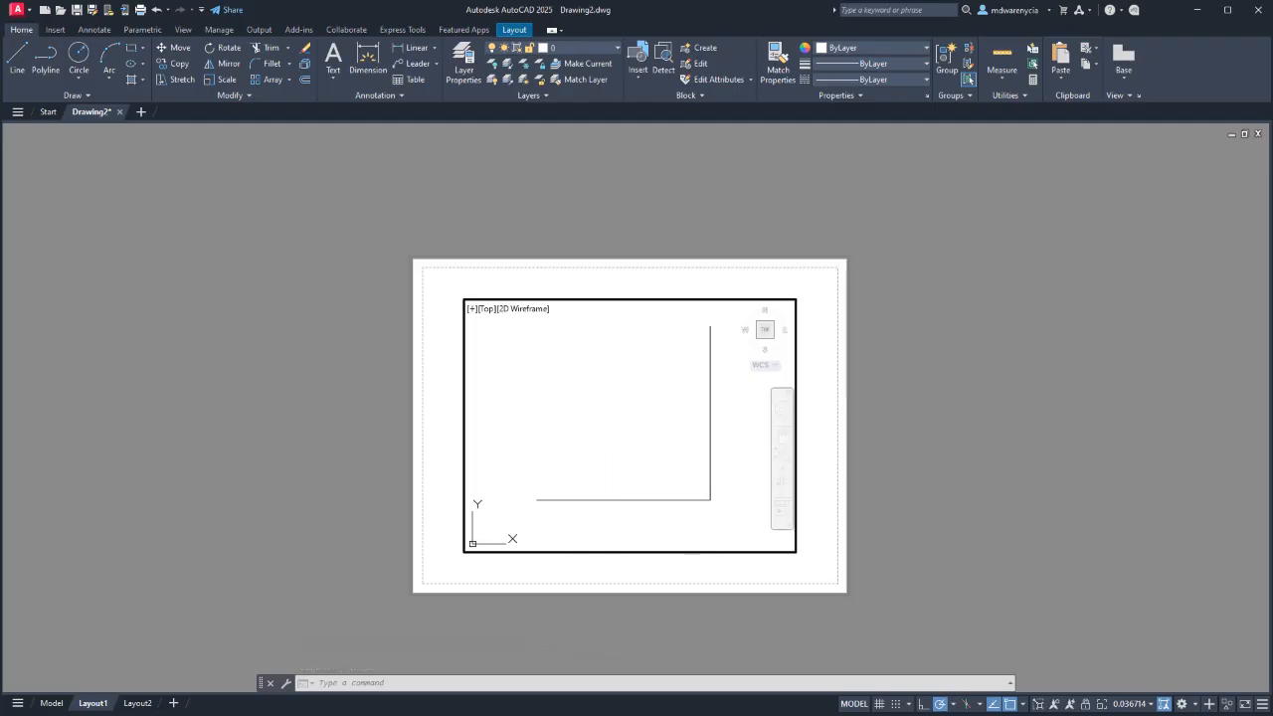
double_click(895, 448)
Practise switching between model space inside the Layout1 viewport and paper space, ending in paper space.
double_click(739, 457)
double_click(912, 439)
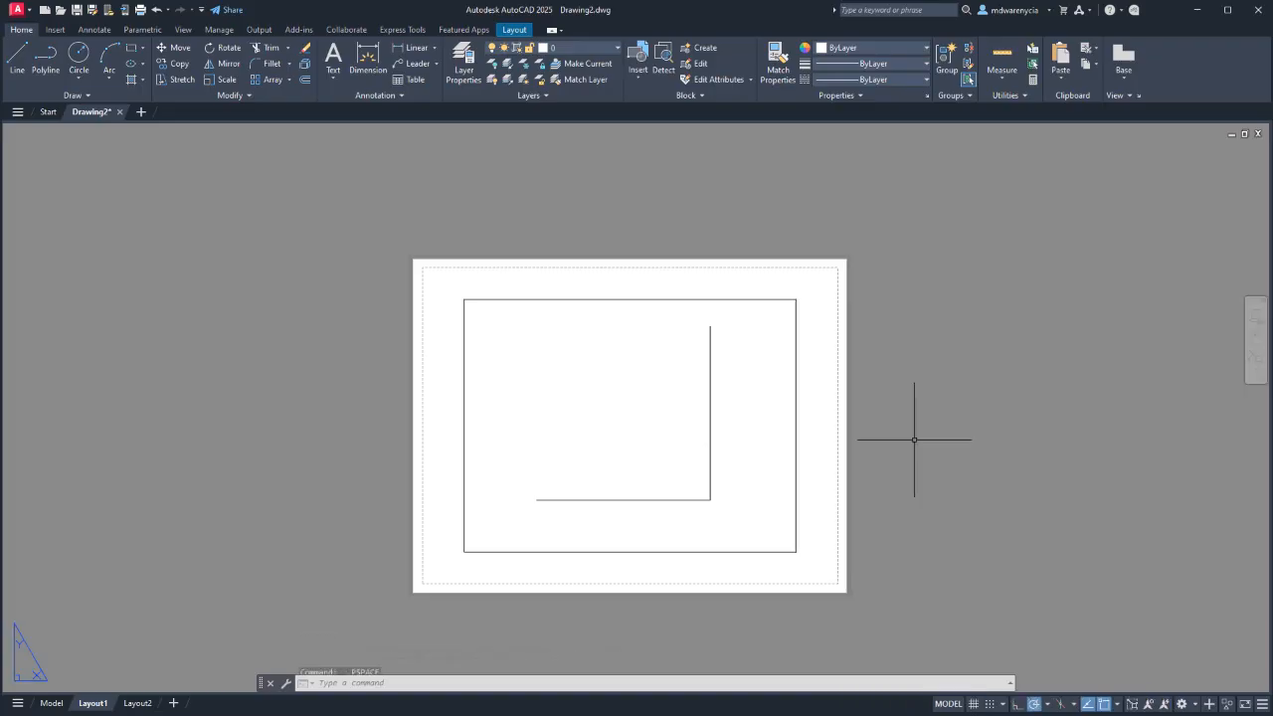
double_click(637, 454)
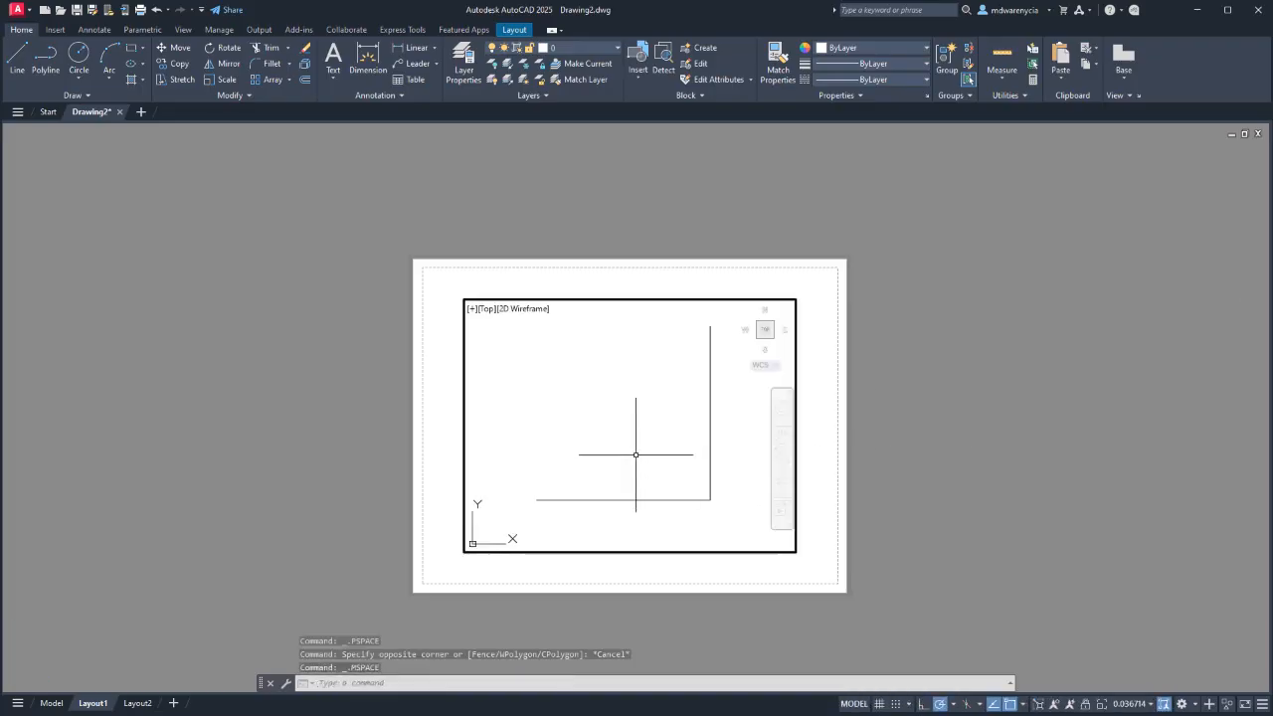
double_click(1016, 466)
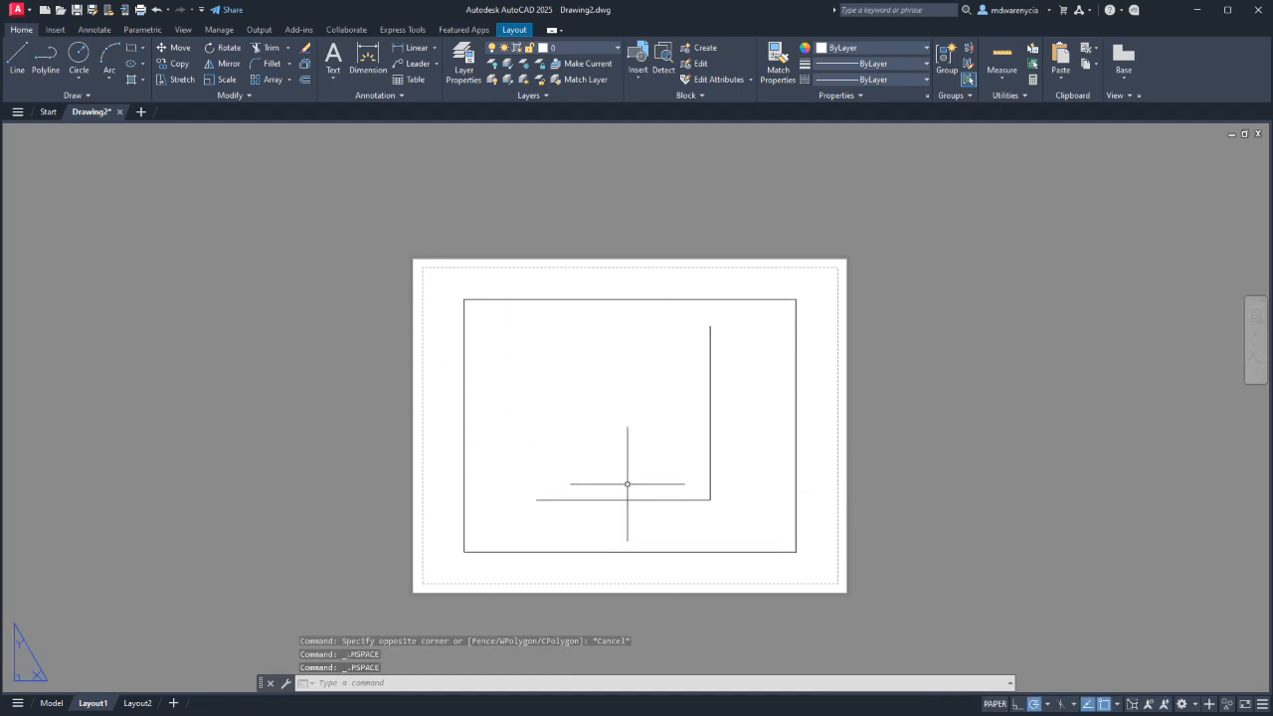
With the sheet enlarged, activate the viewport, adjust its view scale to about 0.0356, and return to paper space with PSPACE.
scroll(629, 484, "up", 2)
scroll(628, 484, "up", 4)
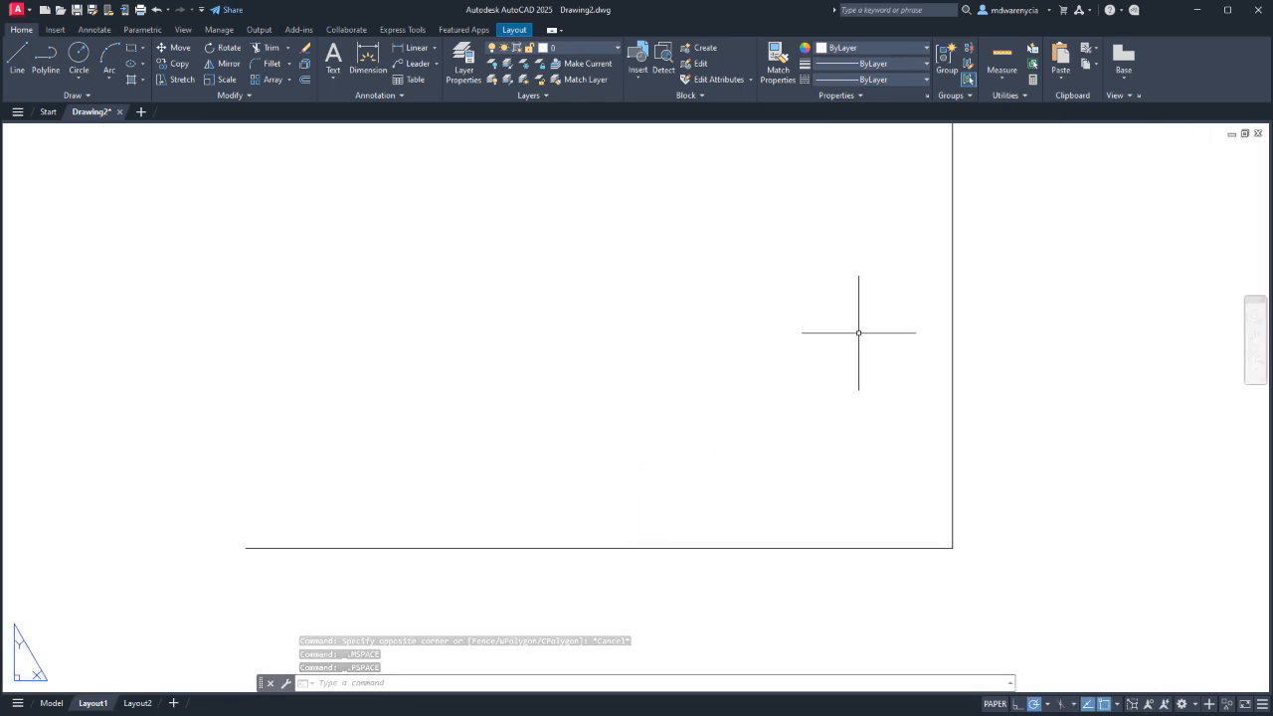
double_click(696, 450)
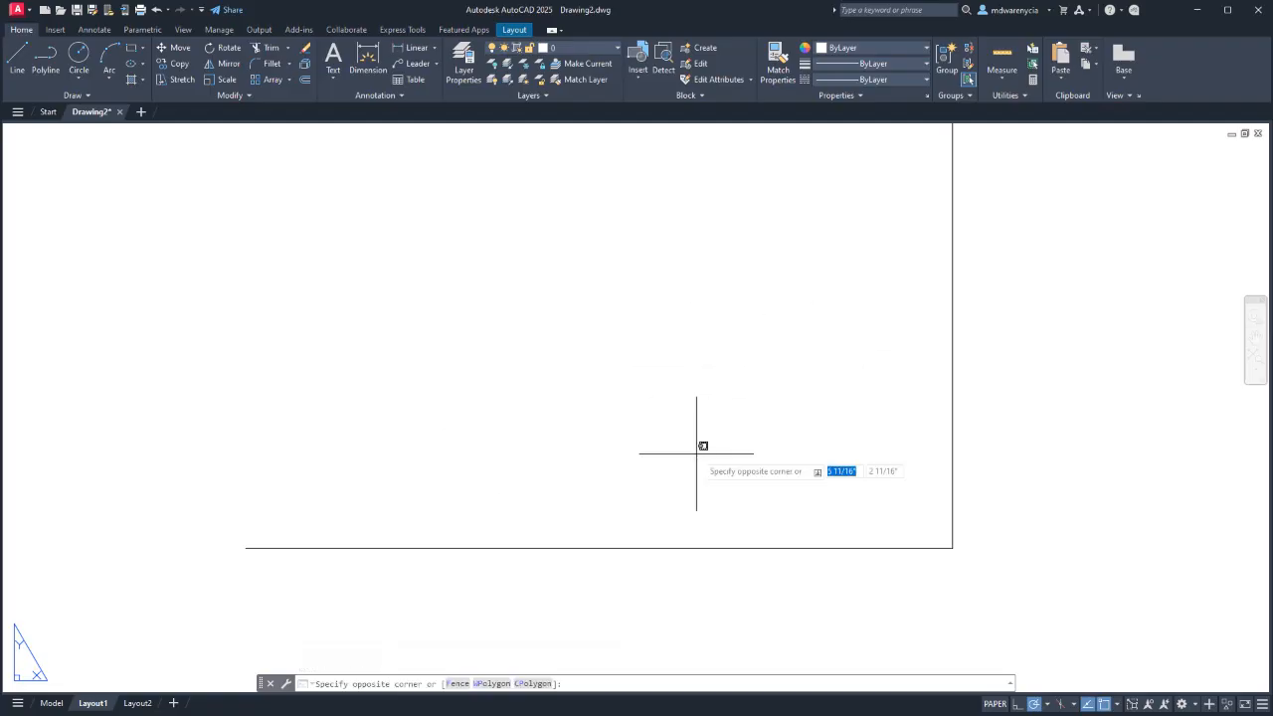
middle_click_drag(777, 493, 823, 397)
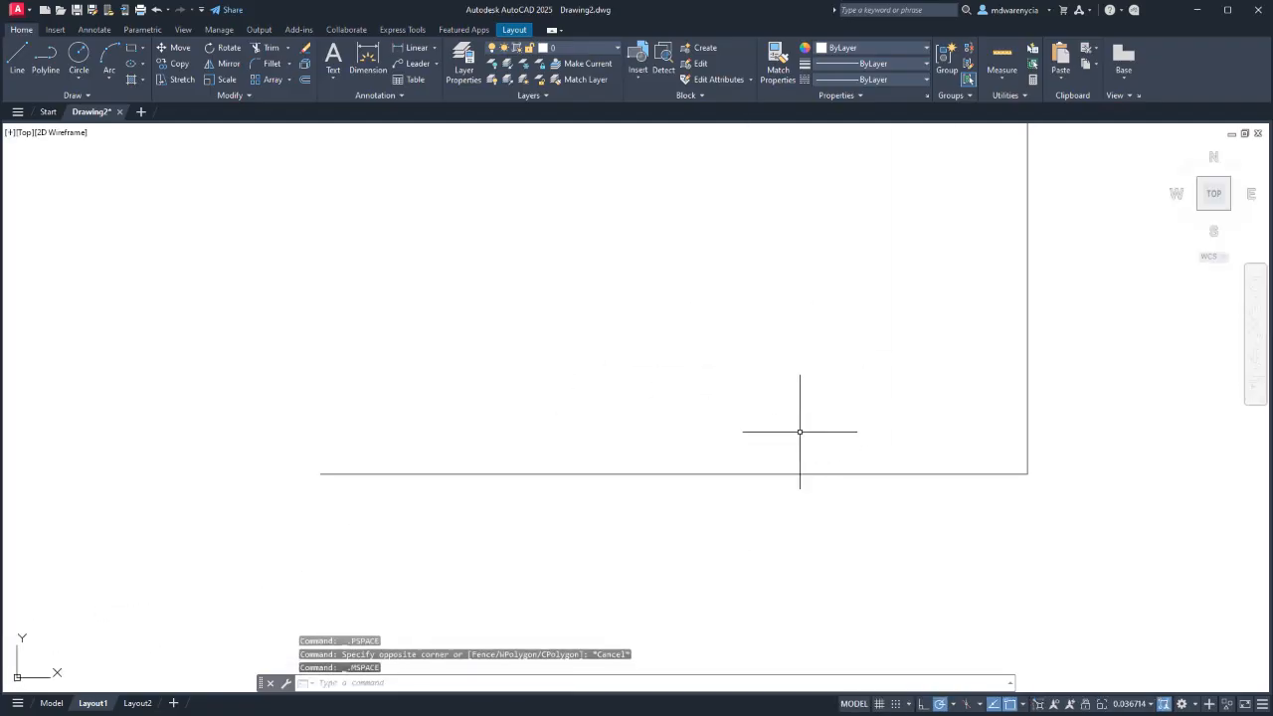
scroll(800, 431, "down", 5)
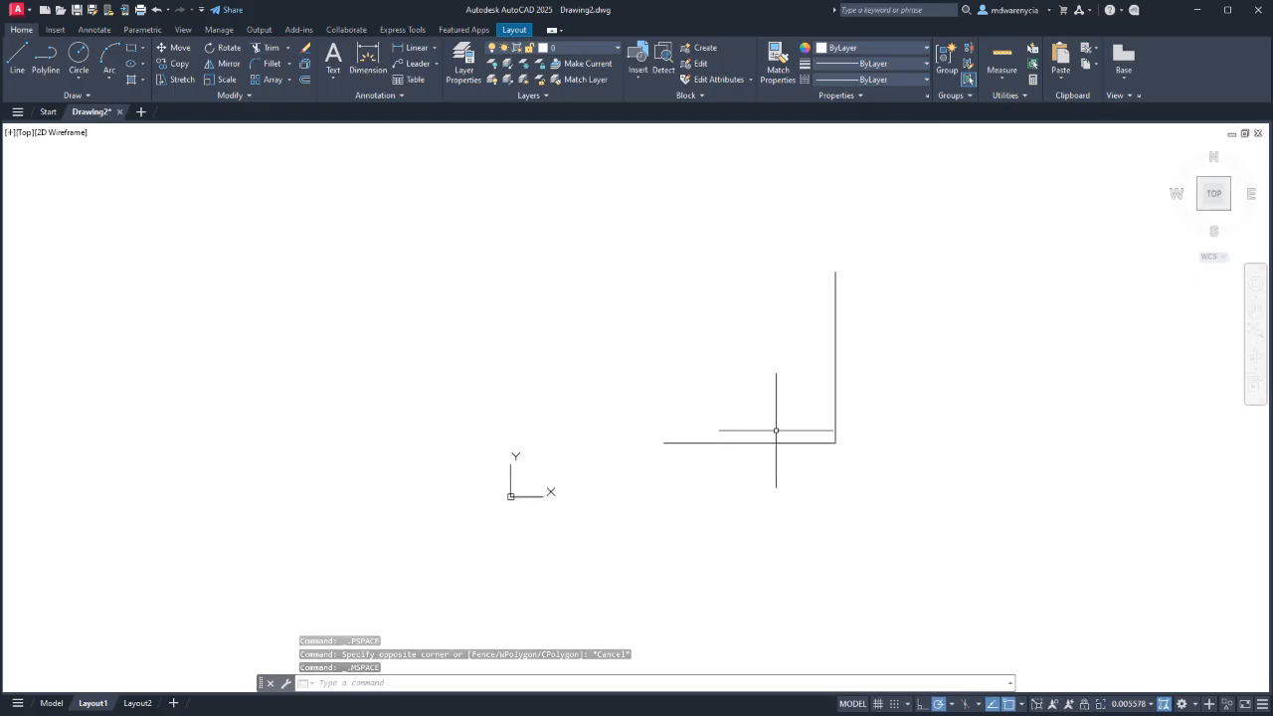
scroll(773, 431, "up", 8)
scroll(761, 440, "down", 2)
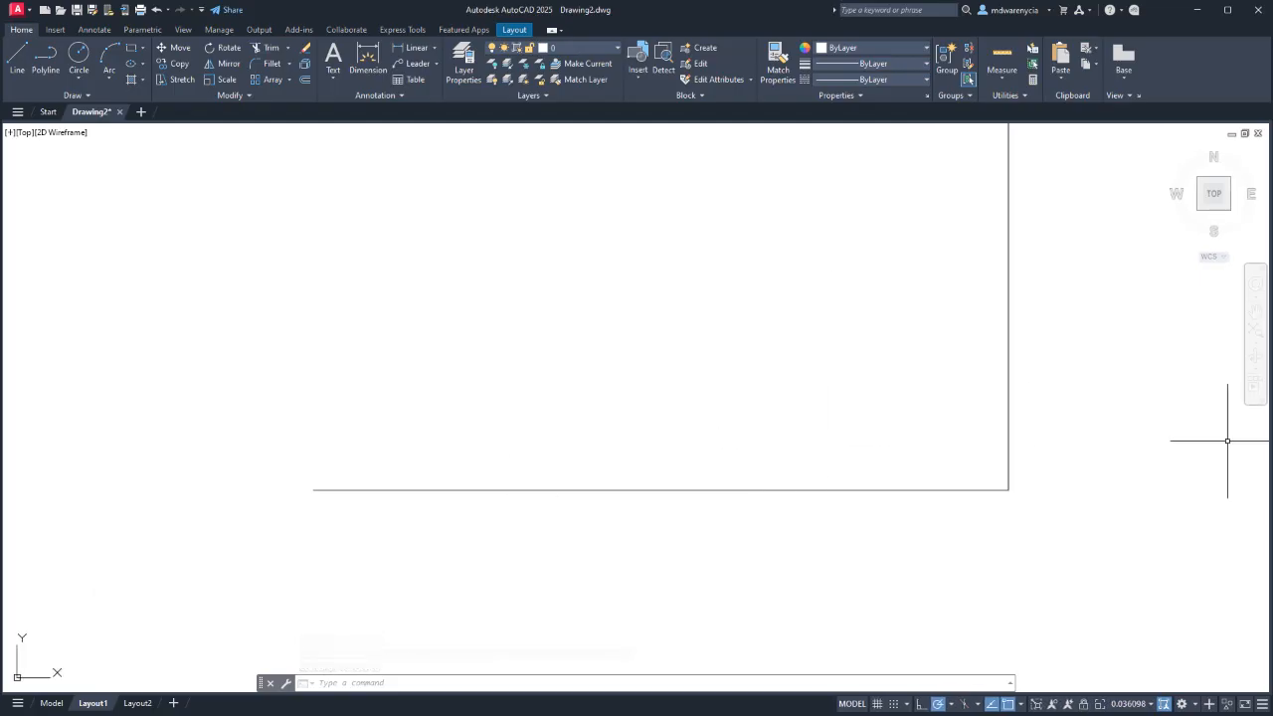
scroll(802, 420, "up", 3)
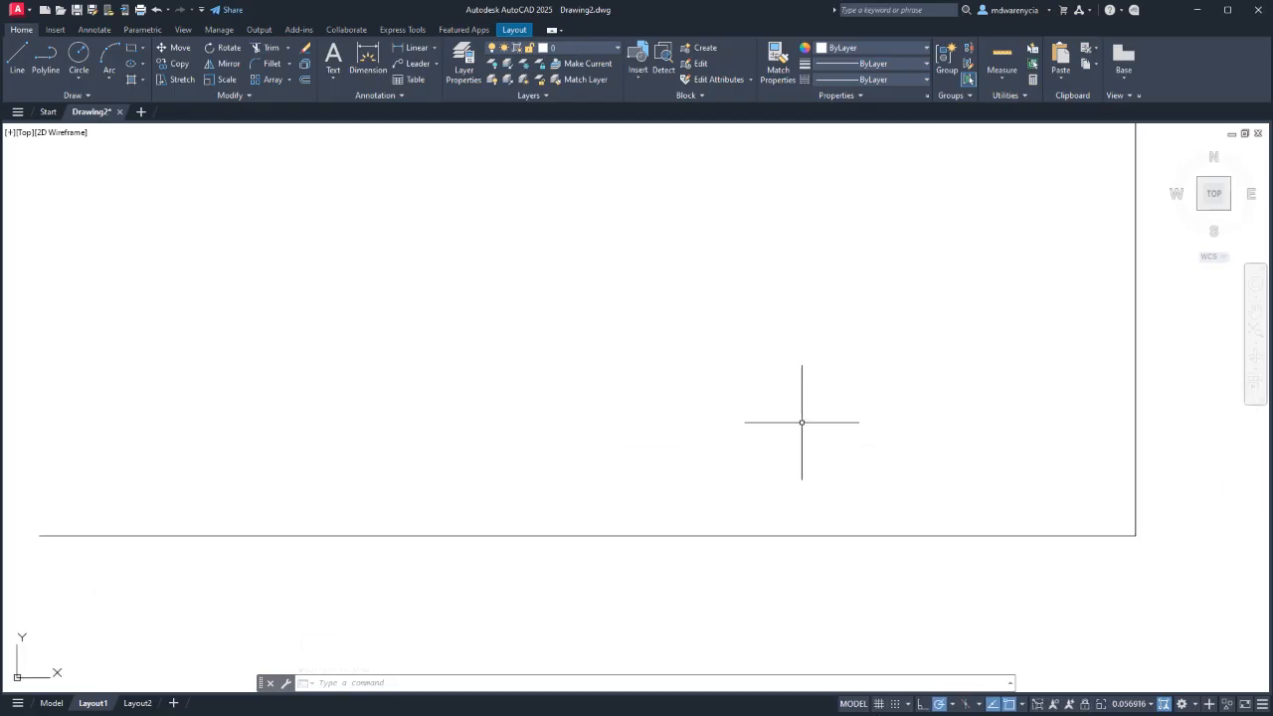
scroll(801, 422, "down", 2)
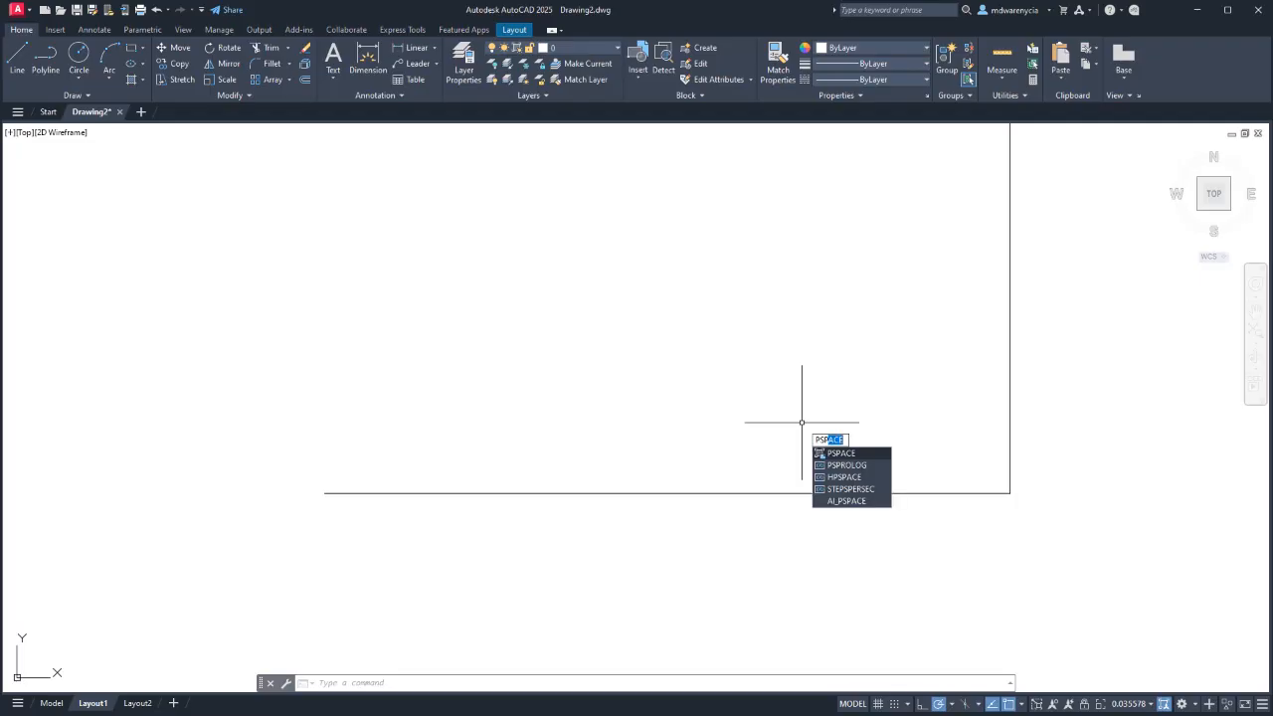
key("Return")
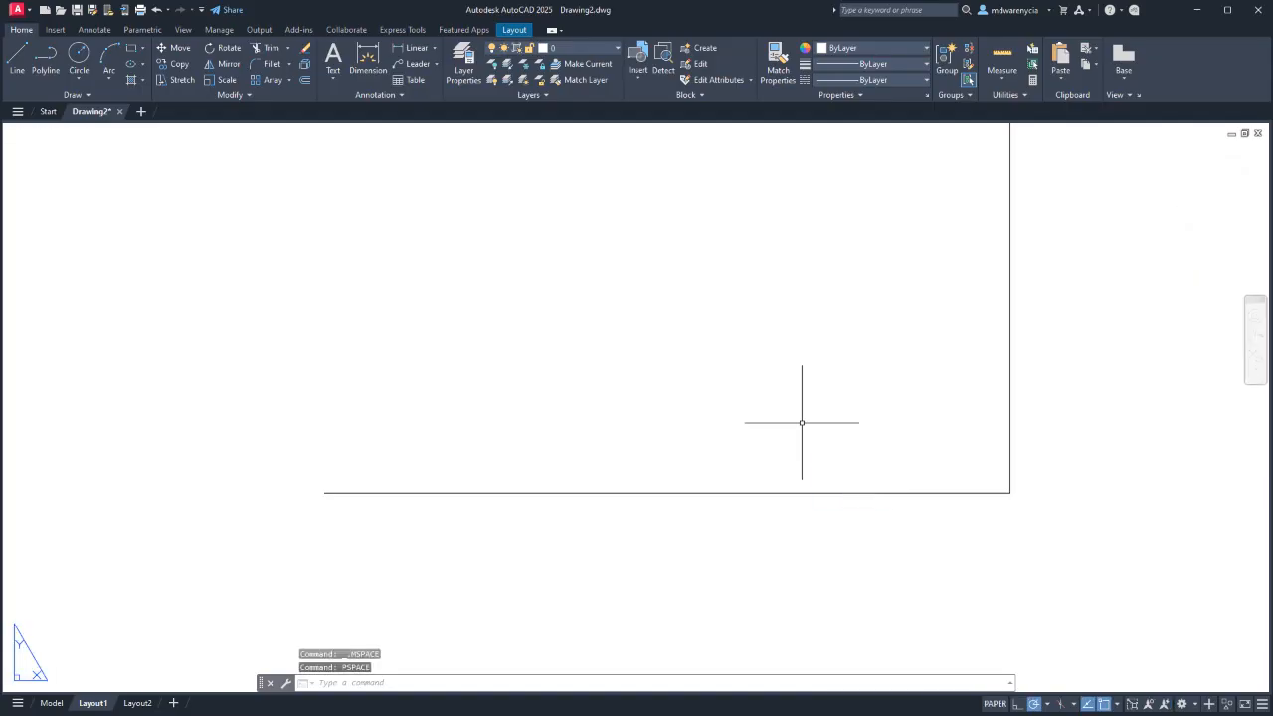
scroll(715, 407, "down", 5)
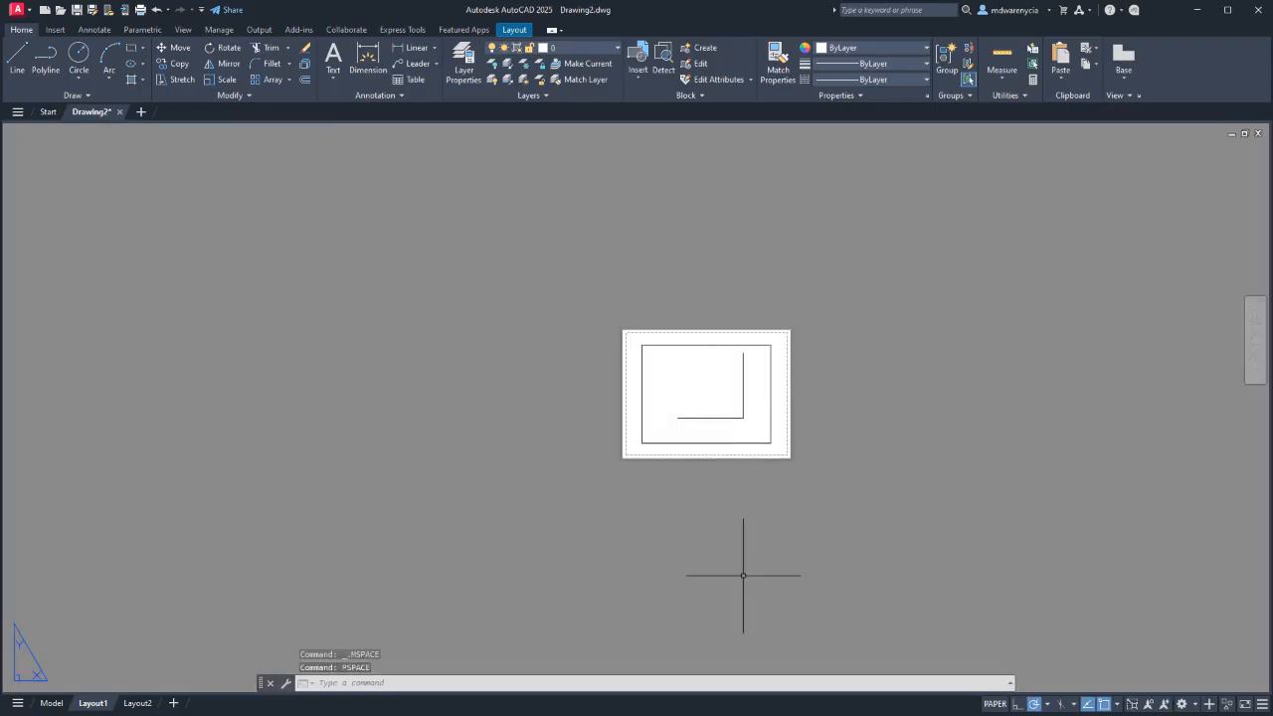
scroll(746, 398, "up", 5)
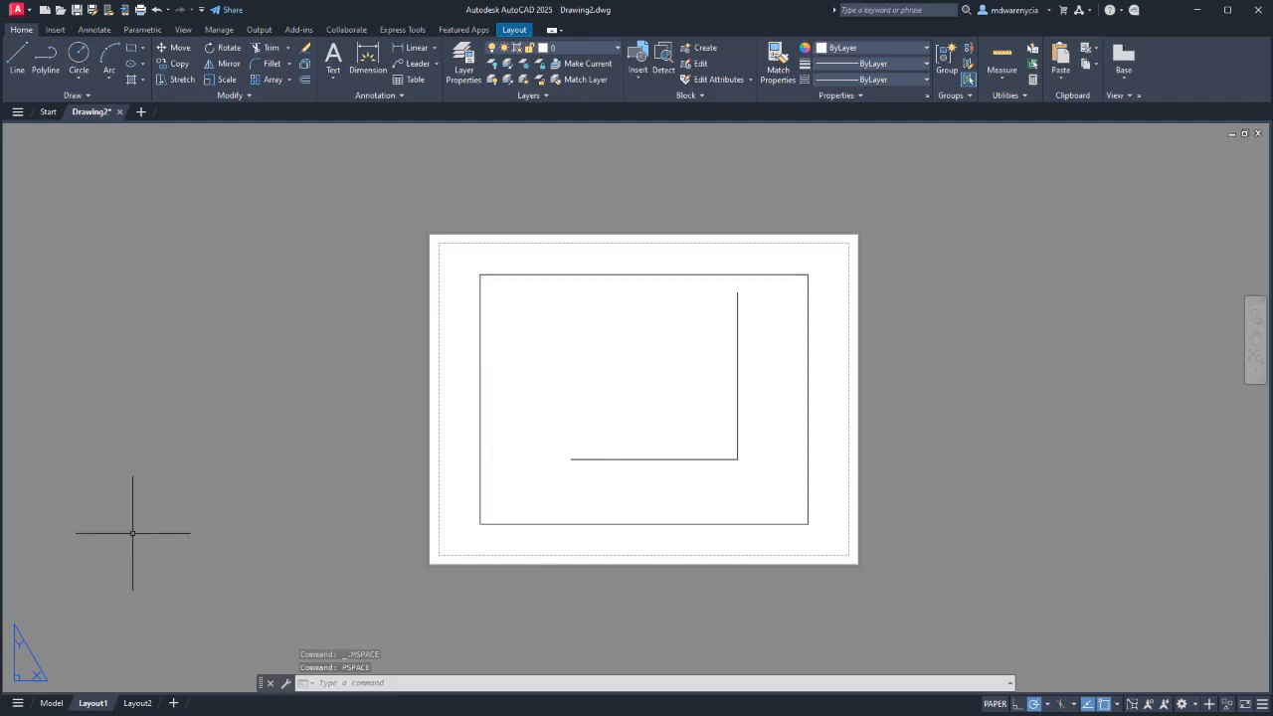
Return to the Model space and apply object snap settings with Endpoint, Midpoint, Center, Intersection and Extension enabled.
left_click(52, 703)
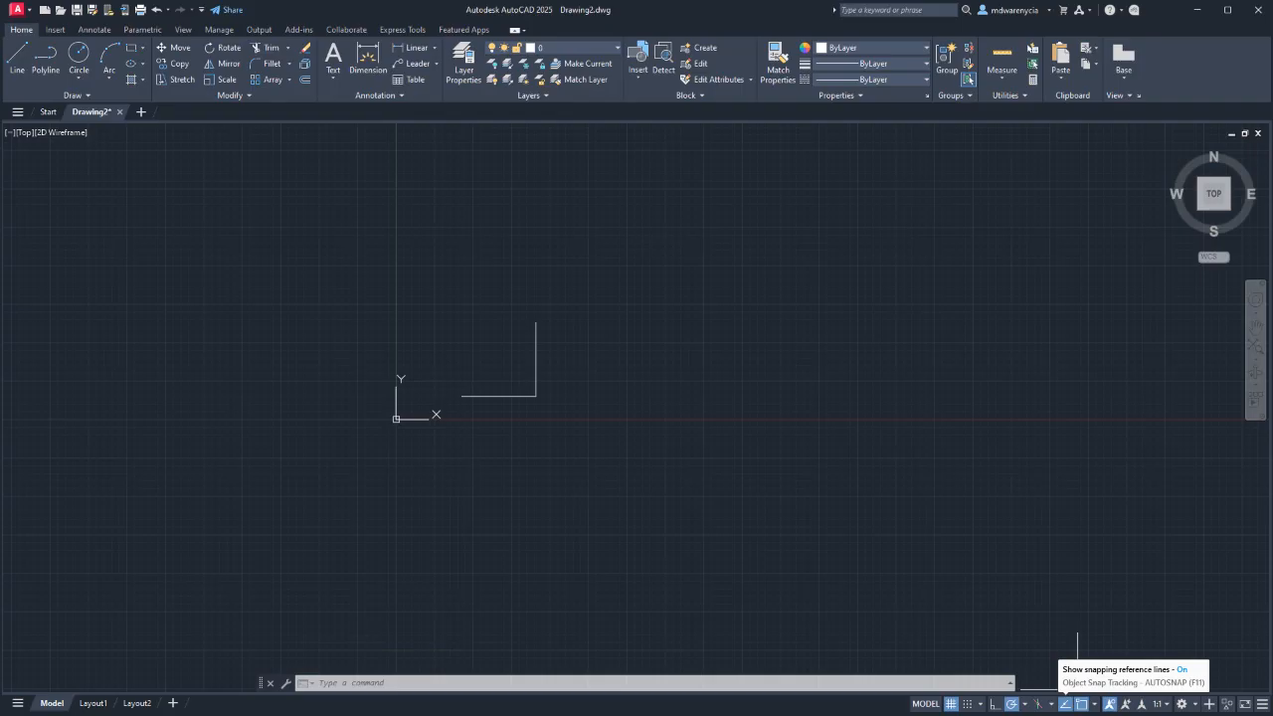
right_click(1065, 703)
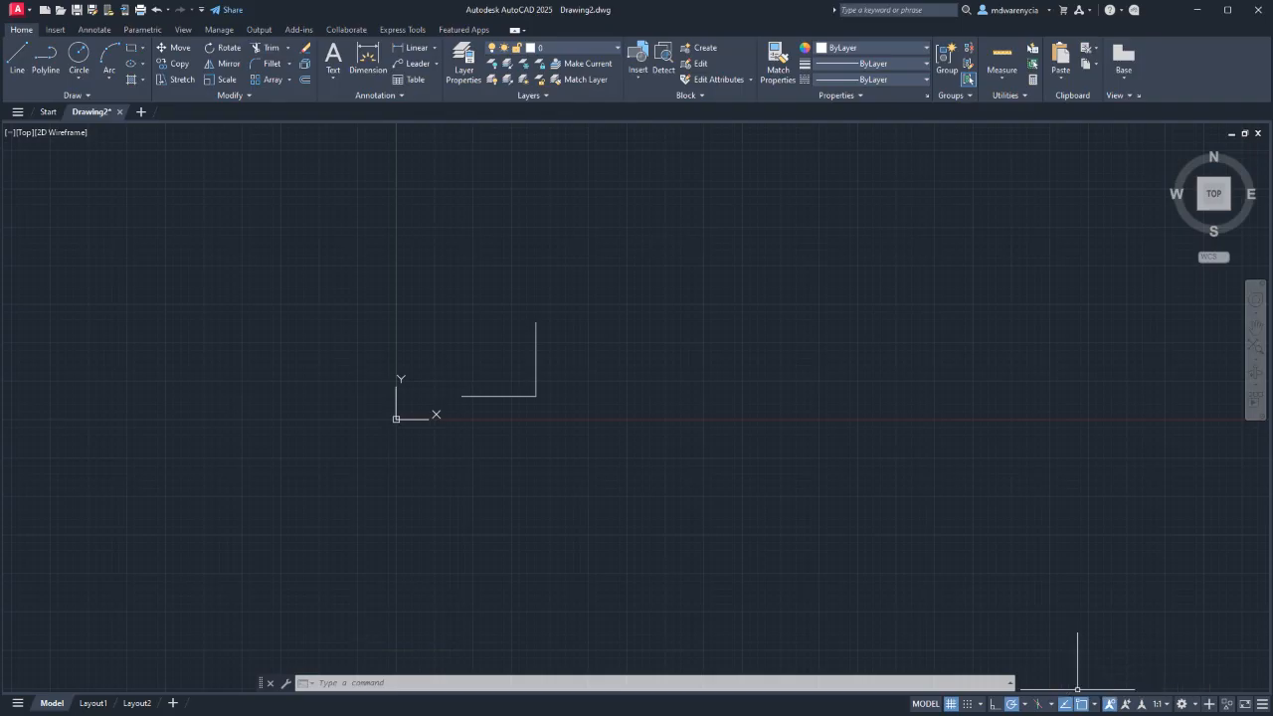
left_click(1106, 686)
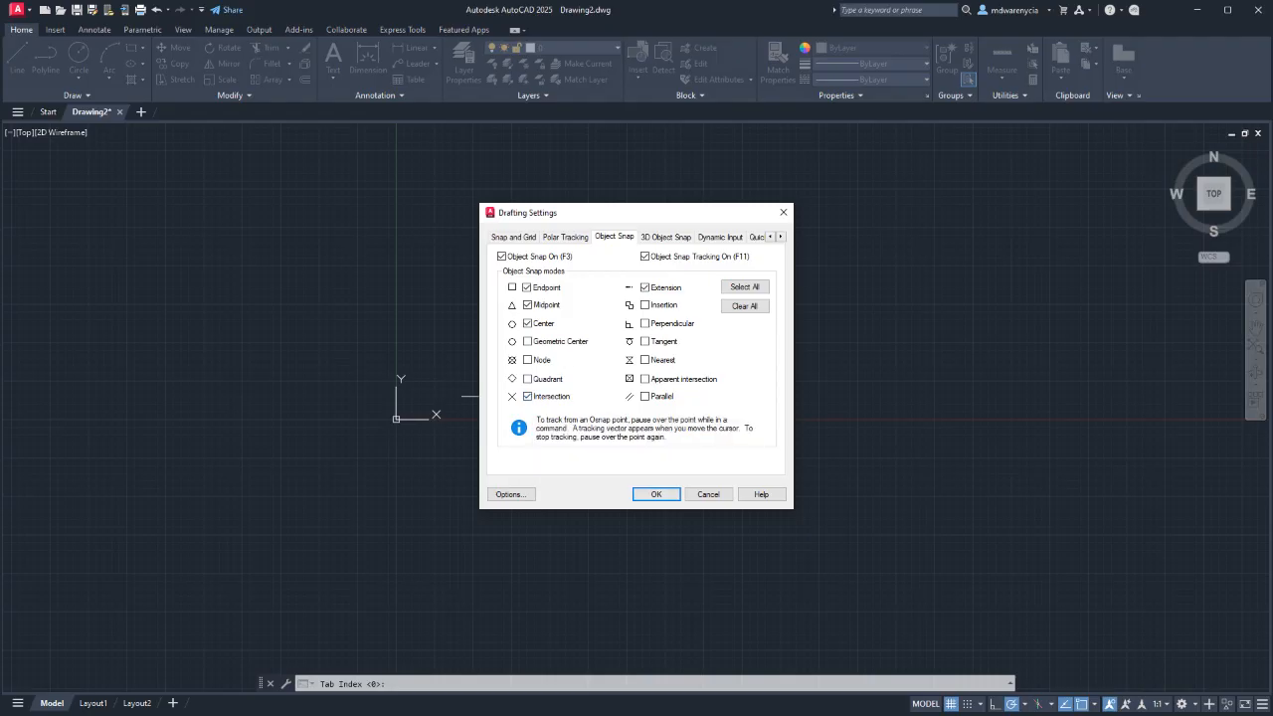
left_click(657, 494)
Draw connected lines from a free point to the vertical line's upper endpoint, out to a second free point, and across the midpoints of both new segments.
type("l")
key("Return")
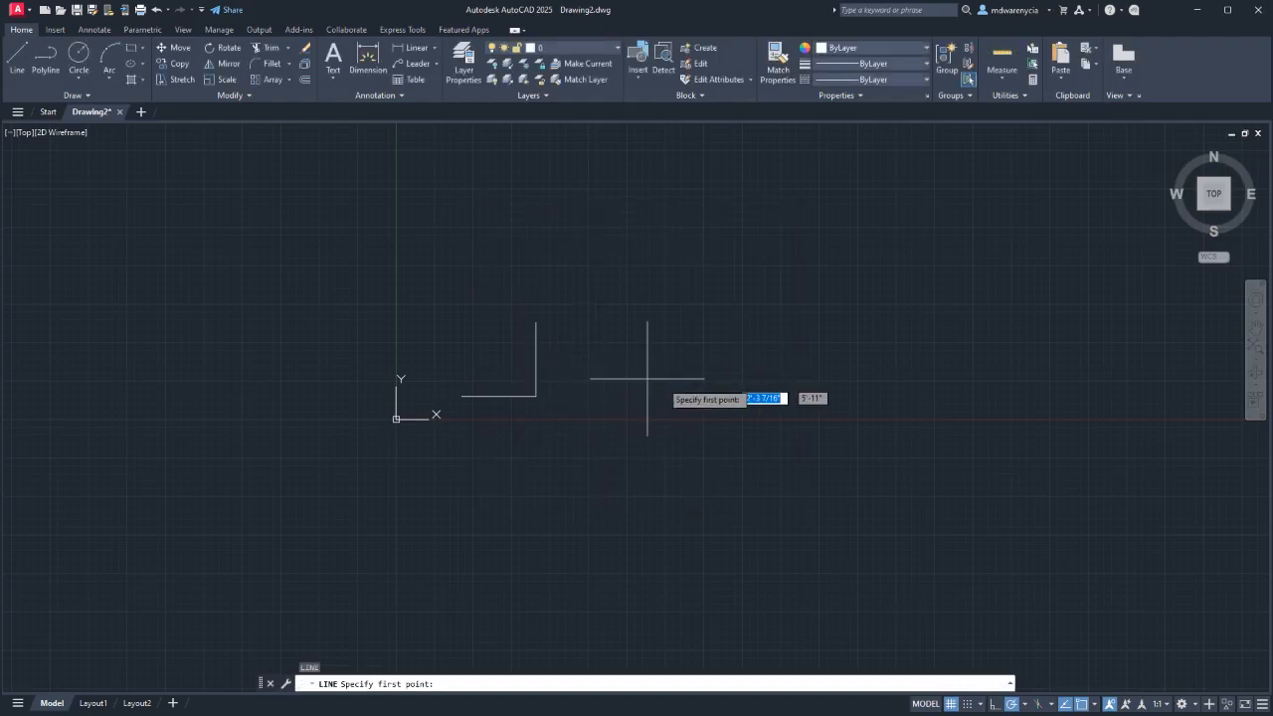
left_click(726, 388)
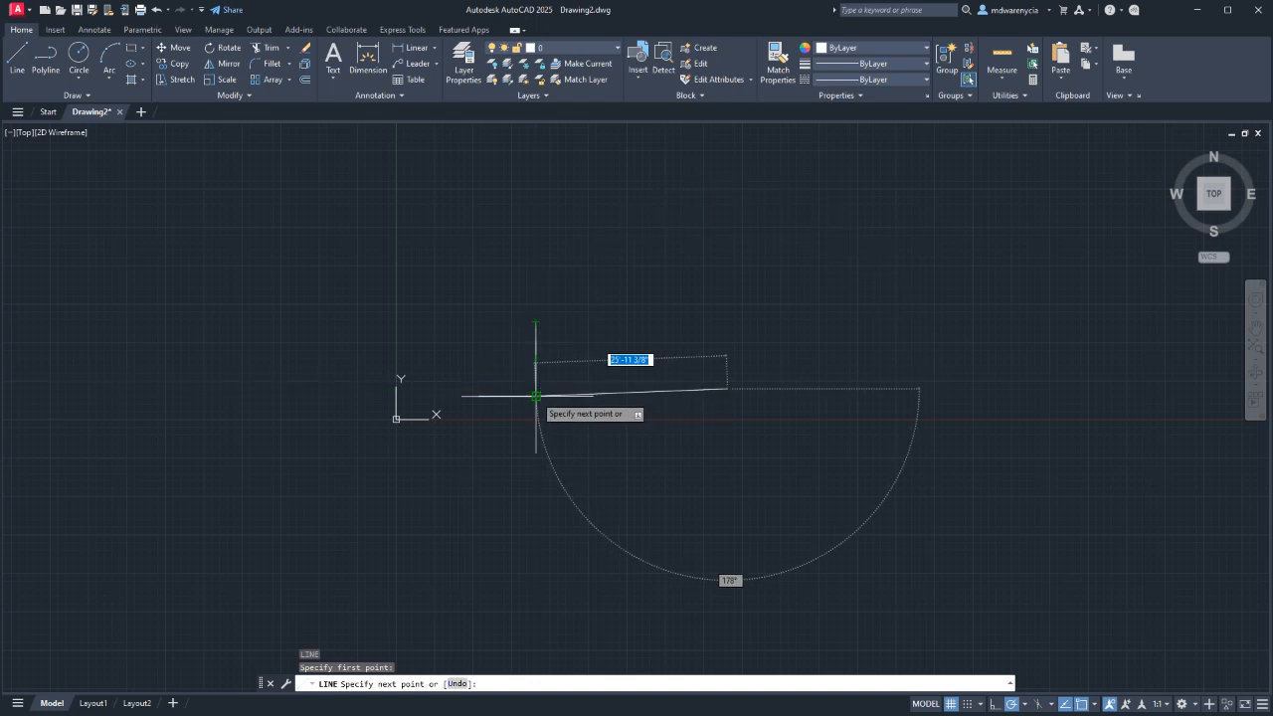
left_click(536, 322)
left_click(693, 290)
left_click(632, 355)
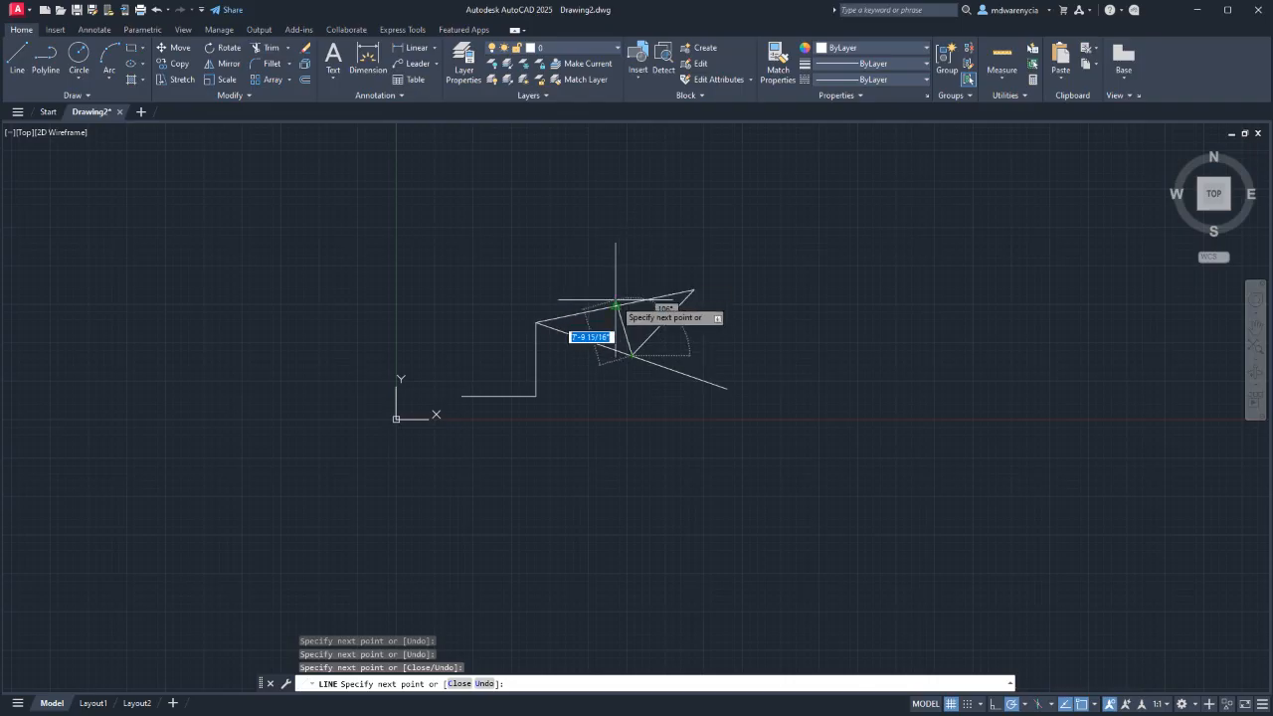
left_click(615, 306)
key("Escape")
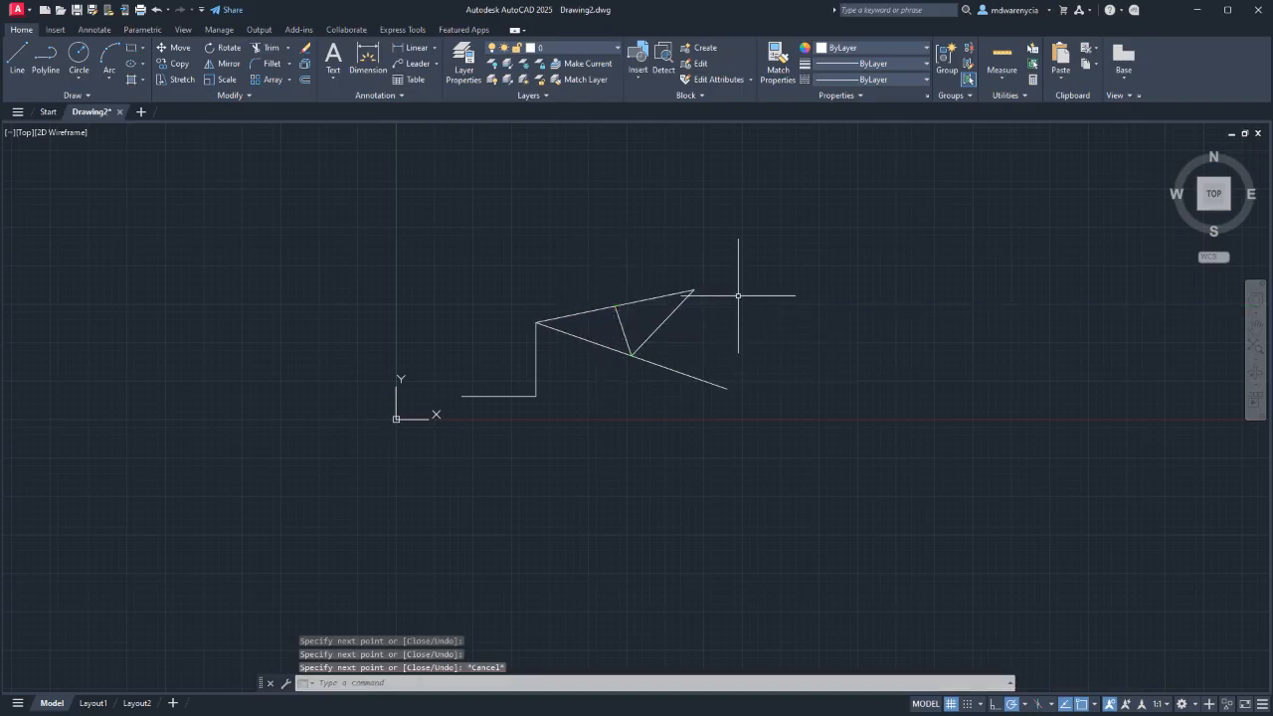
Draw a horizontal line above the other shapes and a short vertical line down from its midpoint.
key("Return")
left_click(509, 190)
left_click(808, 190)
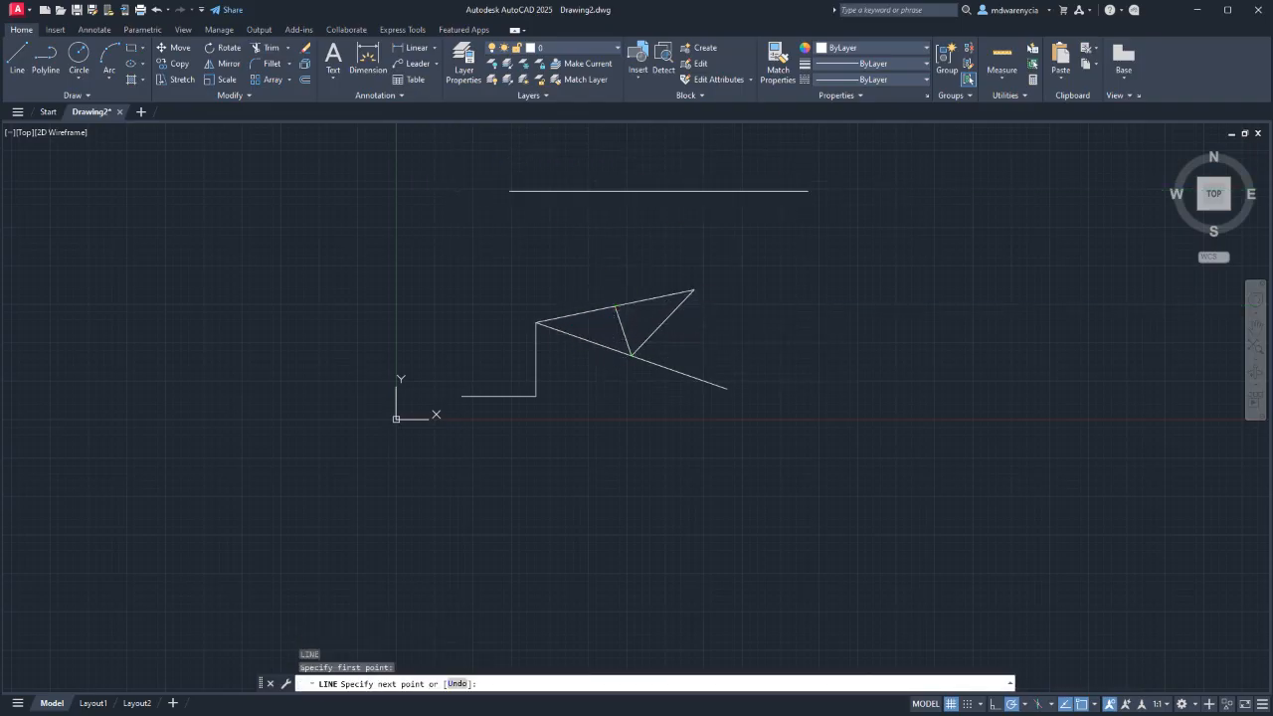
key("Escape")
key("Return")
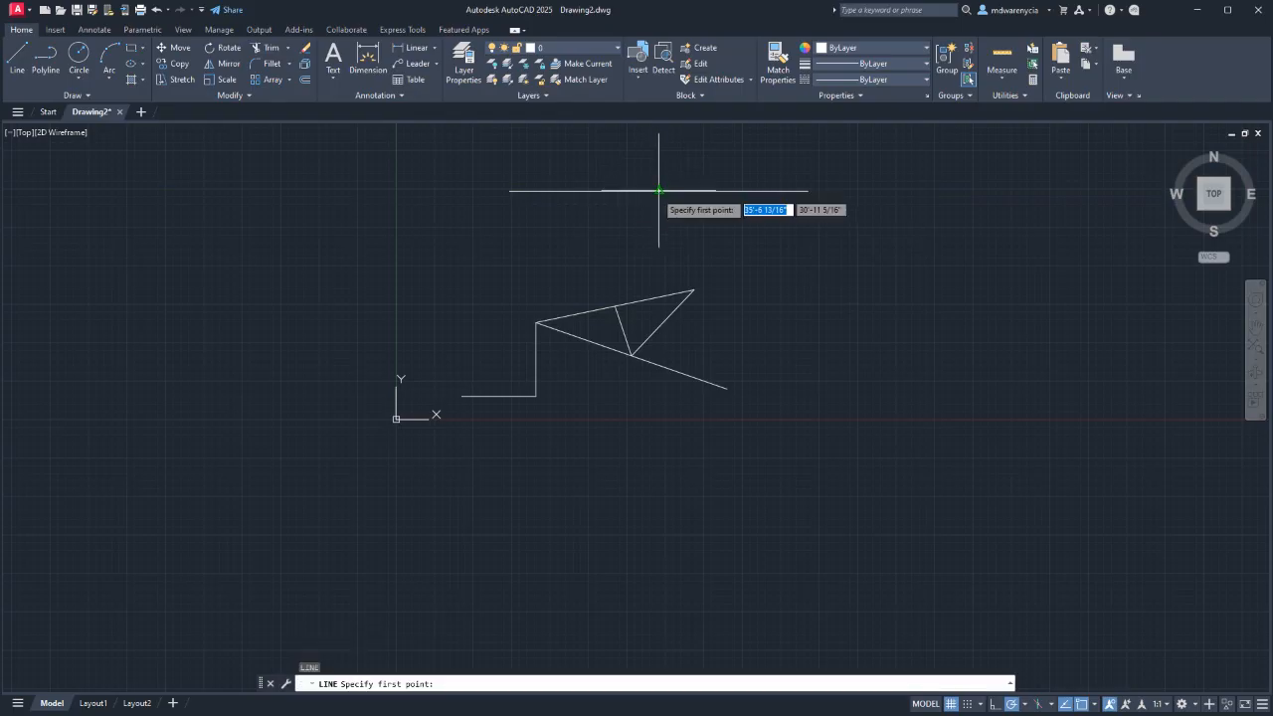
left_click(658, 190)
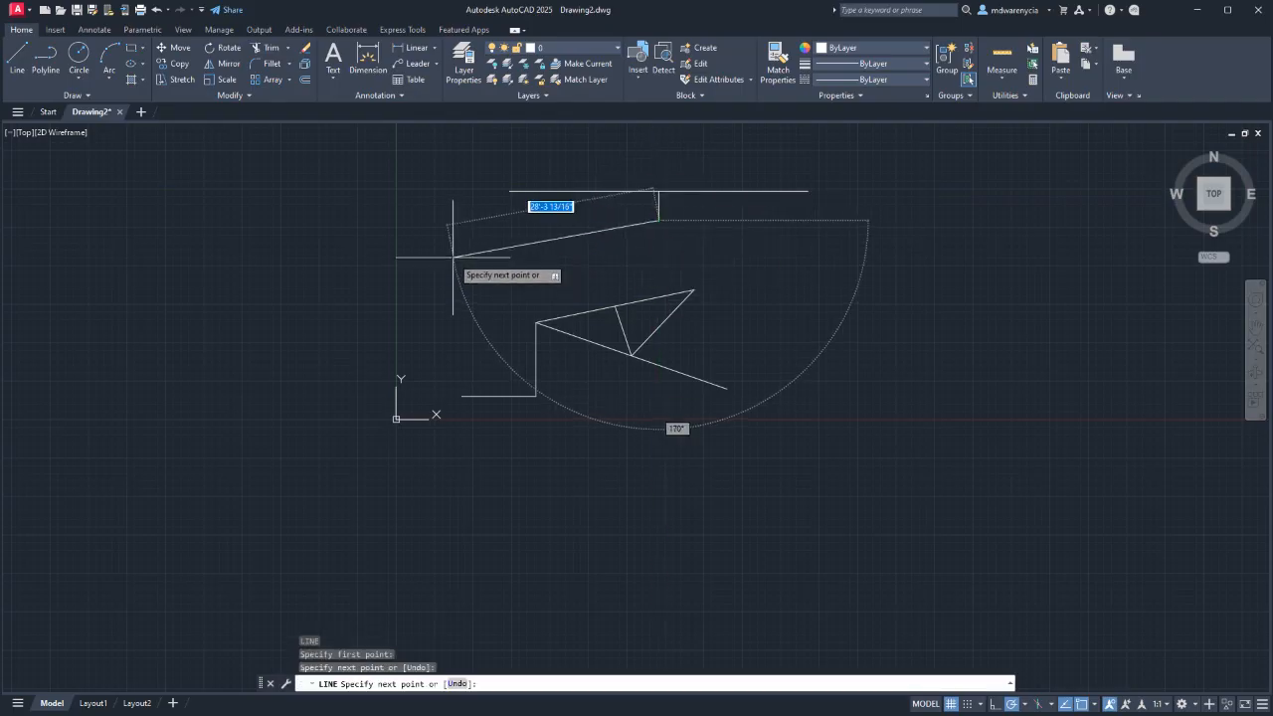
key("Escape")
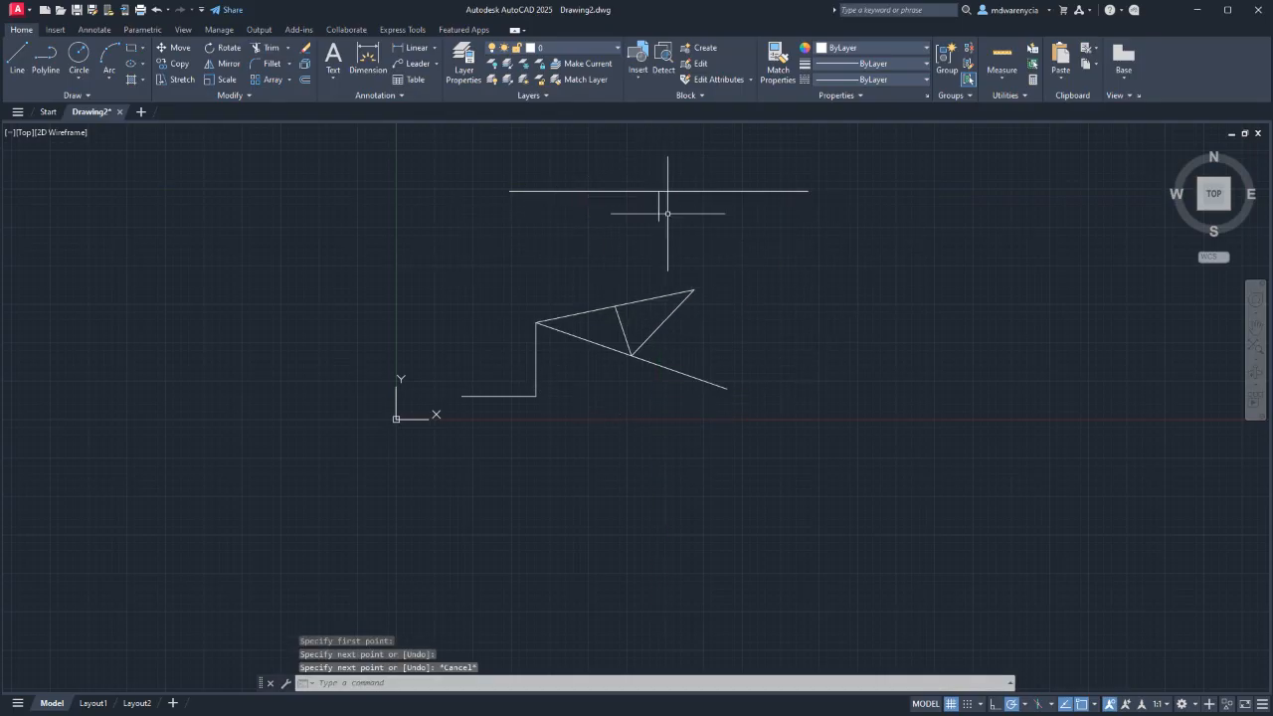
Select the short vertical line and review the object snap modes in the drafting settings without changing them.
left_click(669, 244)
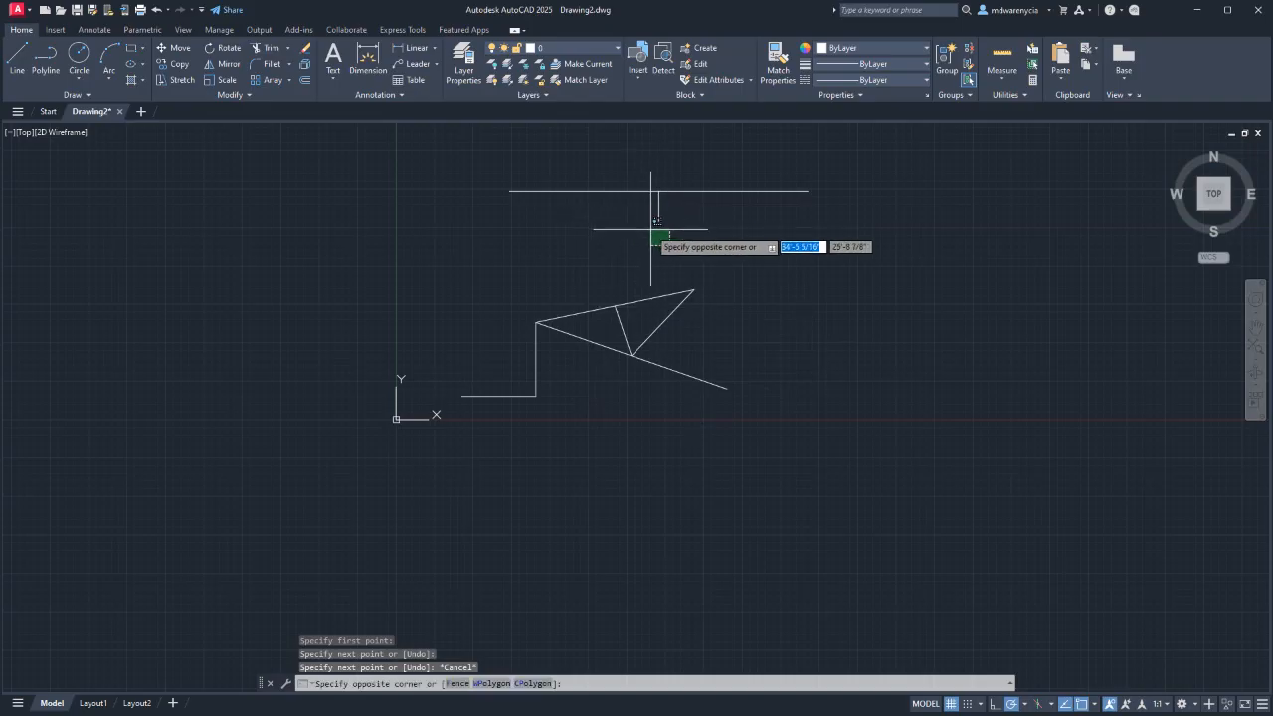
left_click(656, 218)
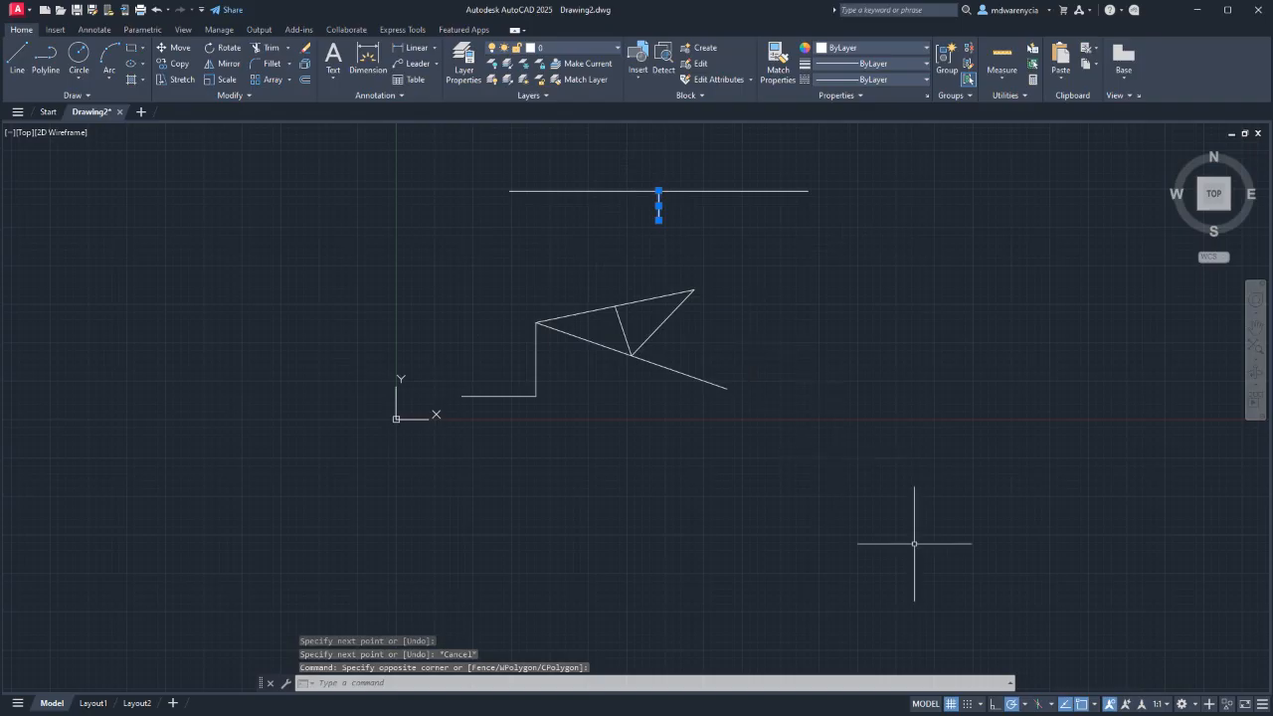
right_click(1062, 702)
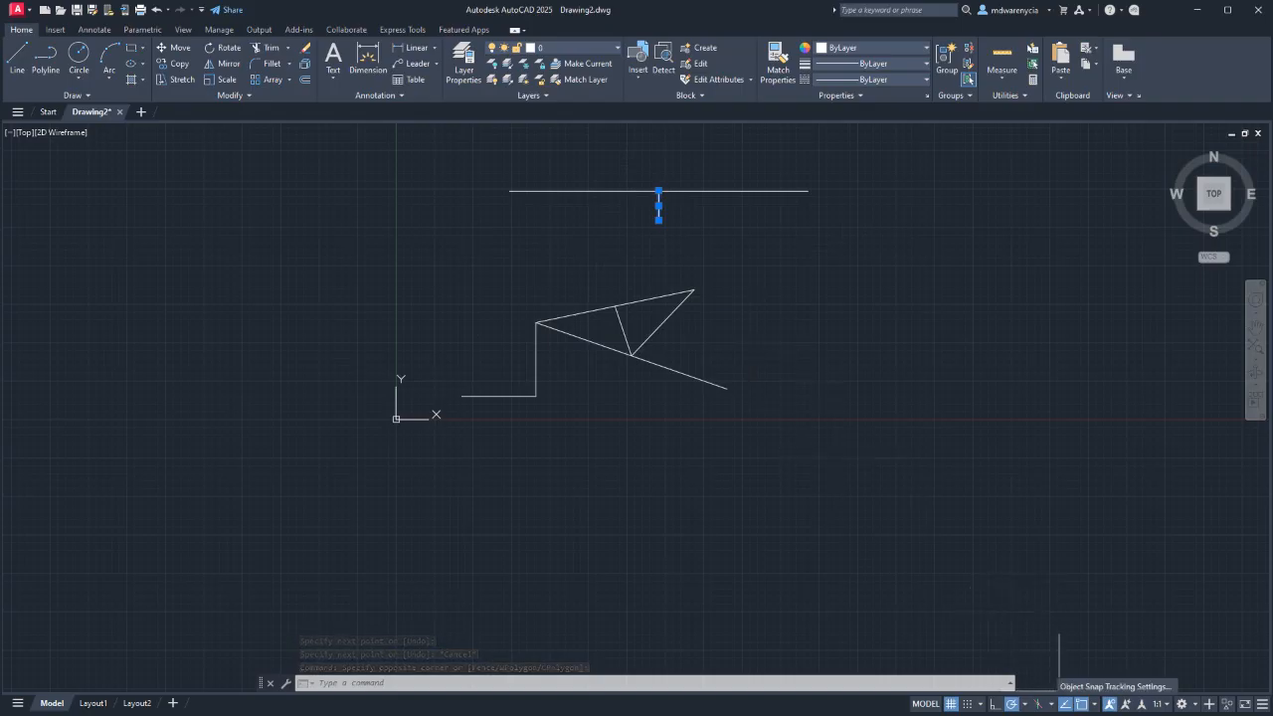
left_click(1104, 687)
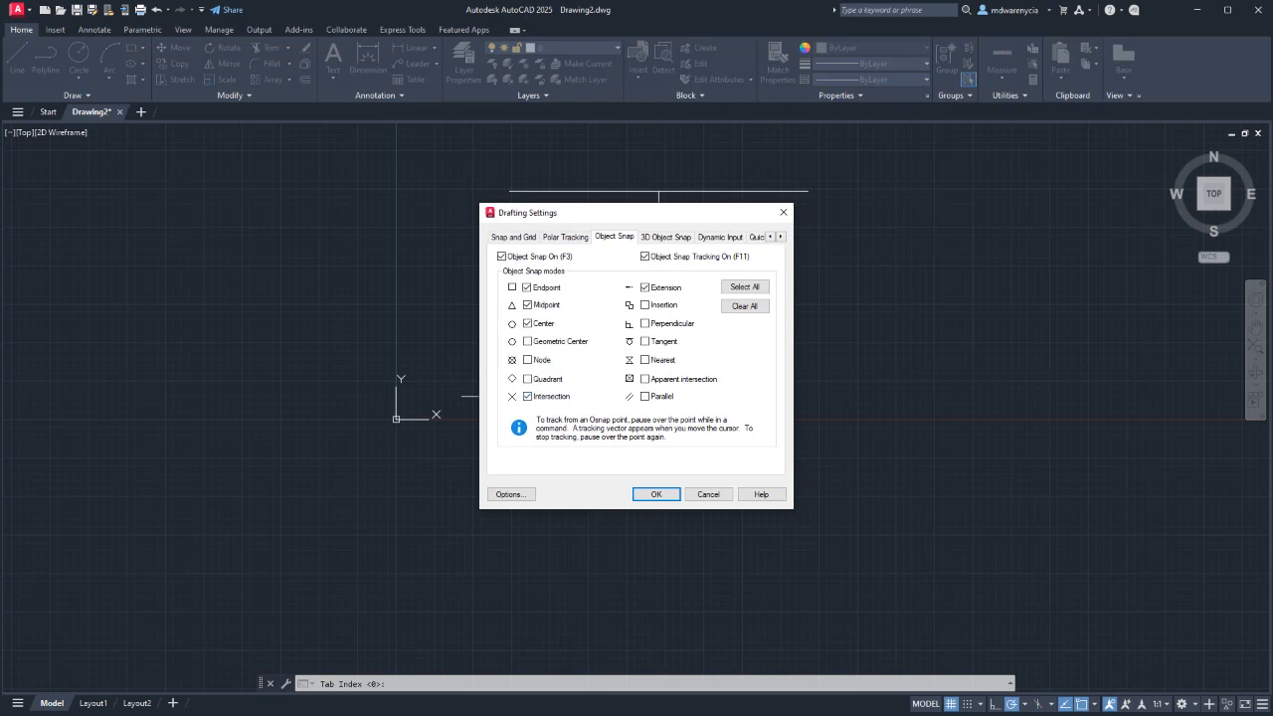
left_click(708, 495)
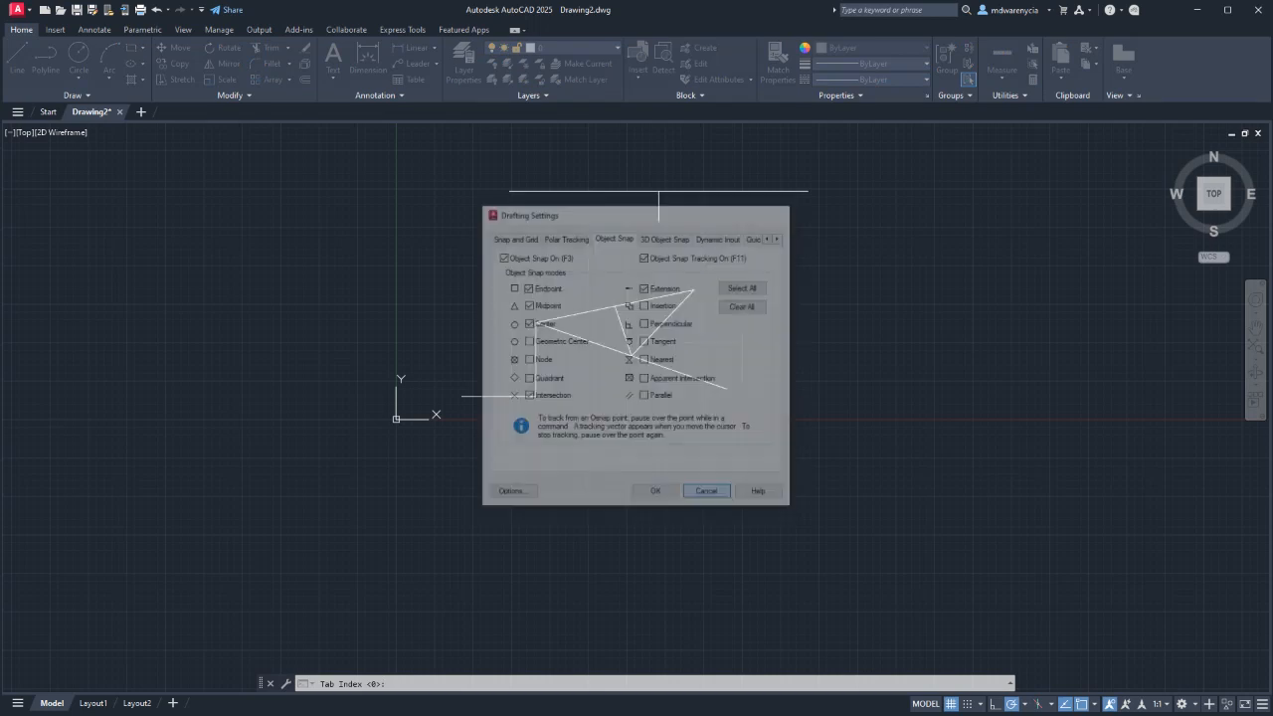
Draw two long diagonal lines that cross each other, to the right of the triangular shape.
type("l")
key("Return")
left_click(908, 250)
left_click(744, 506)
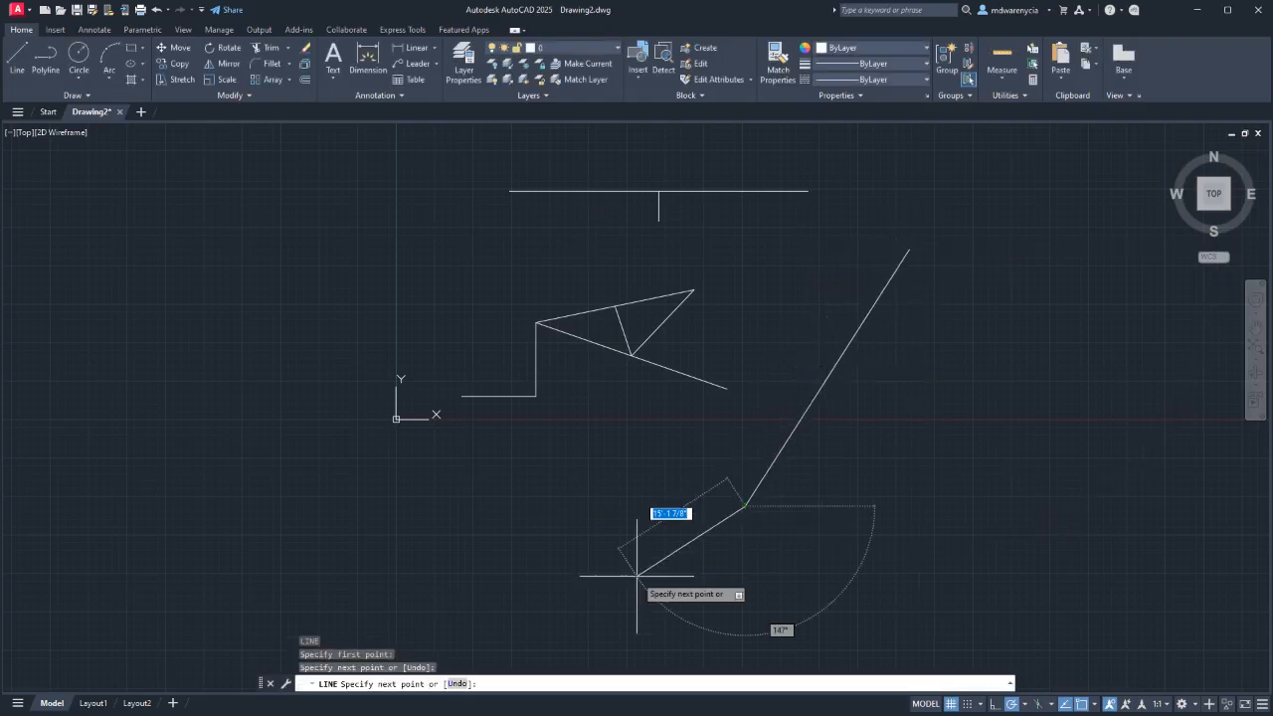
key("Escape")
left_click(950, 505)
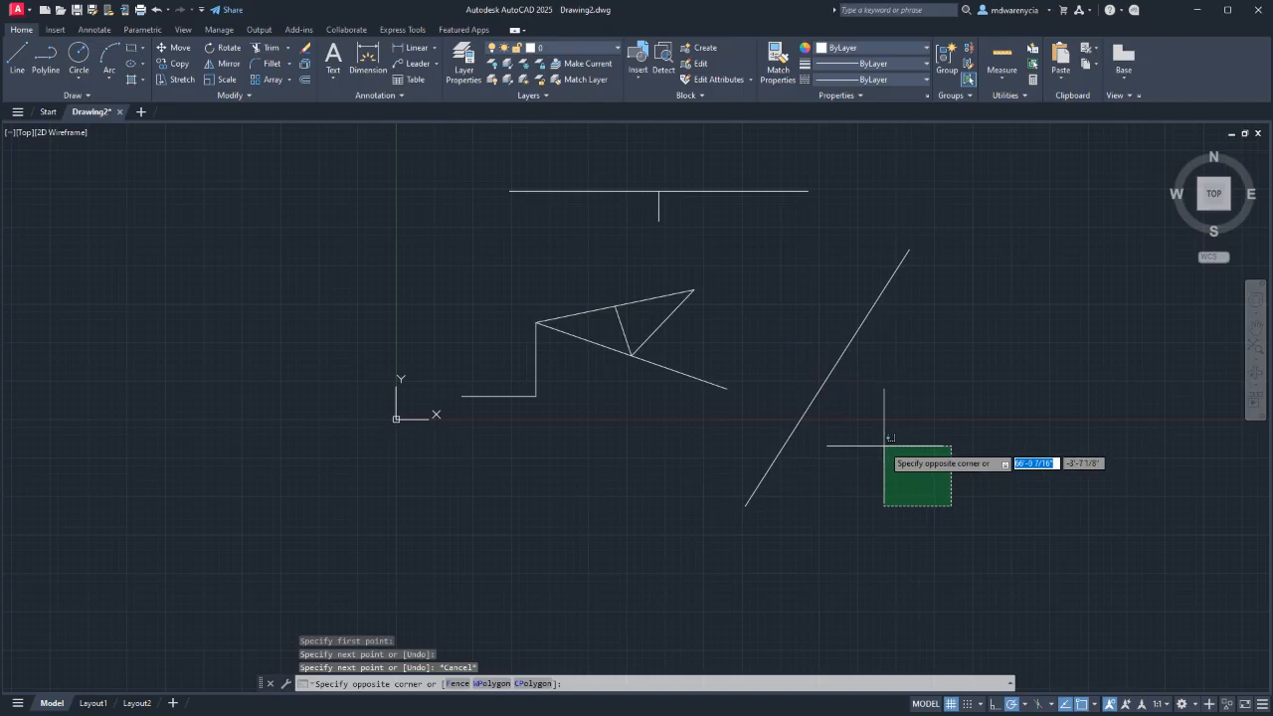
type("l")
key("Return")
left_click(931, 498)
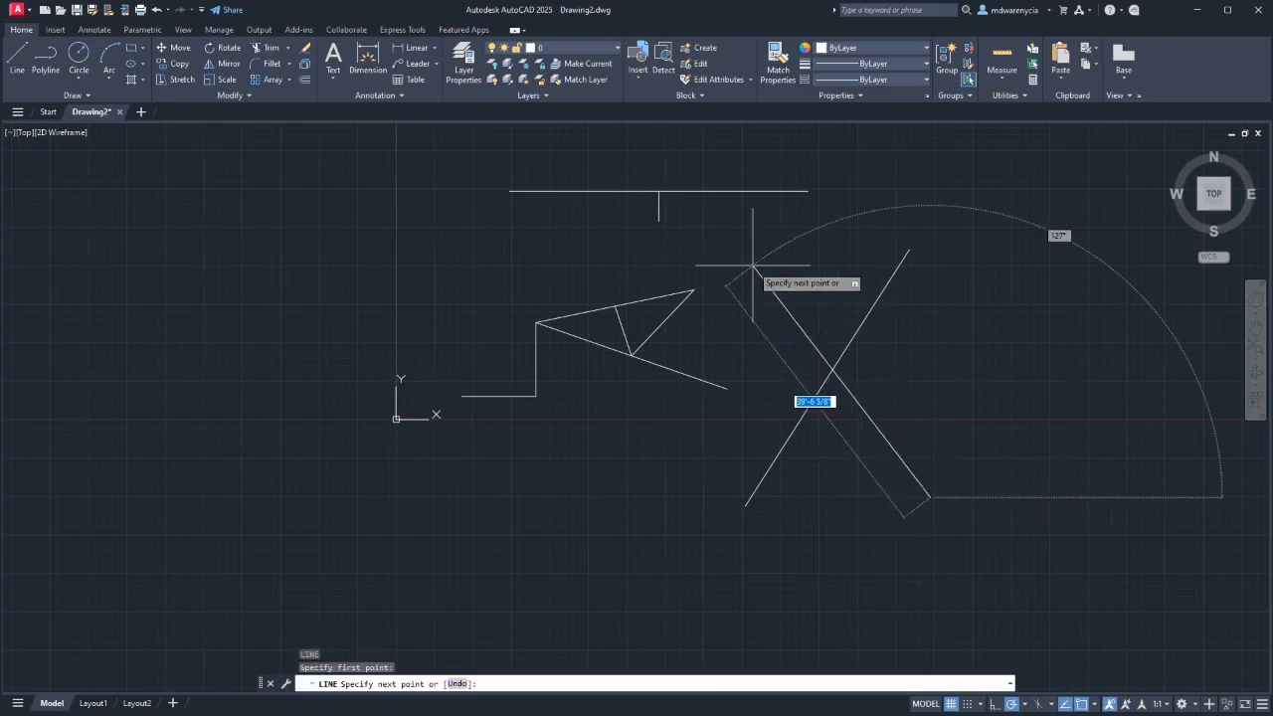
key("Escape")
Draw a line from a free point on the right to the intersection of the two crossing diagonals.
type("l")
key("Return")
left_click(1004, 348)
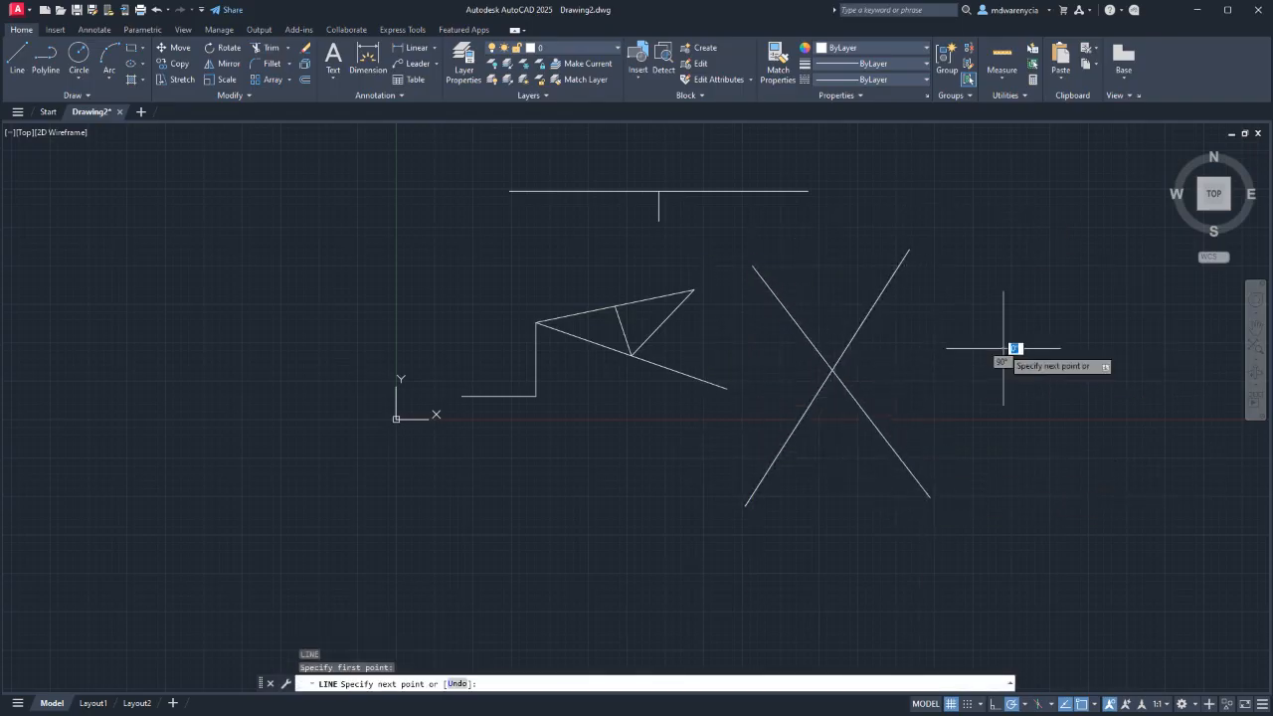
left_click(832, 370)
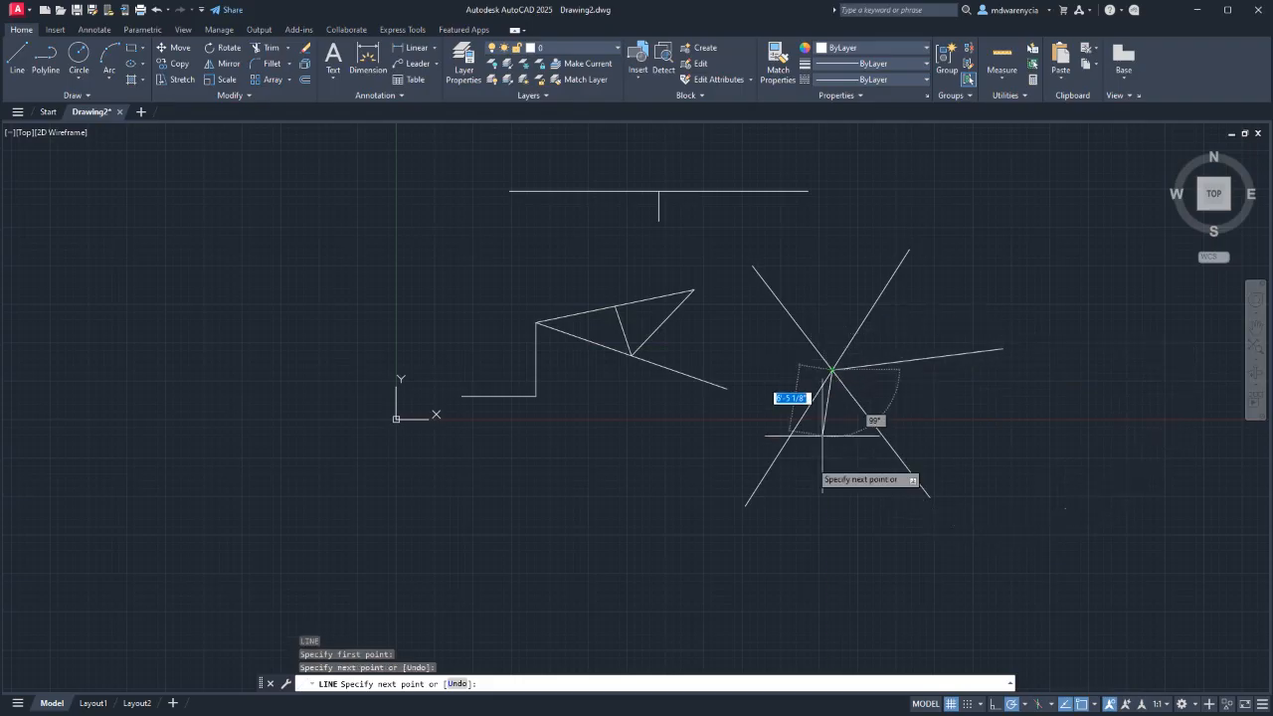
key("Escape")
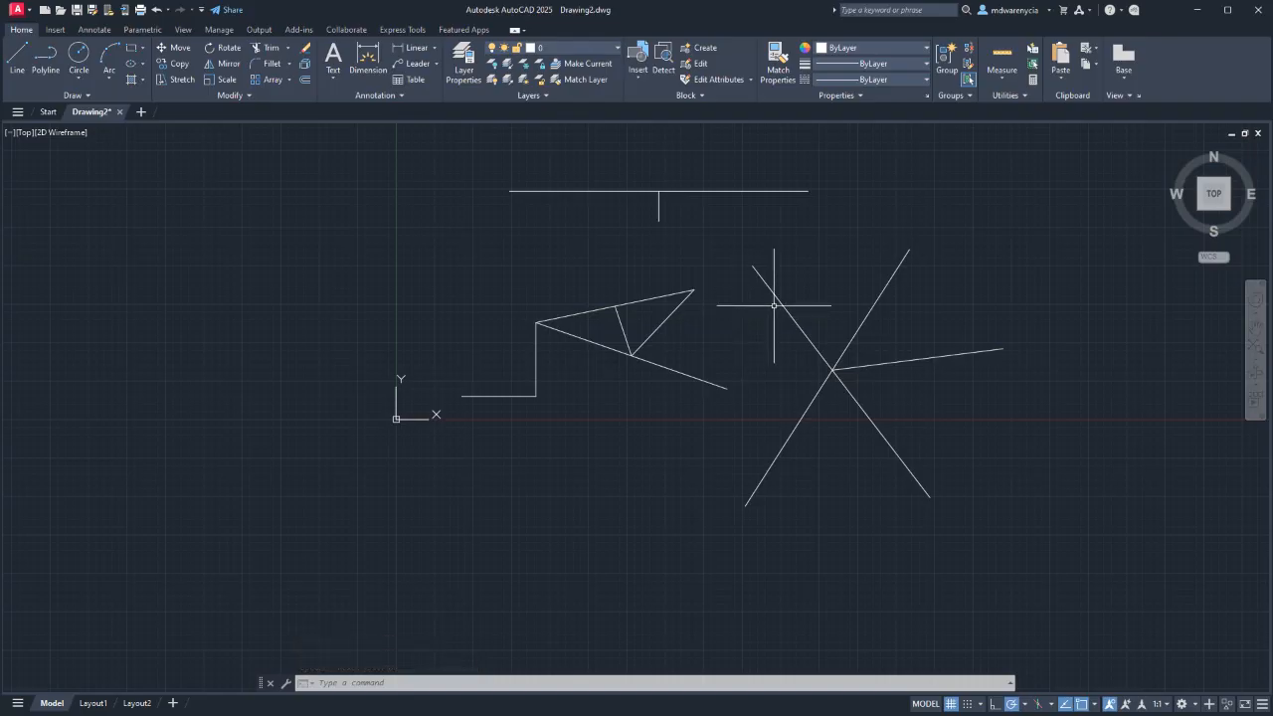
Draw a small circle below the triangular shape.
left_click(994, 497)
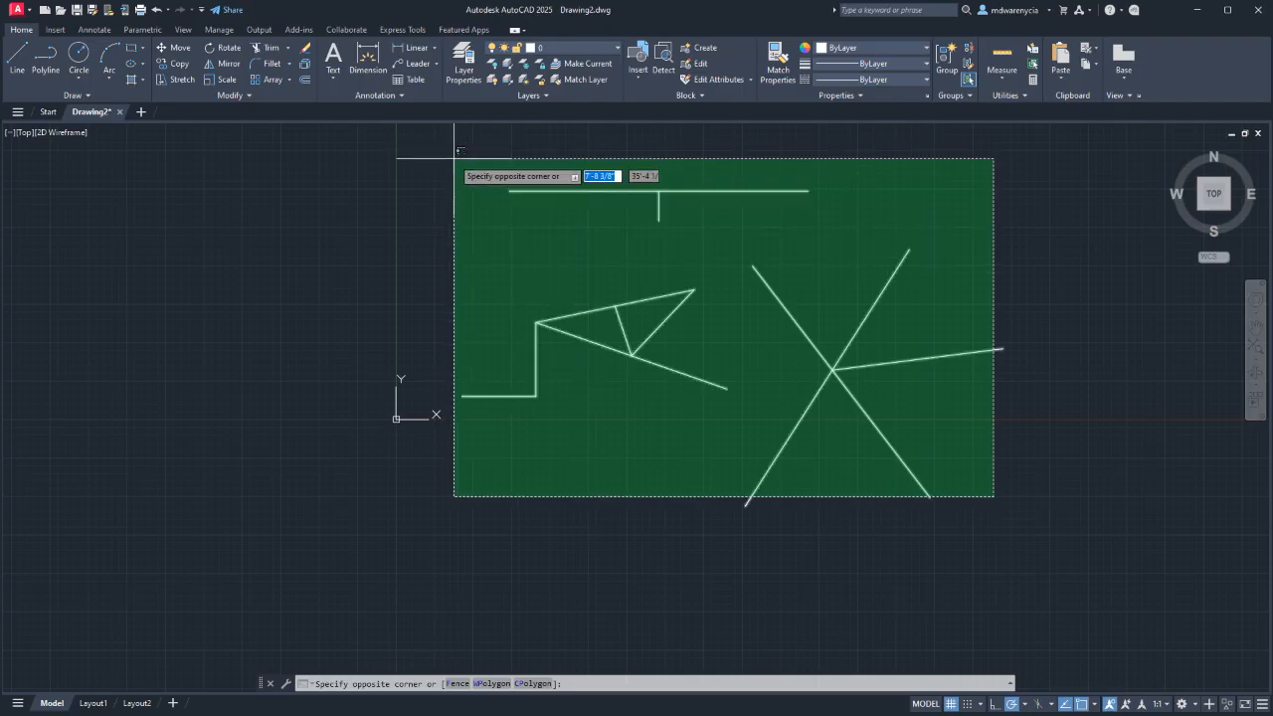
left_click(480, 210)
left_click(79, 57)
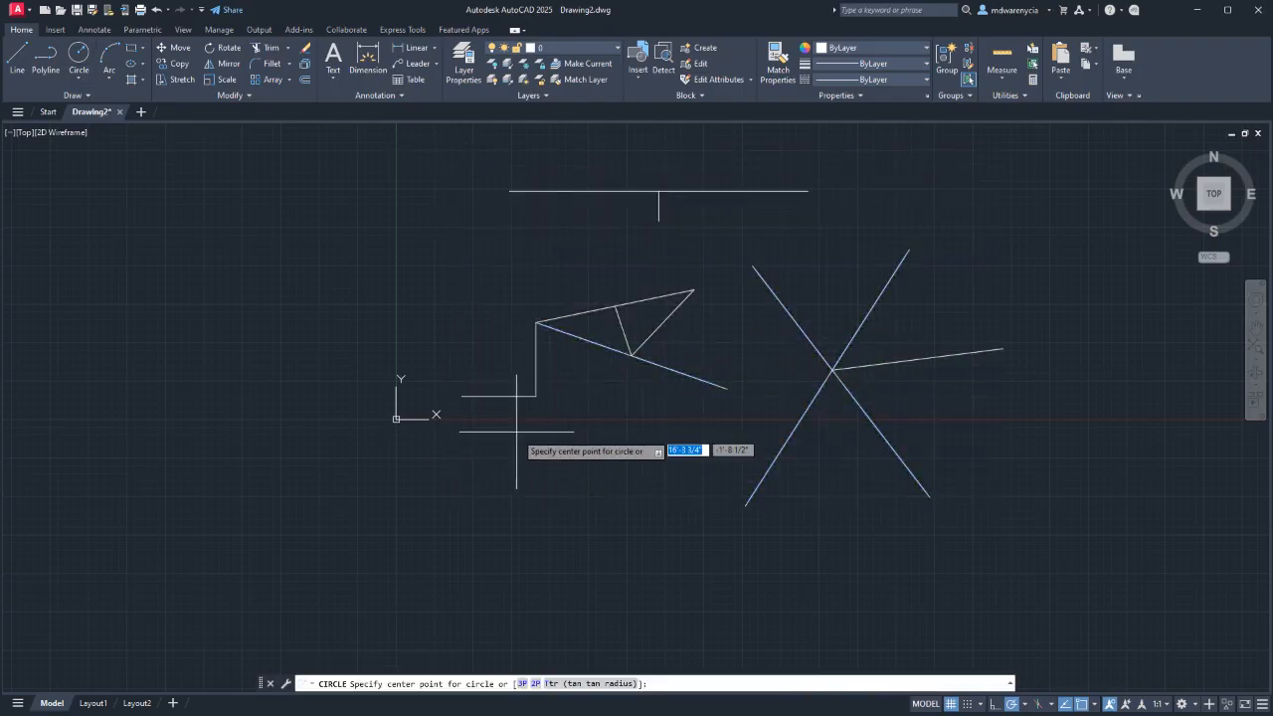
left_click(587, 480)
left_click(587, 451)
Draw a horizontal line from the circle's center to a point outside it on the right.
key("l")
key("Return")
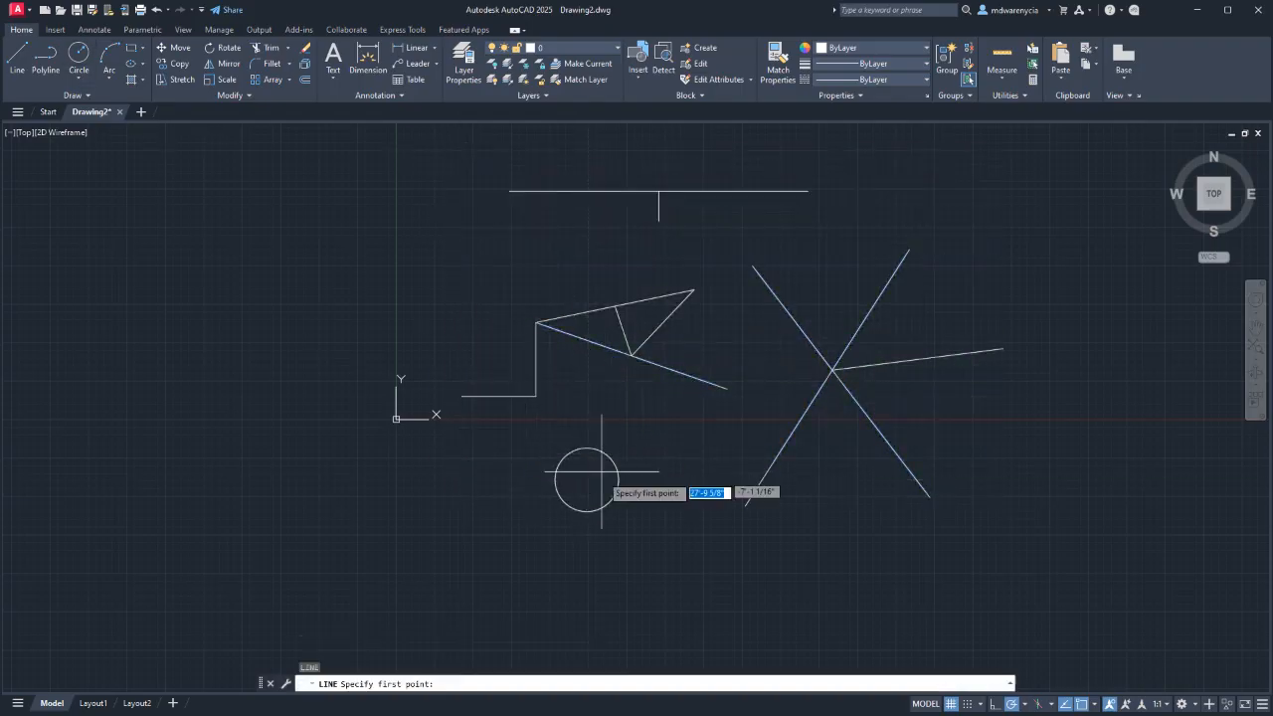
left_click(586, 481)
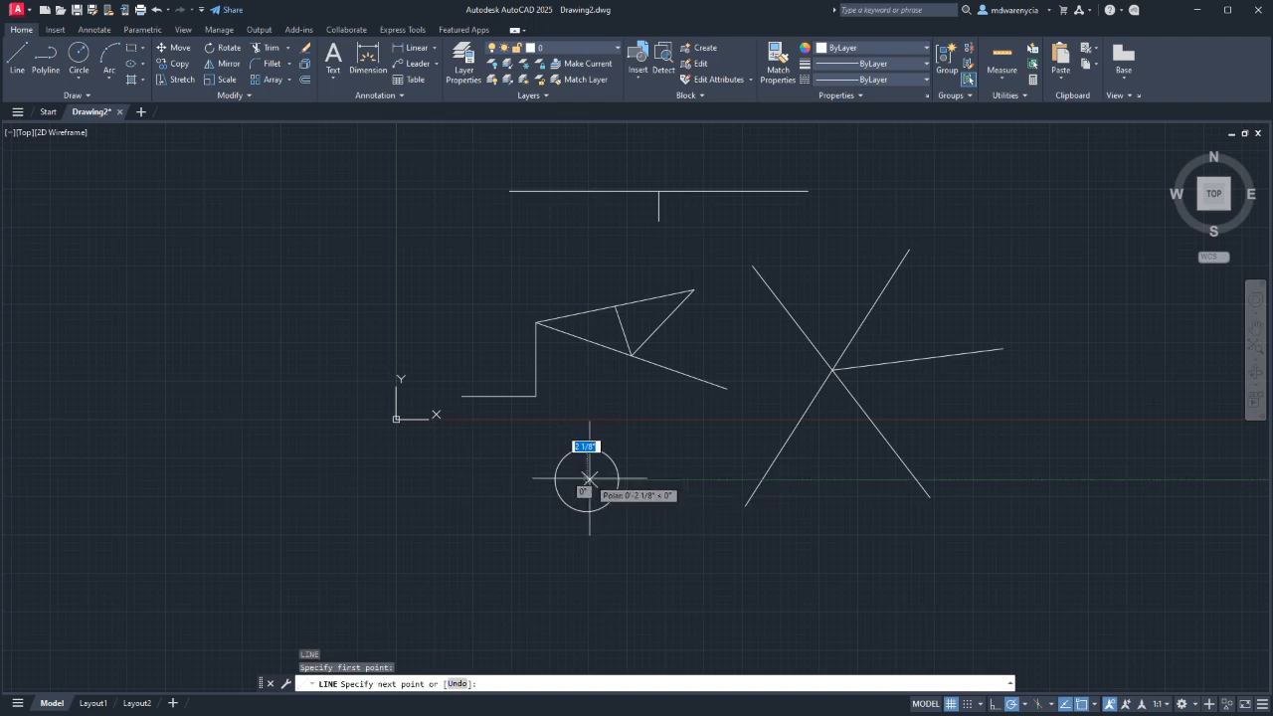
left_click(700, 480)
key("Escape")
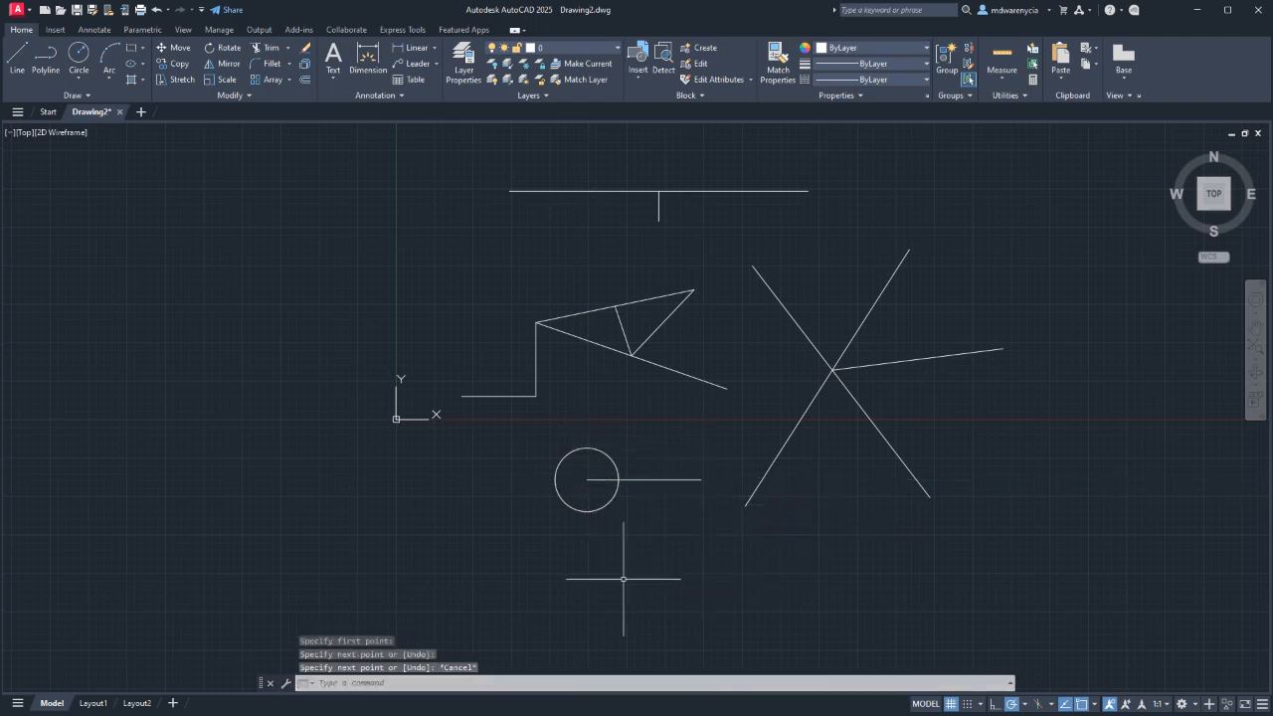
Erase all objects in the drawing.
left_click(1023, 571)
left_click(331, 160)
key("Delete")
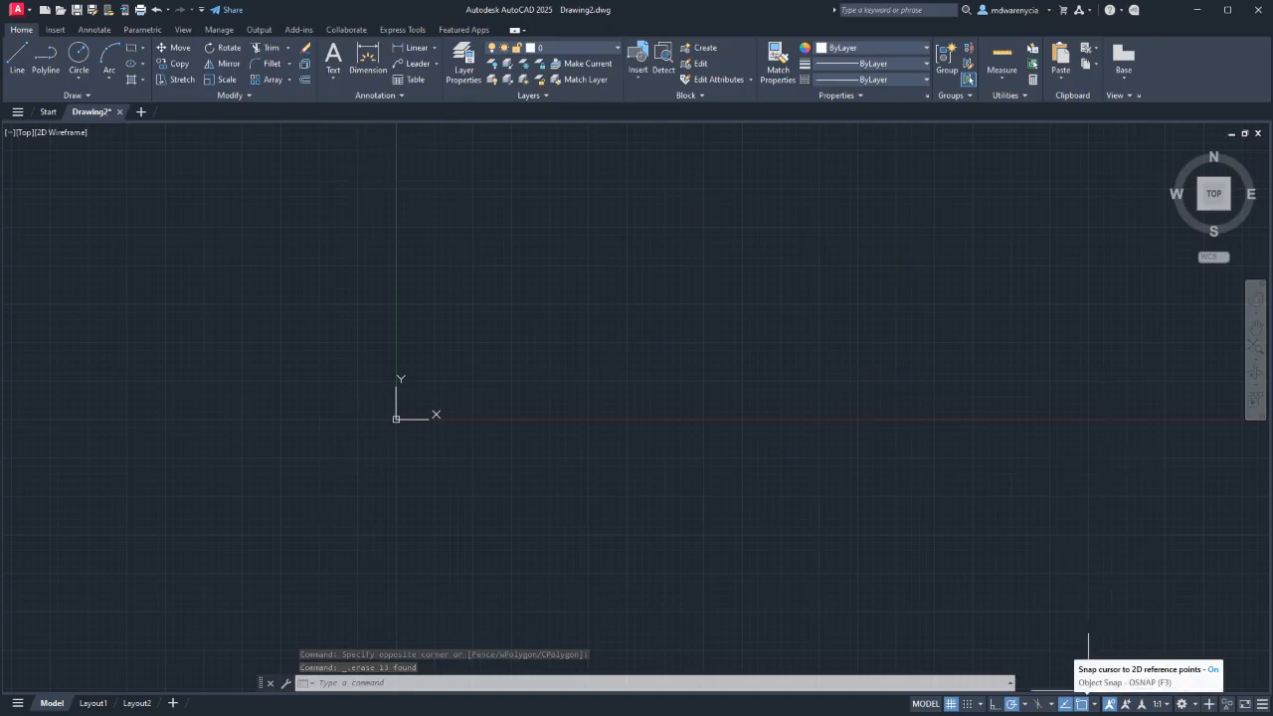
Turn object snap off and draw one diagonal line sloping down to the right above the X axis.
left_click(1081, 704)
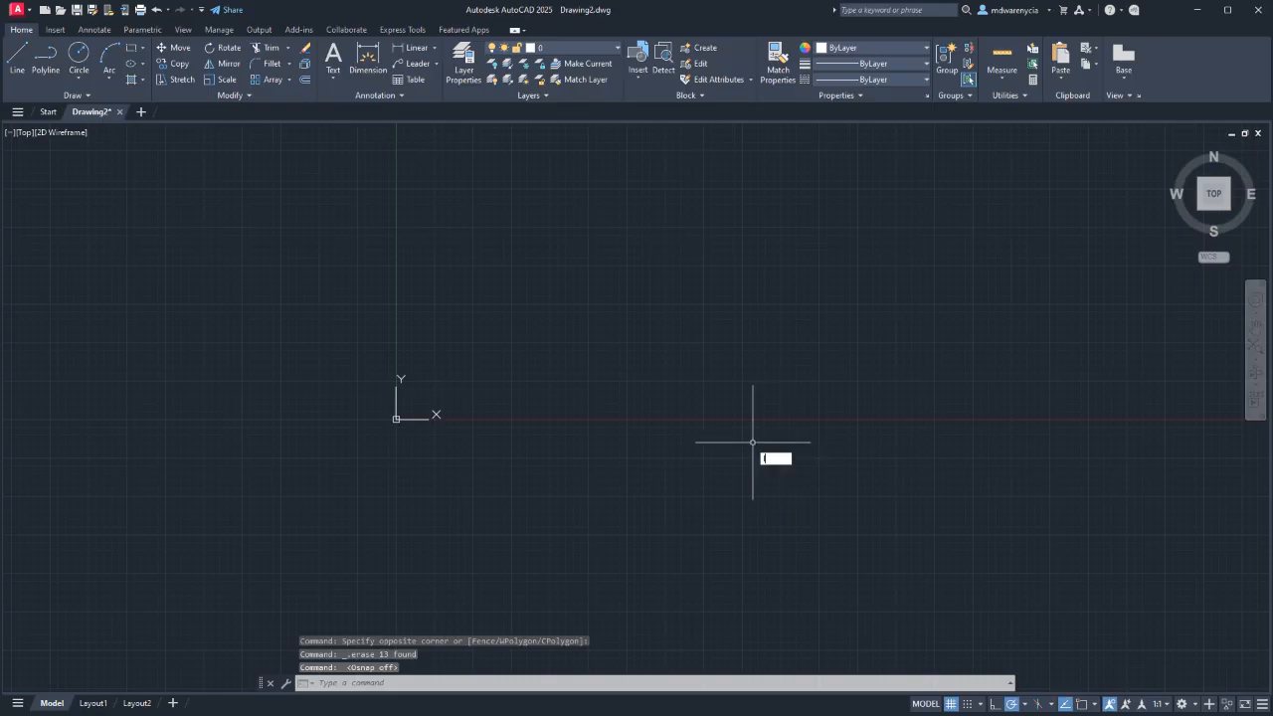
type("l")
key("Return")
left_click(599, 301)
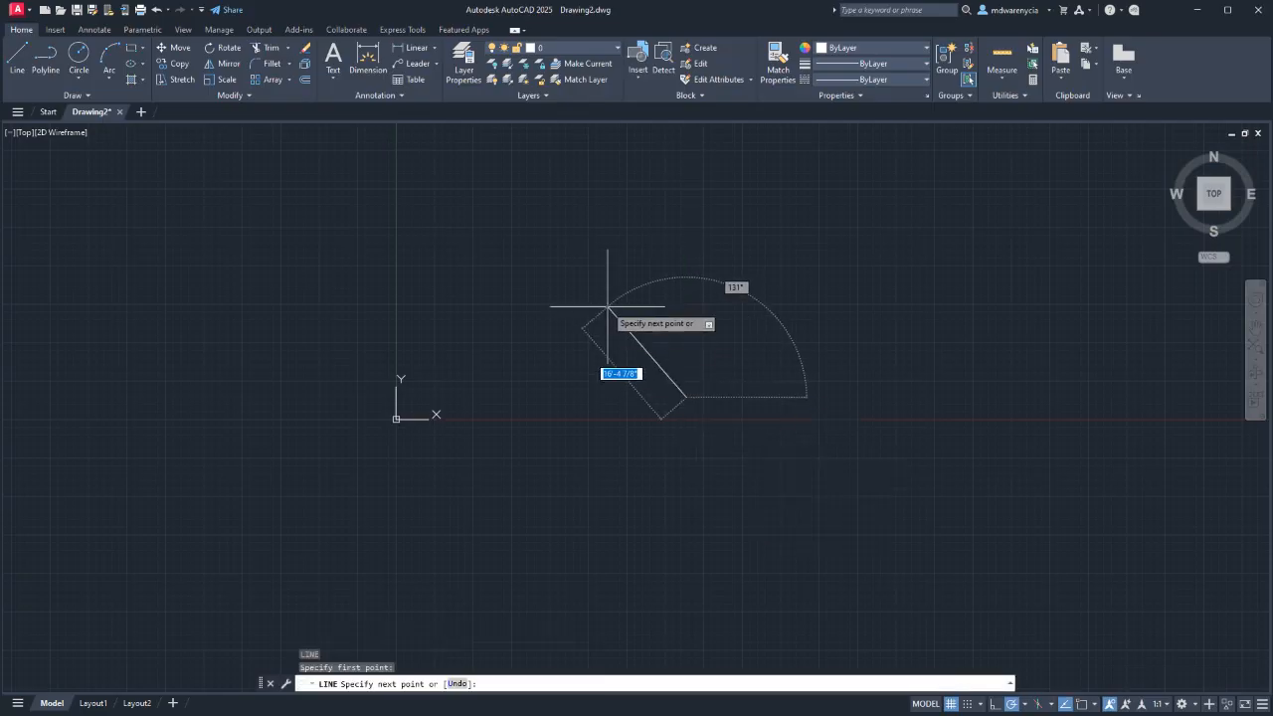
left_click(686, 395)
key("Escape")
Start a second line to the right of the diagonal, turn object snap back on, and show the available snap modes.
key("Return")
left_click(892, 403)
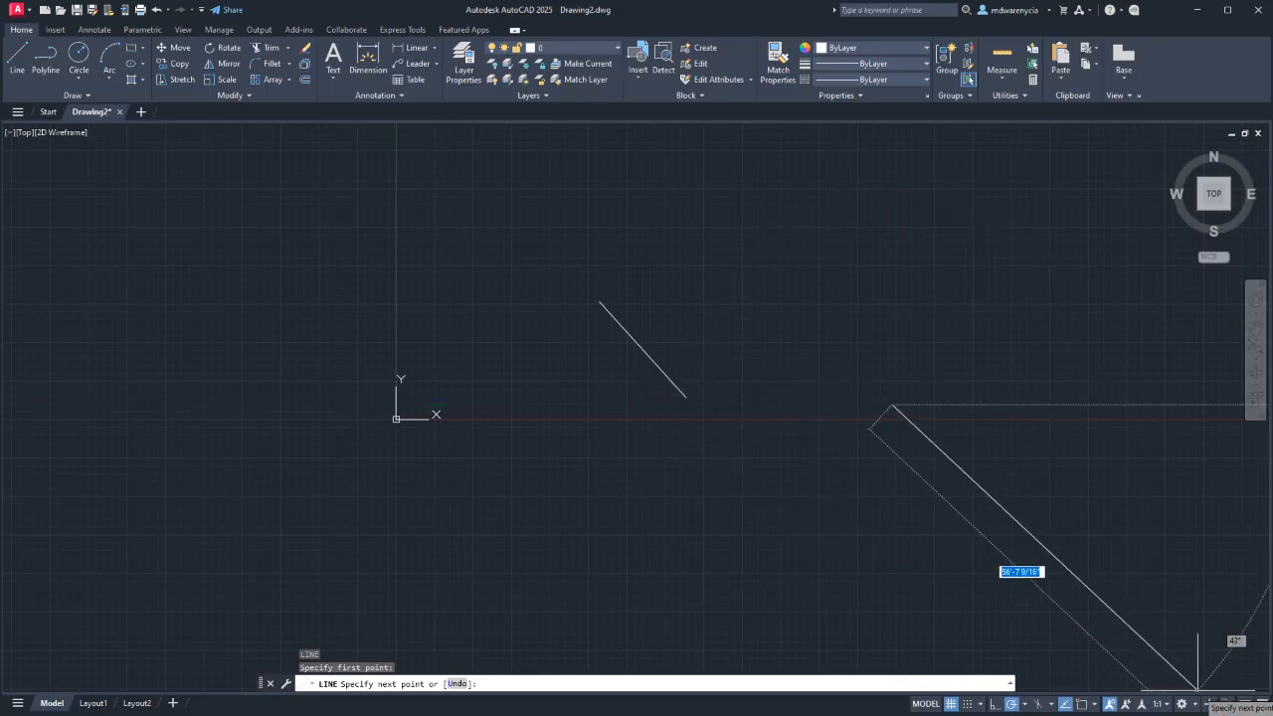
left_click(1094, 704)
left_click(1094, 704)
left_click(1094, 704)
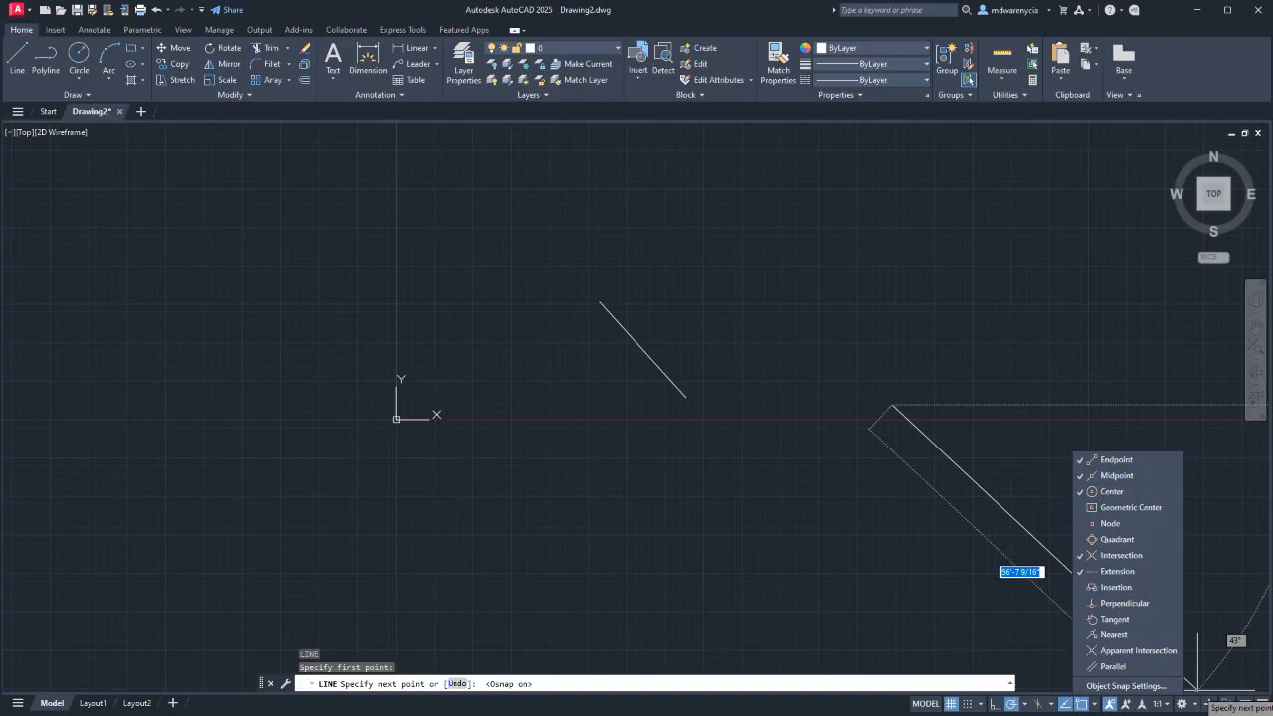
Toggle object snap tracking off and on while placing the line's next point, comparing the guides from the diagonal's endpoint and ending with tracking on.
left_click(1065, 704)
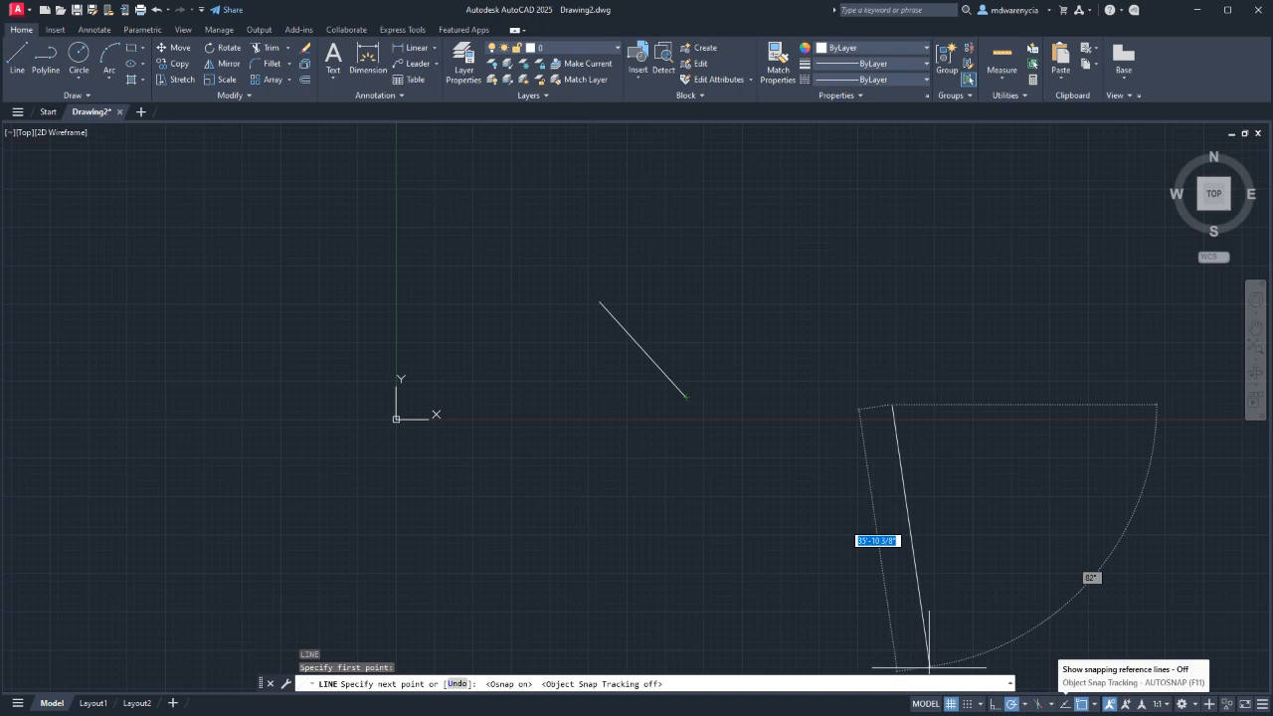
key("F11")
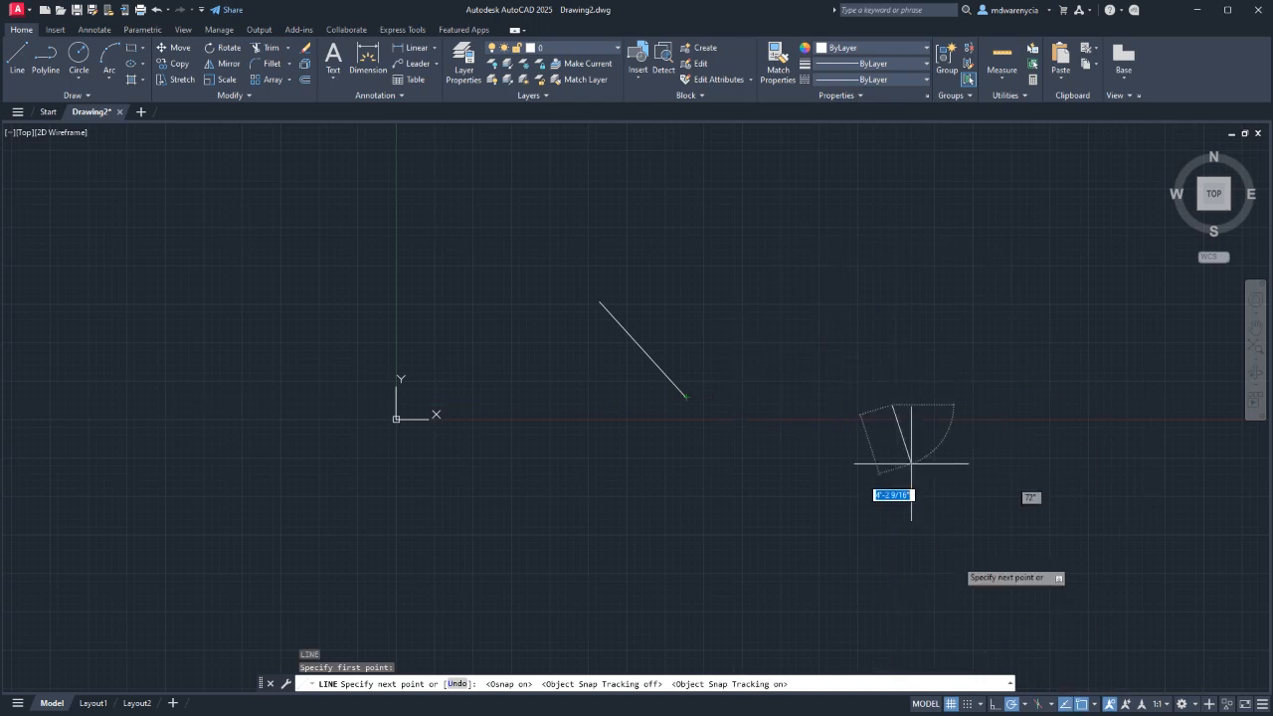
key("F11")
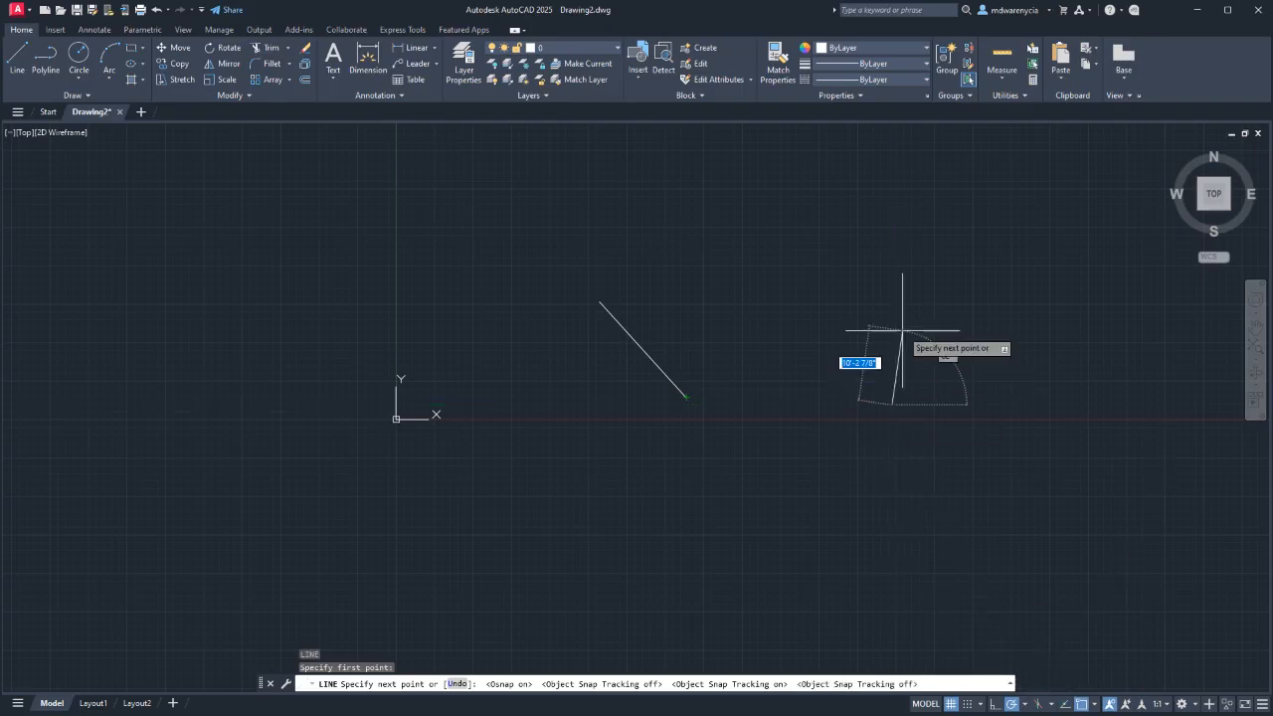
key("F11")
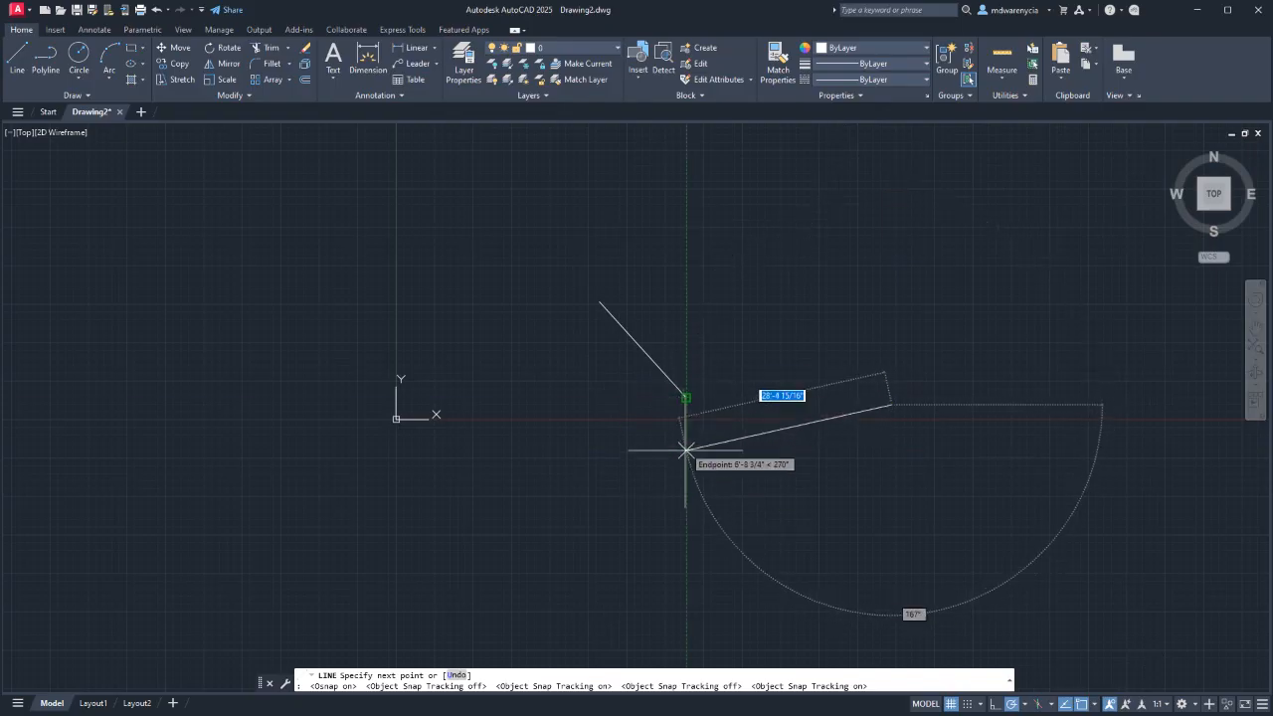
key("F11")
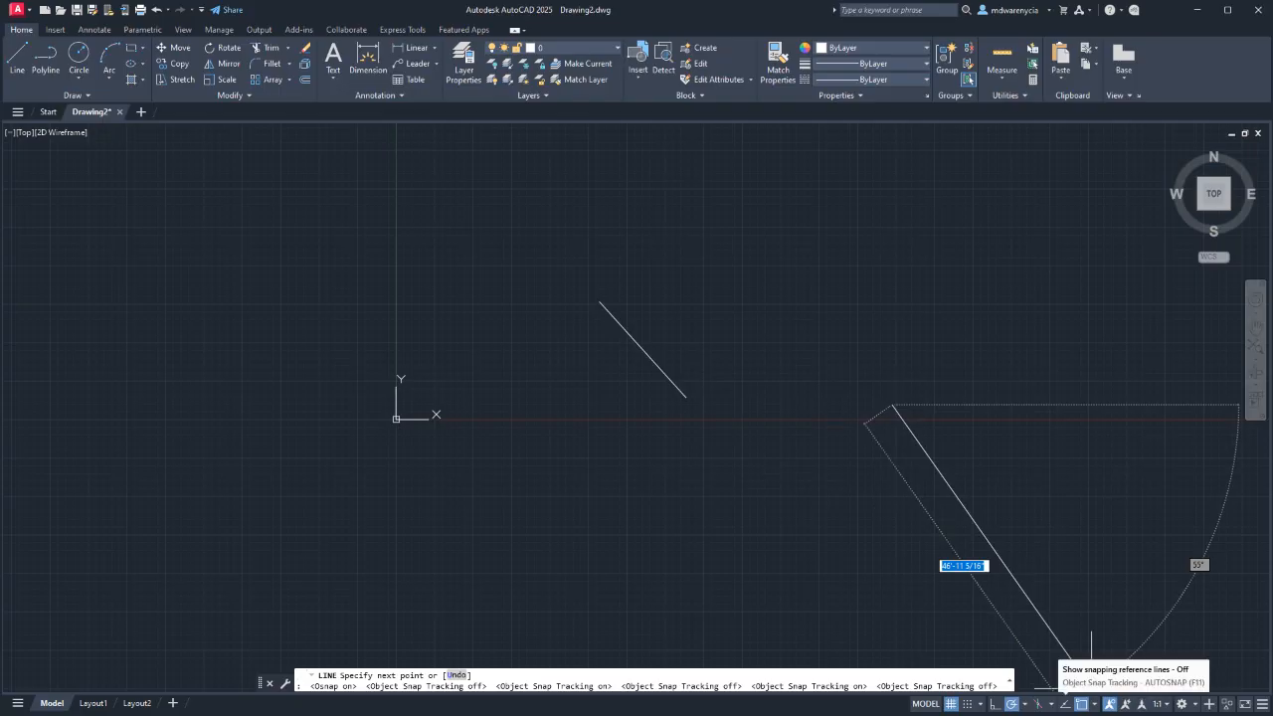
left_click(1064, 703)
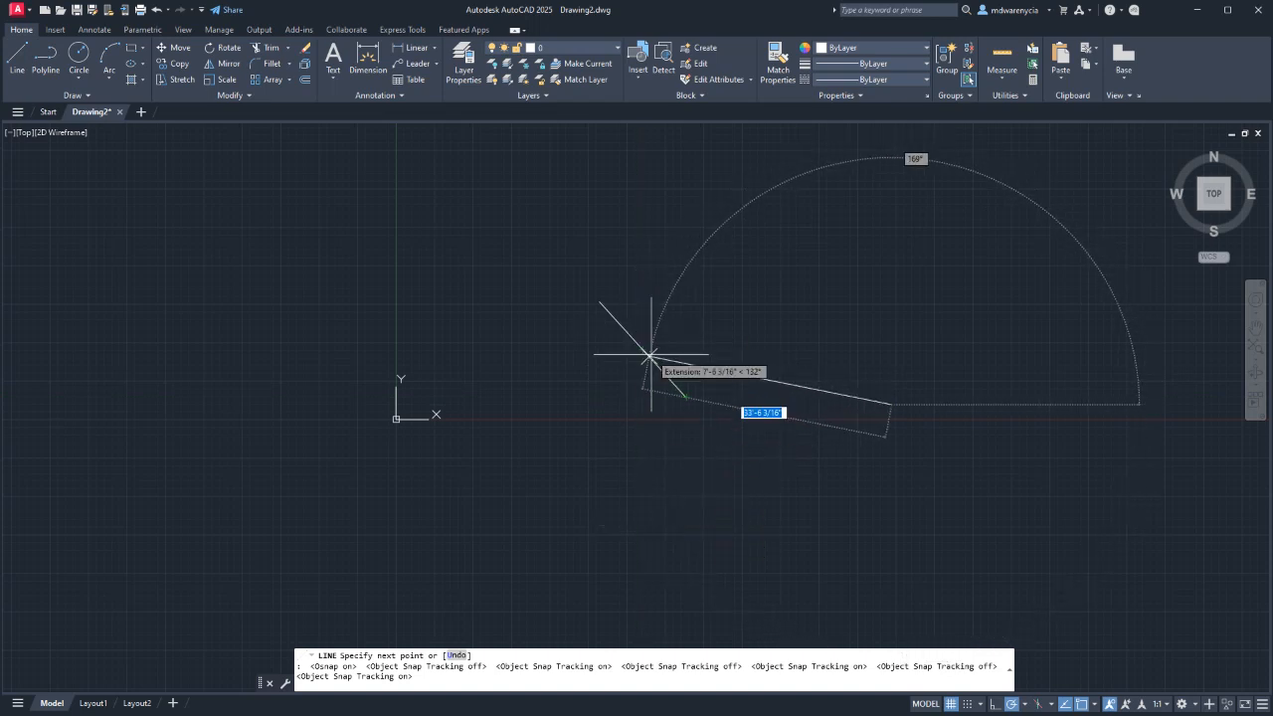
Cancel the unfinished line and review which object snap modes are enabled in the drafting settings and the snap list.
key("Escape")
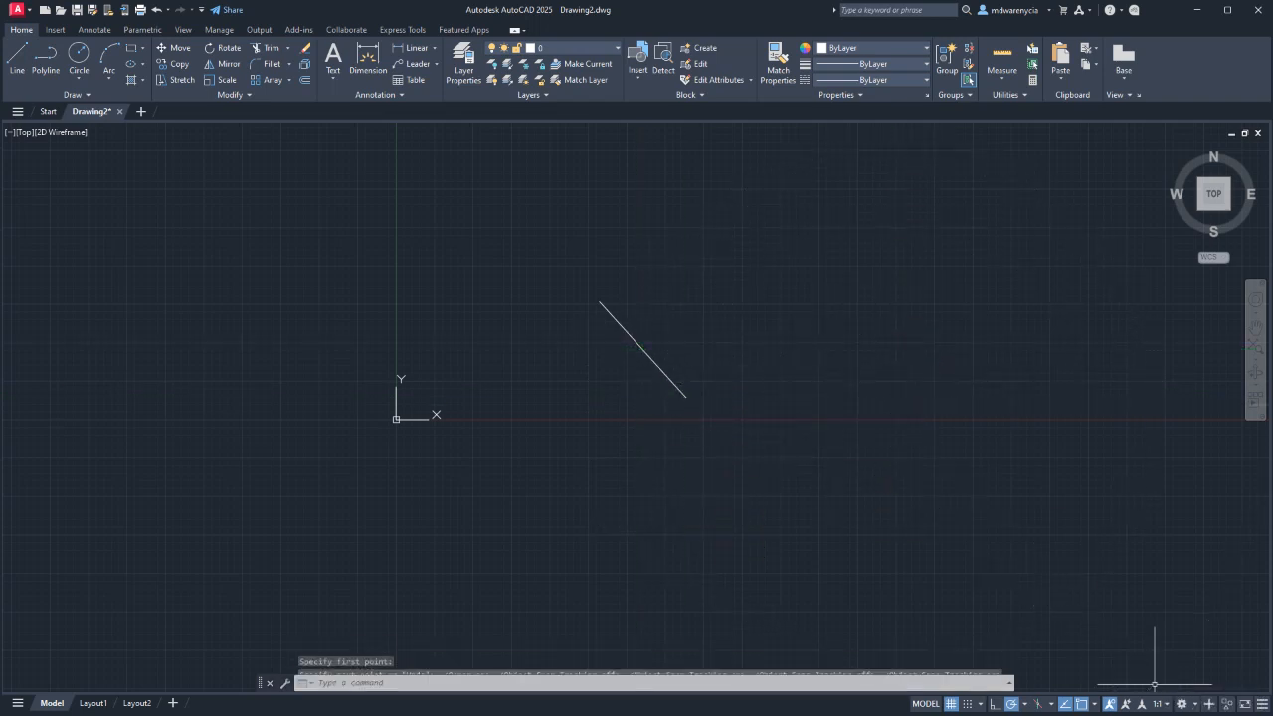
left_click(1095, 704)
left_click(1125, 686)
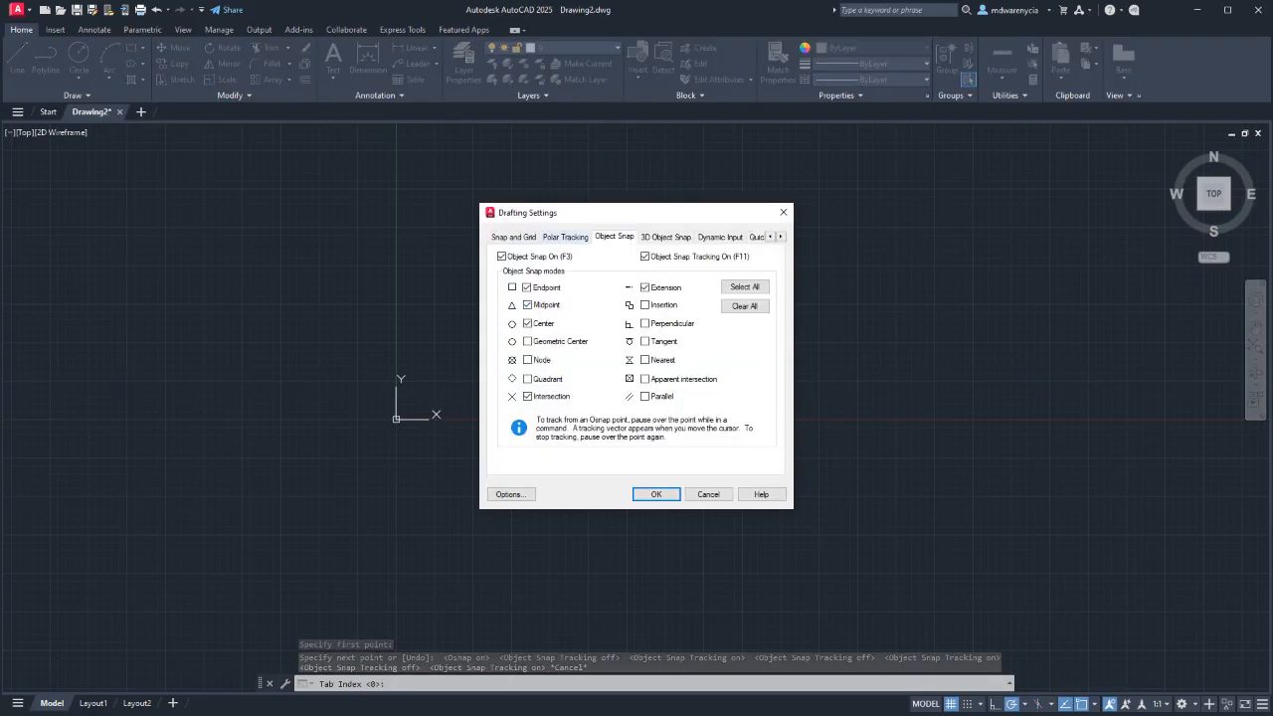
key("Return")
left_click(1095, 704)
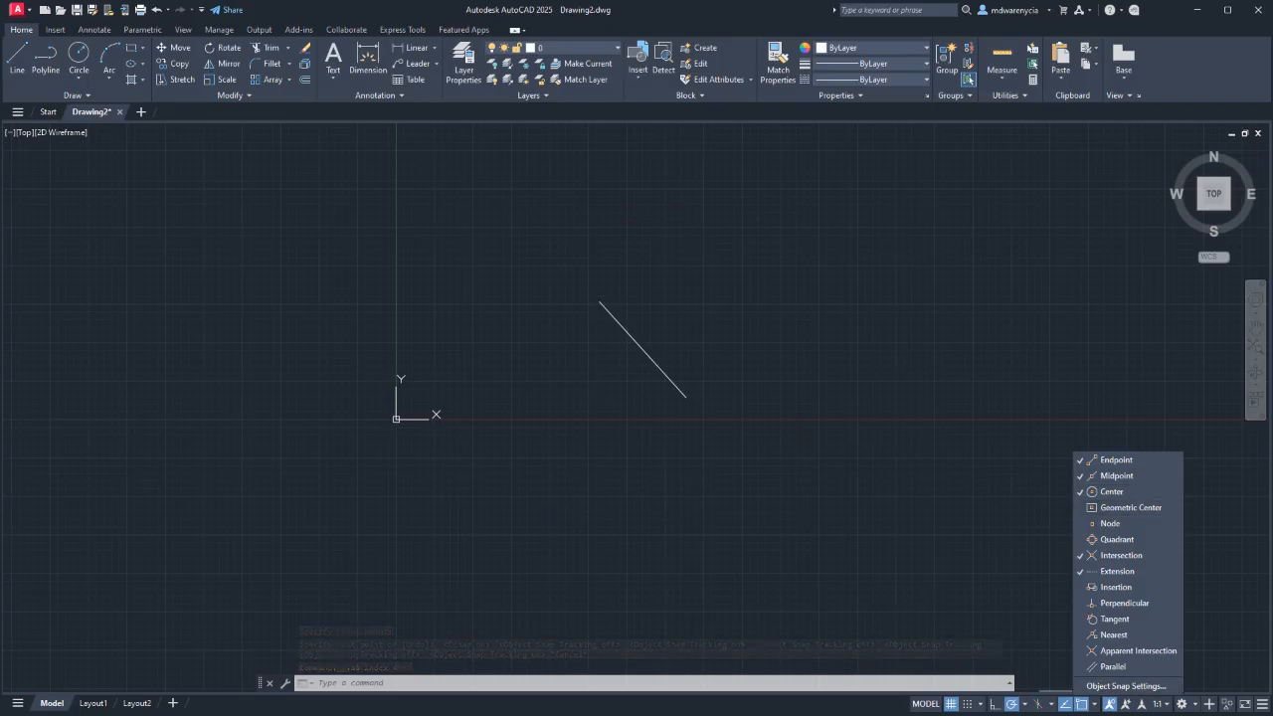
left_click(665, 393)
Draw a vertical line to the right of the diagonal, running upward from below the X axis to above it.
type("l")
key("Return")
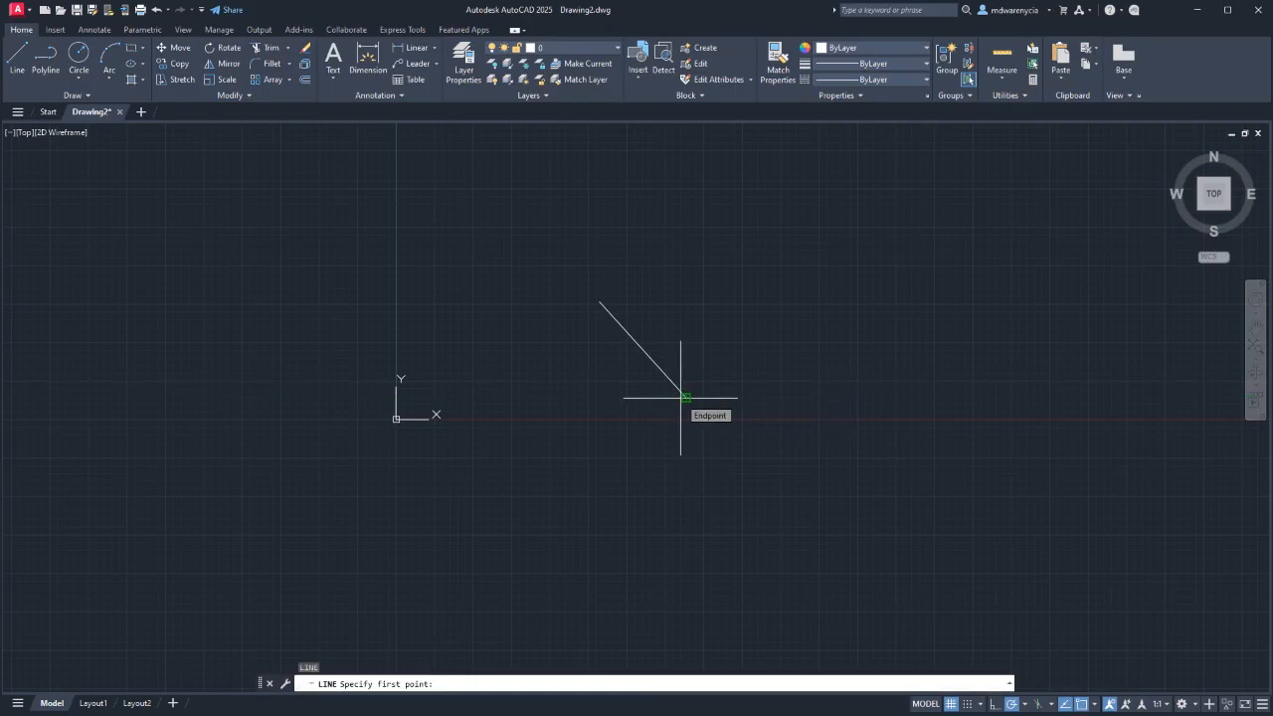
left_click(811, 488)
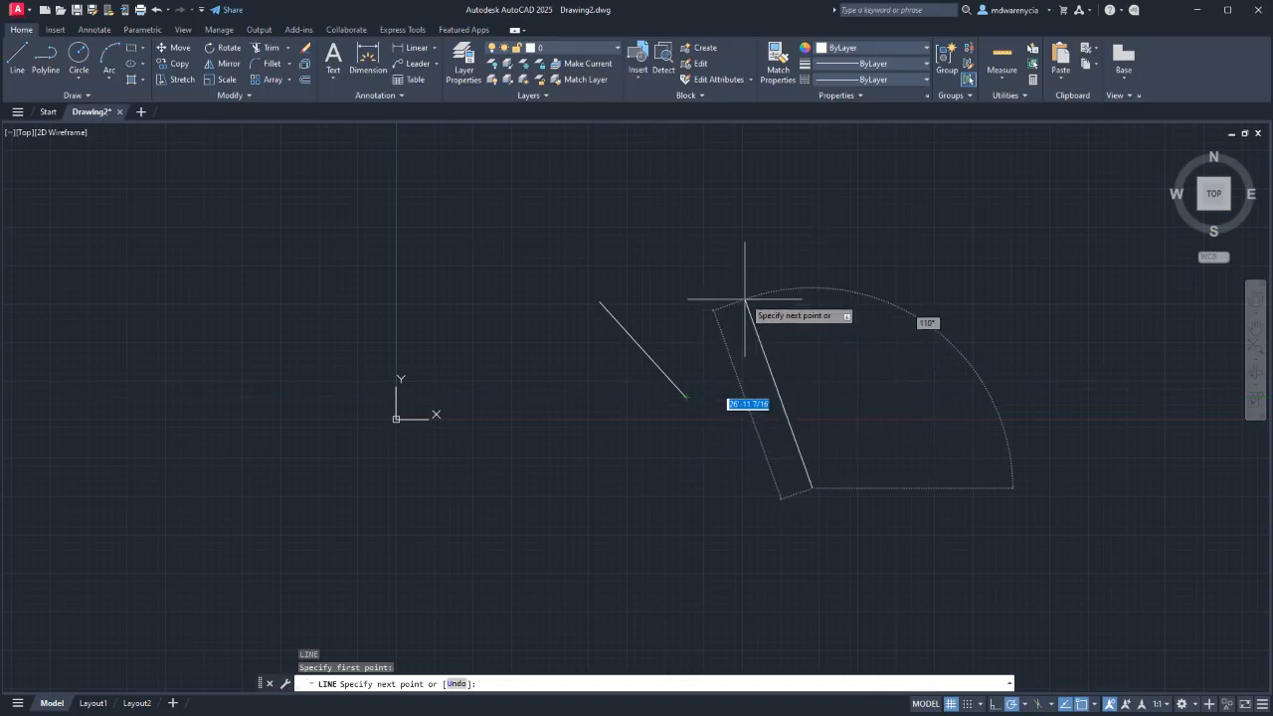
left_click(813, 275)
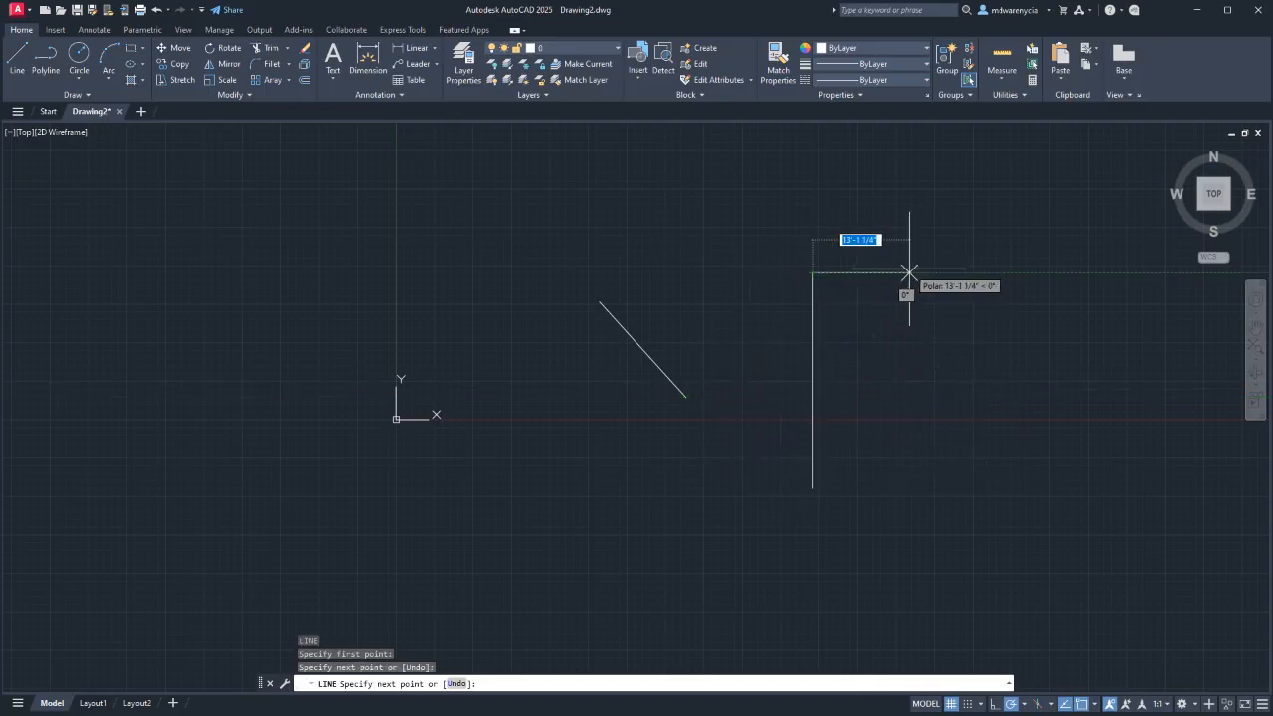
key("Return")
Draw a second vertical line about 16' to the right of the first, with its ends level with the first line's endpoints.
key("Return")
left_click(931, 270)
left_click(932, 489)
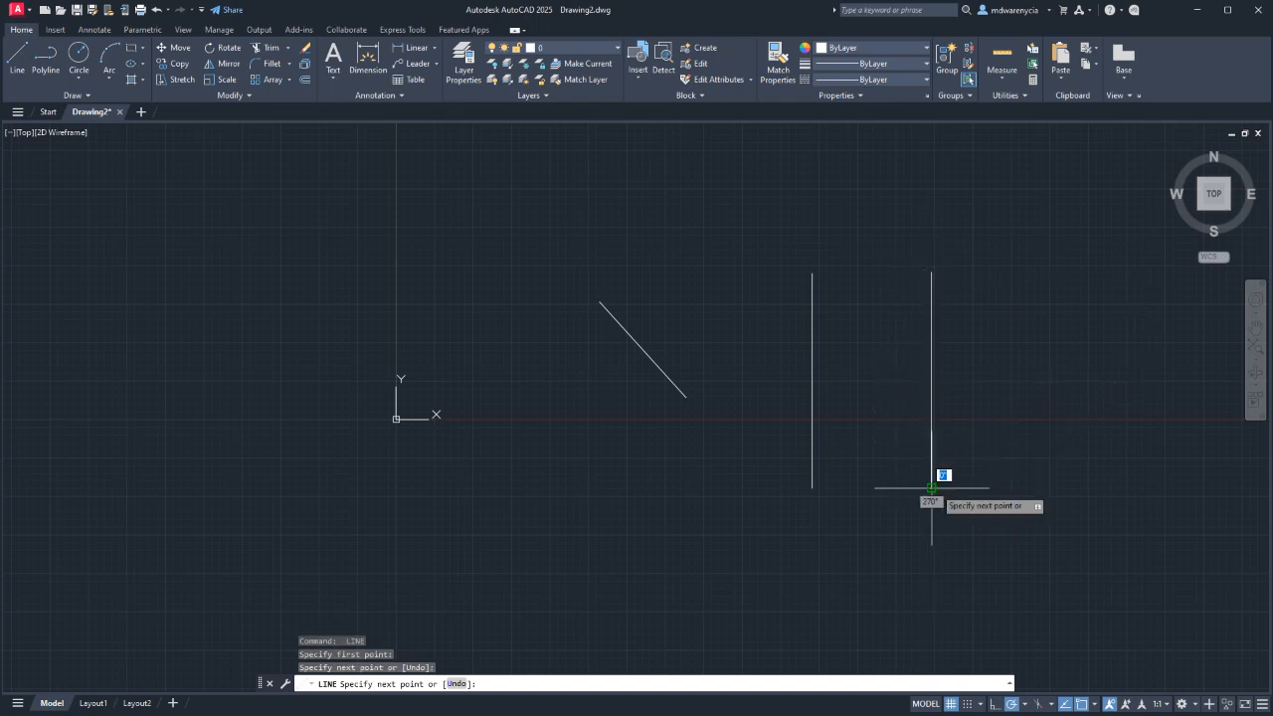
key("Return")
Start a horizontal line at the midpoint of the right vertical line, heading toward the midpoint of the left one.
key("Return")
left_click(932, 379)
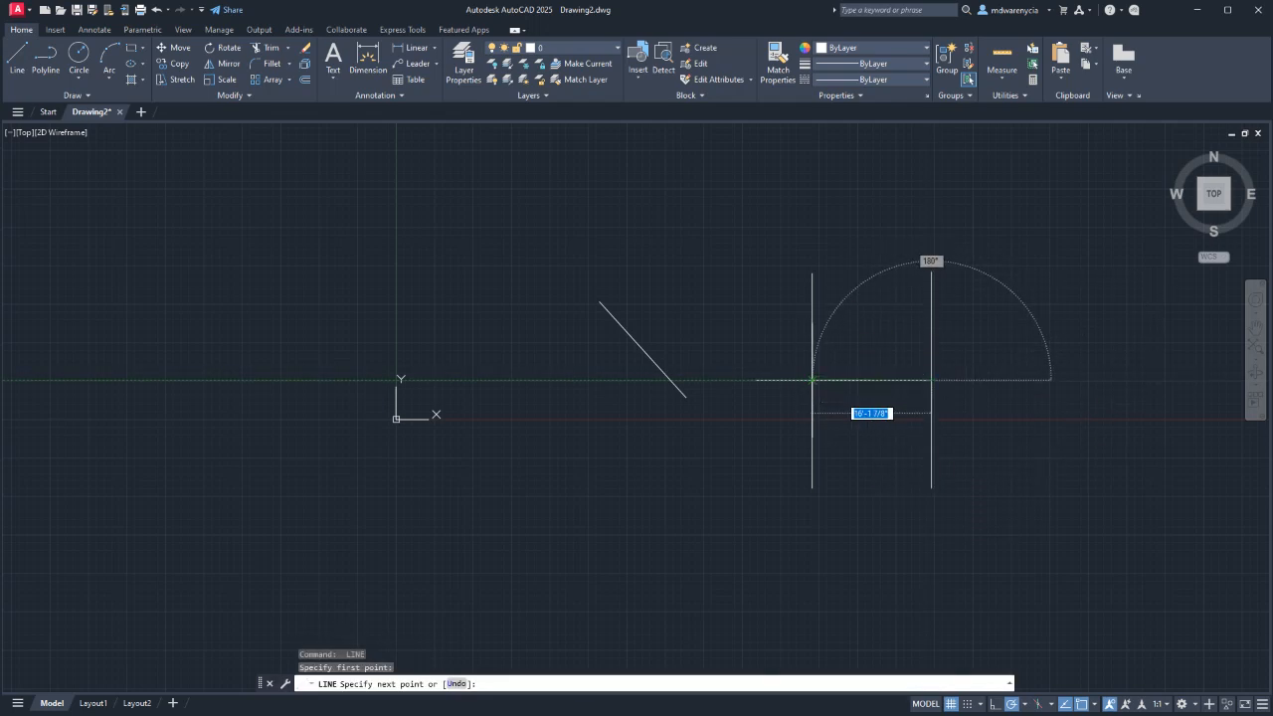
Draw a horizontal line between the two vertical lines and an L-shaped line pair against the upper part of the right vertical.
left_click(813, 380)
key("Return")
key("Return")
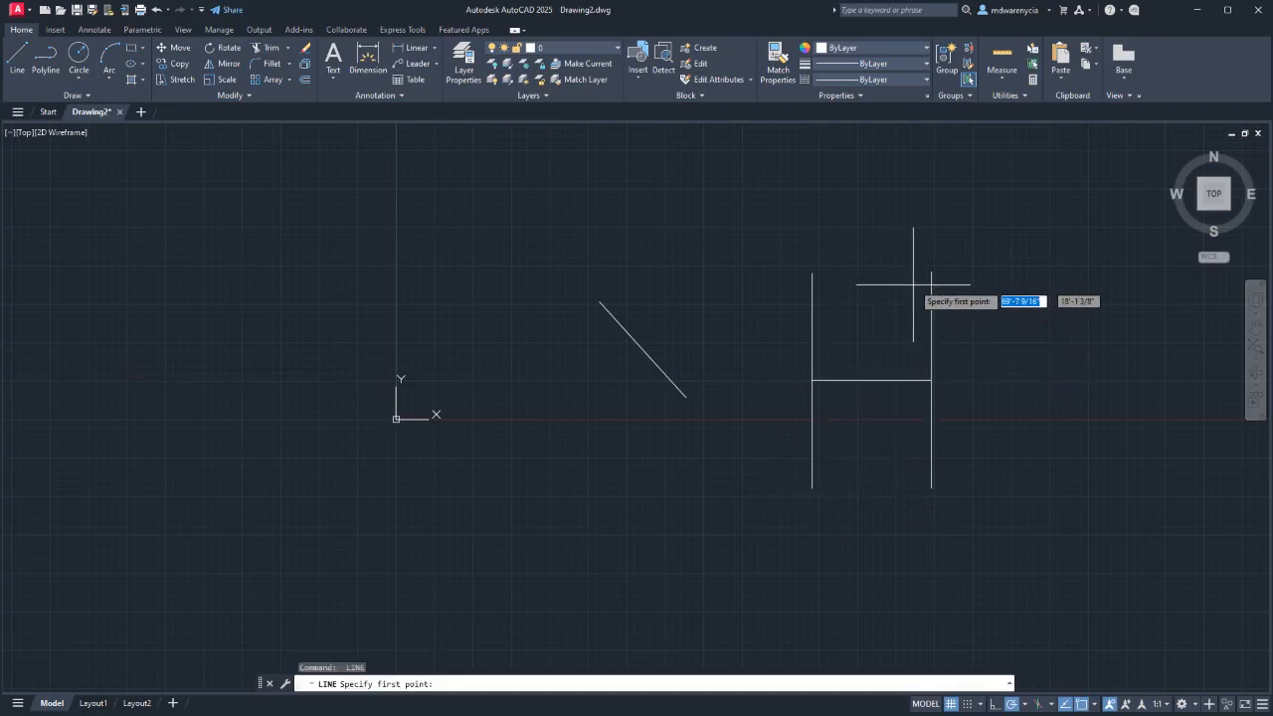
left_click(920, 270)
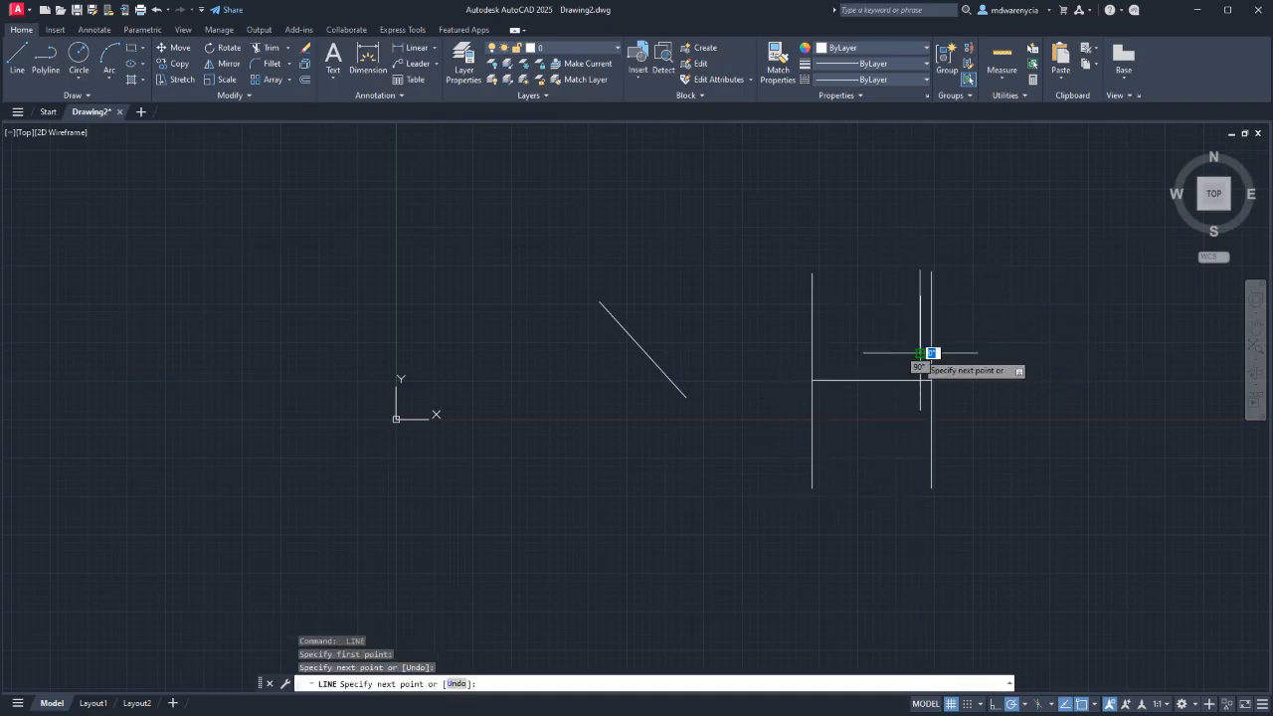
left_click(922, 352)
left_click(932, 352)
key("Return")
Draw a lower horizontal line from just outside the left vertical across to the right vertical, in two segments.
key("Return")
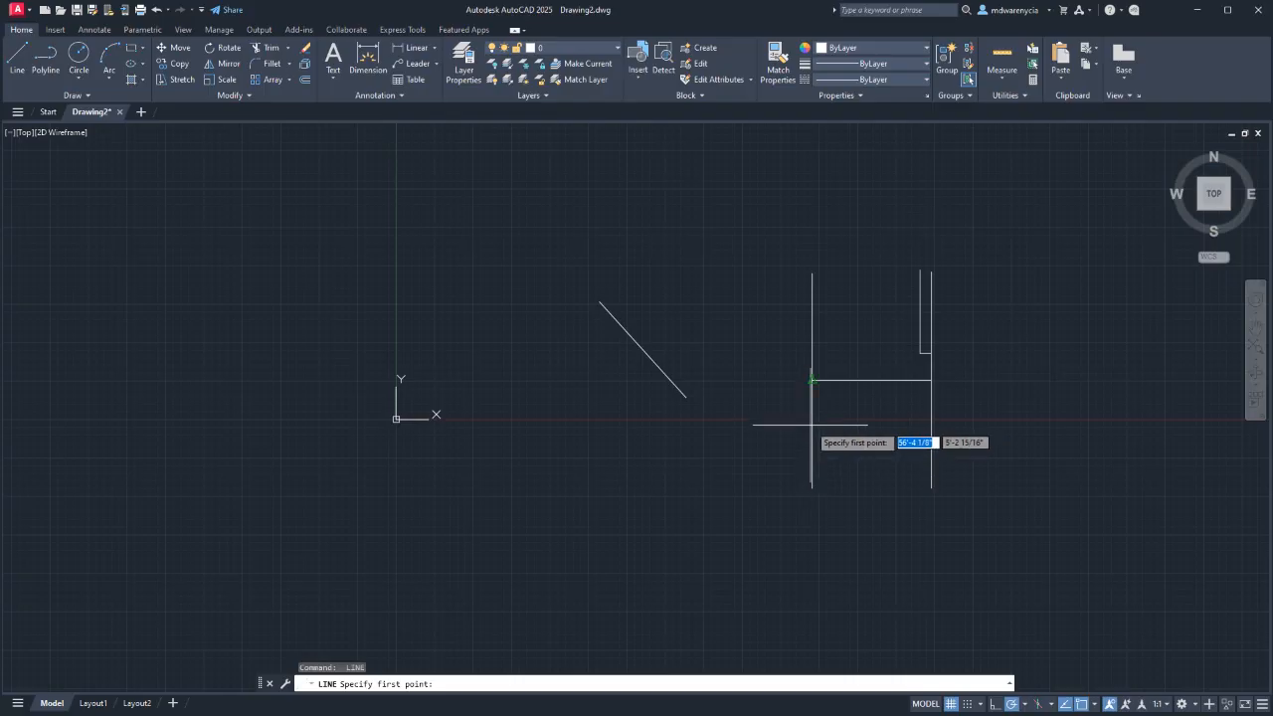
left_click(790, 425)
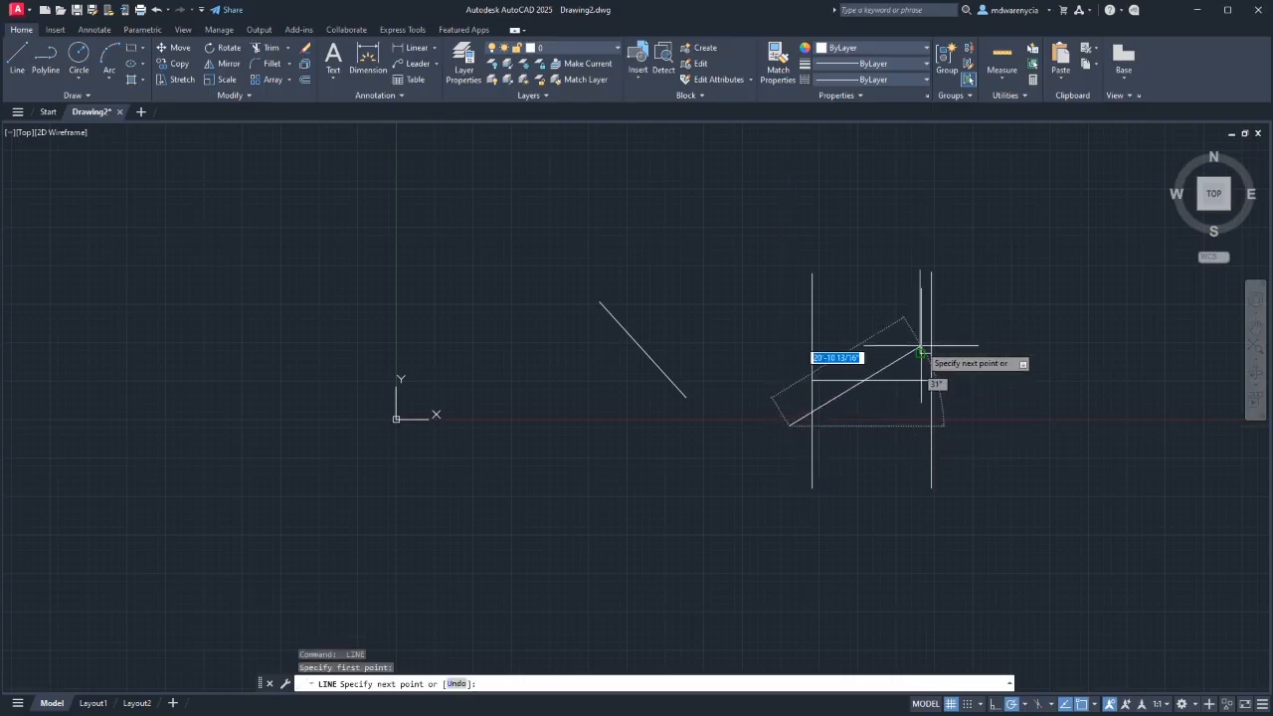
left_click(920, 426)
left_click(932, 426)
key("Return")
Draw a short vertical line from the lower horizontal line's segment joint down to the level of the right vertical's lower end.
key("Return")
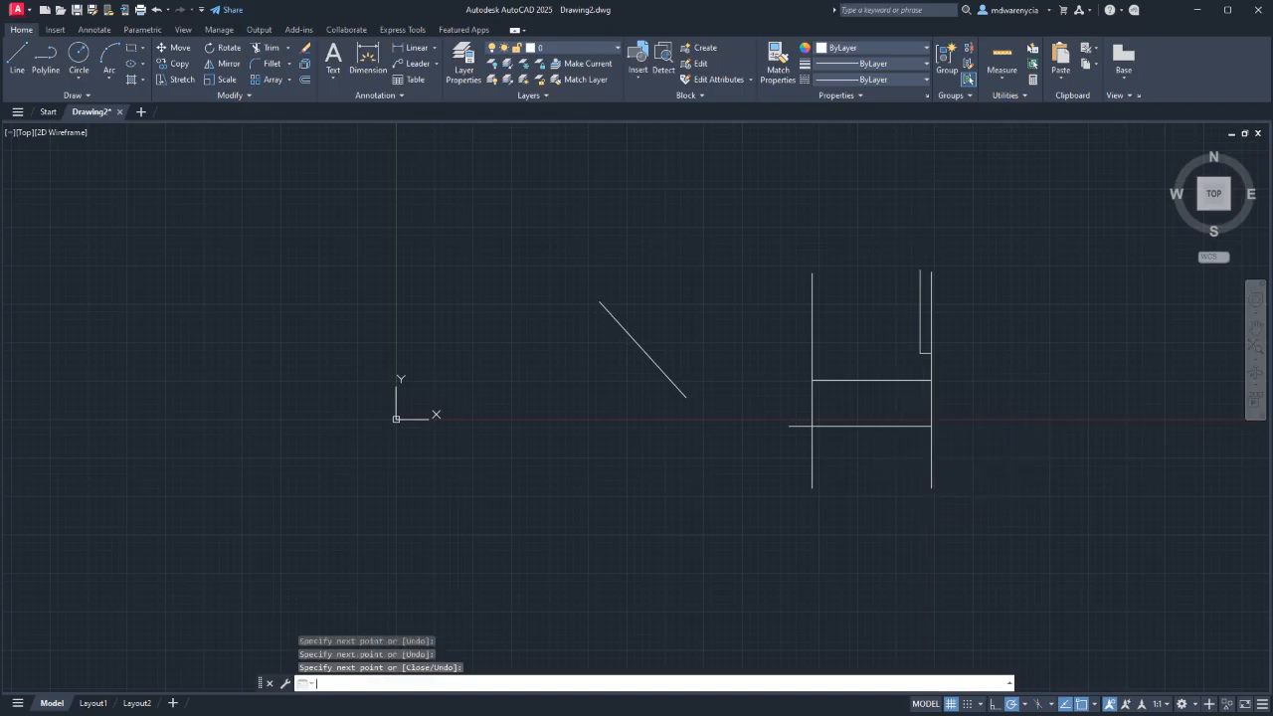
left_click(920, 425)
left_click(920, 488)
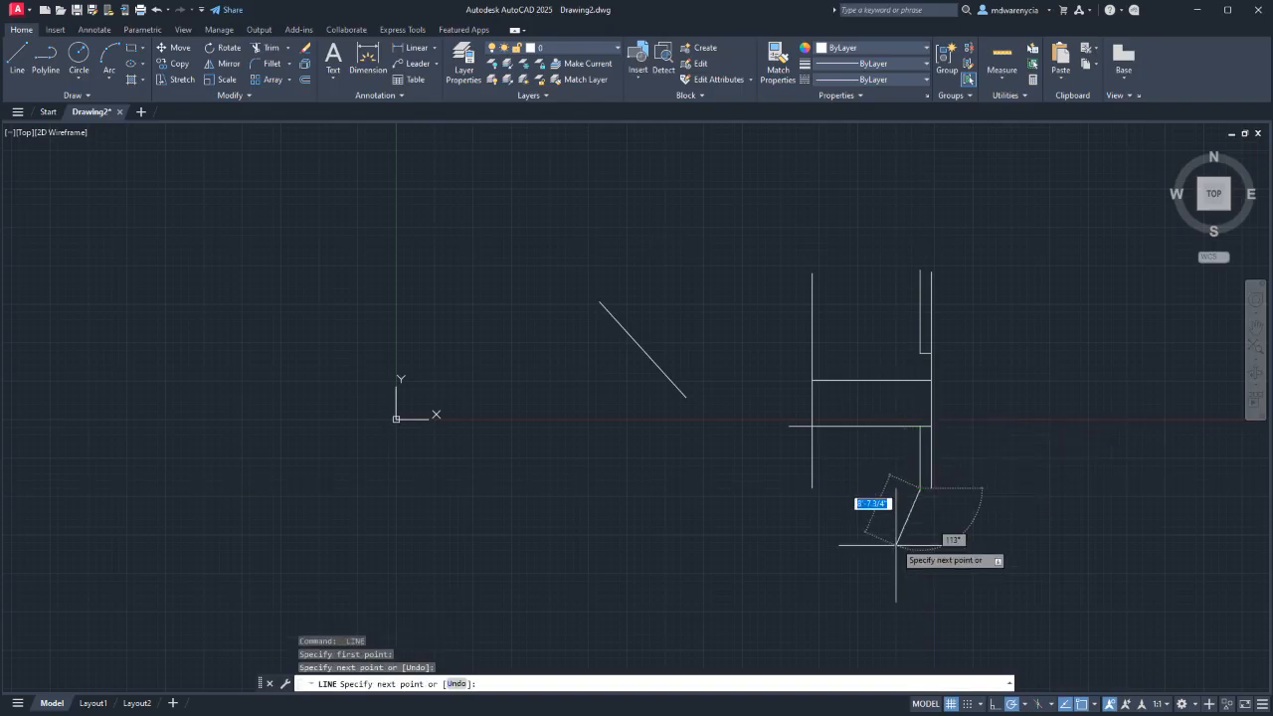
key("Escape")
key("Escape")
Erase the two long horizontal lines between the vertical lines.
left_click(886, 448)
left_click(854, 403)
key("Delete")
left_click(878, 396)
left_click(845, 353)
key("Delete")
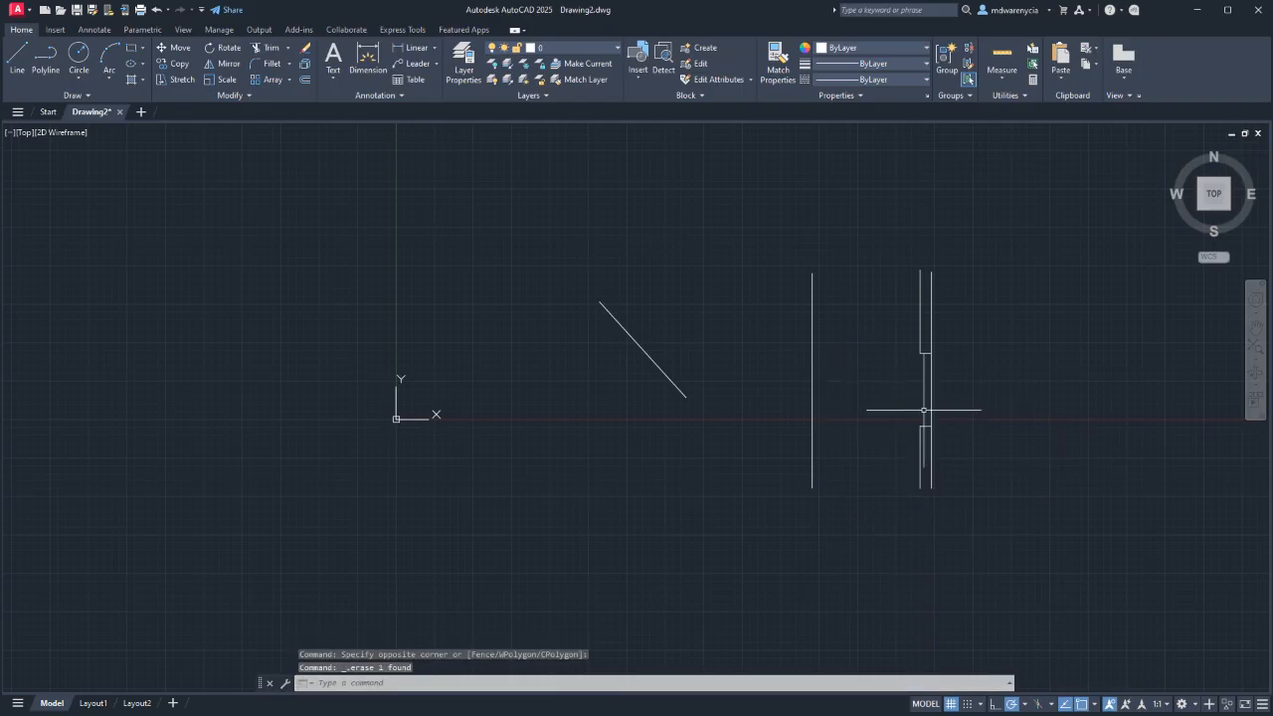
Erase all the remaining lines in the drawing.
left_click(991, 527)
left_click(463, 155)
key("Delete")
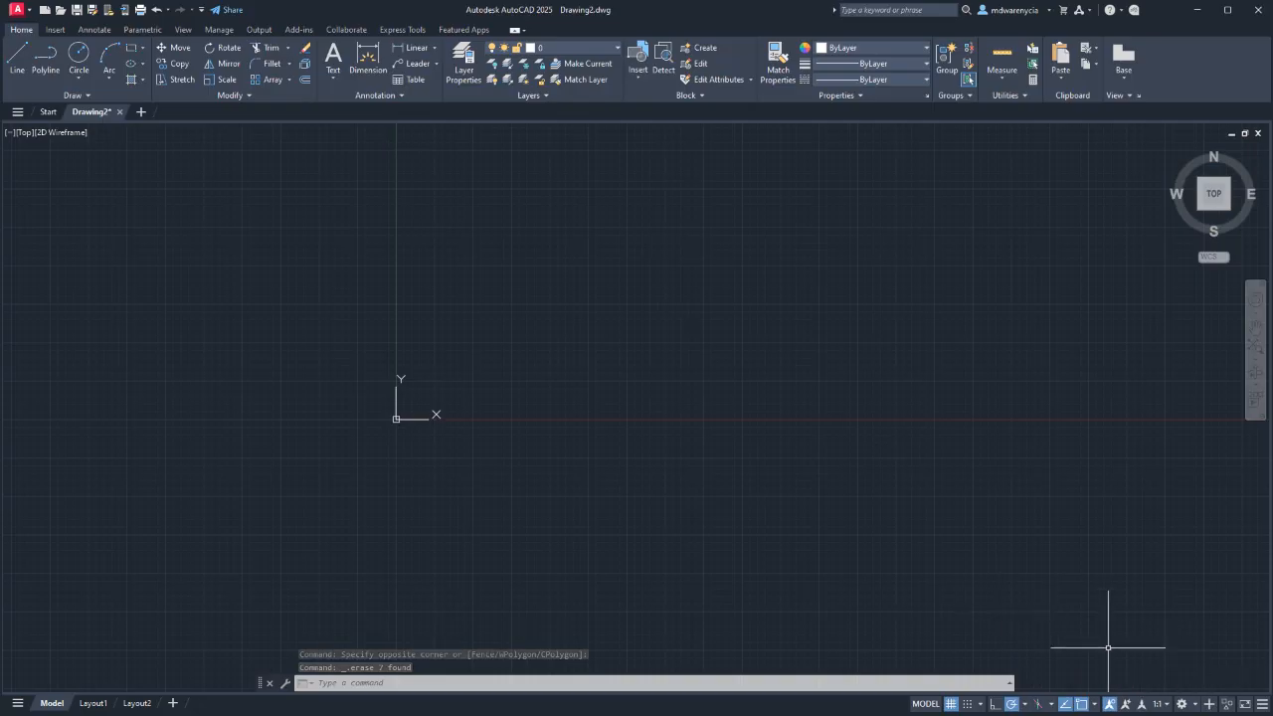
type("l")
key("Return")
left_click(722, 370)
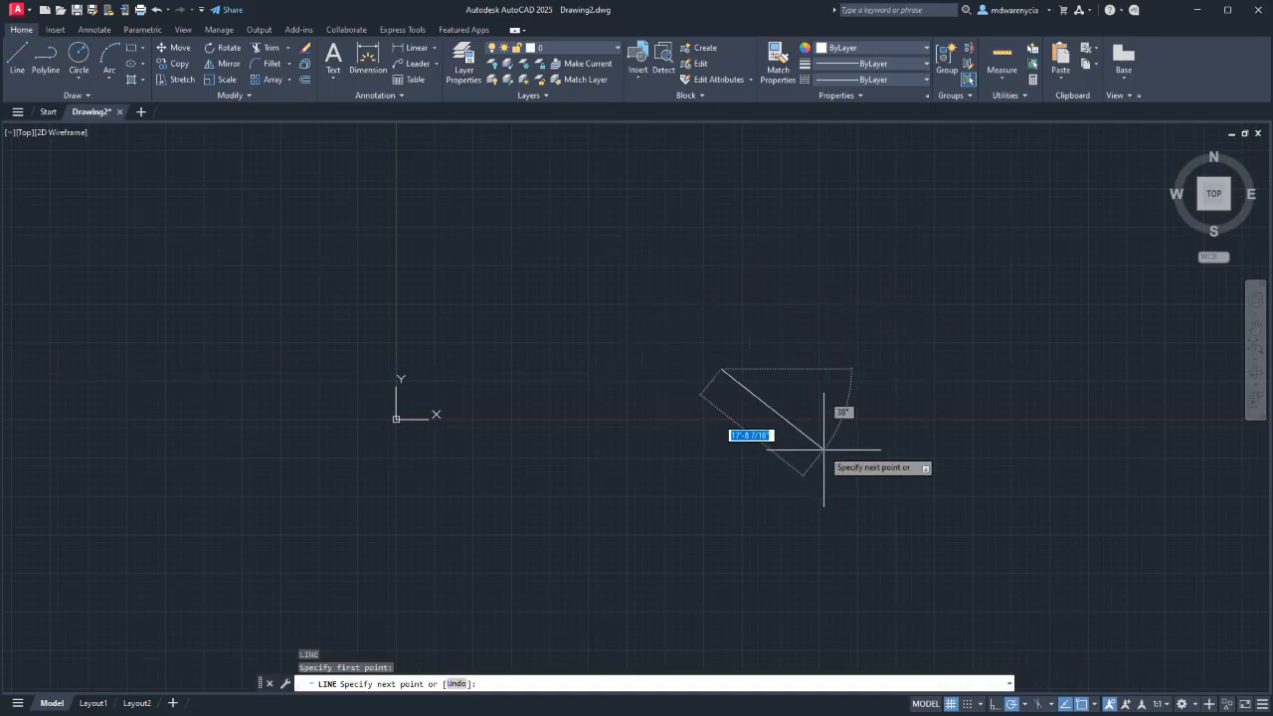
key("Escape")
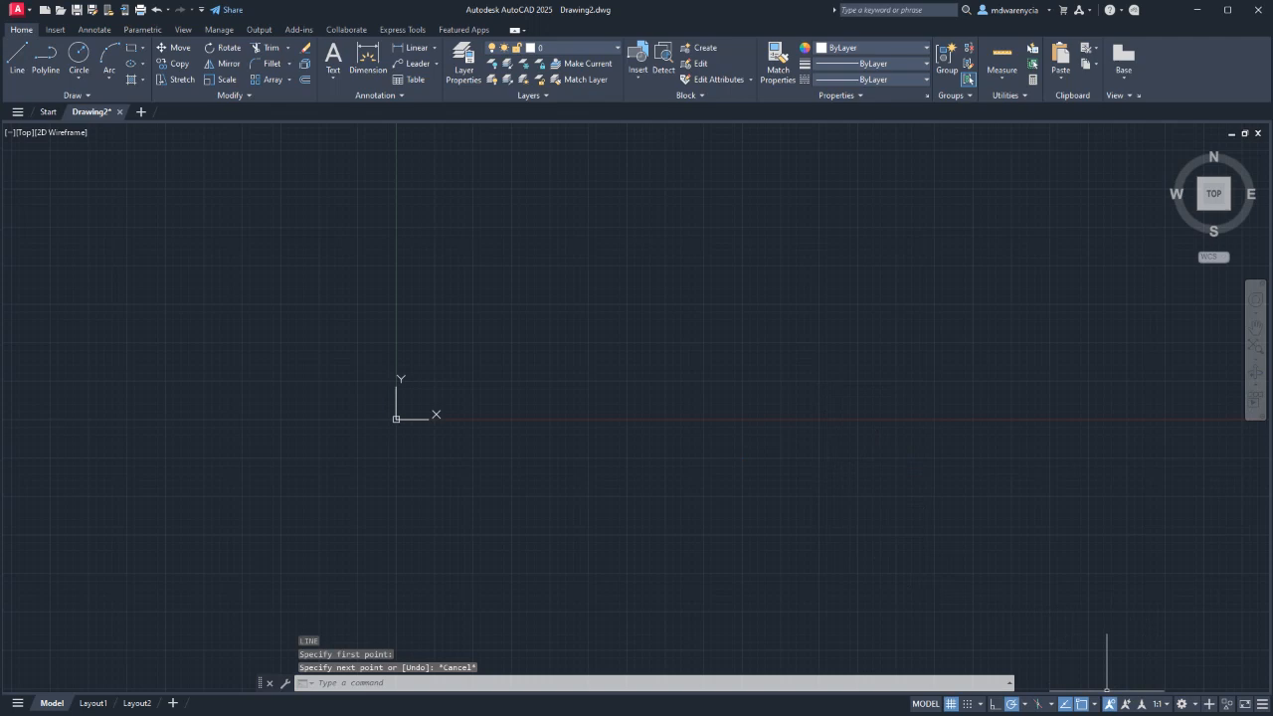
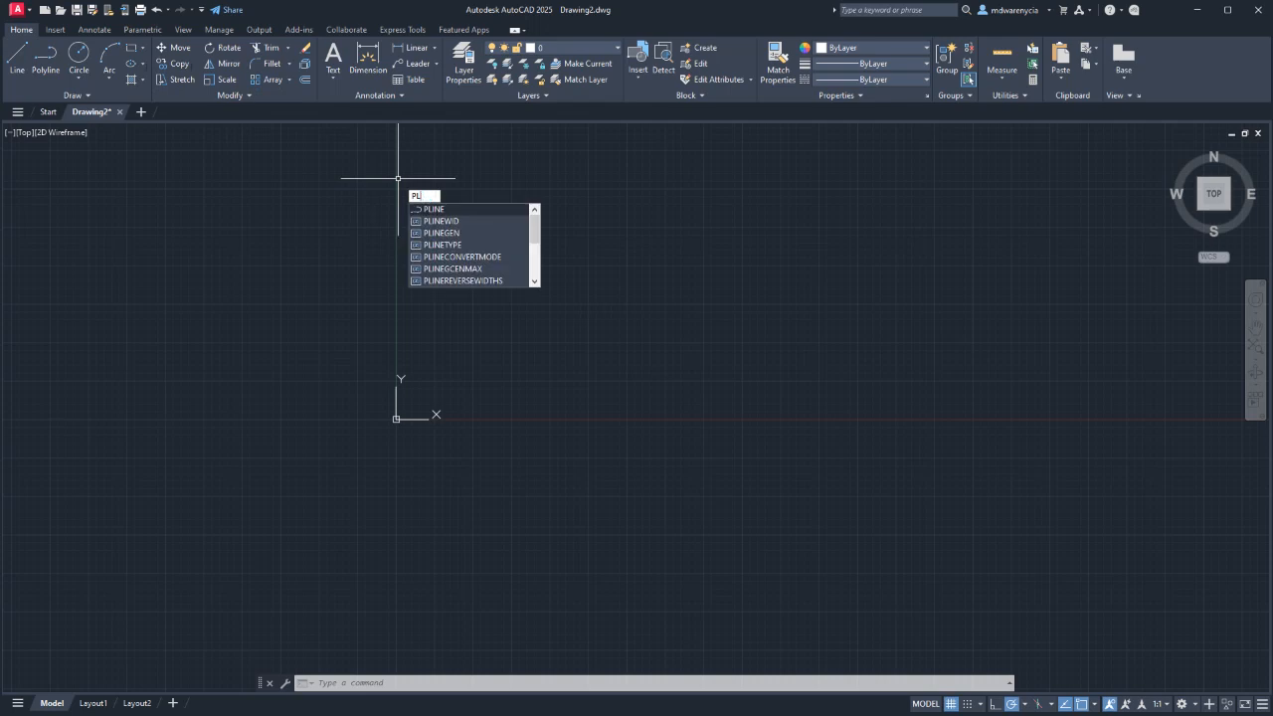
Draw a five-segment, self-crossing polyline that returns to its start point, above and to the right of the origin, using PLINE.
key("BackSpace")
key("BackSpace")
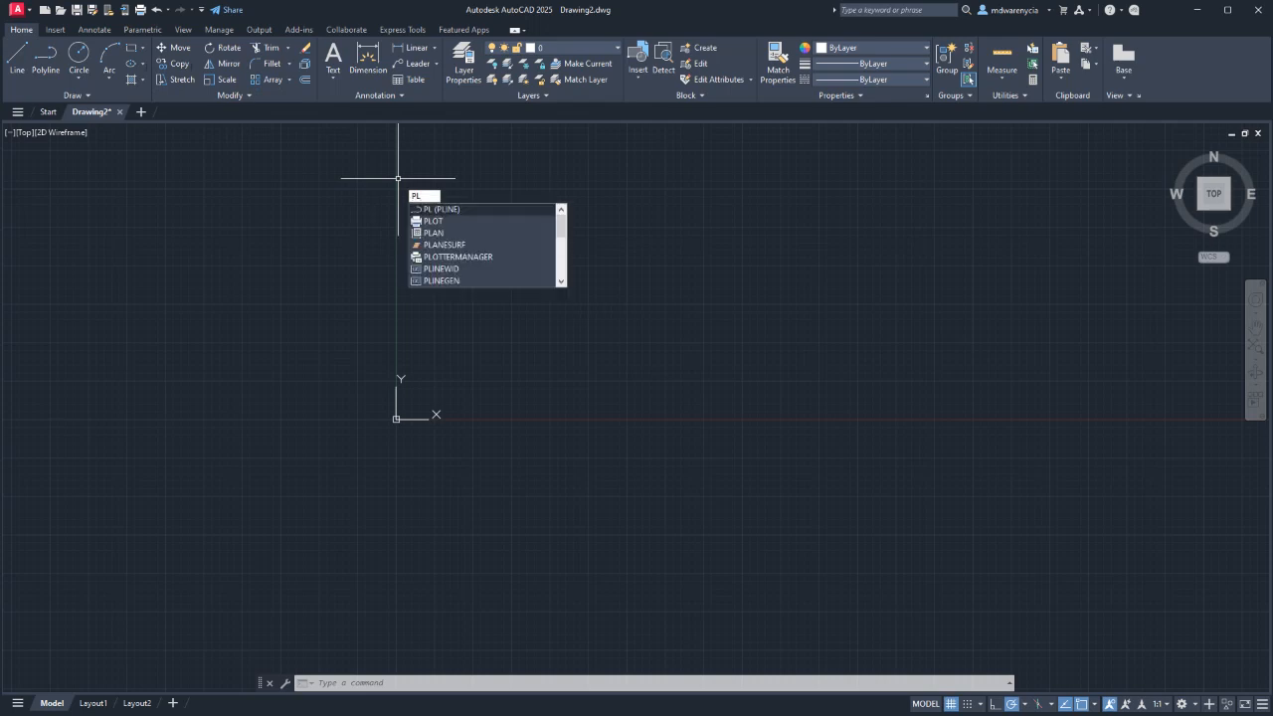
key("Return")
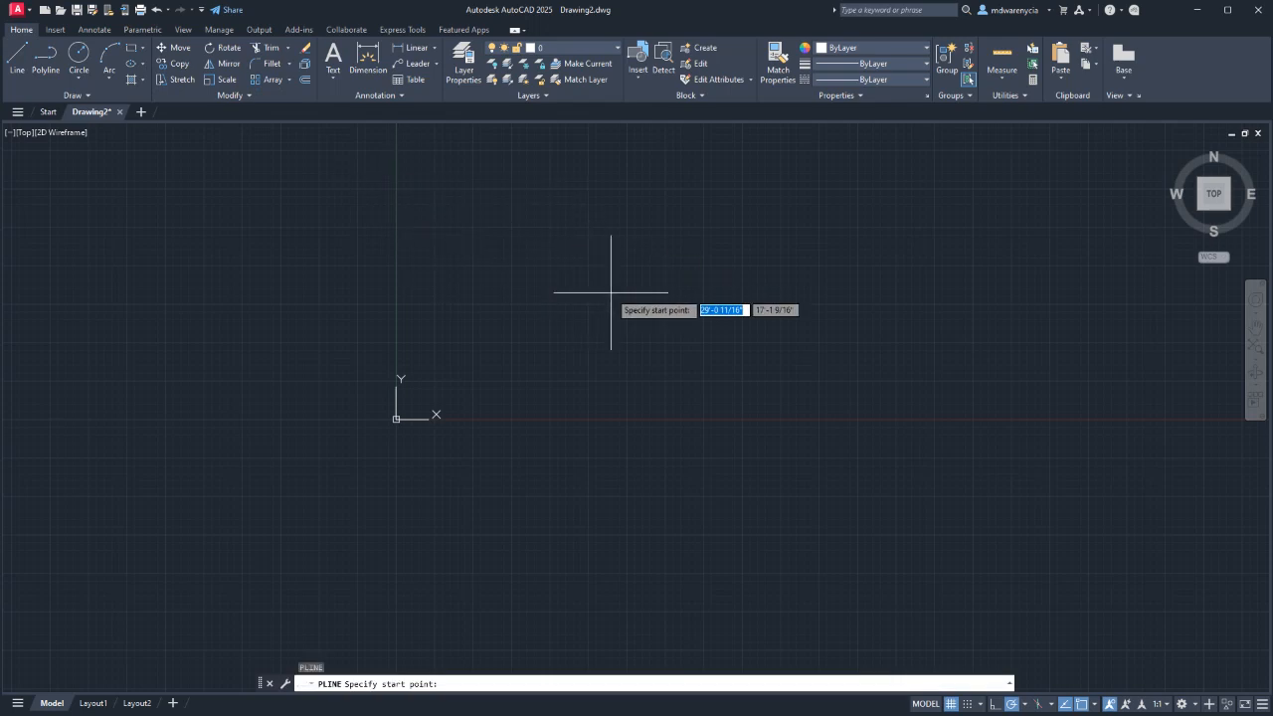
left_click(542, 369)
left_click(606, 225)
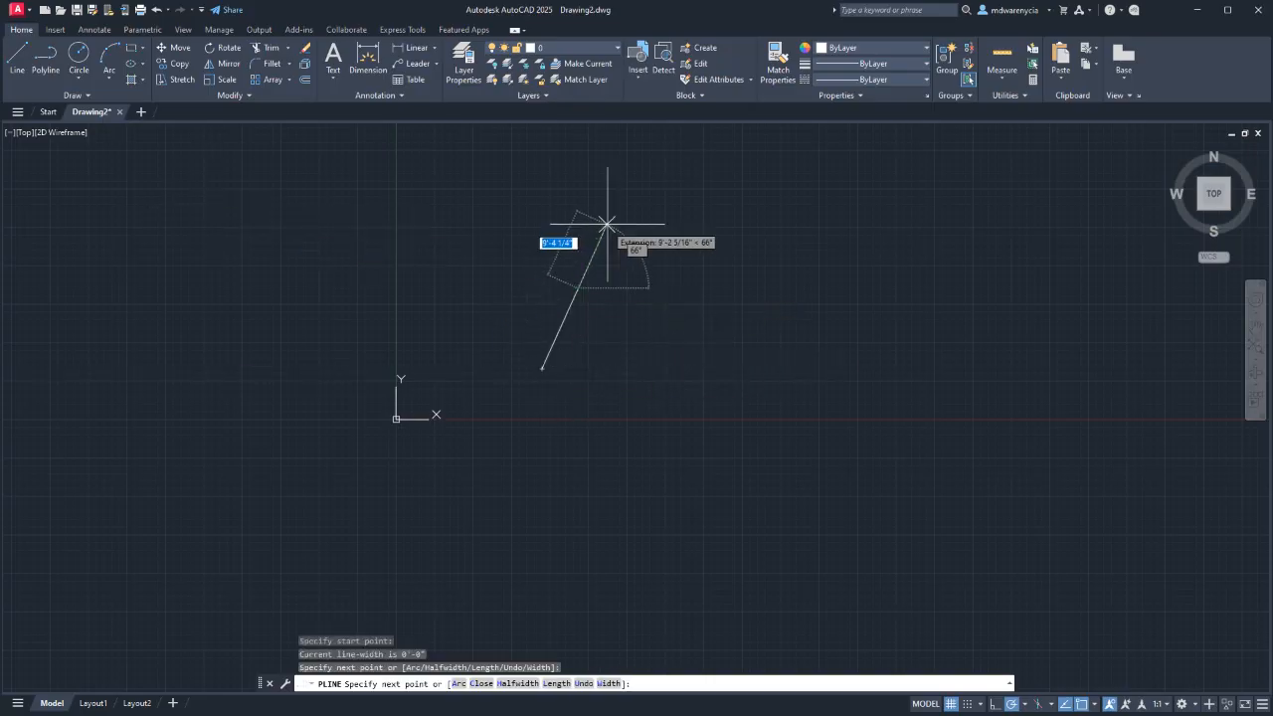
left_click(776, 261)
left_click(713, 394)
left_click(523, 305)
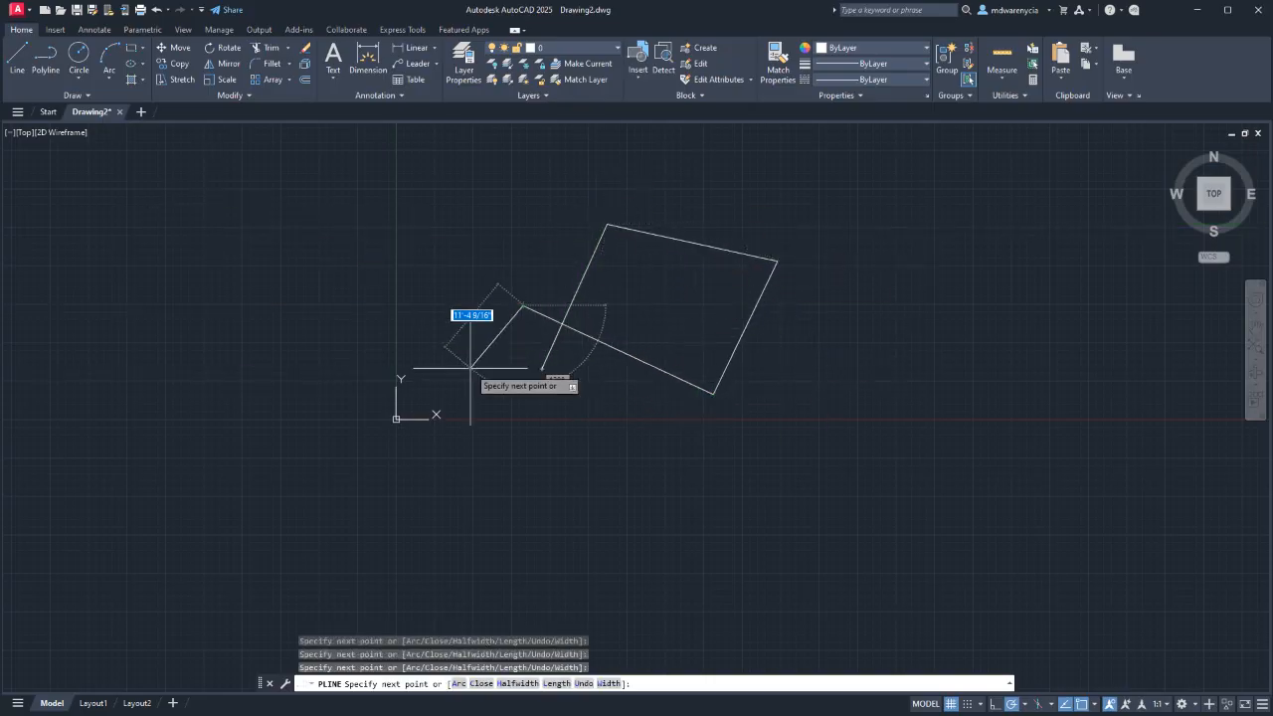
left_click(542, 369)
key("Return")
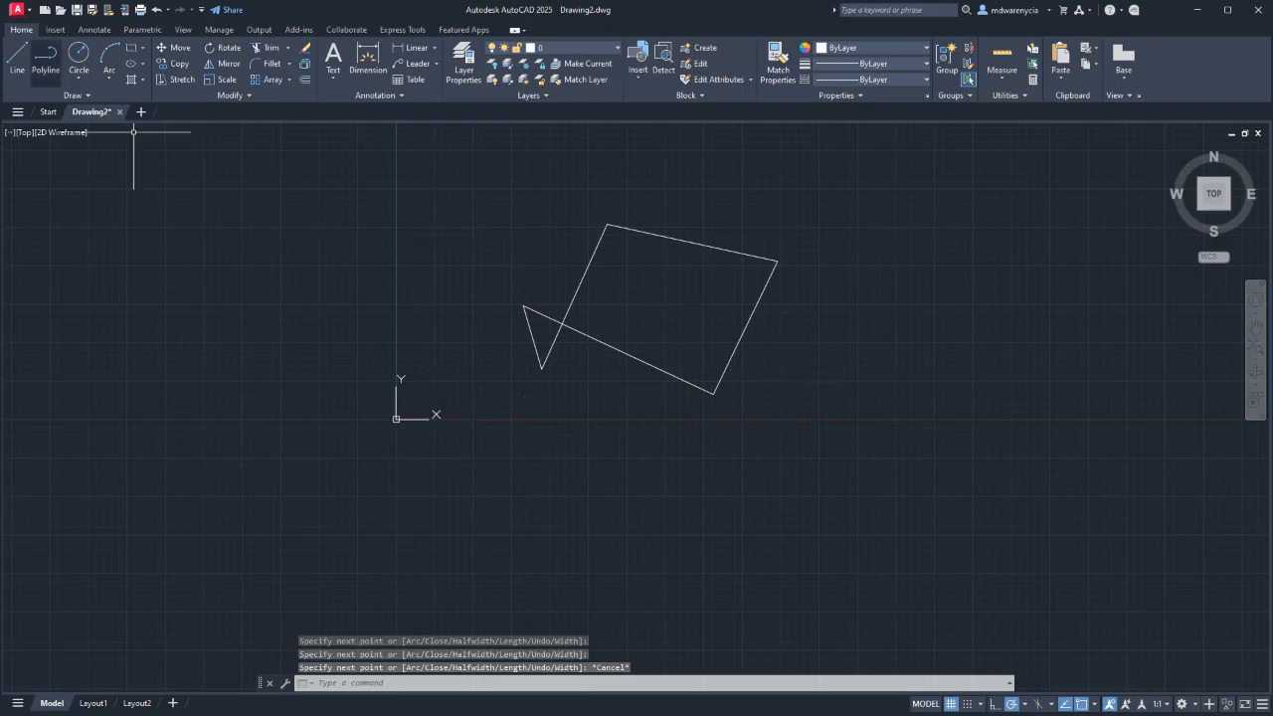
Draw a similar self-crossing shape of five separate lines to the right of the polyline, ending at its start point.
left_click(17, 57)
left_click(823, 379)
left_click(900, 223)
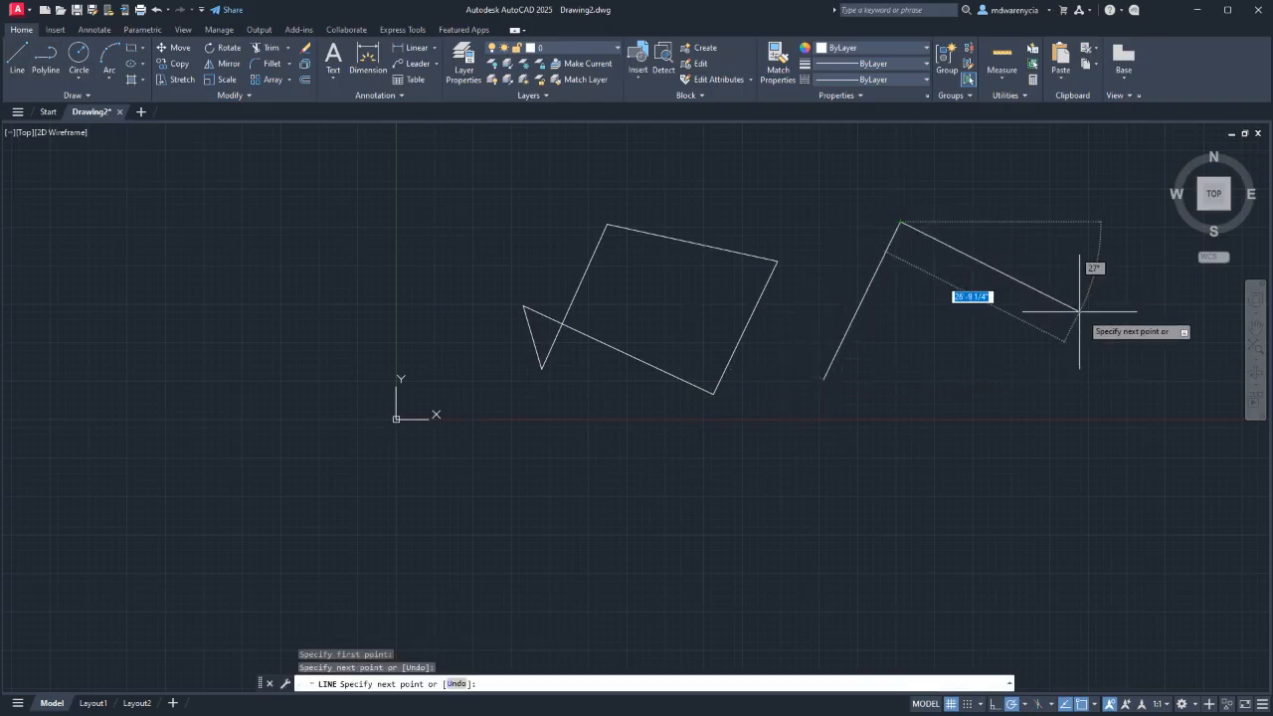
left_click(1076, 299)
left_click(900, 423)
left_click(812, 300)
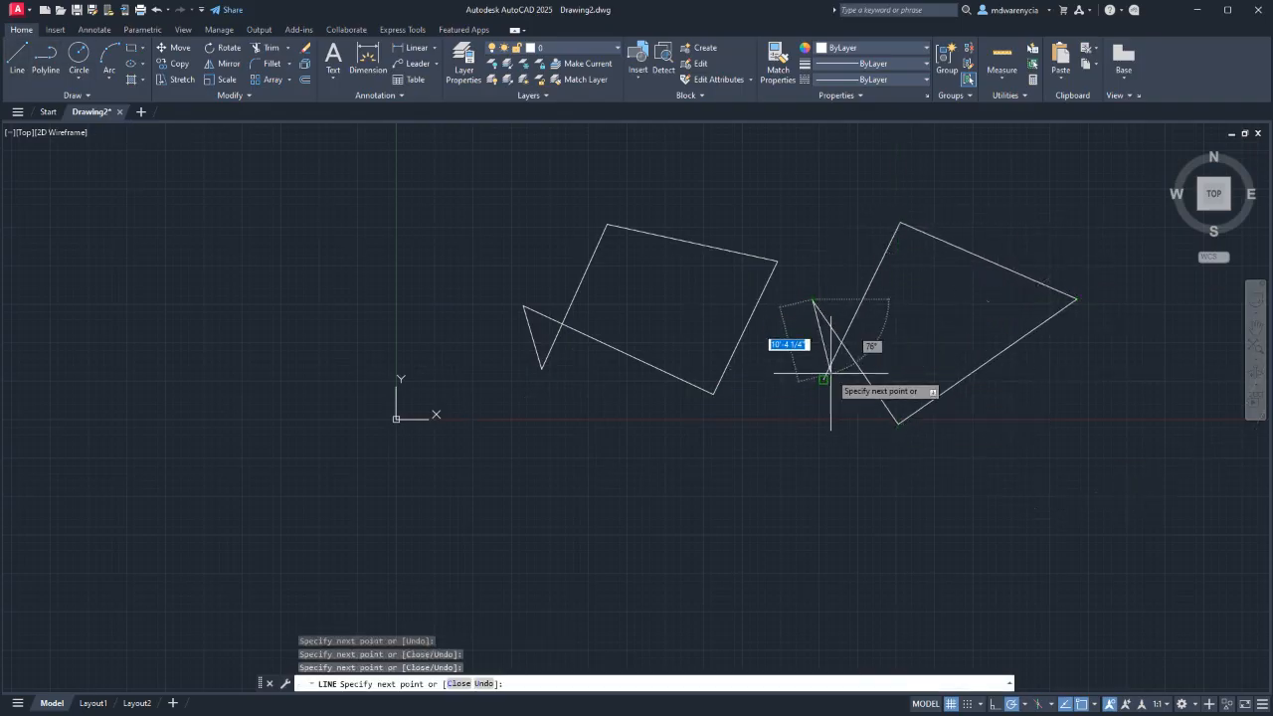
left_click(823, 379)
key("Escape")
key("Escape")
Select the polyline shape and a single line of the right shape to compare how each is selected.
left_click(595, 329)
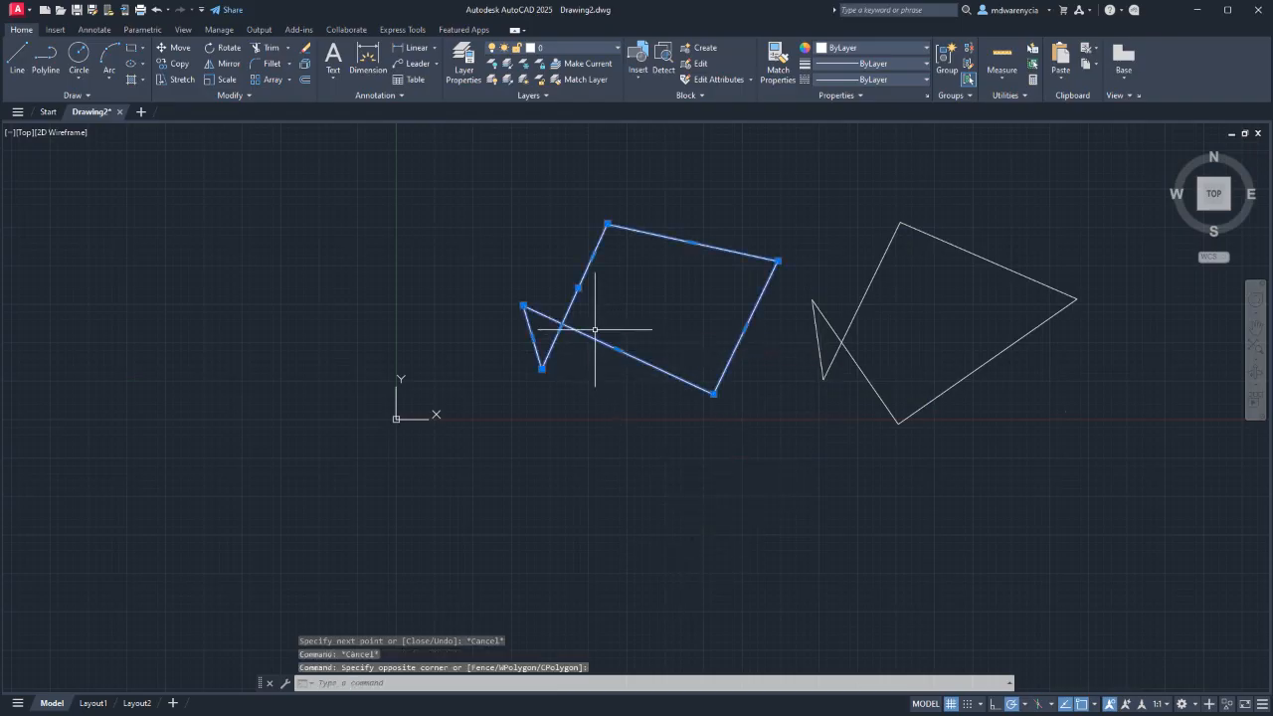
key("Escape")
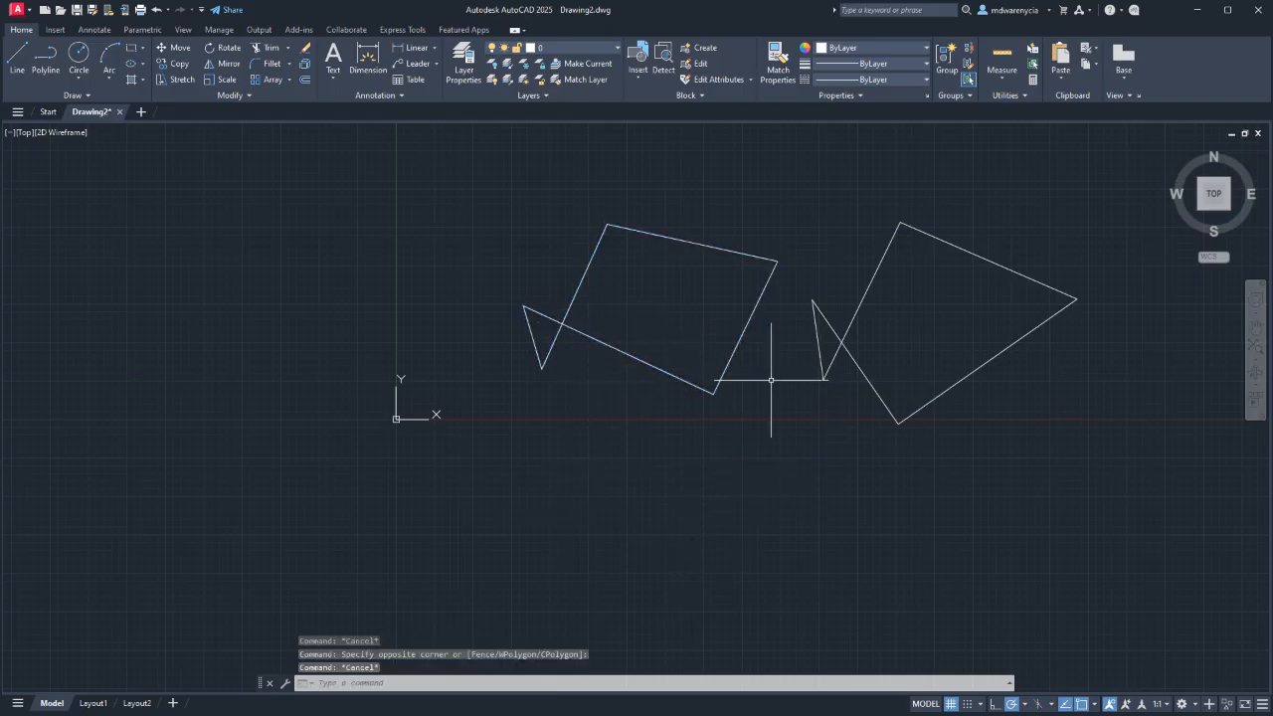
left_click(872, 420)
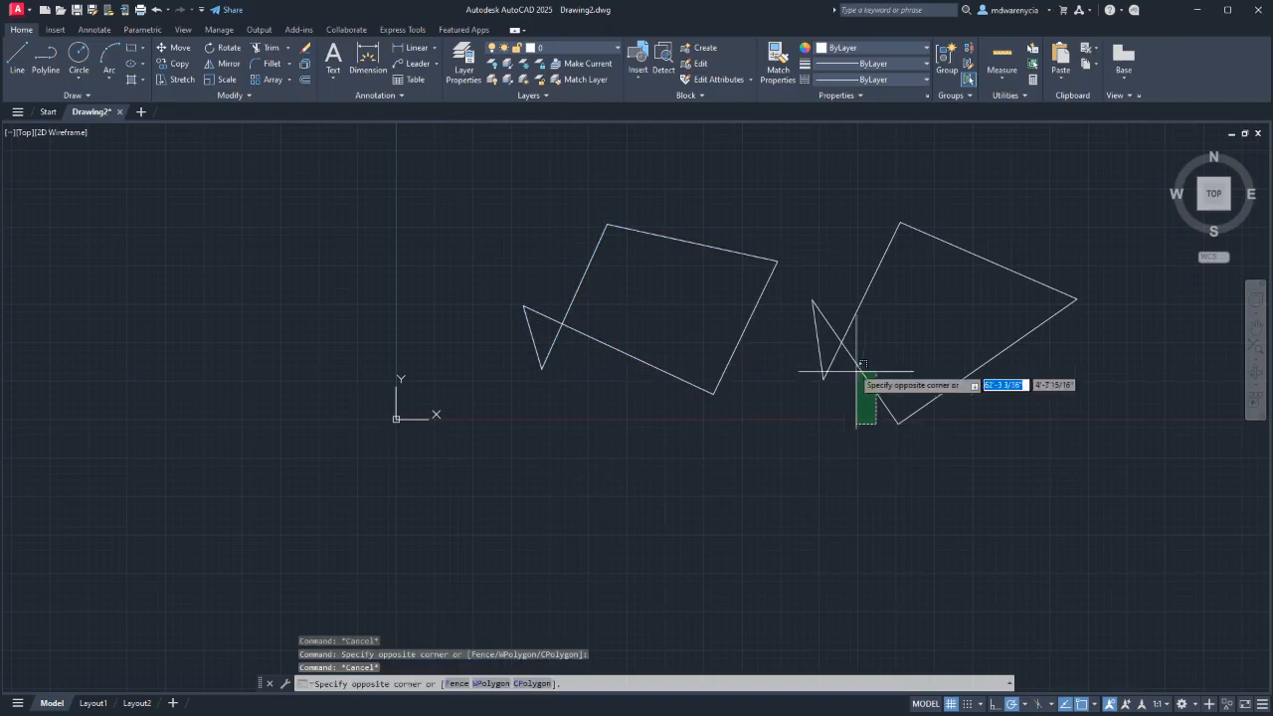
left_click(852, 370)
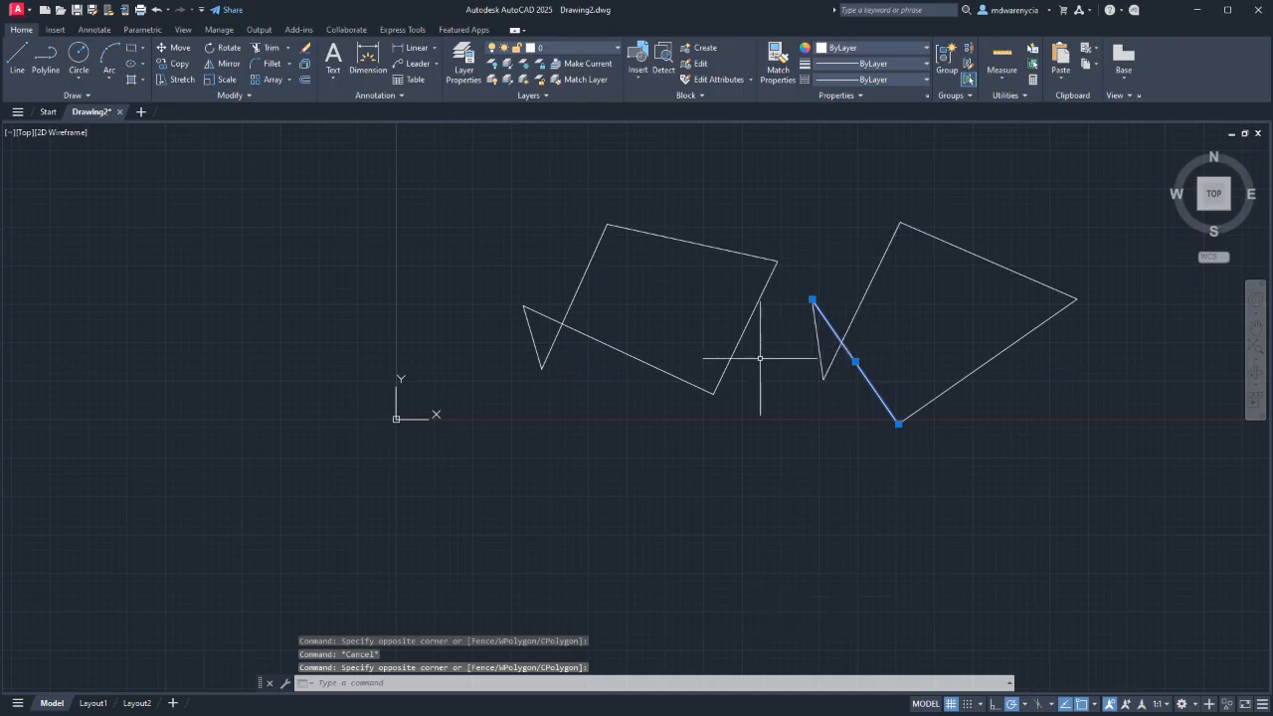
key("Escape")
left_click(653, 404)
left_click(597, 333)
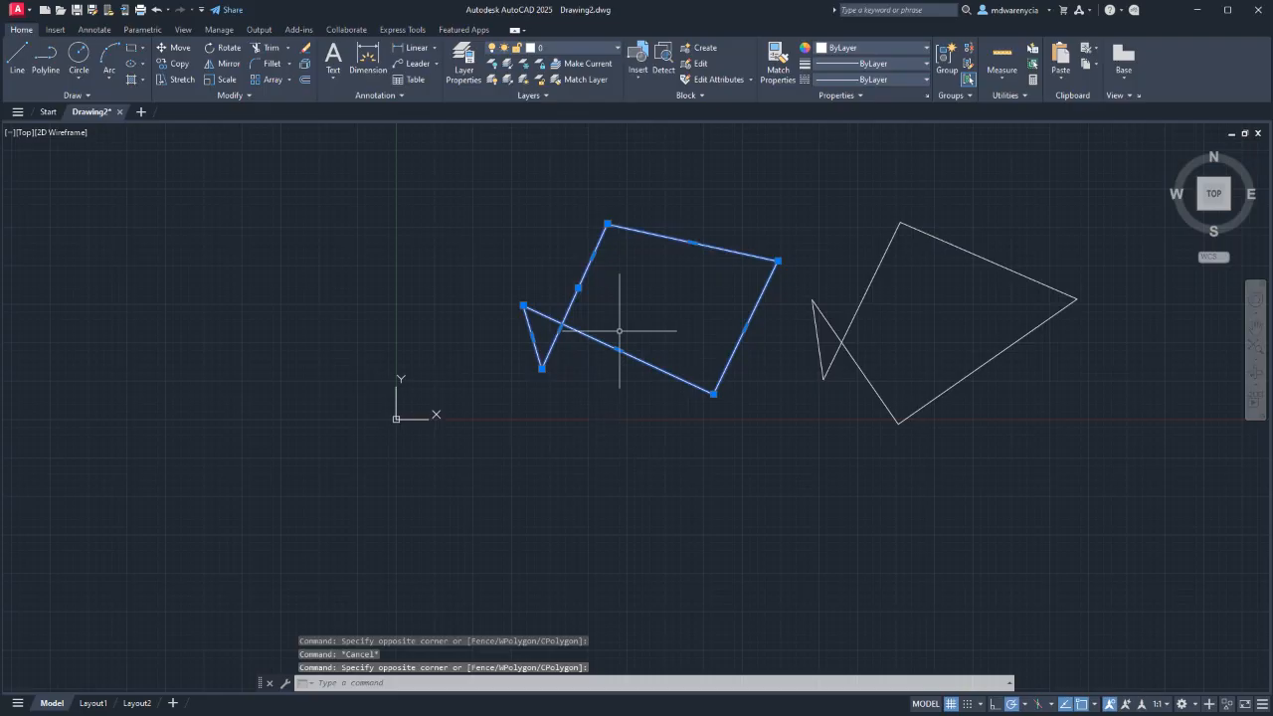
key("Escape")
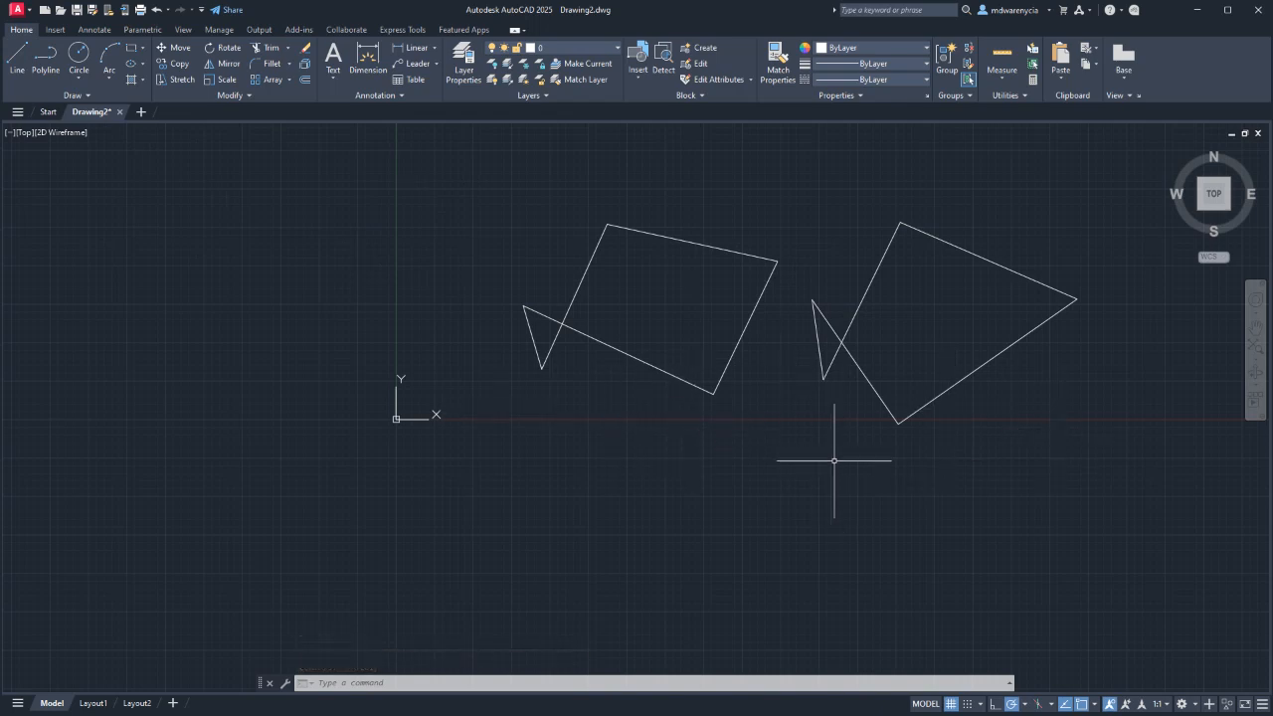
Explode the left polyline into separate lines.
left_click(655, 395)
left_click(599, 304)
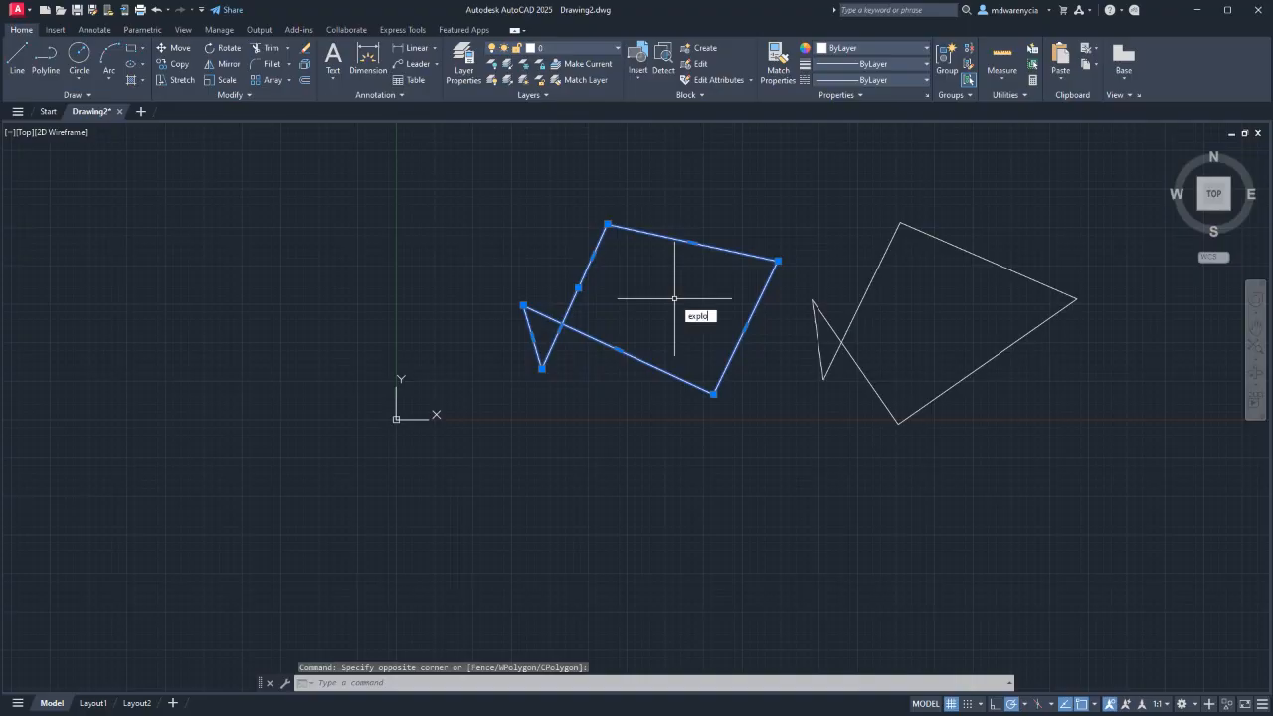
key("Return")
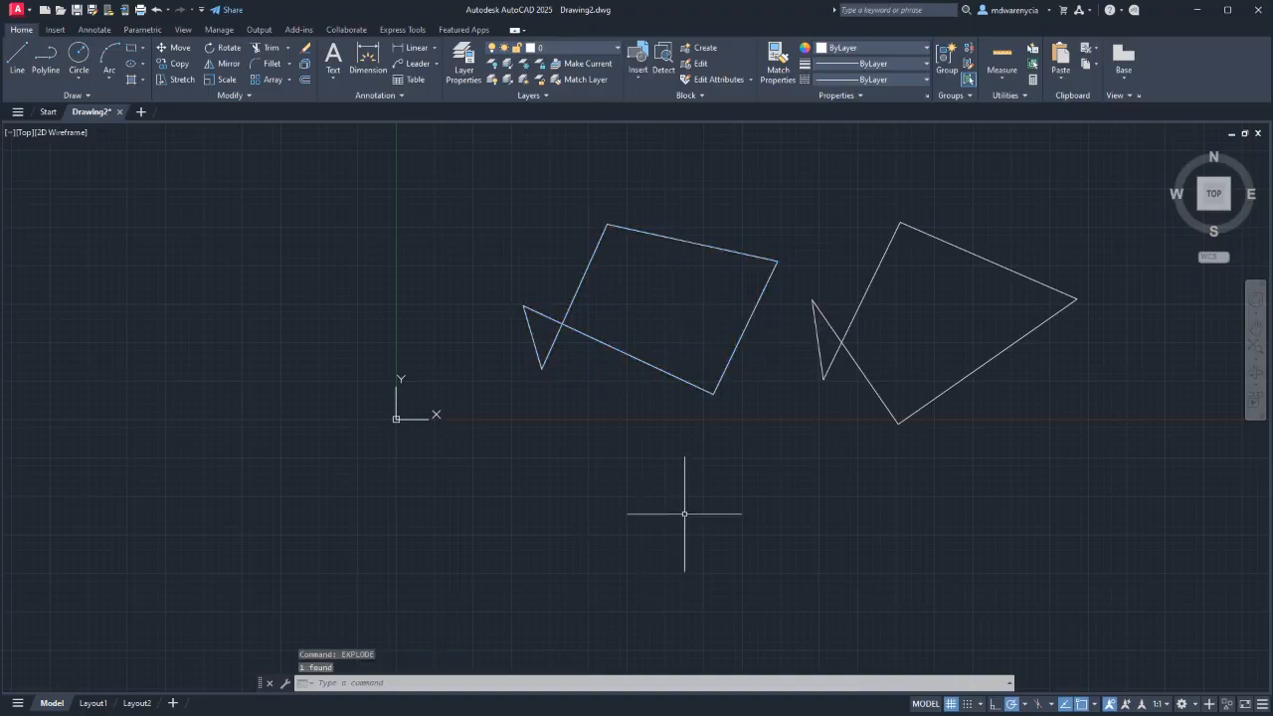
Select parts of the exploded left shape to check whether its segments are separate.
left_click(619, 347)
key("Escape")
left_click(873, 485)
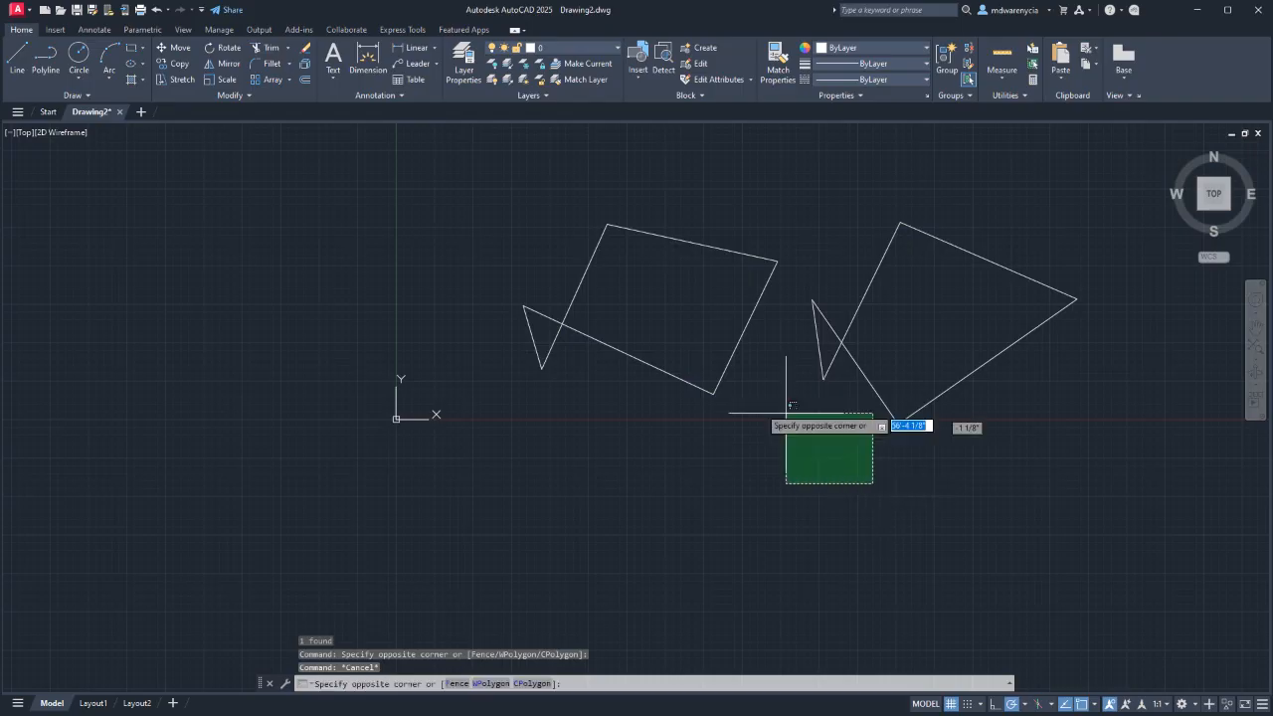
left_click(619, 370)
key("Escape")
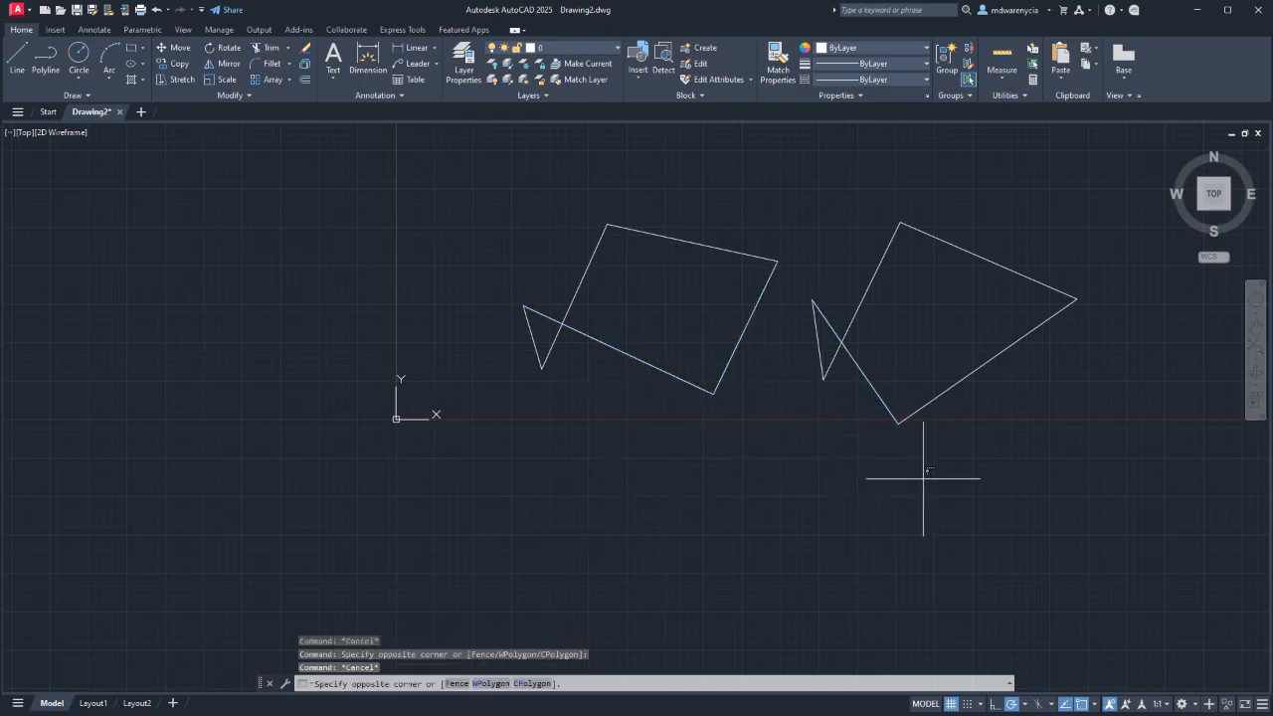
key("Escape")
Join the five lines of the right shape into one polyline.
left_click_drag(785, 202, 1171, 452)
left_click(784, 205)
left_click(1155, 458)
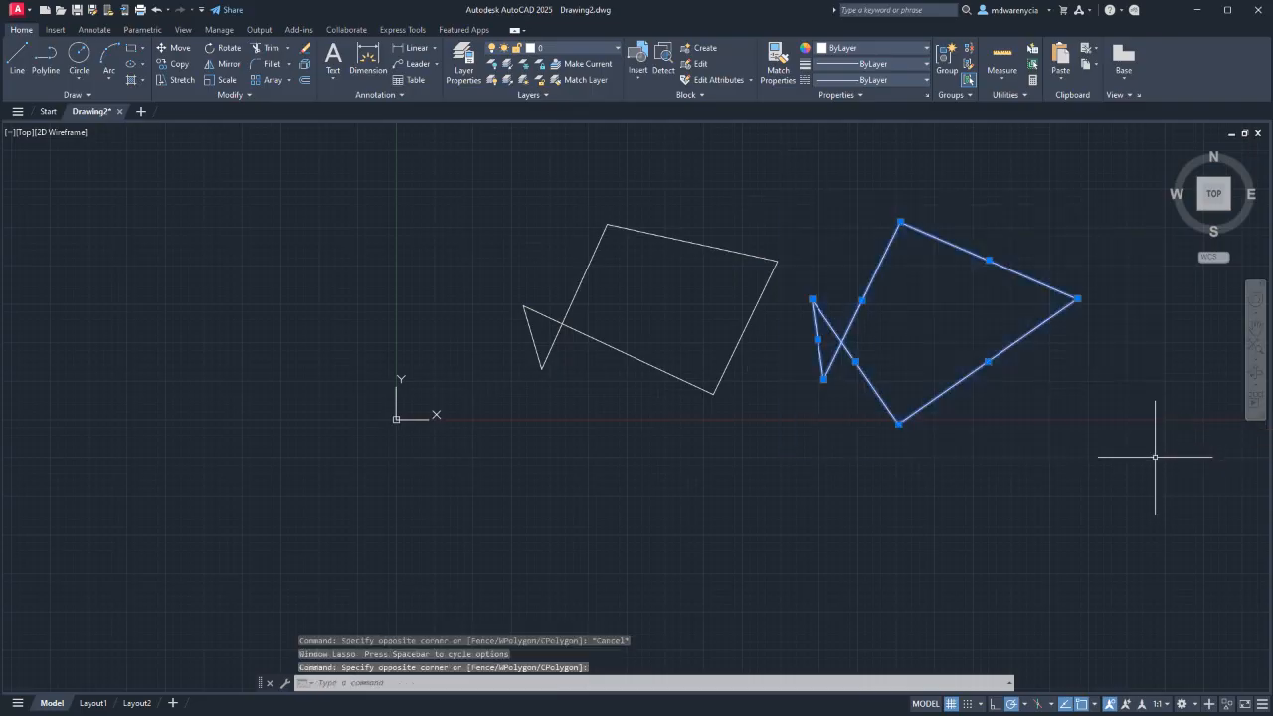
type("j")
key("Return")
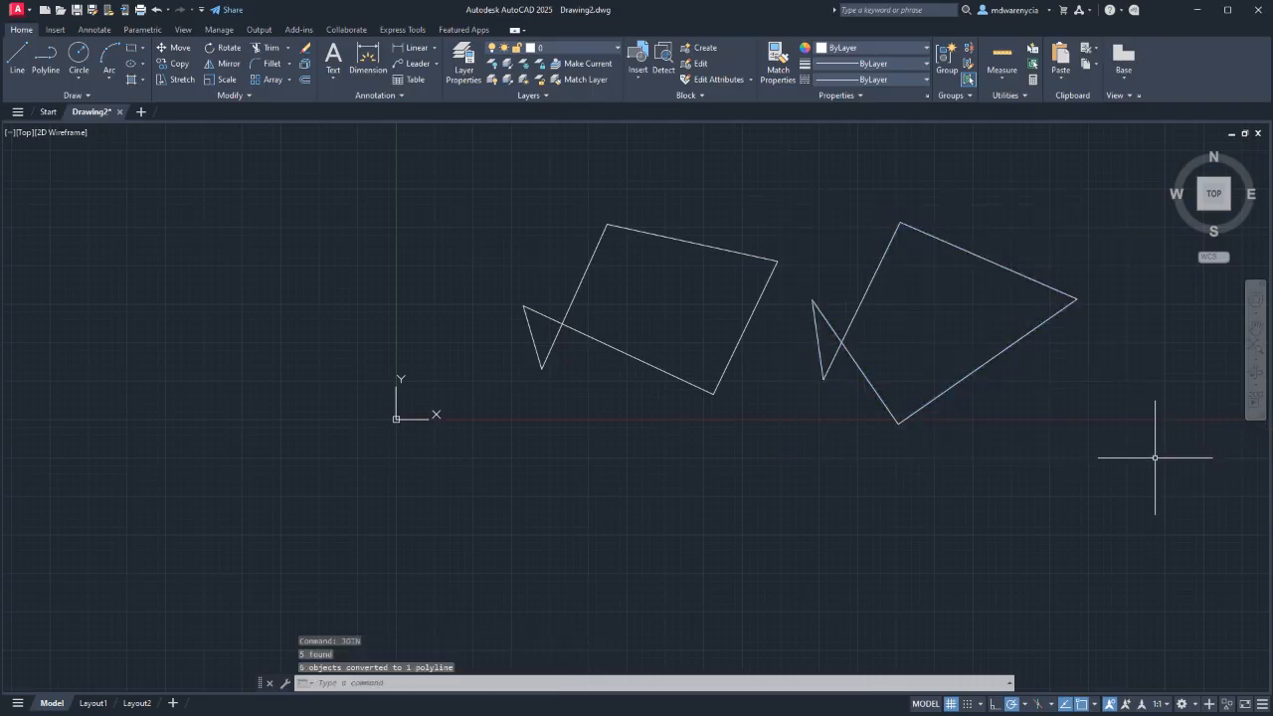
Select the joined right shape by one of its edges to check whether it behaves as a single object.
left_click(913, 512)
left_click(883, 336)
left_click(862, 486)
left_click(885, 447)
key("Escape")
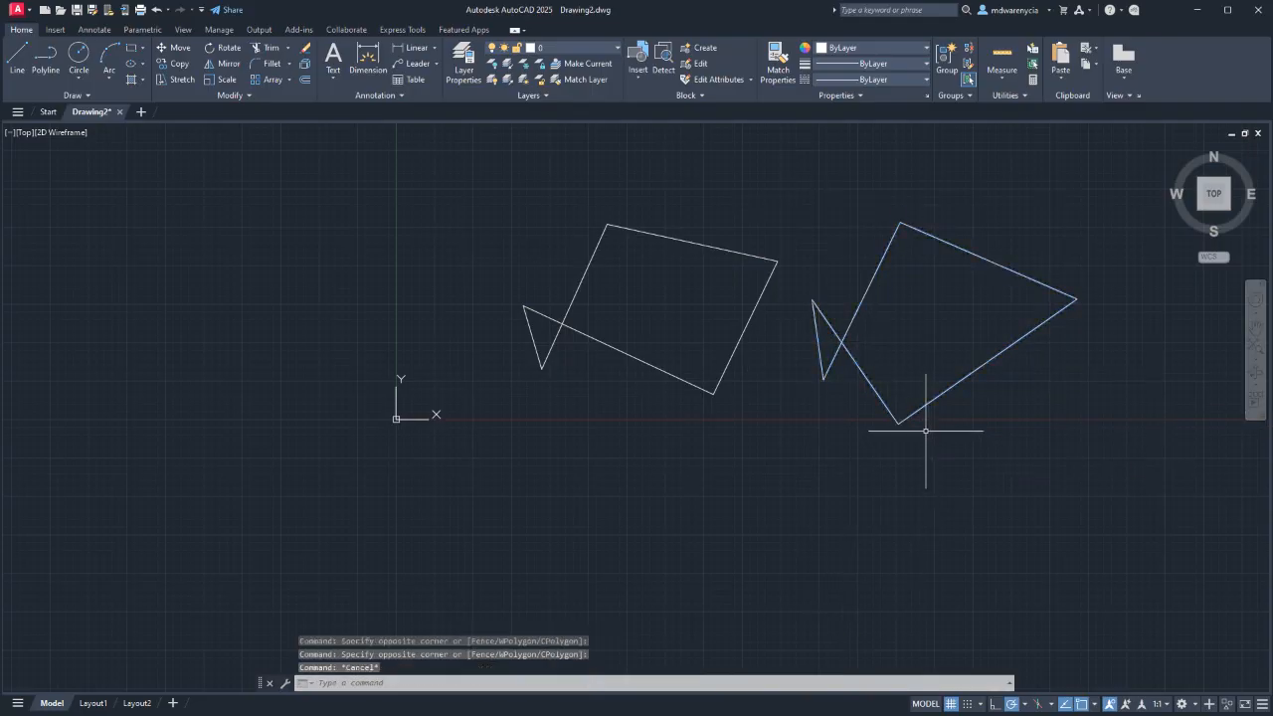
left_click(974, 398)
left_click(965, 382)
left_click(955, 388)
left_click(938, 383)
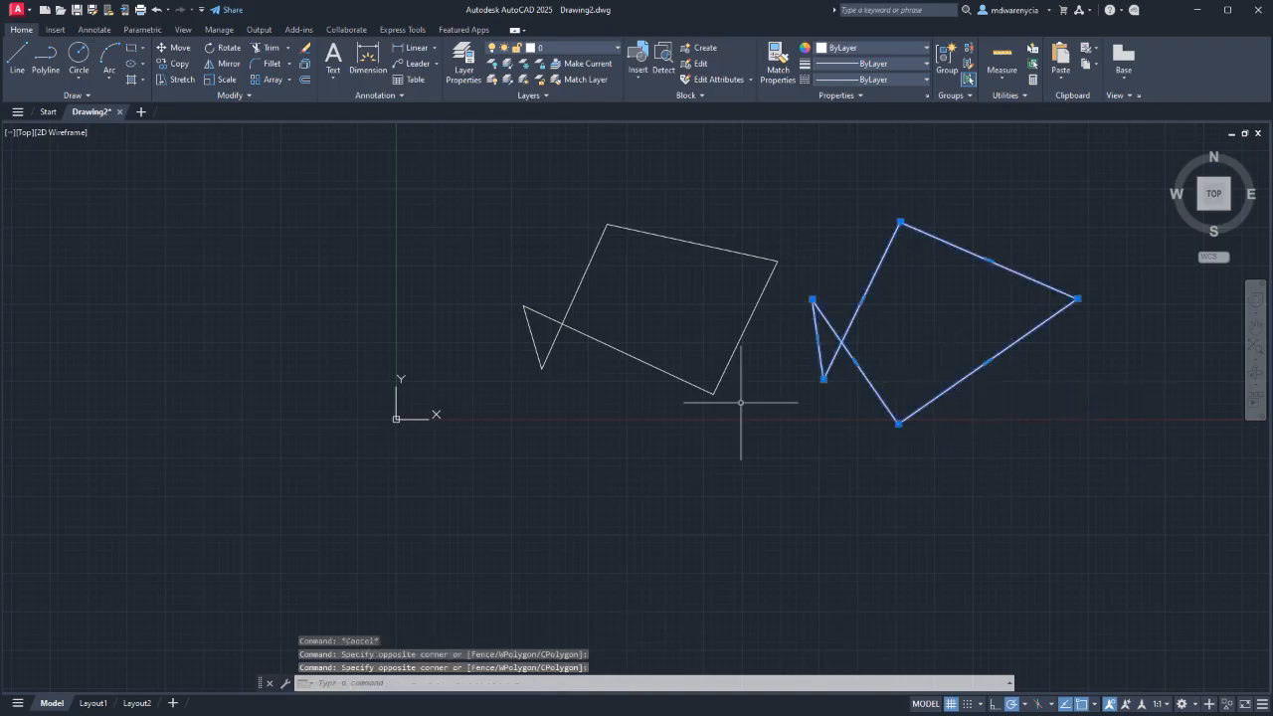
key("Escape")
Select both shapes together to compare their grips, and clear the selection.
left_click(977, 539)
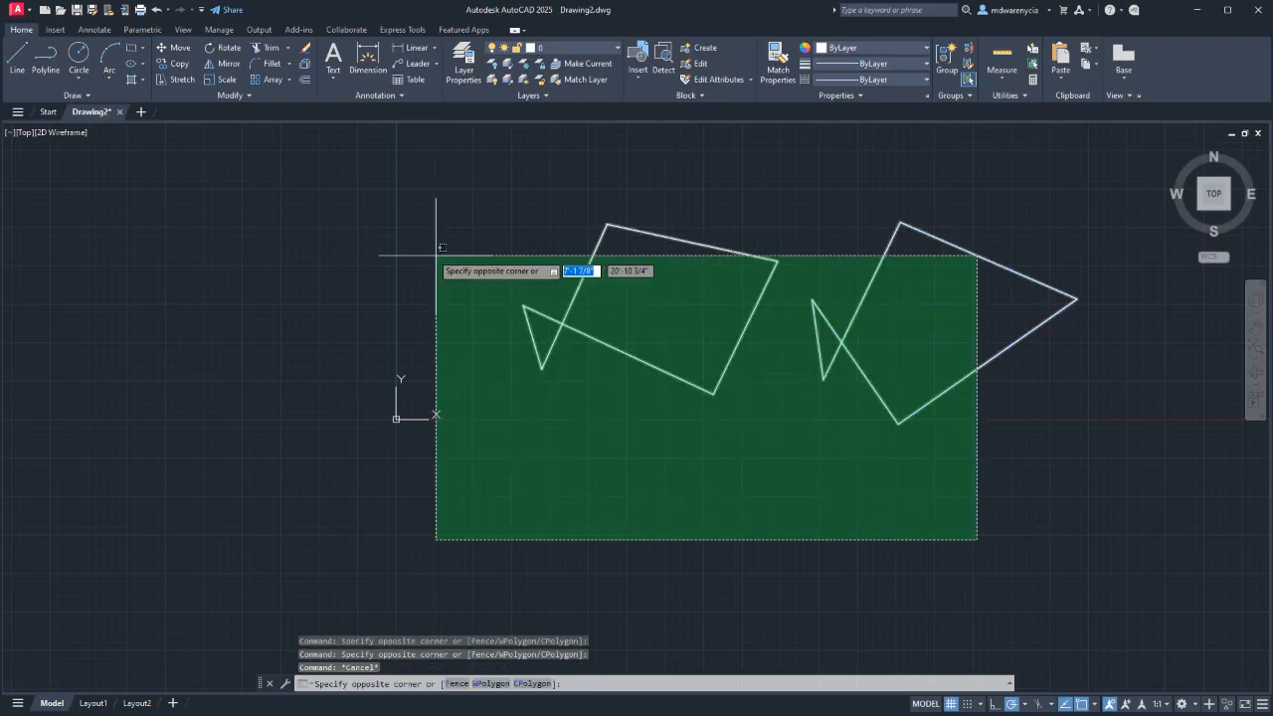
left_click(435, 255)
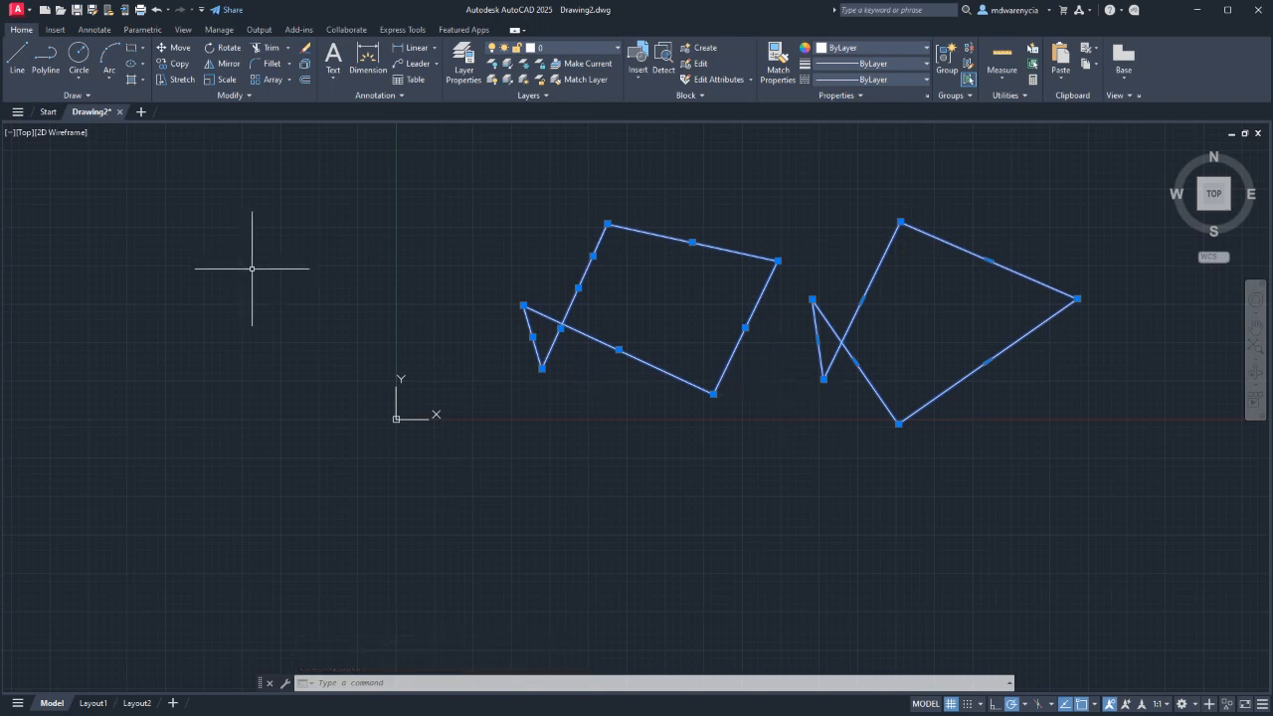
key("Escape")
key("Escape")
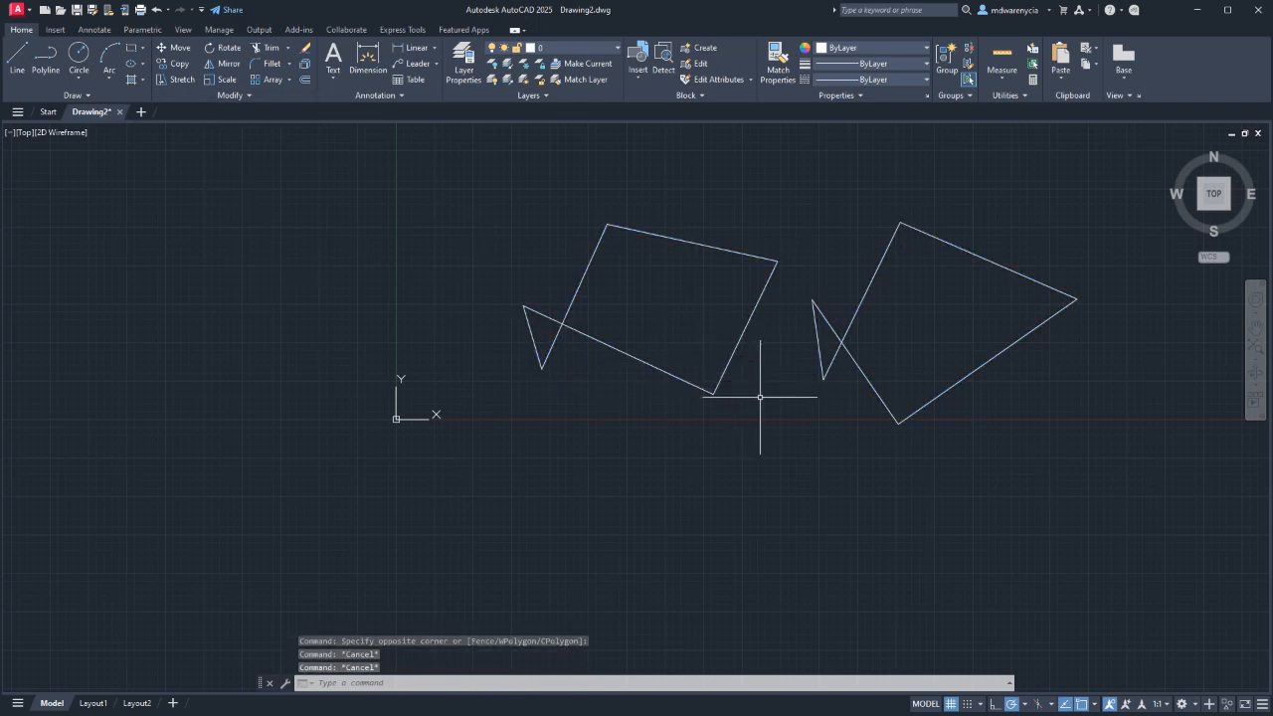
Erase both existing shapes from the drawing.
left_click(1201, 507)
left_click(411, 199)
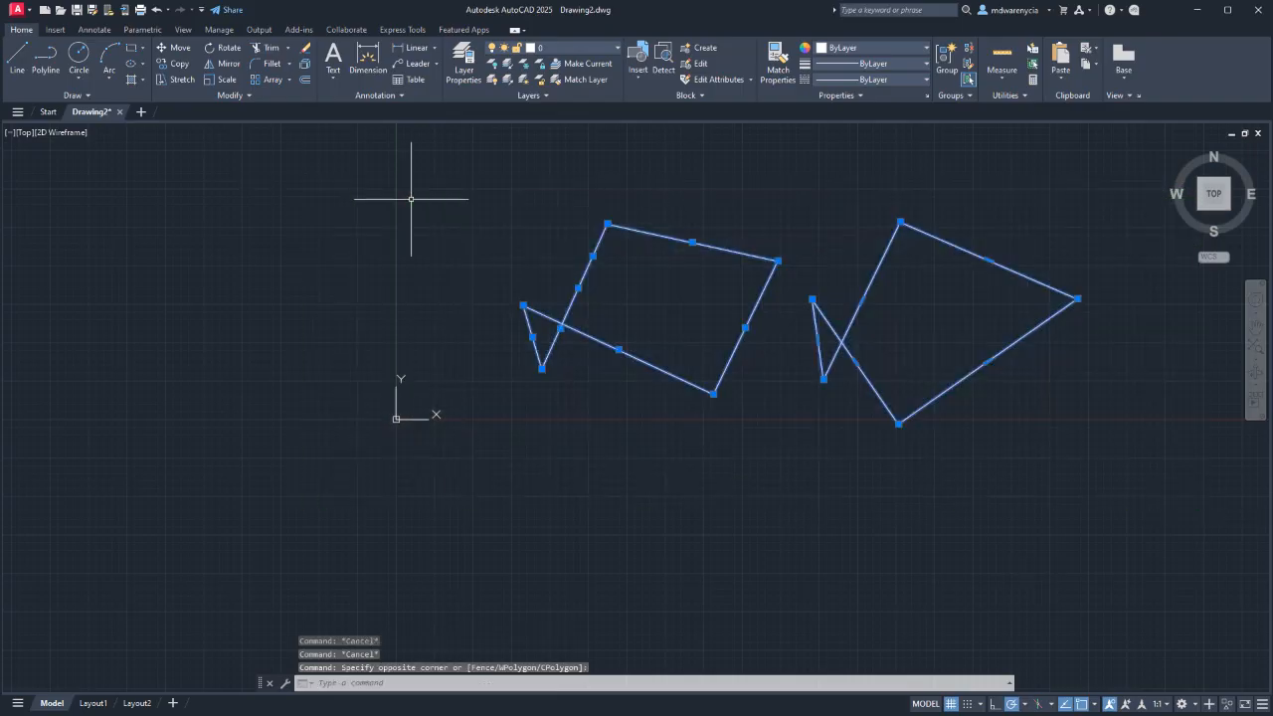
key("Delete")
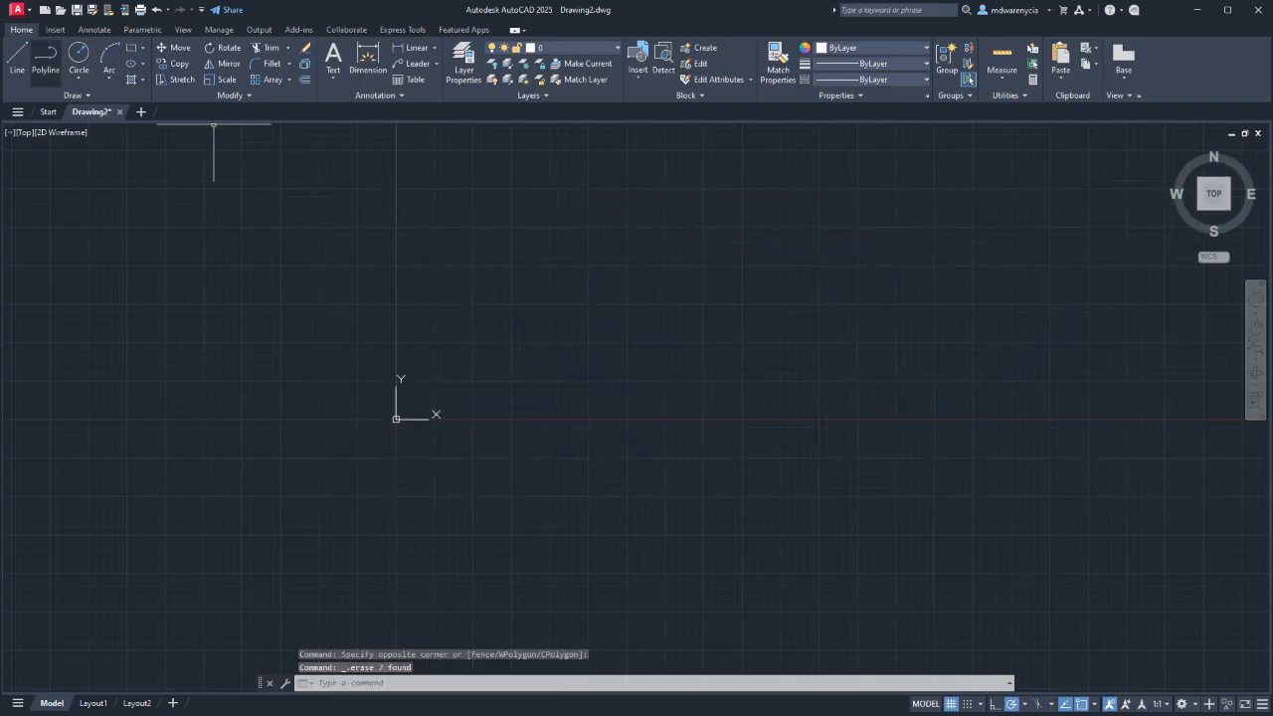
left_click(46, 60)
left_click(616, 233)
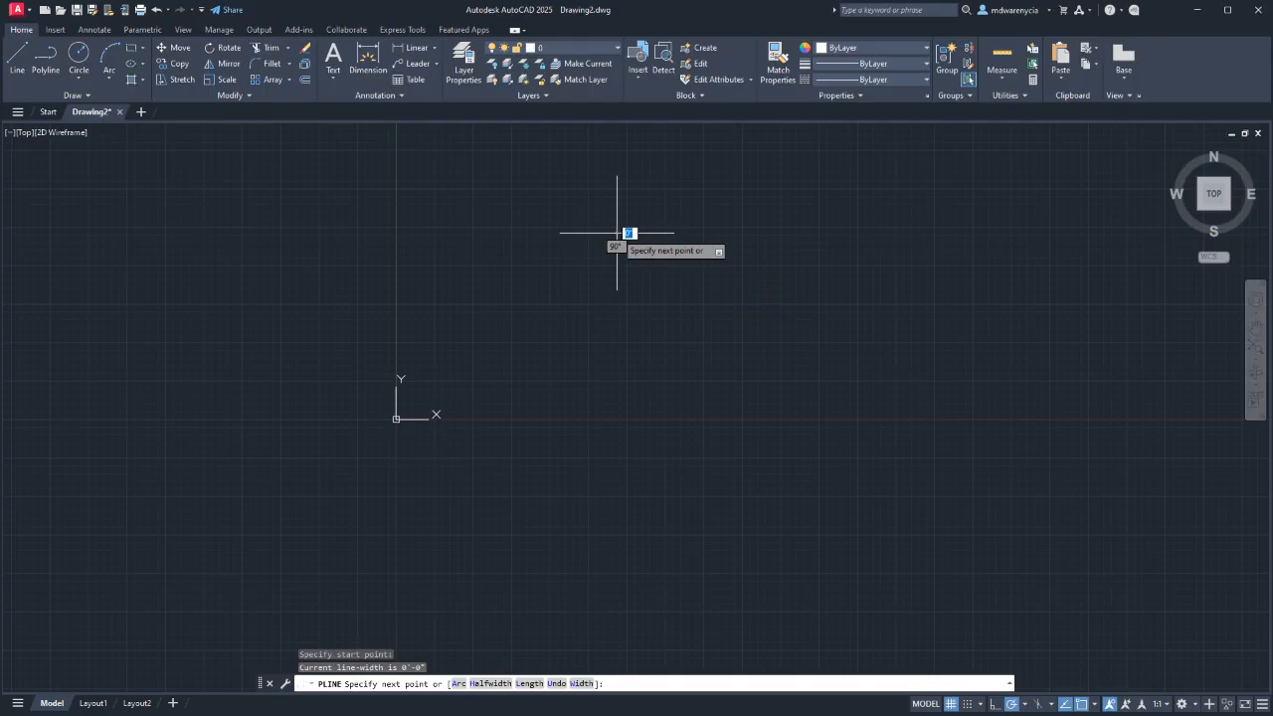
left_click(908, 239)
key("Escape")
key("ctrl+z")
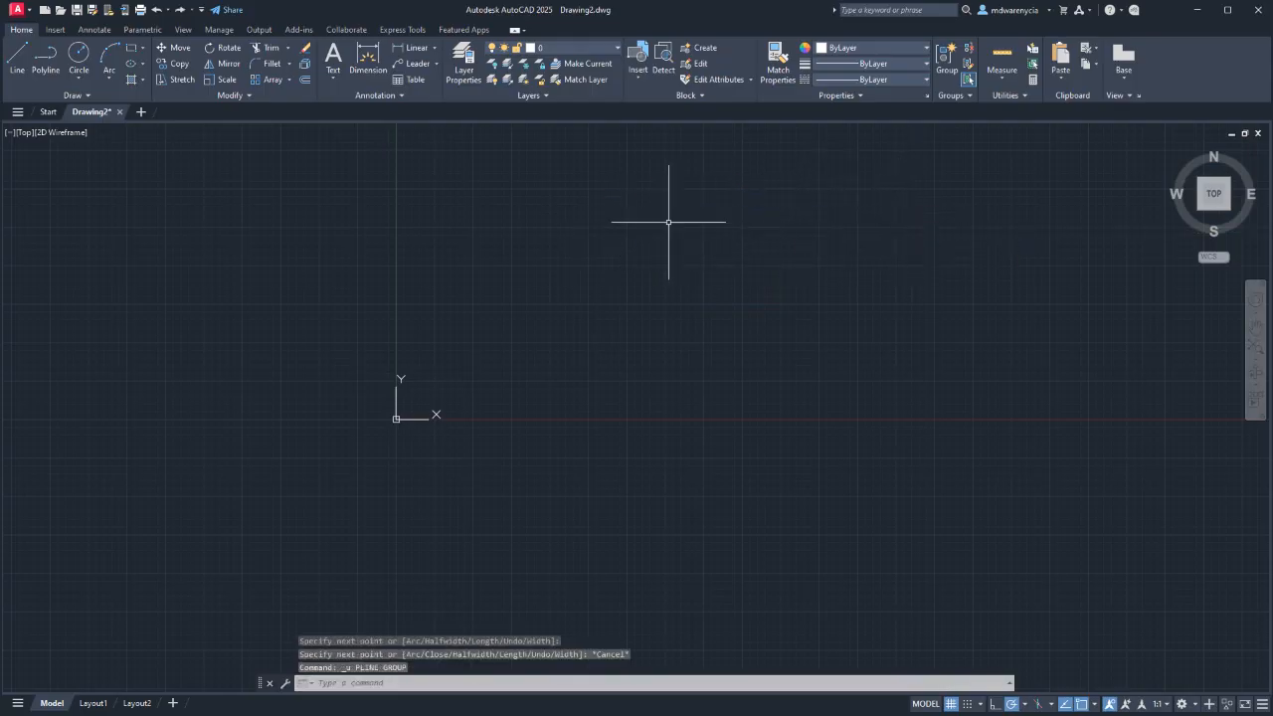
Draw a closed 10' by 10' square as a single polyline, above and right of the origin.
left_click(46, 60)
left_click(609, 215)
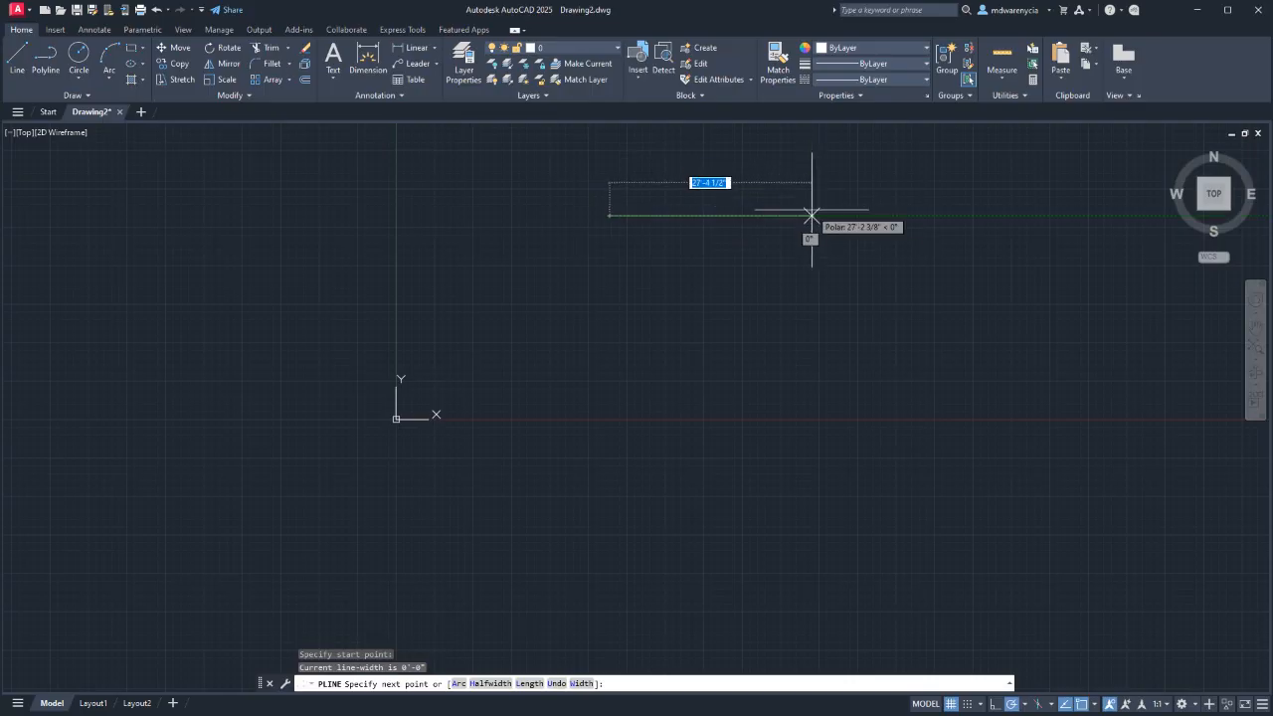
type("10'")
key("Return")
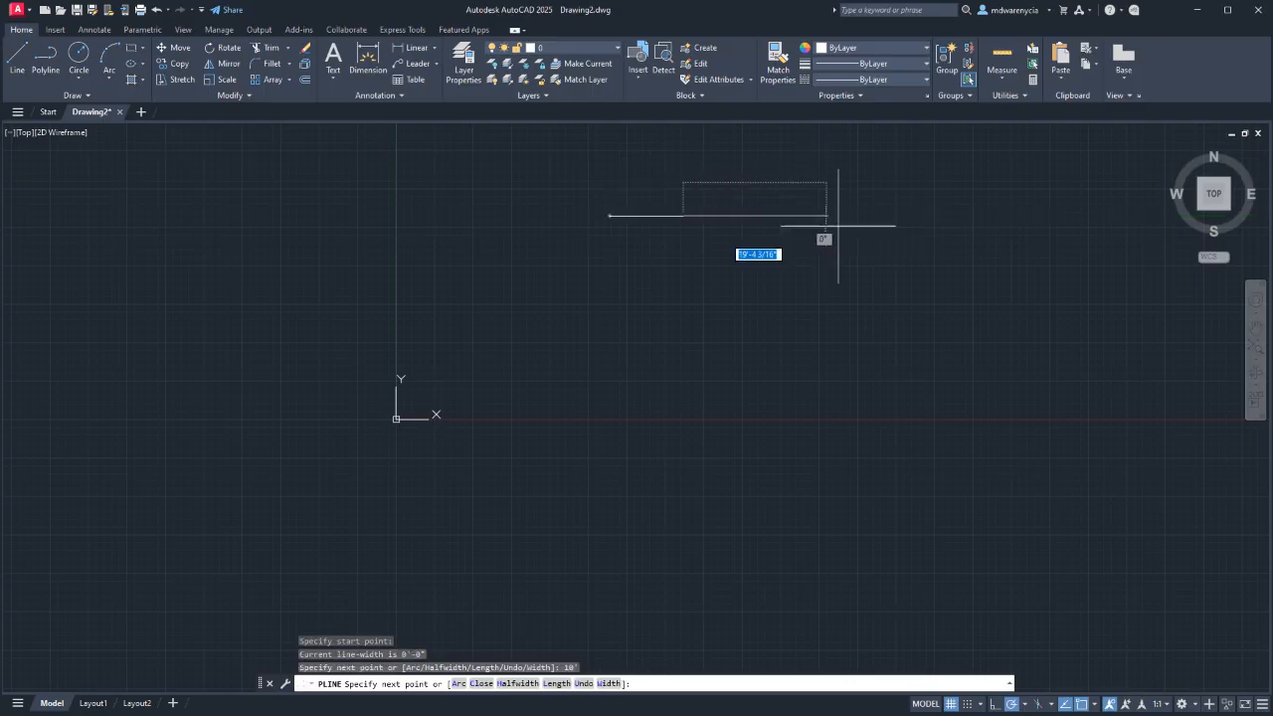
type("10")
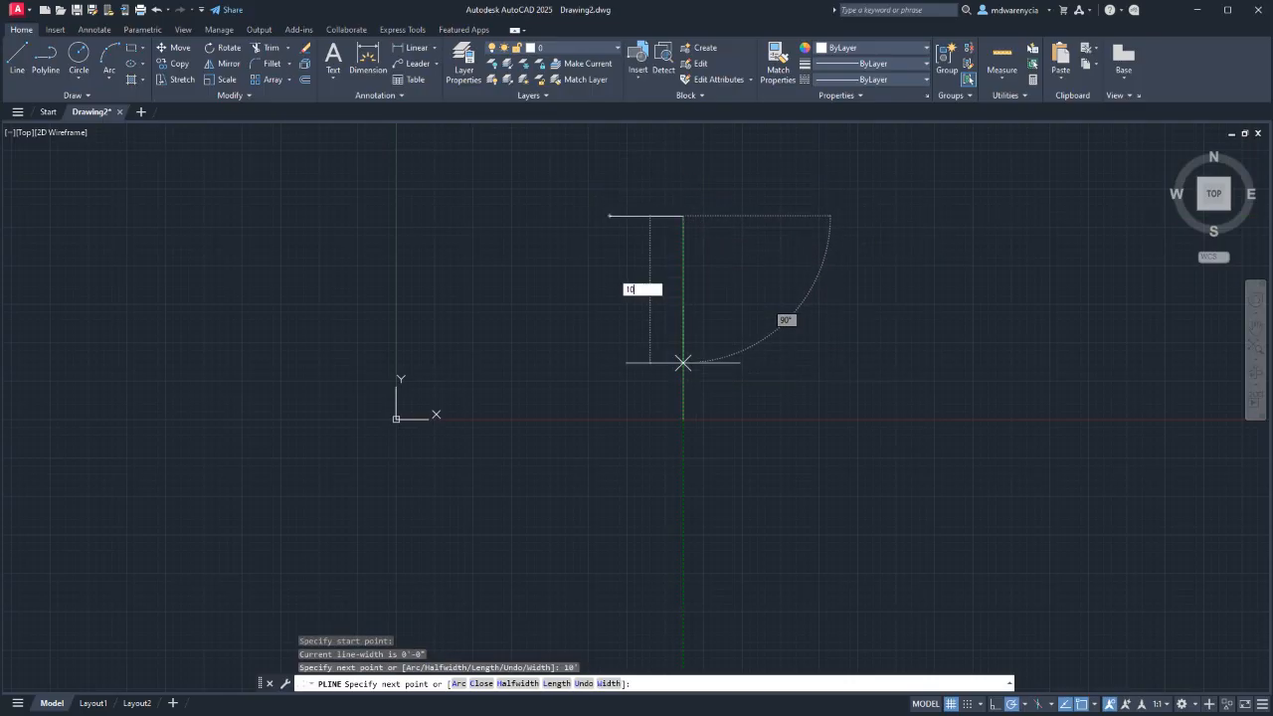
type("'")
key("Return")
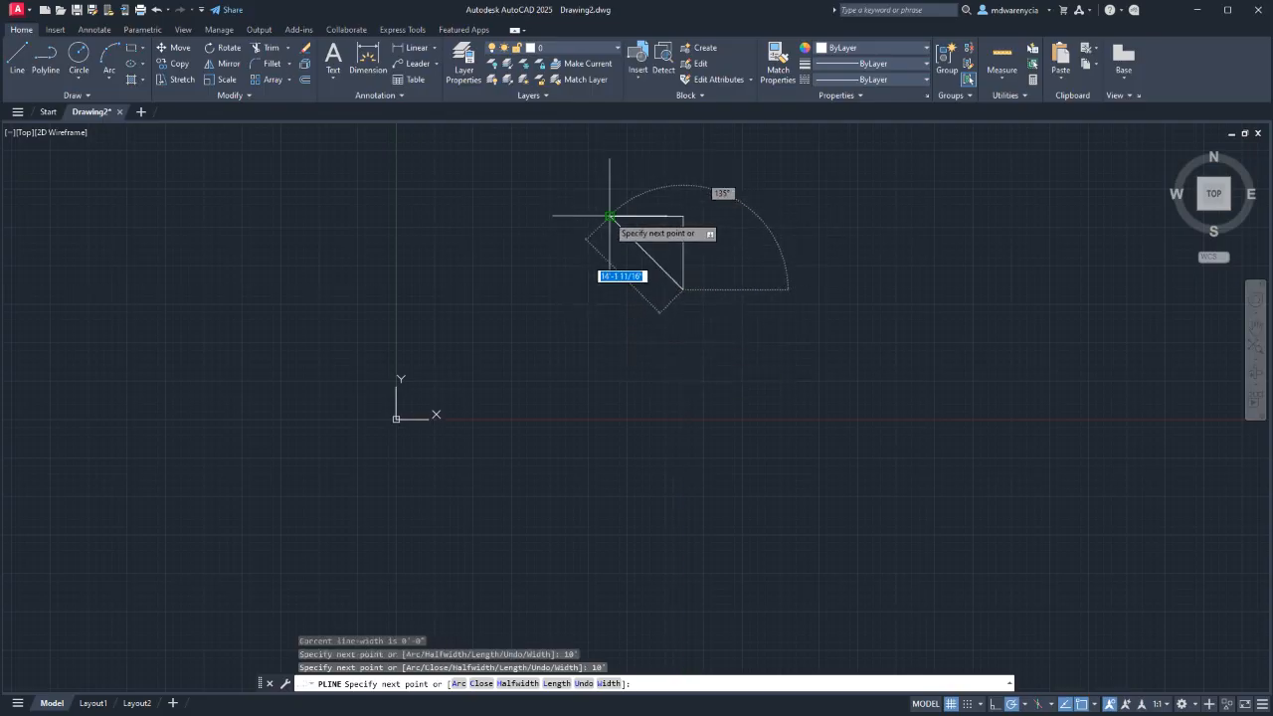
left_click(609, 288)
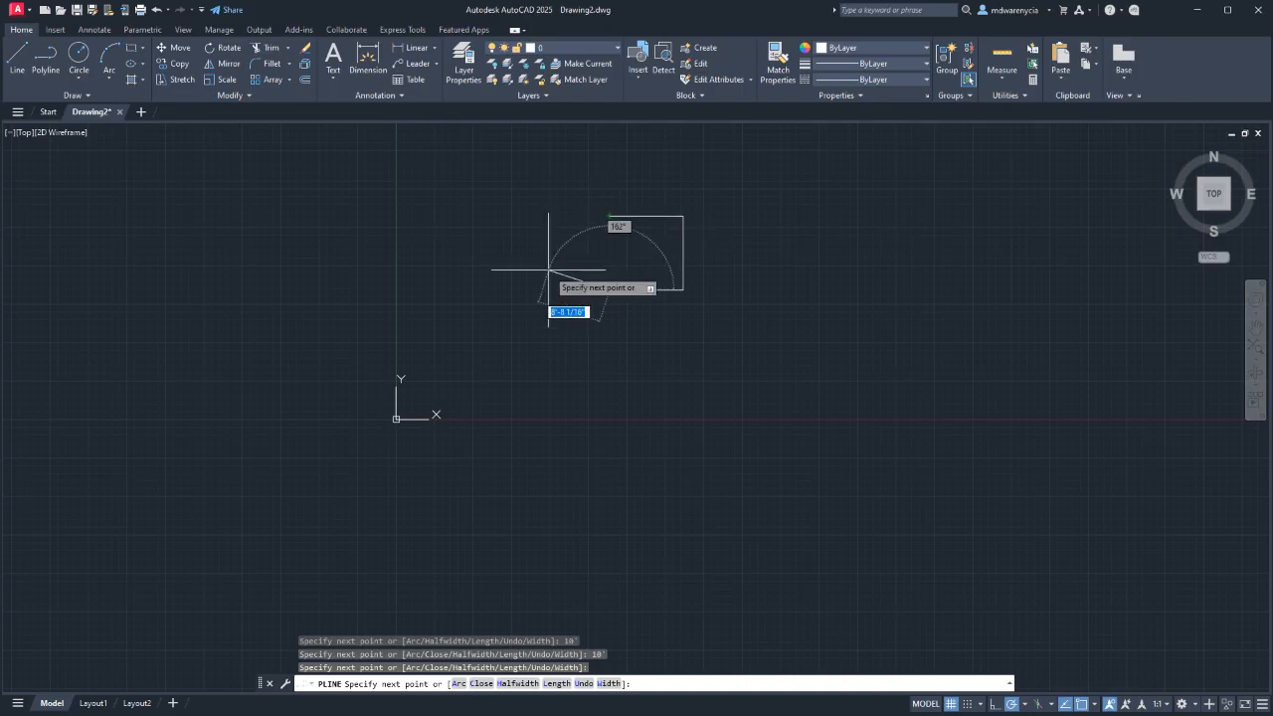
type("cl")
key("Return")
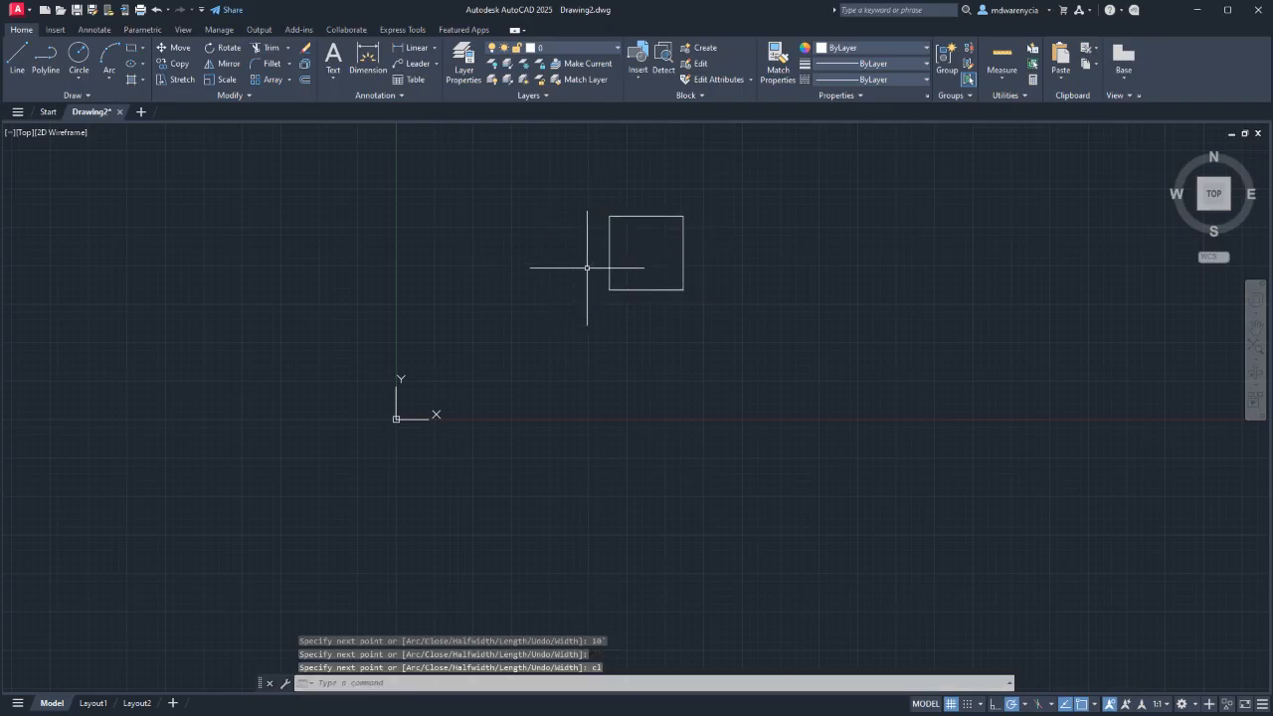
key("Escape")
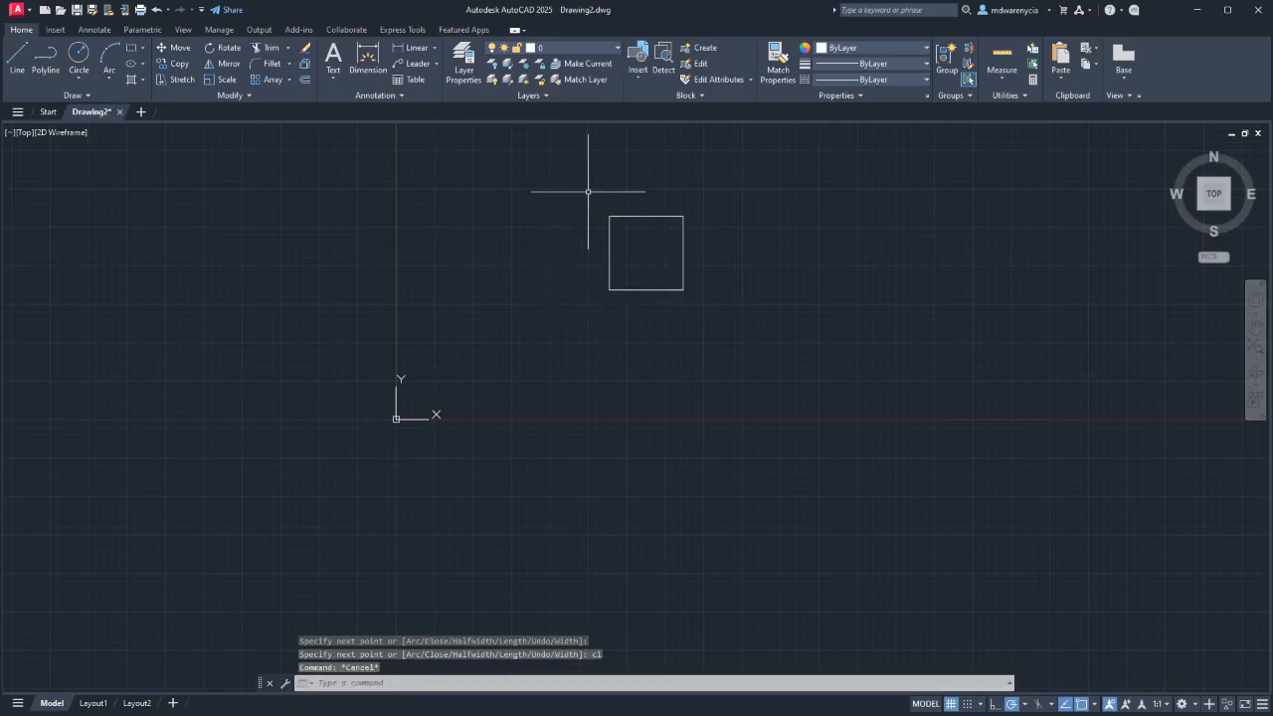
Offset the polyline square 6" inward.
left_click(729, 200)
left_click(546, 313)
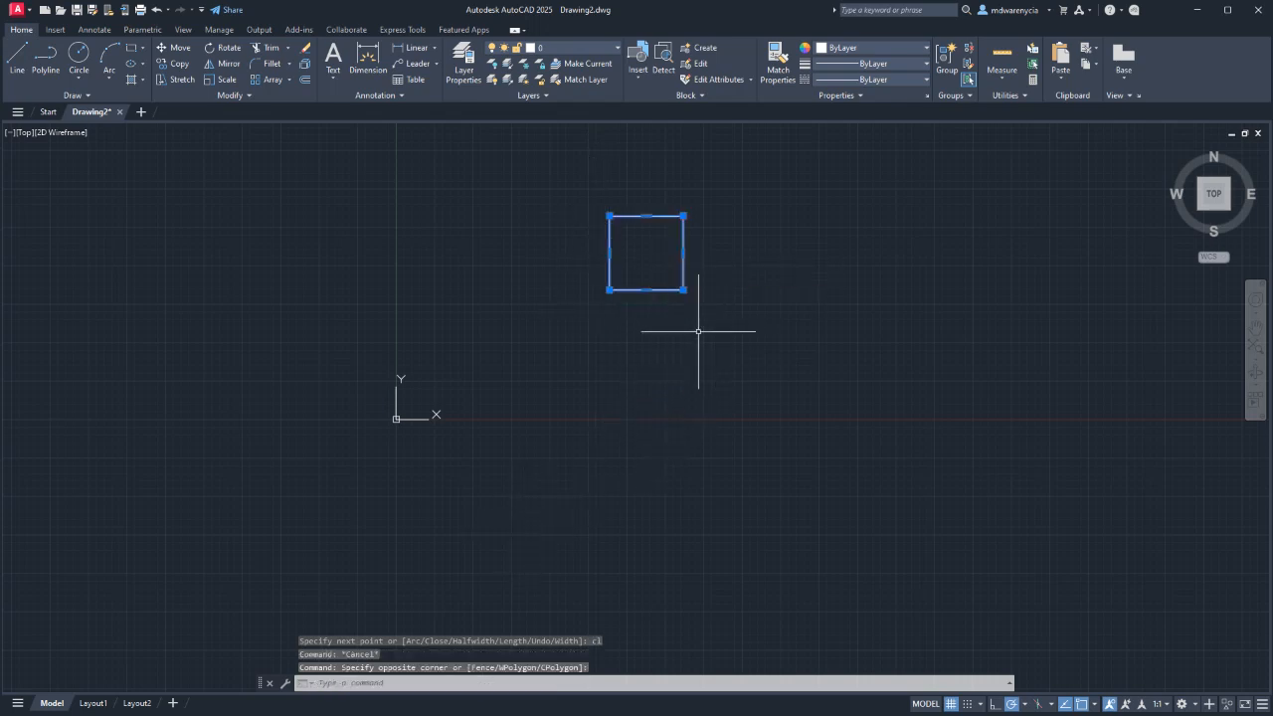
key("Return")
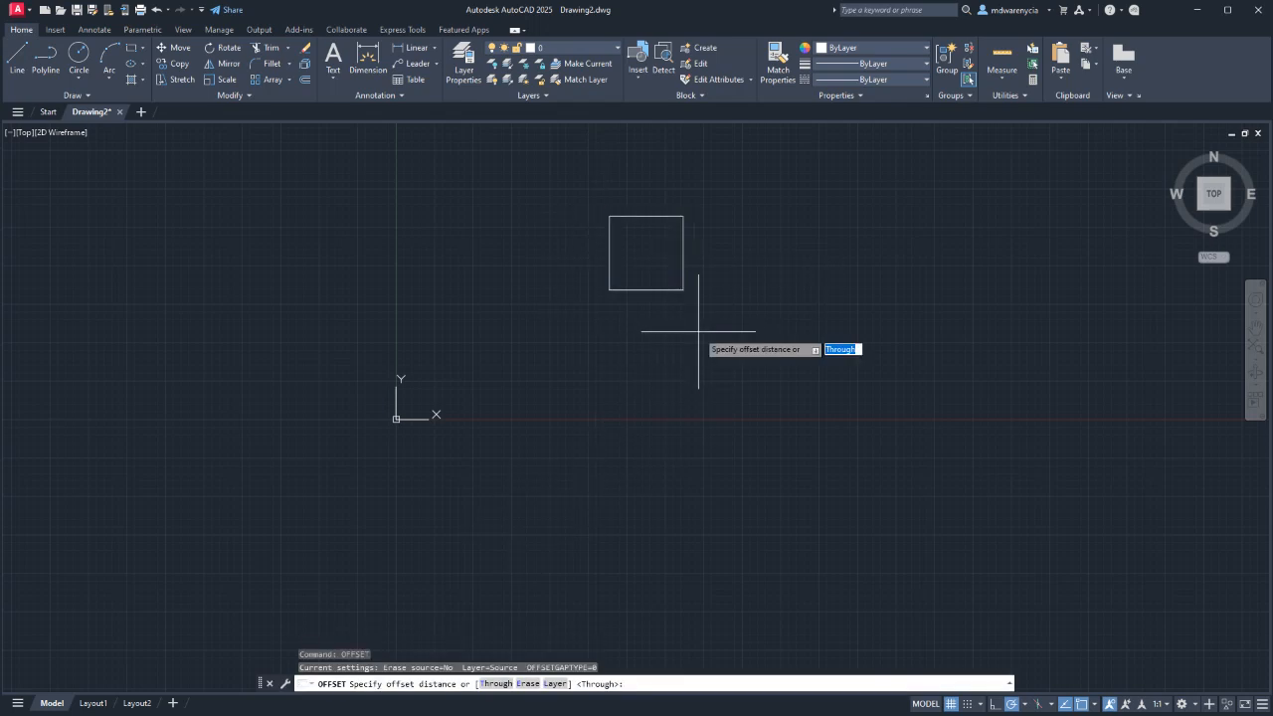
key("Return")
left_click(682, 286)
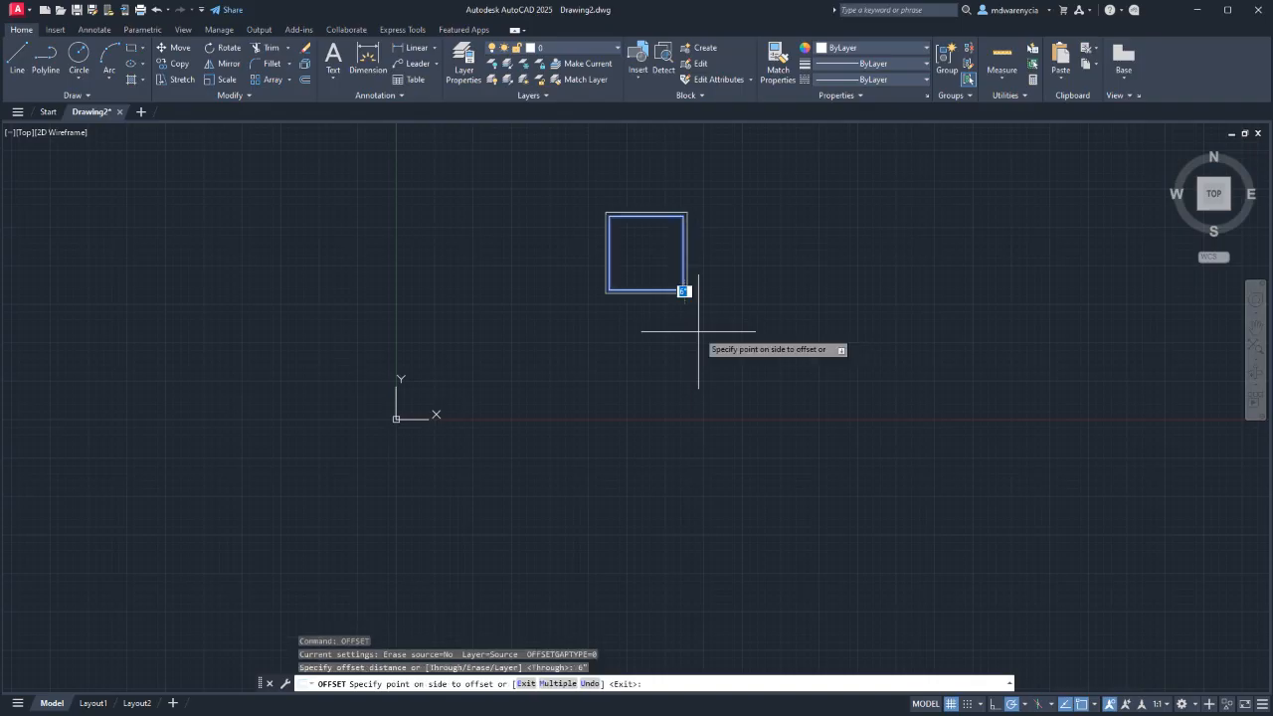
left_click(648, 286)
key("Escape")
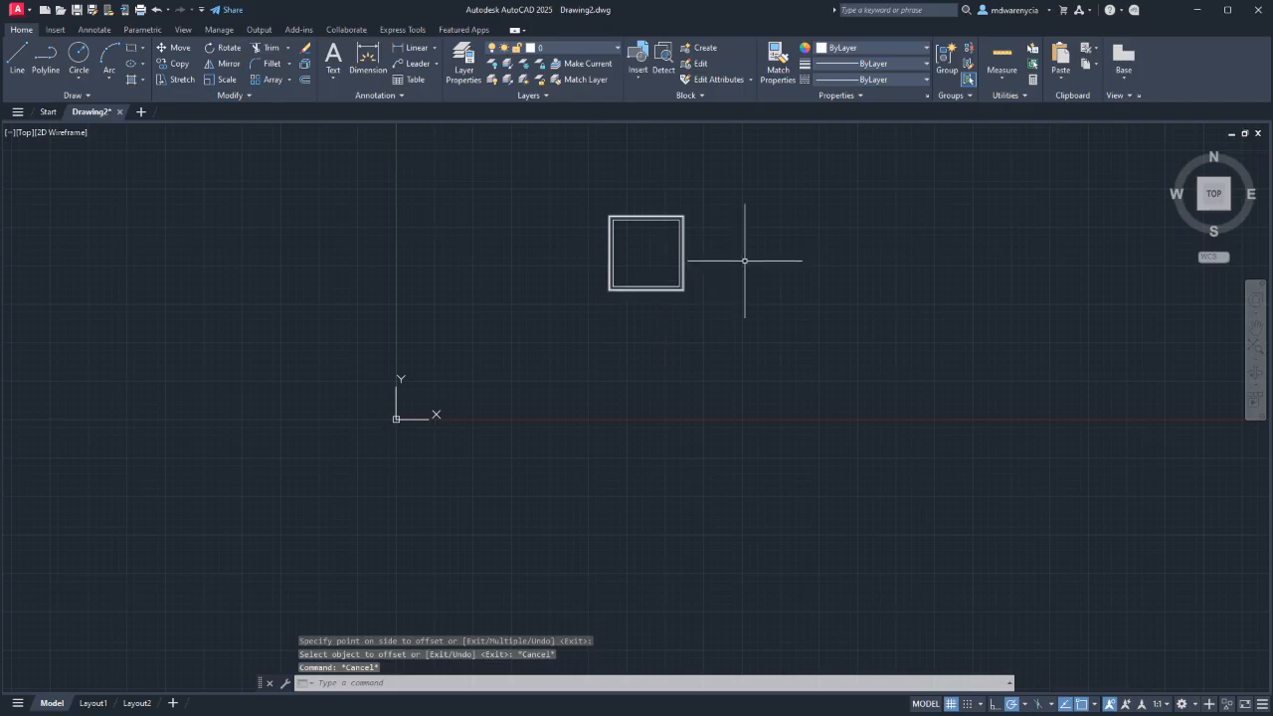
Draw a closed 10' by 10' square from separate lines to the right of the polyline square.
key("l")
key("Return")
left_click(764, 216)
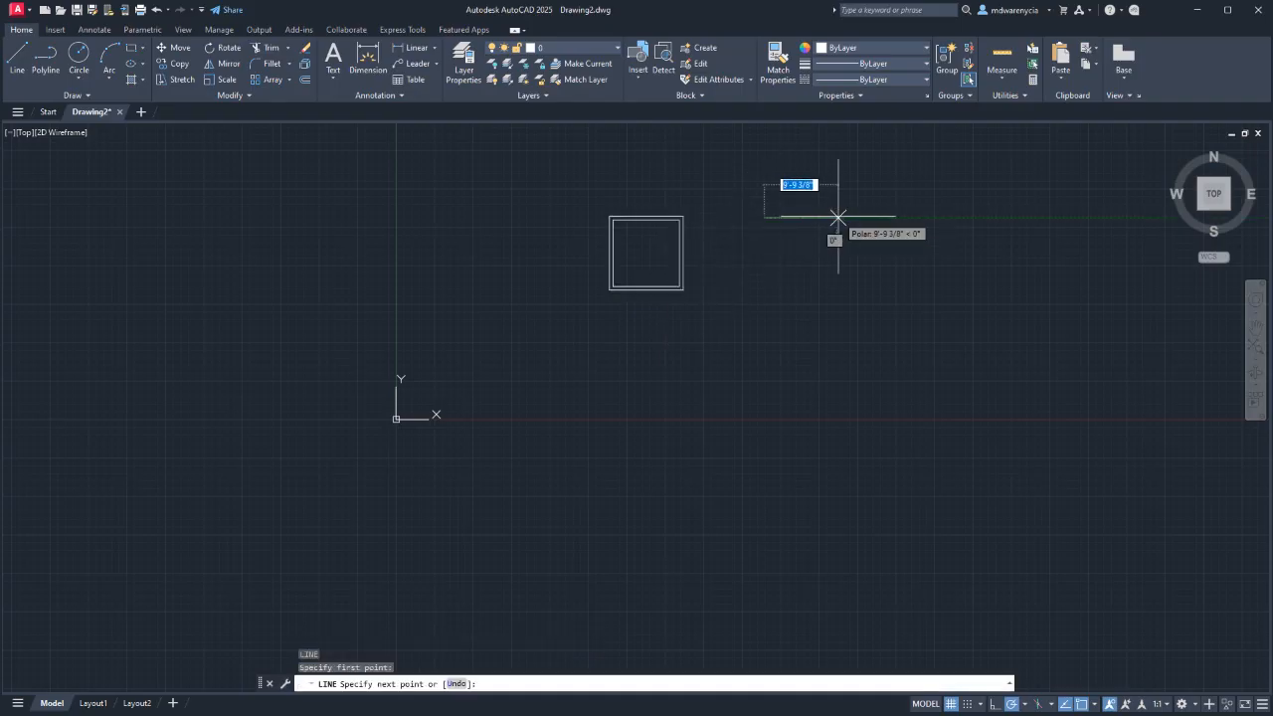
key("Return")
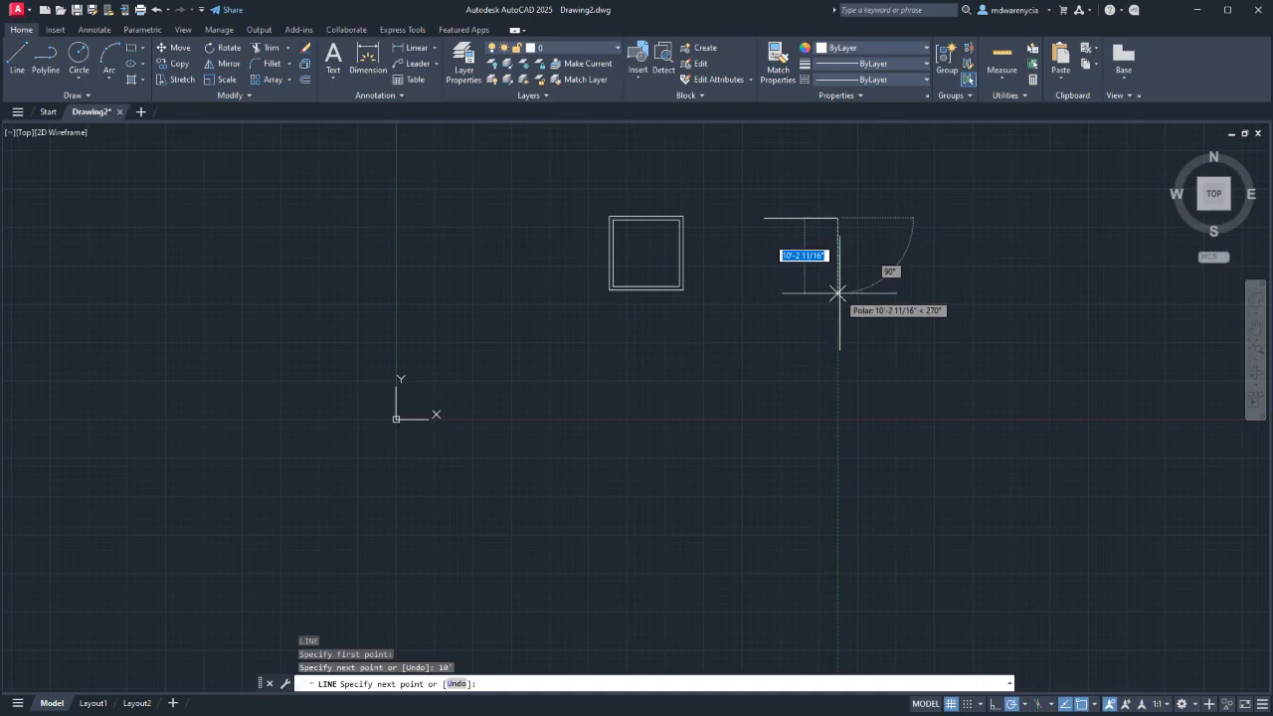
type("10'")
key("Return")
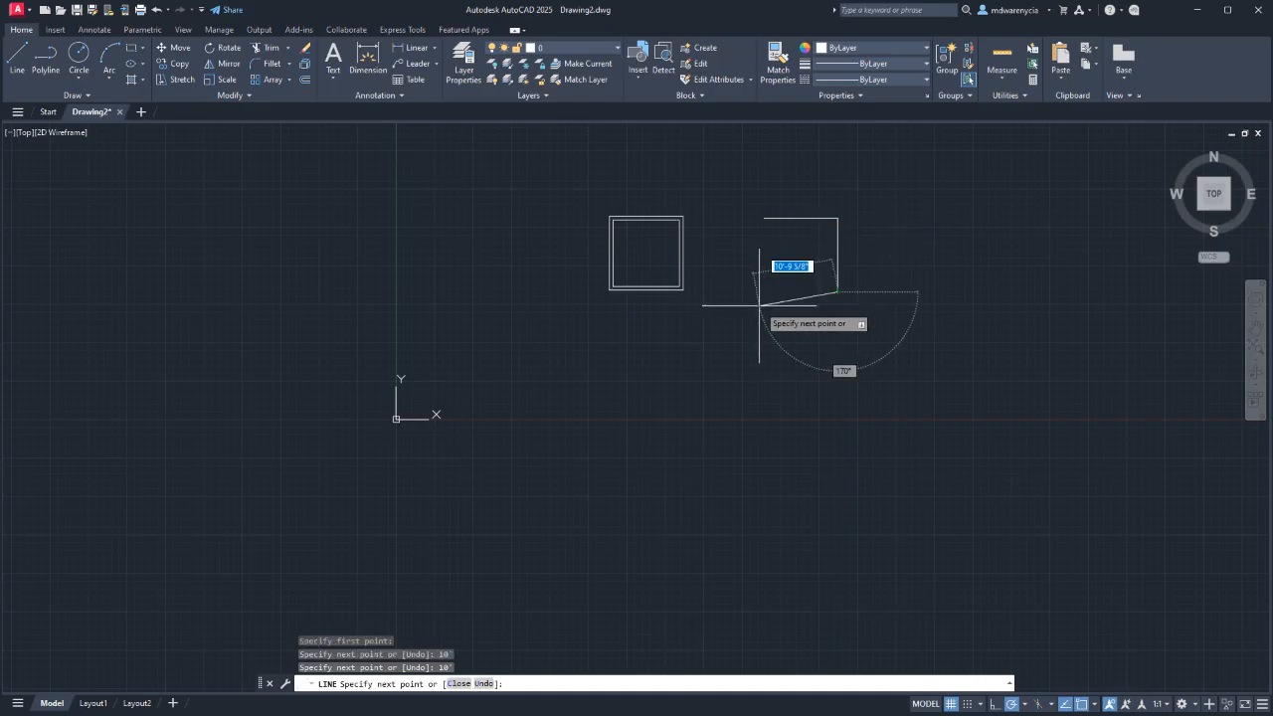
type("10")
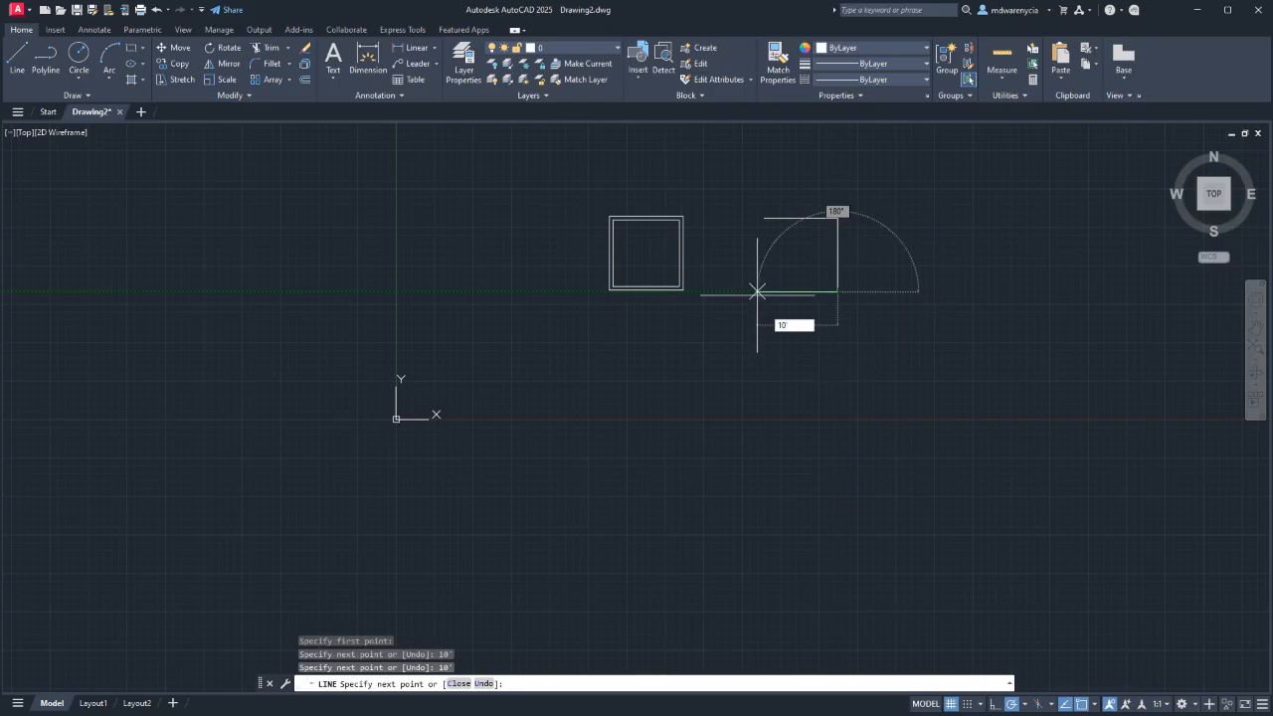
key("Return")
type("cl")
key("Return")
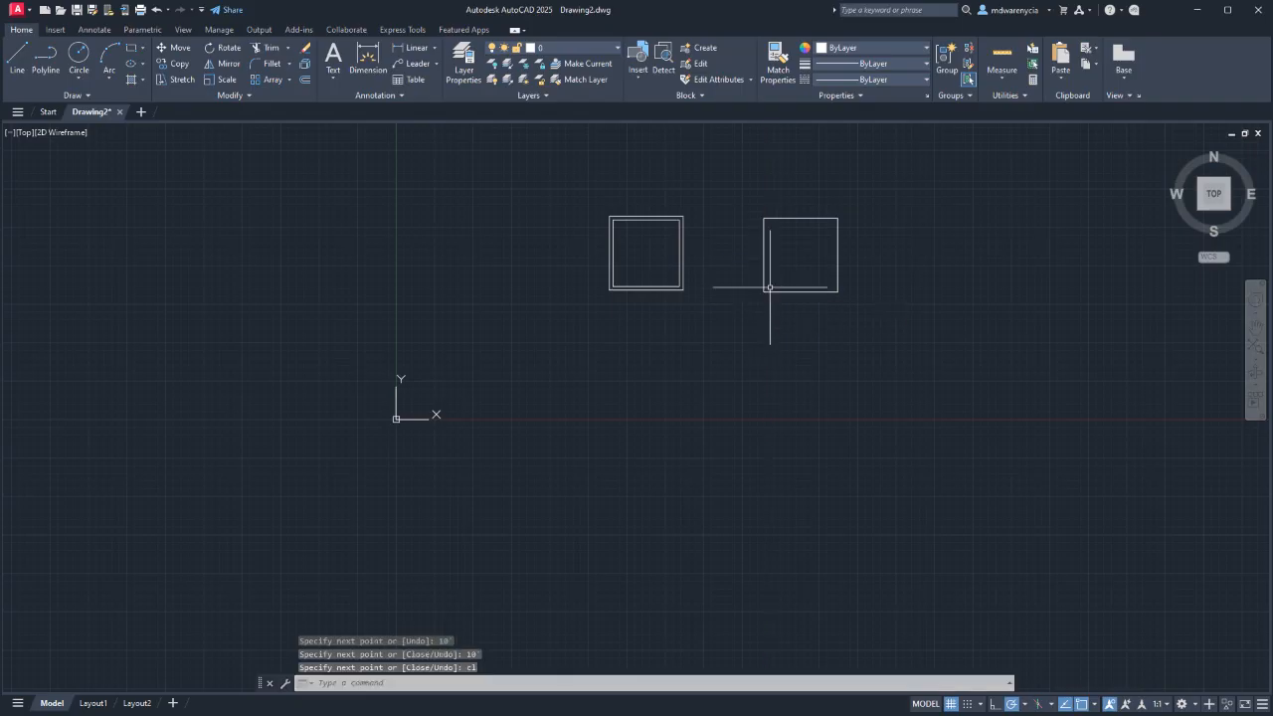
key("Escape")
Offset each of the four lines of the right square 6" inward, one at a time.
left_click_drag(861, 314, 764, 255)
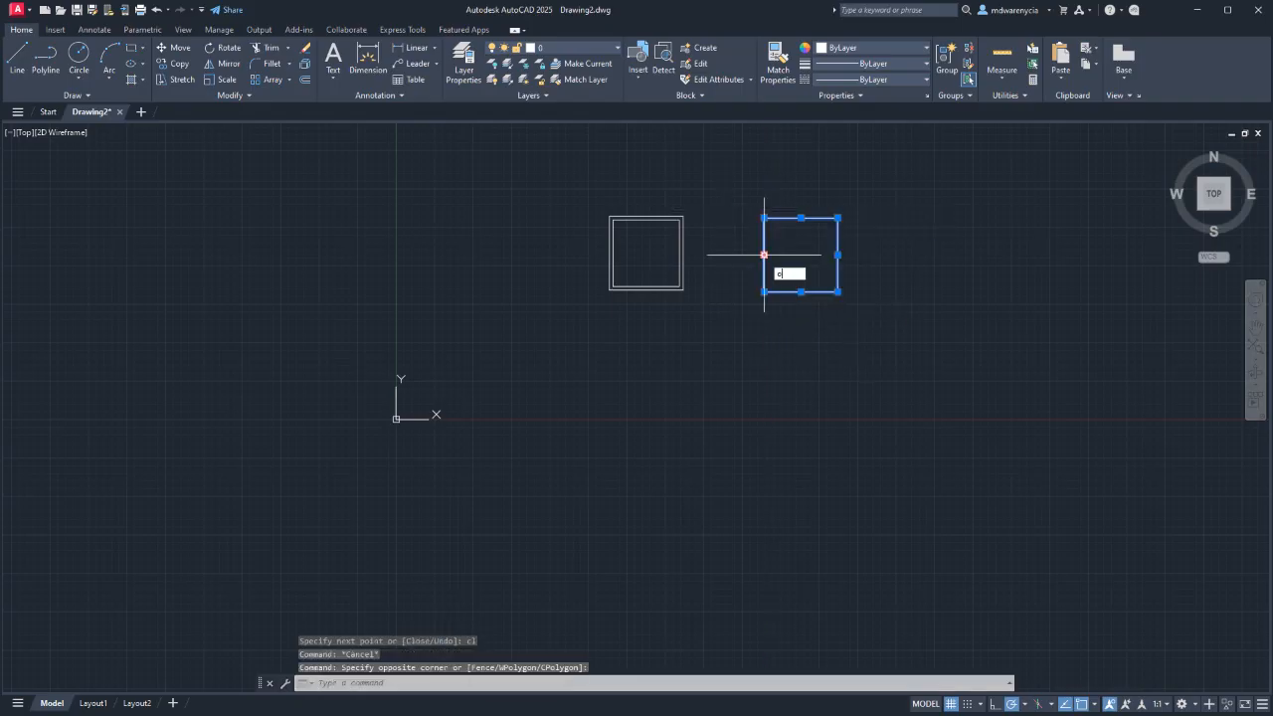
key("Return")
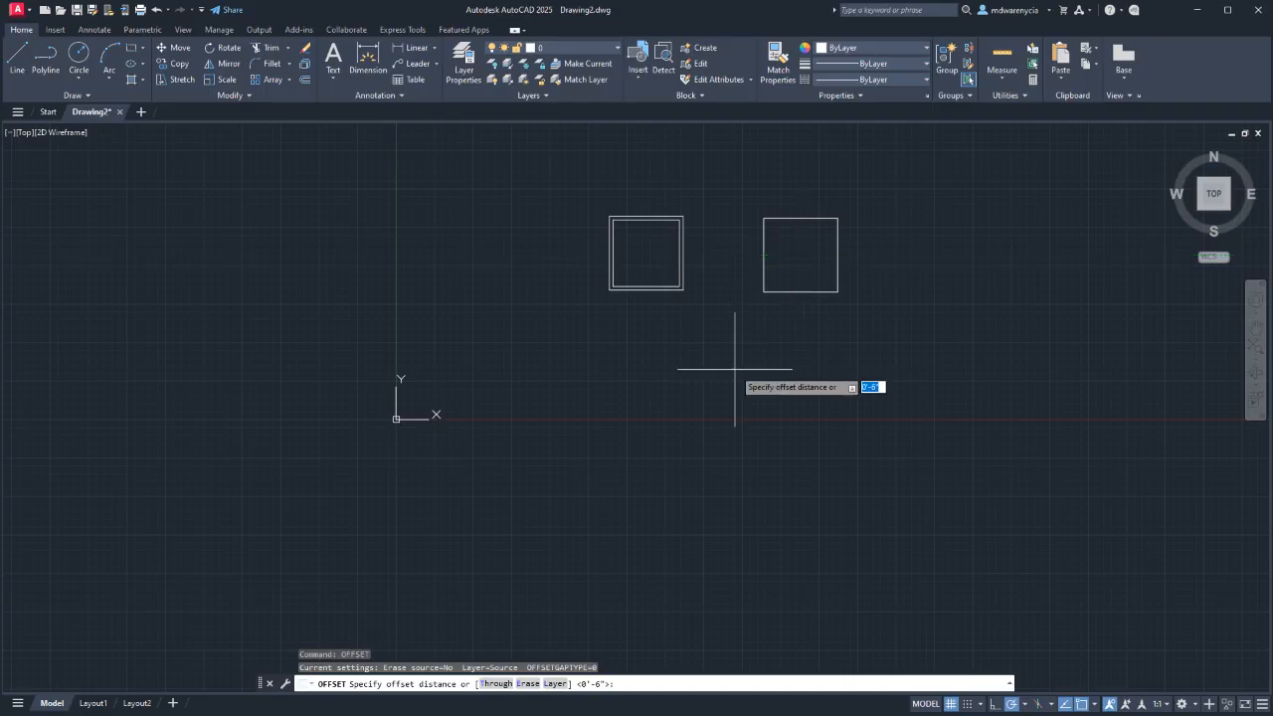
key("Return")
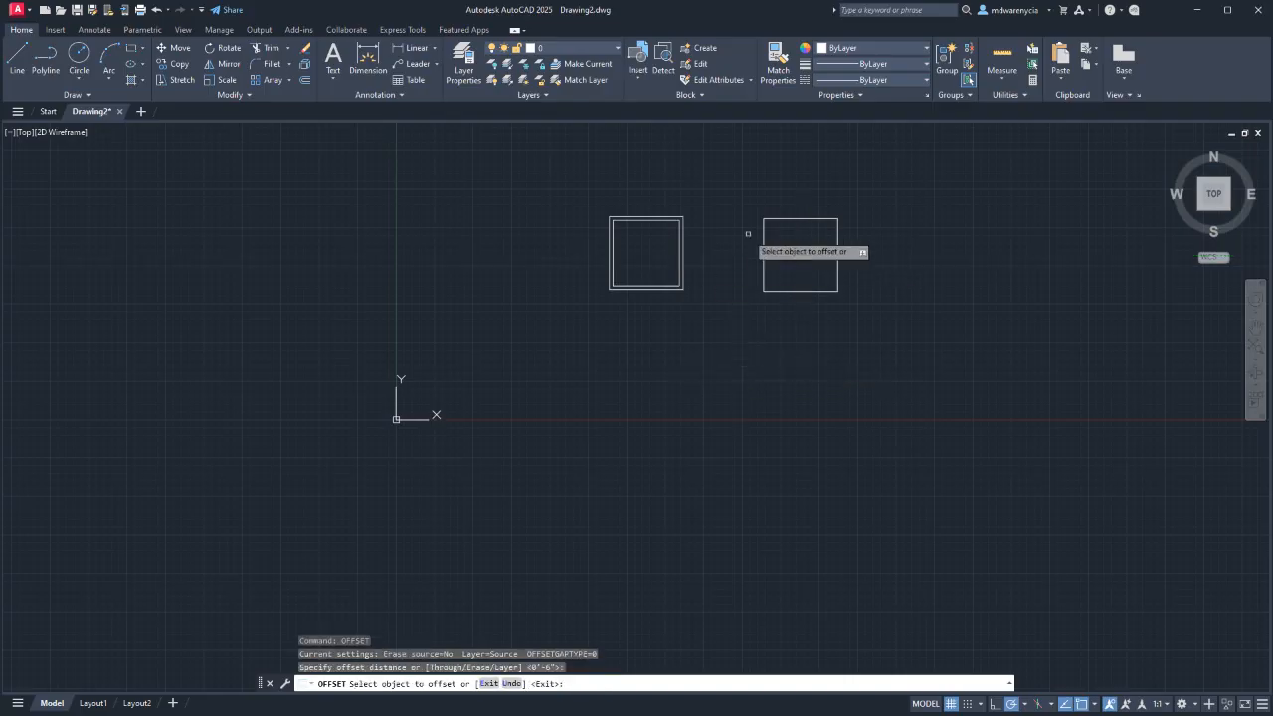
left_click(764, 266)
left_click(805, 269)
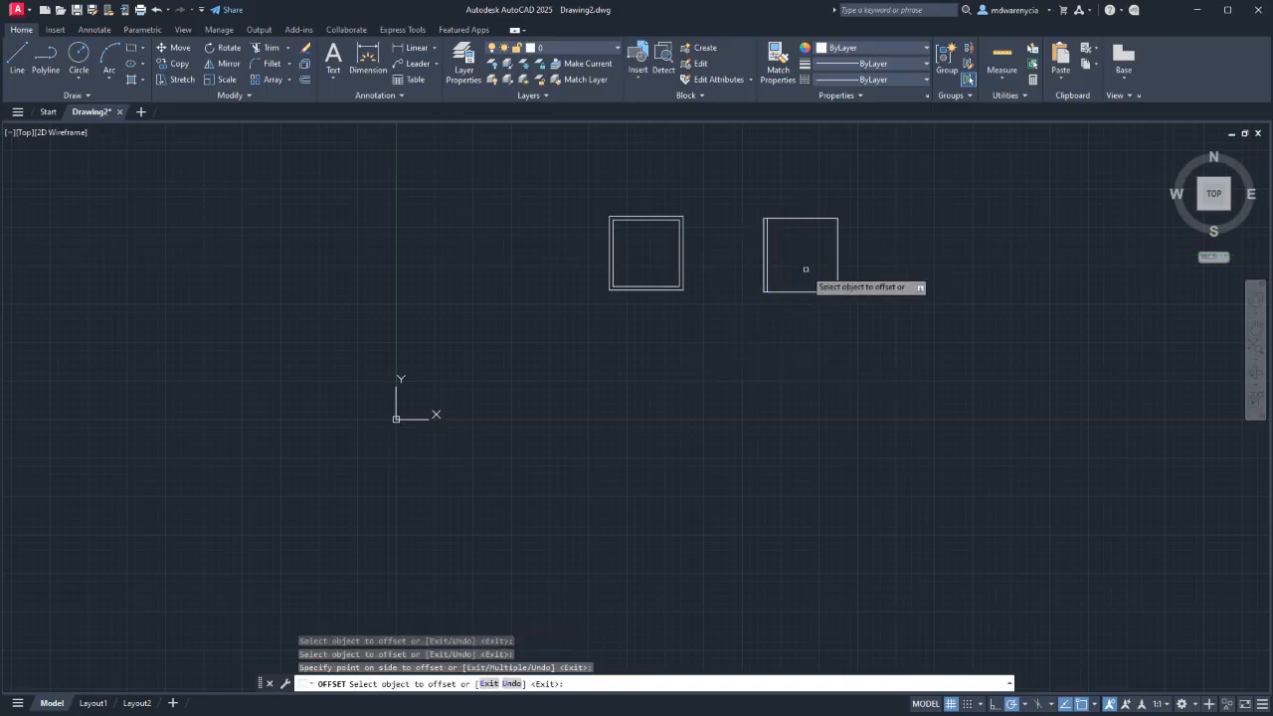
left_click(804, 218)
left_click(825, 266)
left_click(835, 259)
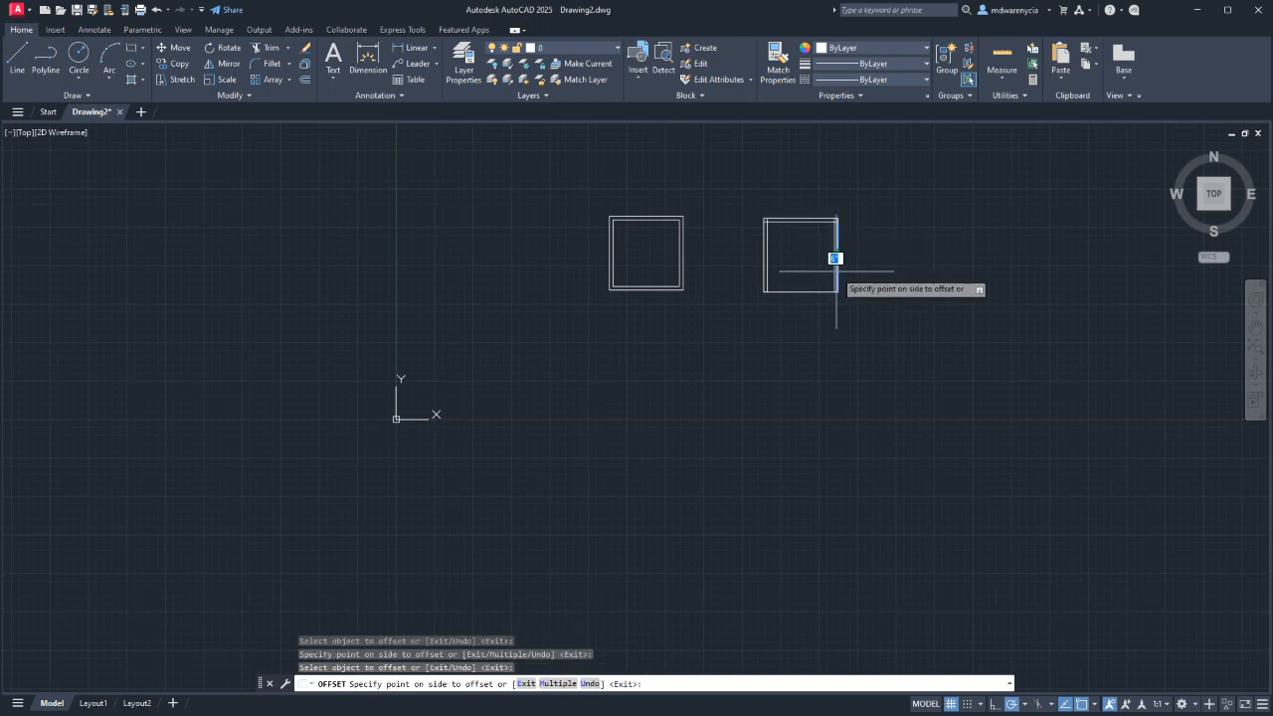
left_click(822, 270)
left_click(822, 291)
left_click(826, 278)
scroll(836, 278, "up", 5)
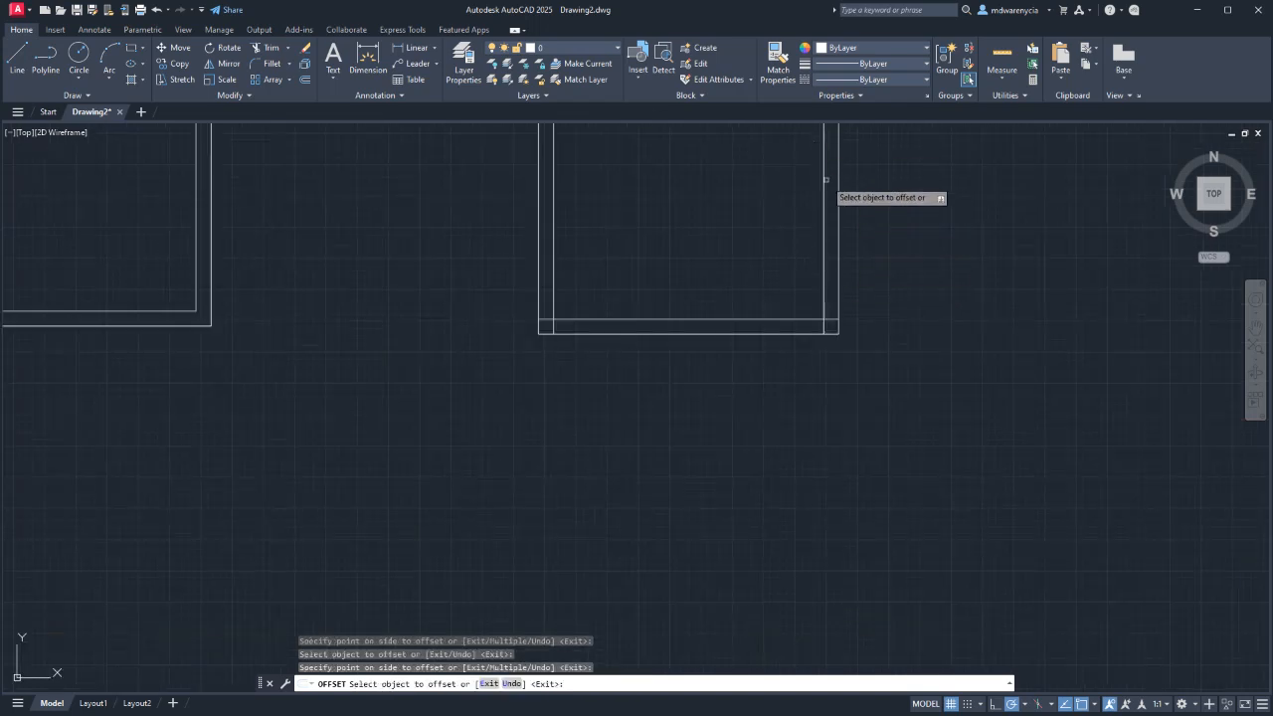
middle_click_drag(839, 292, 898, 389)
key("Escape")
Trim the overlapping ends of the offset lines at the corners of the right square.
left_click(966, 488)
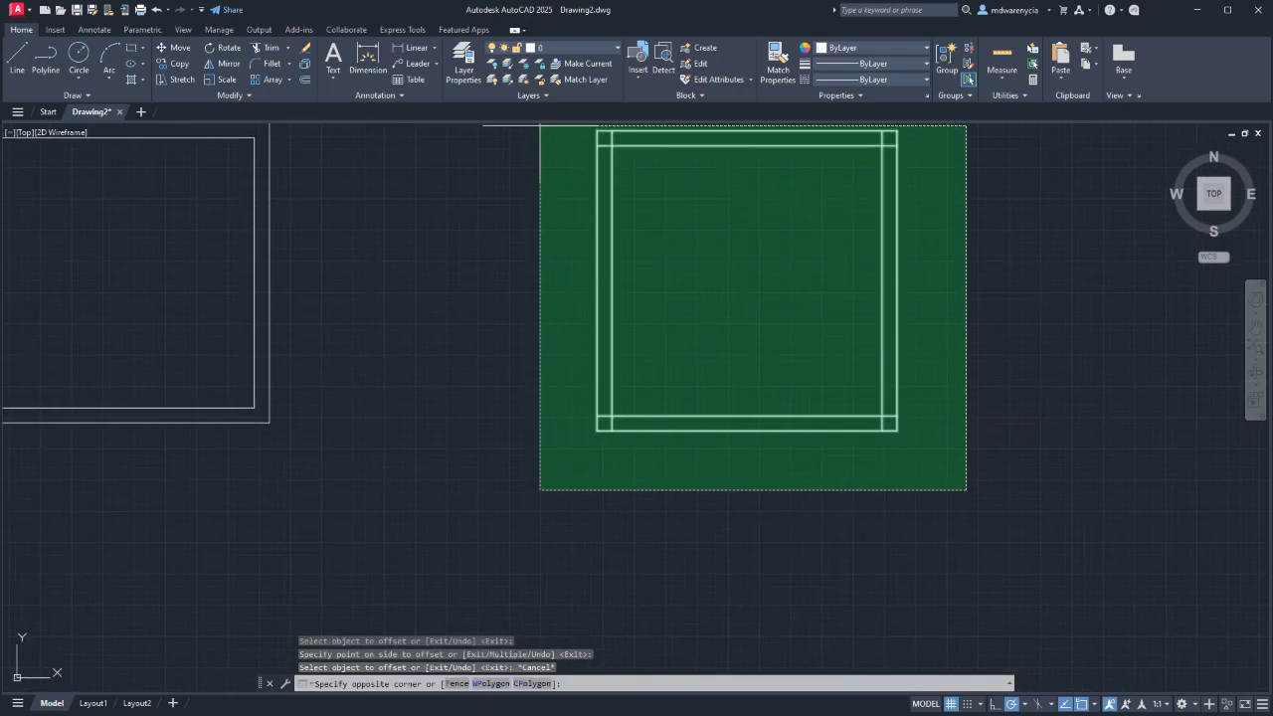
left_click(540, 127)
type("tr")
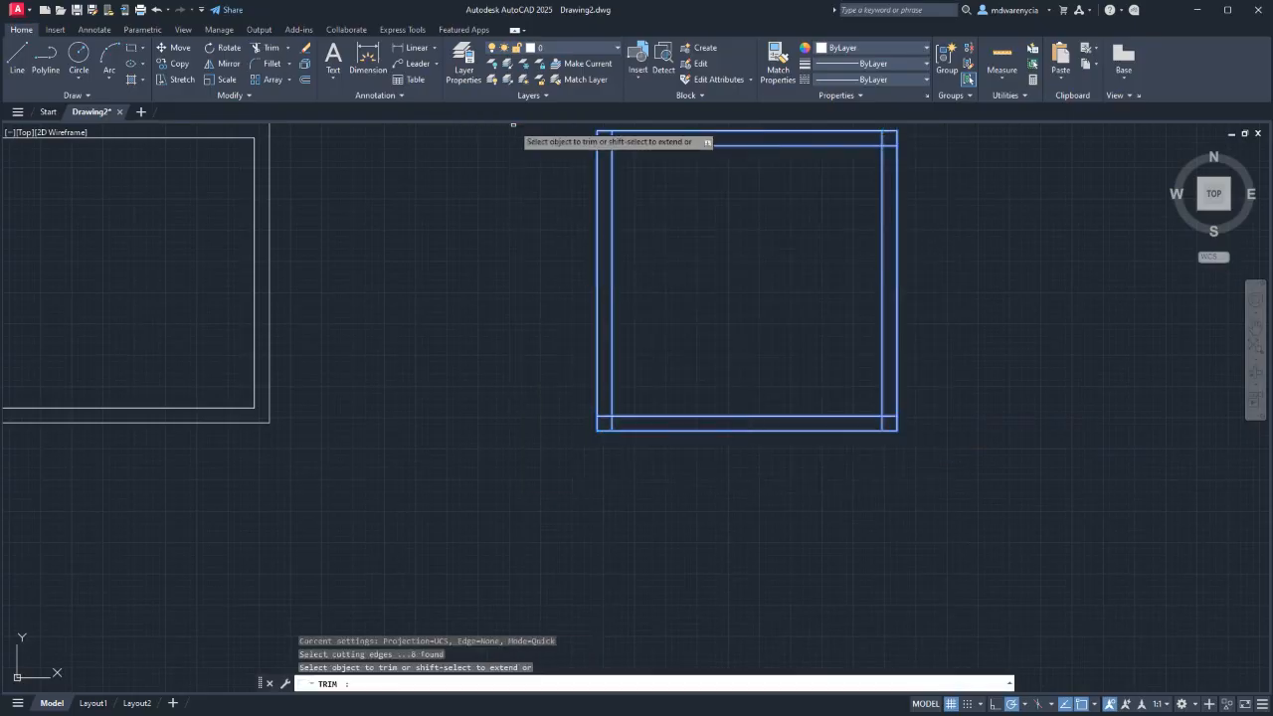
key("Return")
mouse_move(889, 133)
left_mouse_down()
mouse_move(606, 137)
mouse_move(604, 418)
left_mouse_up()
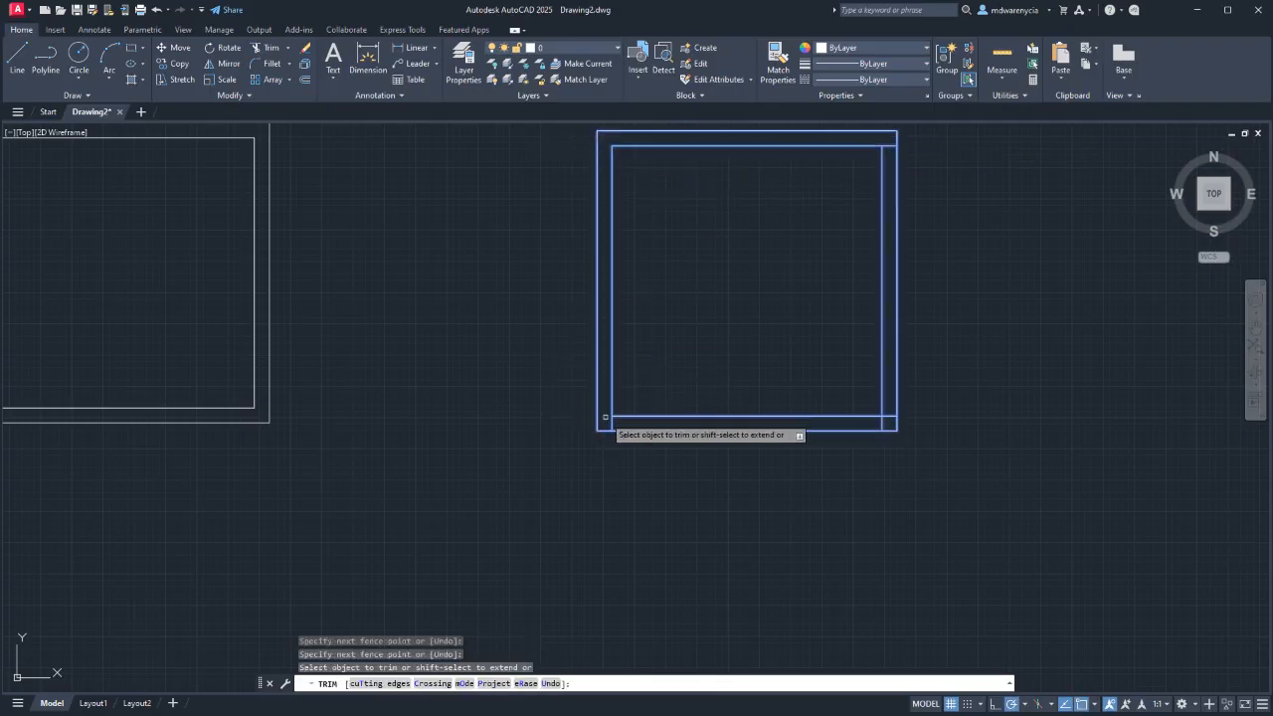
key("Escape")
Undo the trim and the offsets on the right square, keeping its four original lines.
scroll(658, 413, "down", 6)
key("ctrl+z")
key("ctrl+z")
key("ctrl+z")
key("ctrl+z")
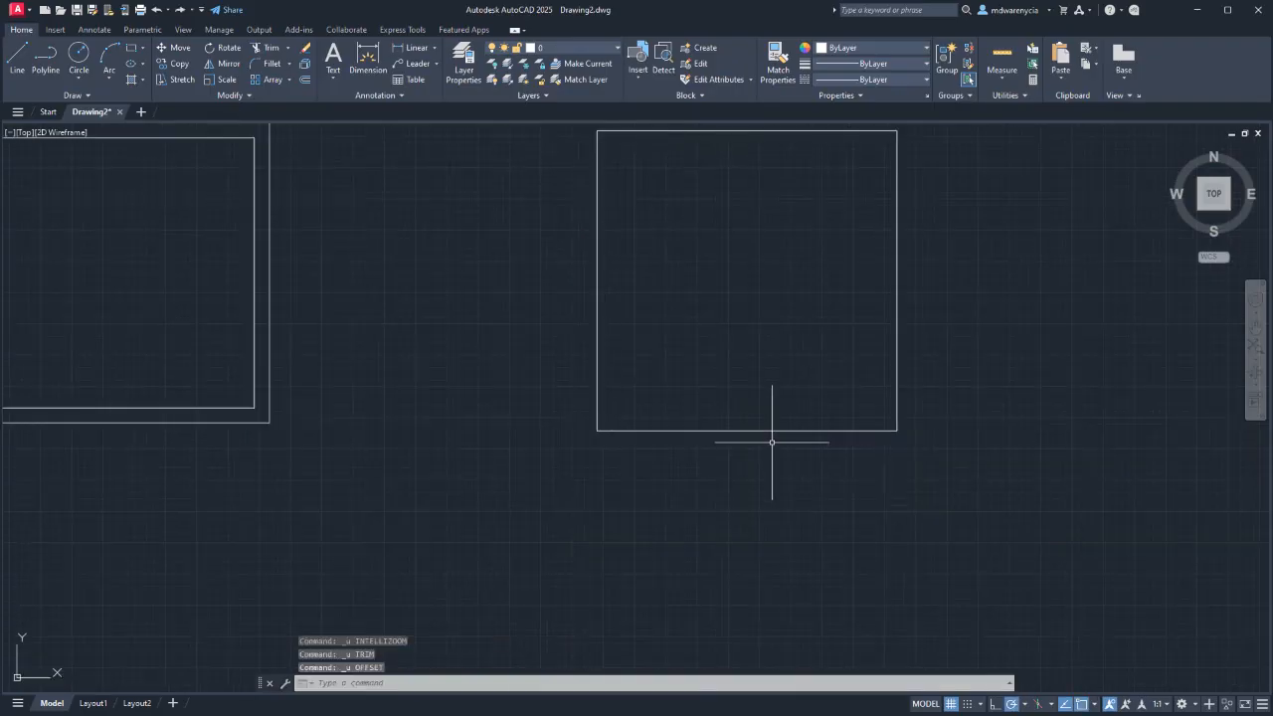
key("ctrl+y")
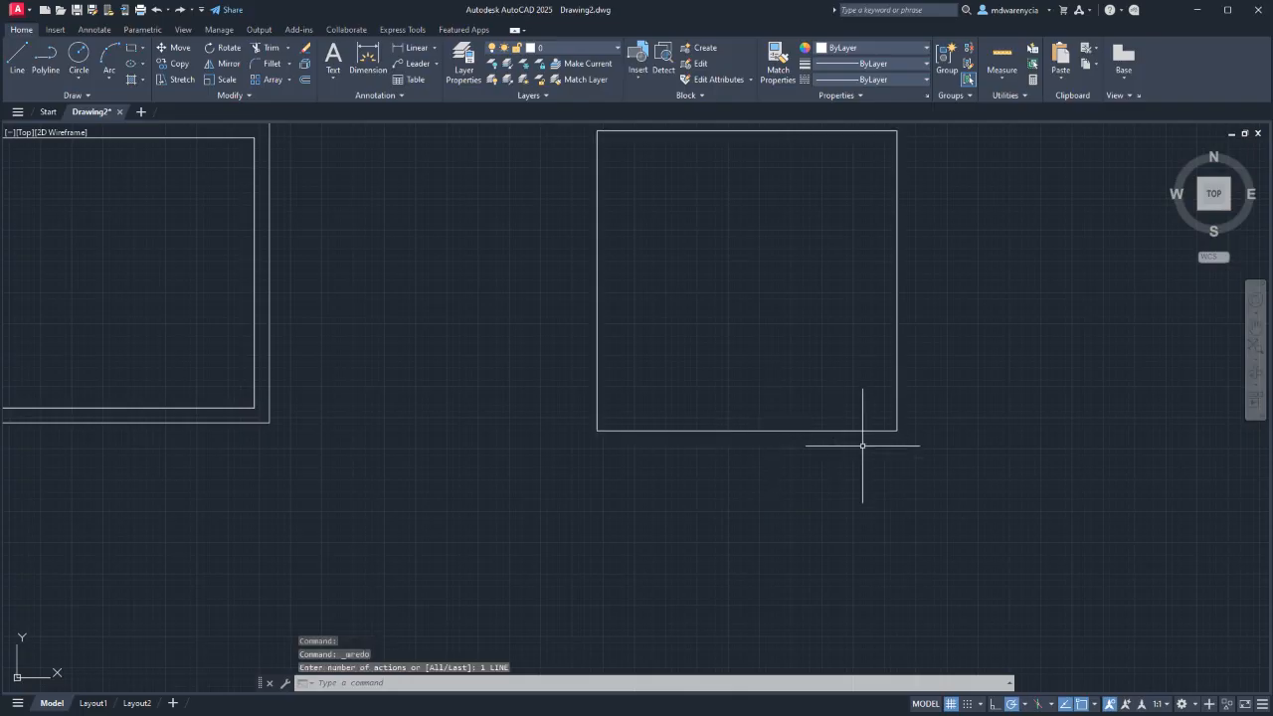
Join the four lines of the right square into one polyline.
scroll(875, 447, "down", 3)
left_click(941, 459)
left_click(719, 267)
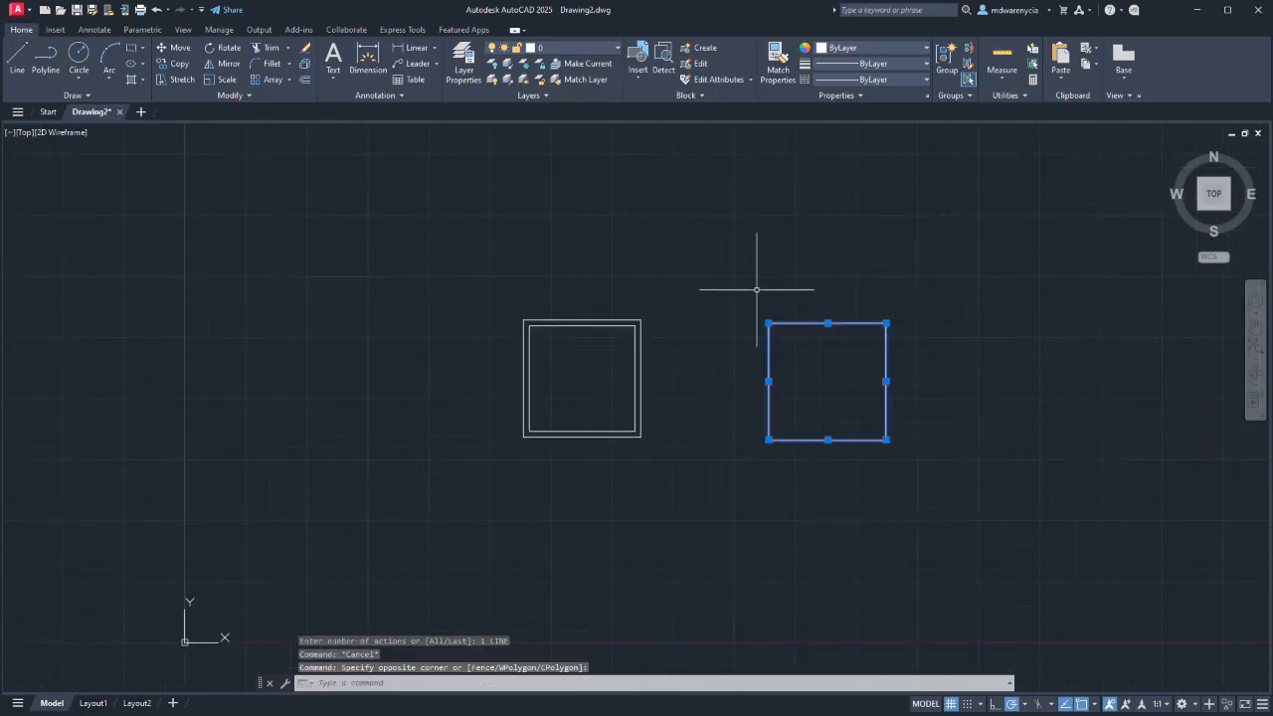
type("join")
key("Return")
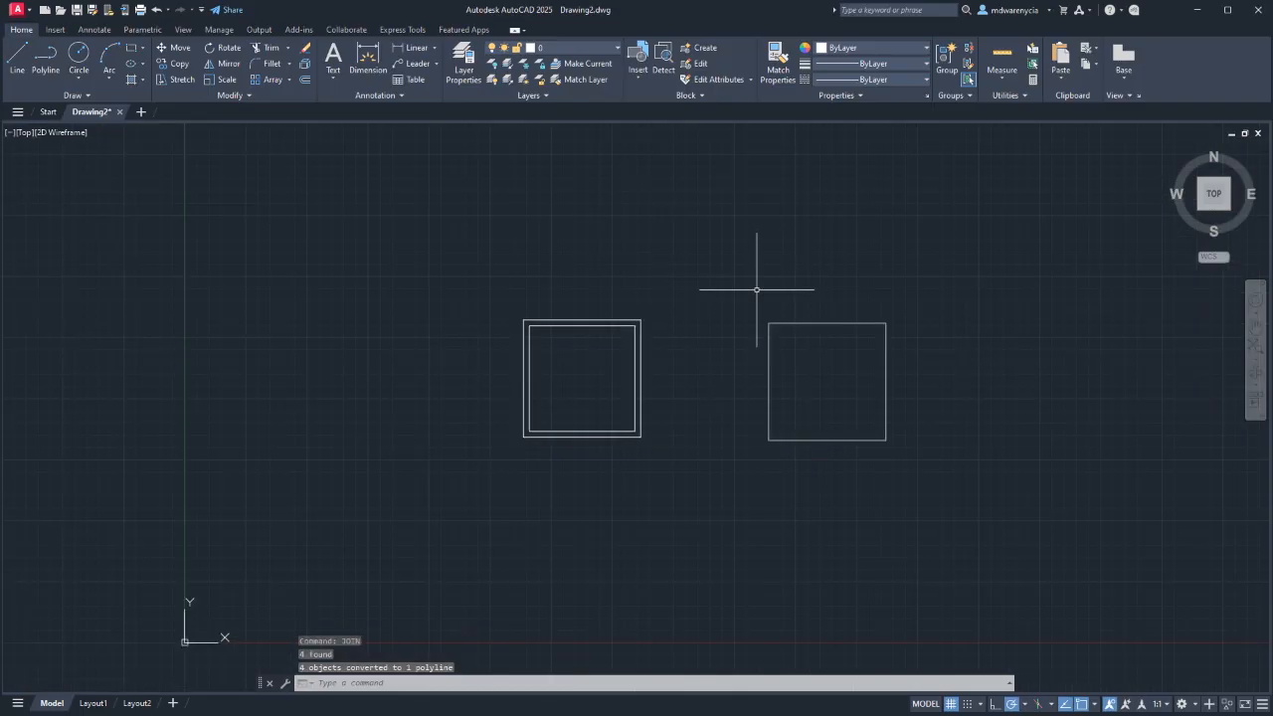
Offset the joined right square 6" inward as one object.
left_click(790, 364)
left_click(754, 315)
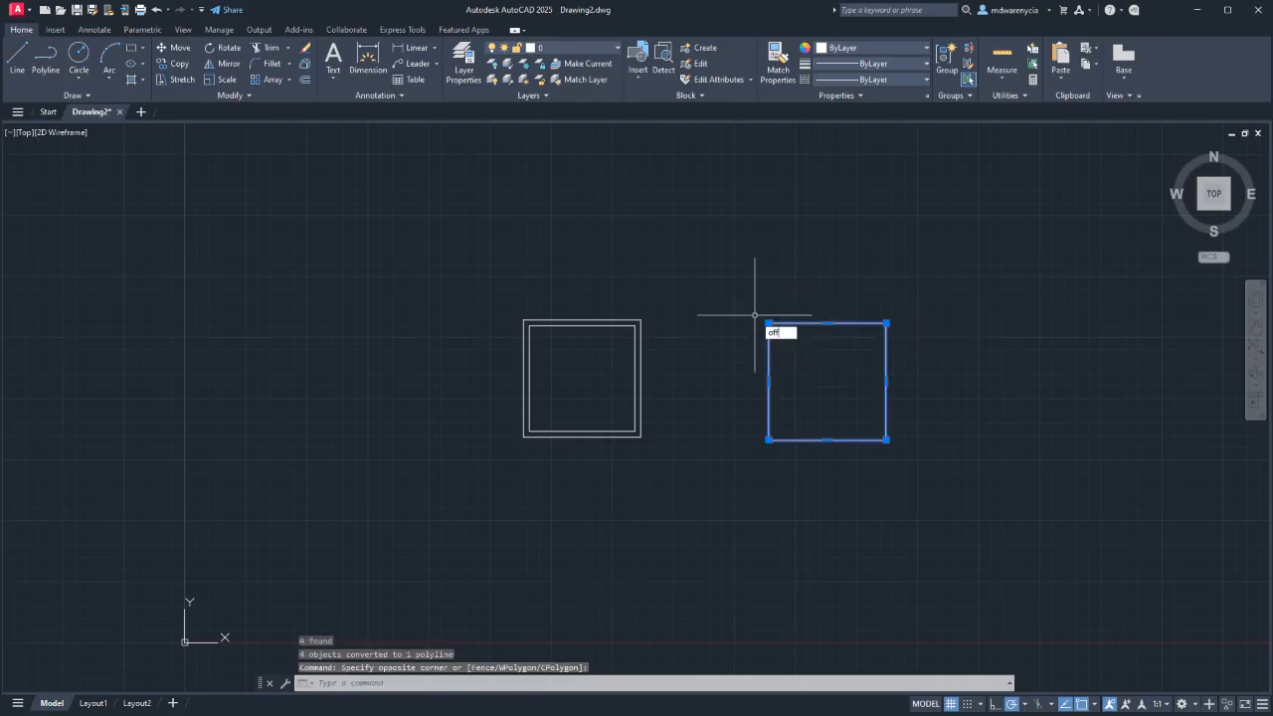
type("off")
key("Return")
key("Return")
left_click(765, 321)
left_click(816, 374)
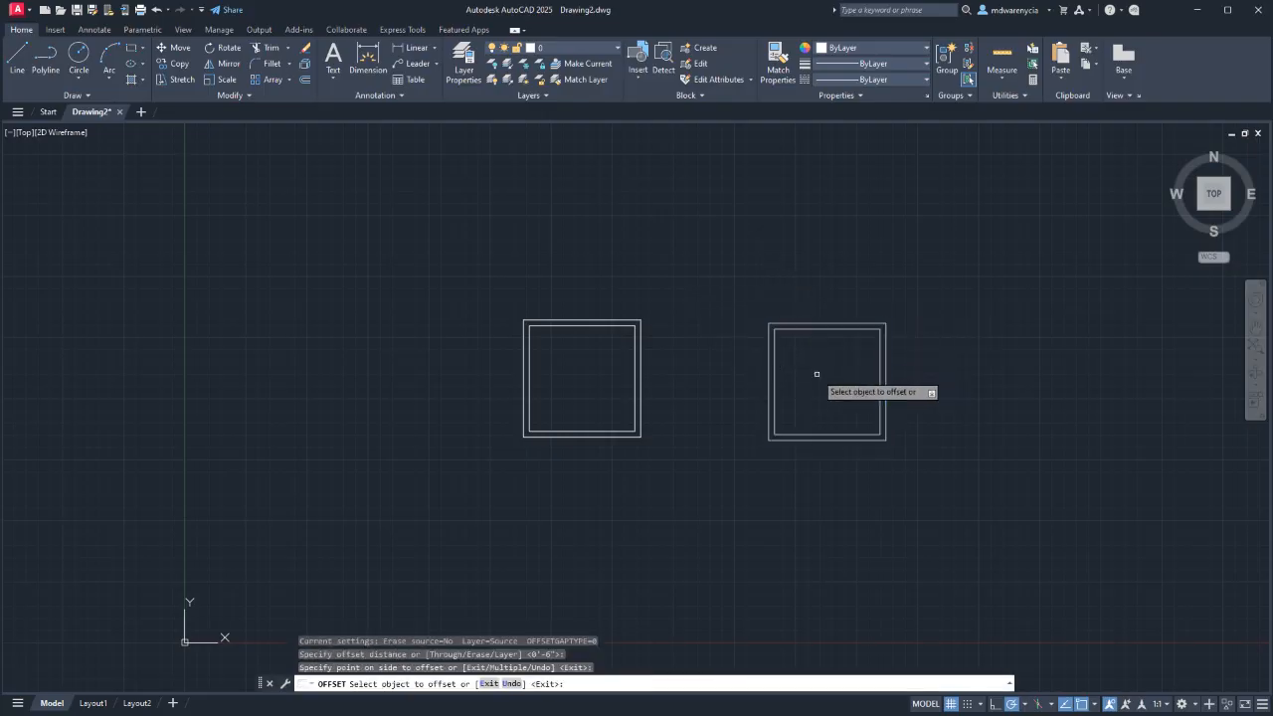
Erase both squares together with their inward offsets.
key("Escape")
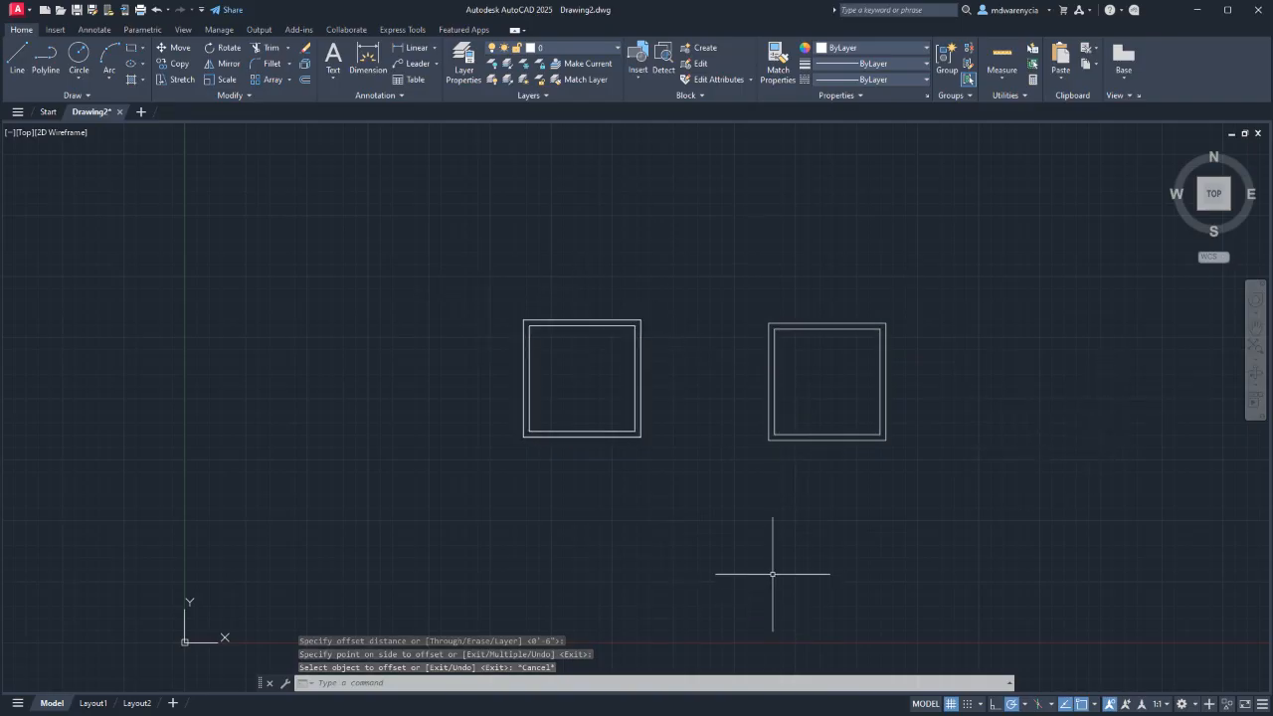
left_click(946, 575)
left_click(403, 294)
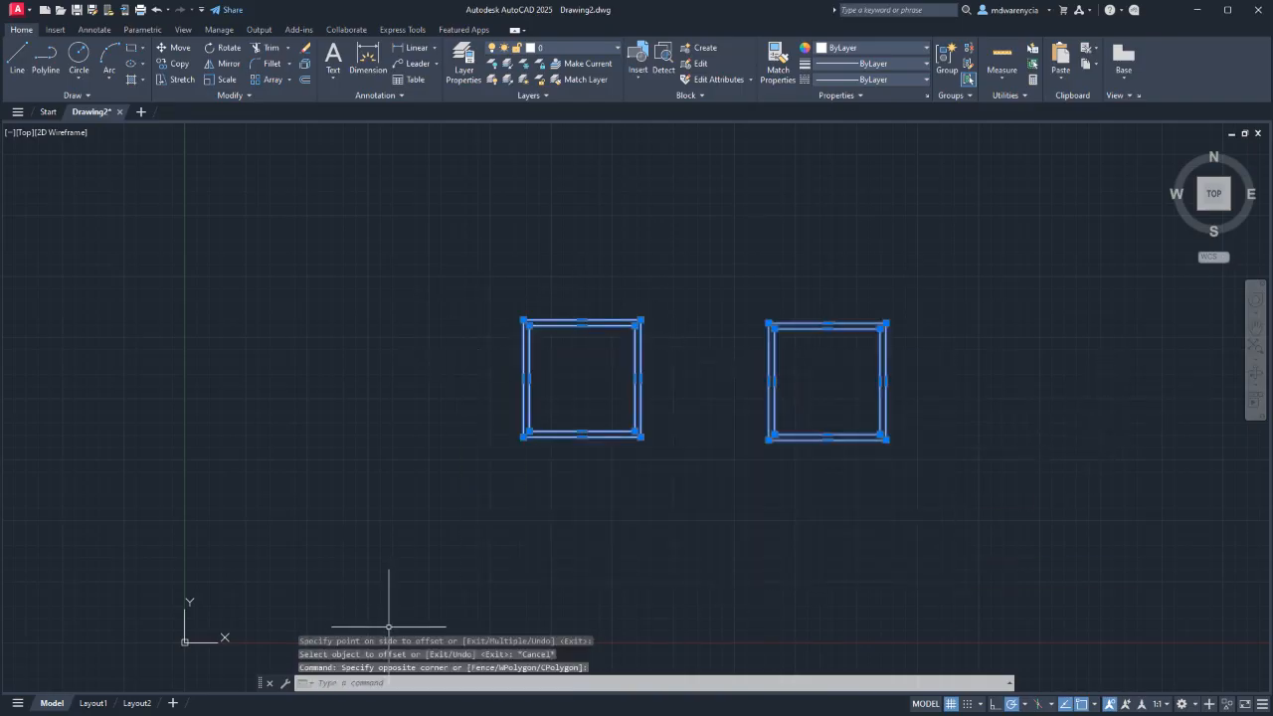
key("Delete")
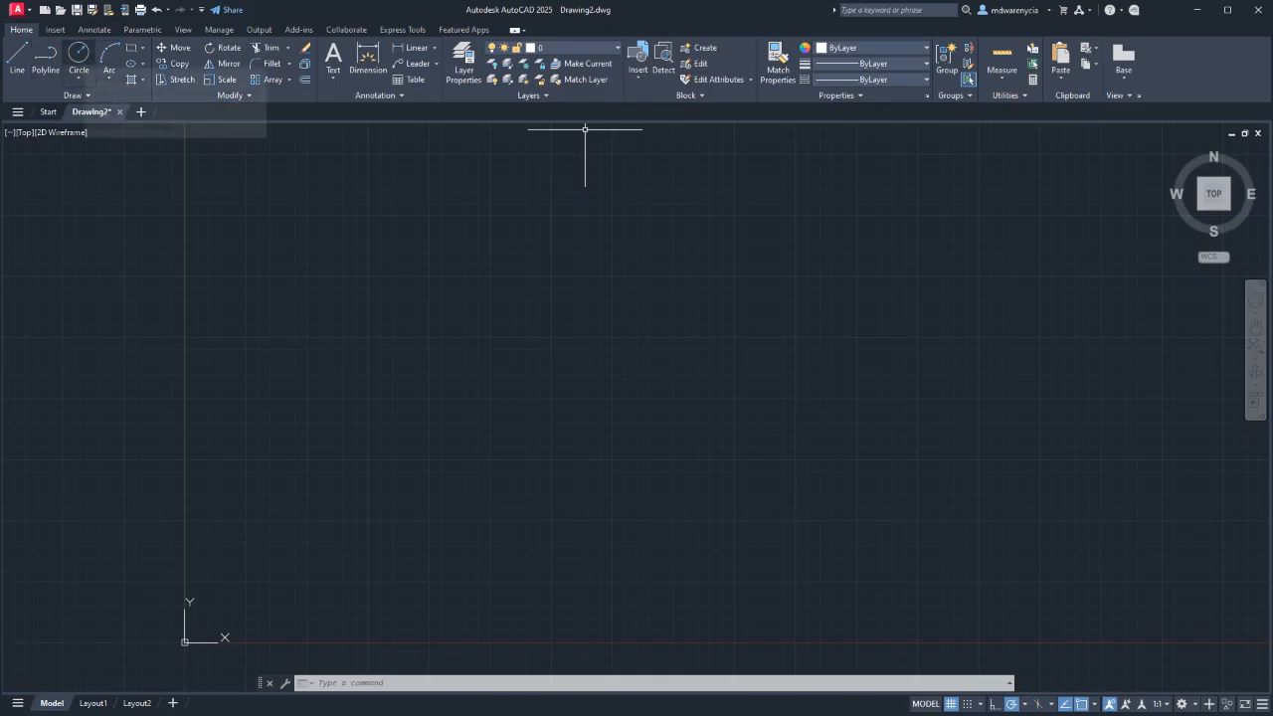
Draw a circle in the middle of the empty drawing by its center and a diameter of 2'.
left_click(79, 55)
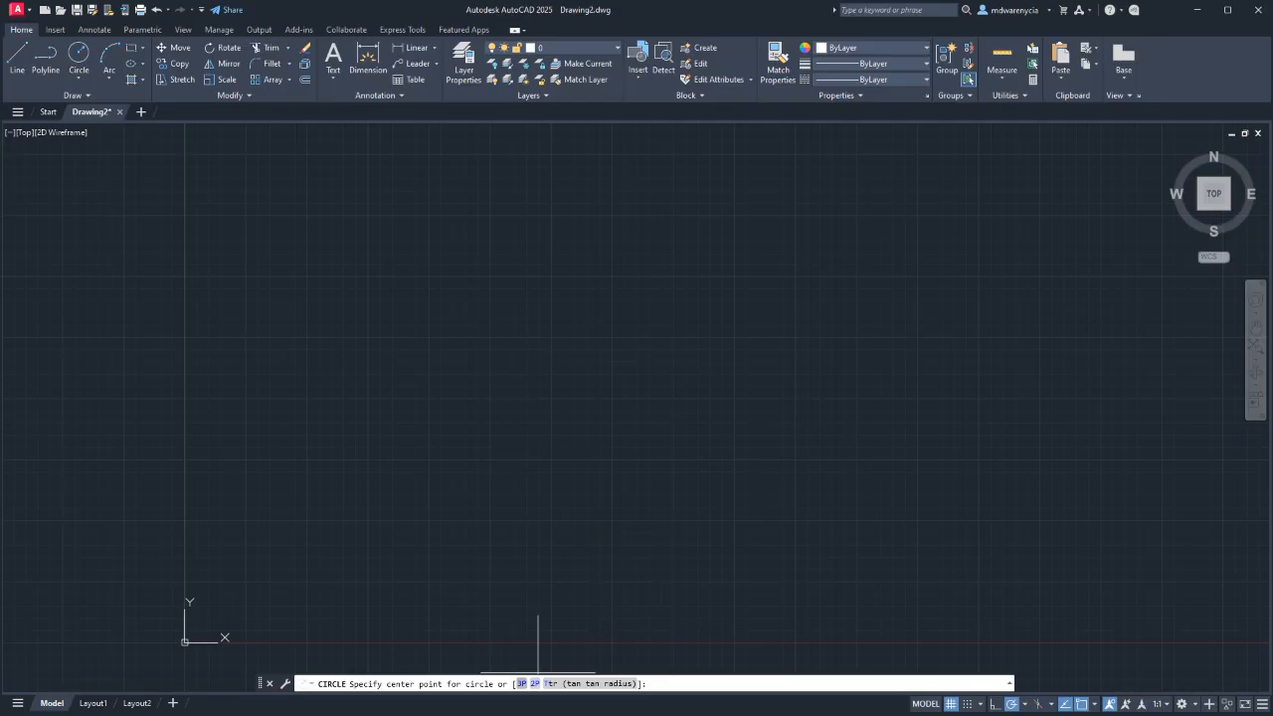
left_click(653, 354)
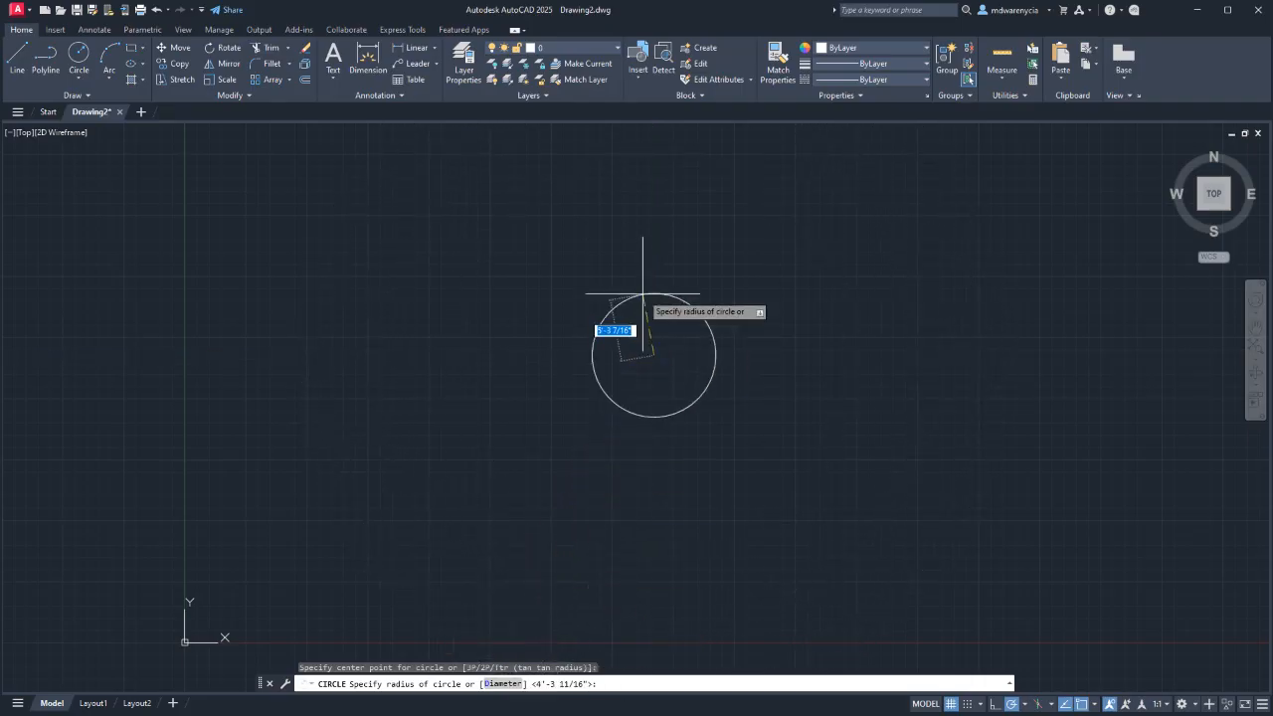
type("d")
key("Return")
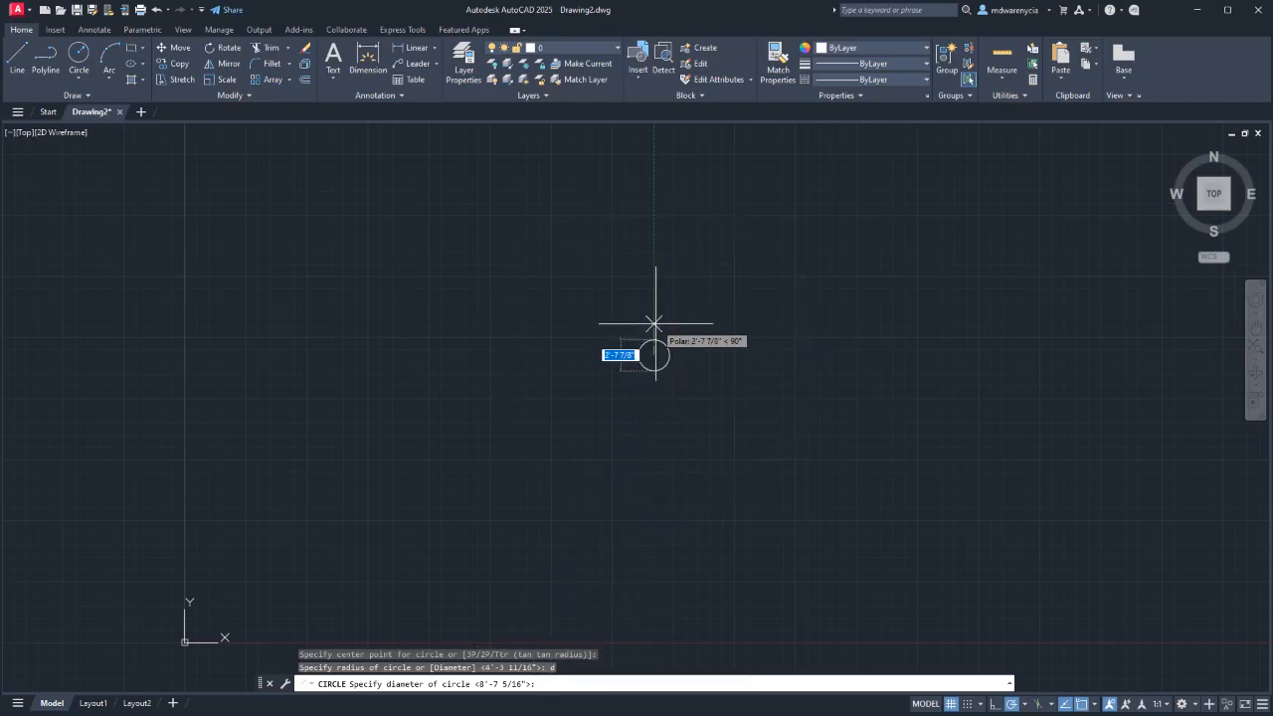
type("2\"")
key("Return")
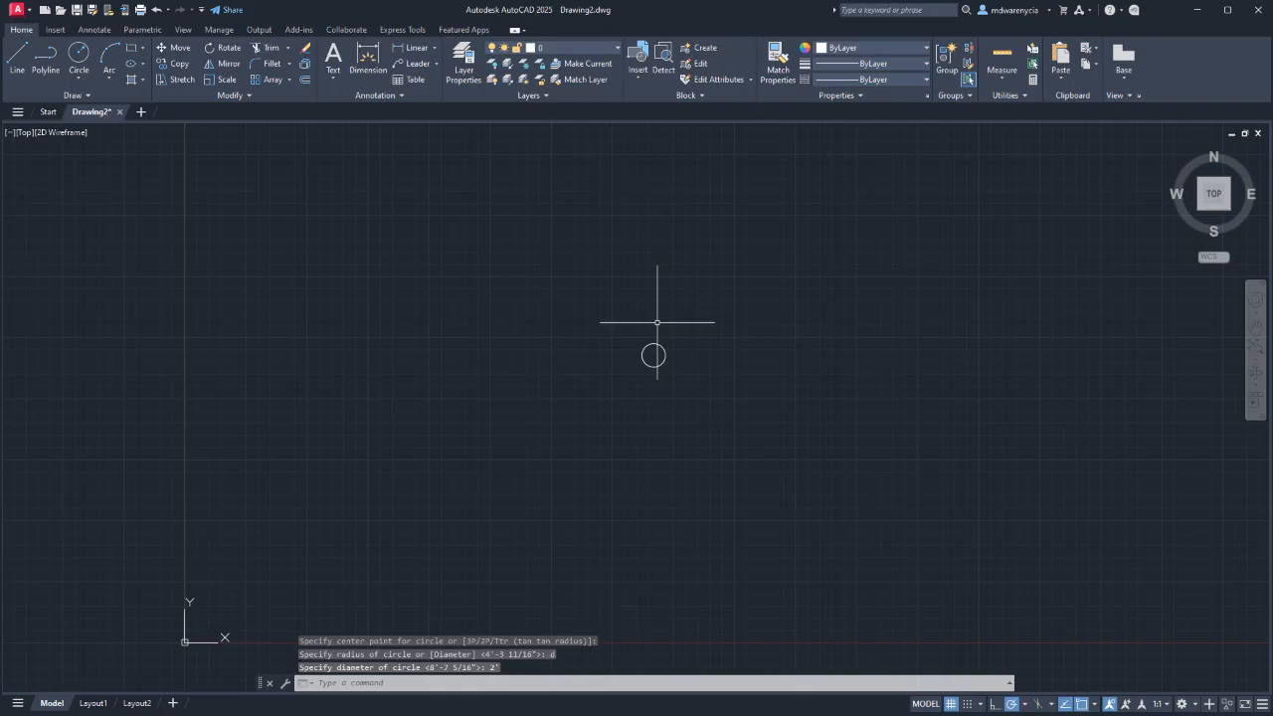
Draw a second circle with a radius of 1' just right of the first one.
key("Return")
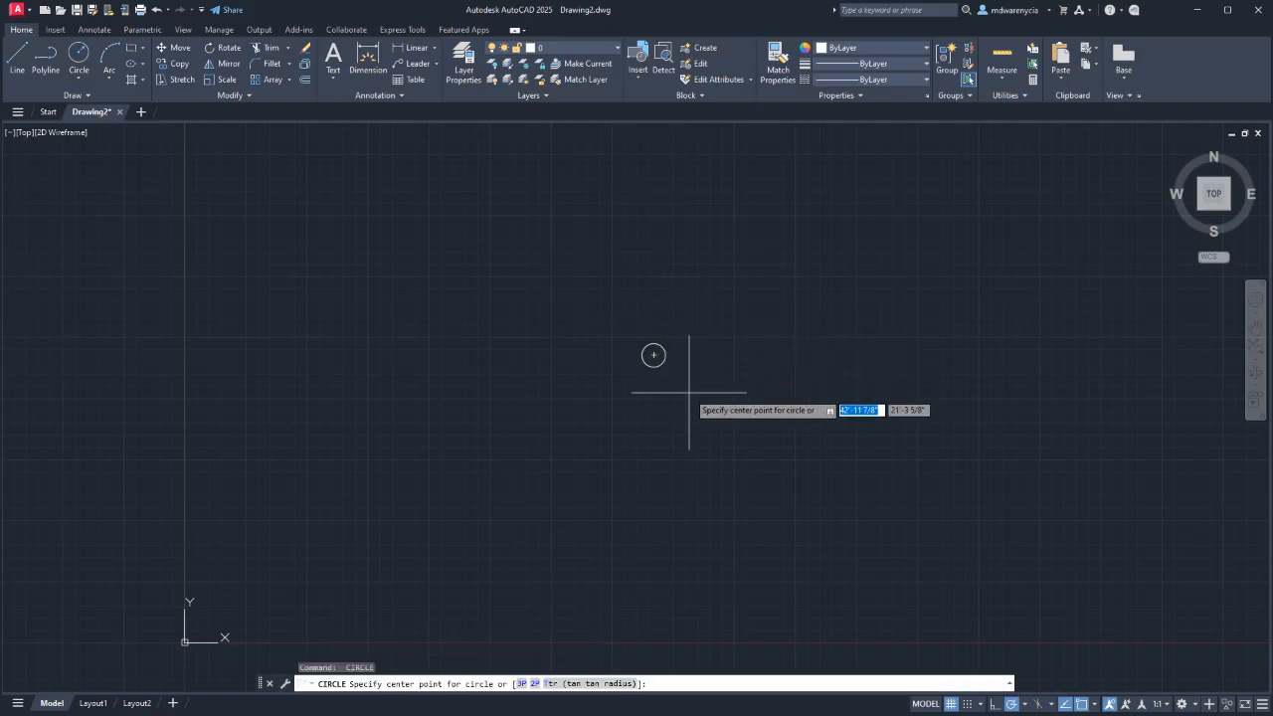
left_click(653, 355)
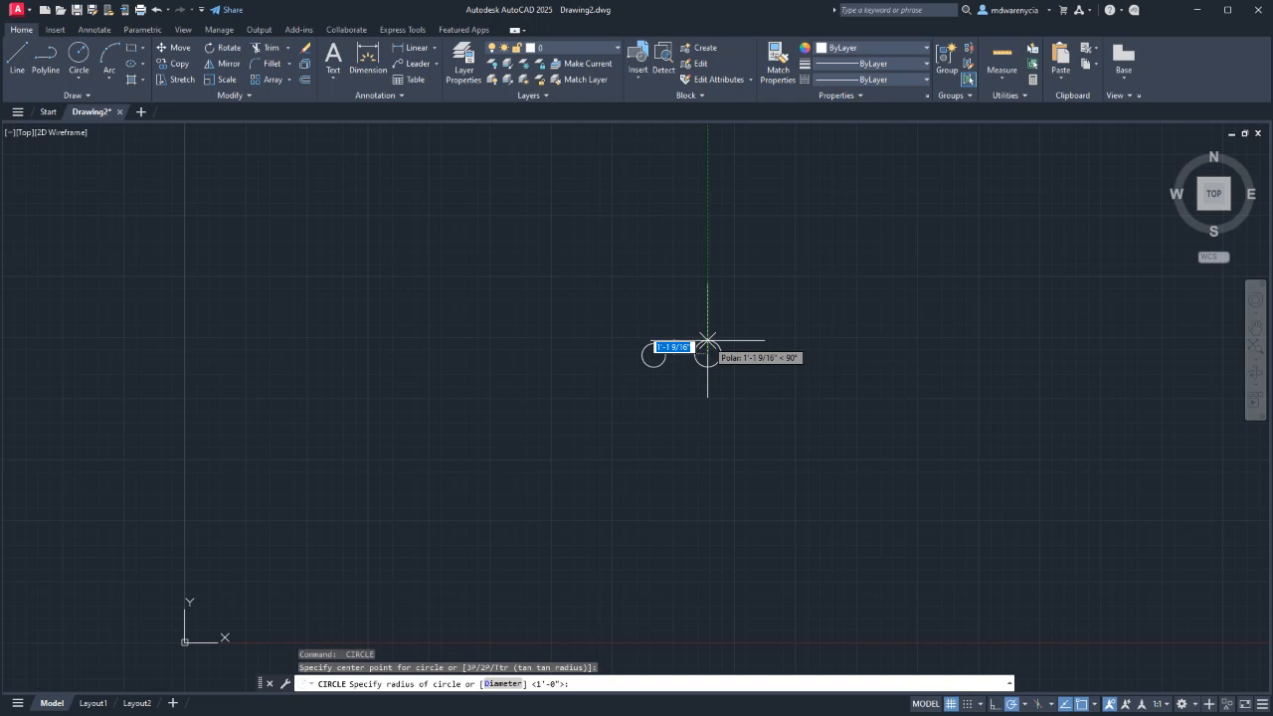
type("1")
key("Return")
key("Escape")
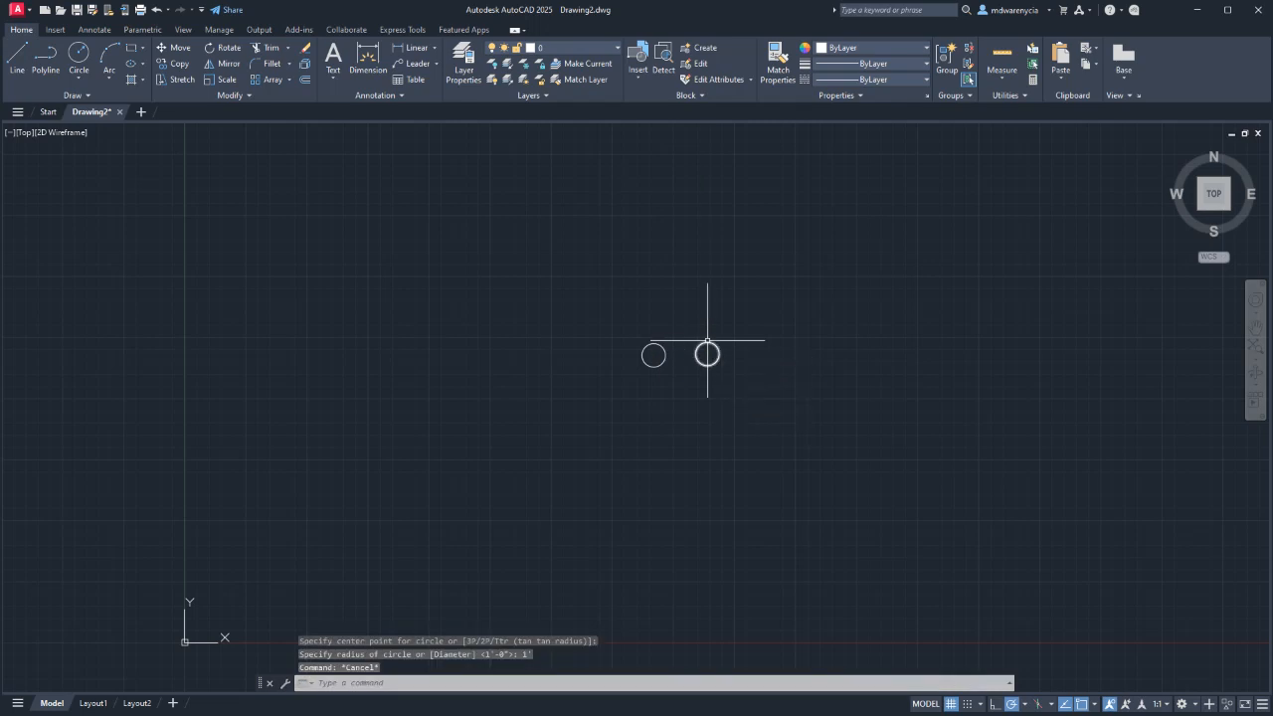
Erase the two circles.
left_click(741, 411)
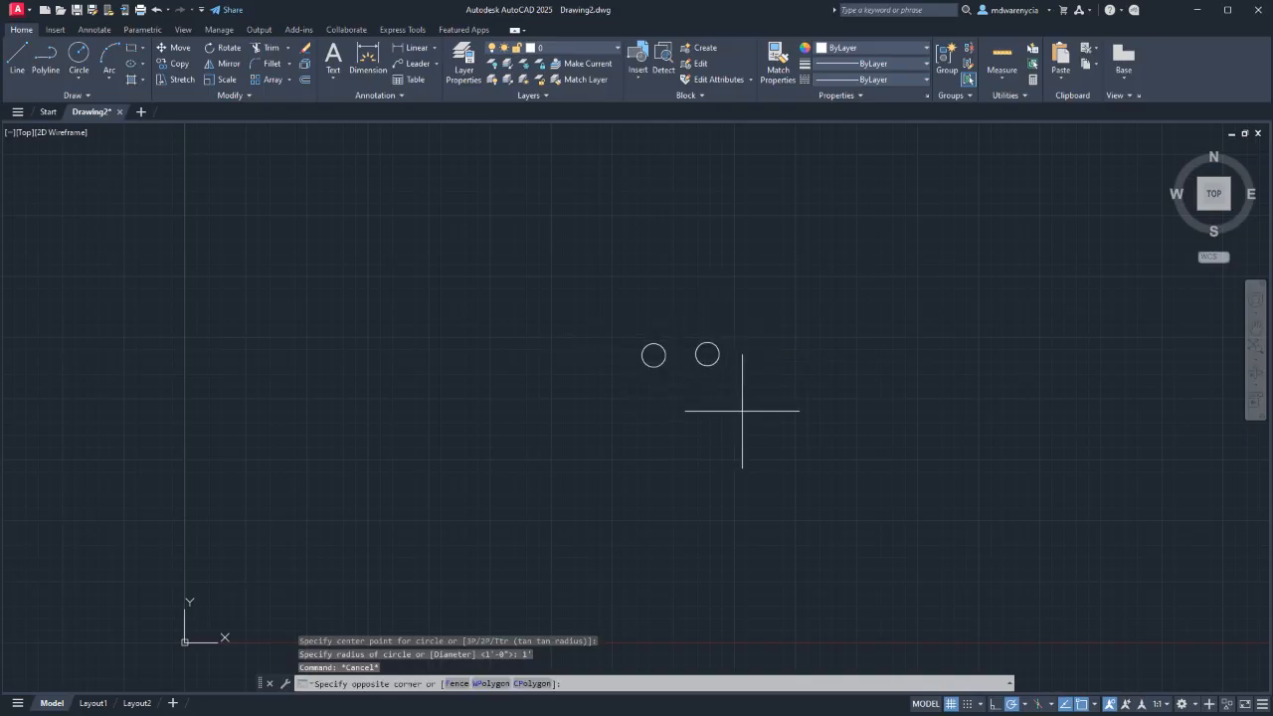
left_click(478, 286)
key("Delete")
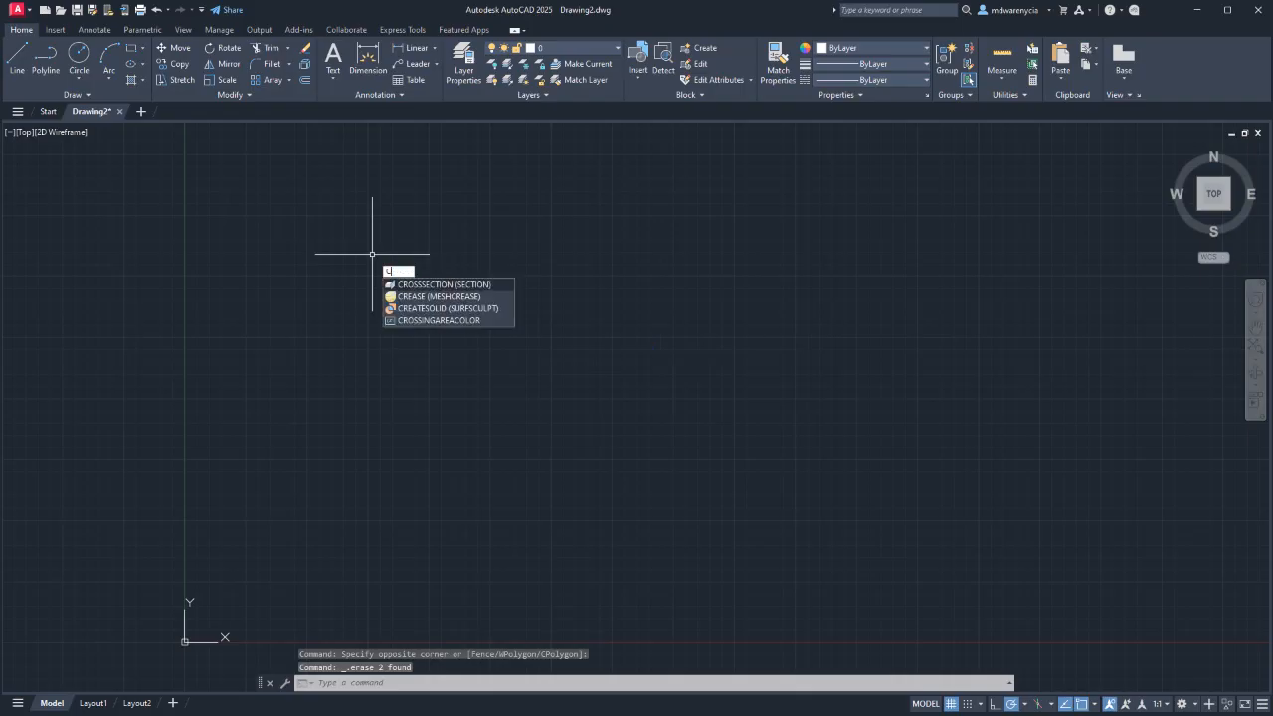
type("IRCLE")
key("Return")
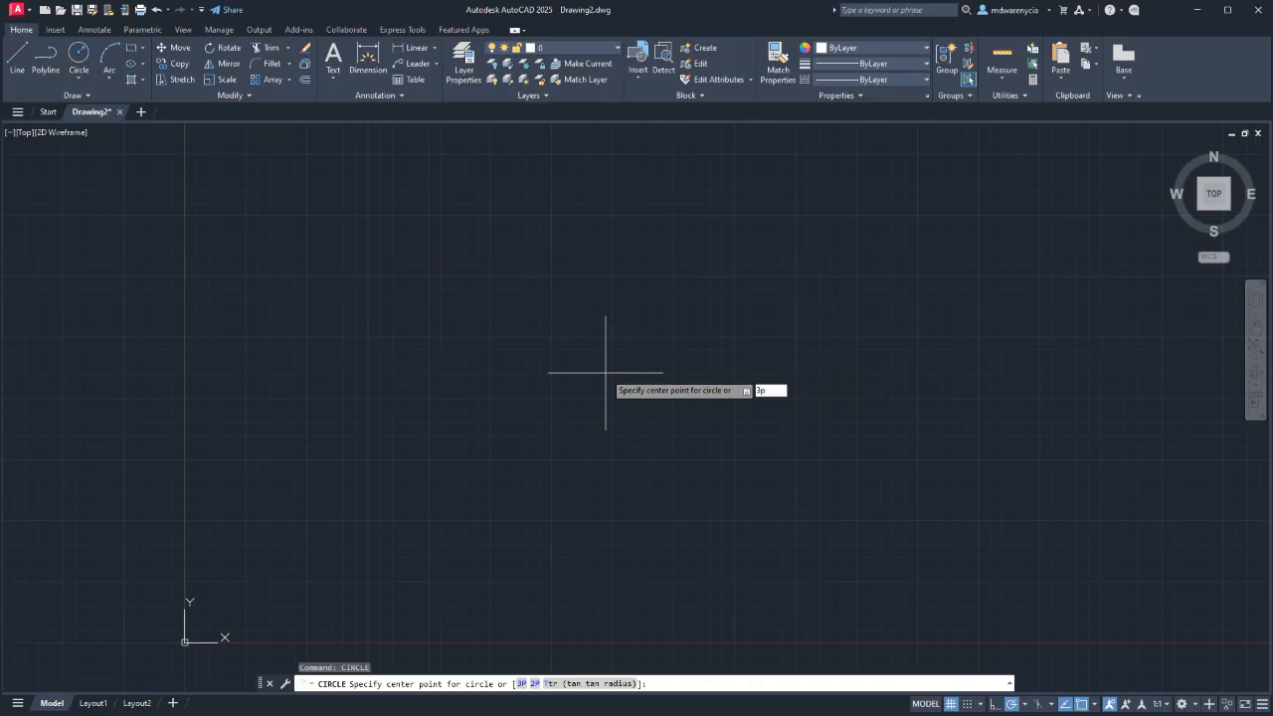
key("Return")
left_click(642, 376)
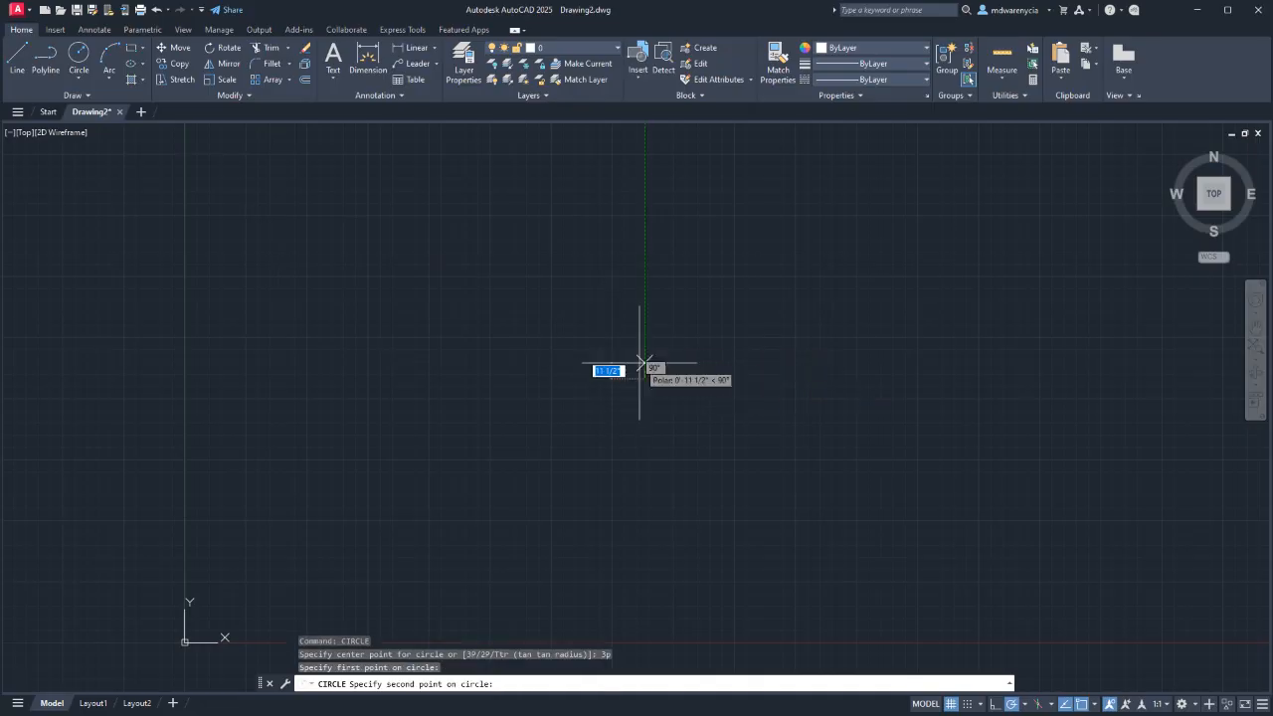
left_click(643, 341)
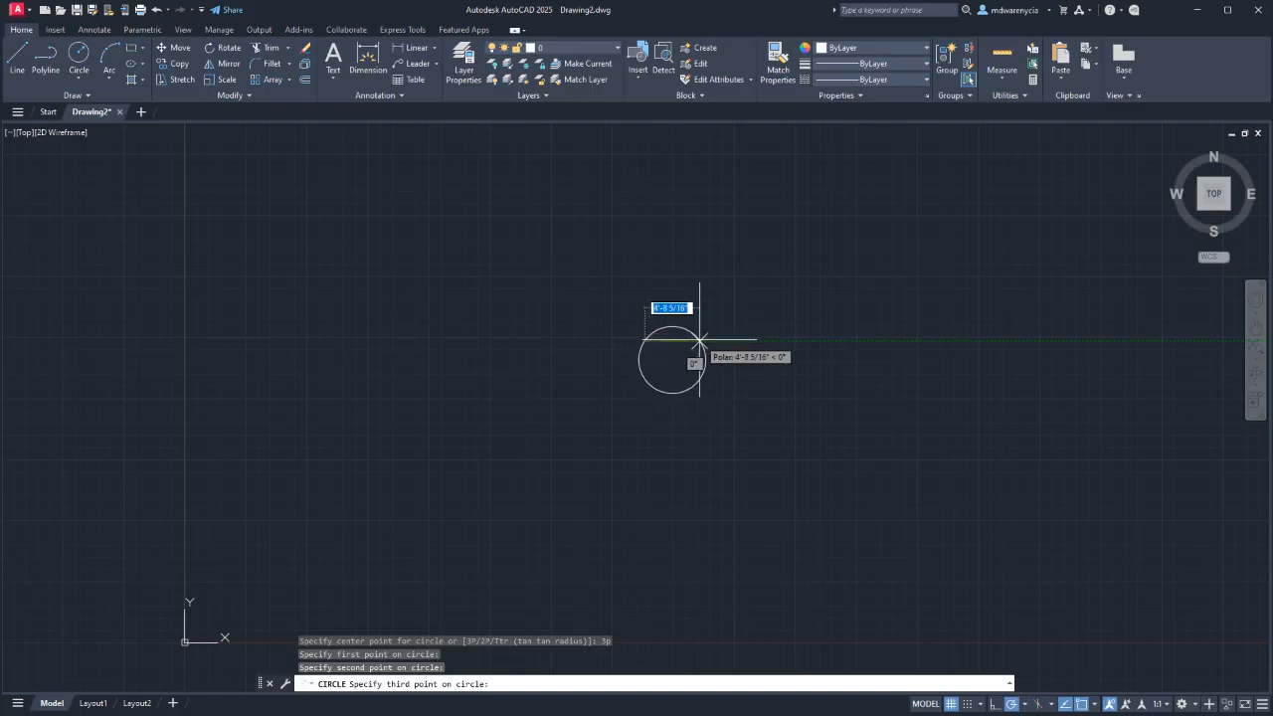
scroll(673, 337, "up", 2)
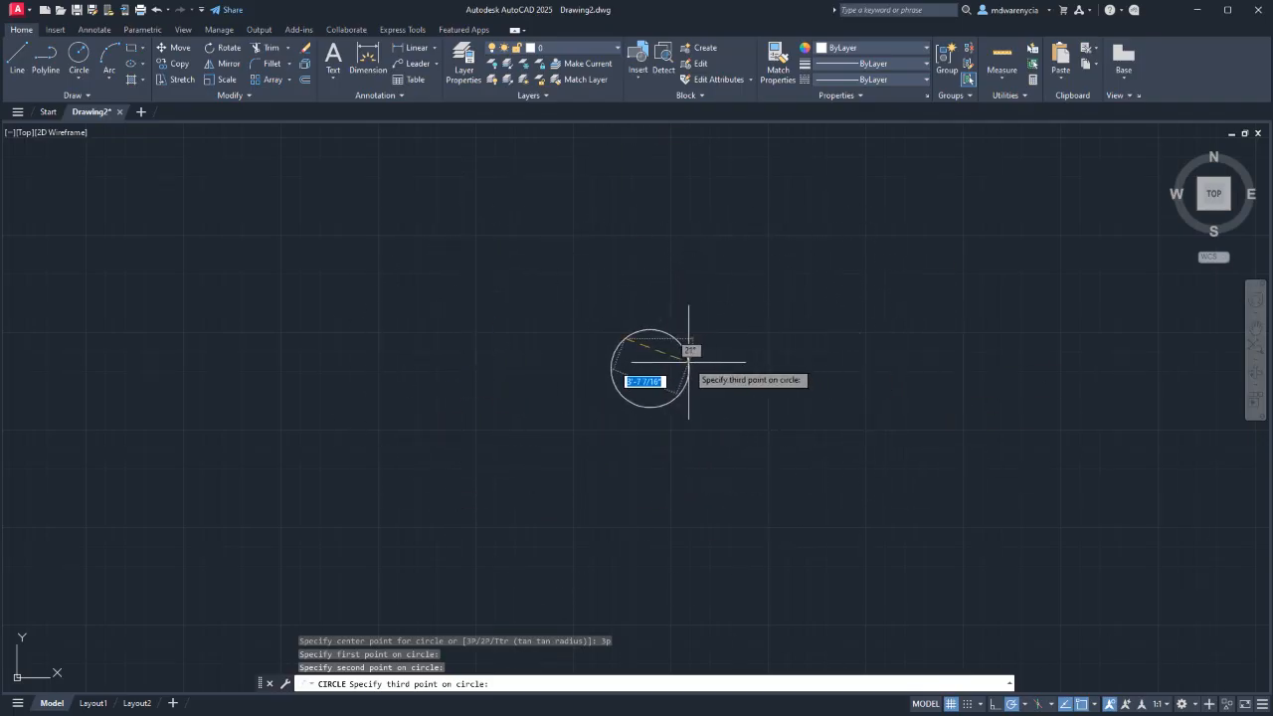
key("Escape")
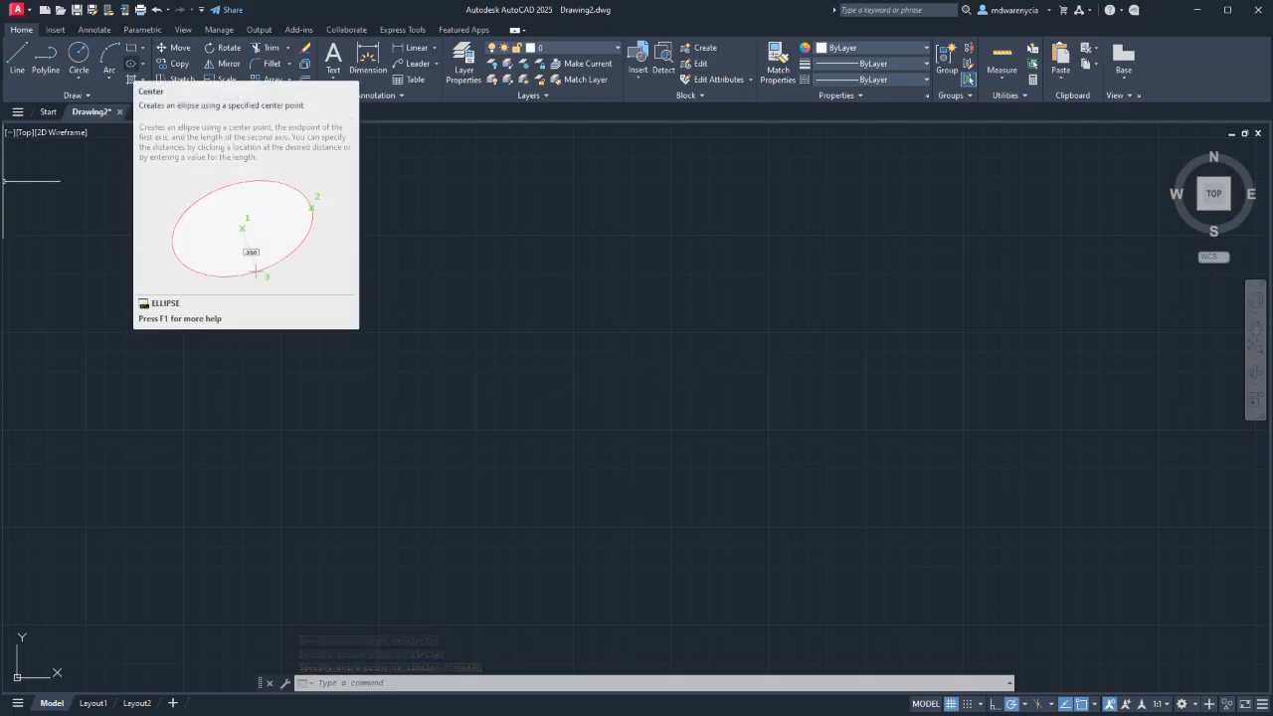
Draw a wide ellipse from a short vertical axis and a horizontal half-axis of about 3'-4".
type("E")
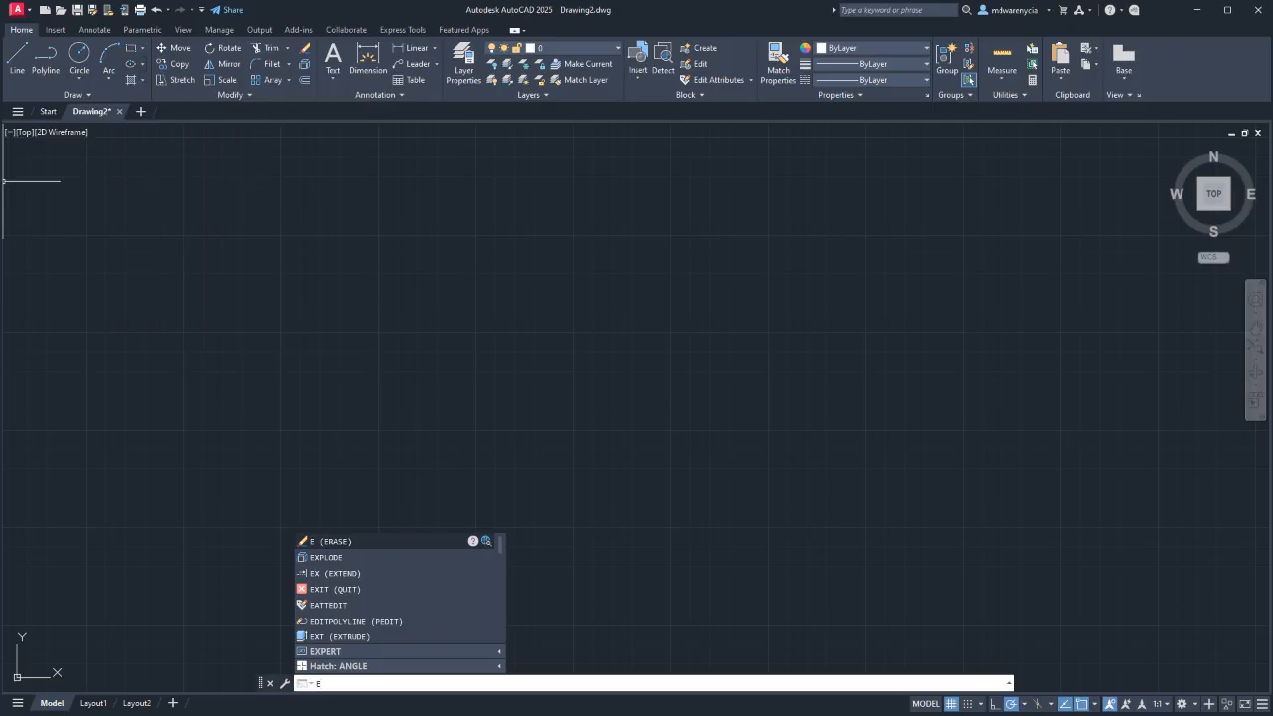
type("L")
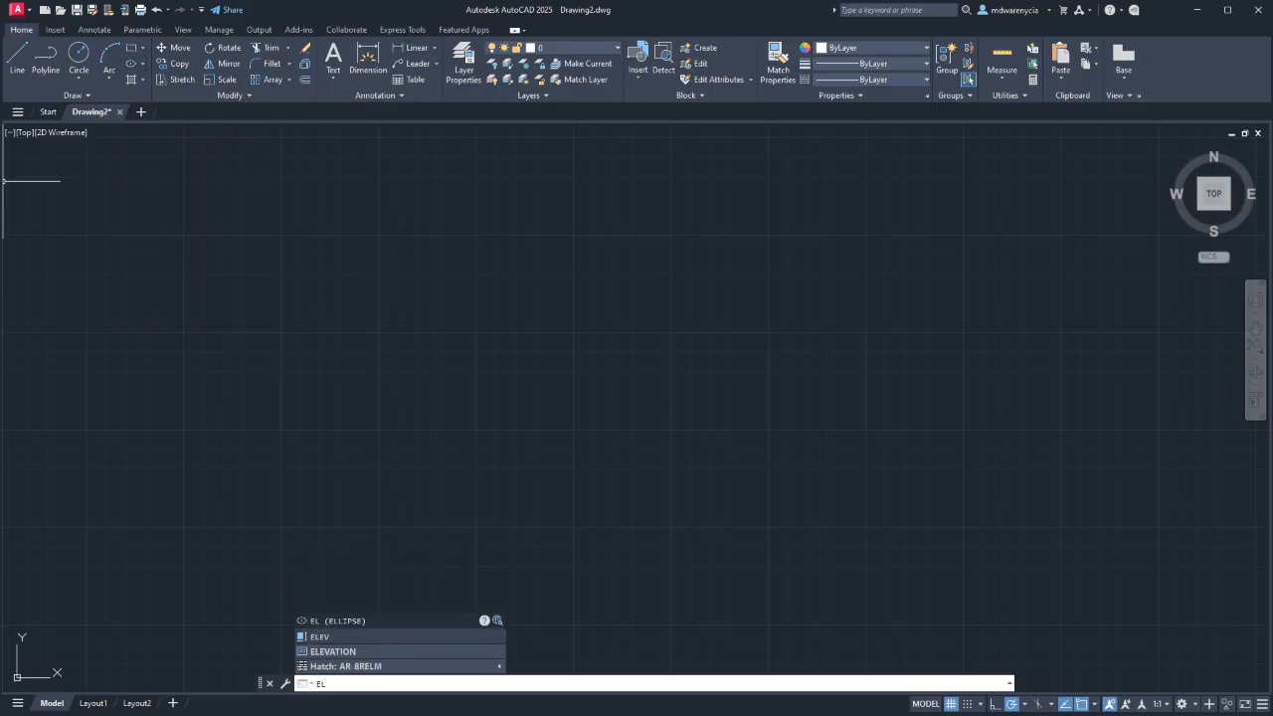
type("LIPSE")
key("Return")
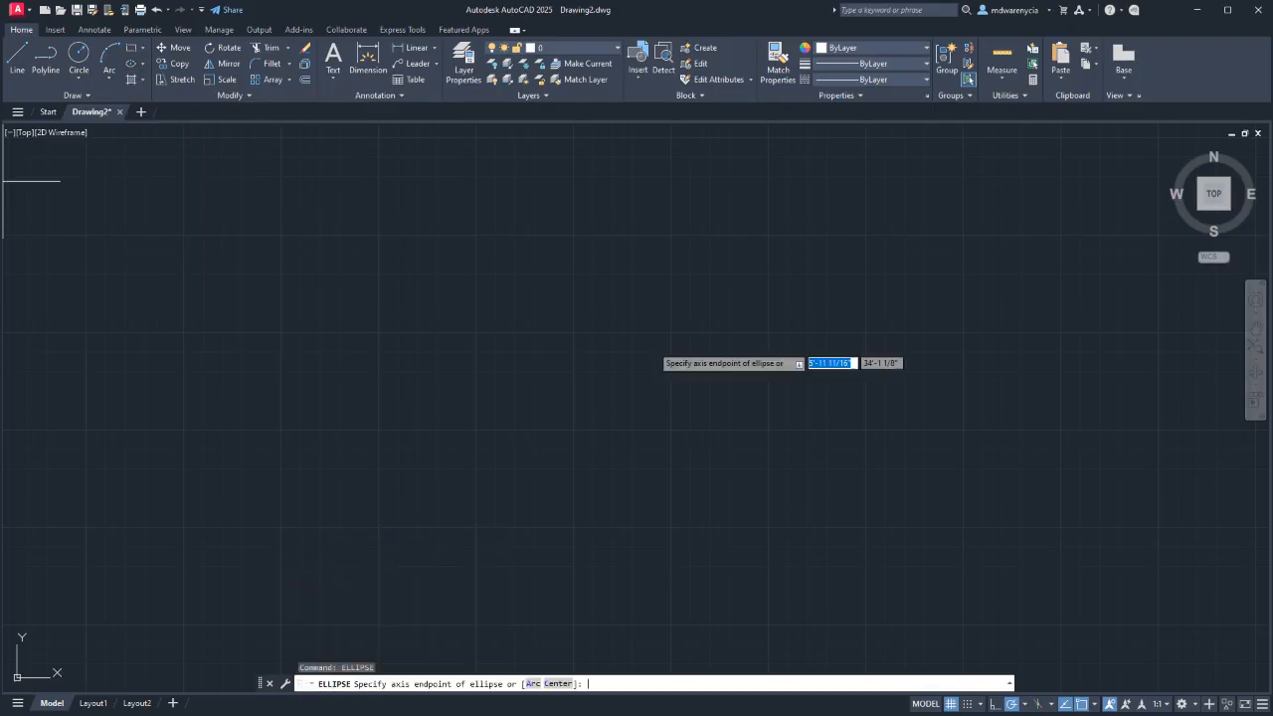
left_click(634, 370)
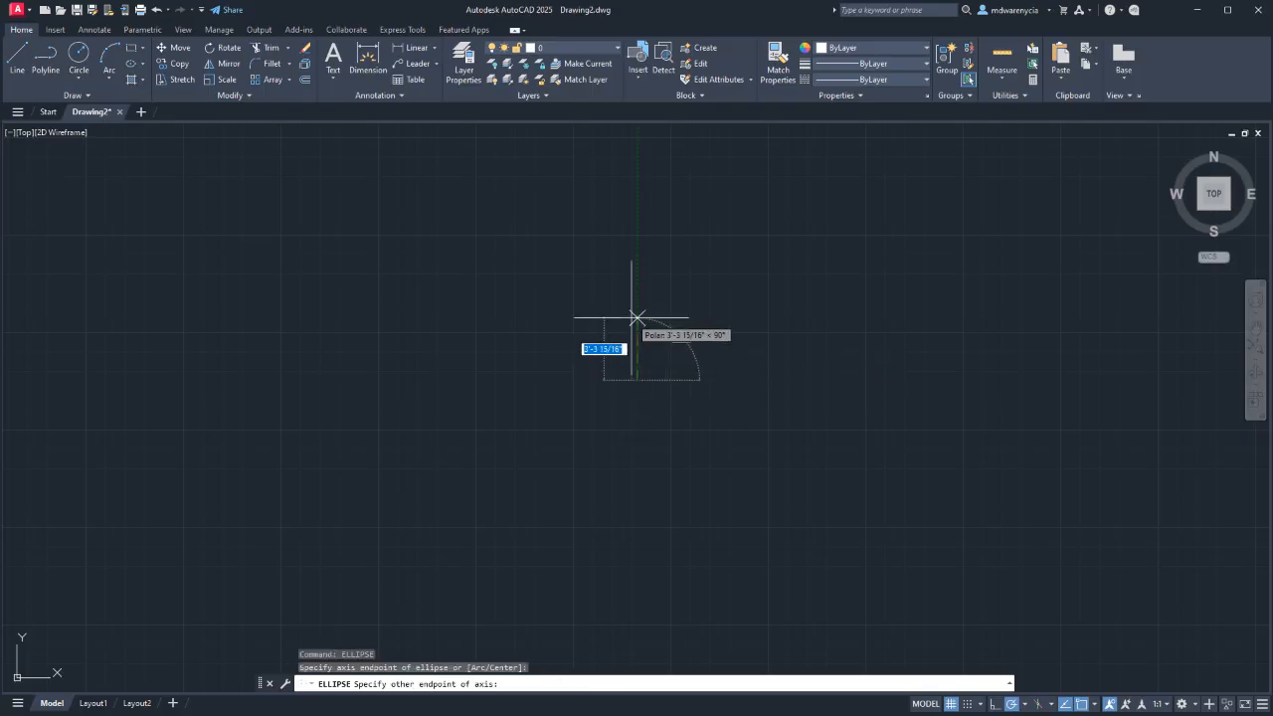
left_click(638, 335)
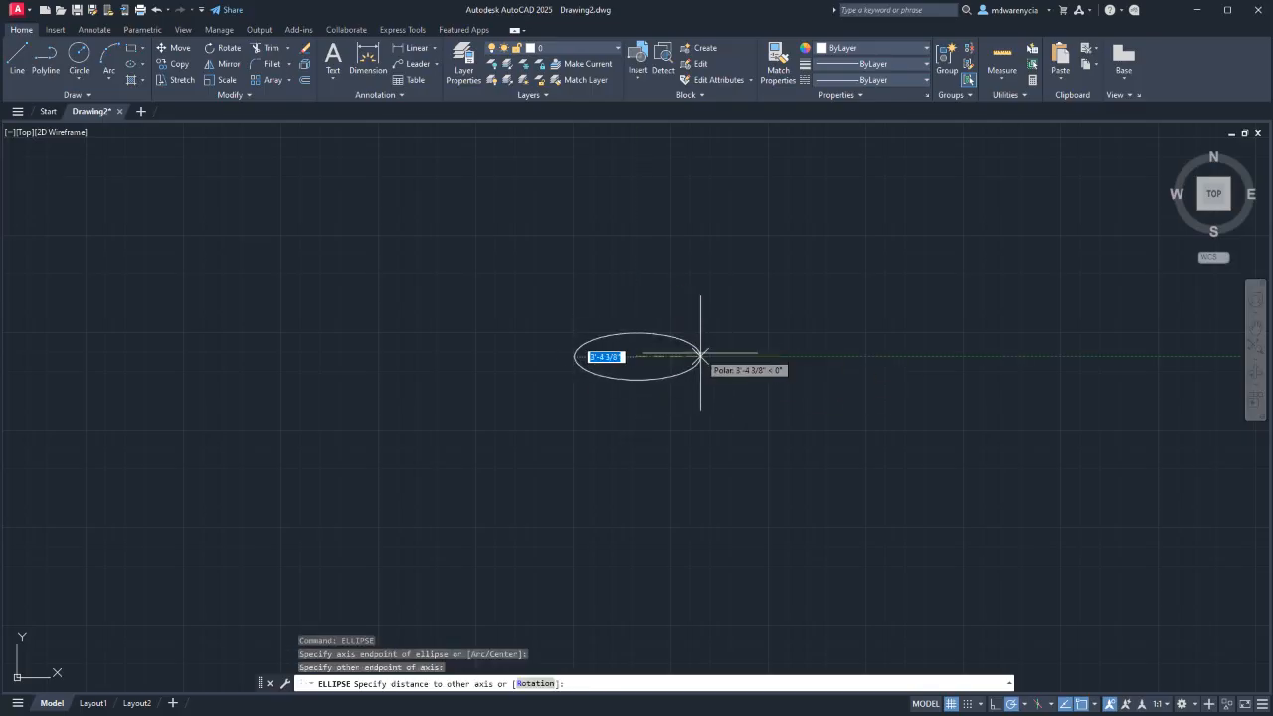
left_click(697, 351)
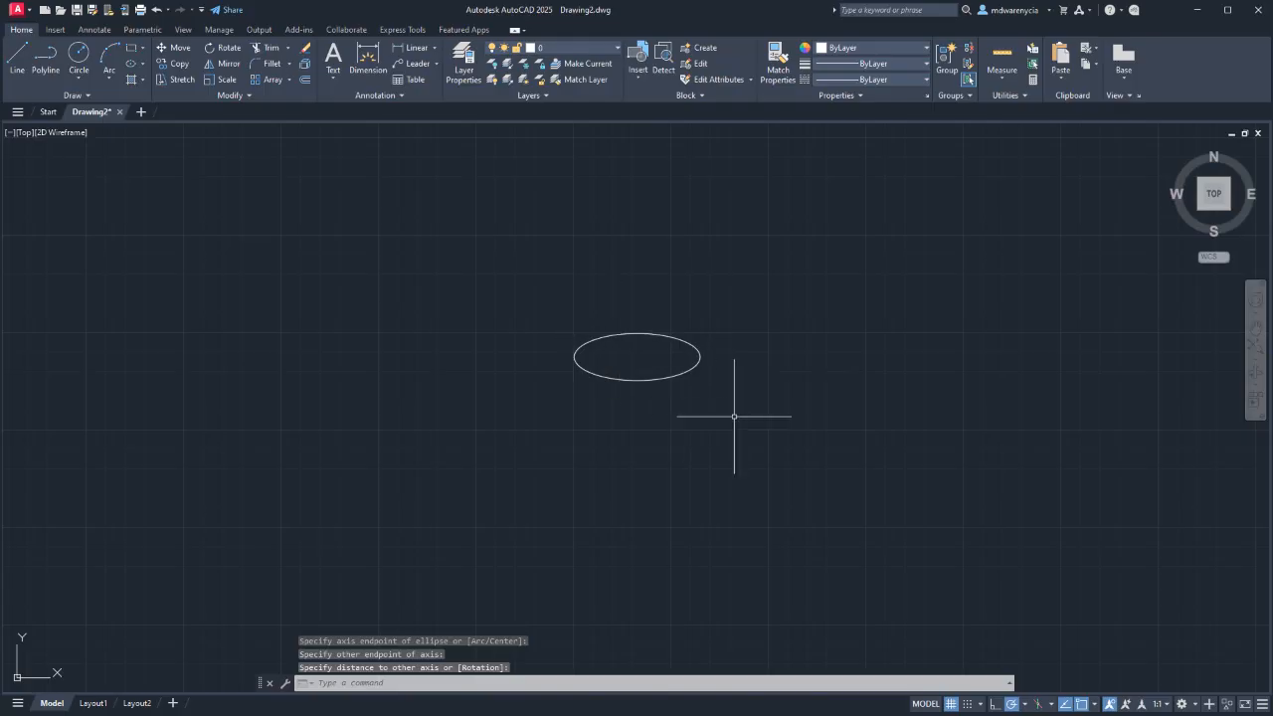
Draw a second, flatter ellipse below and to the right of the first ellipse.
key("Return")
left_click(811, 416)
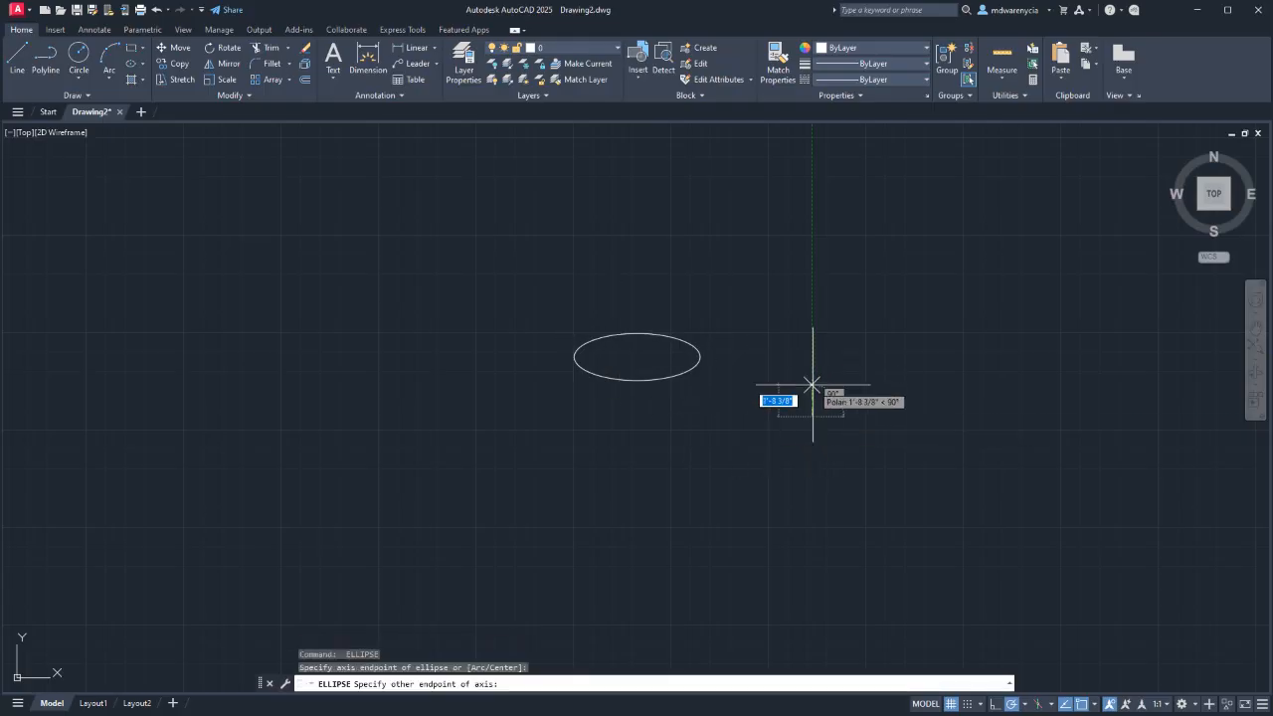
left_click(812, 393)
left_click(888, 420)
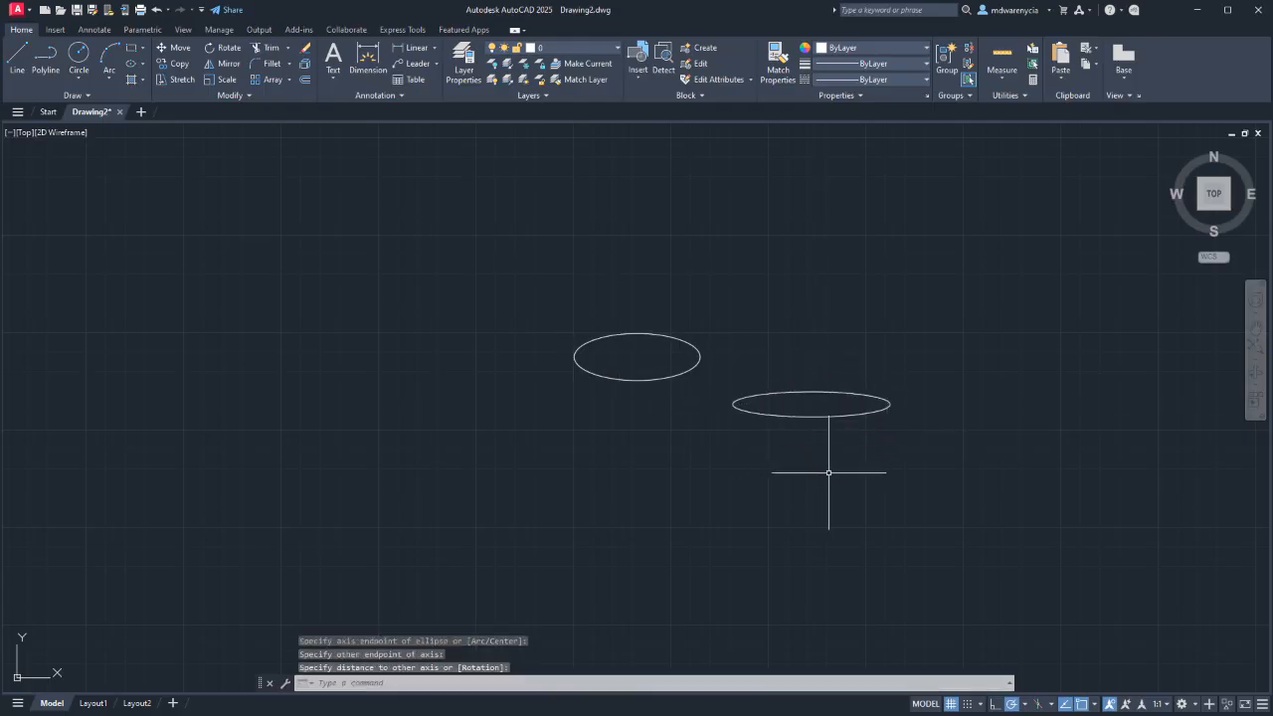
Erase the two ellipses.
key("Escape")
left_click(915, 463)
left_click(482, 290)
key("Delete")
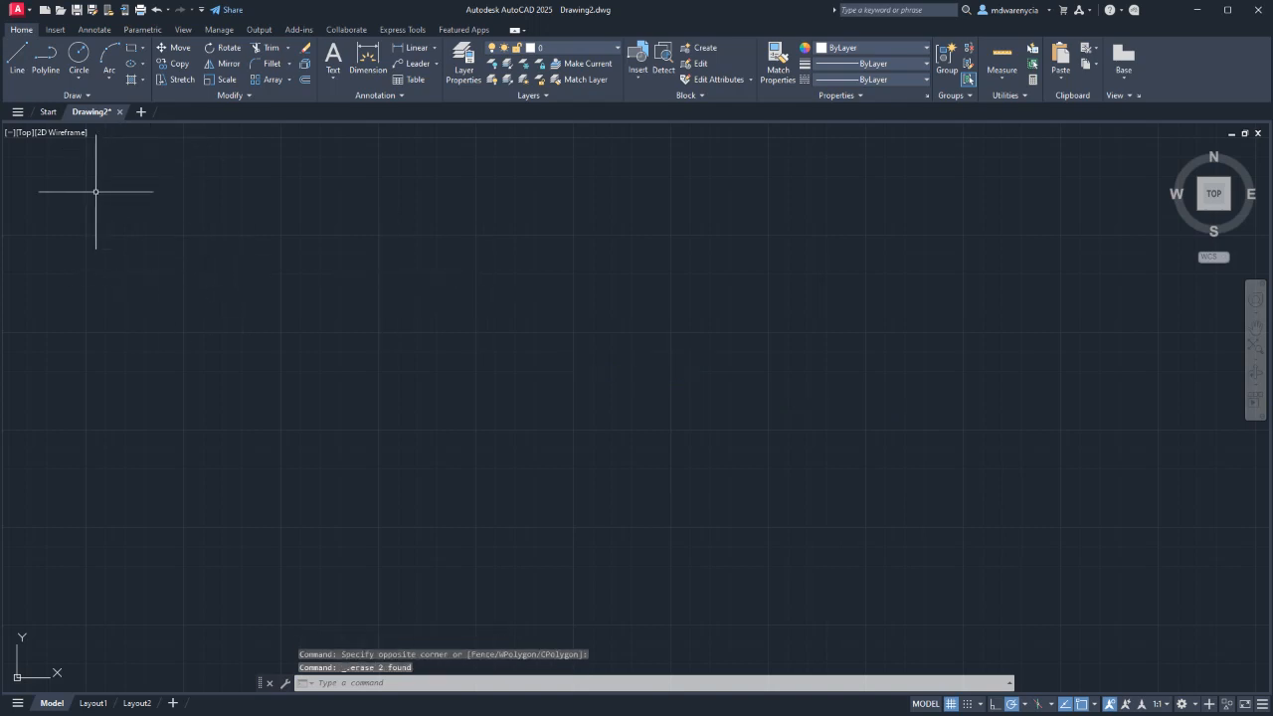
left_click(79, 79)
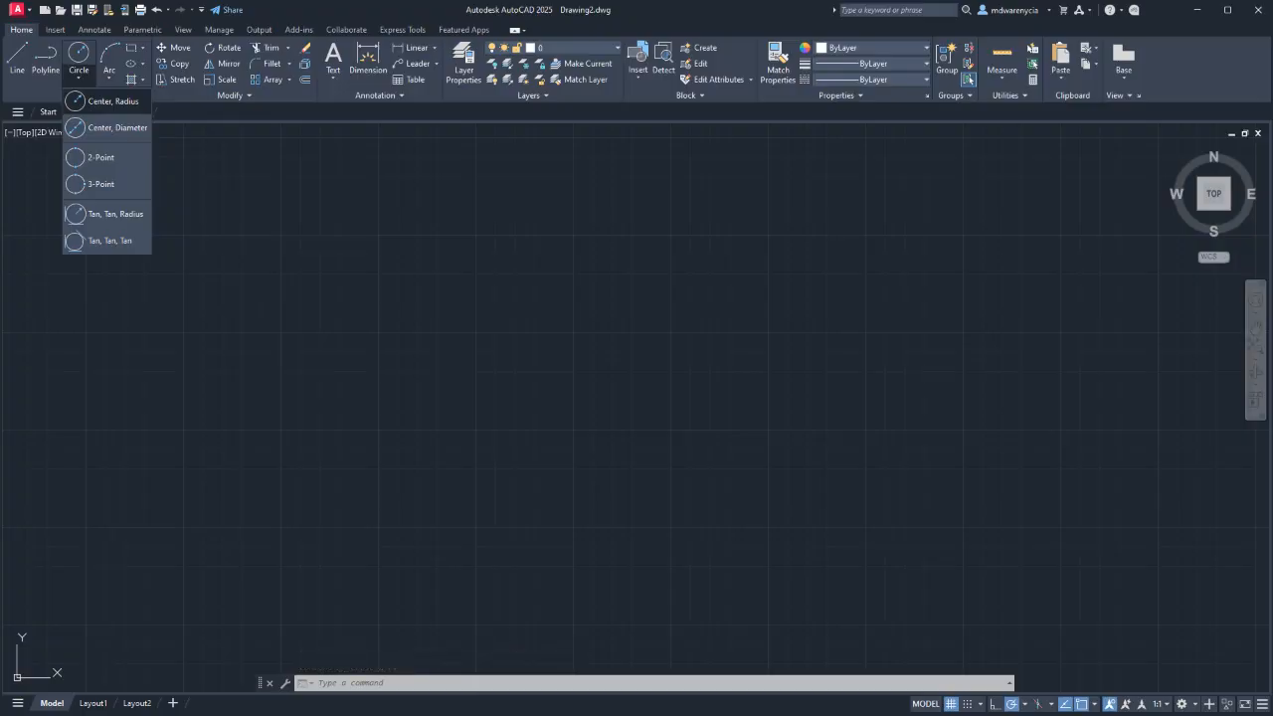
left_click(100, 184)
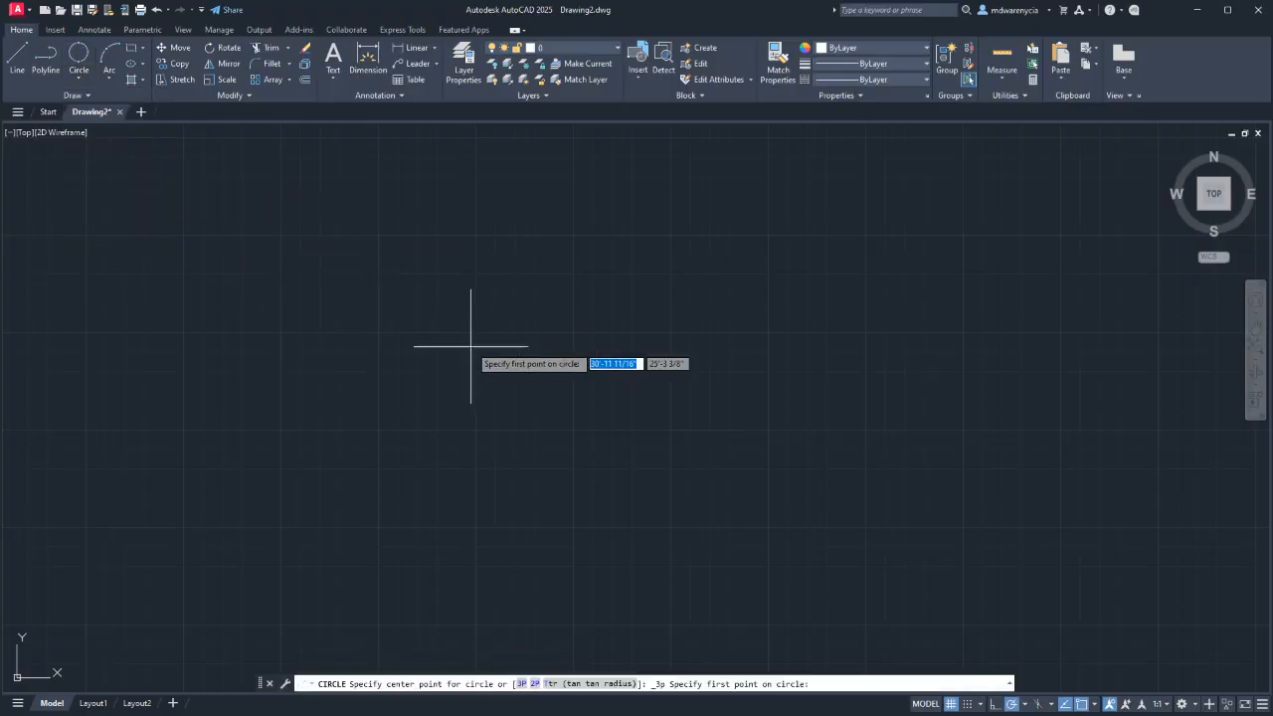
left_click(549, 418)
left_click(547, 379)
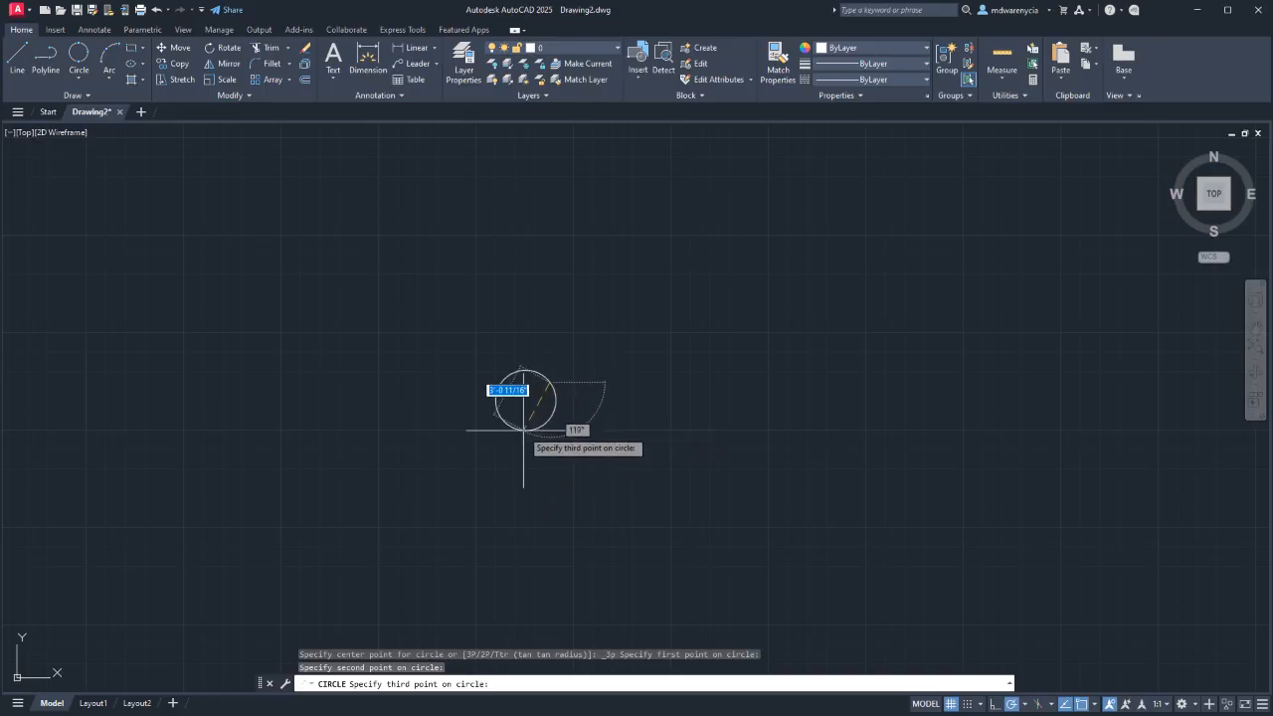
key("Escape")
key("Escape")
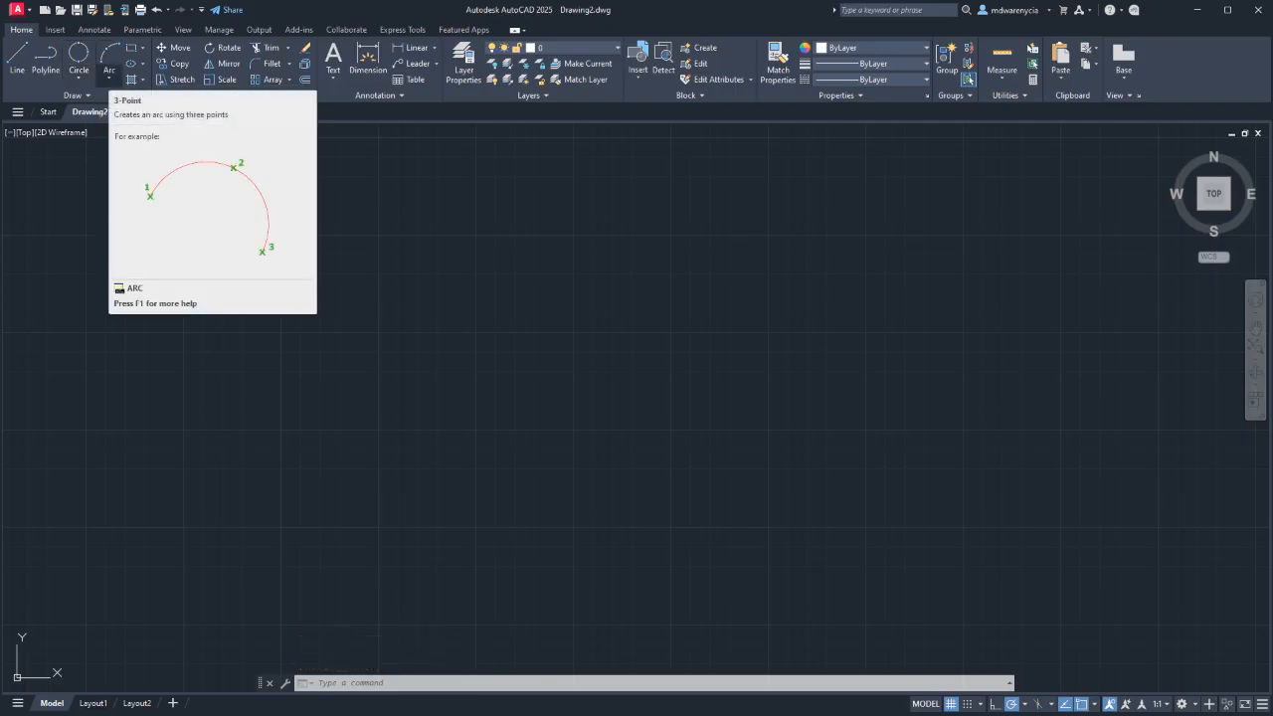
left_click(110, 78)
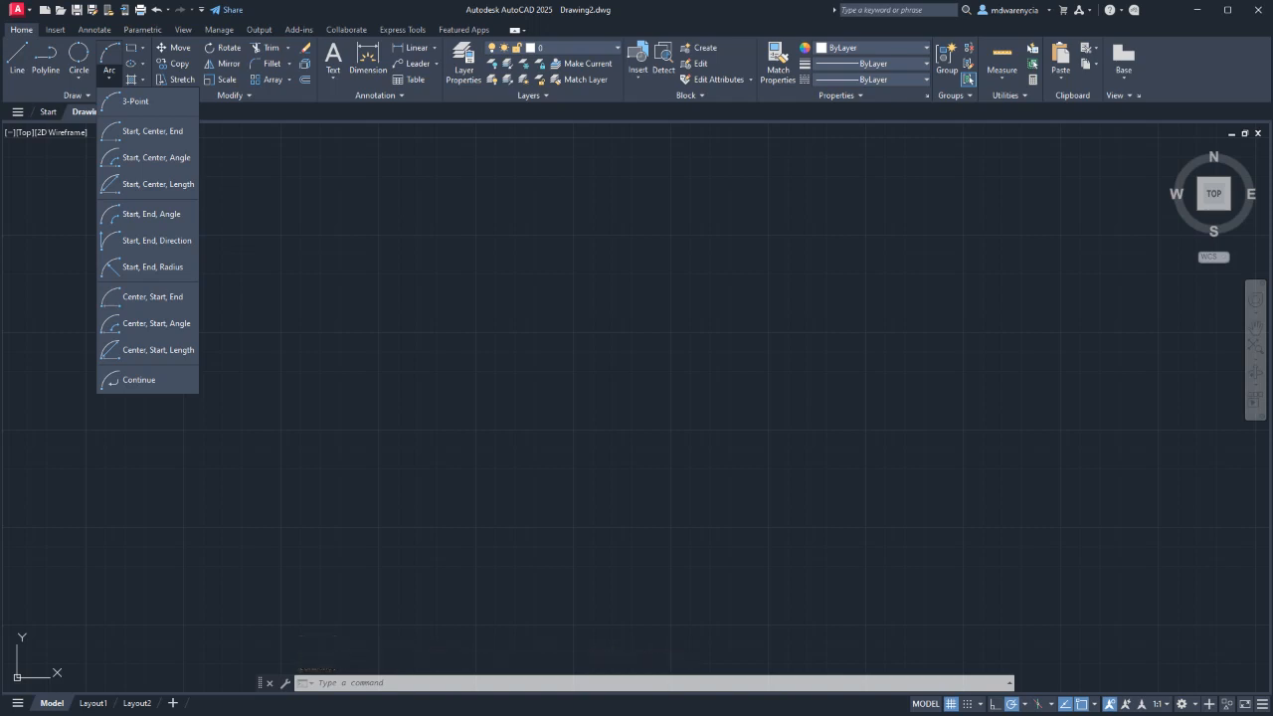
key("Escape")
key("Escape")
Draw one horizontal line across the middle of the empty drawing.
type("l")
key("Return")
left_click(394, 374)
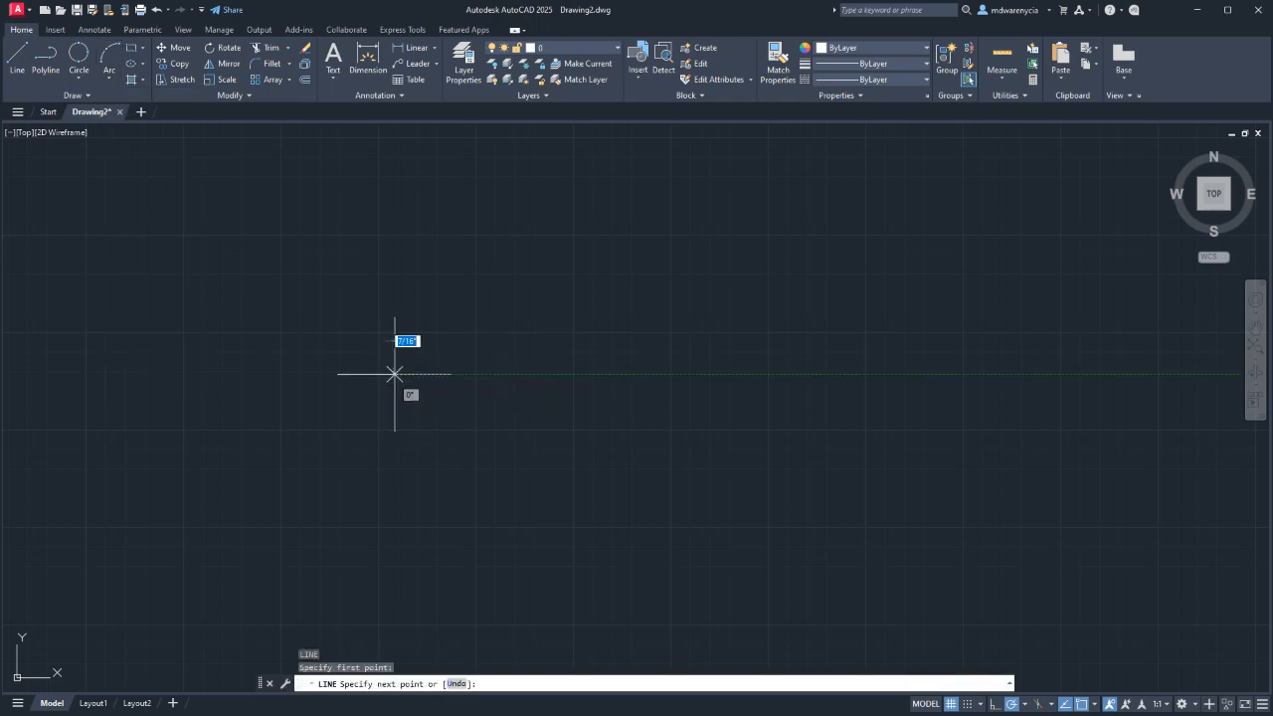
left_click(704, 374)
key("Escape")
key("Escape")
Offset the horizontal line 6" upward to form two parallel lines.
left_click(628, 401)
left_click(571, 349)
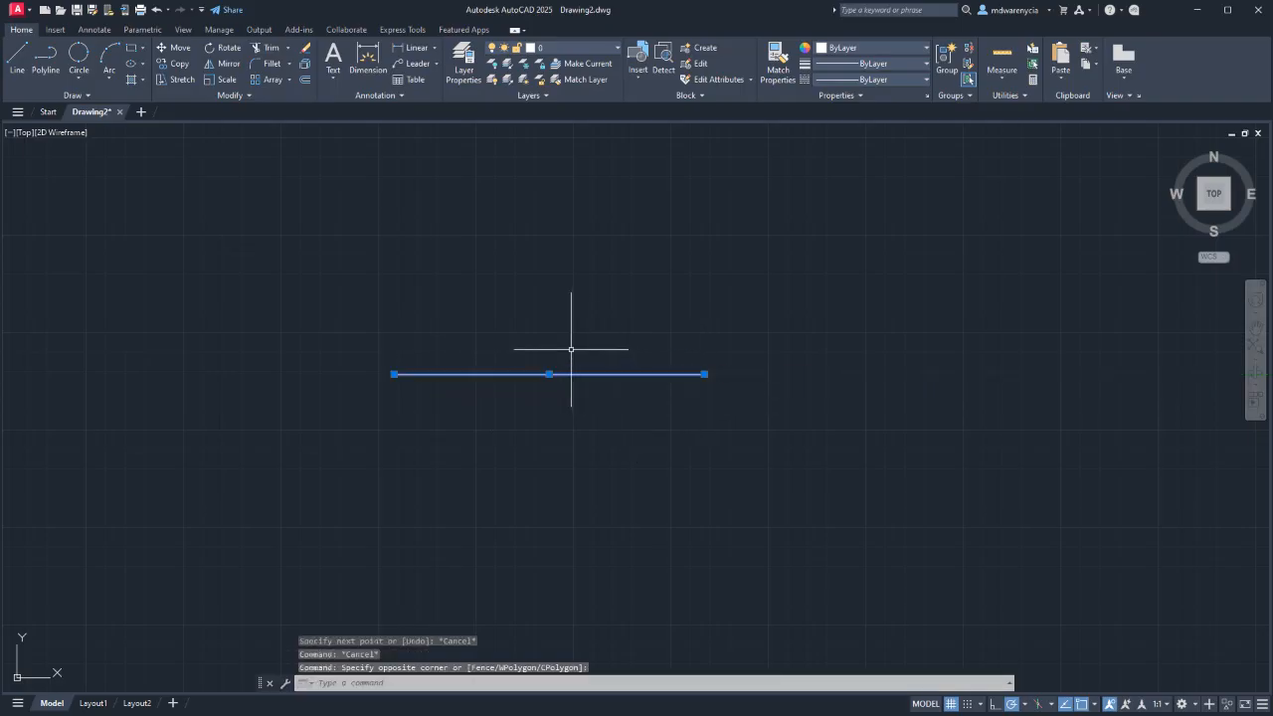
type("offset")
key("Return")
type("6")
key("Return")
left_click(587, 295)
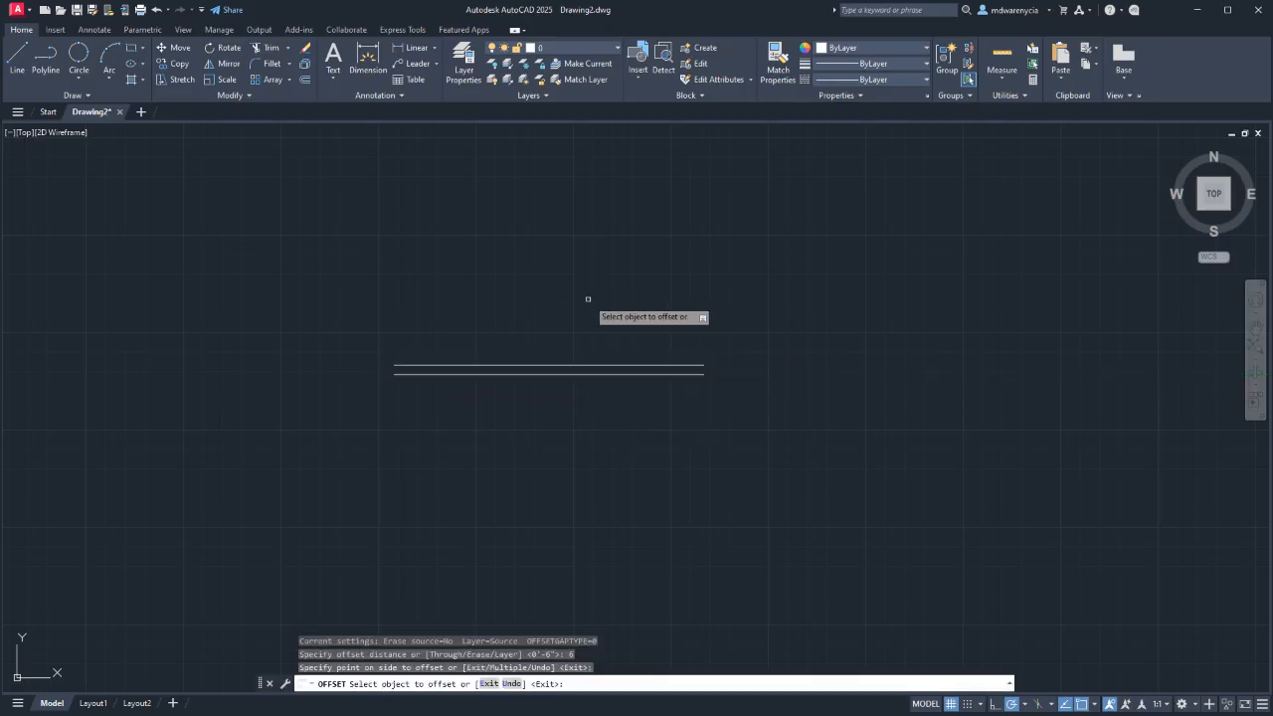
key("Escape")
Draw a short vertical line joining the two parallel lines near their middle.
key("Return")
scroll(586, 362, "up", 6)
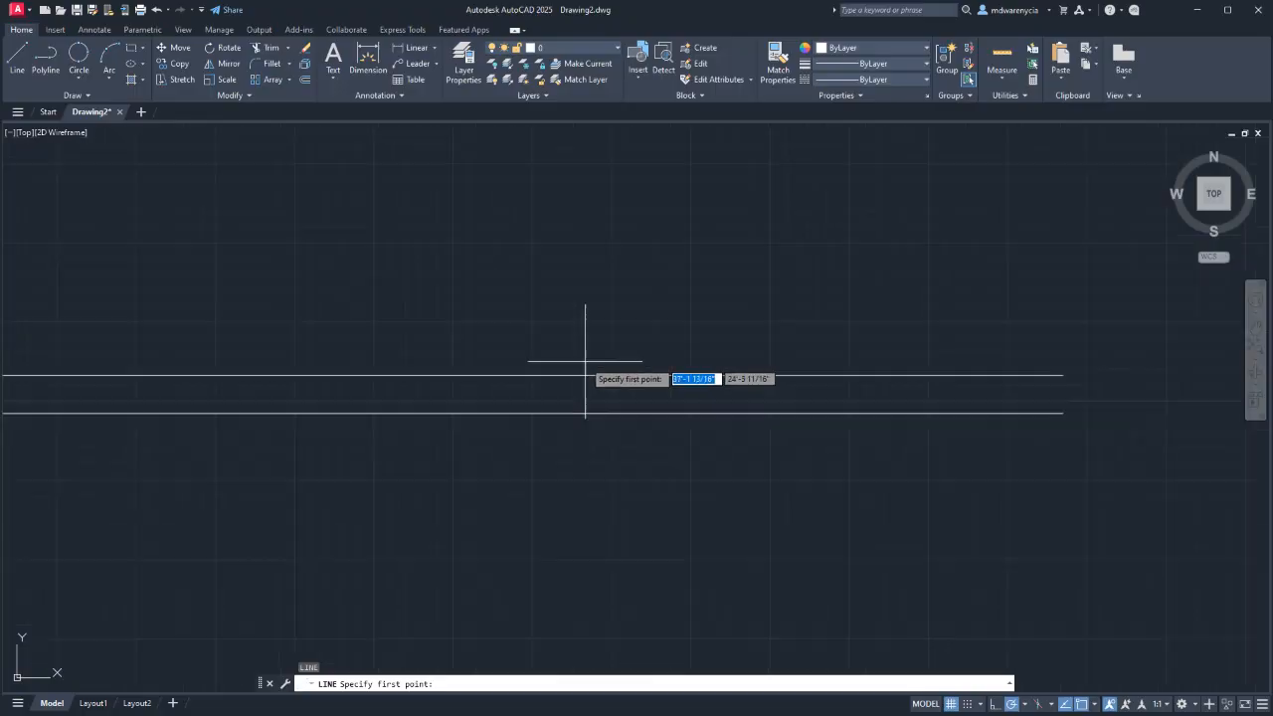
left_click(432, 376)
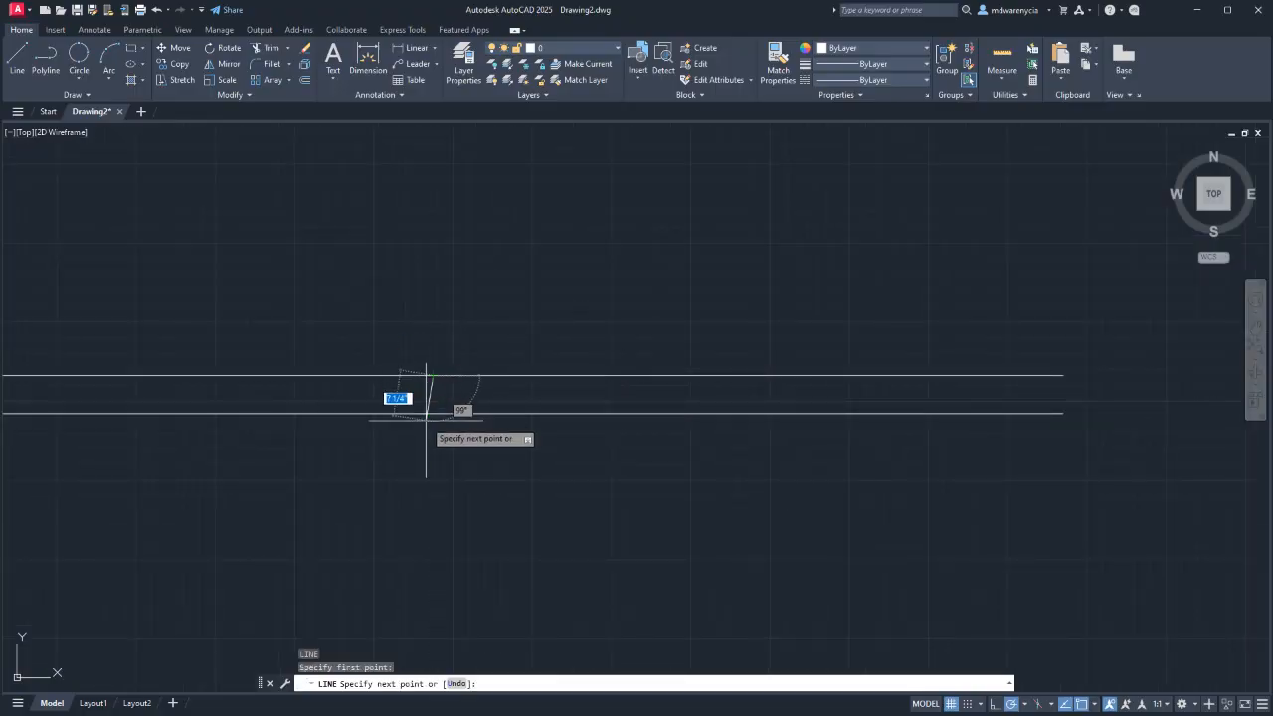
left_click(433, 413)
key("Escape")
Offset the short vertical line about 2'4" to the left to mark the other side of an opening.
left_click(397, 332)
left_click(478, 435)
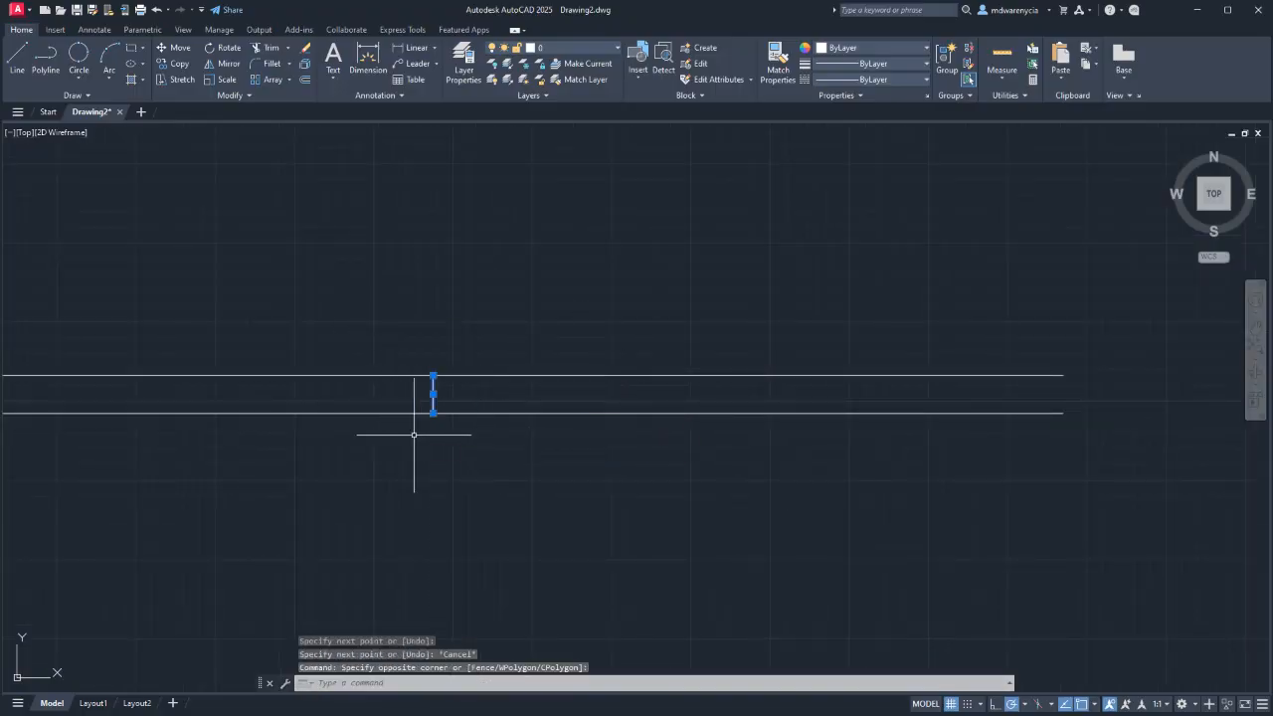
type("o")
key("Return")
type("25")
key("Return")
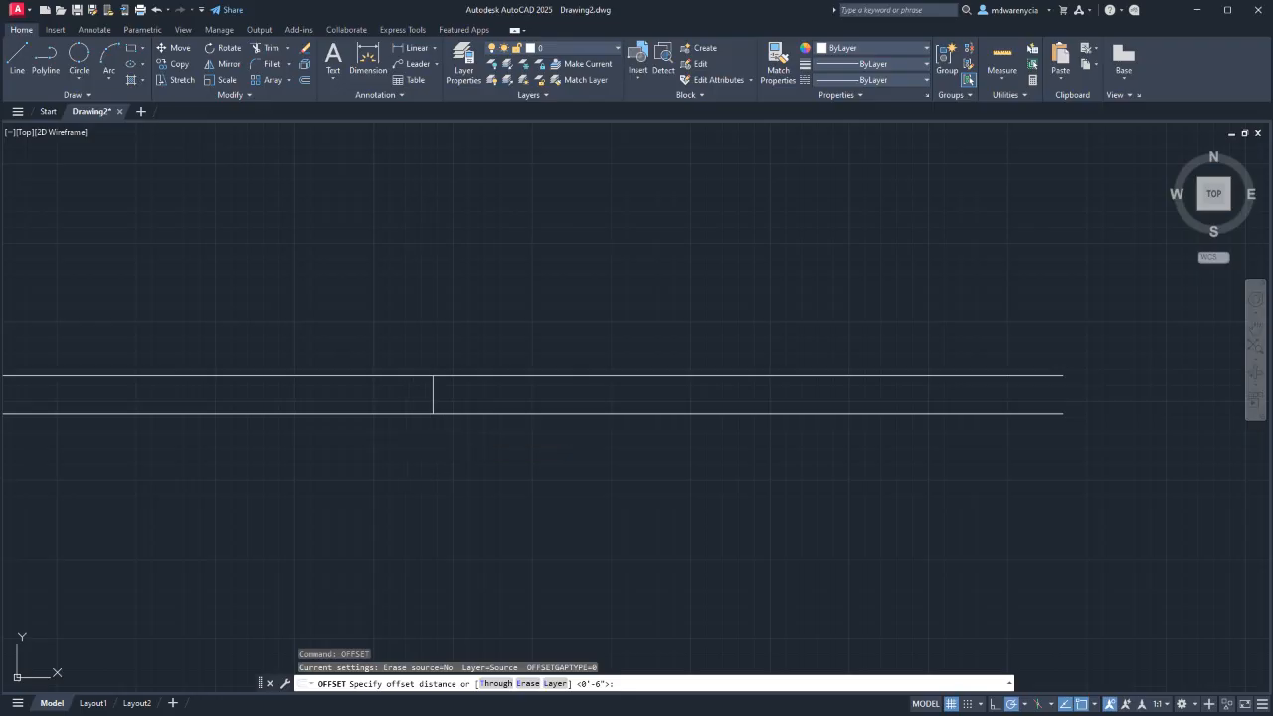
left_click(433, 396)
left_click(426, 432)
key("Escape")
Trim both horizontal lines between the two short vertical lines to open a doorway in the wall.
left_click(436, 468)
left_click(194, 269)
type("tri")
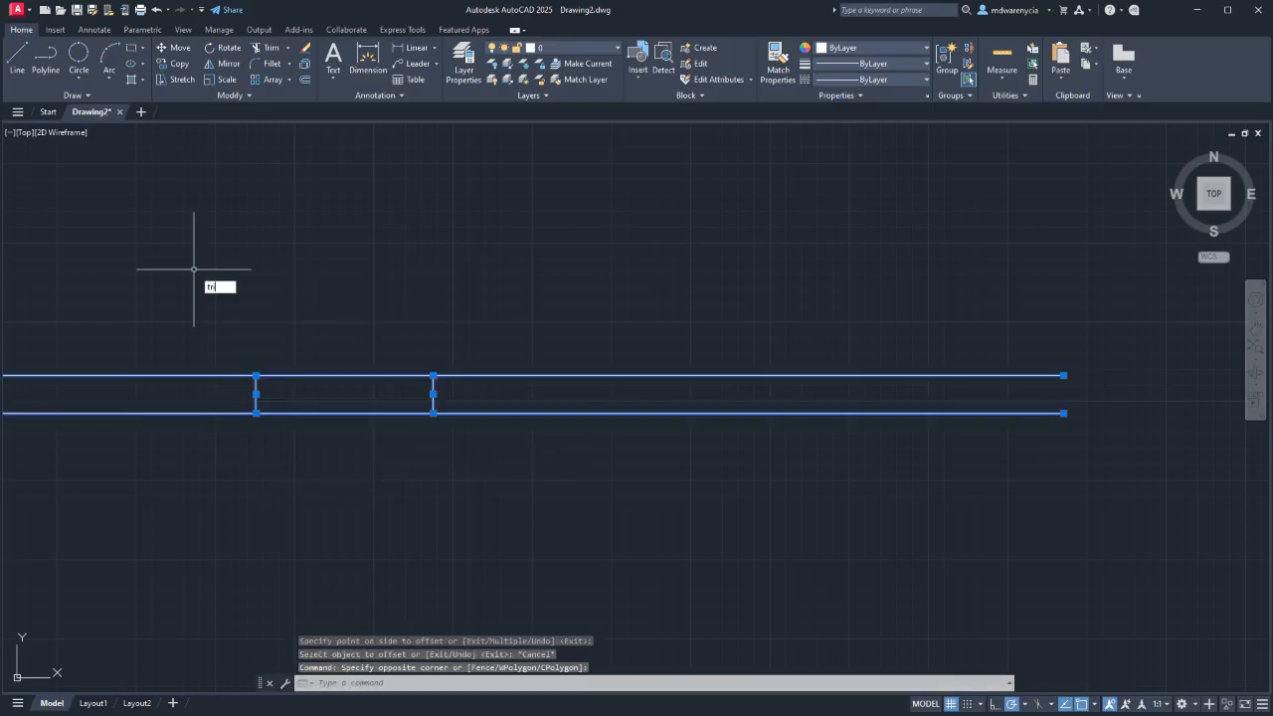
type("m")
key("Return")
left_click_drag(356, 339, 322, 465)
key("Escape")
middle_click_drag(324, 335, 594, 379)
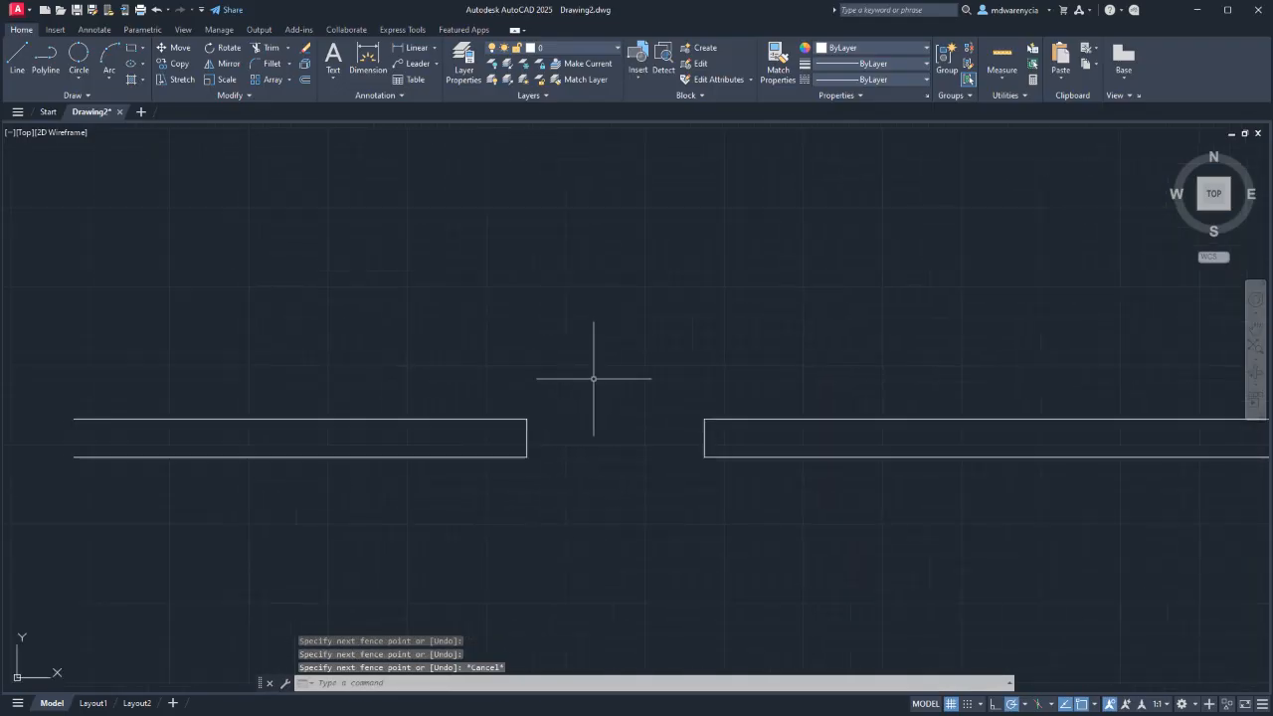
key("Escape")
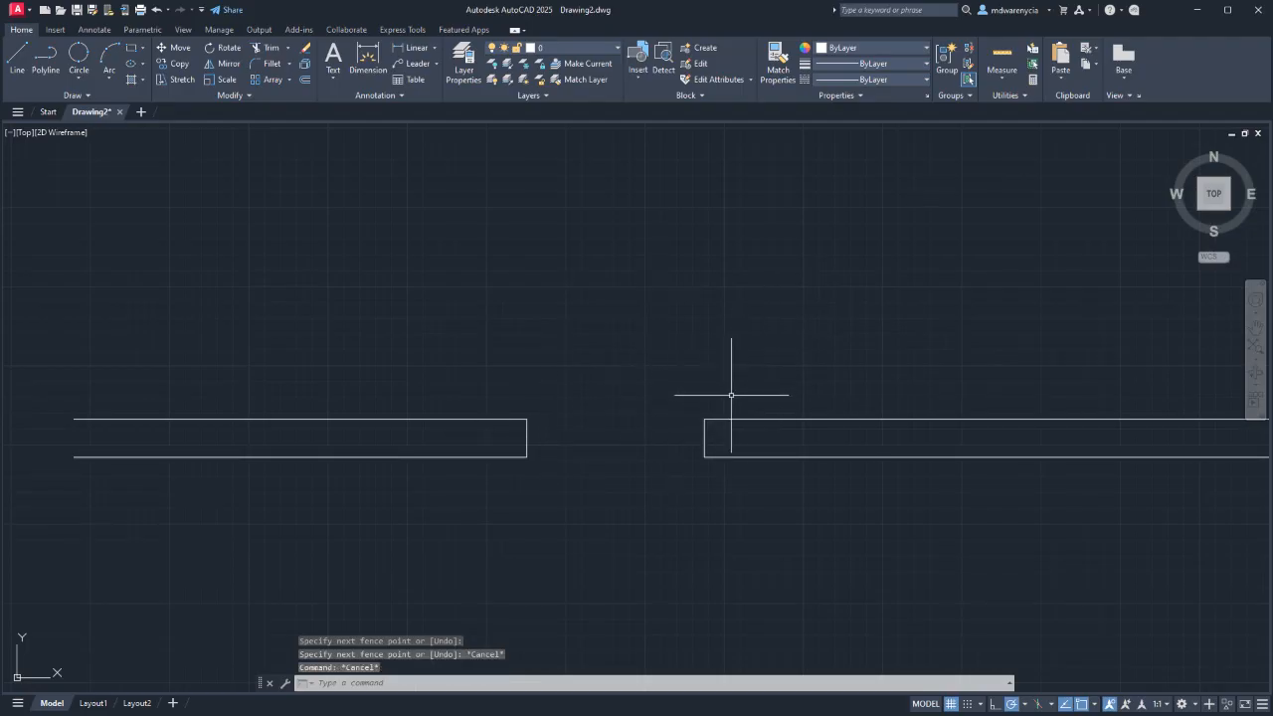
Draw a 2'4" vertical door line upward from the upper corner of the opening's right side.
key("Return")
left_click(704, 418)
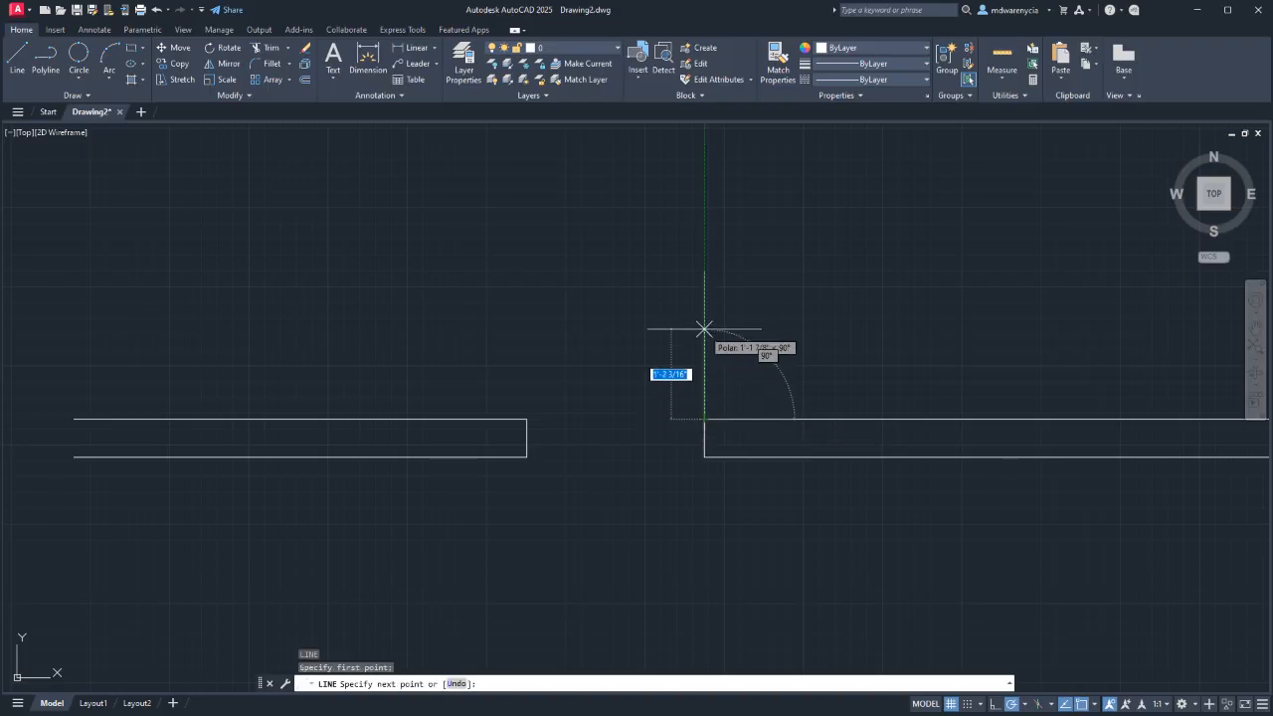
type("2'4")
key("Return")
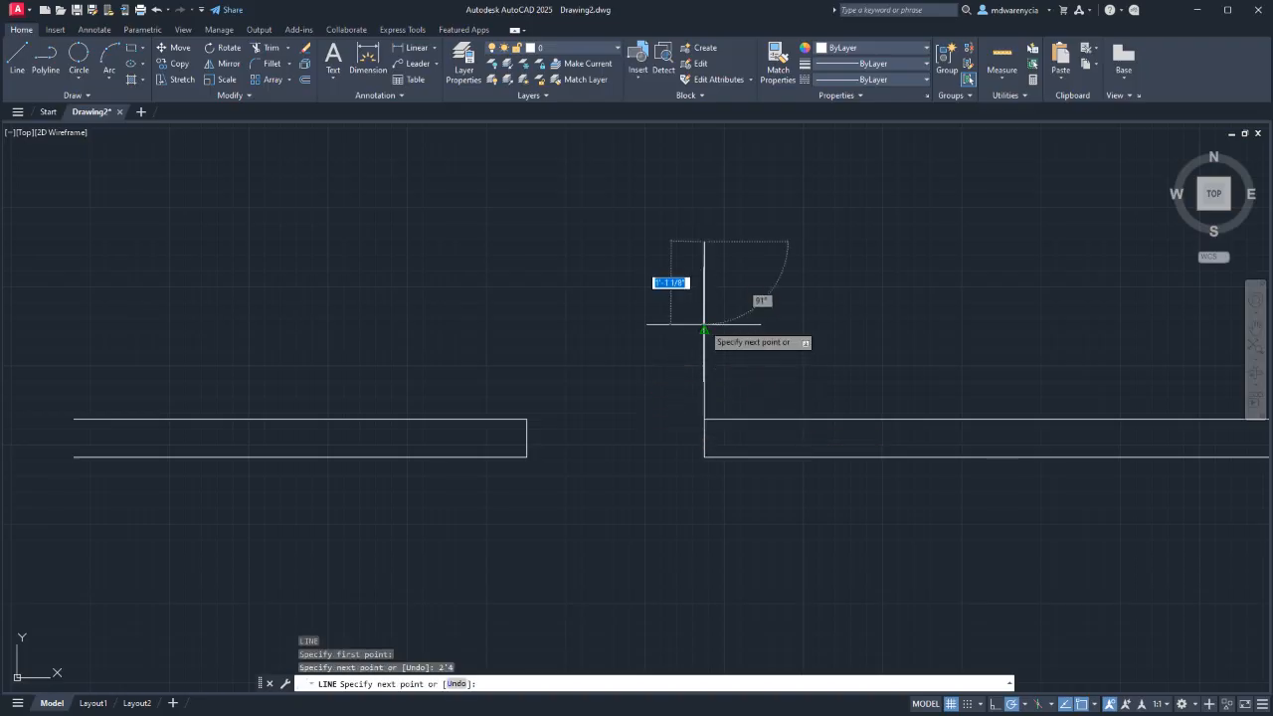
key("Escape")
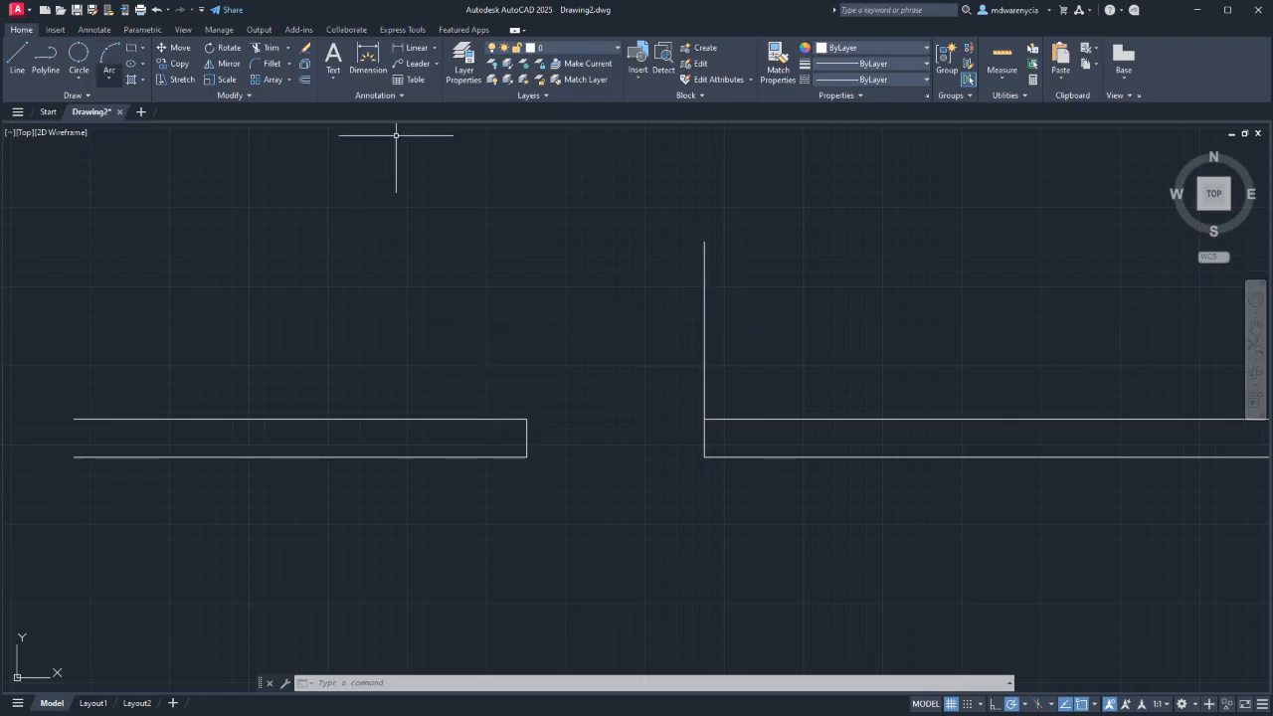
Draw a Start, Center, End arc from the opening's upper left corner, centred on its upper right corner, to the door line's upper end.
left_click(109, 75)
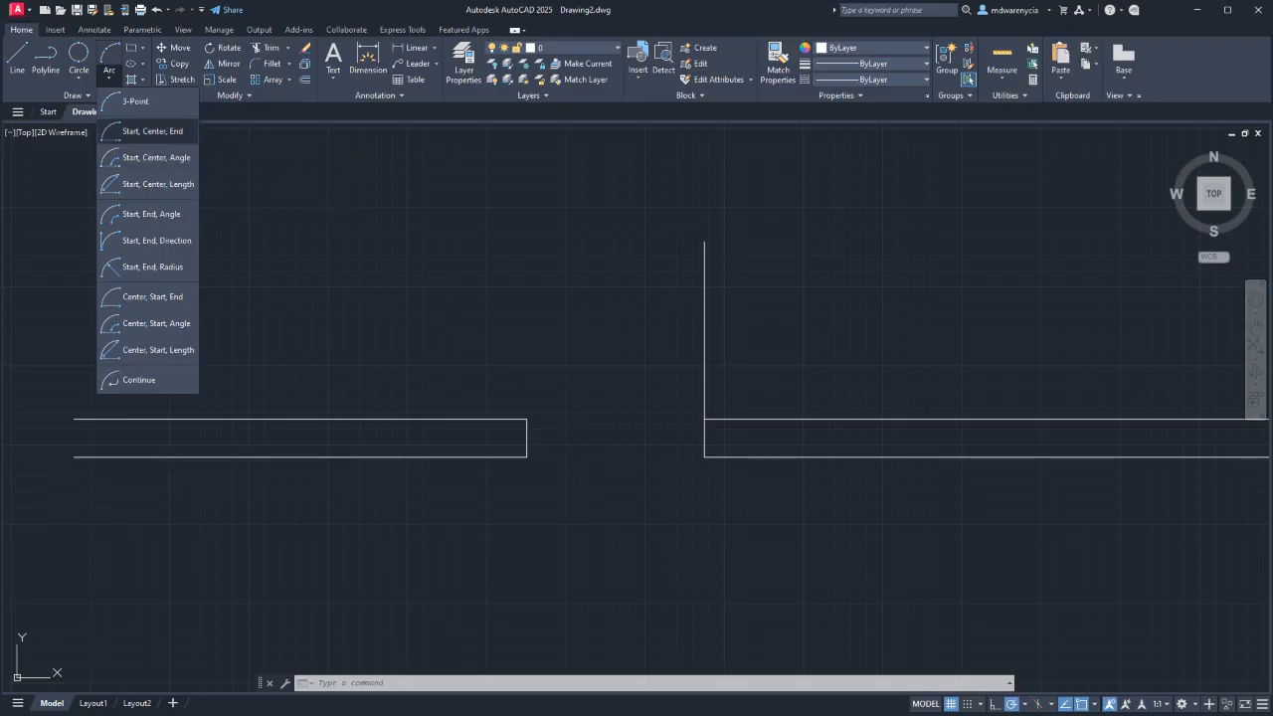
left_click(149, 131)
left_click(527, 418)
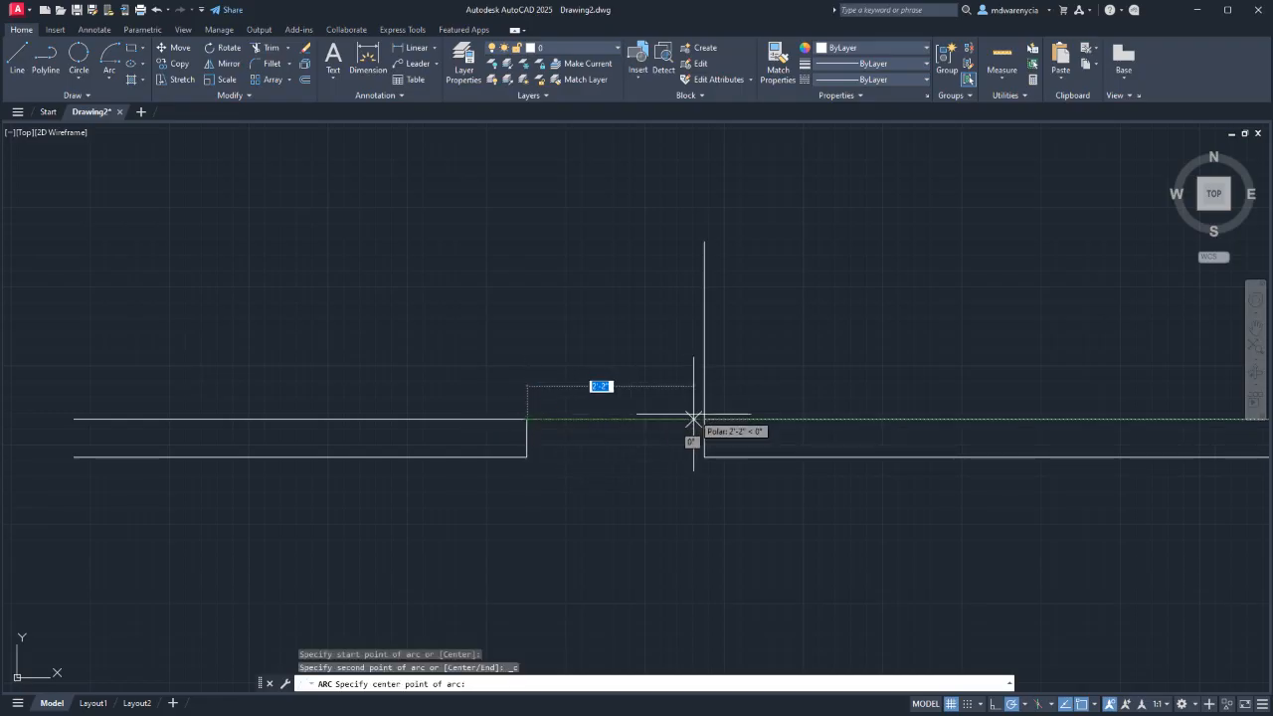
left_click(704, 419)
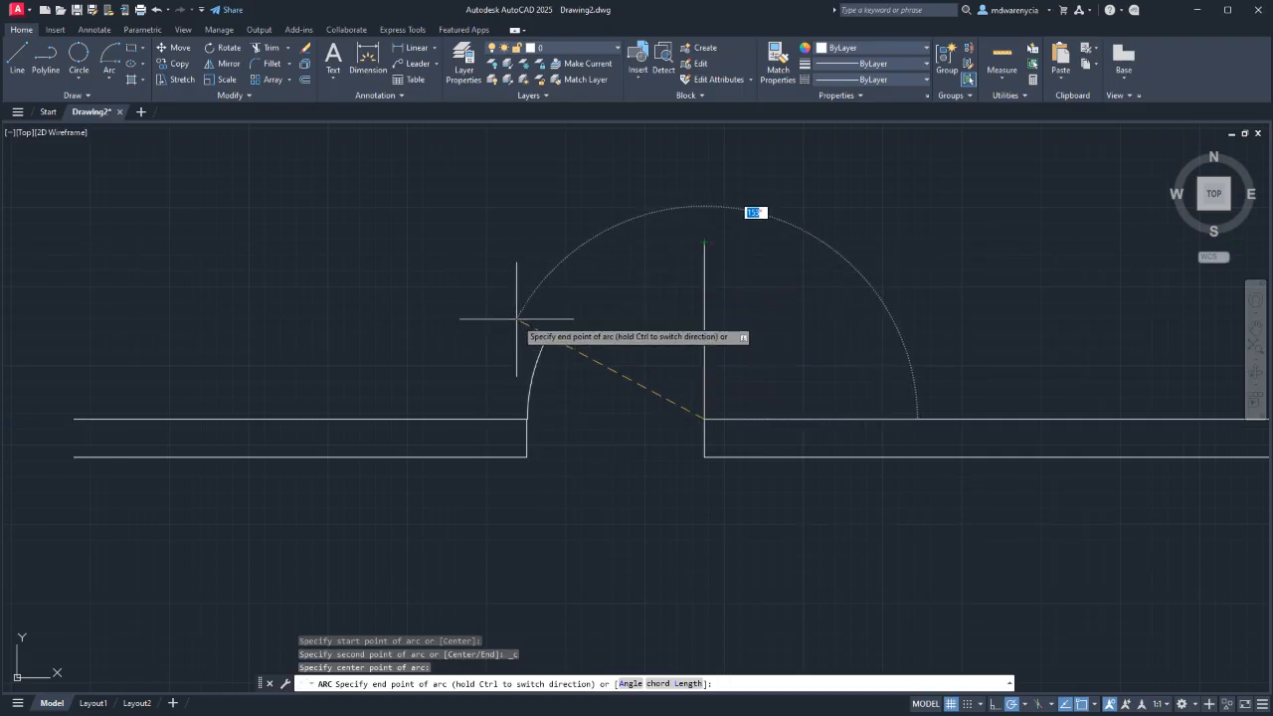
left_click(704, 243)
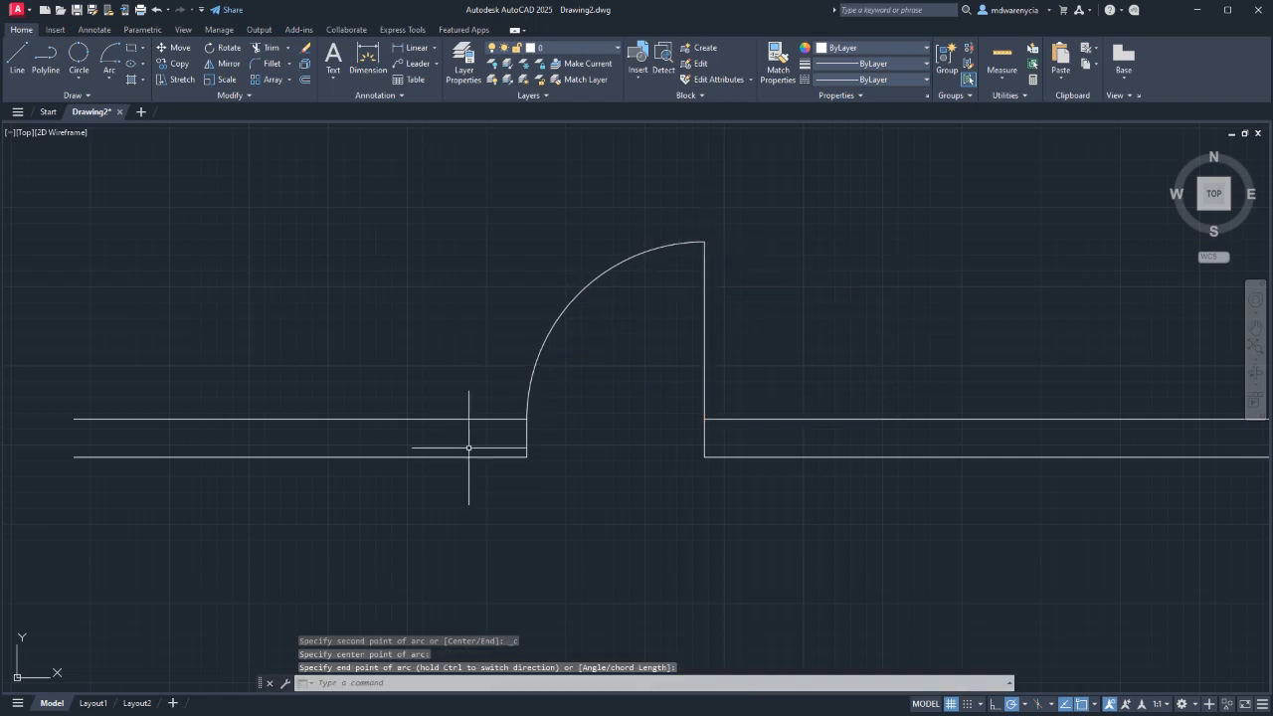
key("Escape")
Erase the door swing arc and the vertical door line.
left_click(649, 370)
left_click(520, 335)
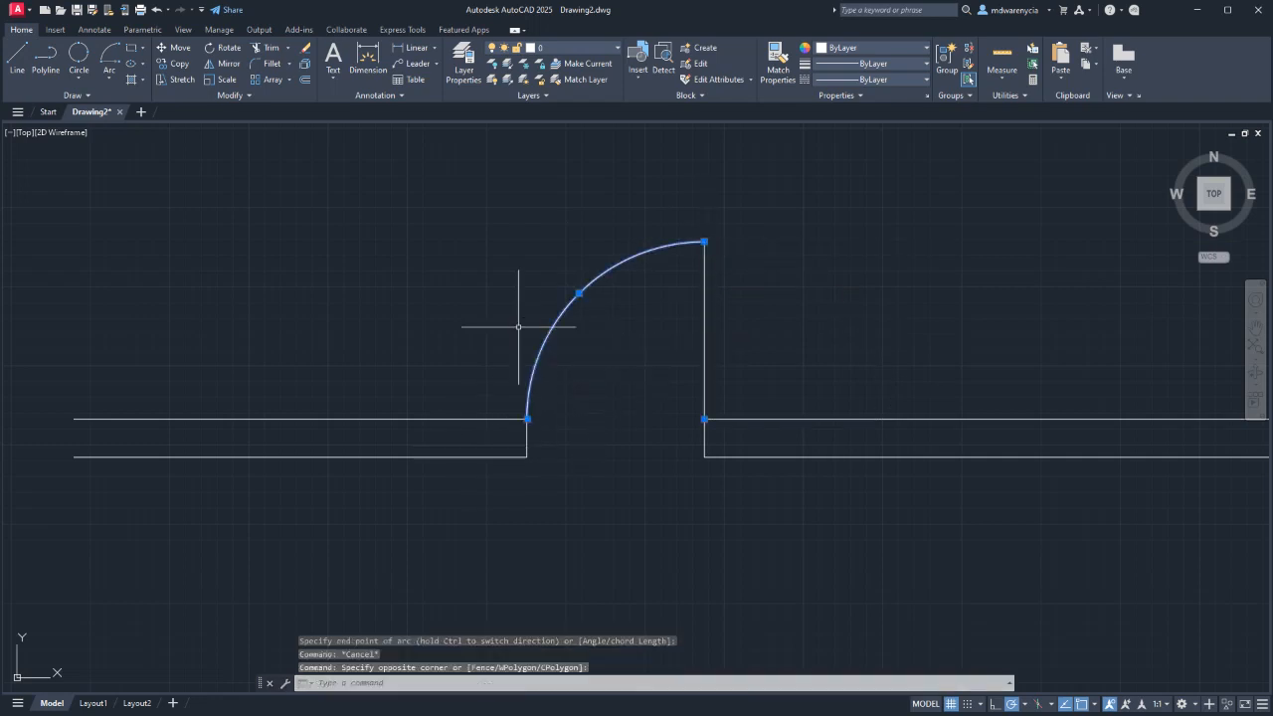
key("Delete")
left_click(110, 78)
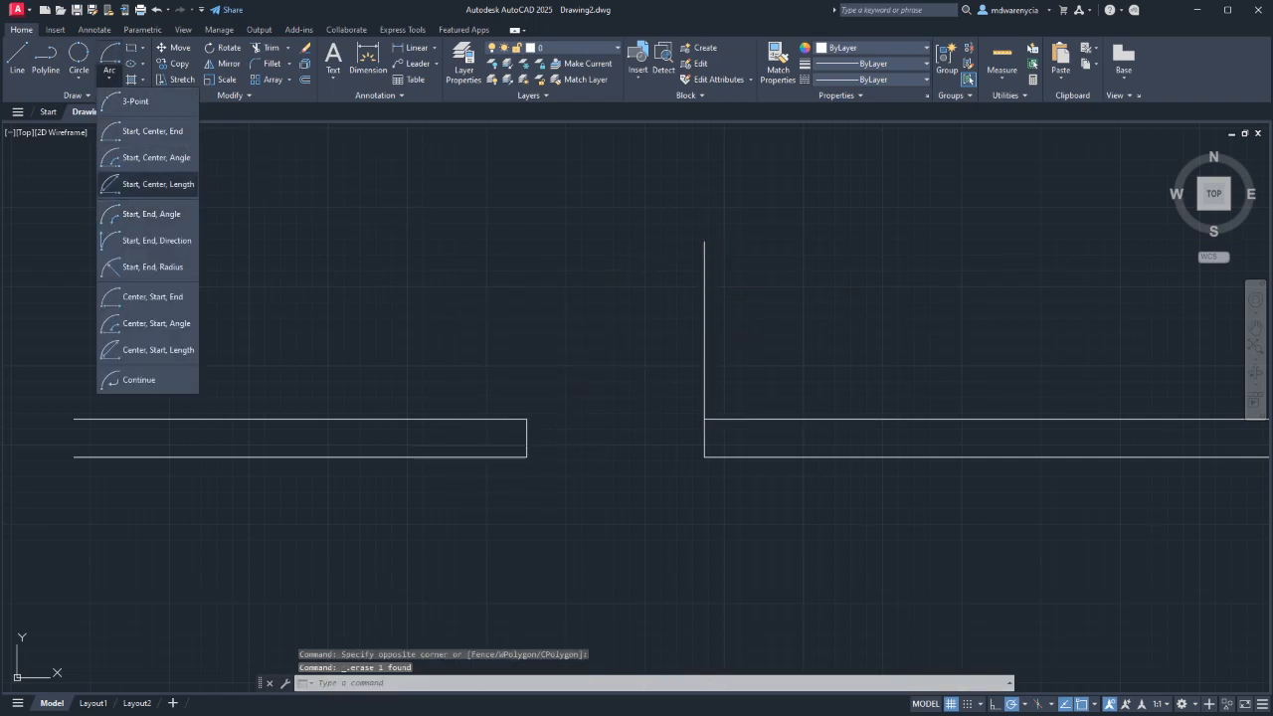
left_click(528, 270)
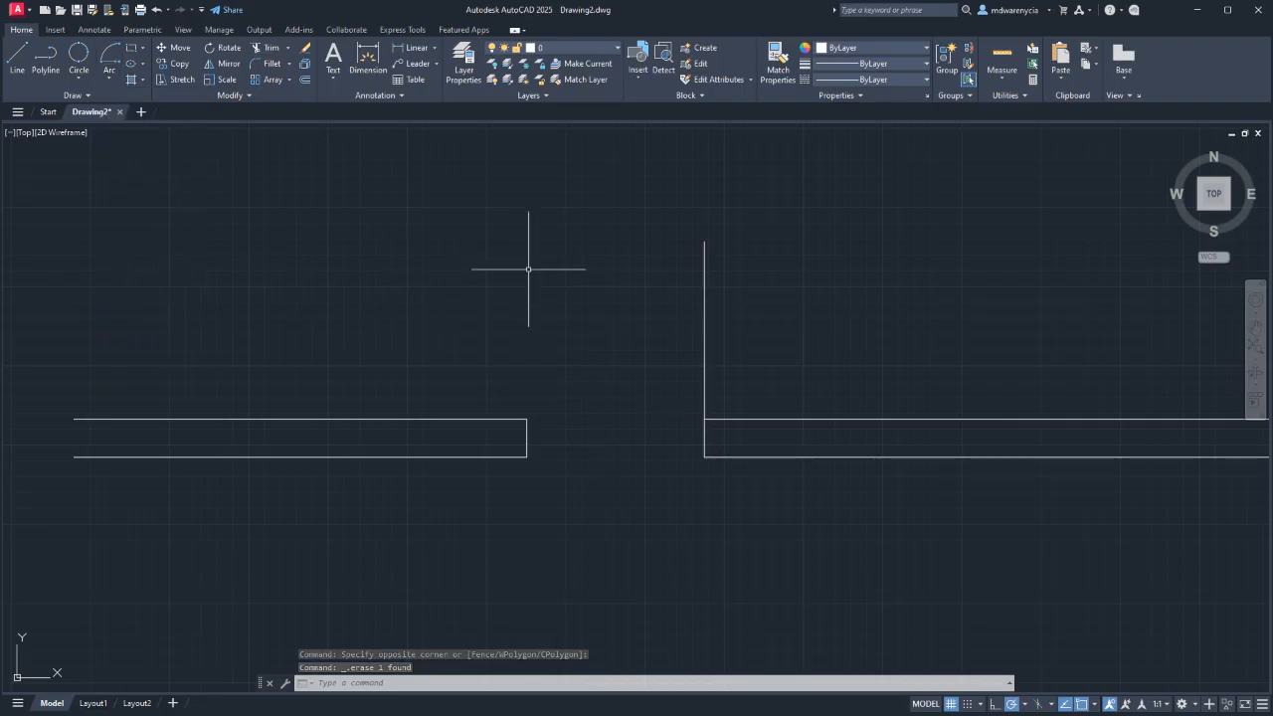
left_click(729, 323)
left_click(668, 306)
key("Delete")
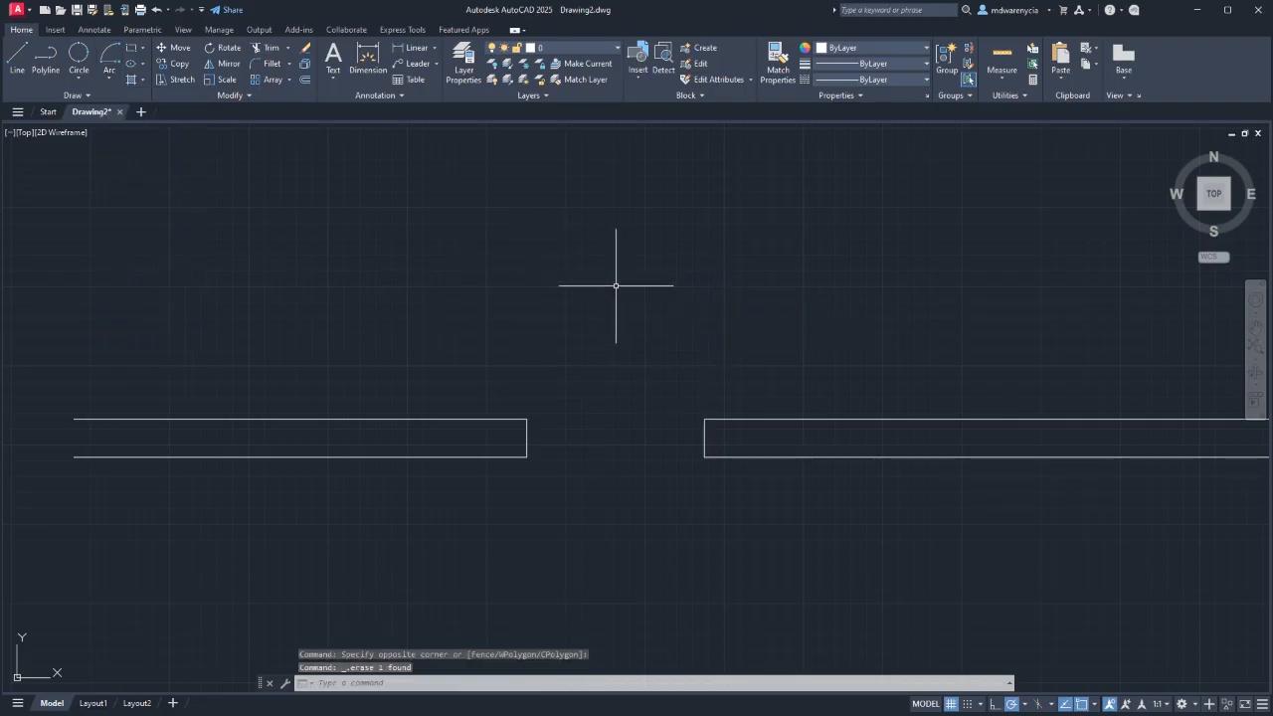
Draw a Start, Center, End quarter arc from the opening's upper left corner, centred on its upper right corner, ending directly above the centre.
left_click(110, 52)
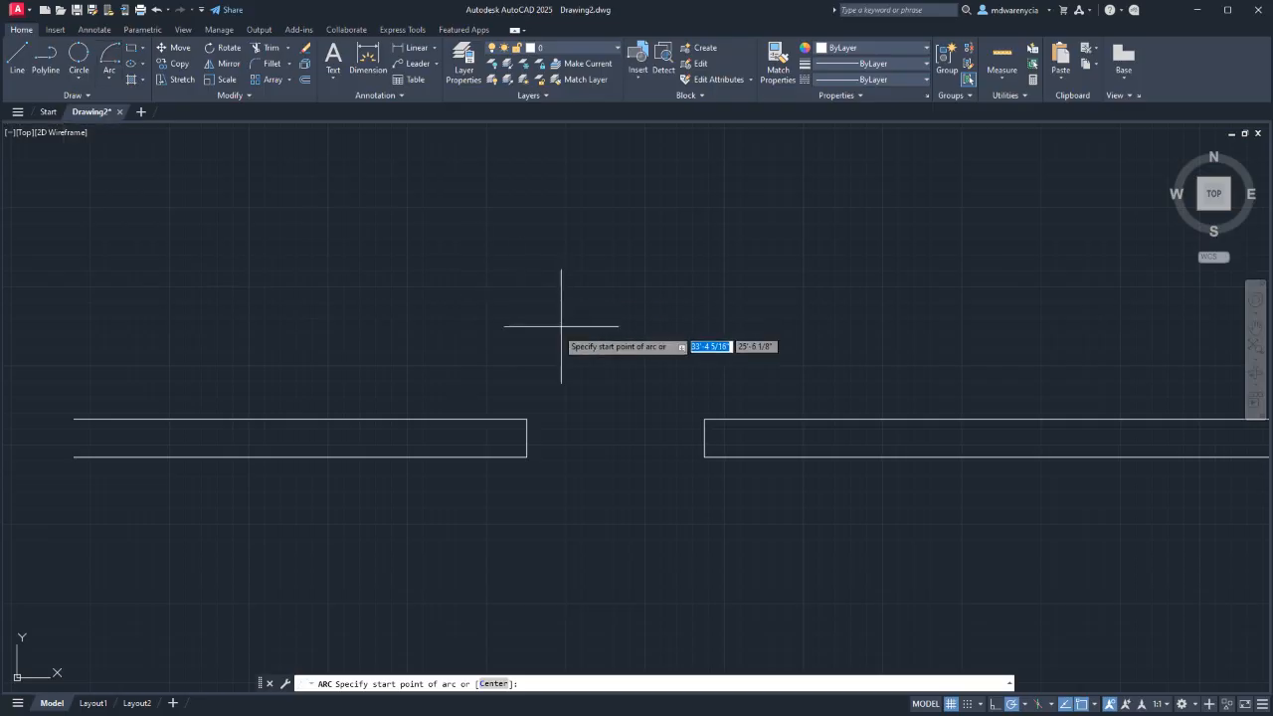
left_click(527, 419)
left_click(704, 419)
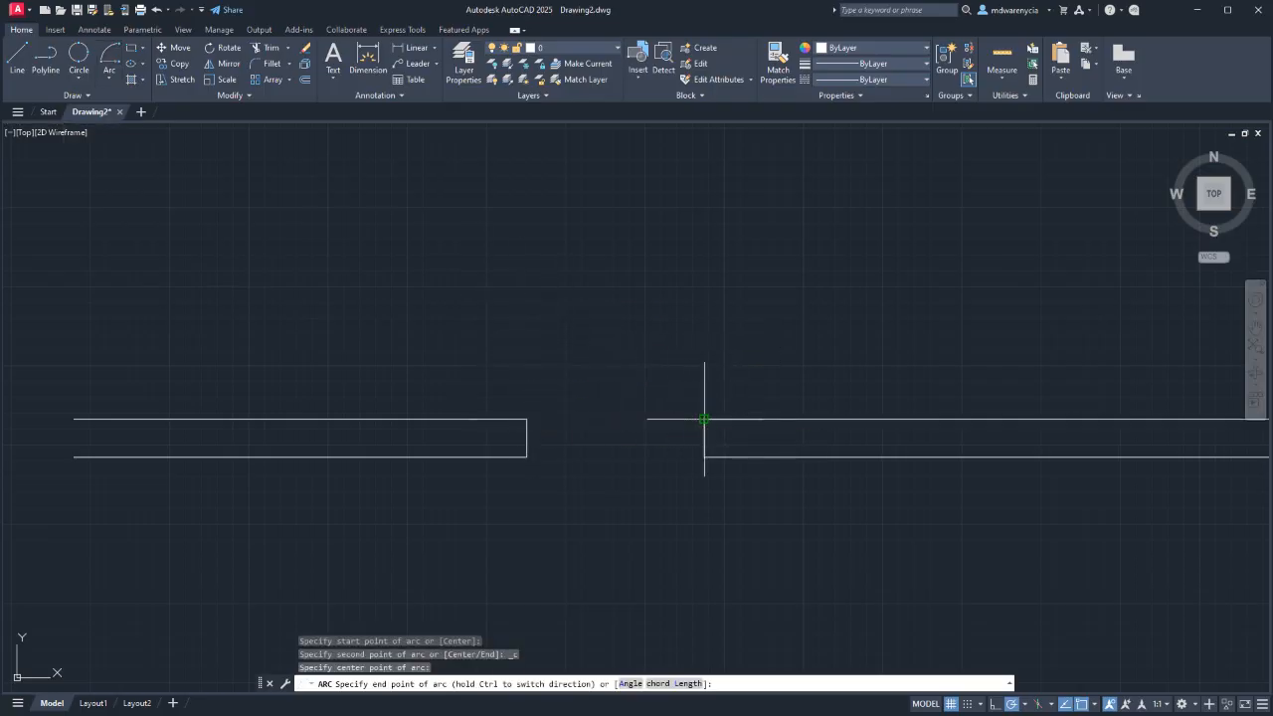
key("ctrl")
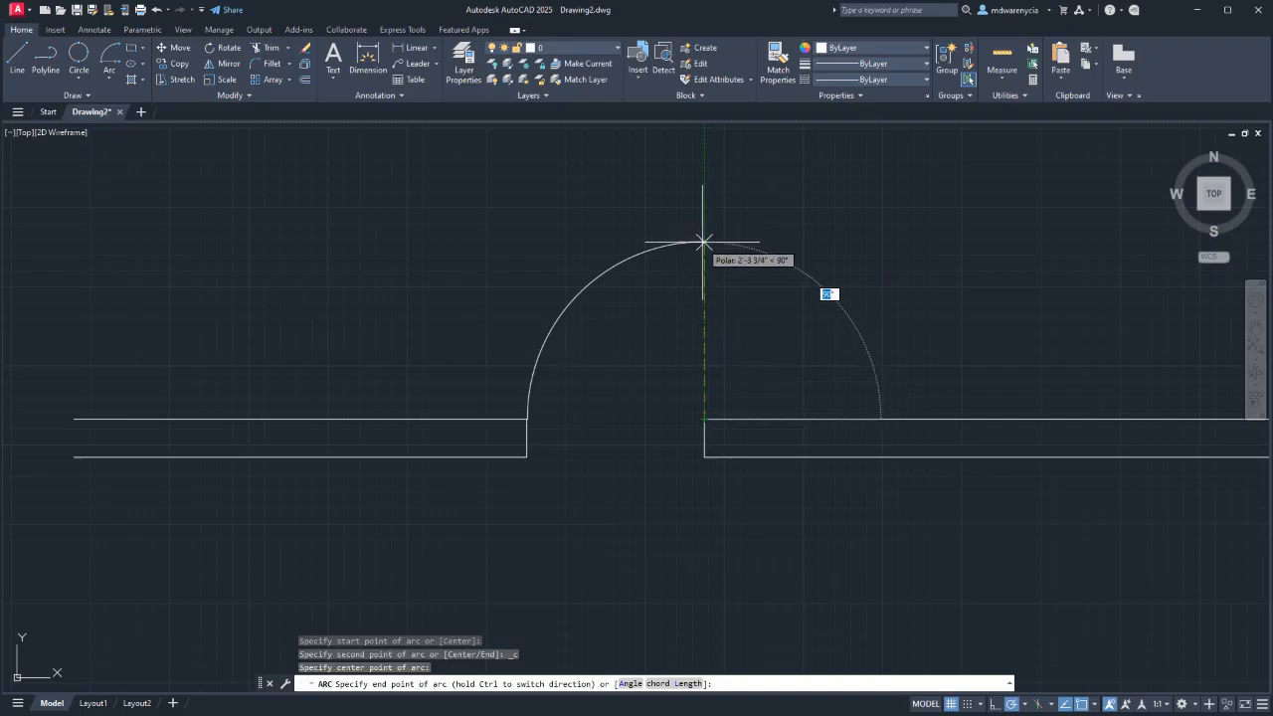
left_click(702, 240)
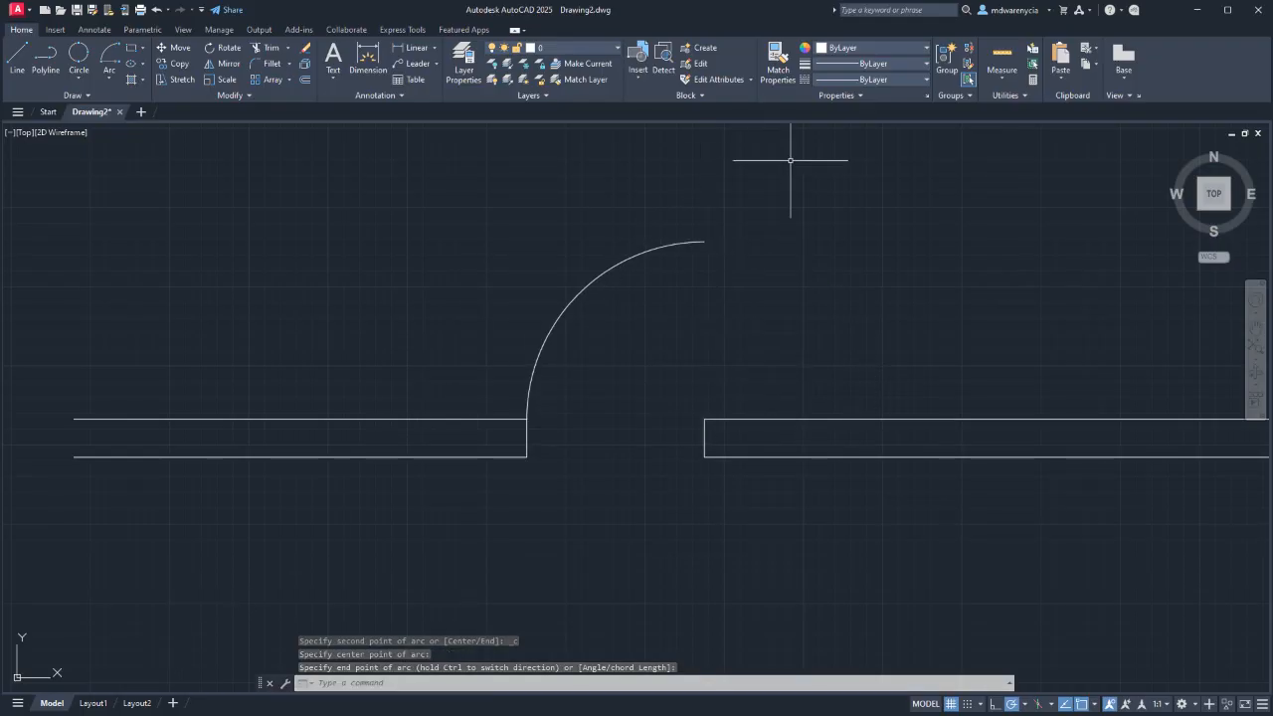
Erase the quarter arc above the opening.
left_click(648, 352)
left_click(332, 193)
key("Delete")
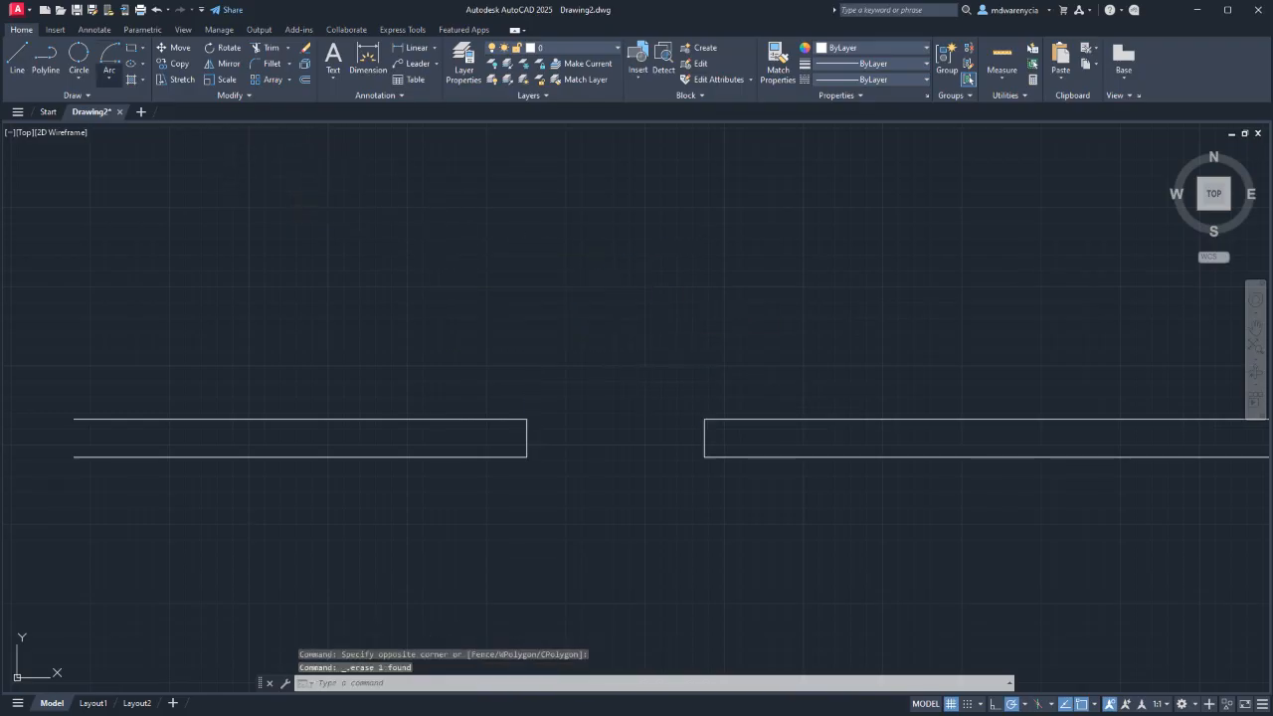
left_click(110, 78)
left_click(149, 157)
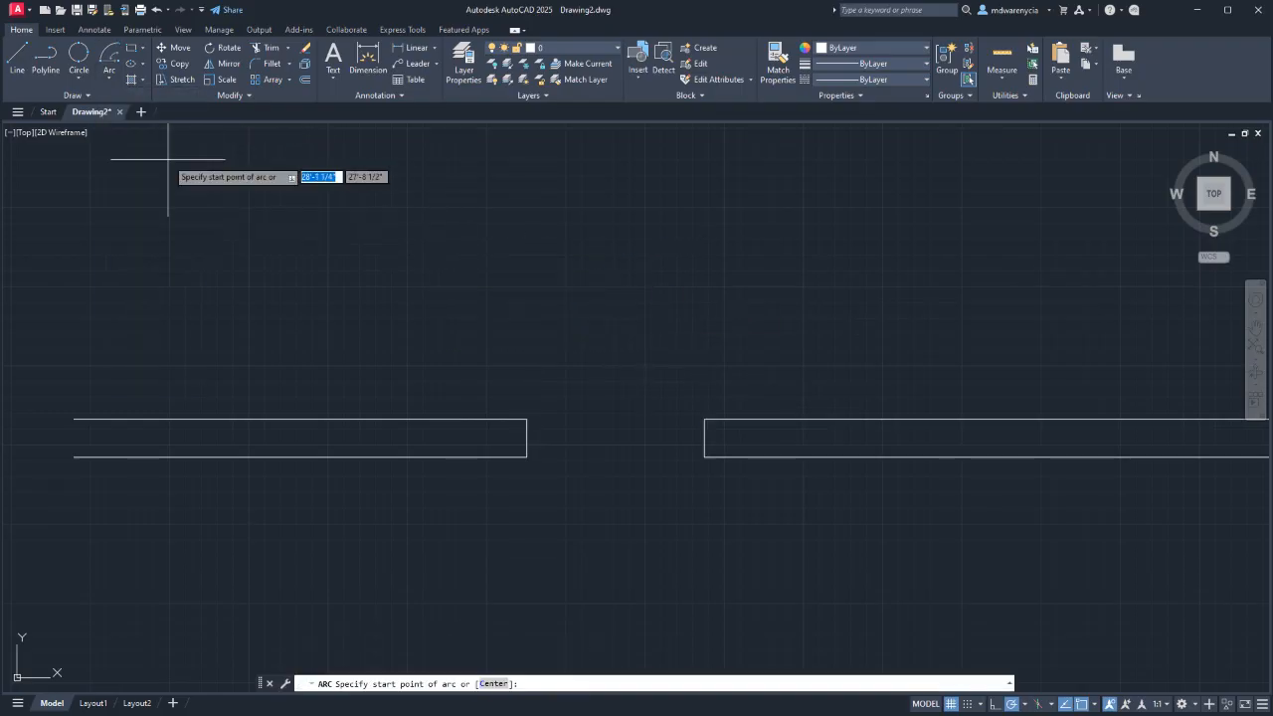
left_click(526, 419)
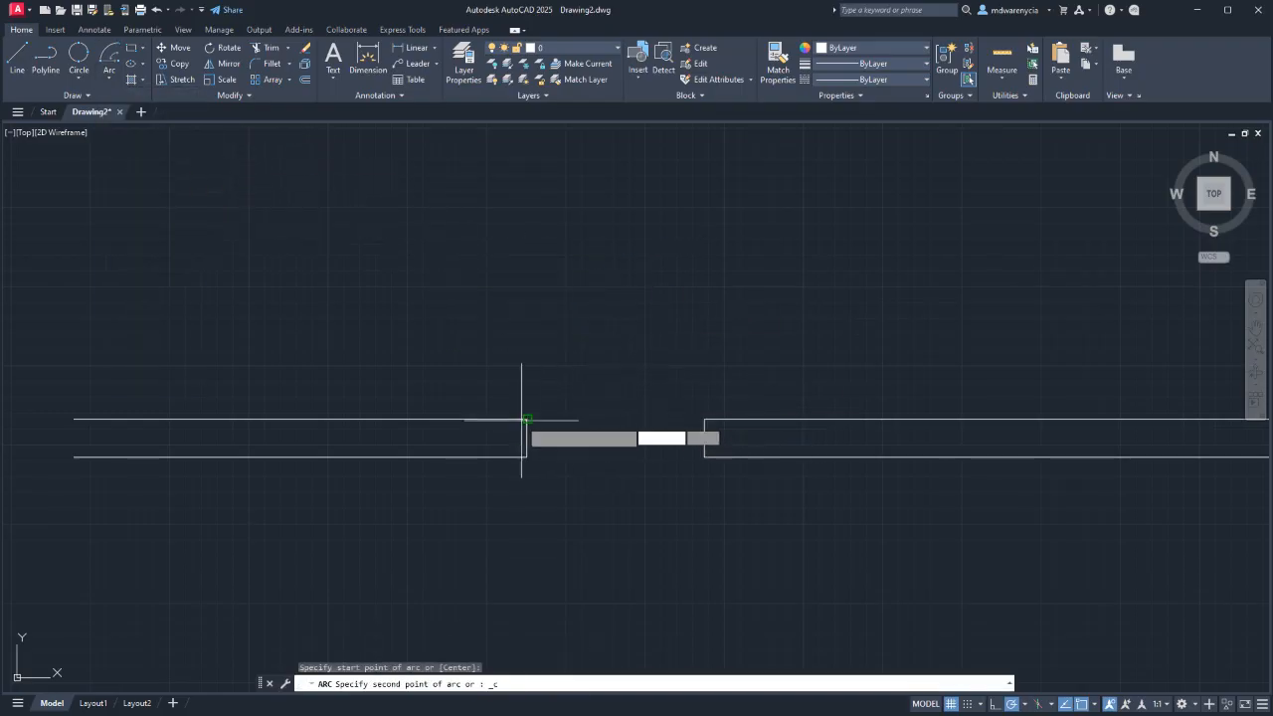
left_click(705, 420)
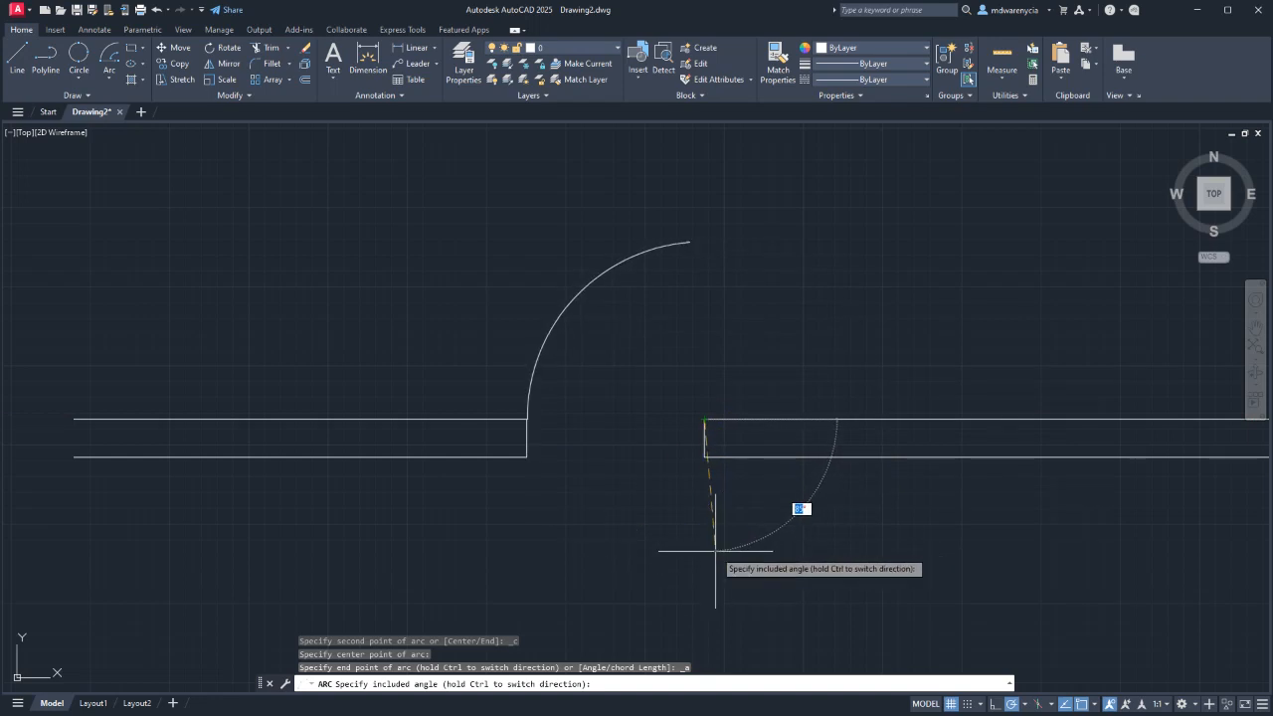
key("Escape")
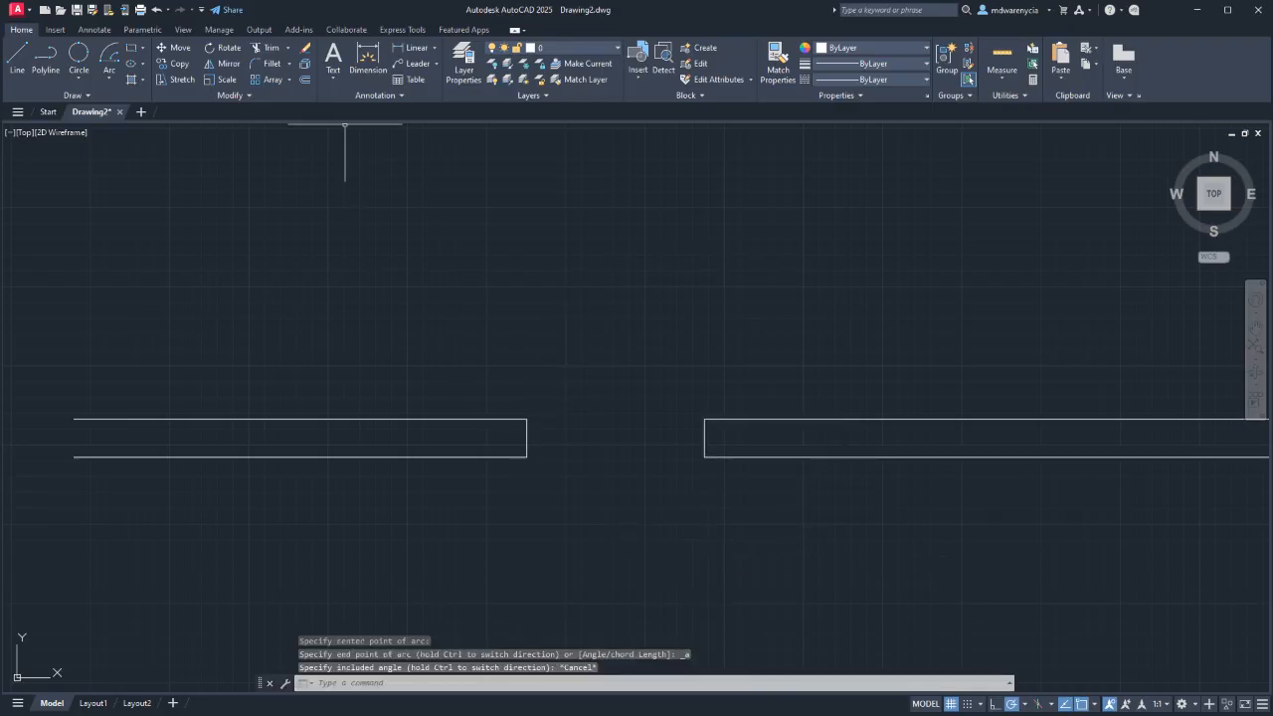
Draw a Start, End, Angle quarter arc from the opening's upper left corner to a free point above the opening, near its right side.
left_click(109, 79)
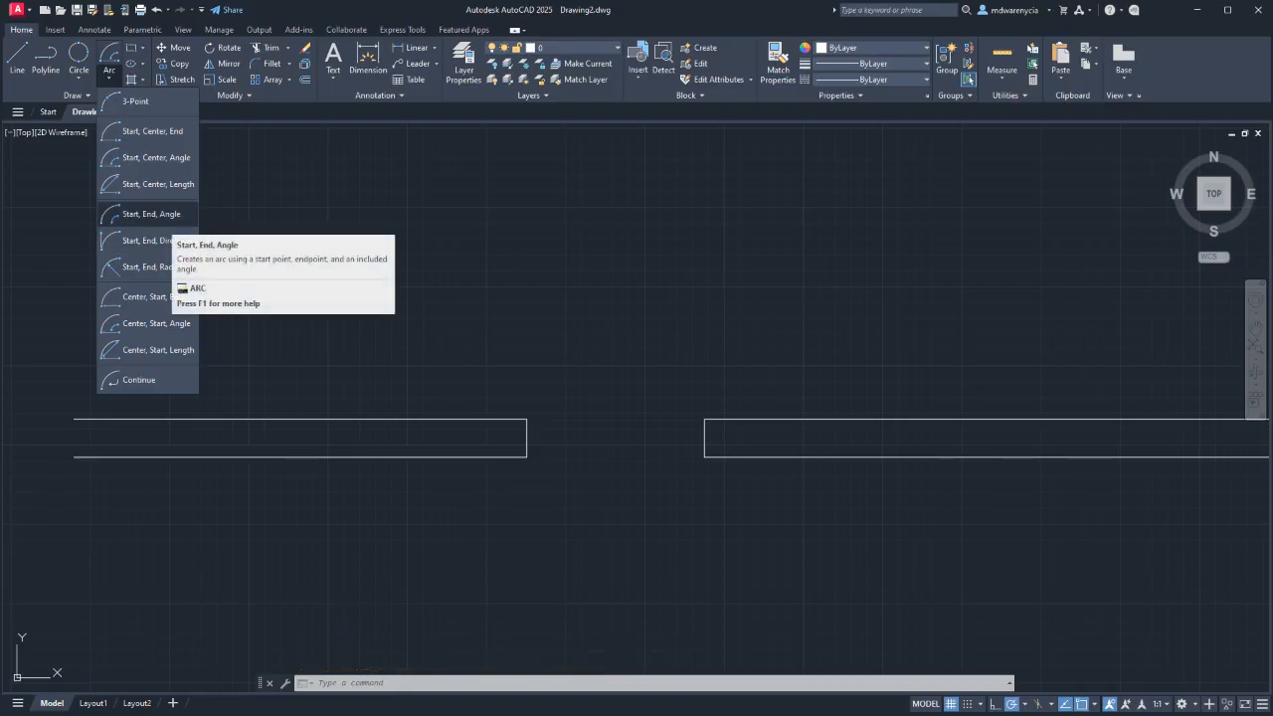
left_click(149, 214)
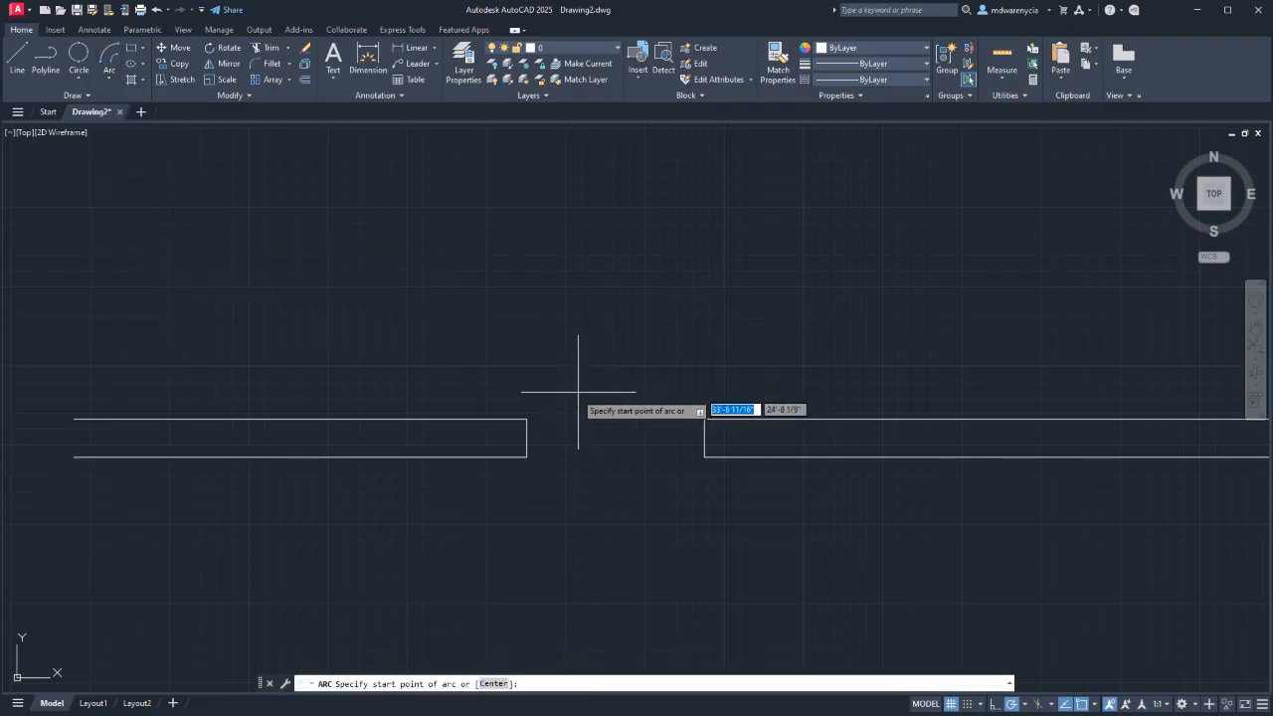
left_click(527, 419)
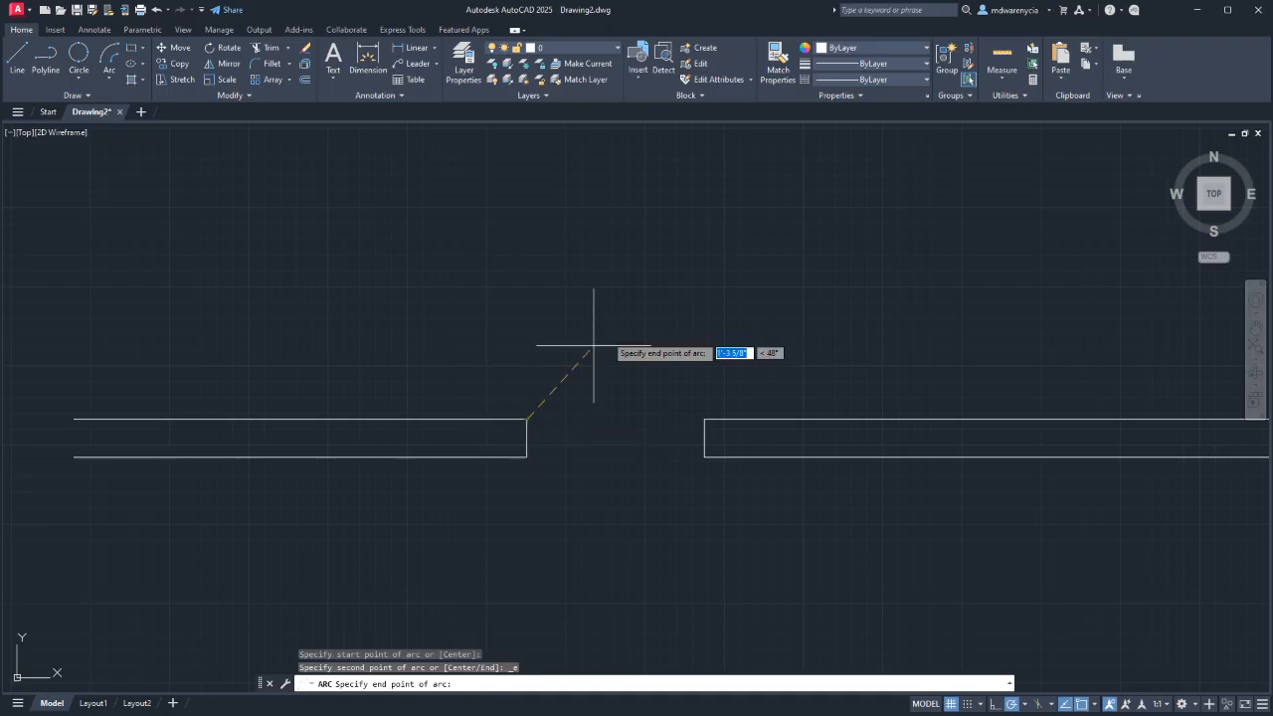
left_click(693, 259)
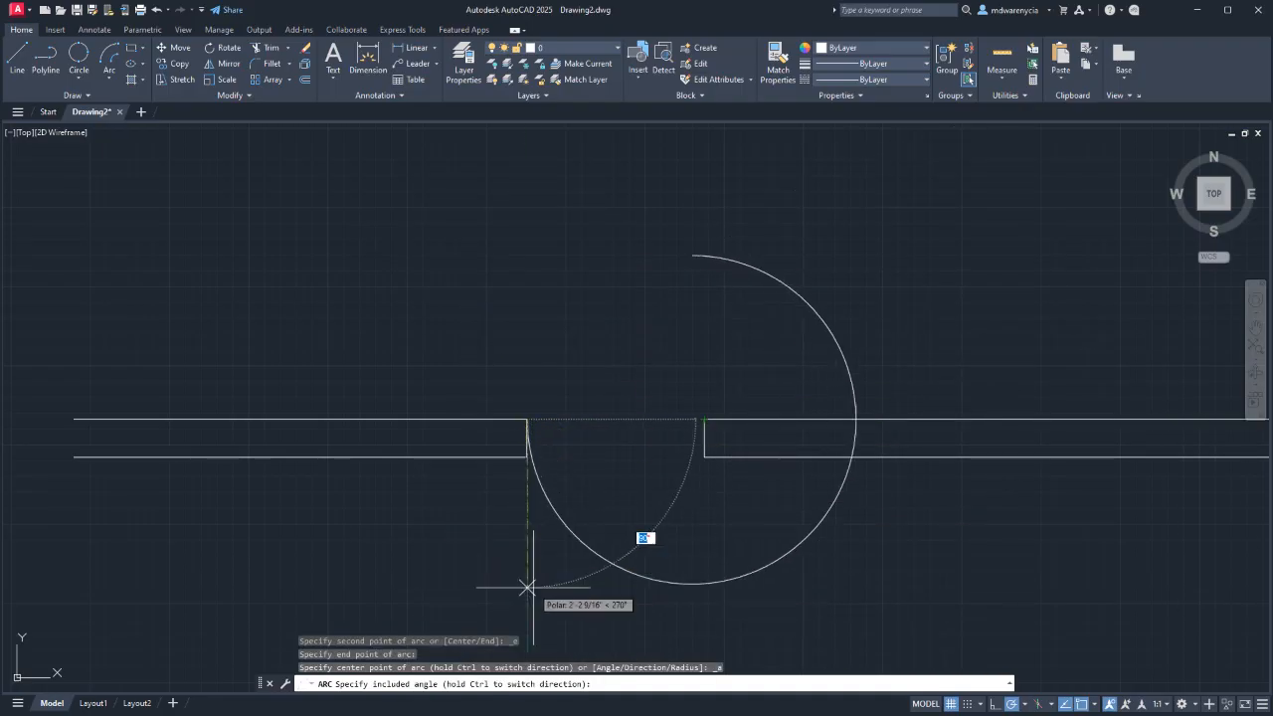
key("Escape")
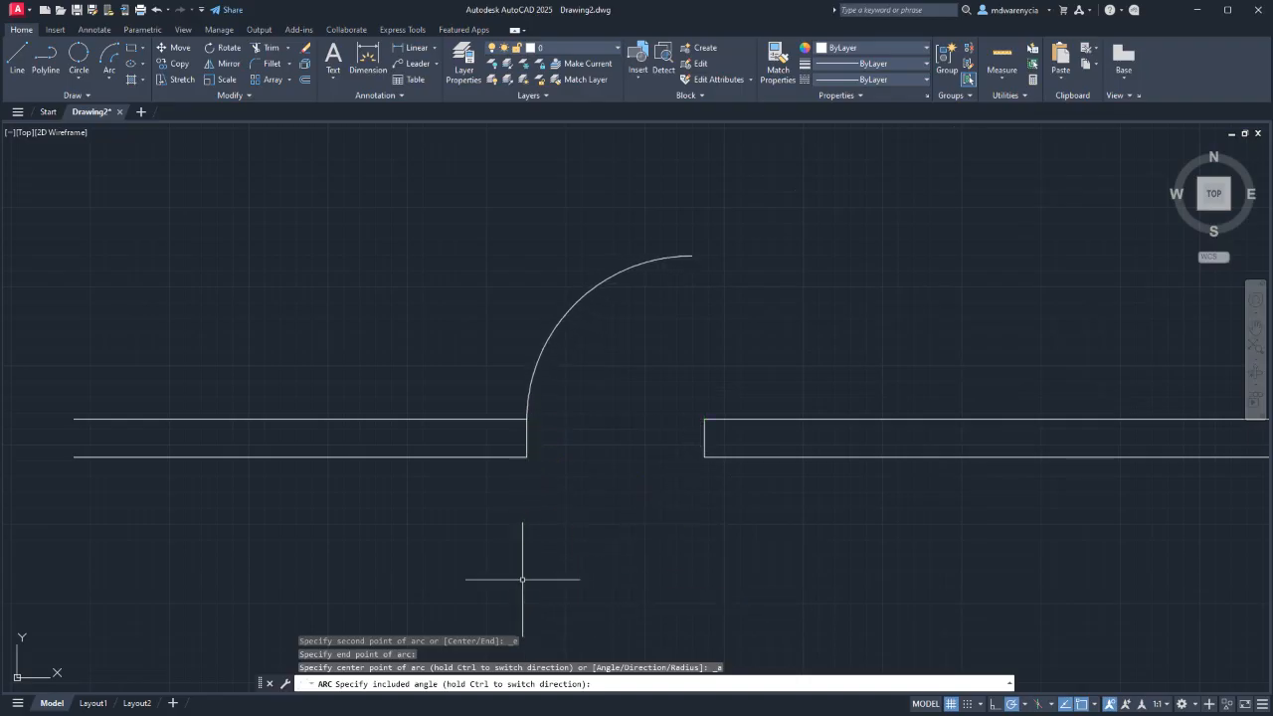
Draw a 2'4" vertical line upward from the opening's upper right corner, beside the arc.
type("l")
key("Return")
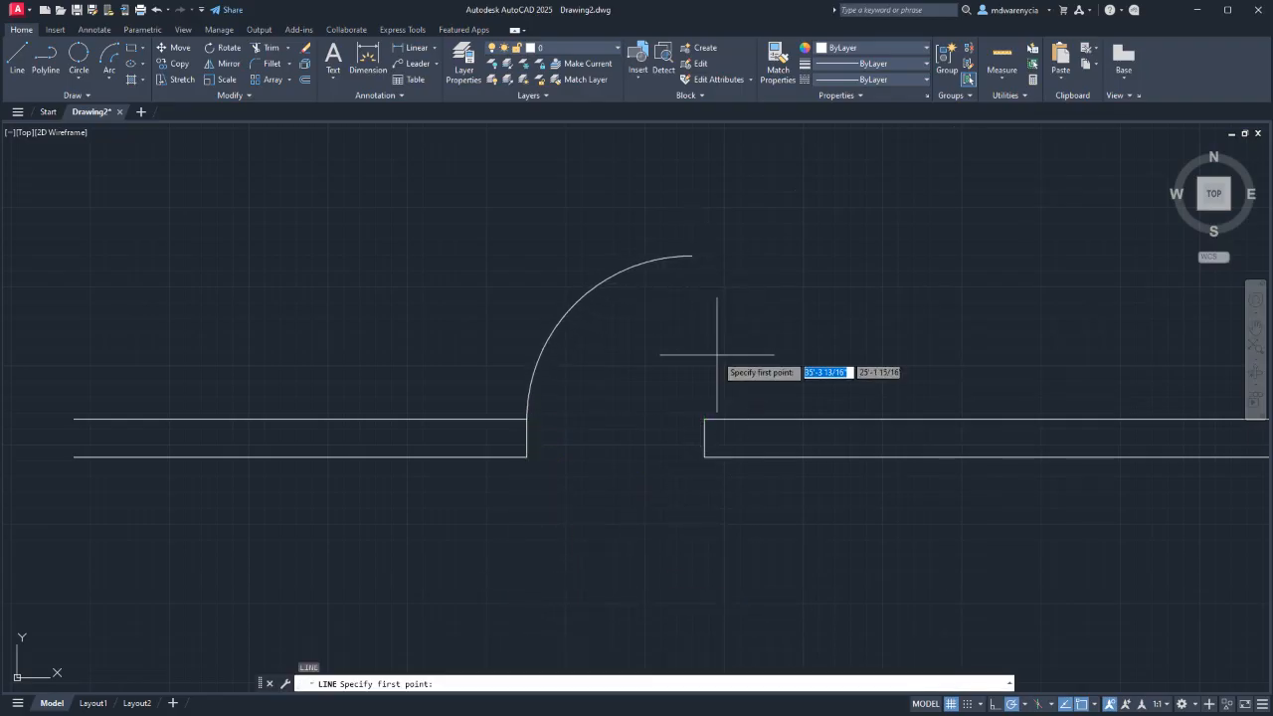
left_click(704, 419)
type("2")
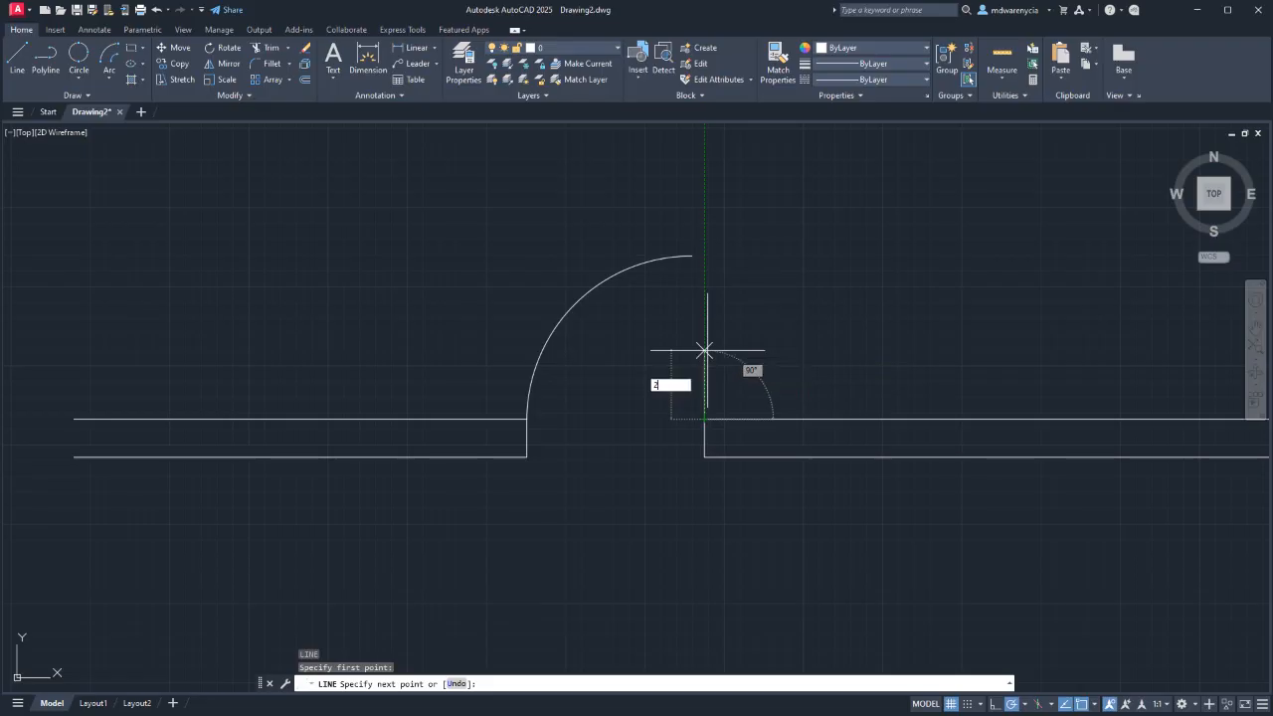
type("'4")
key("Return")
key("Escape")
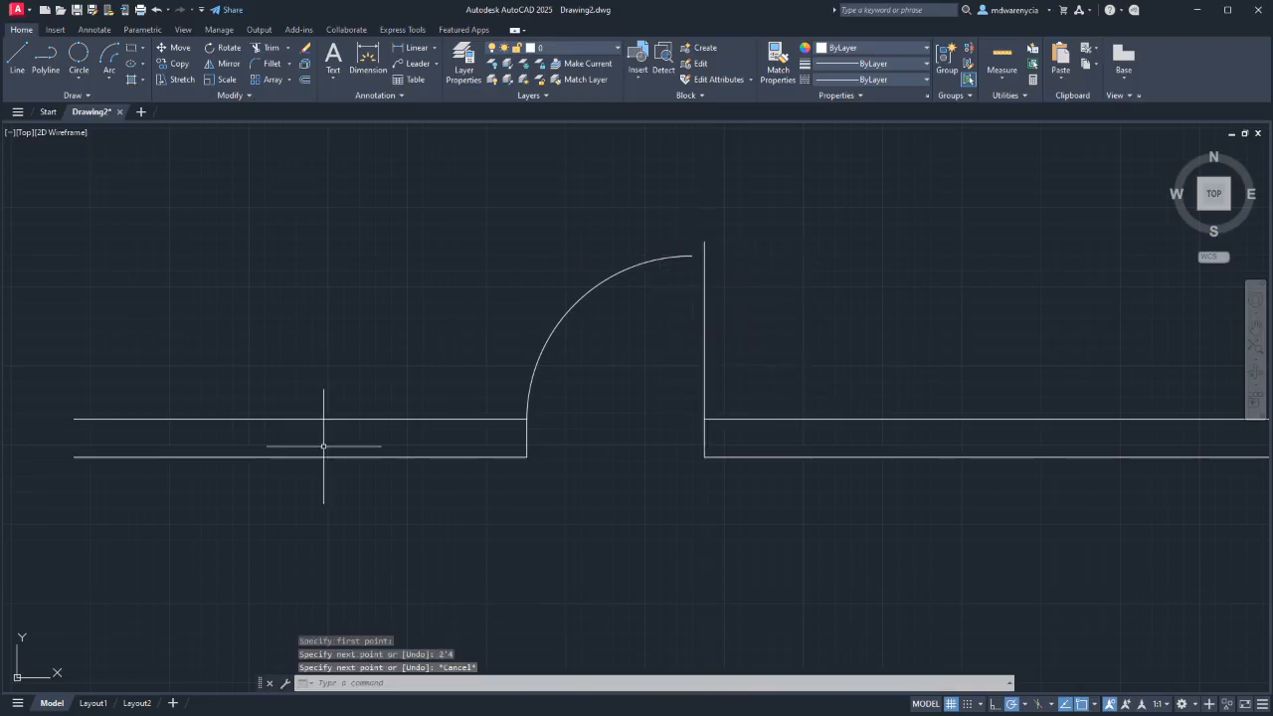
left_click(769, 343)
left_click(587, 240)
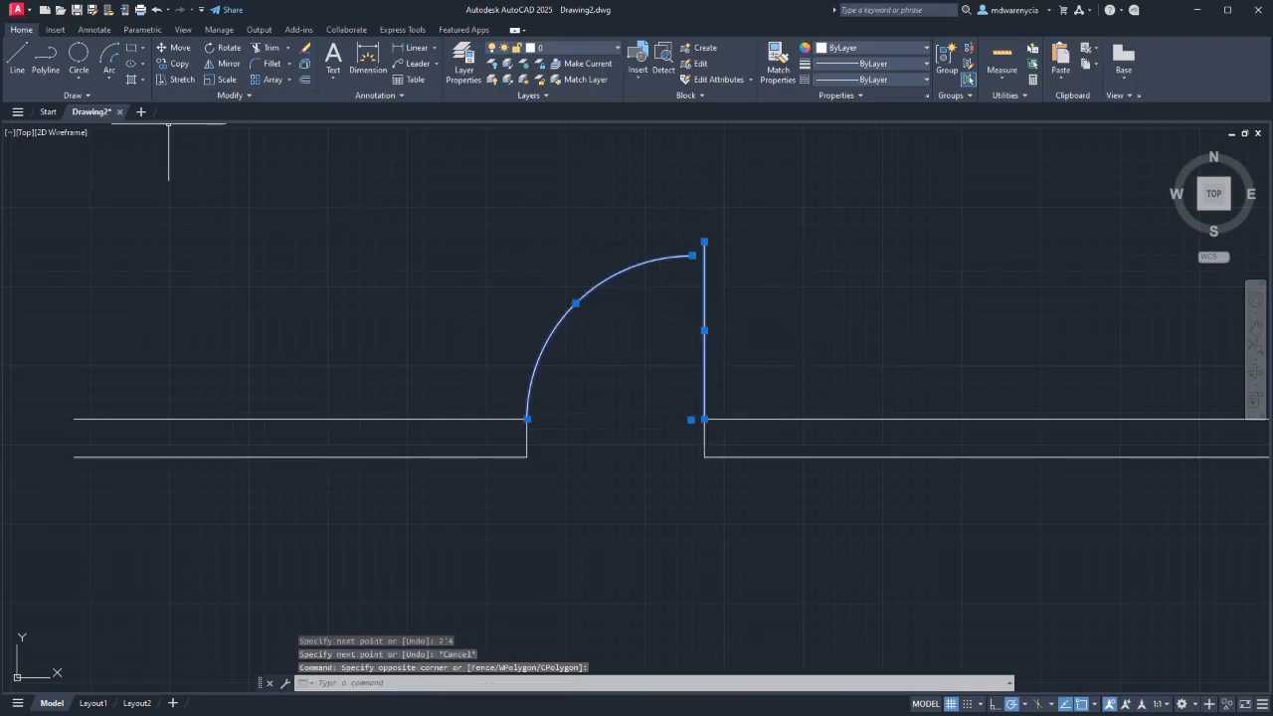
left_click(109, 78)
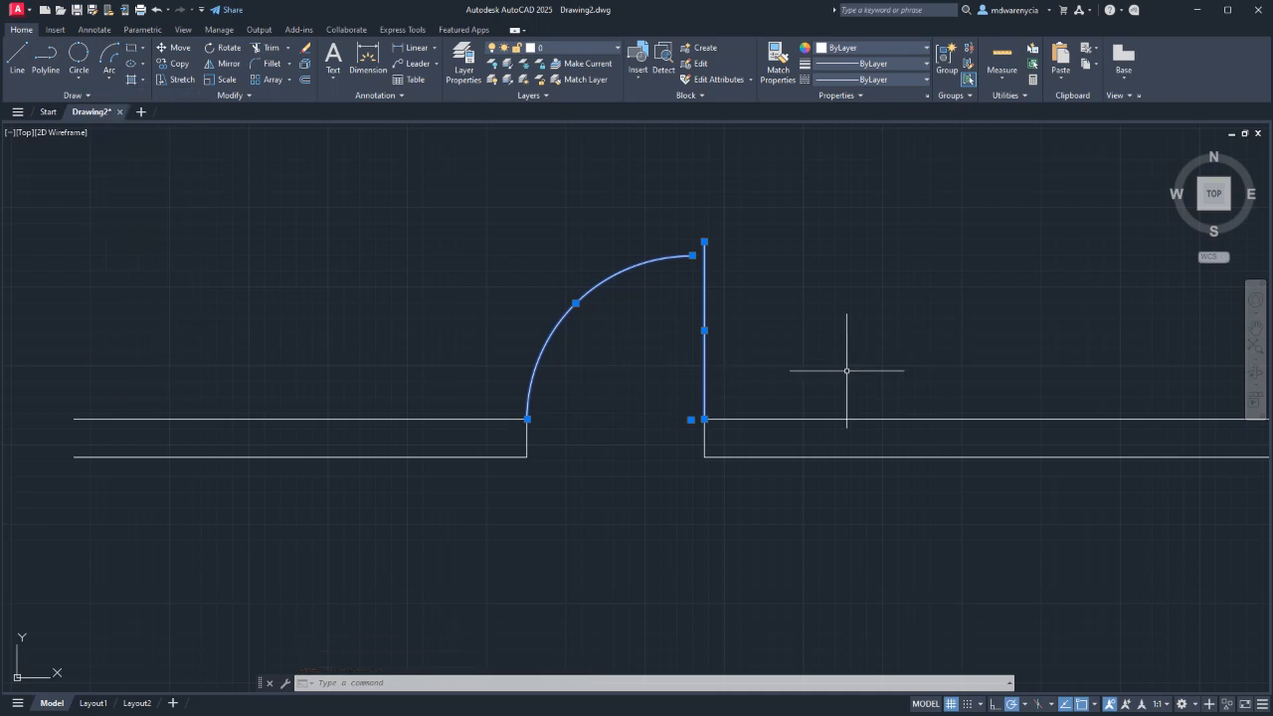
left_click(846, 371)
left_click(689, 364)
key("Escape")
Erase the quarter arc above the wall opening, leaving the vertical door line.
left_click(639, 332)
left_click(544, 289)
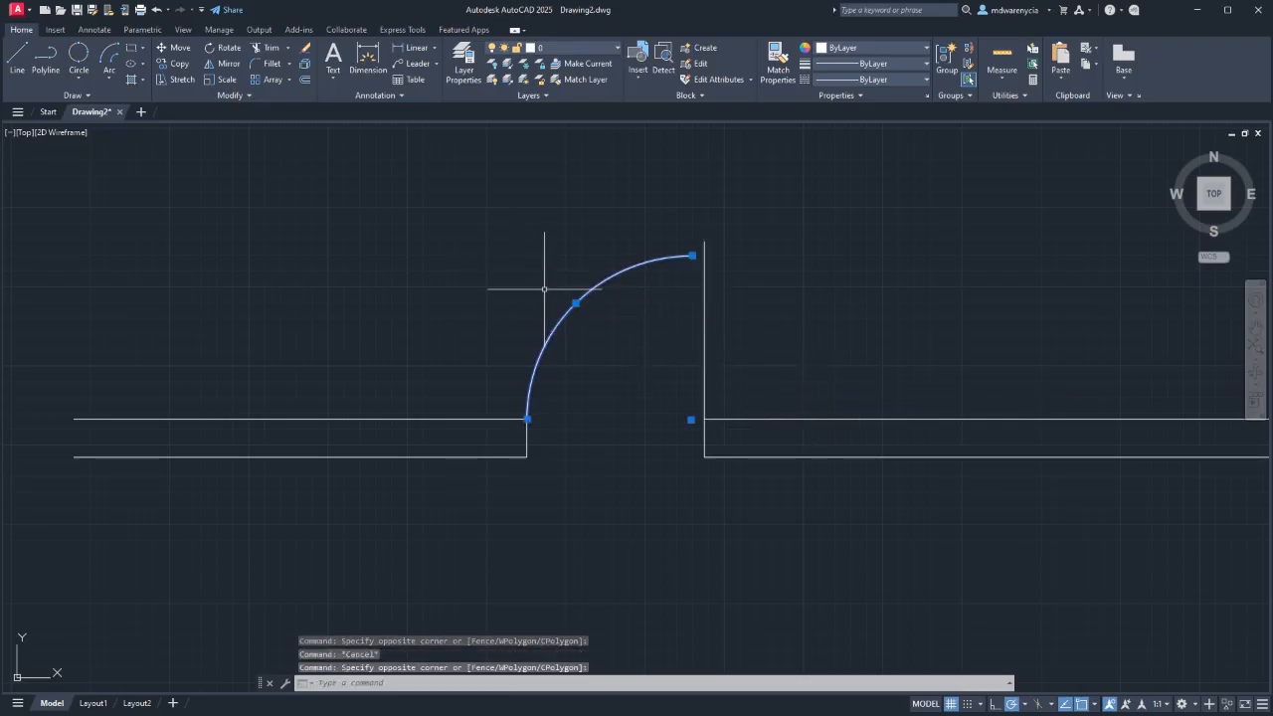
key("Delete")
Draw a Start, Center, End arc from the door line's top end, centred on the opening's upper right corner, ending at its upper left corner.
left_click(109, 78)
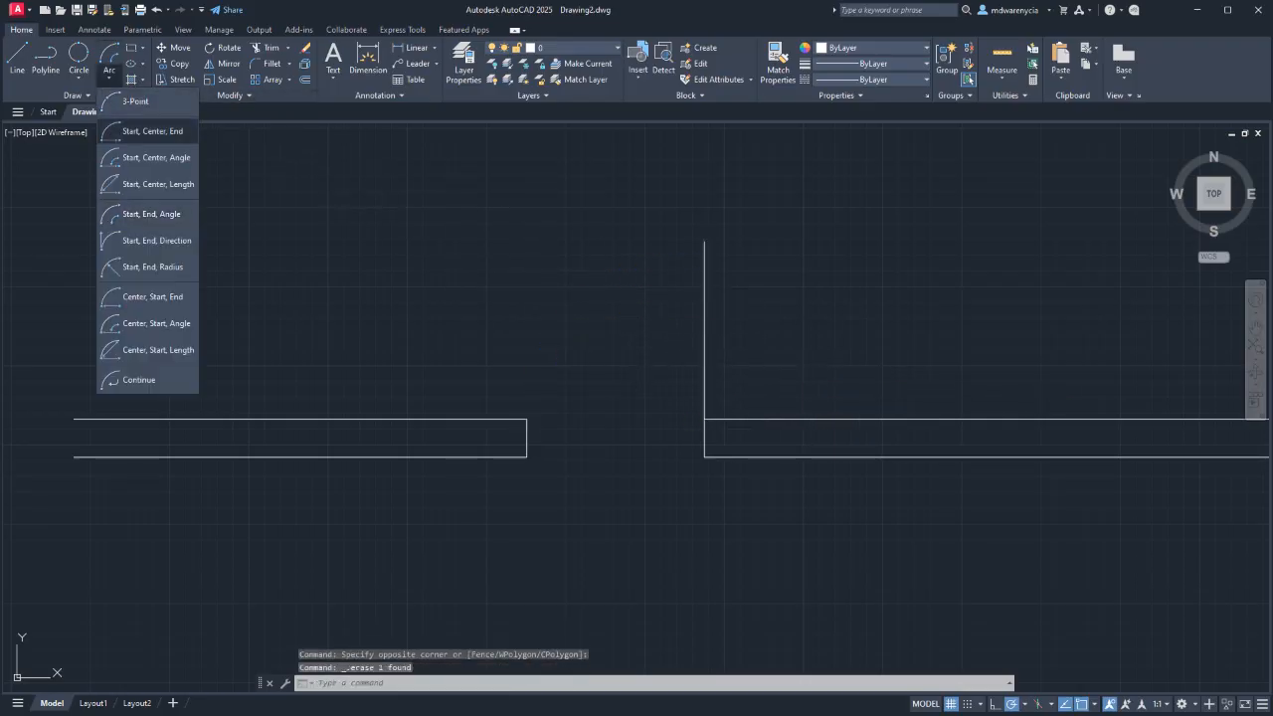
left_click(149, 130)
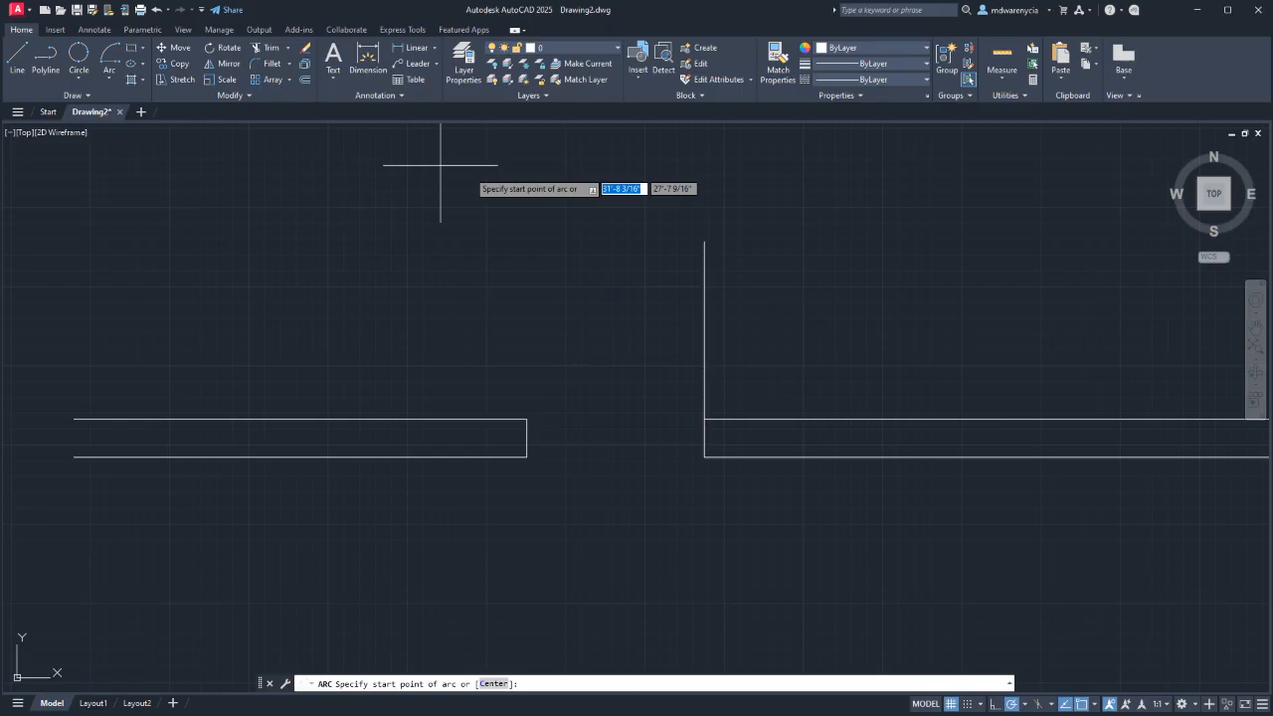
left_click(704, 241)
left_click(704, 418)
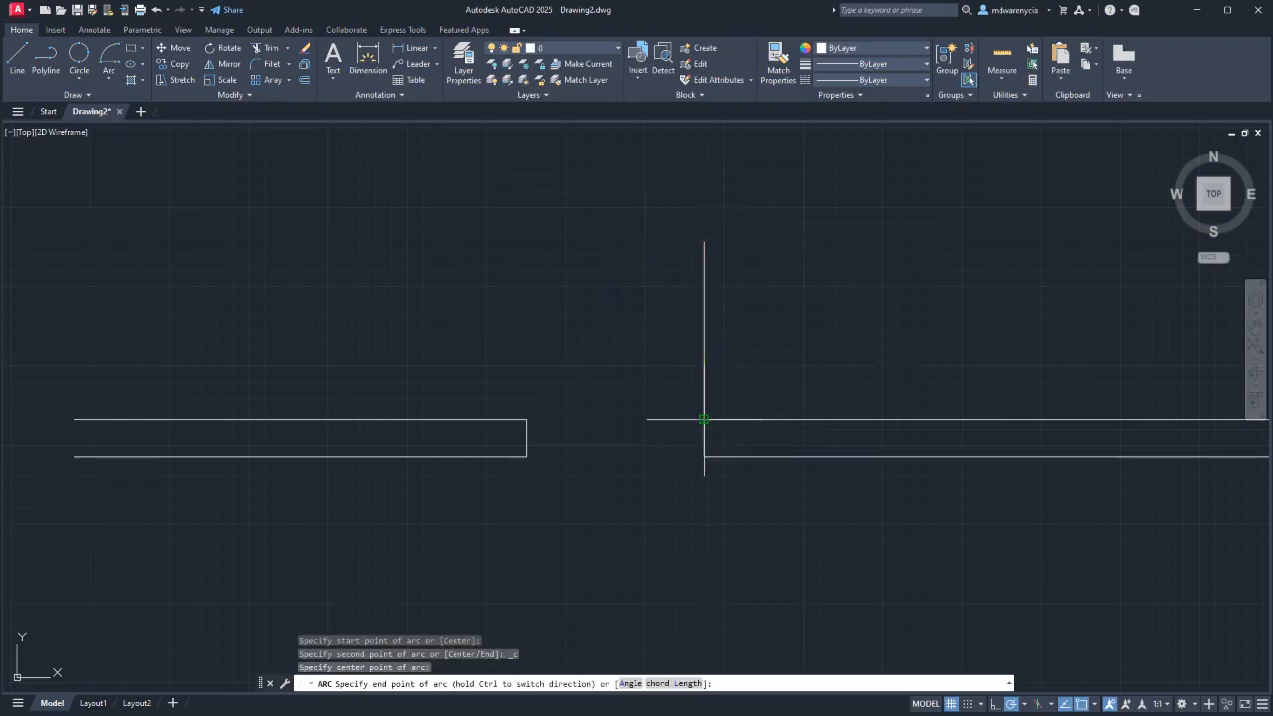
left_click(527, 418)
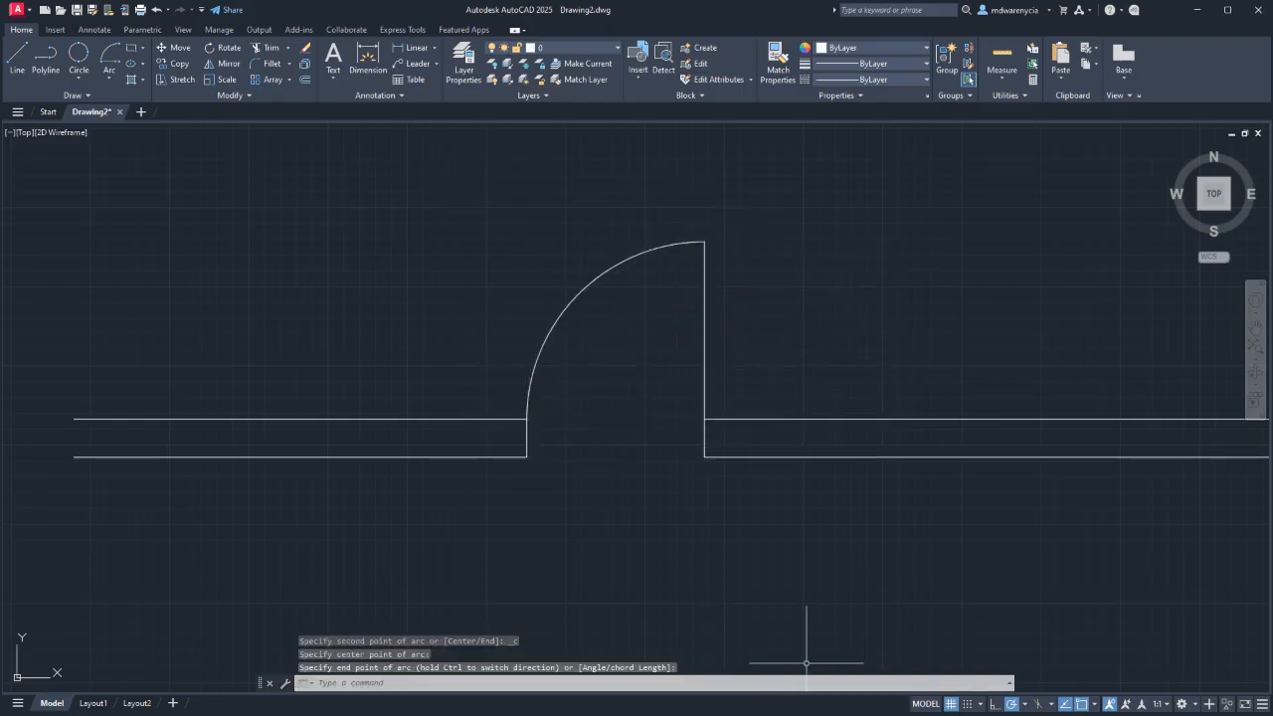
key("Escape")
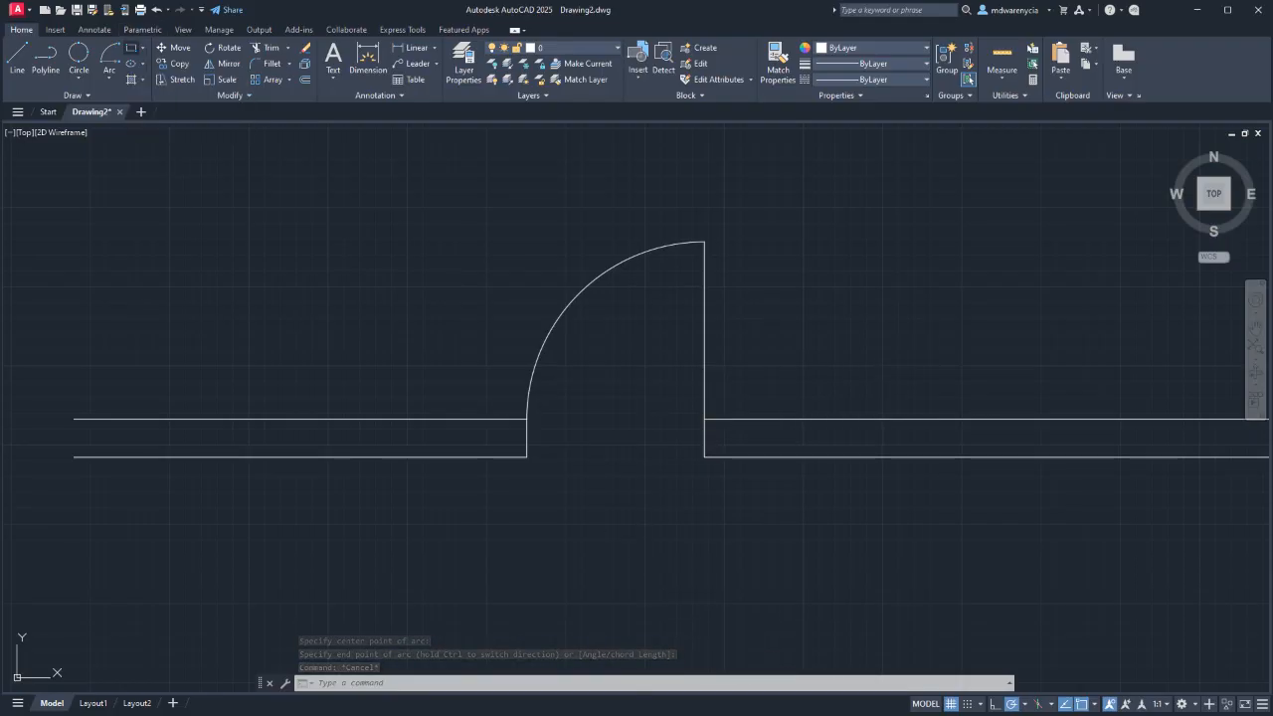
Draw a freehand-sized rectangle above the left wall and select it as one object.
left_click(132, 47)
left_click(151, 196)
left_click(386, 314)
key("Escape")
left_click(405, 396)
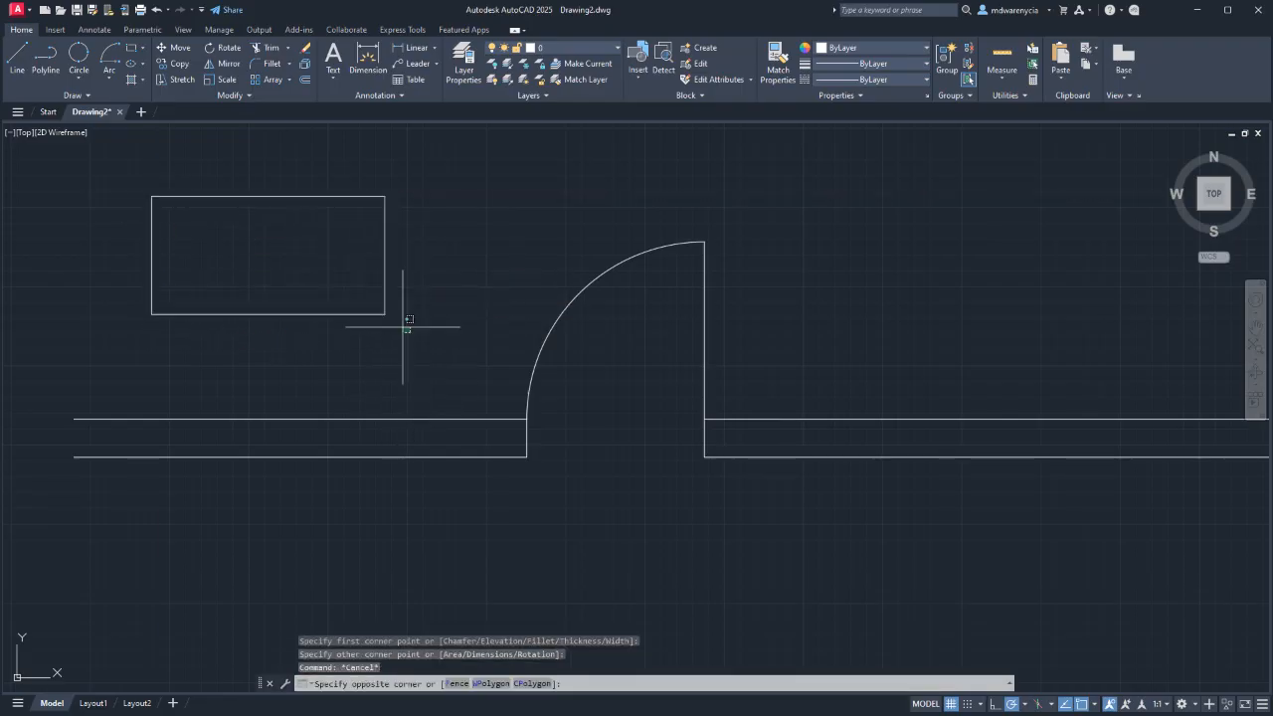
left_click(317, 282)
Draw a rectangular outline with Polyline beside the rectangle, overlapping the door swing, ending back at its start point.
left_click(46, 60)
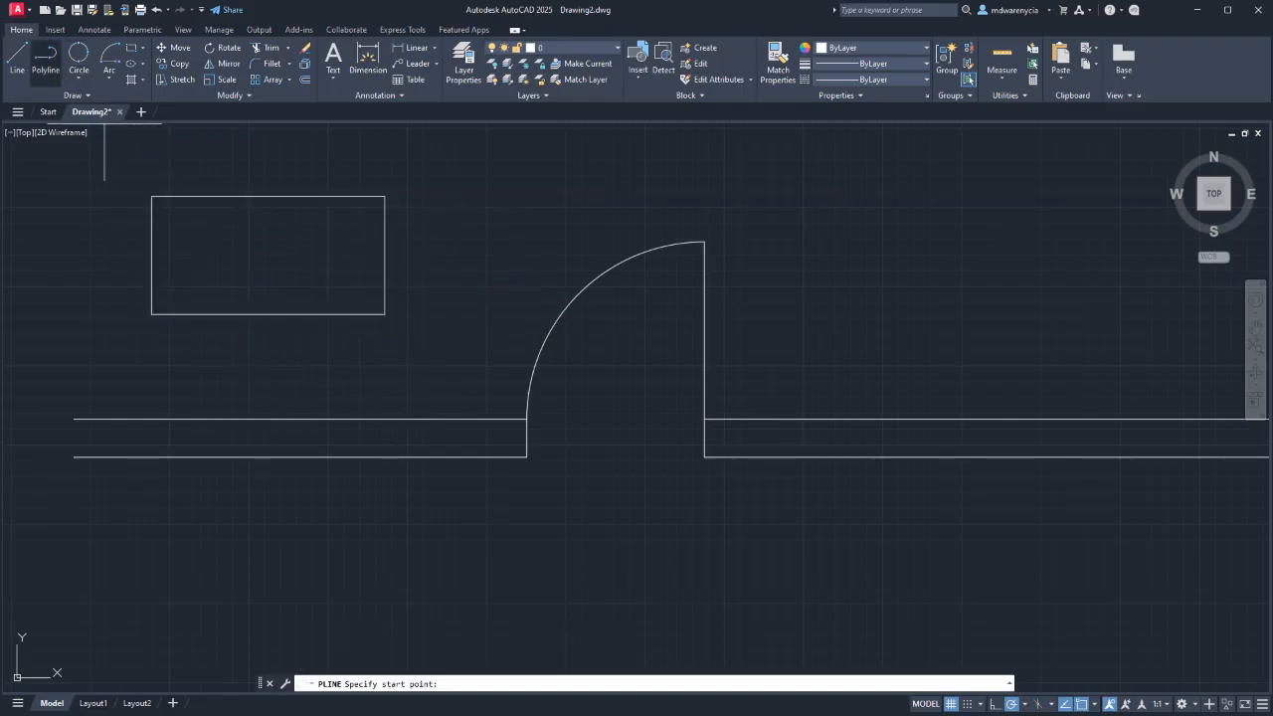
left_click(455, 191)
left_click(652, 192)
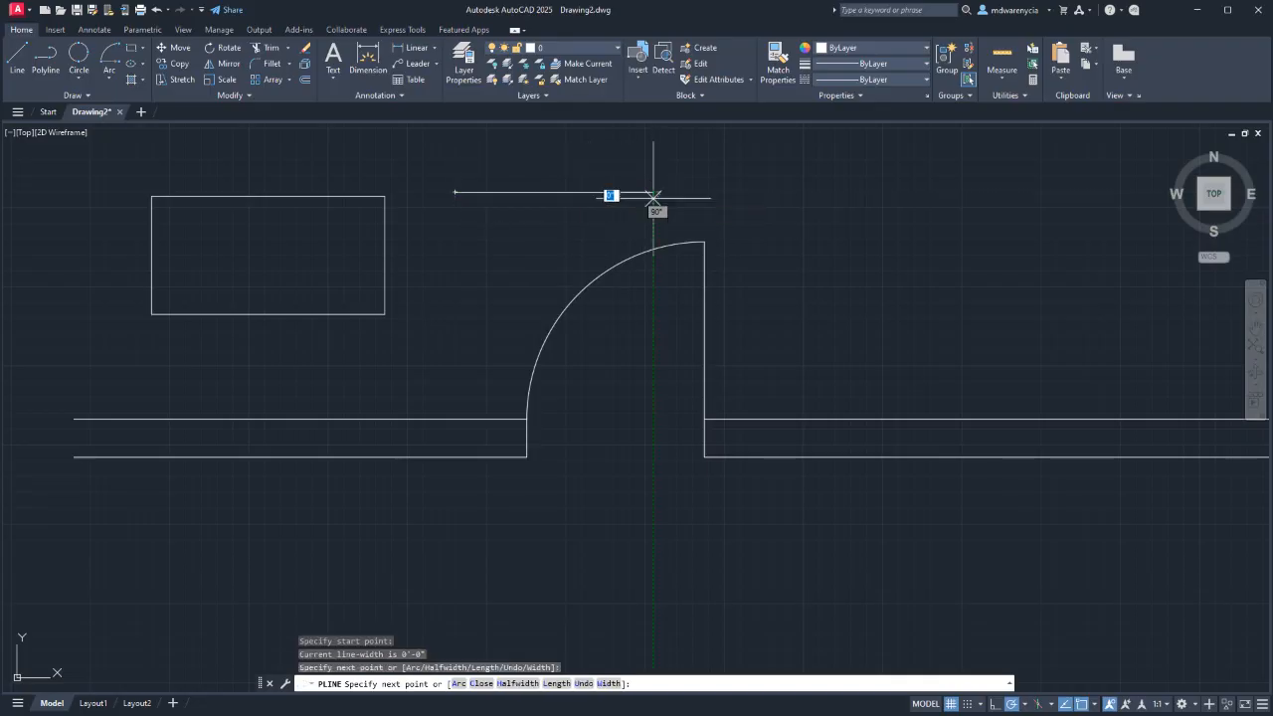
left_click(653, 323)
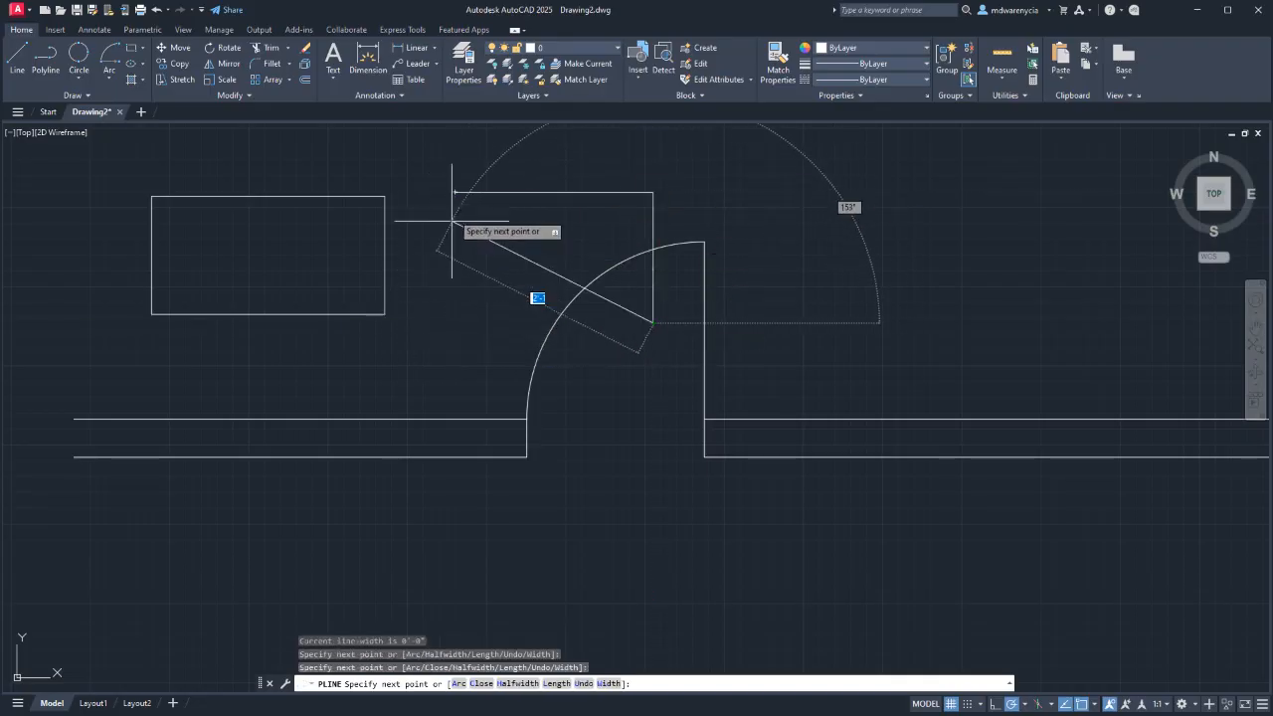
left_click(454, 322)
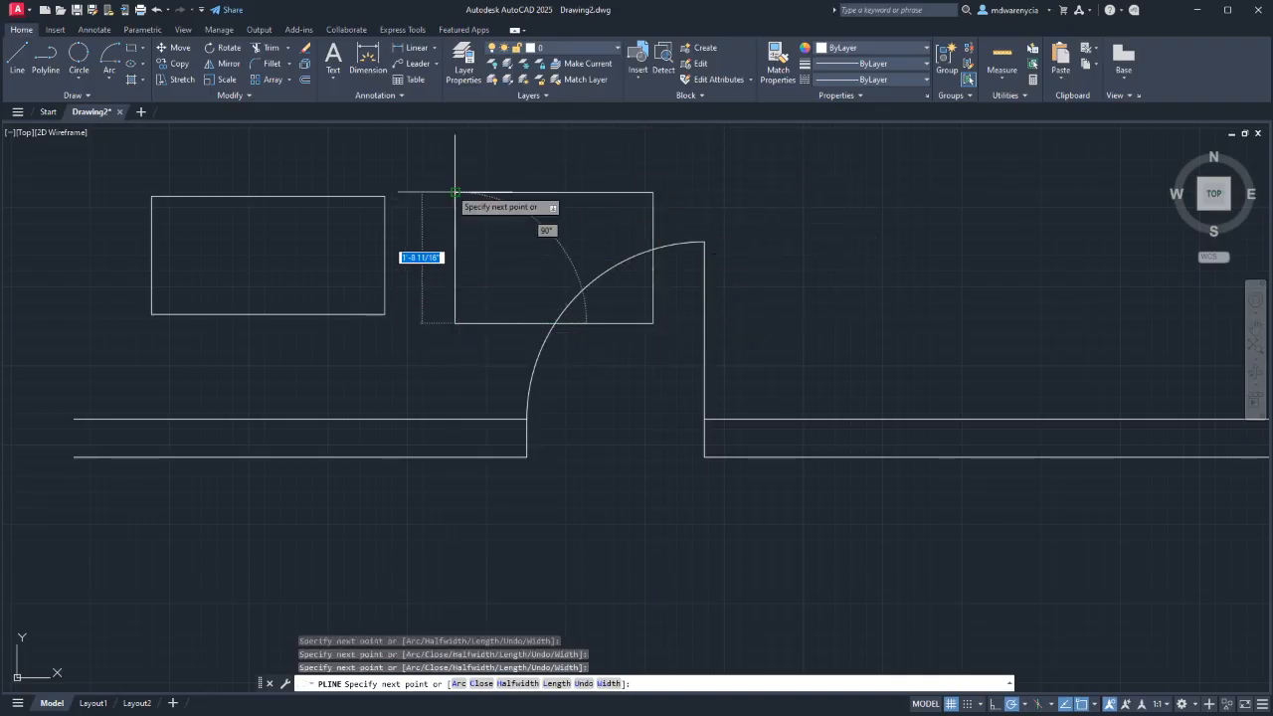
left_click(454, 192)
key("Escape")
Explode the rectangle and the rectangular polyline into separate lines, checking the result by selecting their facing sides.
left_click(459, 277)
left_click(343, 261)
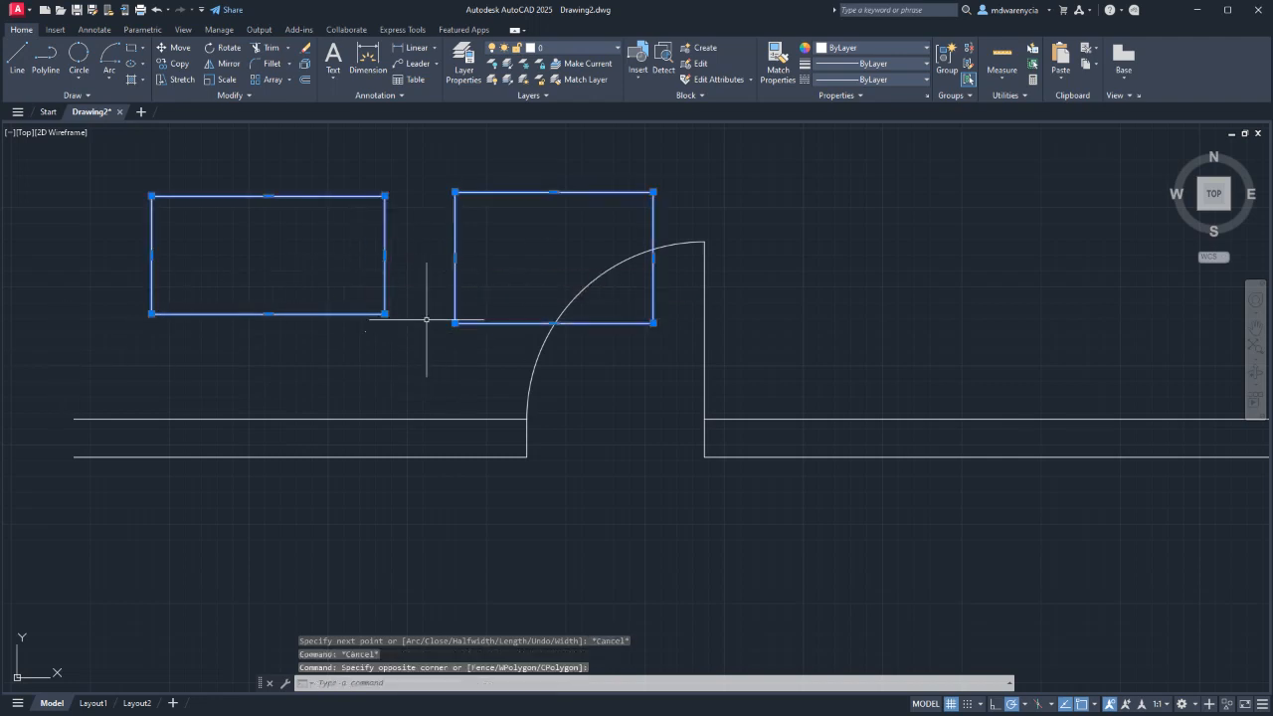
type("explode")
key("Return")
left_click(494, 312)
left_click(258, 255)
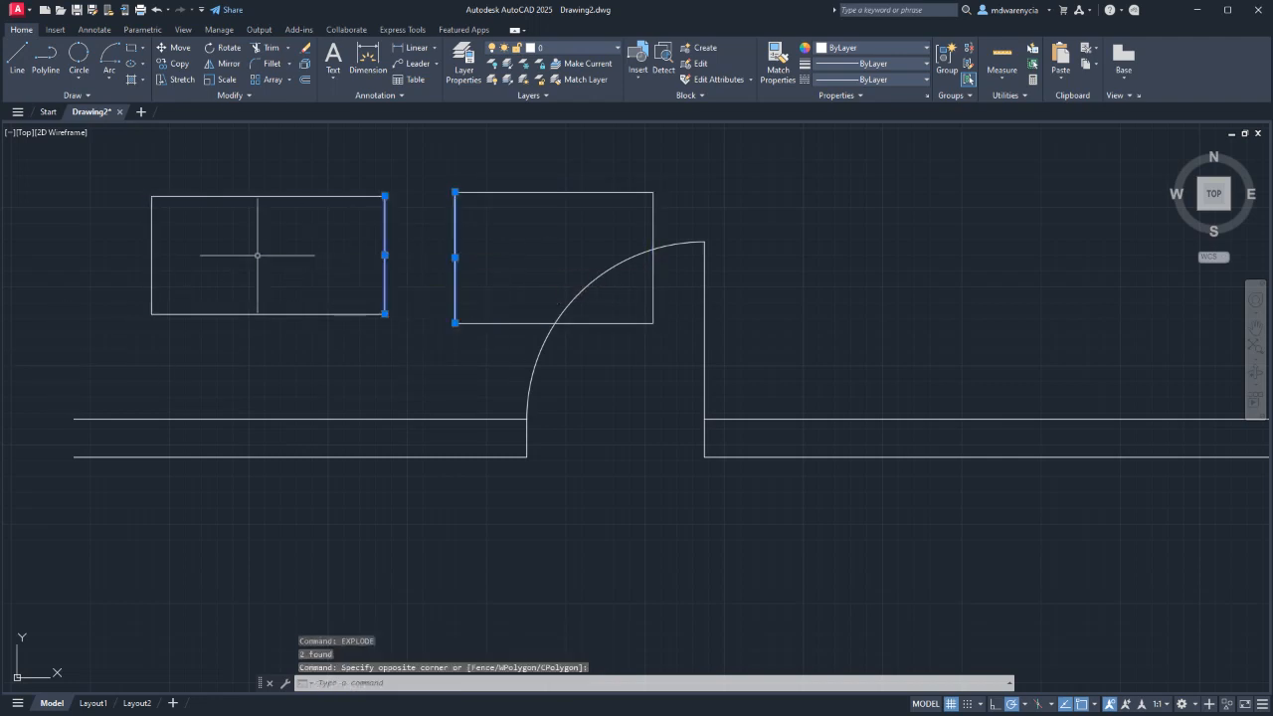
key("Escape")
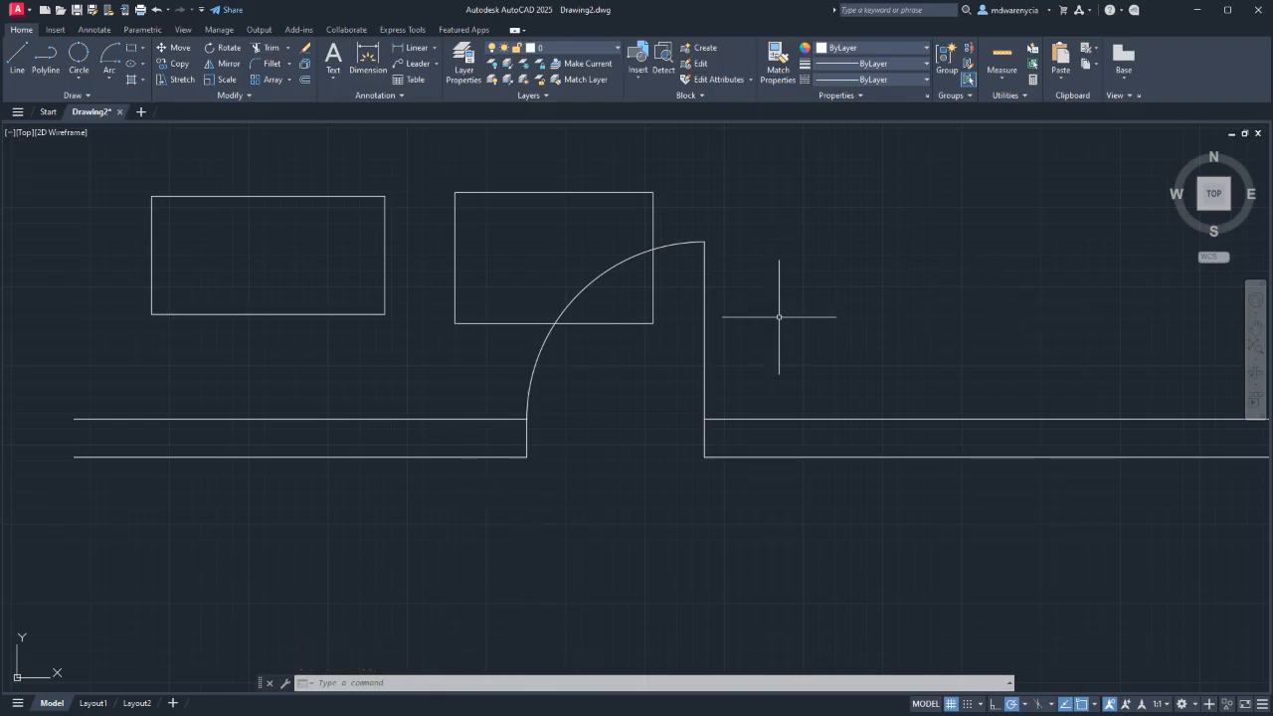
left_click(611, 364)
left_click(411, 385)
left_click(411, 402)
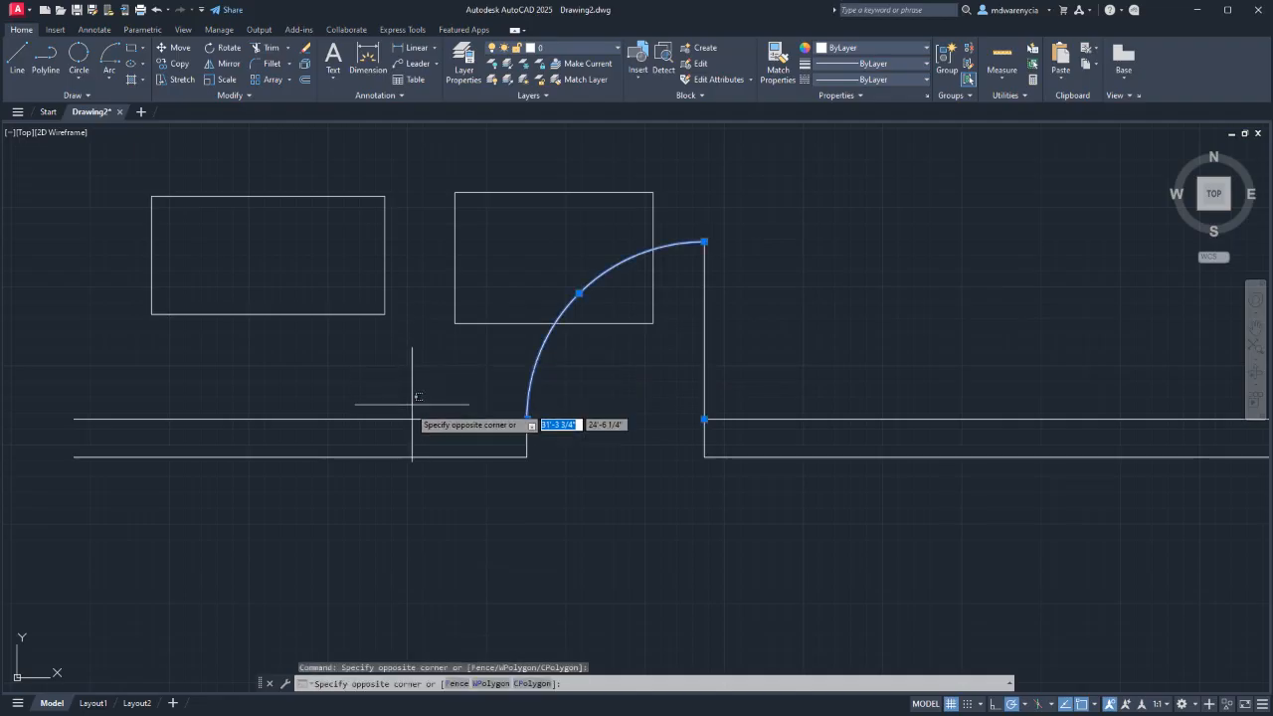
left_click(394, 476)
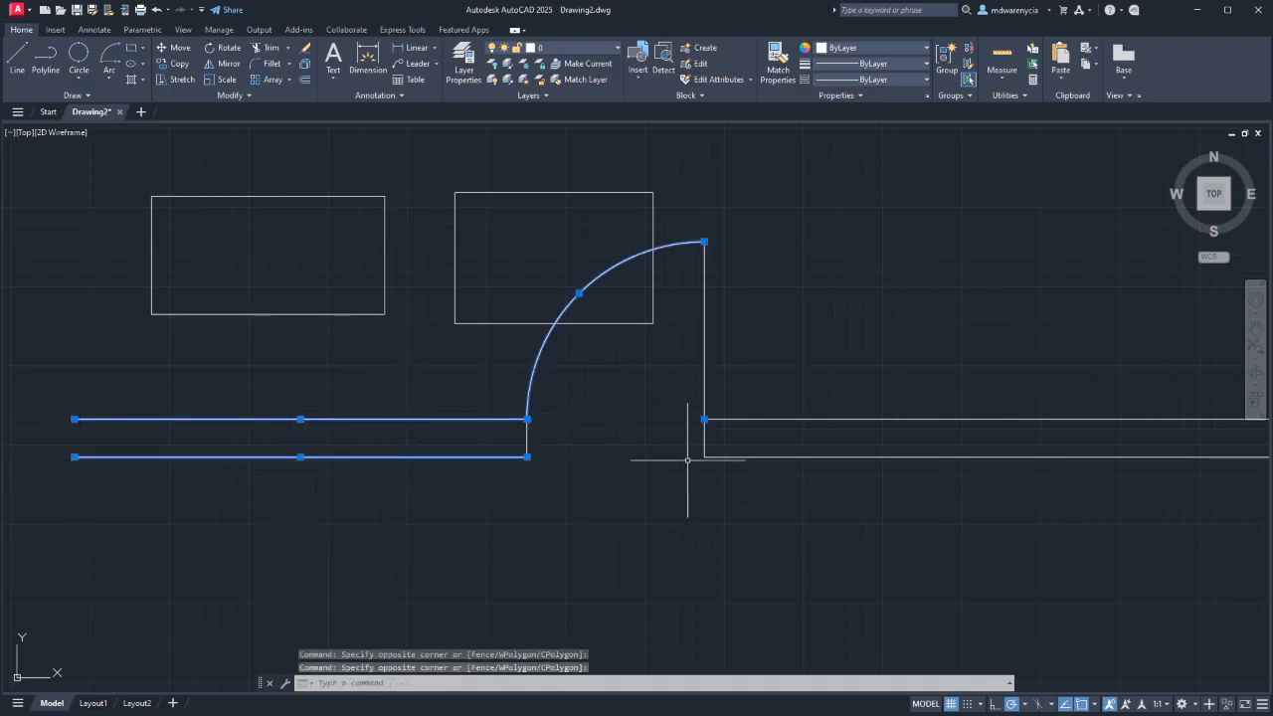
scroll(344, 442, "down", 10)
scroll(338, 422, "up", 8)
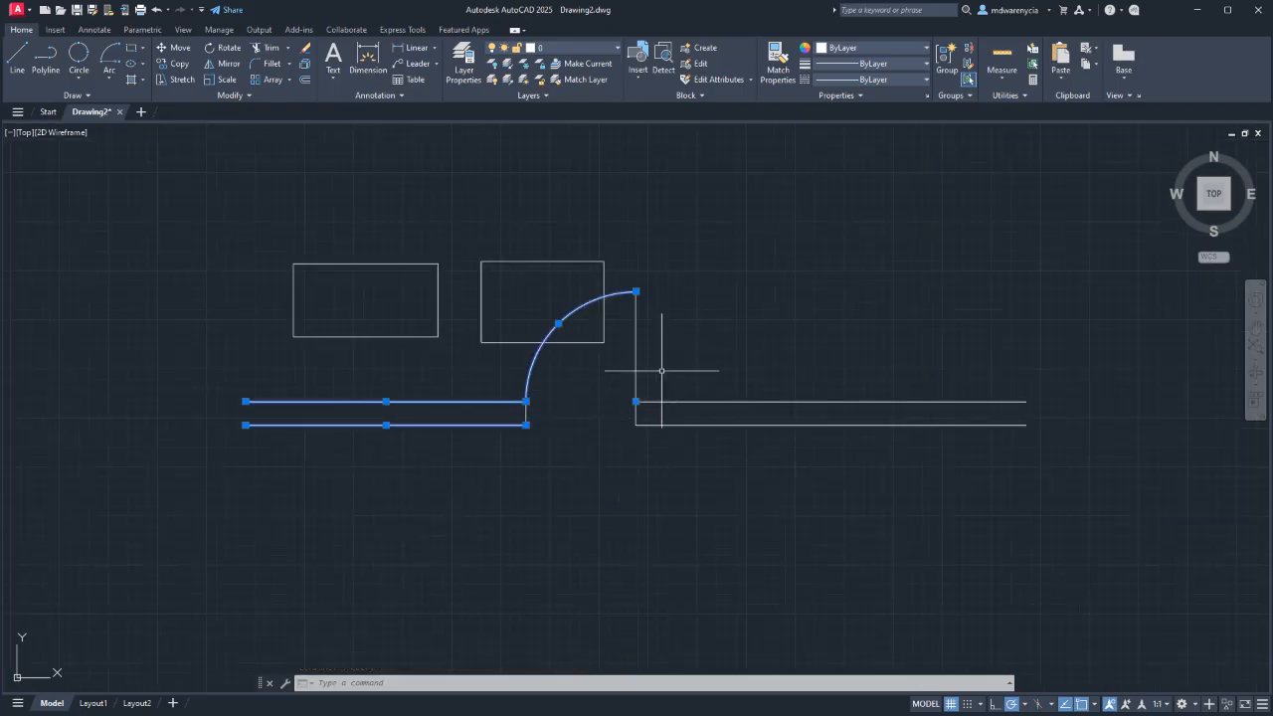
left_click(702, 370)
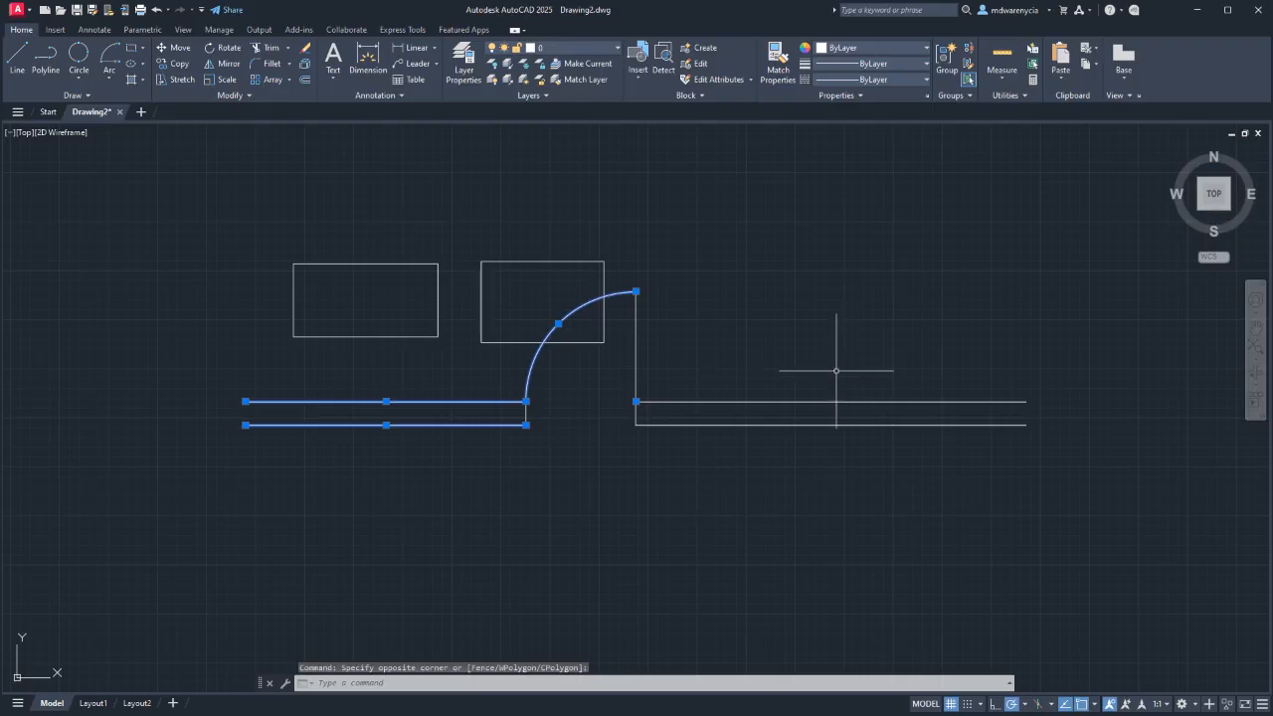
type("l")
key("Return")
left_click(800, 367)
key("Escape")
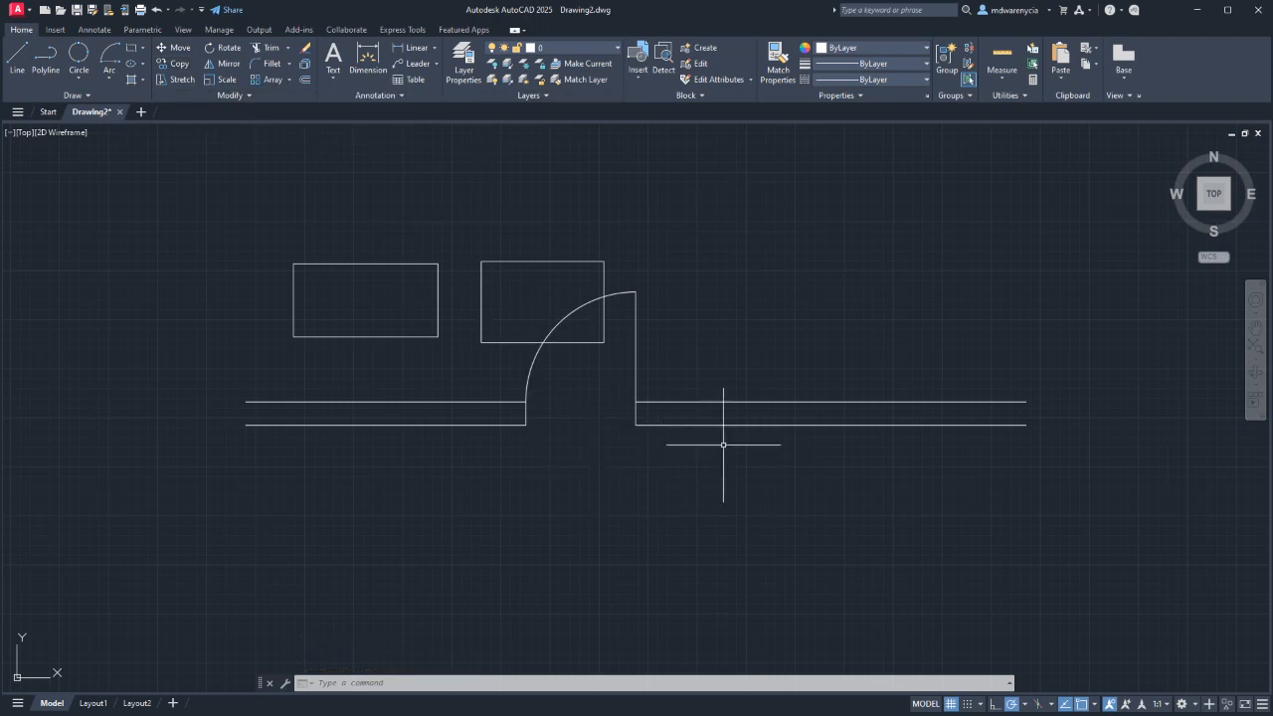
Set the Polygon command's number of sides to 6 and cancel before placing the centre.
left_click(525, 379)
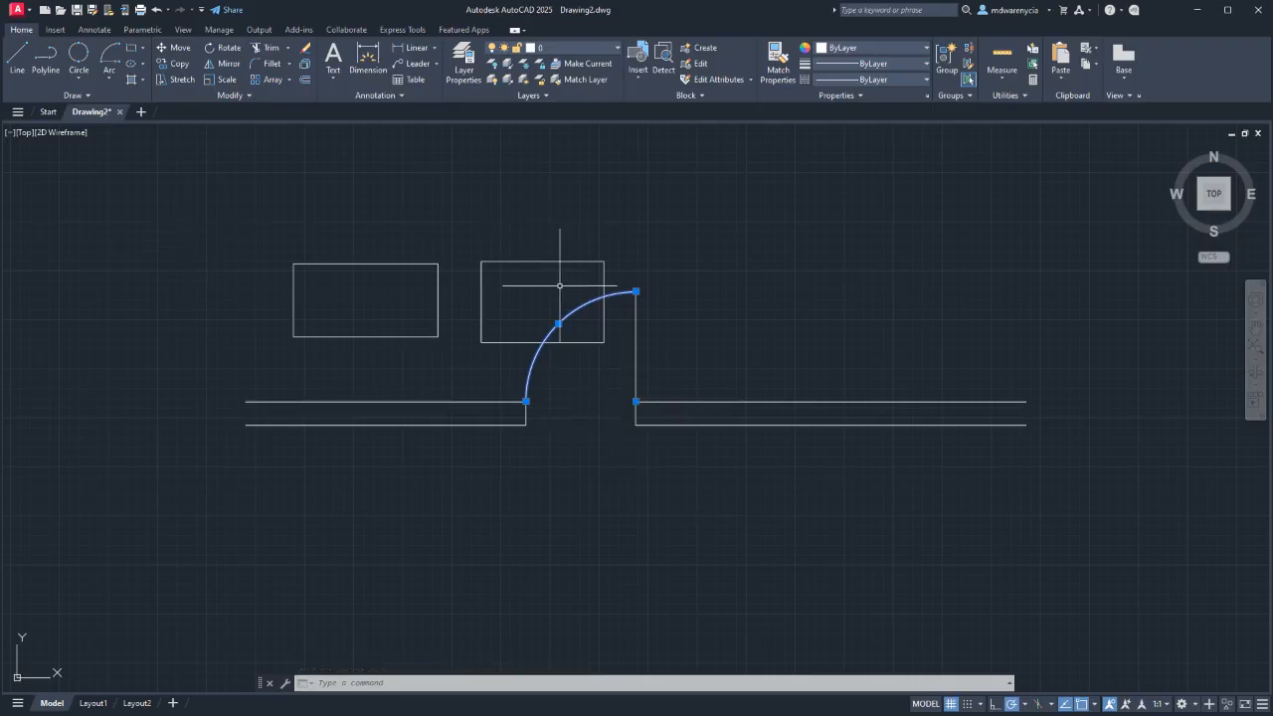
left_click(142, 48)
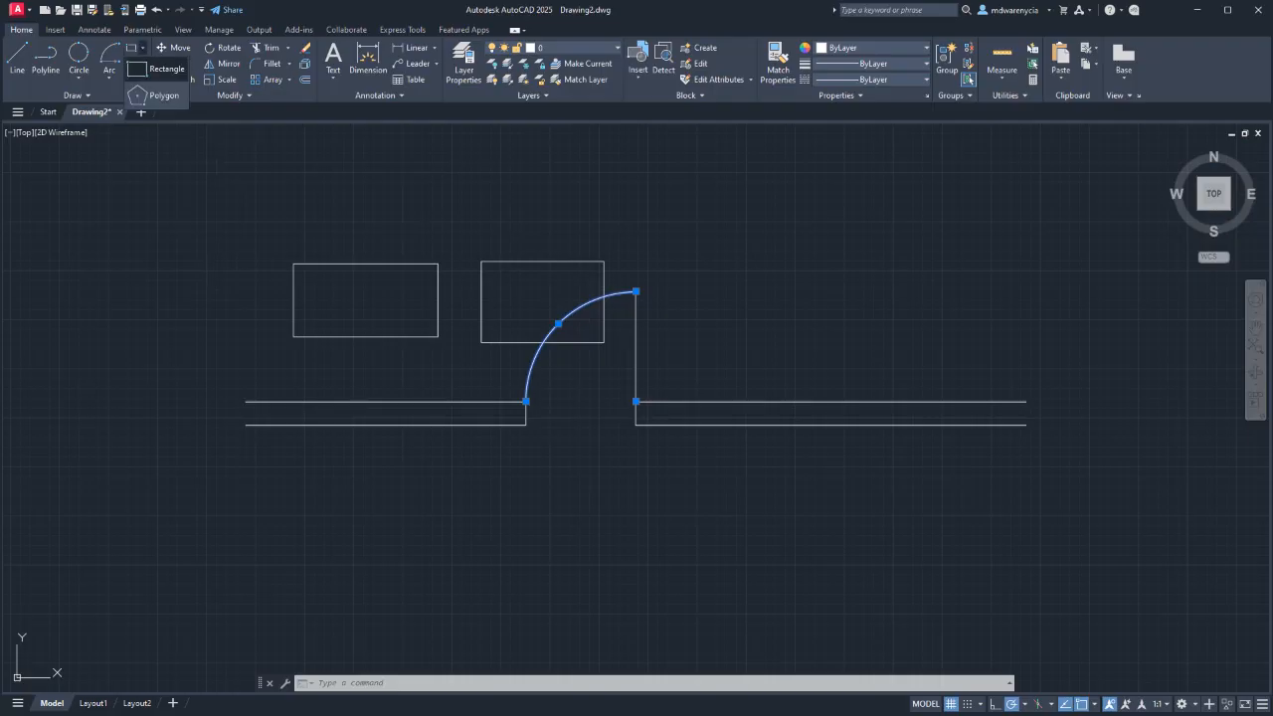
left_click(154, 94)
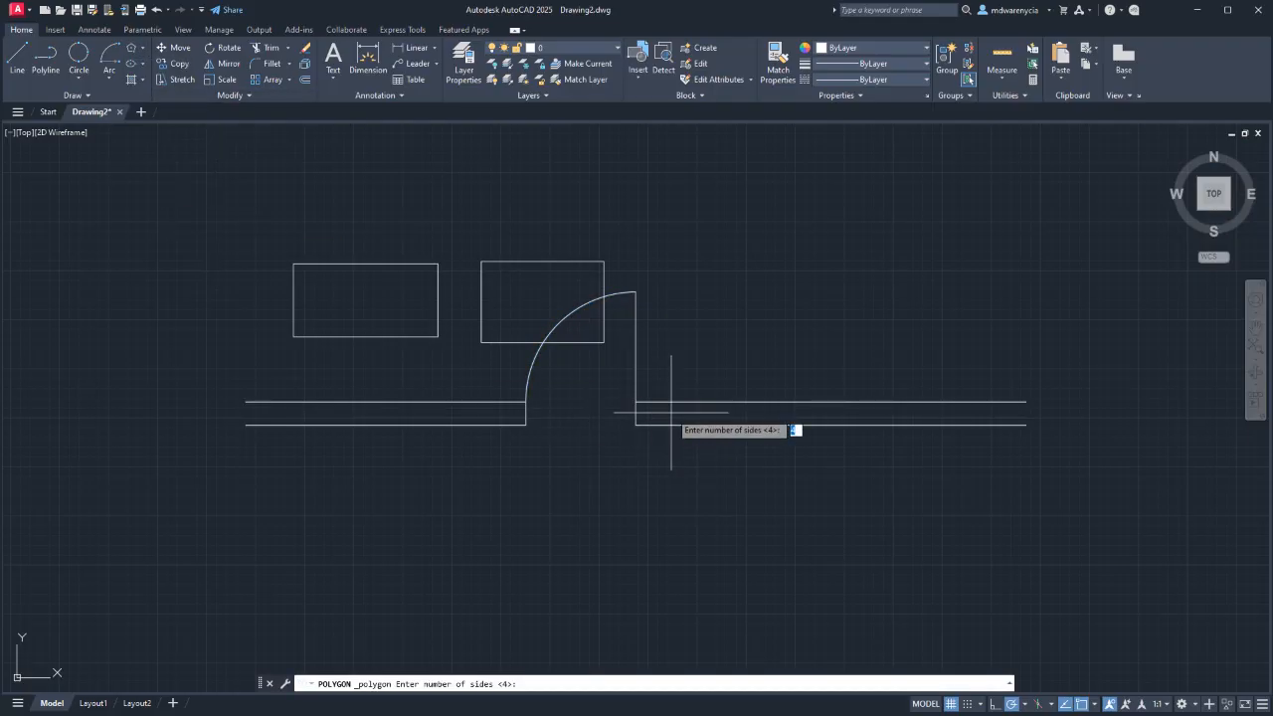
type("6")
key("Return")
key("Escape")
key("Escape")
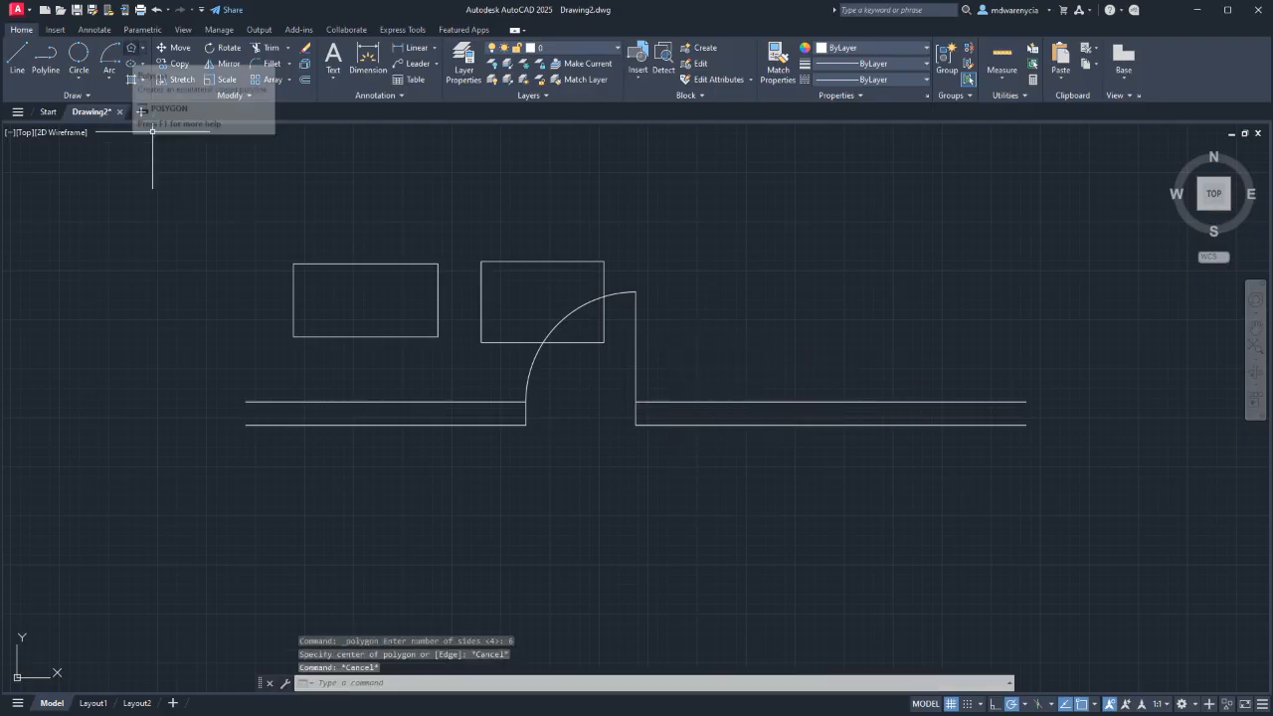
key("Return")
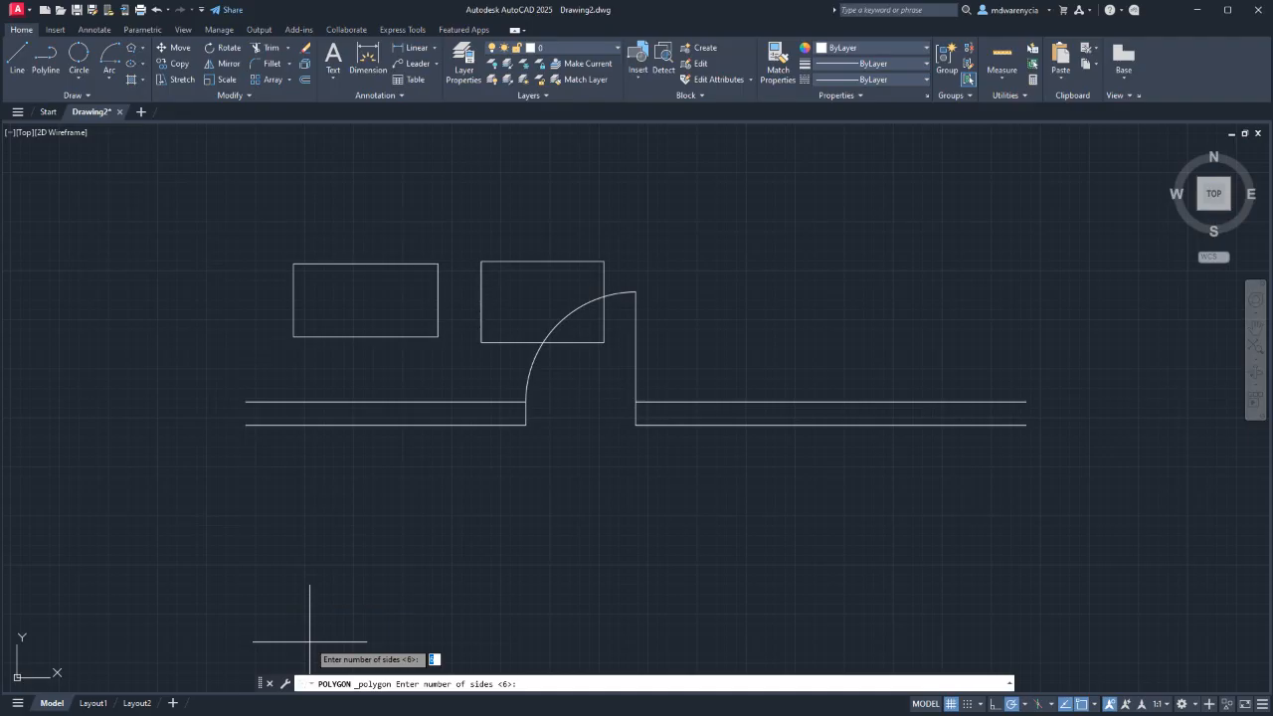
key("Escape")
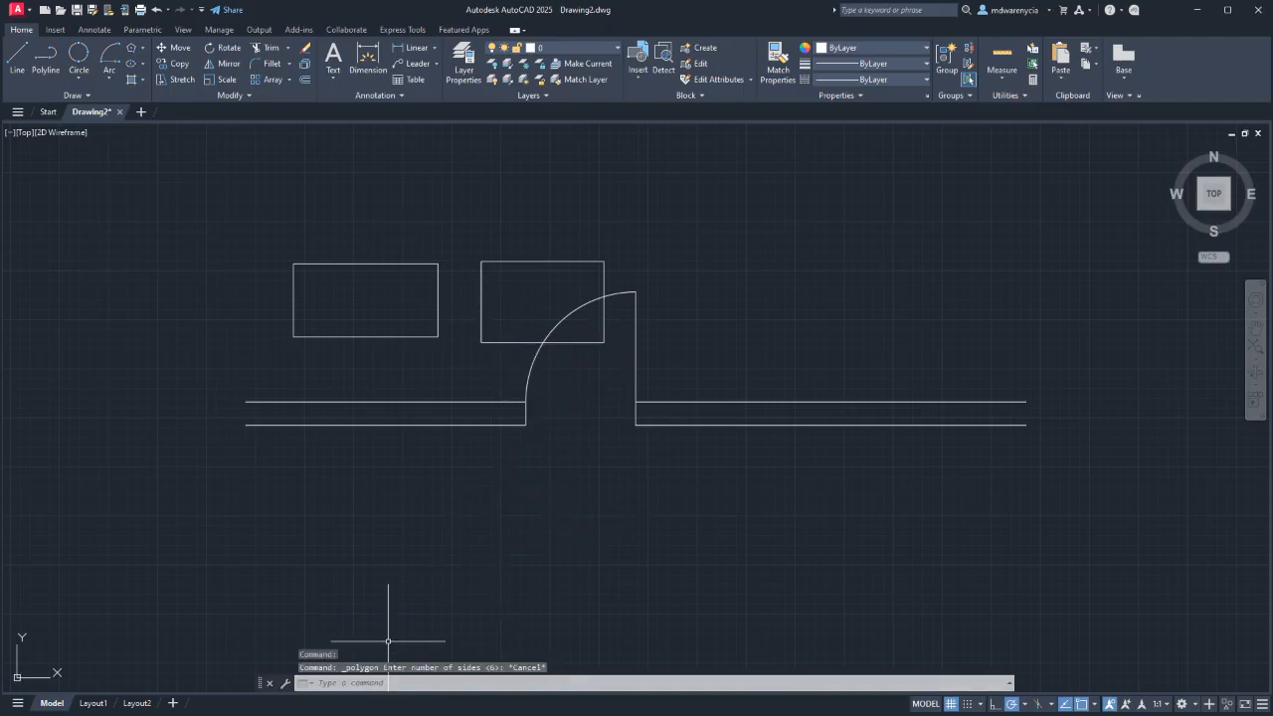
left_click(17, 60)
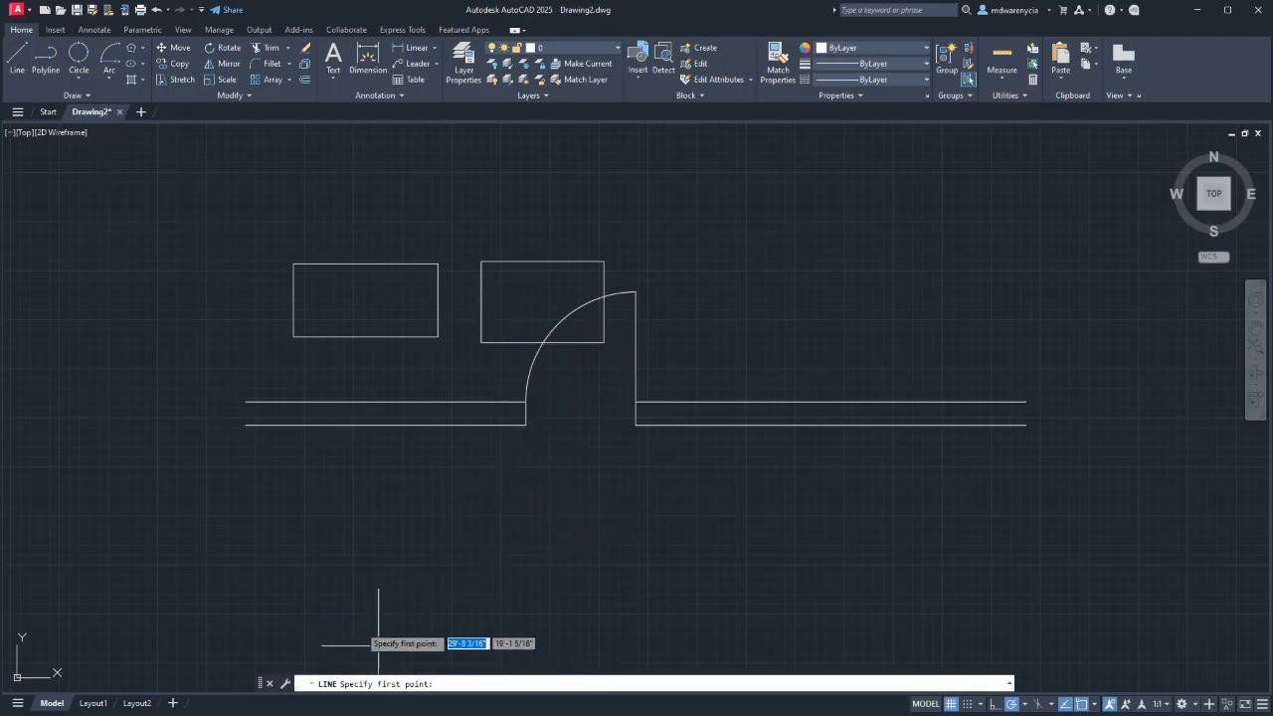
key("Escape")
Draw a six-sided polygon above the right wall beside the door swing, inscribed in a circle with radius 1'.
left_click(132, 48)
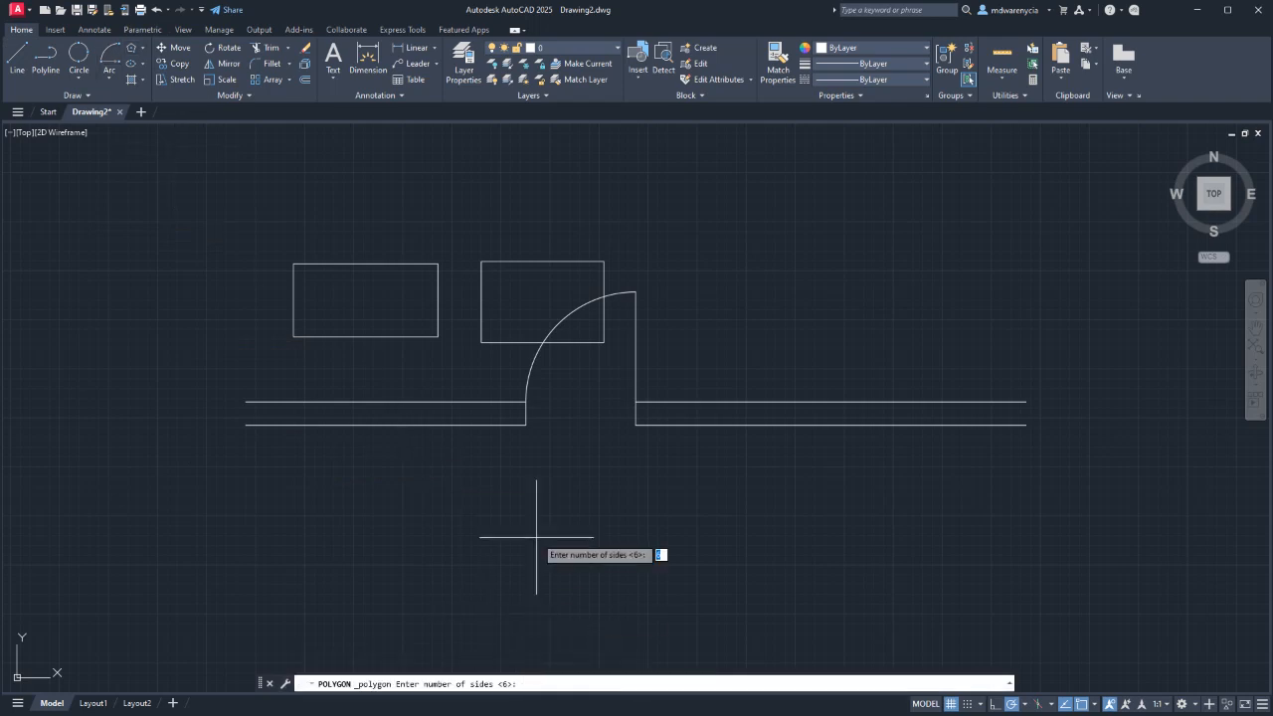
key("Return")
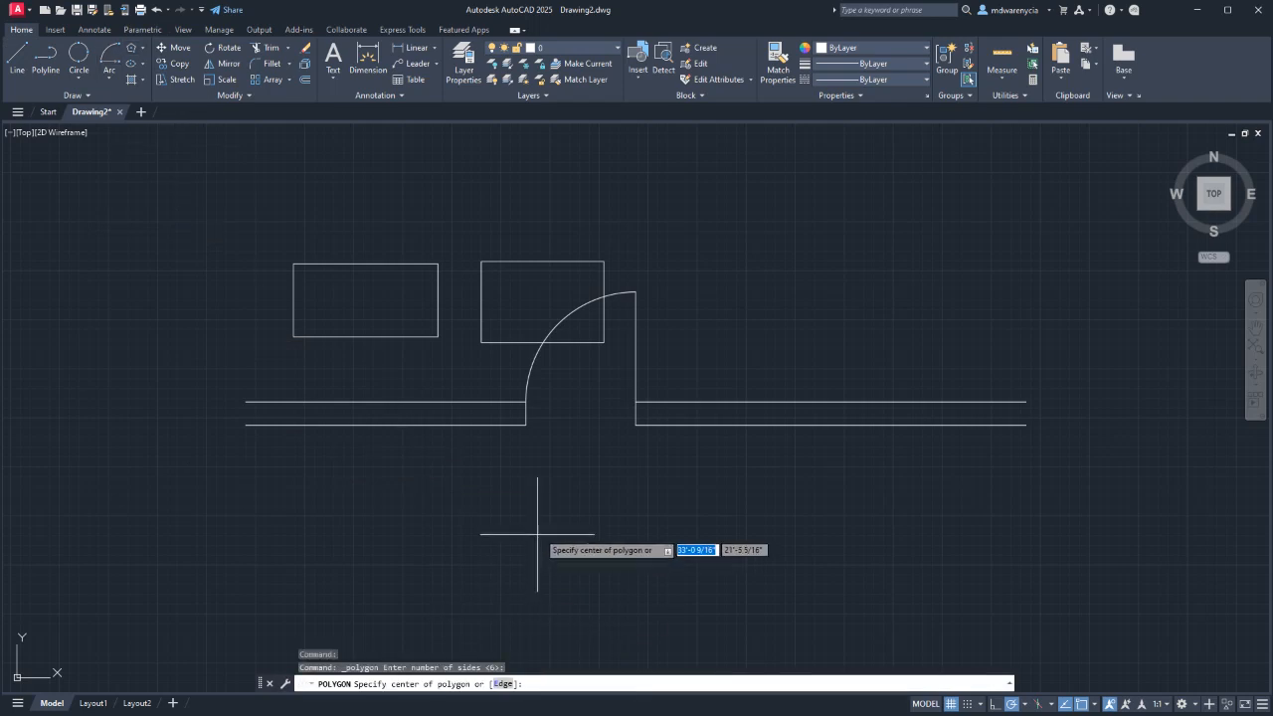
left_click(755, 299)
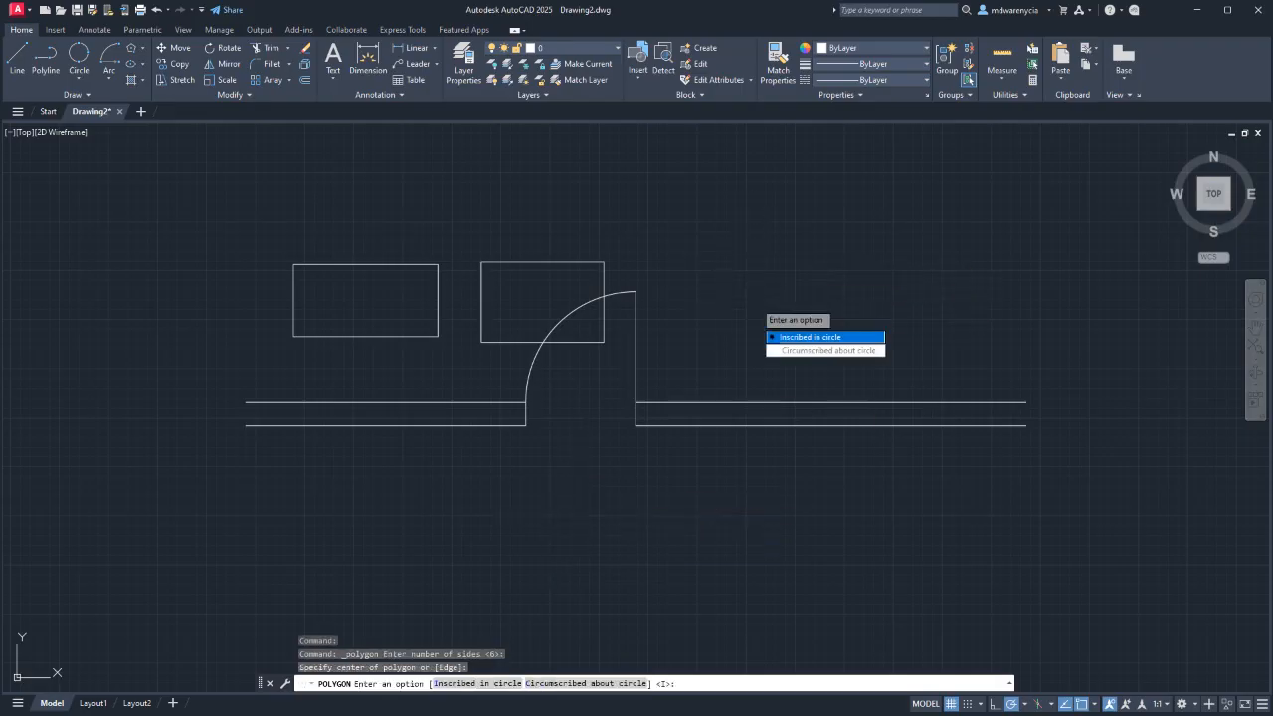
key("Down")
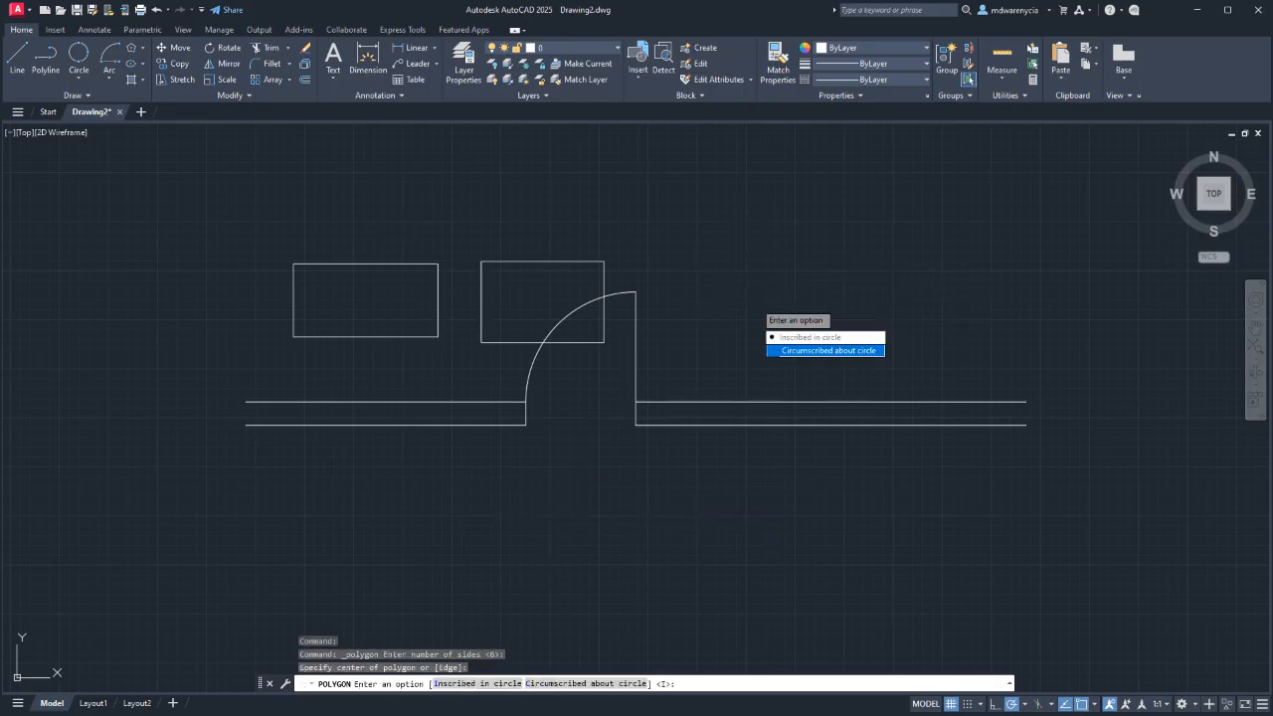
key("Up")
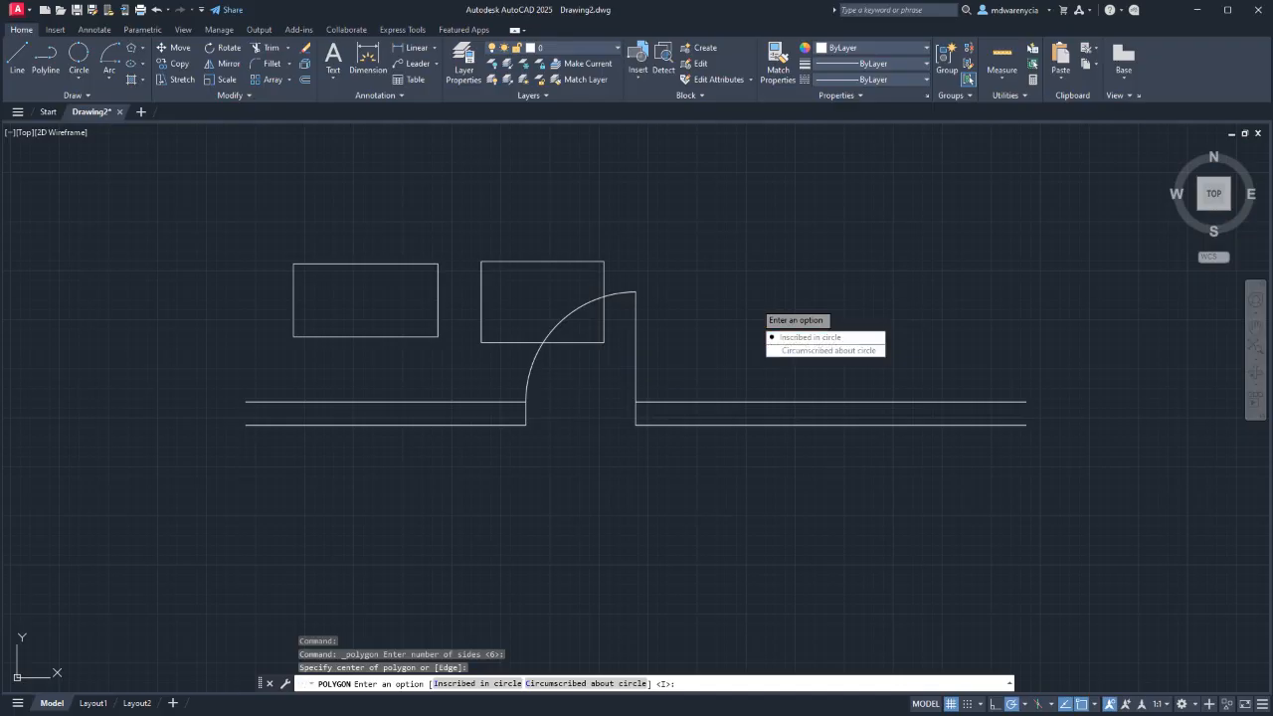
key("Down")
key("Up")
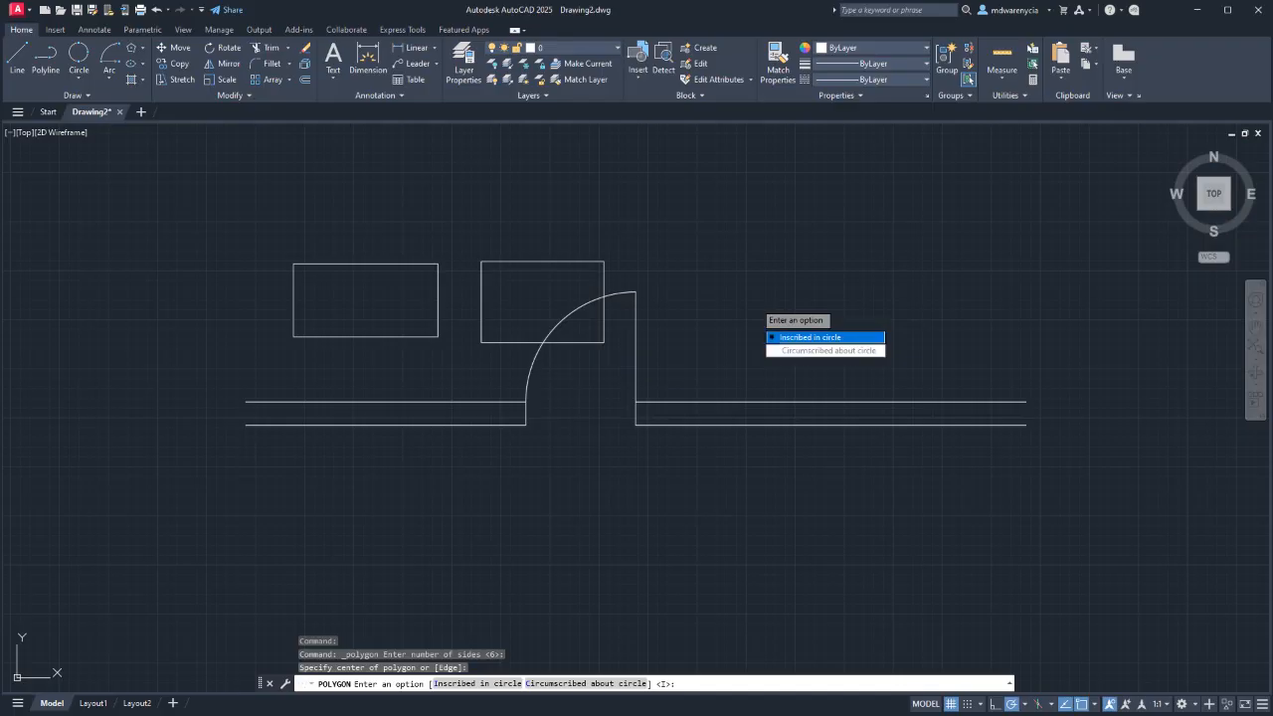
key("Down")
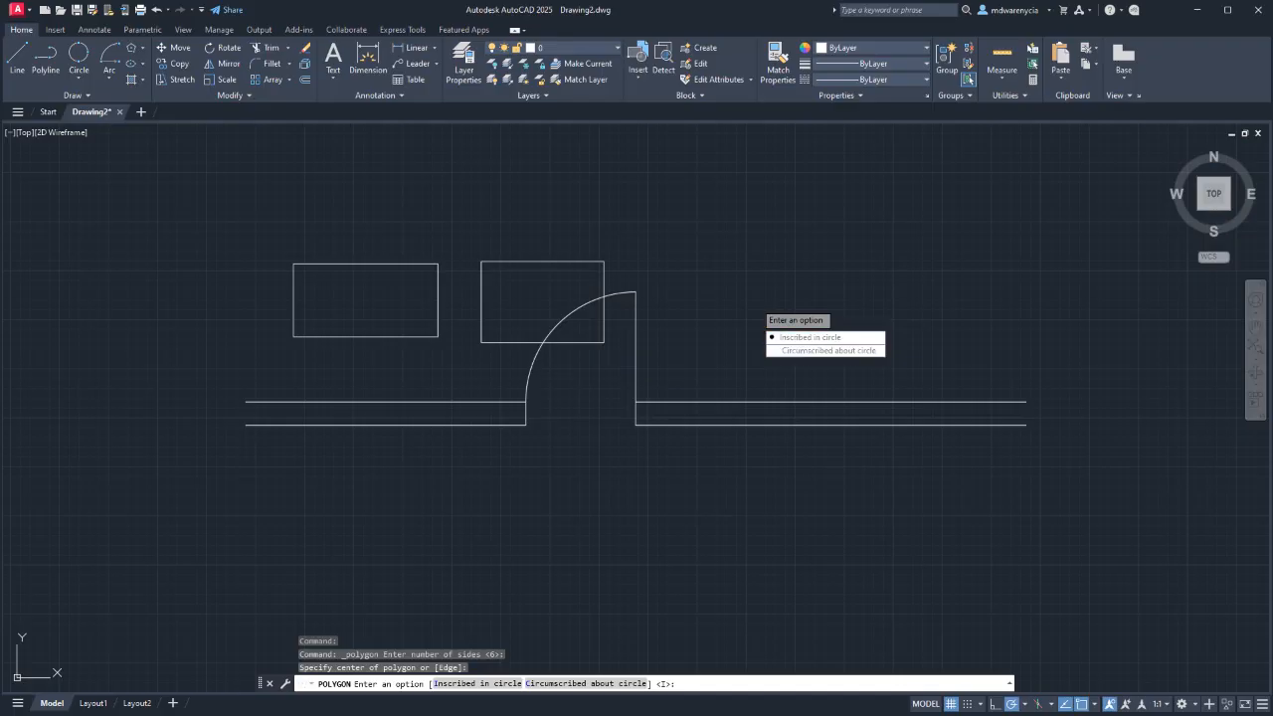
key("Up")
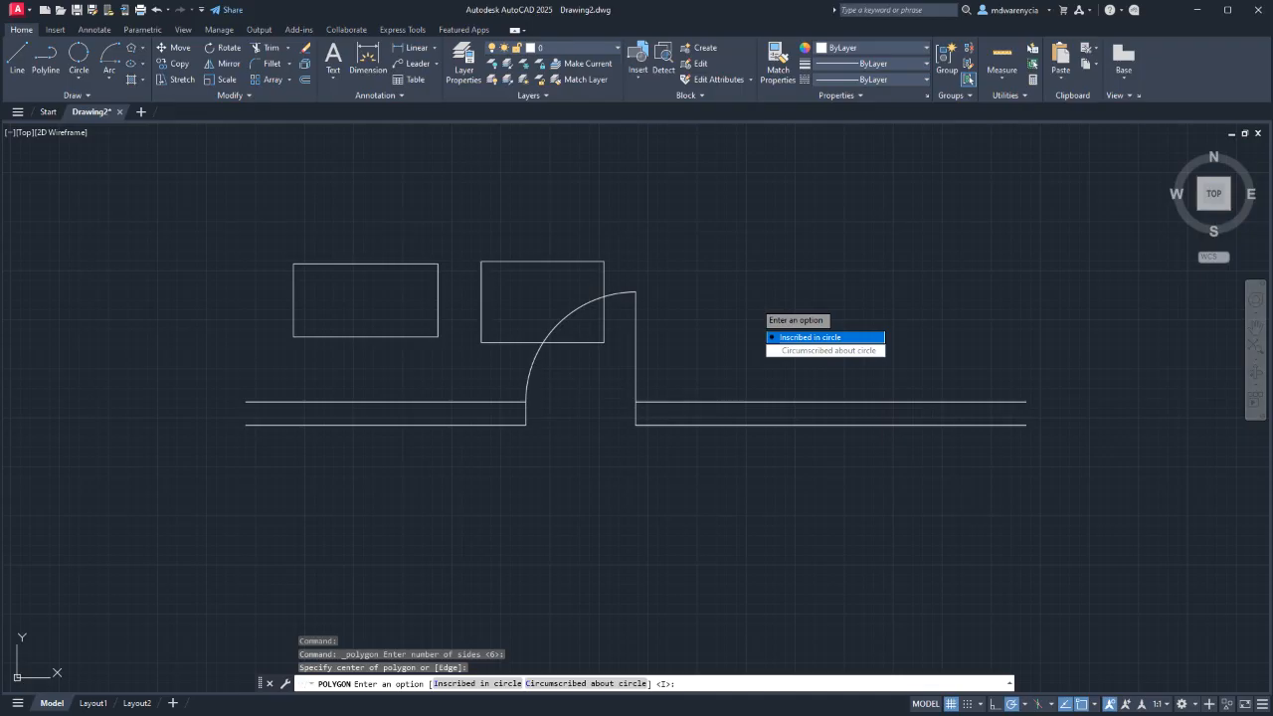
key("Return")
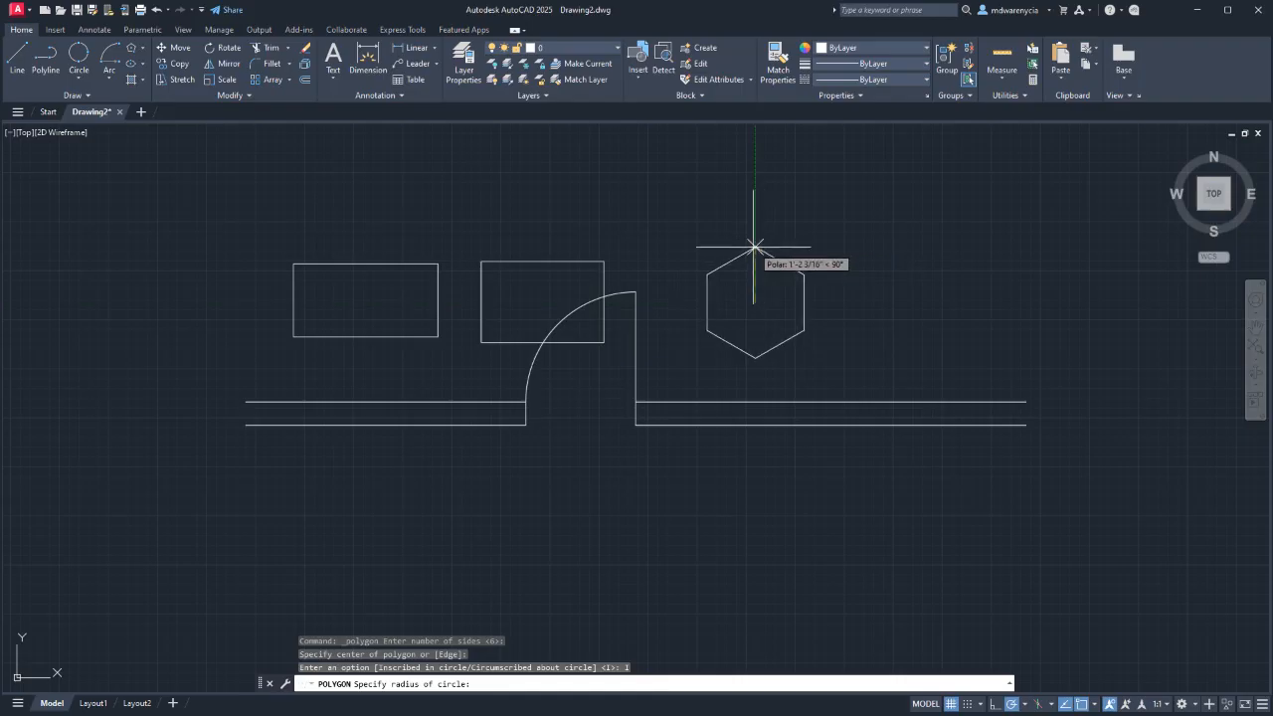
type("1")
key("Return")
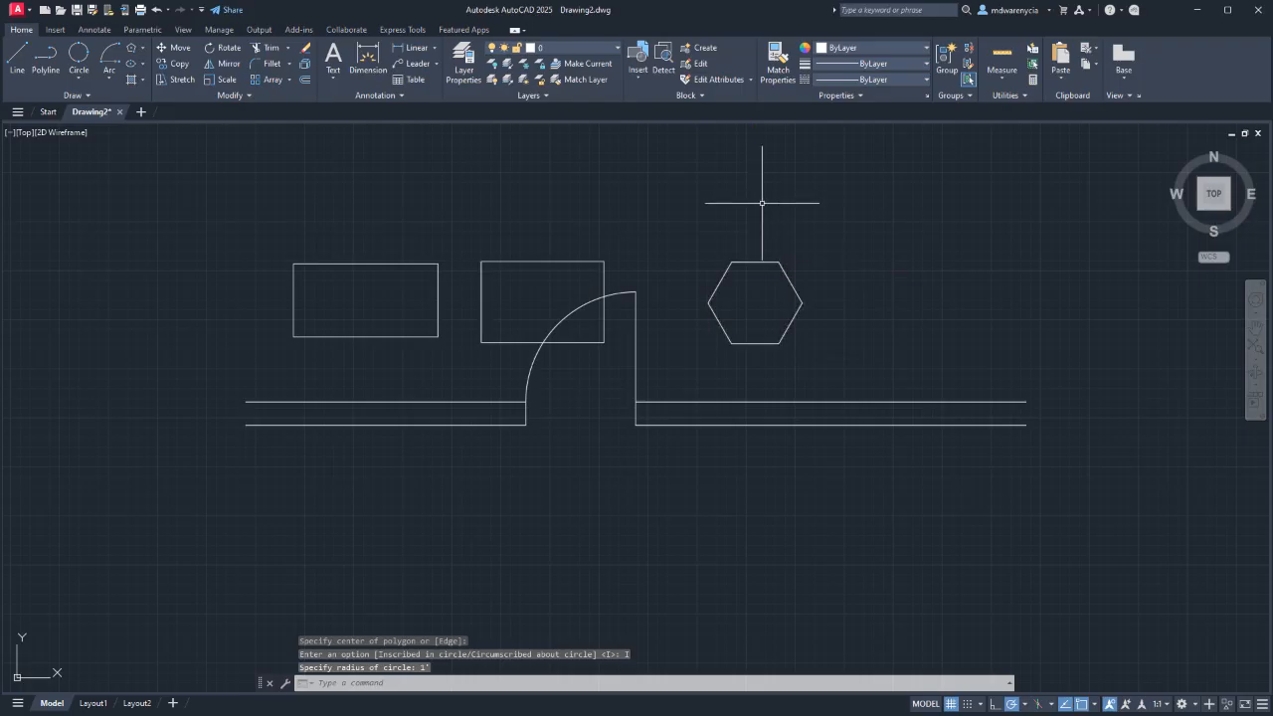
Draw a second six-sided polygon to the right of the first, circumscribed about a circle with radius 1'.
key("Return")
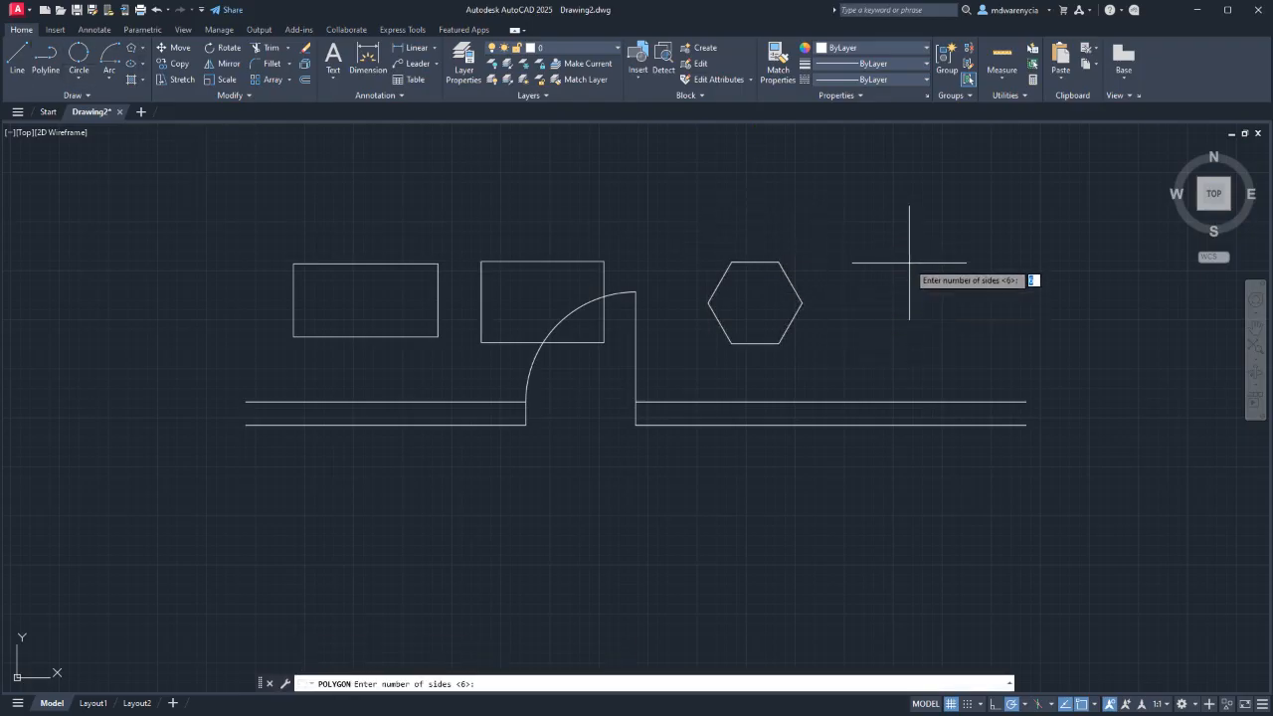
key("Return")
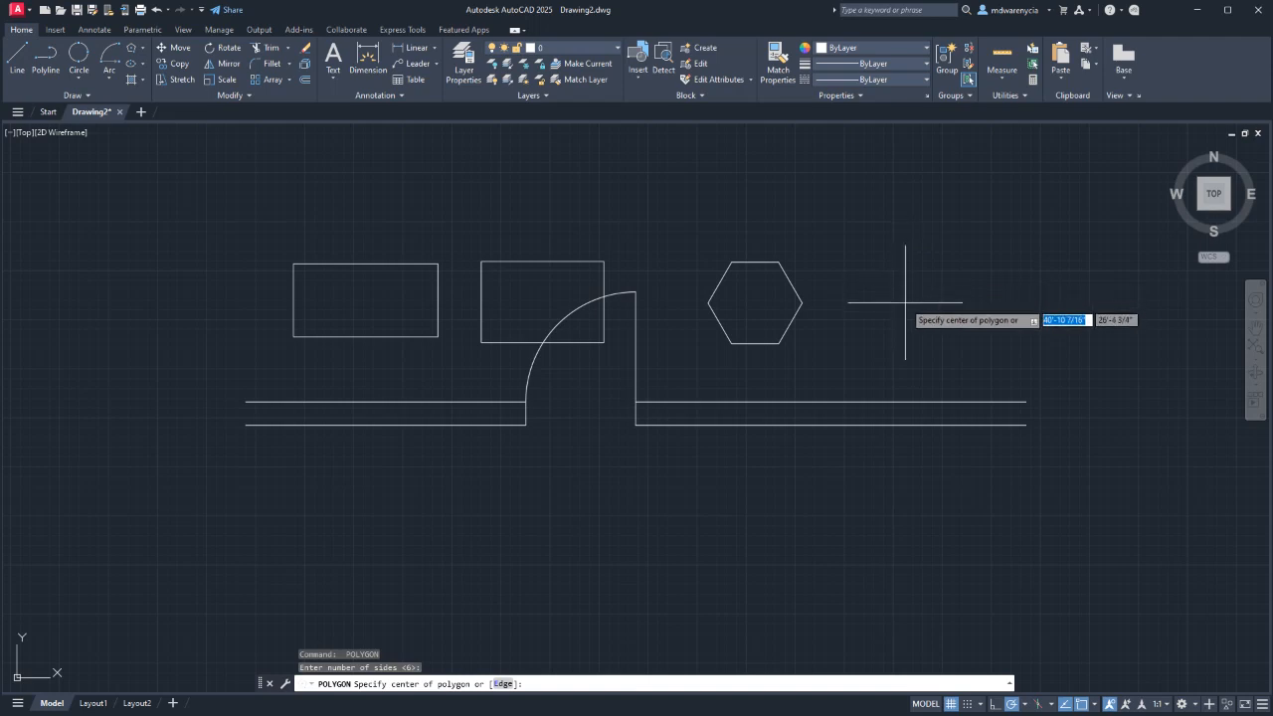
left_click(905, 303)
left_click(959, 343)
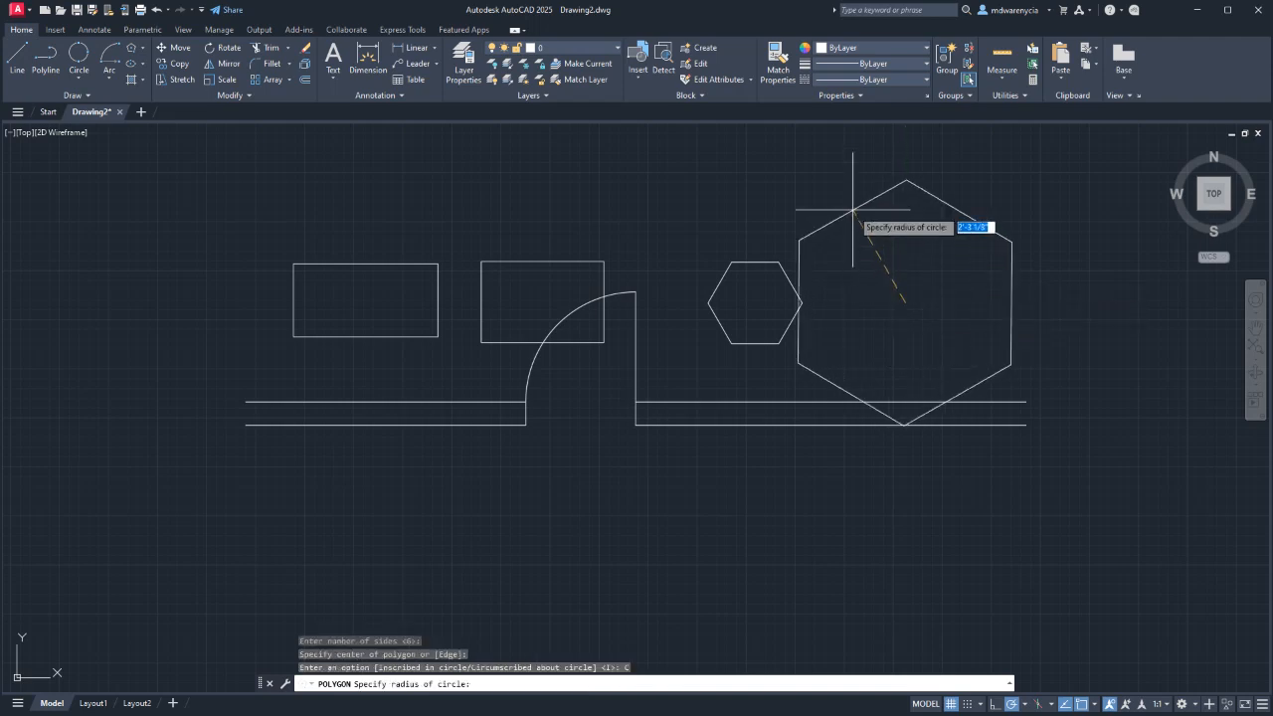
type("1")
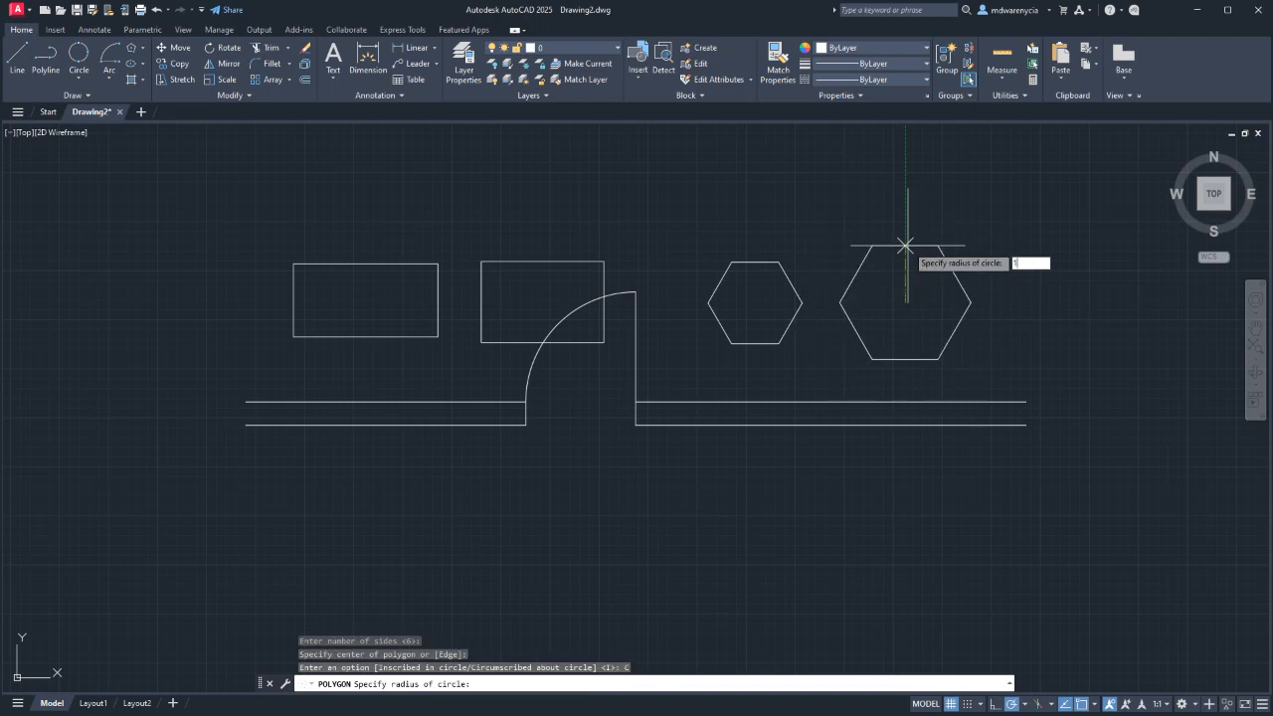
key("Return")
key("Escape")
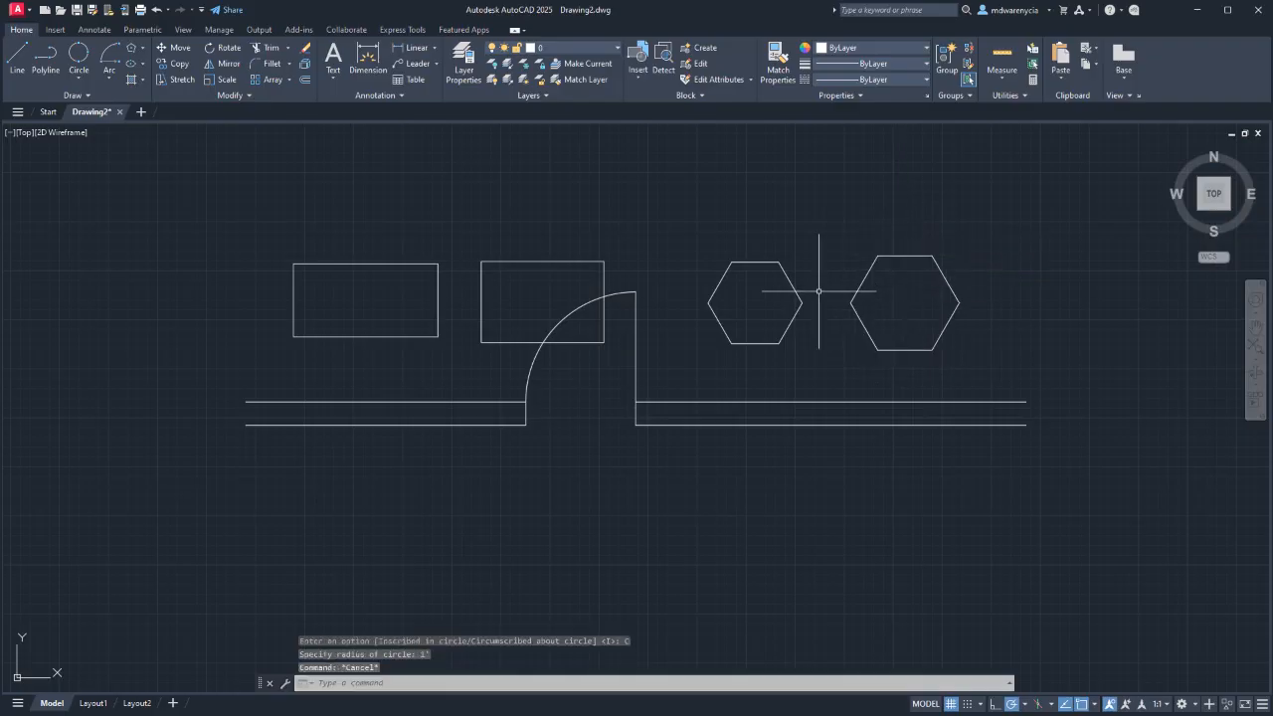
Draw a line from the centre of the inscribed hexagon to its upper-left corner.
scroll(820, 292, "up", 4)
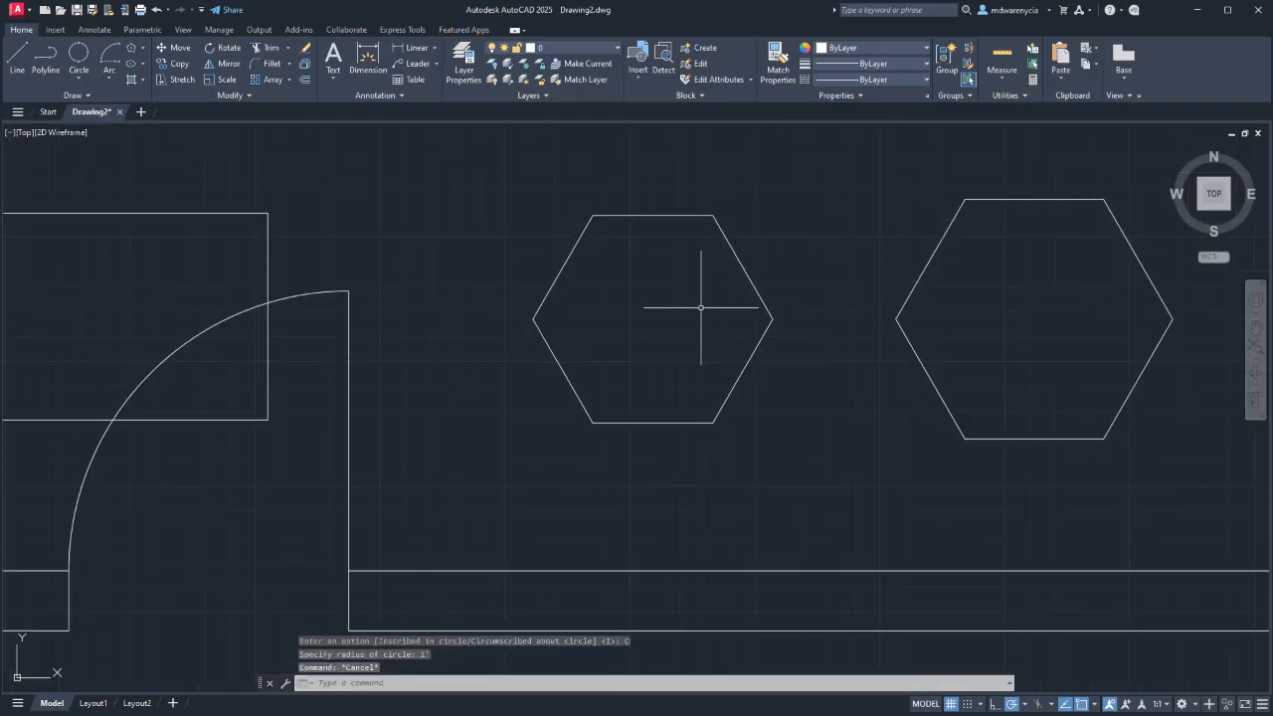
type("l")
key("Return")
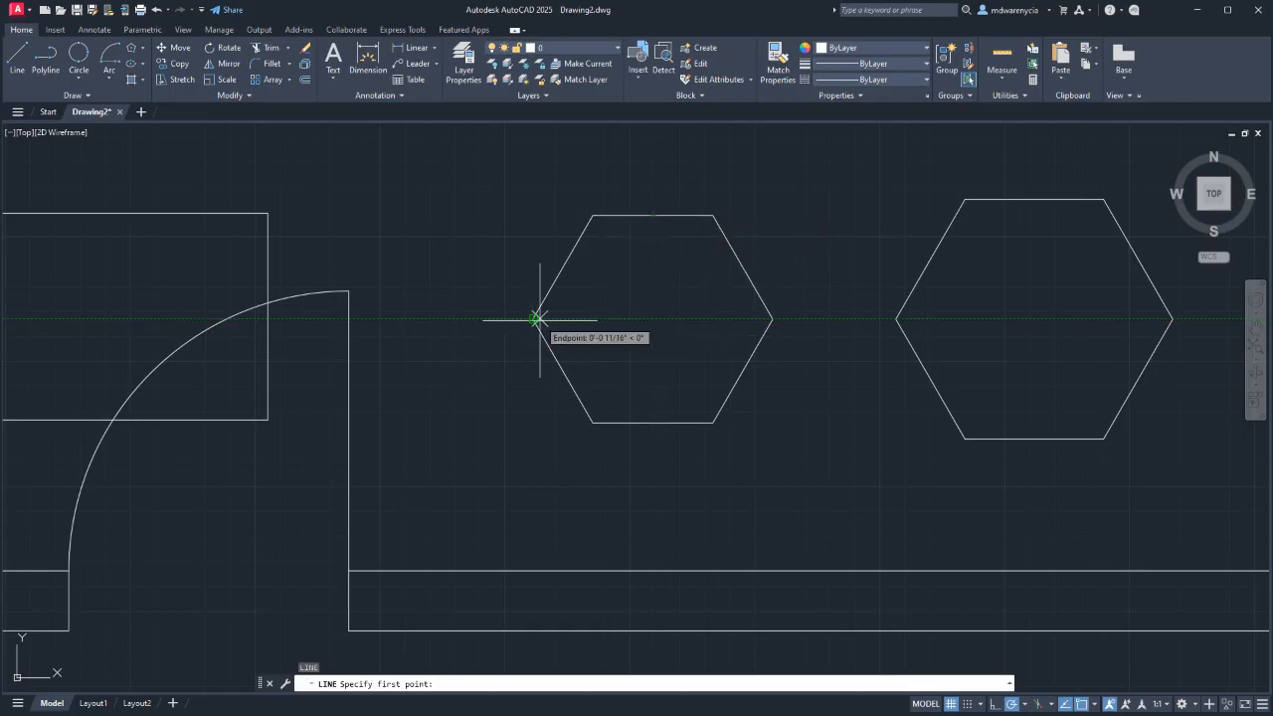
left_click(652, 319)
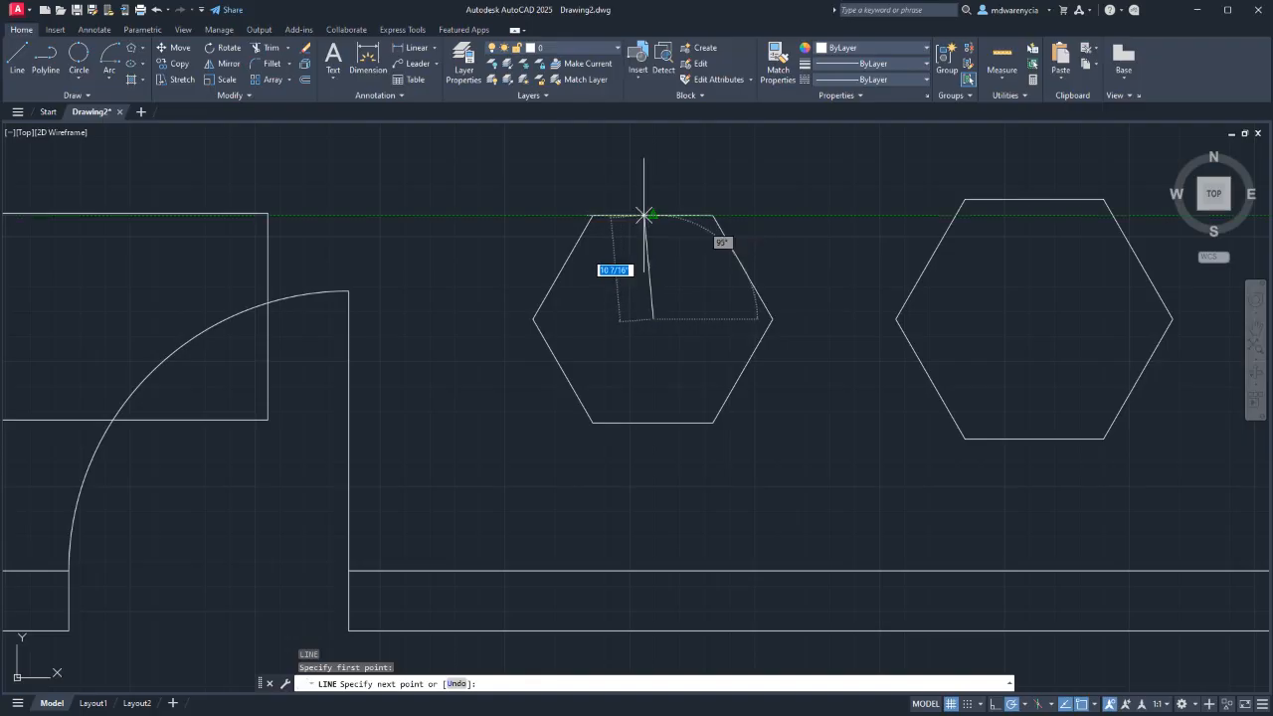
left_click(592, 216)
key("Return")
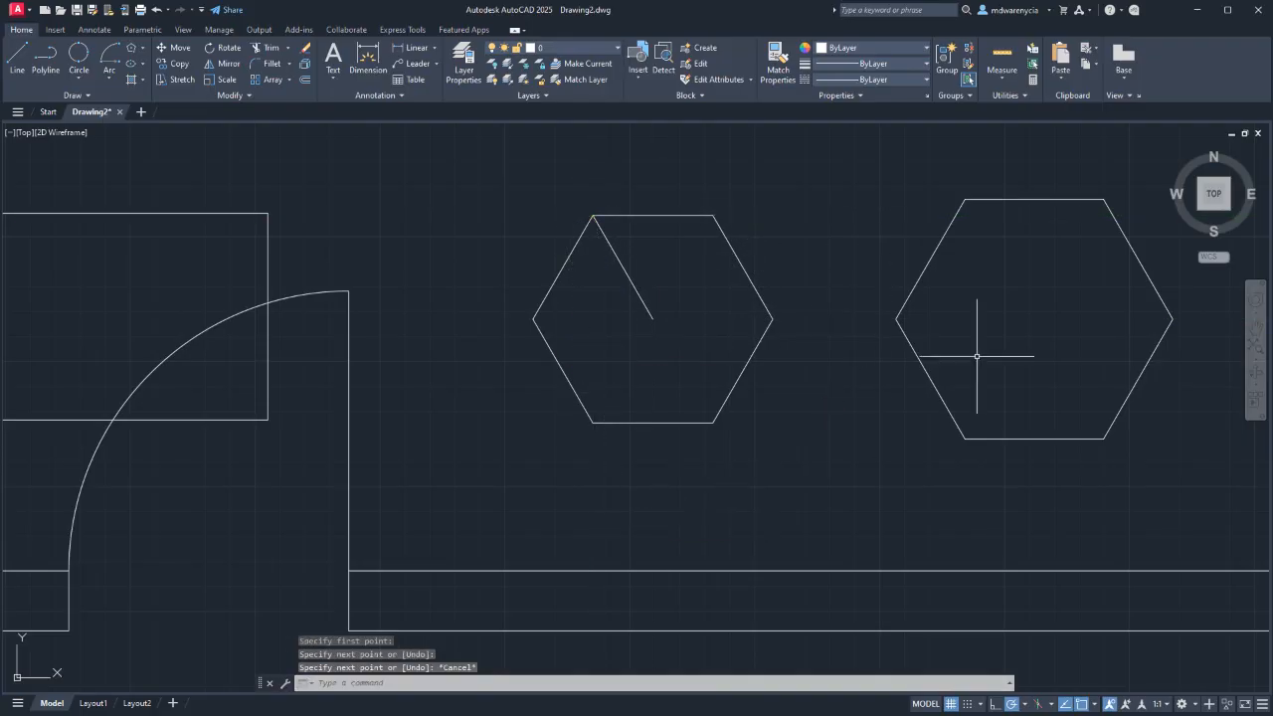
Draw a vertical line from the centre of the circumscribed hexagon to the midpoint of its upper side.
key("Return")
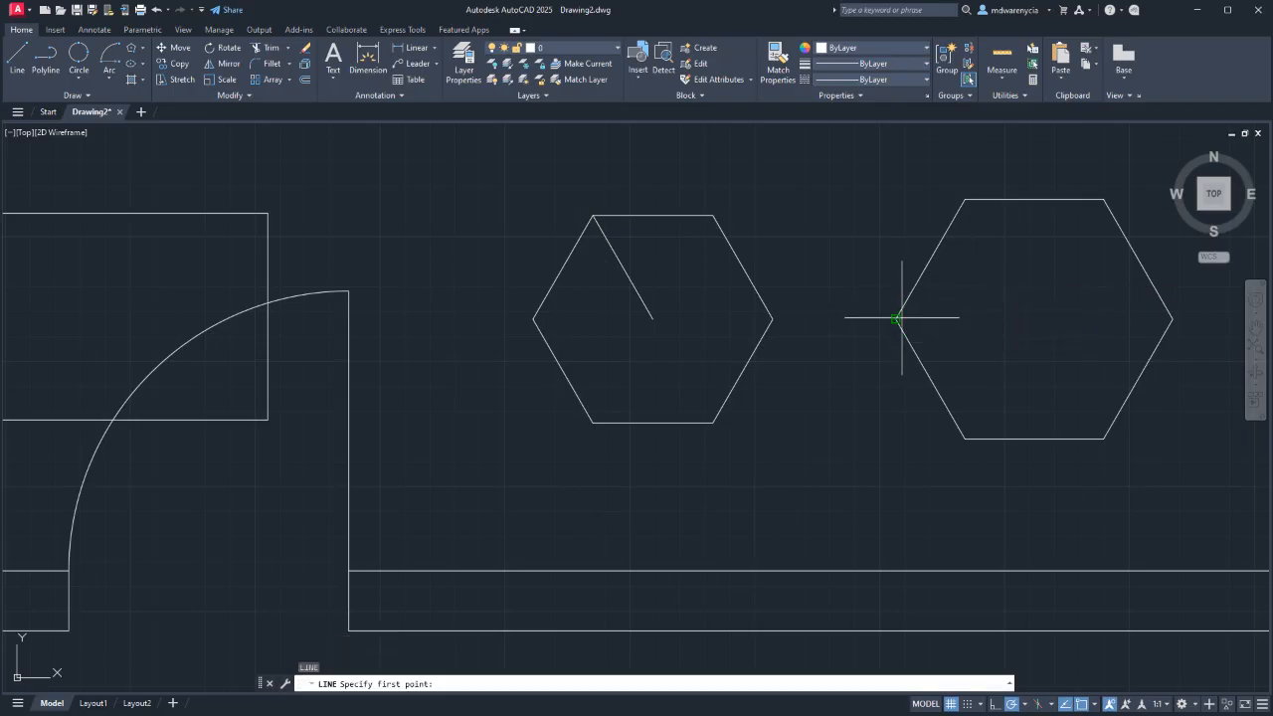
left_click(1034, 318)
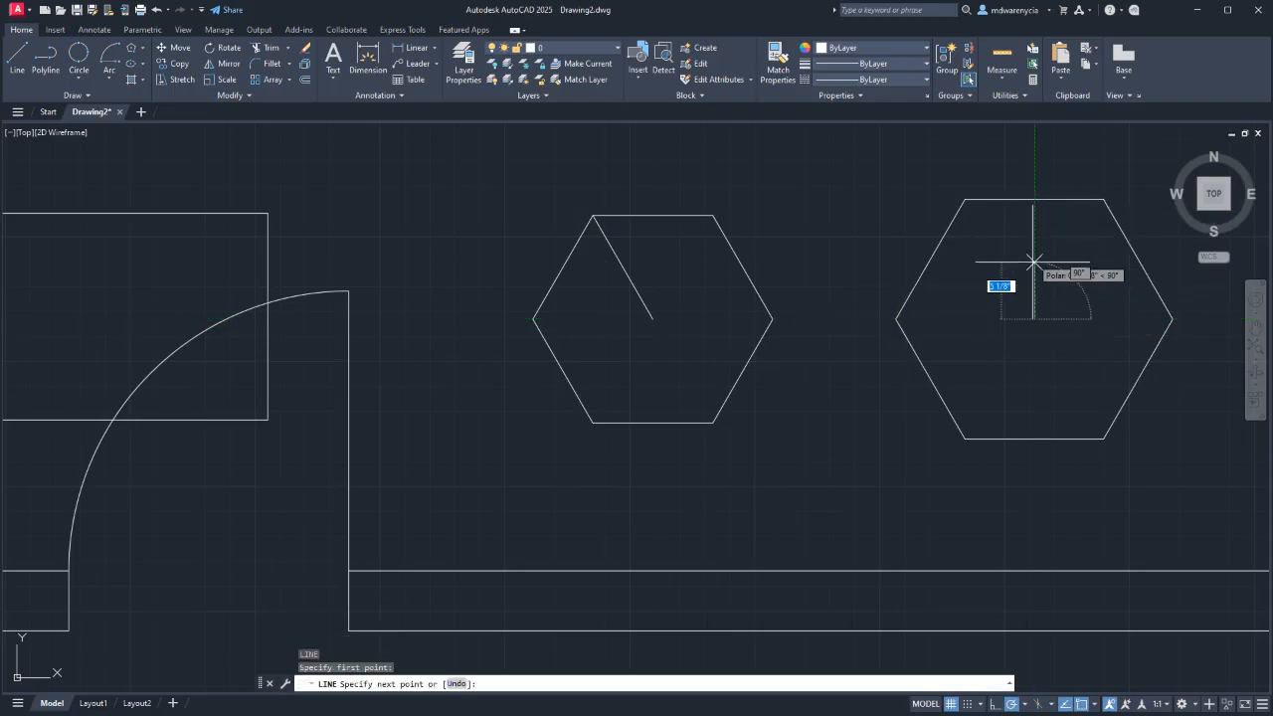
left_click(1034, 200)
key("Escape")
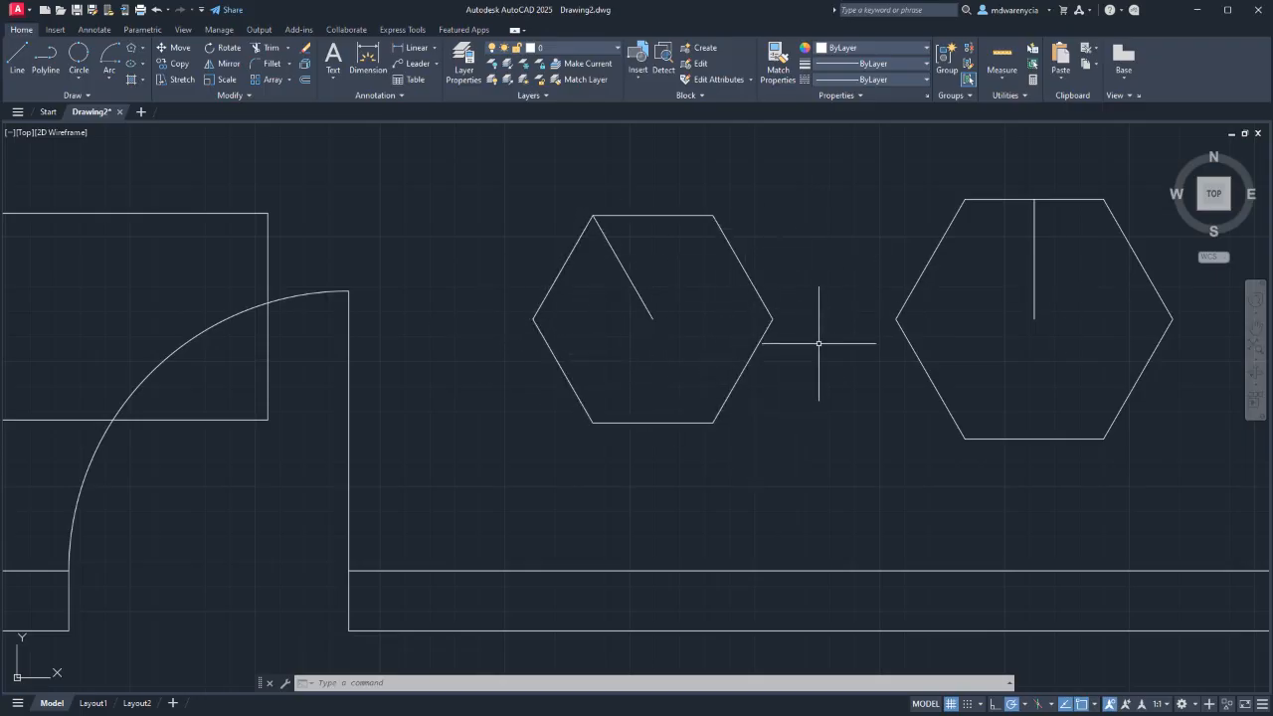
Preview the distance from the circumscribed hexagon's centre to its upper-left corner with a temporary line, and cancel it.
scroll(818, 343, "down", 4)
scroll(926, 325, "up", 2)
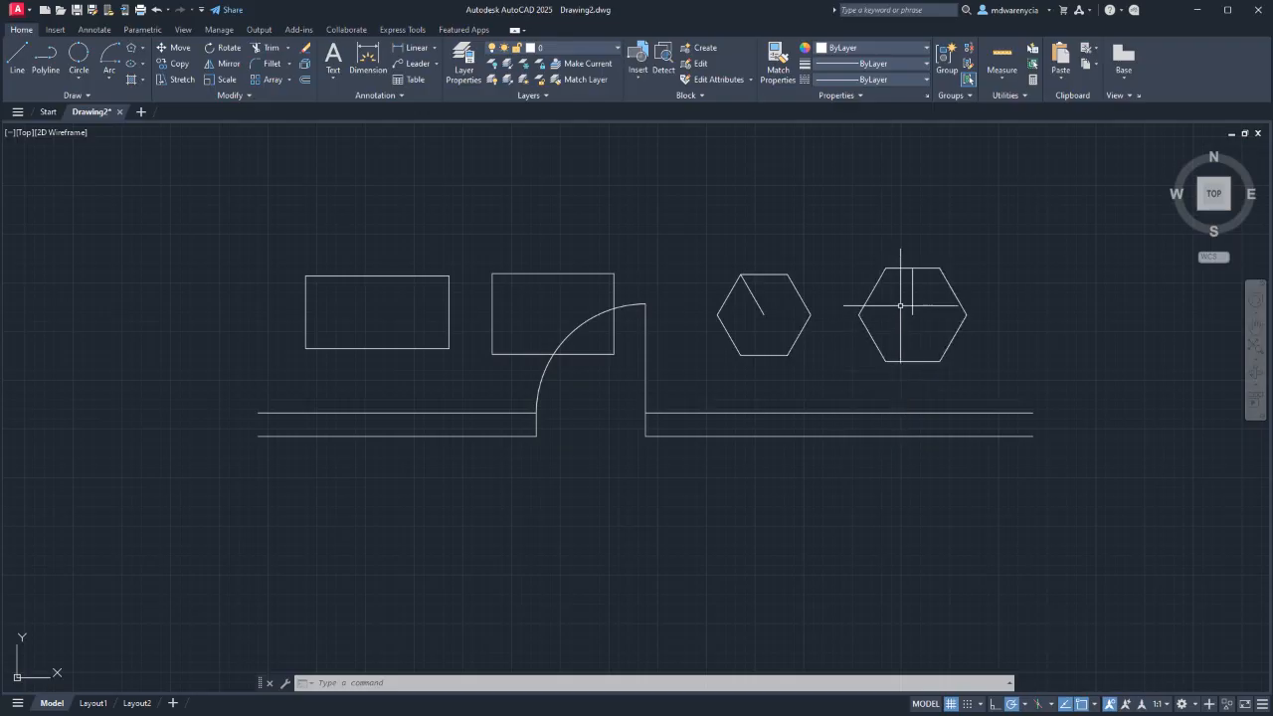
scroll(901, 287, "up", 2)
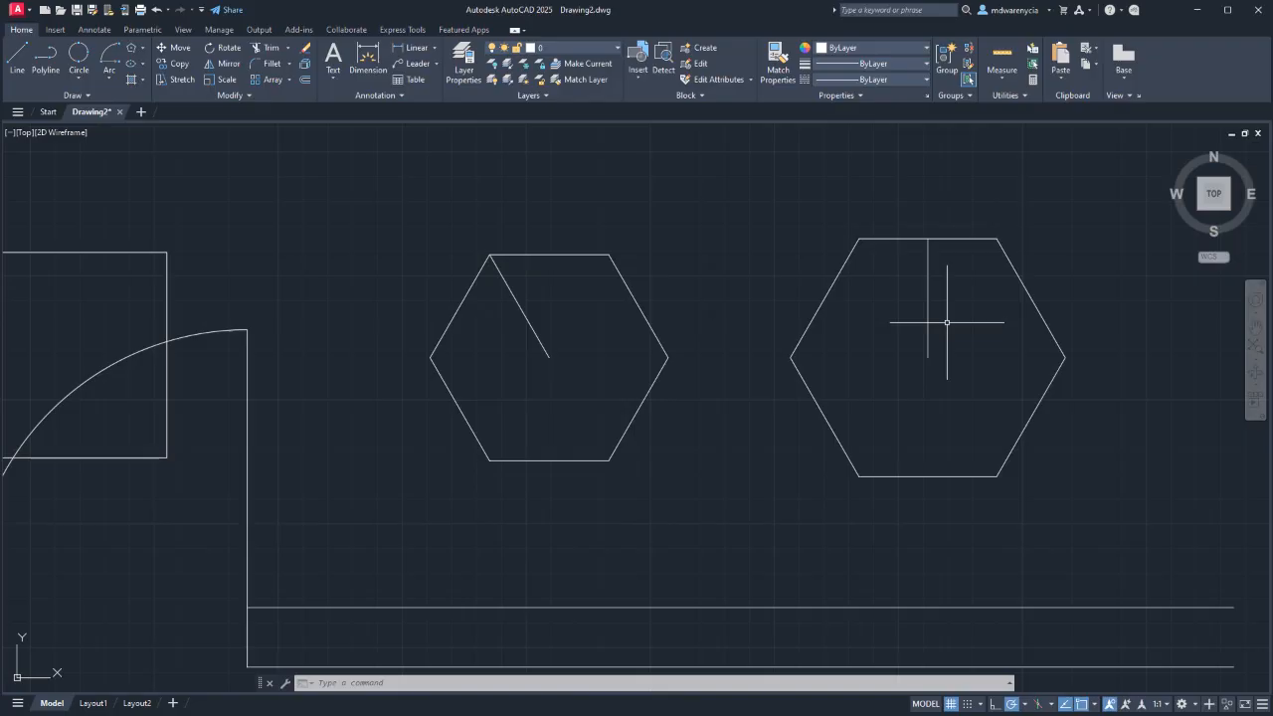
type("l")
key("Return")
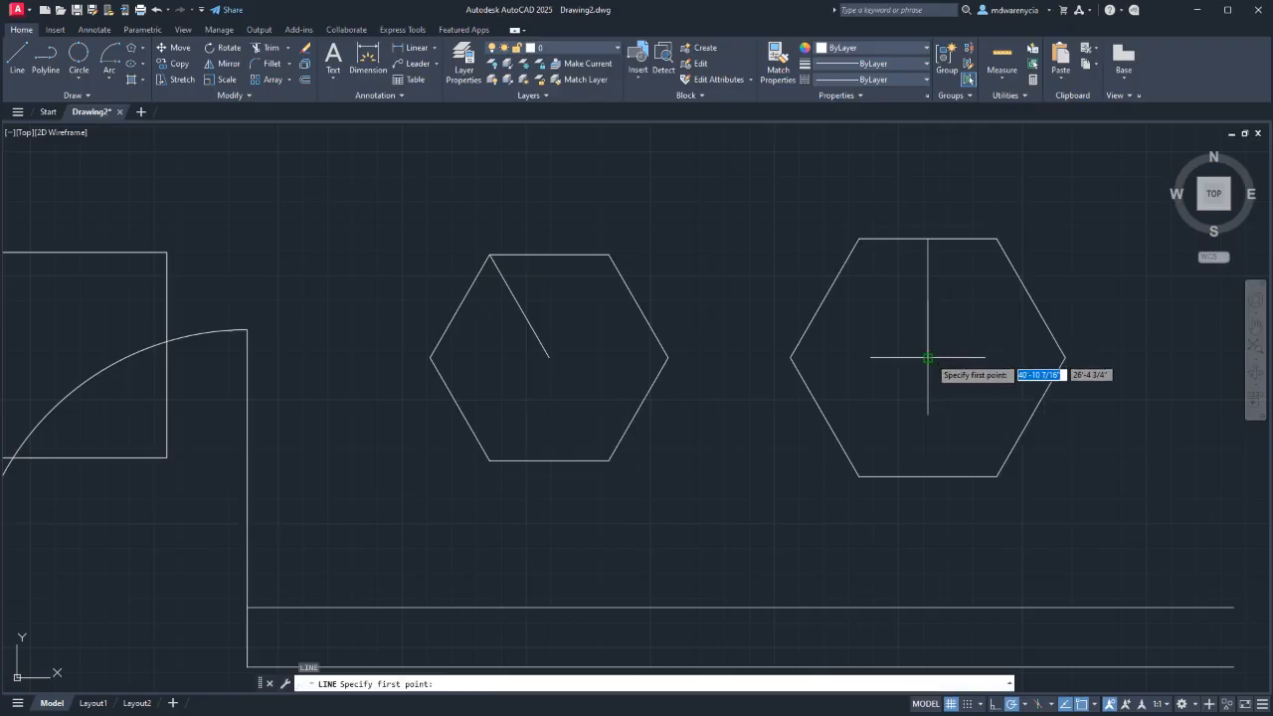
left_click(927, 358)
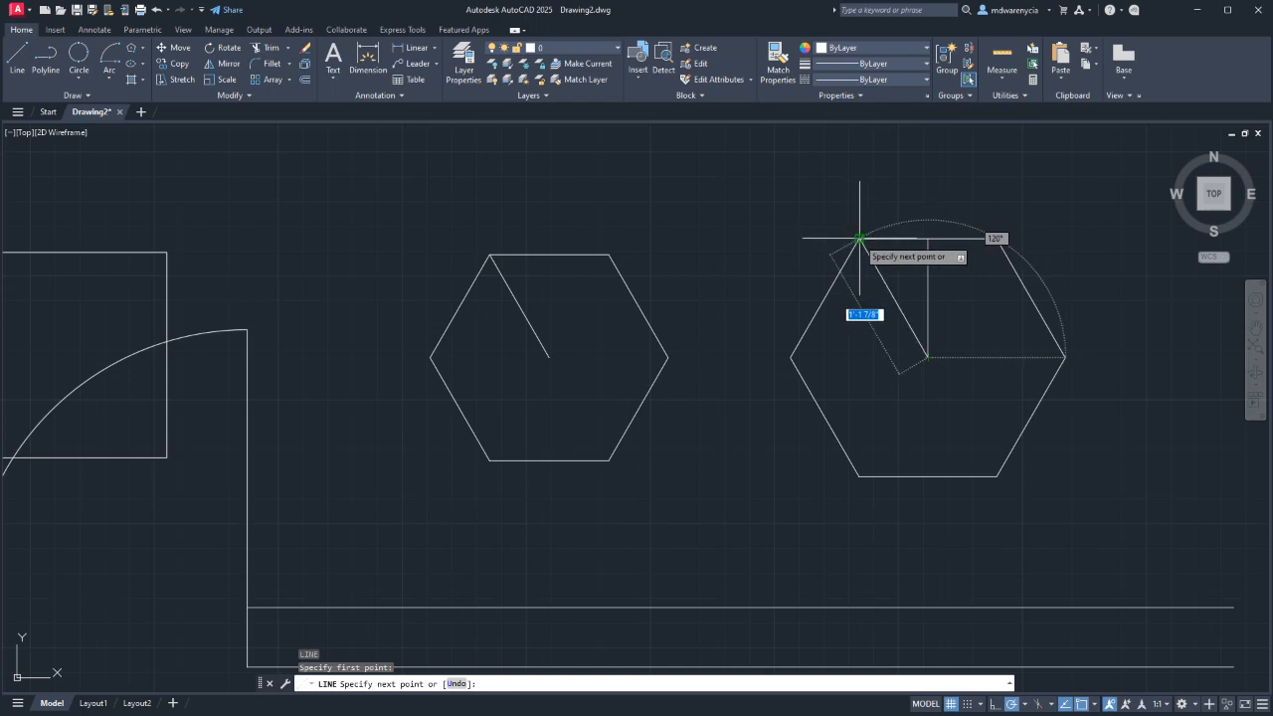
key("Escape")
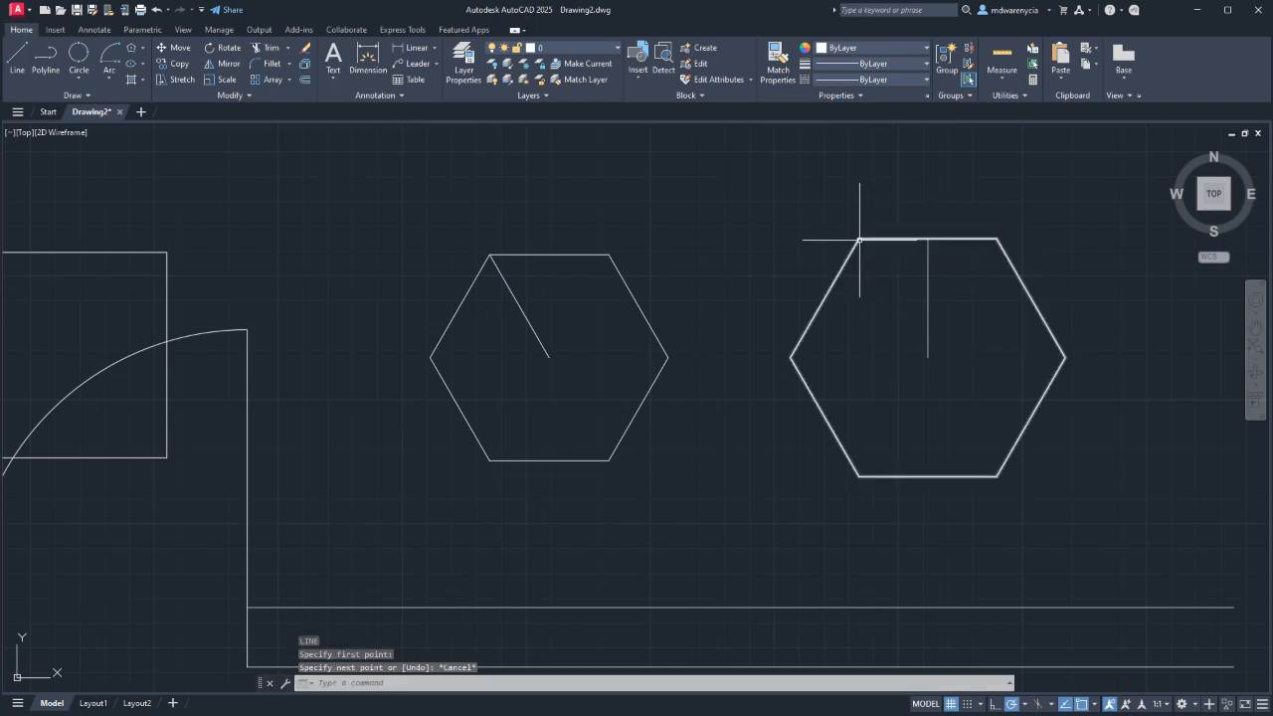
left_click(79, 53)
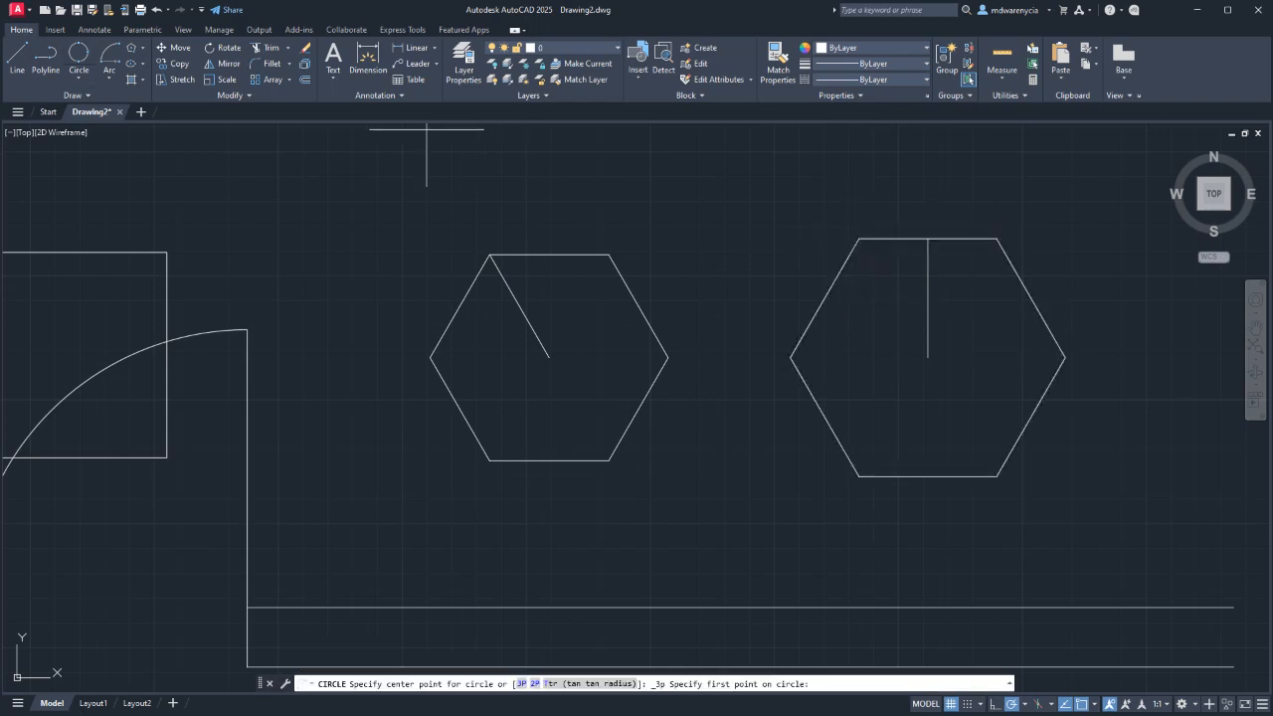
left_click(927, 356)
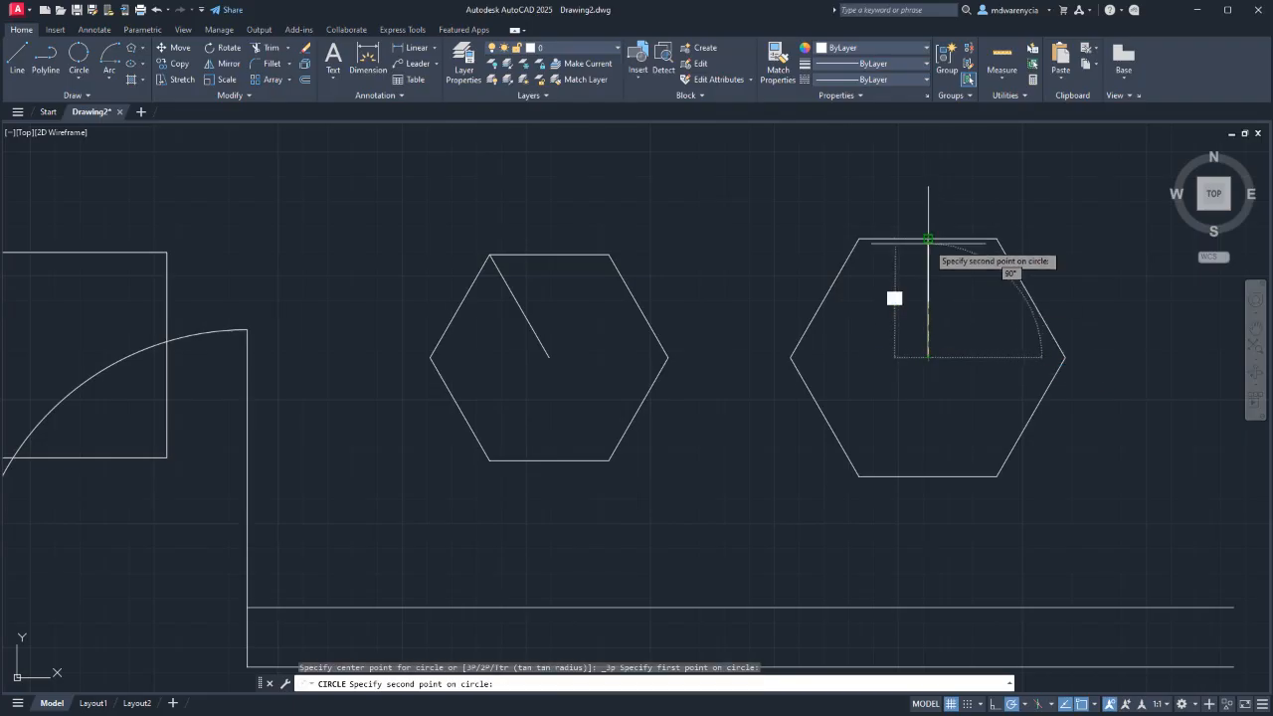
left_click(927, 238)
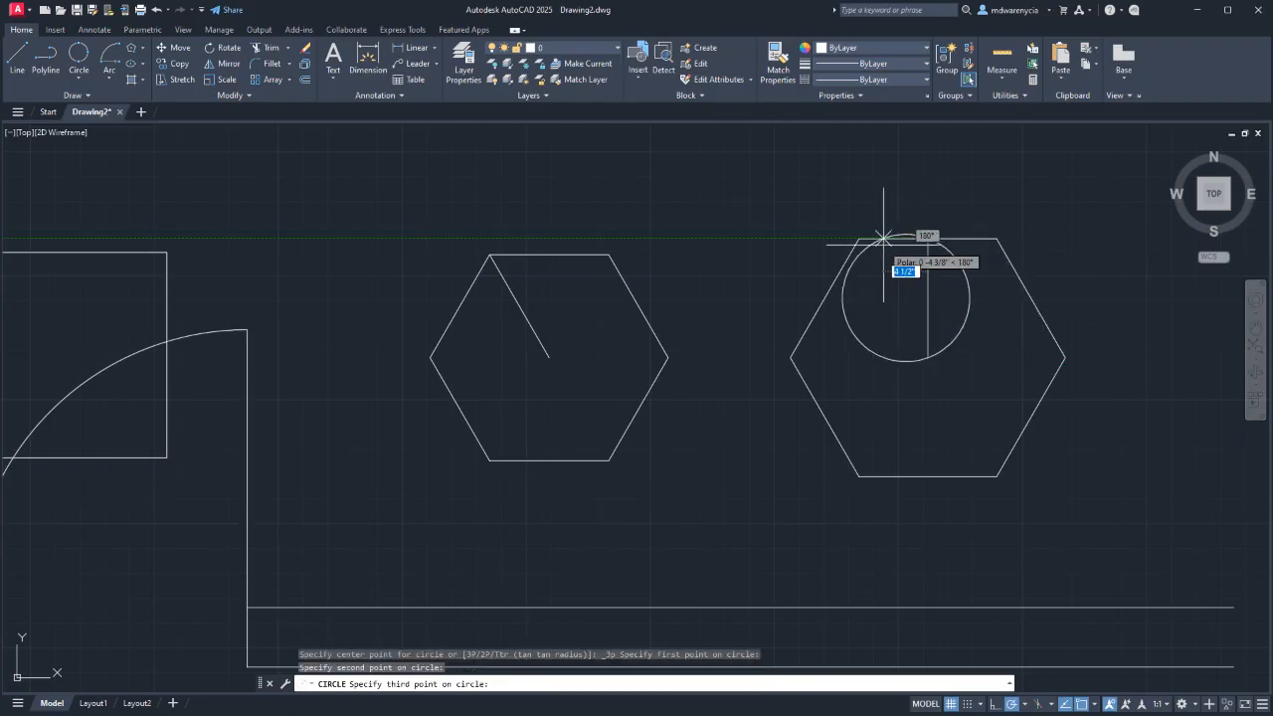
key("Escape")
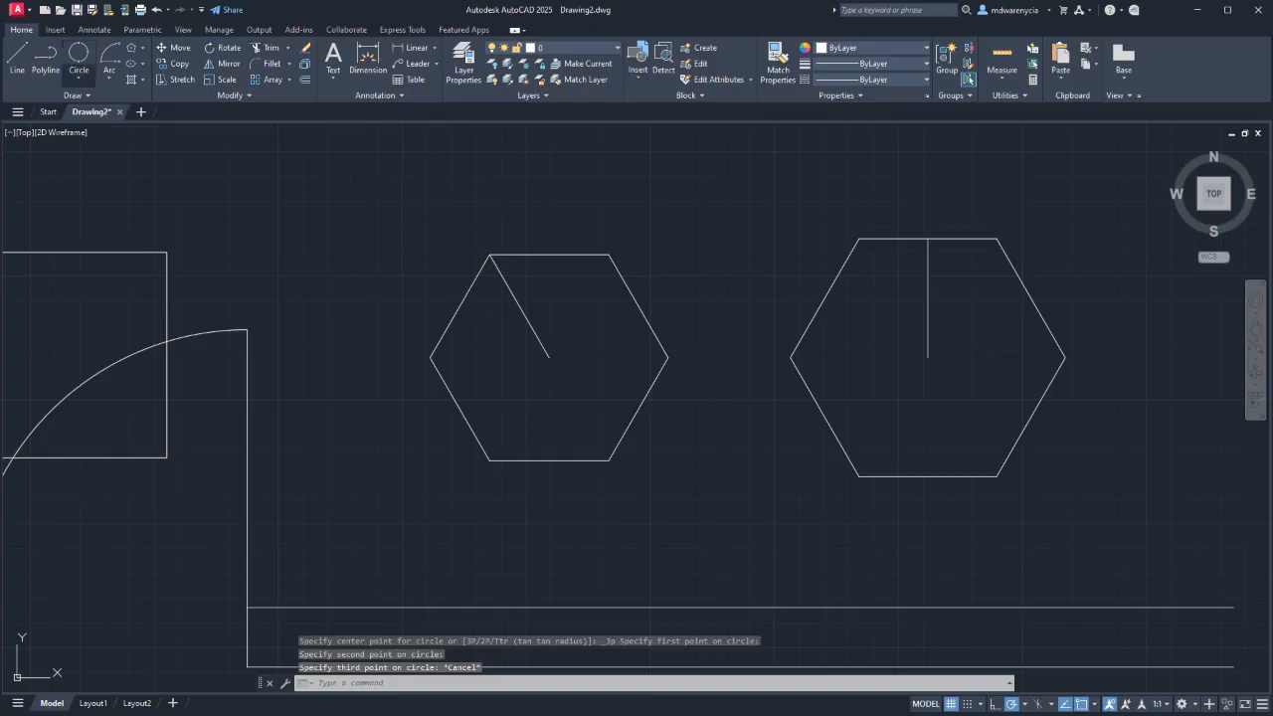
Draw a centre-radius circle inside the circumscribed hexagon, from its centre to the midpoint of its upper side.
left_click(79, 79)
left_click(113, 100)
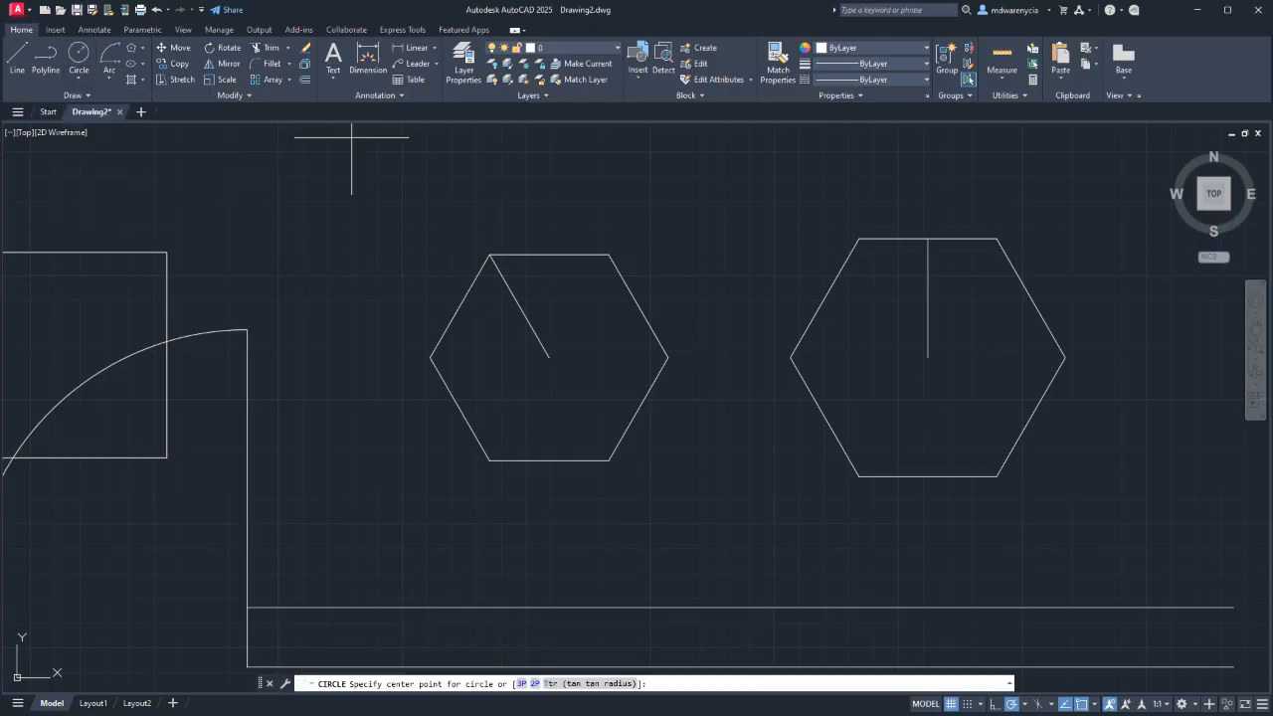
left_click(927, 357)
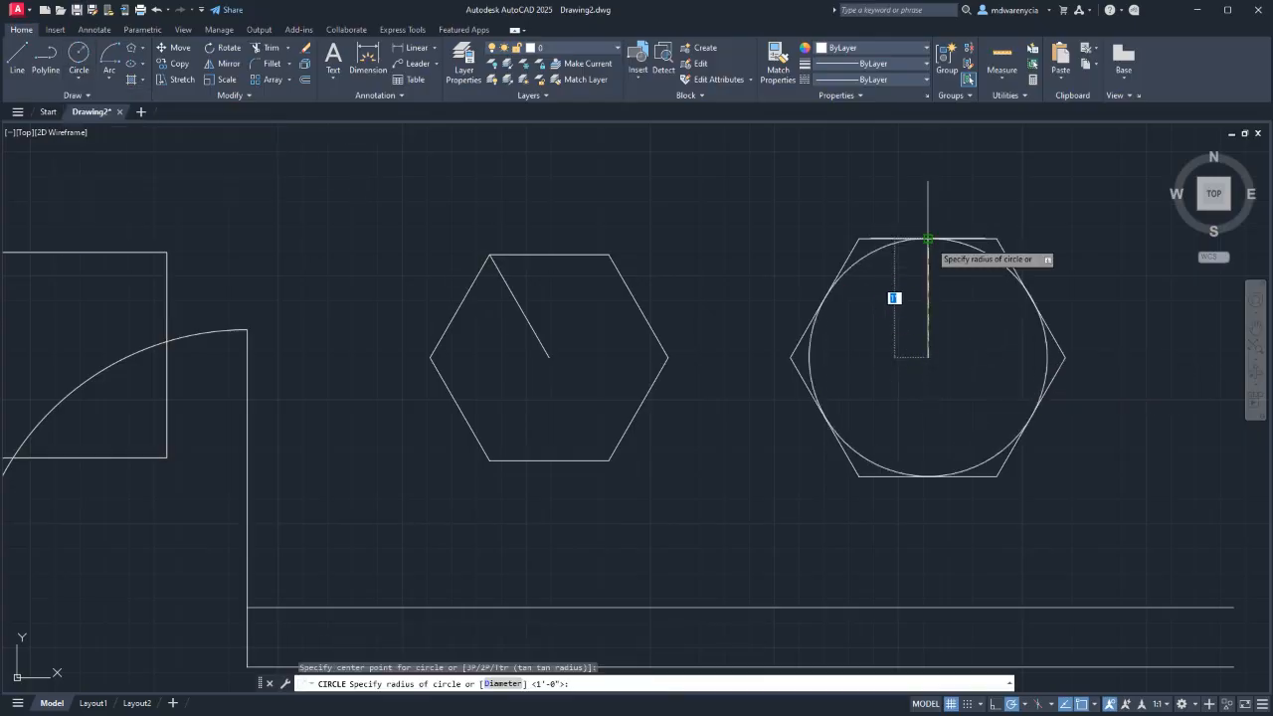
left_click(928, 237)
key("Escape")
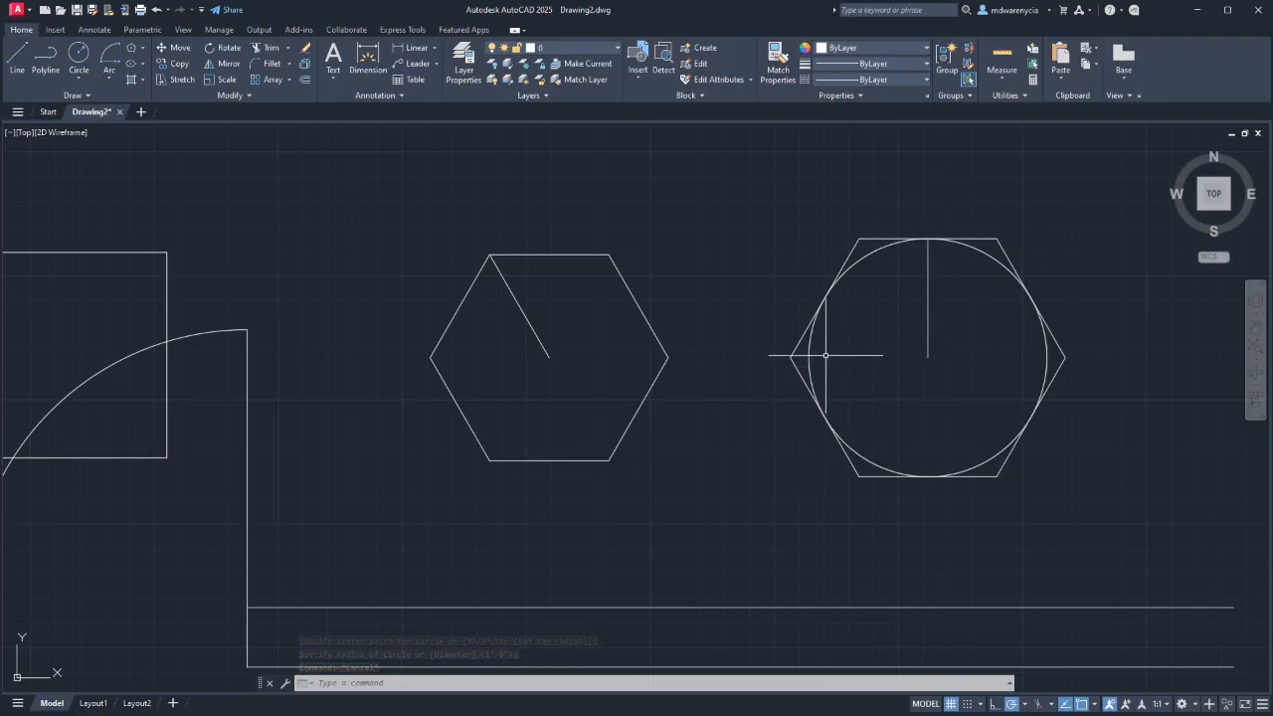
Draw a centre-radius circle around the inscribed hexagon, from its centre to its upper-left corner.
left_click(78, 56)
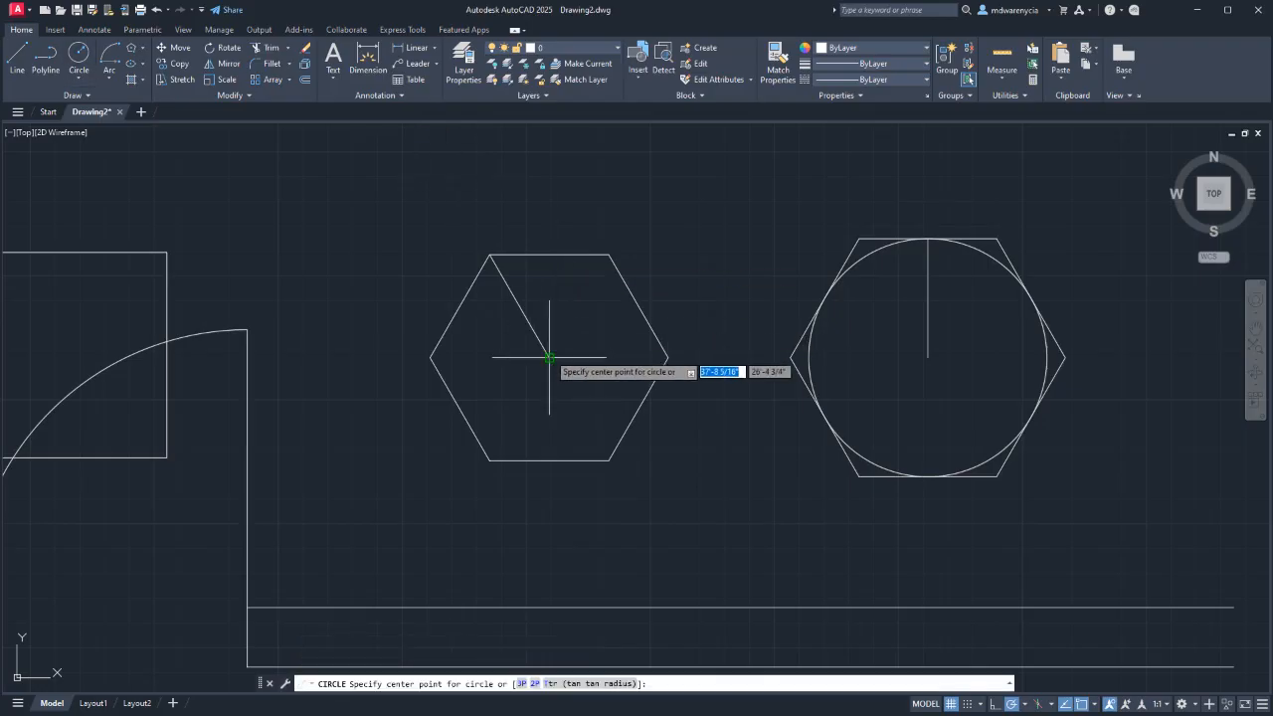
left_click(549, 357)
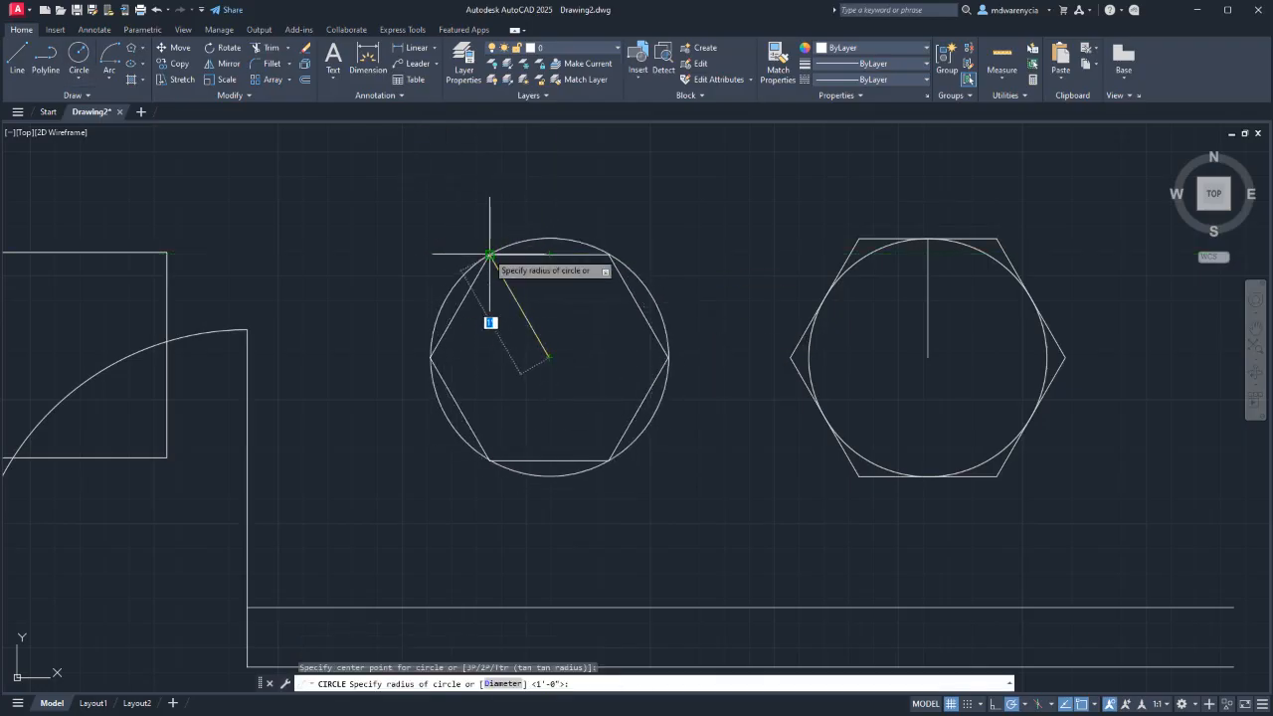
key("Escape")
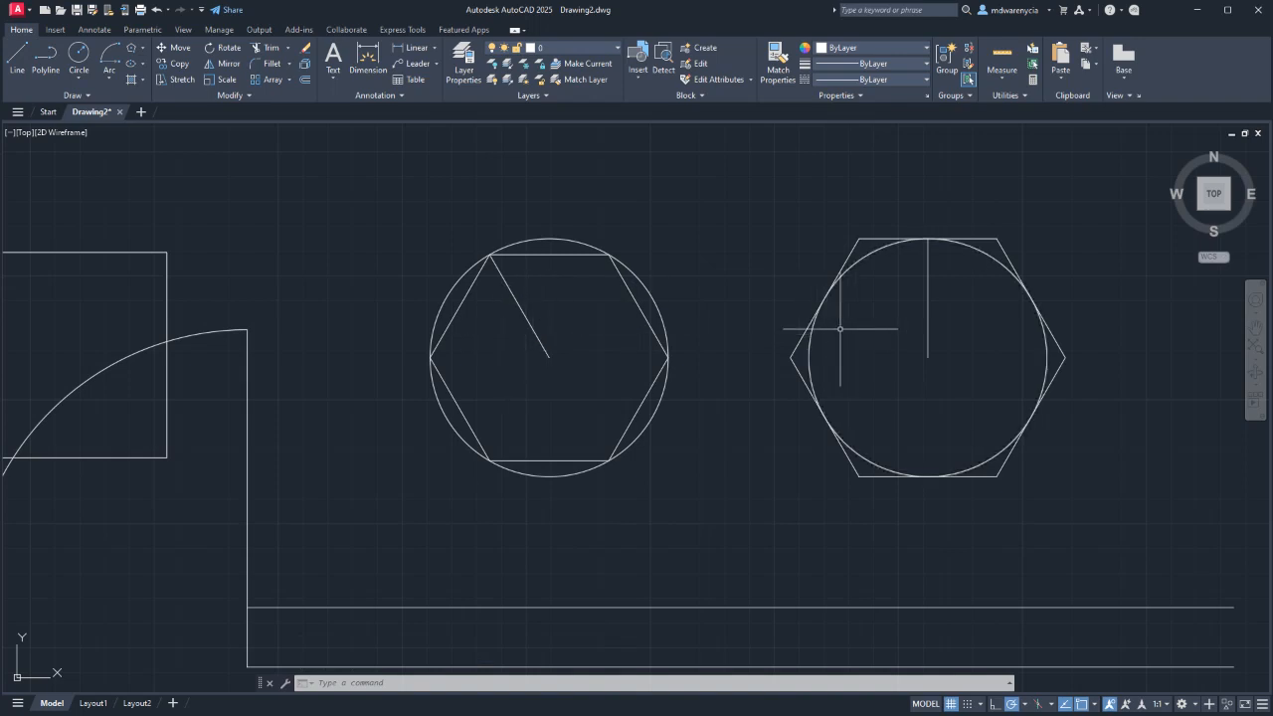
Select the circle around the inscribed hexagon to check its centre point against the radius line, and clear the selection.
left_click(660, 303)
left_click(659, 280)
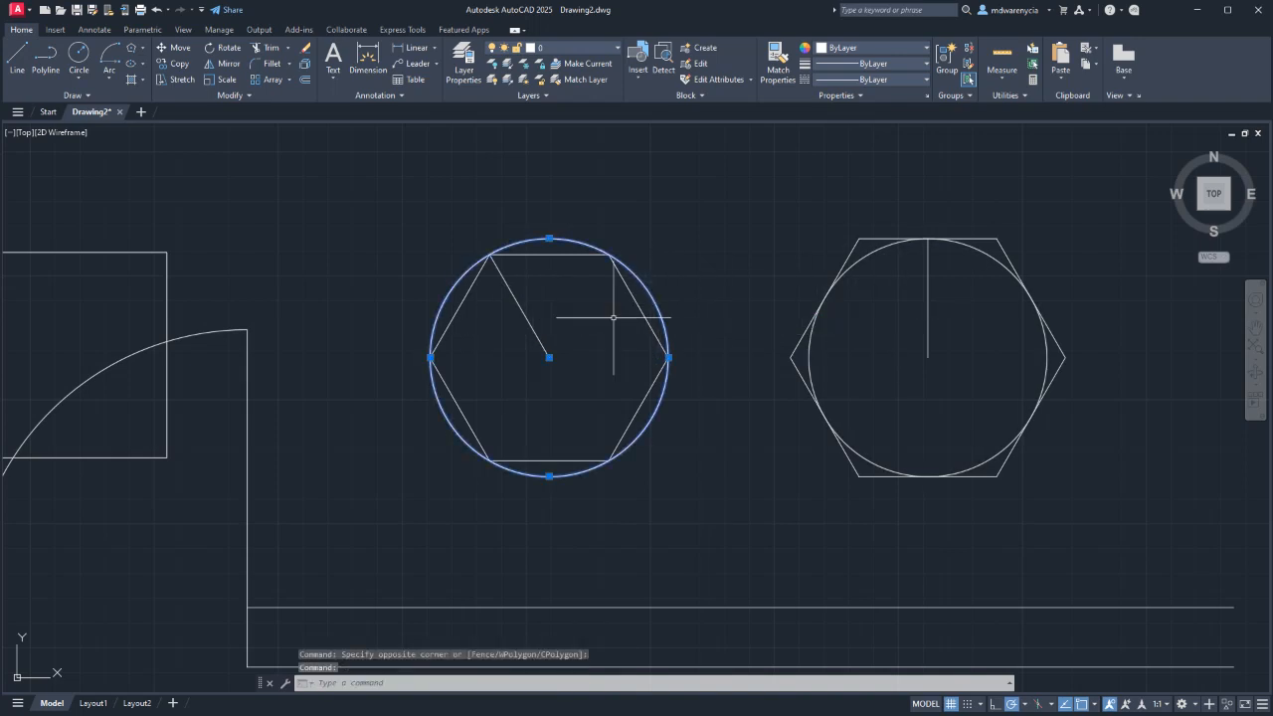
left_click(549, 354)
left_click(594, 358)
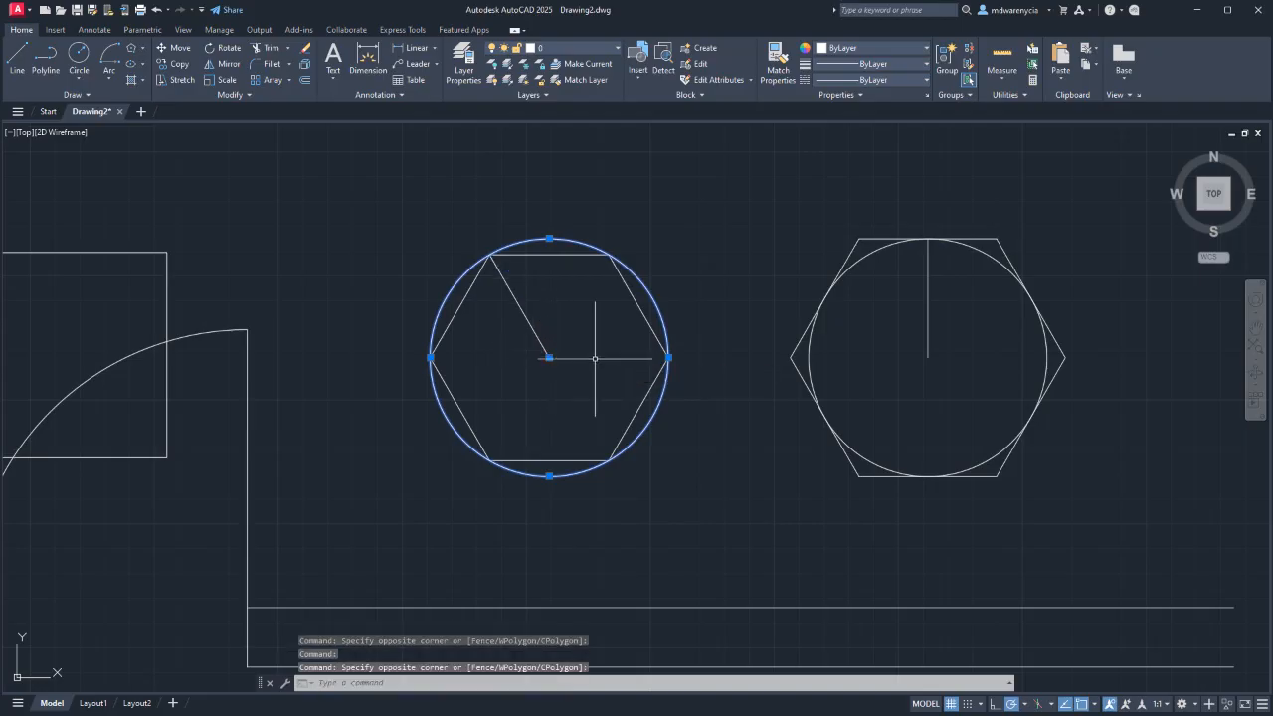
left_click(549, 357)
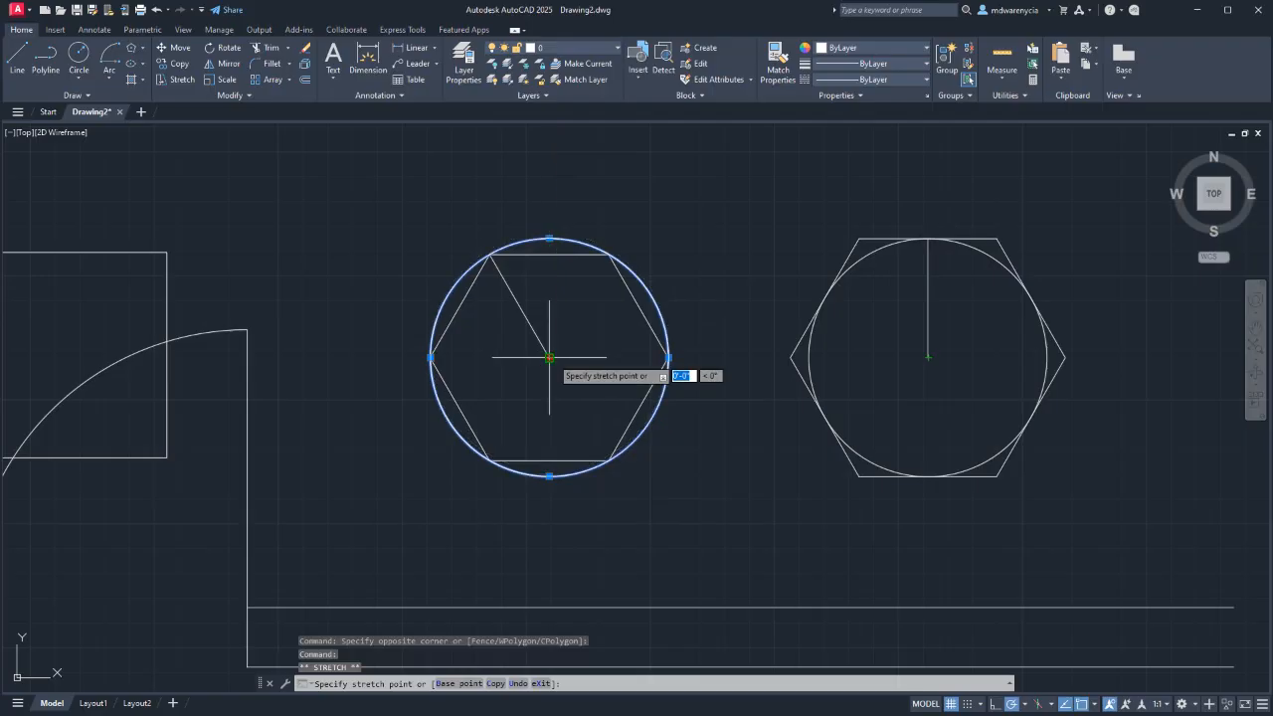
key("Escape")
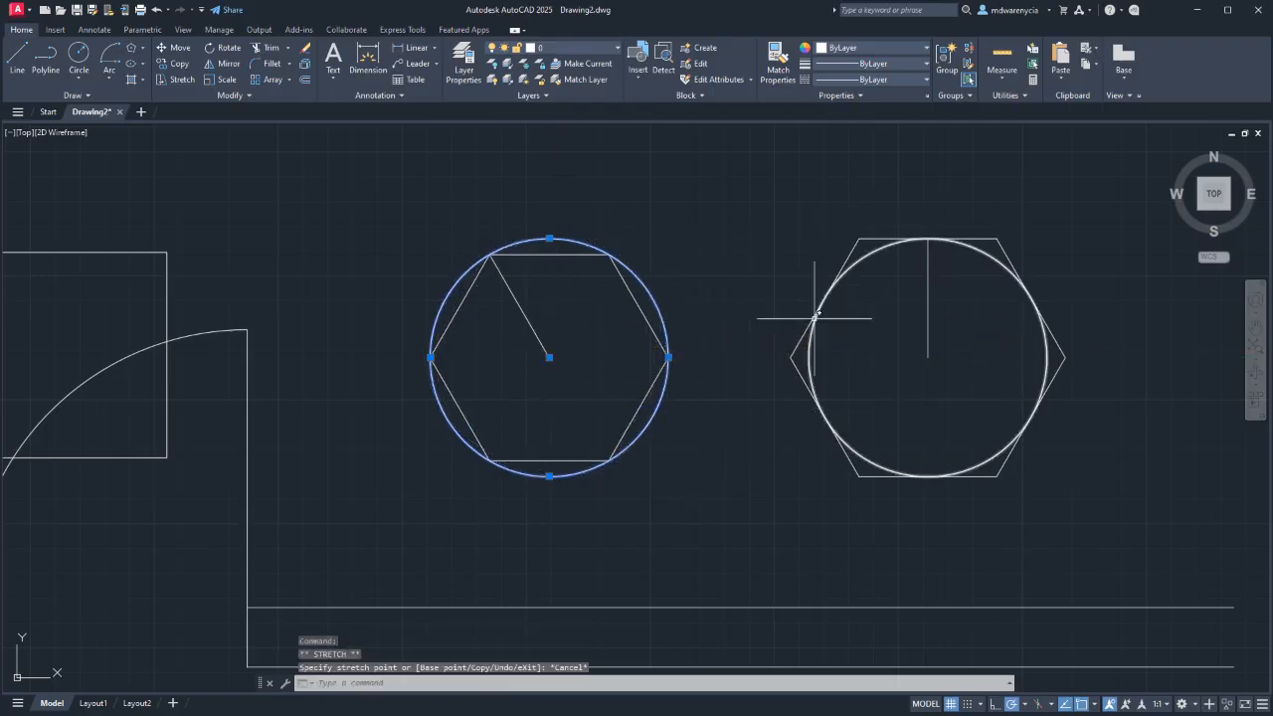
left_click(745, 457)
scroll(729, 439, "down", 7)
key("Escape")
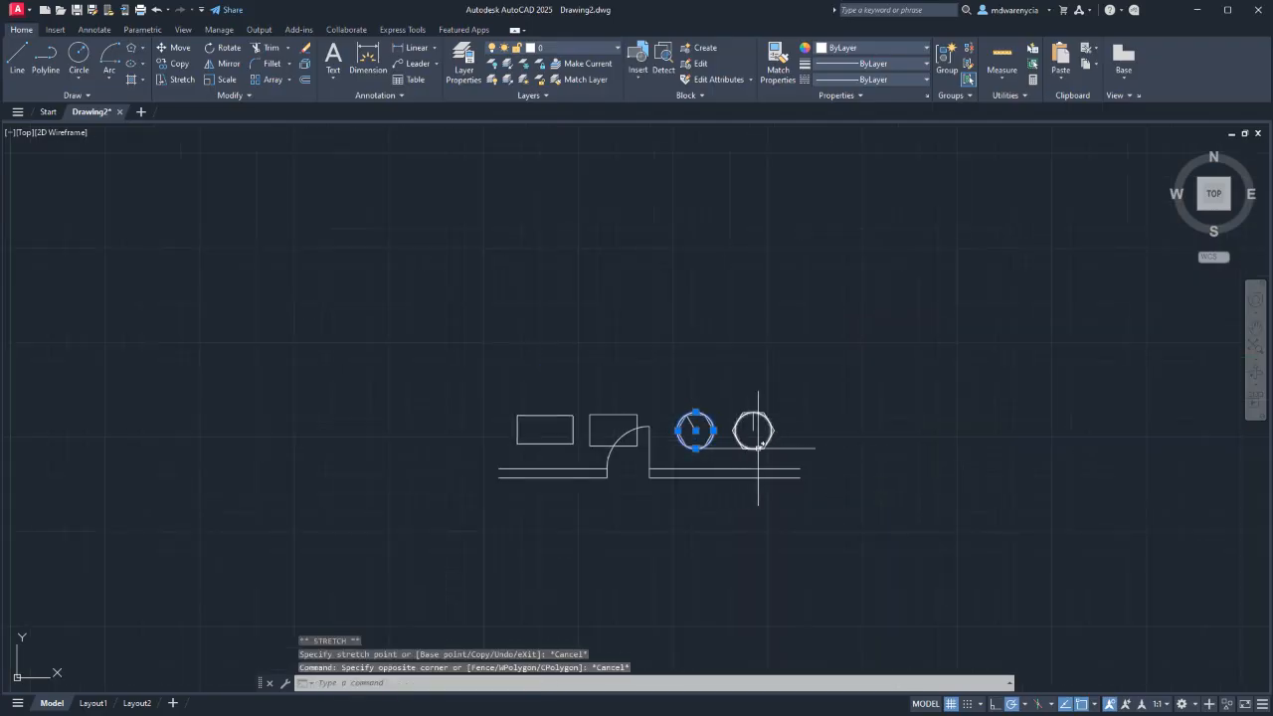
Draw a vertical line closing the open right end of the two parallel wall lines.
scroll(758, 421, "up", 3)
type("l")
key("Return")
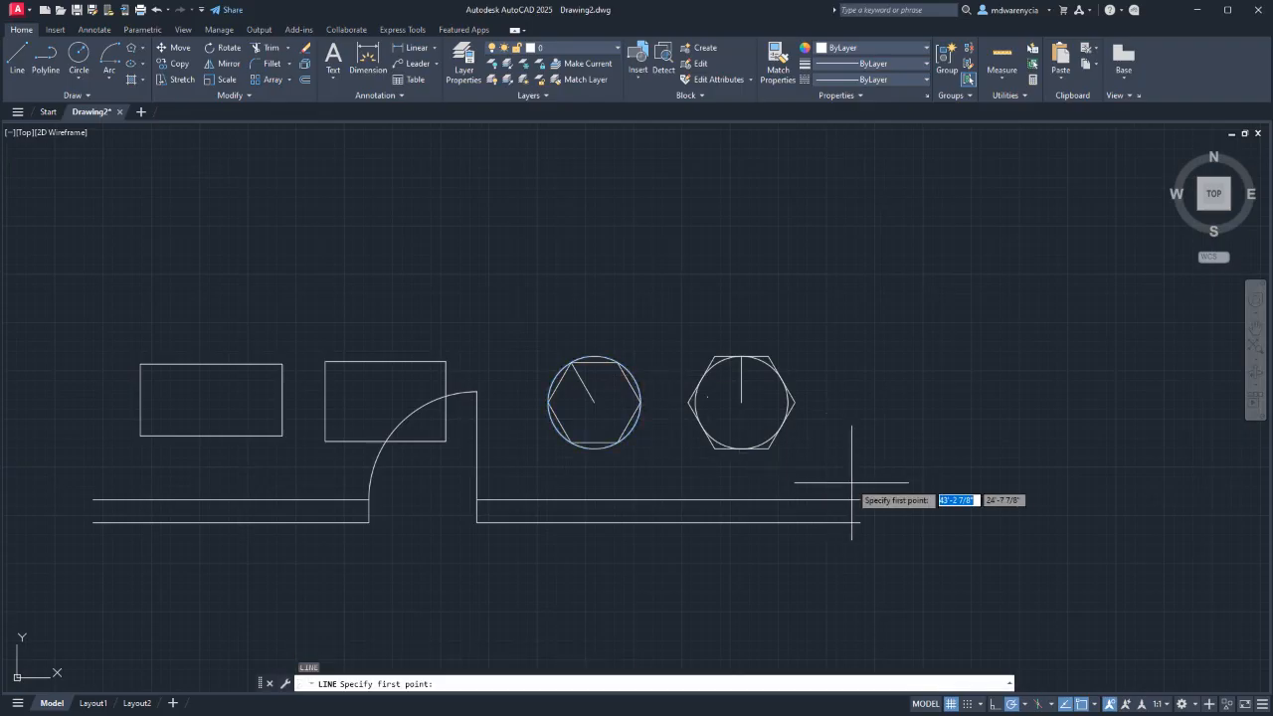
left_click(860, 500)
left_click(860, 522)
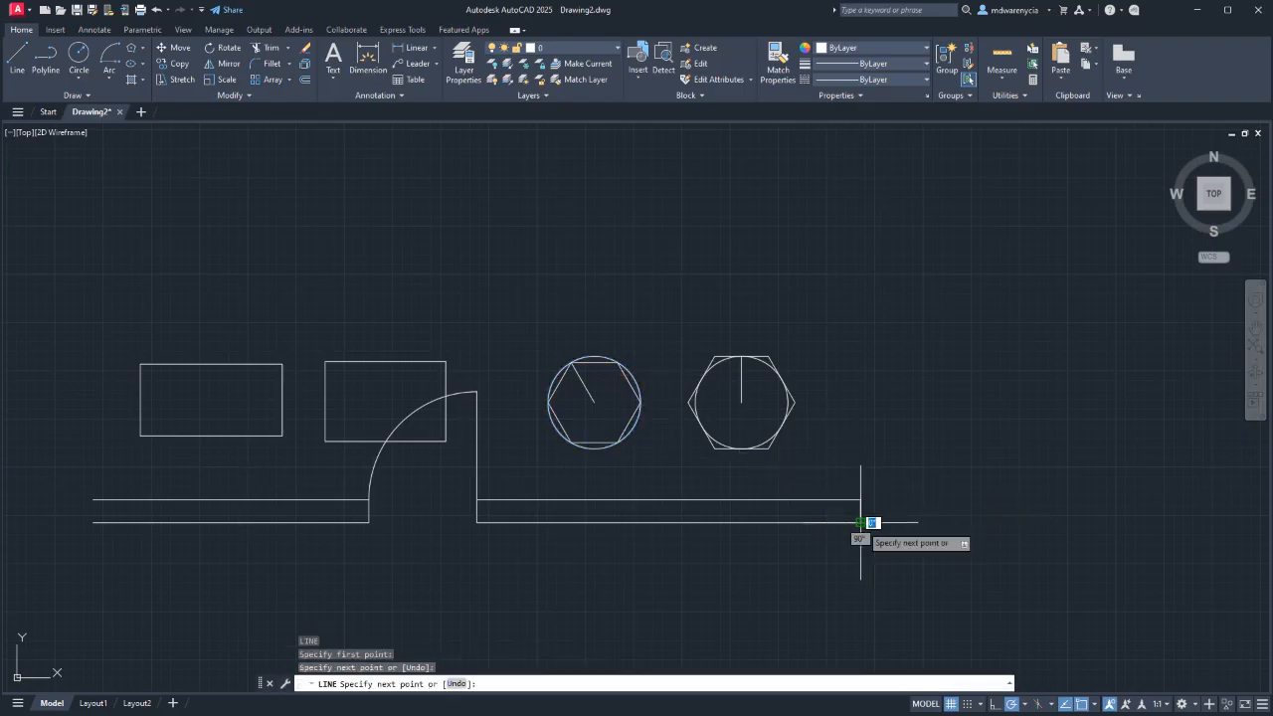
key("Escape")
key("Escape")
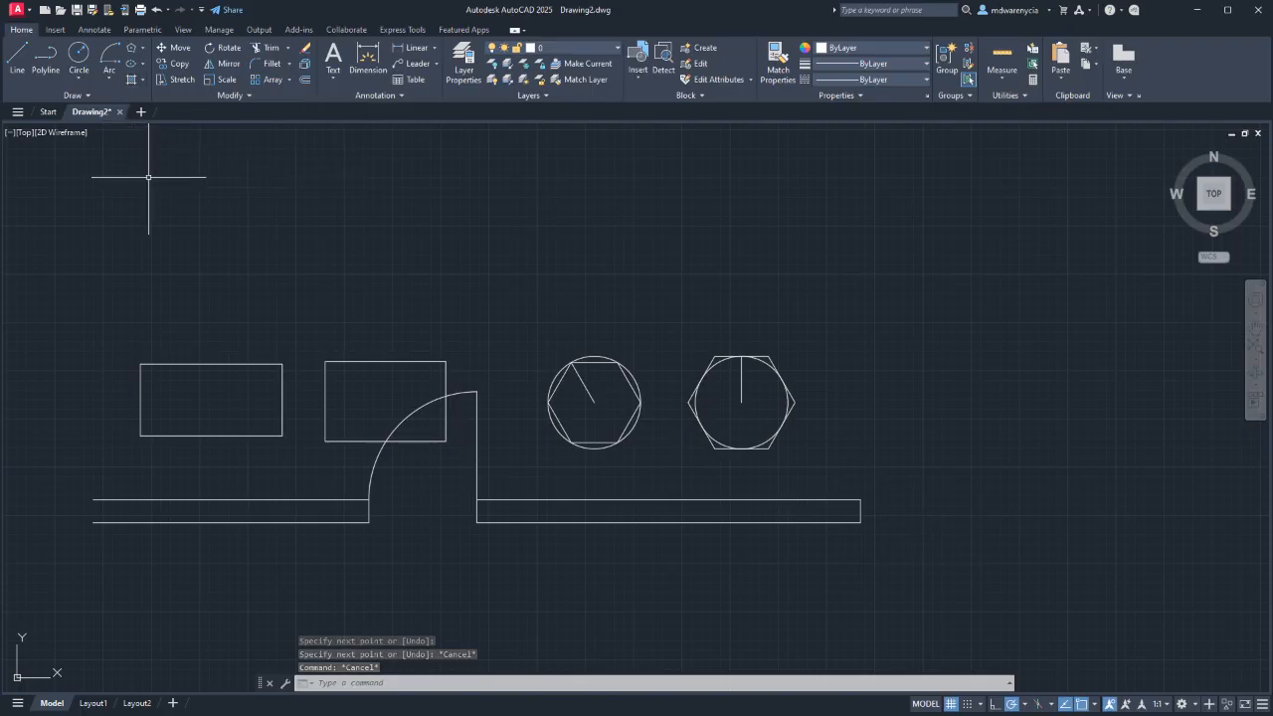
Fill the six segments between the inscribed hexagon and its surrounding circle with a SOLID hatch.
type("hart")
key("BackSpace")
key("BackSpace")
type("t")
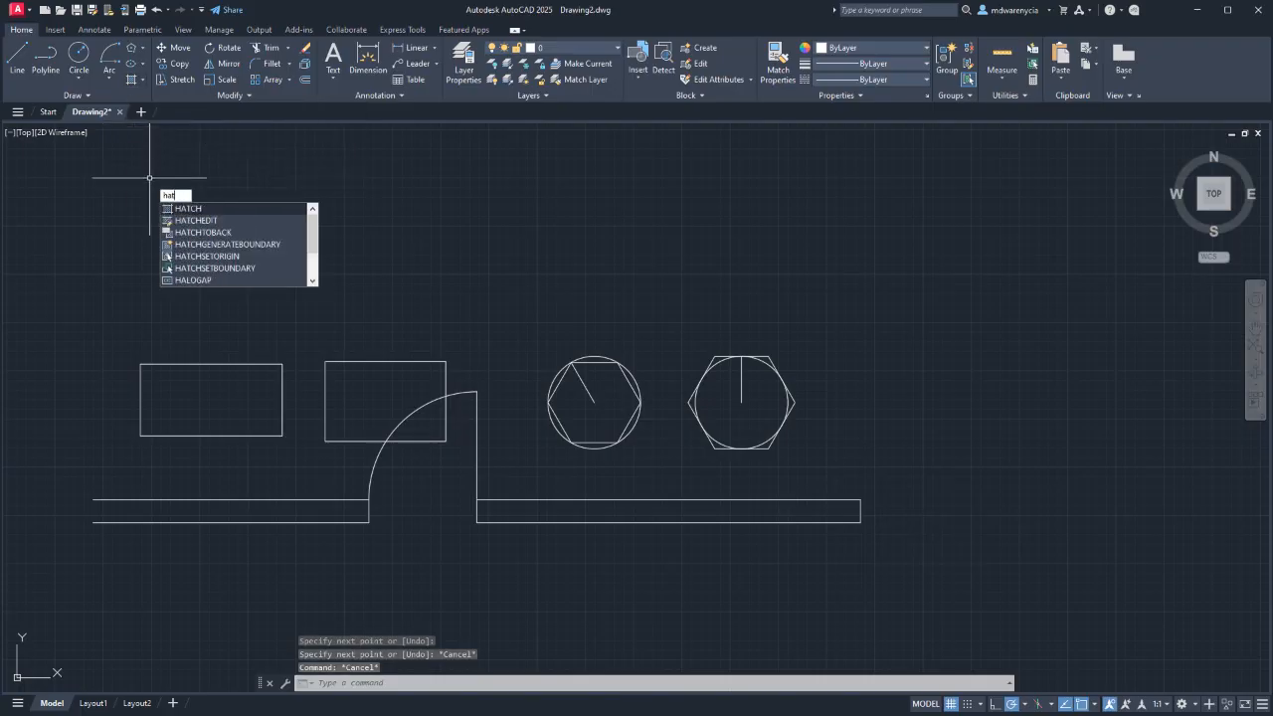
key("Return")
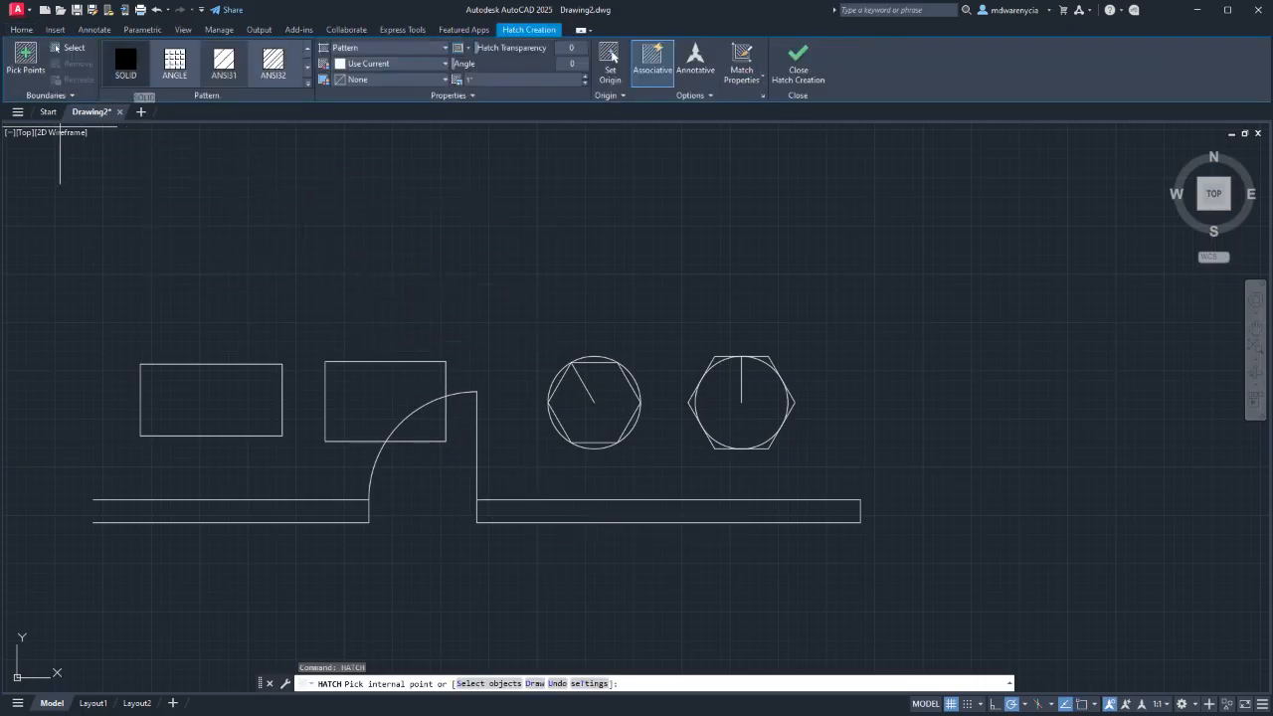
left_click(126, 66)
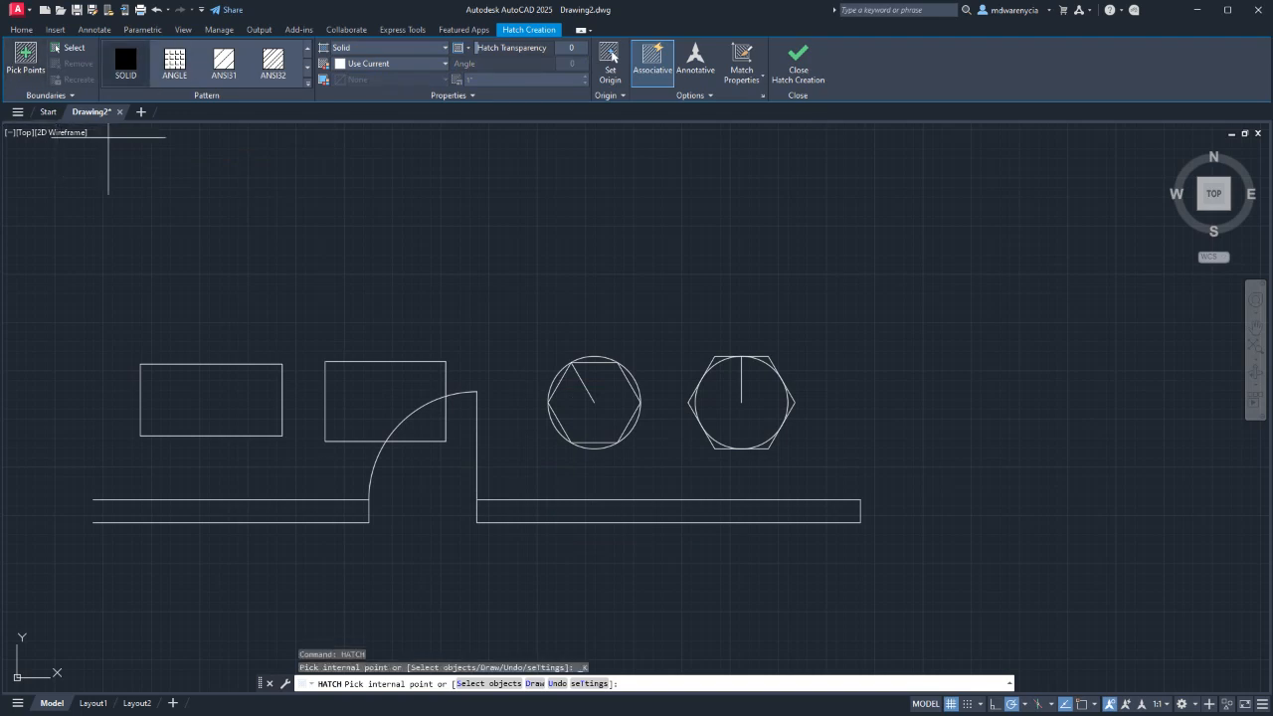
left_click(553, 420)
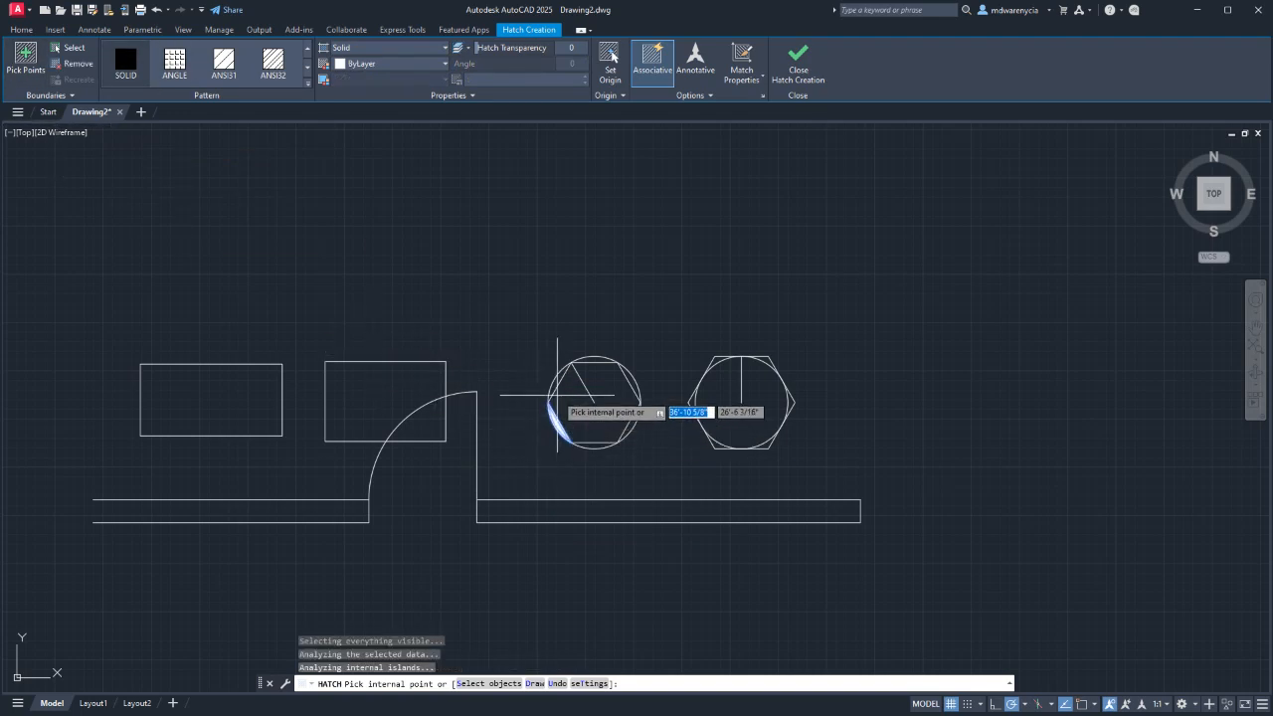
left_click(592, 358)
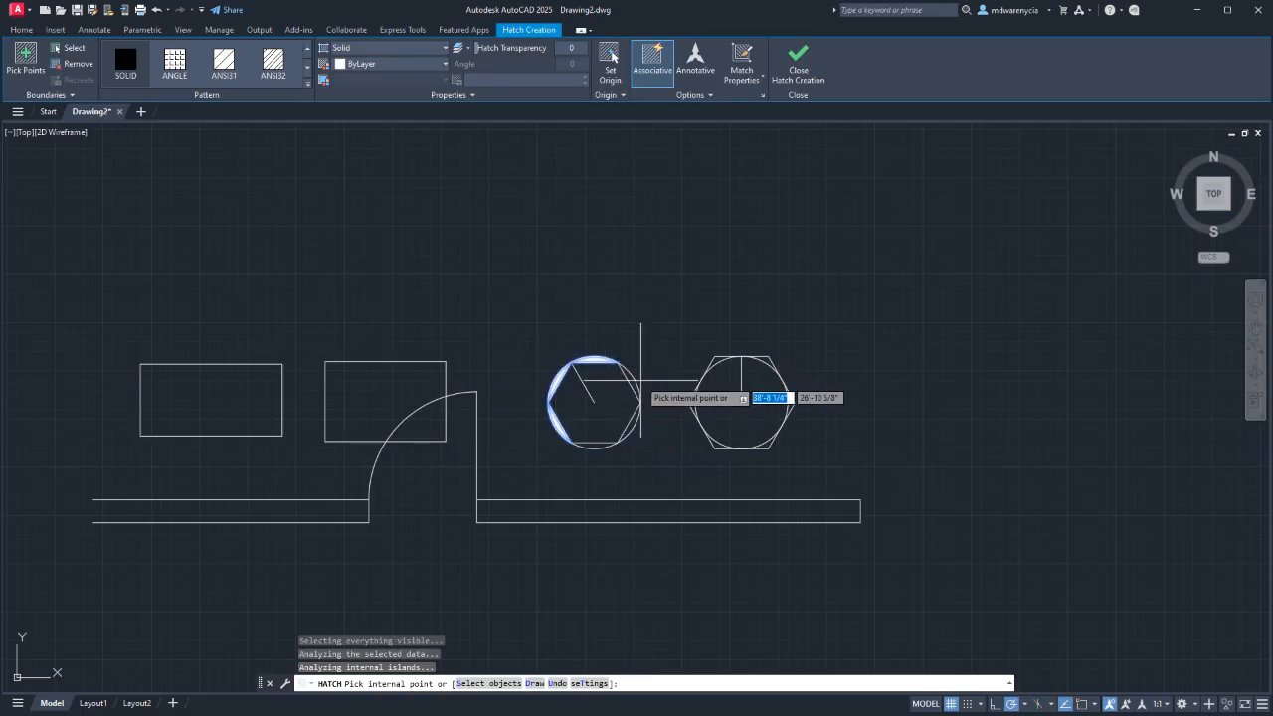
left_click(633, 381)
left_click(635, 414)
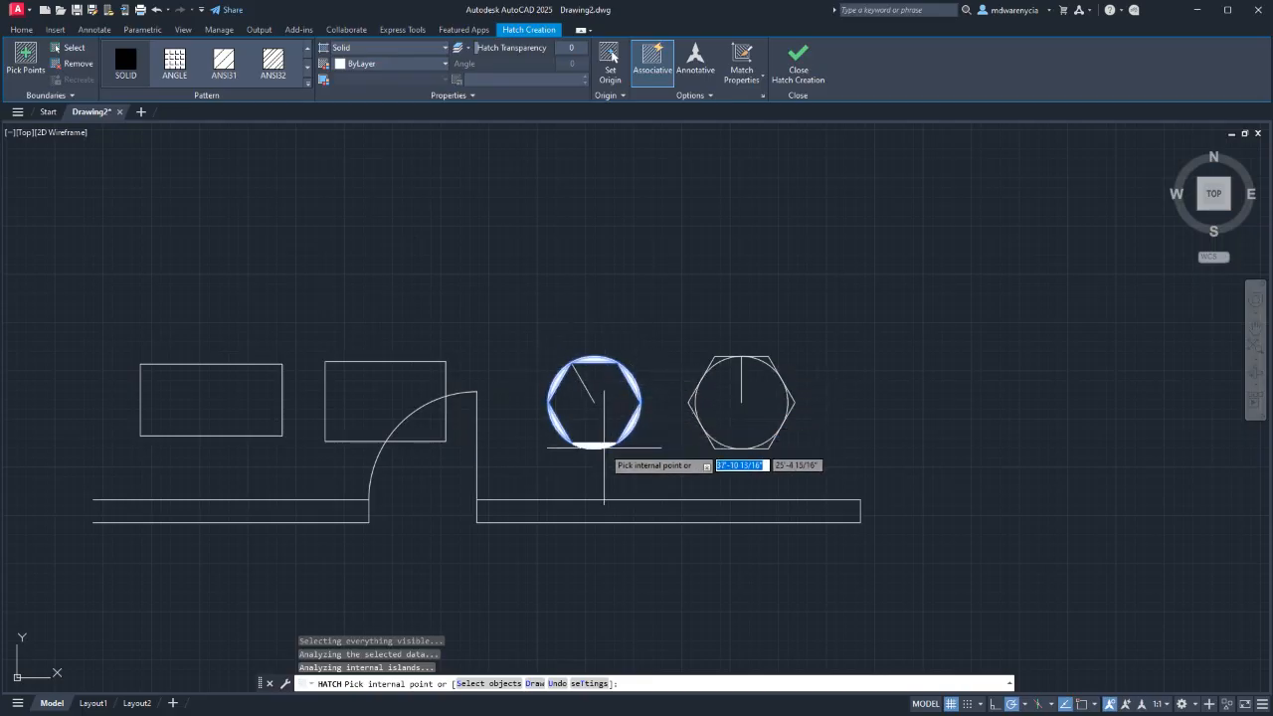
left_click(609, 443)
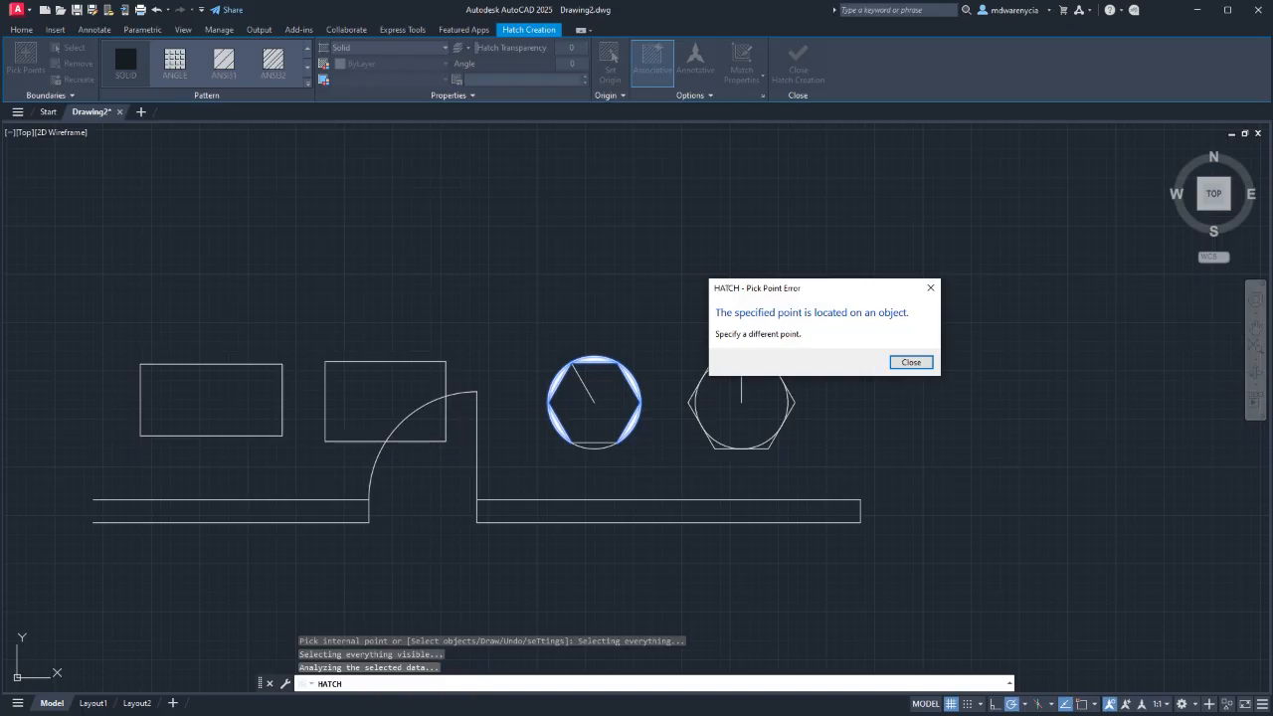
key("Return")
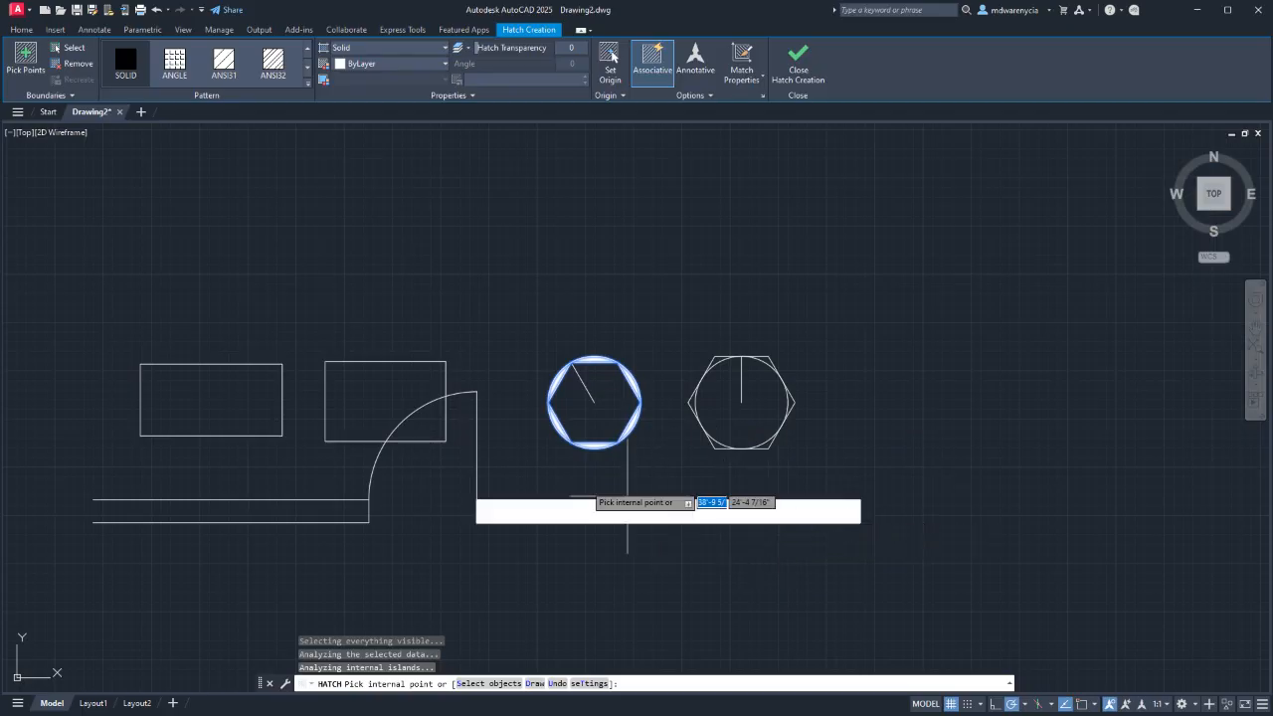
key("Escape")
key("Escape")
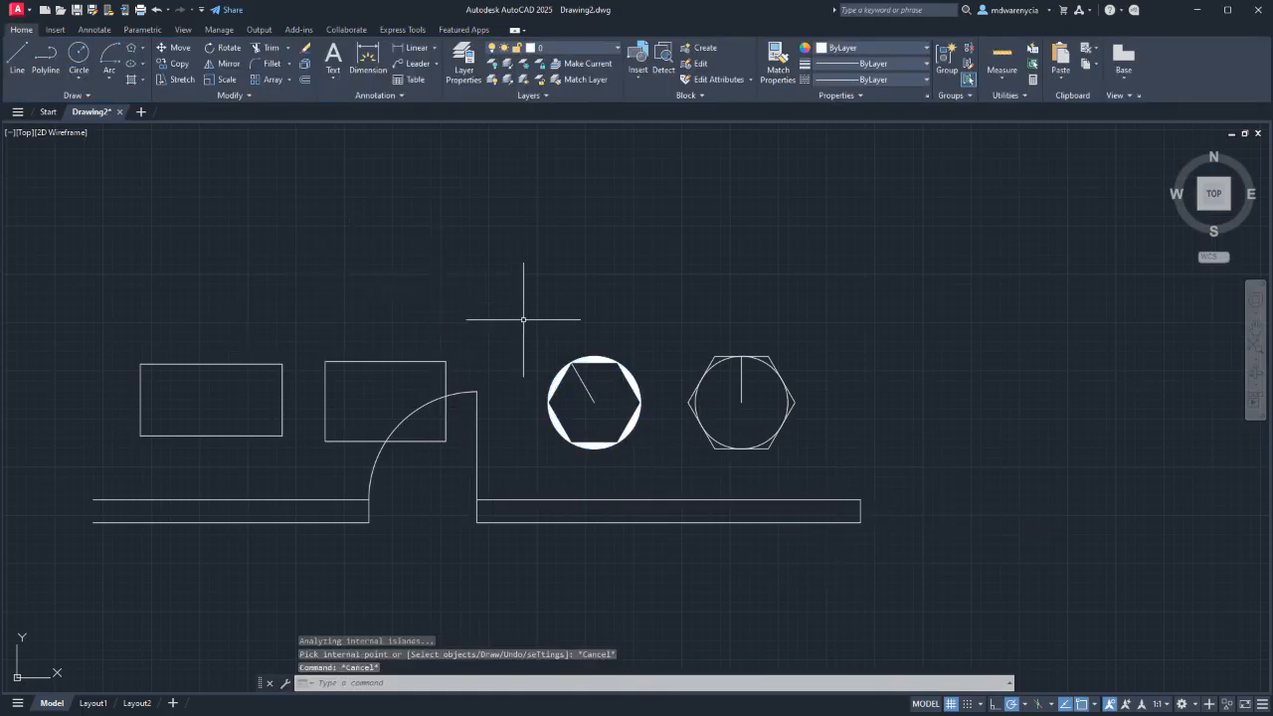
key("Escape")
Highlight the circumscribed hexagon and its inner circle to compare their outlines, and clear the selection.
scroll(838, 386, "up", 5)
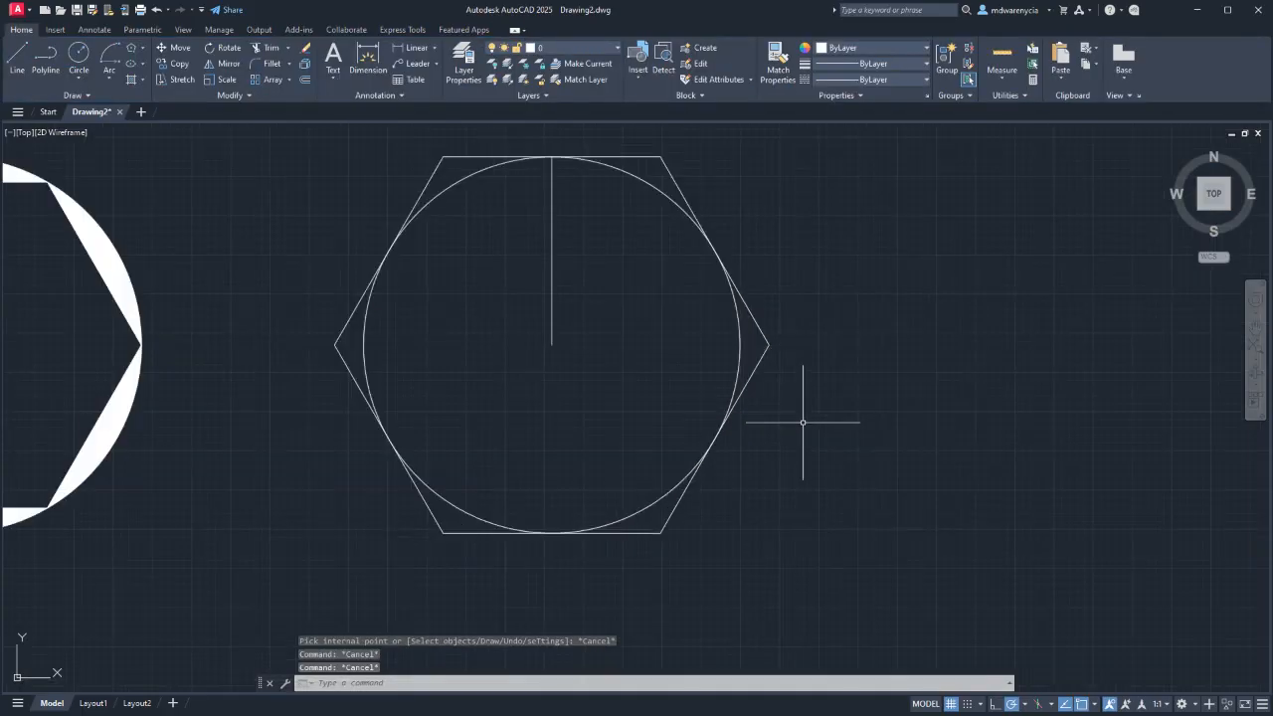
scroll(766, 360, "up", 3)
left_click(773, 348)
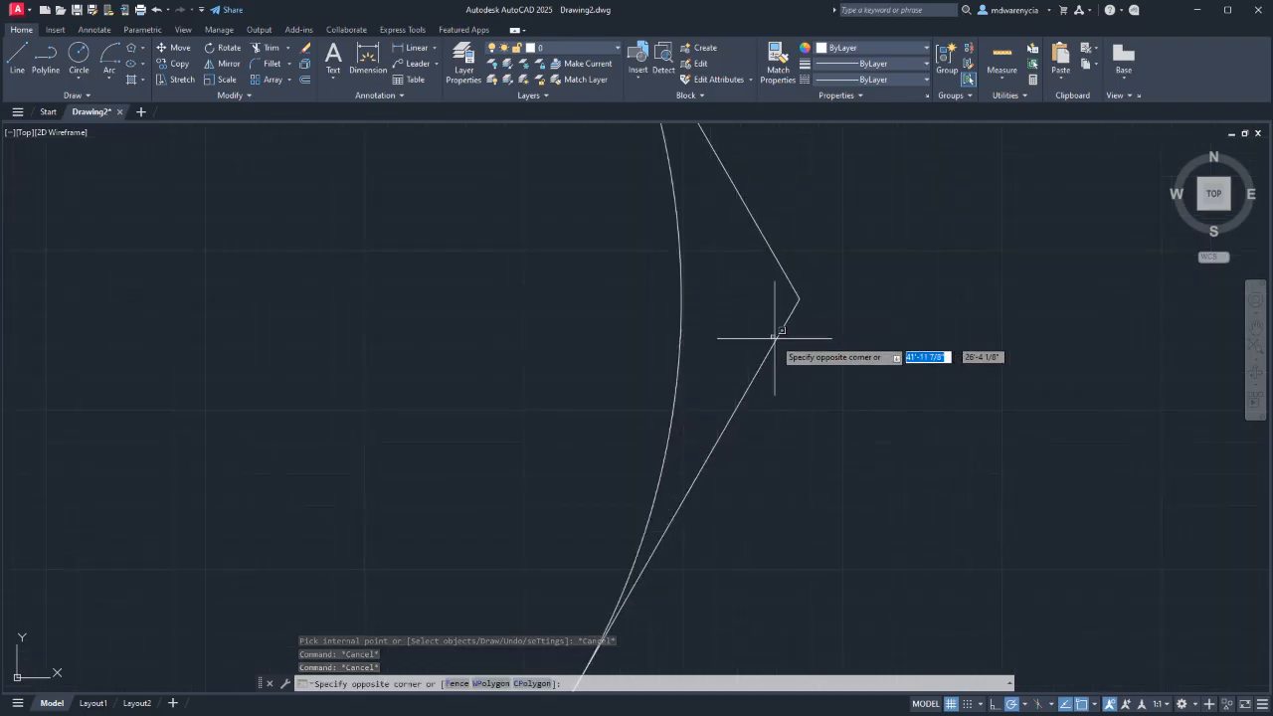
left_click(773, 343)
scroll(744, 326, "down", 10)
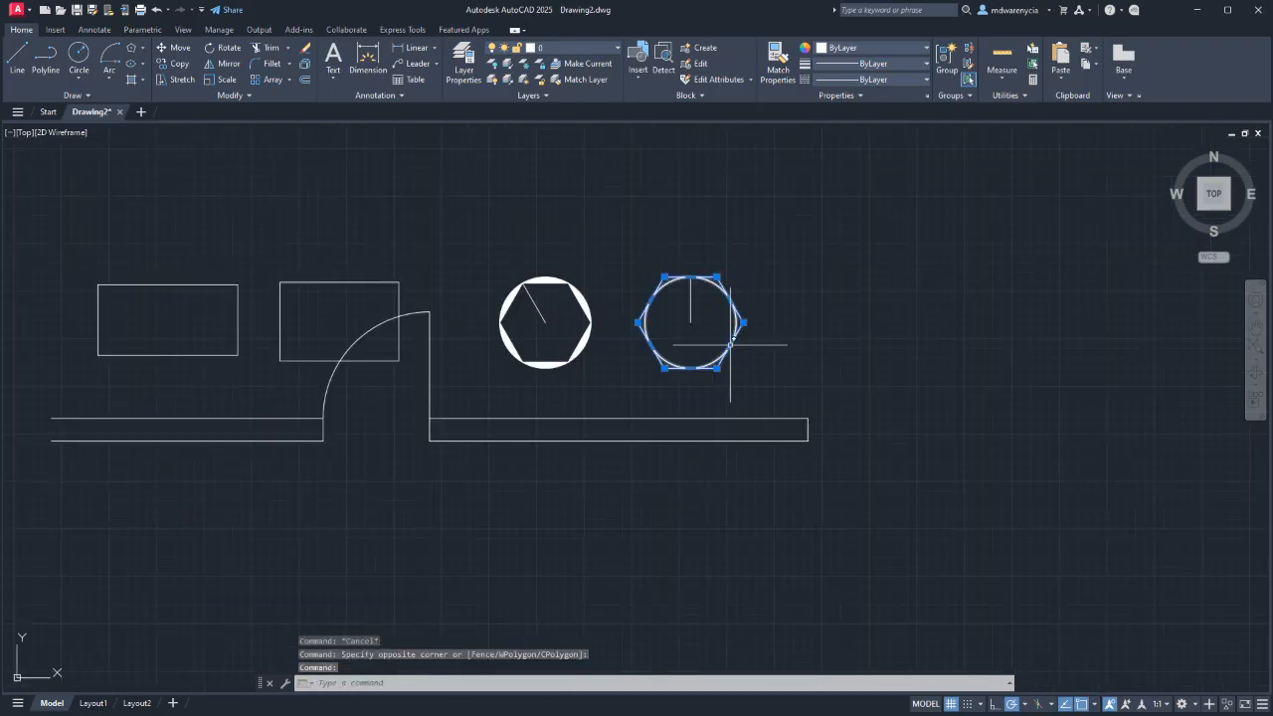
scroll(708, 351, "up", 5)
left_click(752, 375)
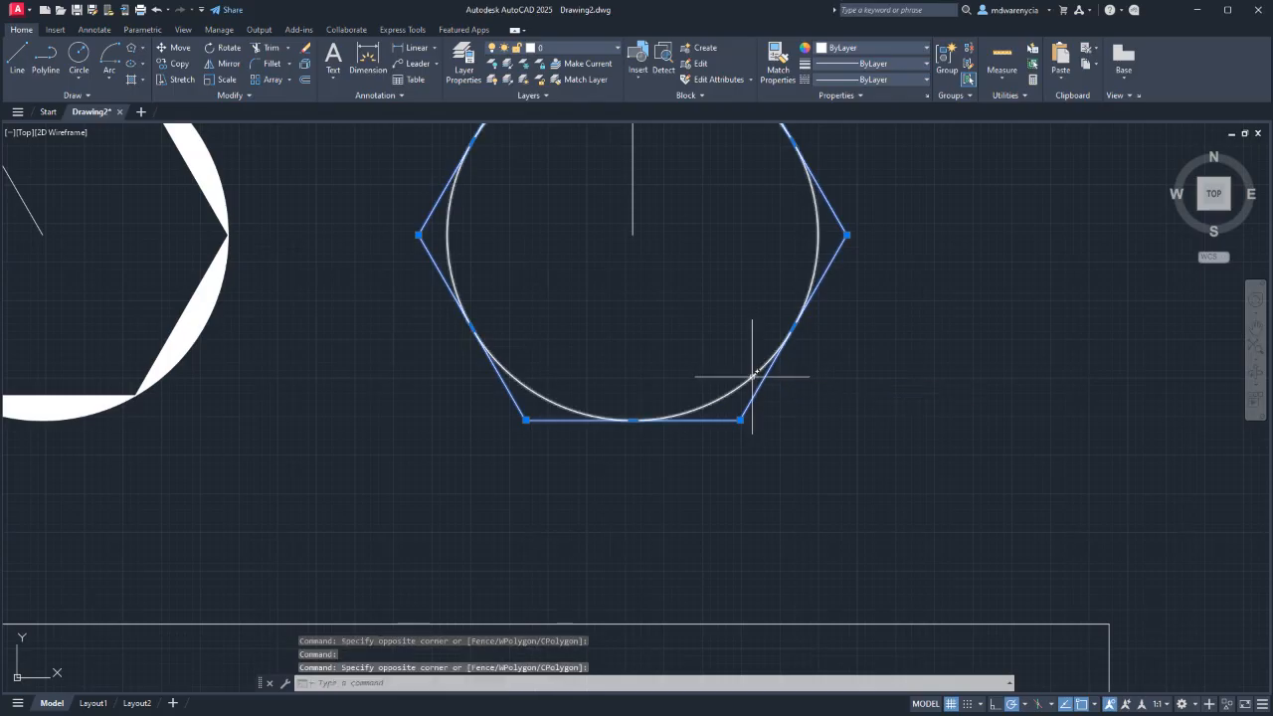
scroll(573, 428, "down", 8)
scroll(587, 392, "up", 4)
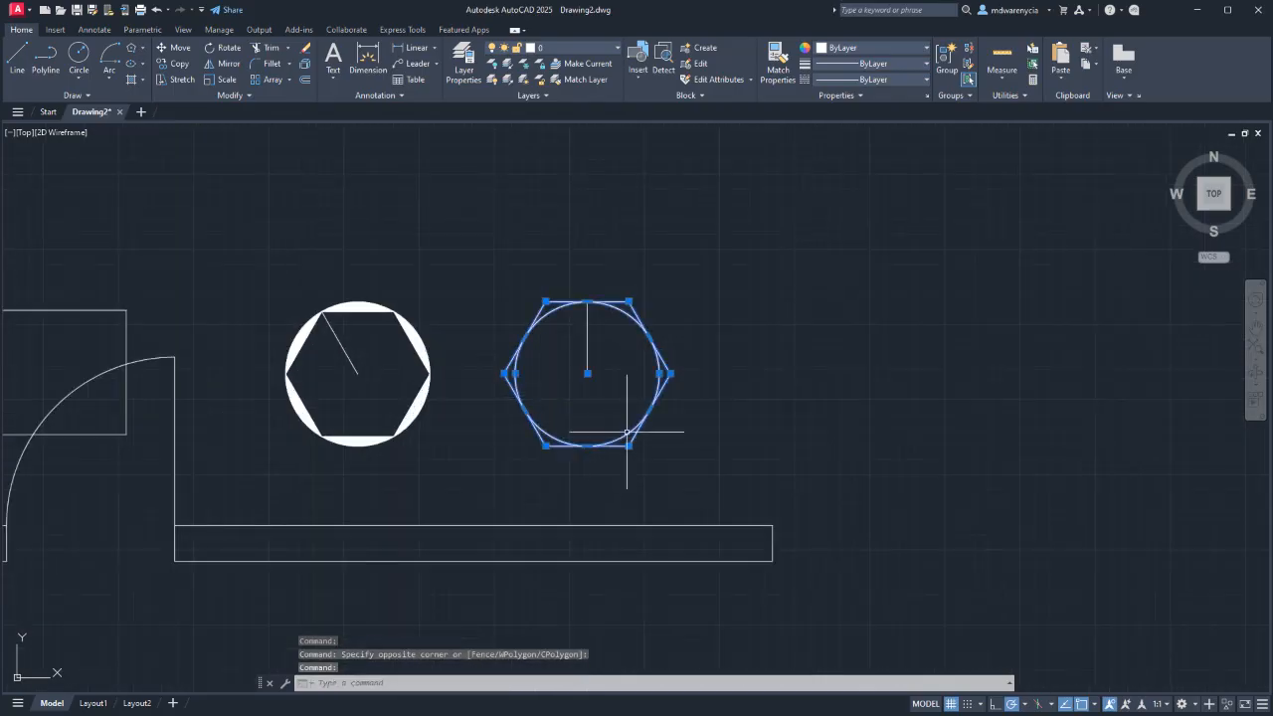
scroll(644, 411, "up", 4)
key("Escape")
key("Escape")
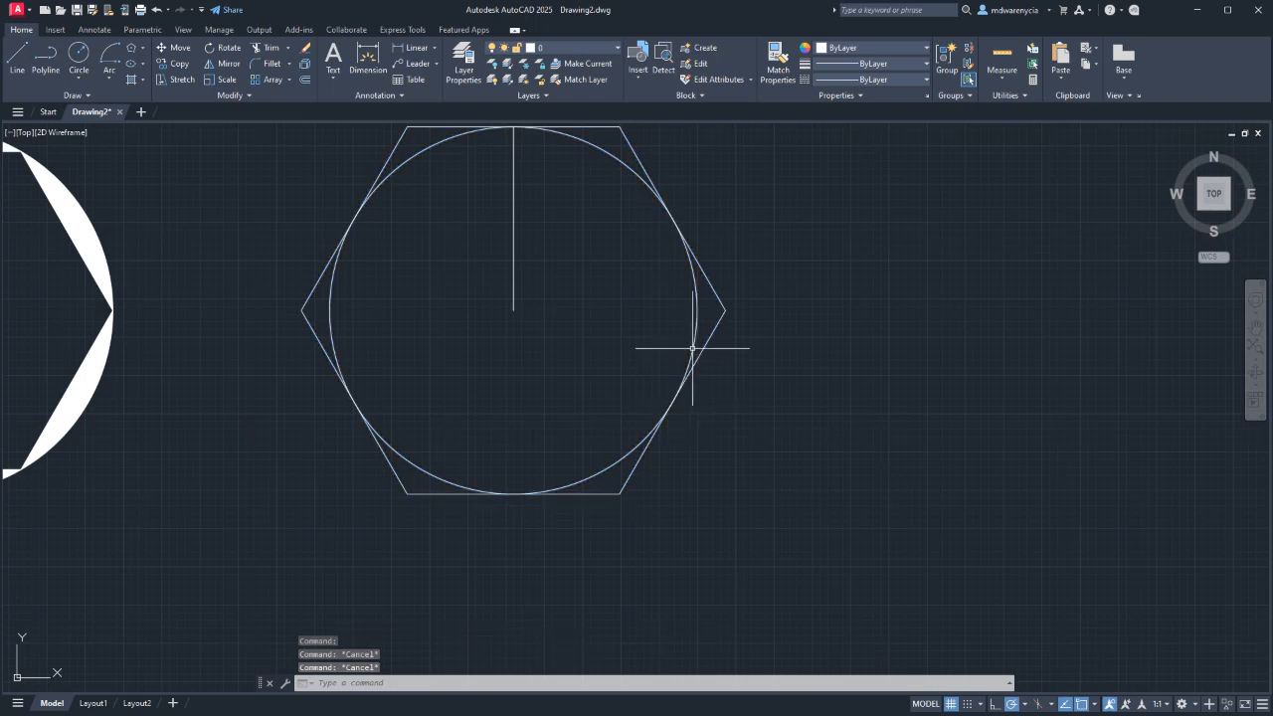
Stretch the circle inside the circumscribed hexagon slightly inward from its upper quadrant point.
left_click(692, 348)
left_click(513, 126)
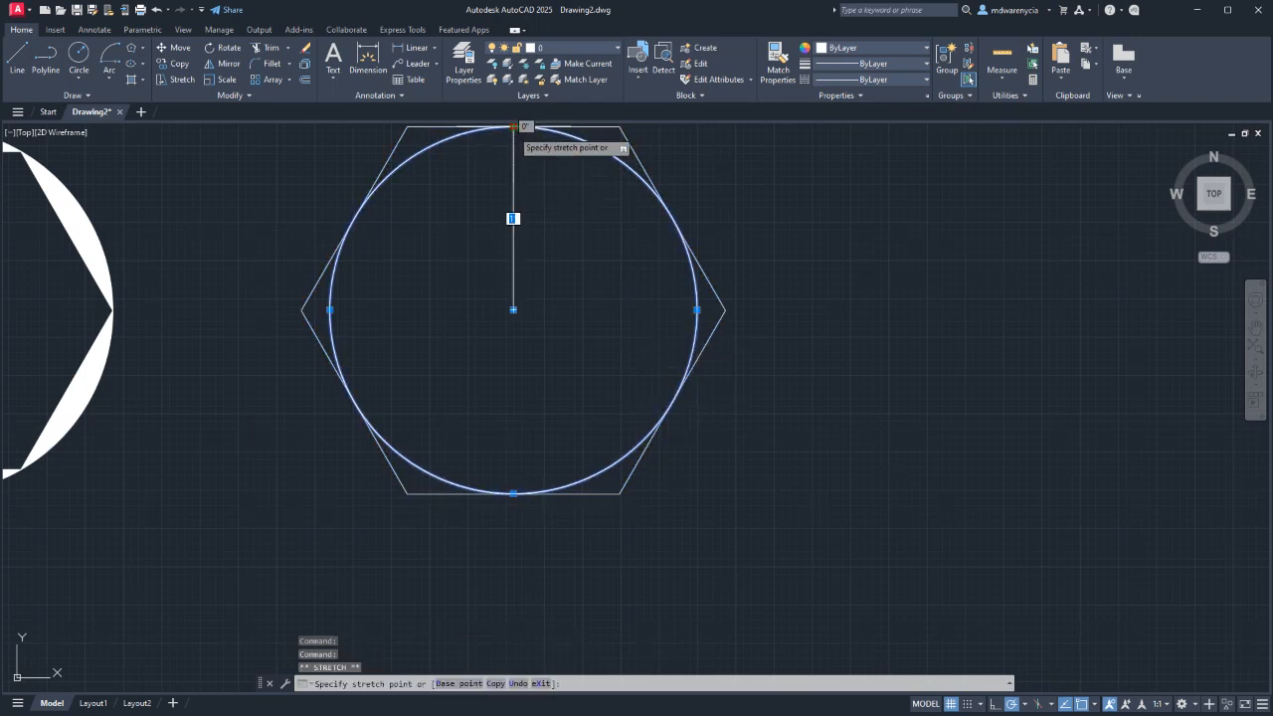
key("Escape")
scroll(393, 200, "down", 4)
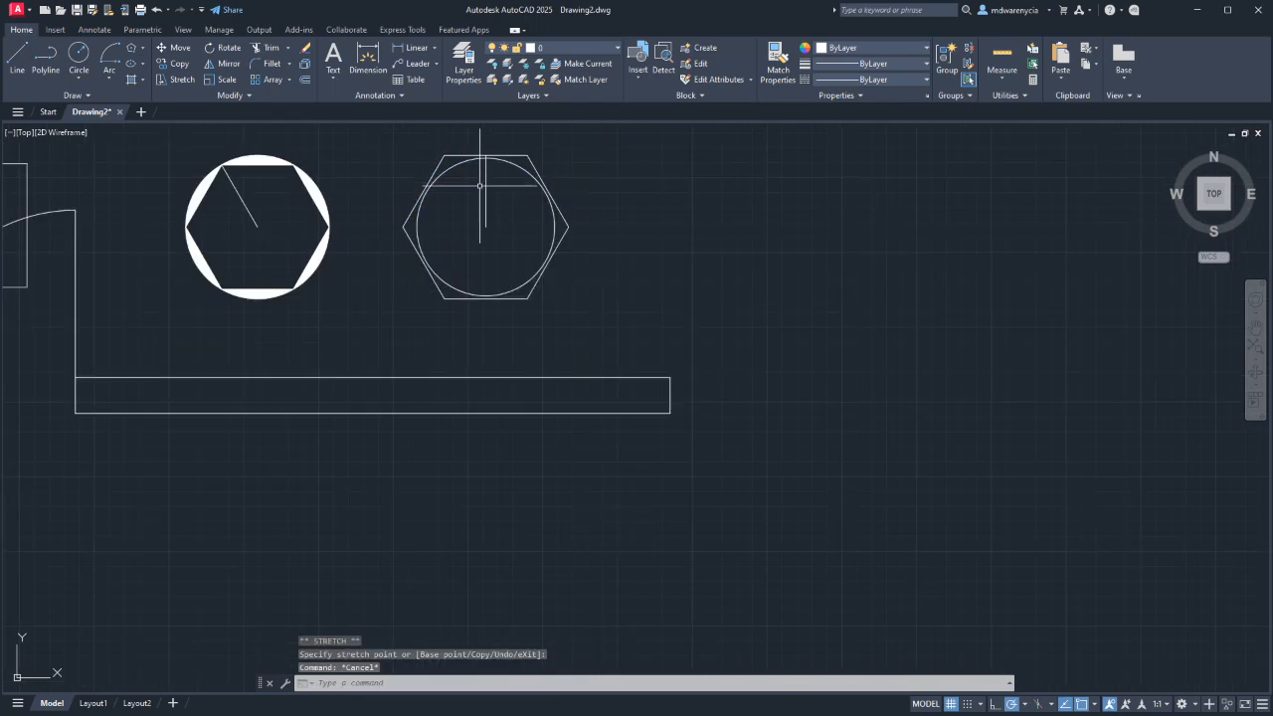
scroll(479, 185, "up", 5)
scroll(495, 199, "down", 3)
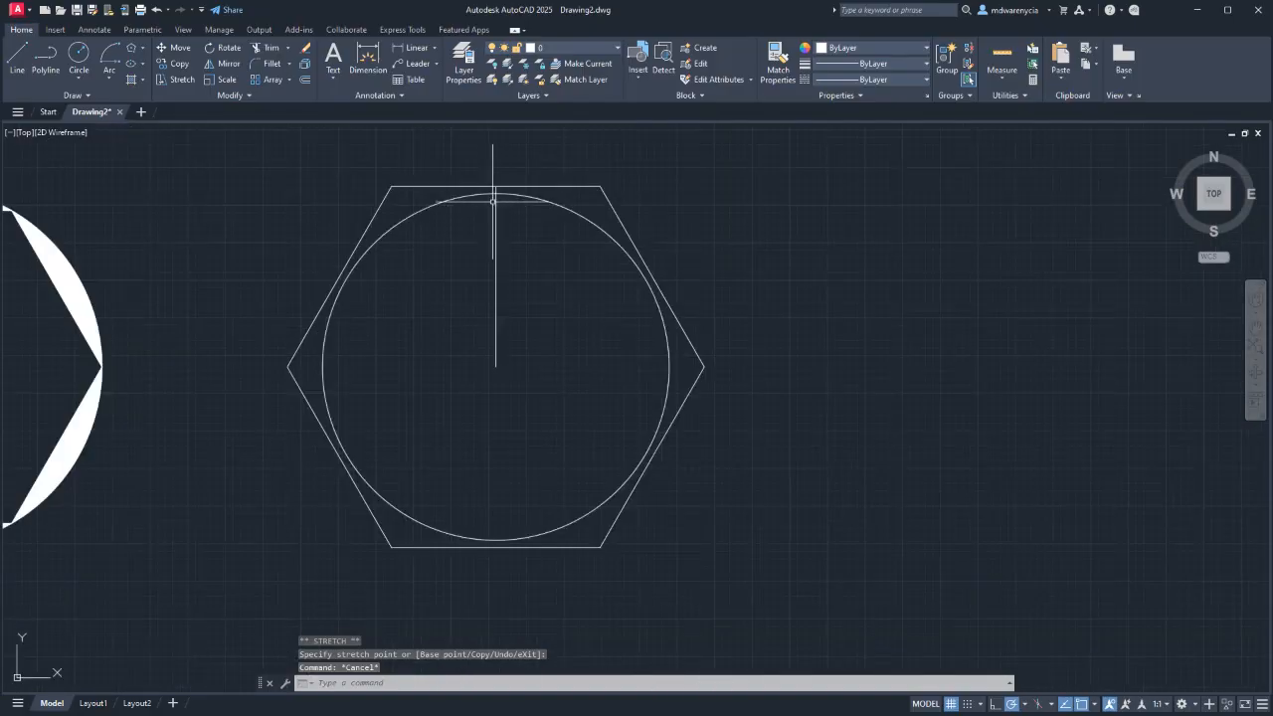
Stretch the inner circle's upper quadrant point to the midpoint of the circumscribed hexagon's upper side.
left_click(507, 190)
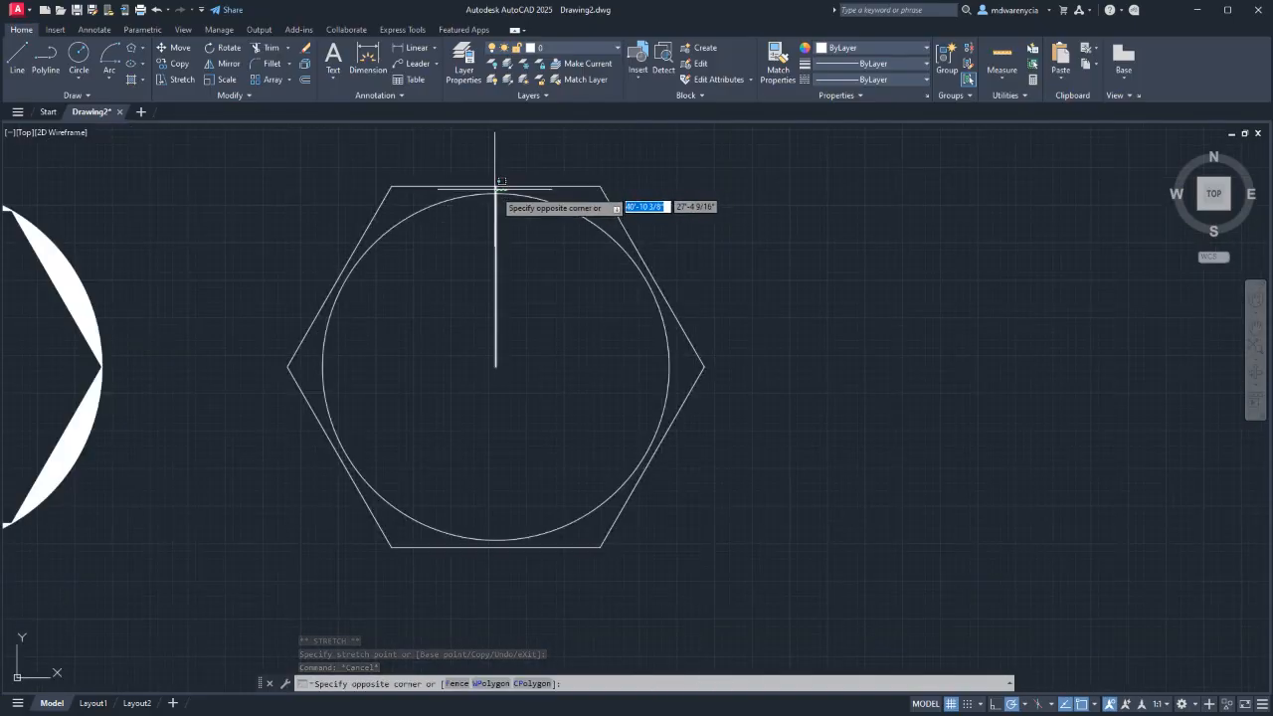
left_click(497, 193)
scroll(496, 193, "up", 6)
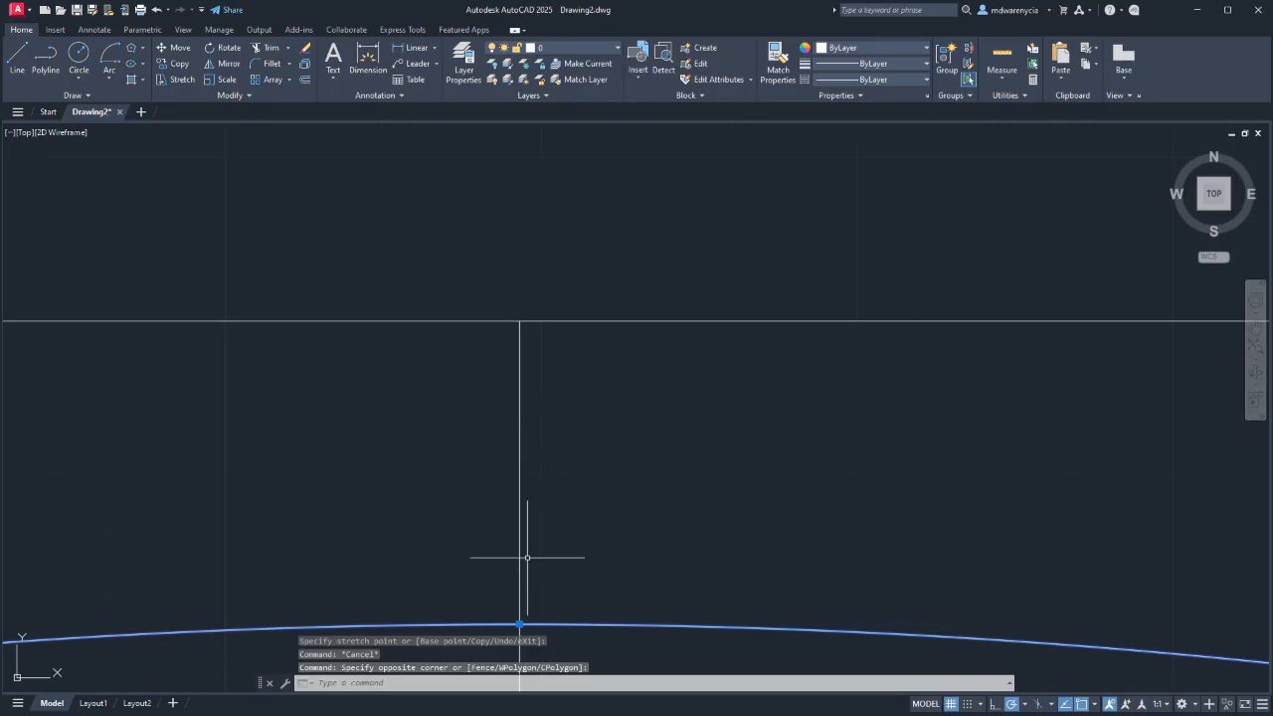
left_click(519, 627)
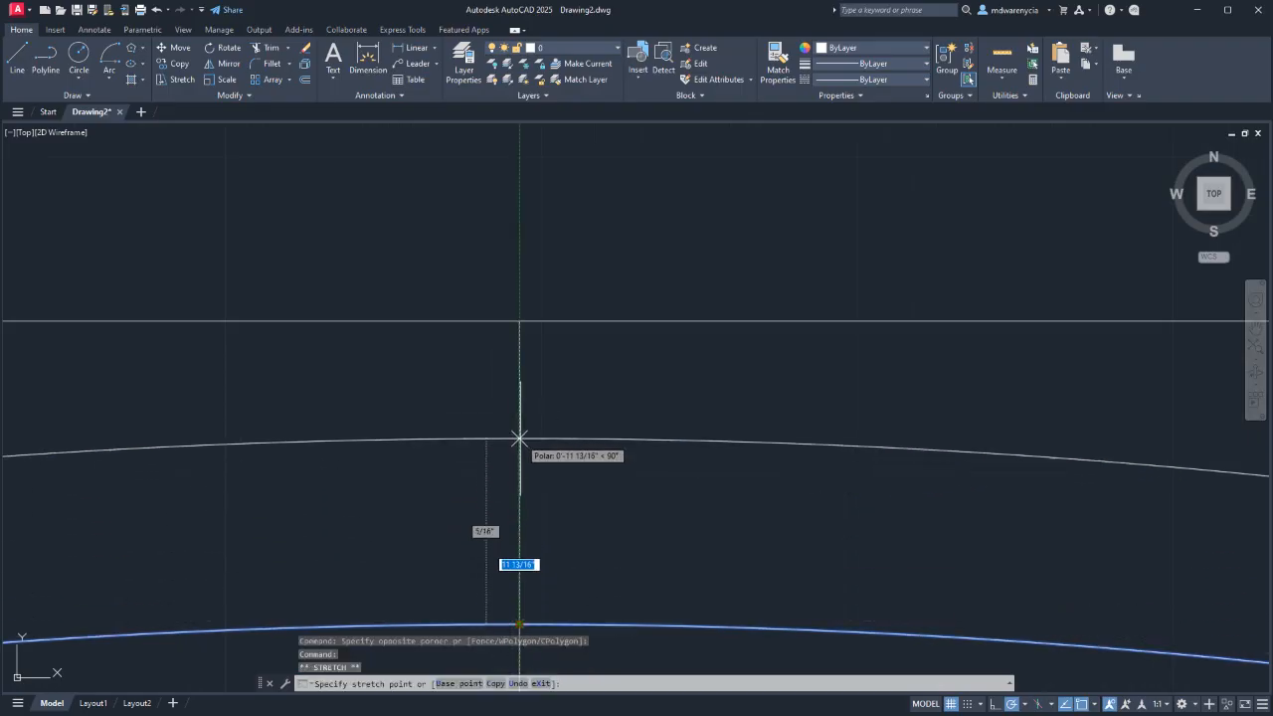
key("Escape")
scroll(520, 328, "down", 8)
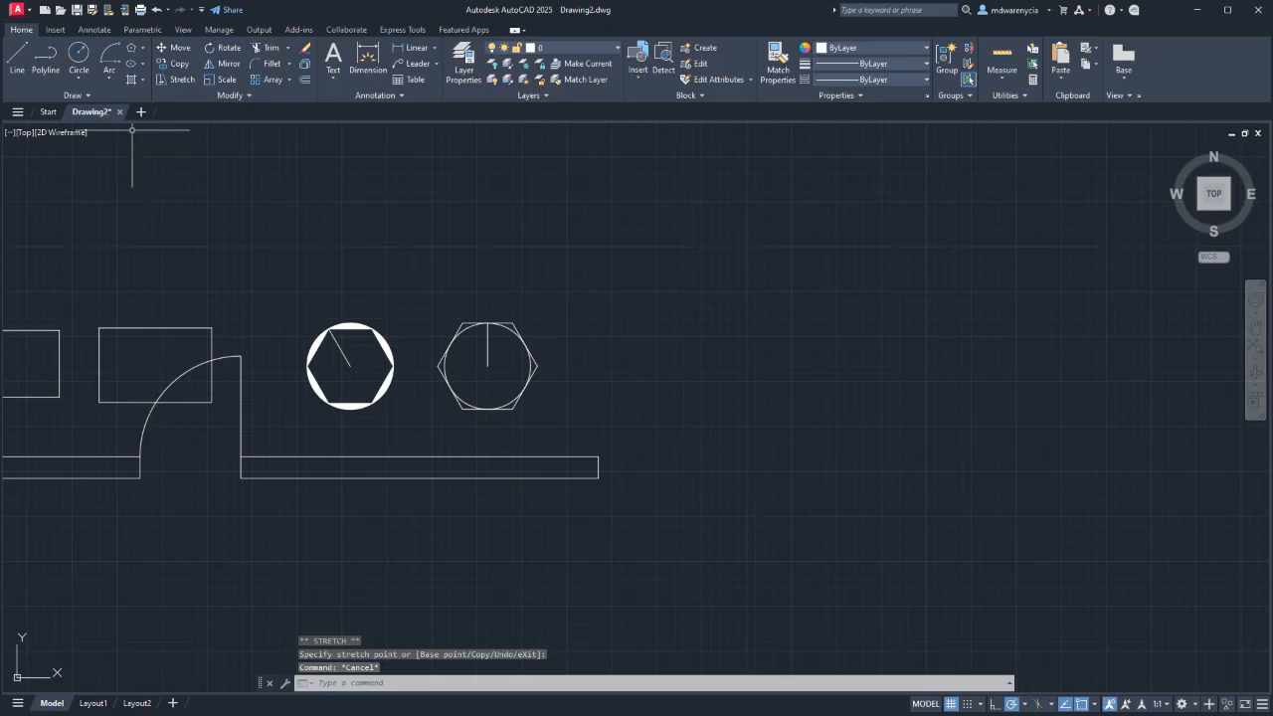
Fill the left corner gap between the circumscribed hexagon and its inner circle with a SOLID hatch.
left_click(131, 79)
scroll(390, 355, "up", 6)
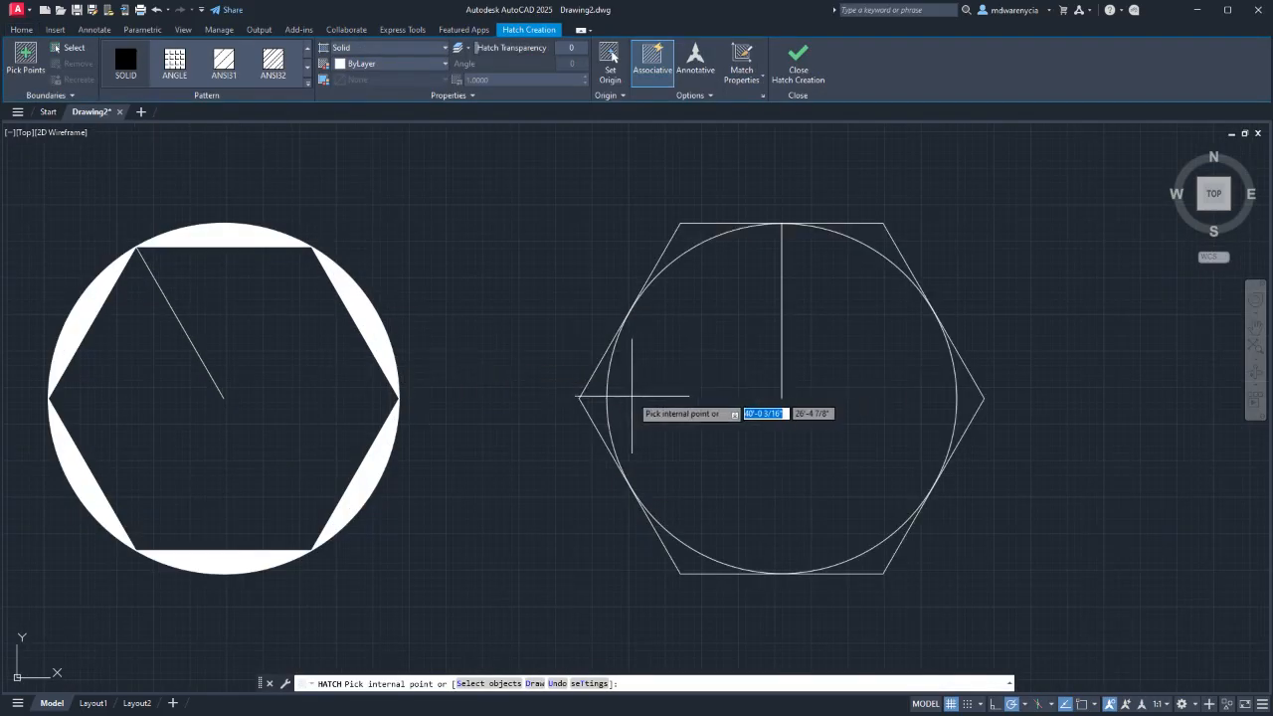
left_click(596, 399)
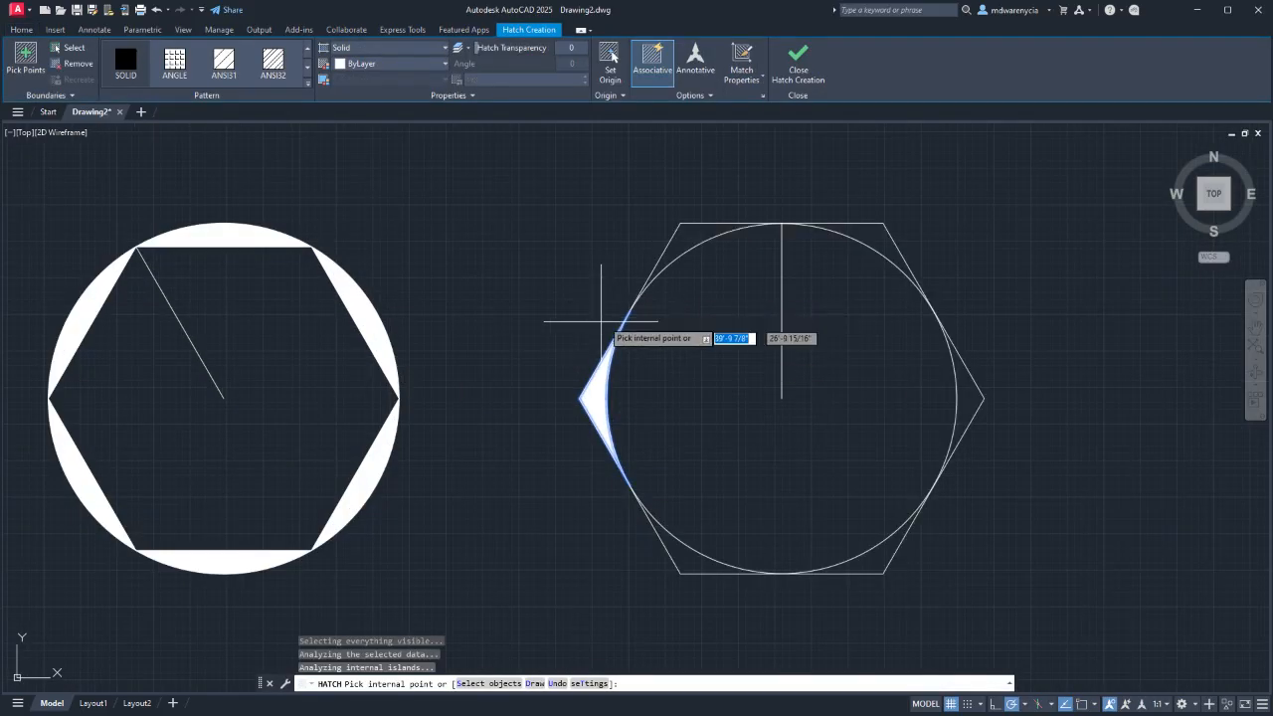
scroll(622, 298, "up", 5)
scroll(484, 412, "up", 5)
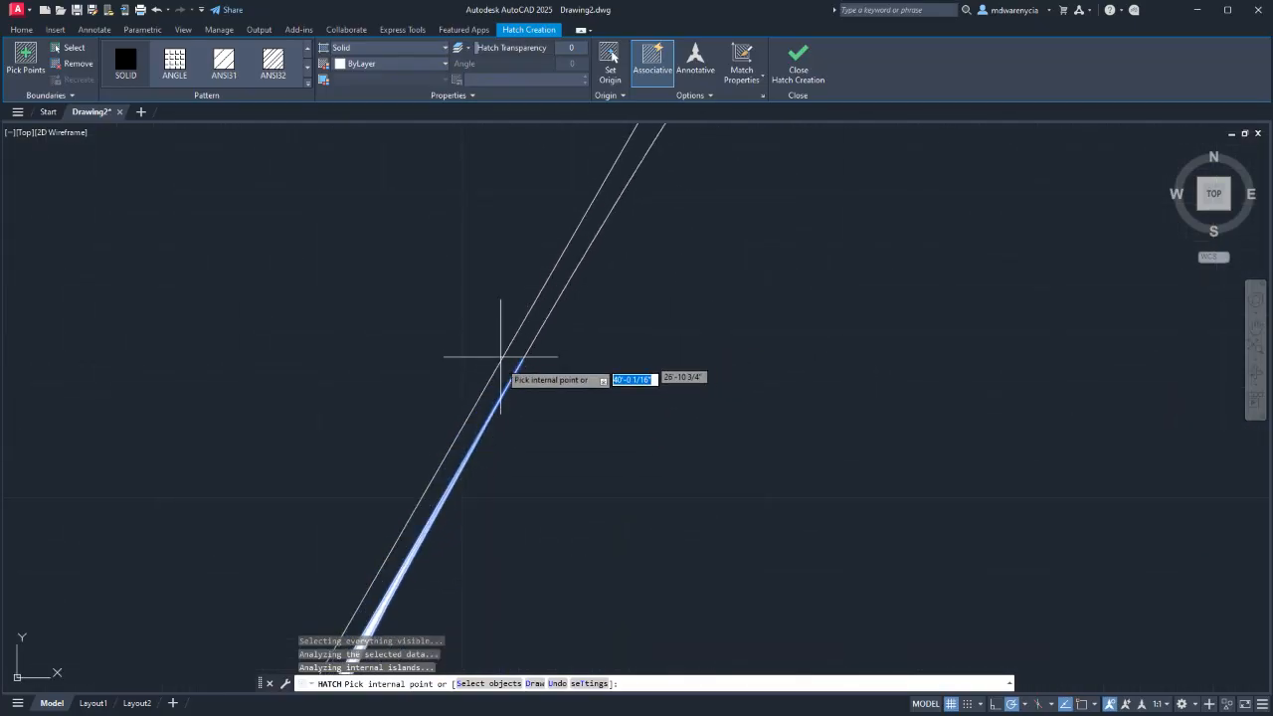
scroll(512, 382, "down", 10)
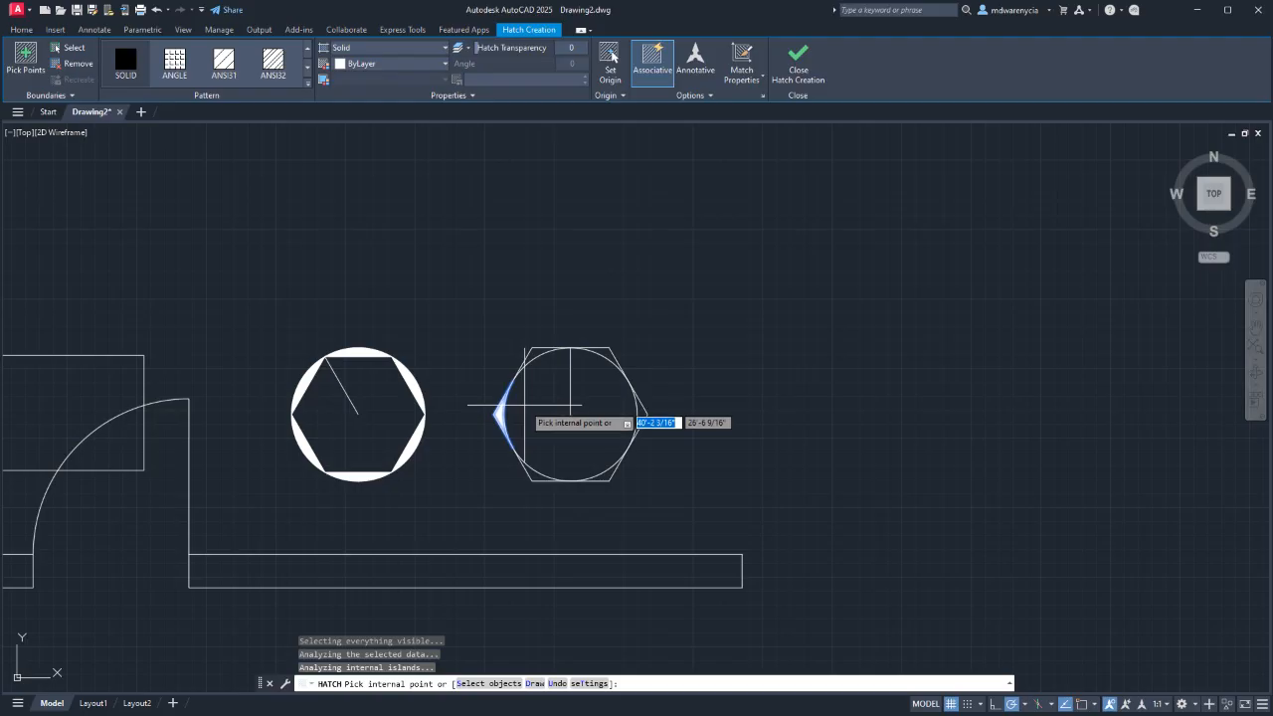
scroll(527, 404, "up", 2)
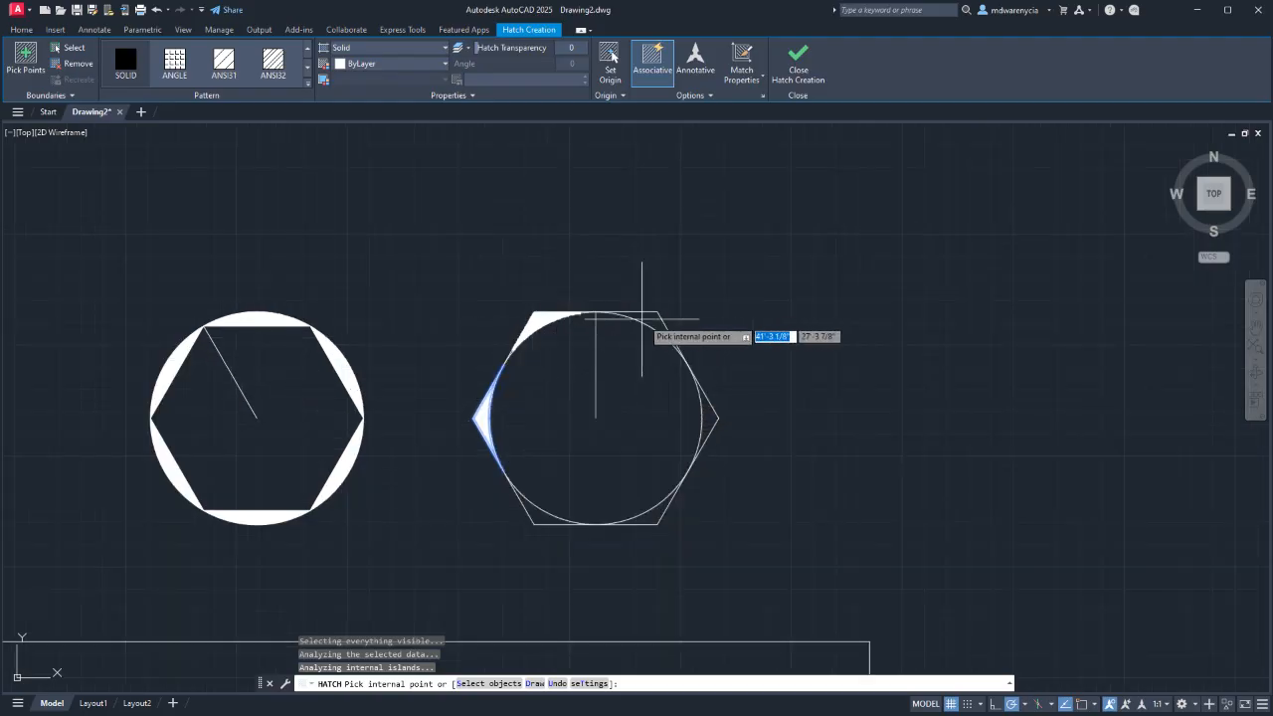
key("Escape")
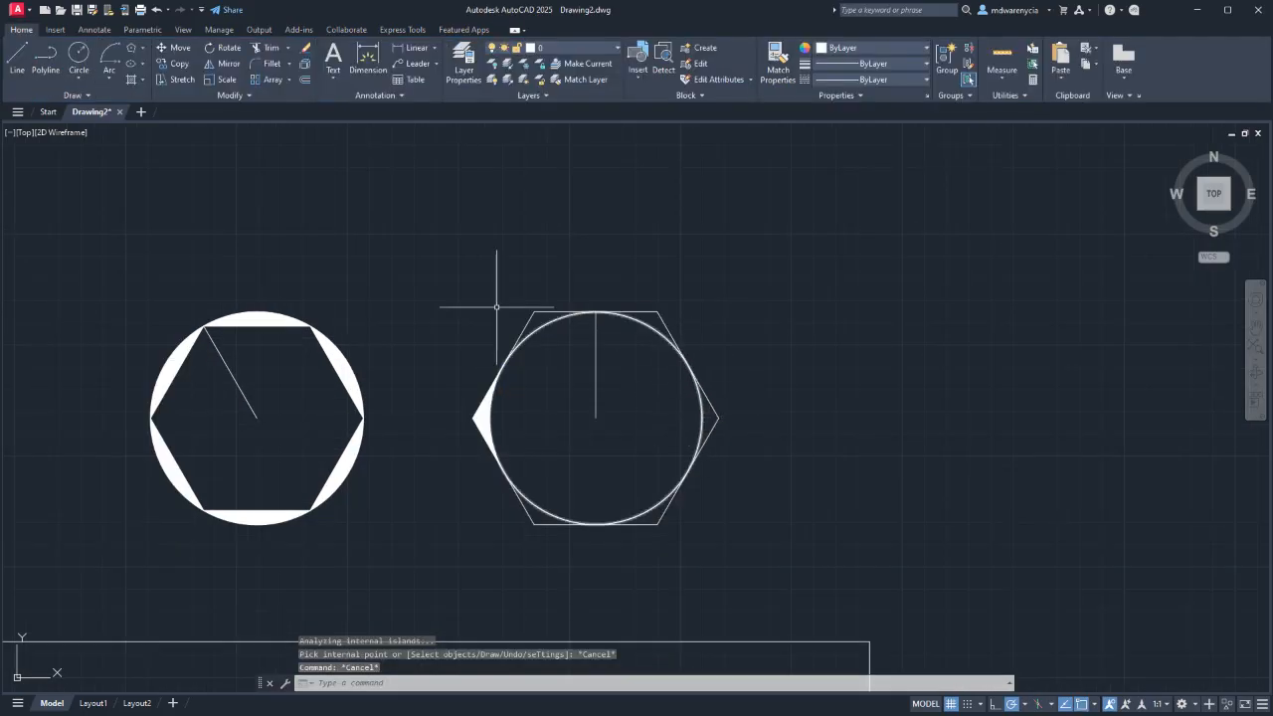
Stretch the inner circle's upper quadrant point slightly inward, to a radius of about 11 15/16".
scroll(609, 315, "up", 5)
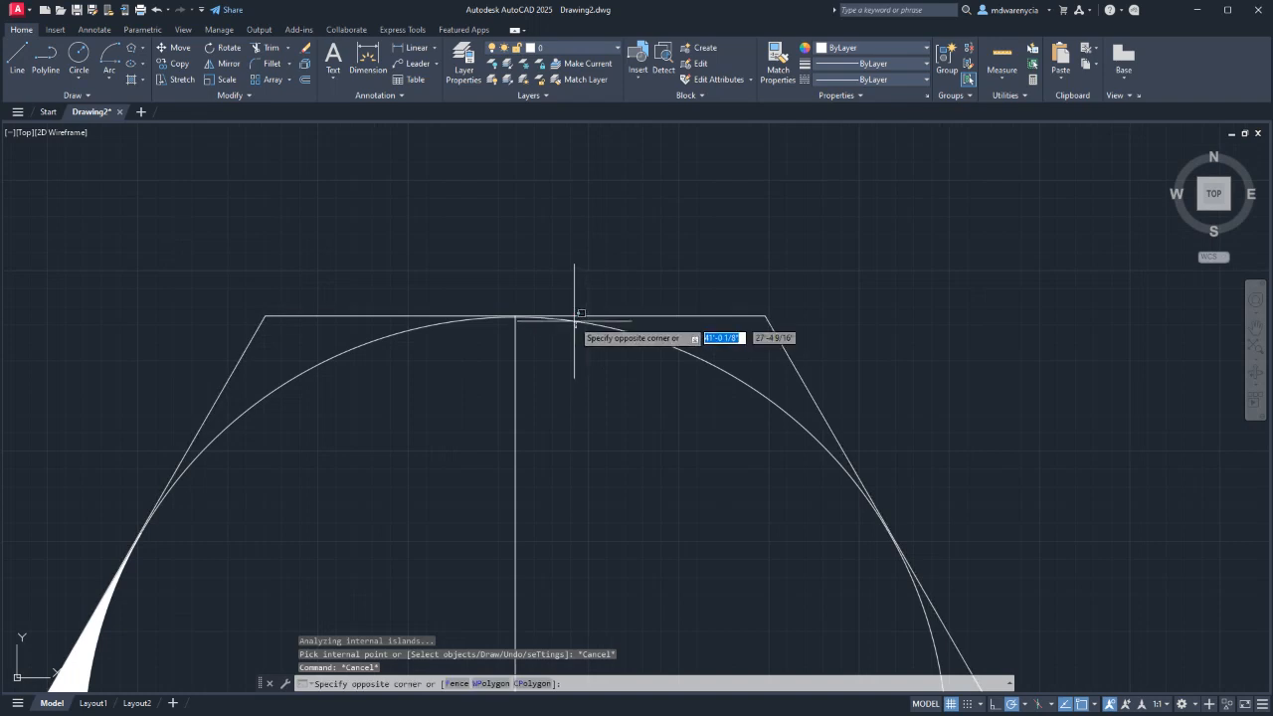
left_click(528, 312)
scroll(532, 313, "up", 4)
left_click(483, 321)
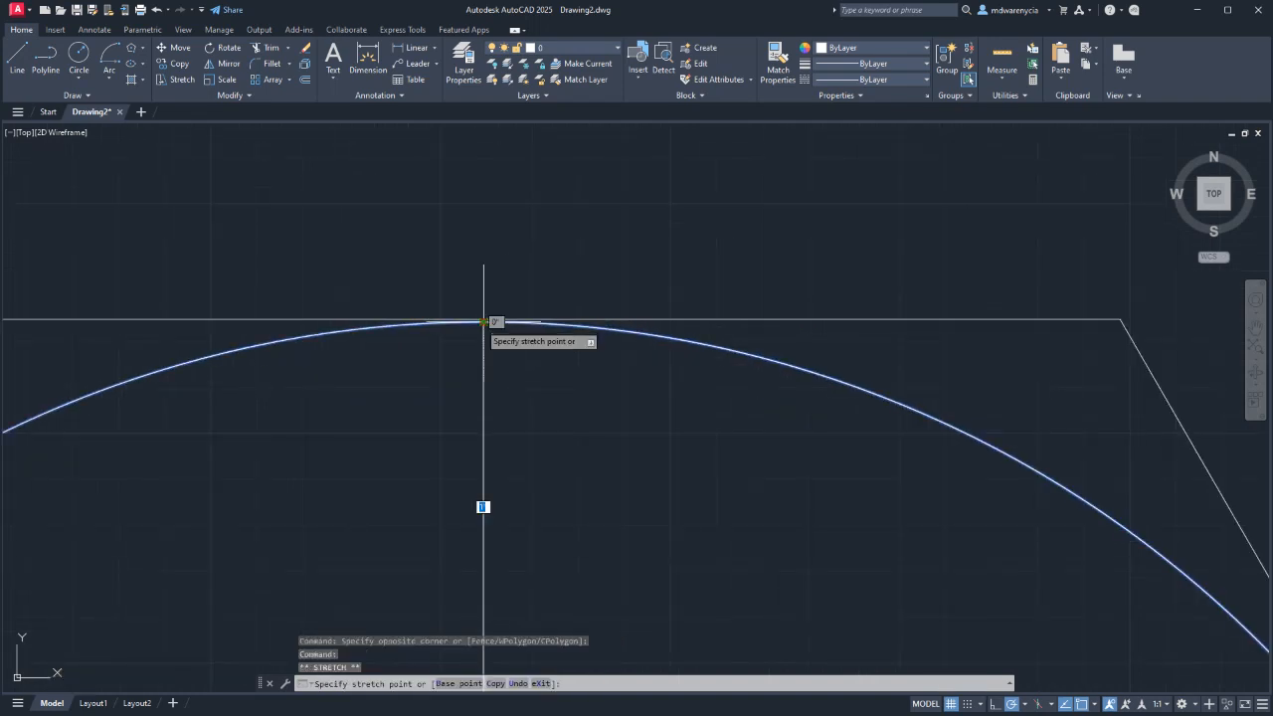
scroll(483, 321, "up", 3)
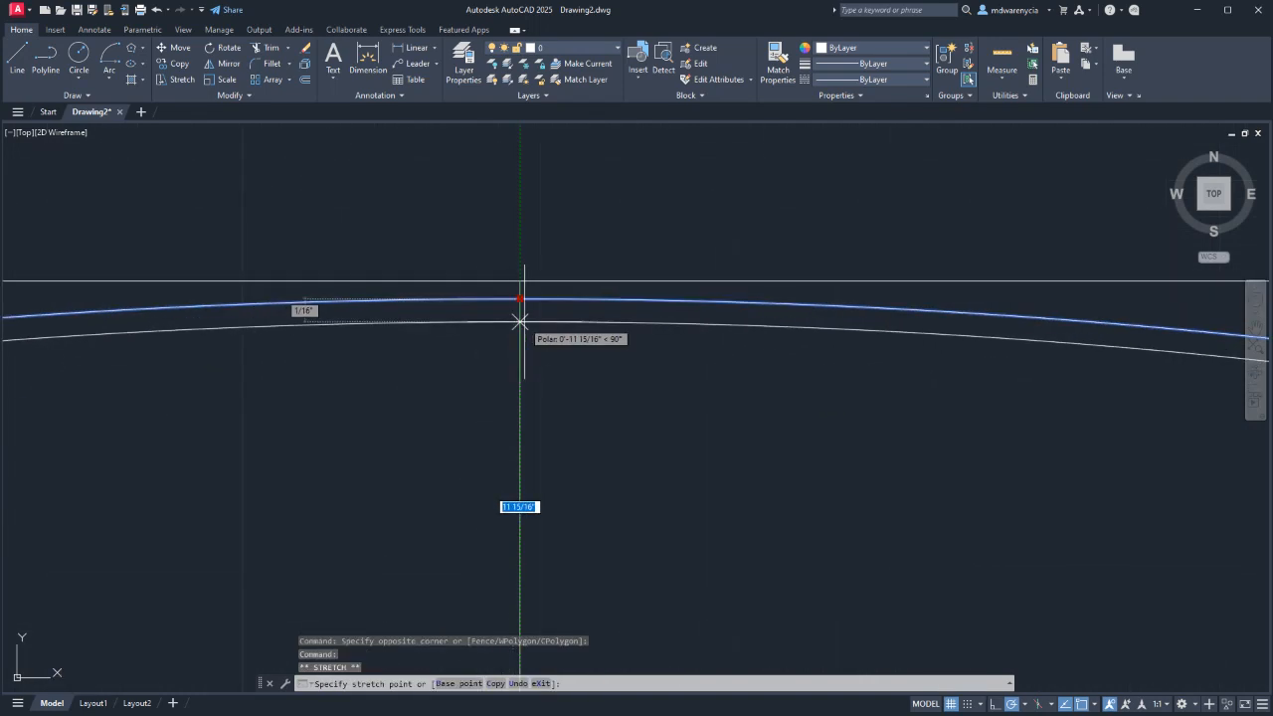
left_click(521, 321)
scroll(521, 322, "down", 4)
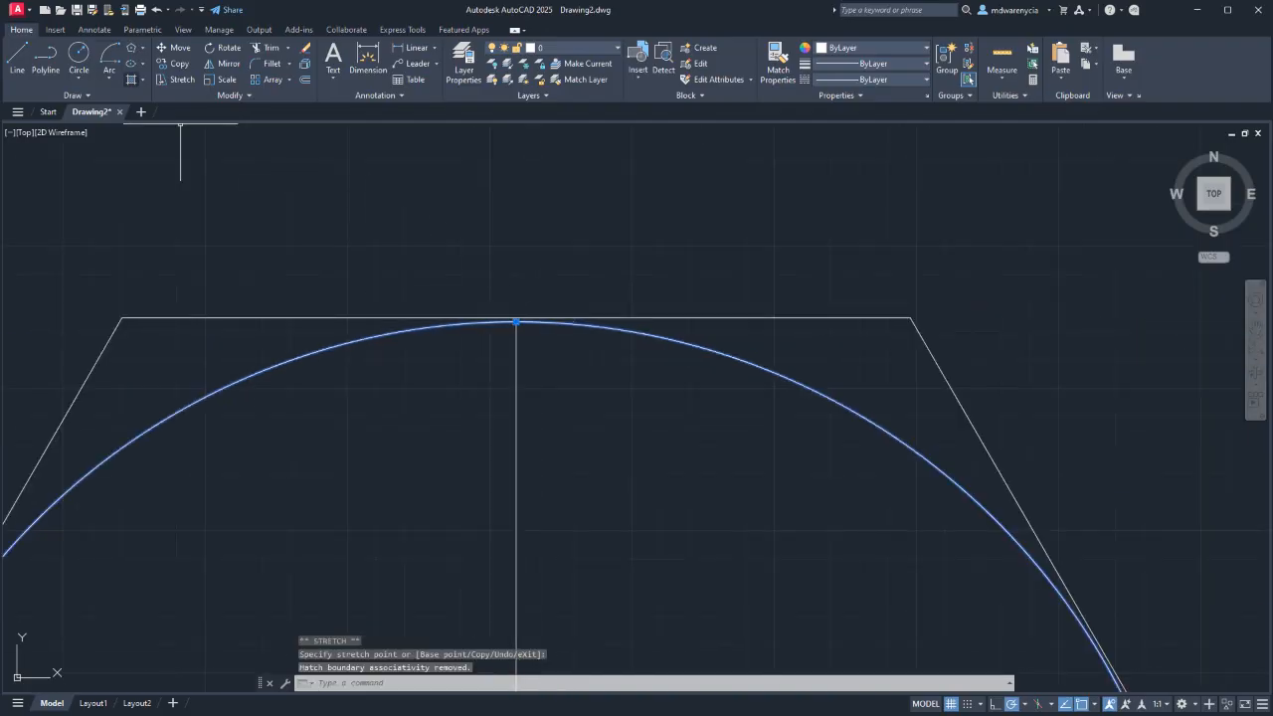
Fill the whole band between the circumscribed hexagon and its inner circle with a SOLID hatch.
left_click(131, 79)
left_click(835, 355)
scroll(836, 355, "down", 2)
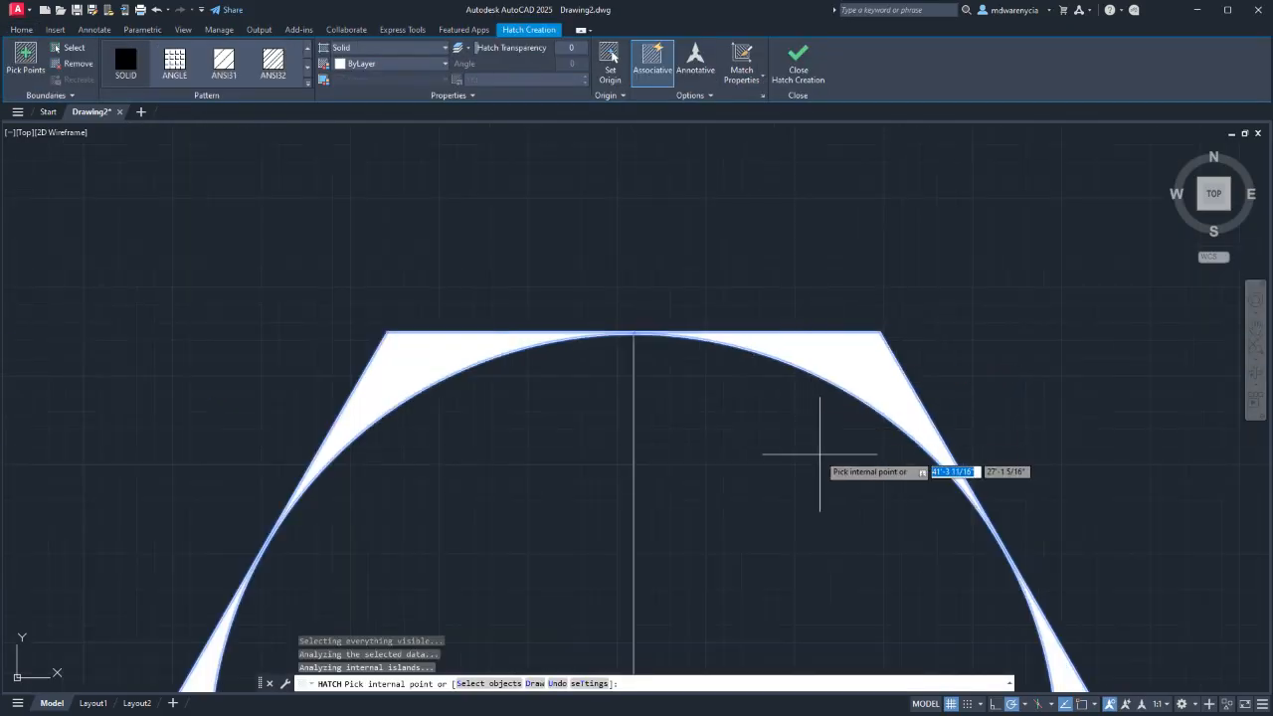
scroll(731, 418, "down", 8)
key("Escape")
scroll(718, 419, "up", 5)
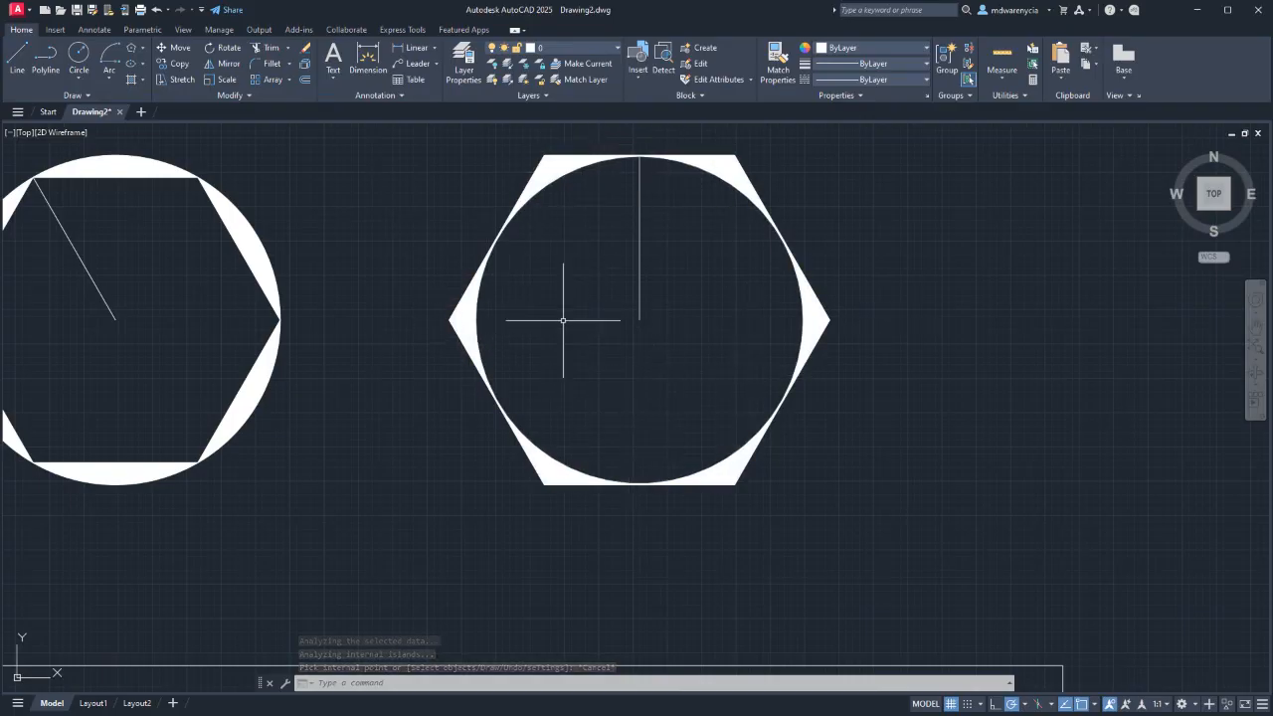
scroll(621, 188, "up", 8)
middle_click_drag(620, 188, 626, 534)
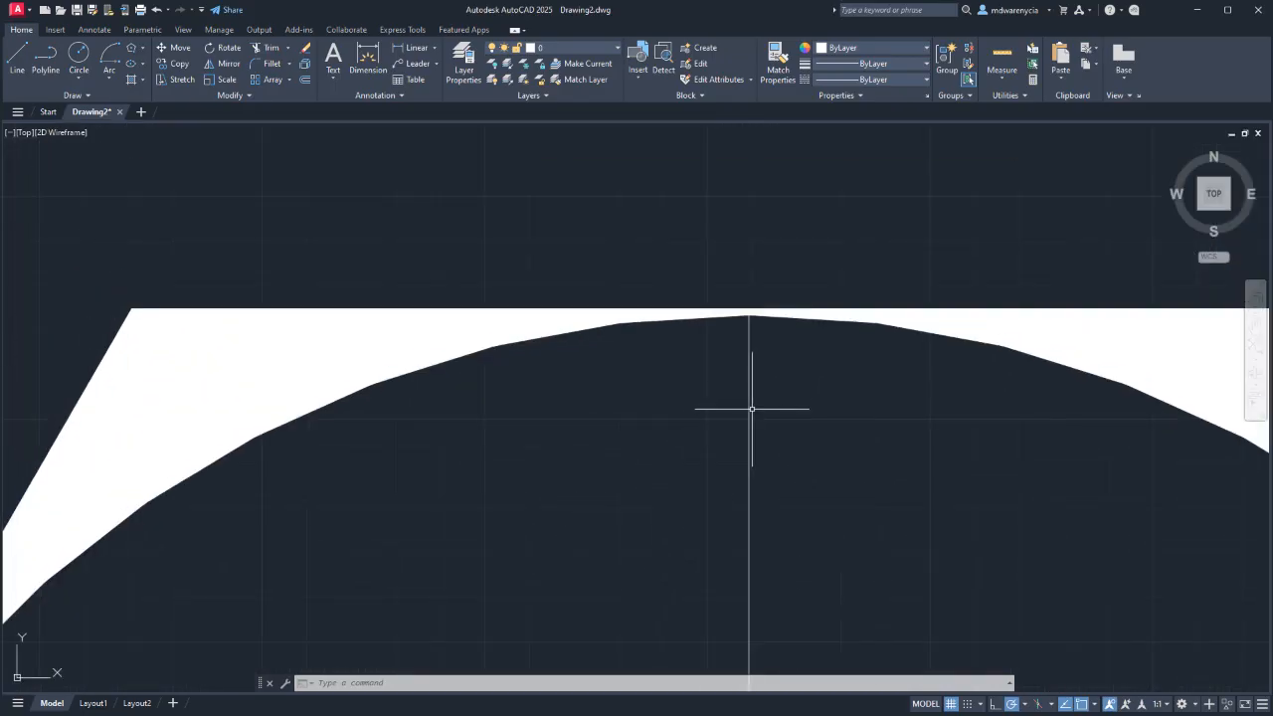
type("l")
key("Return")
left_click(749, 315)
scroll(730, 318, "up", 3)
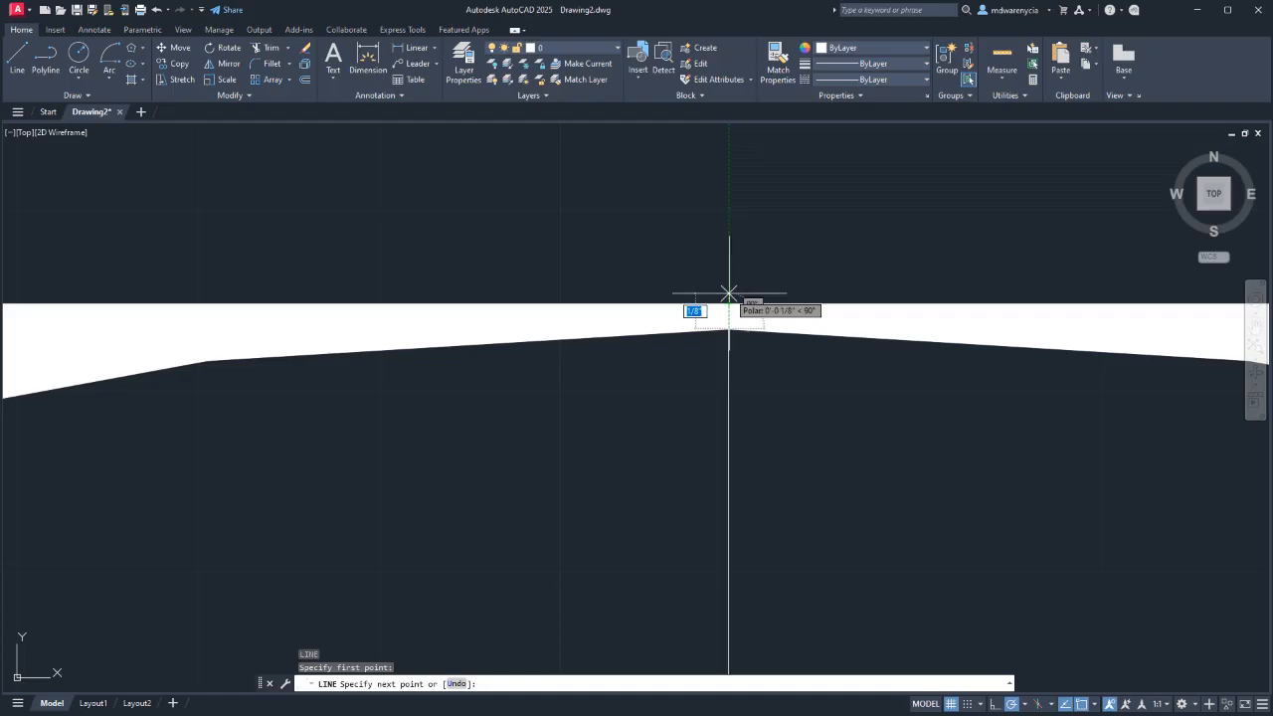
key("Escape")
scroll(731, 309, "down", 8)
scroll(700, 378, "up", 5)
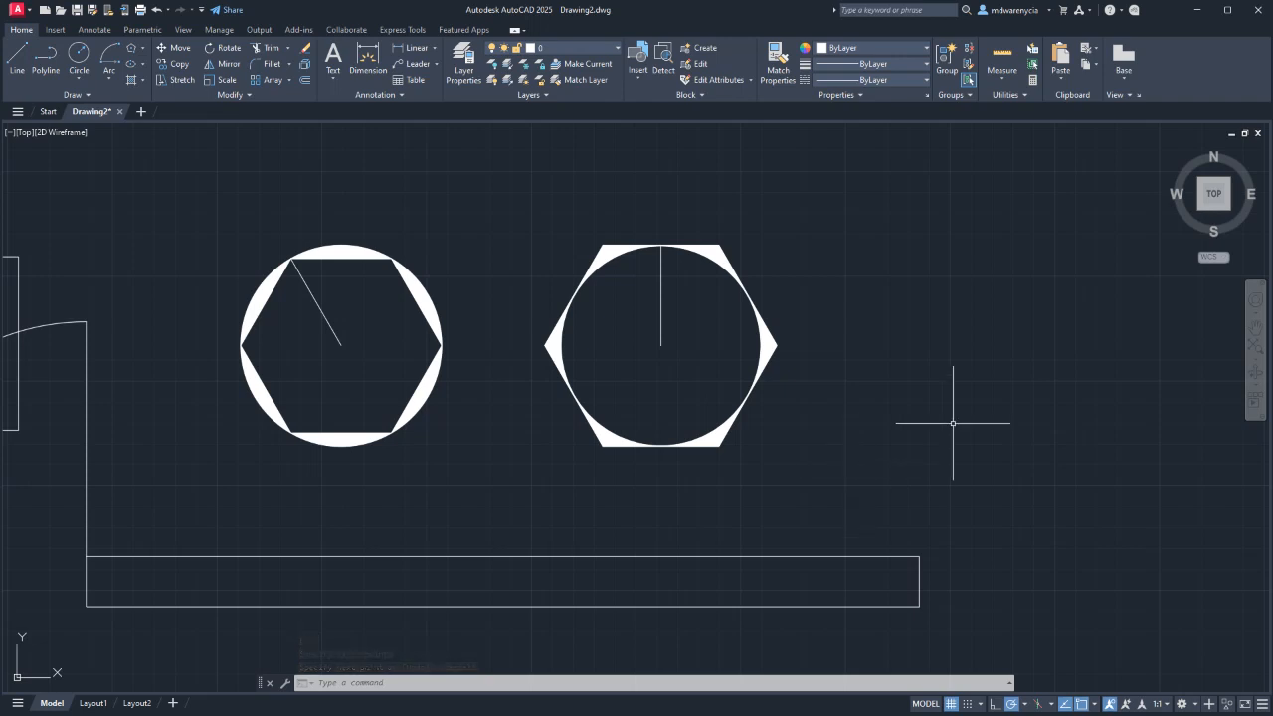
Stretch the upper endpoint of the right wall's end line slightly downward, leaving a small gap at the corner.
left_click(961, 587)
left_click(853, 574)
scroll(896, 594, "up", 4)
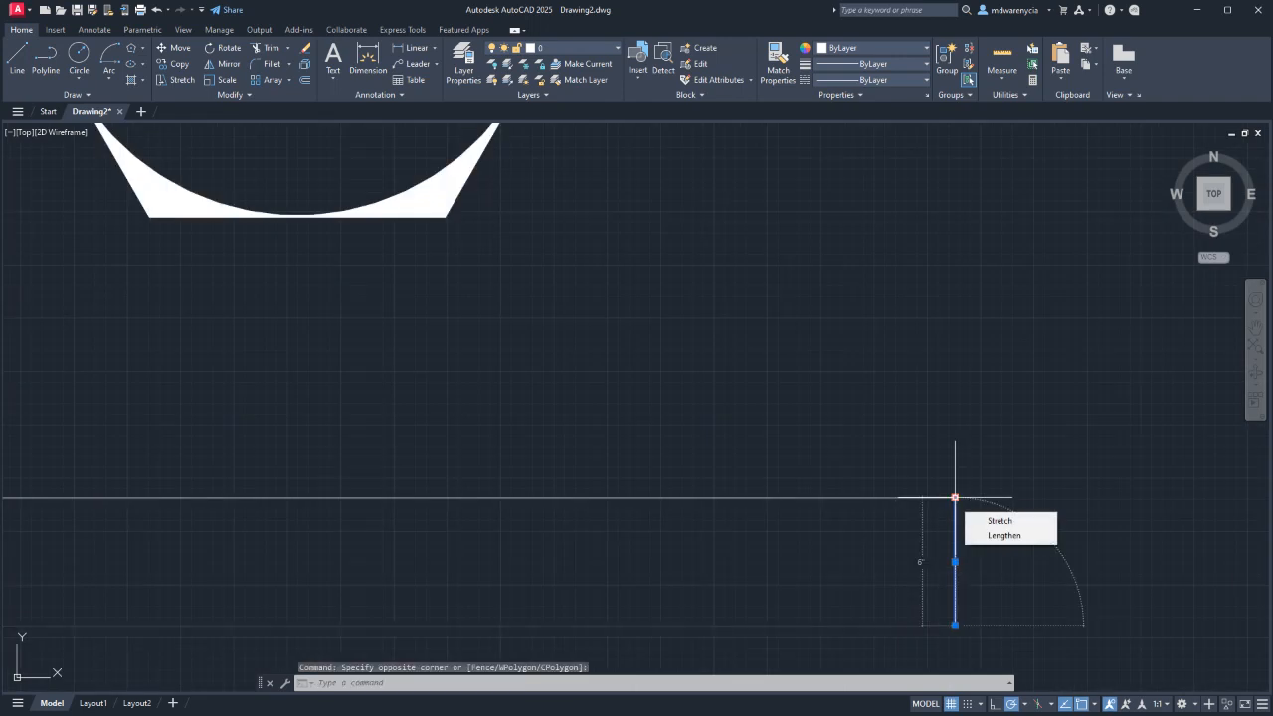
left_click(955, 497)
scroll(830, 429, "up", 4)
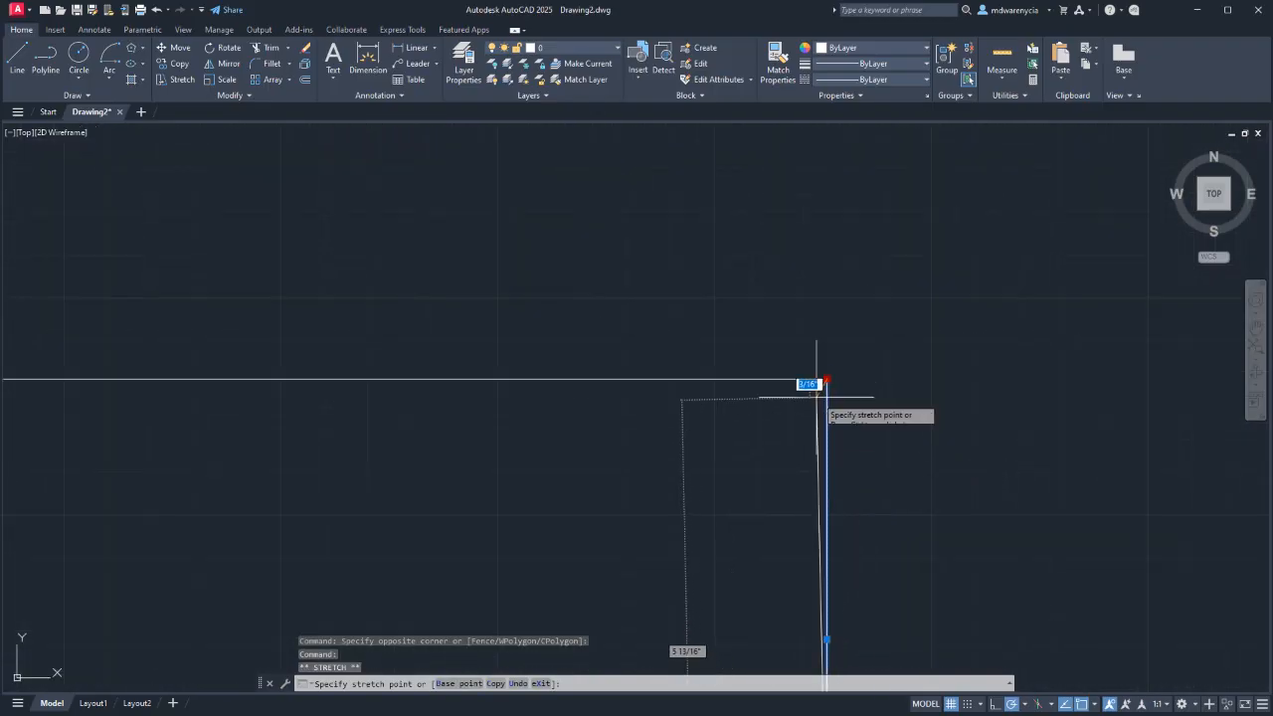
left_click(826, 389)
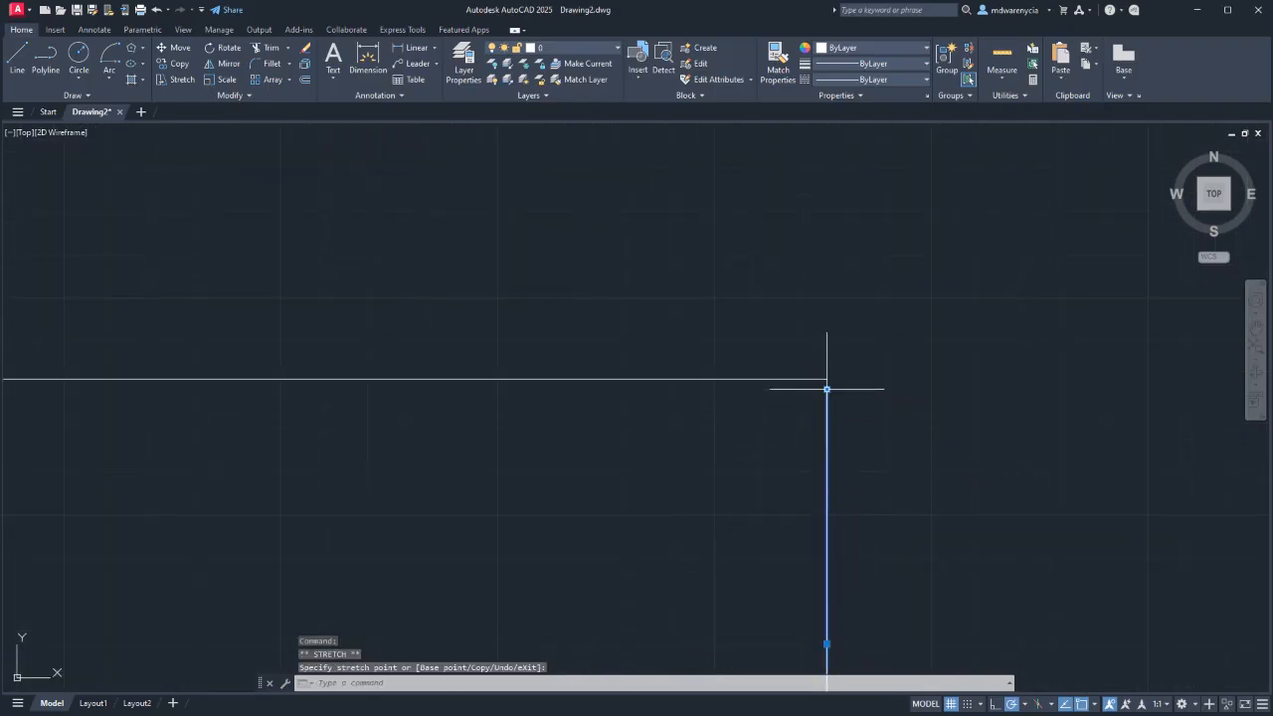
key("Escape")
scroll(835, 461, "down", 4)
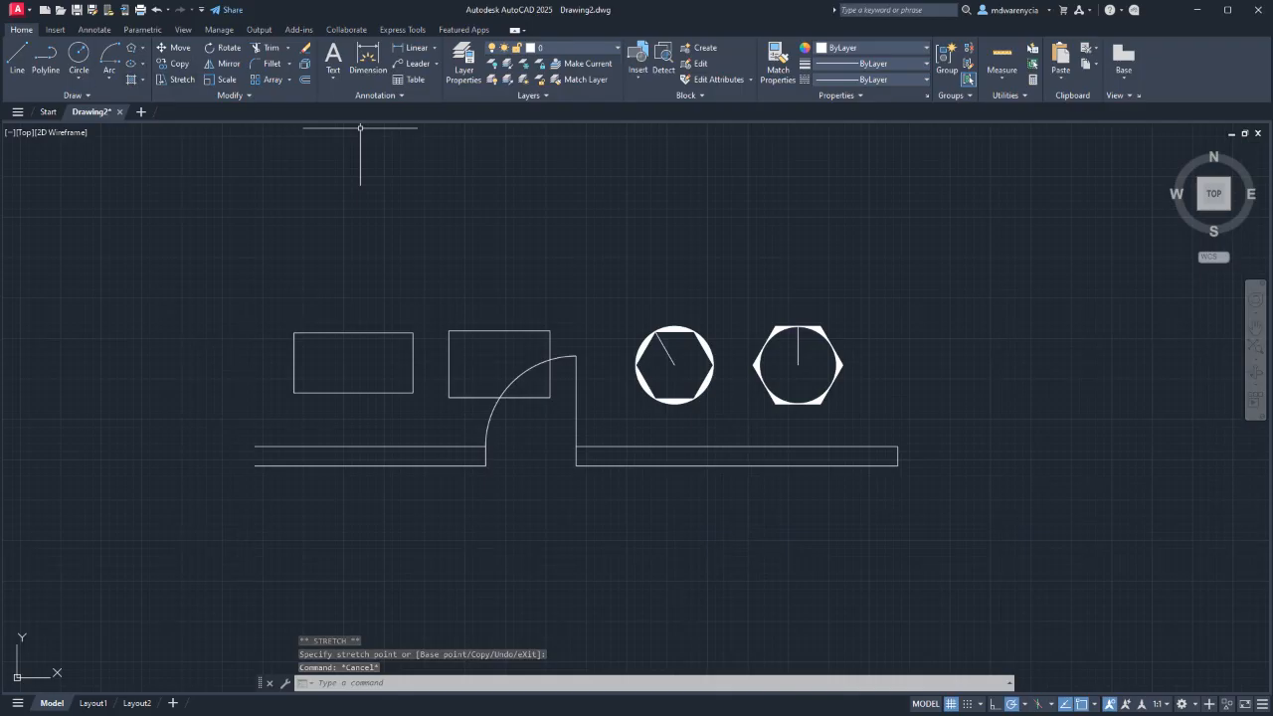
Try a SOLID hatch inside the right wall segment, and undo it.
type("h")
key("Return")
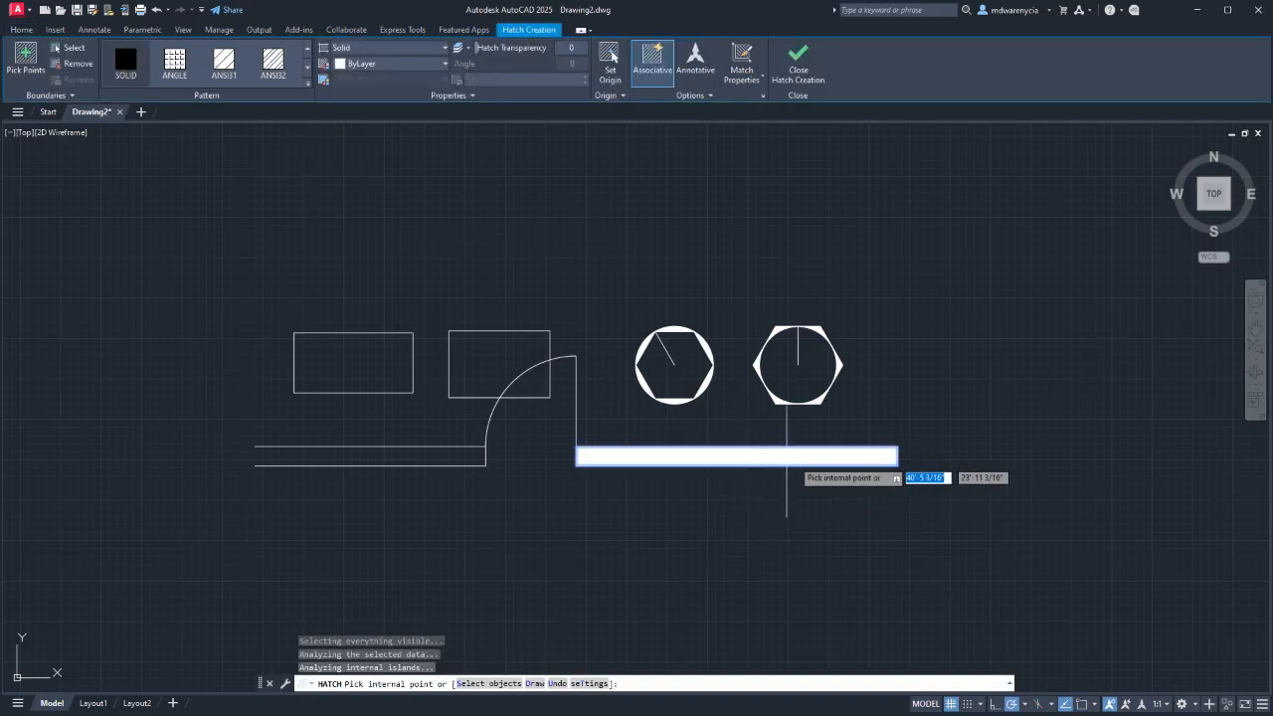
key("Escape")
key("ctrl+z")
Widen the corner gap by stretching the right wall's end line down from its upper endpoint to about 5 3/4" long.
scroll(901, 450, "up", 6)
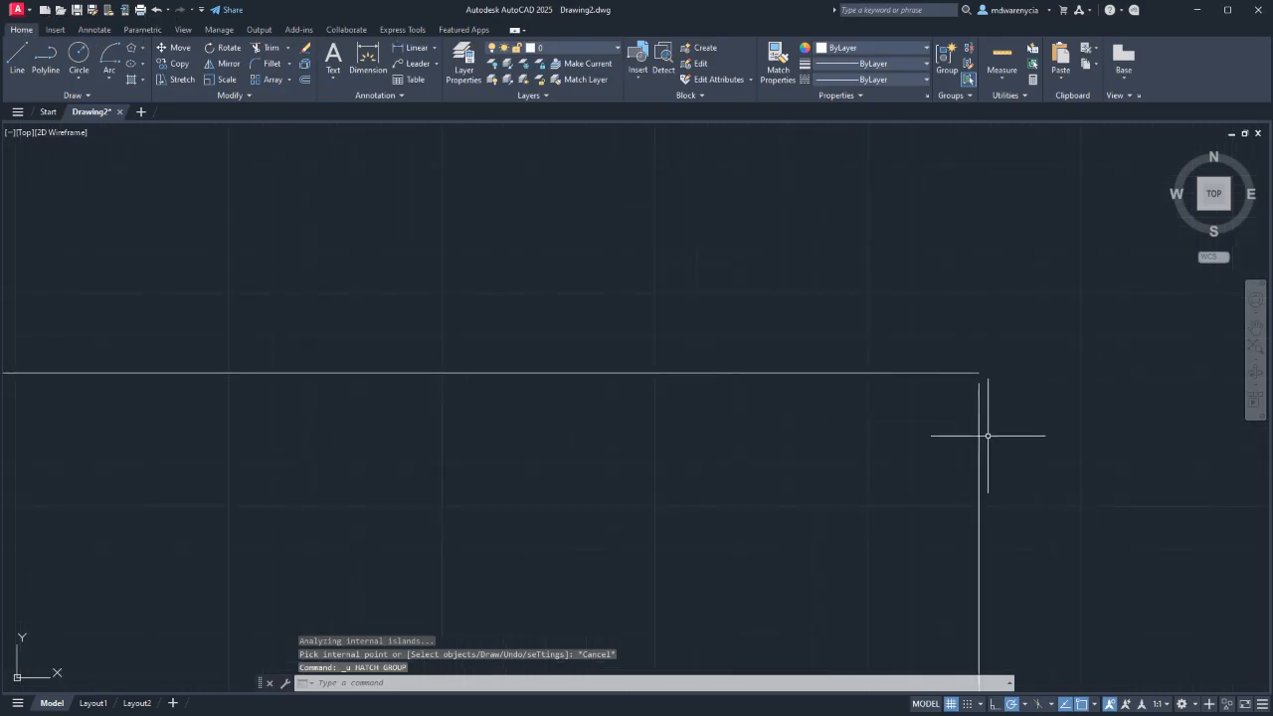
left_click(988, 435)
left_click(945, 432)
left_click(979, 378)
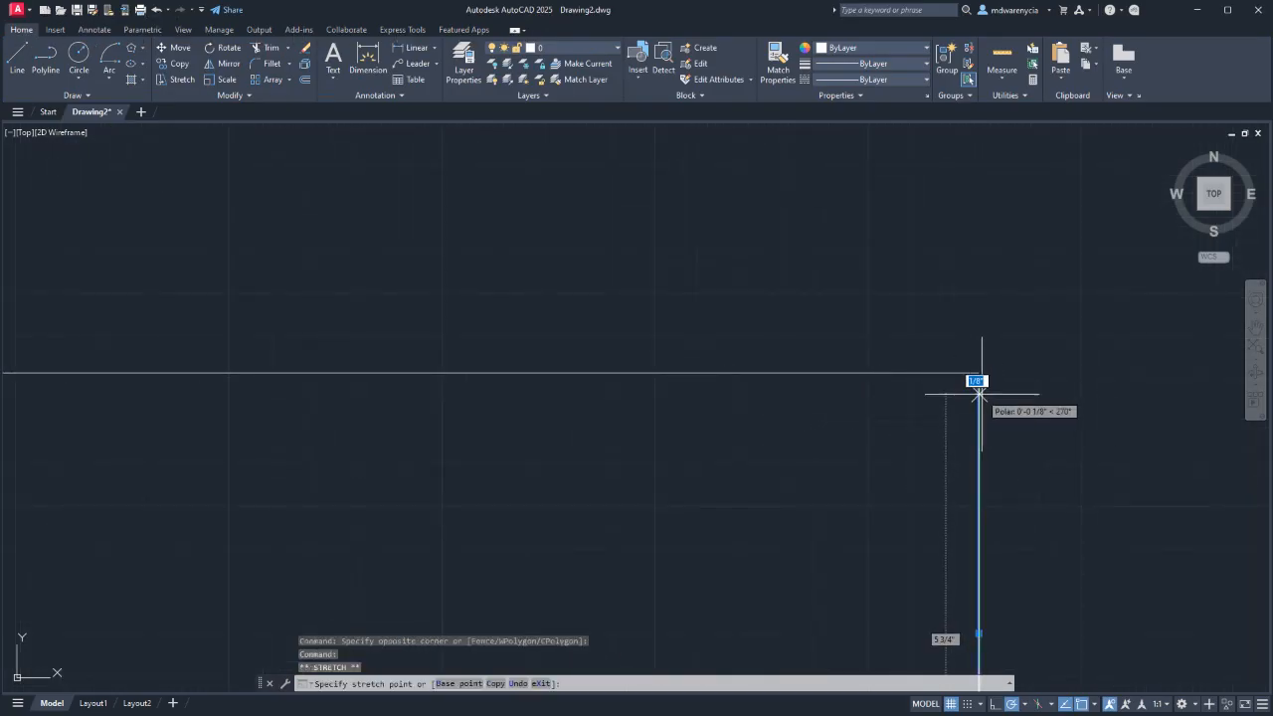
key("Escape")
scroll(875, 398, "down", 6)
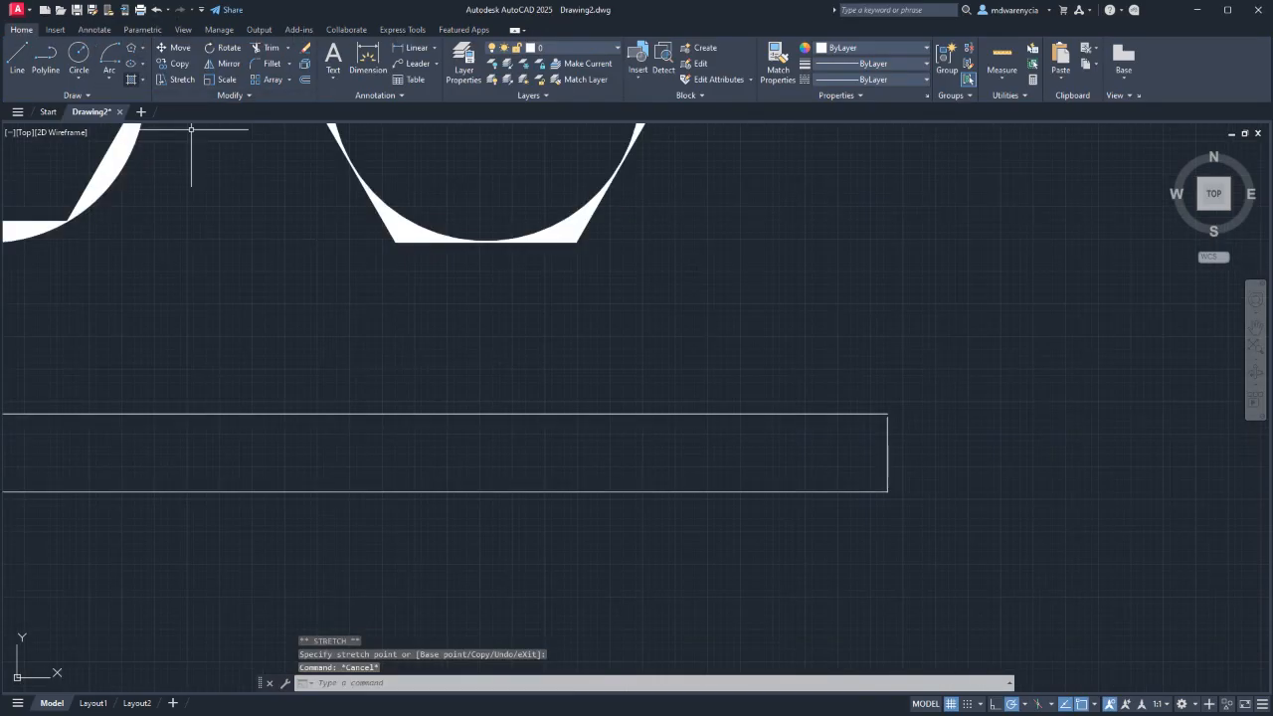
Try to fill the right wall segment with a SOLID hatch while its corner is open.
left_click(131, 80)
left_click(429, 488)
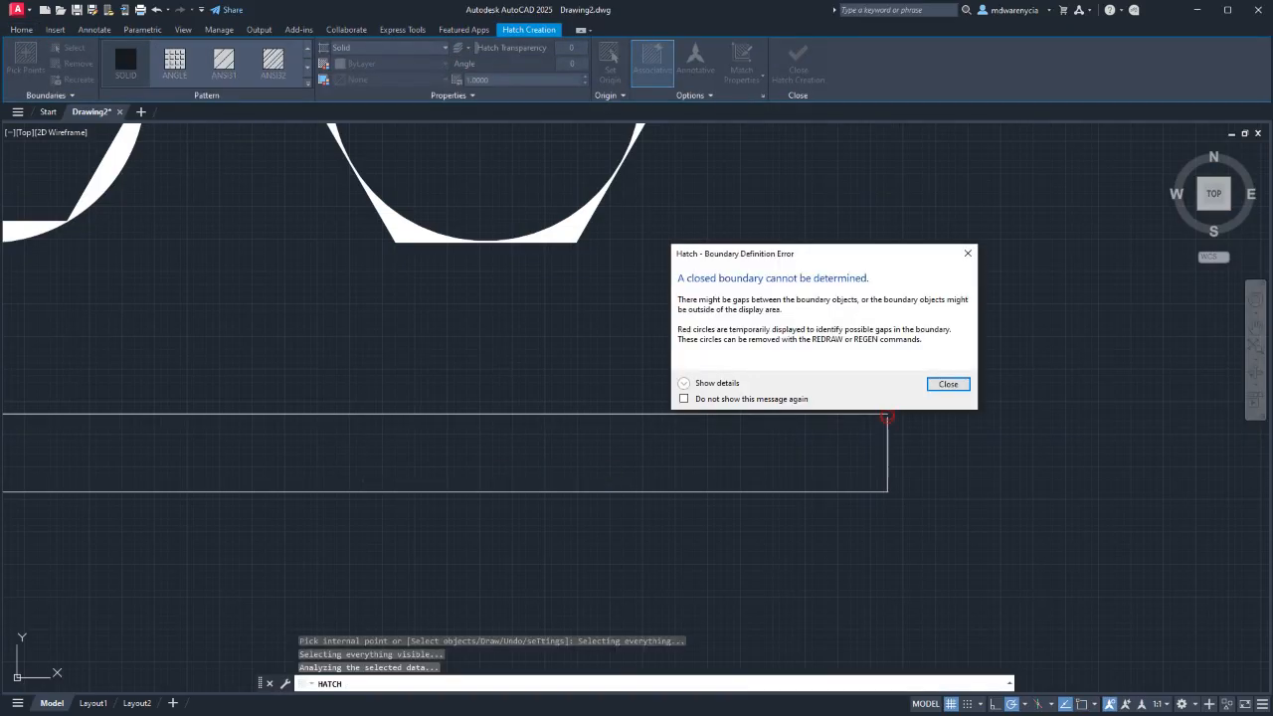
left_click(947, 383)
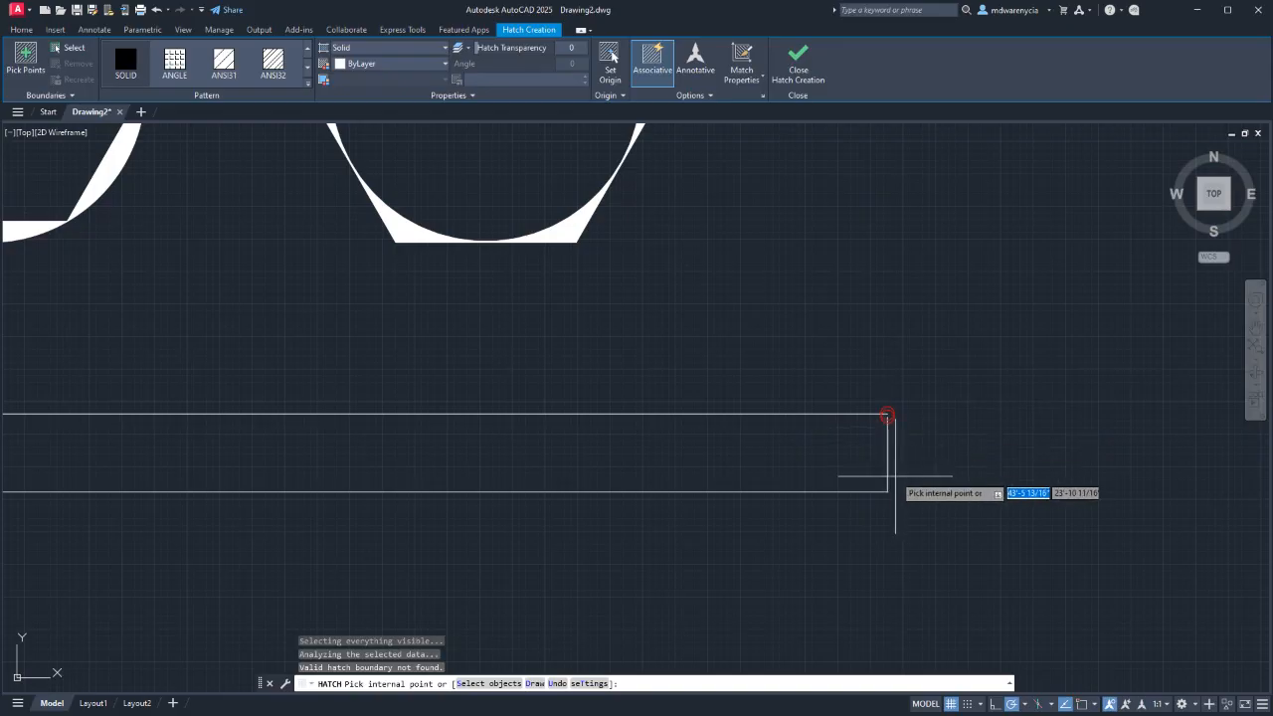
Examine the red circles marking the gaps at the open ends of both wall segments, and leave the Hatch command.
scroll(895, 477, "down", 6)
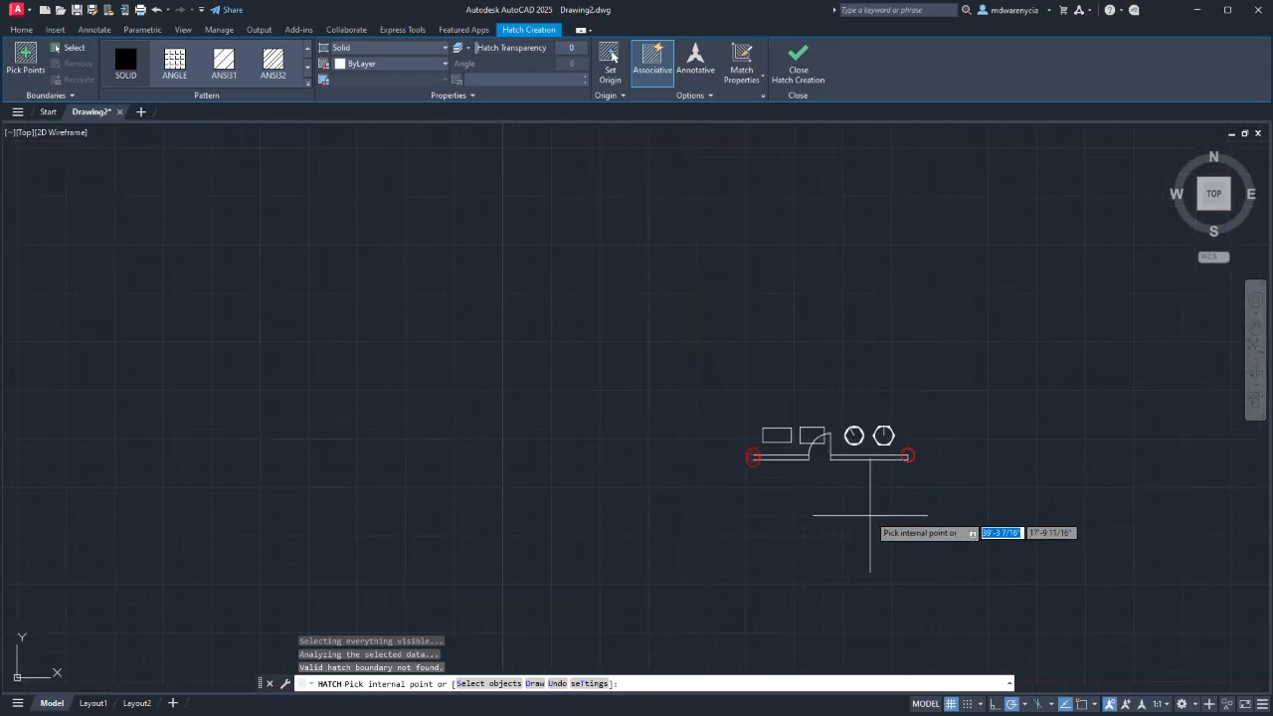
scroll(932, 421, "up", 8)
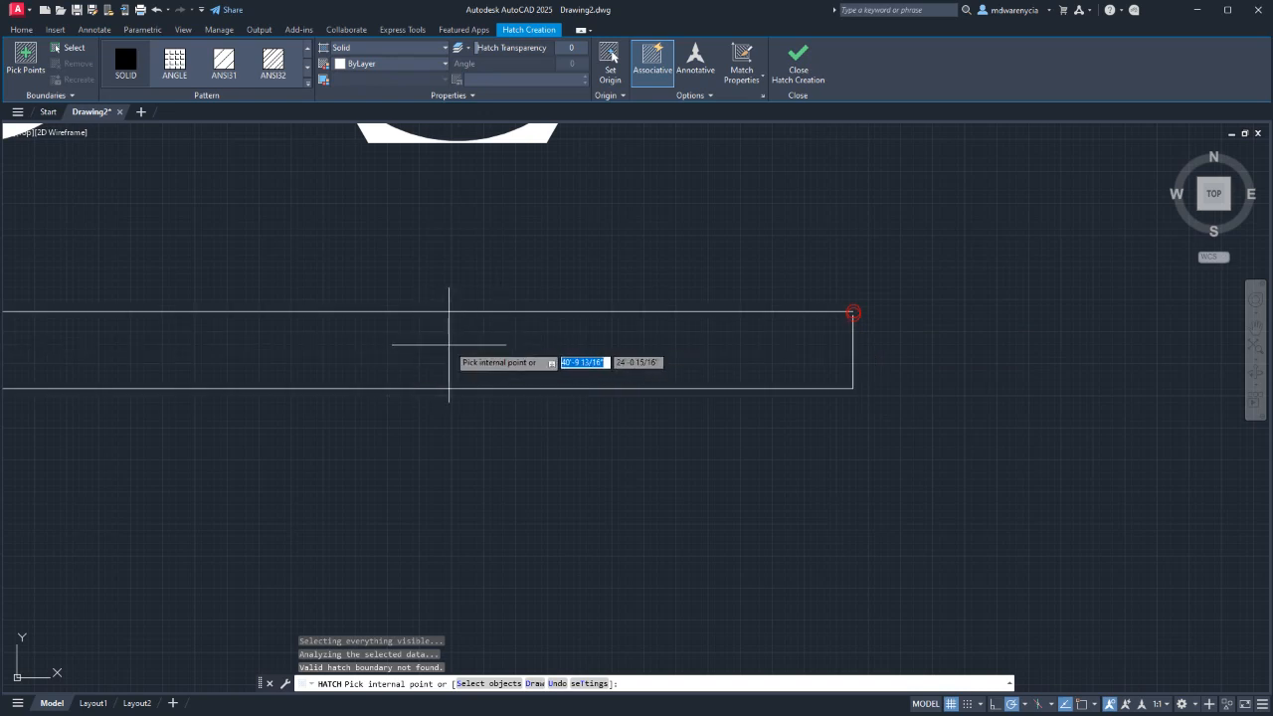
scroll(854, 311, "up", 6)
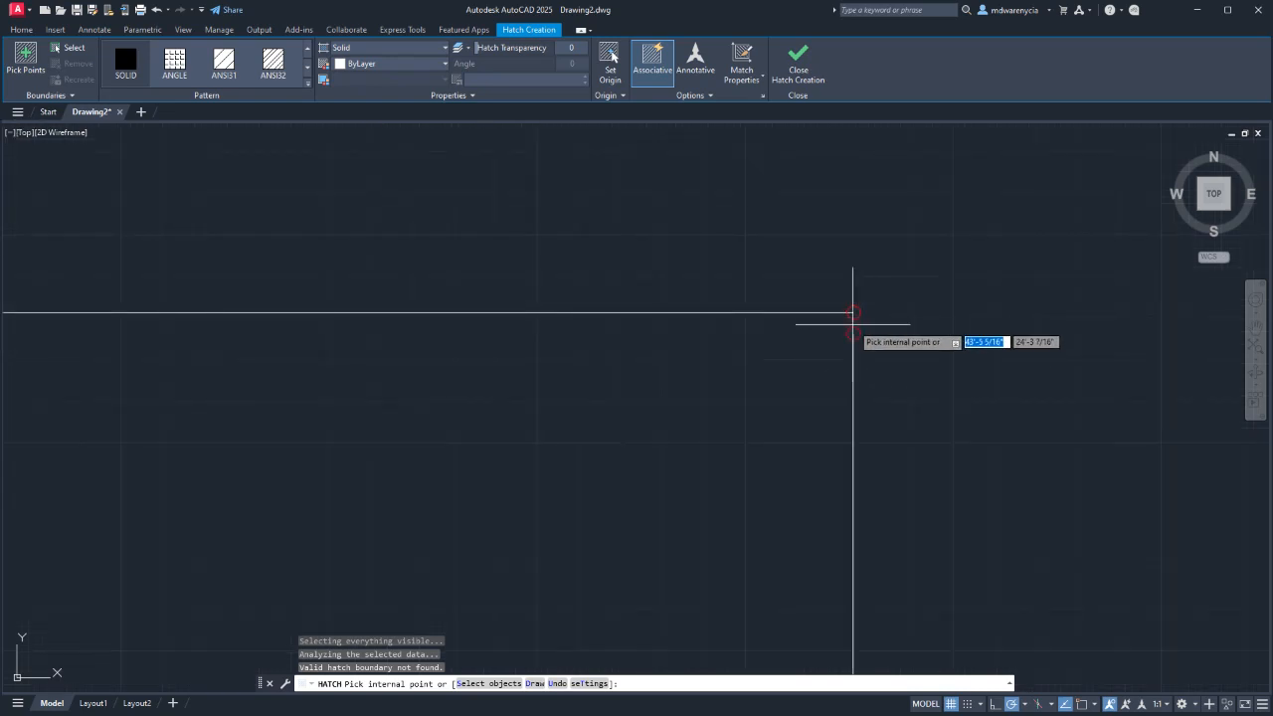
scroll(853, 313, "down", 10)
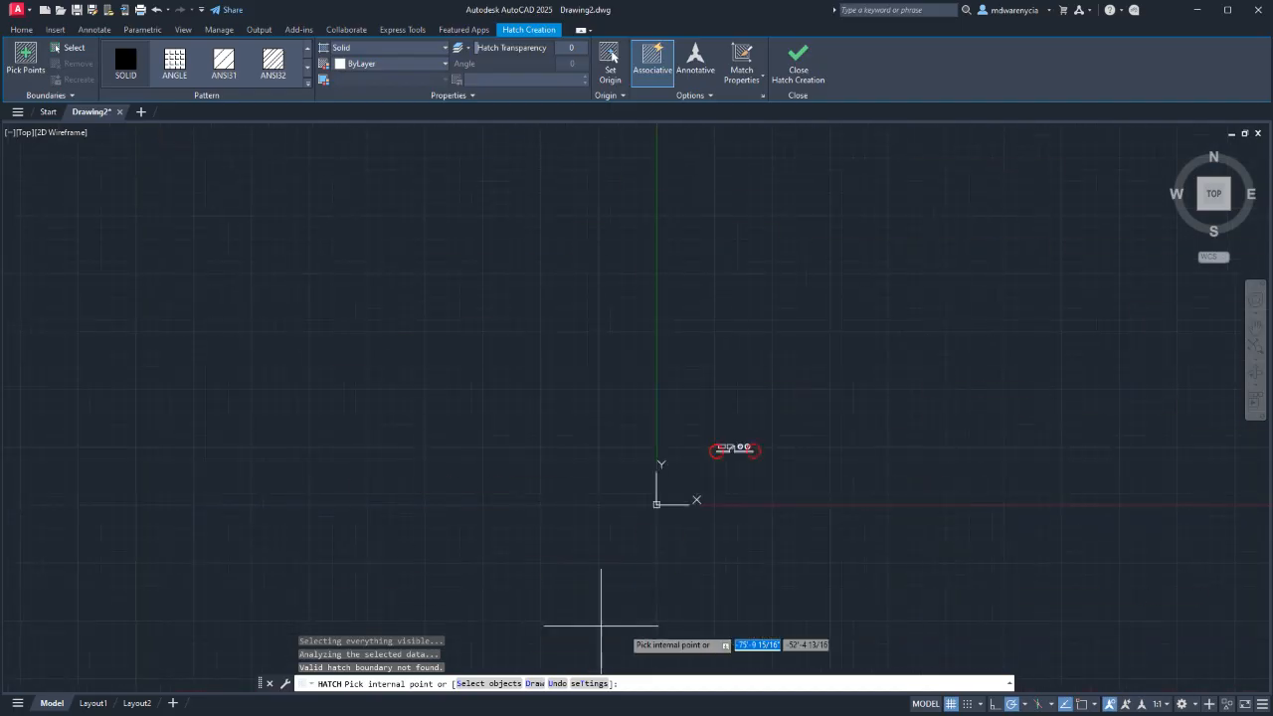
scroll(746, 537, "up", 6)
scroll(755, 177, "up", 8)
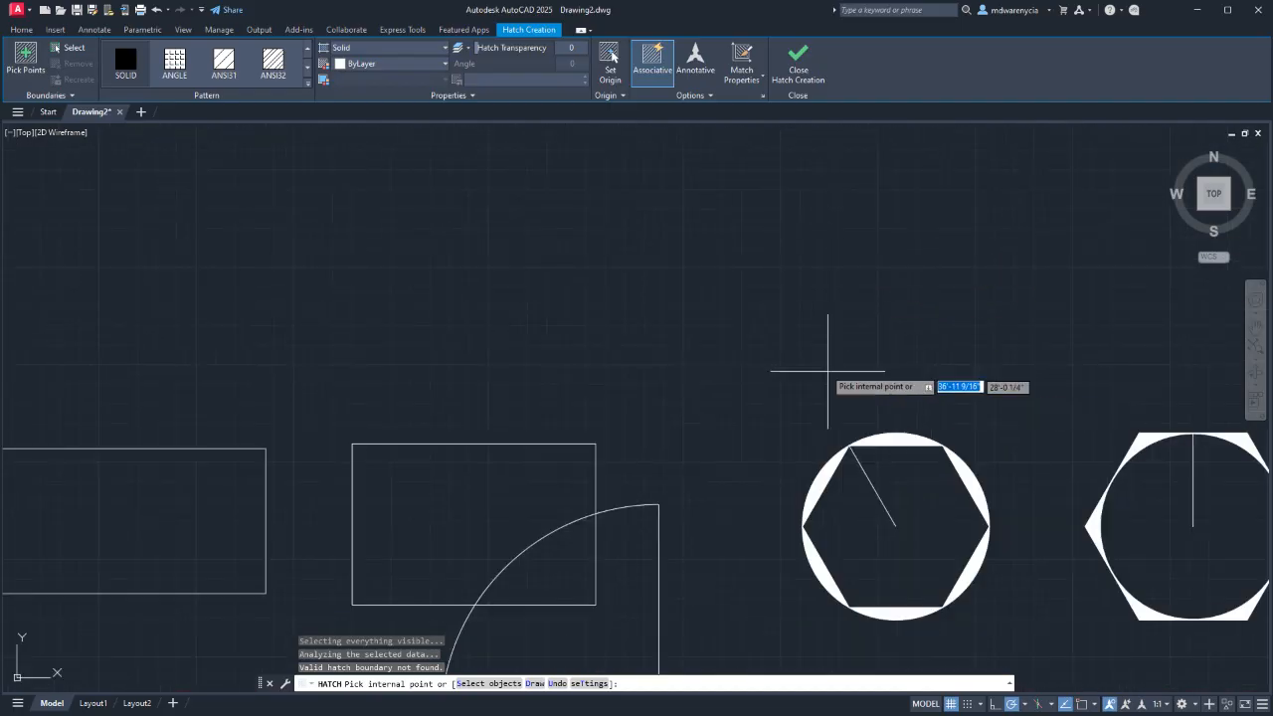
scroll(835, 368, "down", 2)
key("Escape")
scroll(1094, 572, "down", 1)
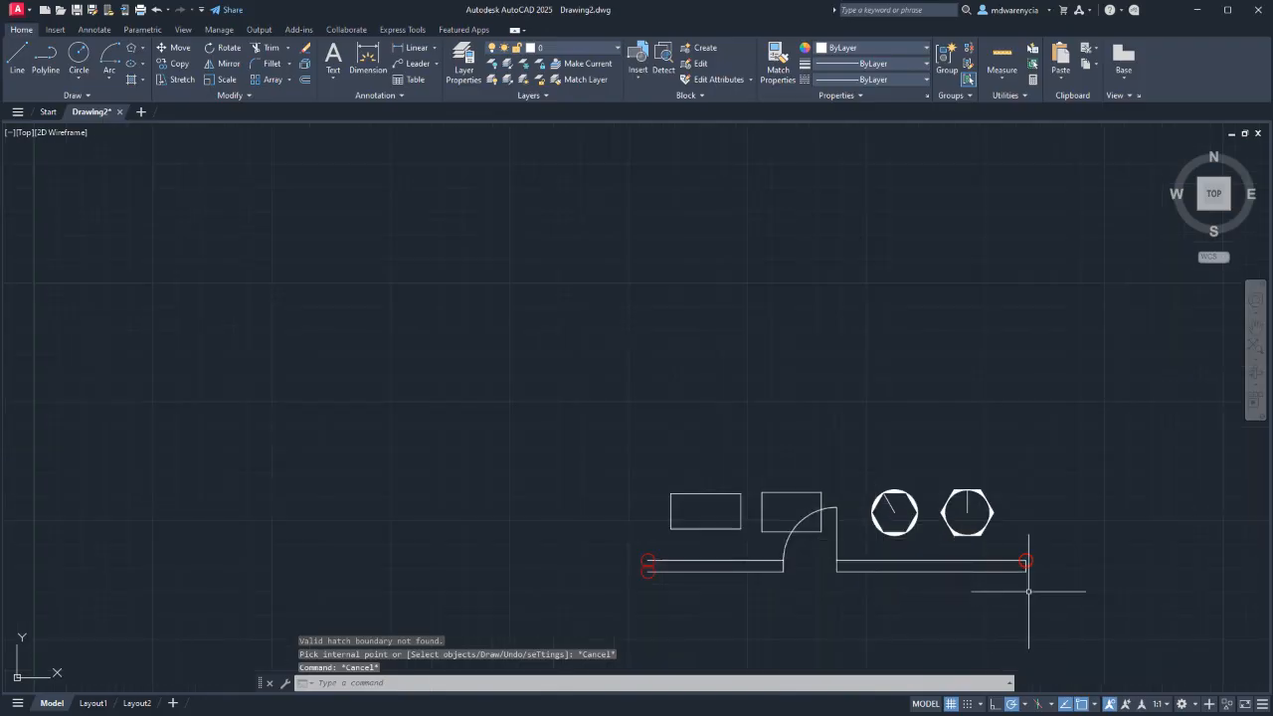
Close the right wall's corner by stretching its end line's upper endpoint to the end of the upper wall line.
scroll(1024, 556, "up", 8)
left_click(1059, 577)
left_click(925, 440)
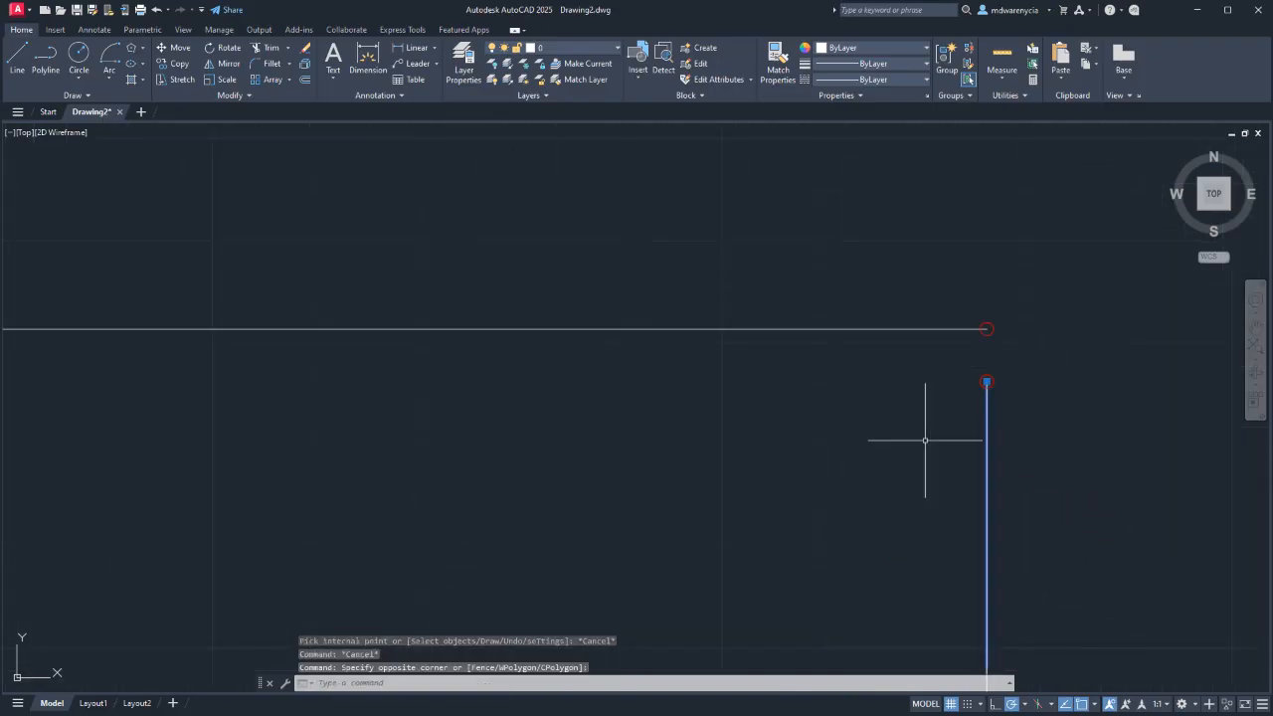
left_click(987, 381)
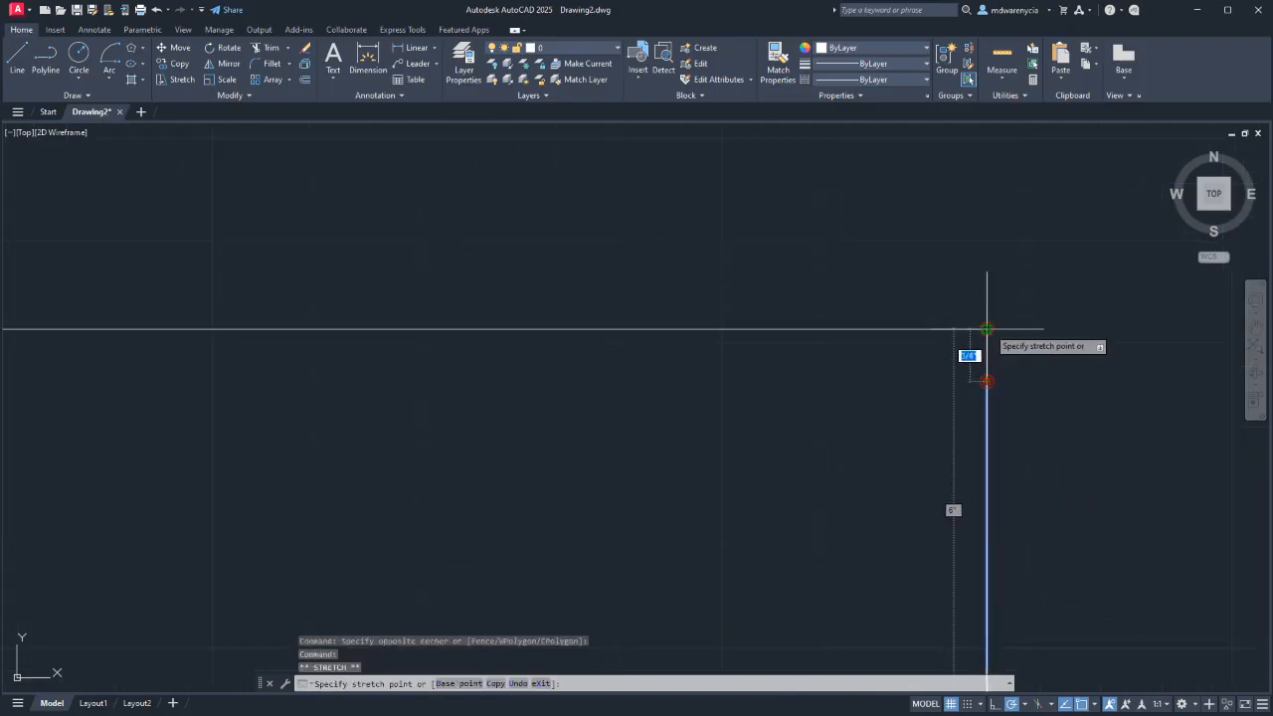
key("Escape")
key("Escape")
scroll(729, 499, "down", 3)
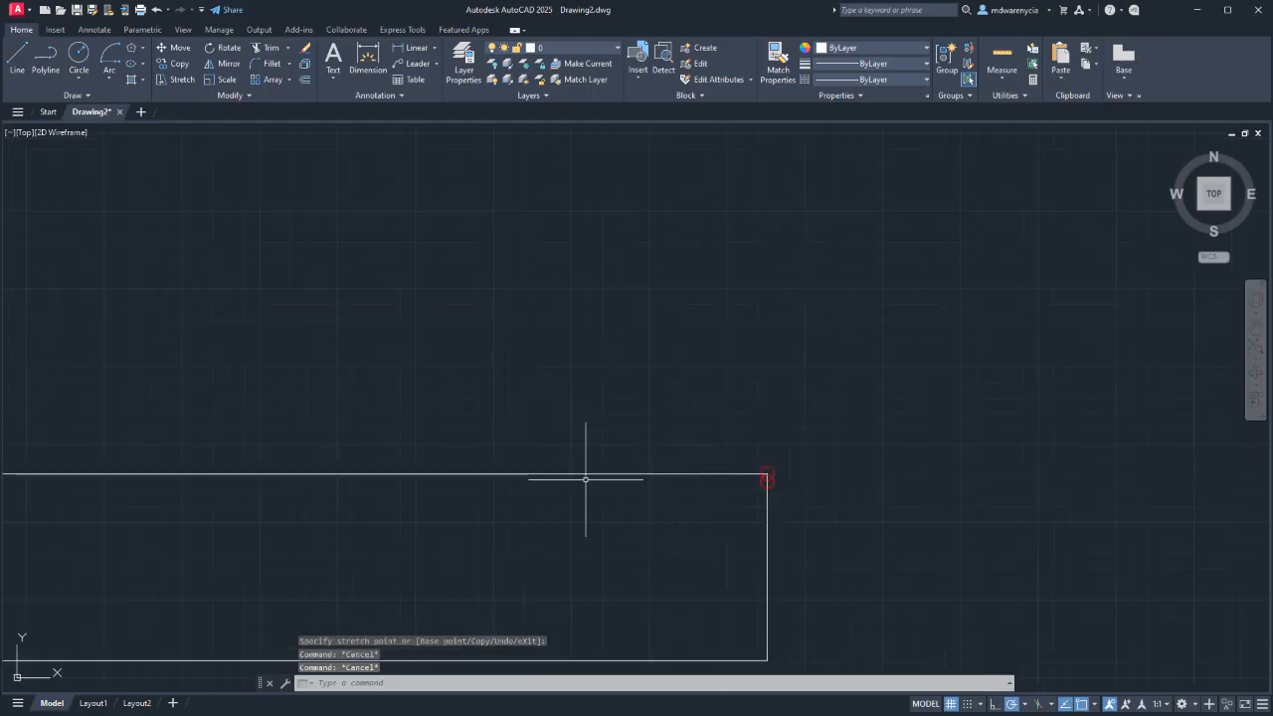
Try to fill the right wall segment with a SOLID hatch from a point near its closed right corner.
left_click(133, 80)
left_click(472, 557)
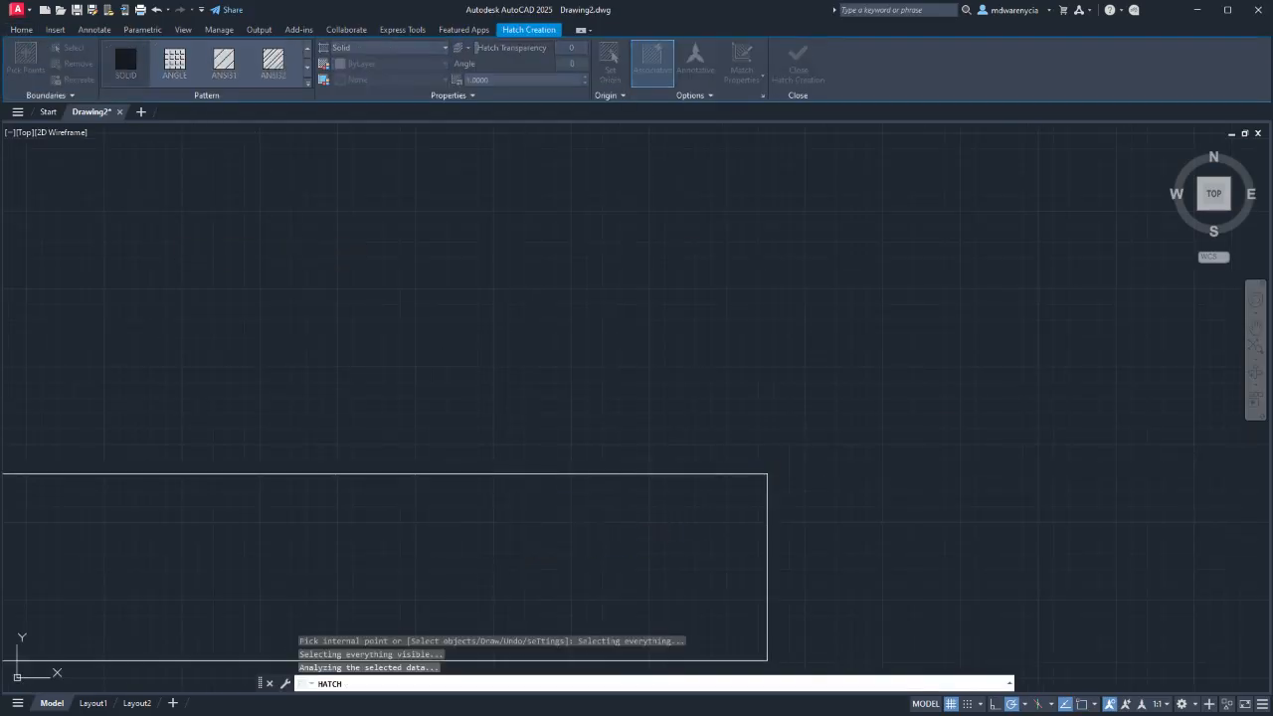
left_click(948, 383)
scroll(746, 409, "down", 5)
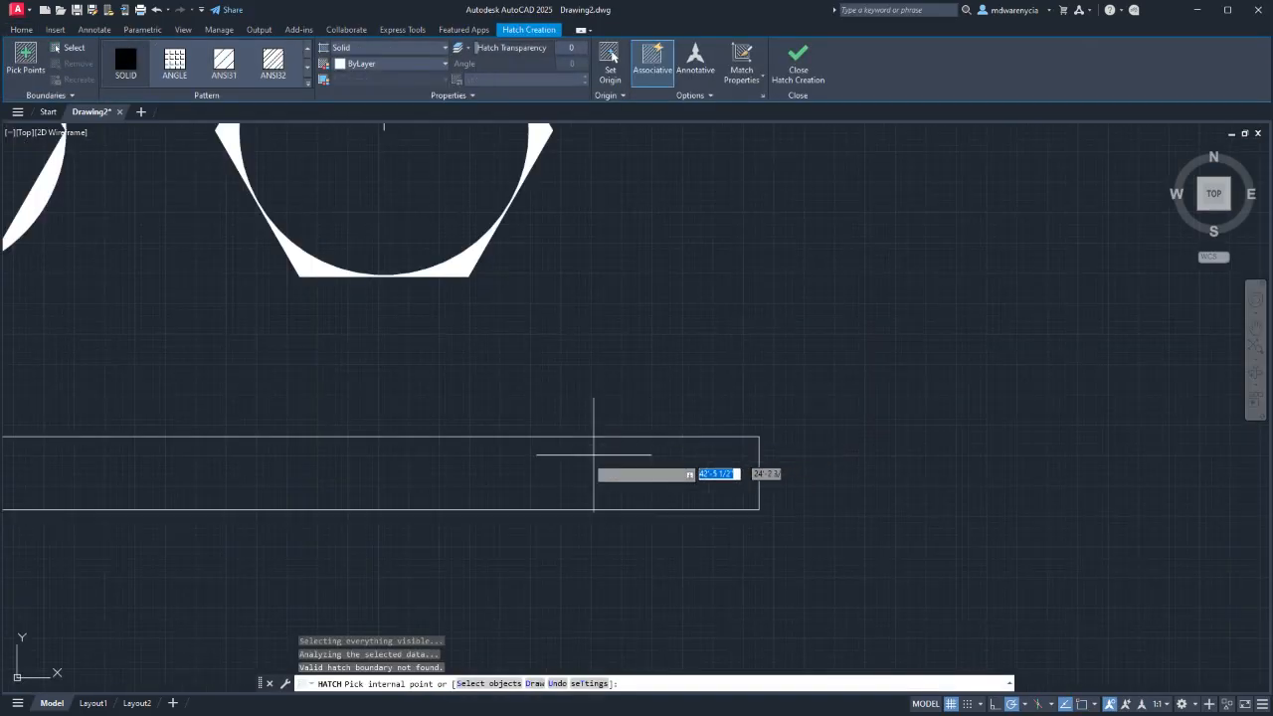
middle_click_drag(555, 430, 922, 386)
middle_click_drag(383, 394, 949, 371)
key("Escape")
key("Escape")
key("Escape")
Examine the red circles marking the wall line ends where the right wall segment meets the door line.
scroll(505, 364, "up", 2)
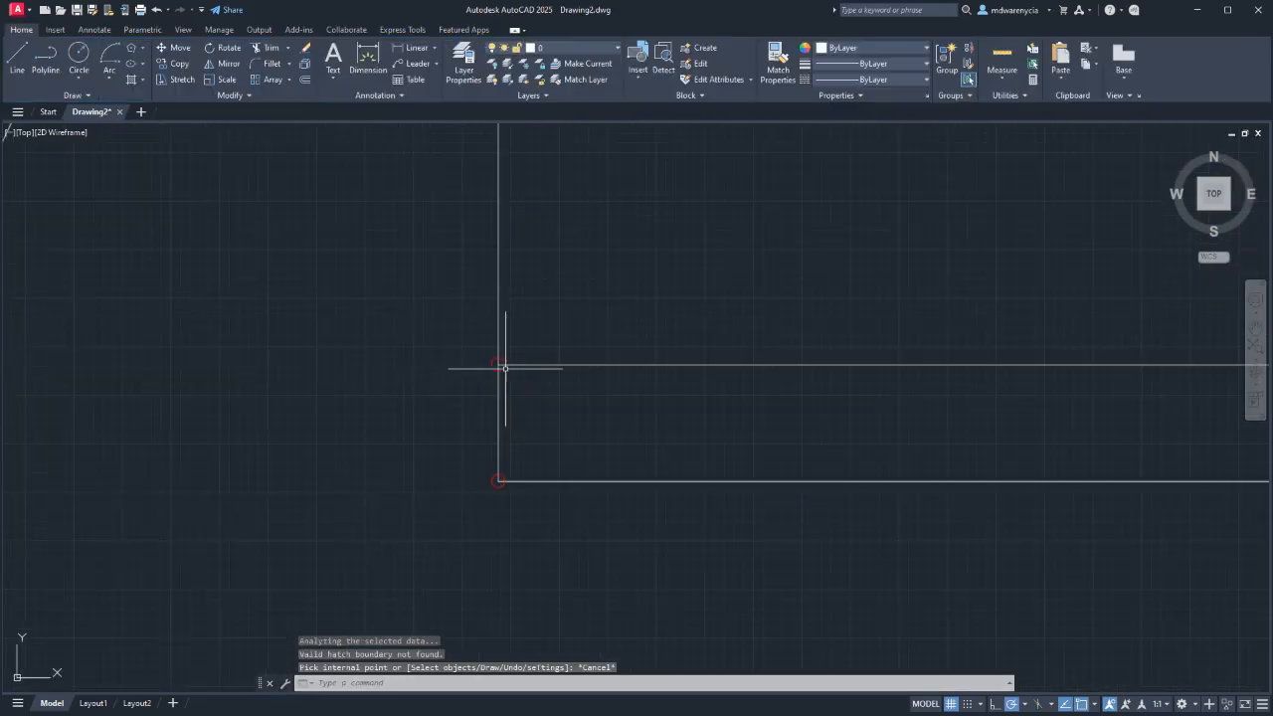
scroll(505, 344, "down", 8)
scroll(514, 362, "up", 4)
scroll(514, 362, "up", 4)
scroll(455, 347, "down", 4)
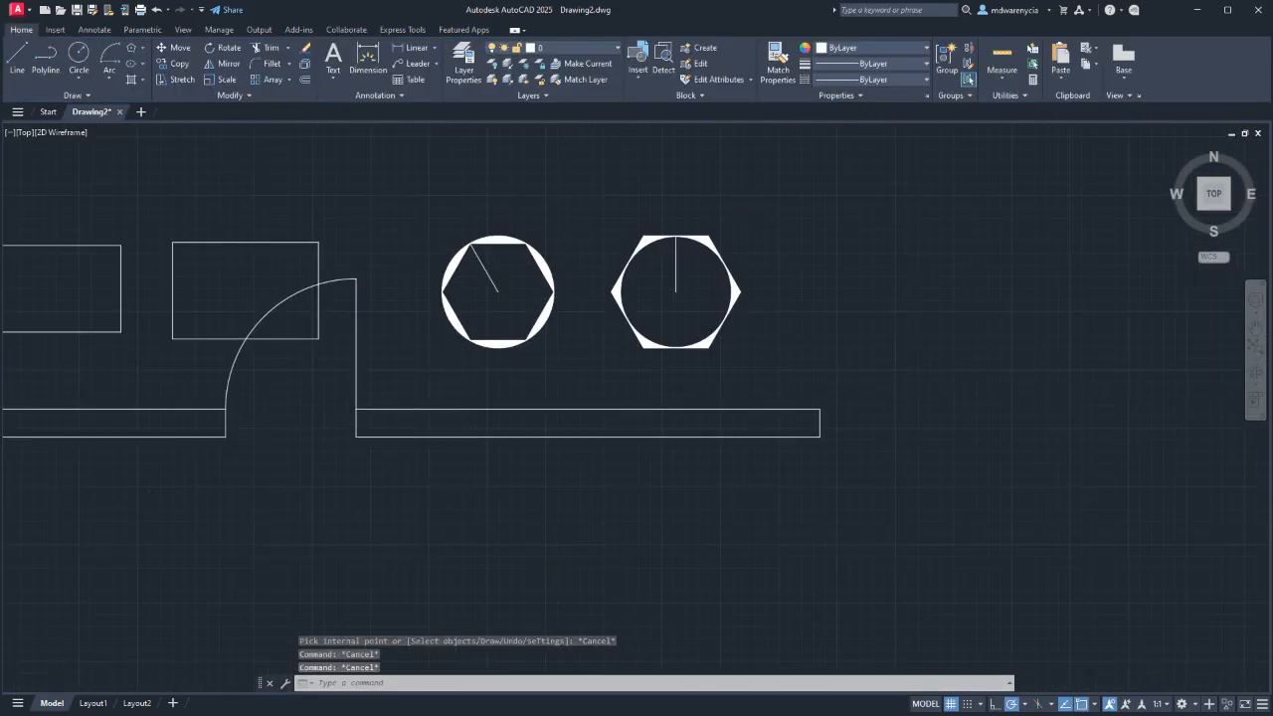
scroll(361, 431, "up", 6)
left_click(495, 494)
left_click(307, 298)
key("Escape")
key("Escape")
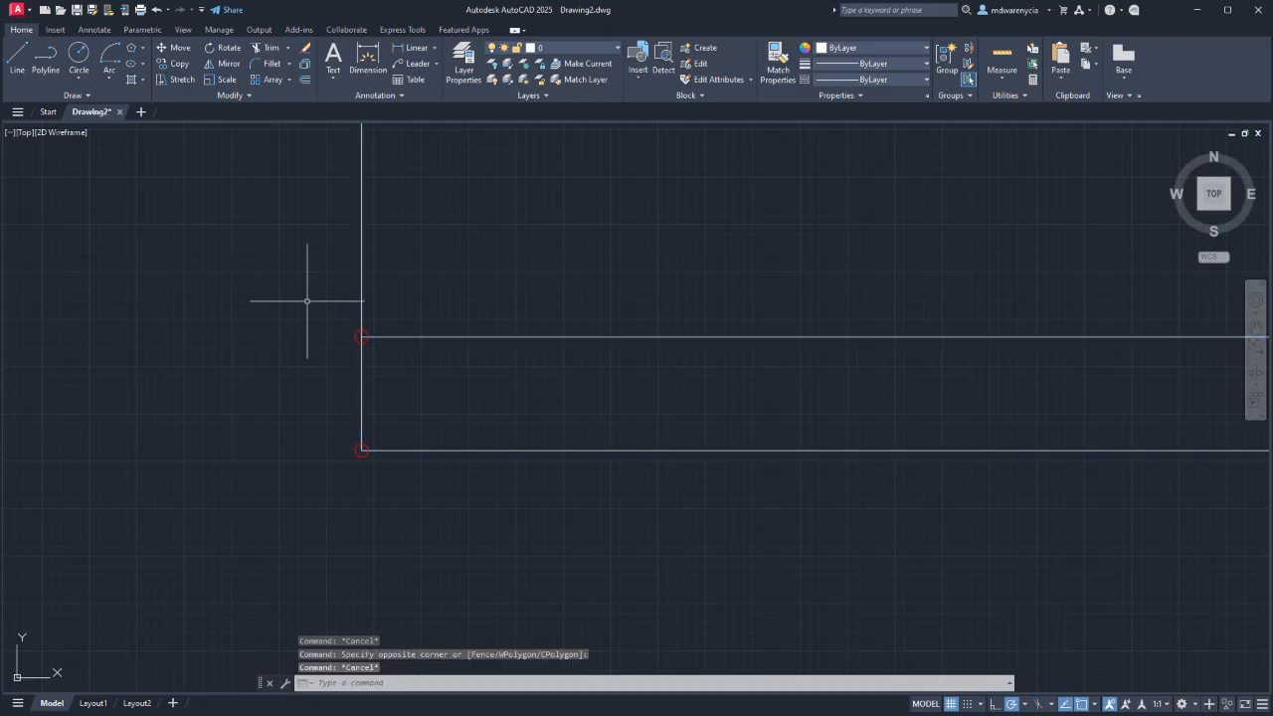
Fill the right wall segment between the door and its right end with a SOLID hatch.
scroll(338, 298, "down", 5)
left_click(131, 80)
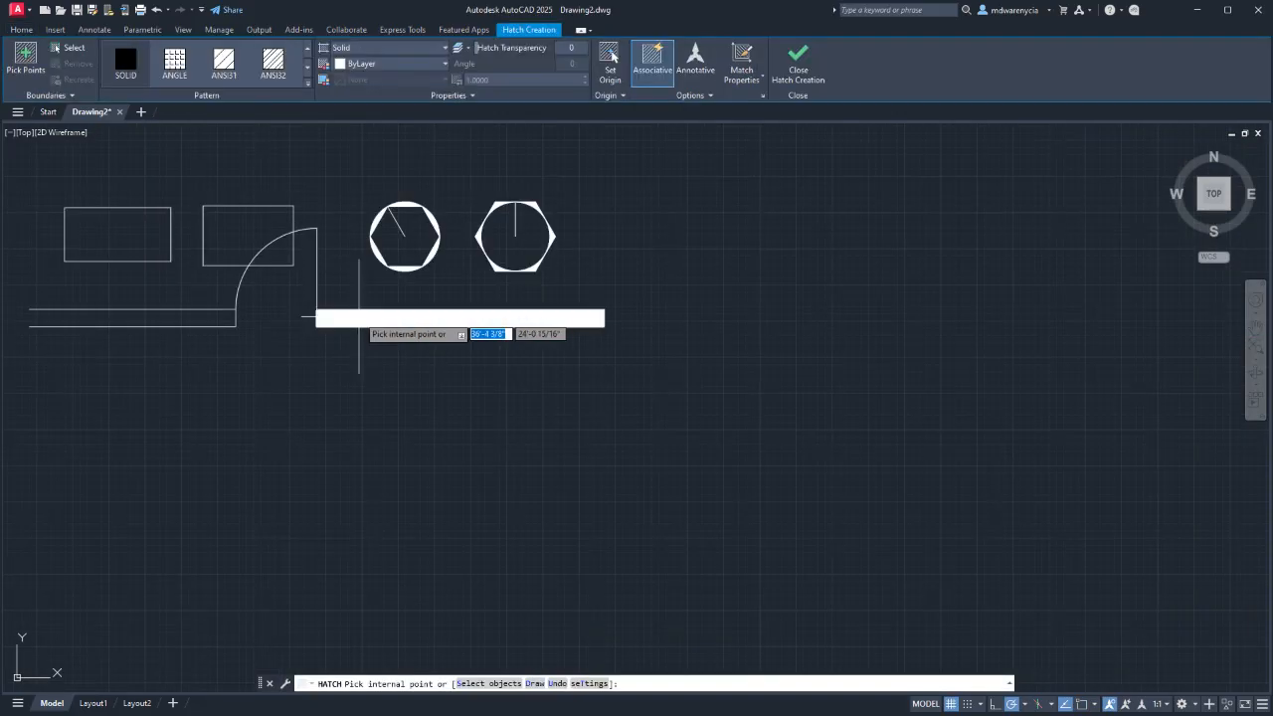
left_click(359, 317)
key("Escape")
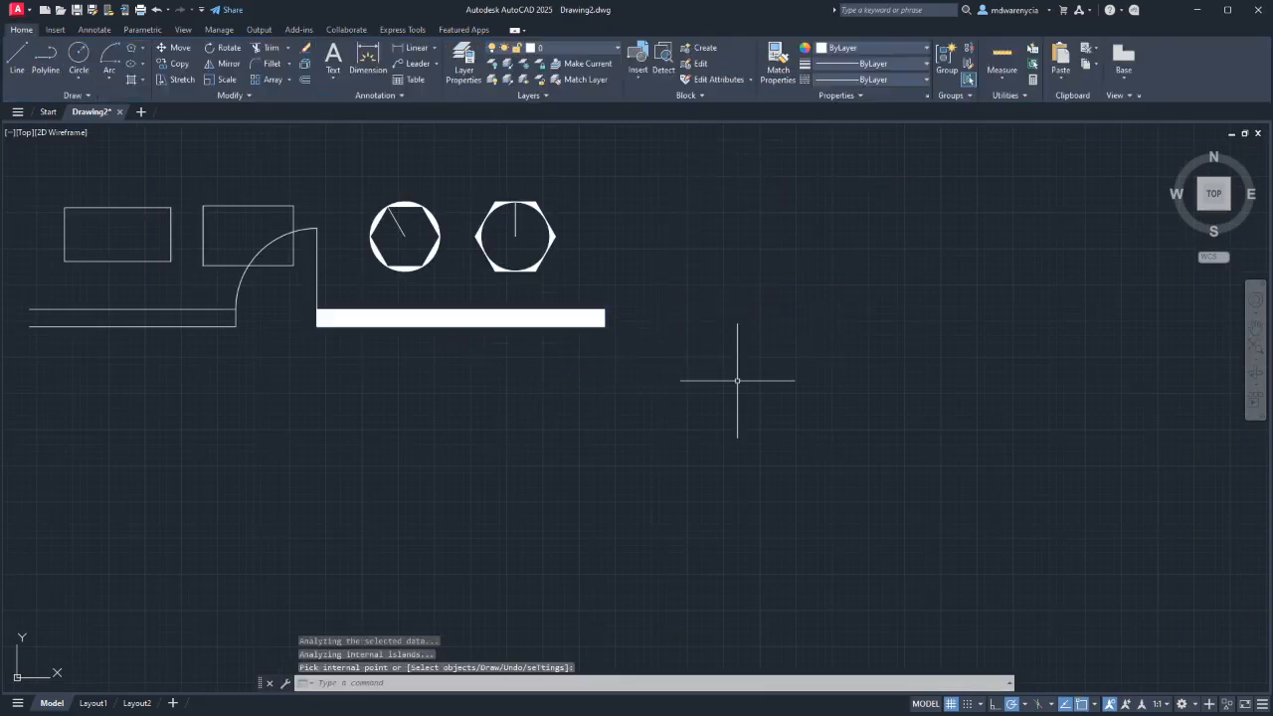
middle_click_drag(523, 356, 659, 383)
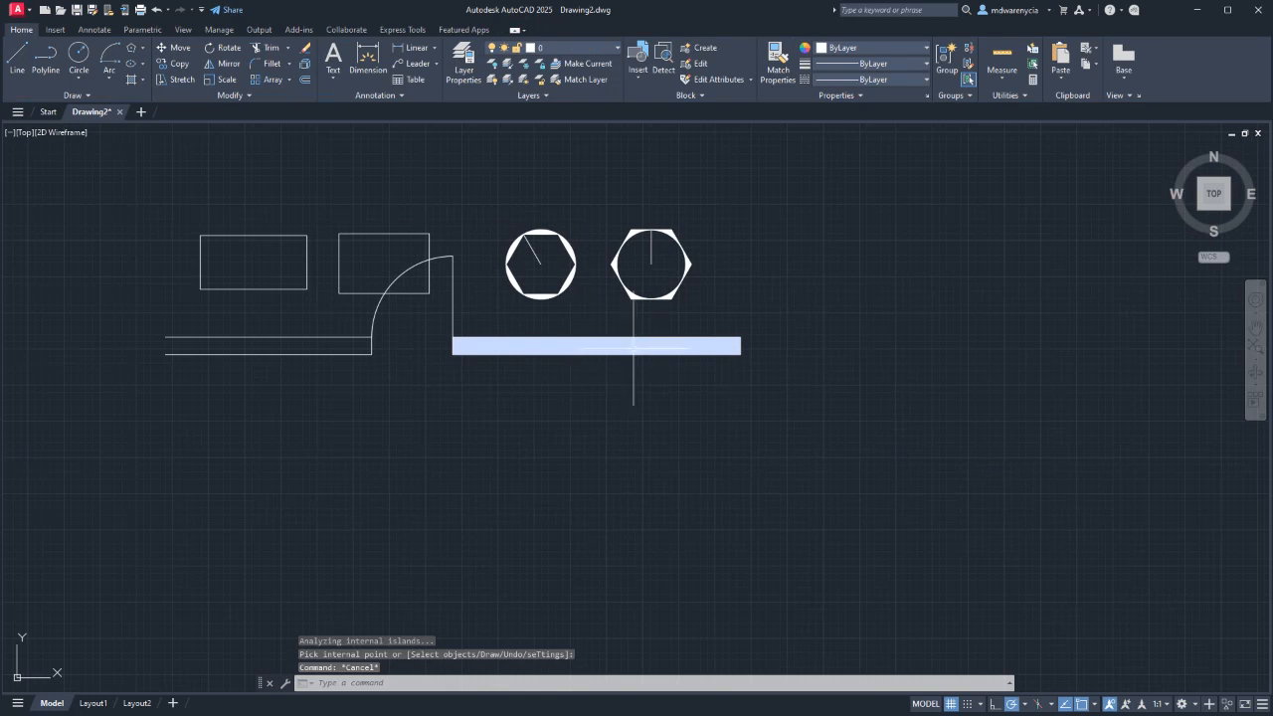
Show the additional drawing commands, including the spline tools.
left_click(77, 95)
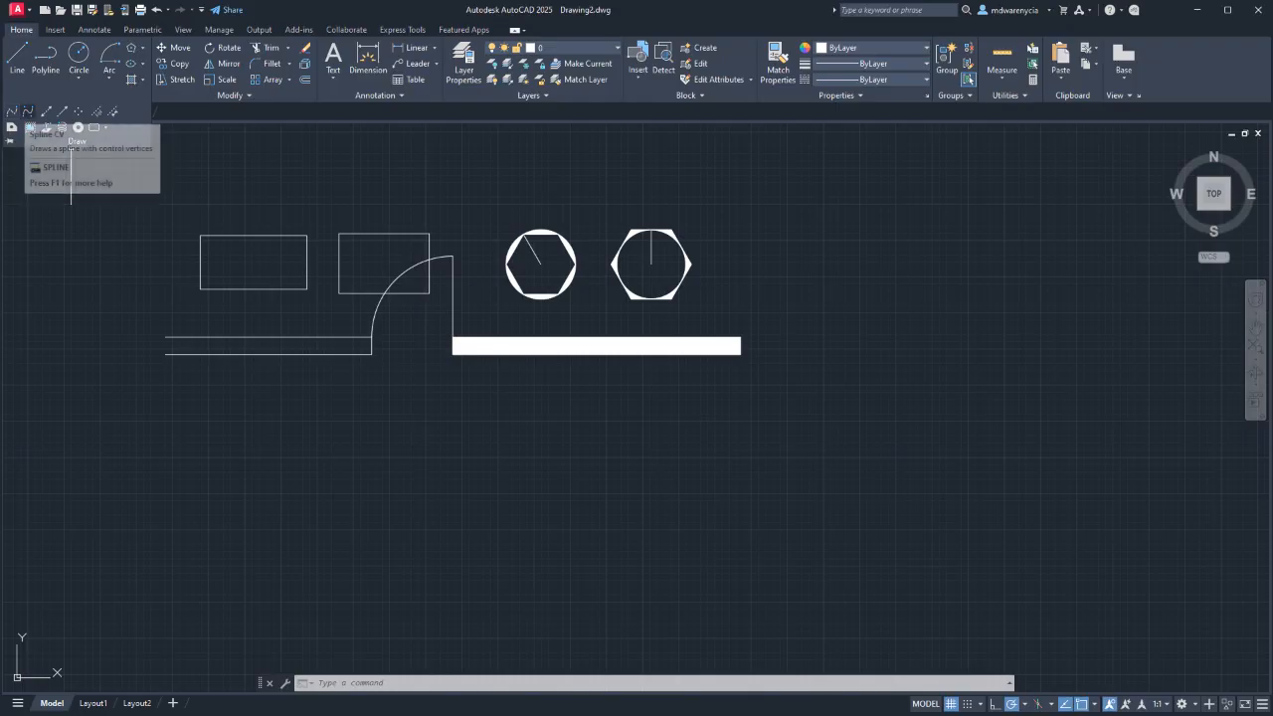
Try to draw a wavy spline through six points in the empty area below the walls and door.
left_click(28, 111)
left_click(196, 514)
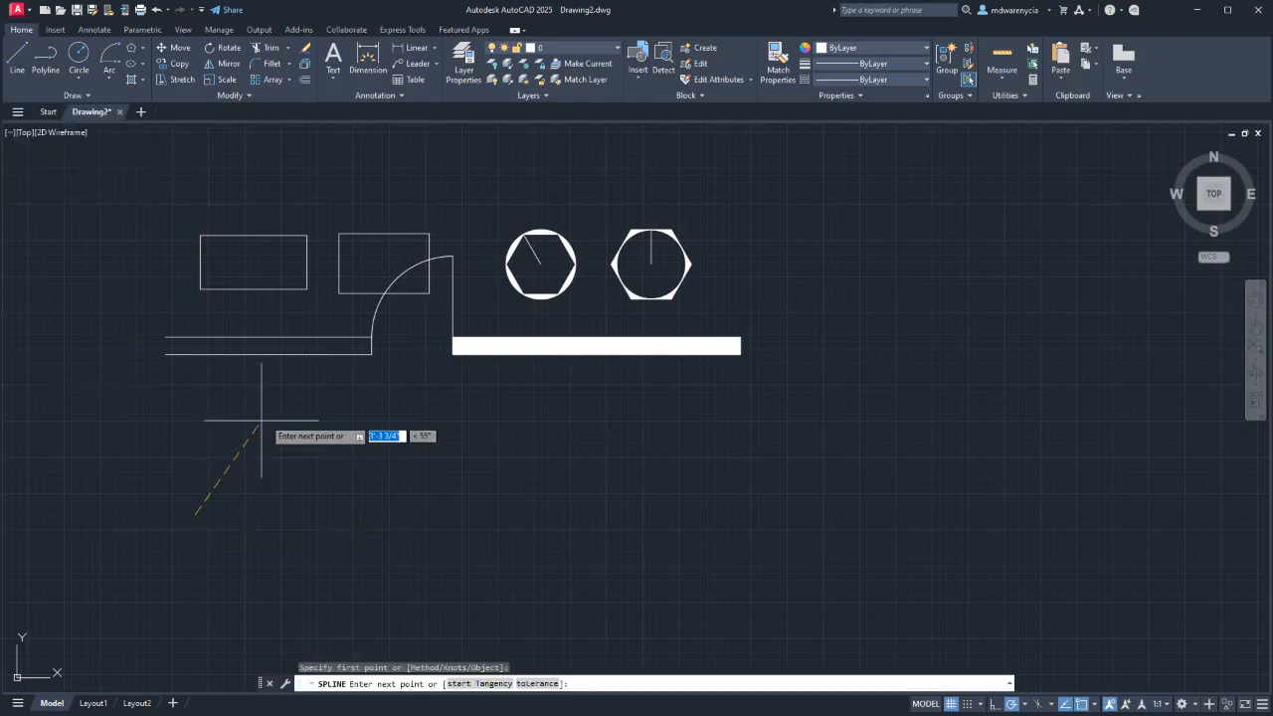
left_click(280, 409)
left_click(322, 543)
left_click(424, 382)
left_click(524, 556)
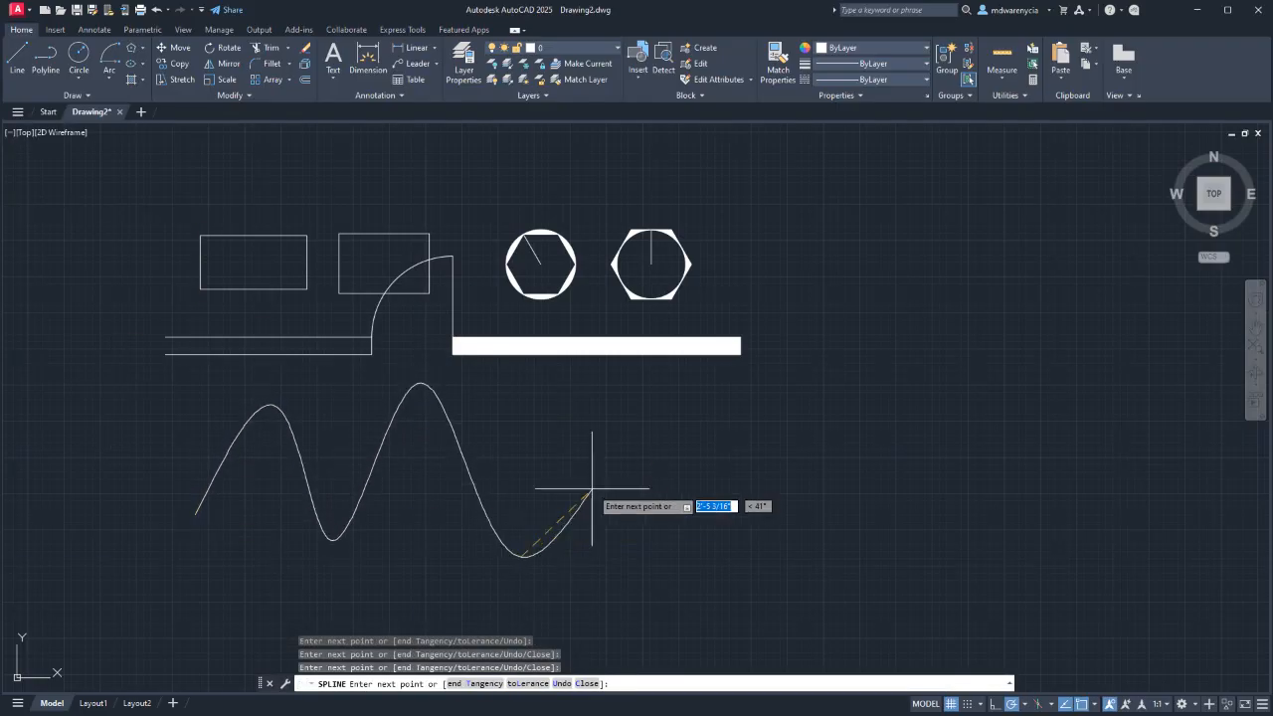
left_click(604, 441)
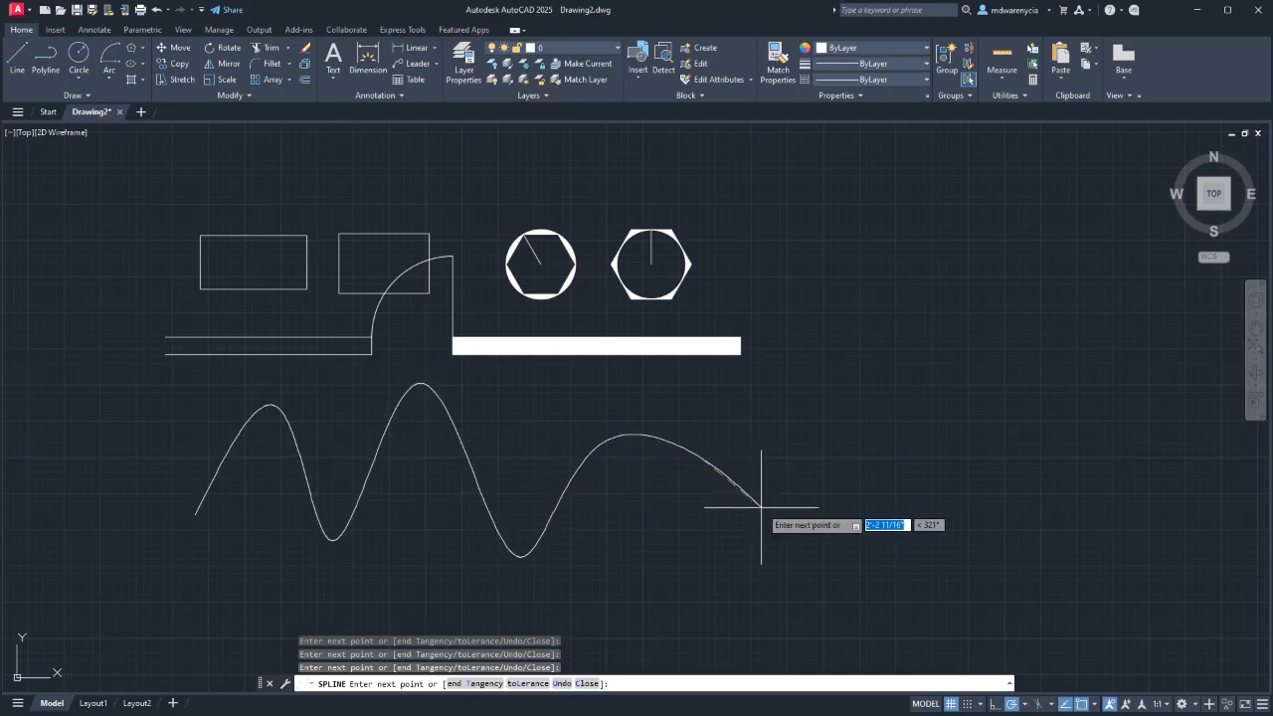
key("Escape")
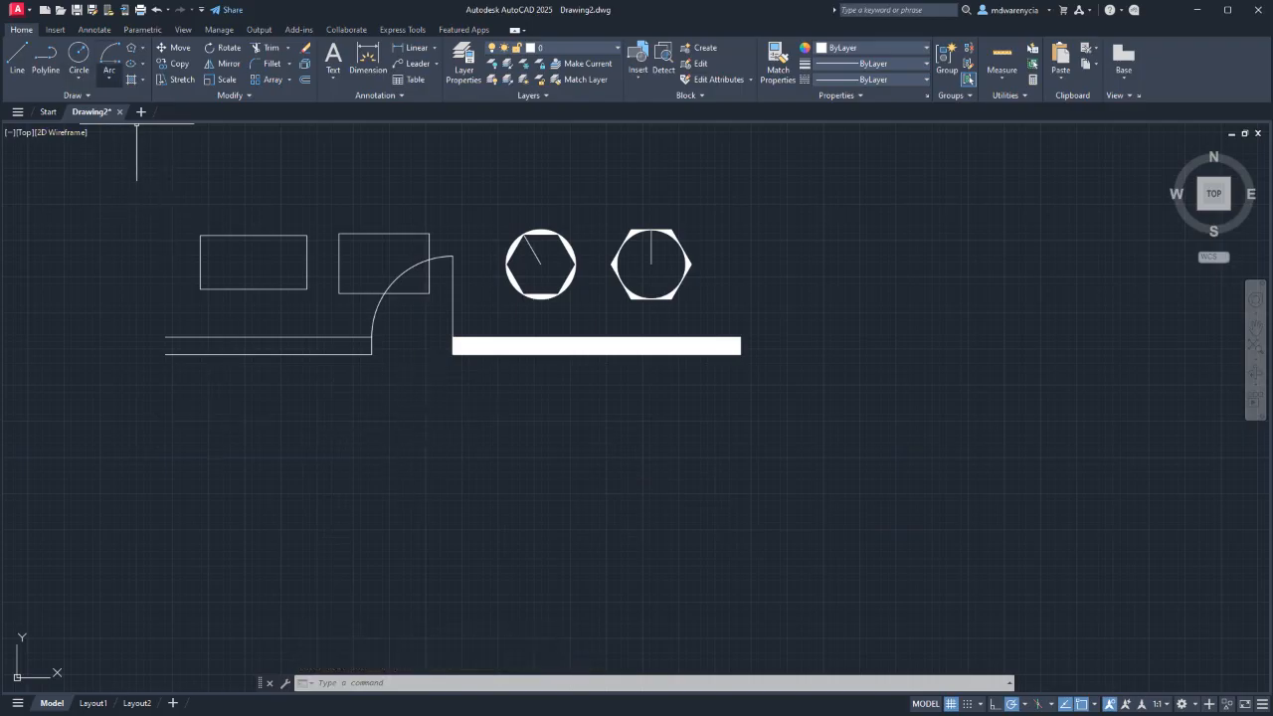
left_click(74, 94)
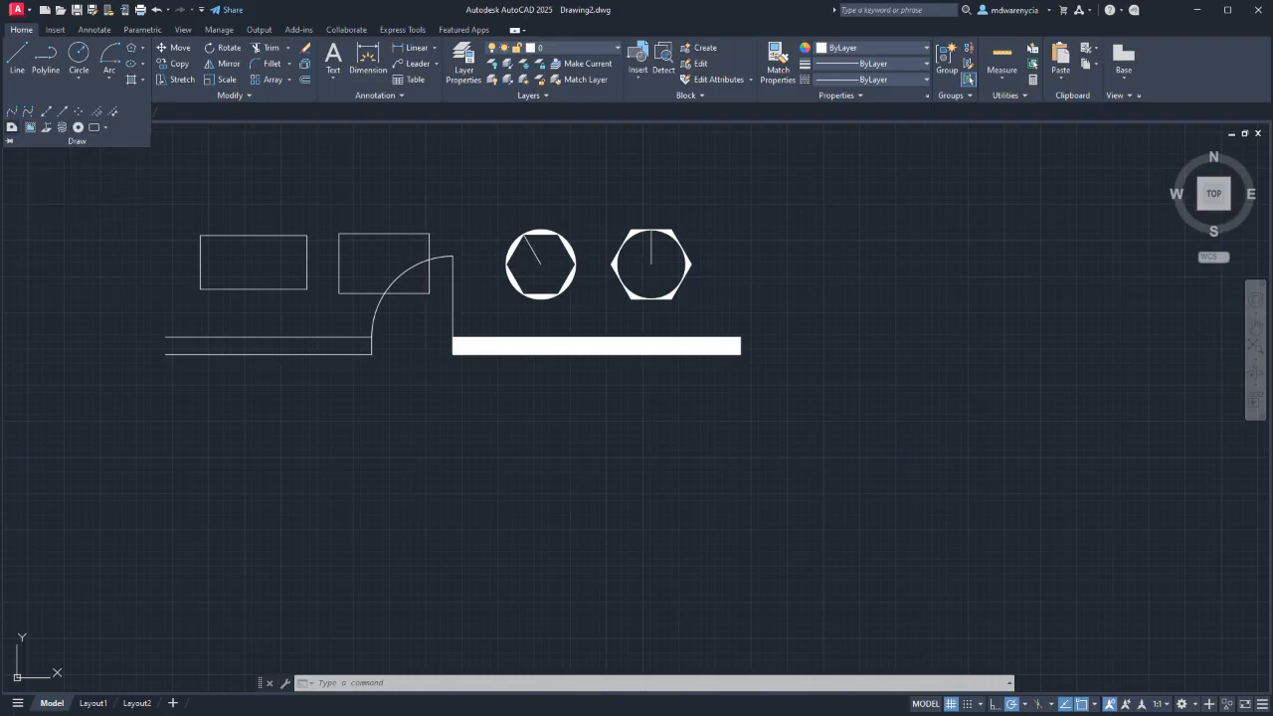
left_click(277, 169)
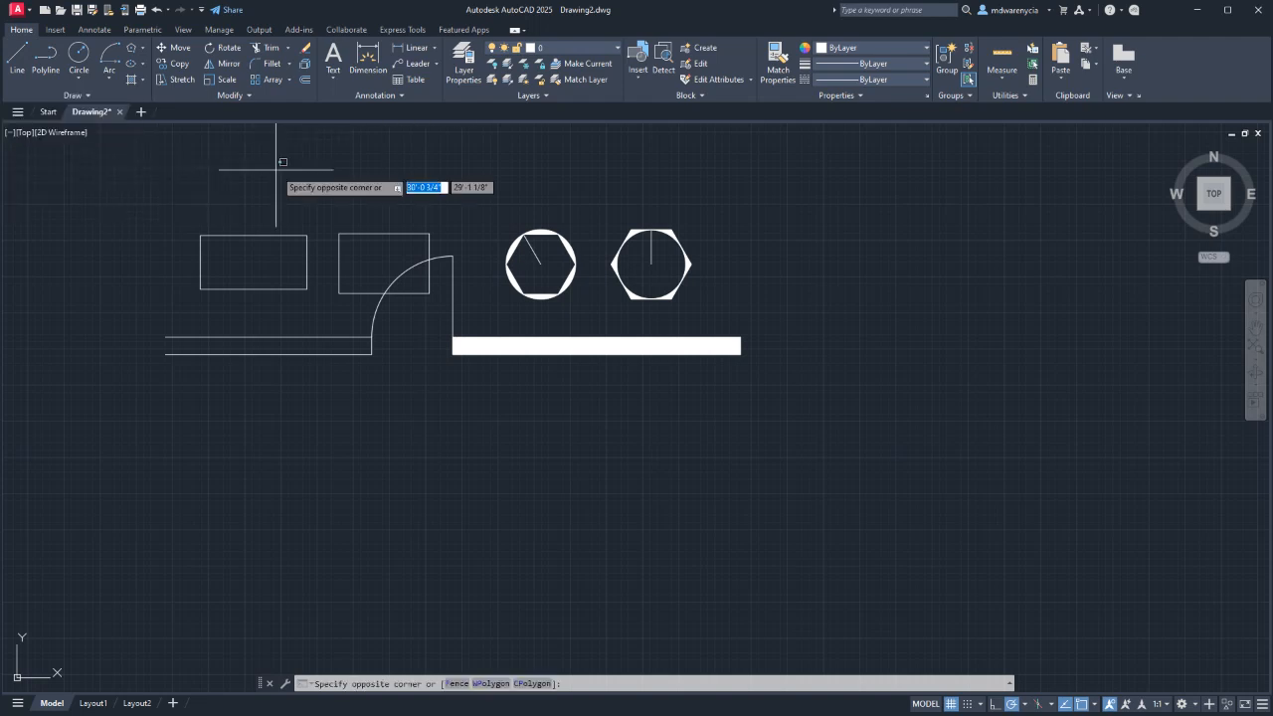
key("Escape")
key("Escape")
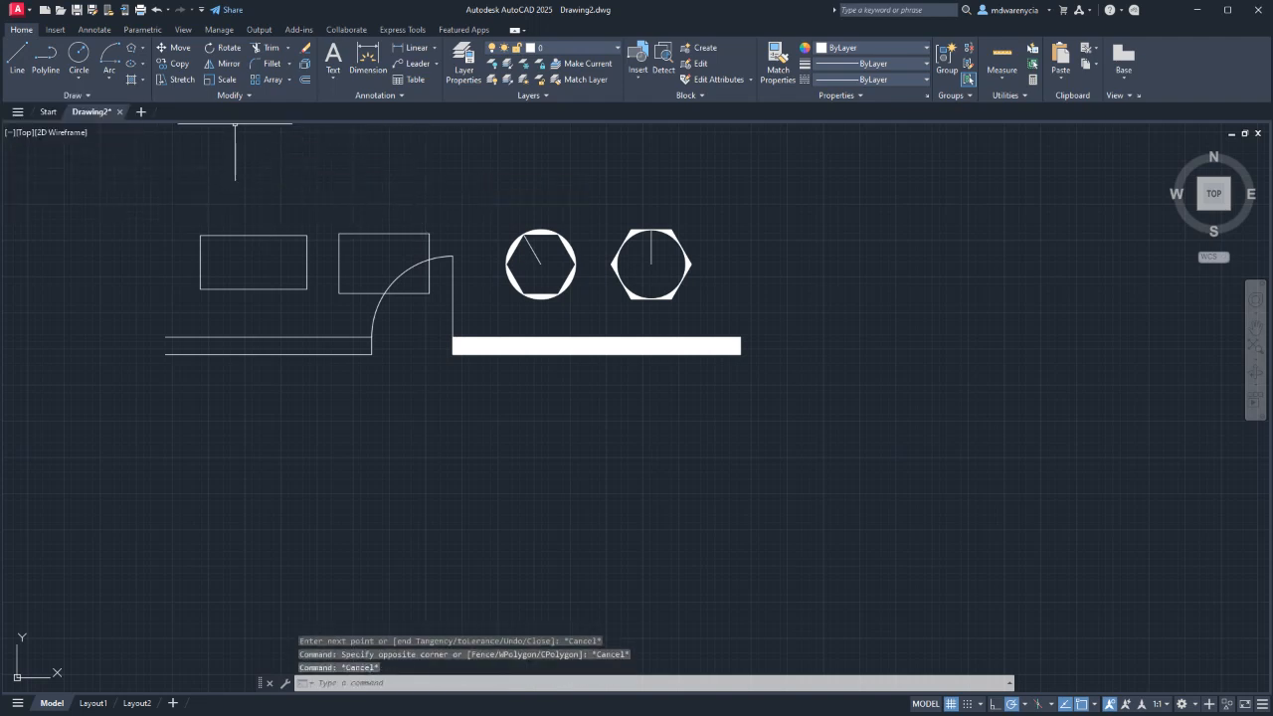
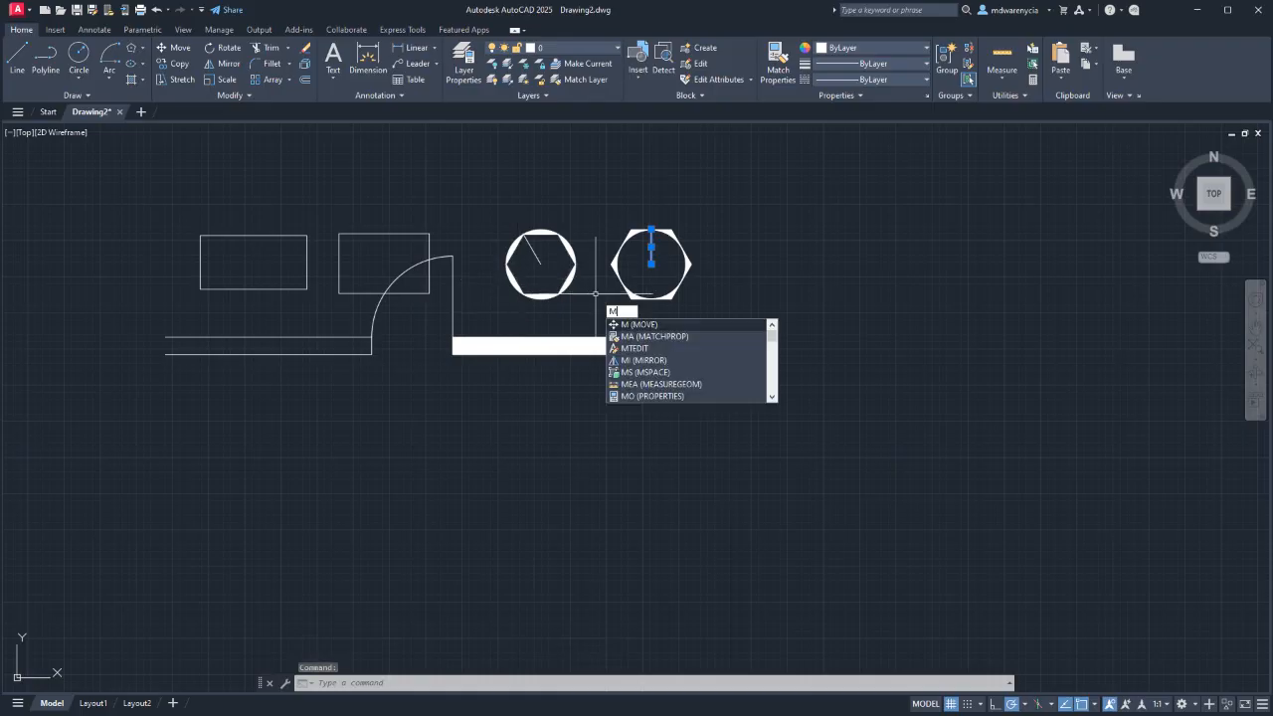
key("Return")
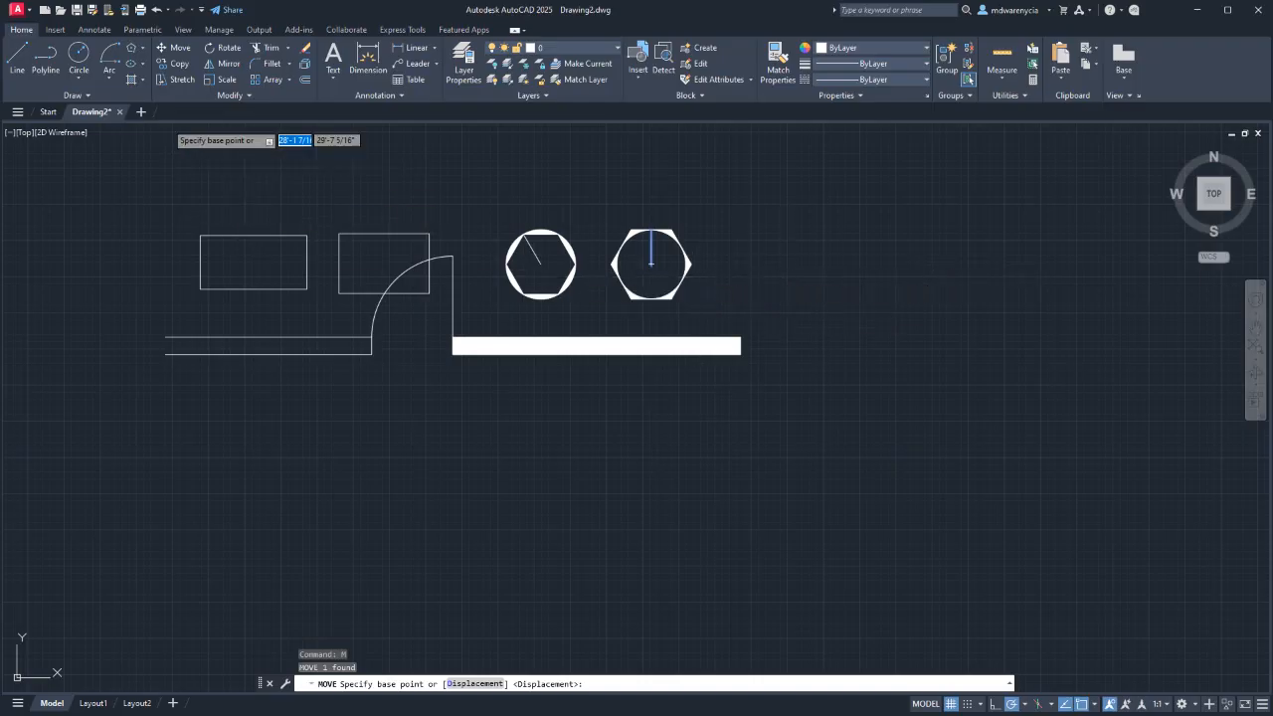
key("Escape")
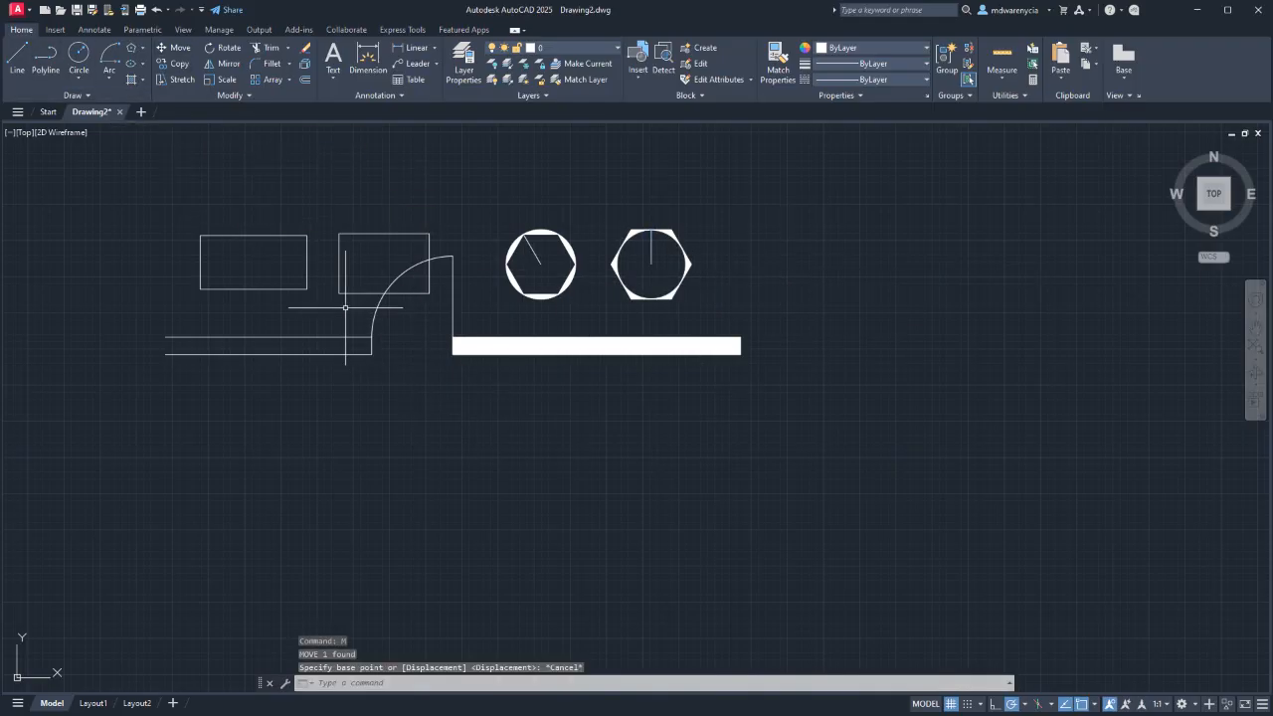
scroll(333, 316, "up", 3)
scroll(369, 341, "down", 5)
scroll(398, 318, "up", 3)
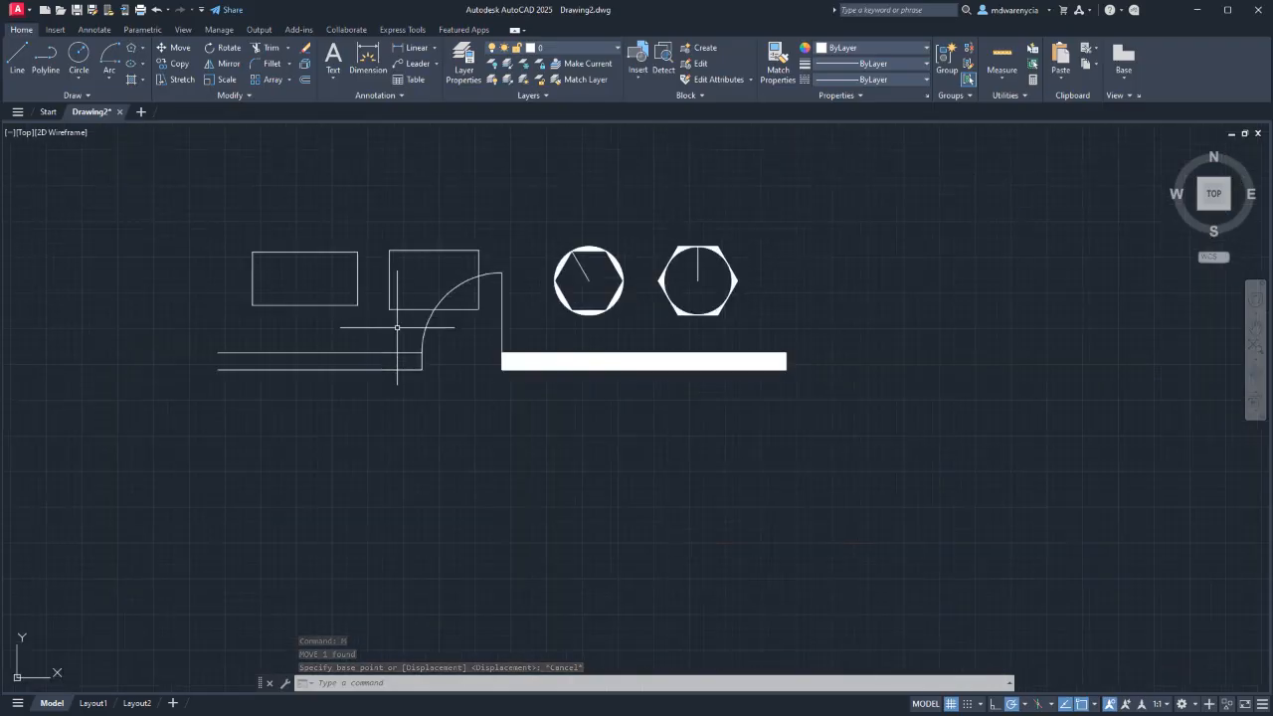
left_click(418, 390)
left_click(282, 333)
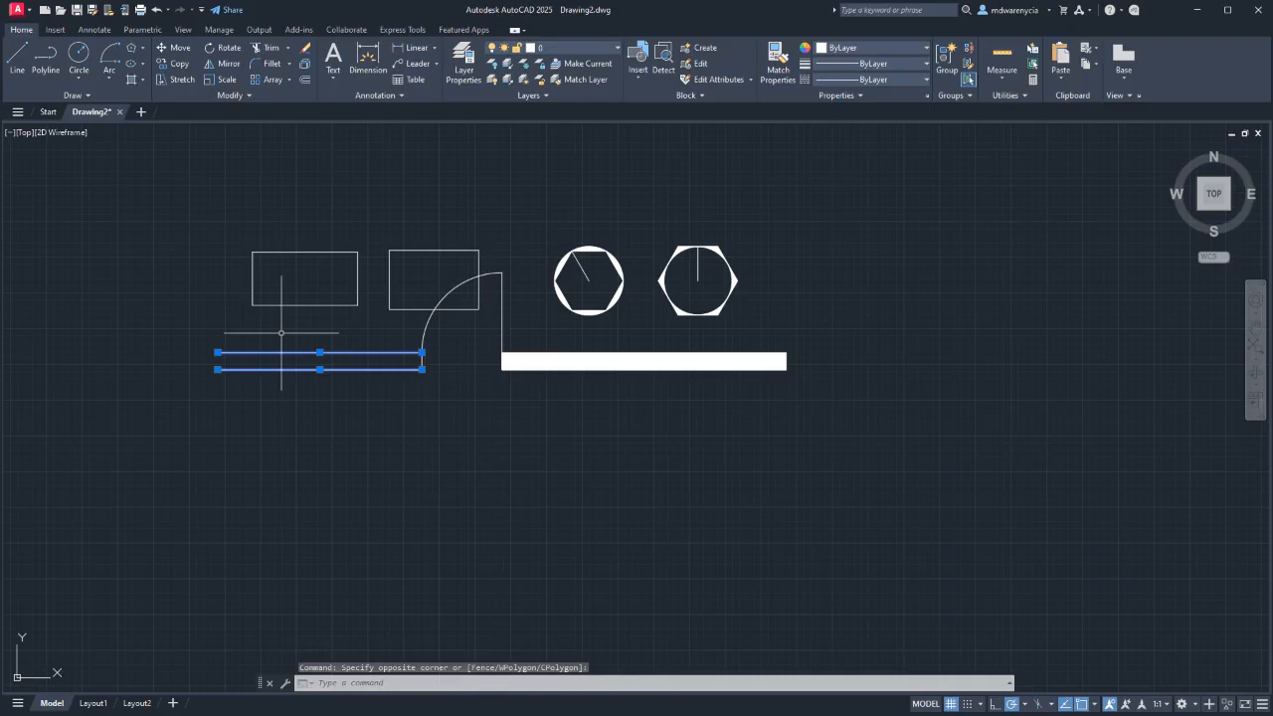
key("Escape")
Draw a short horizontal line leftward along the upper wall line, starting from its end at the door opening.
scroll(363, 322, "up", 4)
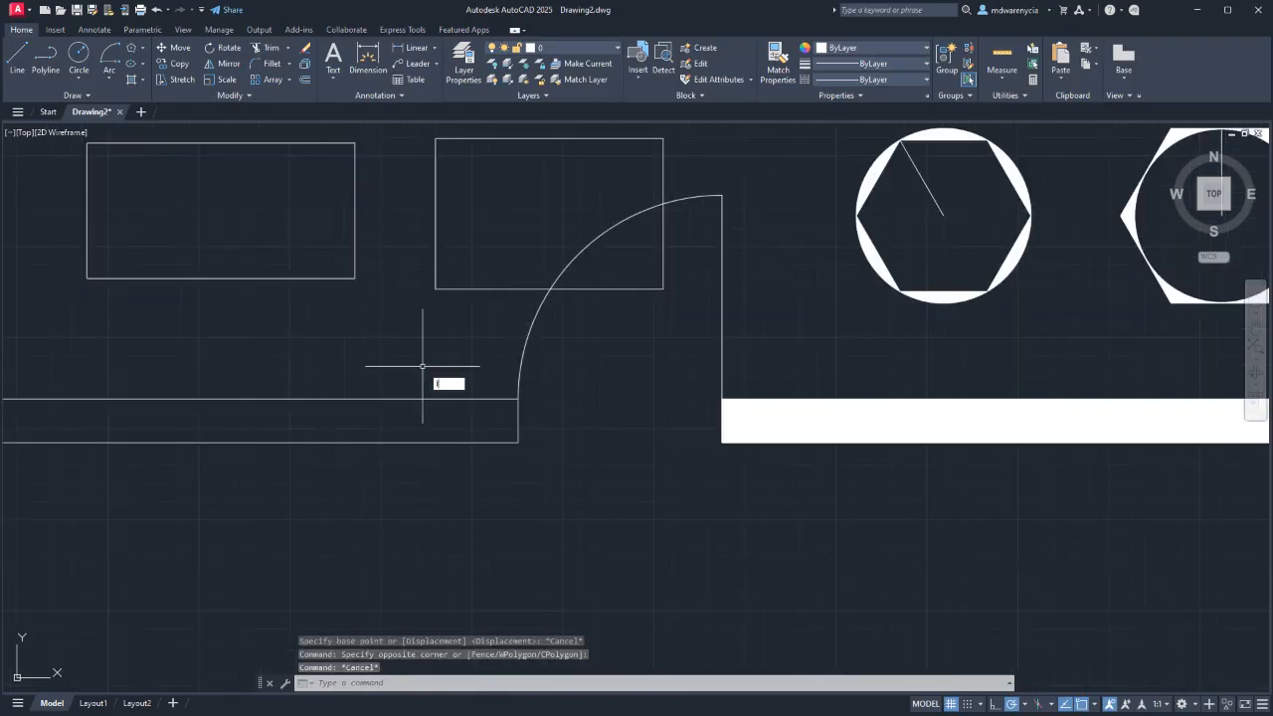
key("Return")
left_click(518, 399)
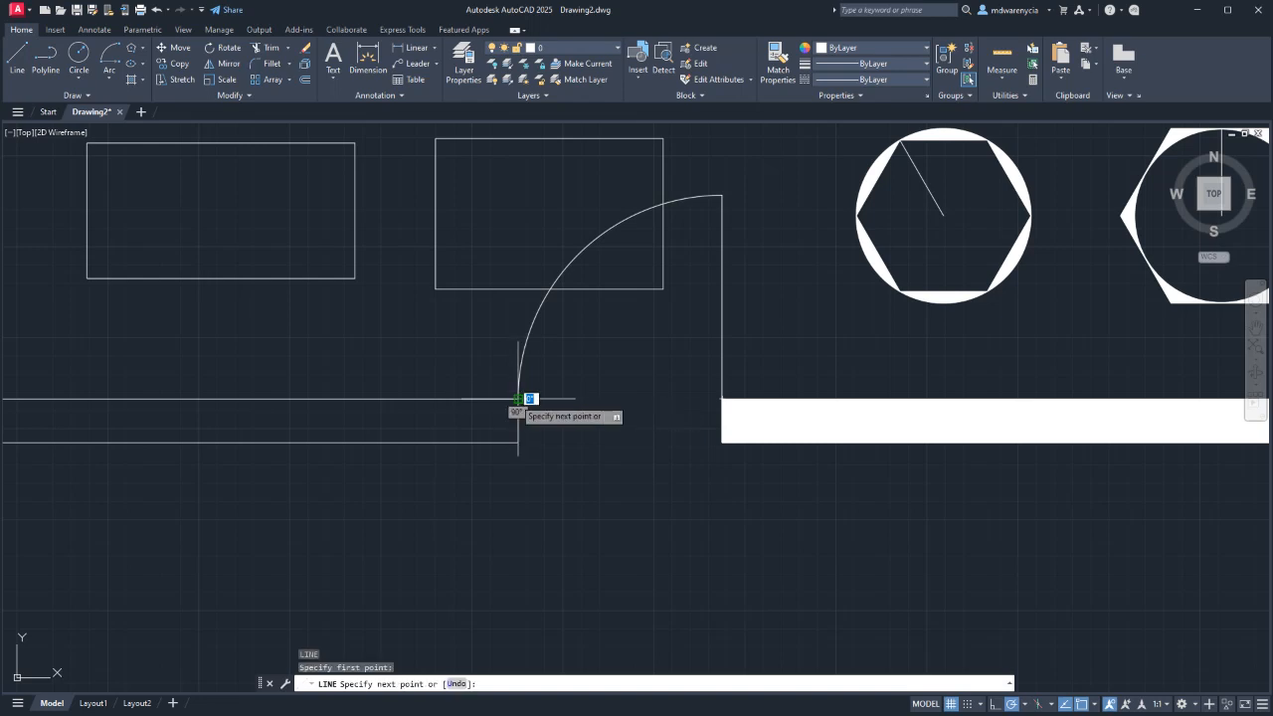
key("Escape")
Move the short line straight up so it sits slightly above the upper wall line.
left_click(461, 390)
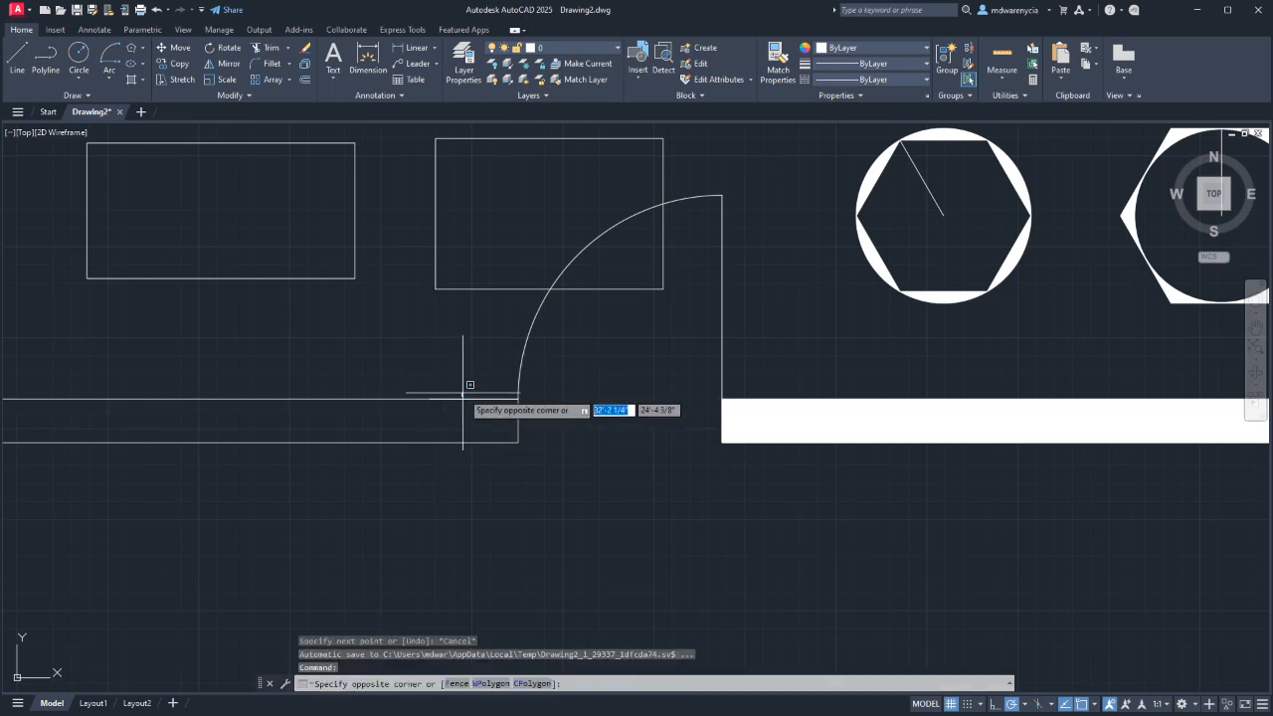
left_click(458, 399)
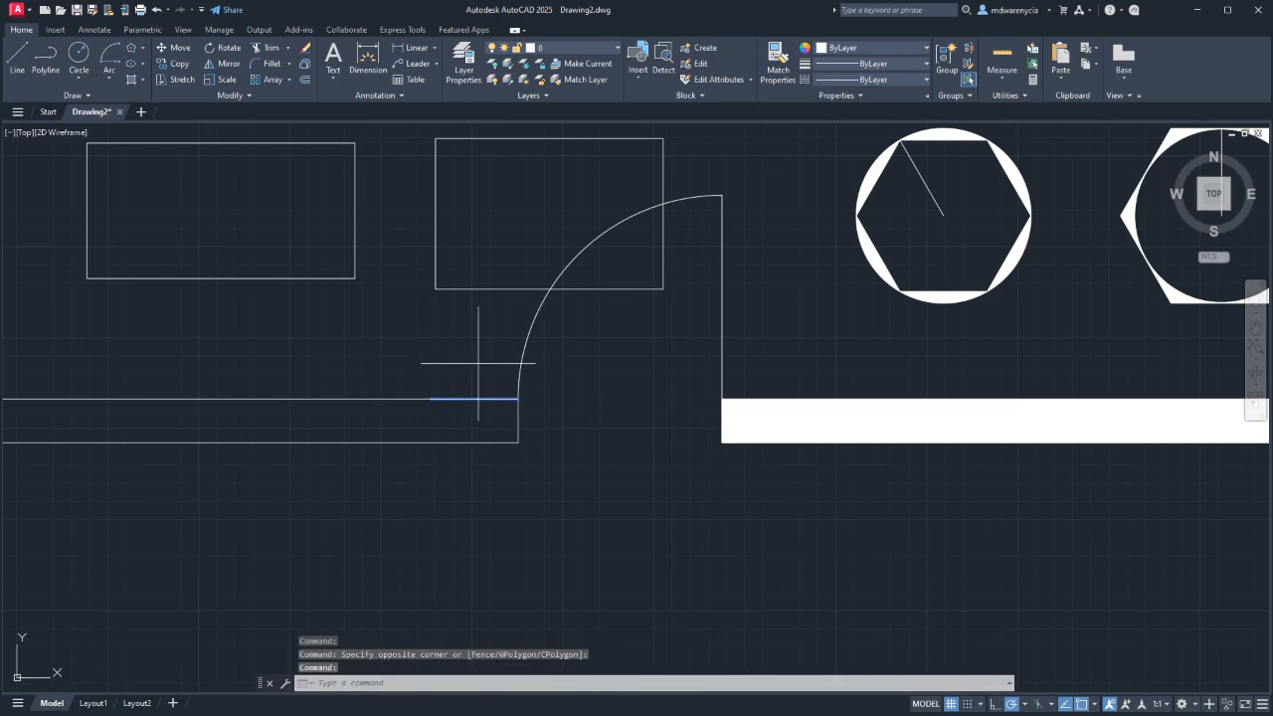
key("m")
key("Return")
left_click(479, 364)
left_click(465, 373)
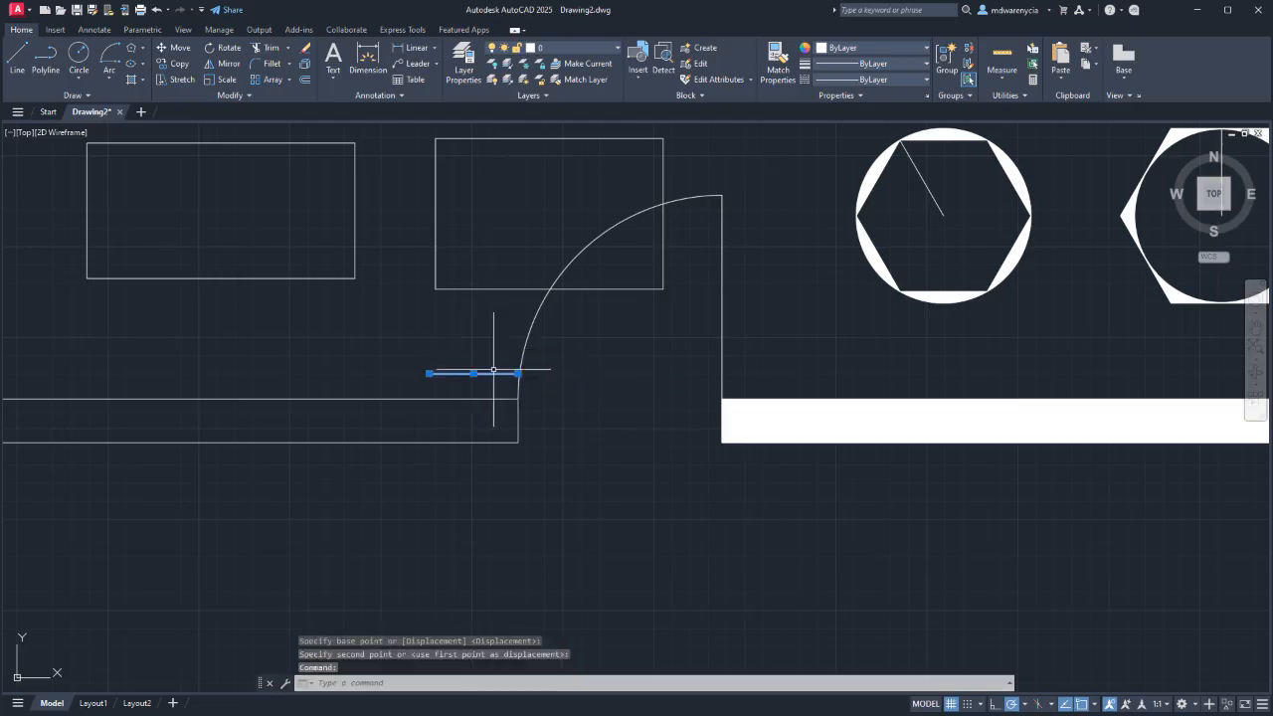
key("ctrl+c")
key("ctrl+v")
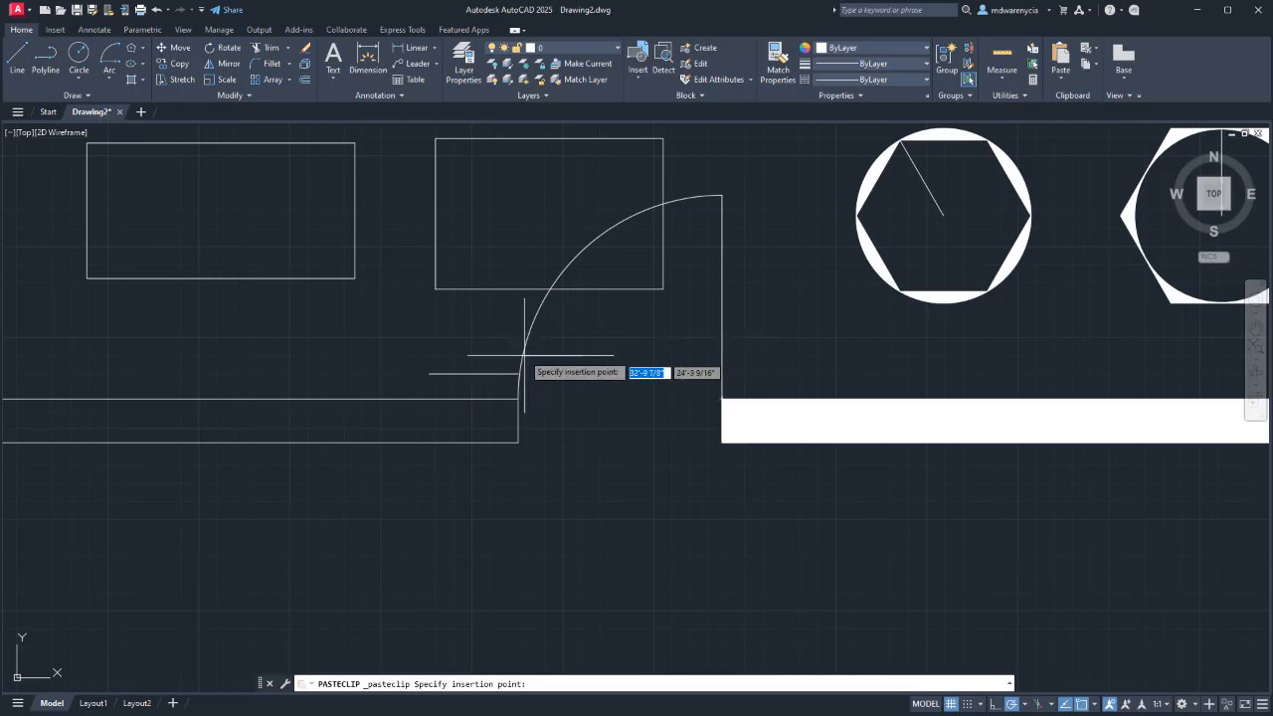
key("Escape")
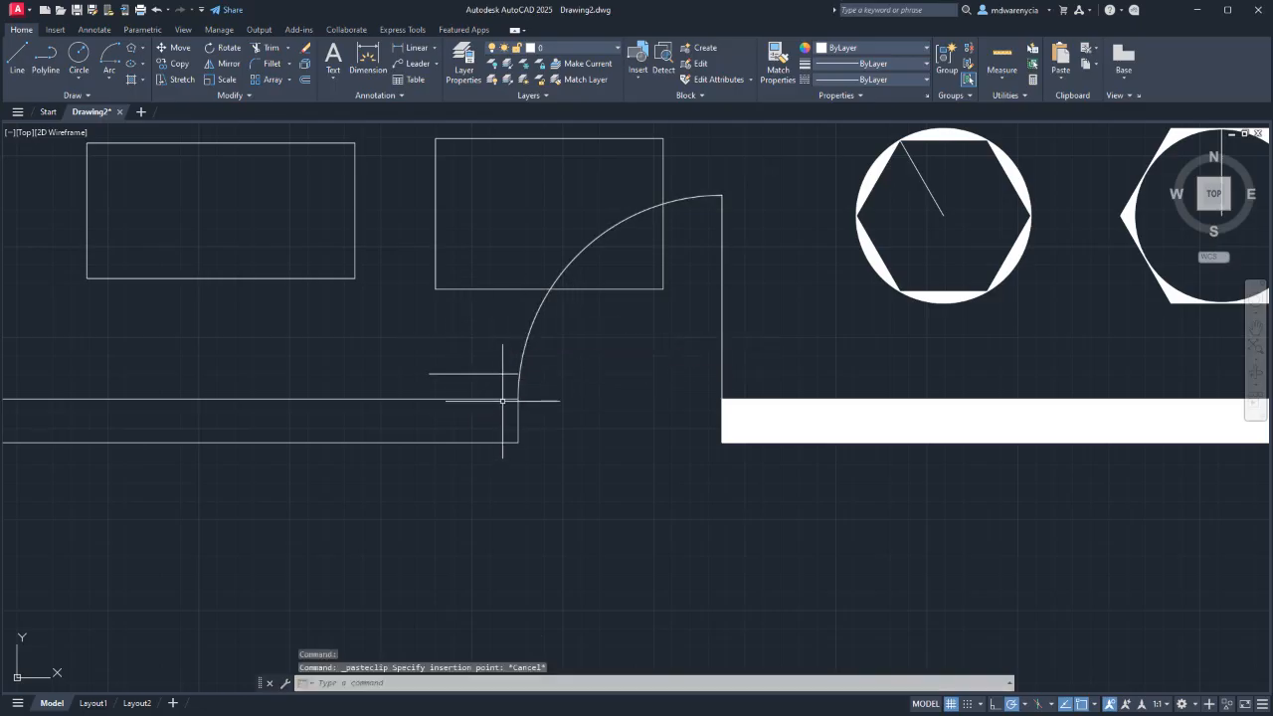
Try to move the long upper wall line upward, using its endpoint at the door opening as base point.
left_click(503, 400)
left_click(443, 394)
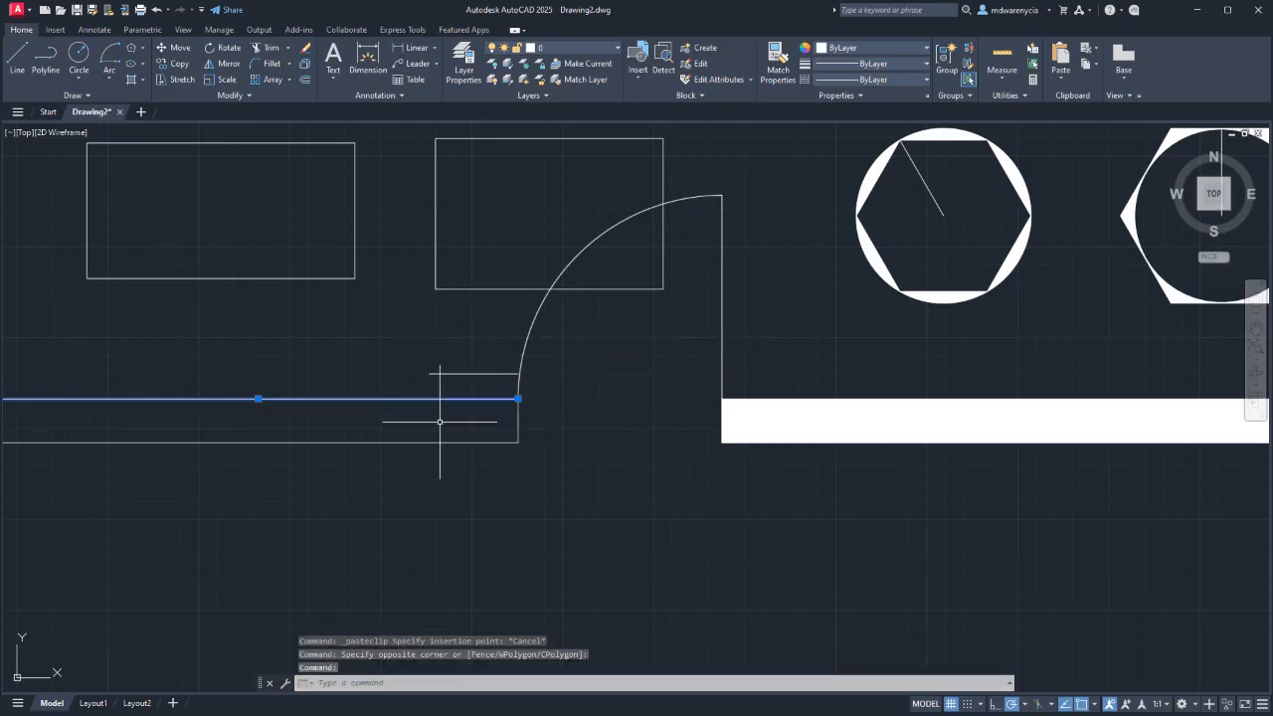
key("Return")
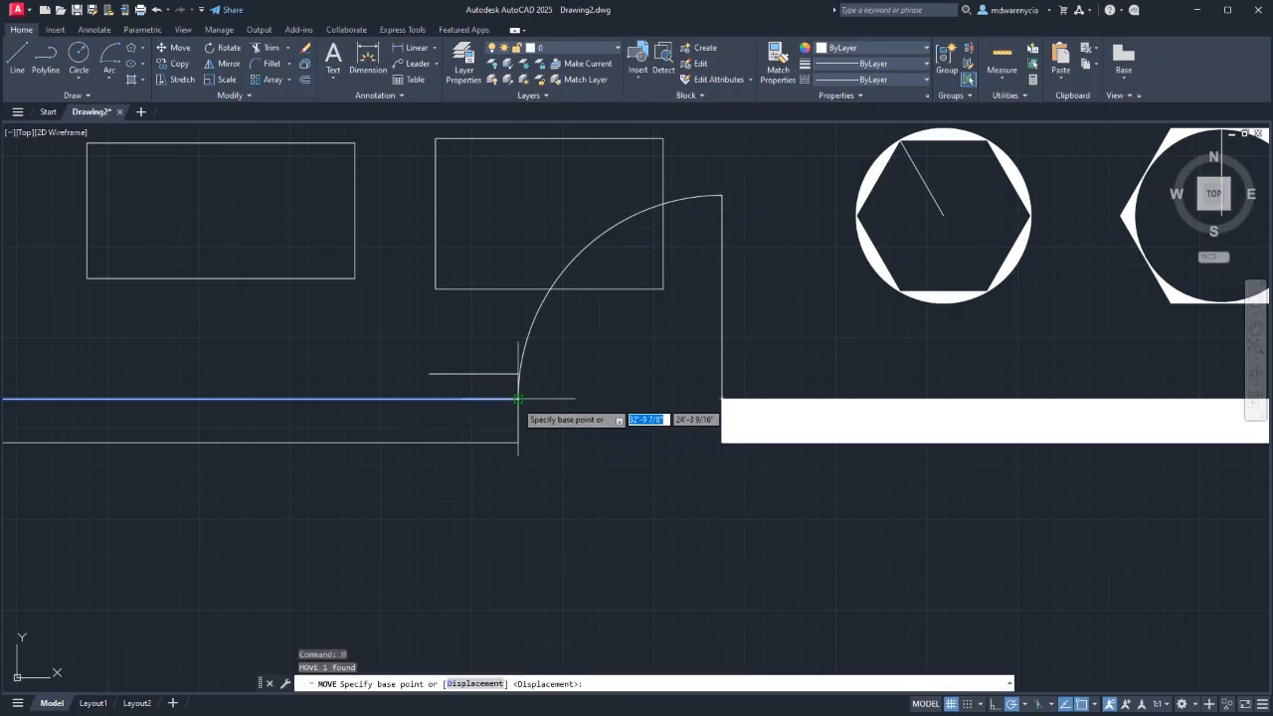
left_click(518, 399)
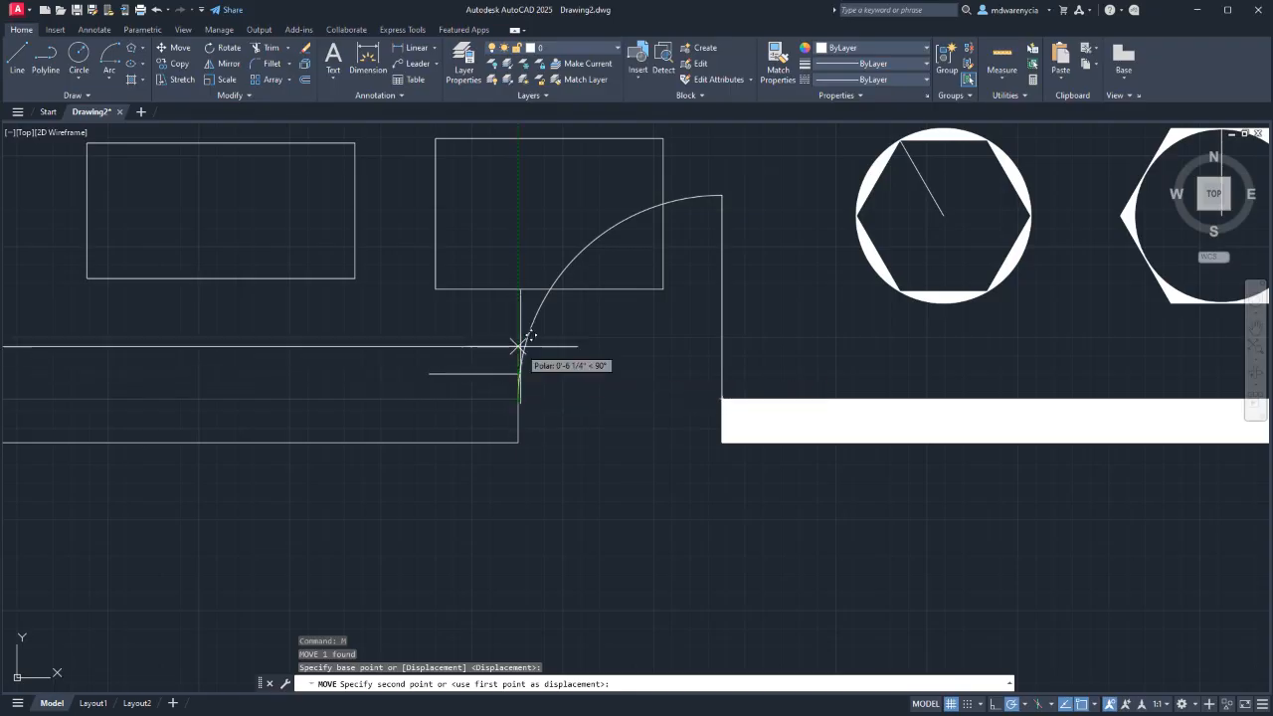
key("Escape")
Try to move the short line from its left endpoint to the upper-left corner of the rectangle above it.
left_click(436, 374)
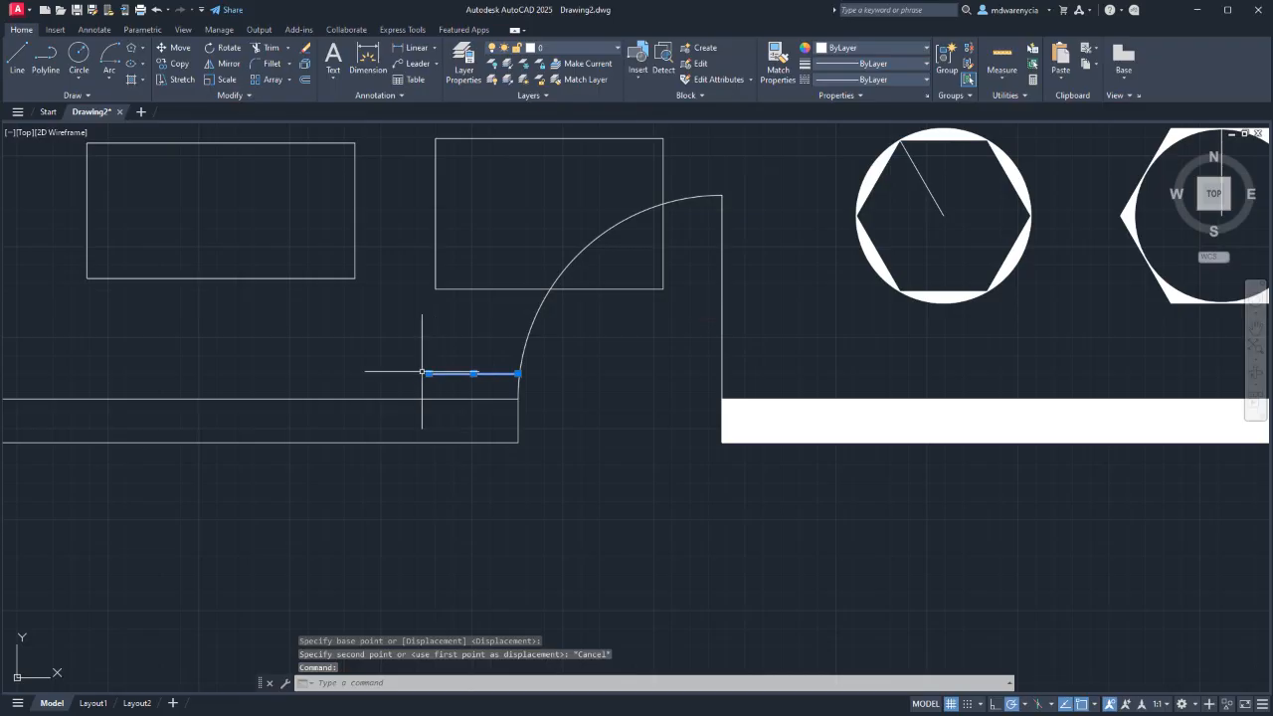
type("m")
key("Return")
left_click(429, 373)
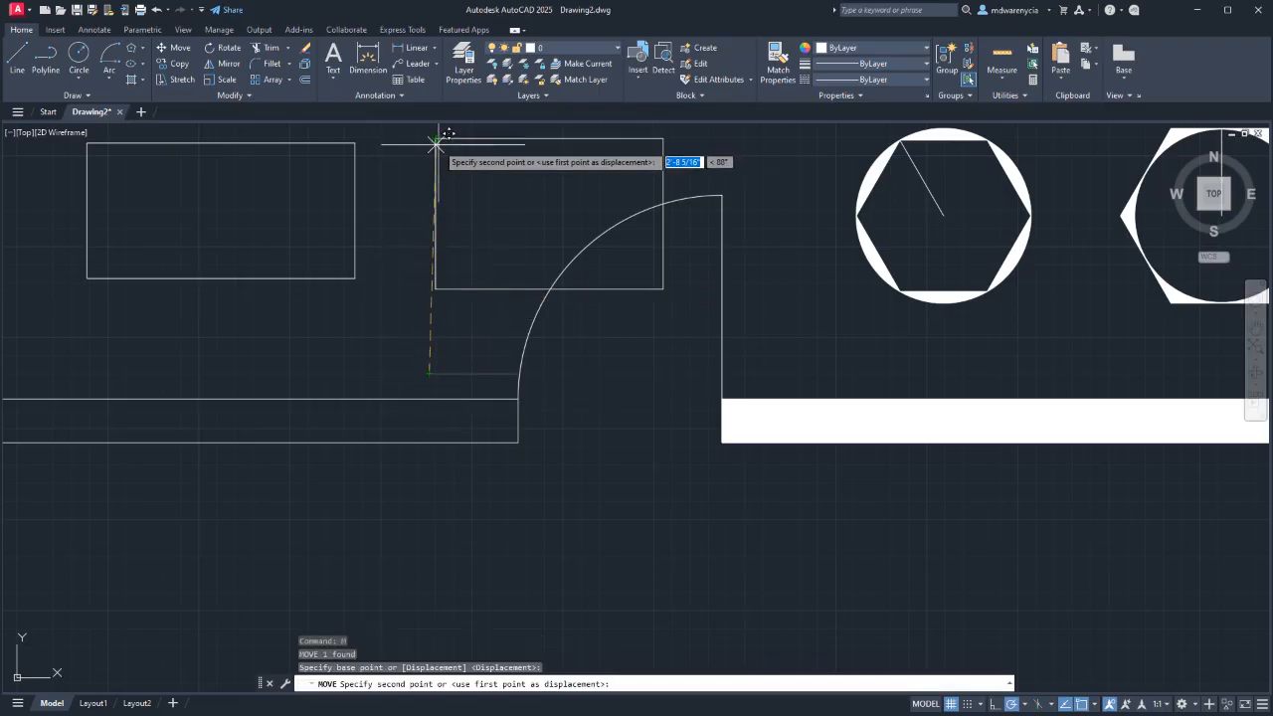
key("Escape")
scroll(495, 435, "down", 3)
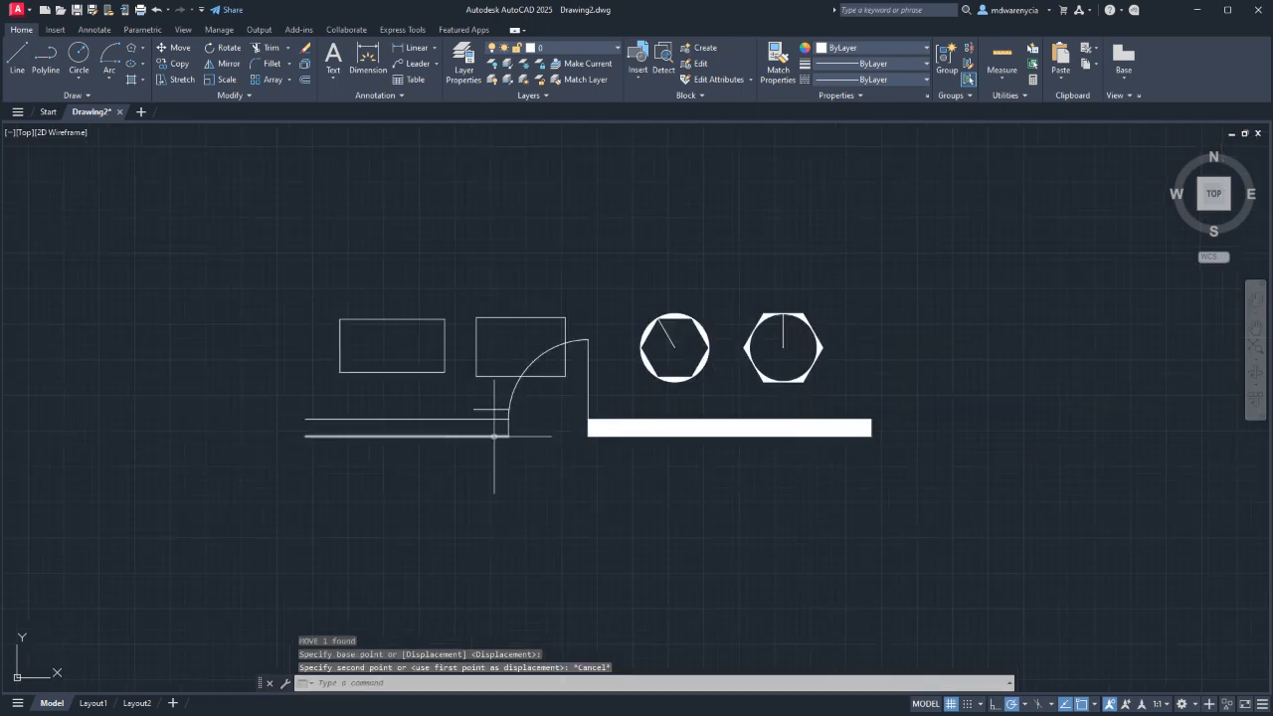
Move the short line up into the rectangle using a base point in empty space far from it, and undo the move.
left_click(489, 408)
middle_click_drag(438, 452, 476, 380)
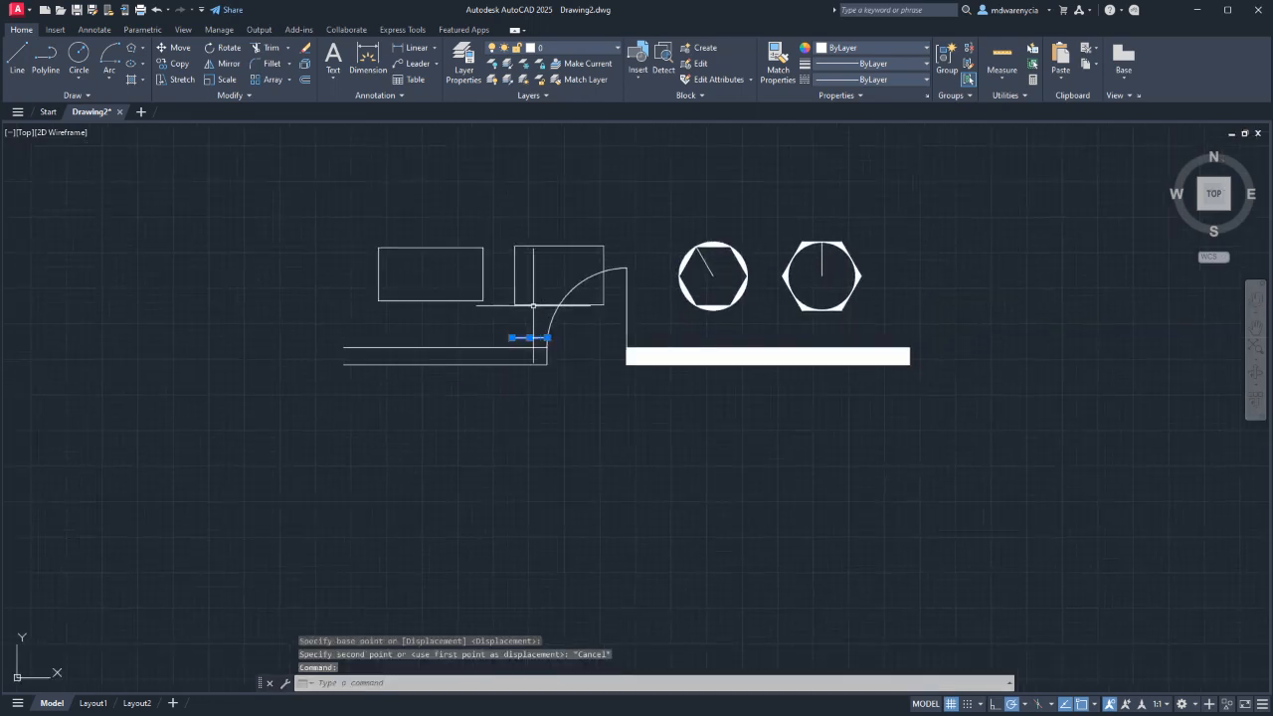
type("m")
key("Return")
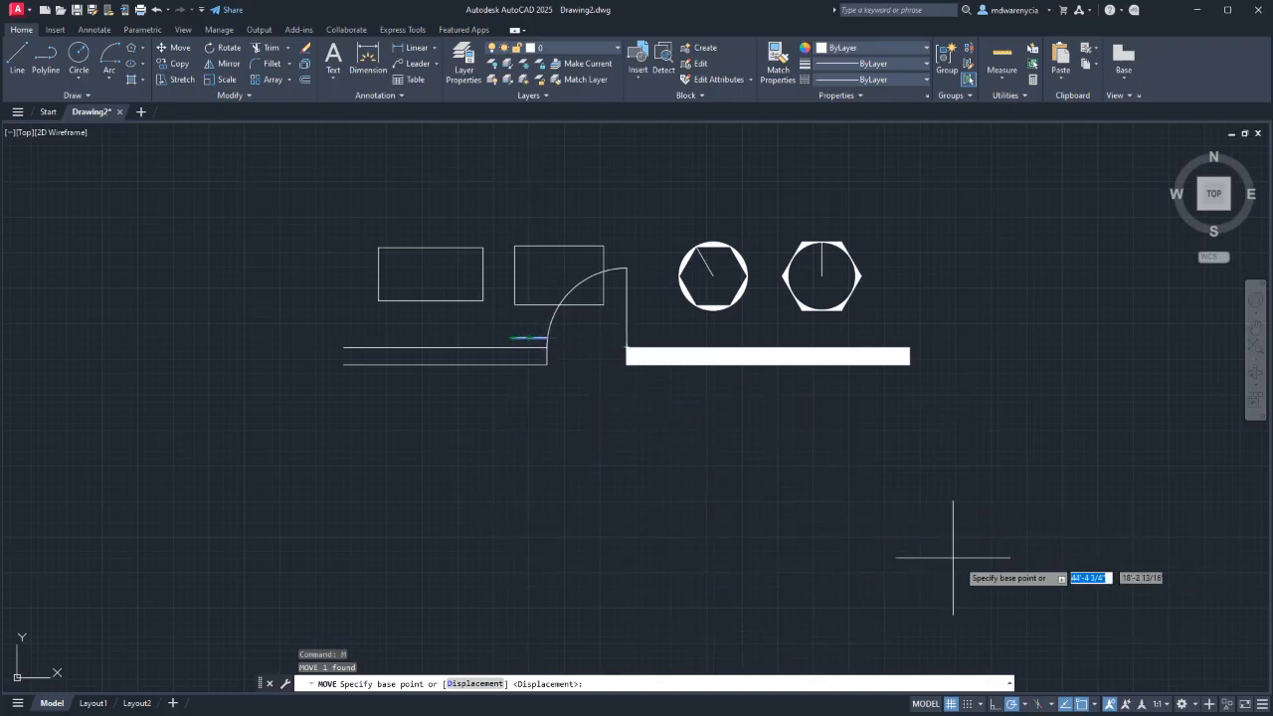
left_click(1034, 609)
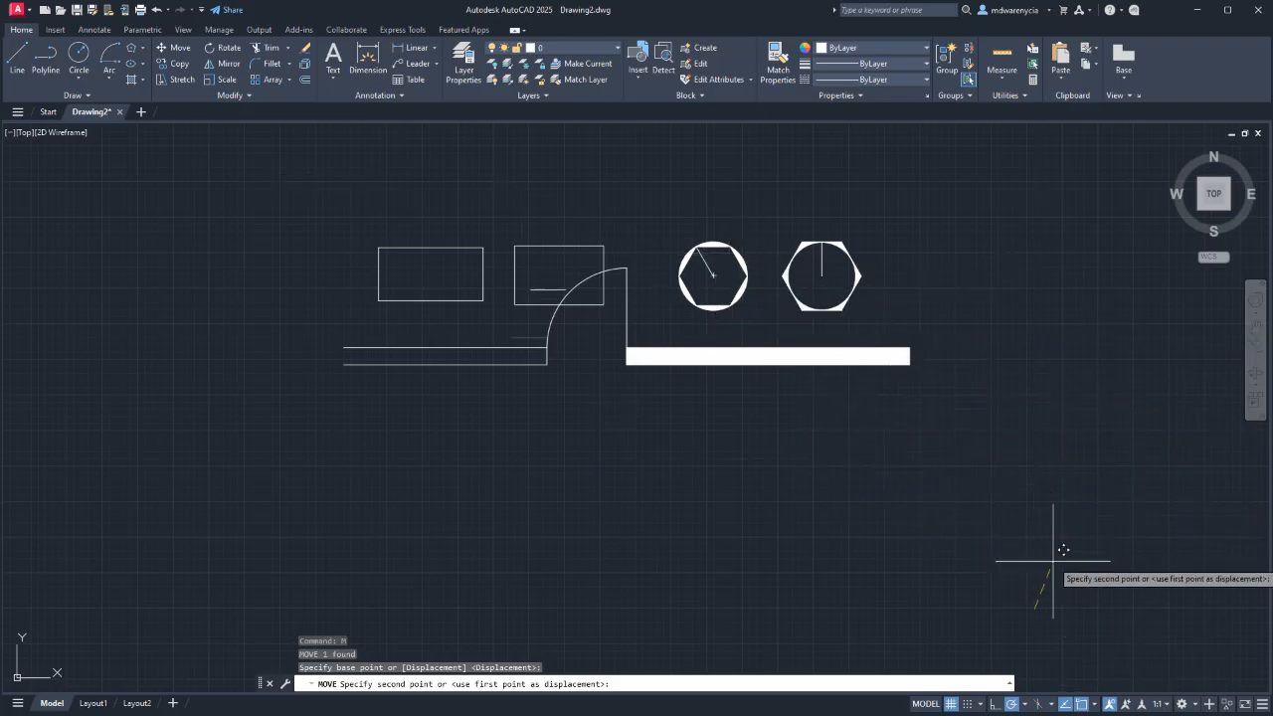
left_click(1010, 525)
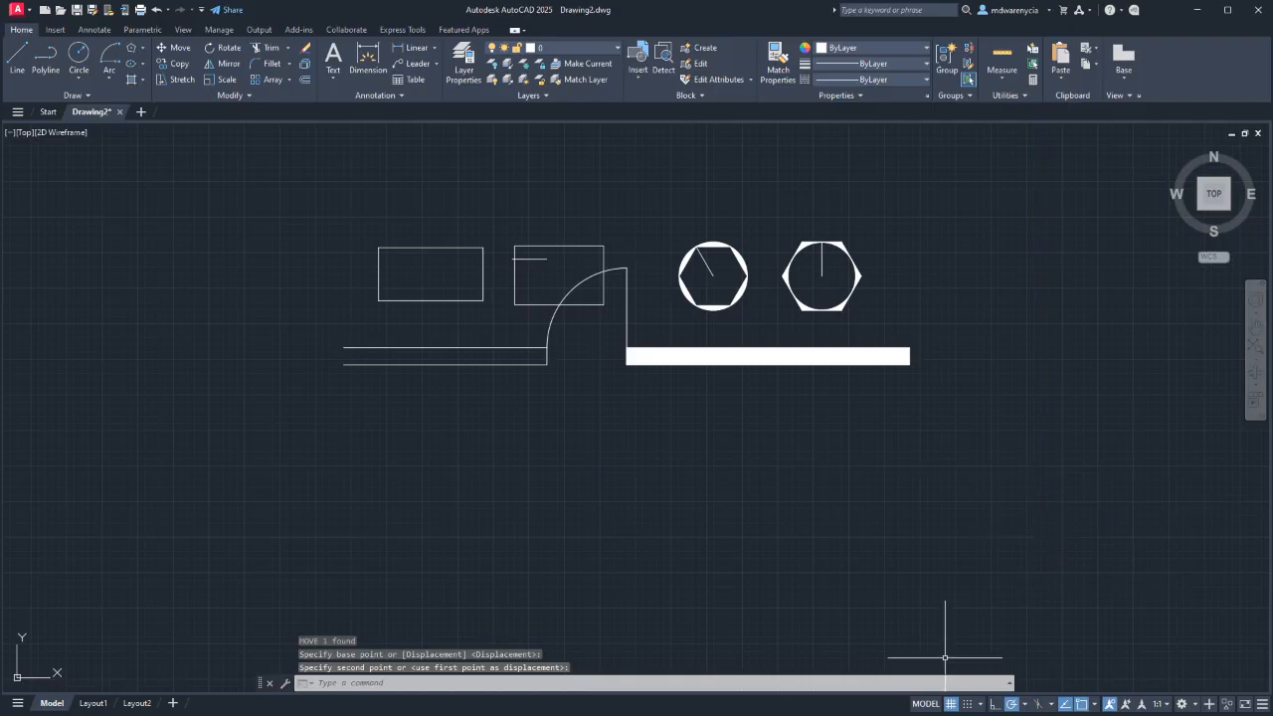
key("ctrl+z")
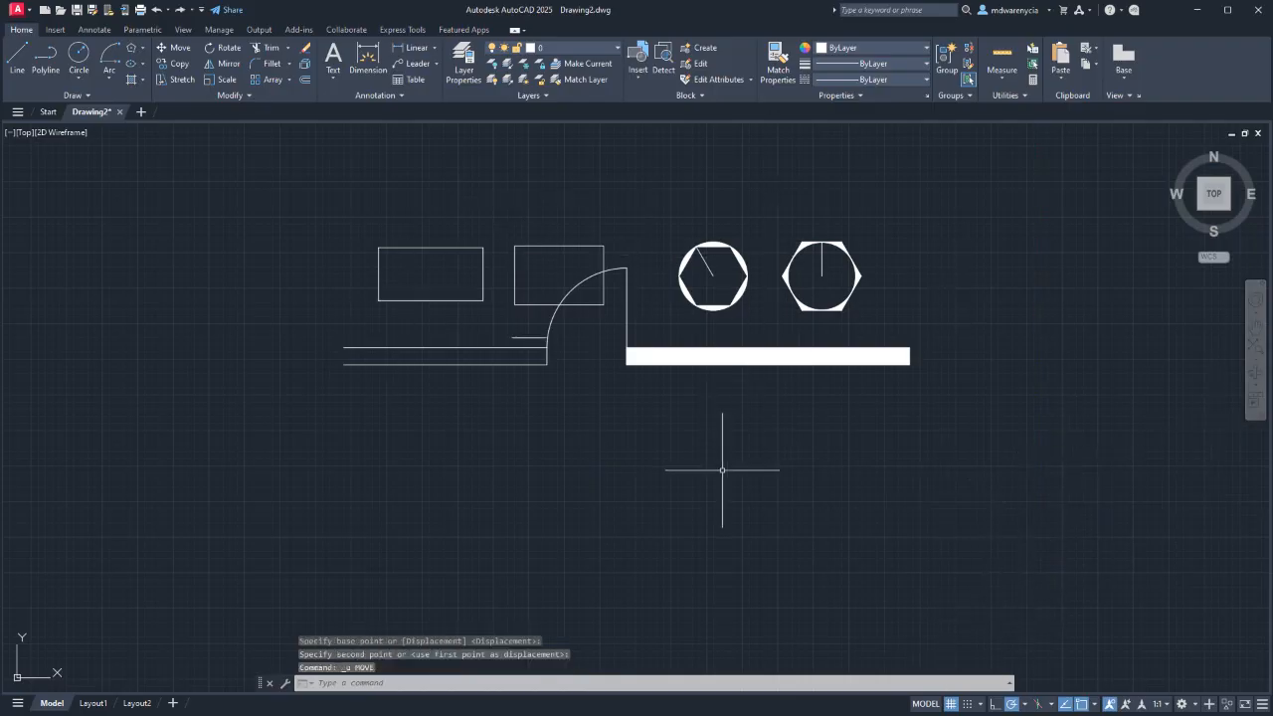
Try to move the short line and both left wall lines together, using a base point in the empty area below them.
key("Return")
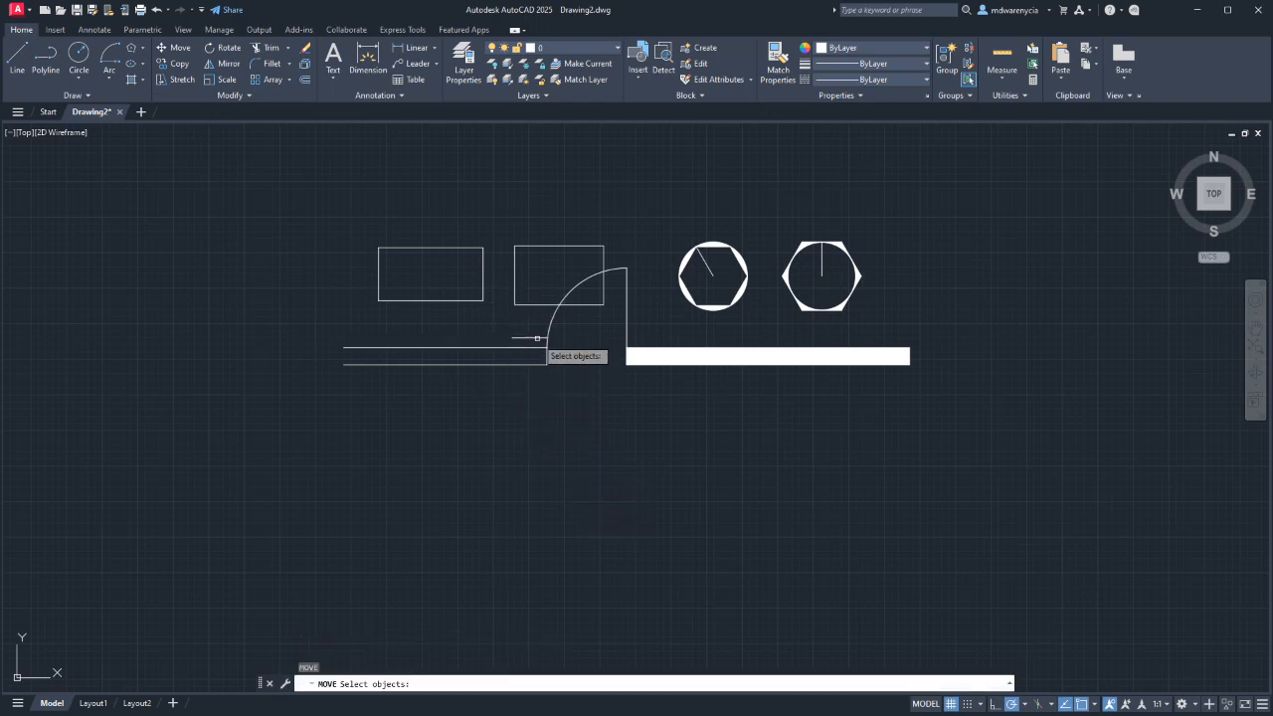
left_click(542, 389)
left_click(519, 336)
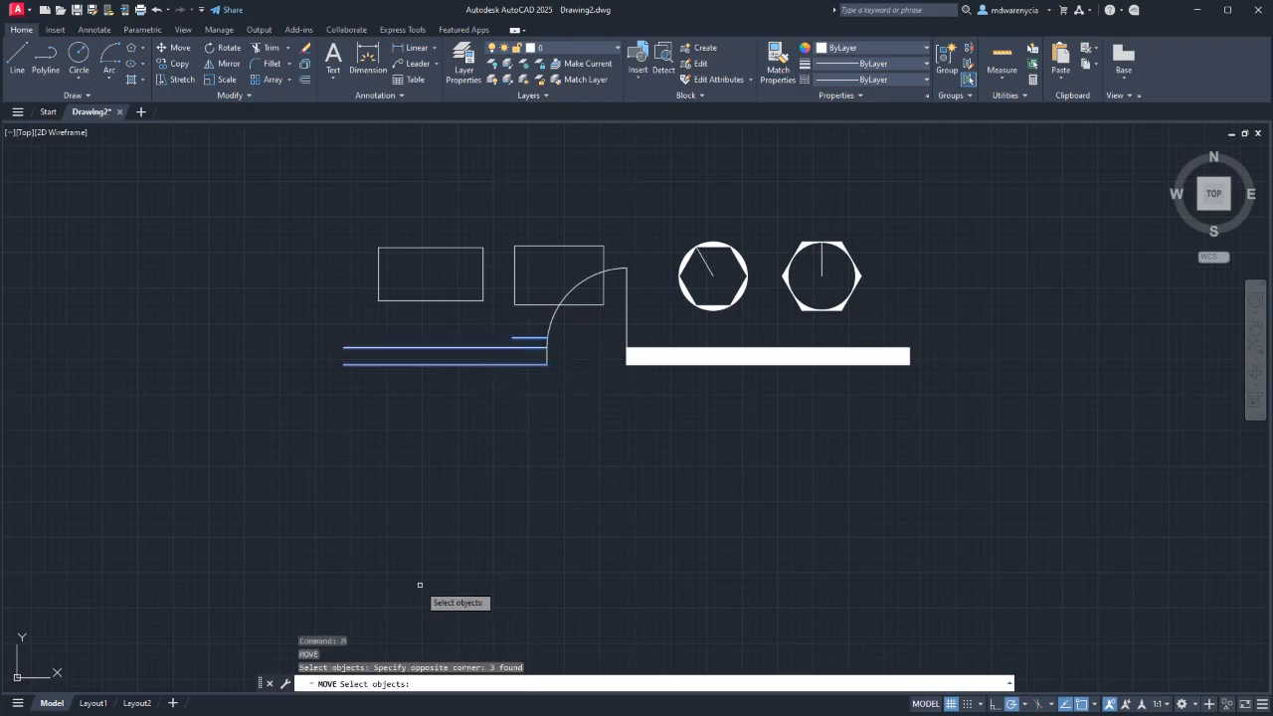
key("Return")
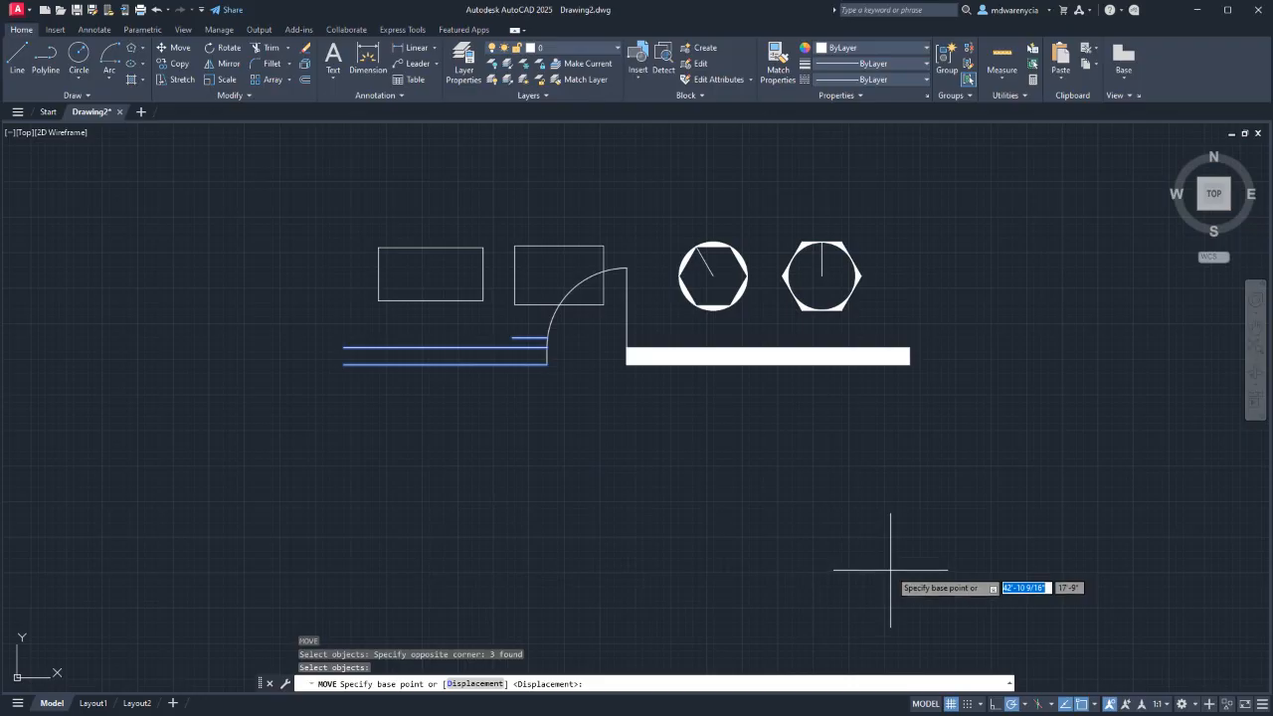
left_click(527, 571)
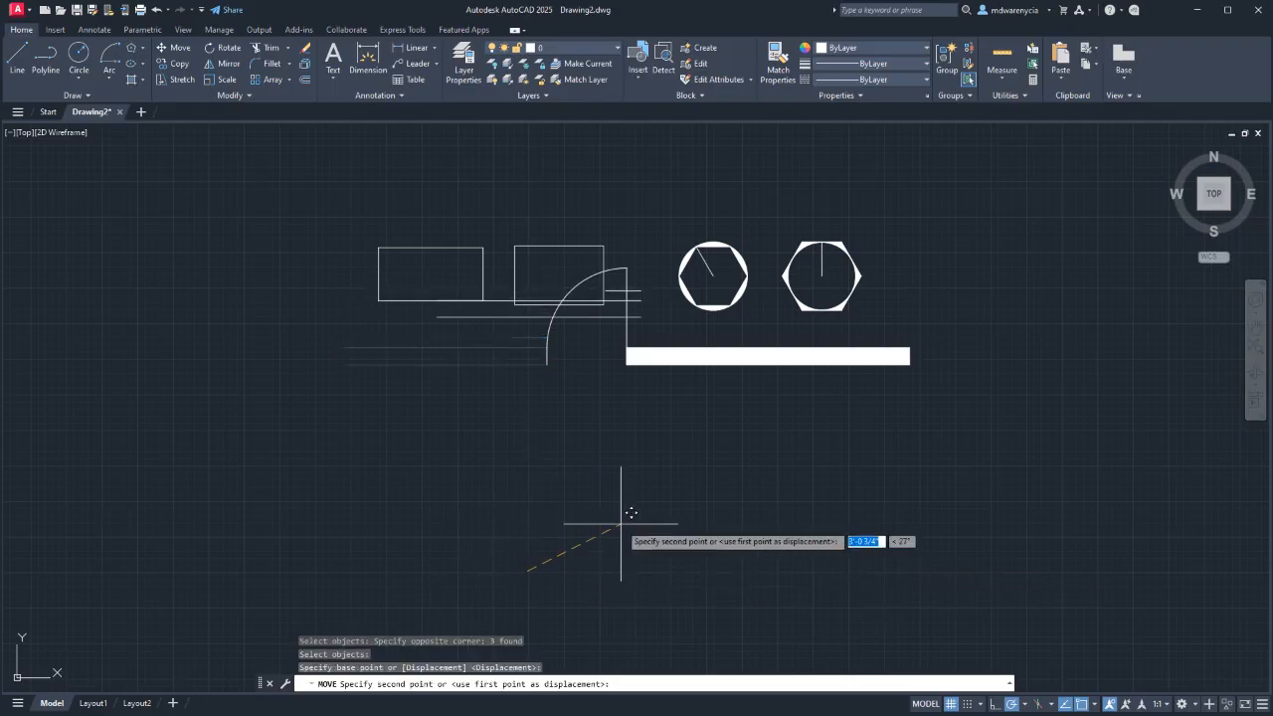
key("Escape")
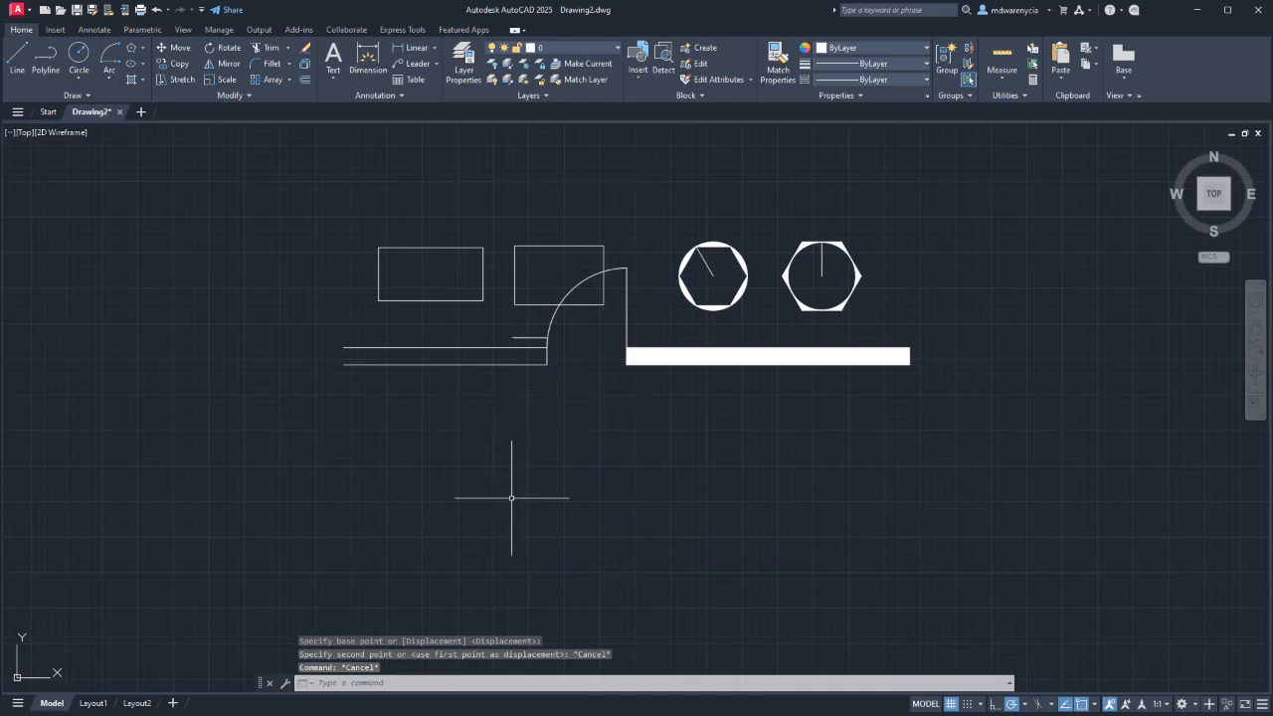
Select the two left wall lines, their end line and the short line above with one selection window, and clear the selection.
left_click(307, 331)
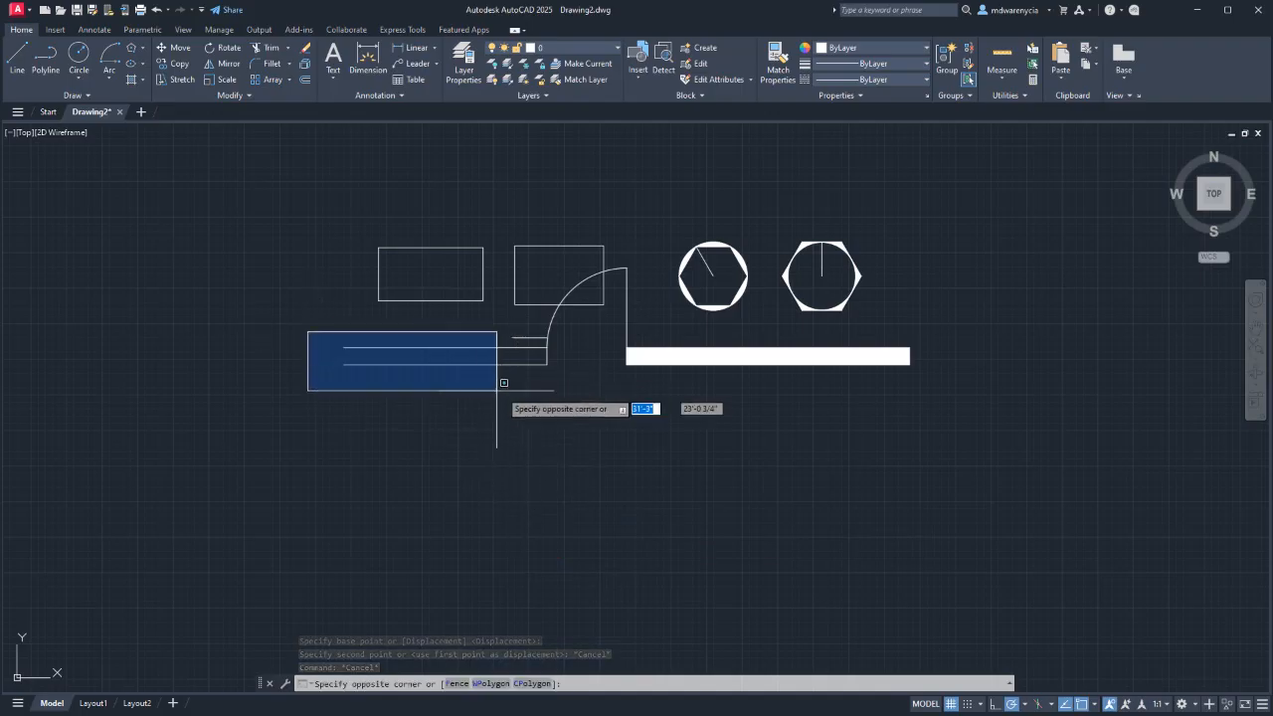
left_click(577, 400)
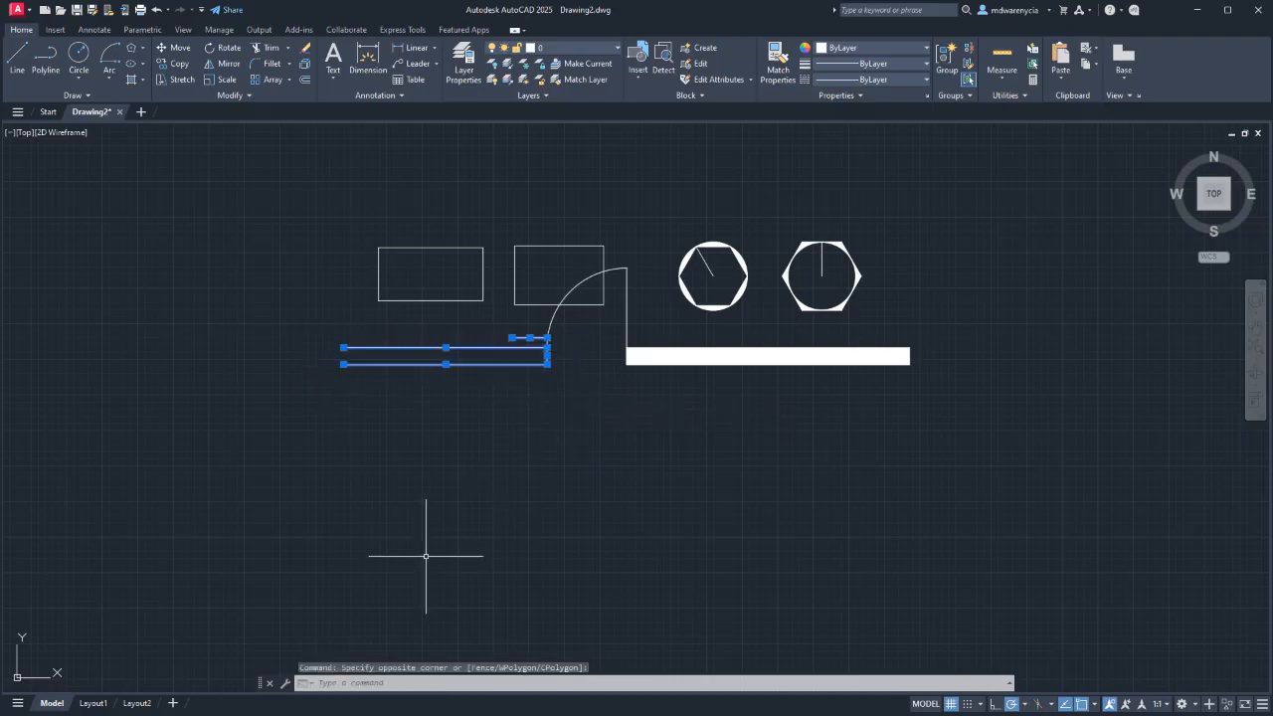
key("Escape")
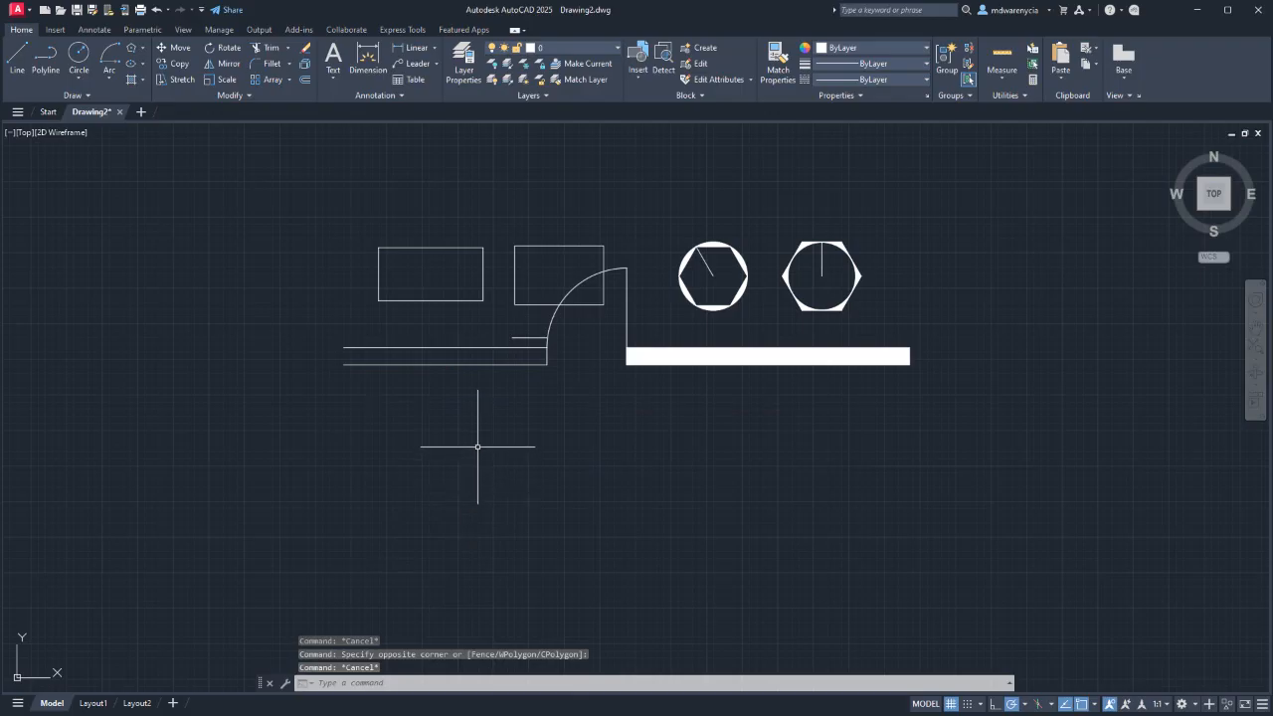
Run Move before selecting, window-select the left wall lines and the short line at its prompt, and cancel the command.
key("Return")
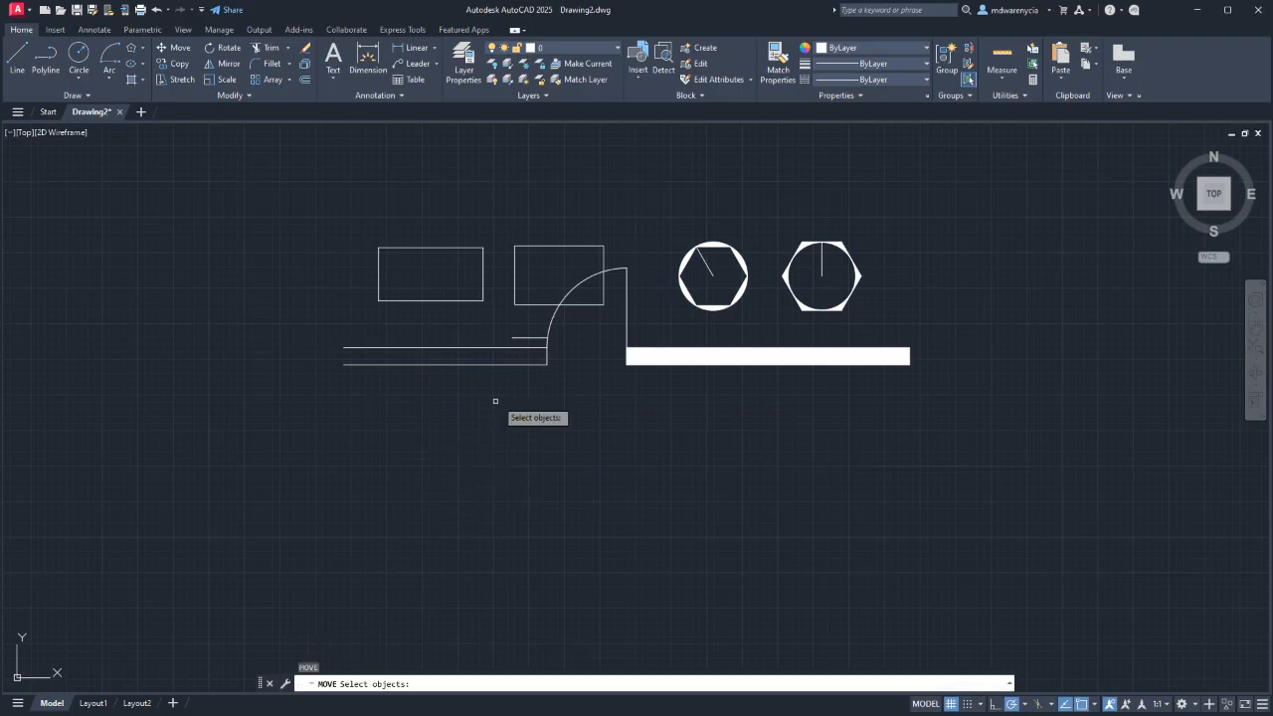
left_click(308, 306)
left_click(552, 387)
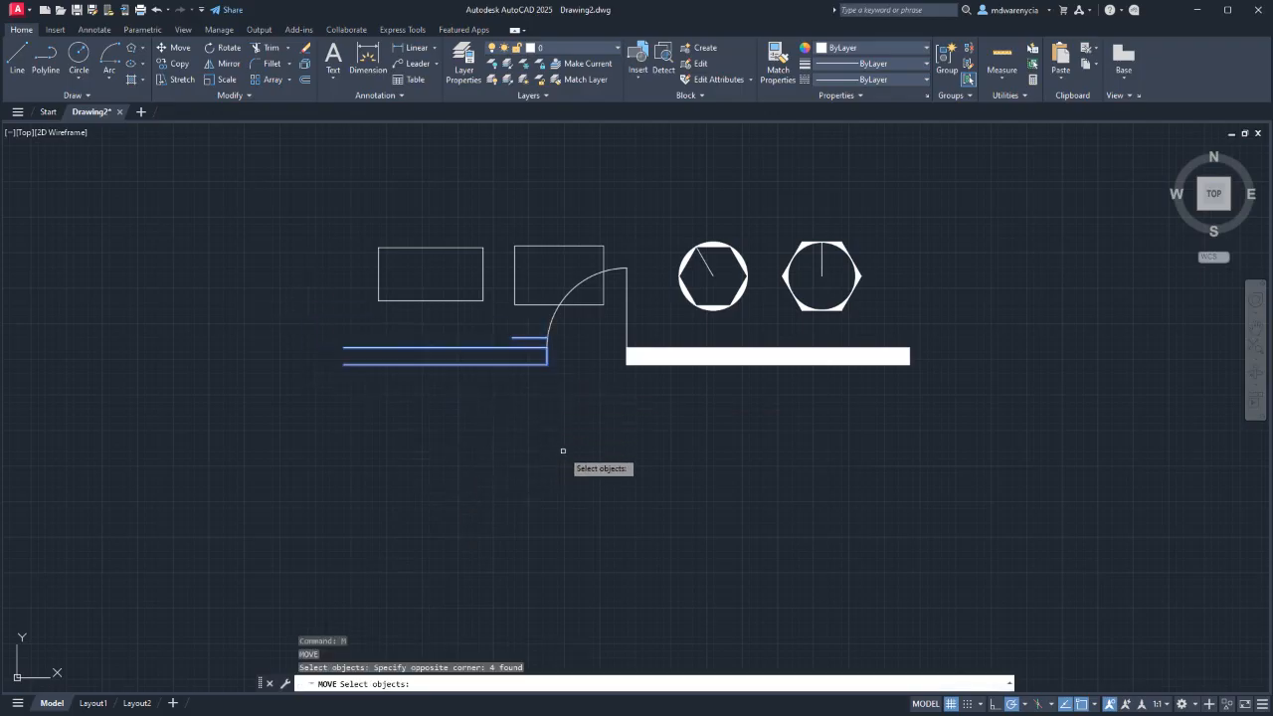
key("Escape")
key("Escape")
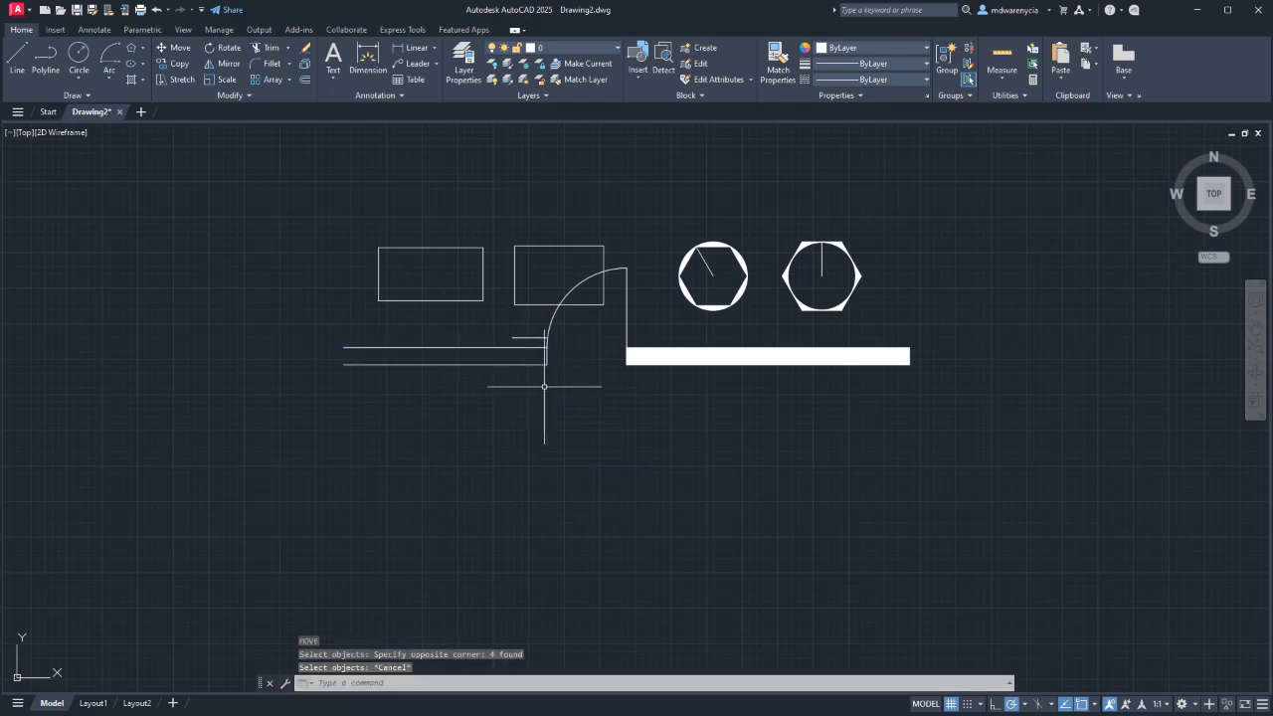
Select both left wall lines and the short line, remove the short and upper lines from the selection, and clear it.
left_click(545, 396)
left_click(457, 341)
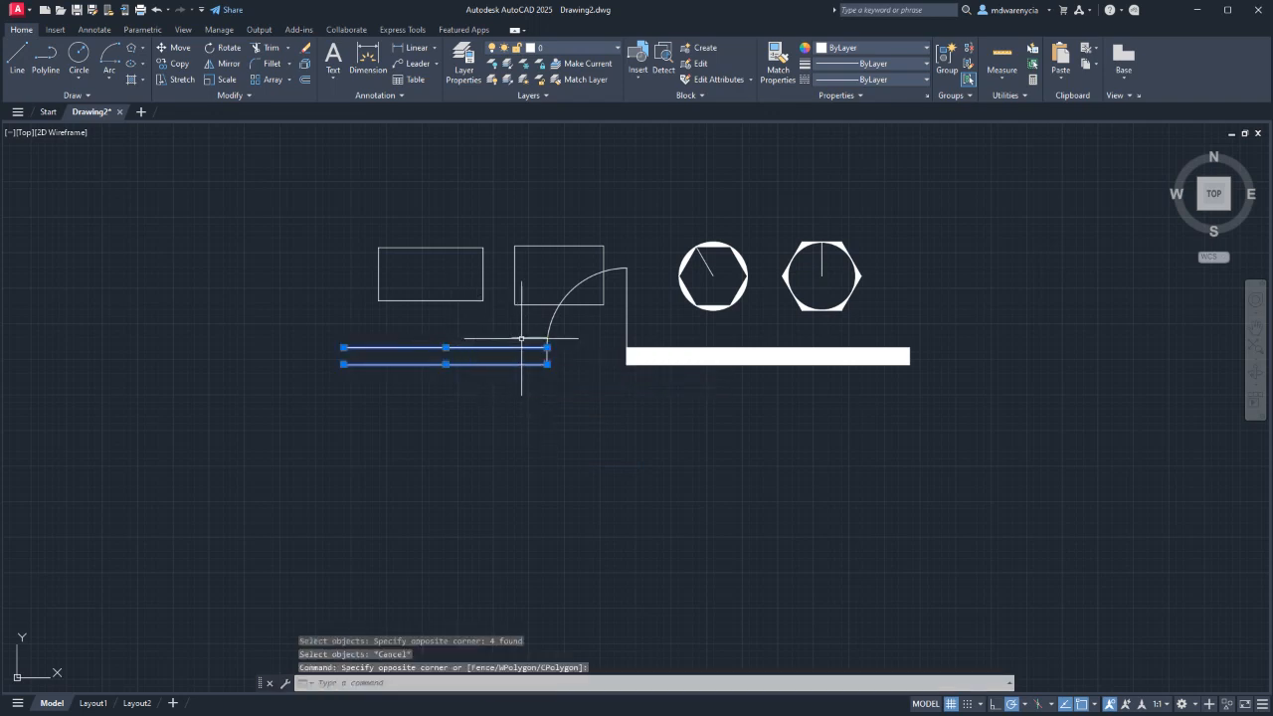
scroll(535, 336, "up", 6)
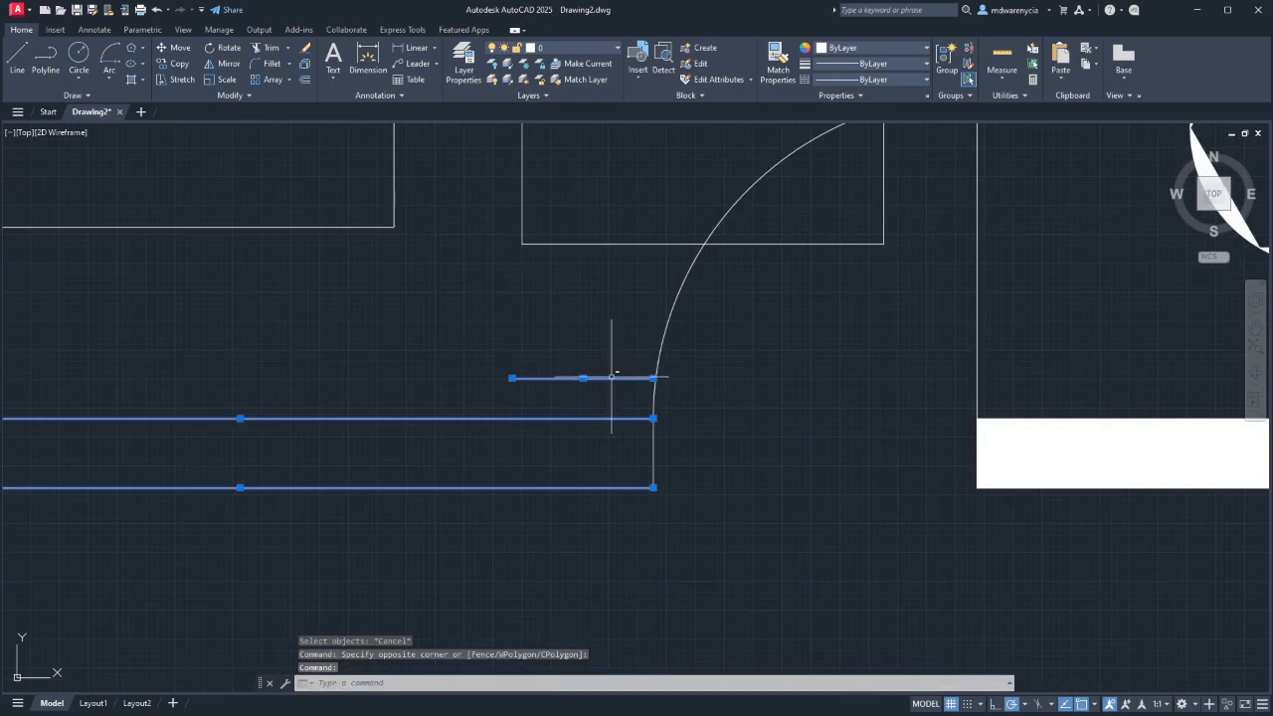
left_click(612, 377, "shift")
left_click(544, 422, "shift")
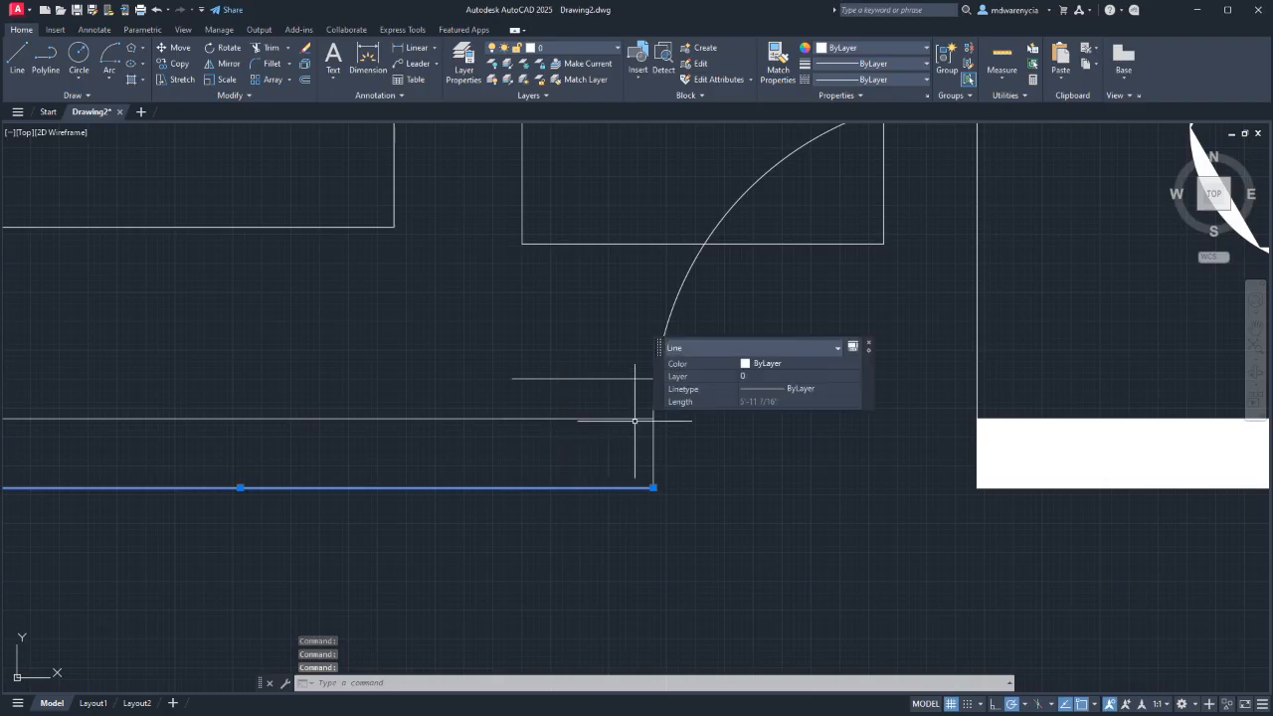
key("Escape")
Select the lower wall line, upper wall line and short line one after another, removing the short line and adding it again.
left_click(595, 503)
left_click(533, 457)
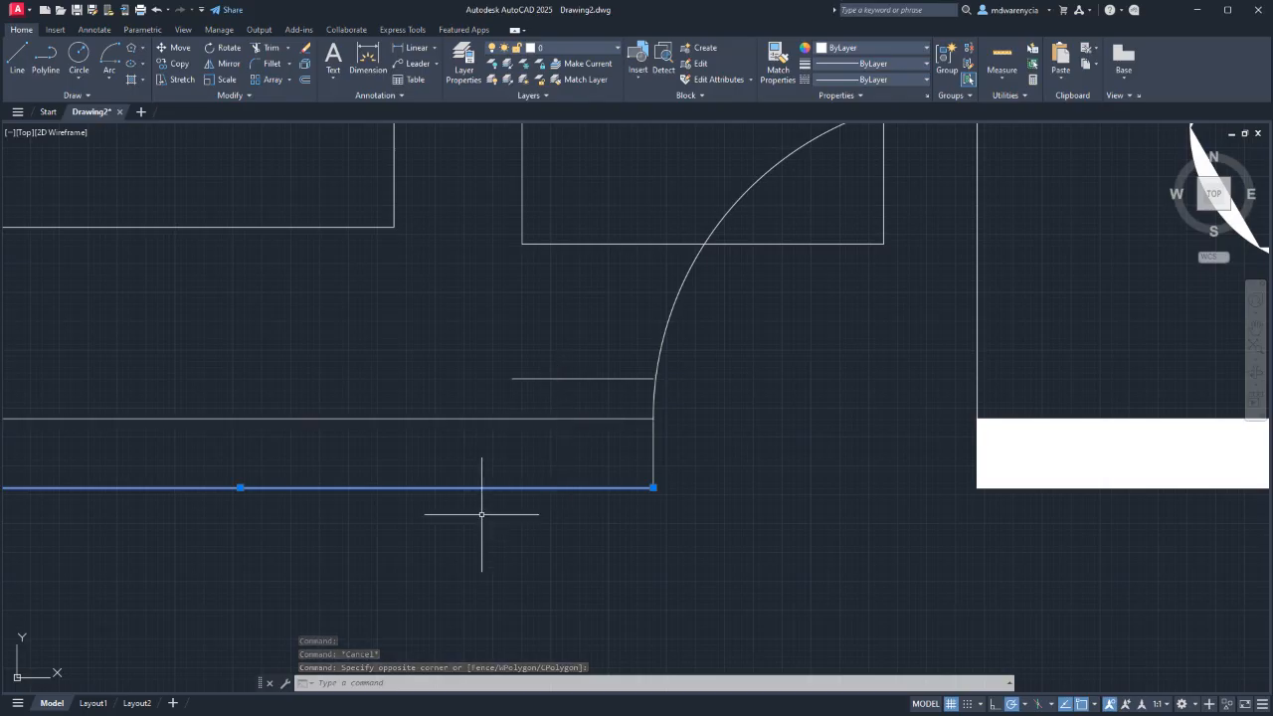
left_click(479, 419)
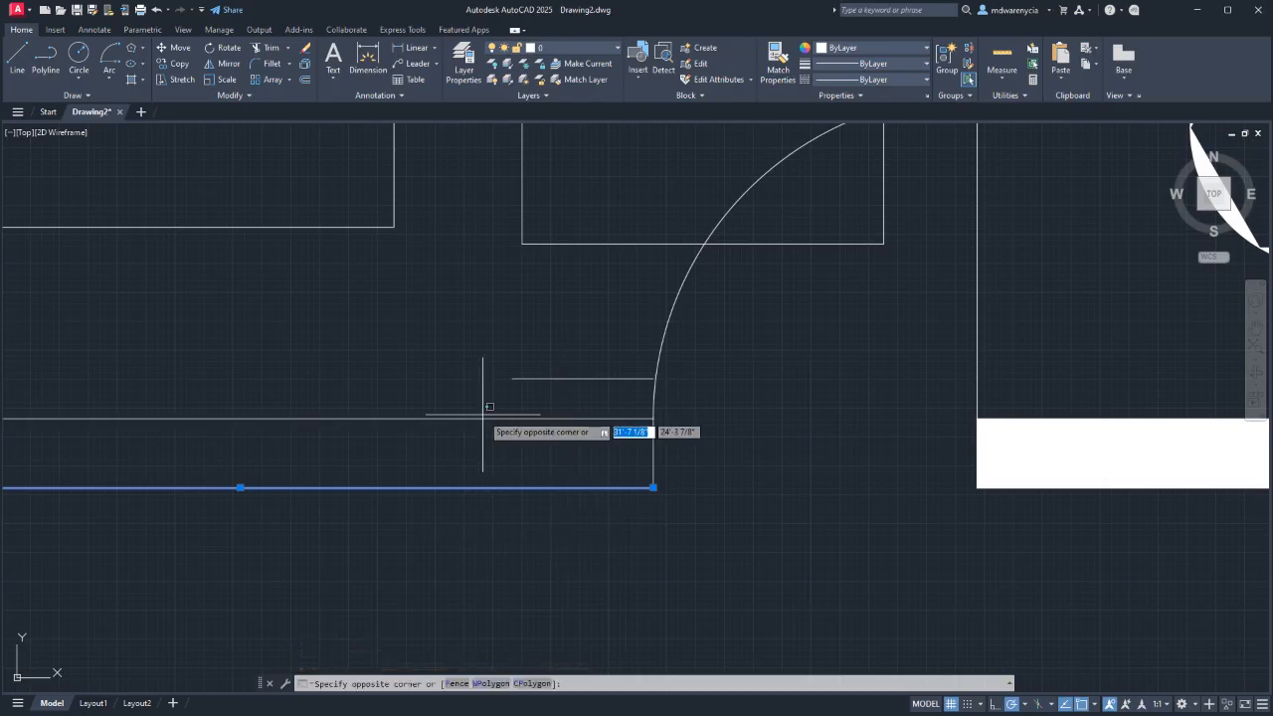
left_click(469, 424)
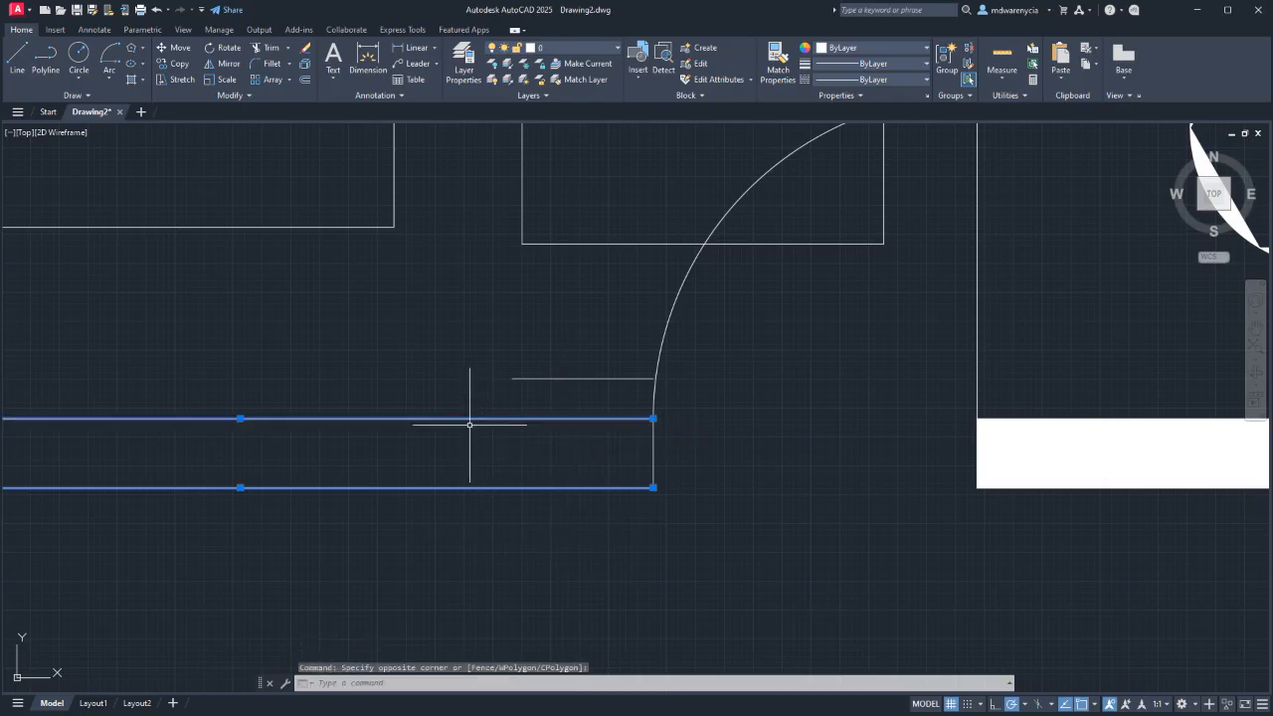
left_click(586, 384)
left_click(570, 375)
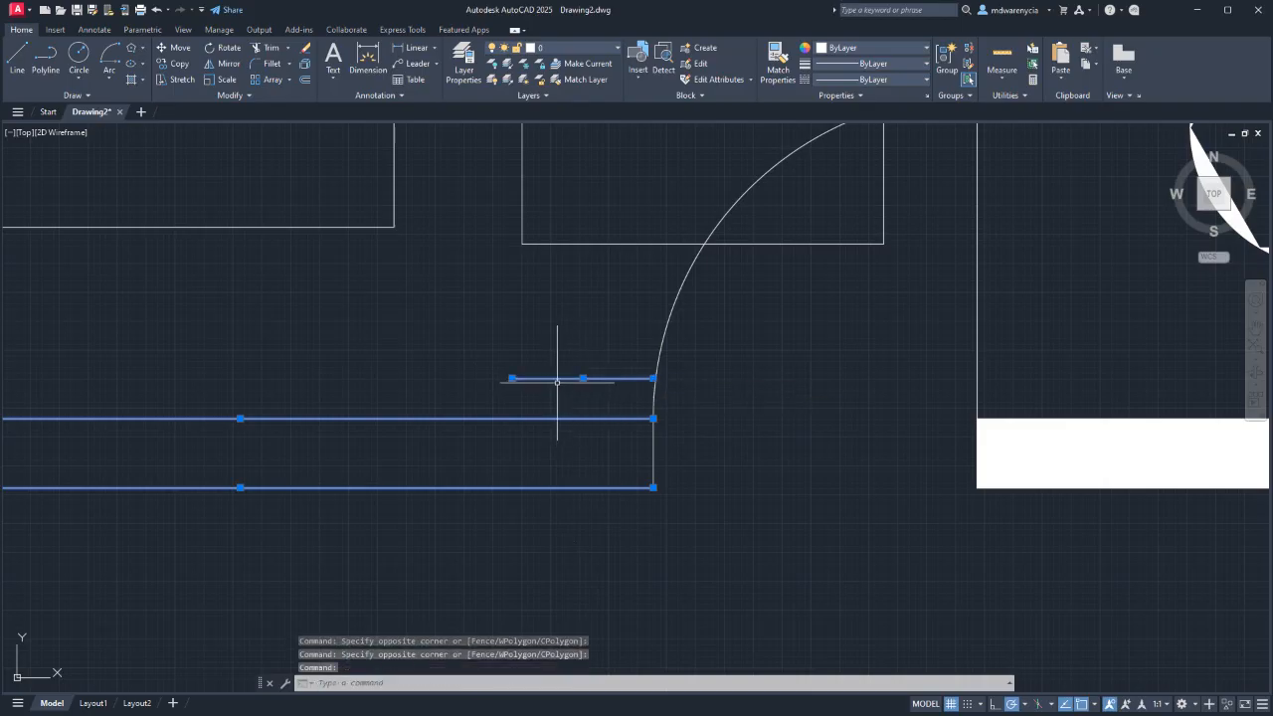
left_click(560, 378, "shift")
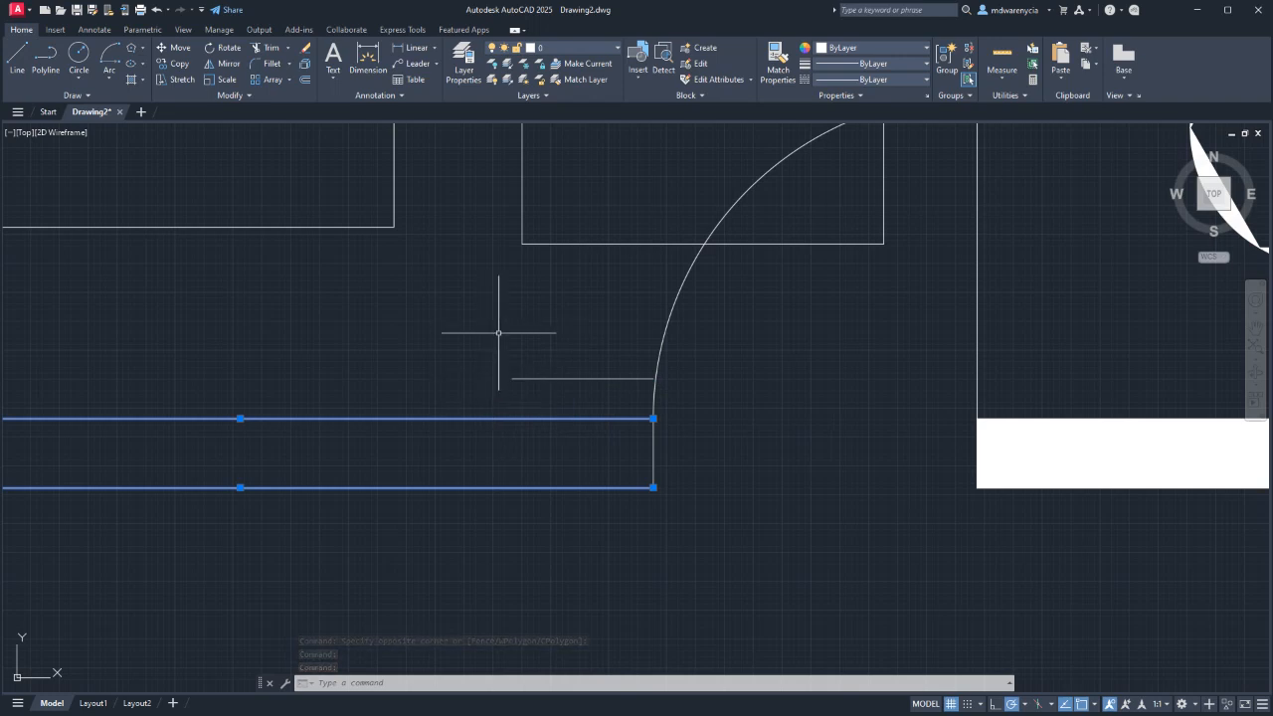
left_click(524, 374)
left_click(506, 383)
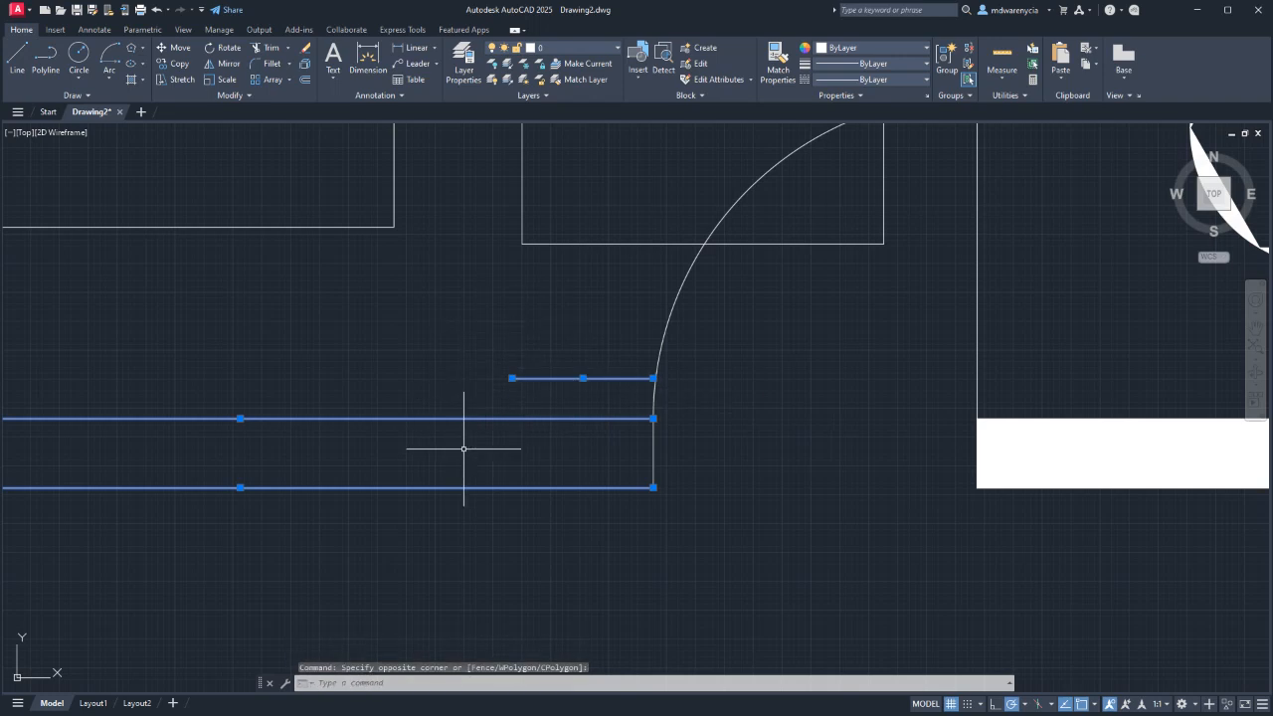
Try to move the three selected lines, using a base point in the empty area below the door opening.
type("m")
key("Return")
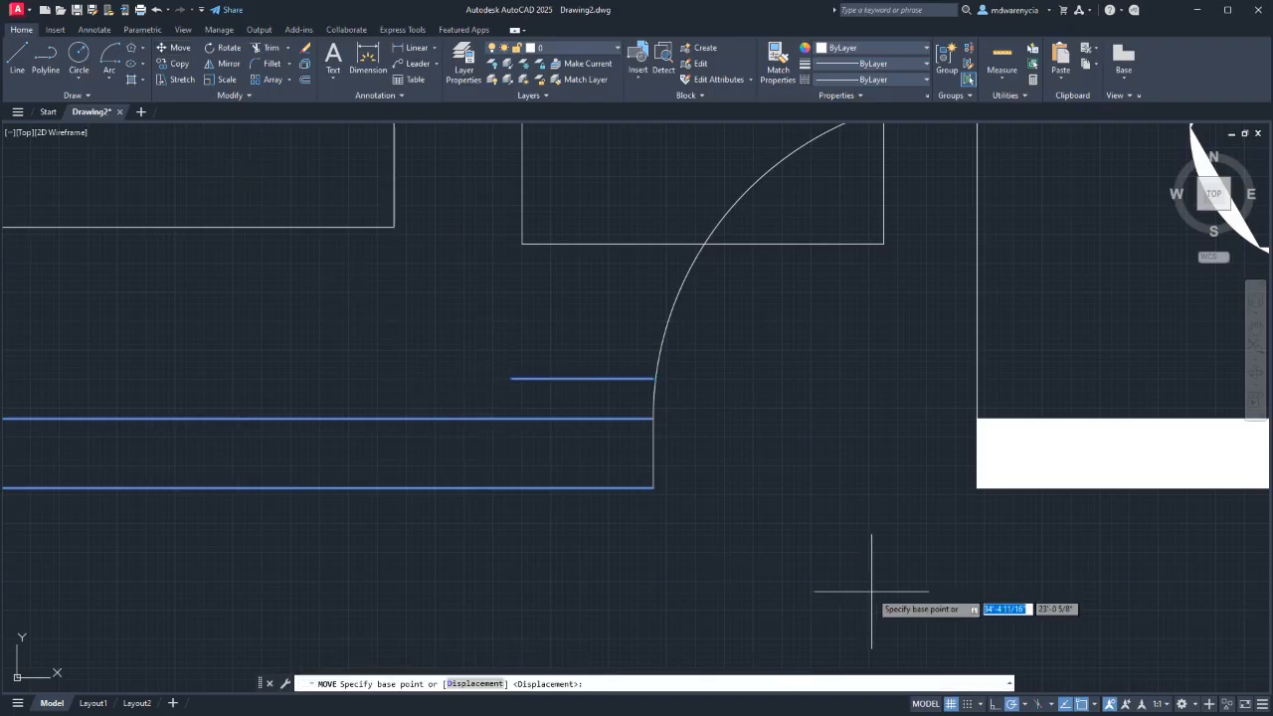
left_click(872, 590)
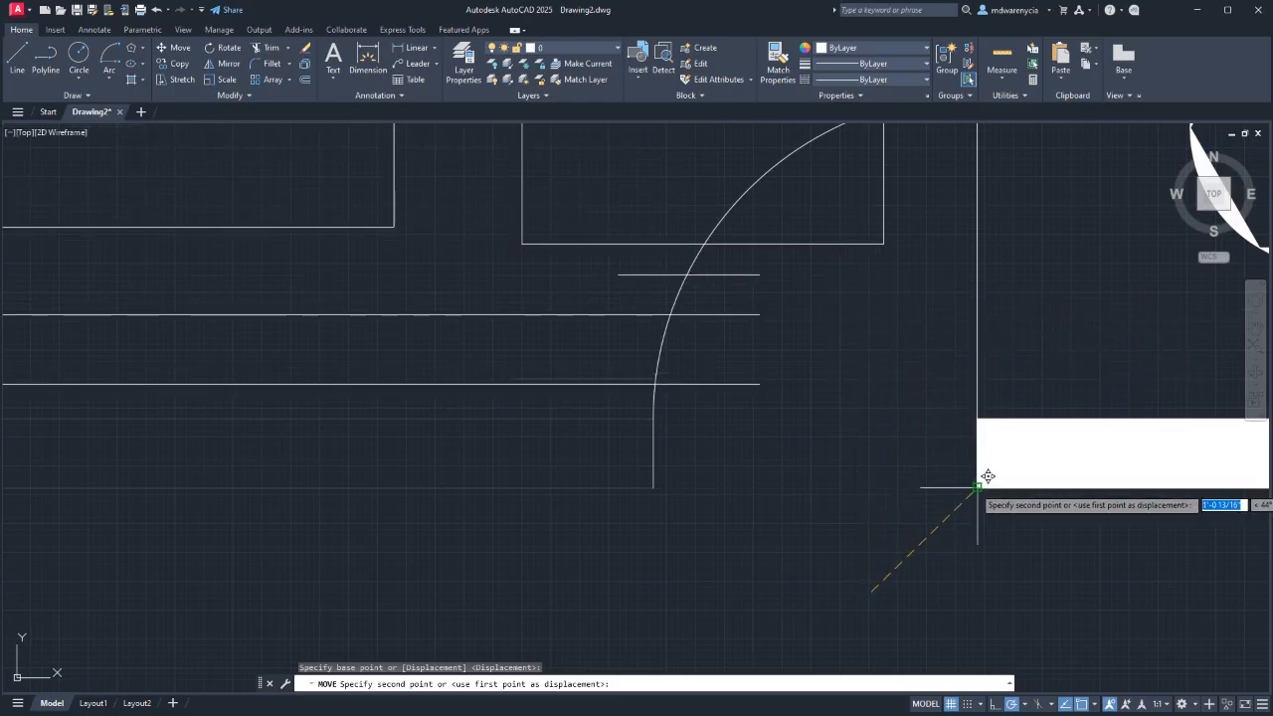
scroll(775, 435, "down", 8)
key("Escape")
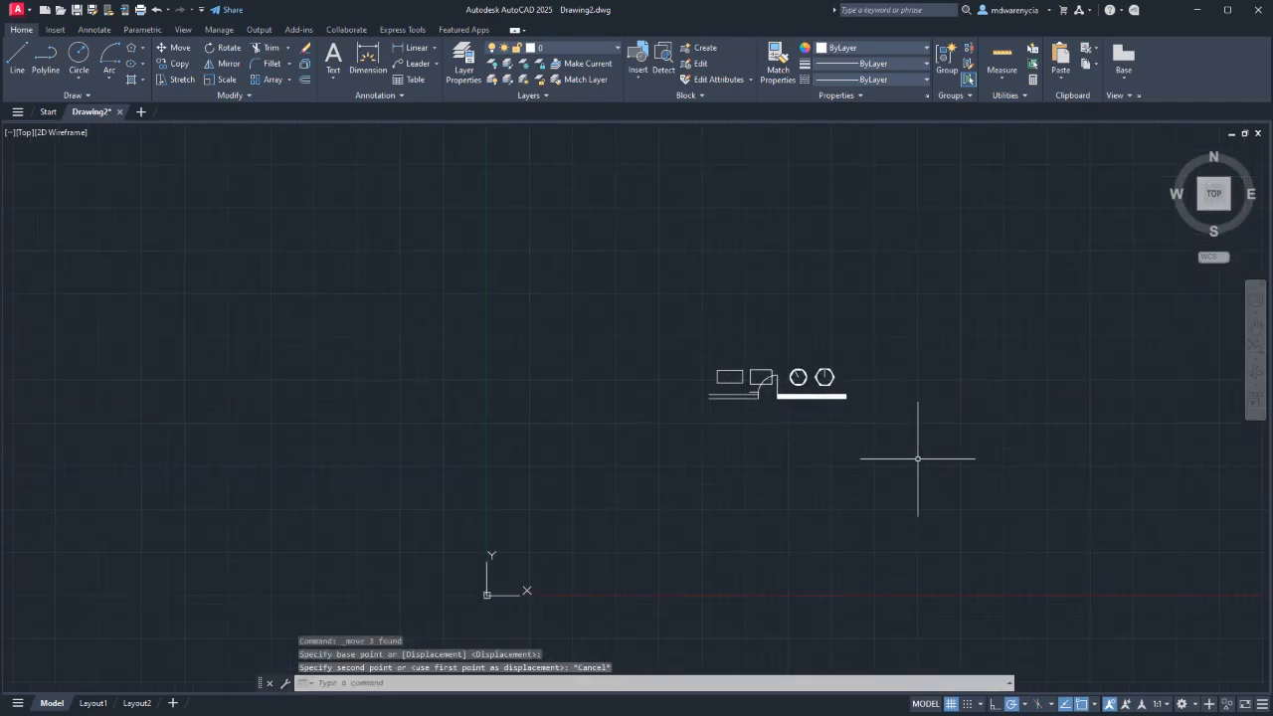
Move the leftmost rectangle into the empty area above and to the left of the walls.
middle_click_drag(687, 429, 518, 475)
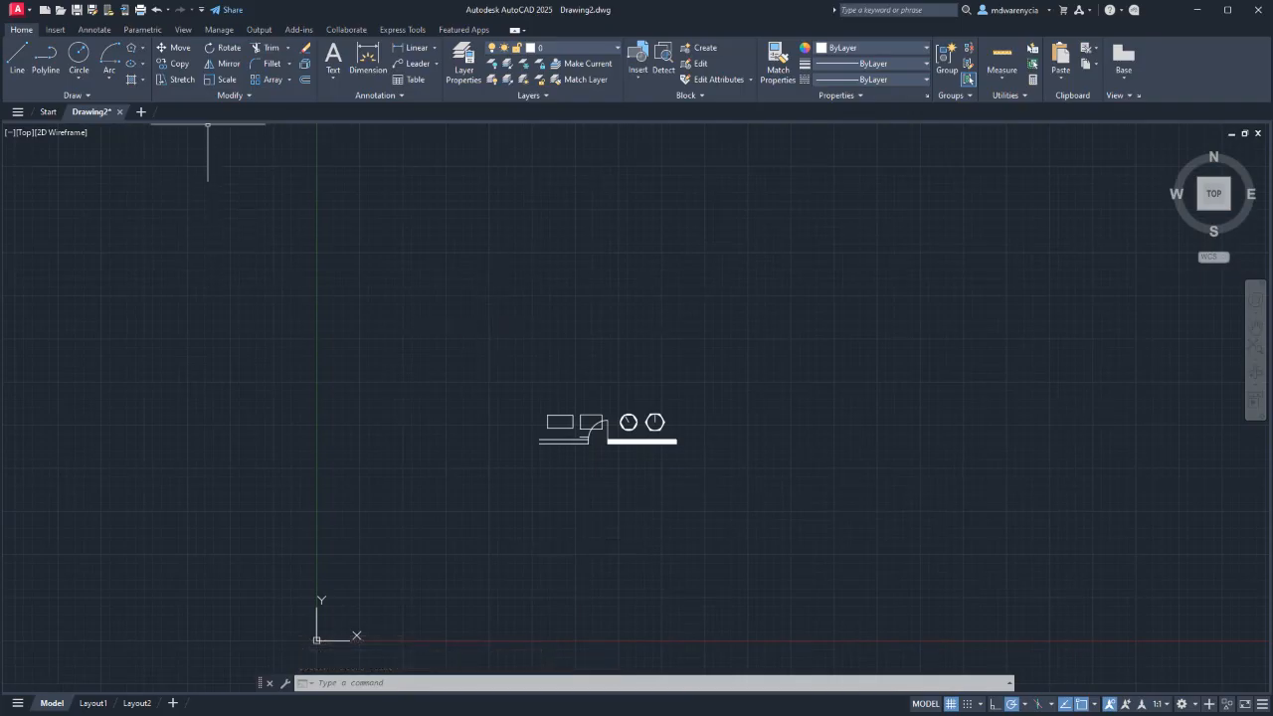
scroll(504, 410, "up", 6)
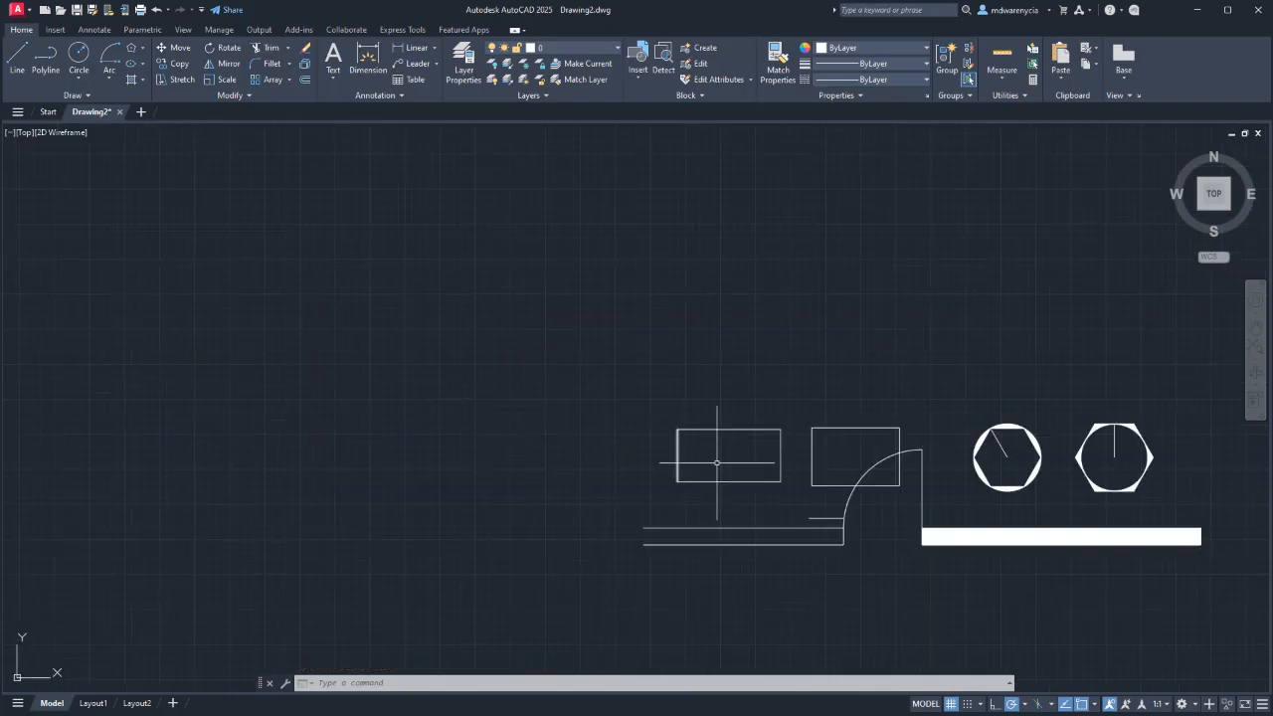
left_click(605, 349)
left_click(802, 511)
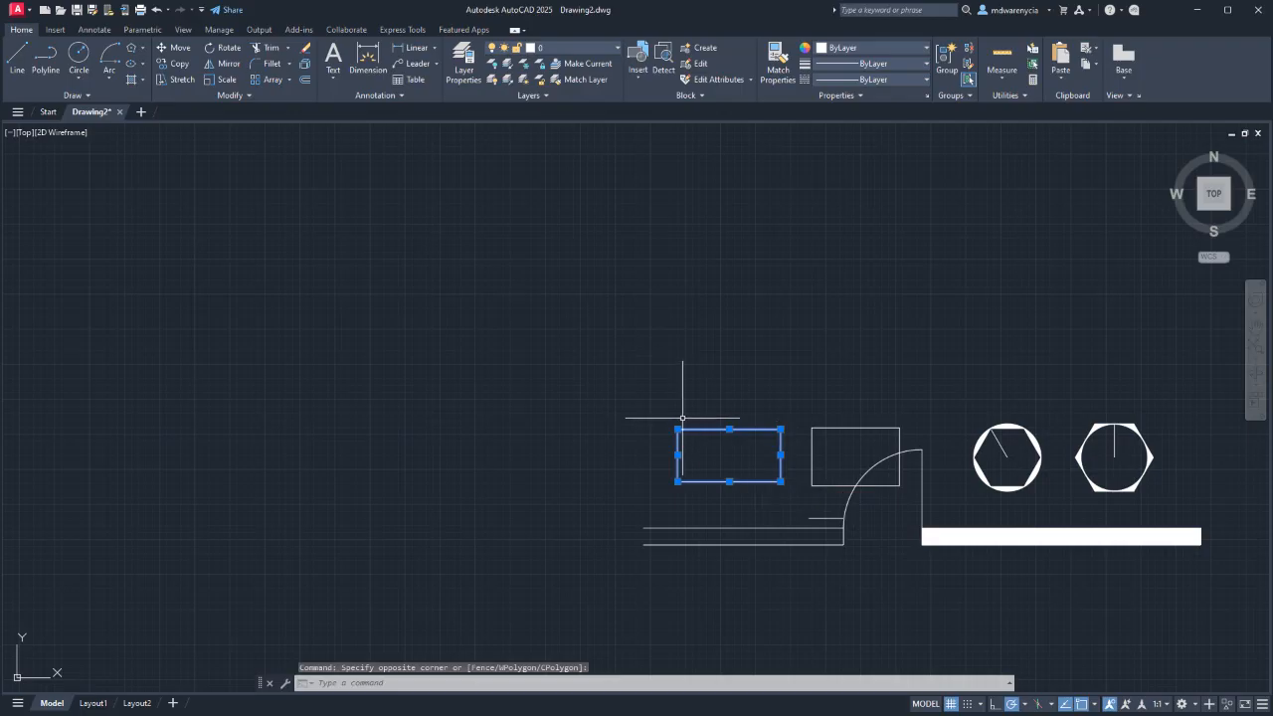
key("Return")
left_click(711, 484)
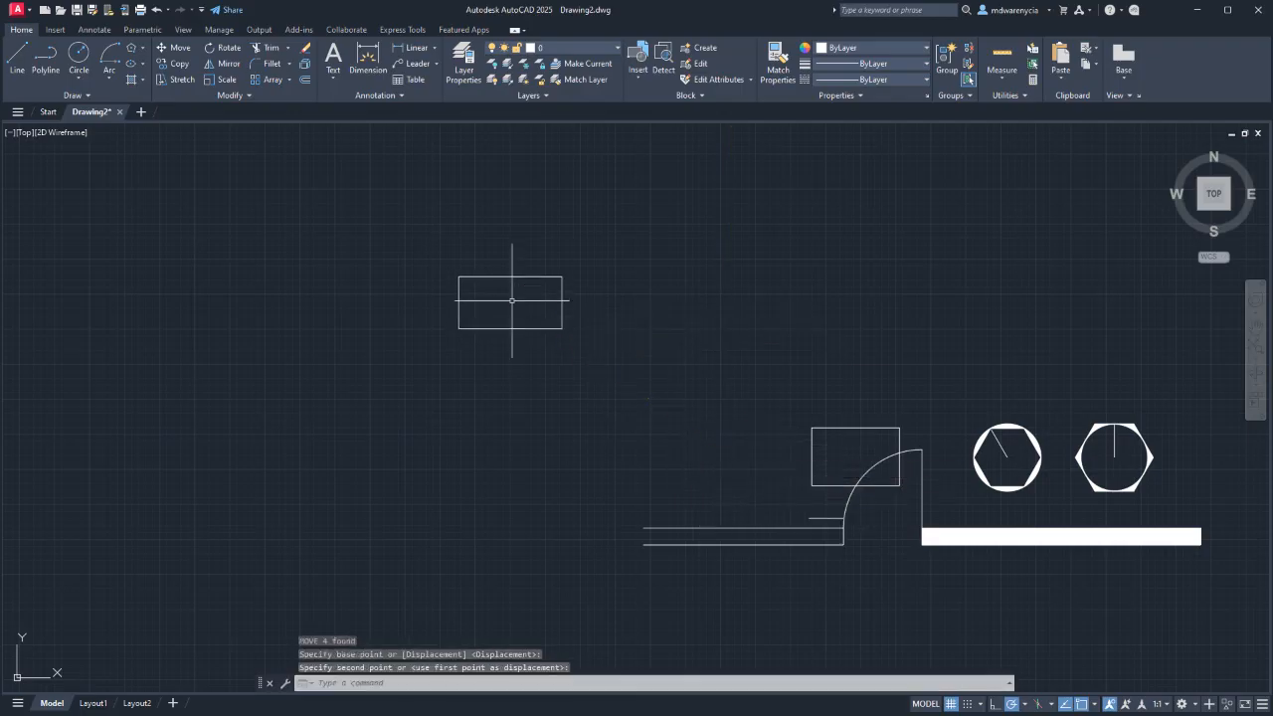
Rotate the moved rectangle by 270 degrees about its lower-right corner so it stands upright.
middle_click_drag(493, 331, 553, 388)
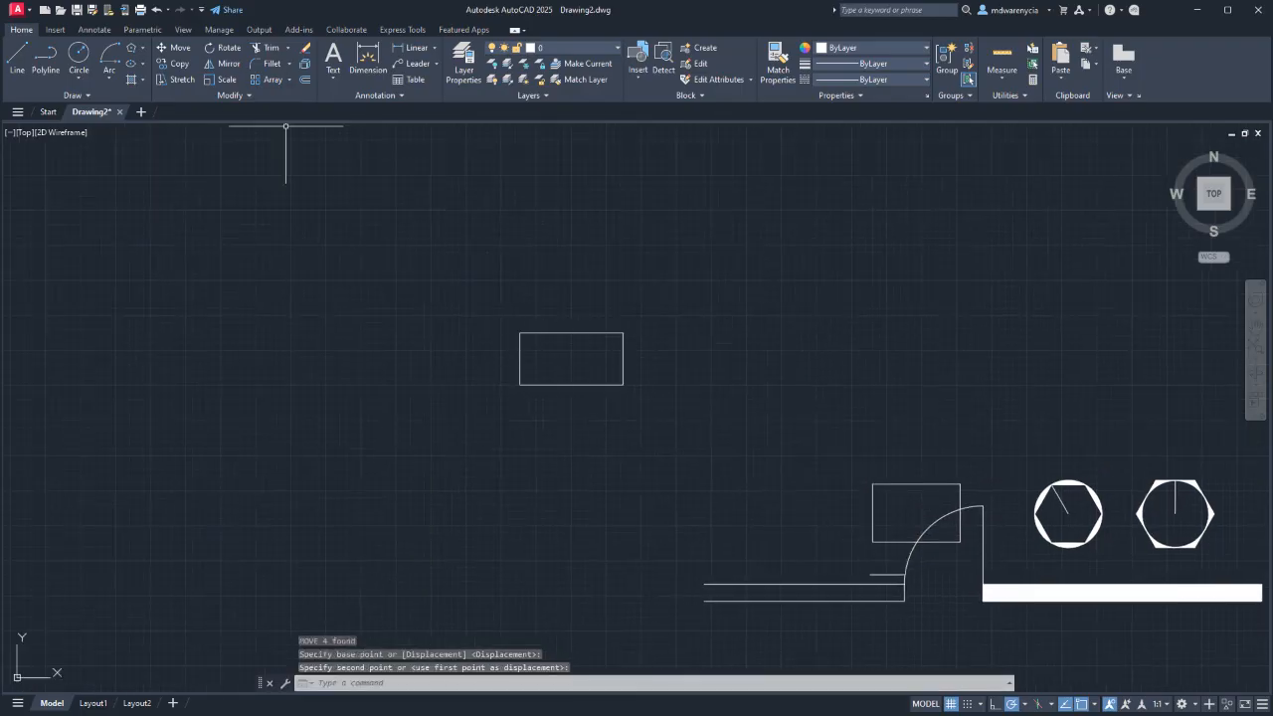
left_click(355, 190)
left_click(652, 471)
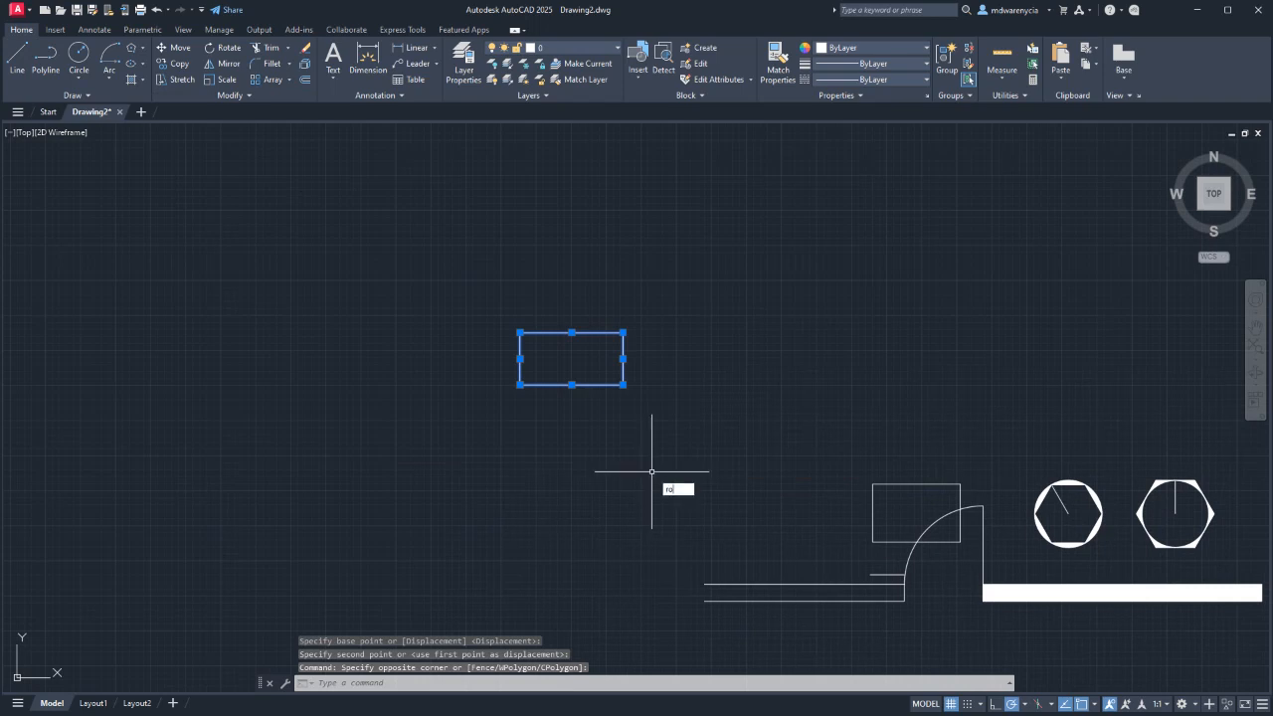
type("ro")
key("Return")
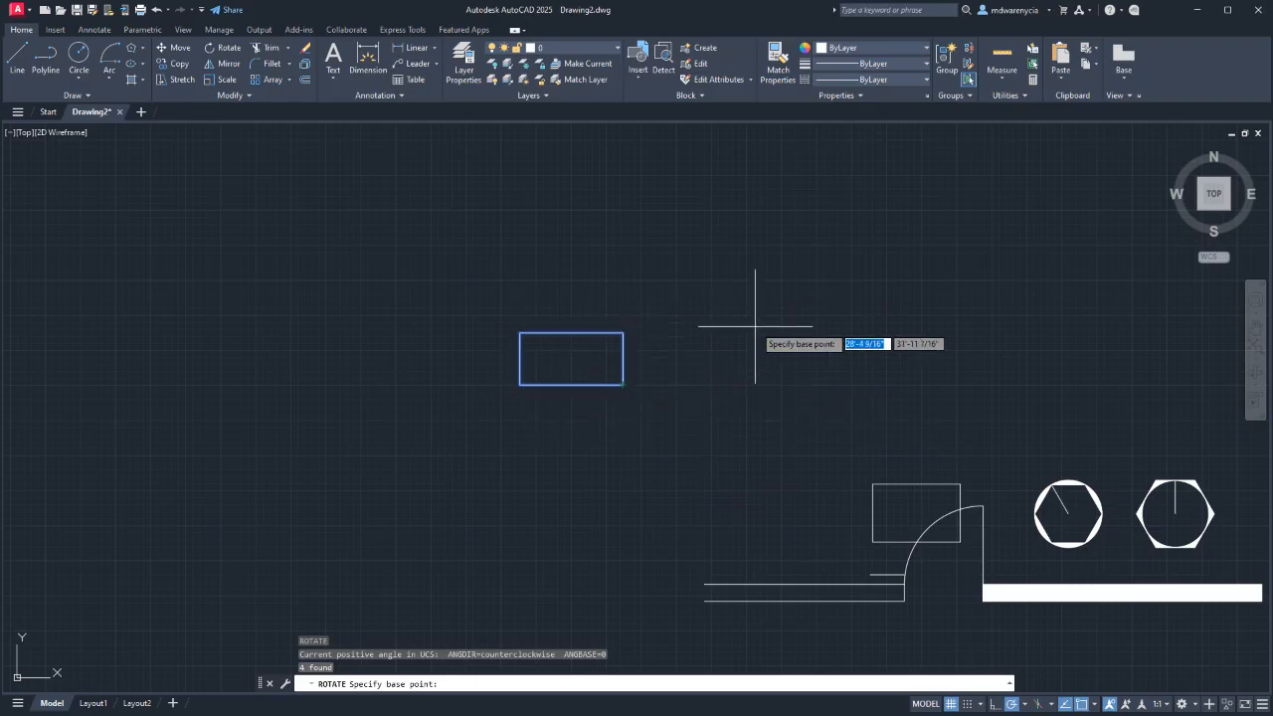
left_click(623, 385)
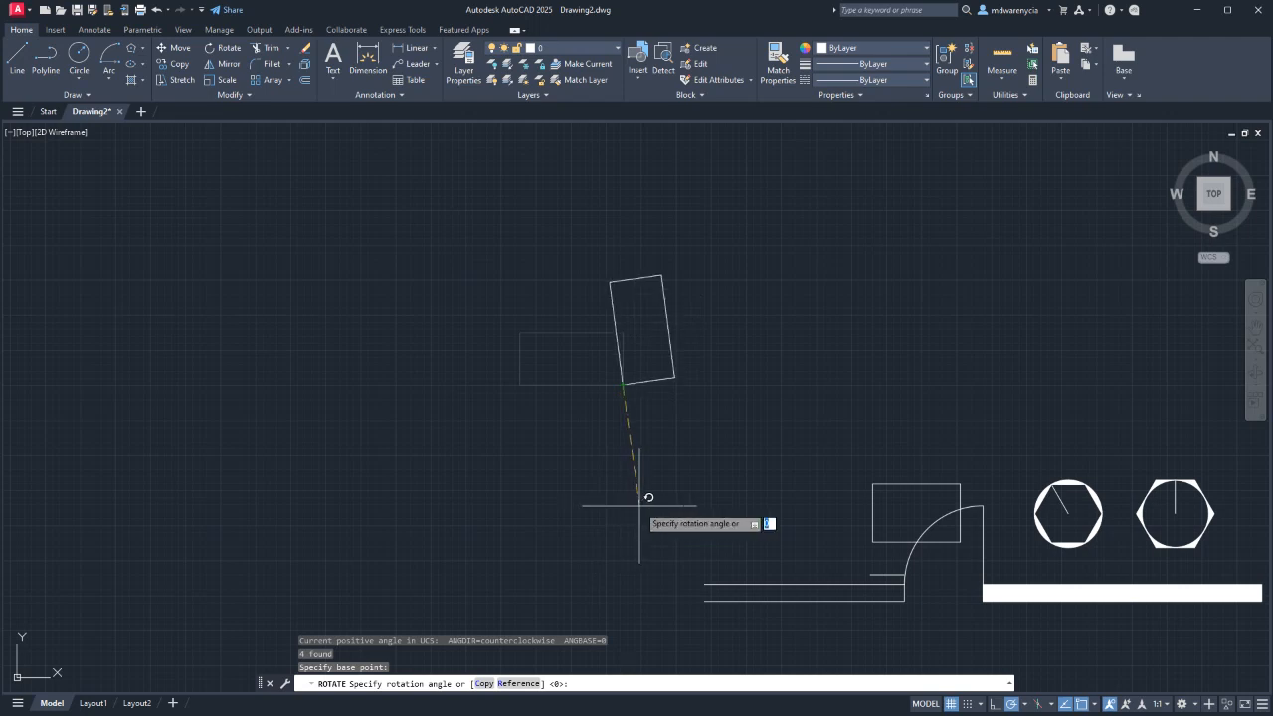
key("Return")
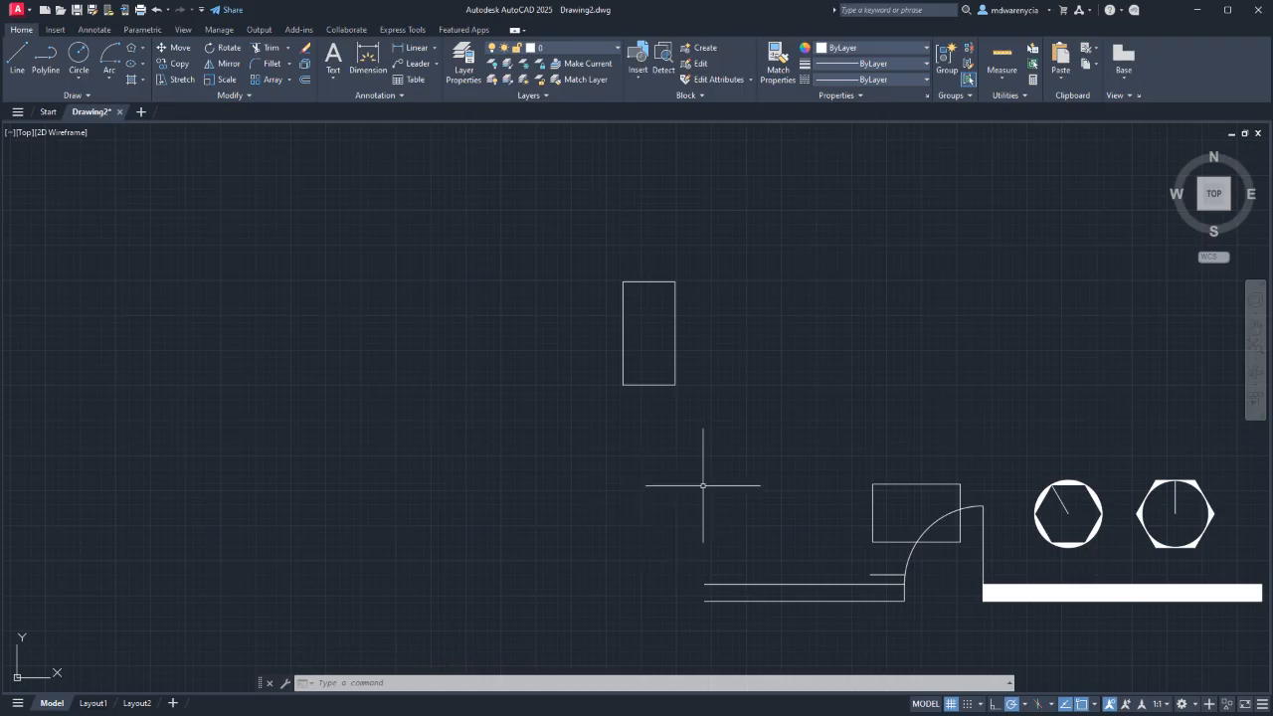
Rotate the upright rectangle's two long sides and bottom side by -90 degrees about its lower-left corner, leaving the top side out.
left_click(748, 426)
left_click(582, 317)
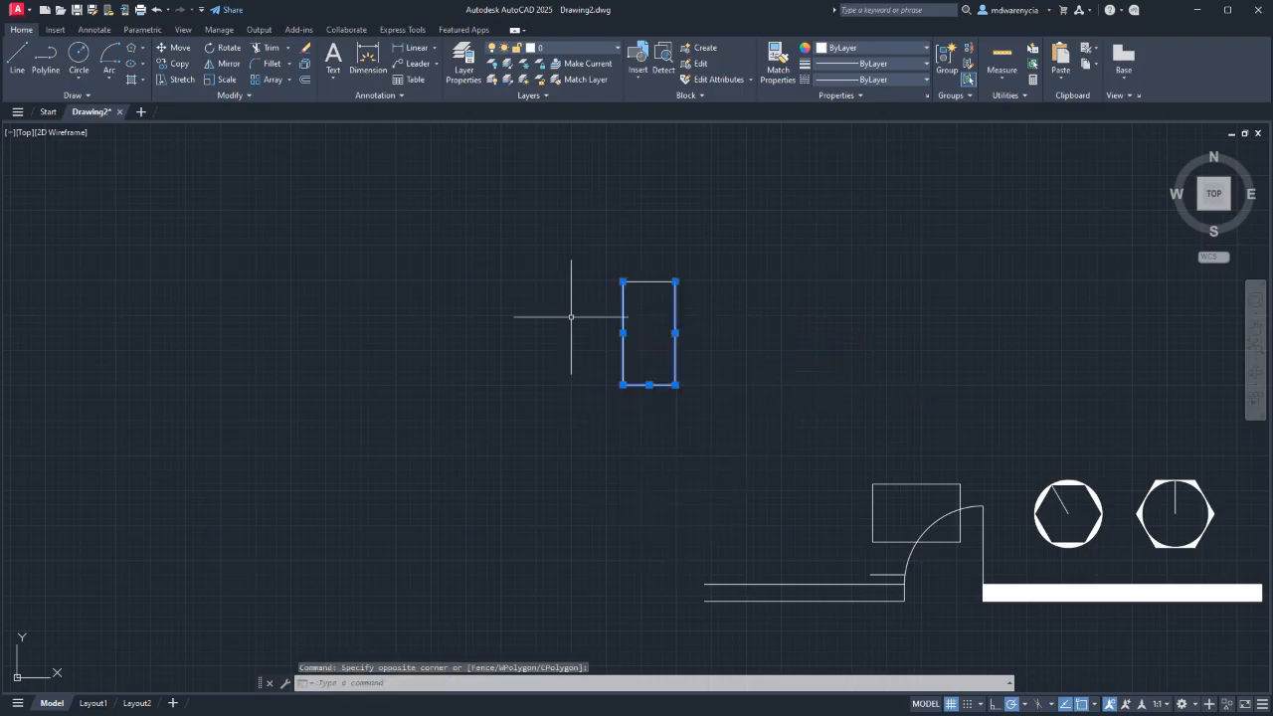
key("Return")
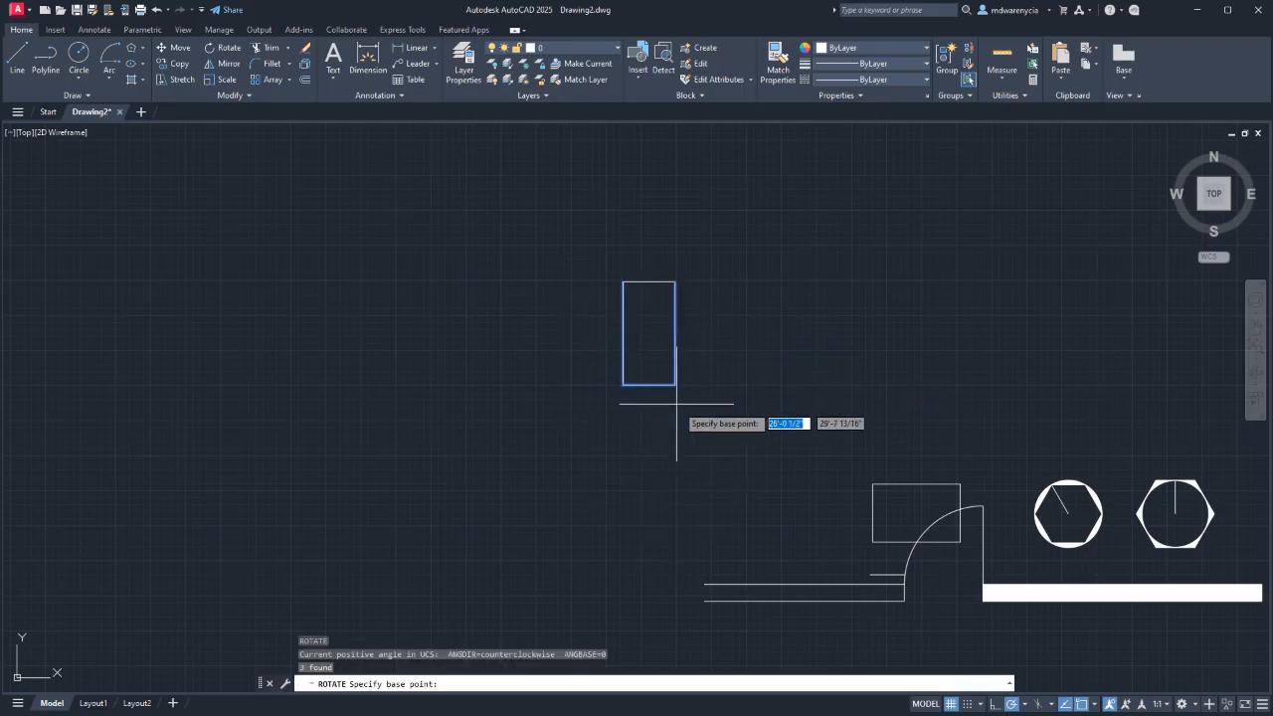
left_click(623, 384)
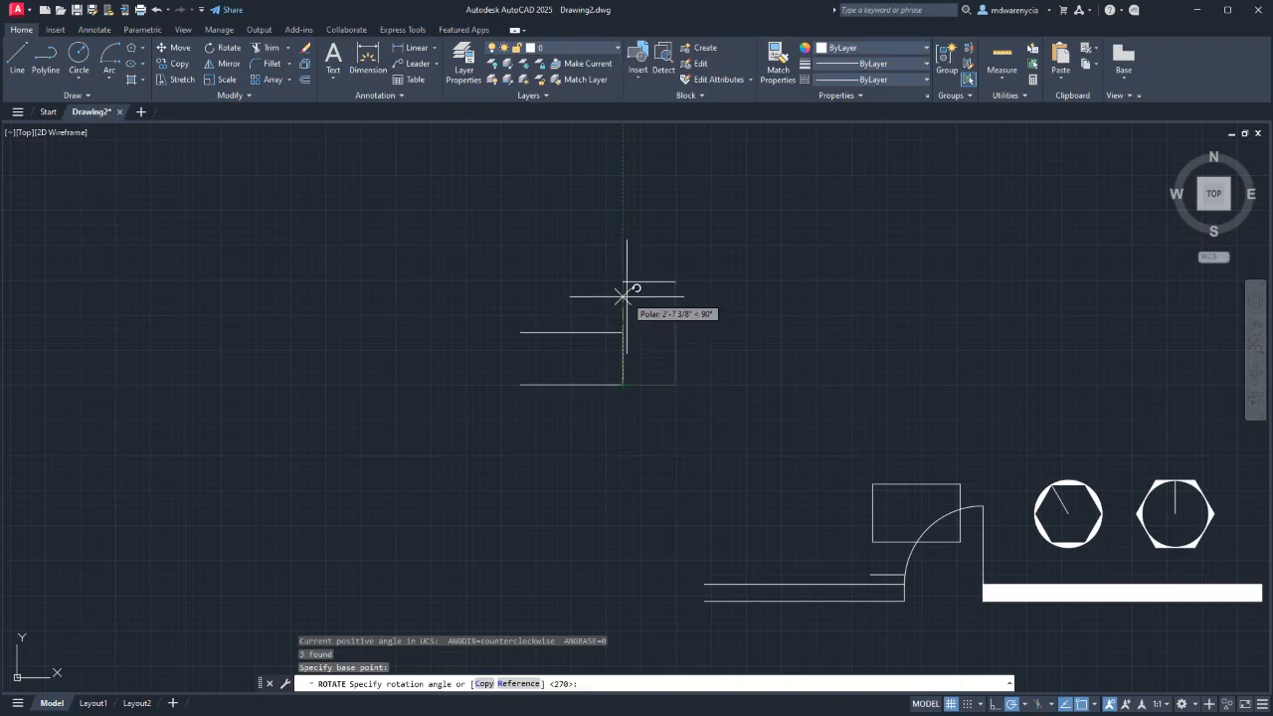
type("-90")
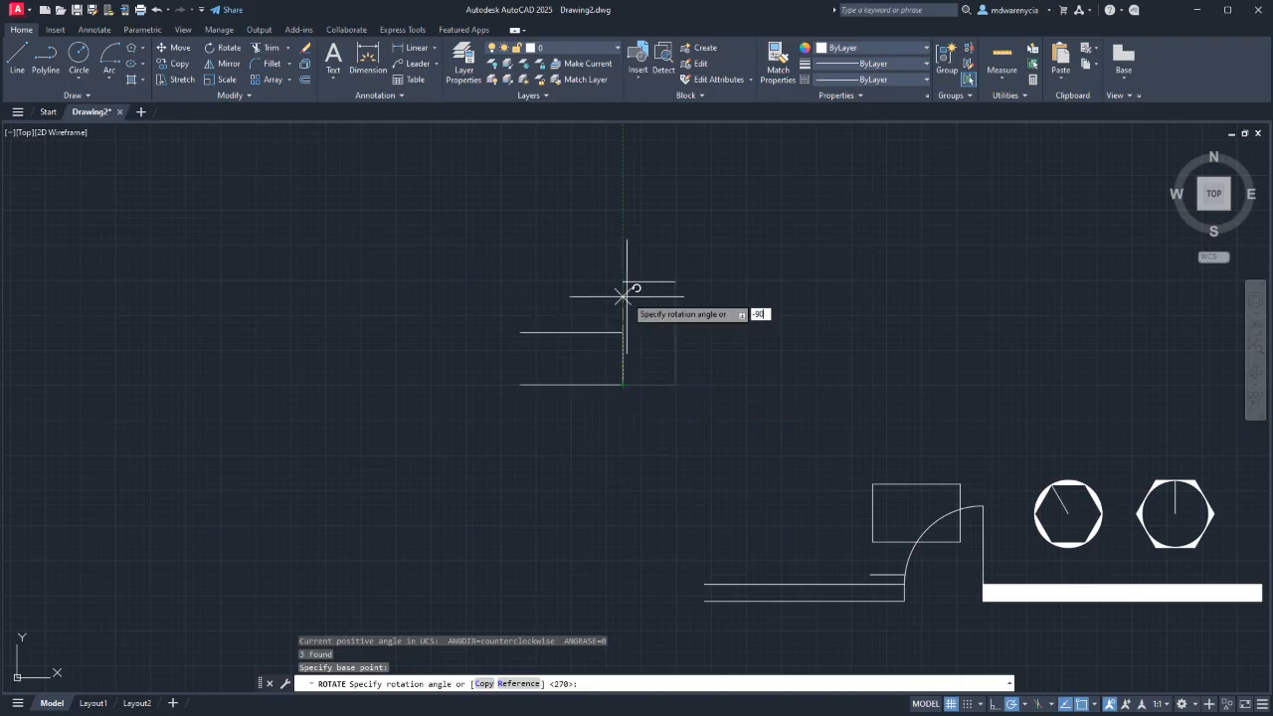
key("Return")
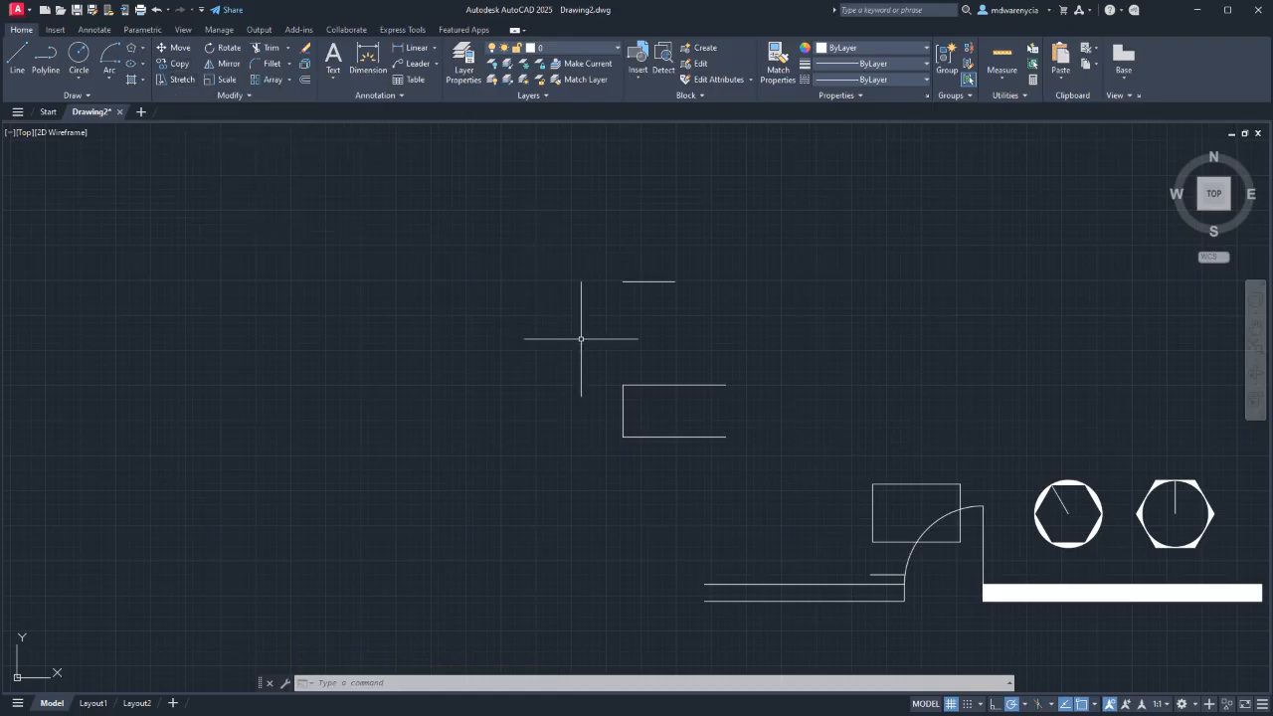
Copy the short horizontal line 1' straight down, using its left endpoint as the base point.
left_click_drag(690, 315, 607, 260)
type("c")
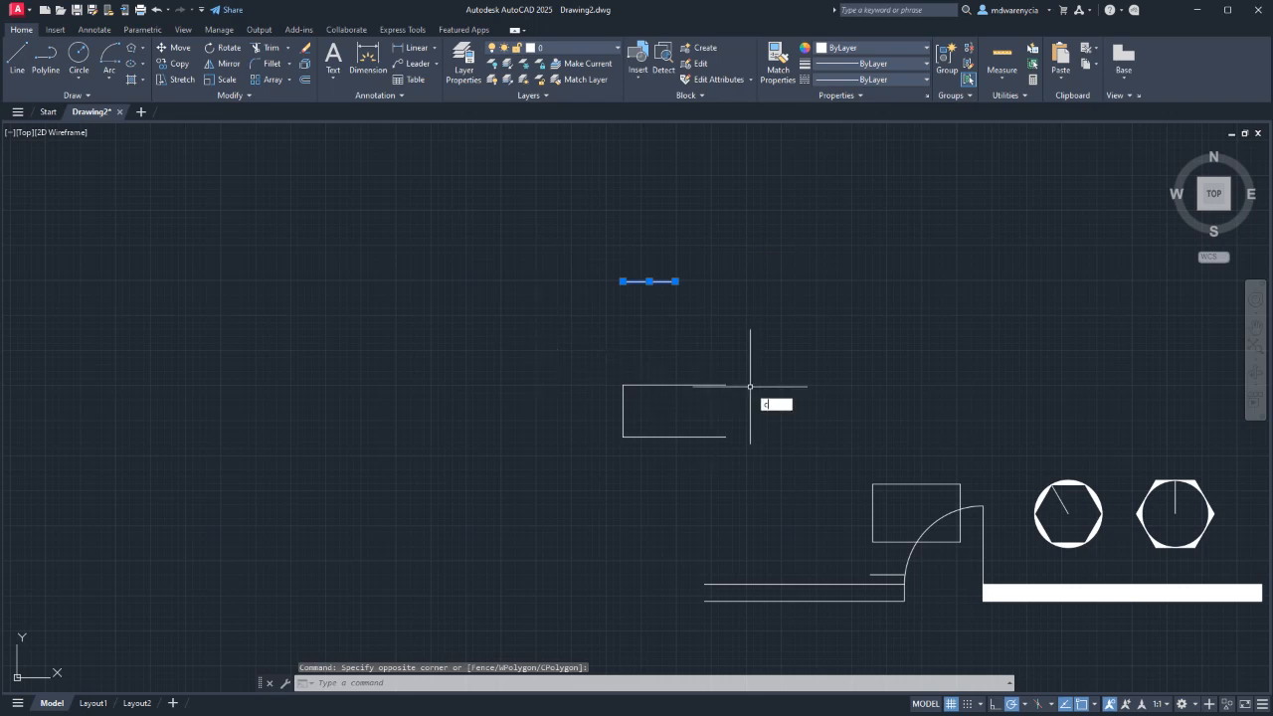
type("o")
key("Return")
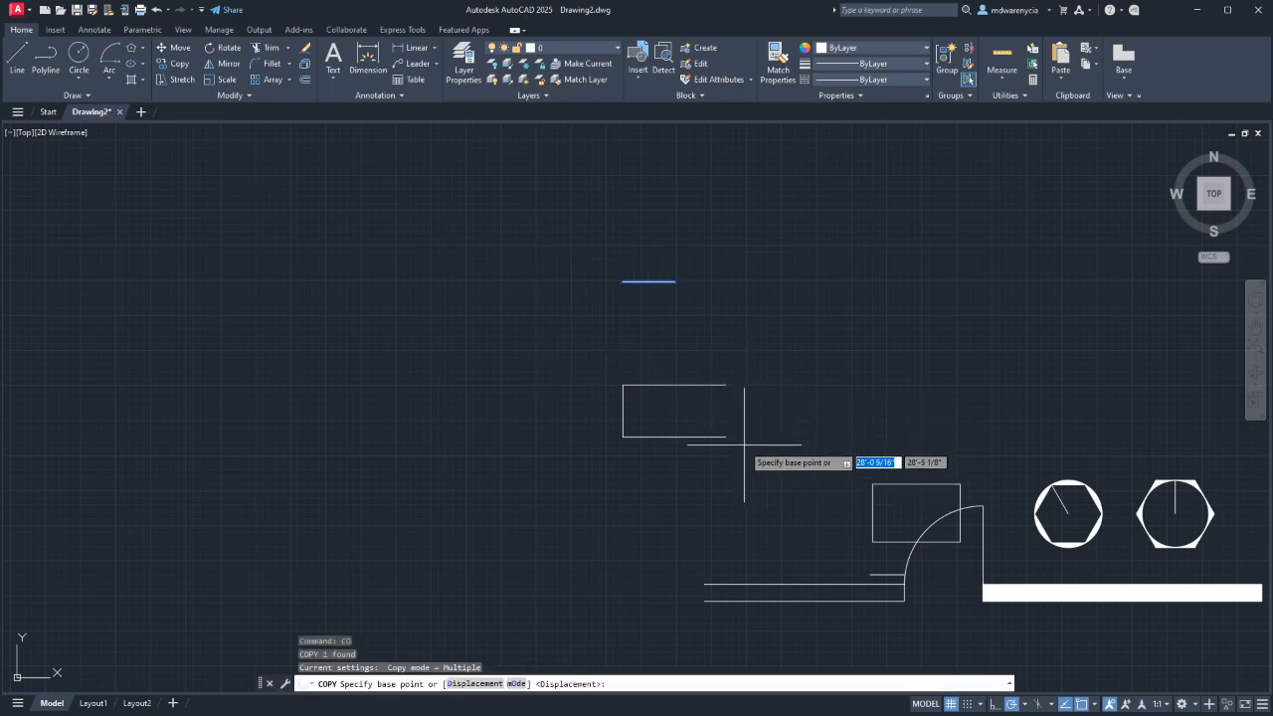
left_click(622, 281)
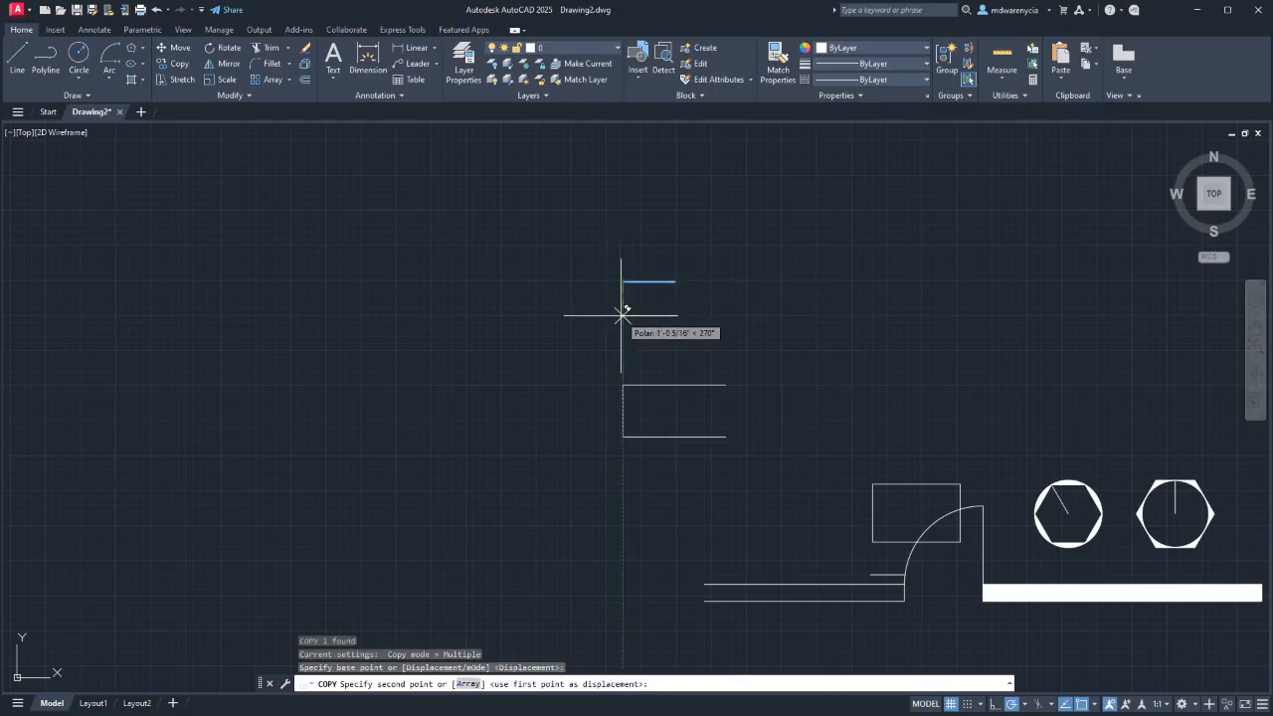
type("1'")
key("Return")
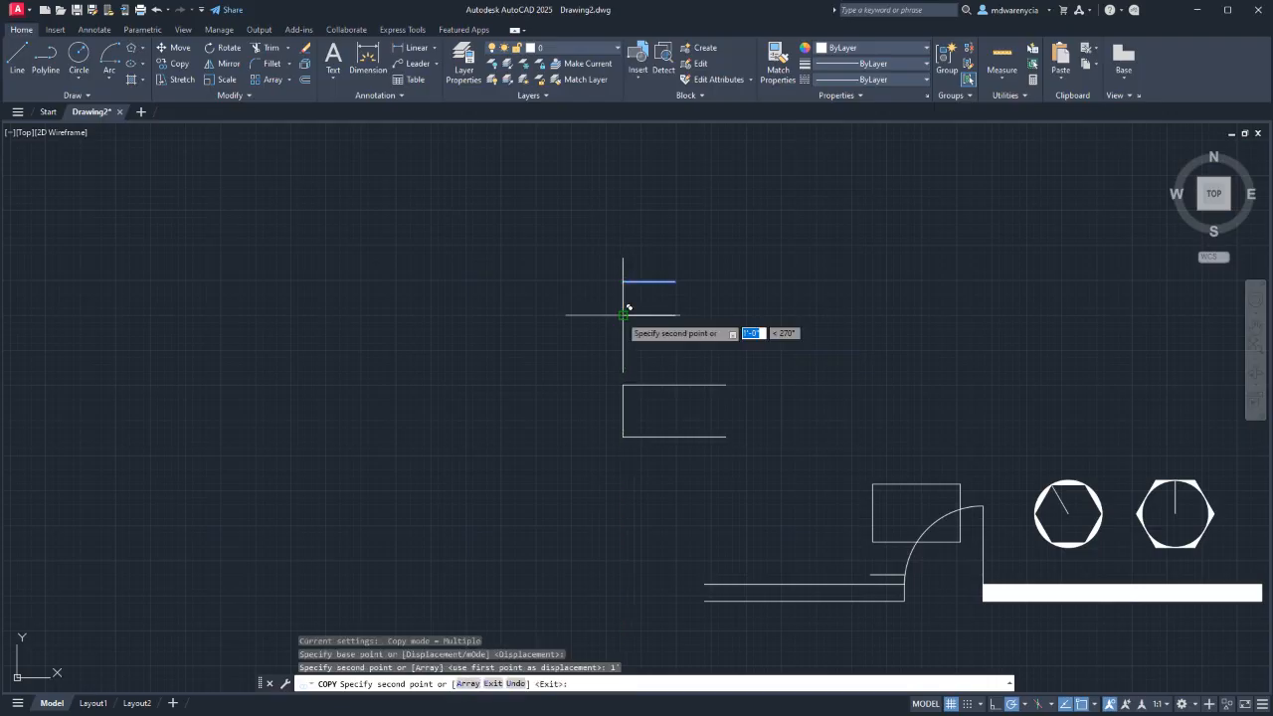
key("Escape")
left_click(626, 300)
left_click(624, 302)
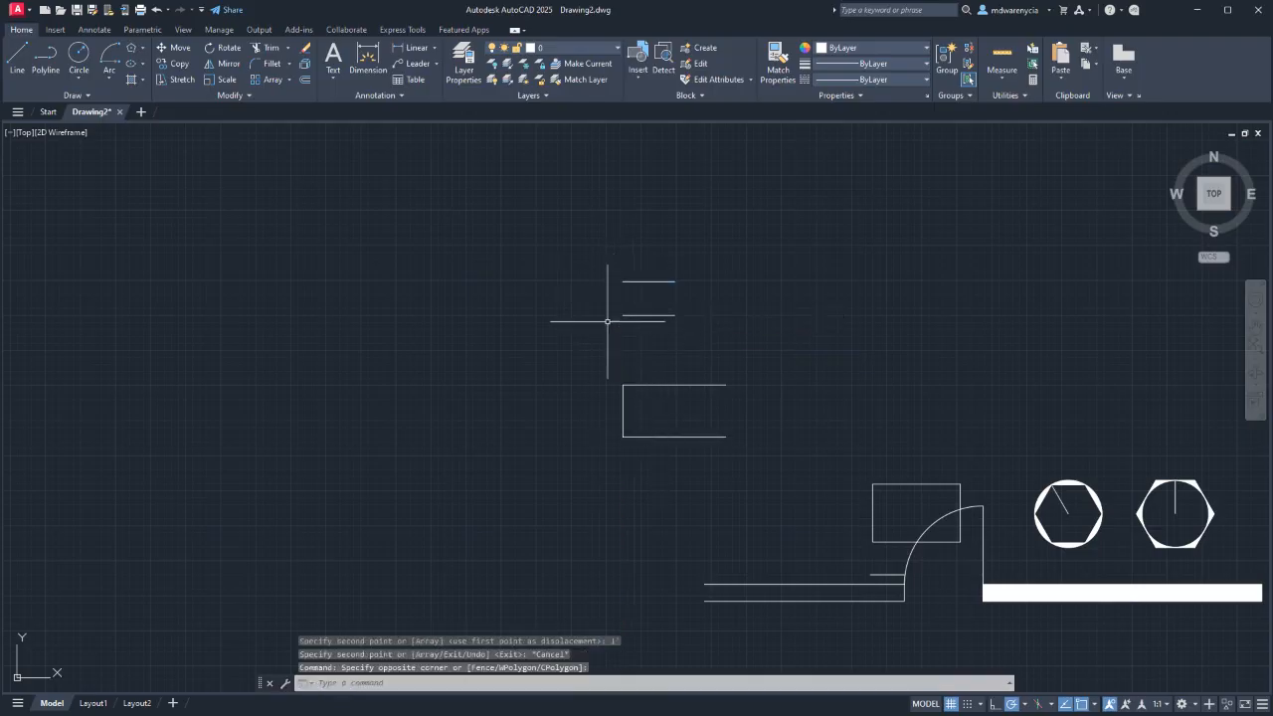
left_click(649, 315)
type("co")
key("Return")
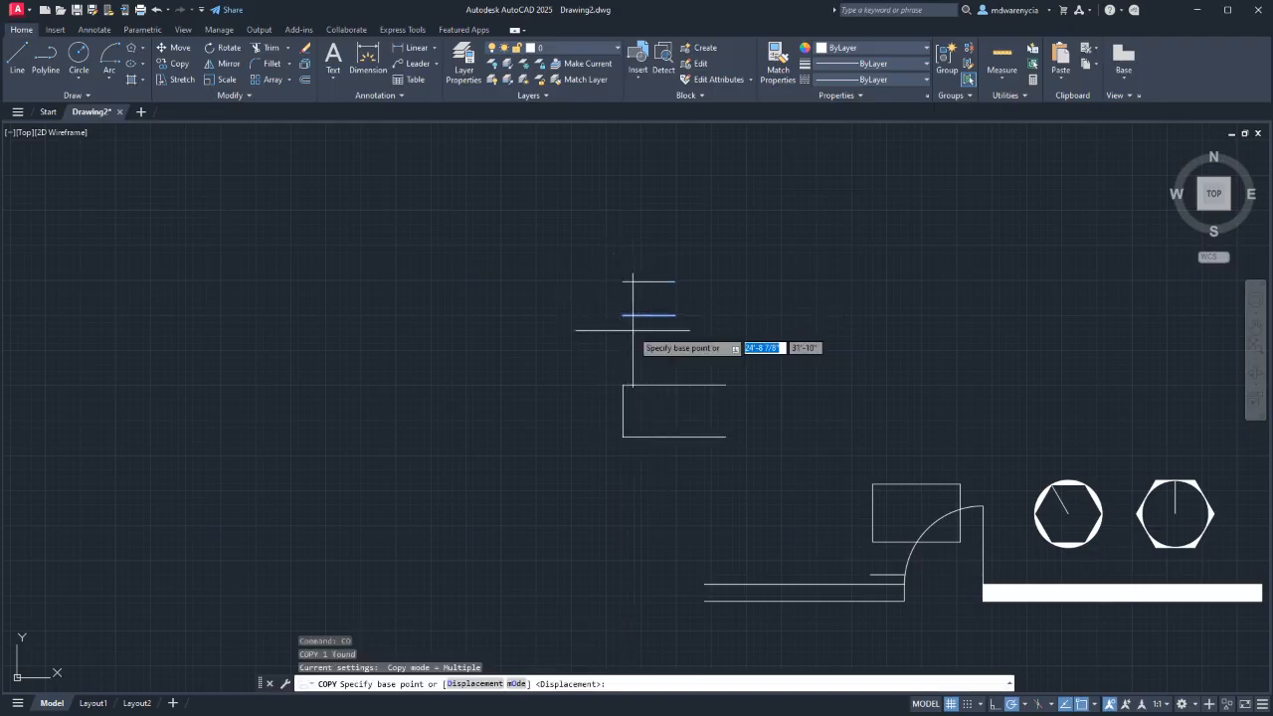
type("o")
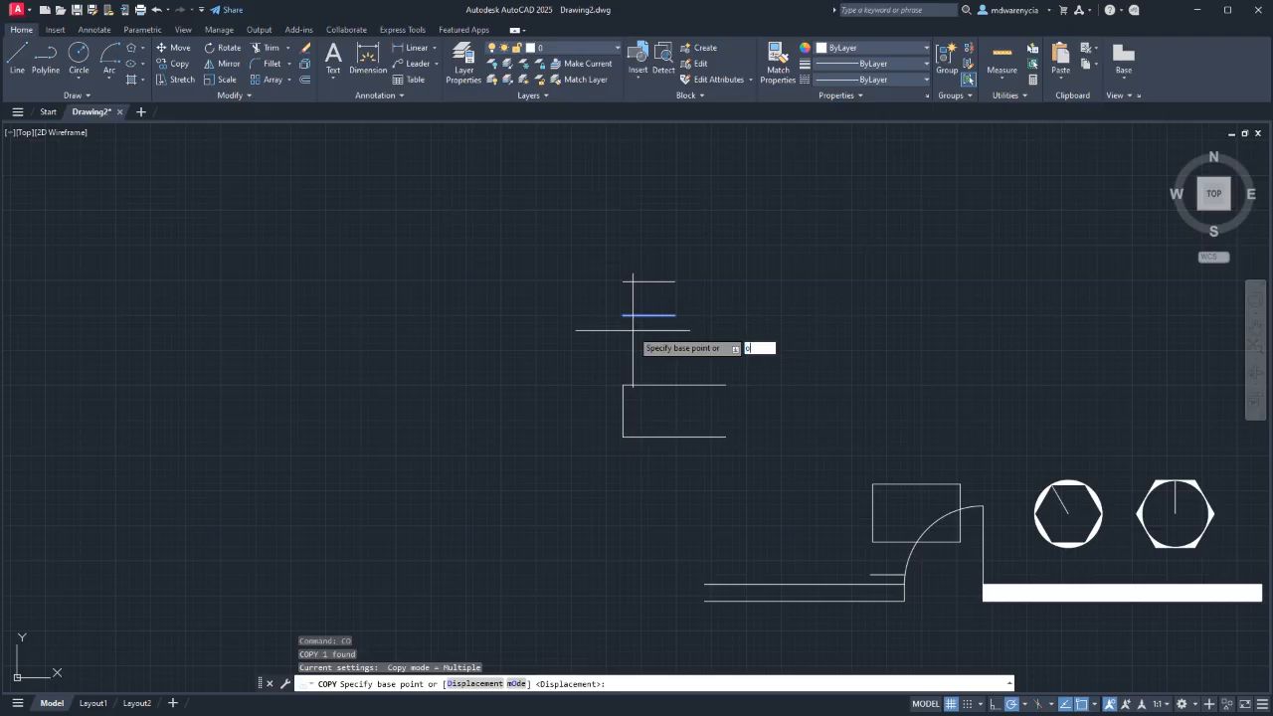
key("Return")
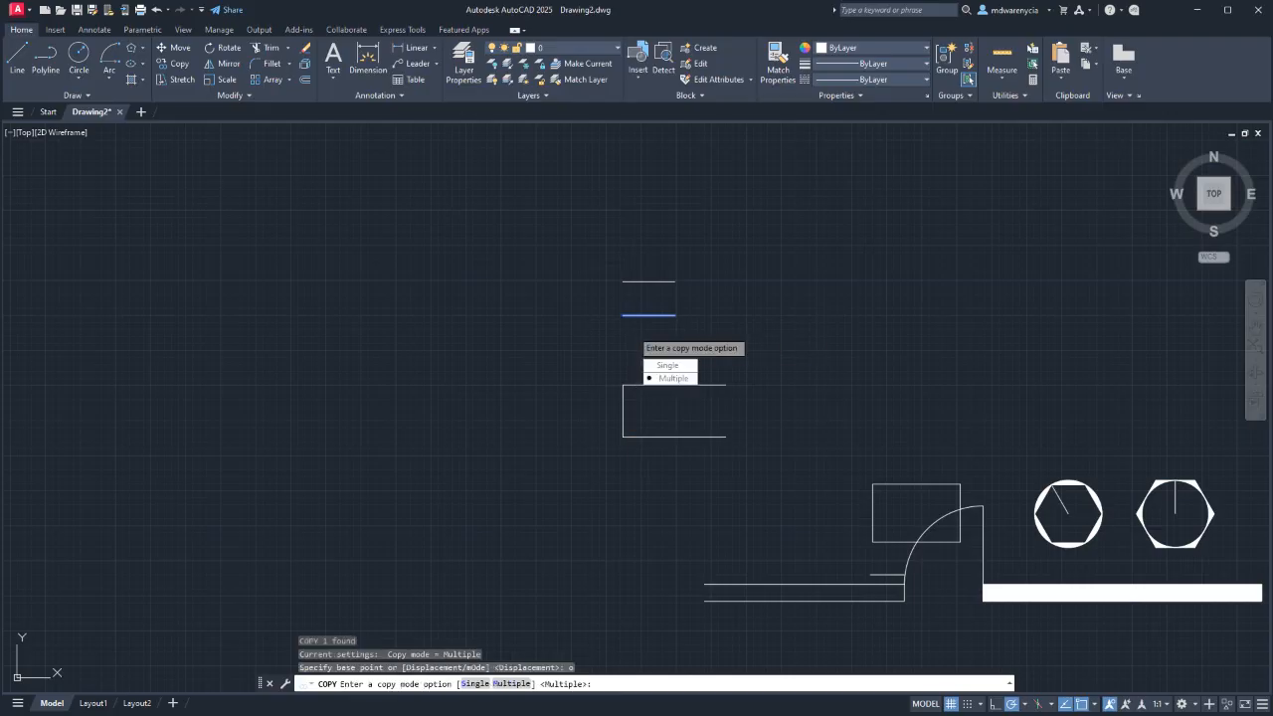
key("Escape")
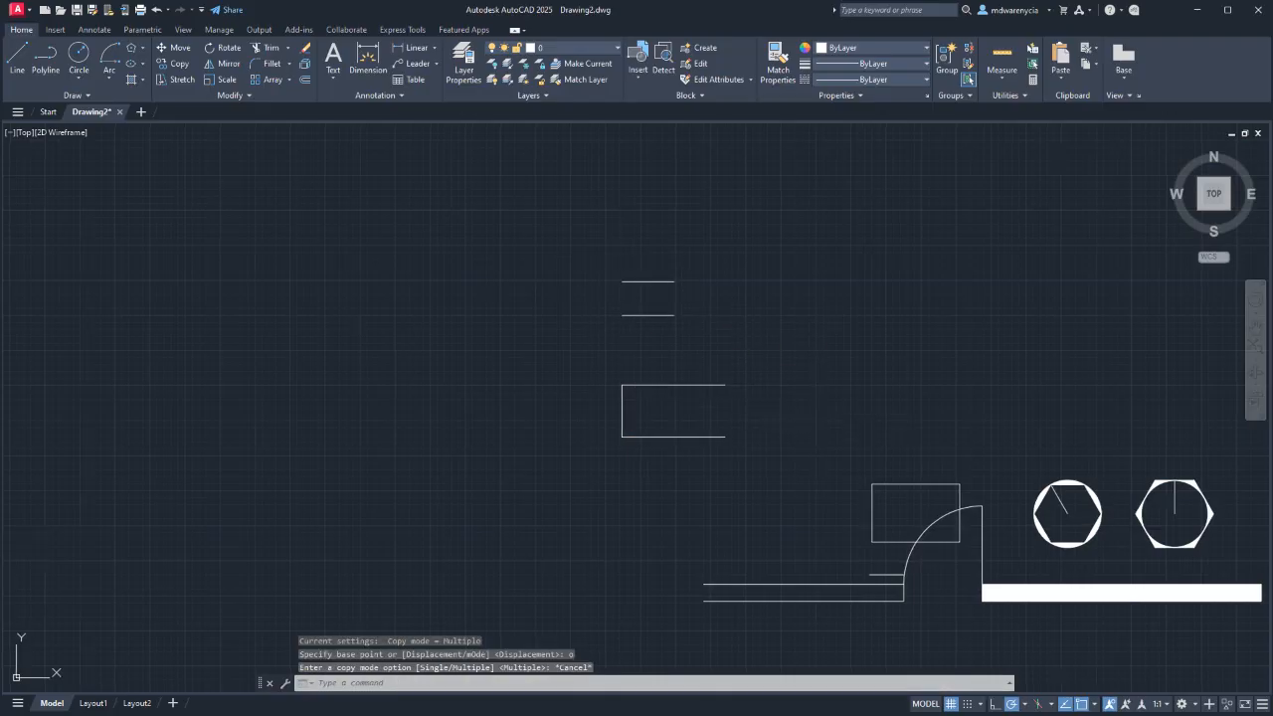
Start copying the vertical side of the open rectangle with the copy mode set to Multiple.
middle_click_drag(730, 423, 706, 408)
left_click(616, 414)
left_click(558, 408)
middle_click_drag(359, 383, 415, 376)
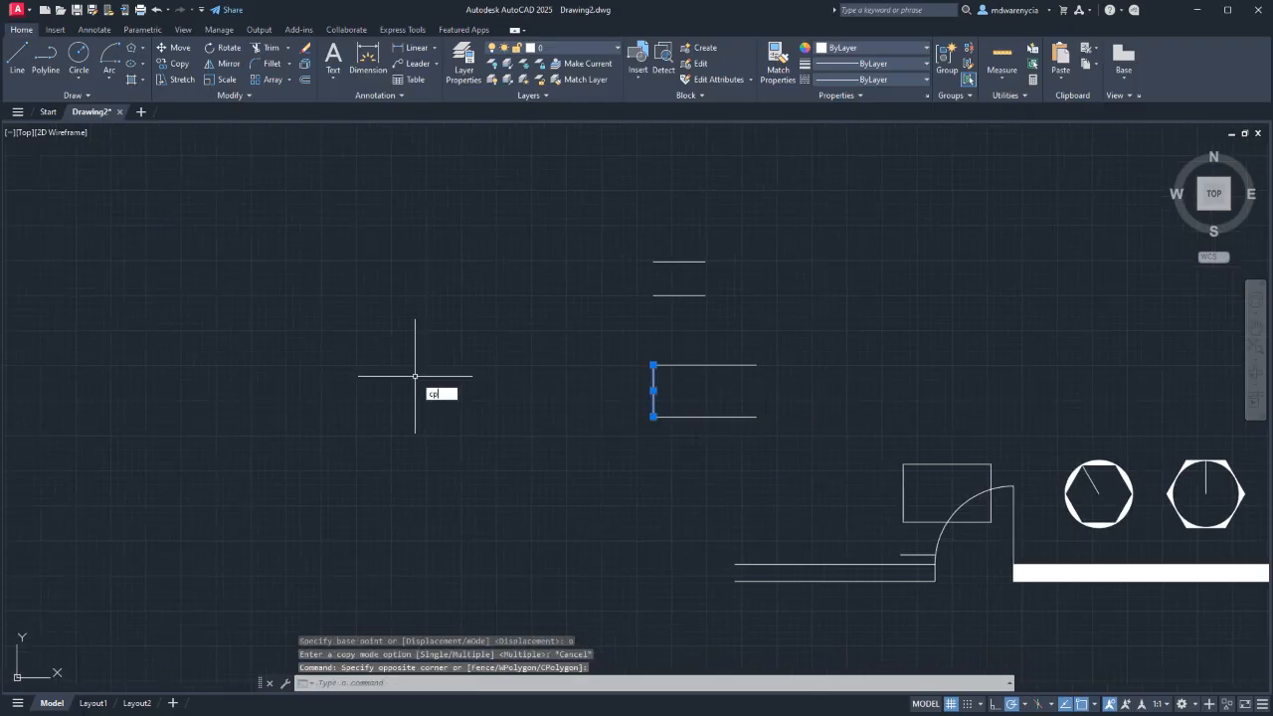
type("cp")
key("Return")
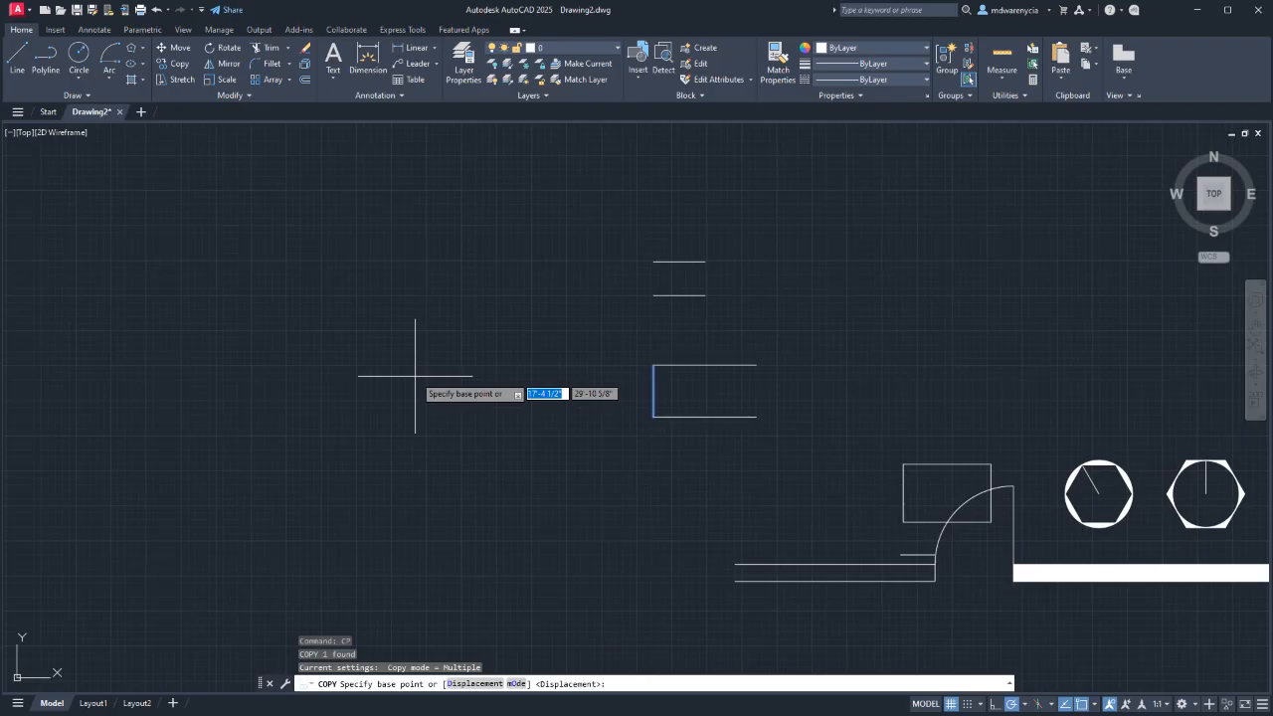
type("o")
key("Return")
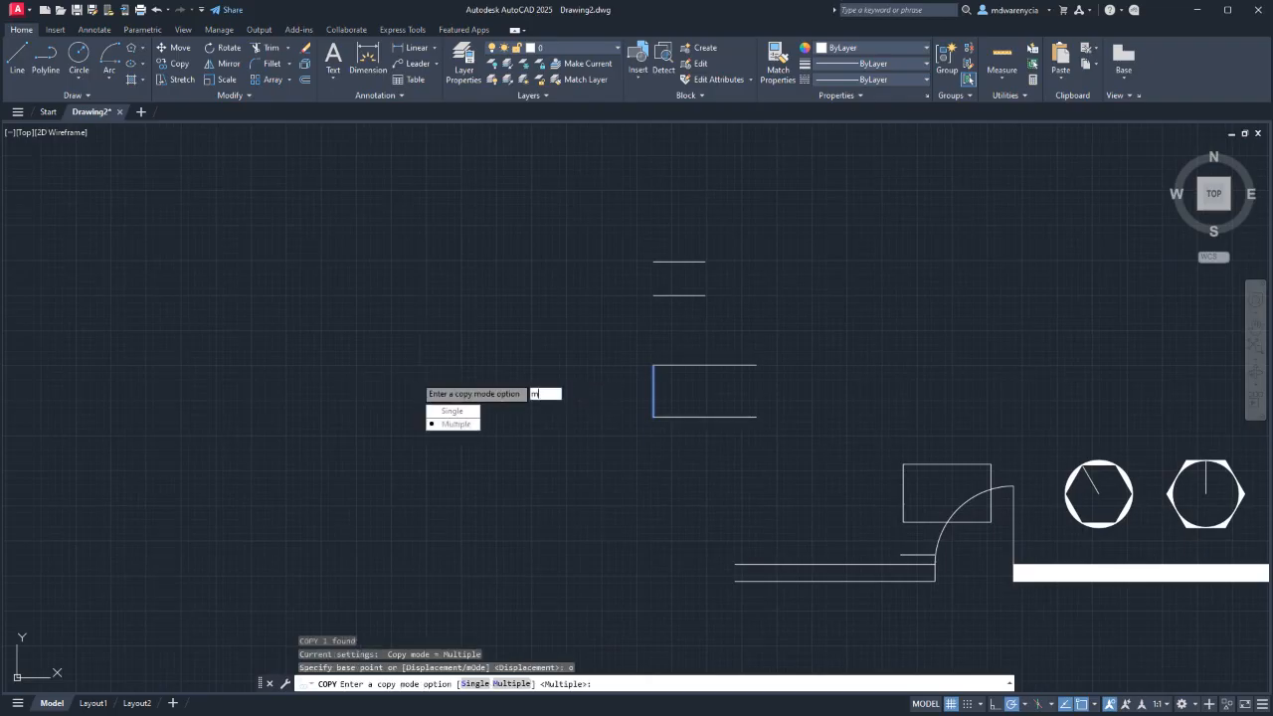
type("m")
key("Return")
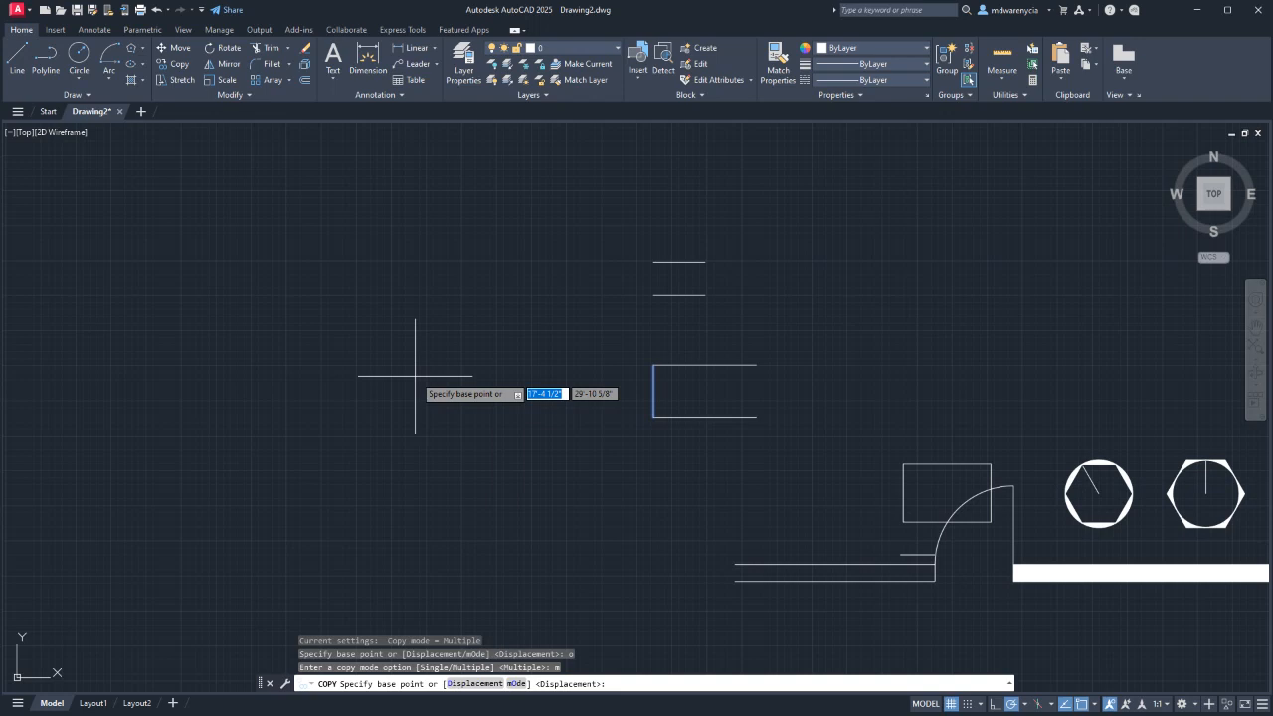
Place copies of the vertical side 1', 2', 3', 4' and 5' to the left, using its upper endpoint as base point.
left_click(653, 366)
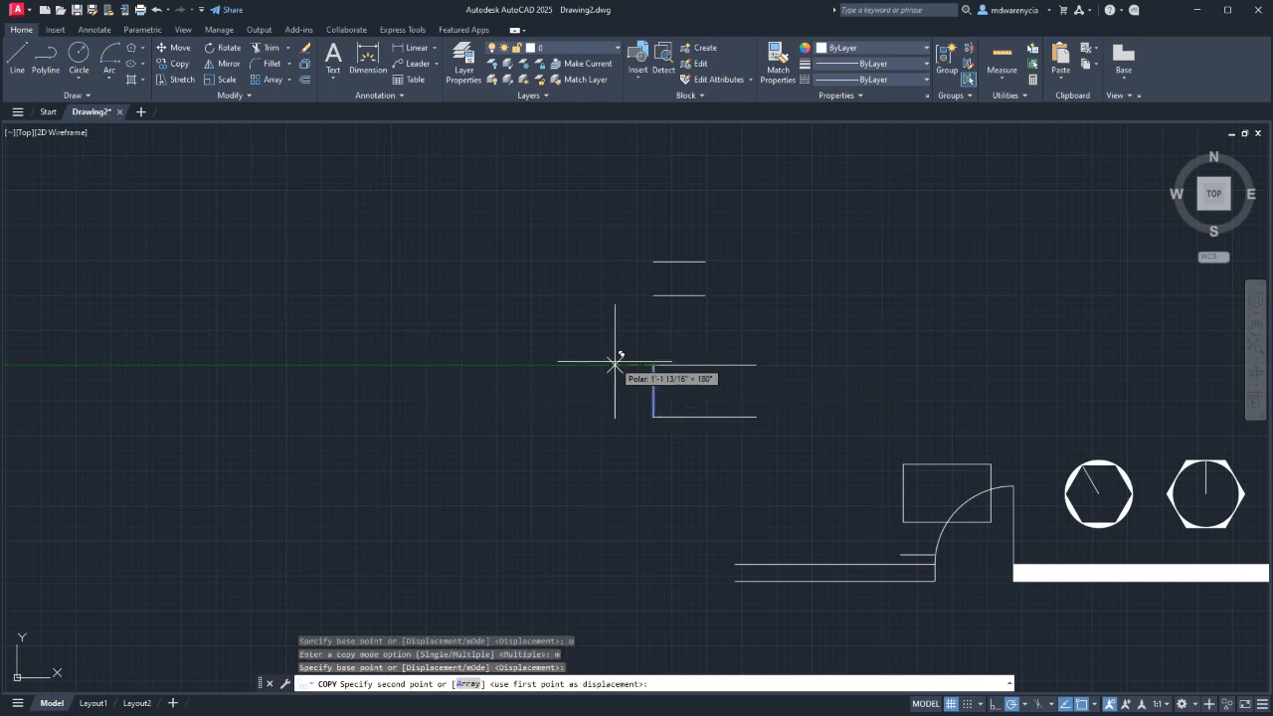
type("1'")
key("Return")
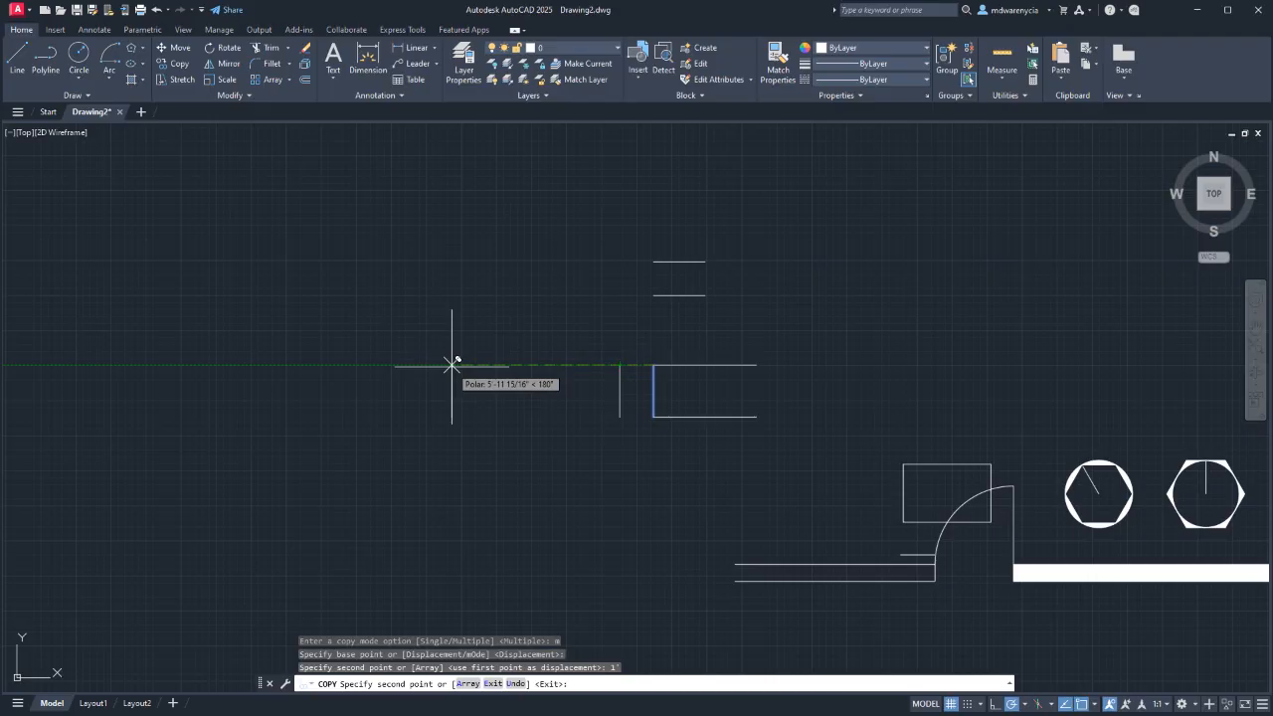
type("2'")
key("Return")
type("3'")
key("Return")
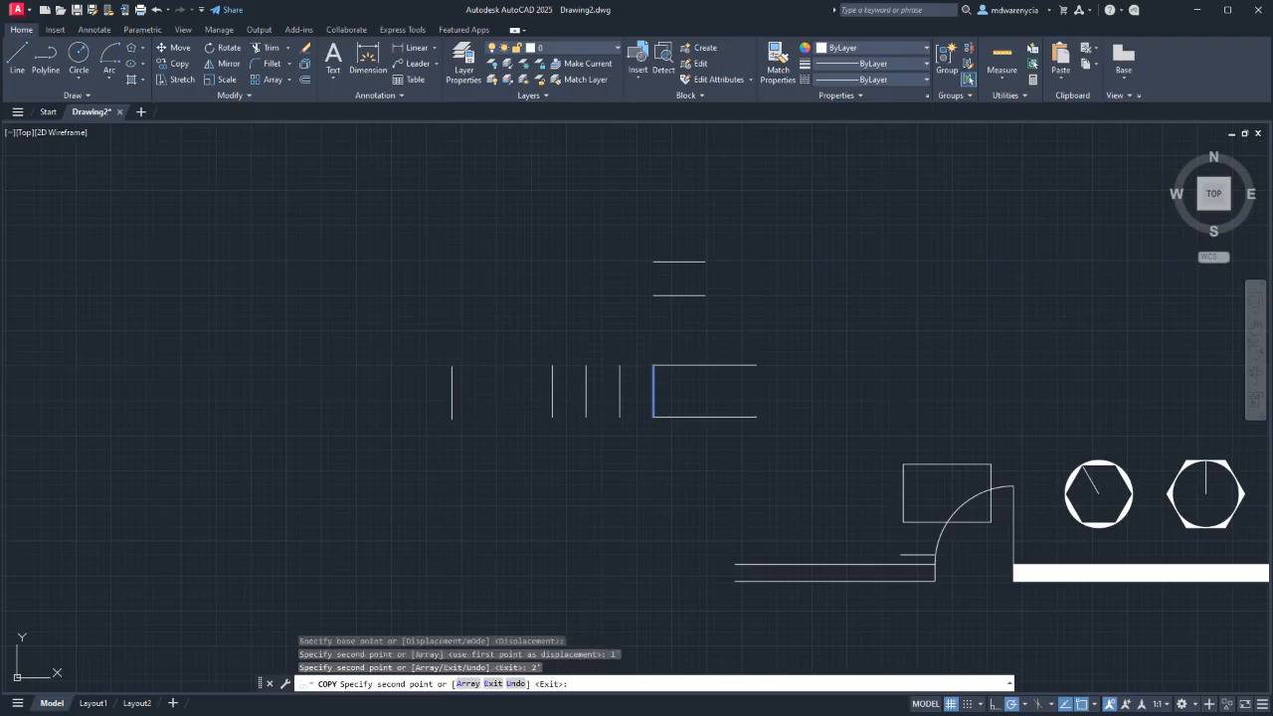
type("4'")
key("Return")
type("5'")
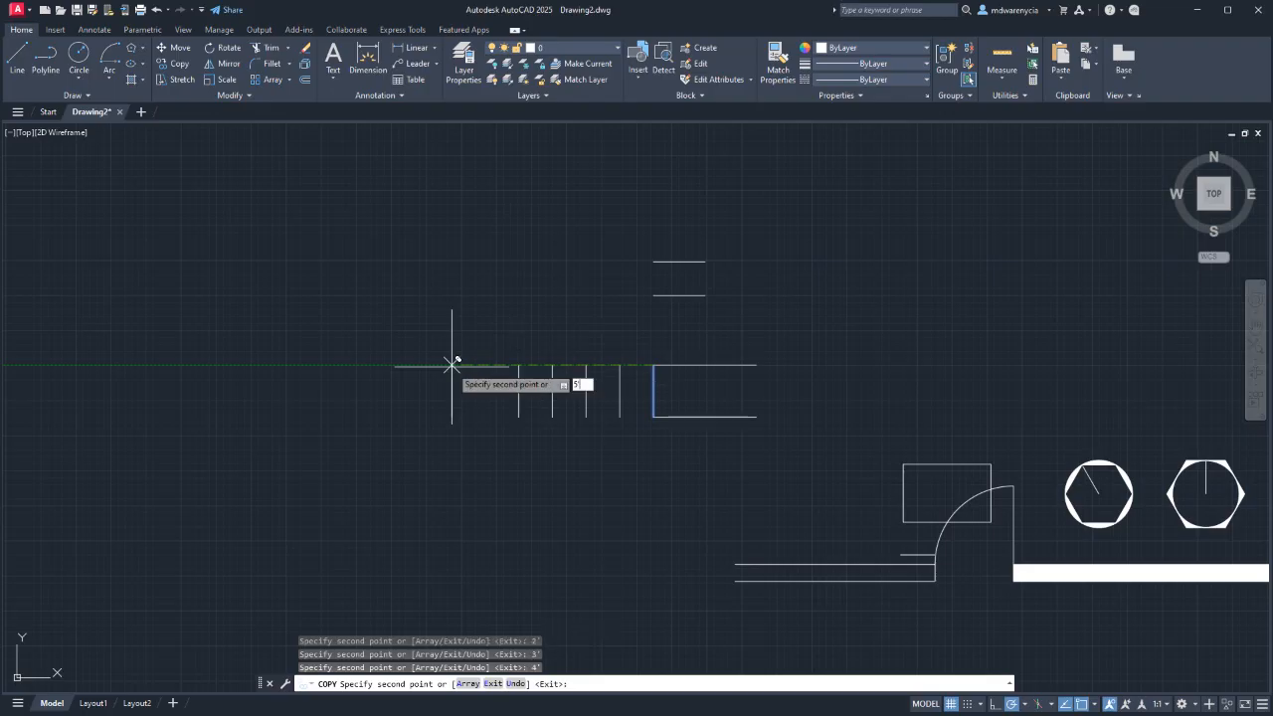
key("Return")
key("Escape")
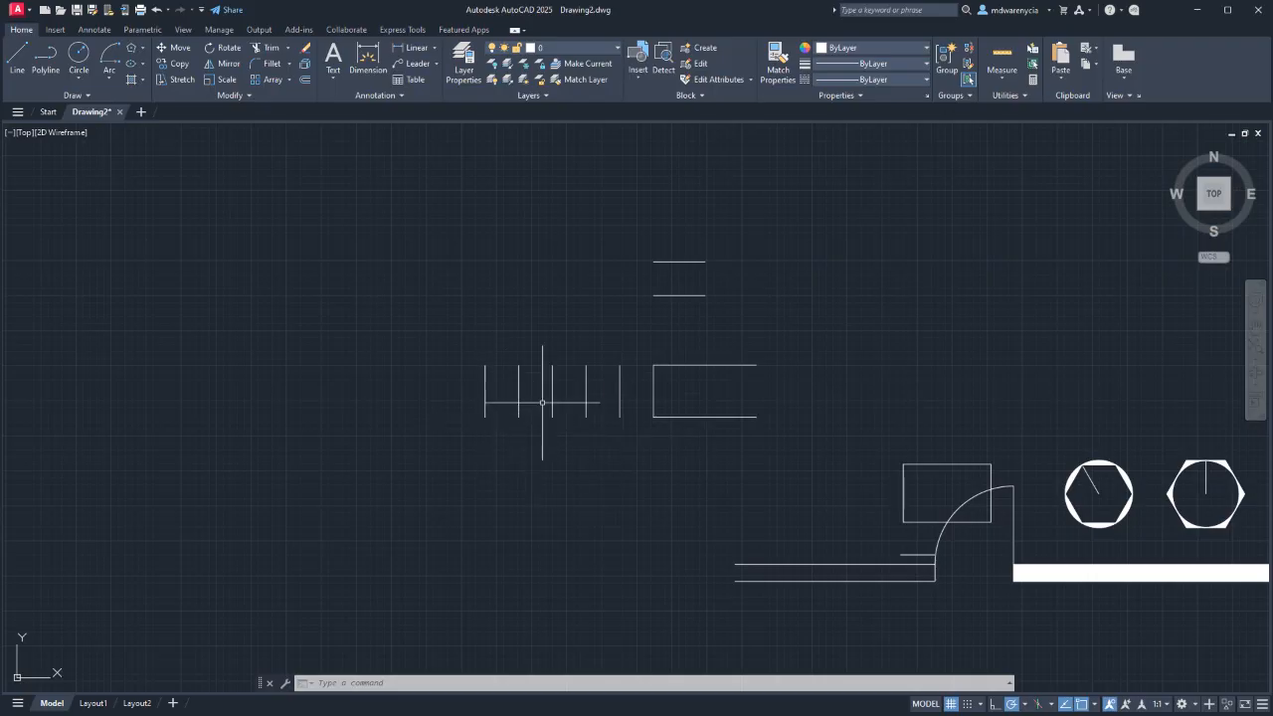
scroll(506, 367, "up", 8)
scroll(671, 446, "down", 7)
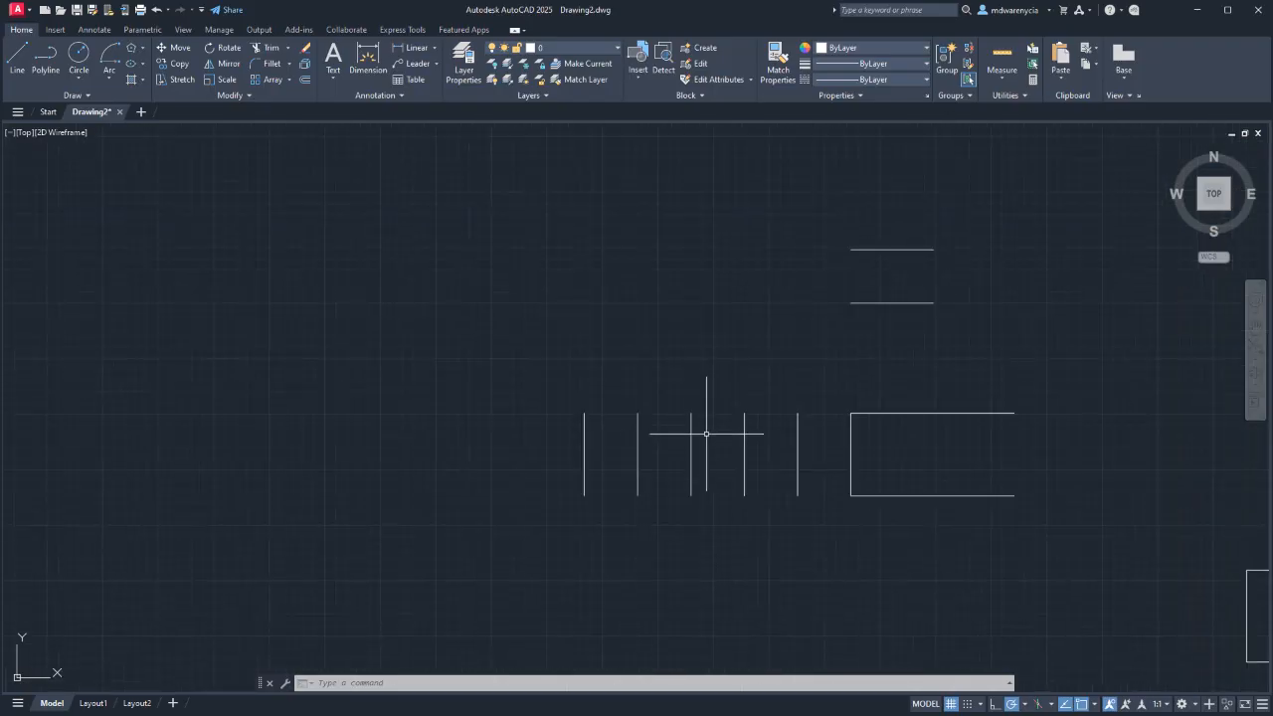
scroll(655, 366, "up", 2)
scroll(727, 372, "up", 2)
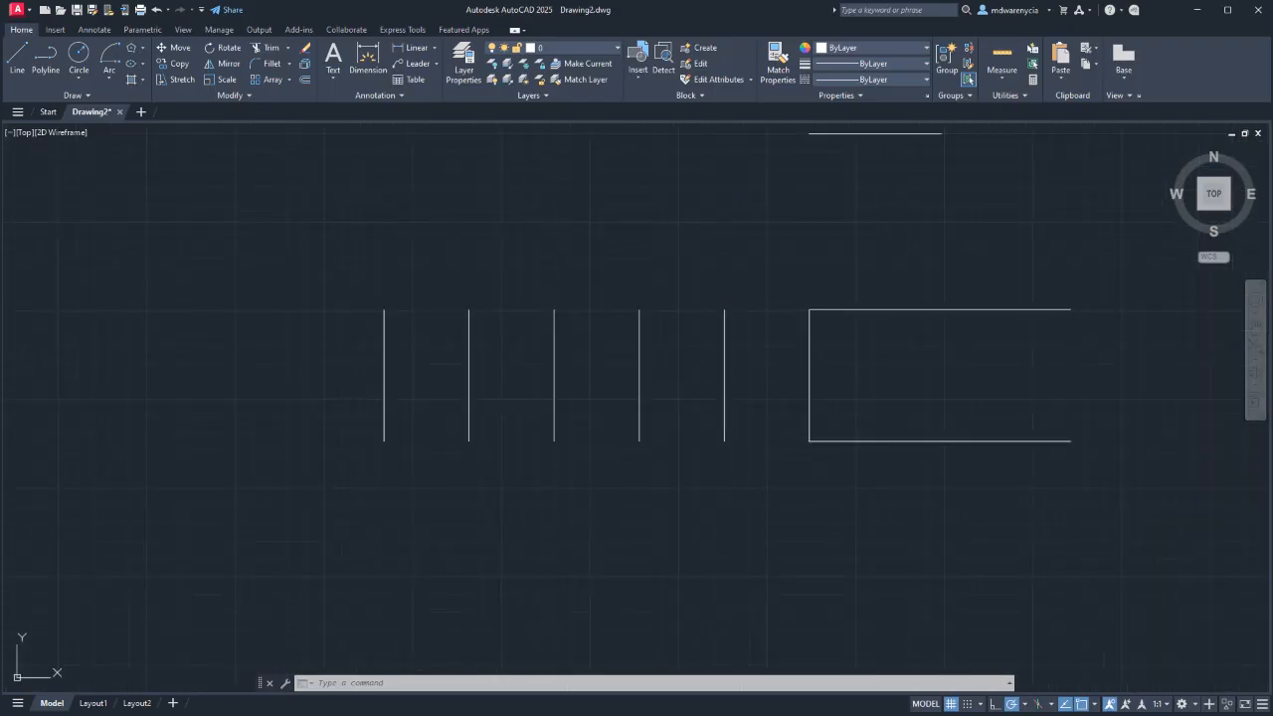
left_click(724, 376)
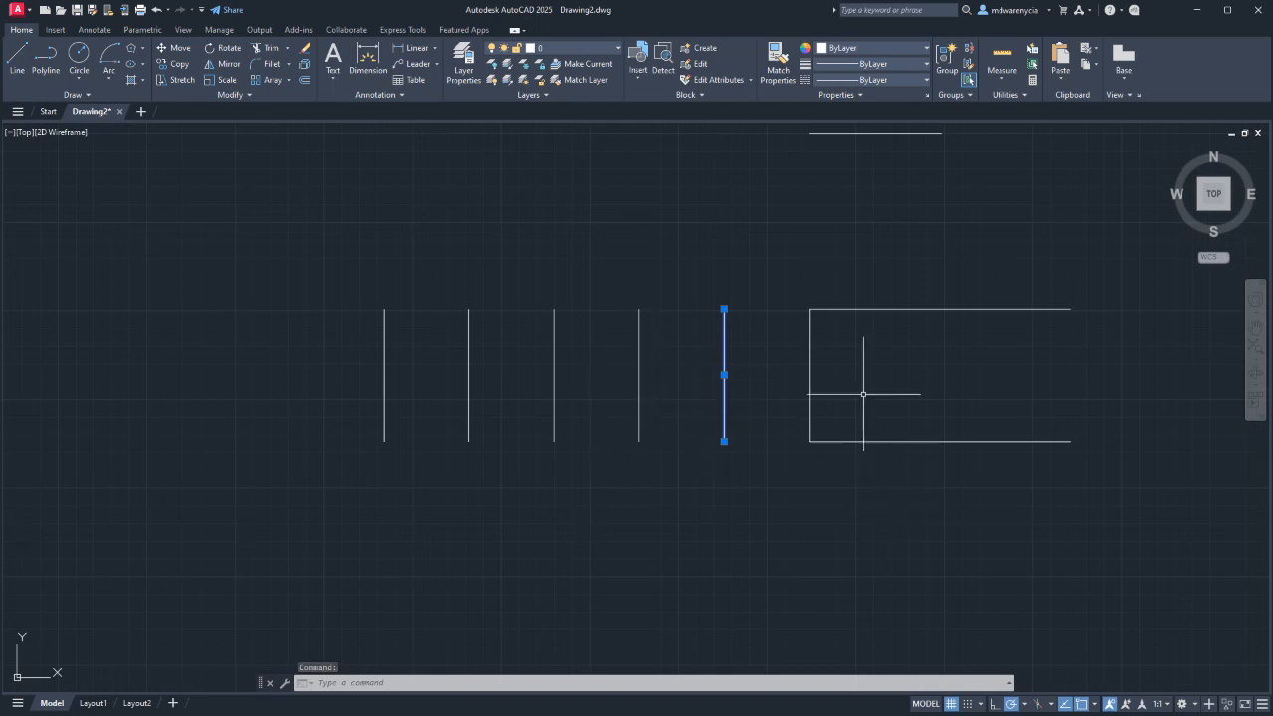
scroll(592, 435, "down", 3)
left_click(710, 448)
left_click(364, 422)
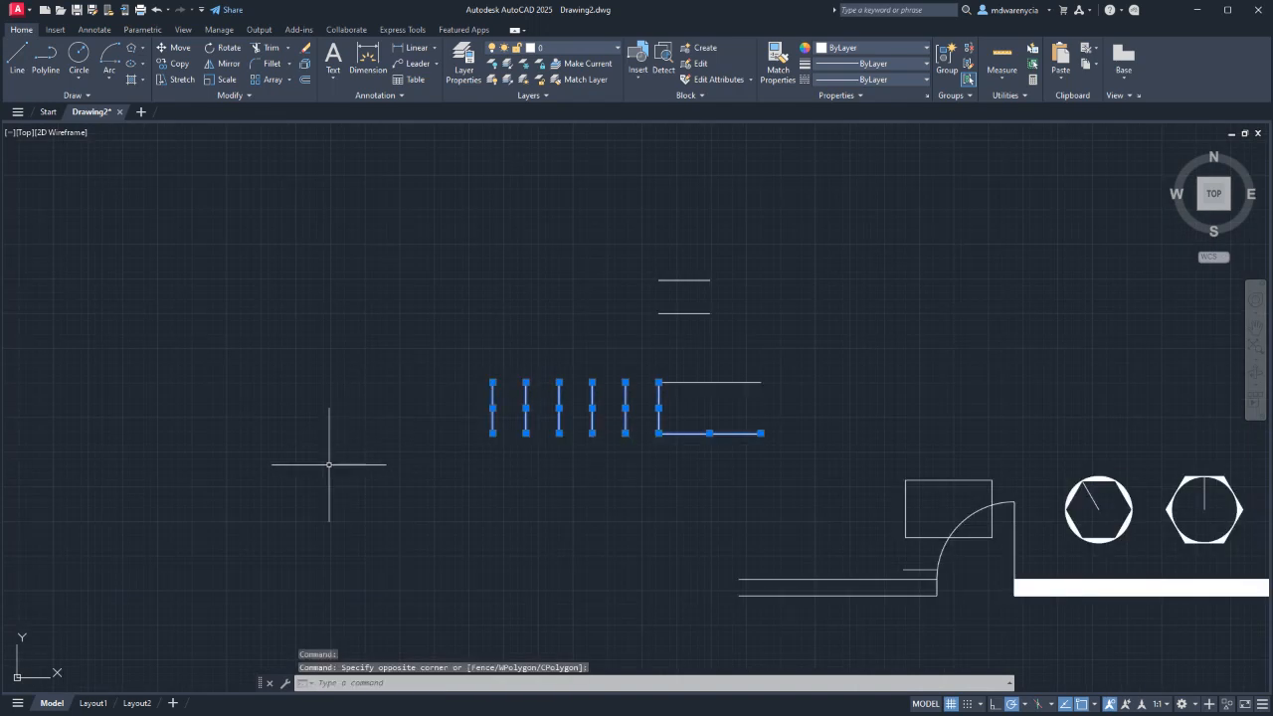
left_click(782, 353)
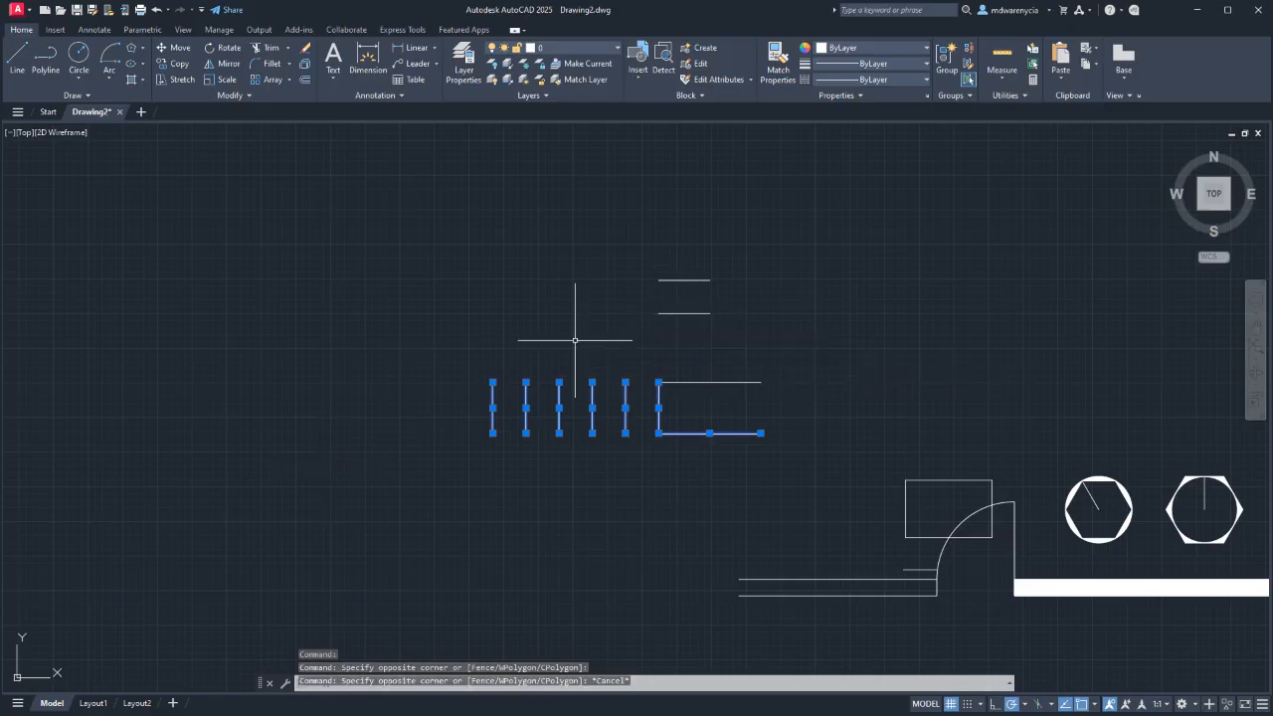
key("Escape")
key("Escape")
Copy the open rectangle's upper long line about 1' straight up, using its right endpoint as the base point.
left_click(748, 374)
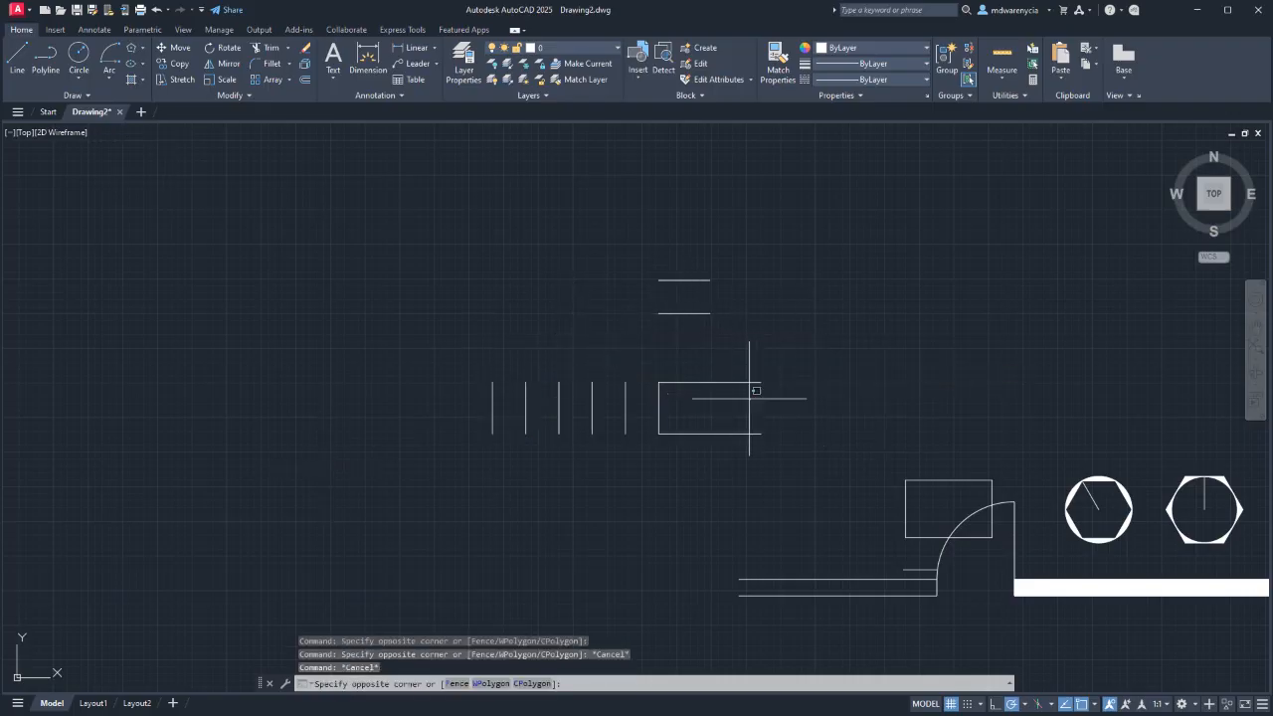
left_click(710, 390)
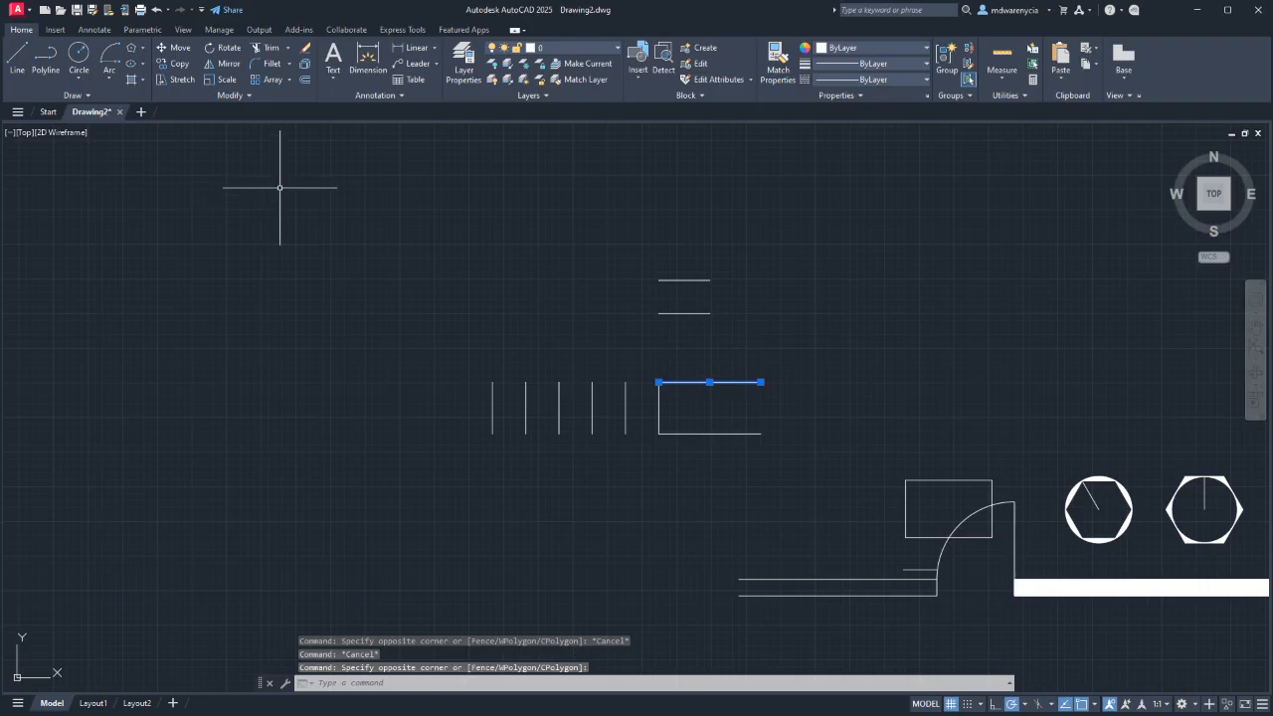
type("co")
key("Return")
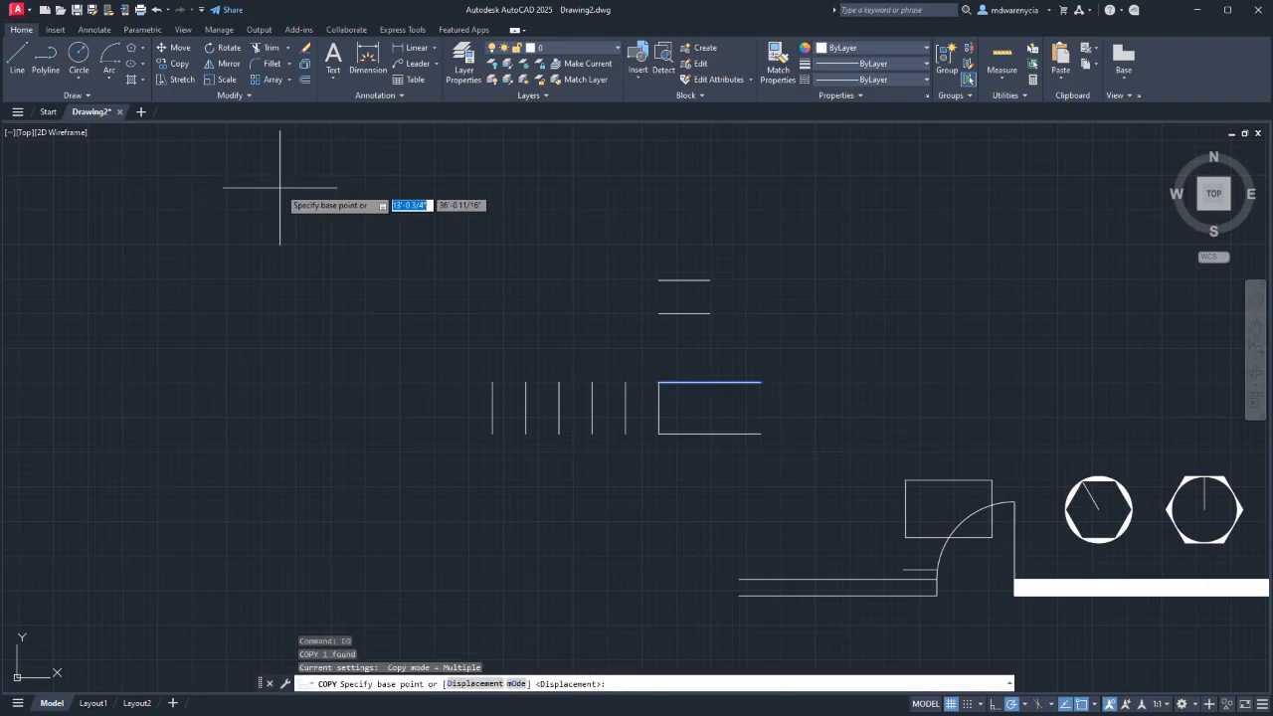
left_click(762, 382)
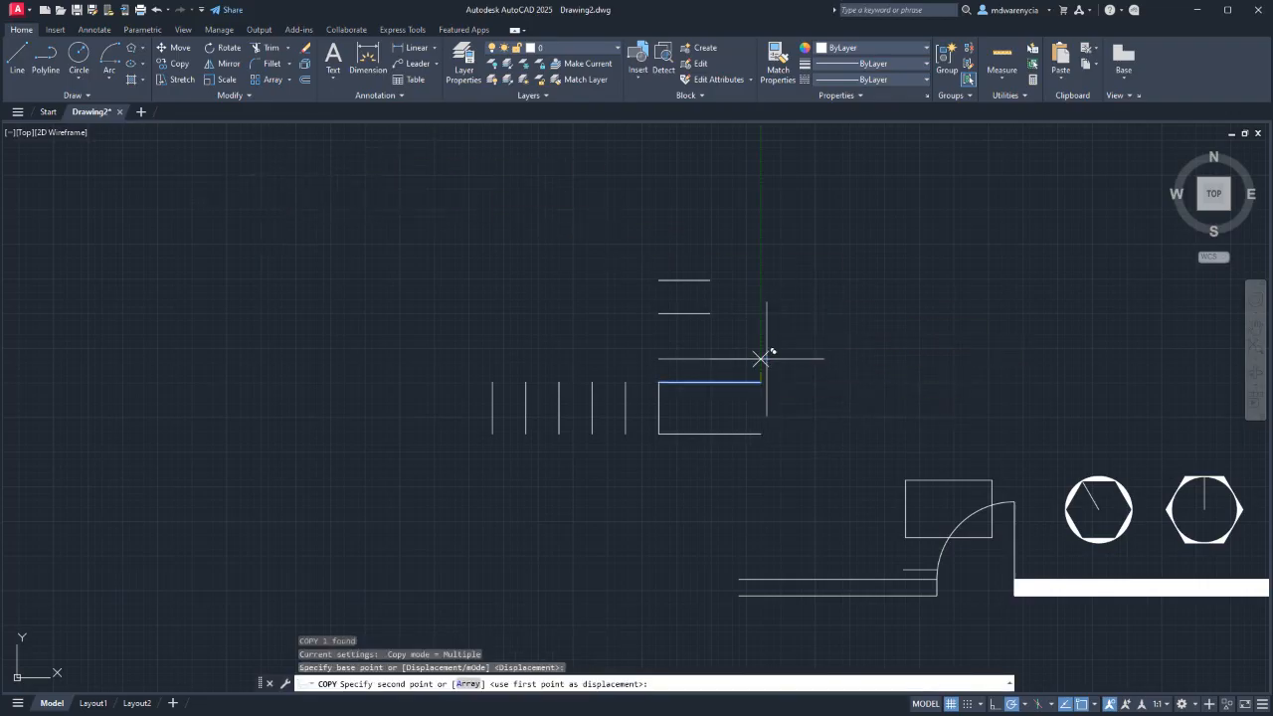
left_click(761, 349)
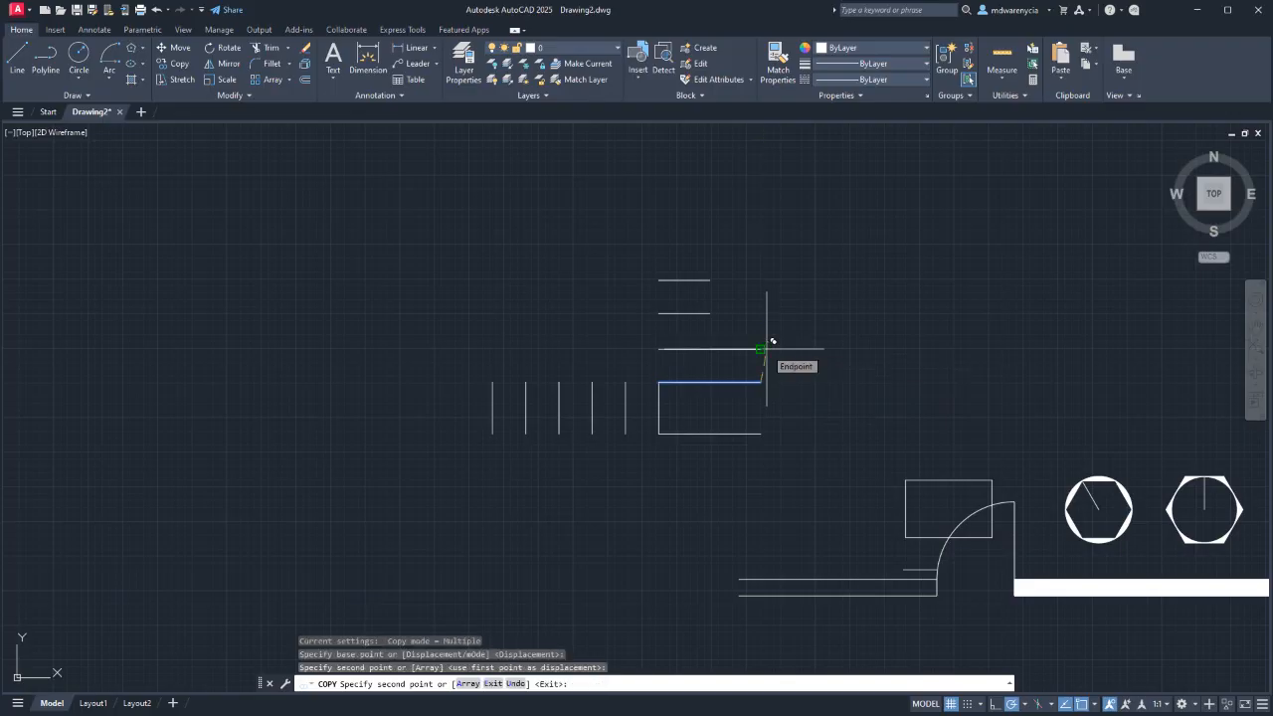
Try to array 10 items of the upper long line with the Array option of the Copy command.
type("a")
key("Return")
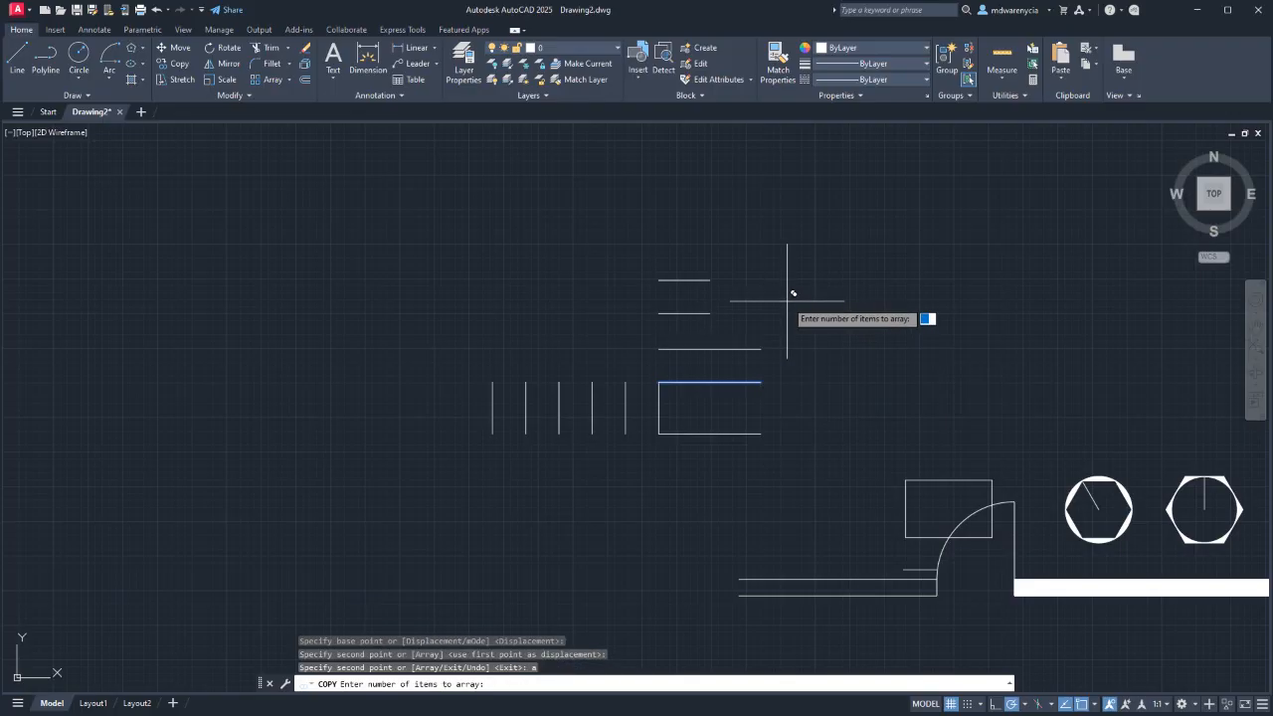
type("10")
key("Return")
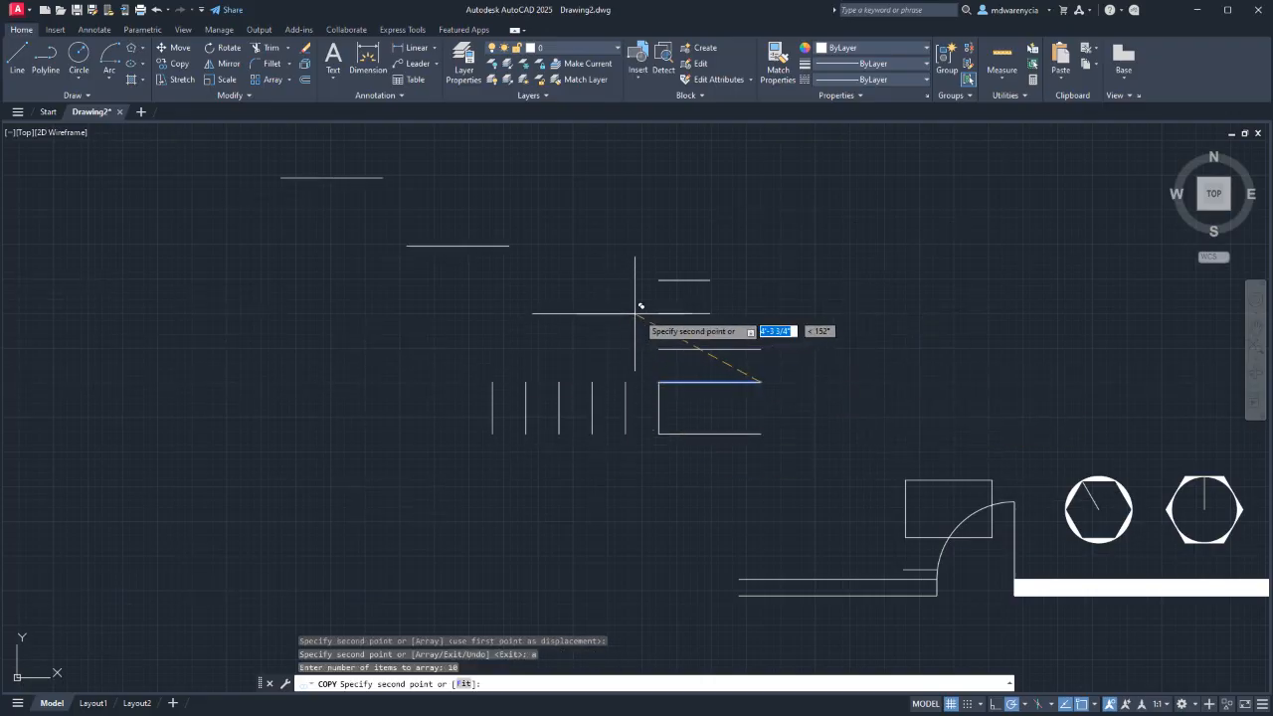
scroll(762, 343, "down", 4)
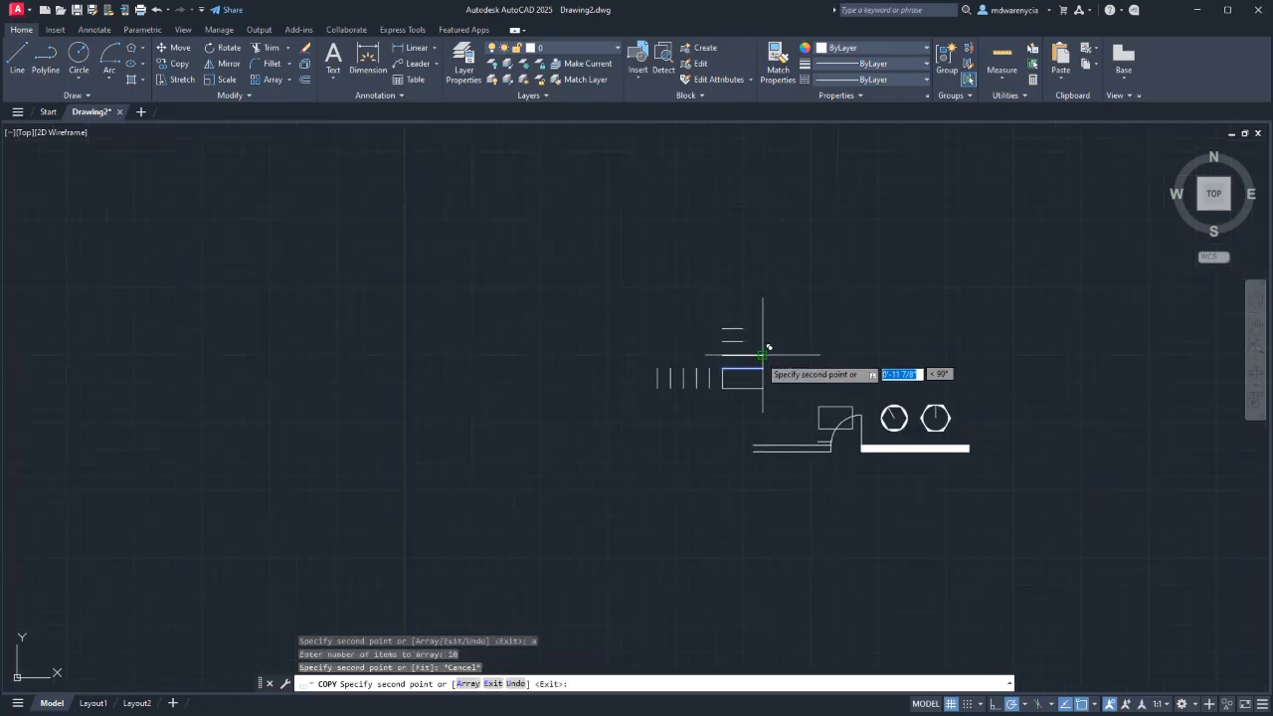
key("Escape")
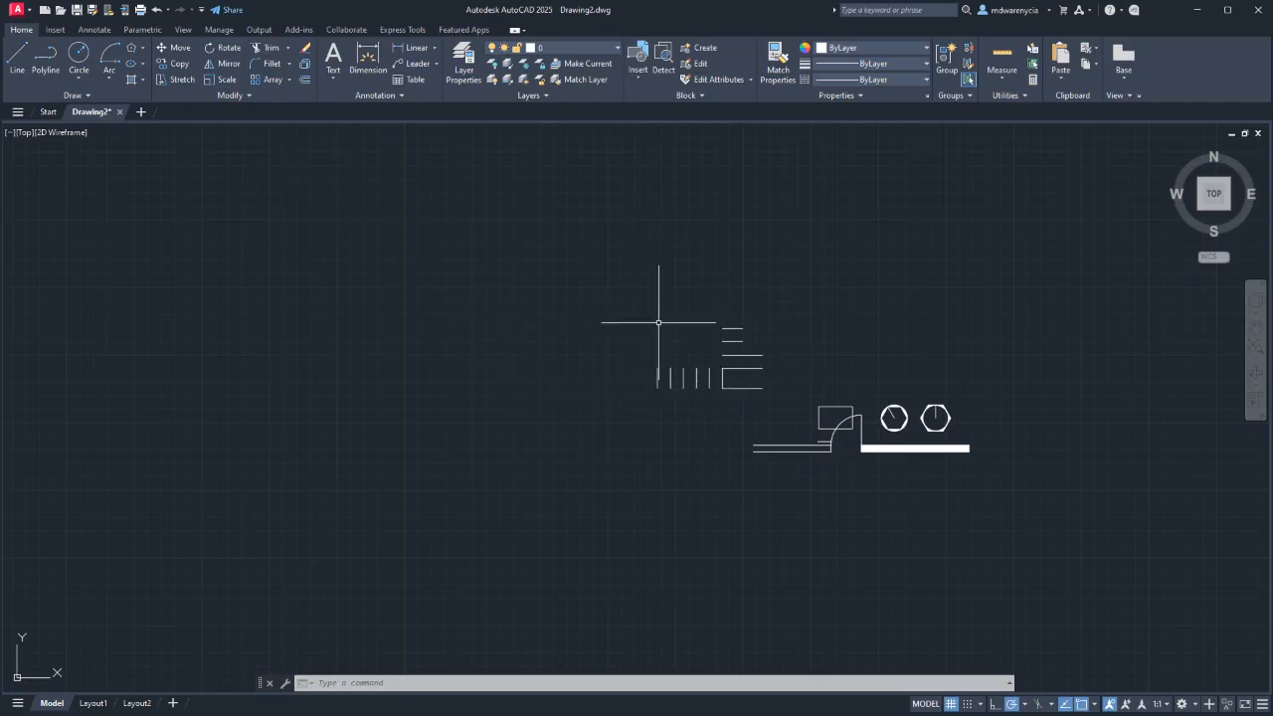
Erase the open rectangle's lines and all the copied lines above the walls, leaving out the topmost short line.
left_click(775, 399)
left_click(654, 336)
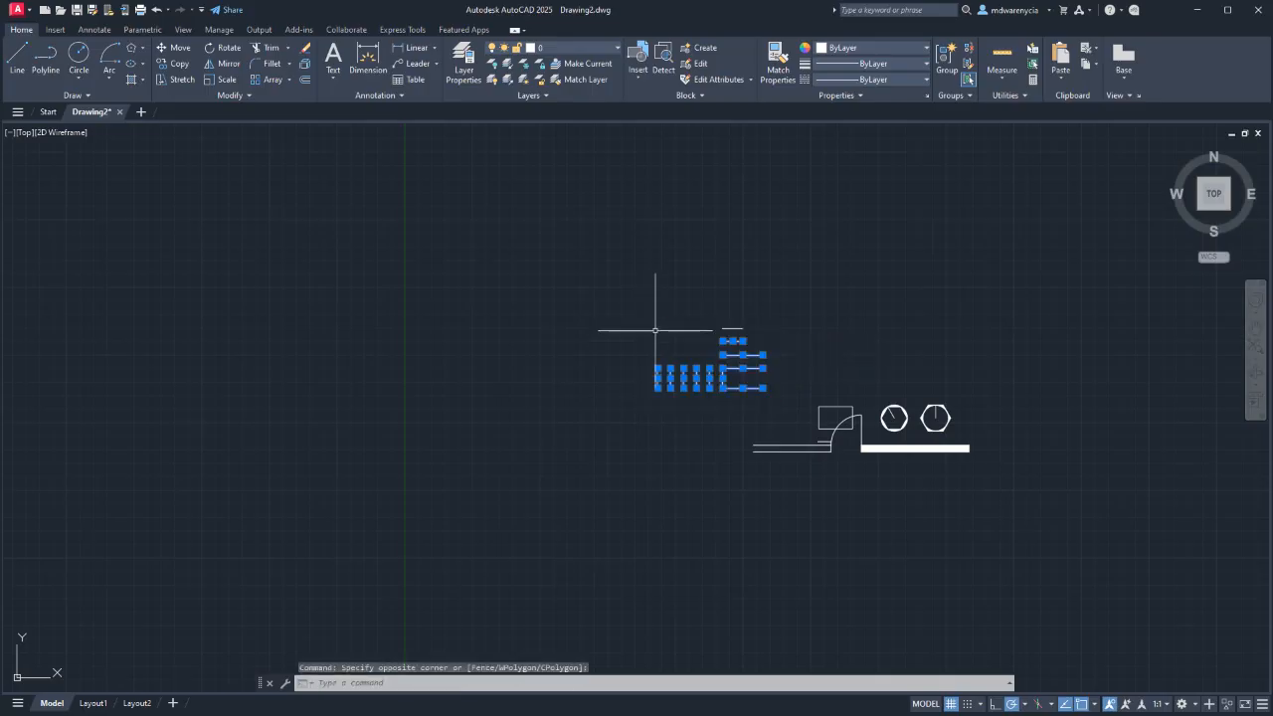
key("Delete")
Erase the remaining topmost short line above the walls.
left_click(766, 364)
left_click(714, 316)
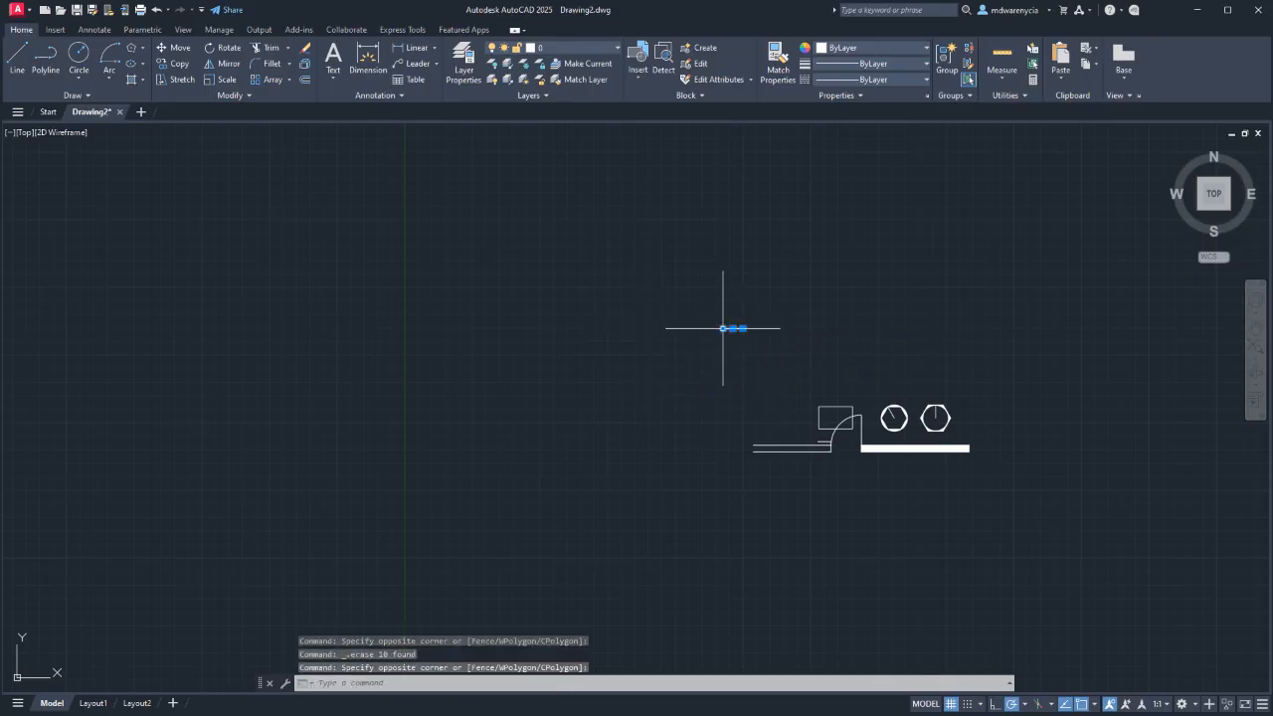
left_click(723, 327)
key("Escape")
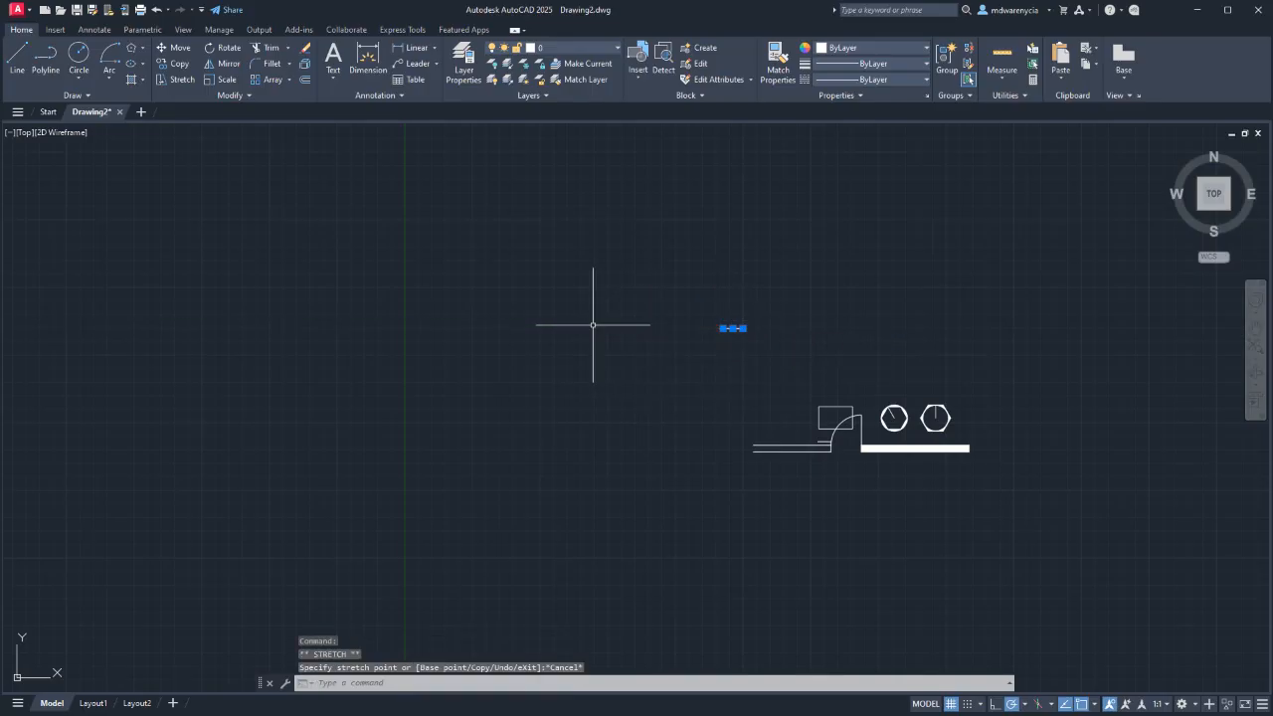
key("Delete")
Draw a 10' horizontal line to the right in the empty area above the walls, followed by a 10' line straight up.
key("l")
key("Return")
left_click(586, 367)
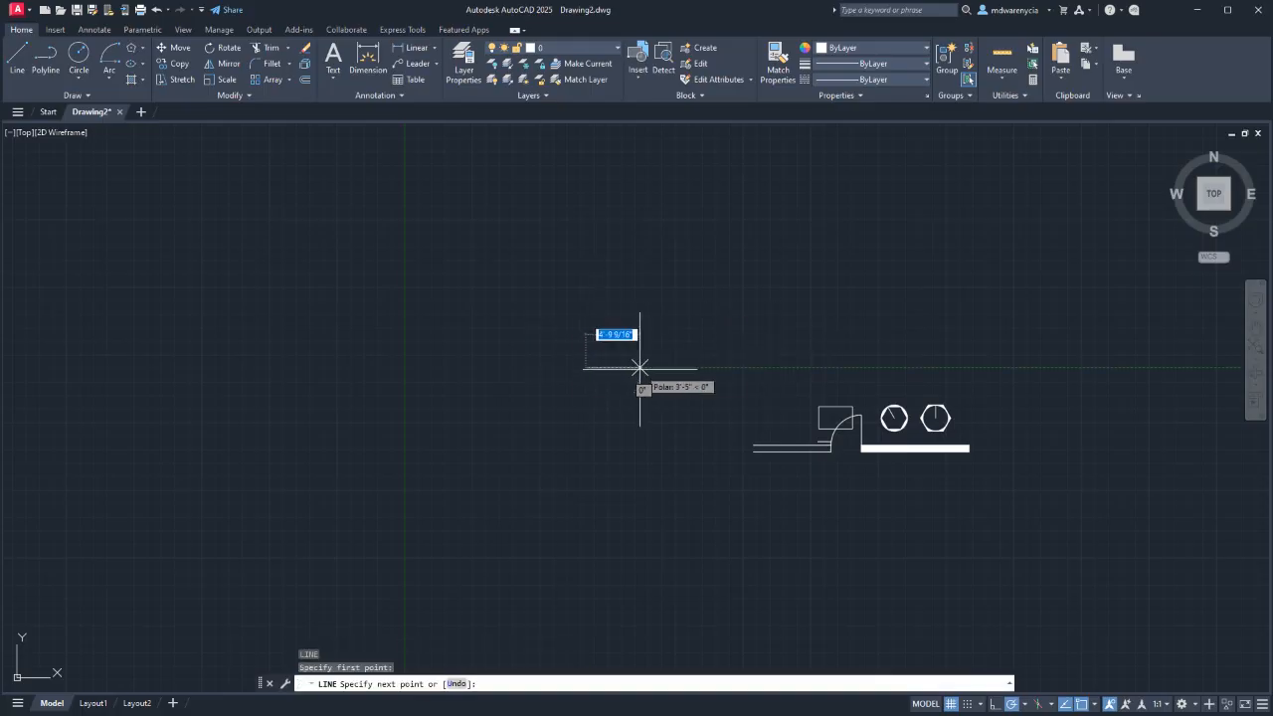
type("1")
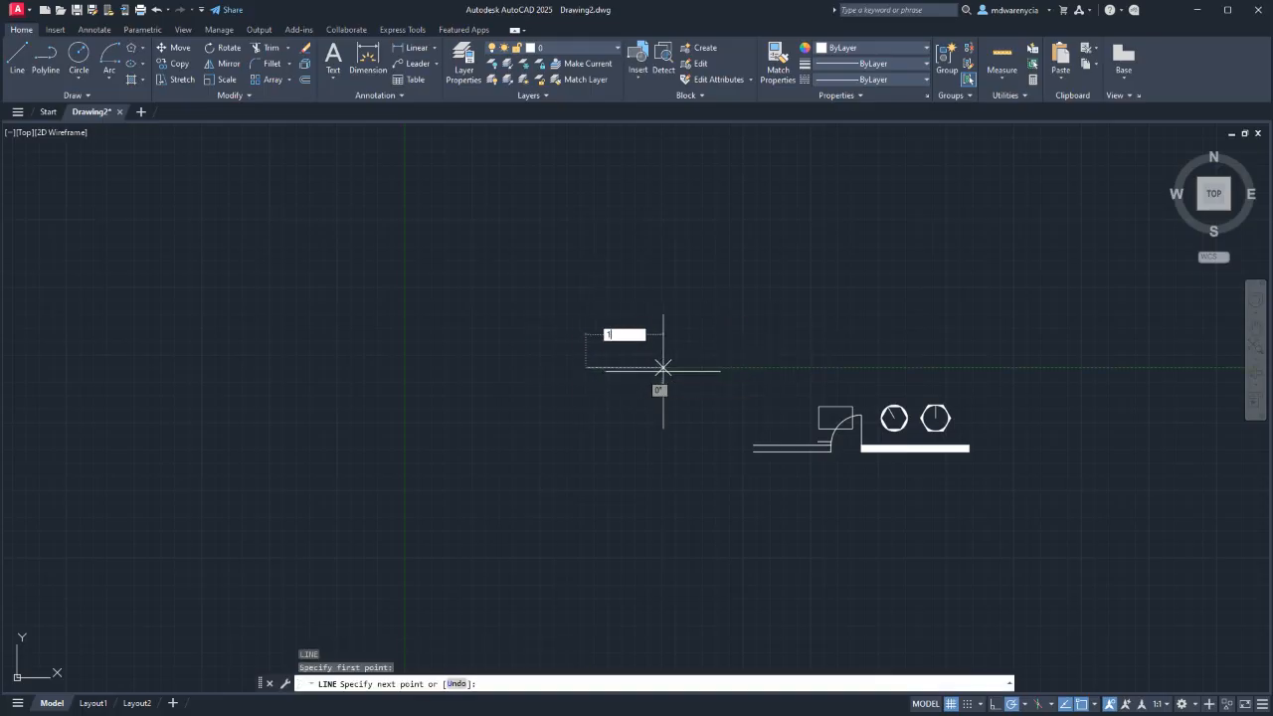
type("0'")
key("Return")
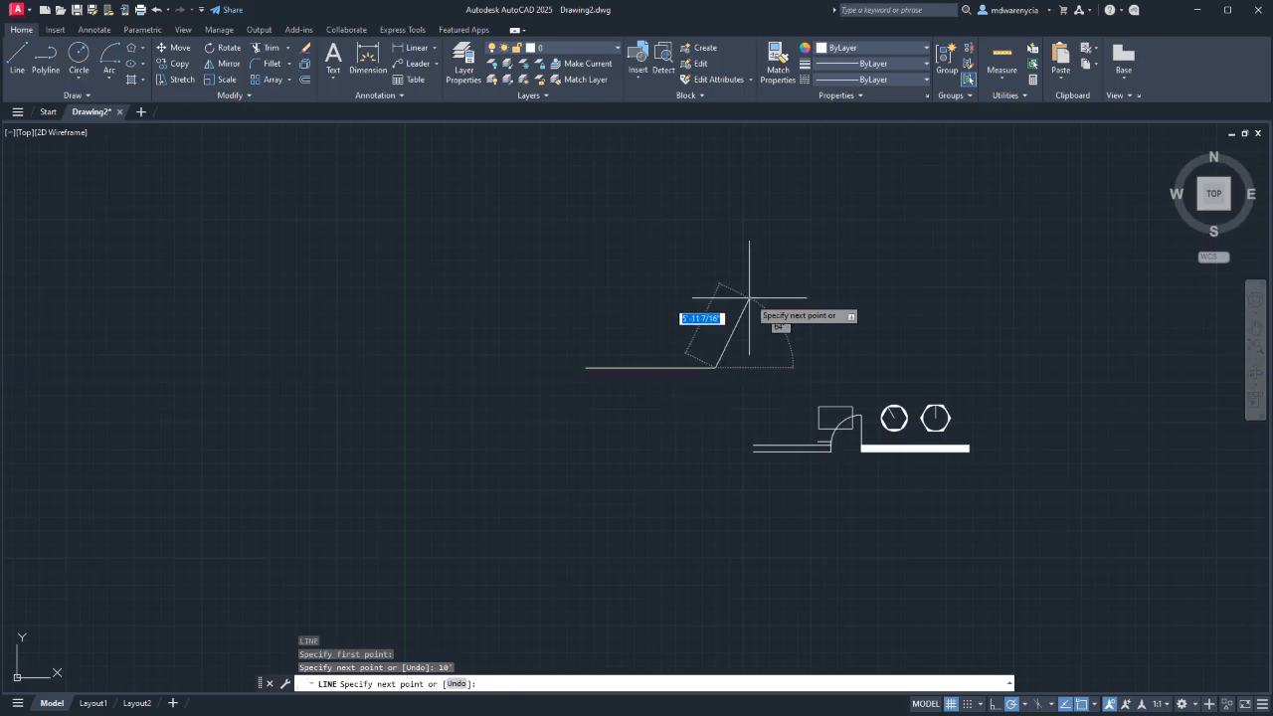
left_click(715, 240)
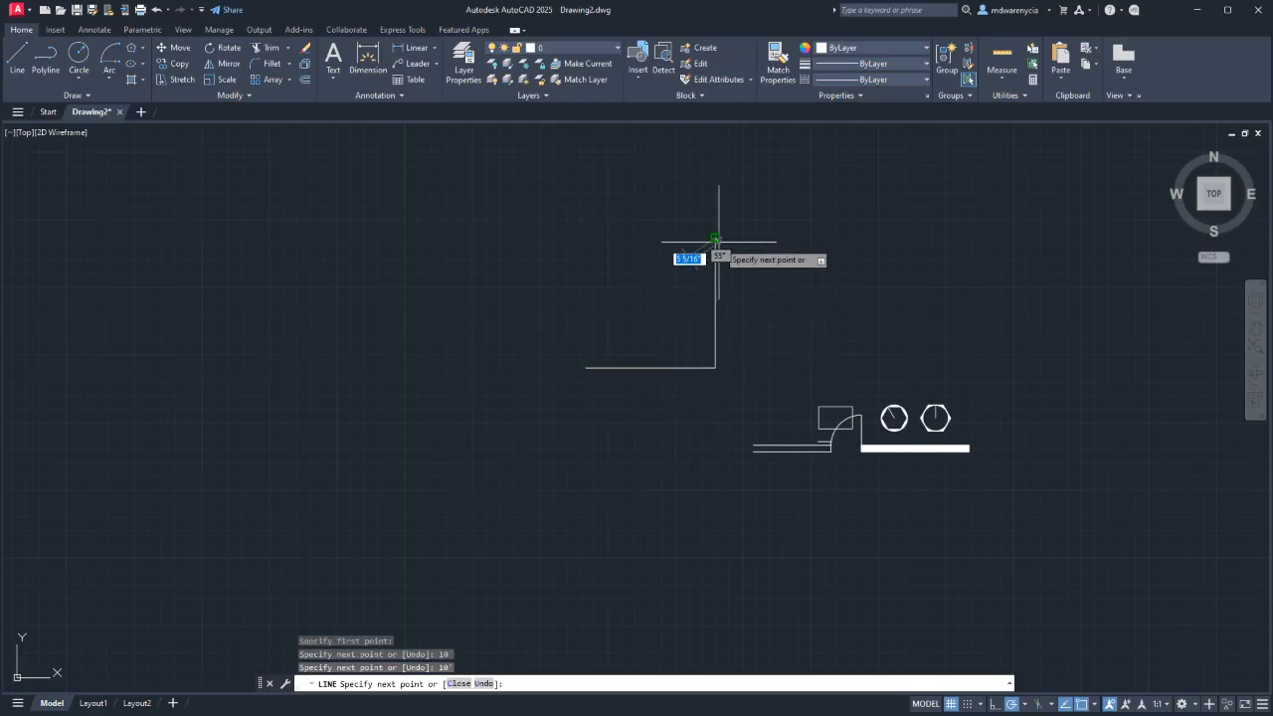
key("Escape")
Copy the vertical line leftward as an array of 10 items spaced 1' apart, using its upper endpoint as base point.
left_click_drag(733, 265, 649, 265)
type("co")
key("Return")
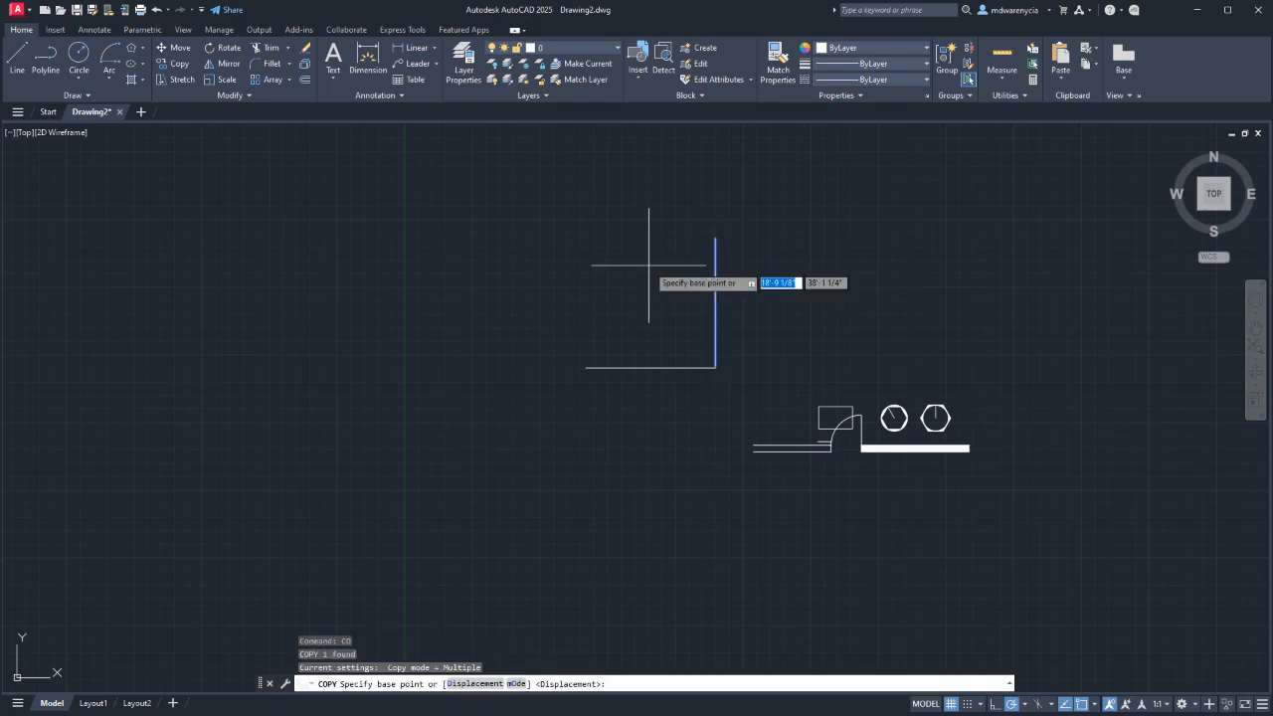
left_click(715, 239)
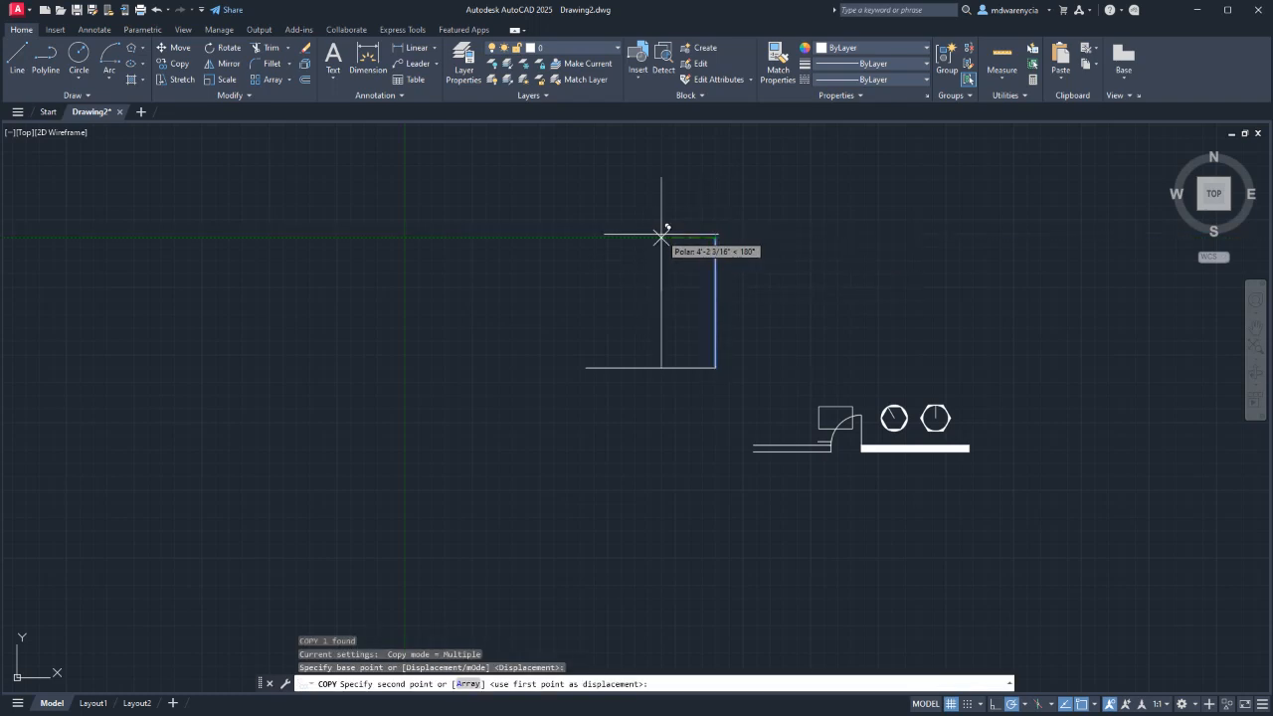
type("a")
key("Return")
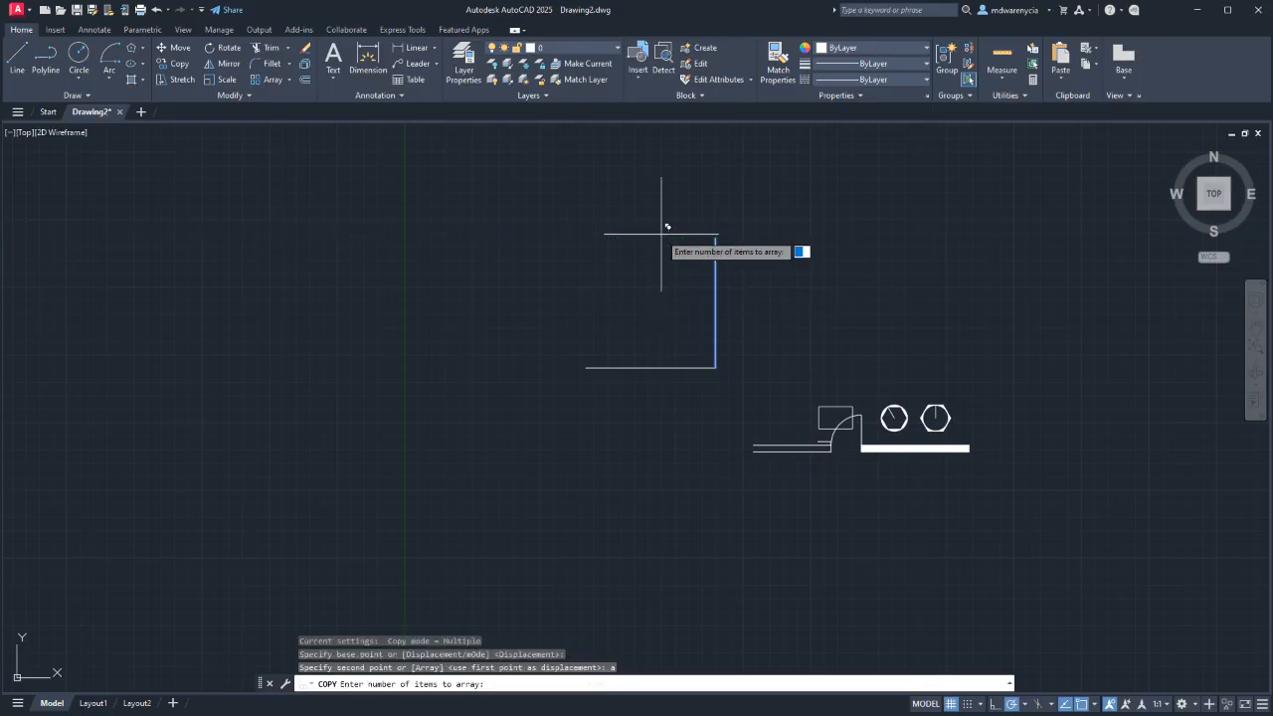
type("10")
key("Return")
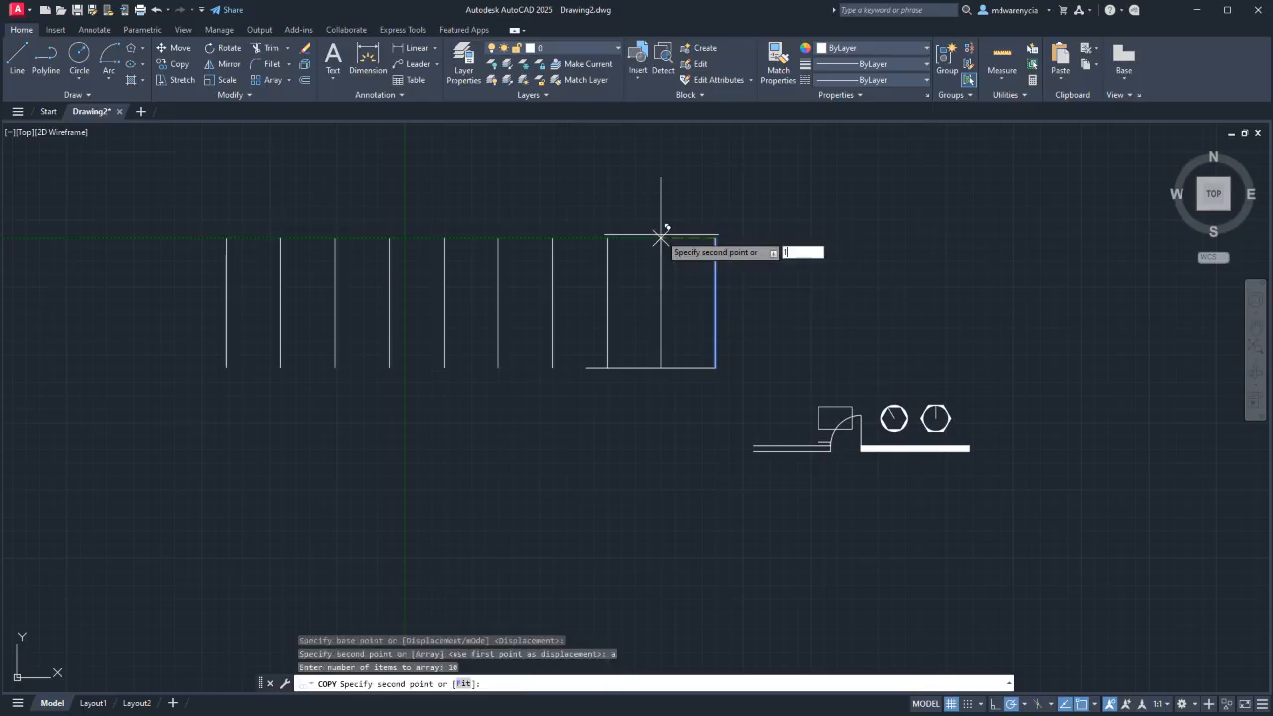
type("1'")
key("Return")
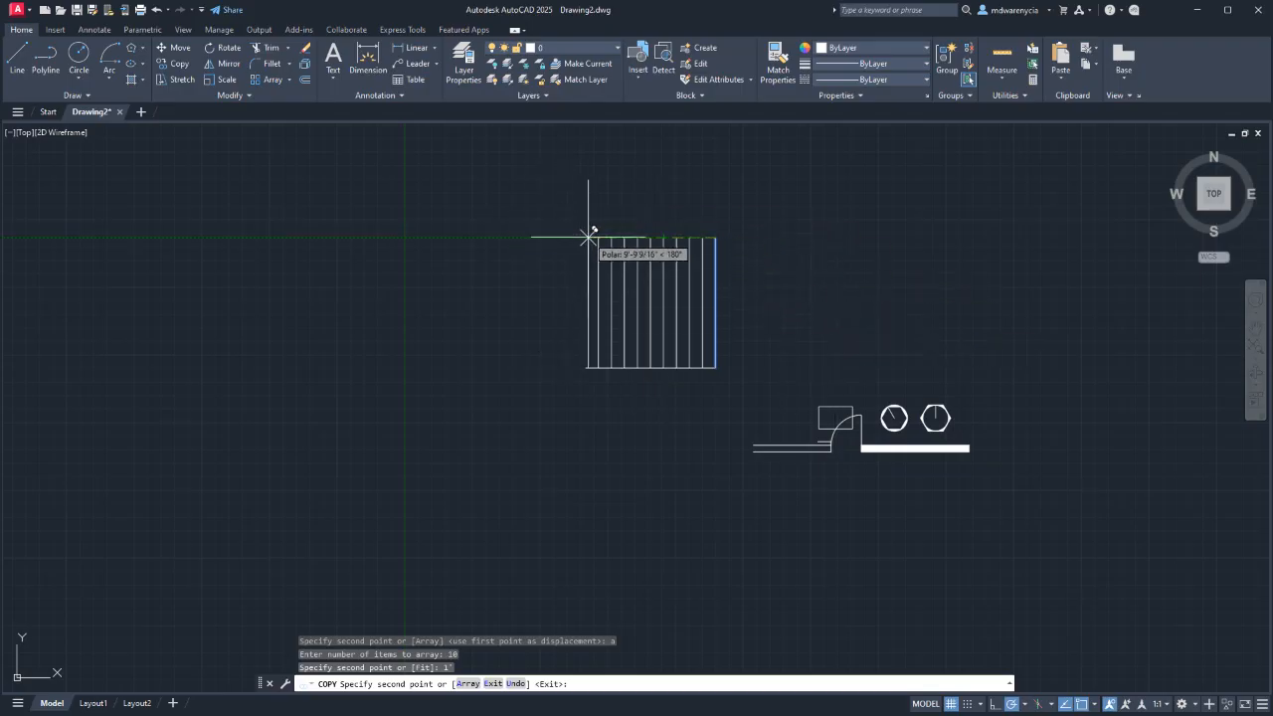
key("Escape")
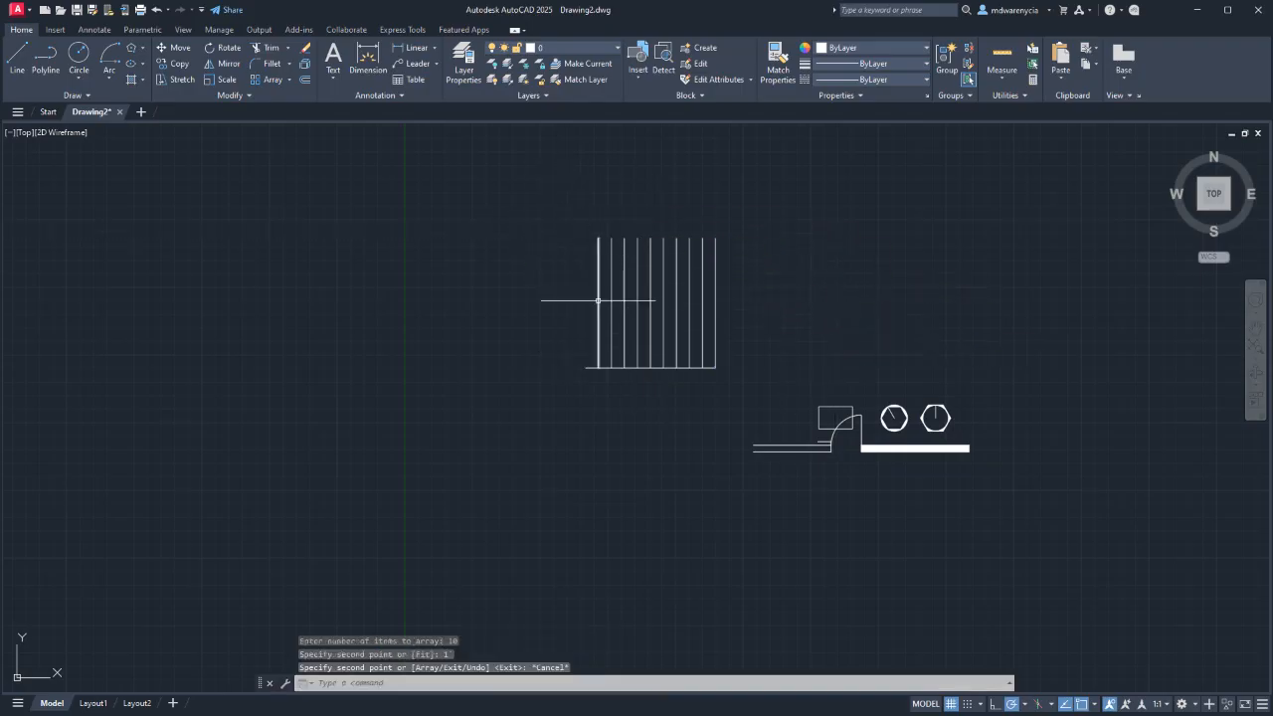
key("Return")
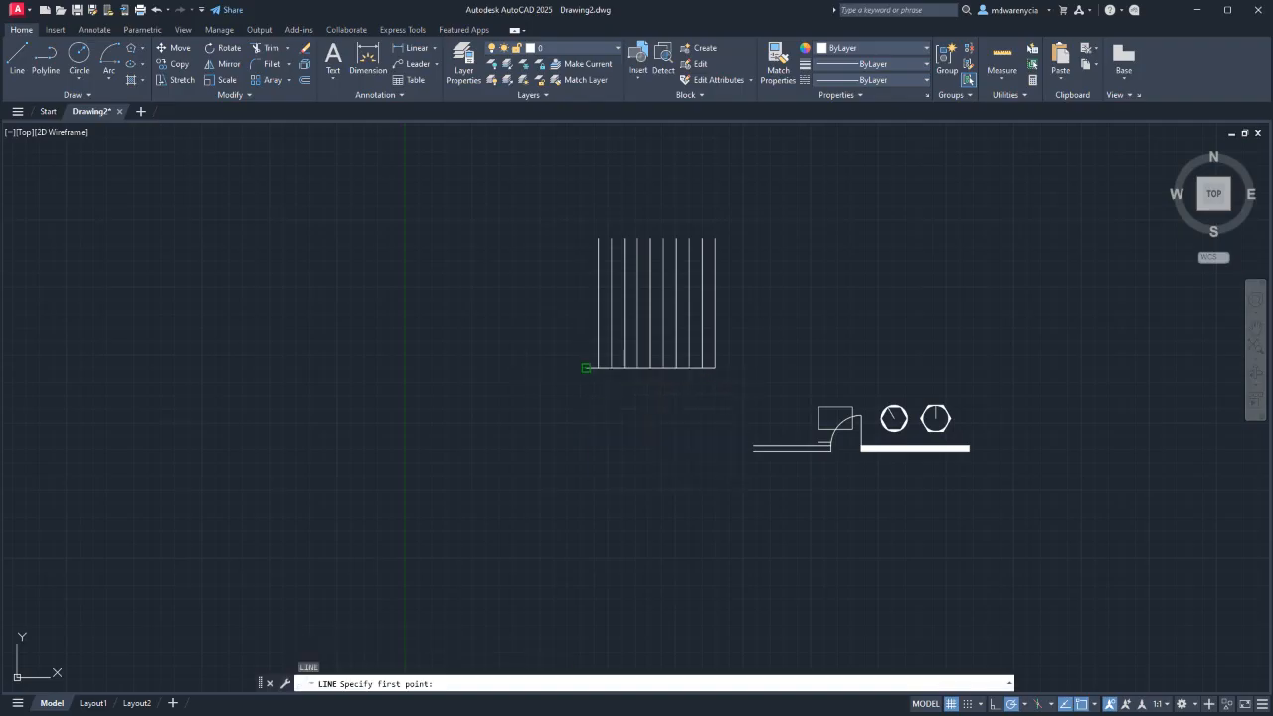
left_click(586, 367)
key("Escape")
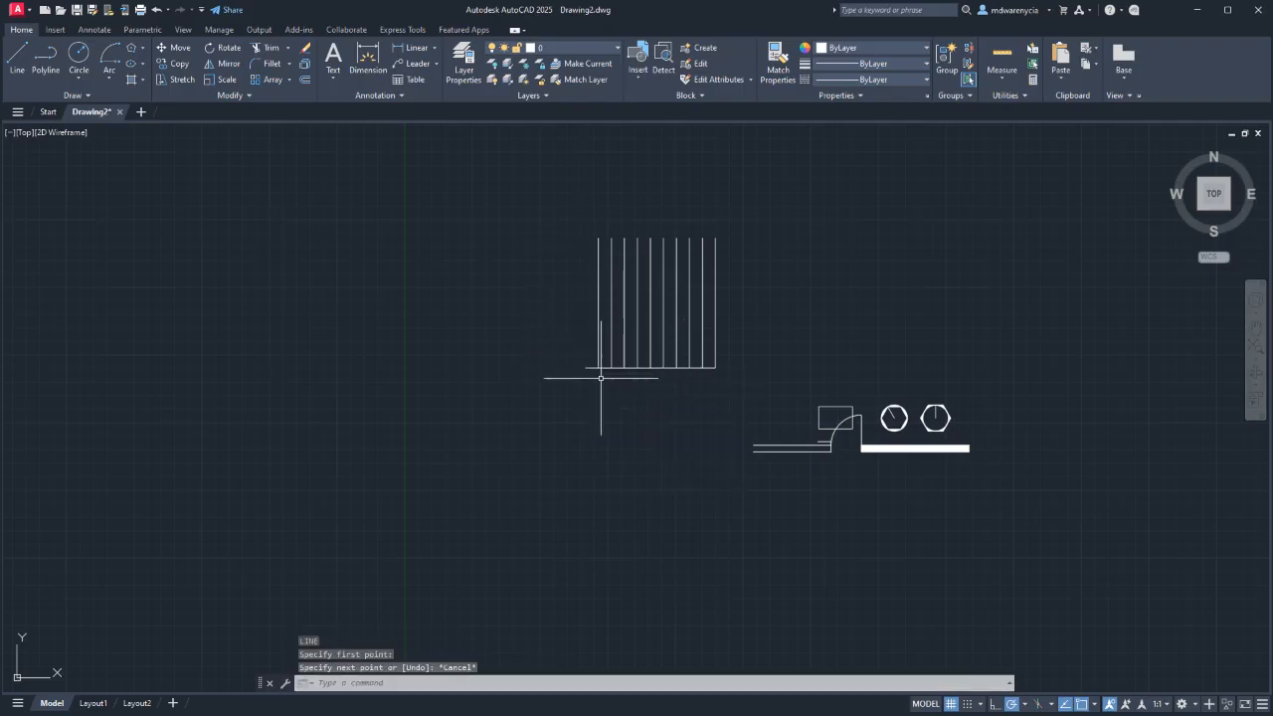
Copy the bottom horizontal line upward as an array of 10 items spaced 1' apart, using its left endpoint as base point.
left_click(592, 363)
left_click(587, 371)
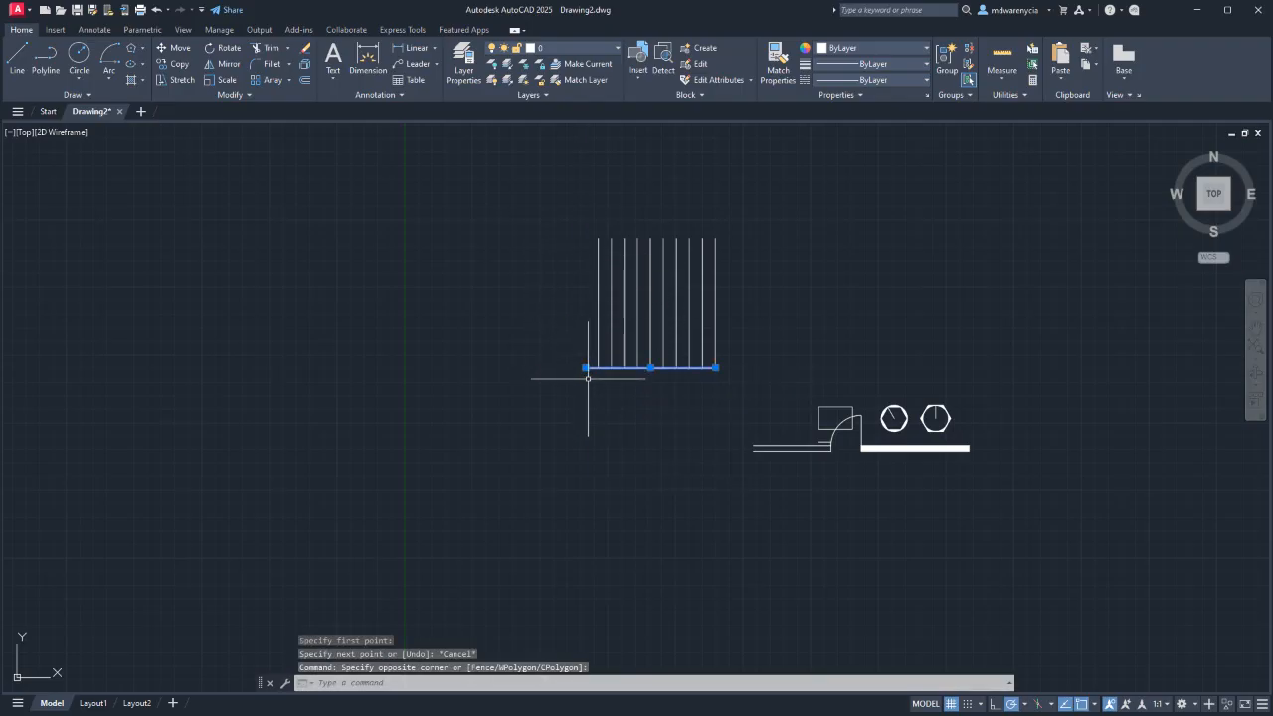
type("co")
key("Return")
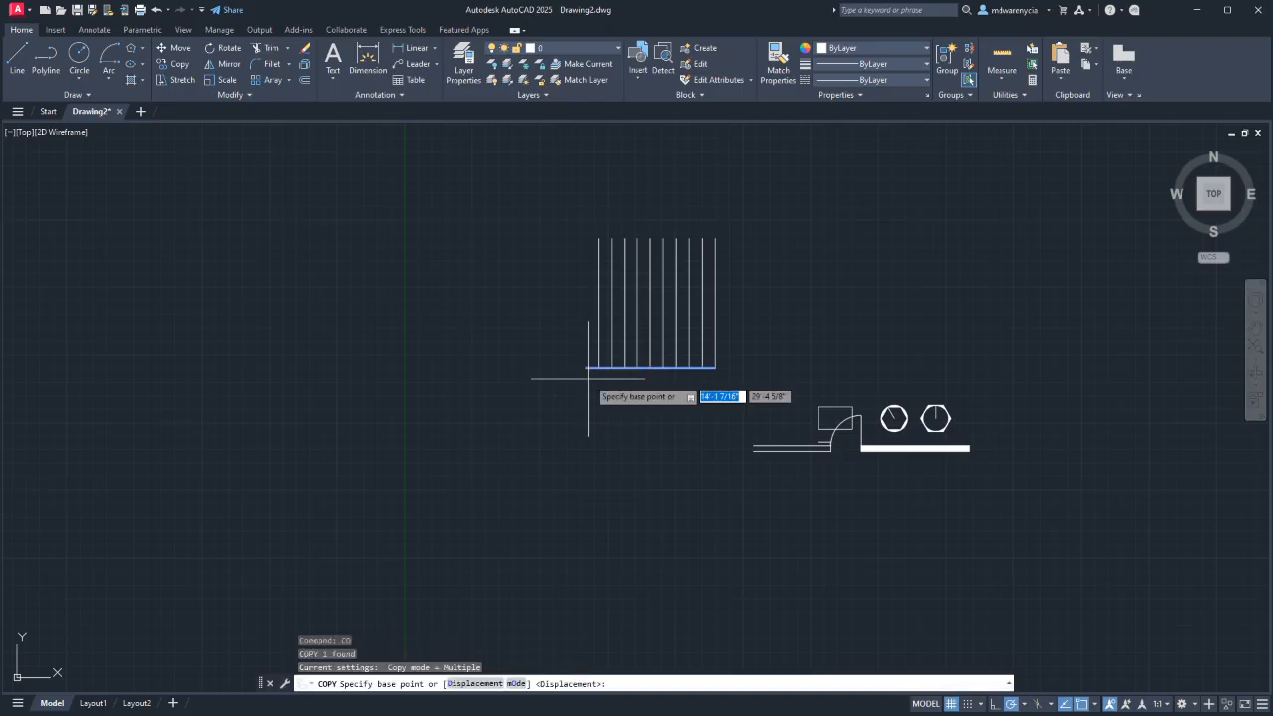
left_click(586, 367)
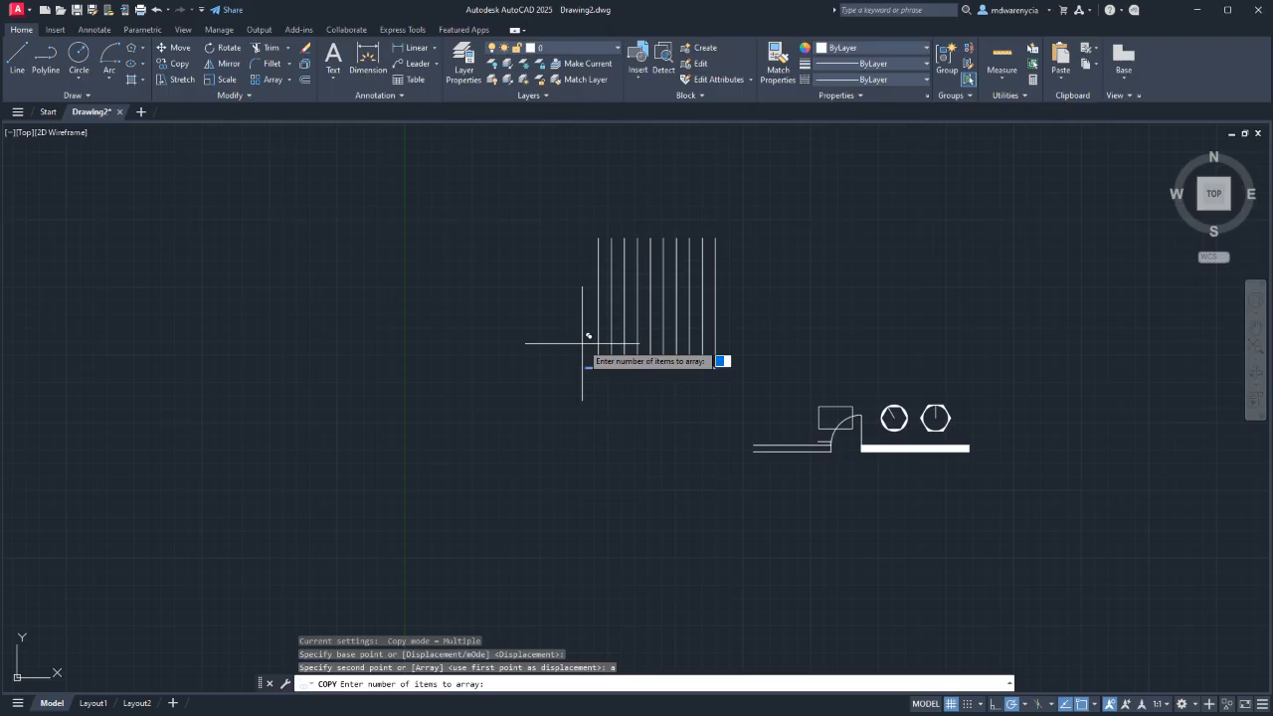
type("10")
key("Return")
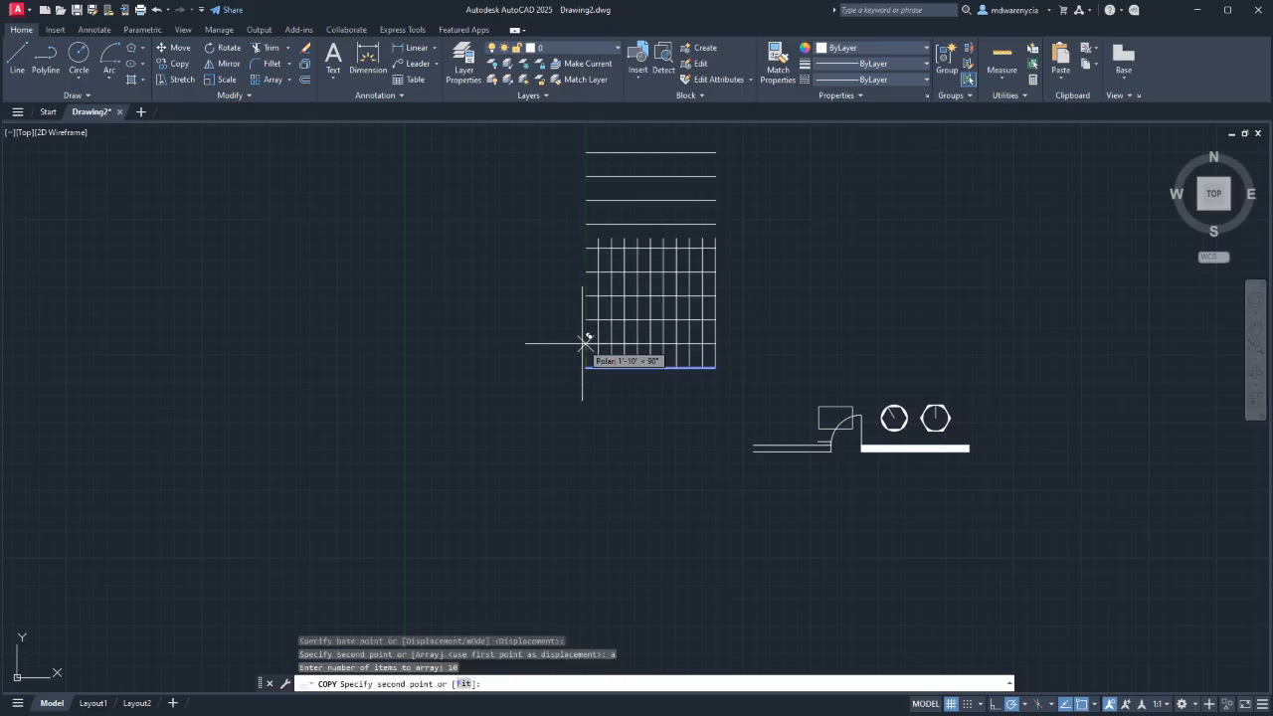
type("1")
key("Return")
key("Escape")
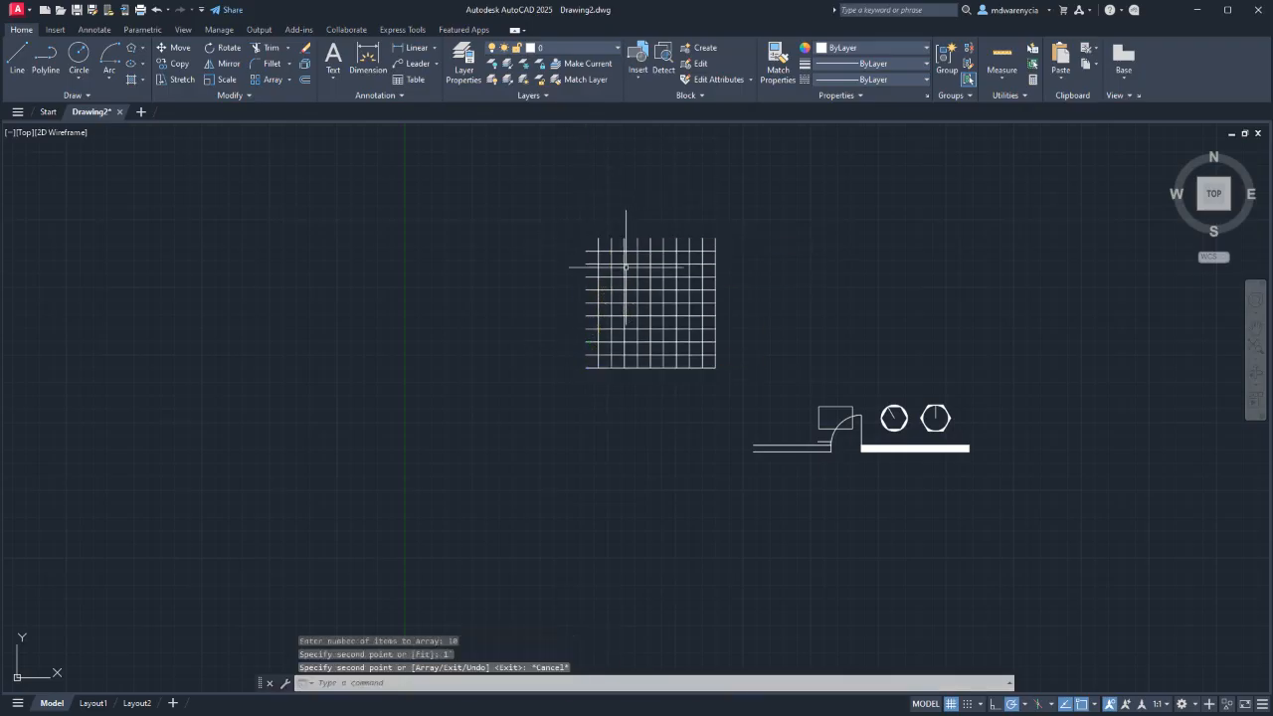
Close the grid's open left and top sides with lines from the lower-left corner to the upper-left and upper-right corners.
scroll(626, 266, "up", 4)
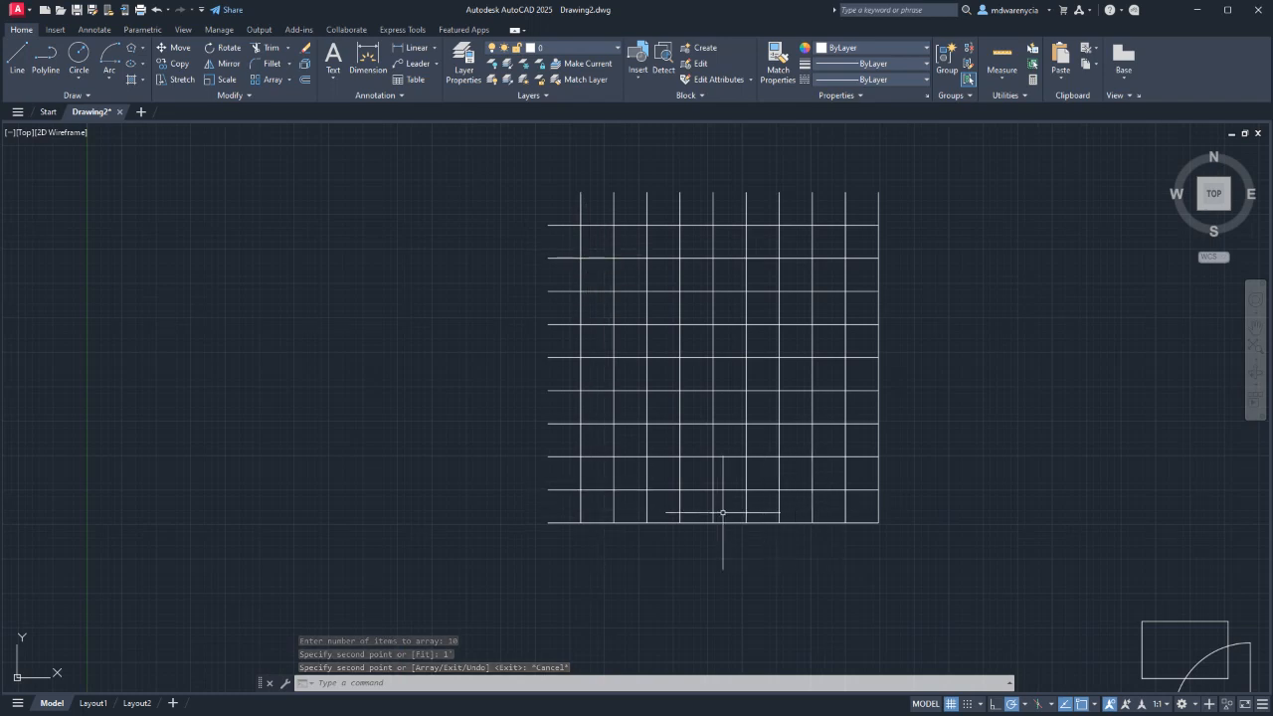
key("l")
key("Return")
left_click(548, 522)
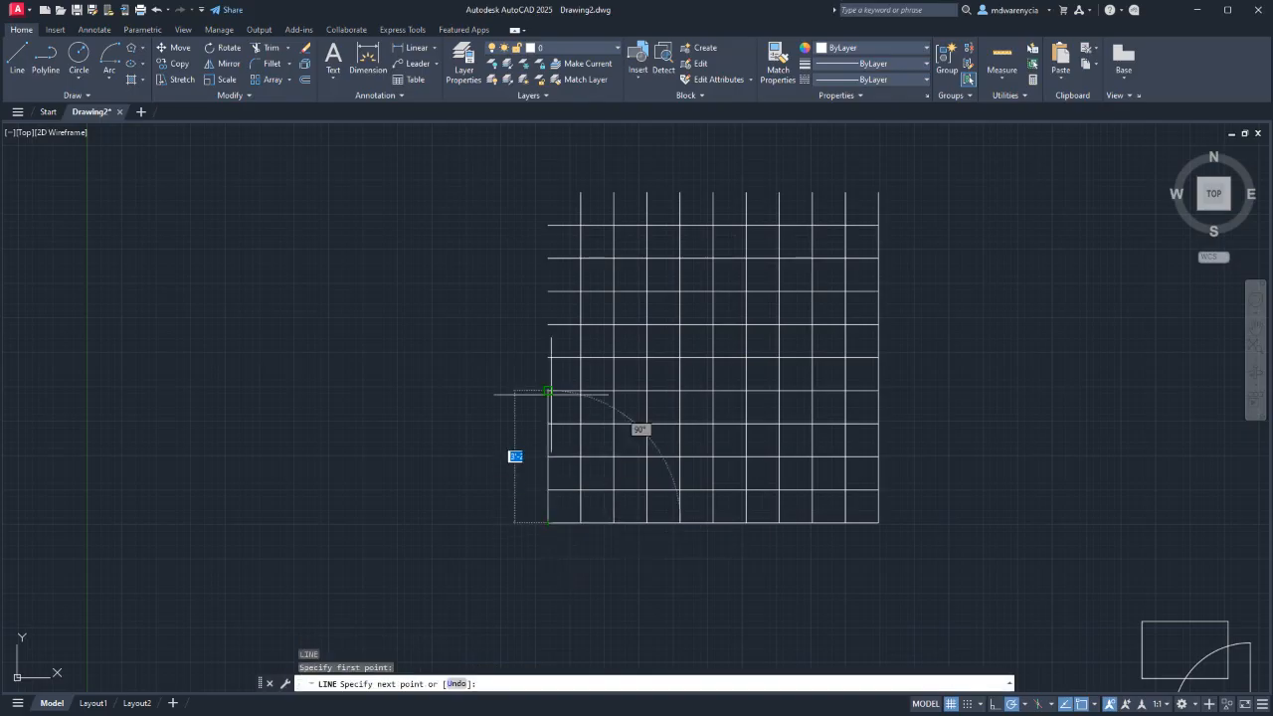
left_click(548, 192)
left_click(878, 193)
key("Escape")
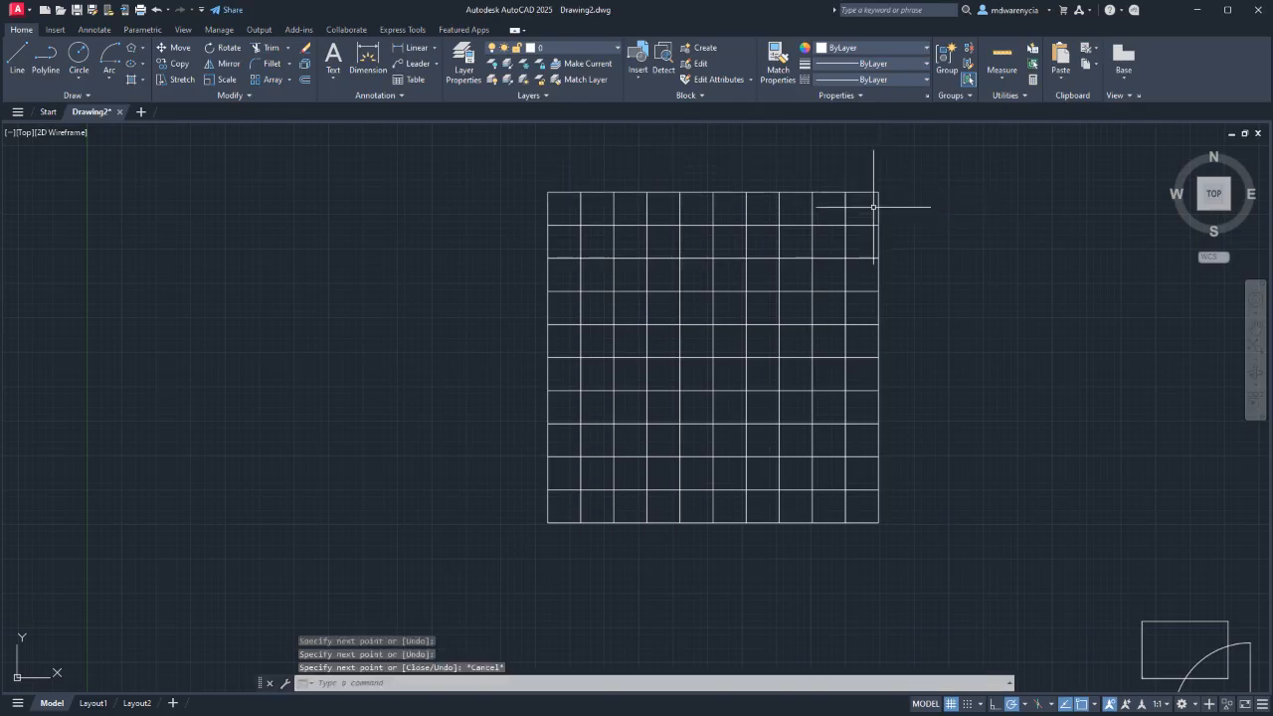
Erase all the lines of the 10-by-10 grid.
left_click(926, 514)
left_click(454, 185)
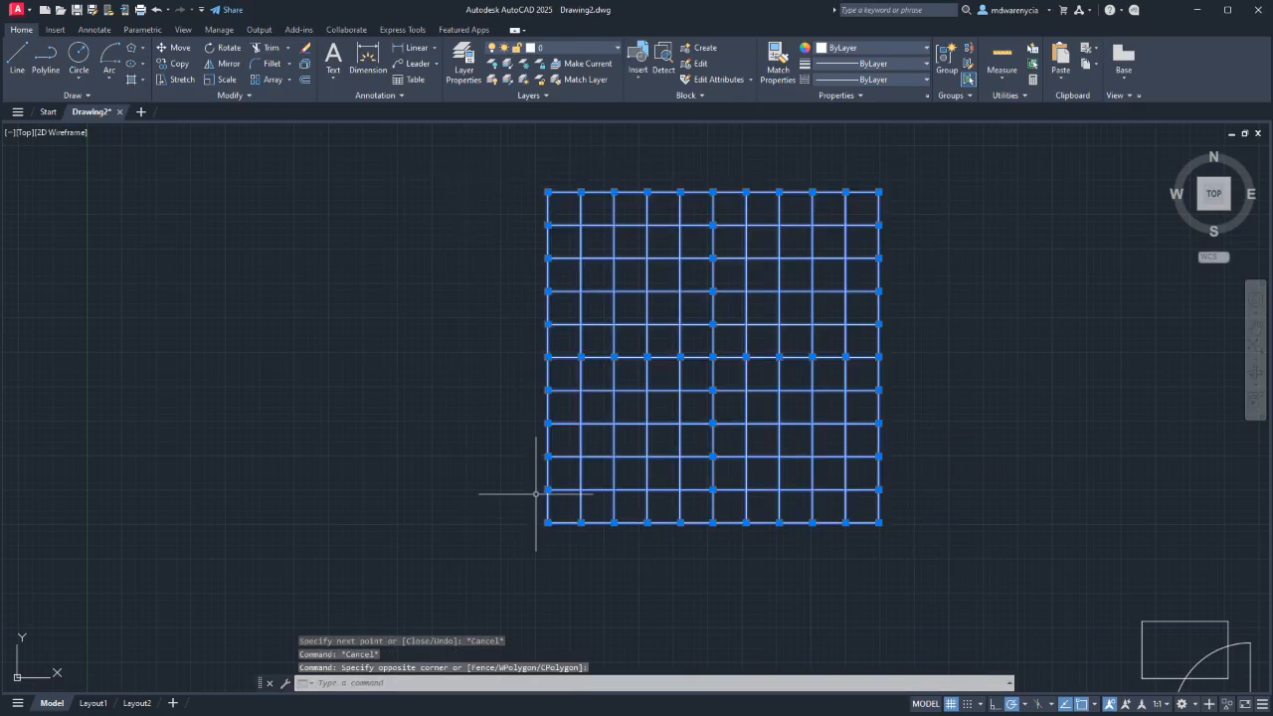
scroll(556, 368, "down", 5)
scroll(627, 328, "up", 3)
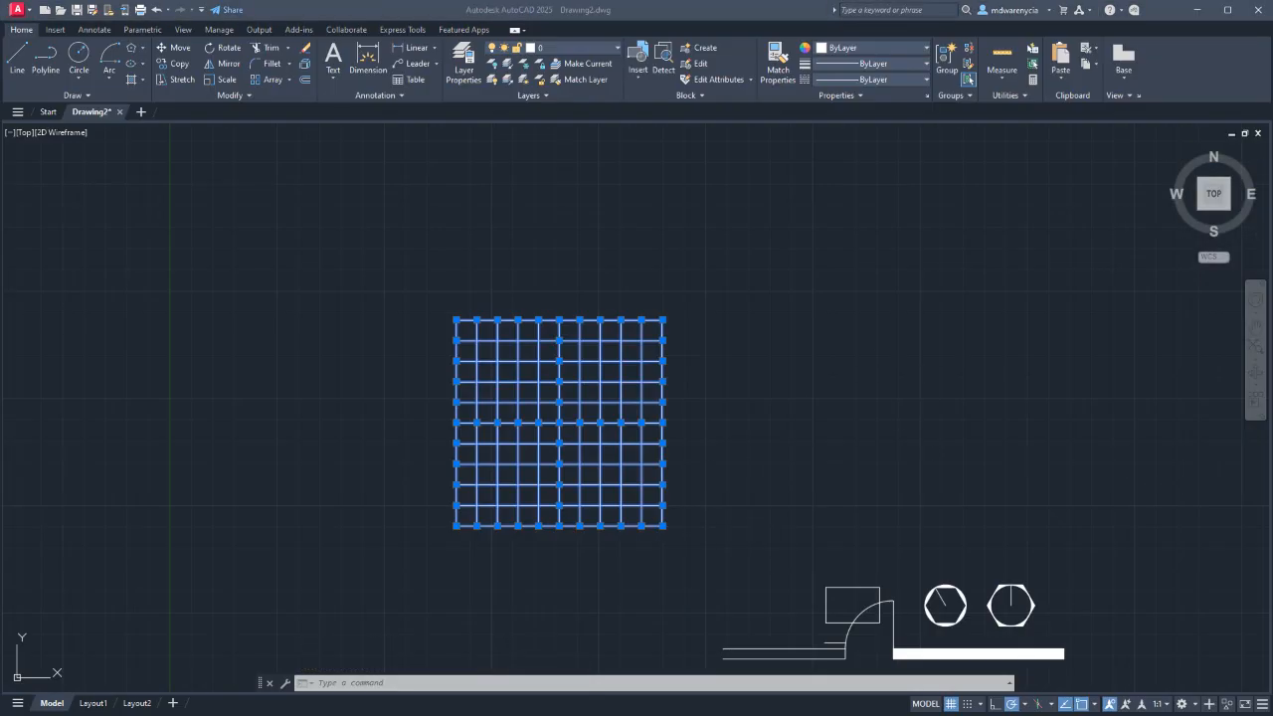
scroll(849, 427, "down", 2)
left_click(779, 495)
left_click(753, 506)
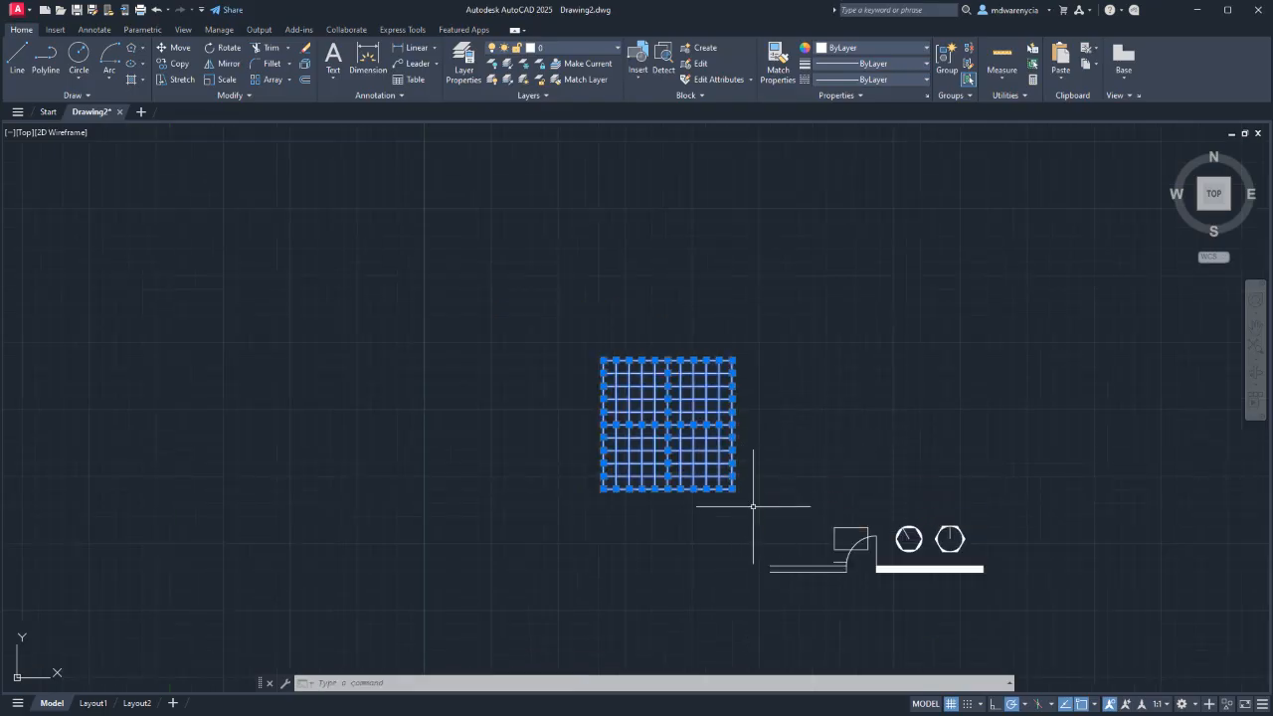
left_click(753, 506)
left_click(574, 336)
key("Delete")
Erase the small rectangle overlapping the door swing and the short line above the left wall.
scroll(943, 537, "up", 4)
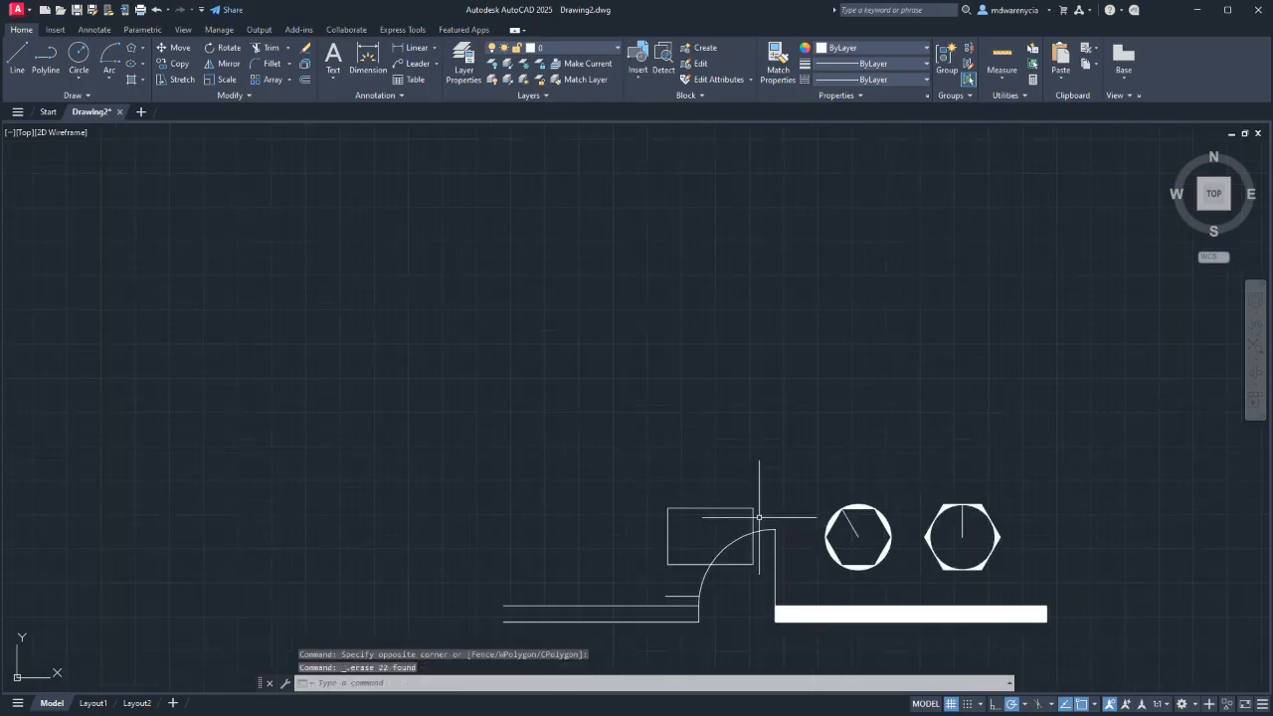
left_click_drag(689, 596, 621, 474)
left_click(771, 514)
left_click(722, 491)
key("Delete")
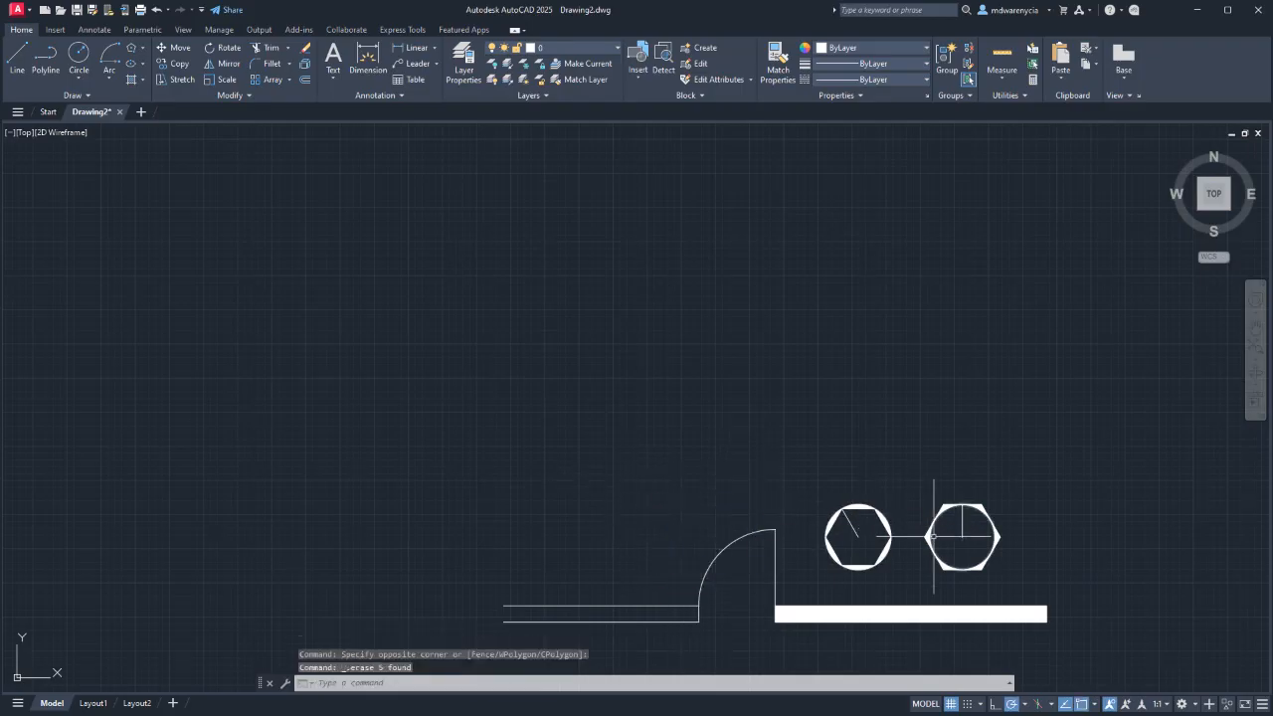
Erase the two circle-and-hexagon figures above the solid wall, including their fills and inner lines.
left_click(1028, 595)
left_click(801, 447)
key("Delete")
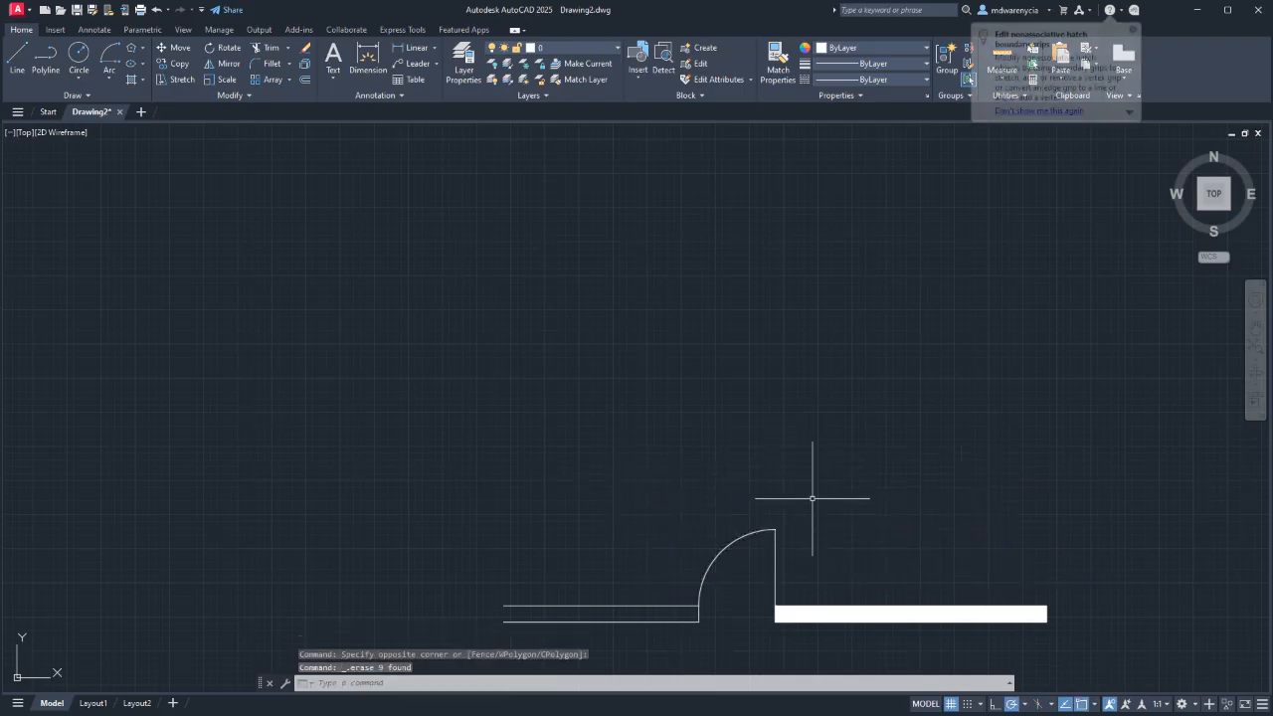
key("Escape")
Mirror the door leaf and arc about a vertical line through the leaf's upper endpoint, erasing the source objects.
middle_click_drag(670, 511, 658, 447)
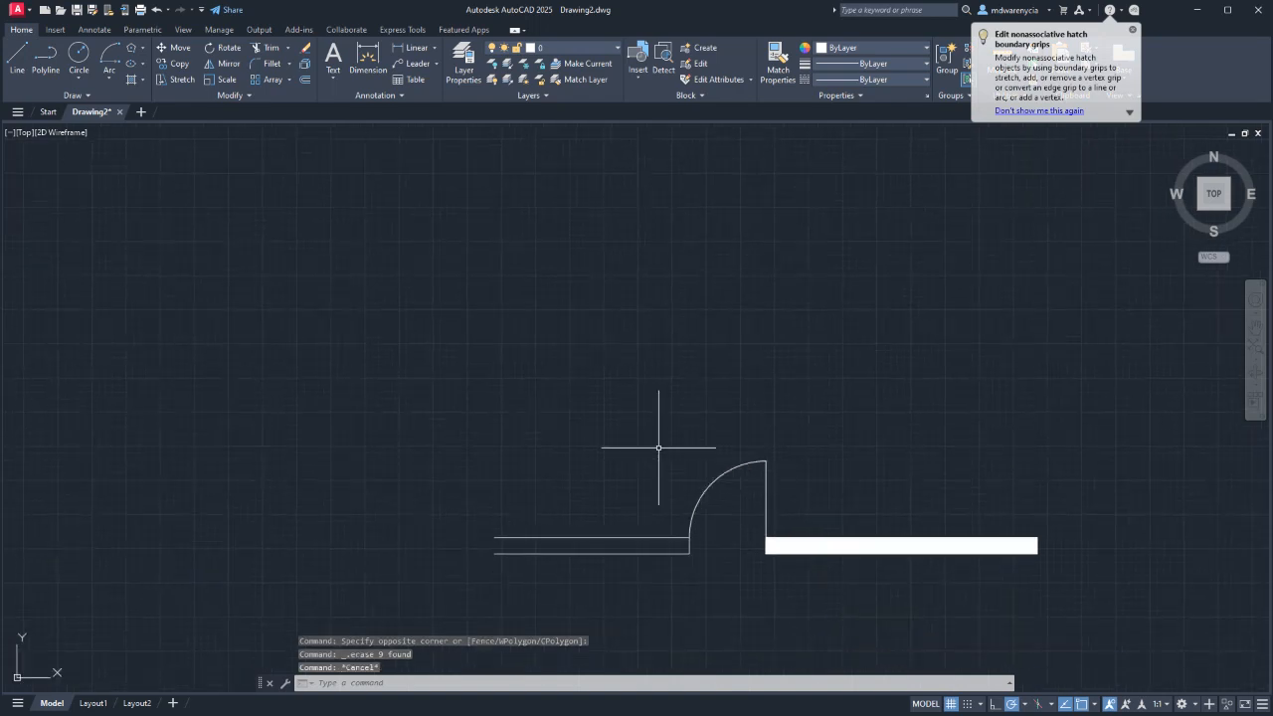
left_click(790, 500)
left_click(642, 436)
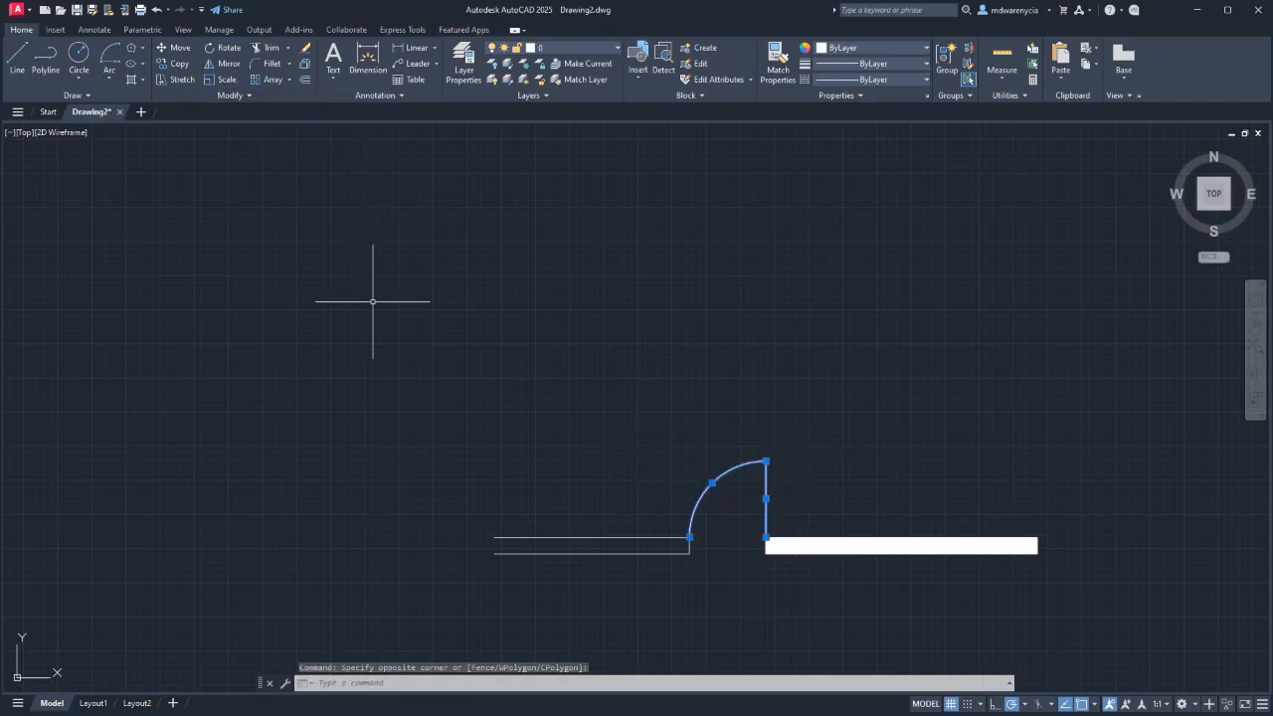
type("mi")
key("Return")
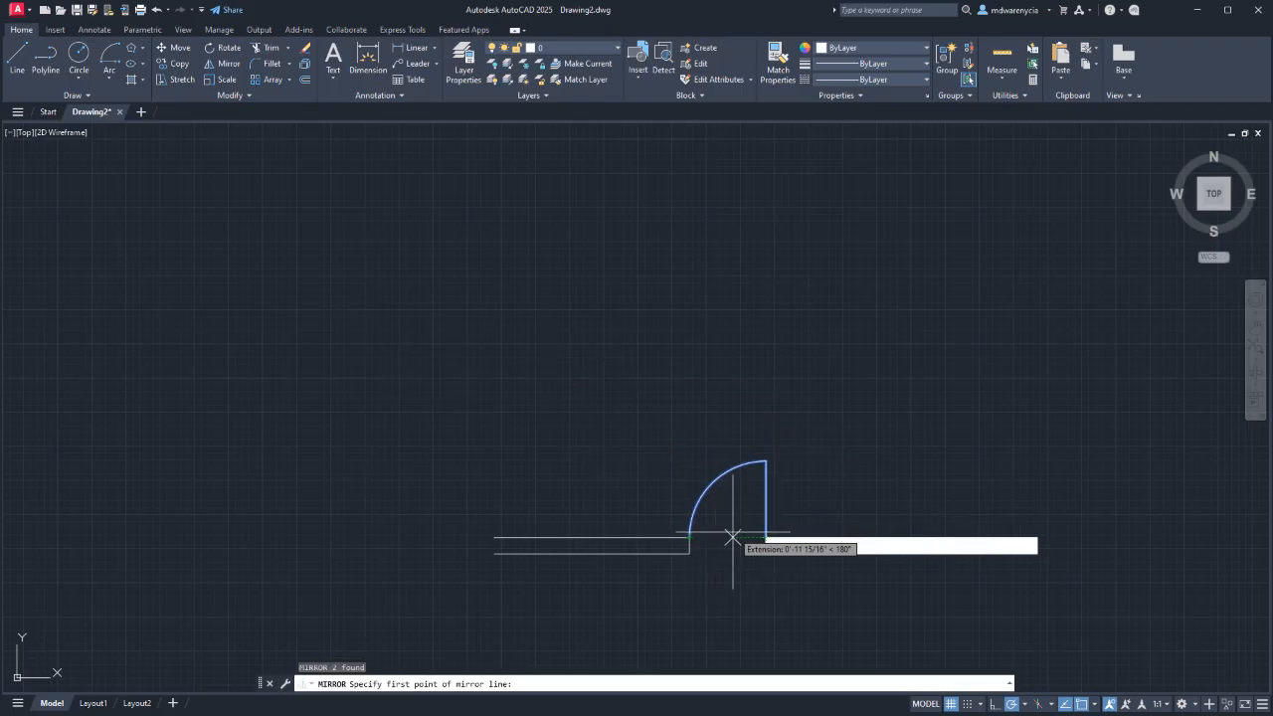
left_click(766, 461)
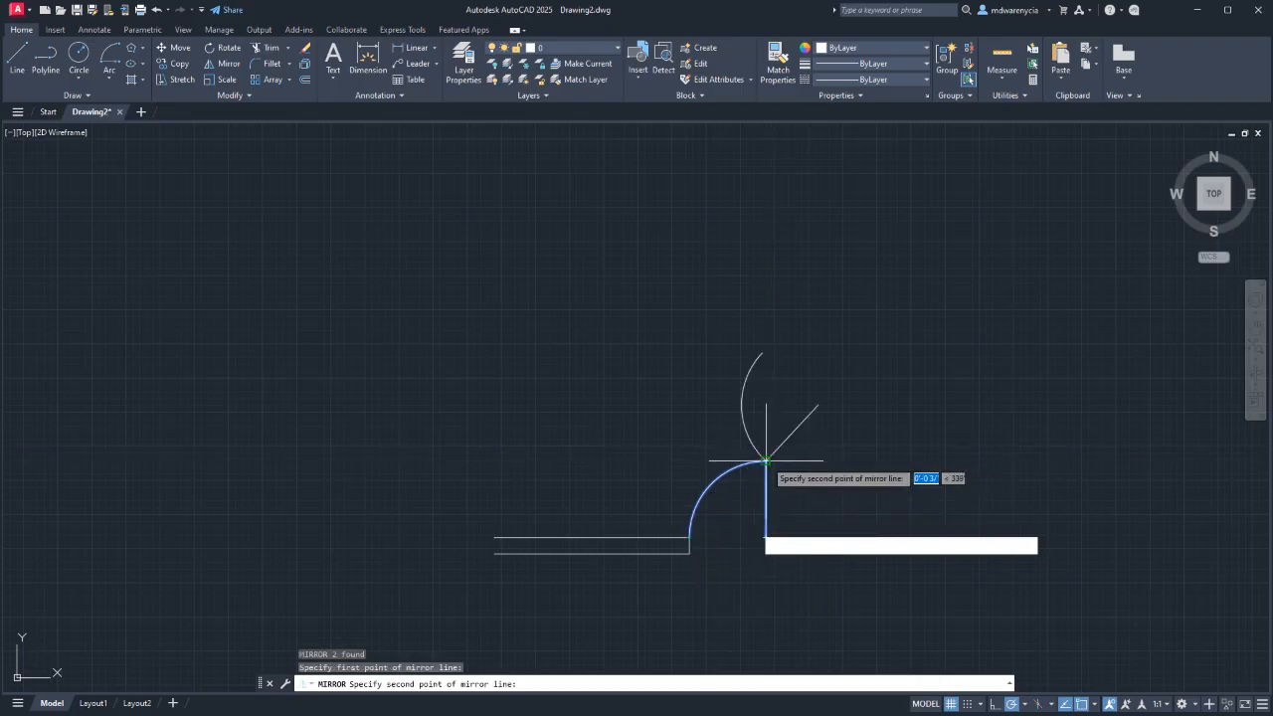
left_click(765, 348)
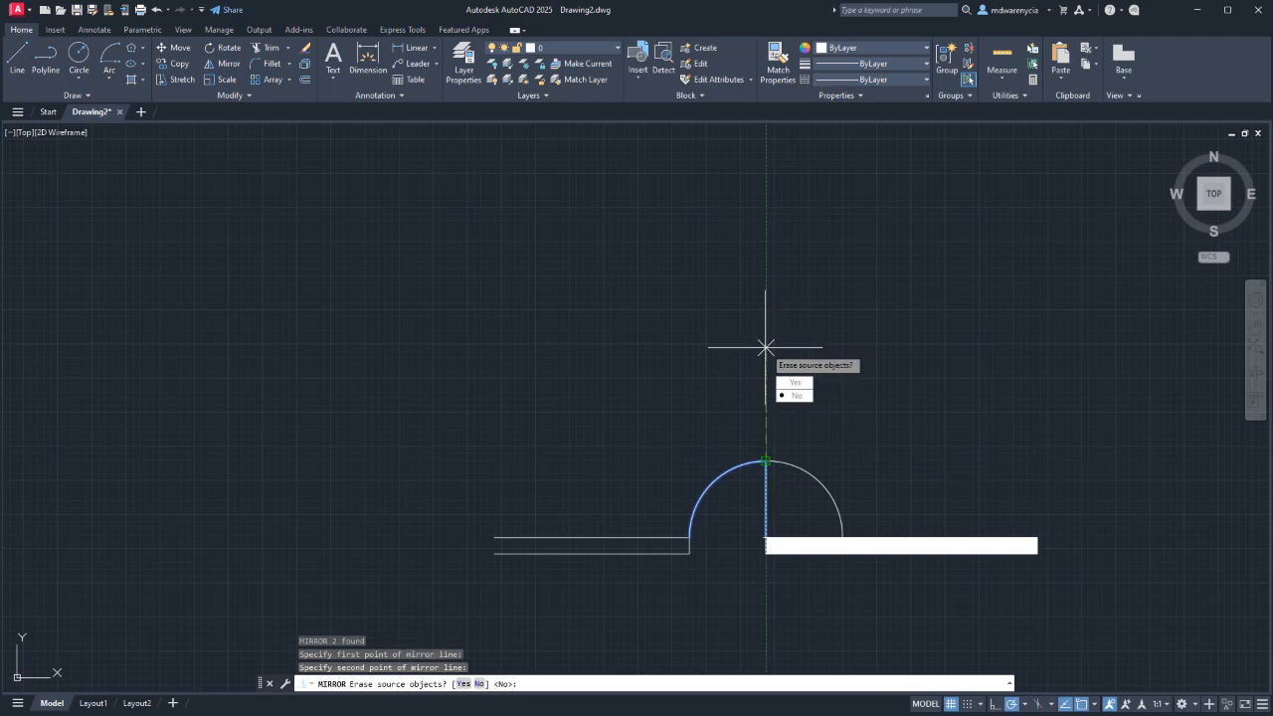
key("Up")
key("Up")
key("Up")
key("Down")
key("Down")
key("Up")
key("Return")
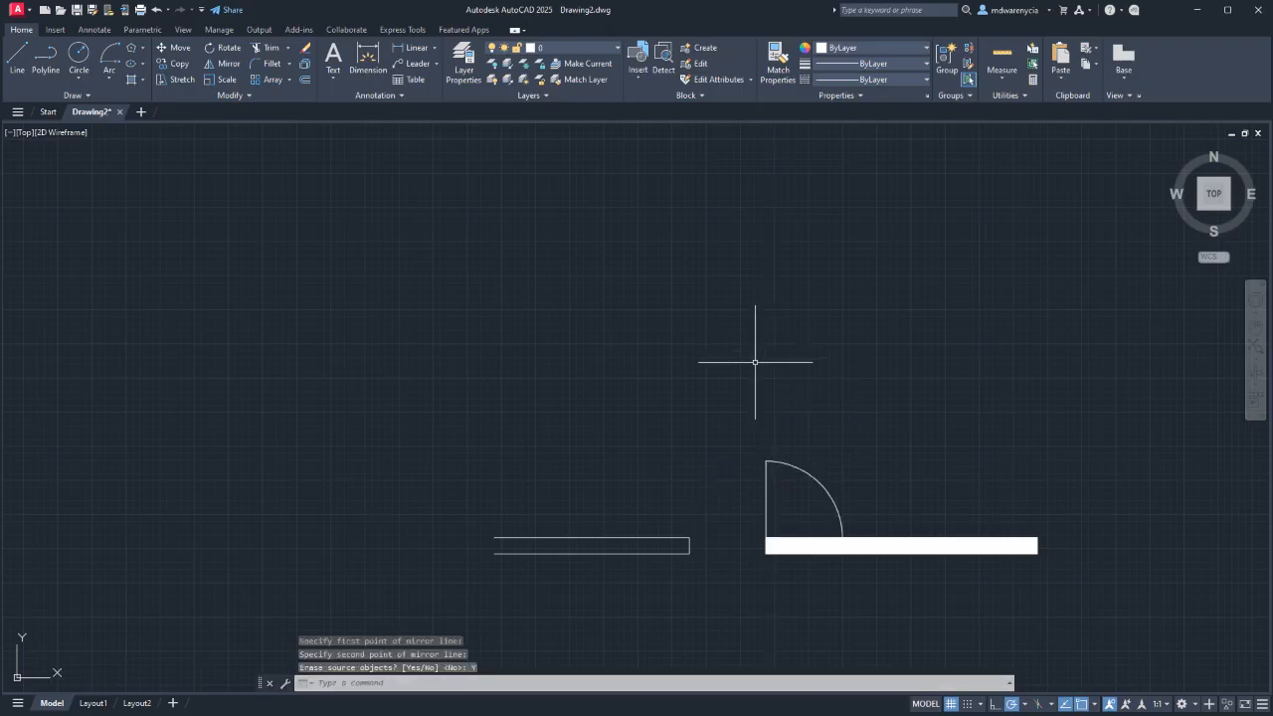
Move the door leaf and arc by the leaf's lower endpoint to the upper corner of the left wall's door-side end.
left_click(853, 497)
left_click(725, 467)
type("m")
key("Return")
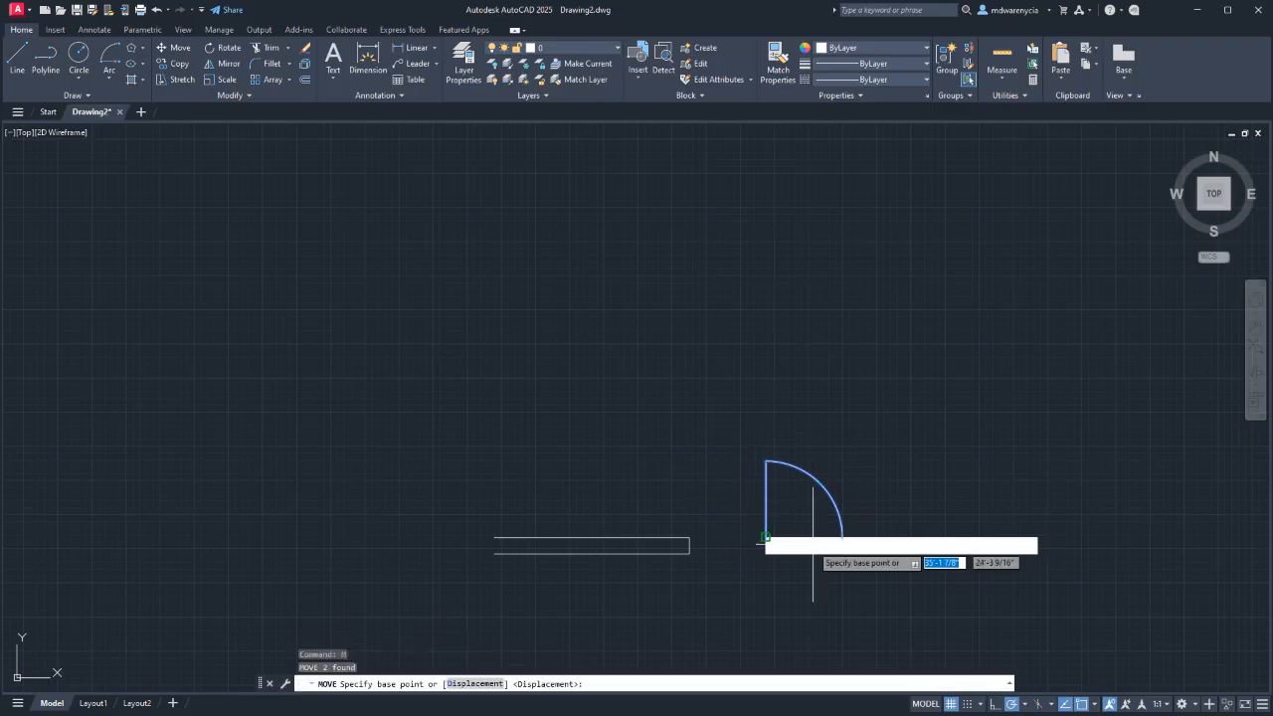
left_click(765, 537)
left_click(689, 537)
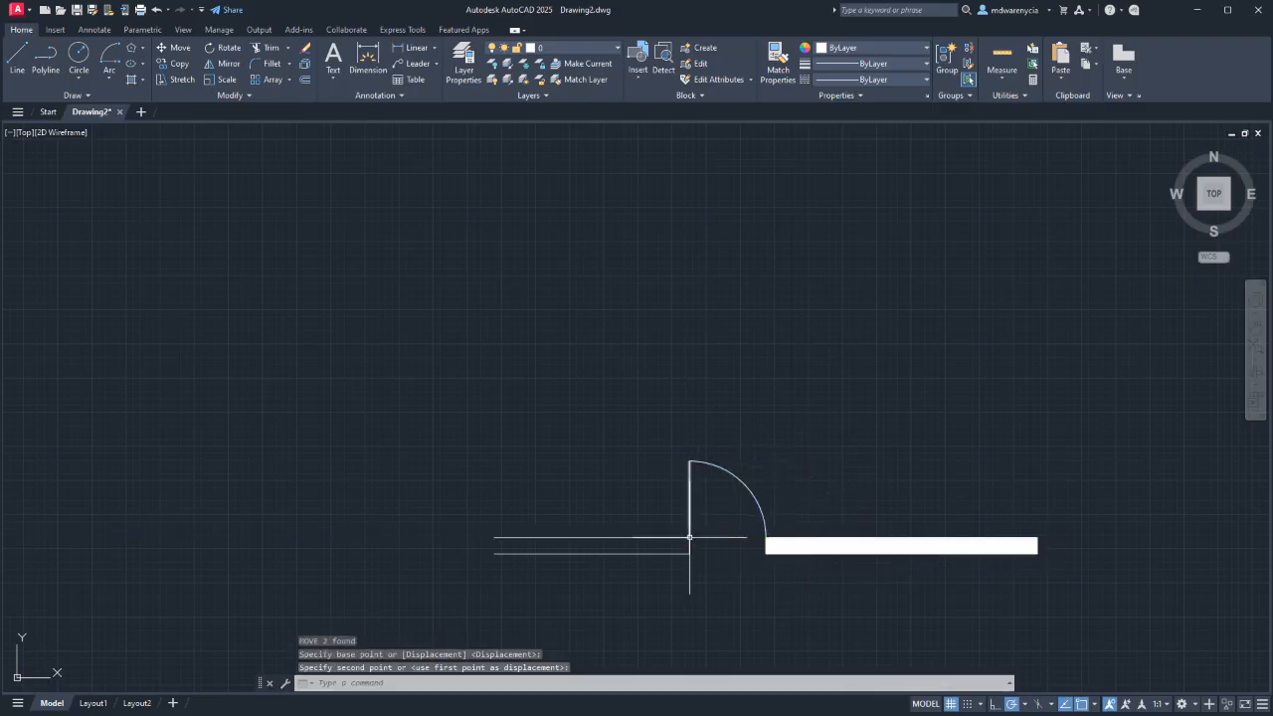
key("Escape")
key("Escape")
Mirror the door leaf and arc about a horizontal line through the midpoint of the left wall's end, erasing the source objects.
middle_click_drag(714, 558, 709, 479)
left_click(668, 362)
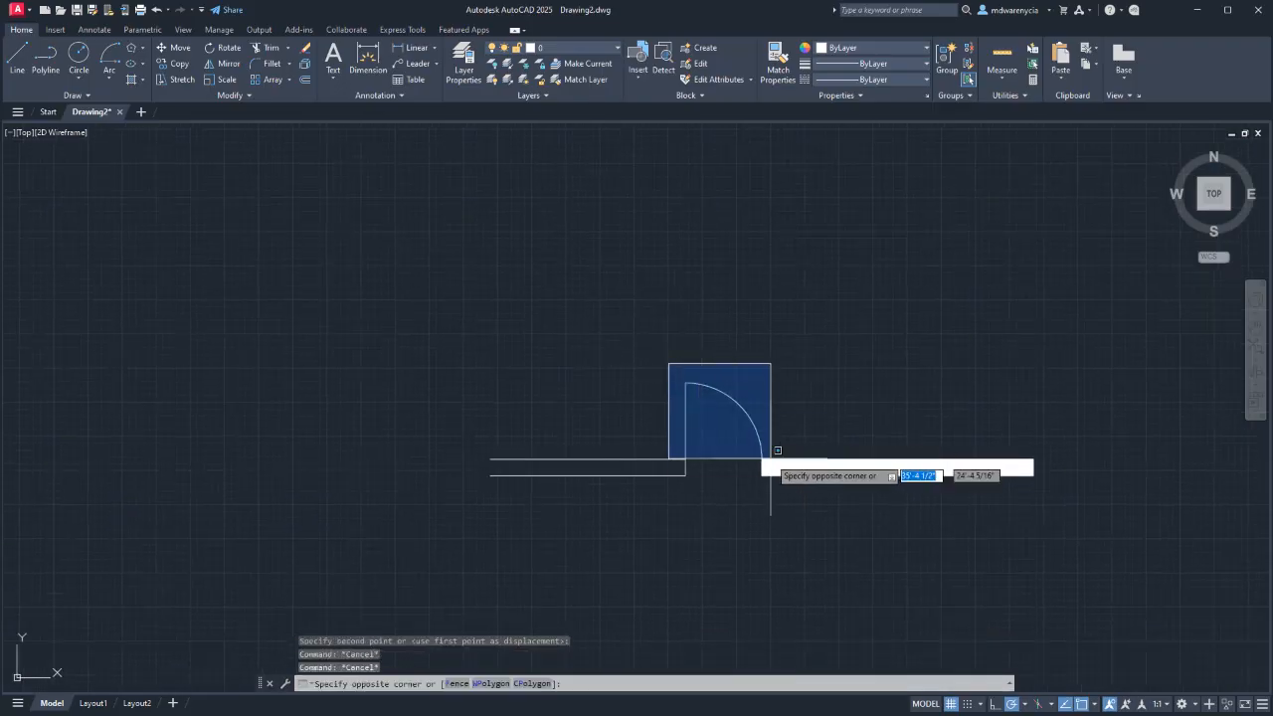
left_click(775, 466)
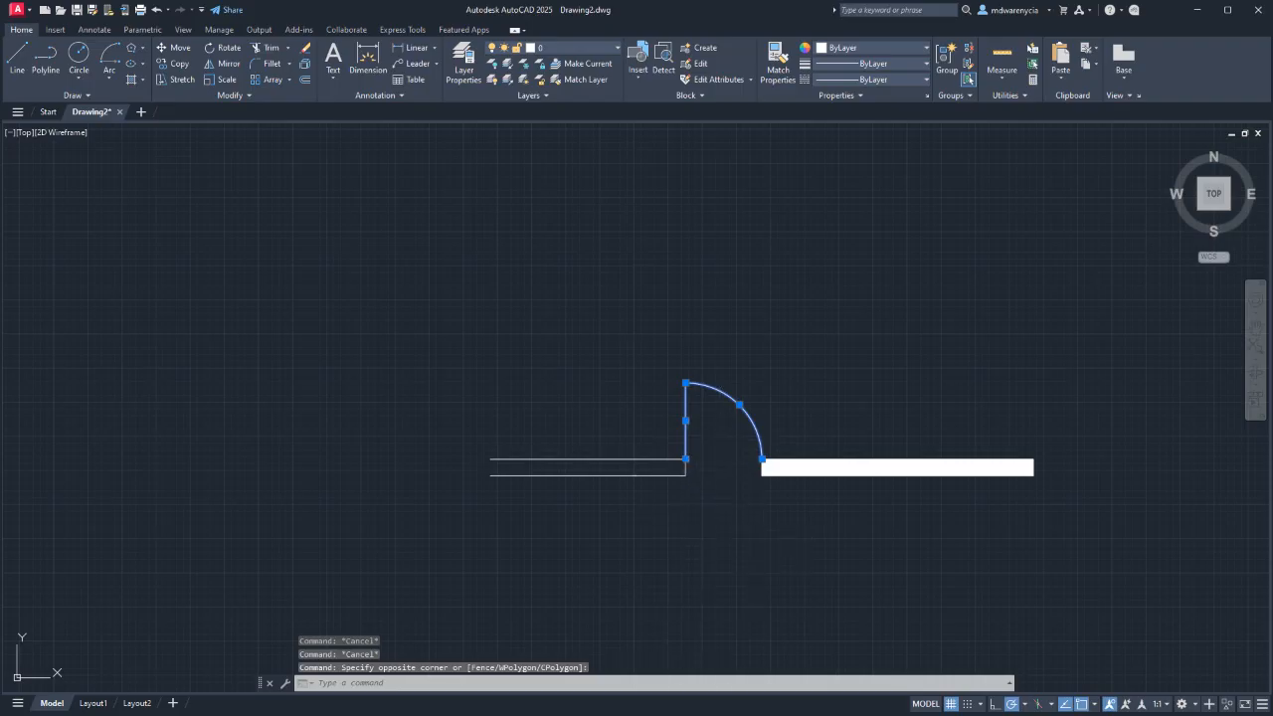
type("mi")
key("Return")
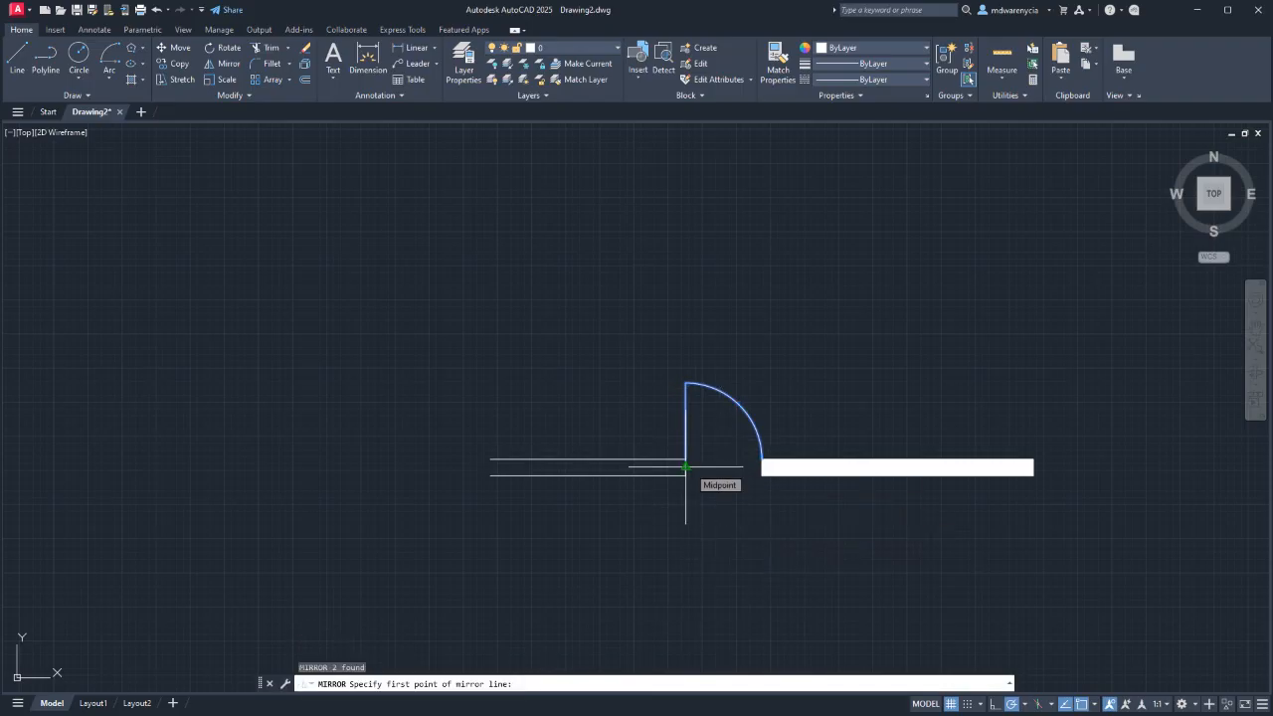
scroll(684, 465, "up", 4)
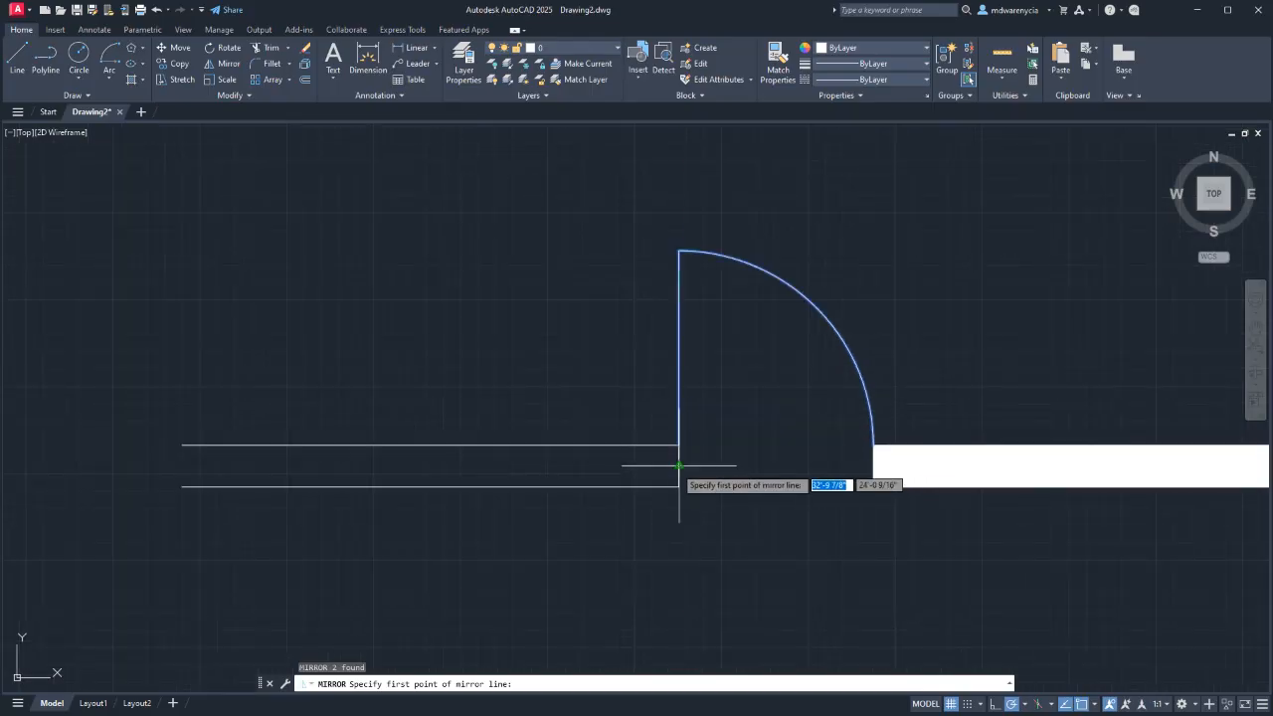
left_click(679, 465)
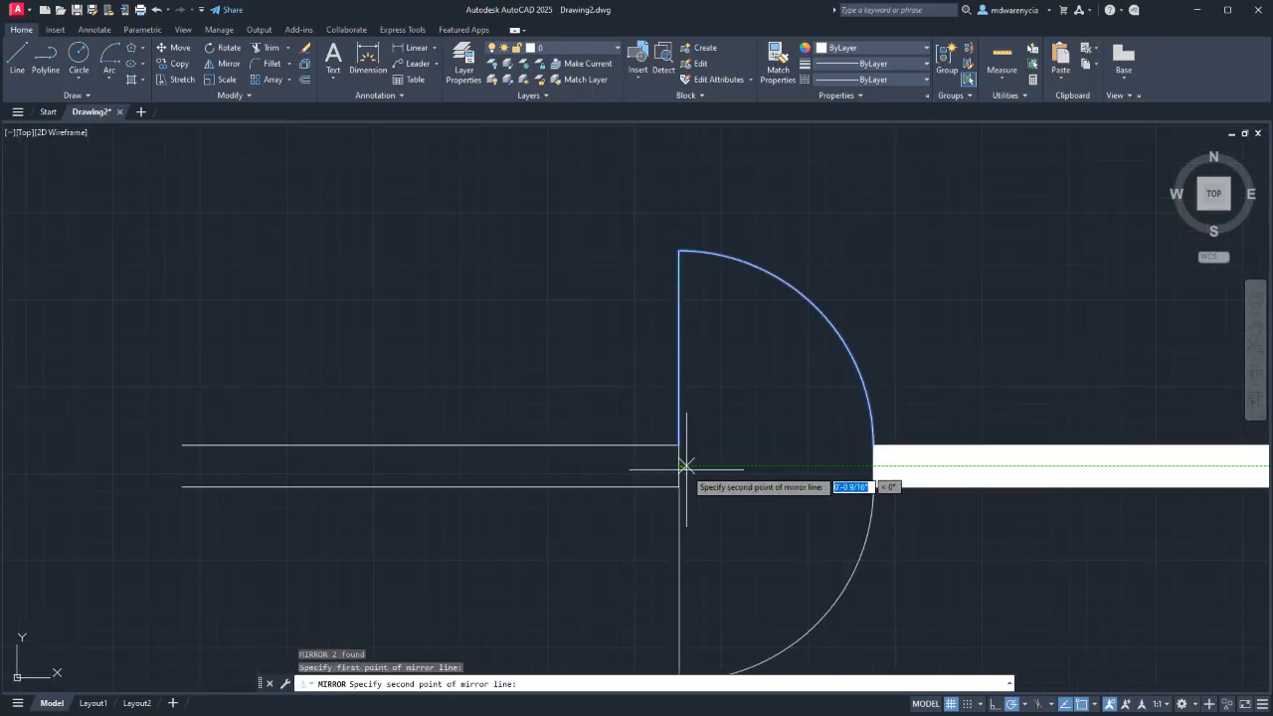
left_click(794, 465)
type("y")
key("Return")
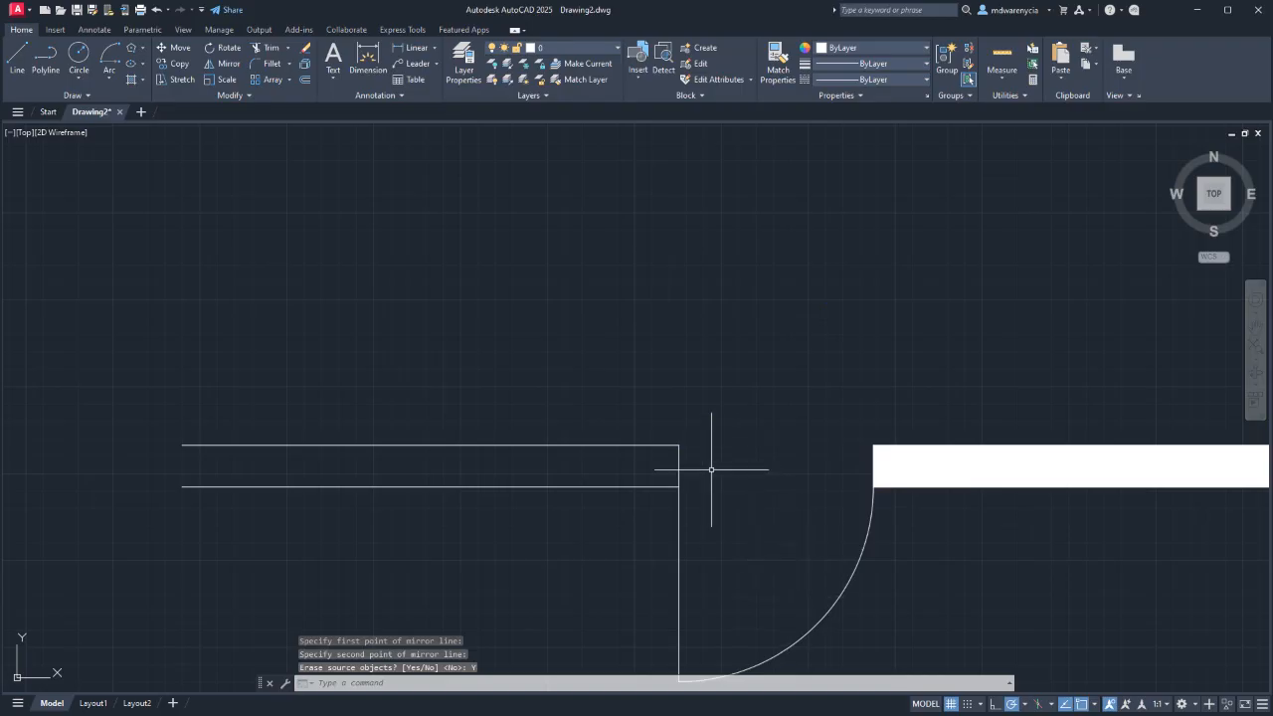
Draw a helper line across the door opening between the midpoints of the two wall ends.
scroll(711, 470, "down", 4)
type("l")
key("Return")
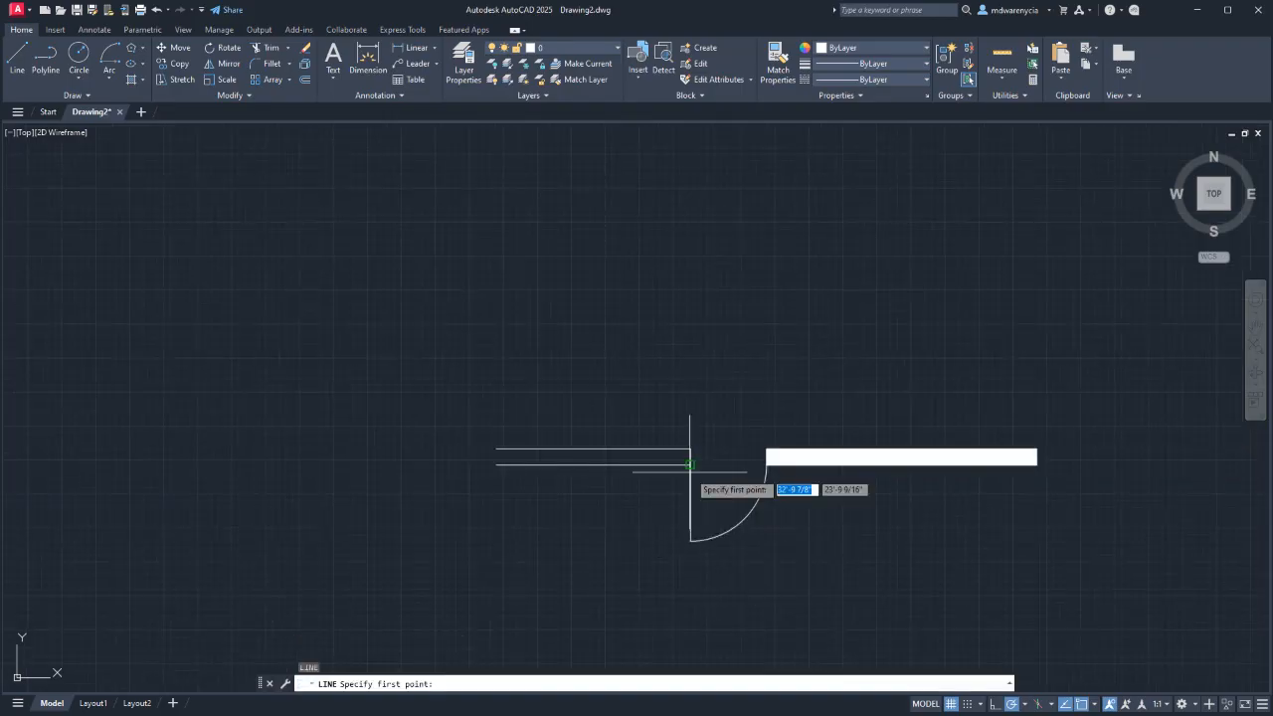
left_click(690, 457)
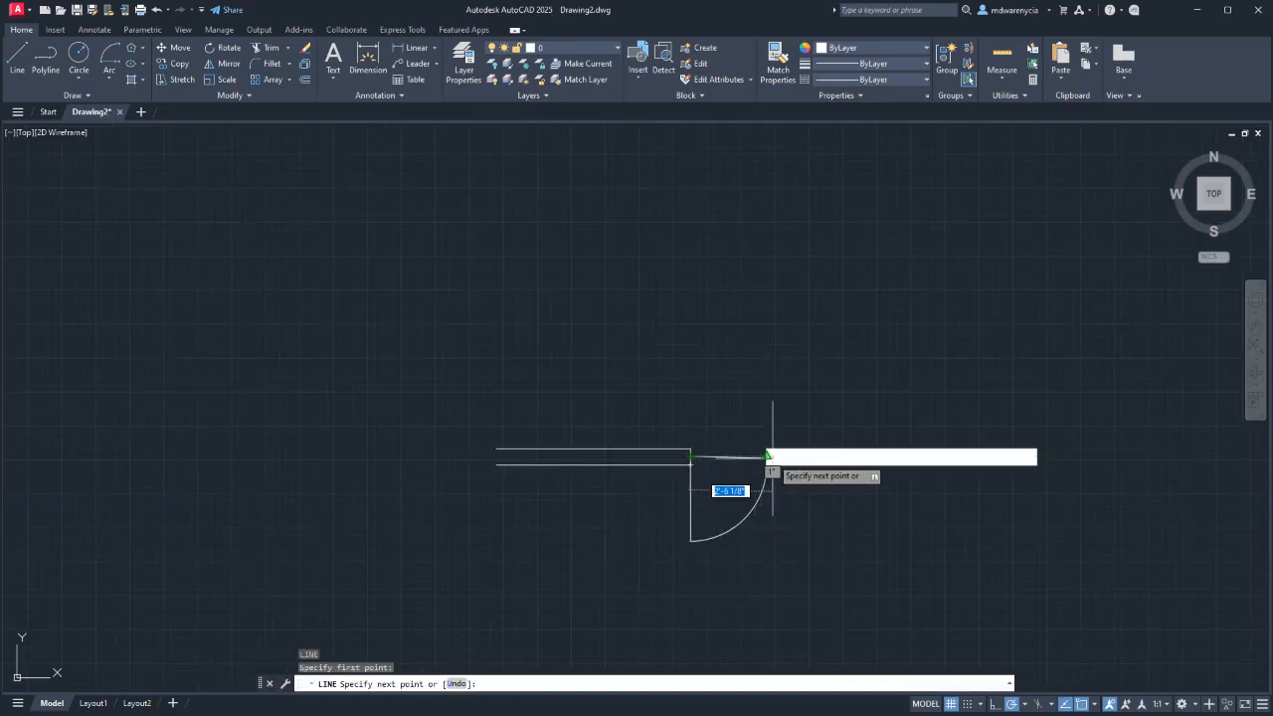
key("Escape")
Mirror the door leaf and arc about a vertical line through the helper line's midpoint, erasing the source objects.
left_click_drag(732, 568, 650, 506)
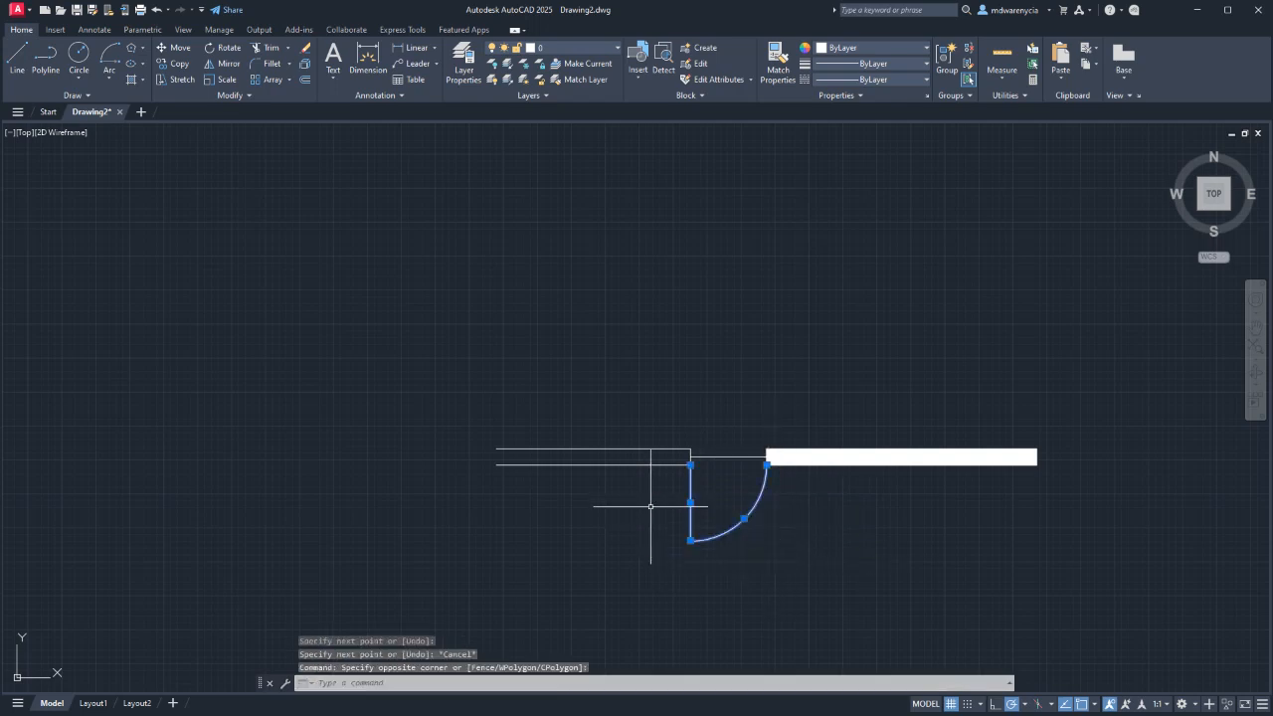
type("mi")
key("Return")
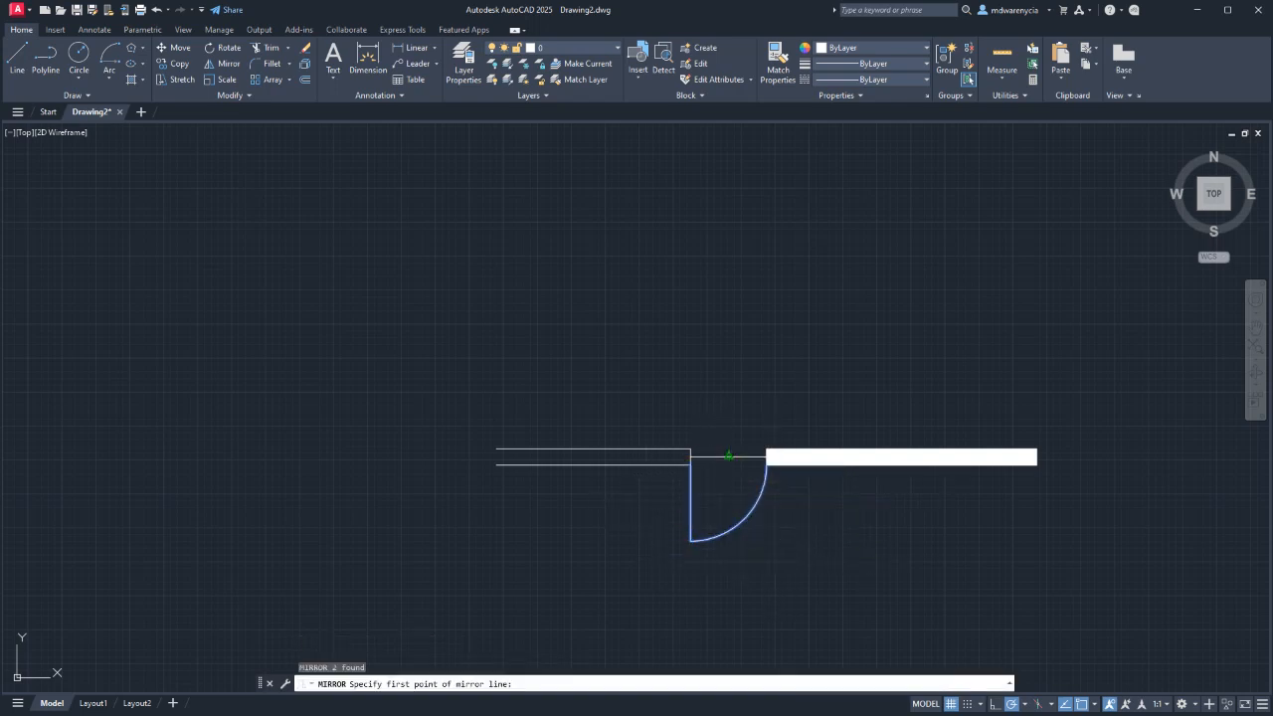
left_click(728, 458)
left_click(729, 403)
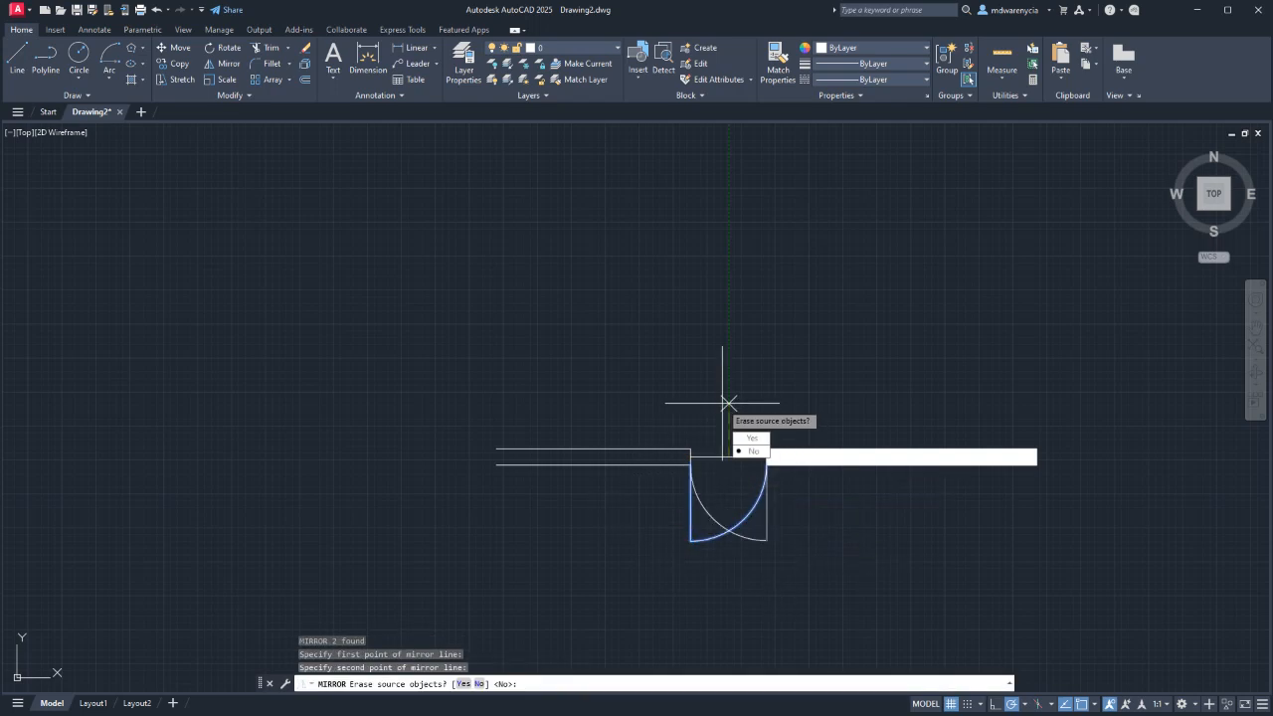
type("y")
key("Return")
key("Escape")
Erase the helper line across the door opening.
left_click(727, 448)
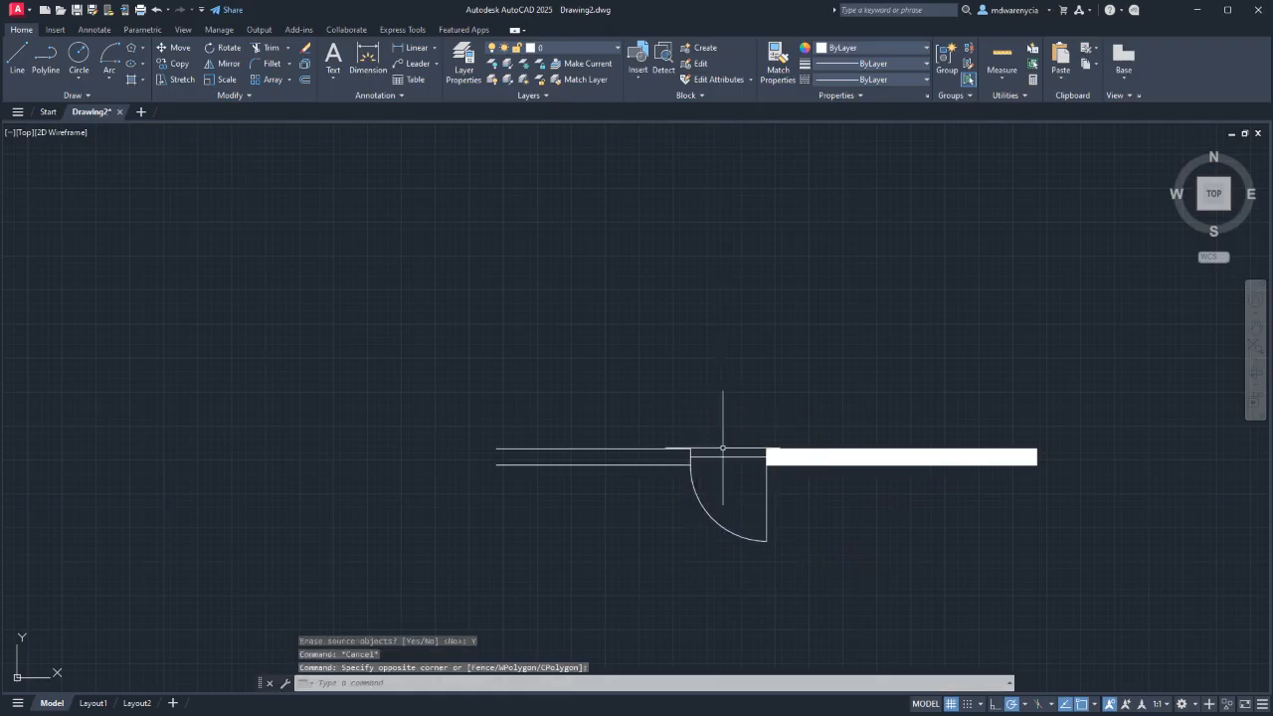
left_click(741, 460)
key("Delete")
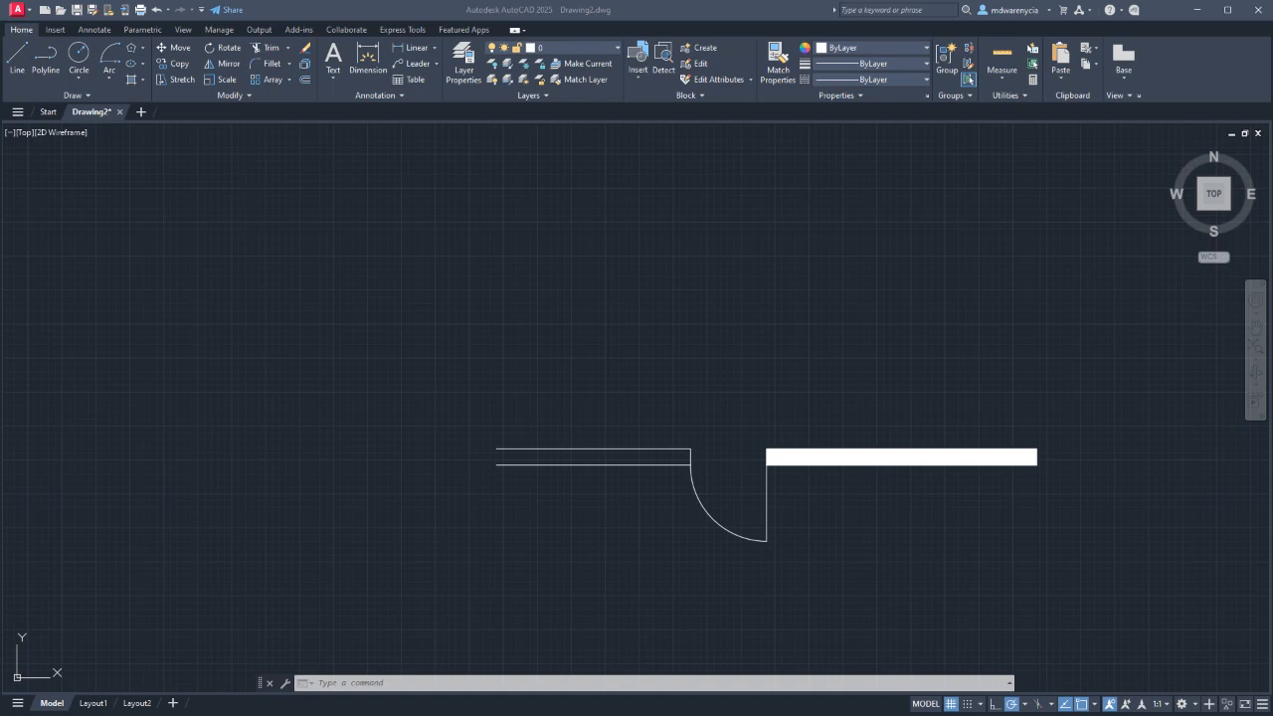
left_click(586, 540)
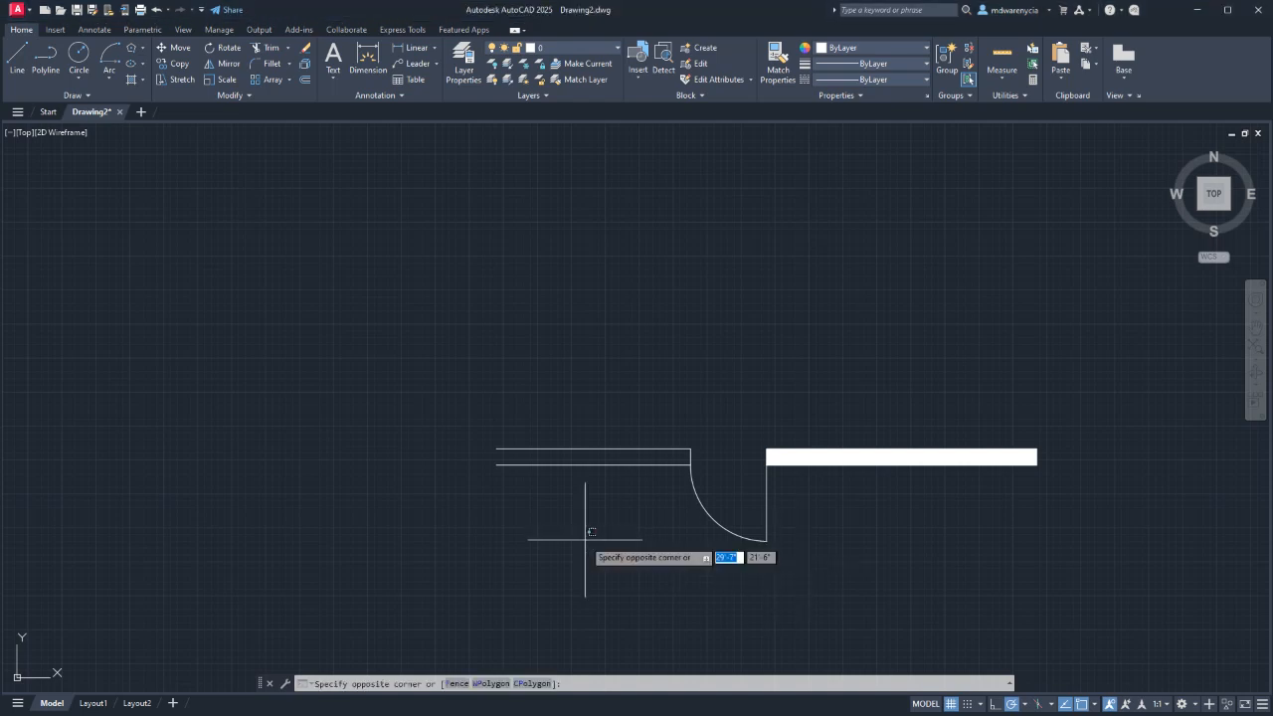
left_click(494, 540)
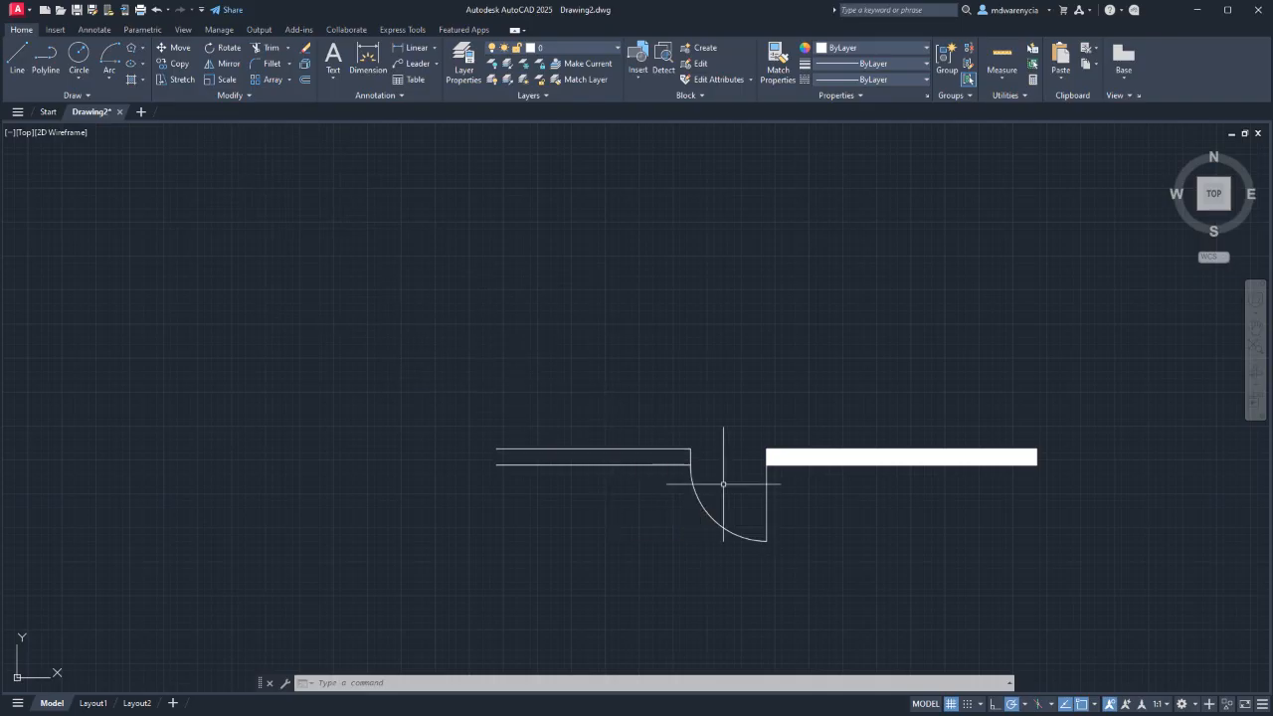
Try mirroring the door leaf and arc about the leaf itself with the source objects erased, and undo the mirror.
left_click(804, 558)
left_click(686, 512)
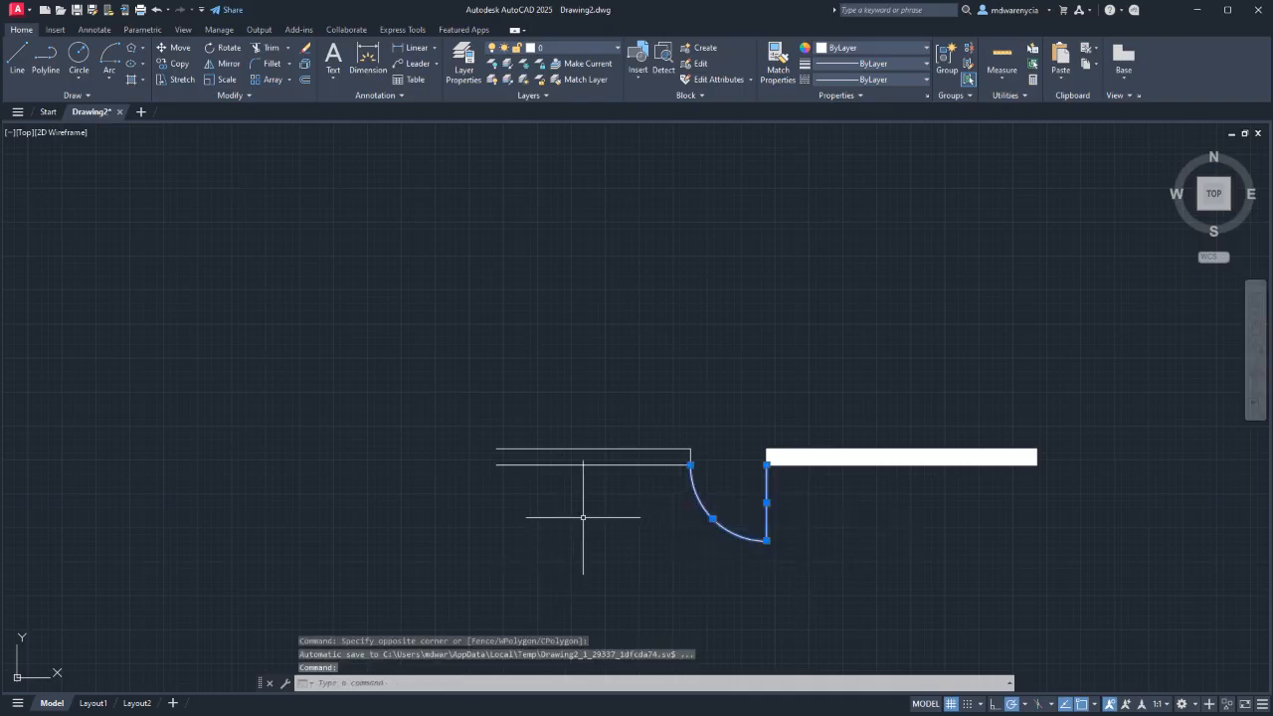
type("mi")
key("Return")
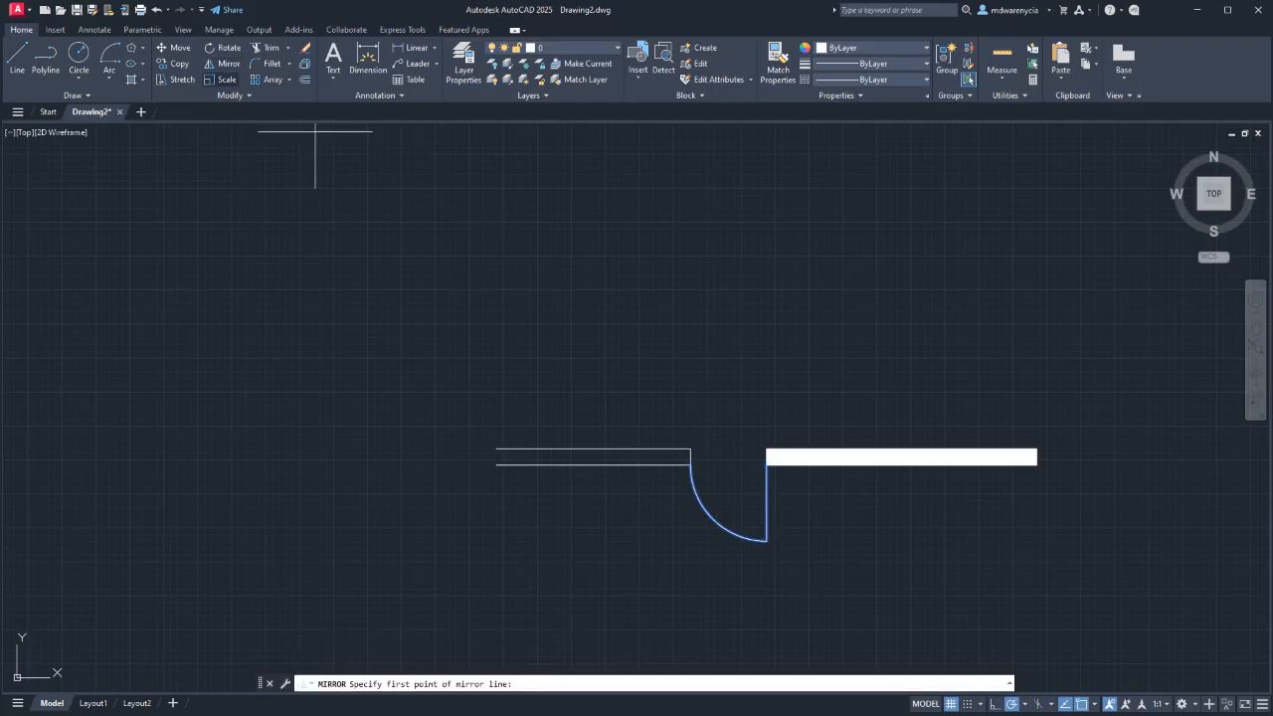
left_click(765, 464)
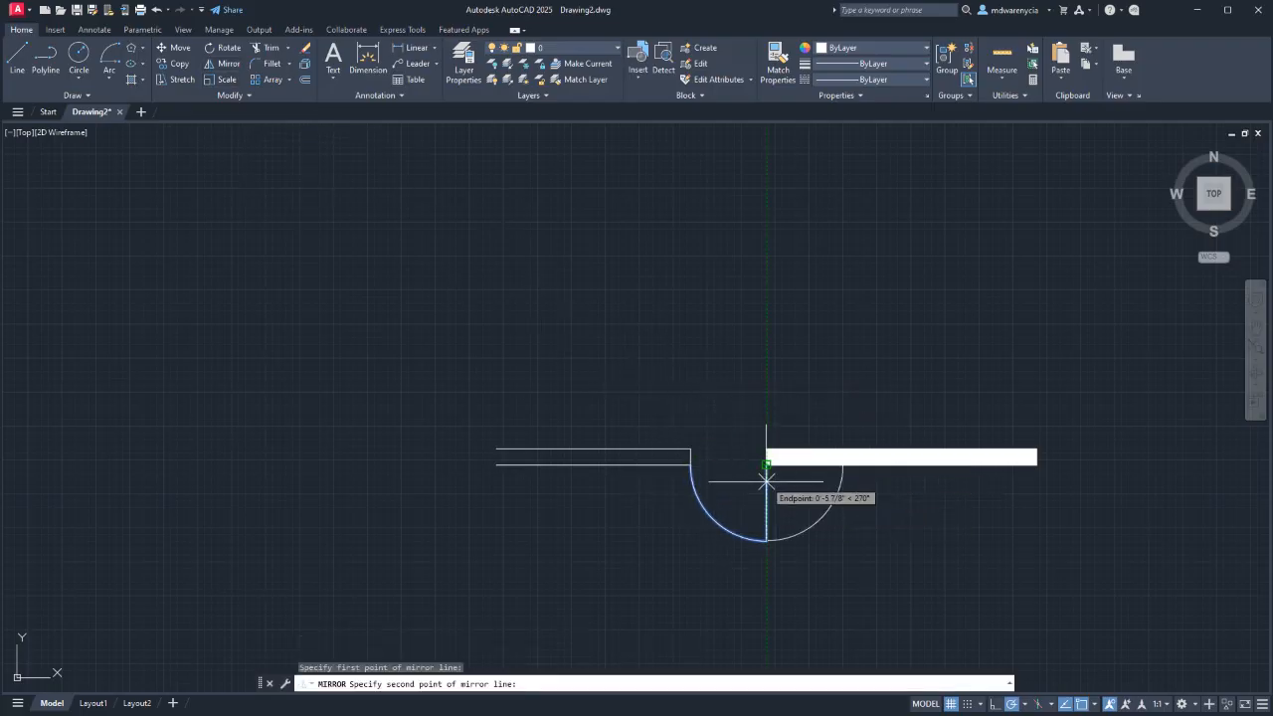
left_click(766, 541)
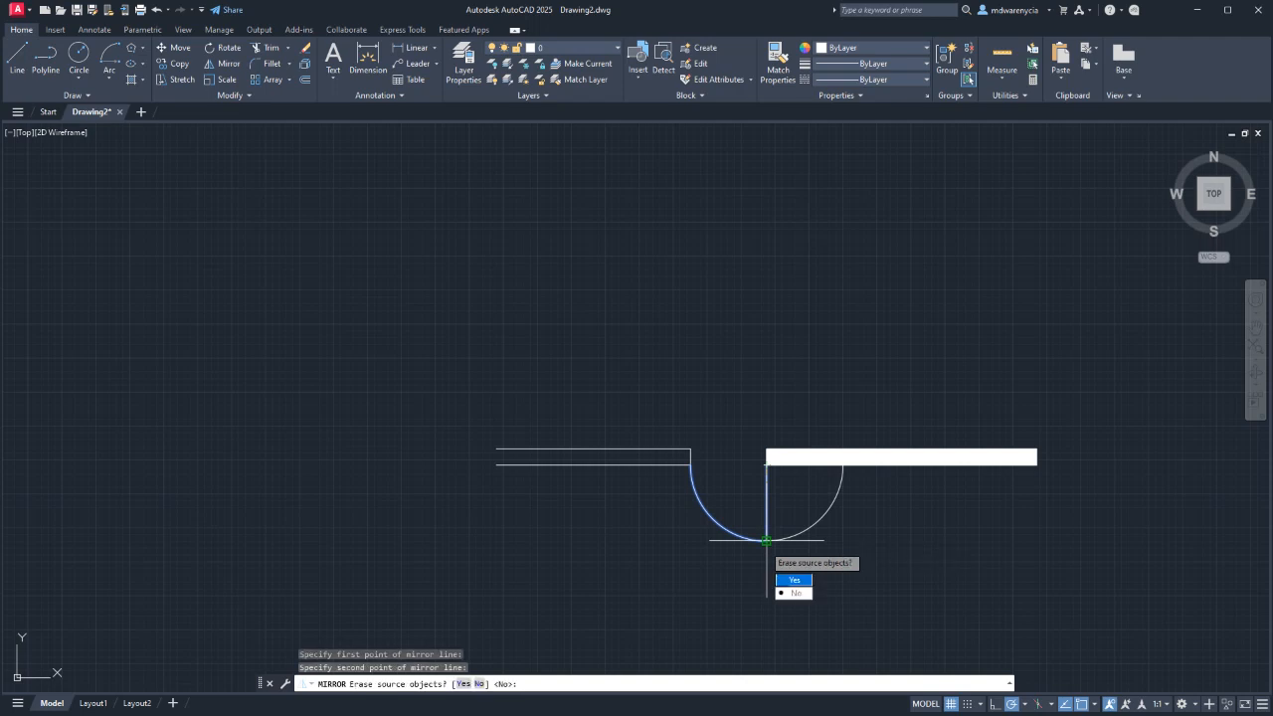
key("Return")
key("ctrl+z")
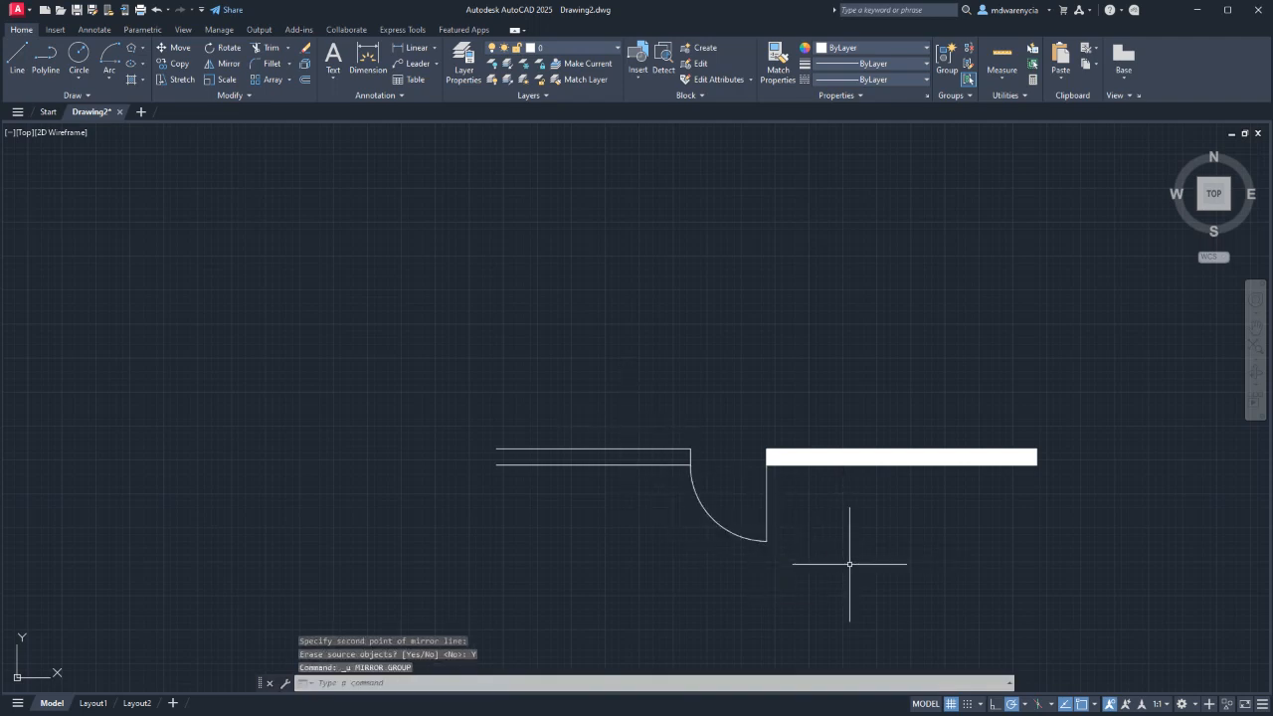
Scale the door leaf and arc up from the leaf's upper endpoint by a freely picked factor of about 1 1/4.
left_click(795, 543)
left_click(640, 509)
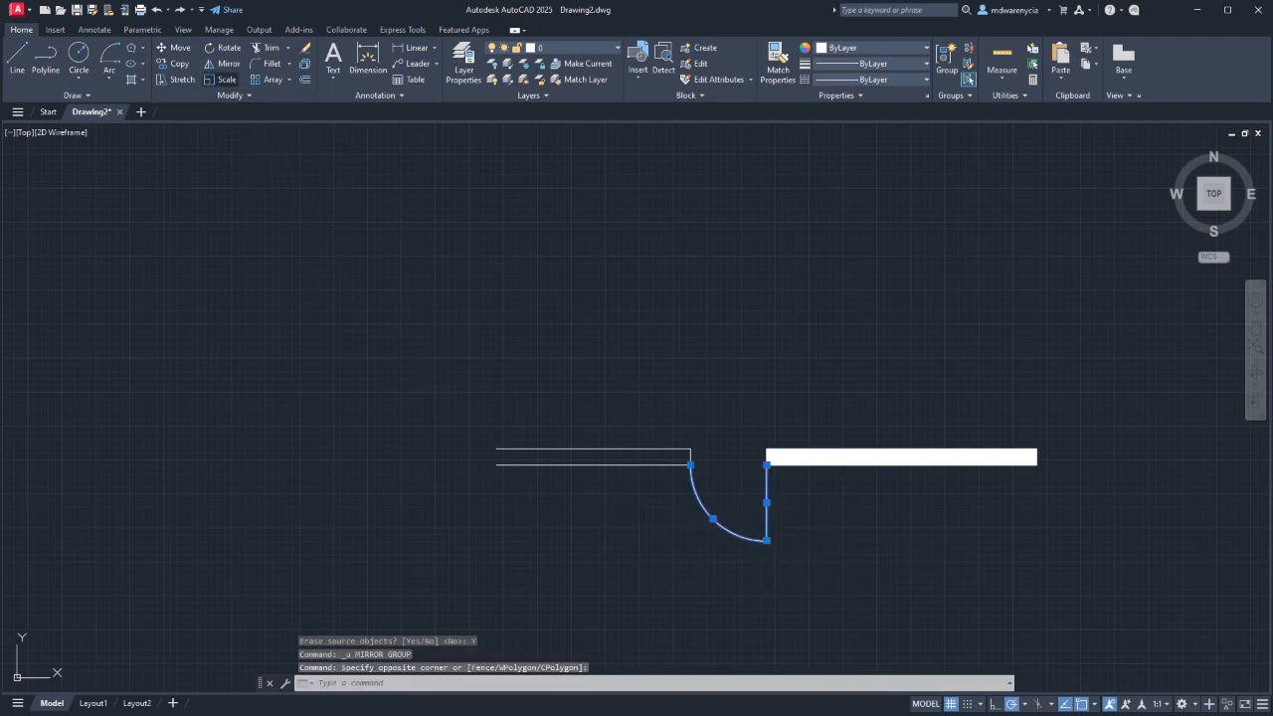
left_click(221, 78)
left_click(766, 464)
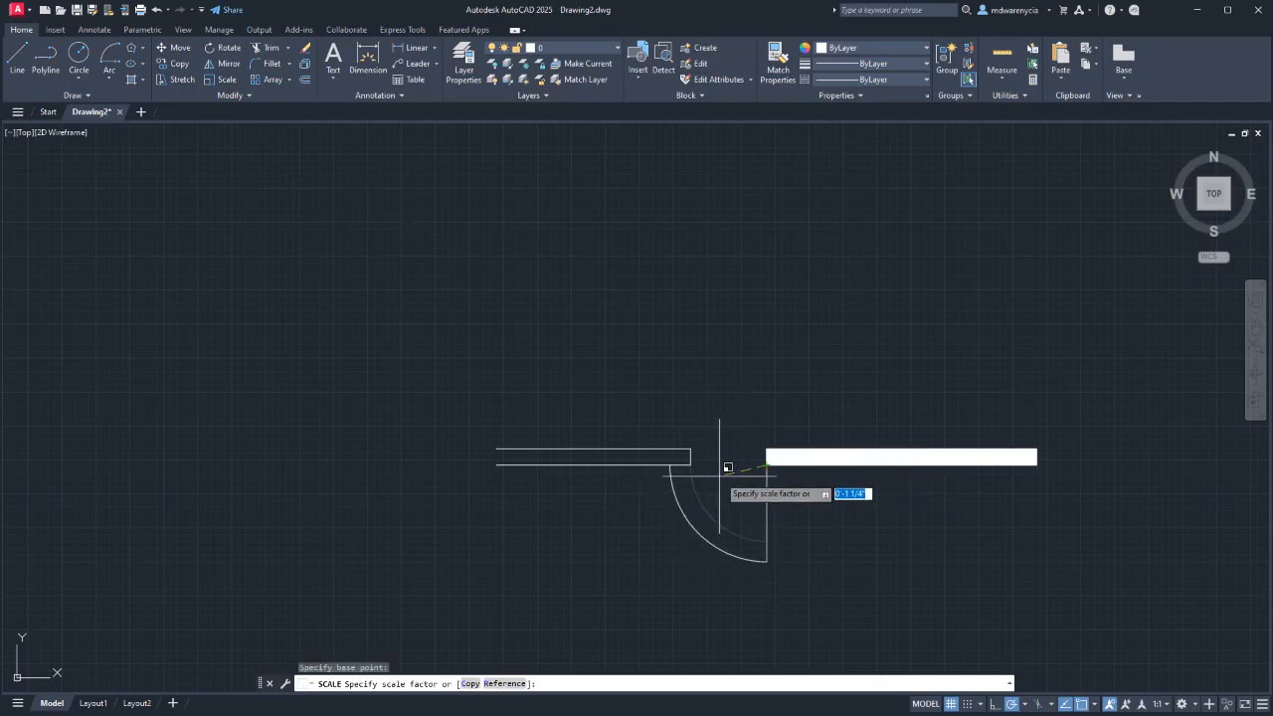
left_click(725, 466)
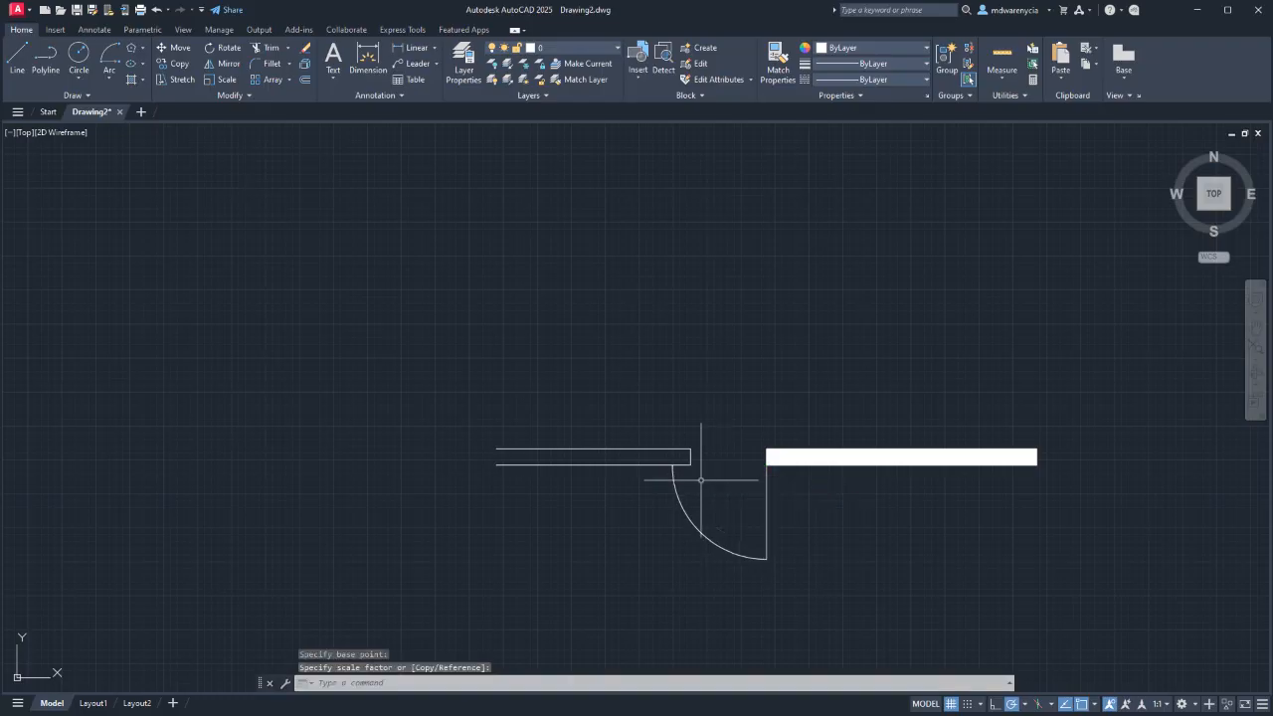
Check with a temporary line from the left wall's lower corner how far the enlarged door arc overlaps the wall.
scroll(690, 464, "up", 4)
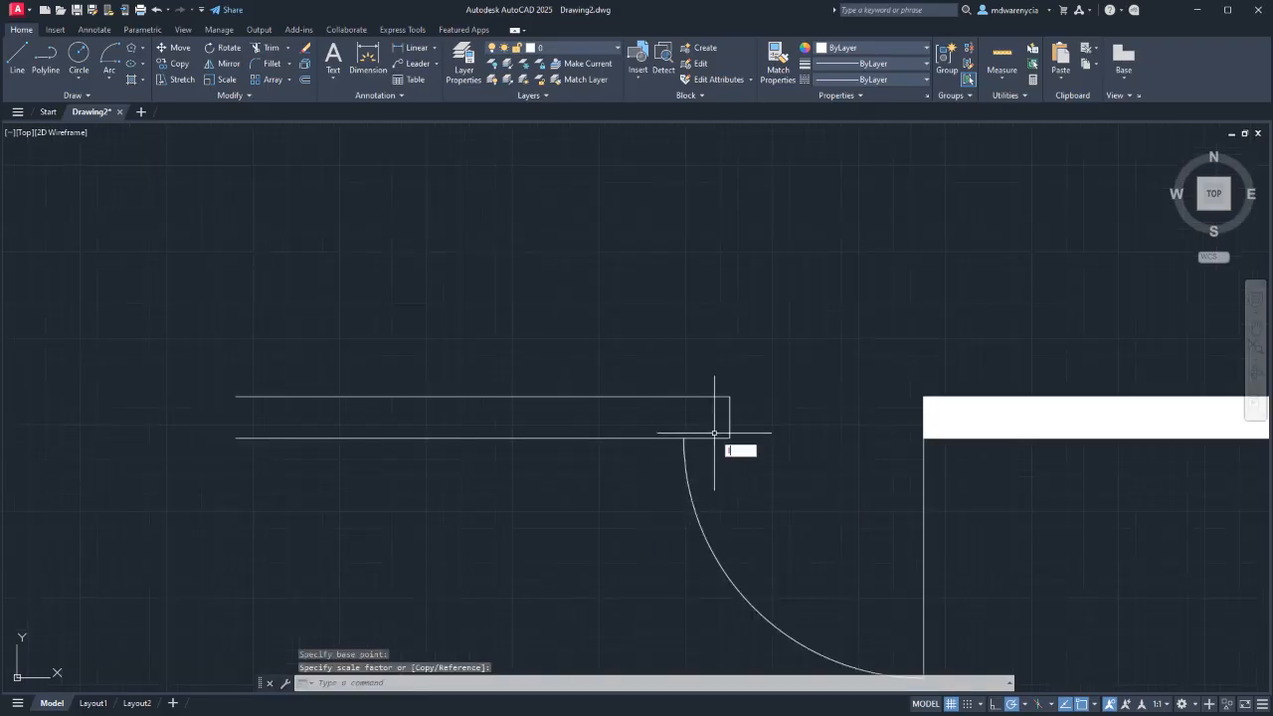
type("l")
key("Return")
left_click(730, 438)
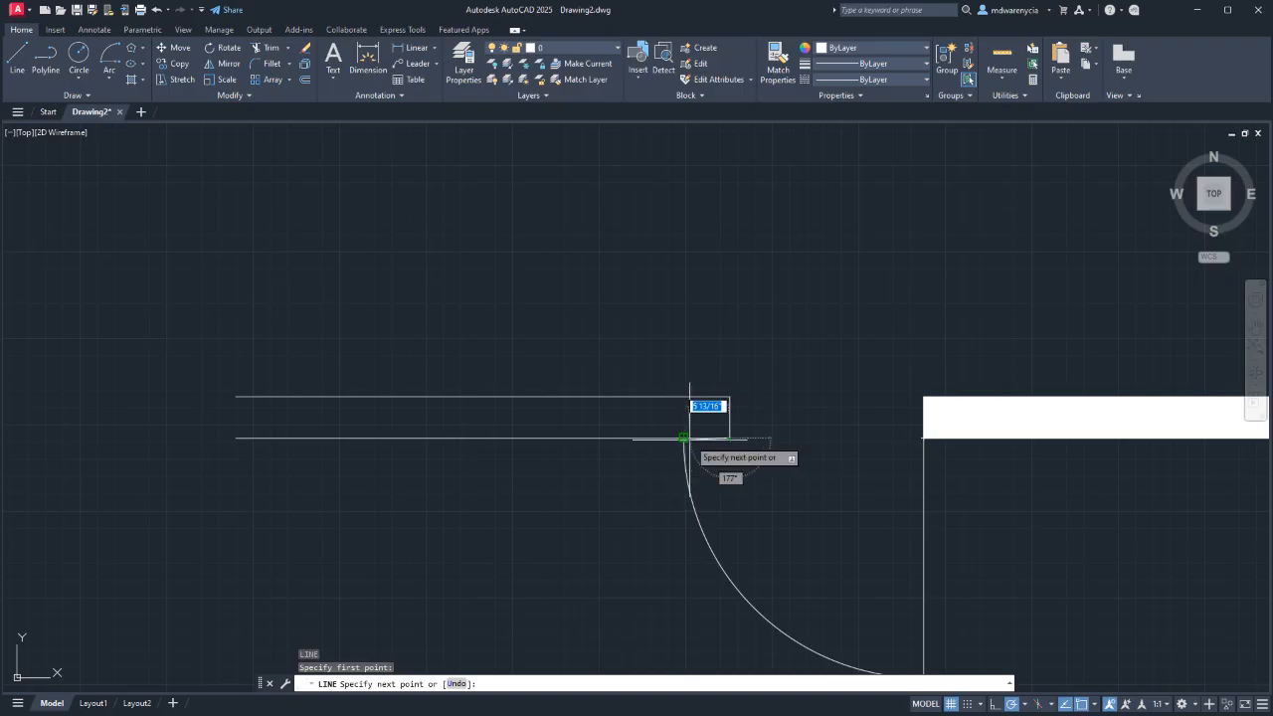
key("Escape")
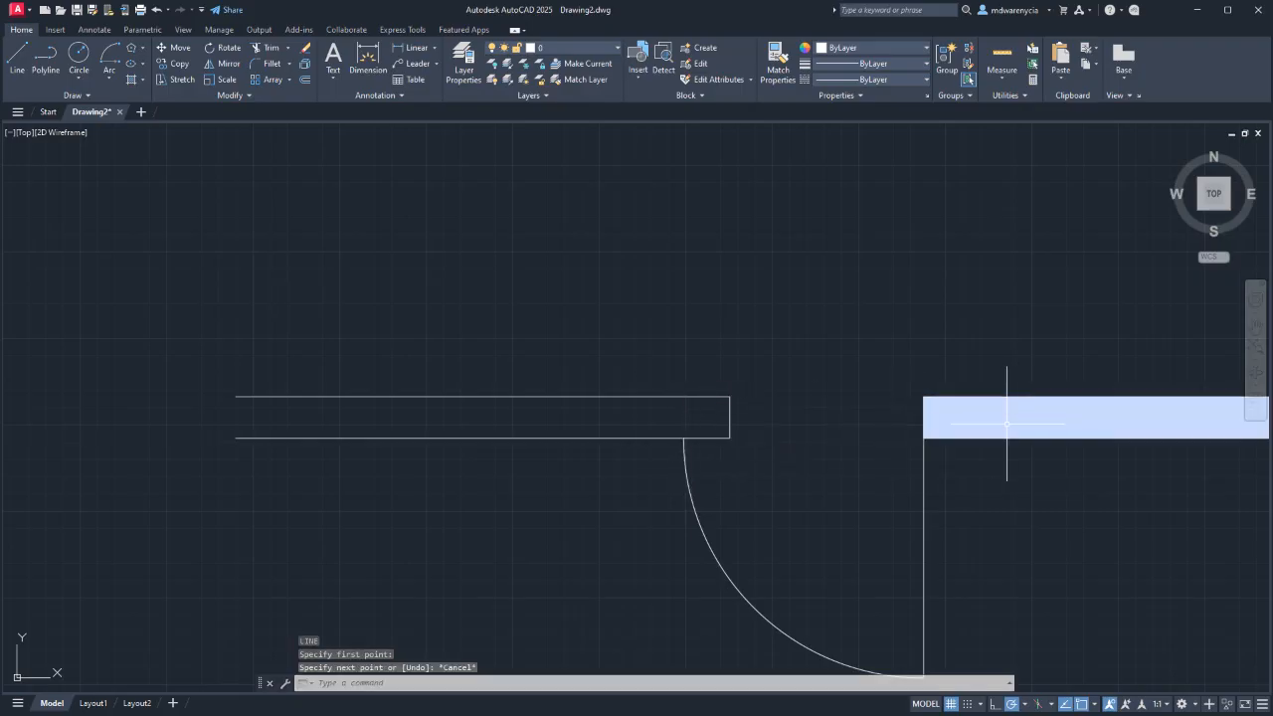
Undo the temporary line and the scaling of the door.
scroll(903, 428, "down", 8)
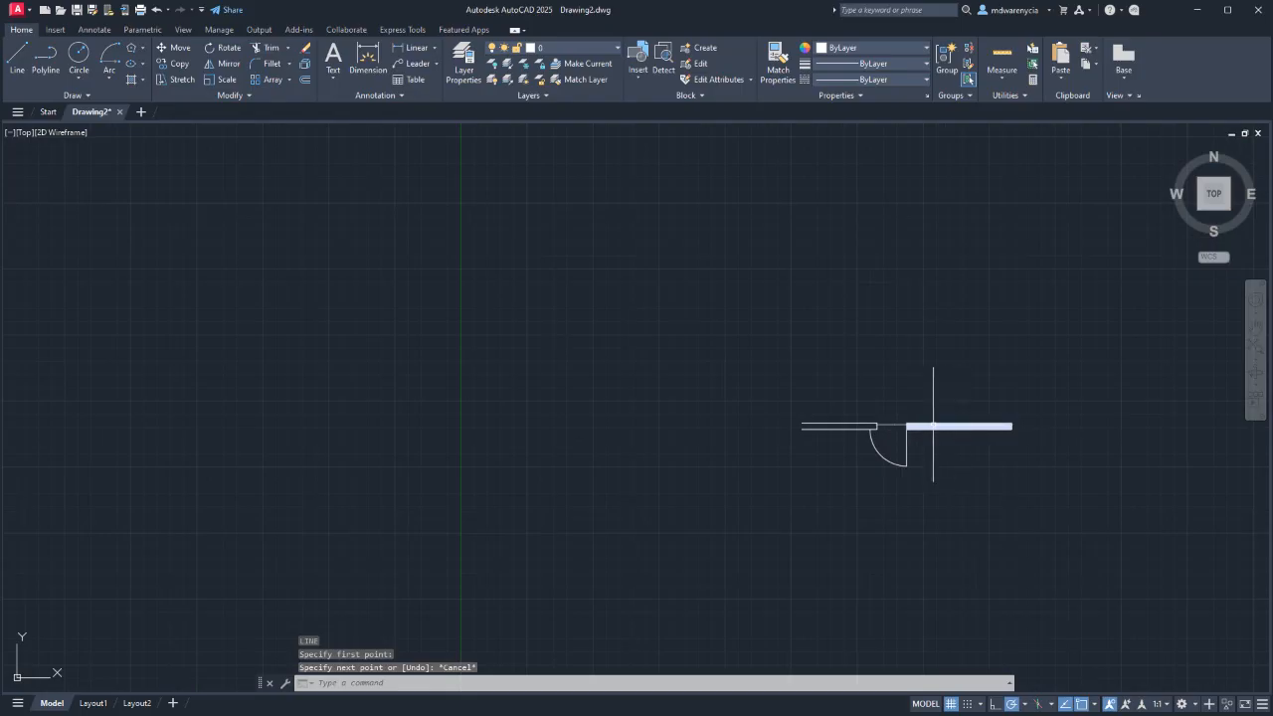
key("ctrl+z")
key("ctrl+z")
key("ctrl+z")
key("ctrl+z")
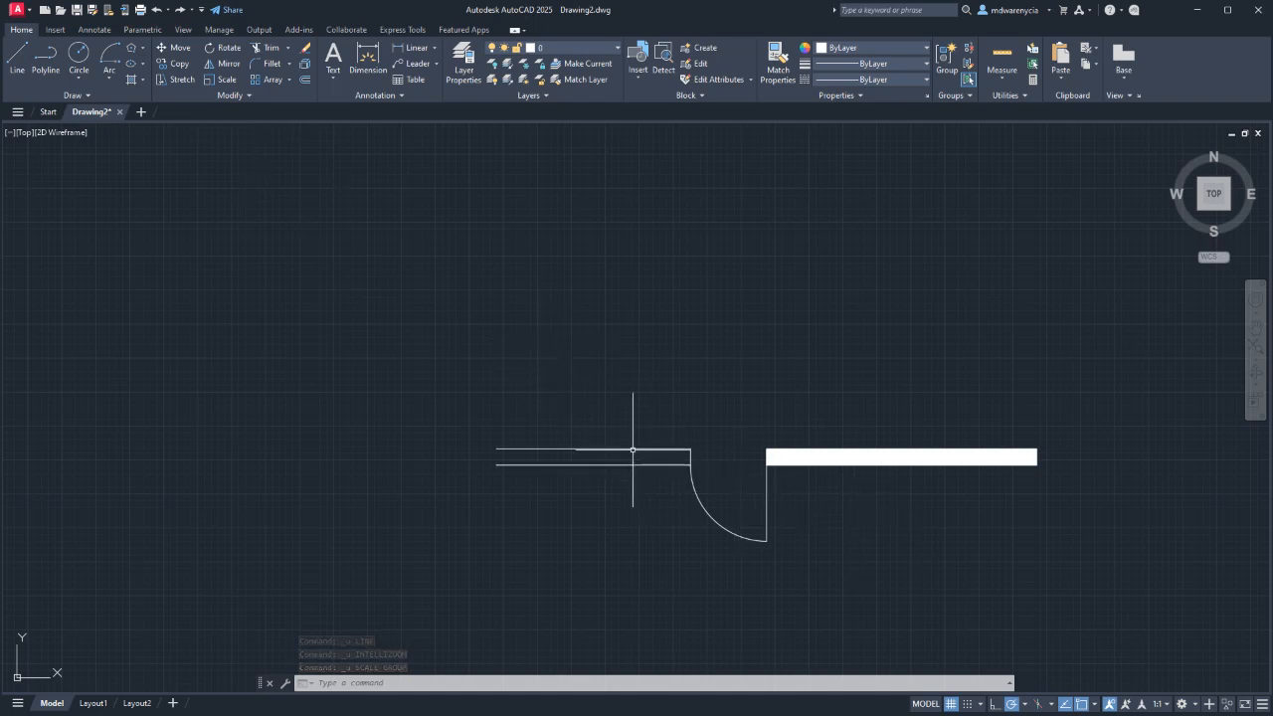
Draw a line closing the open outer end of the left wall.
type("l")
key("Return")
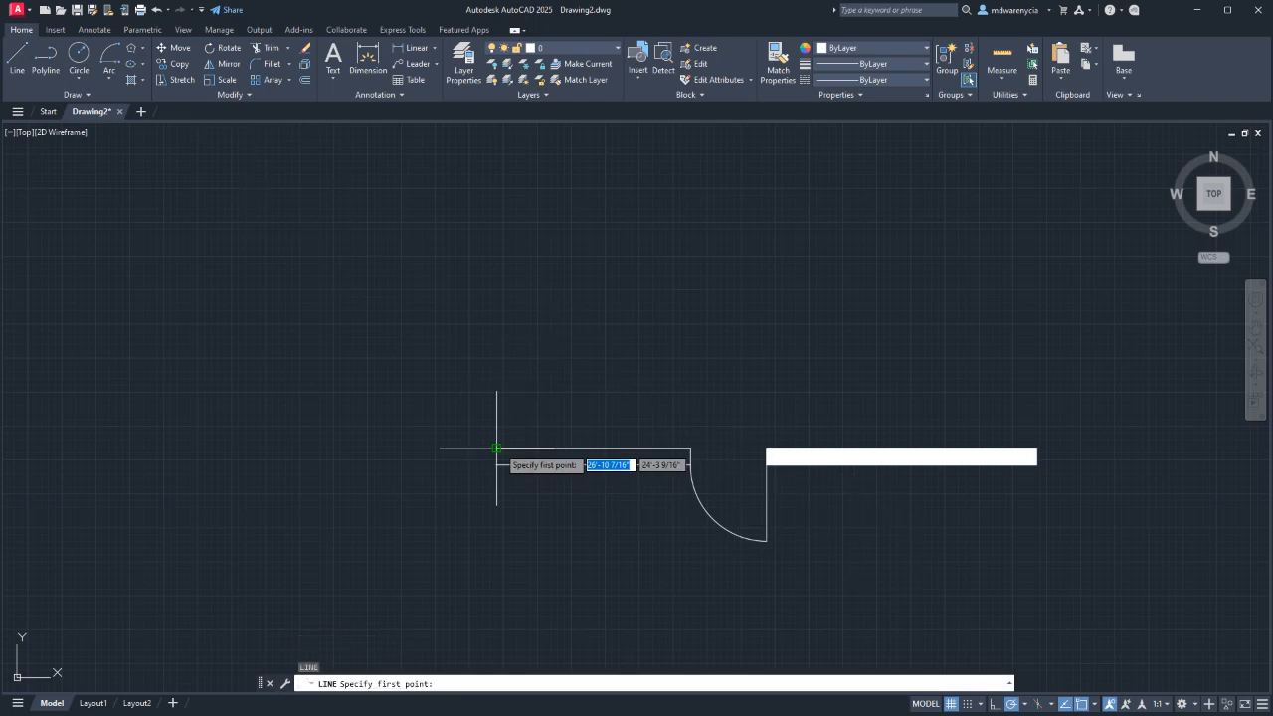
left_click(497, 454)
key("Escape")
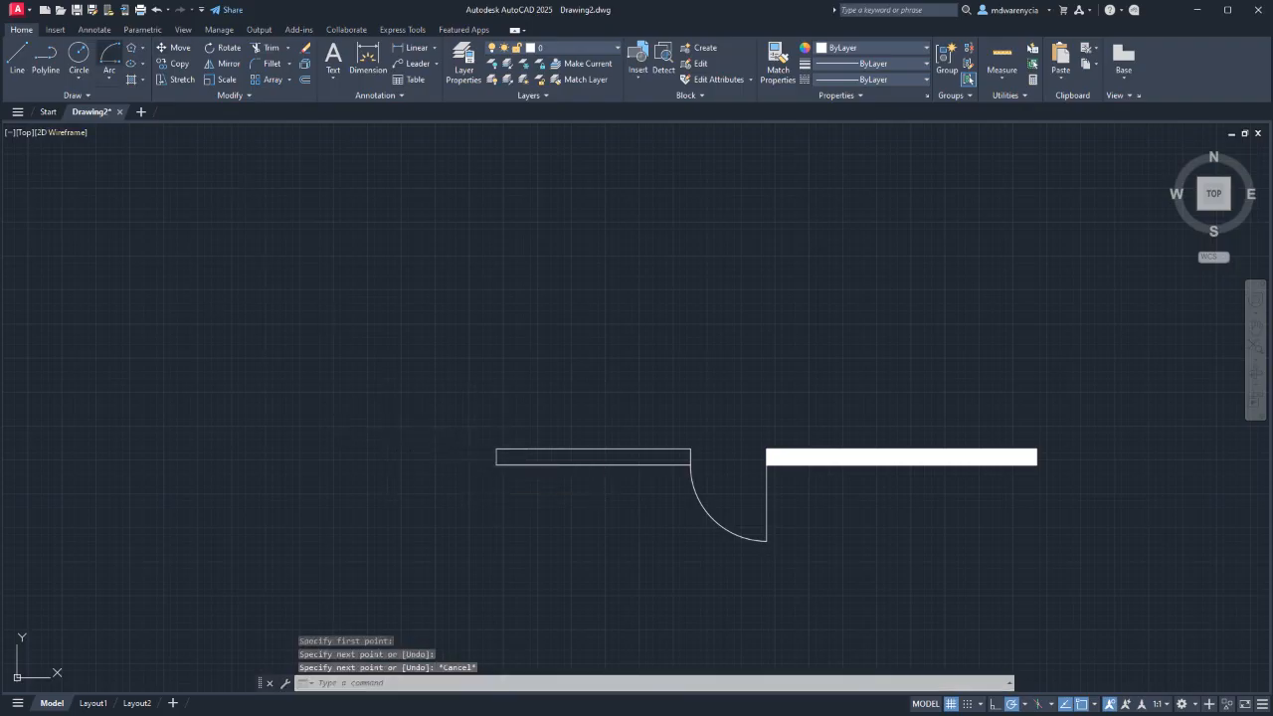
Draw a small rectangle as thick as the left wall, extending outward from the lower corner of its closed outer end.
left_click(142, 46)
left_click(159, 68)
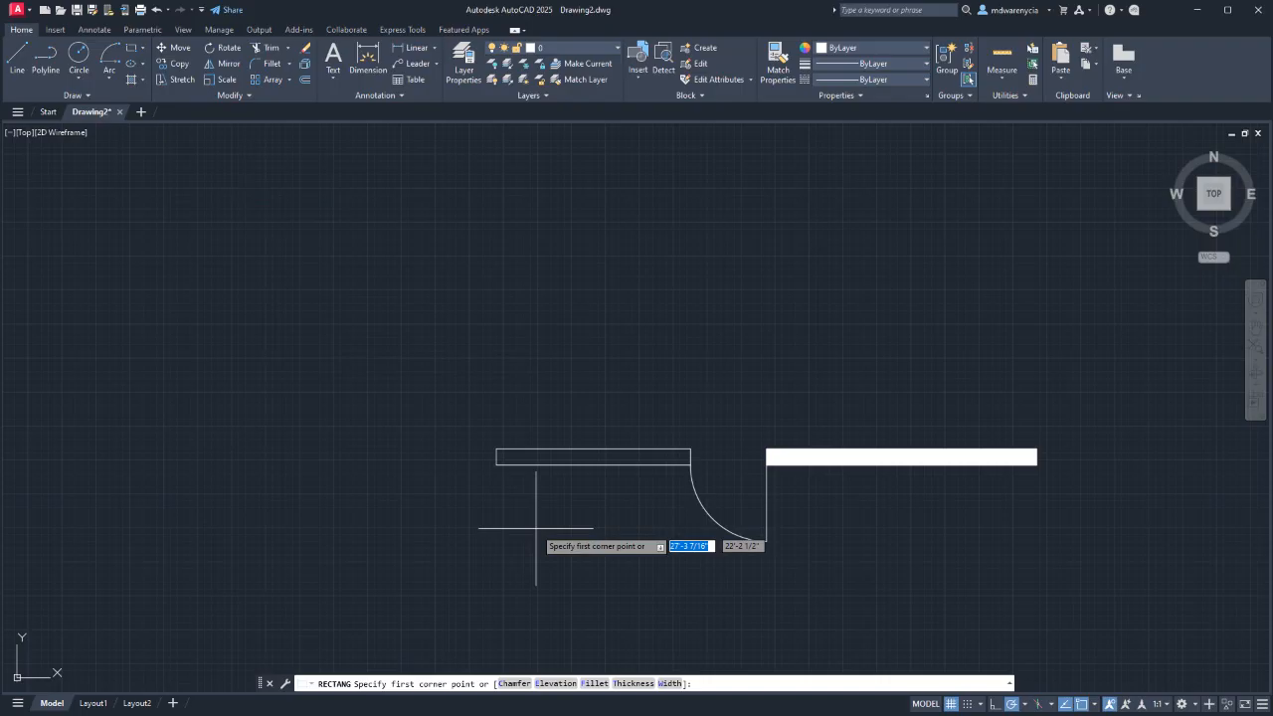
left_click(496, 464)
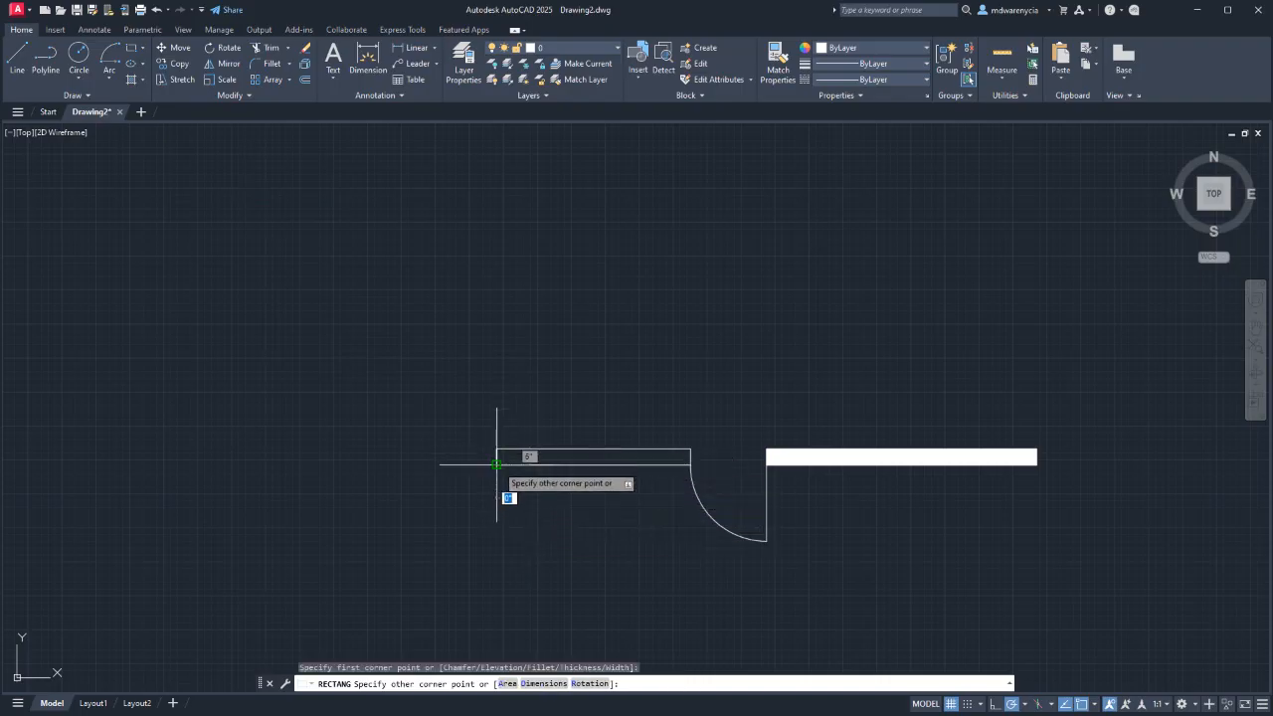
left_click(443, 450)
key("Escape")
key("Escape")
Scale up the small rectangle beyond the left wall's outer end freehand from its upper outer corner.
left_click(472, 489)
left_click(412, 432)
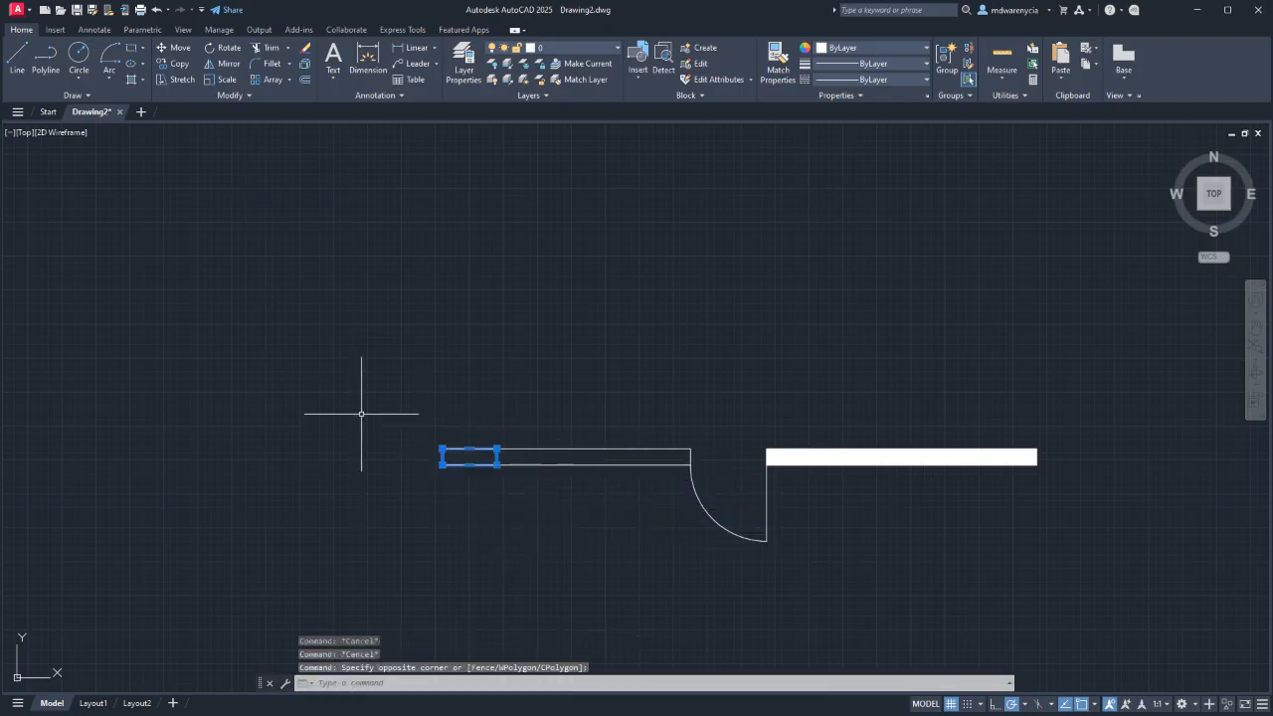
left_click(222, 80)
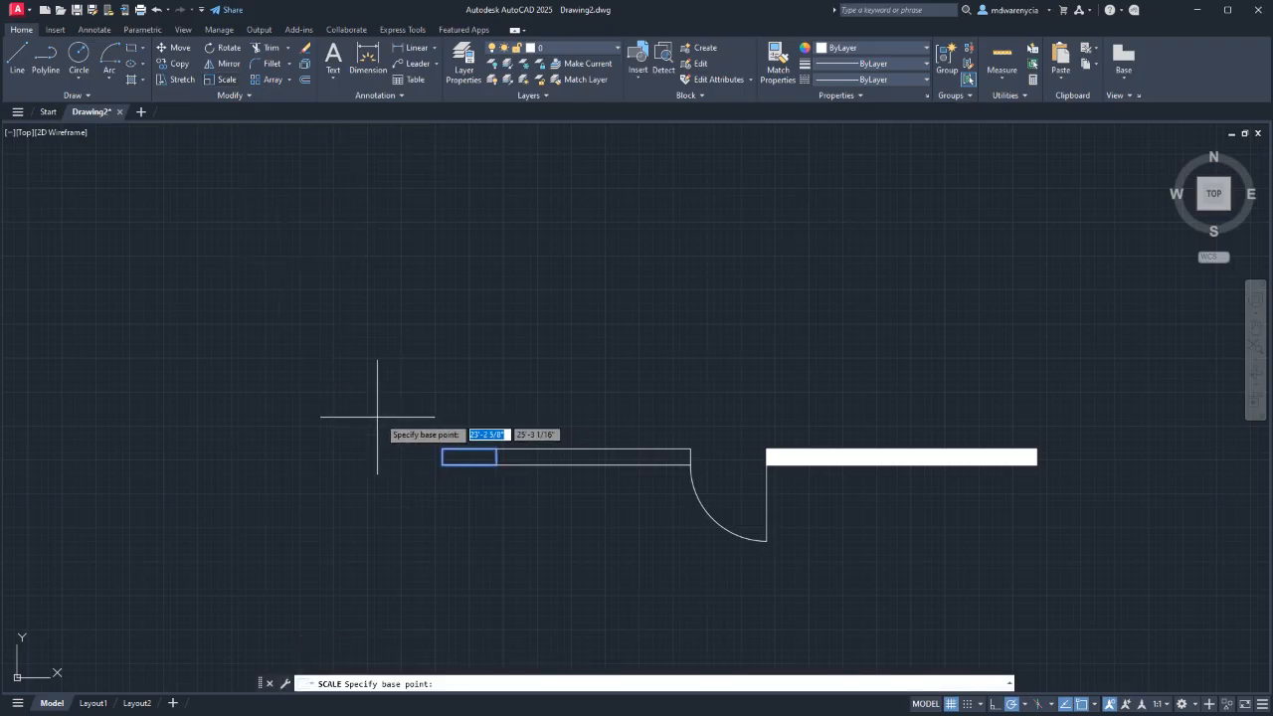
left_click(443, 449)
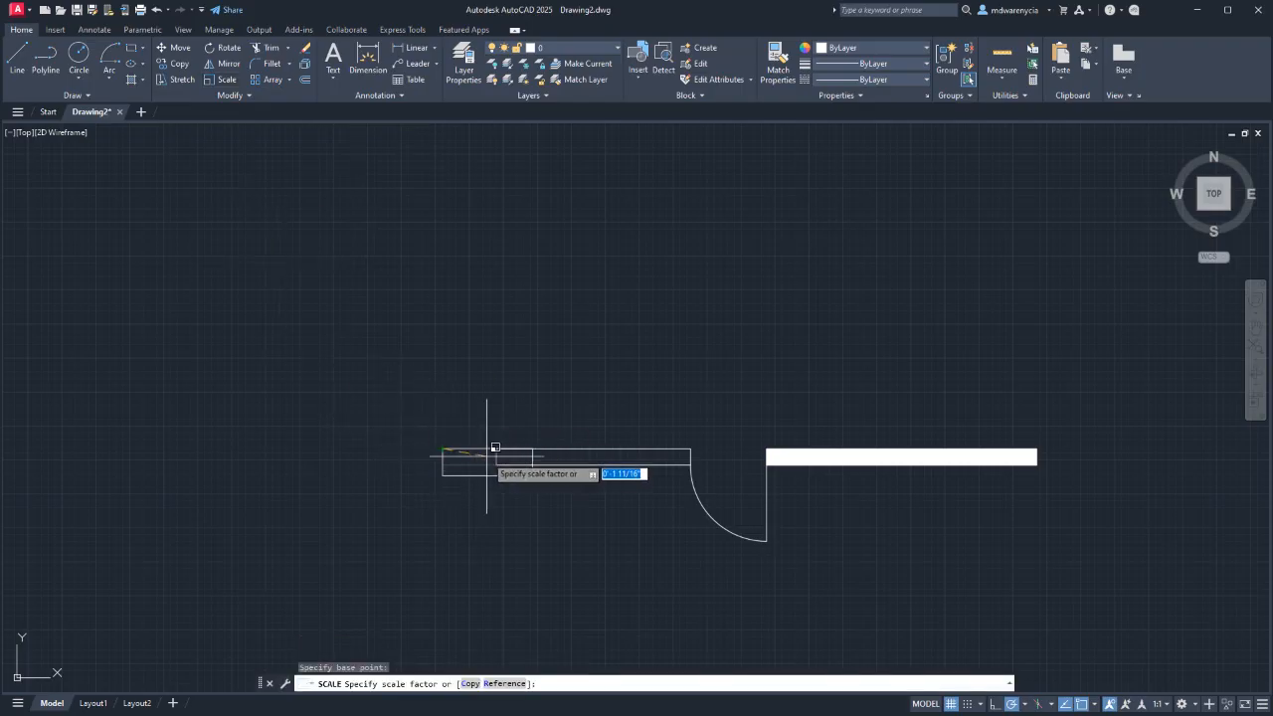
left_click(472, 469)
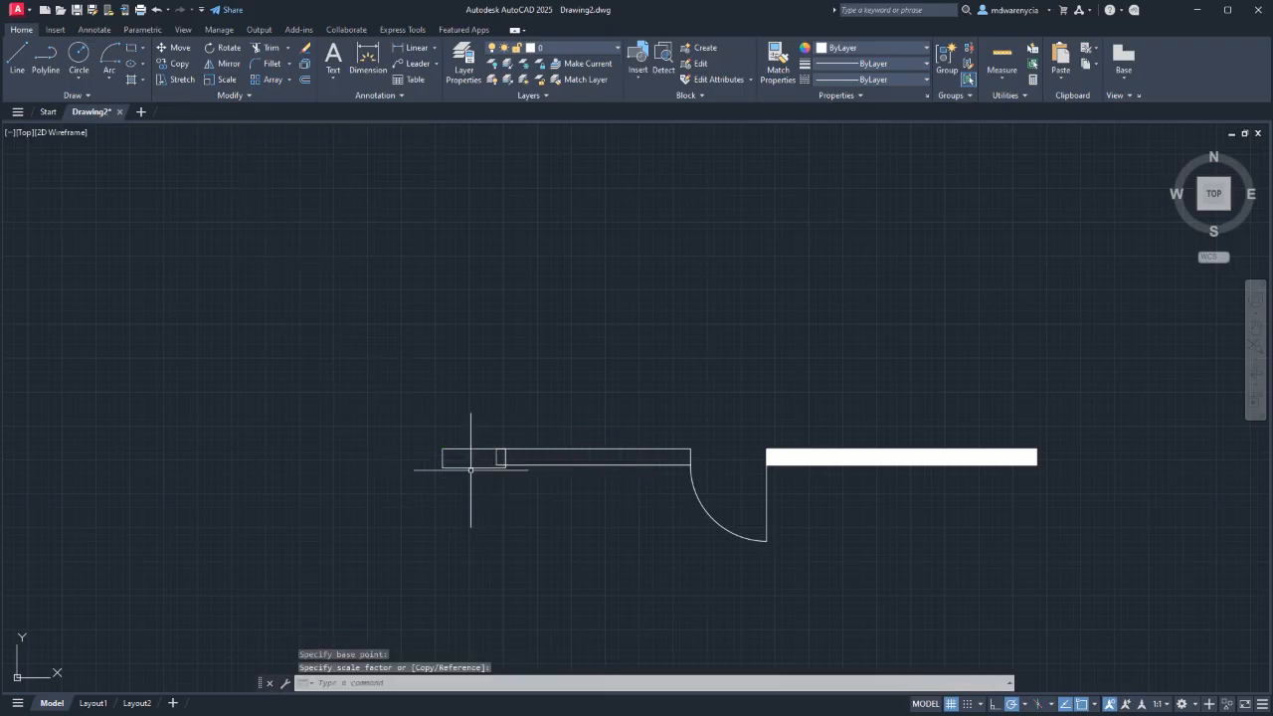
Stretch the scaled rectangle's lower edge up until it aligns with the left wall's lower line.
scroll(502, 485, "up", 5)
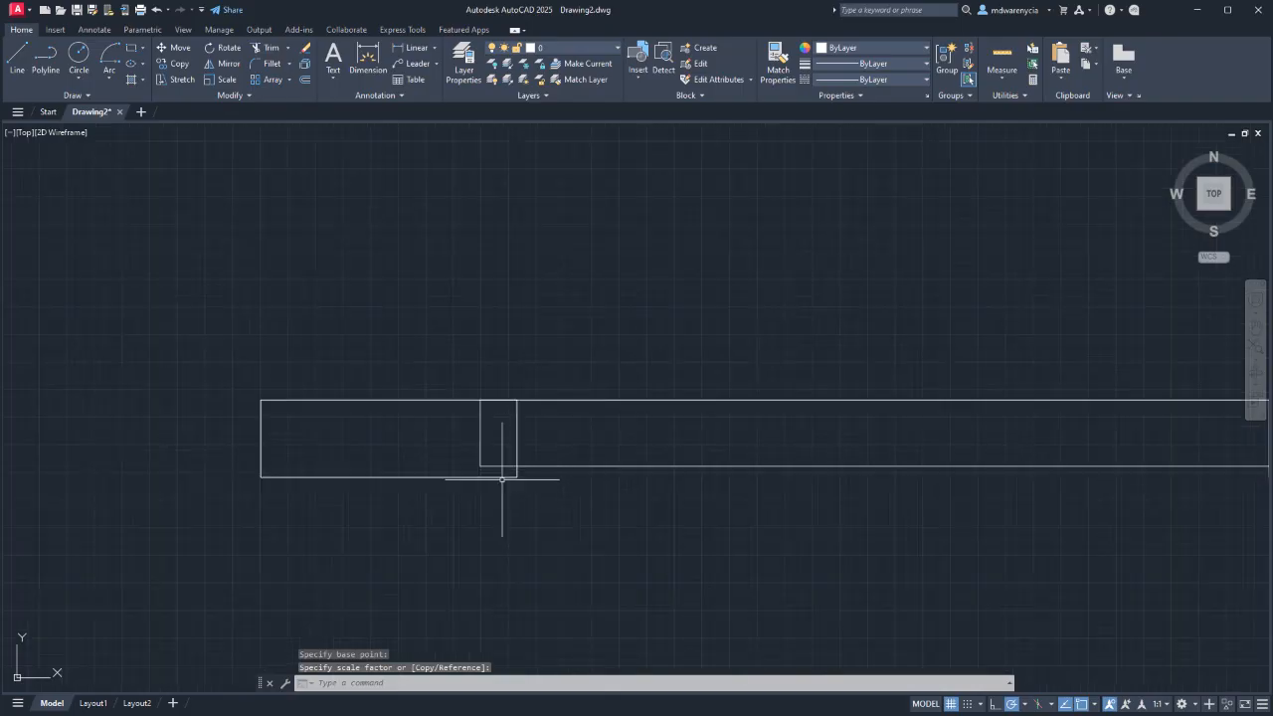
left_click_drag(420, 509, 382, 474)
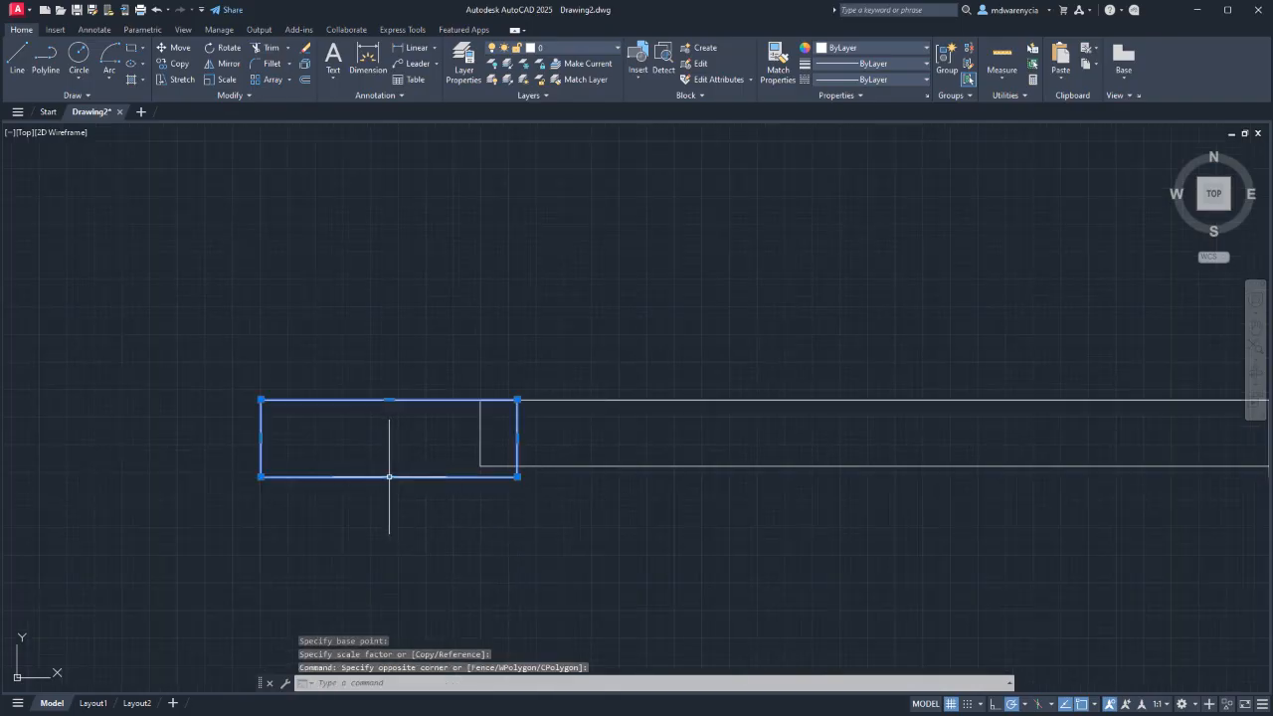
left_click(388, 476)
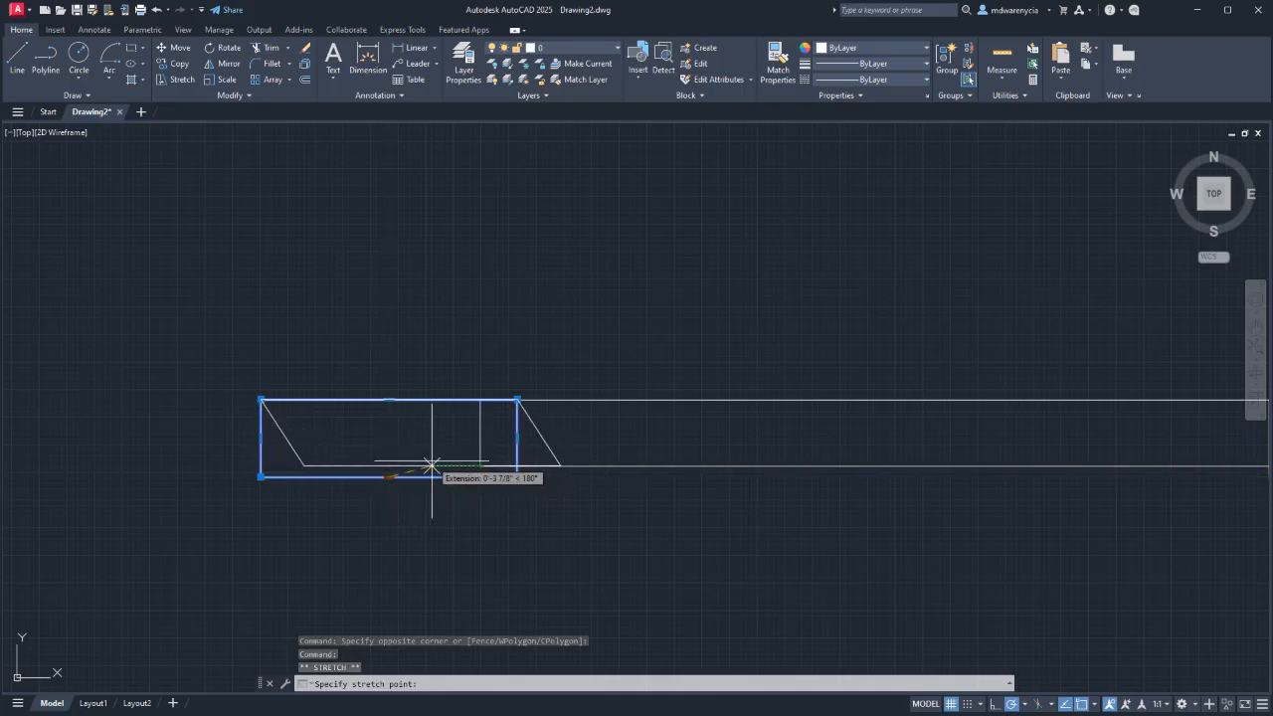
left_click(385, 466)
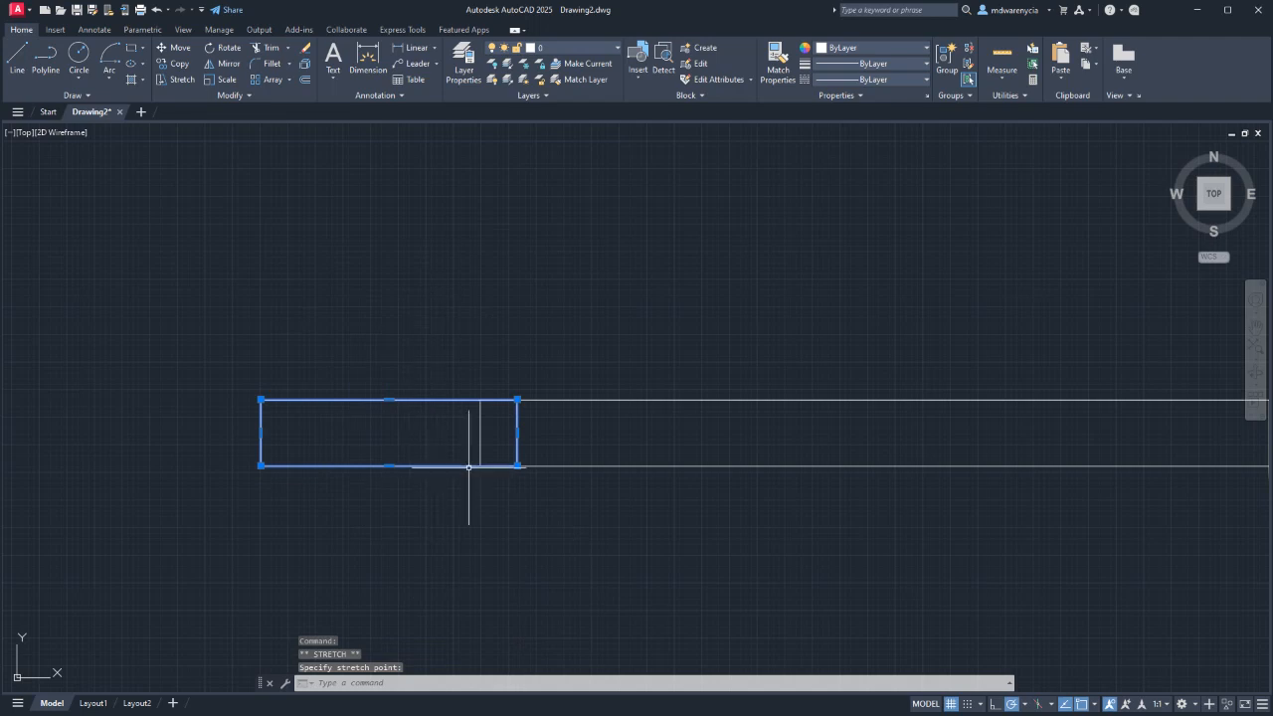
key("Escape")
Draw a large horizontal rectangle in the empty space above the walls and door.
scroll(109, 259, "down", 8)
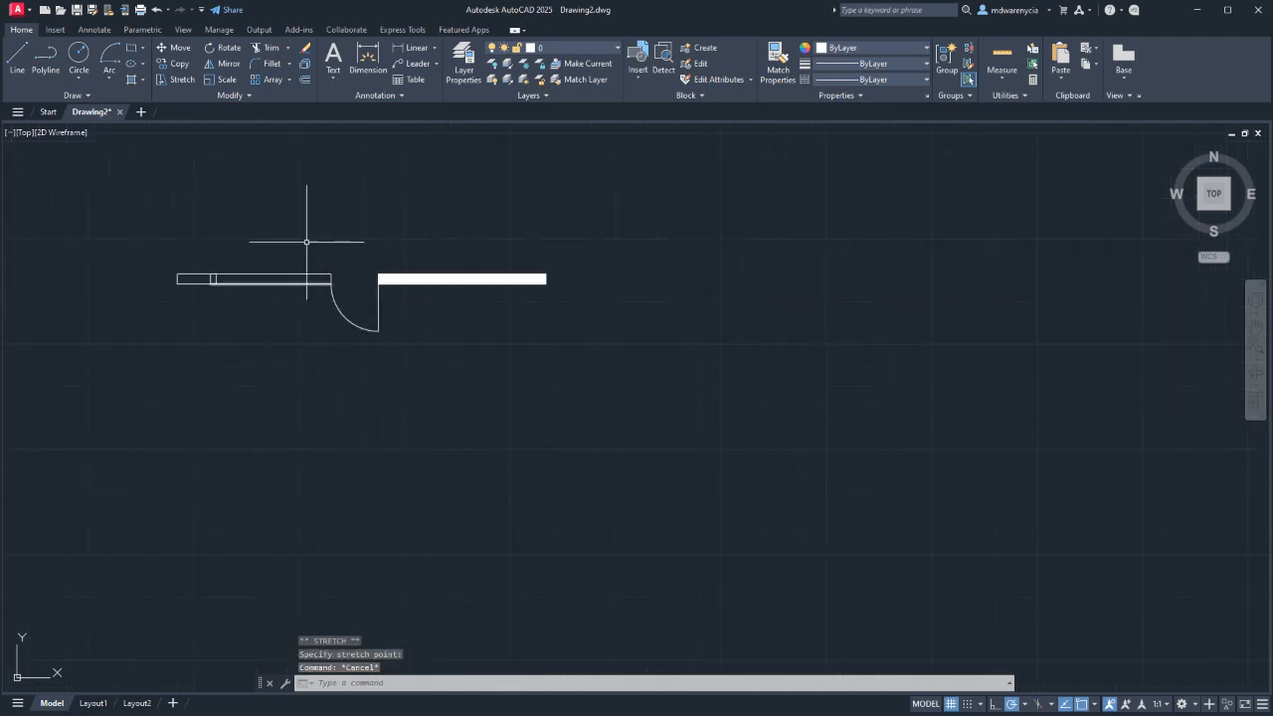
middle_click_drag(229, 244, 371, 329)
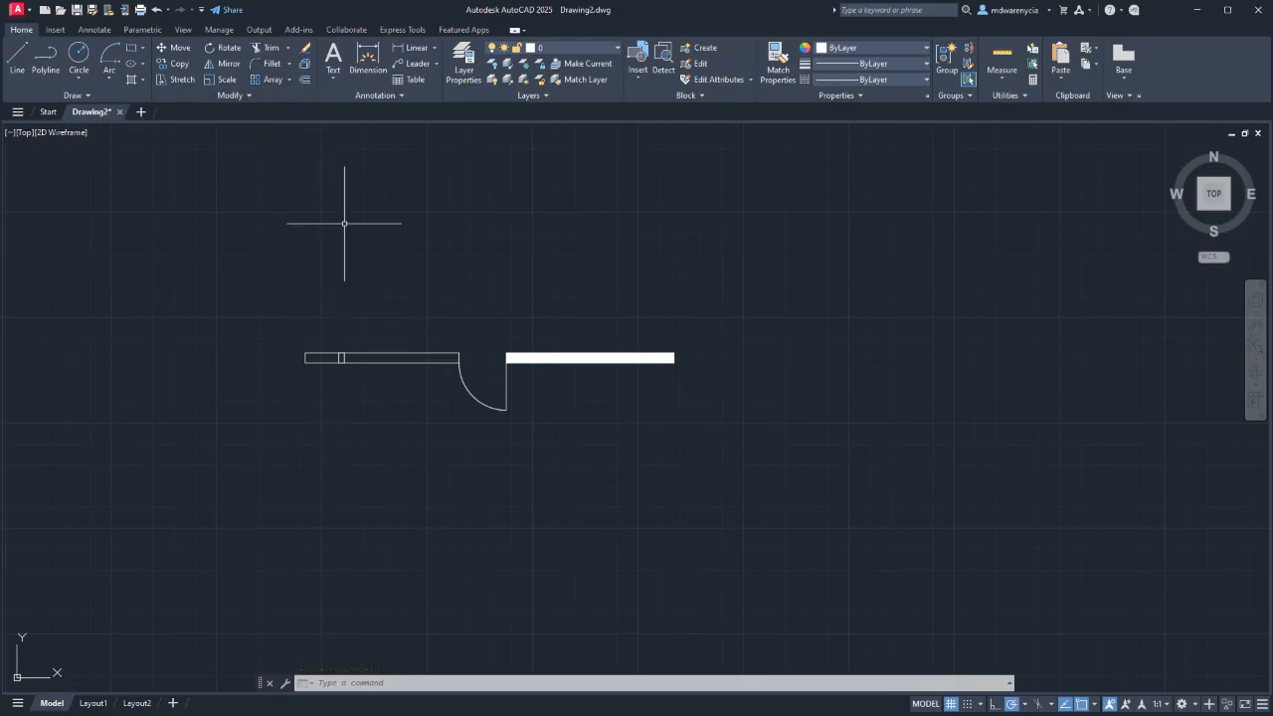
type("rec")
key("Return")
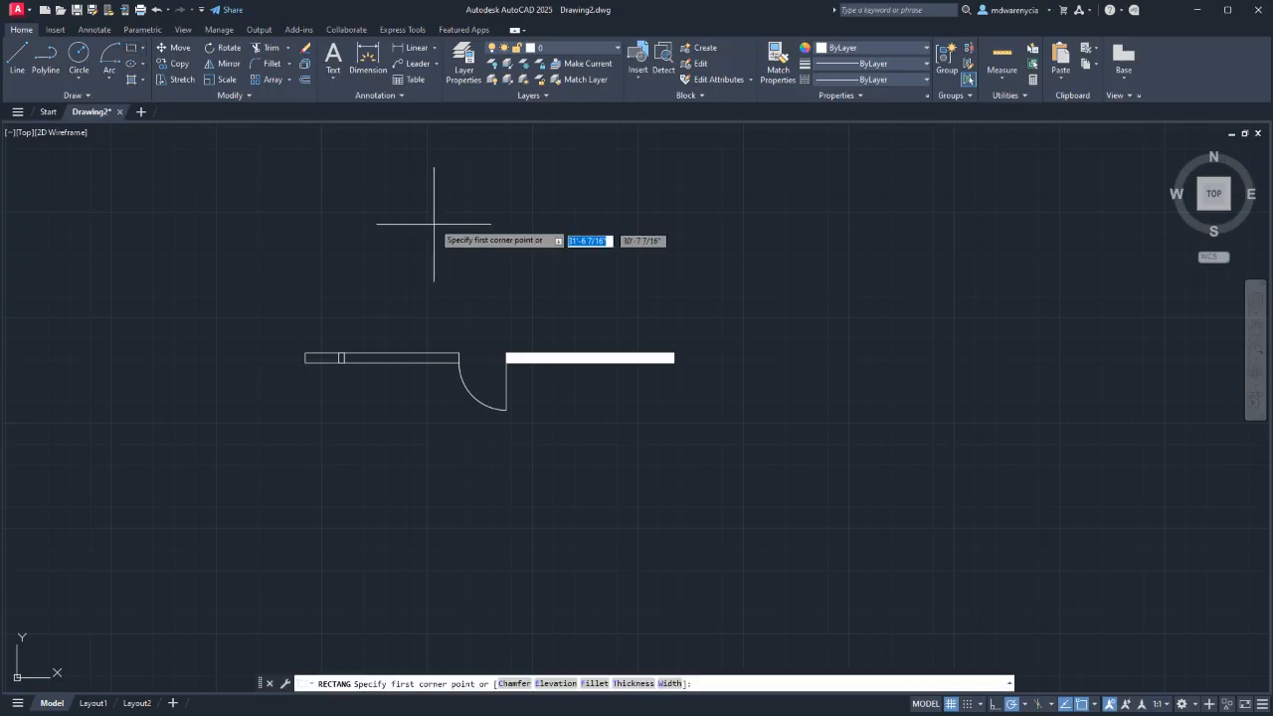
left_click(408, 190)
left_click(623, 274)
key("Escape")
left_click(668, 285)
left_click(390, 199)
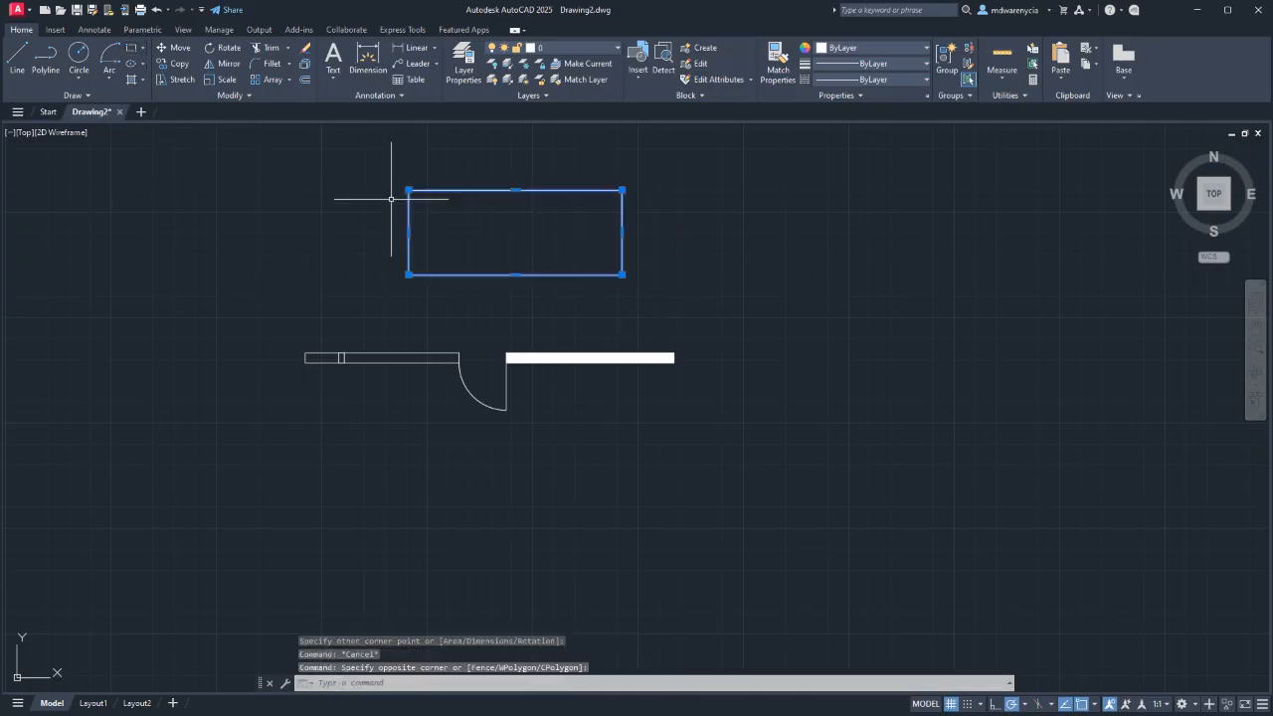
key("Escape")
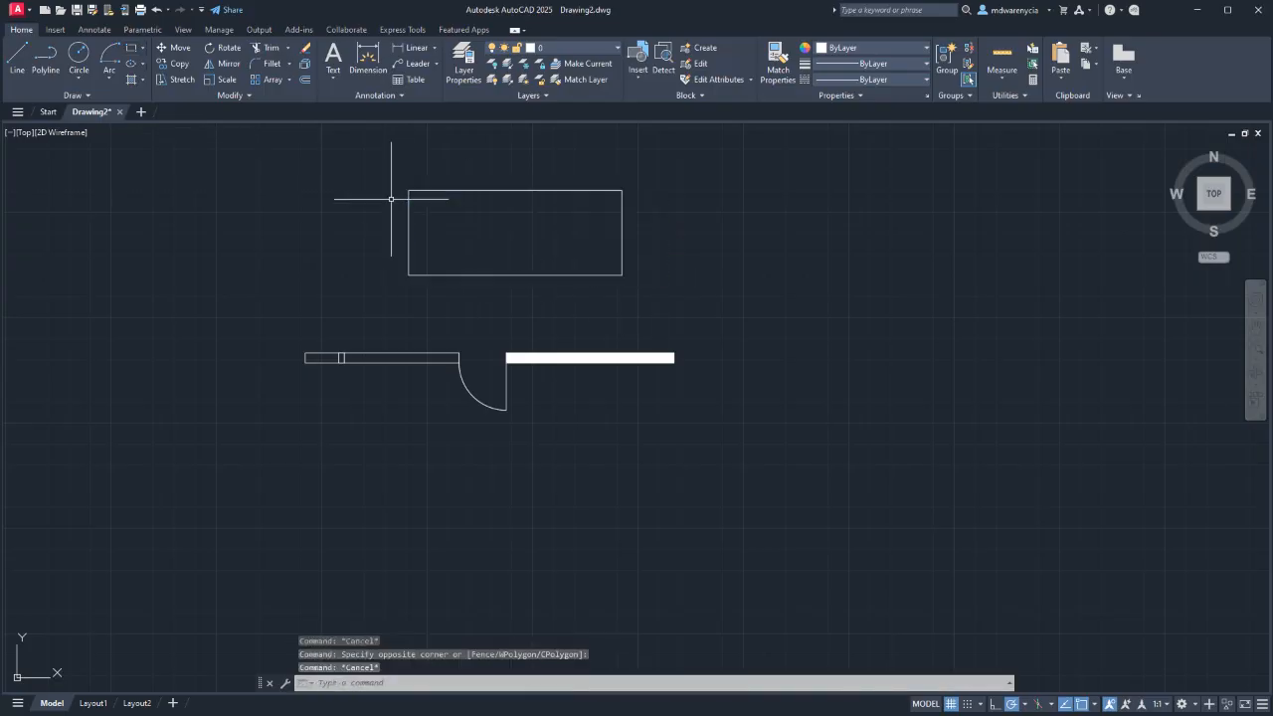
Apply Fillet to the new rectangle's upper-left corner with the existing radius setting, picking its left and top edges.
left_click(463, 213)
left_click(264, 171)
type("fil")
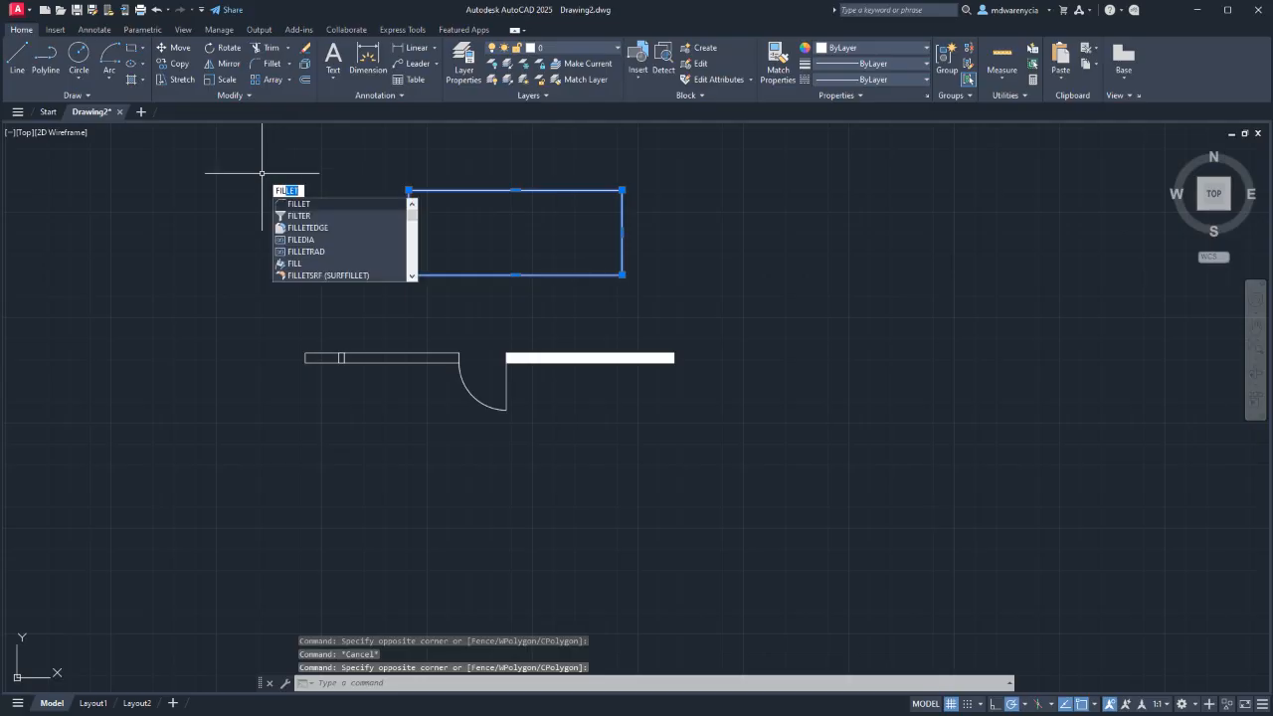
key("Return")
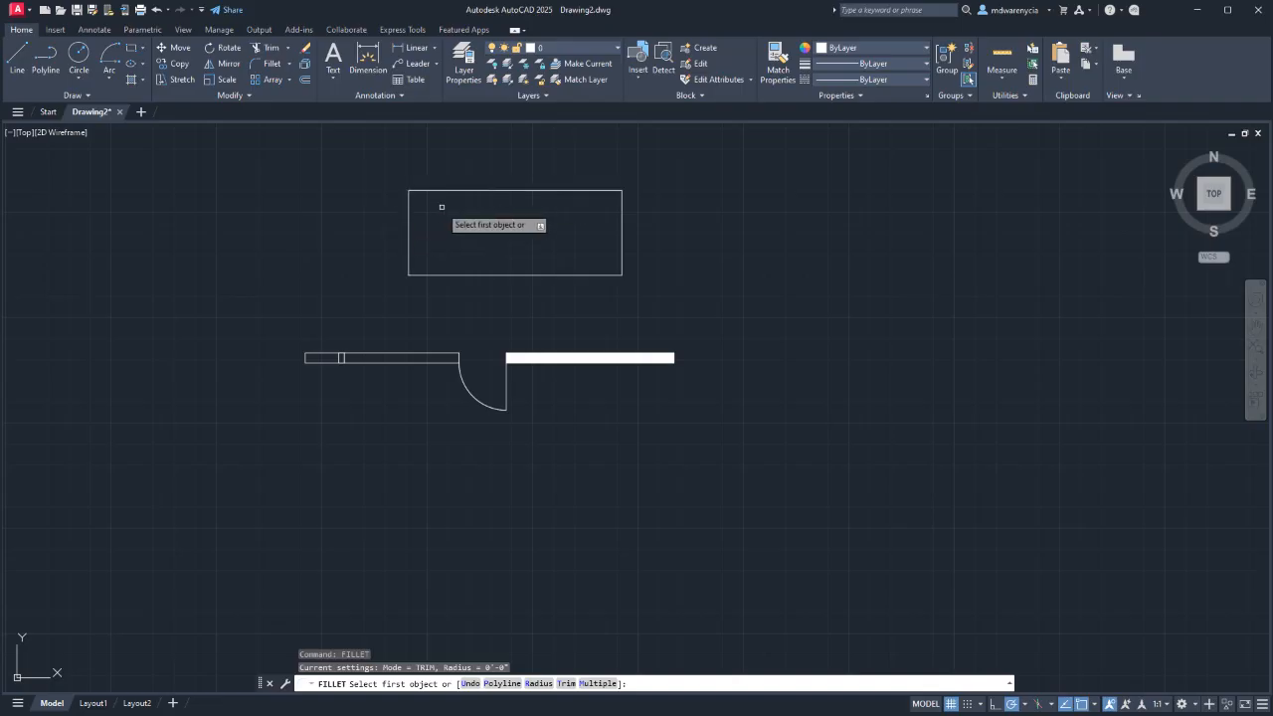
middle_click_drag(423, 224, 503, 289)
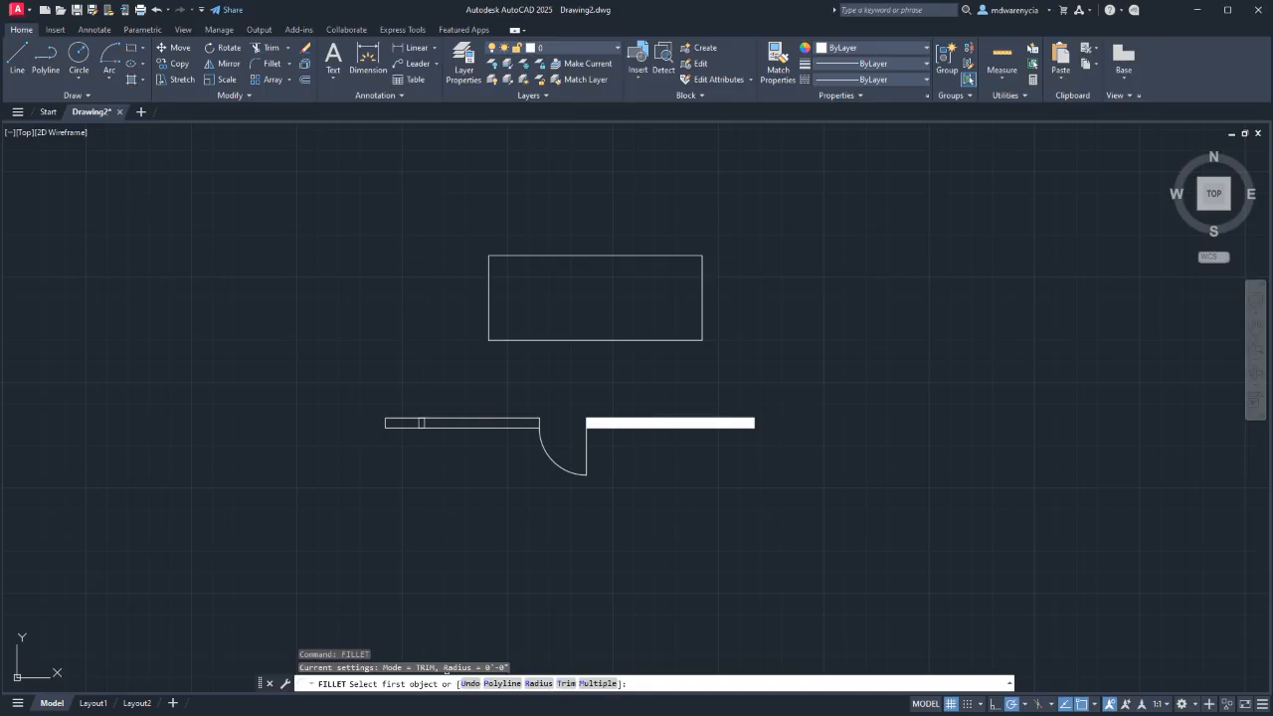
left_click(488, 282)
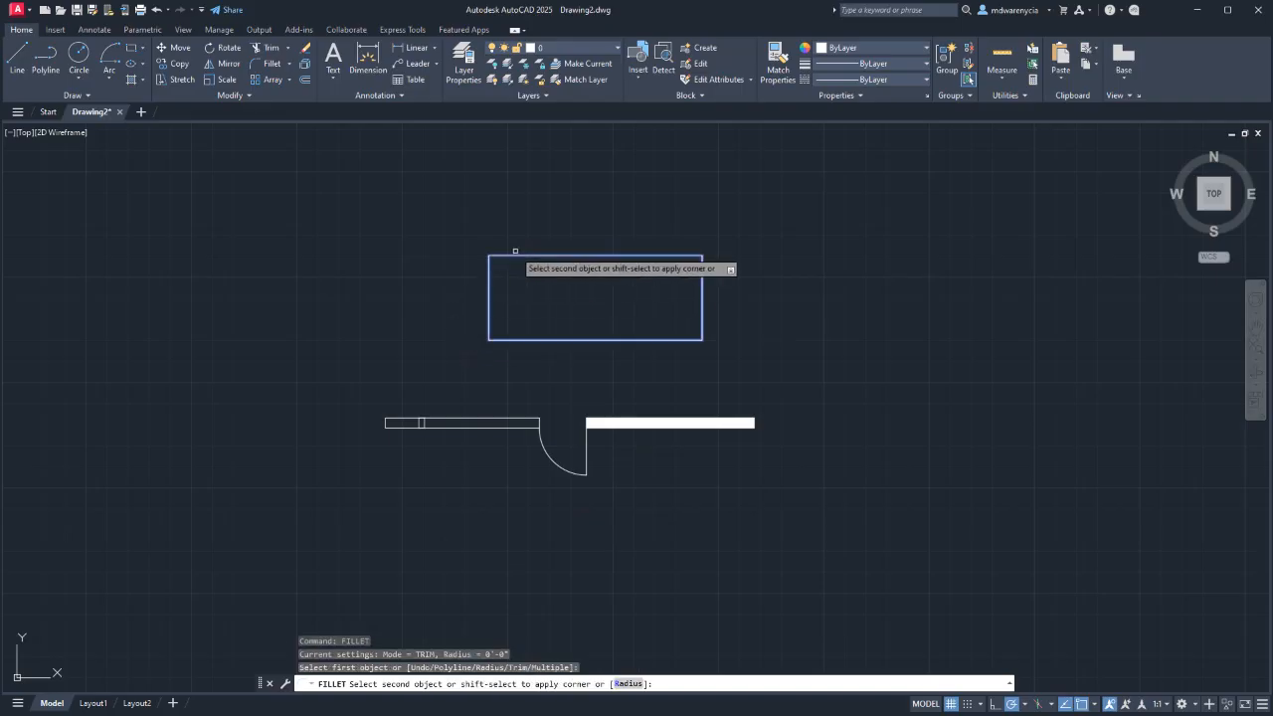
left_click(515, 252)
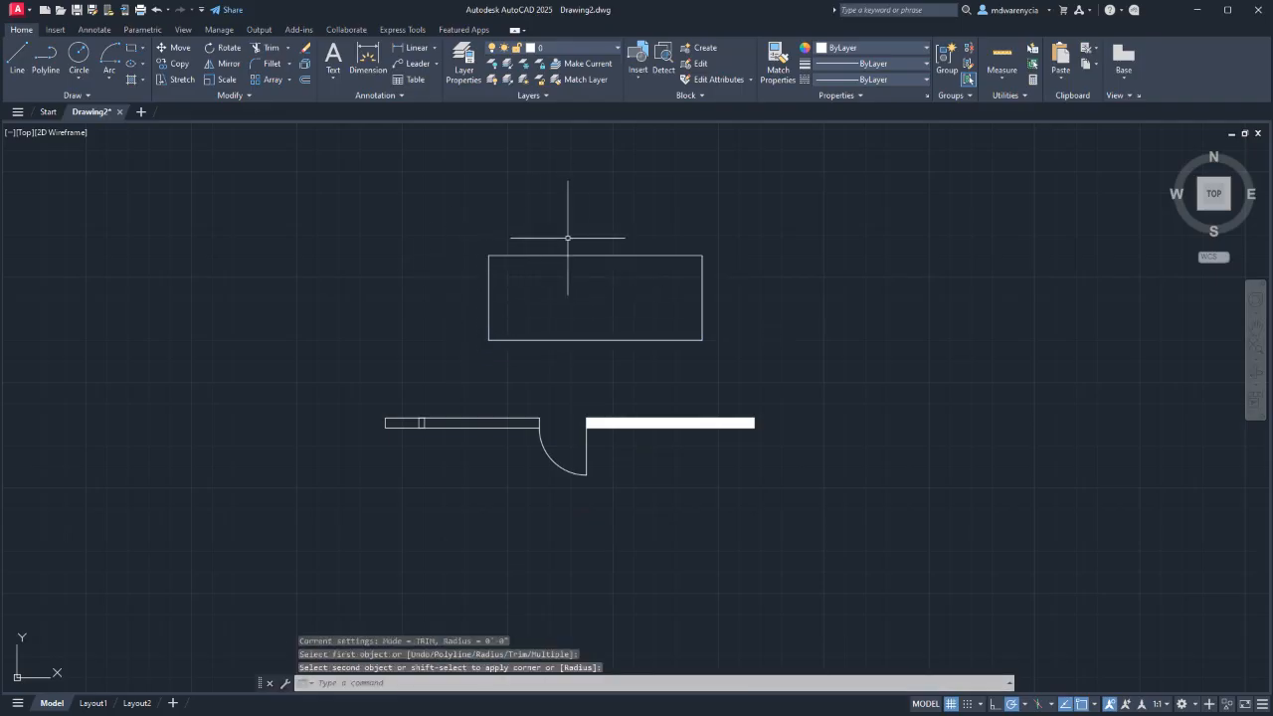
Fillet the rectangle's upper-right corner between its top and right edges with a radius of 2.
key("Return")
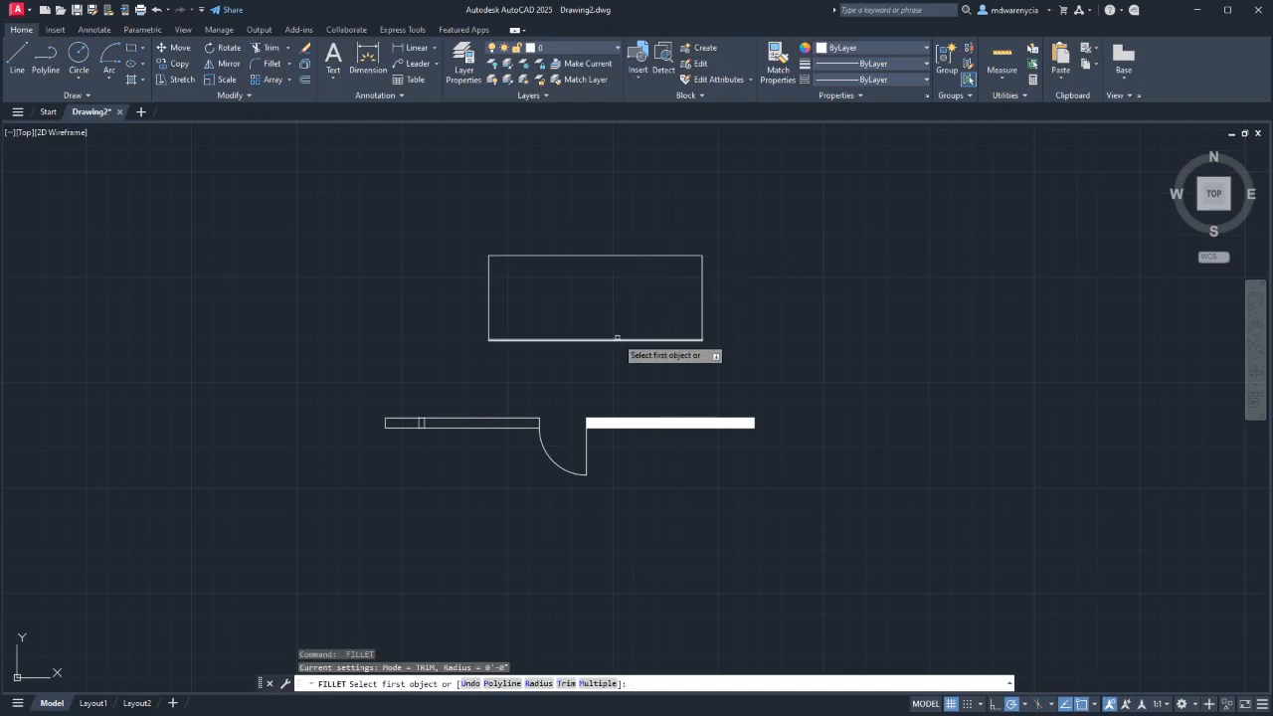
type("r")
key("Return")
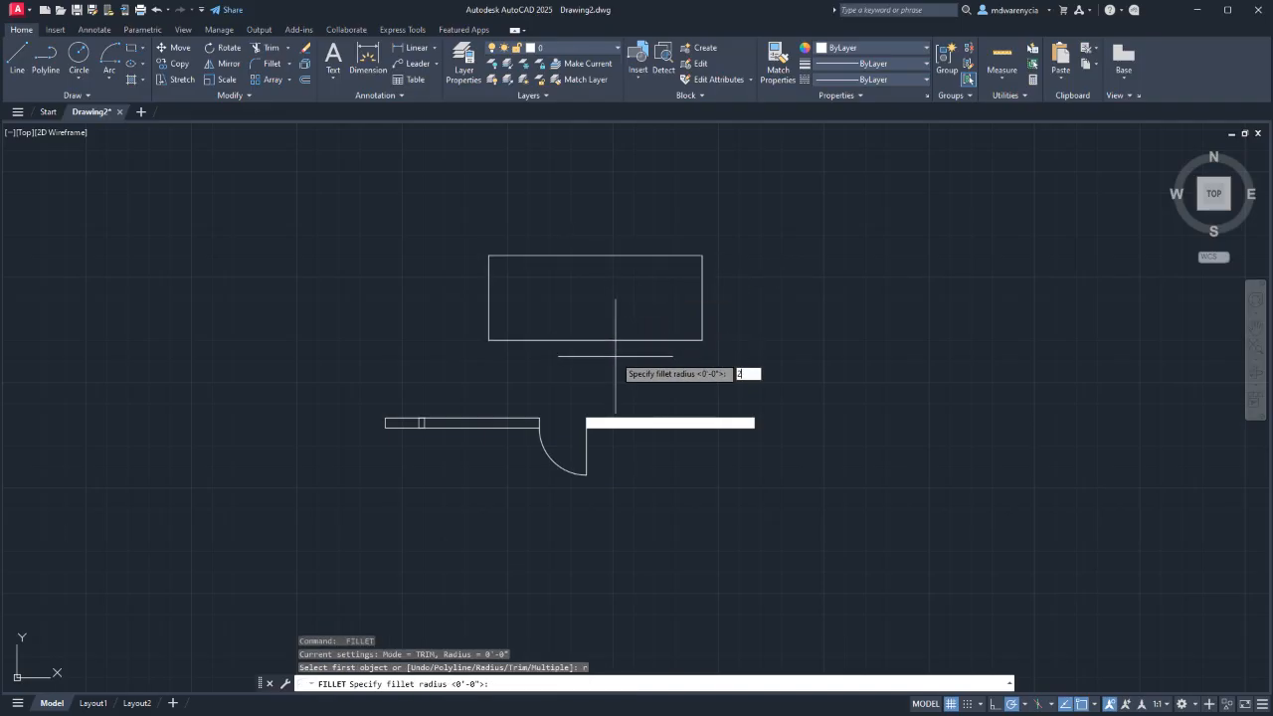
key("Return")
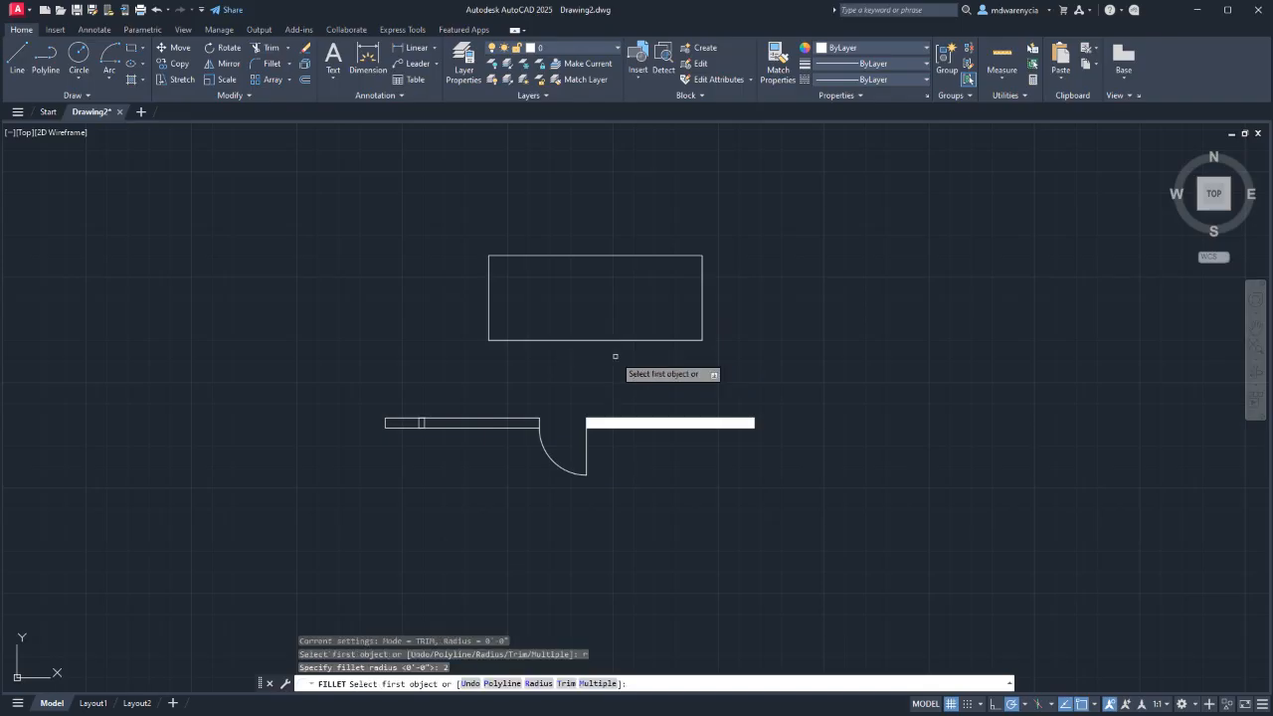
left_click(676, 254)
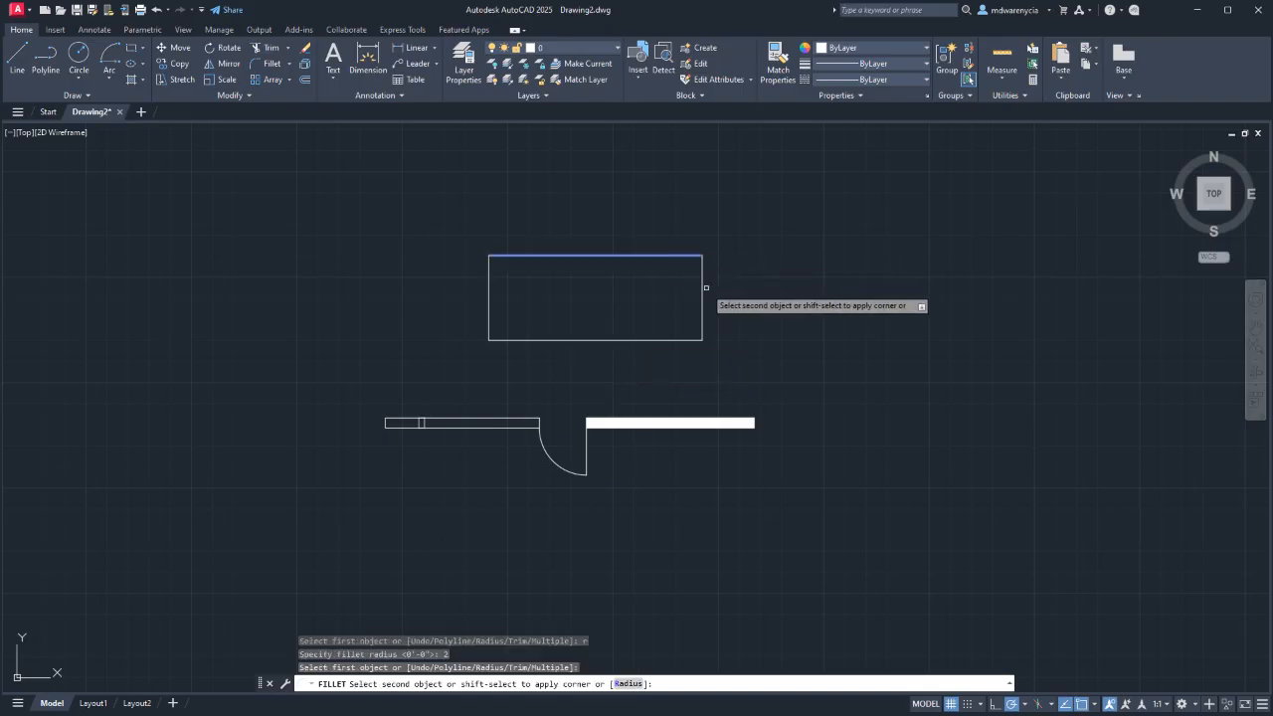
left_click(700, 288)
scroll(696, 275, "up", 8)
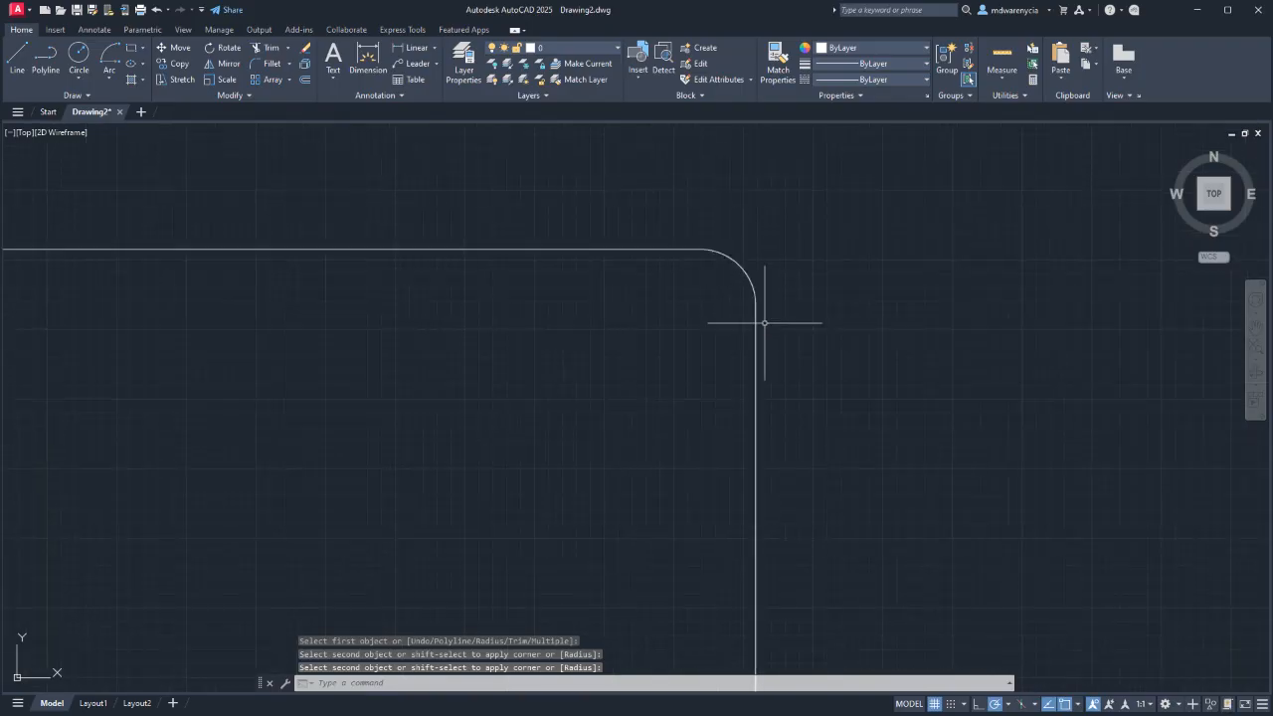
scroll(764, 323, "down", 8)
scroll(710, 358, "down", 6)
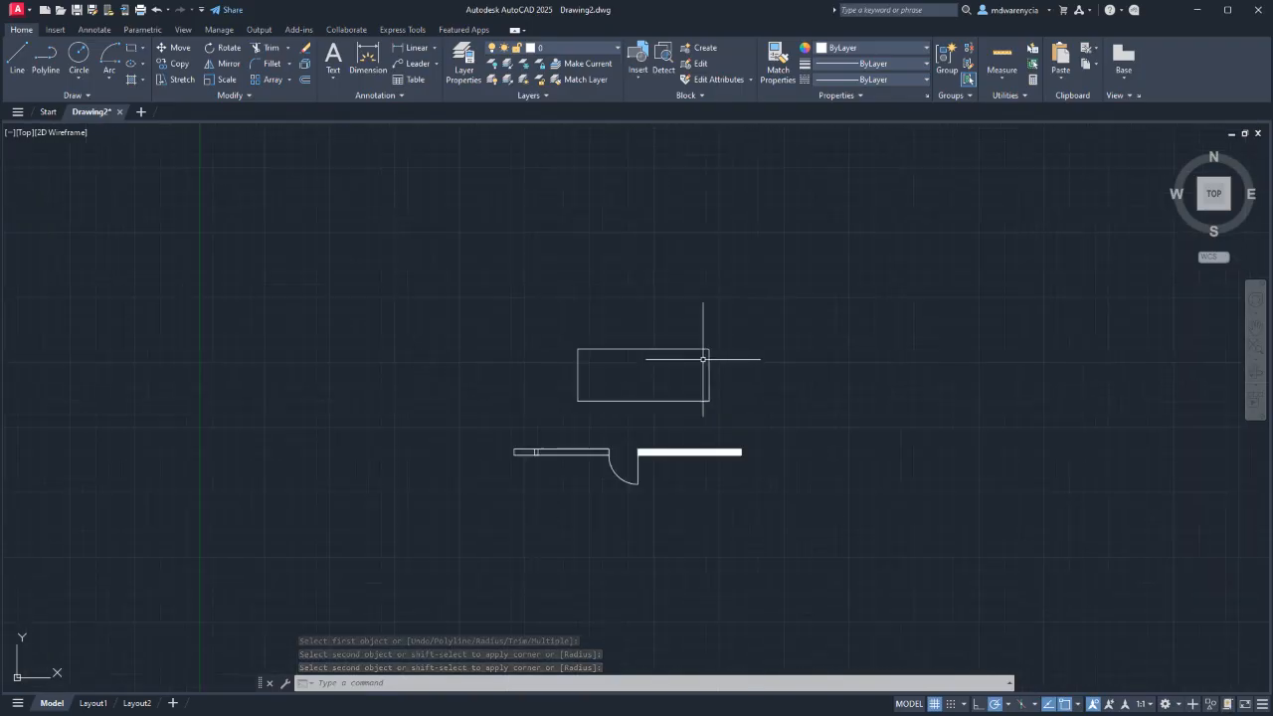
scroll(703, 359, "down", 2)
scroll(703, 361, "up", 4)
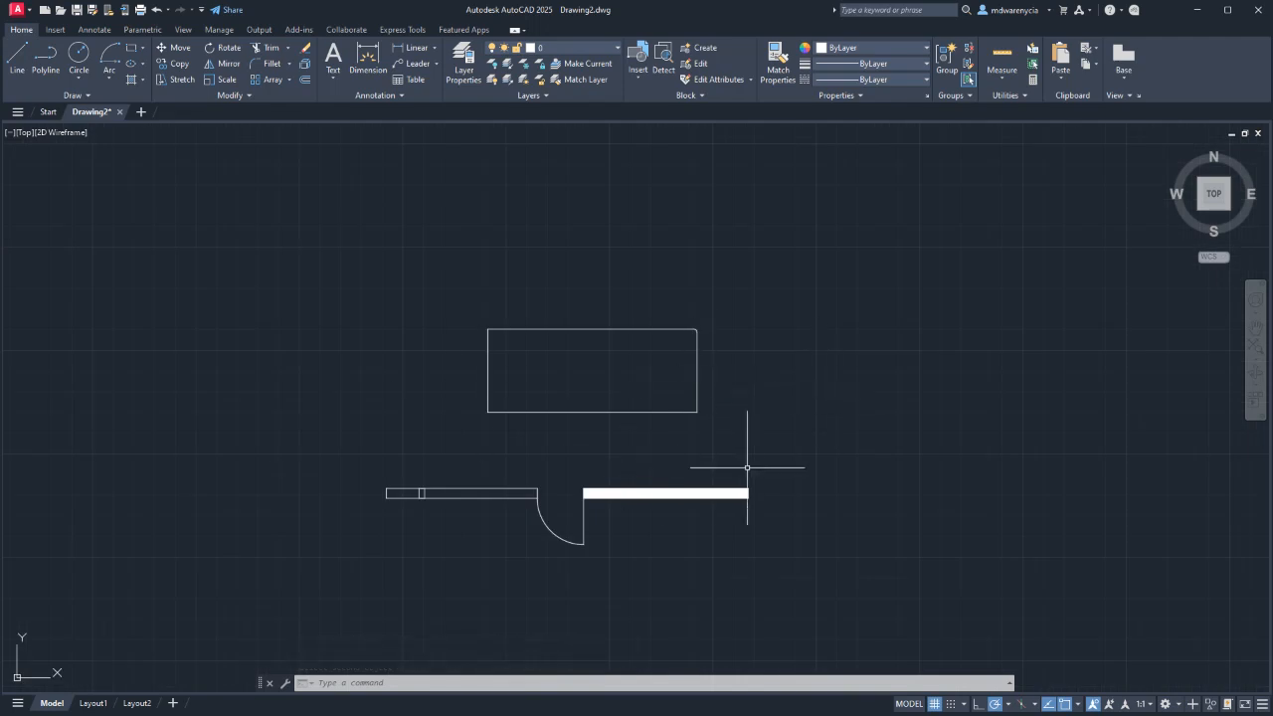
Draw a four-segment line outline beside the rectangle, with a left side about 2'-7" long and a gap at the upper-left corner.
scroll(706, 361, "up", 4)
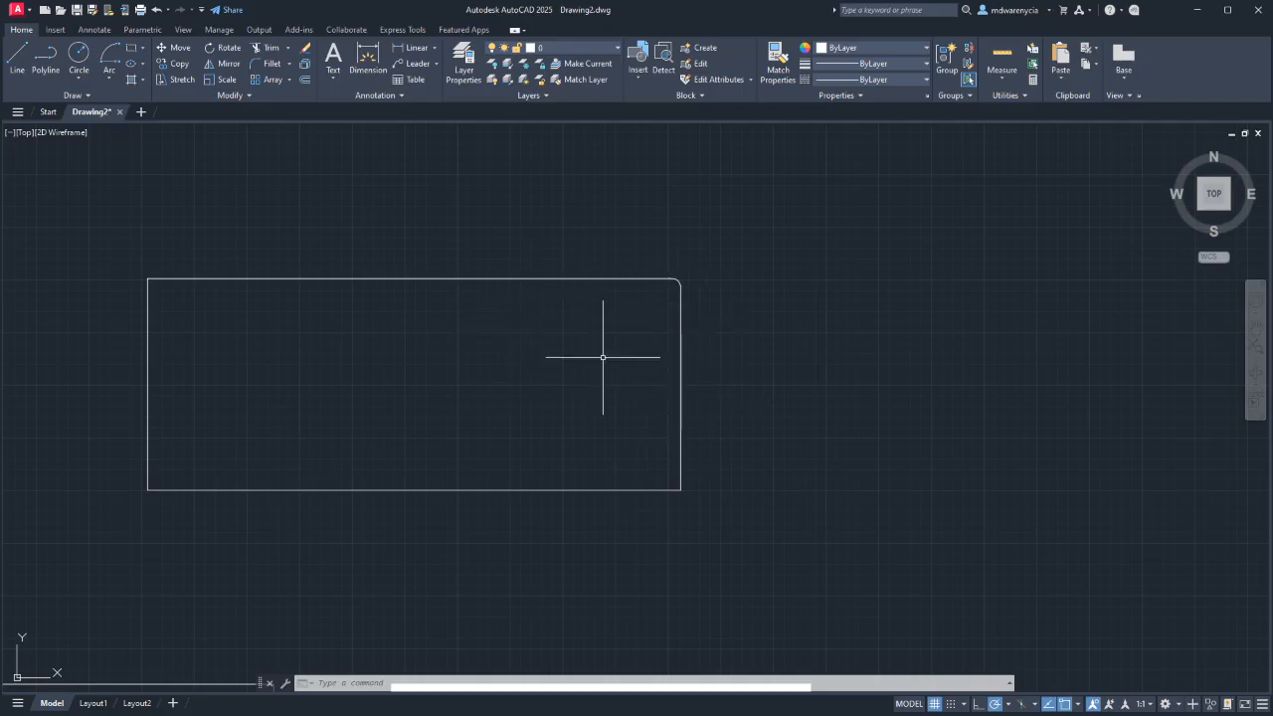
type("l")
key("Return")
left_click(870, 509)
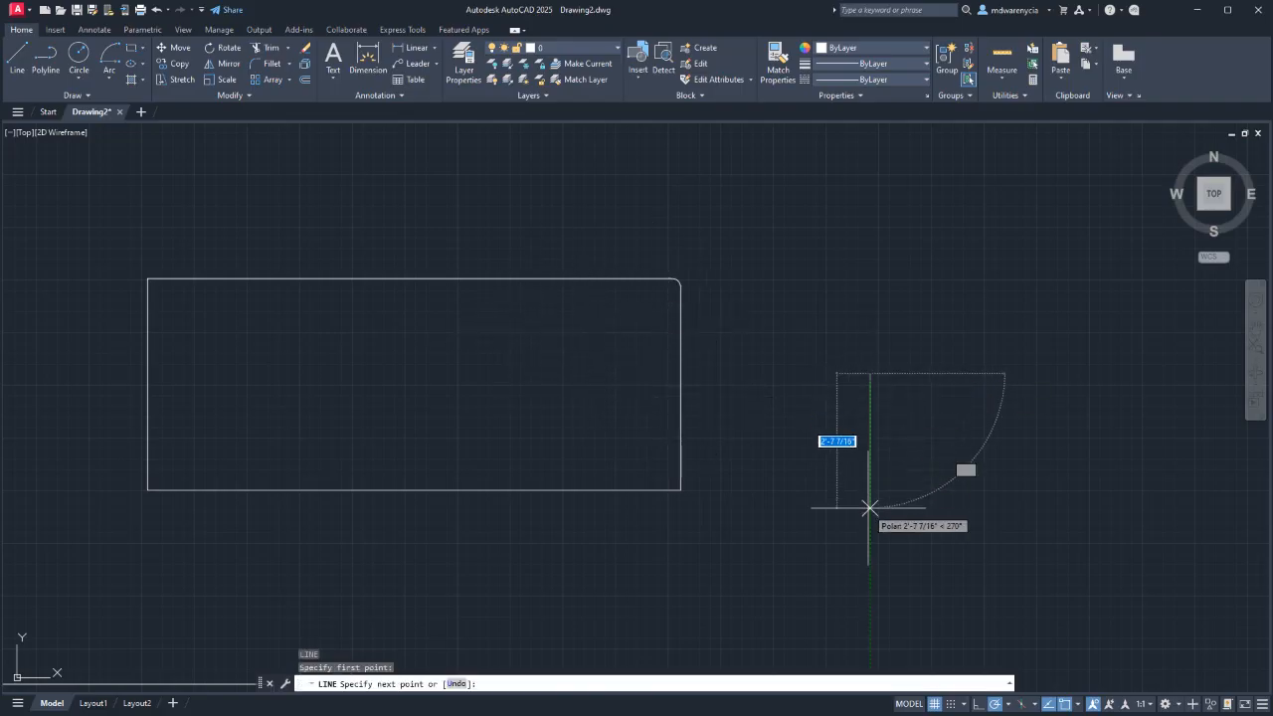
left_click(1036, 509)
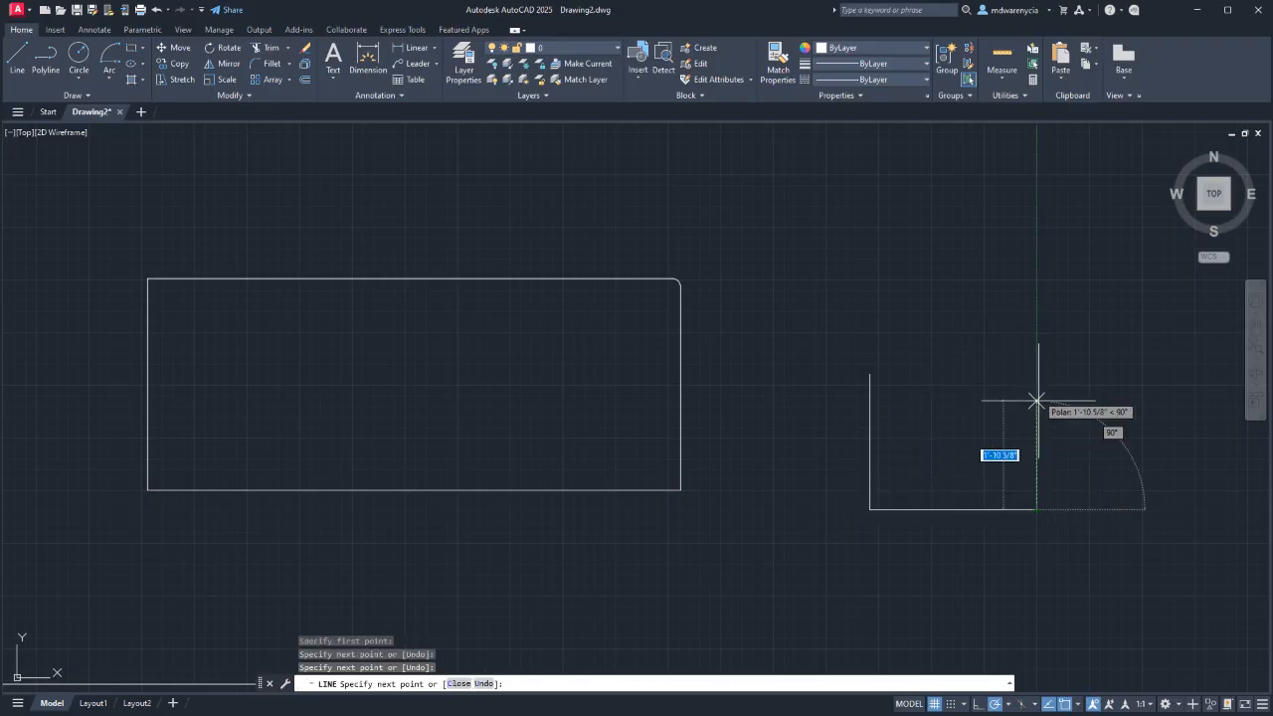
left_click(1036, 291)
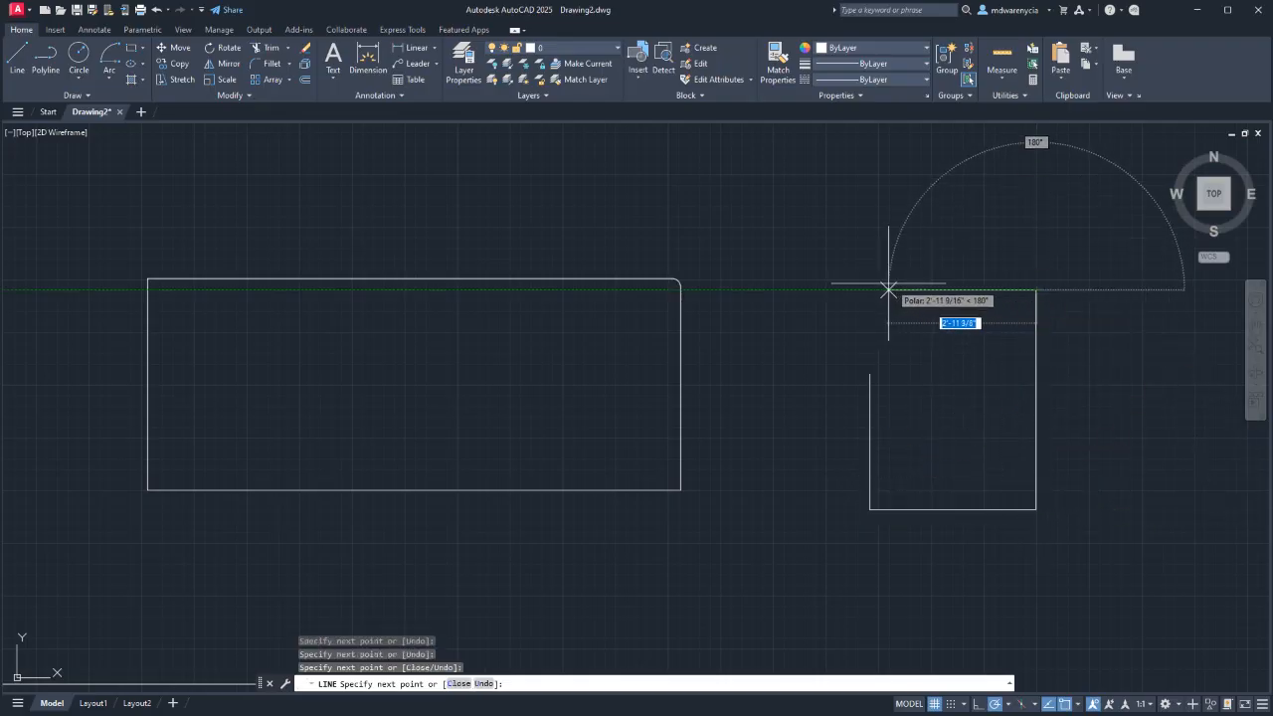
left_click(922, 290)
key("Escape")
left_click(879, 378)
left_click(847, 419)
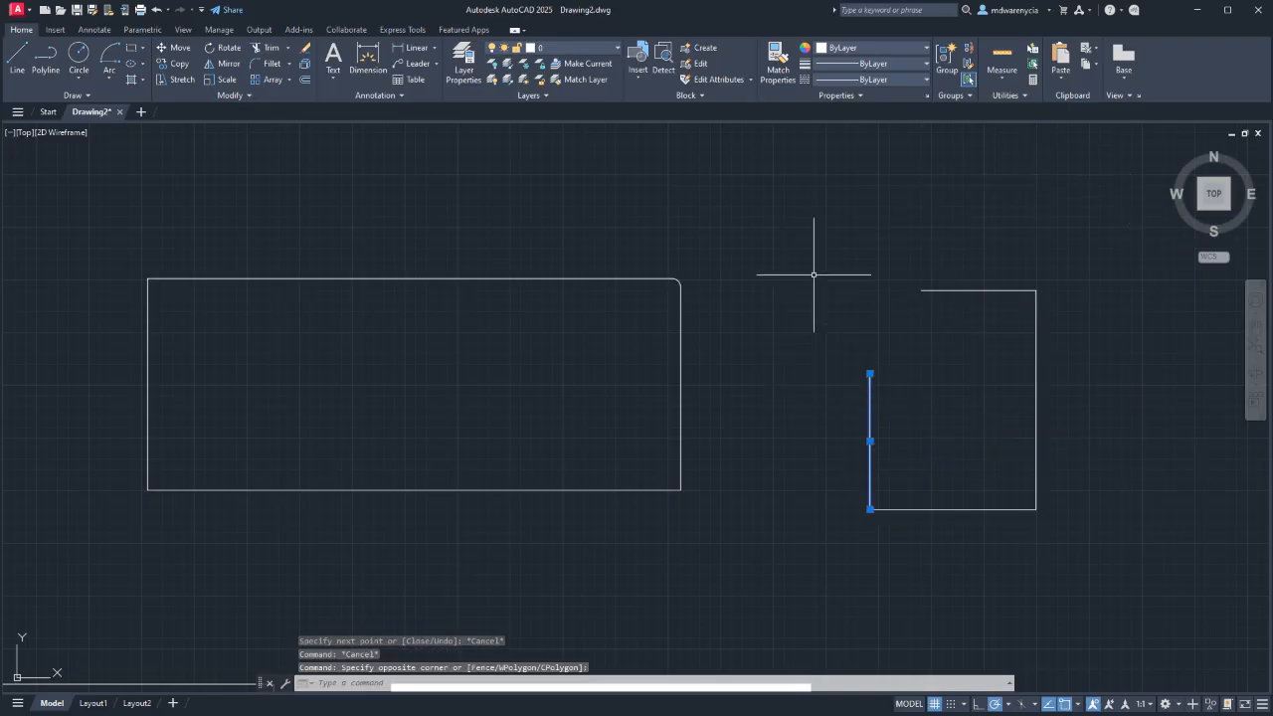
left_click(953, 294)
left_click(834, 244)
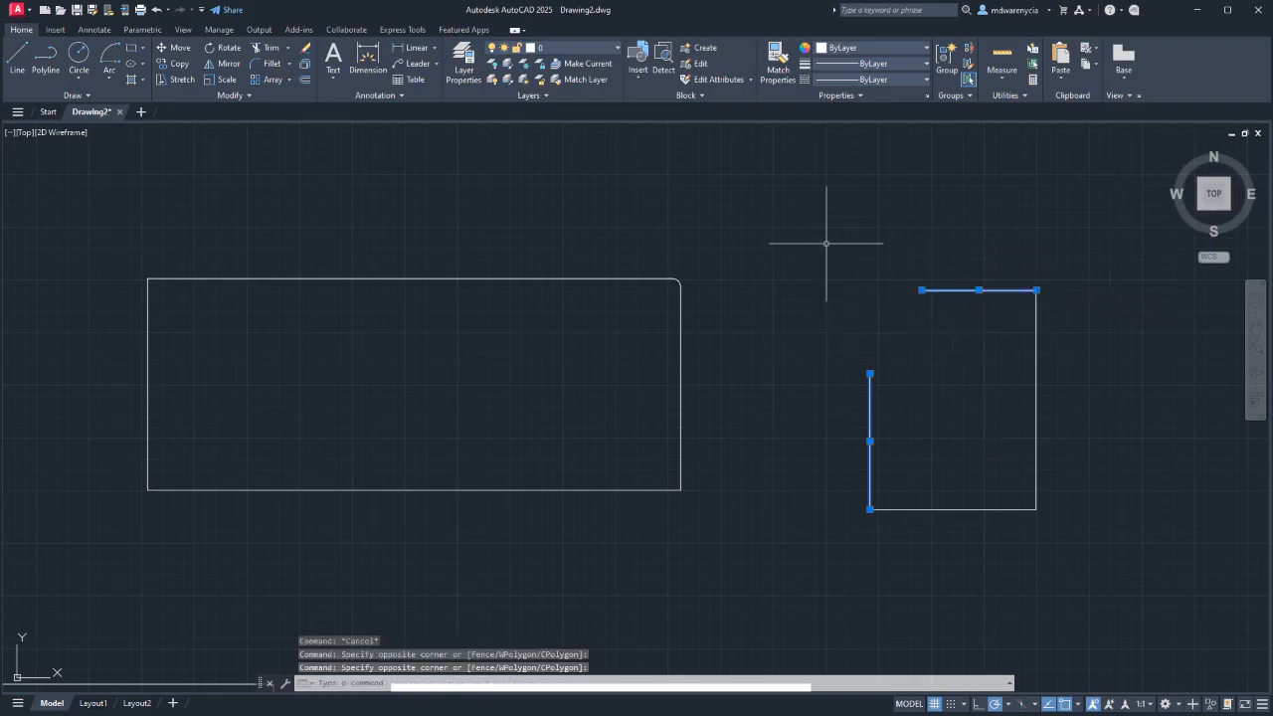
key("Escape")
Set the fillet radius to 0 and fillet the open outline's top and left lines into a sharp closed corner.
type("f")
key("Return")
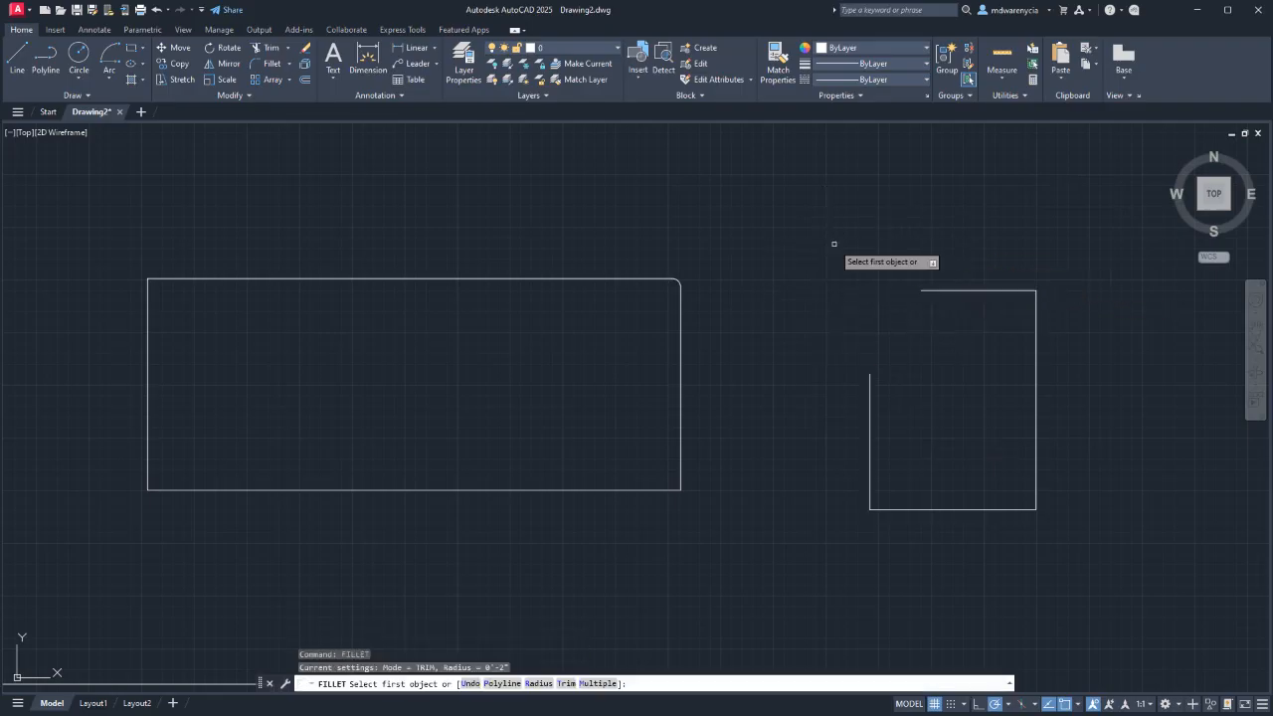
type("r")
key("Return")
type("0'-2\"")
key("Return")
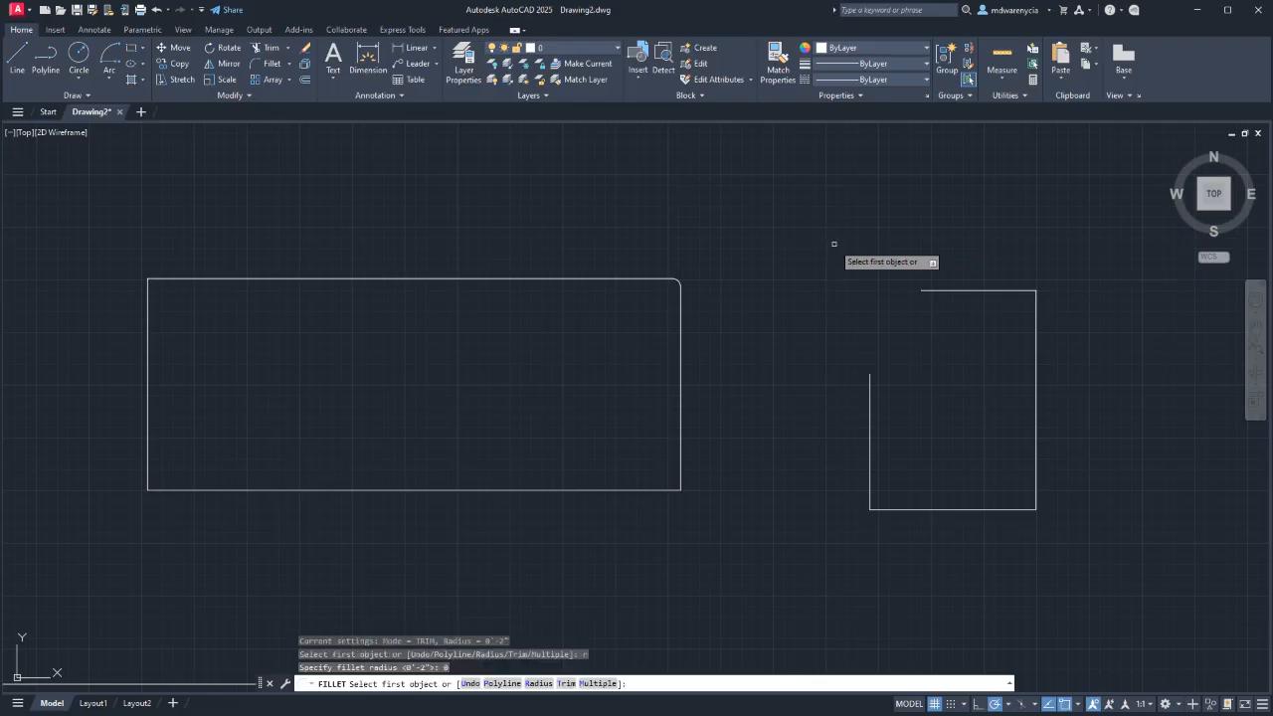
left_click(947, 291)
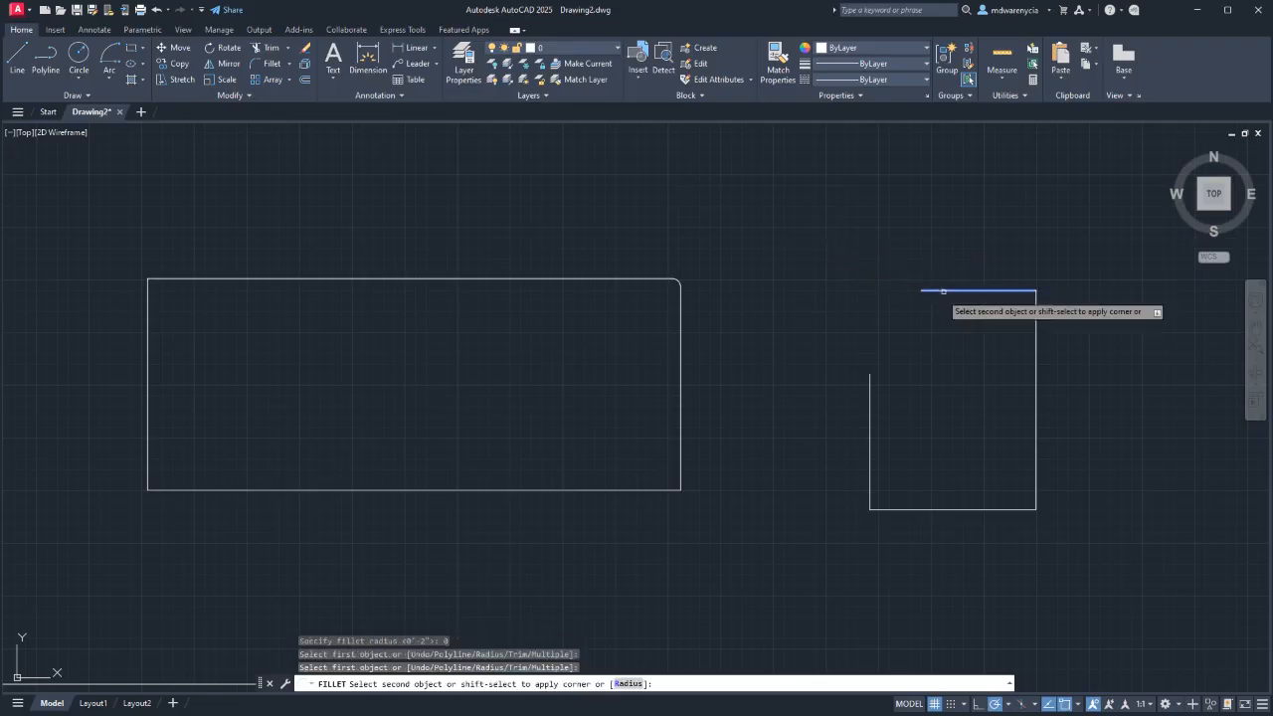
left_click(872, 418)
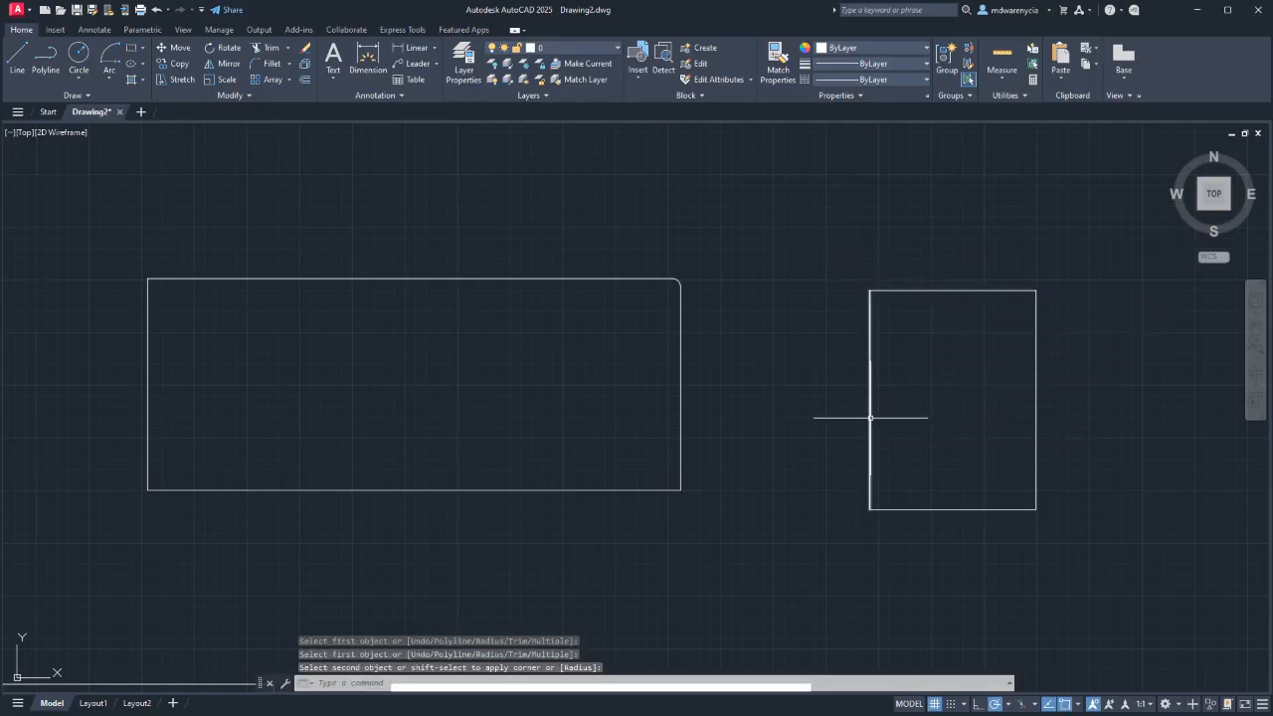
Fillet the wide rectangle's lower-right corner with a radius of 6, using the Multiple option.
left_click(870, 420)
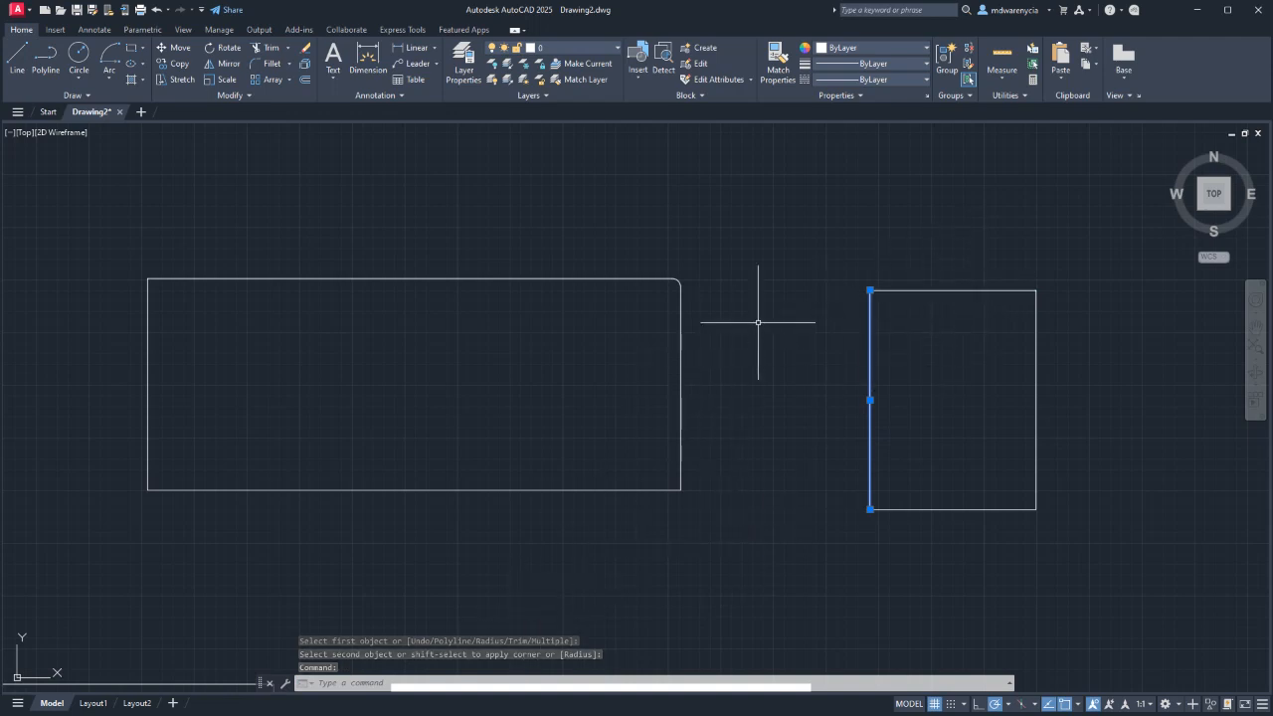
key("Escape")
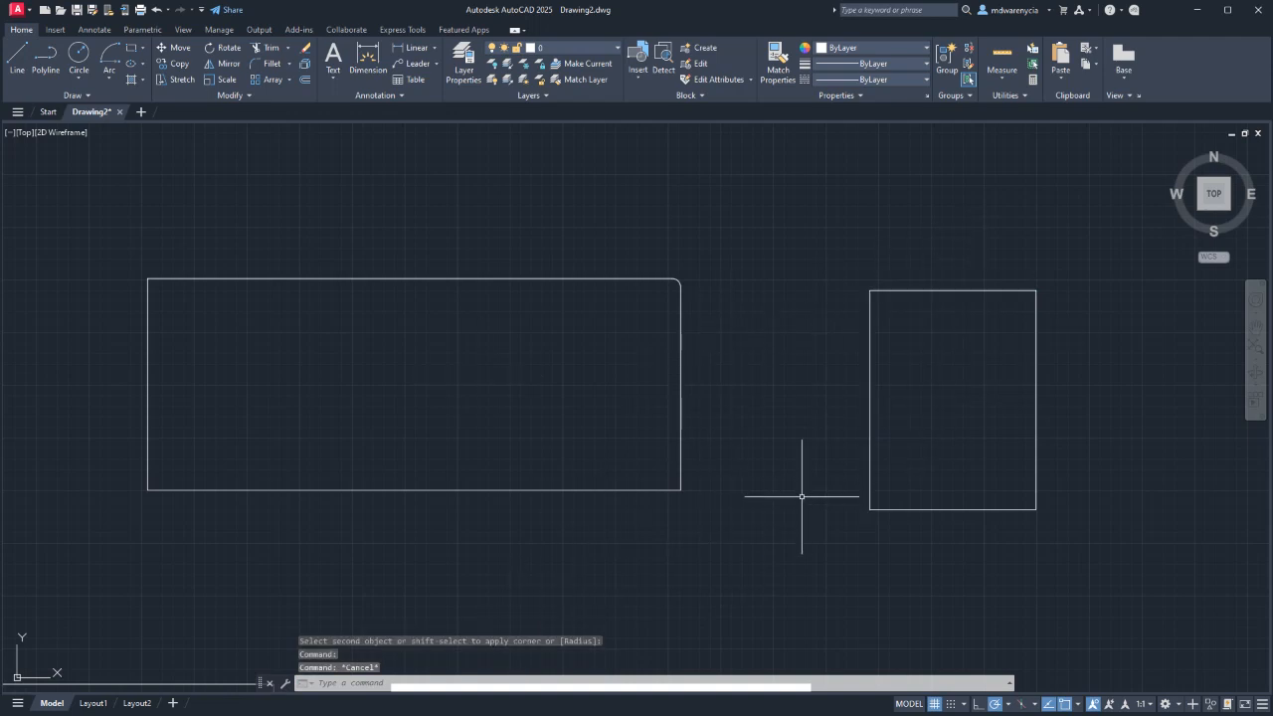
key("Return")
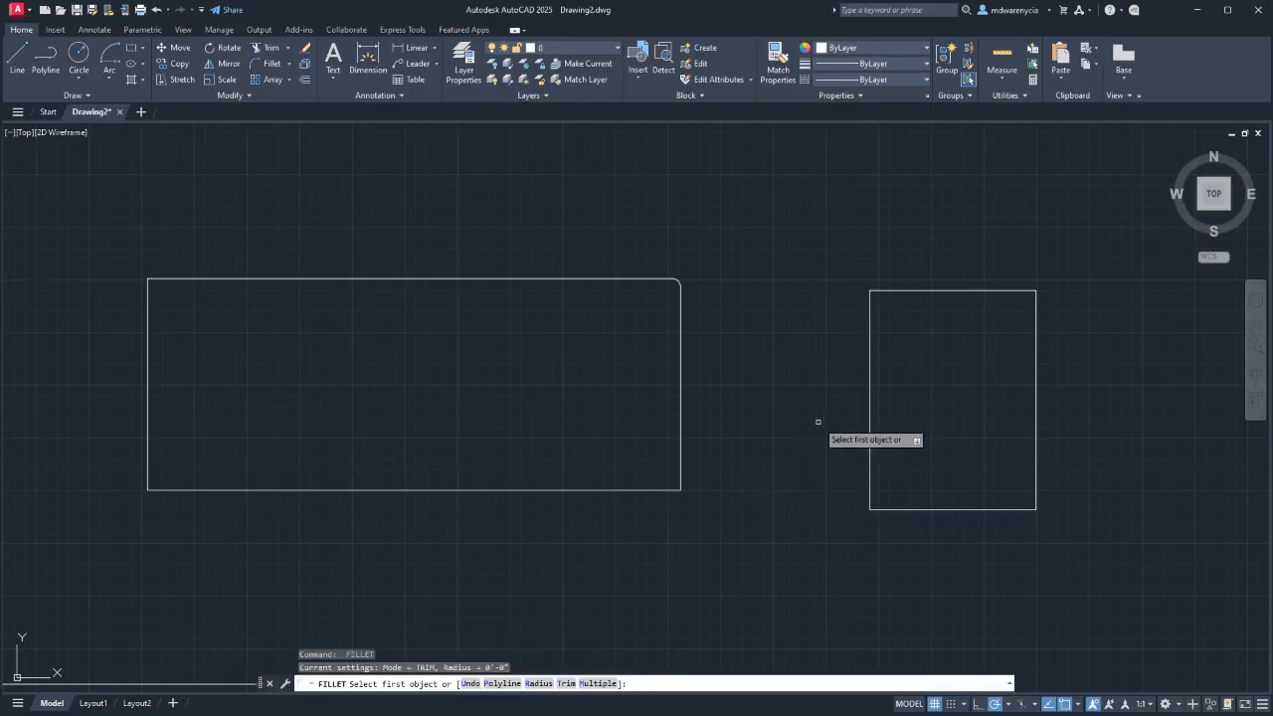
type("r")
key("Return")
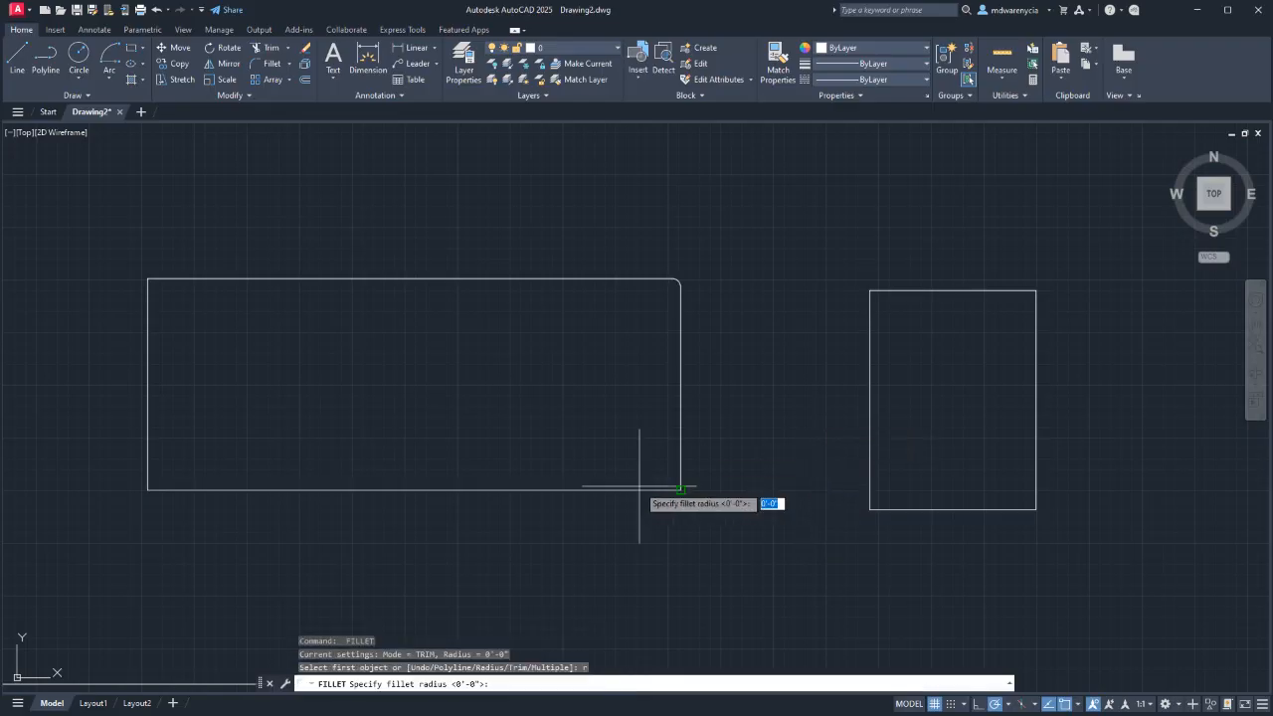
type("6")
key("Return")
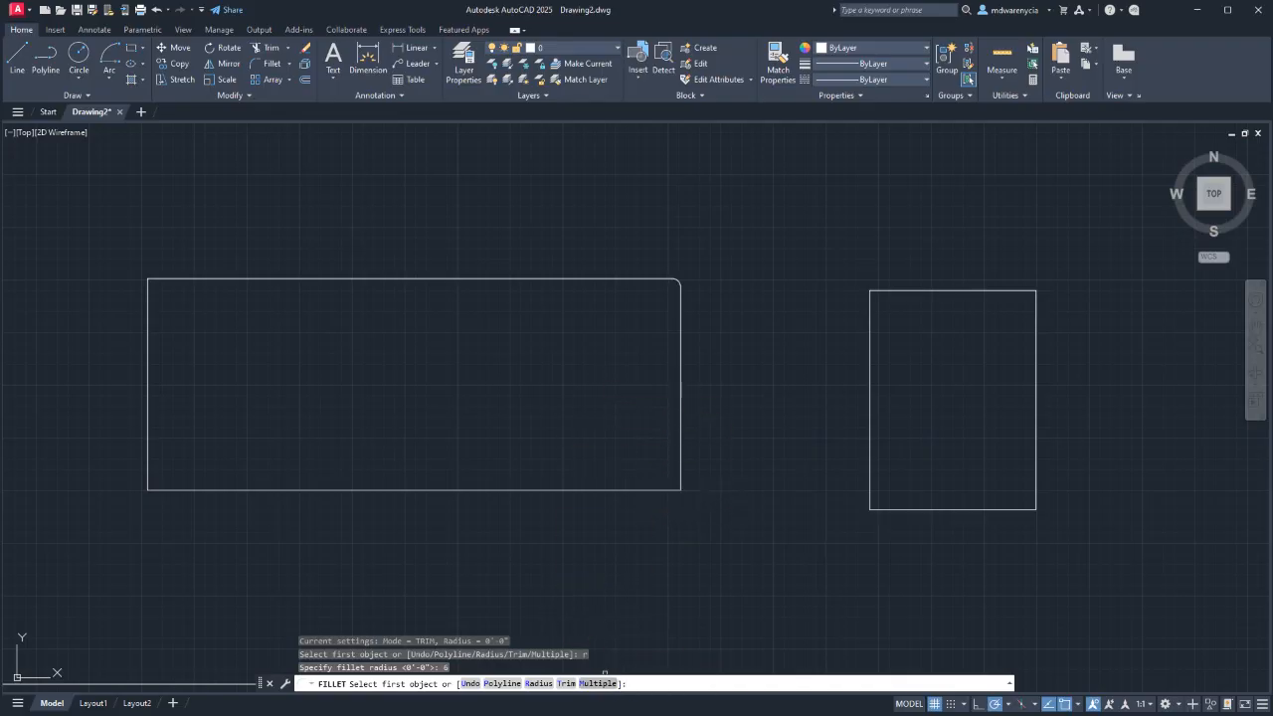
key("Return")
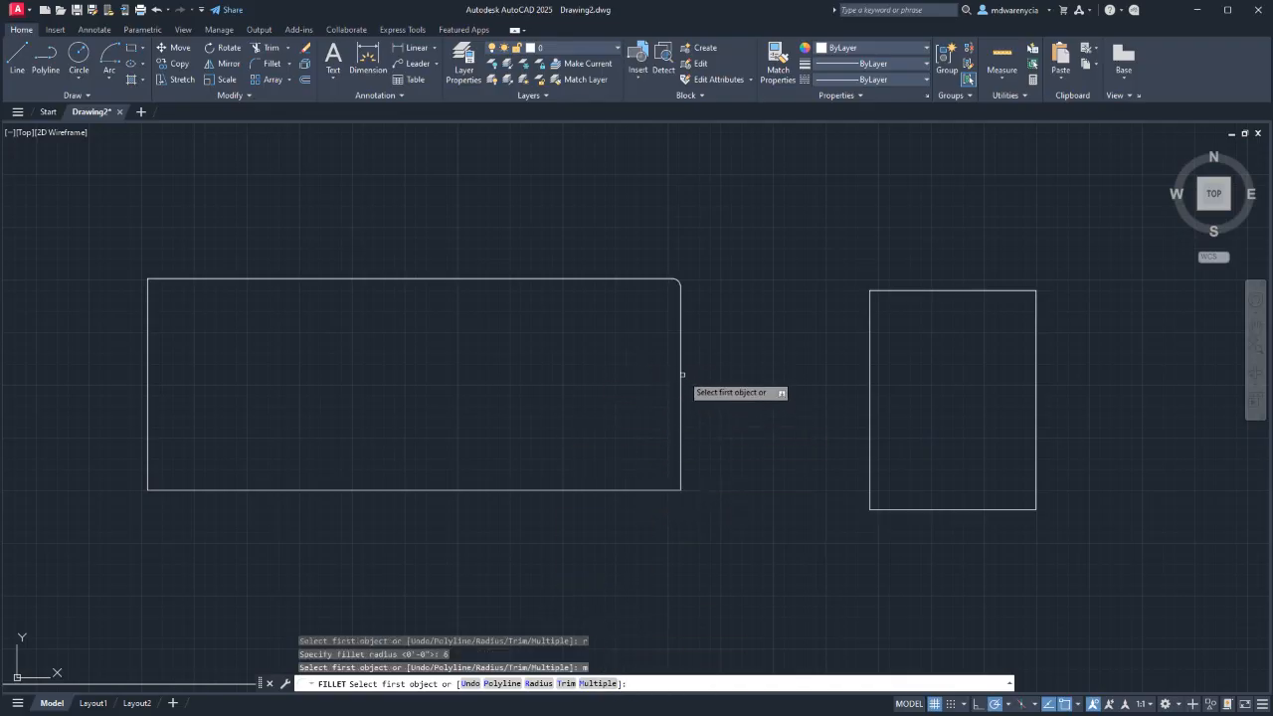
left_click(680, 395)
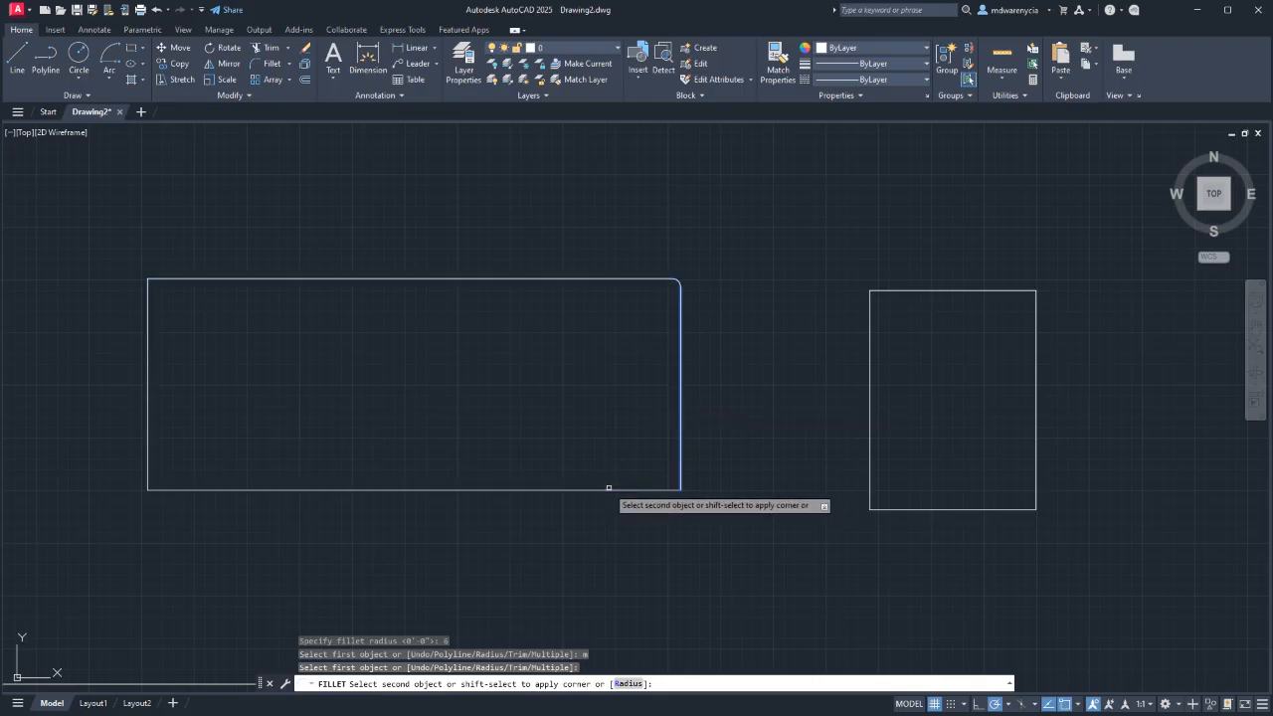
left_click(606, 488)
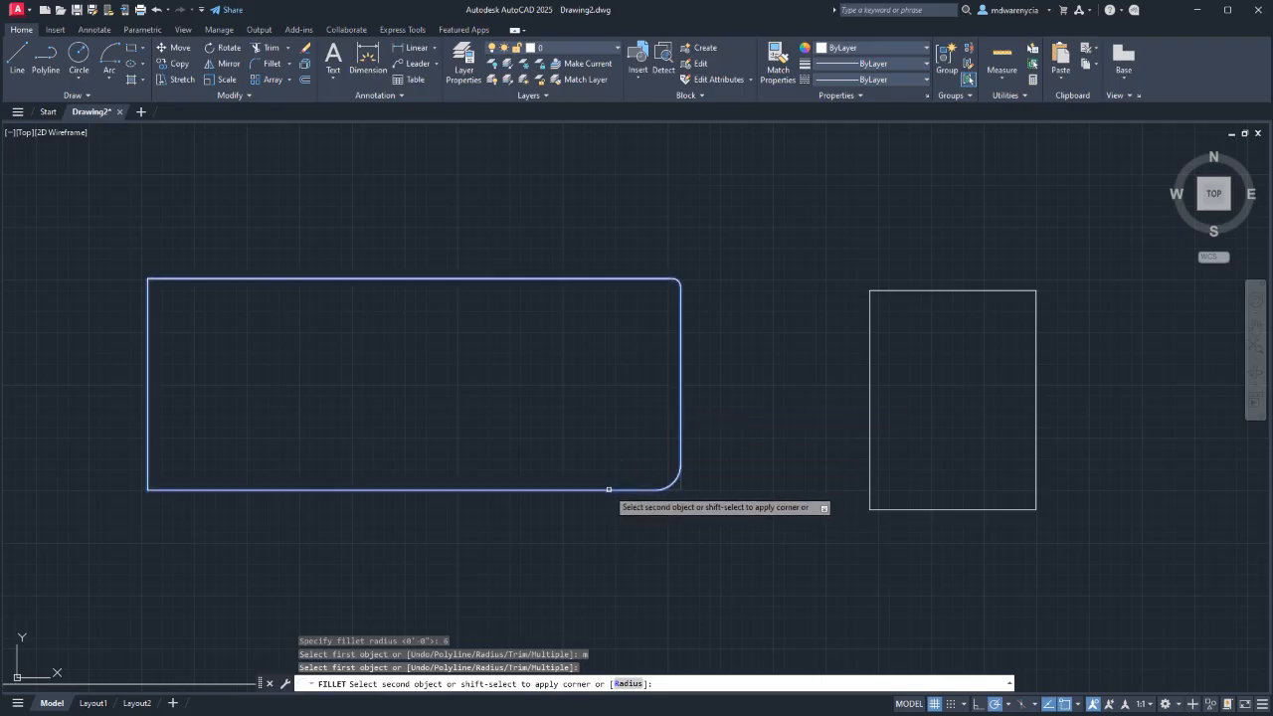
Fillet the wide rectangle's lower-left, upper-left and upper-right corners with the same 6-inch radius.
left_click(213, 488)
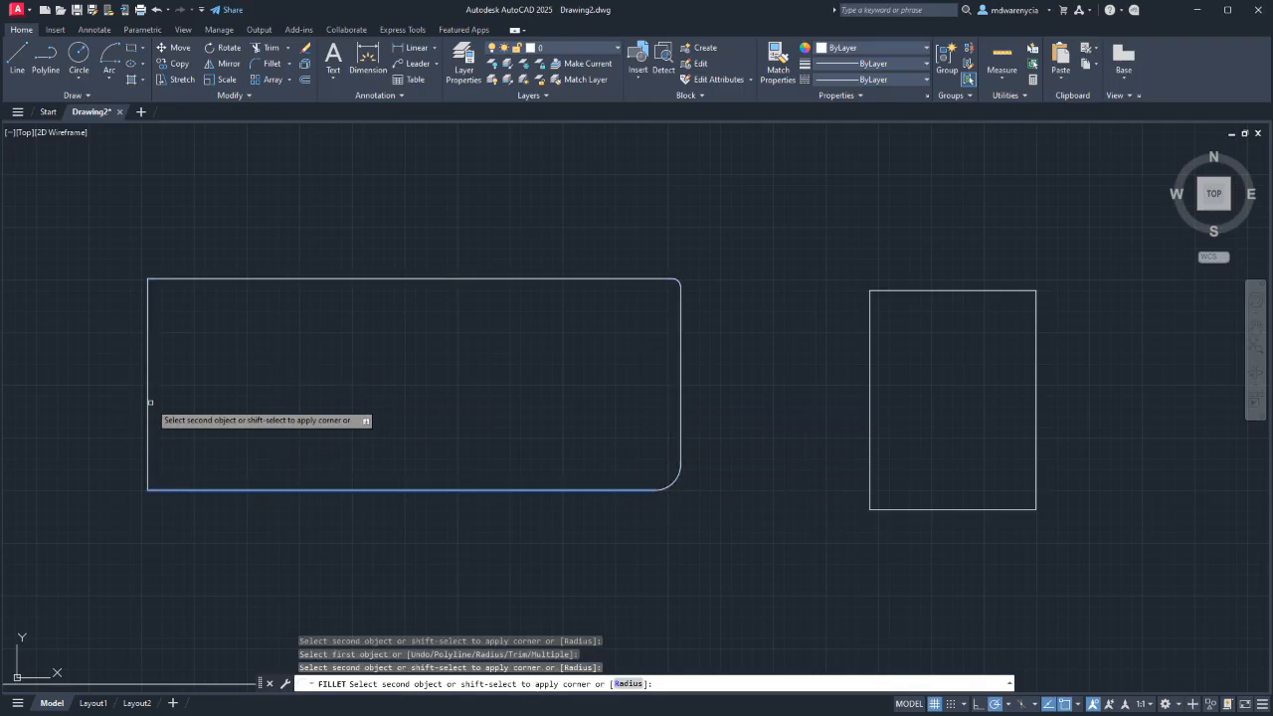
left_click(148, 410)
left_click(148, 402)
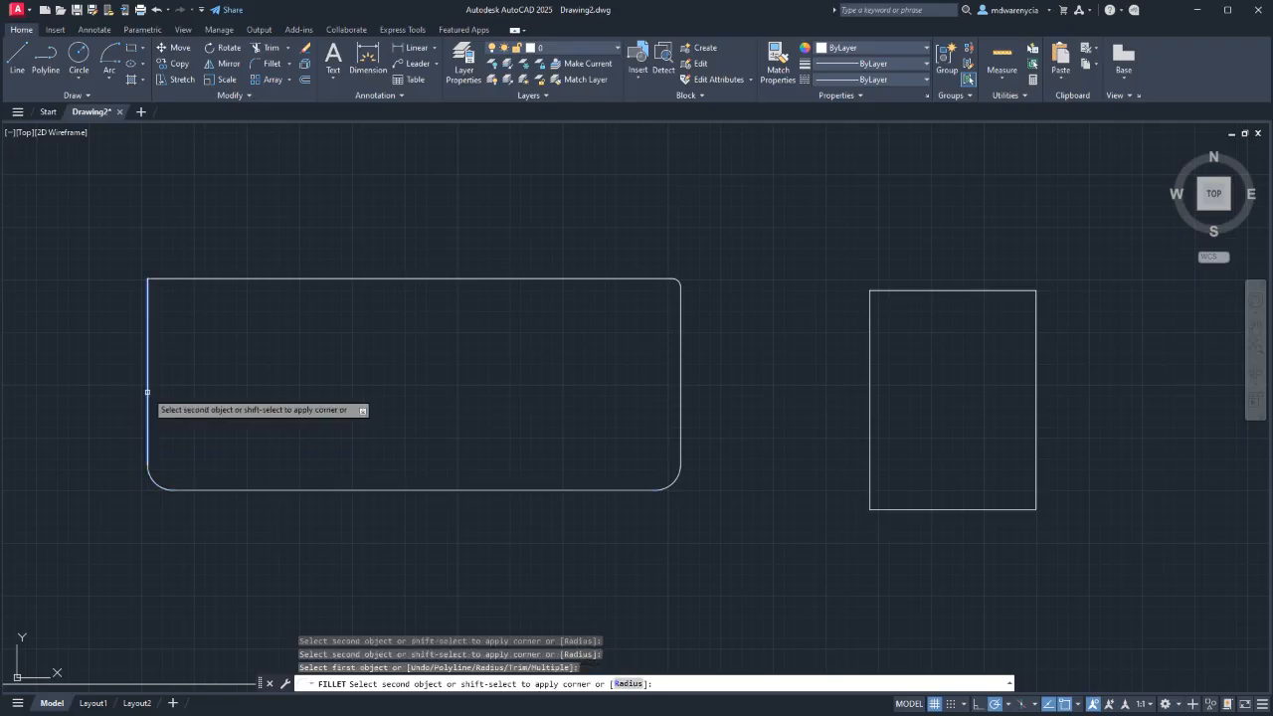
left_click(261, 278)
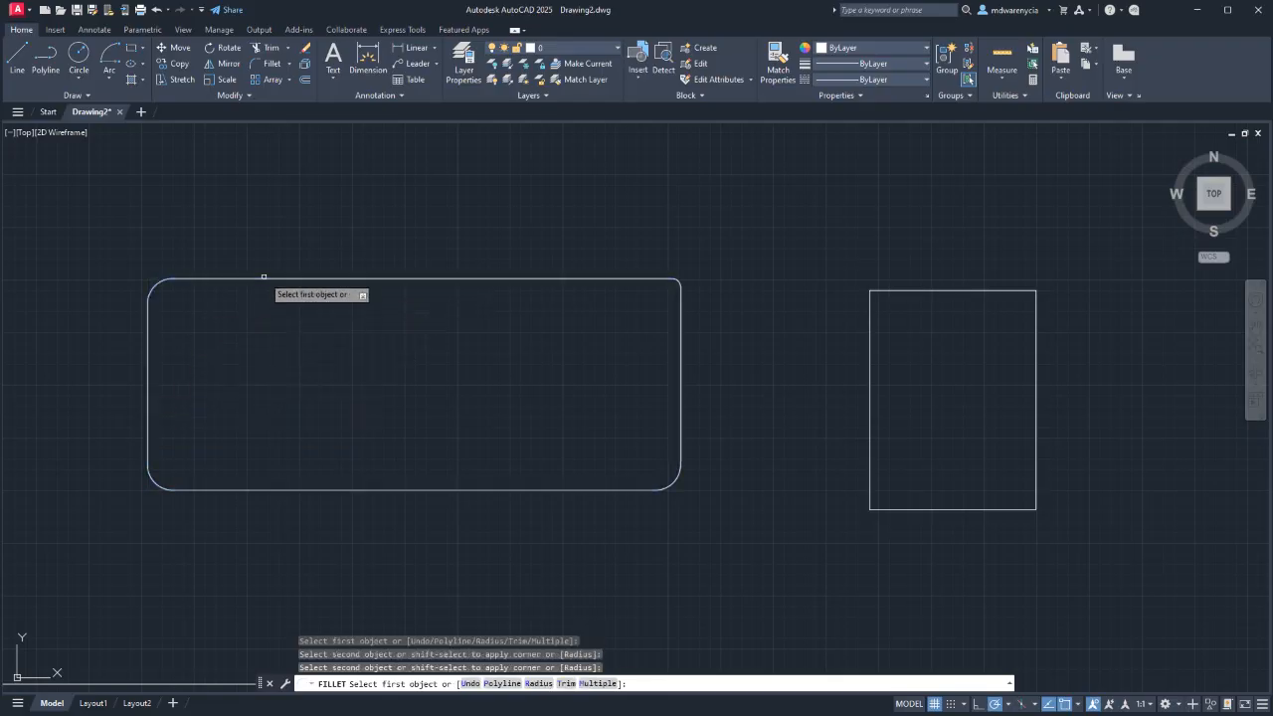
left_click(680, 324)
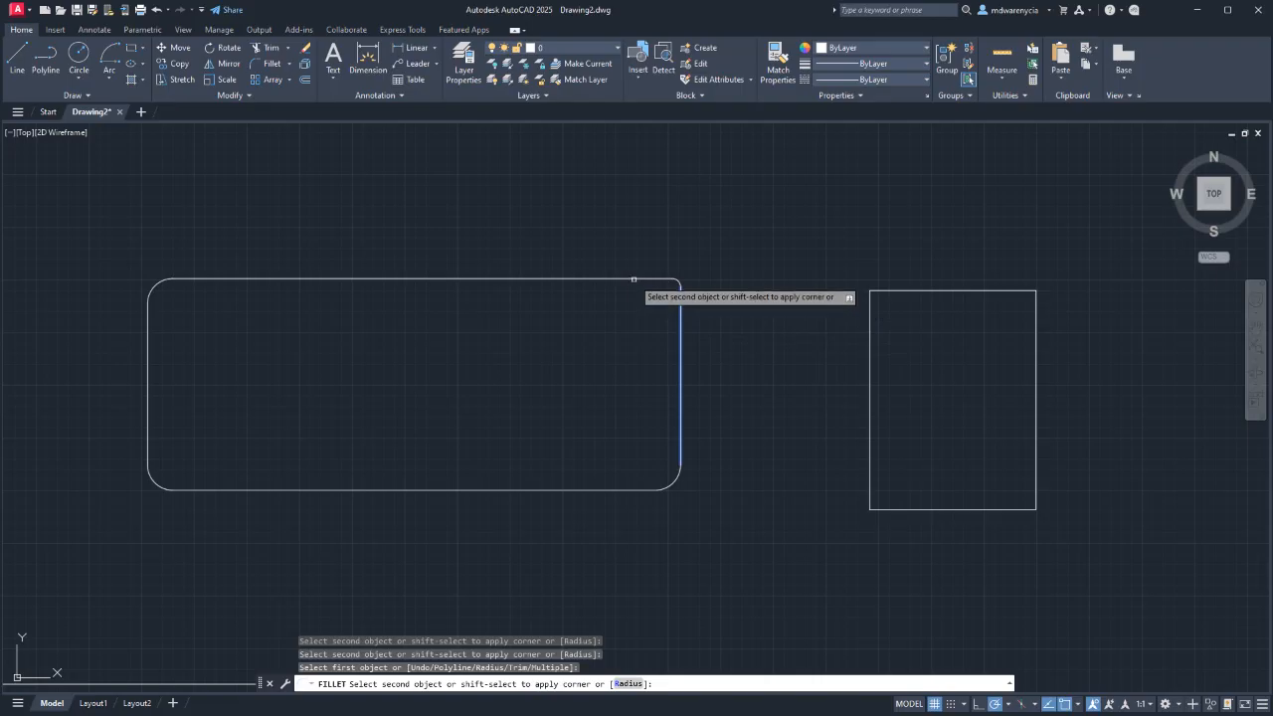
left_click(619, 278)
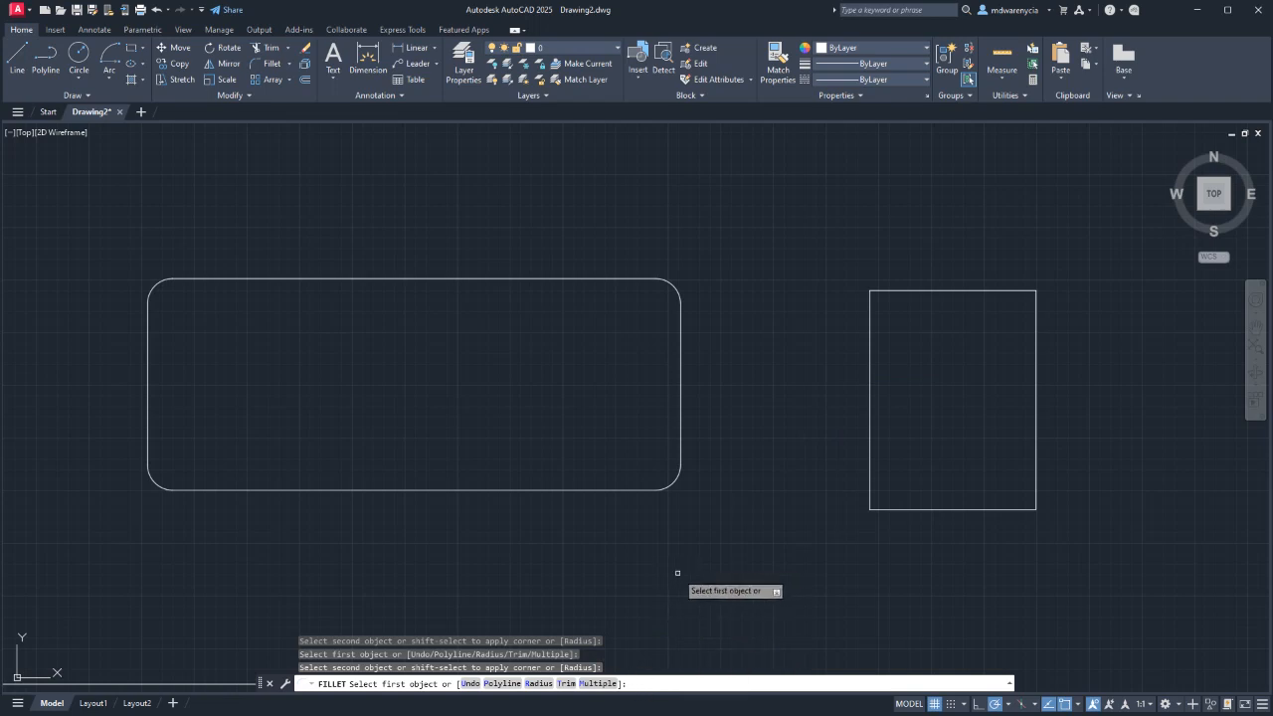
Fillet the smaller outline's lower-left, lower-right and upper-right corners with the 6-inch radius.
left_click(870, 444)
left_click(925, 509)
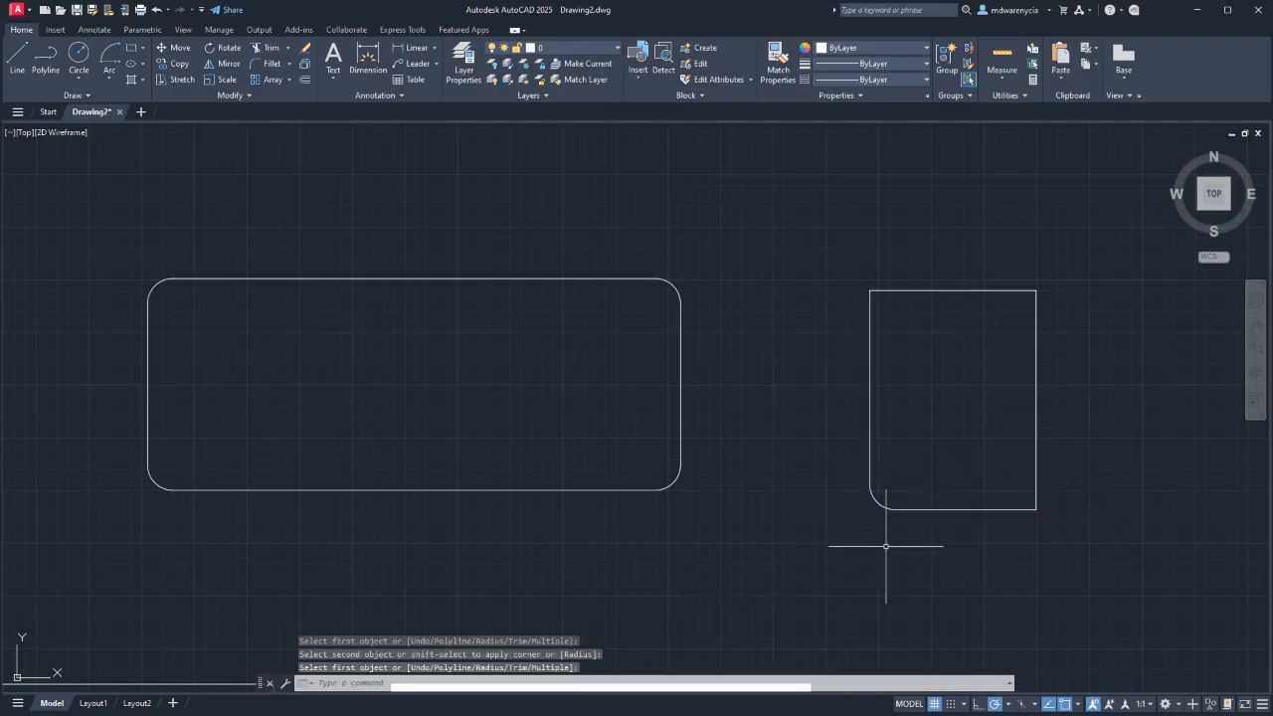
key("Return")
left_click(960, 510)
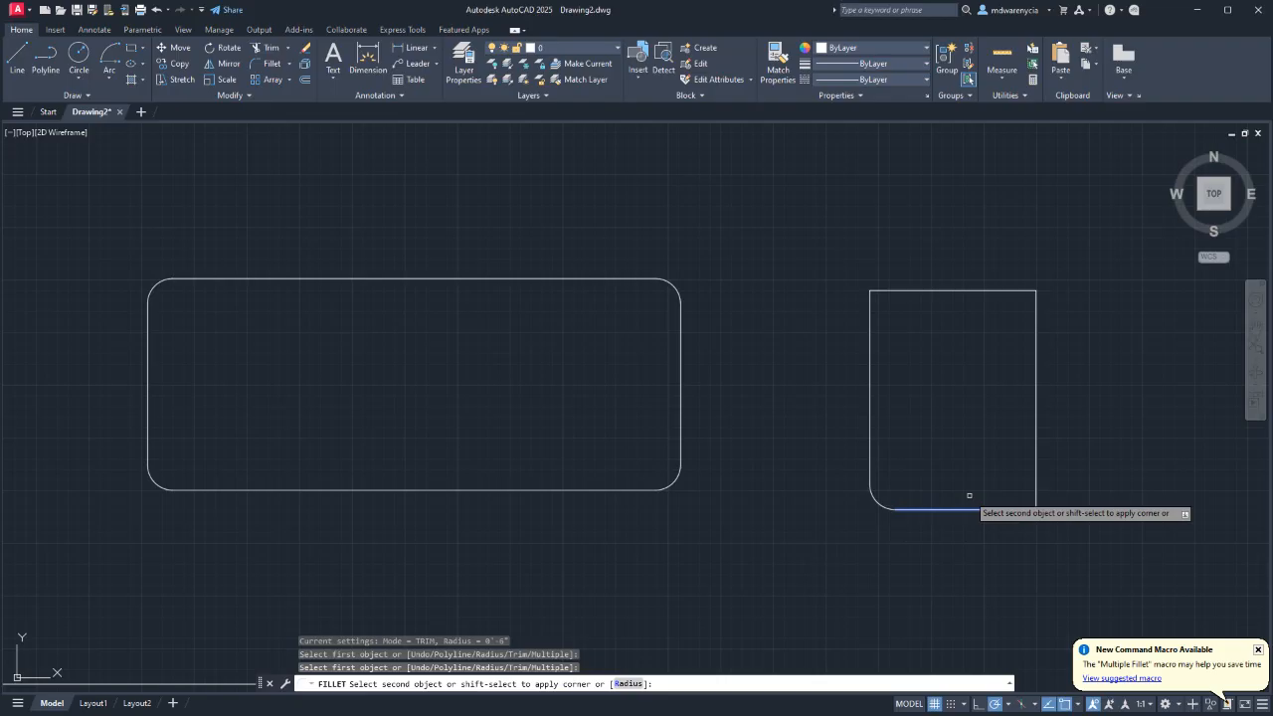
left_click(1035, 425)
key("Return")
left_click(1035, 336)
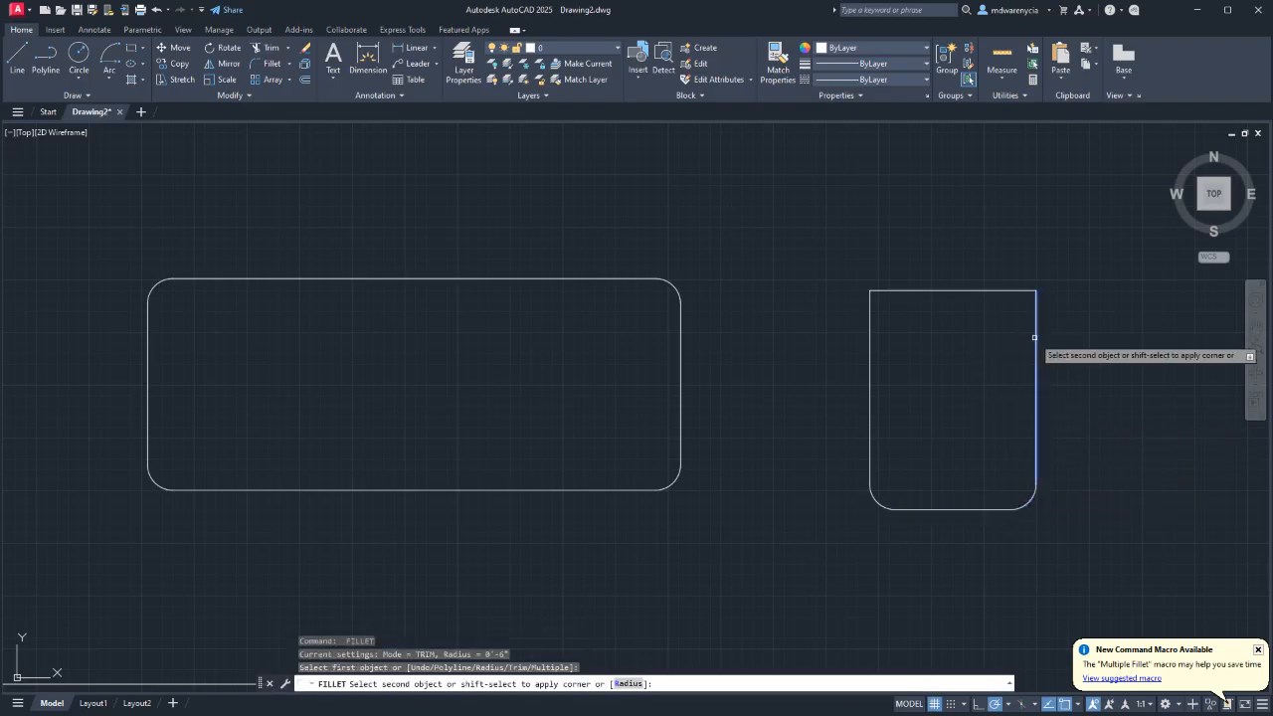
left_click(961, 291)
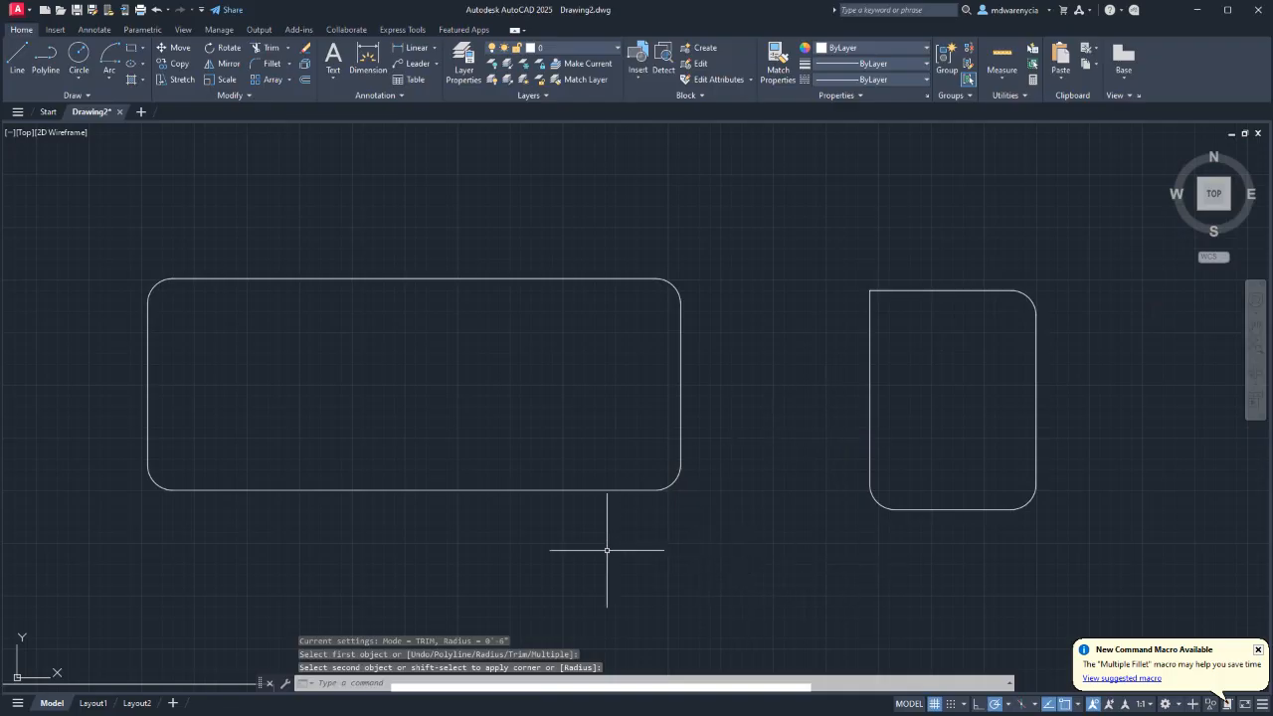
key("Escape")
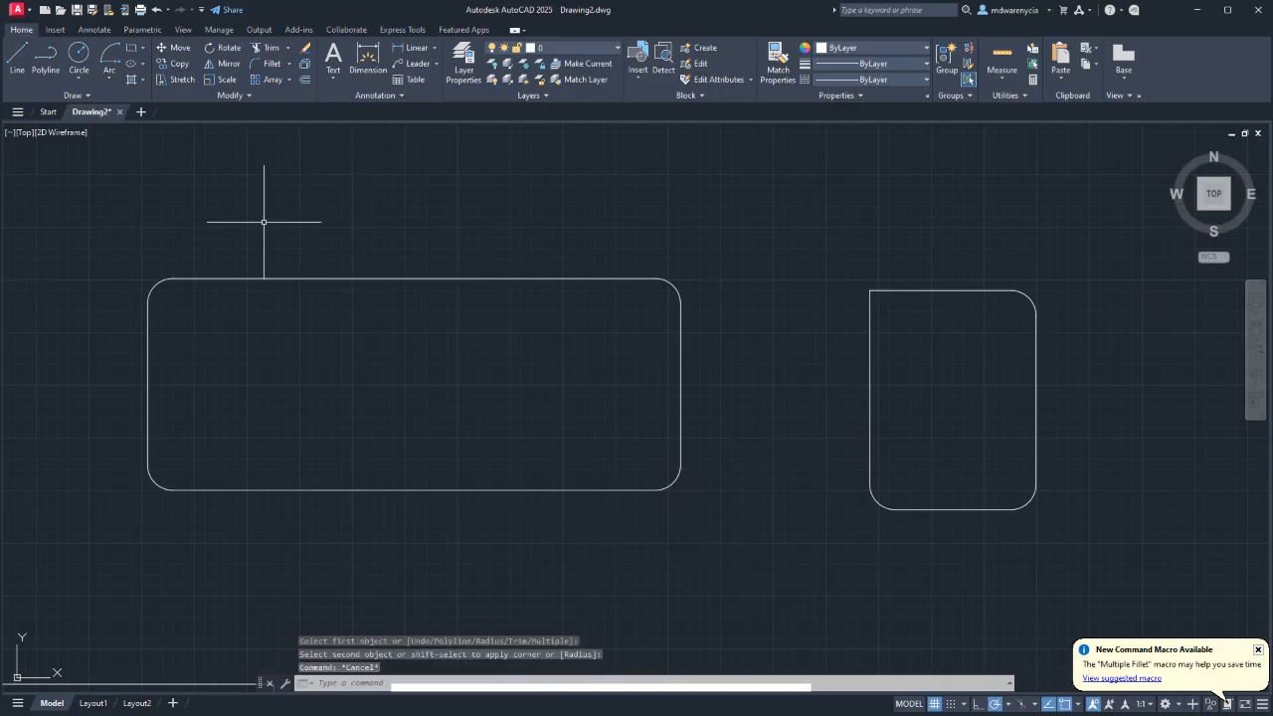
Draw a narrow three-segment U shape of lines, open at the top, crossing the wide rounded rectangle vertically near its left end.
scroll(526, 459, "down", 5)
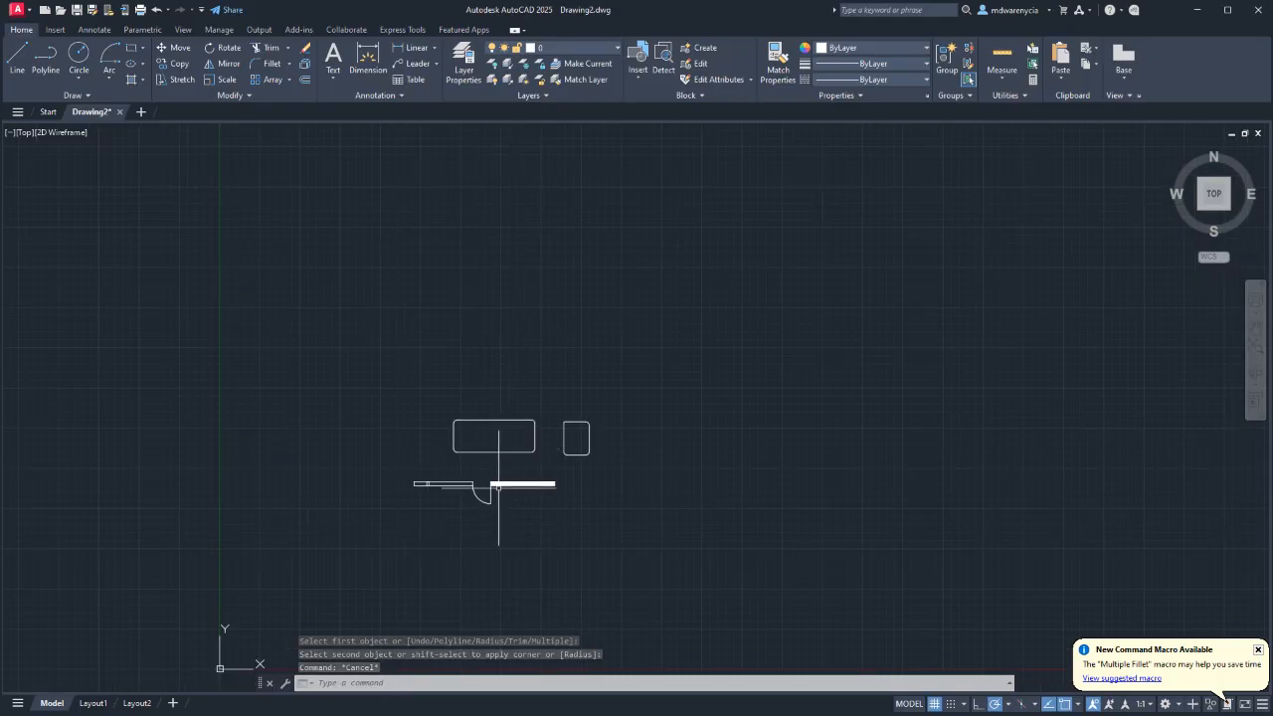
scroll(489, 500, "up", 5)
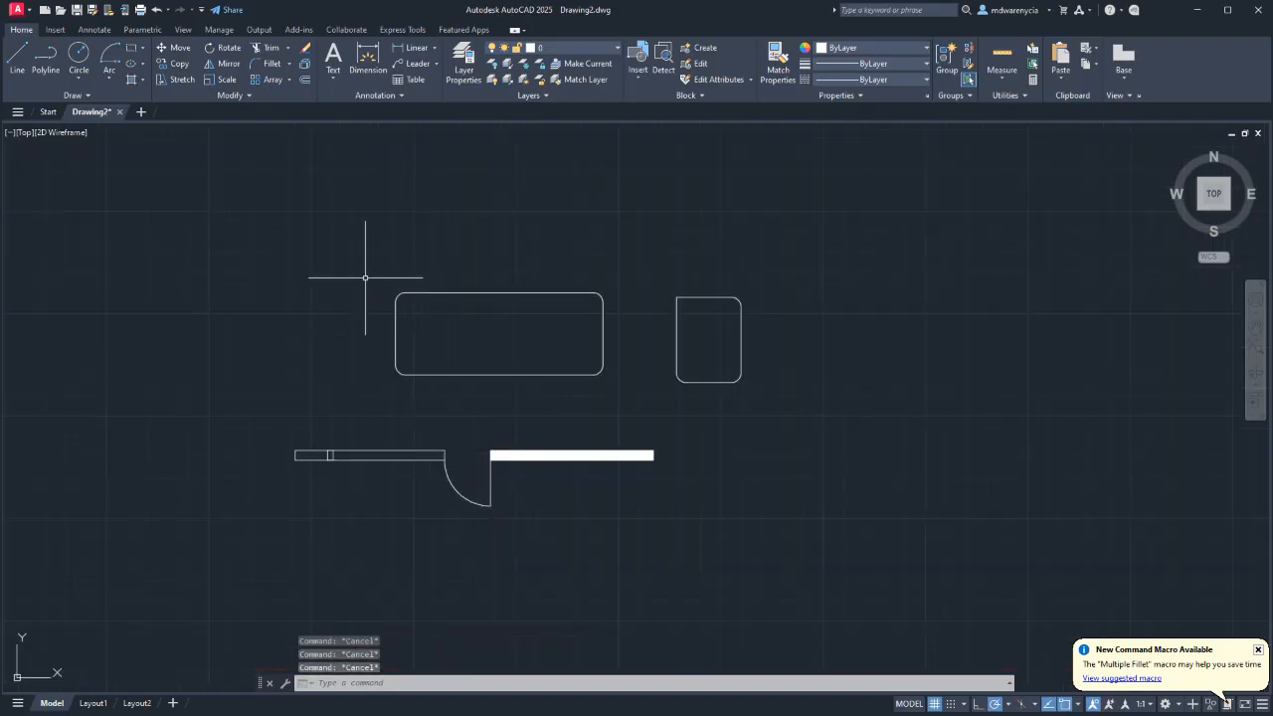
key("Return")
left_click(447, 249)
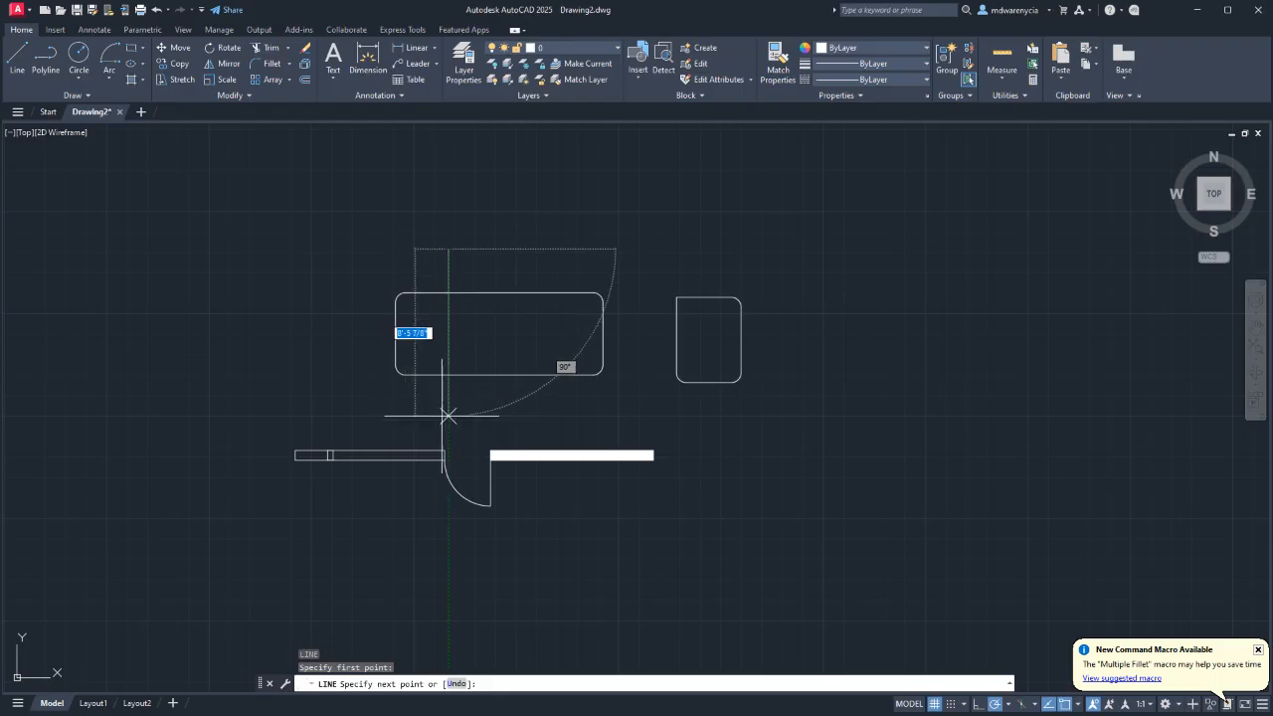
left_click(447, 416)
left_click(461, 416)
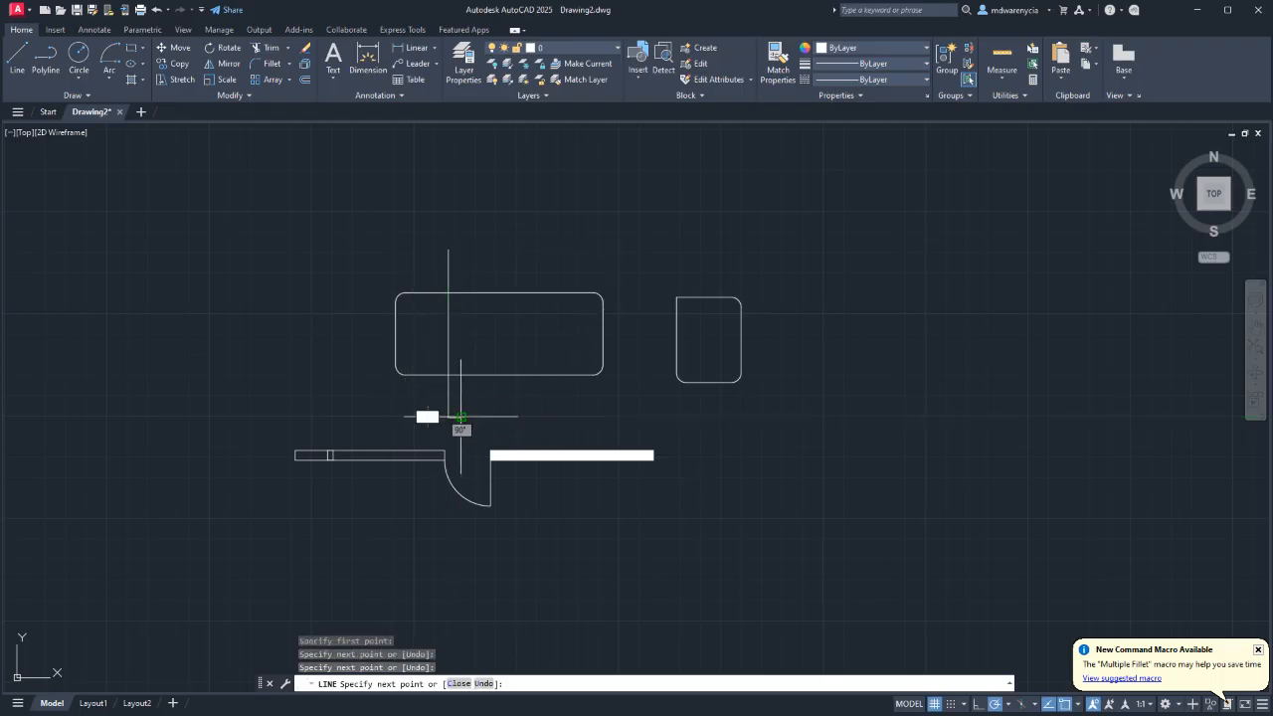
left_click(458, 259)
key("Escape")
key("Escape")
Try to trim the portions of the two vertical lines inside the wide rectangle with a fence, and undo the trim.
type("TR")
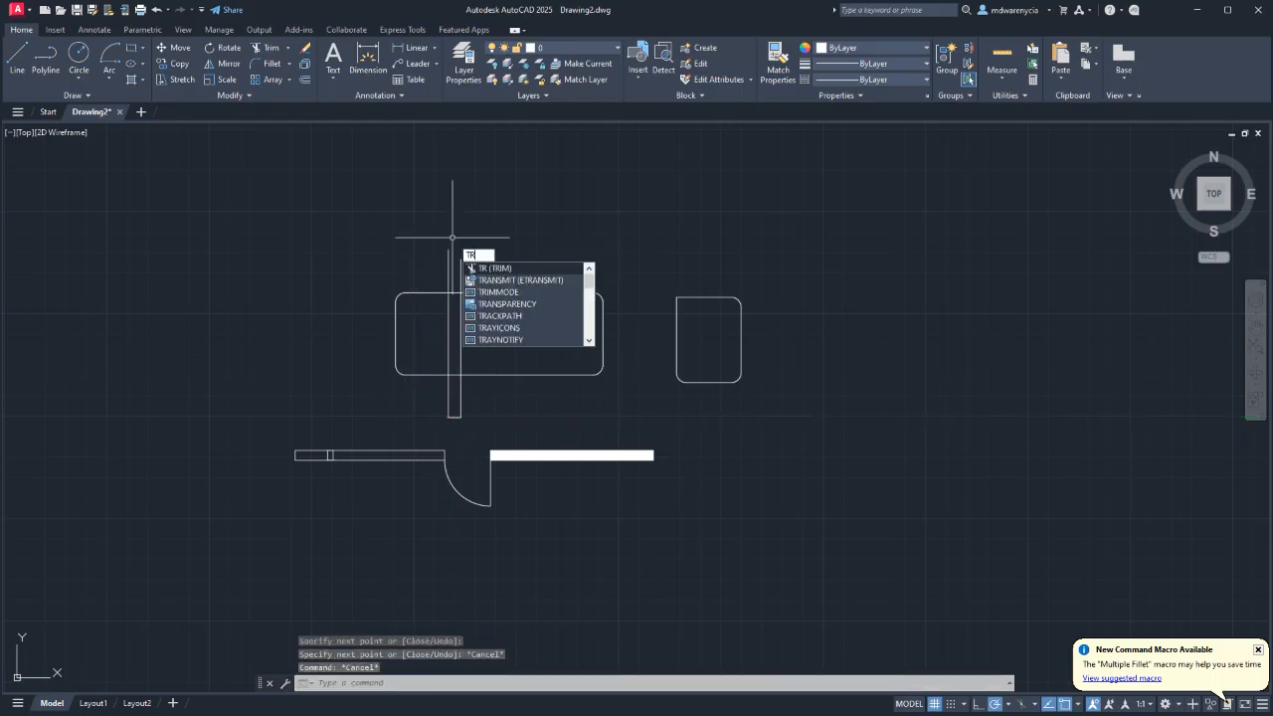
key("Return")
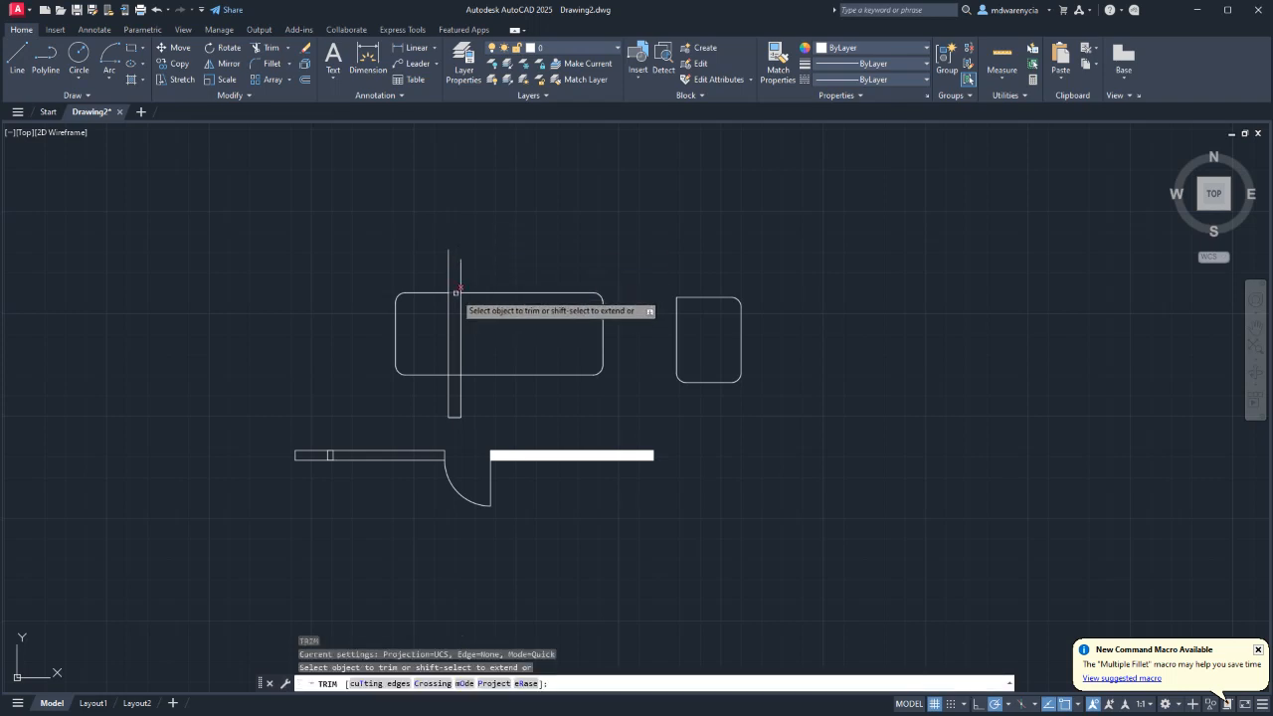
scroll(457, 358, "up", 6)
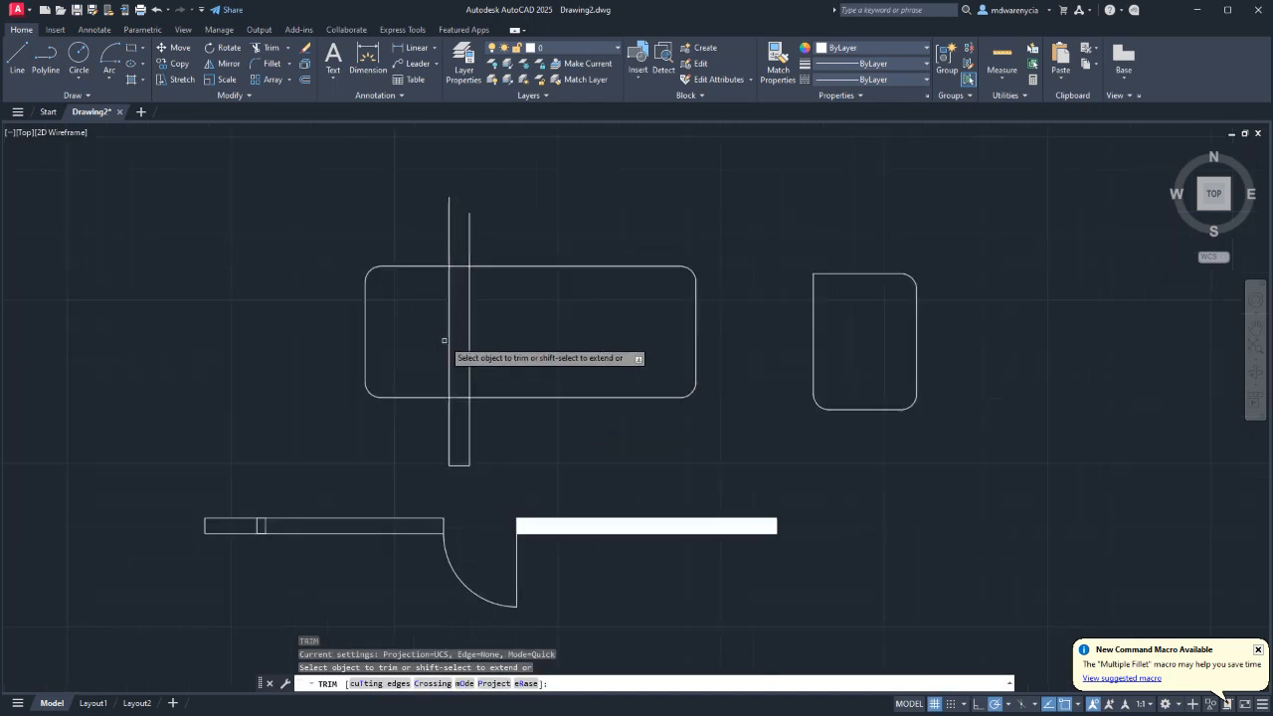
scroll(492, 396, "down", 4)
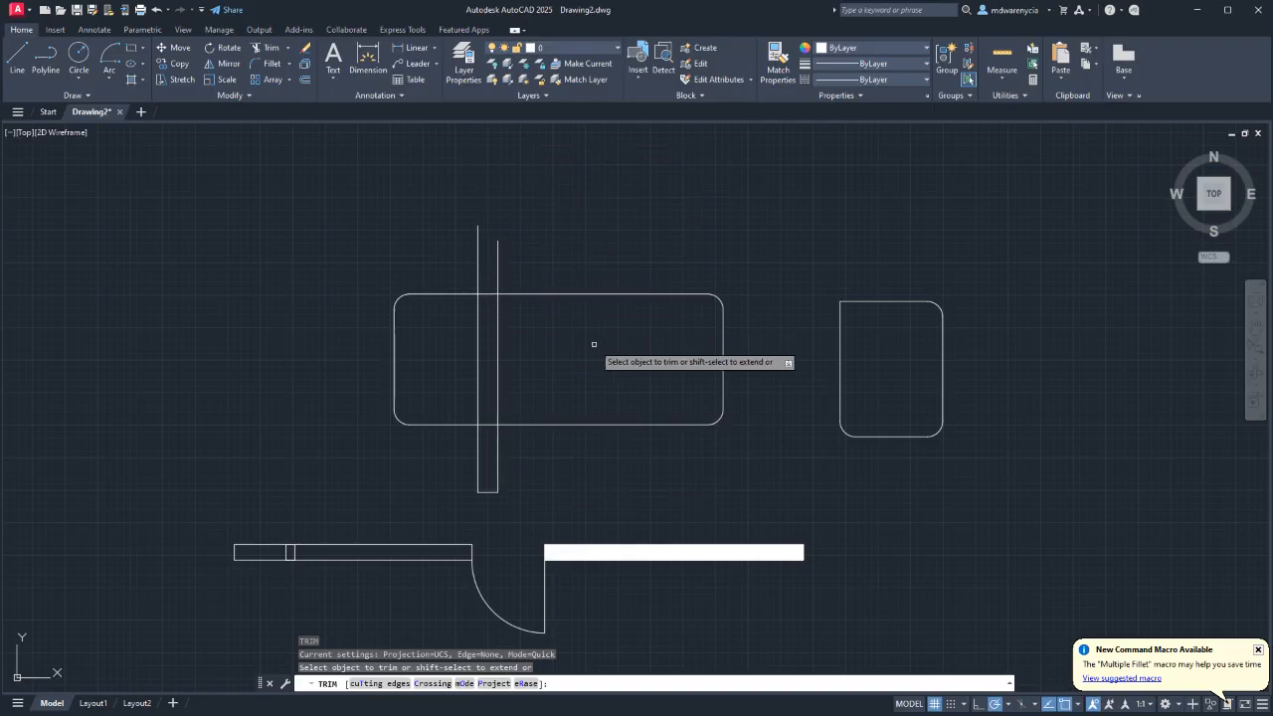
left_click(534, 364)
left_click(437, 355)
key("Return")
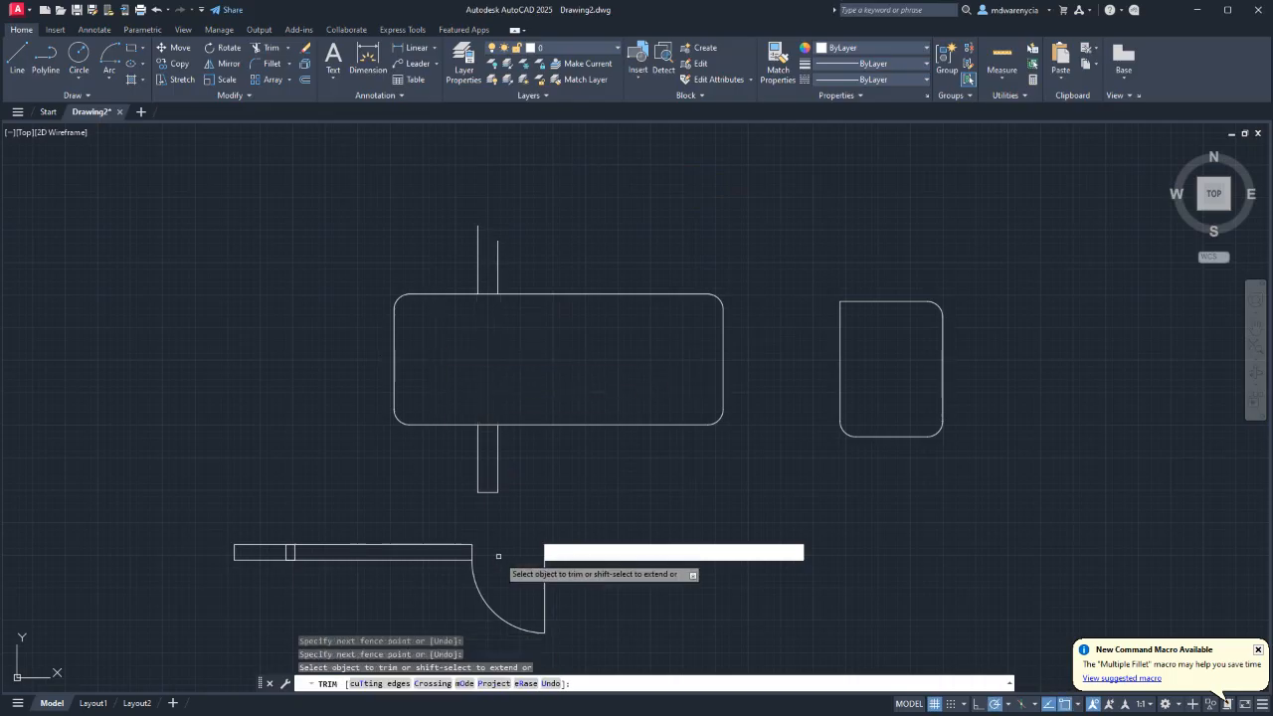
scroll(503, 453, "down", 2)
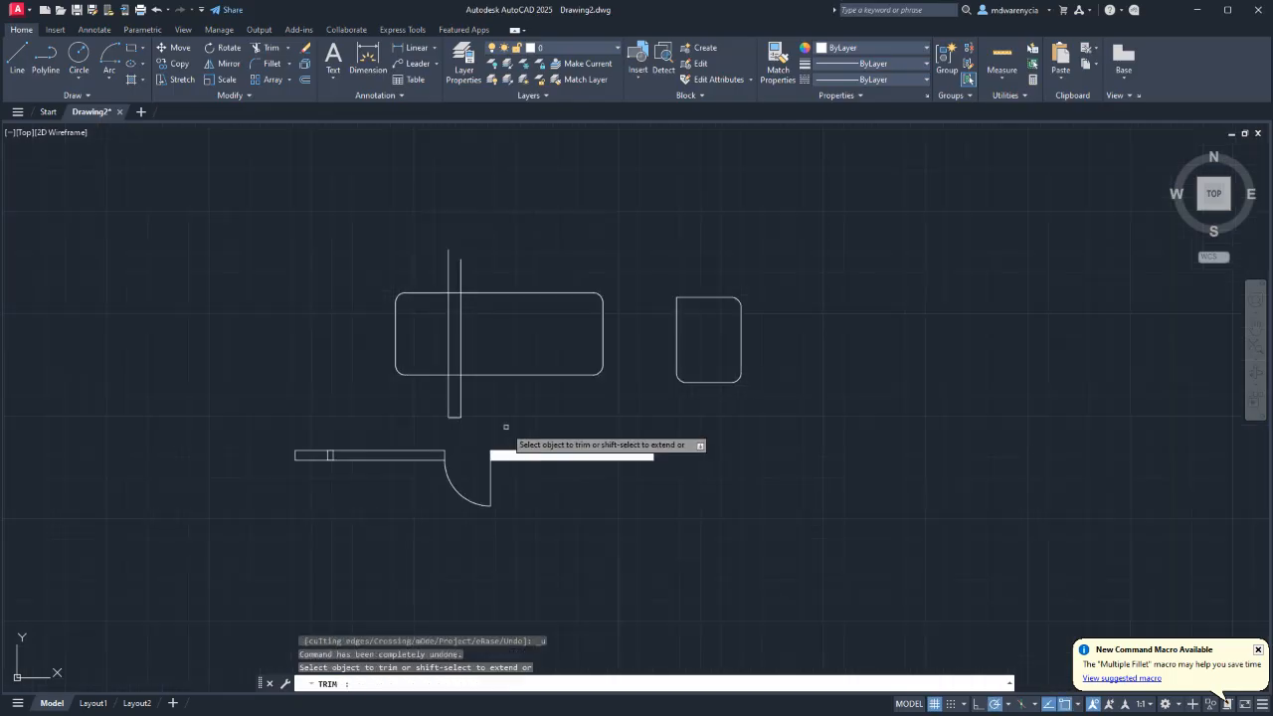
Trim the wide rectangle's top and bottom edges between the two vertical lines, and the vertical lines' portions inside the rectangle.
left_click(456, 285)
left_click(467, 410)
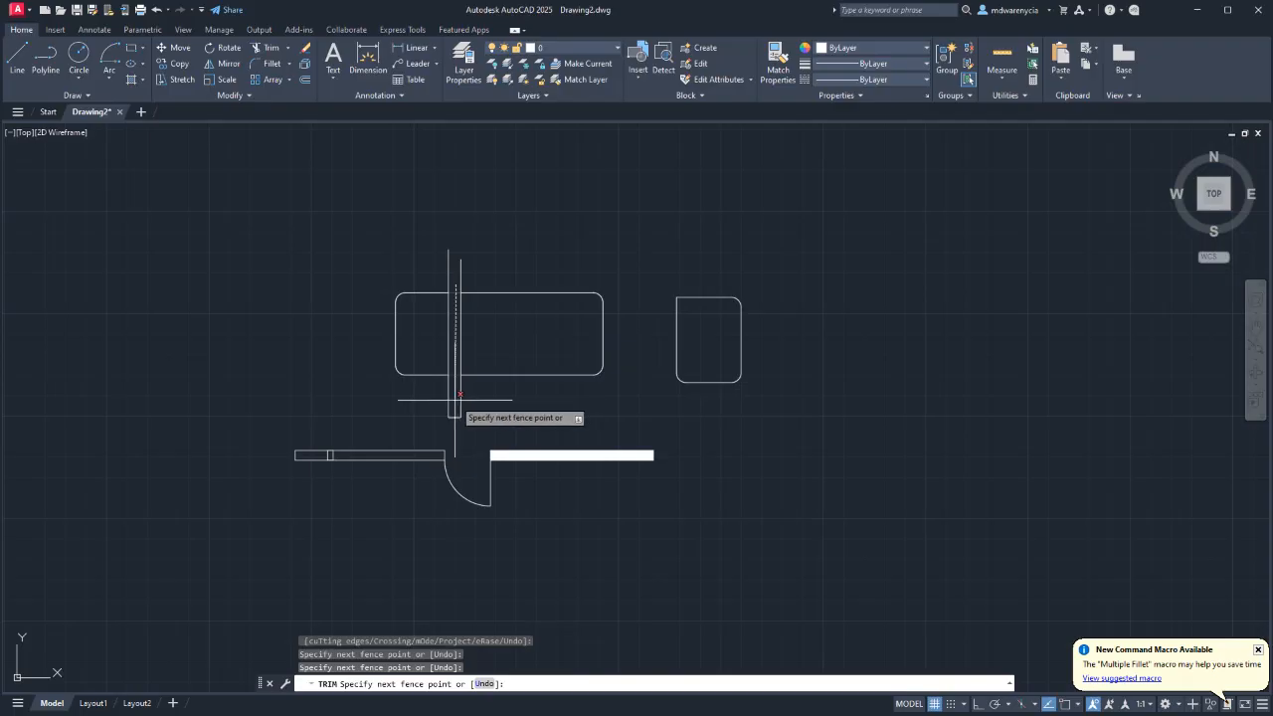
key("Return")
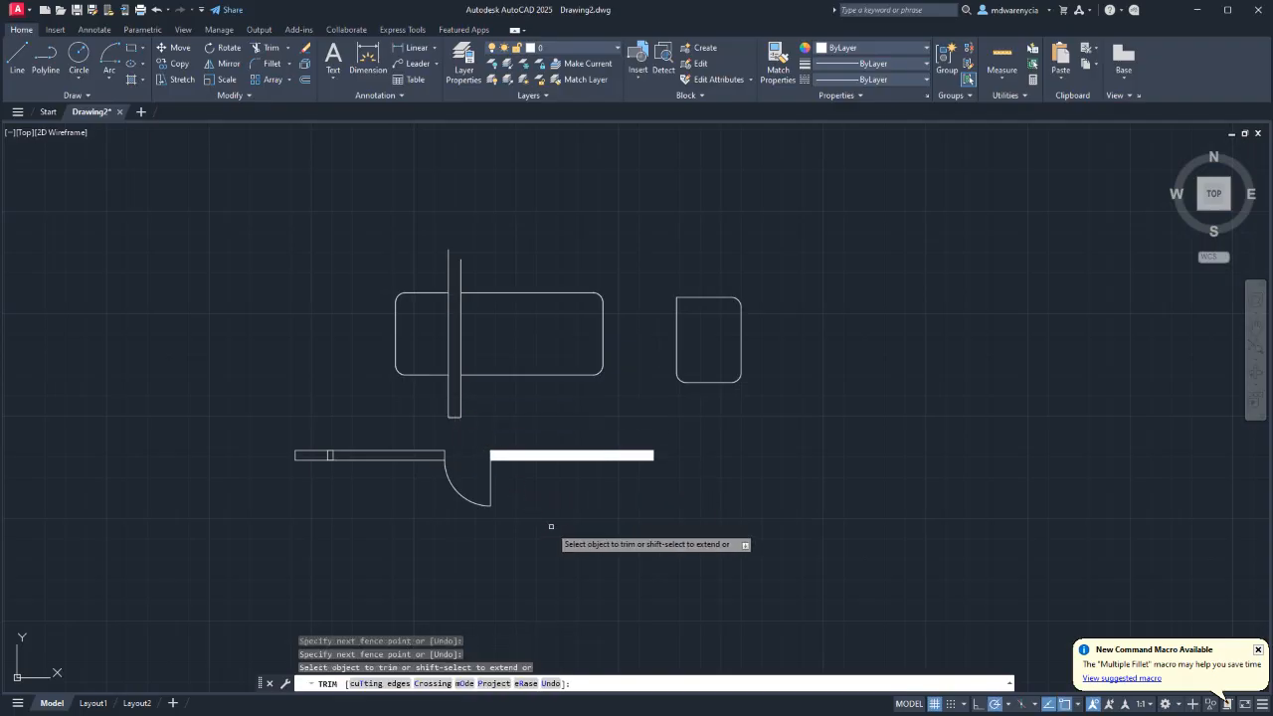
left_click(431, 333)
left_click(500, 323)
key("Return")
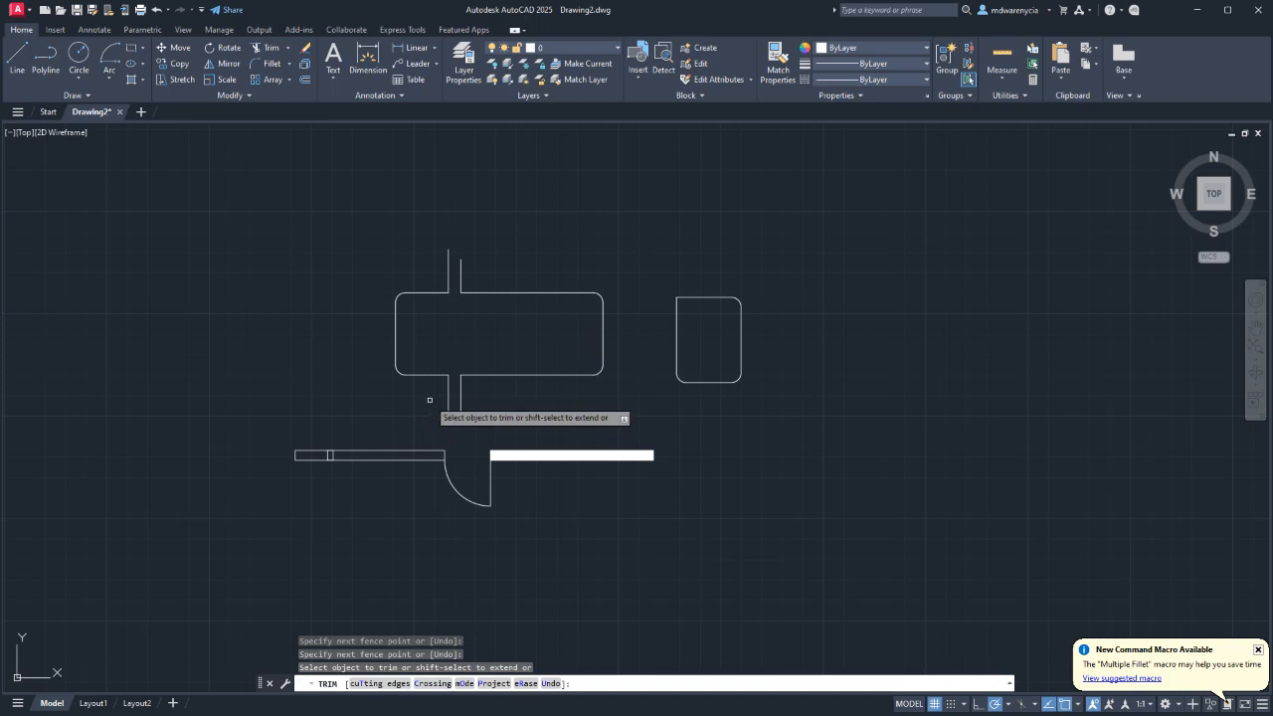
left_click(385, 680)
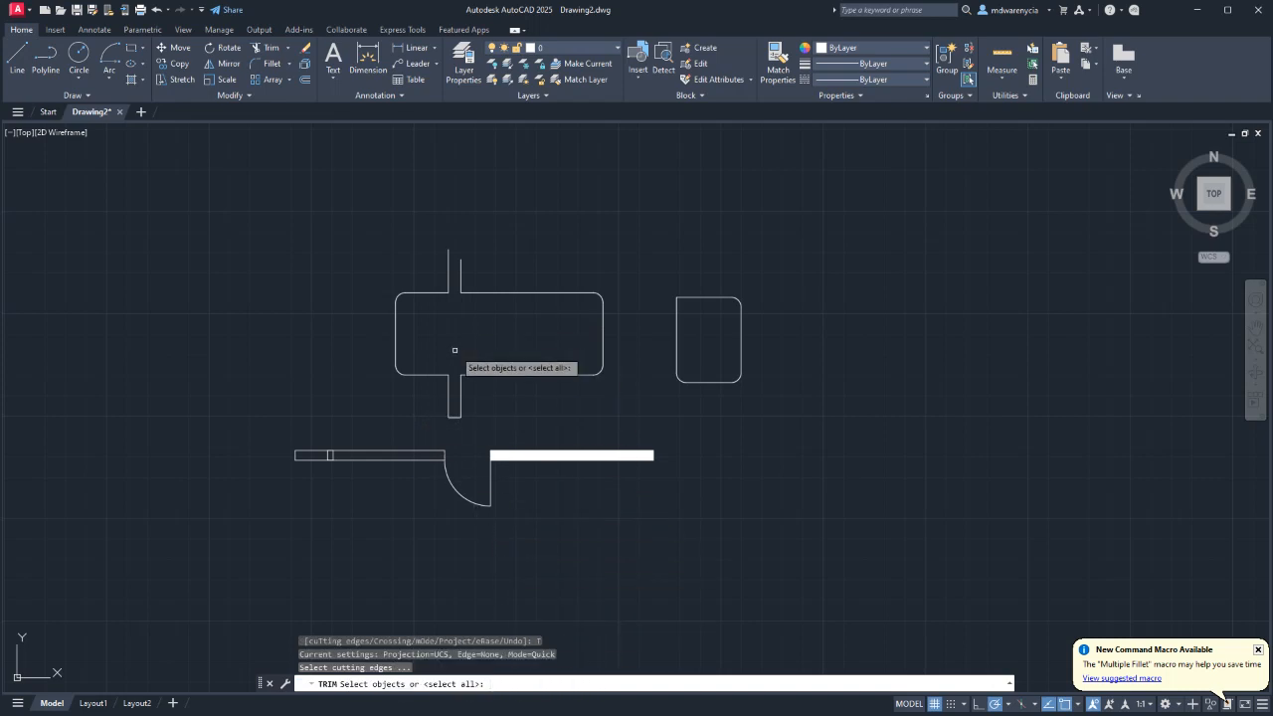
key("Escape")
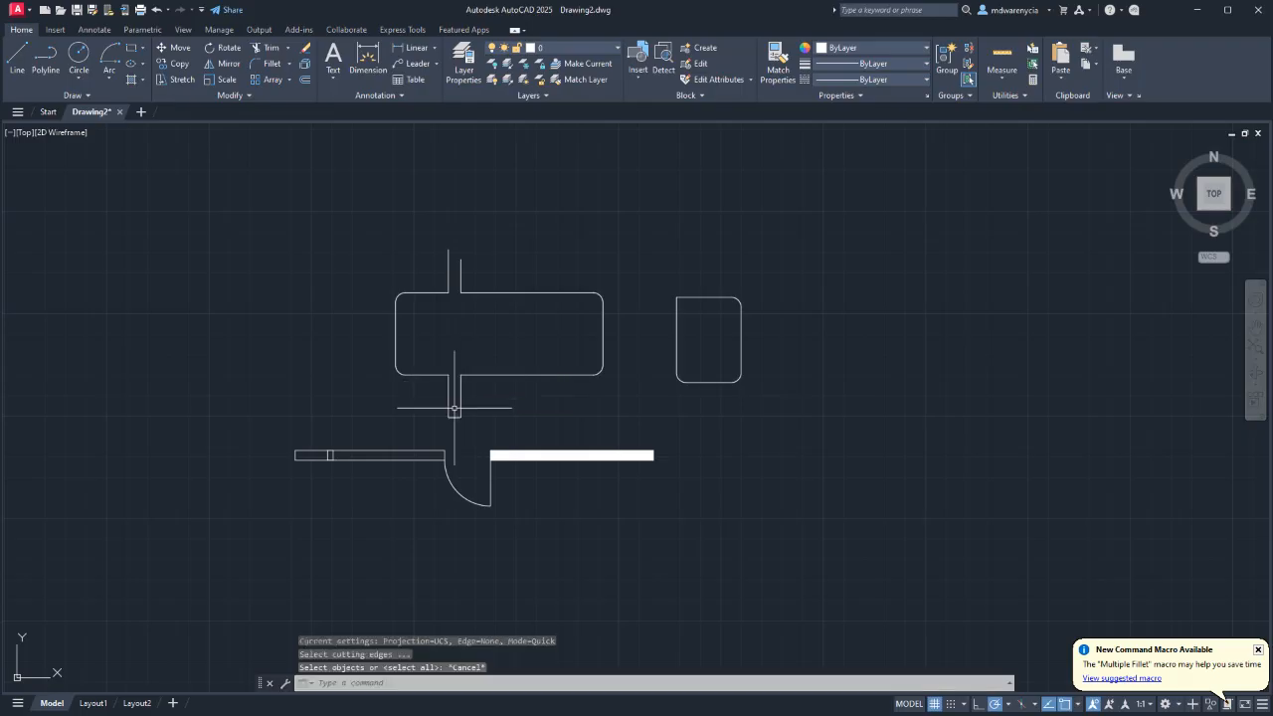
key("Return")
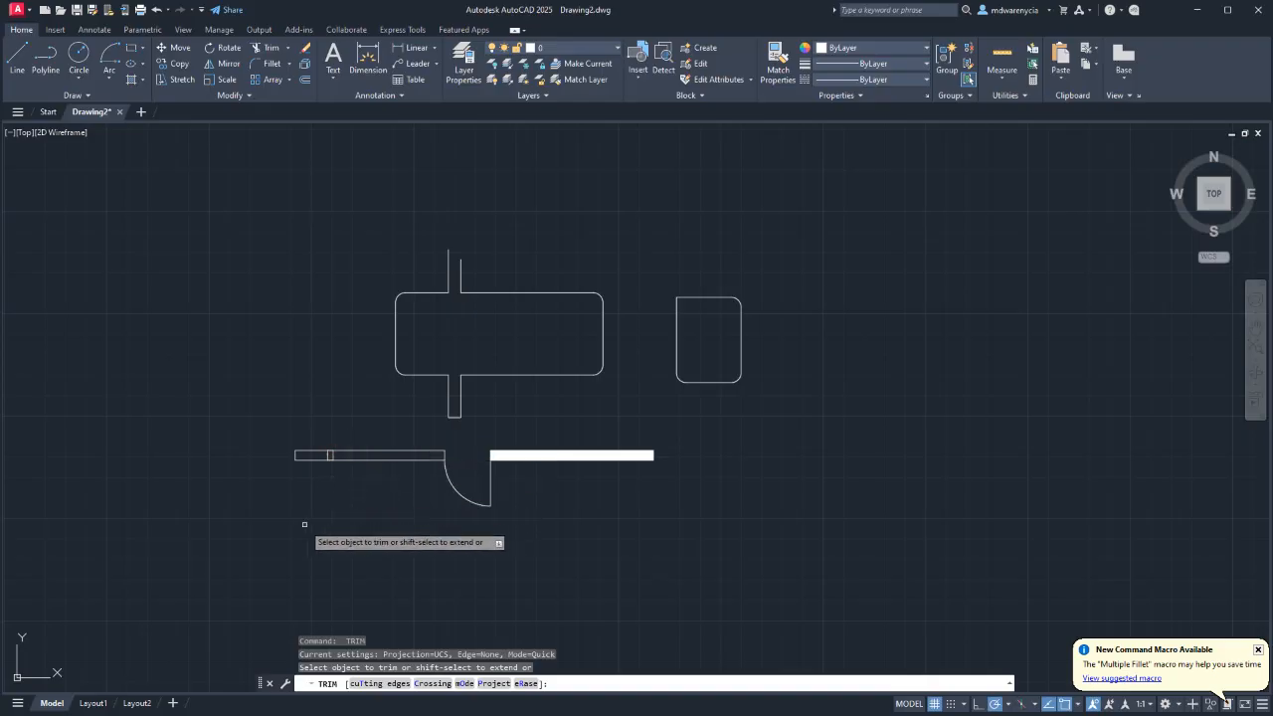
scroll(298, 532, "up", 2)
key("Escape")
left_click(278, 388)
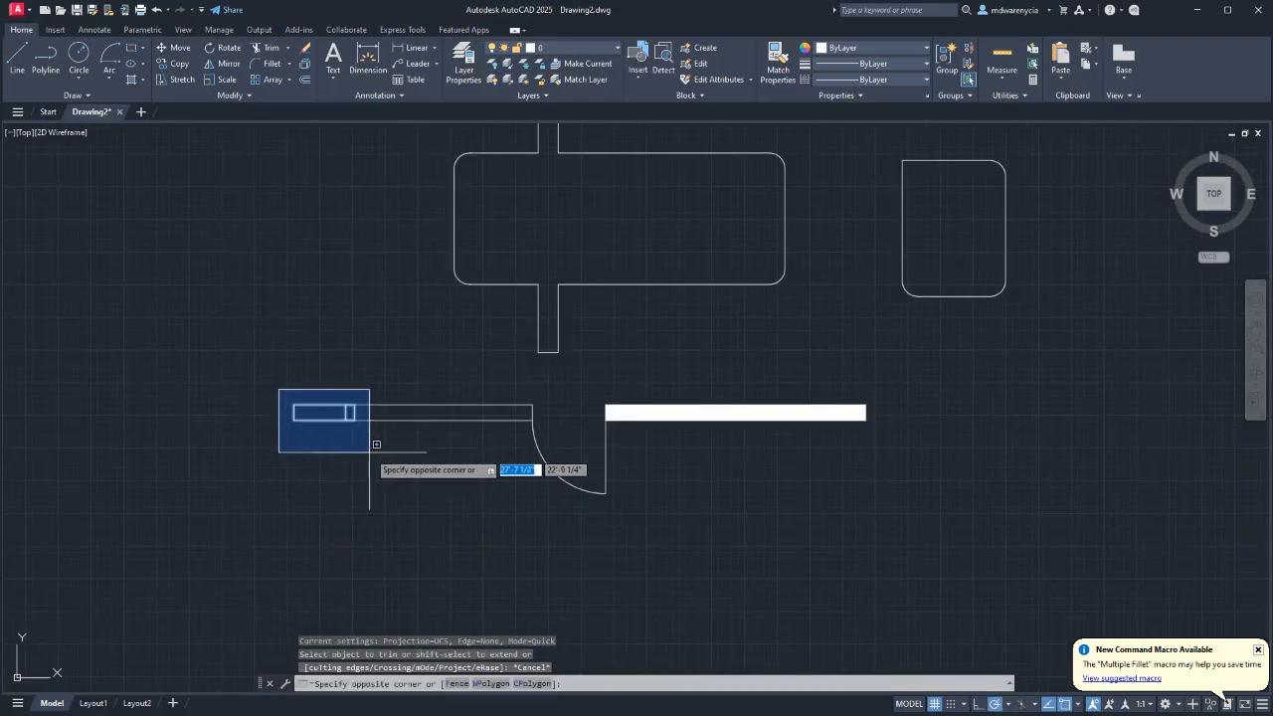
left_click(369, 449)
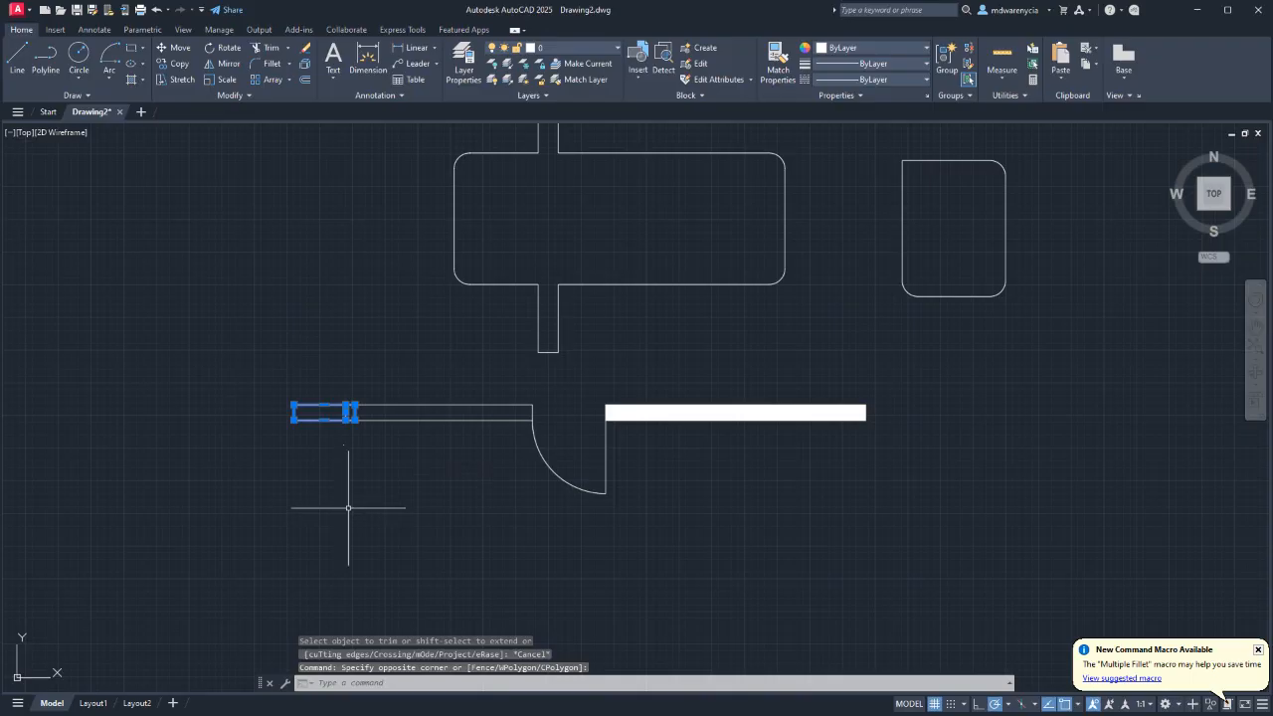
key("Escape")
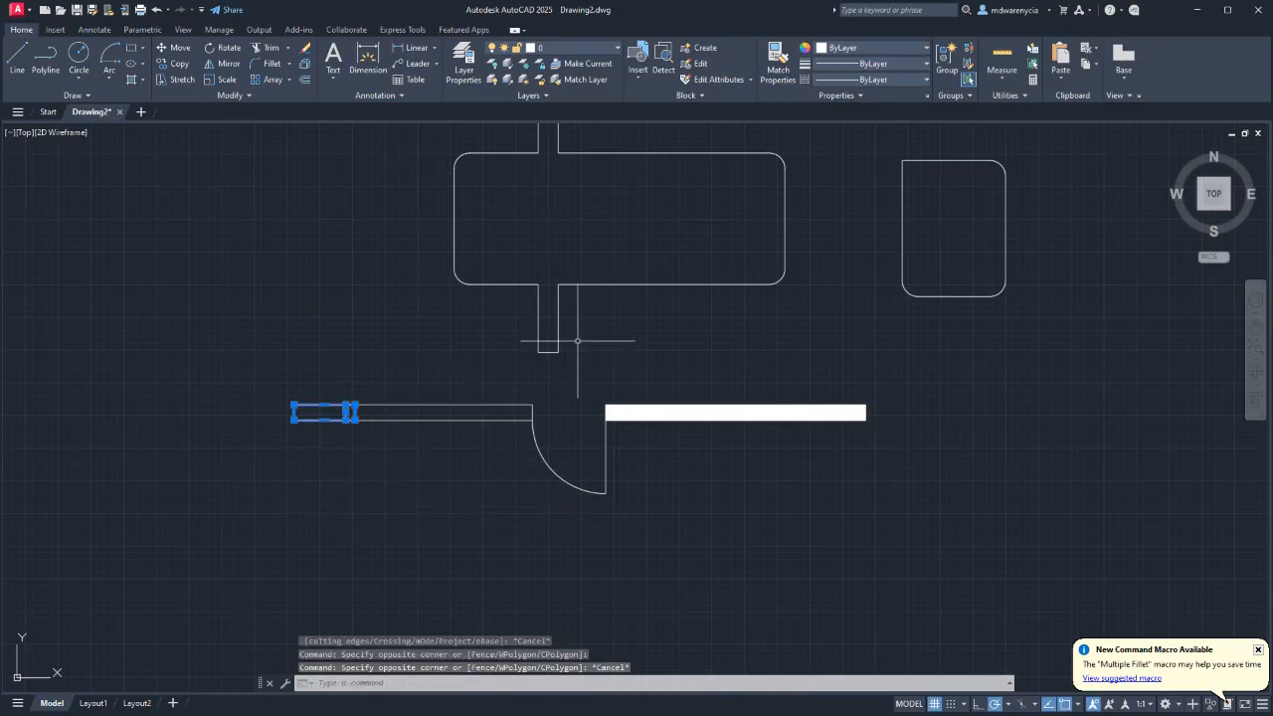
key("Escape")
key("Escape")
Draw a continuous zigzag of lines crossing the wide rounded rectangle several times vertically and diagonally, extending beyond both of its ends.
type("l")
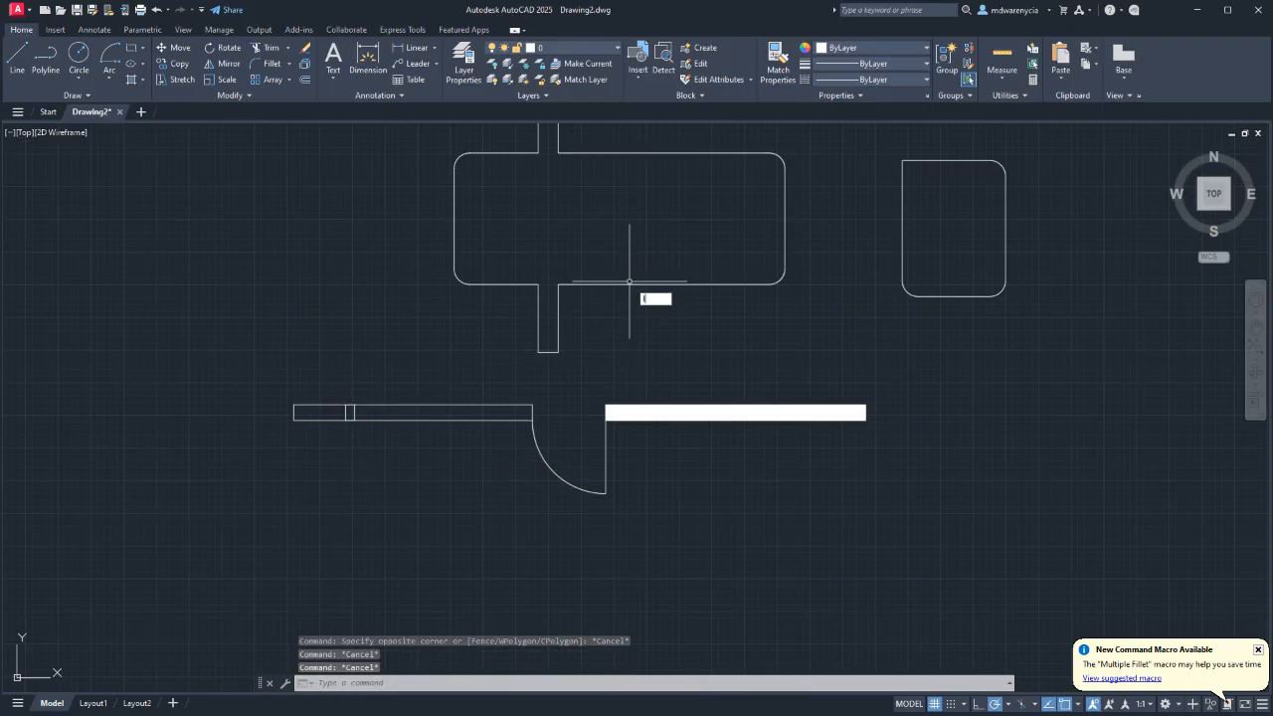
key("Return")
scroll(601, 299, "up", 2)
scroll(590, 349, "down", 4)
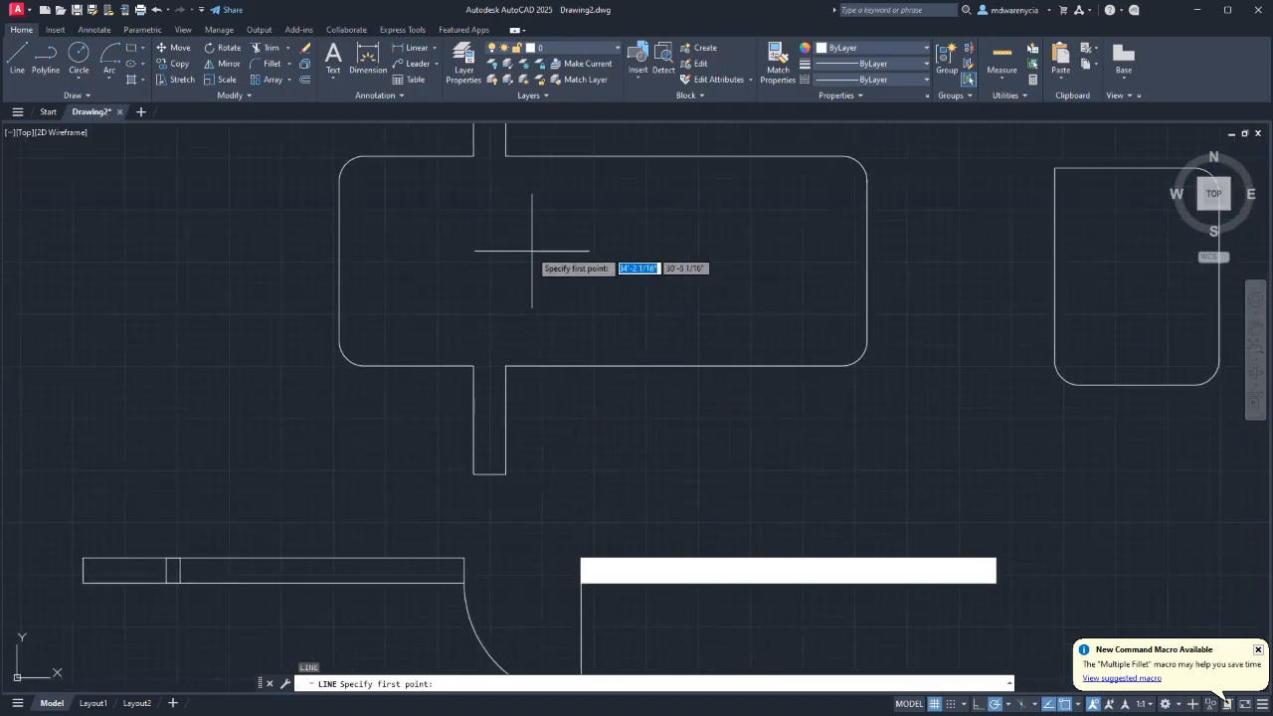
left_click(536, 353)
left_click(571, 202)
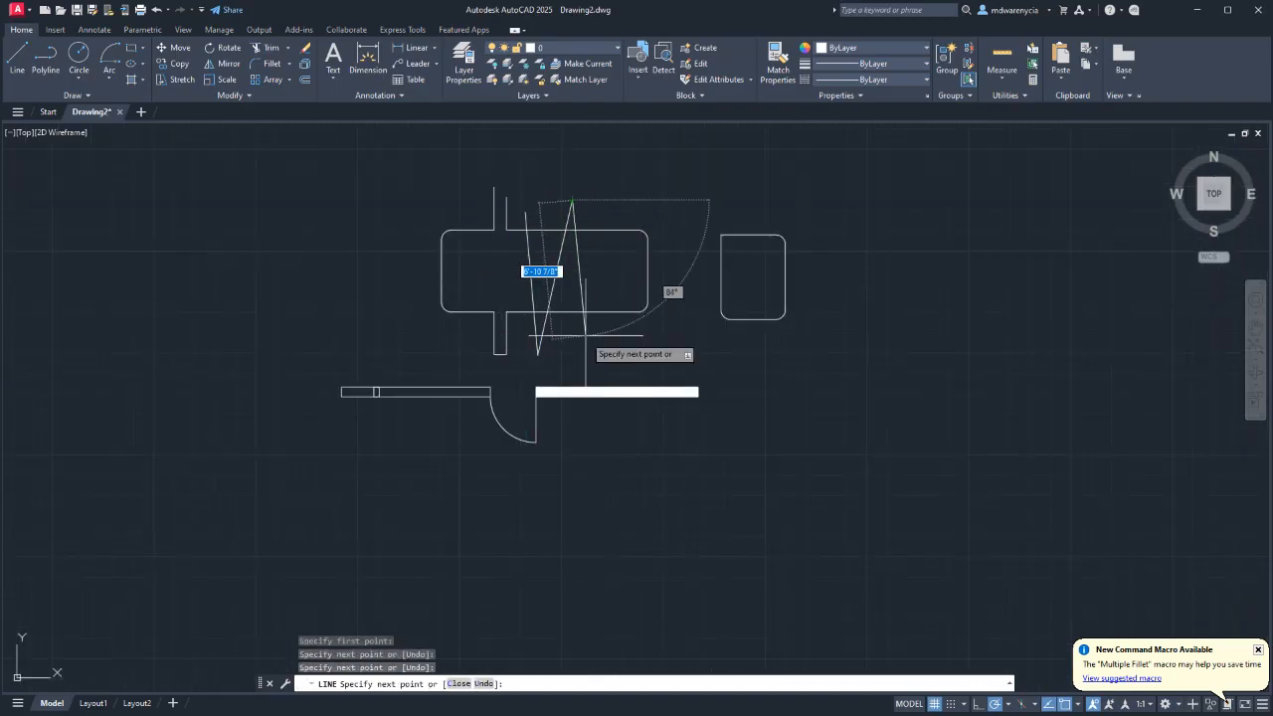
left_click(587, 338)
left_click(637, 190)
left_click(680, 268)
left_click(347, 251)
left_click(421, 305)
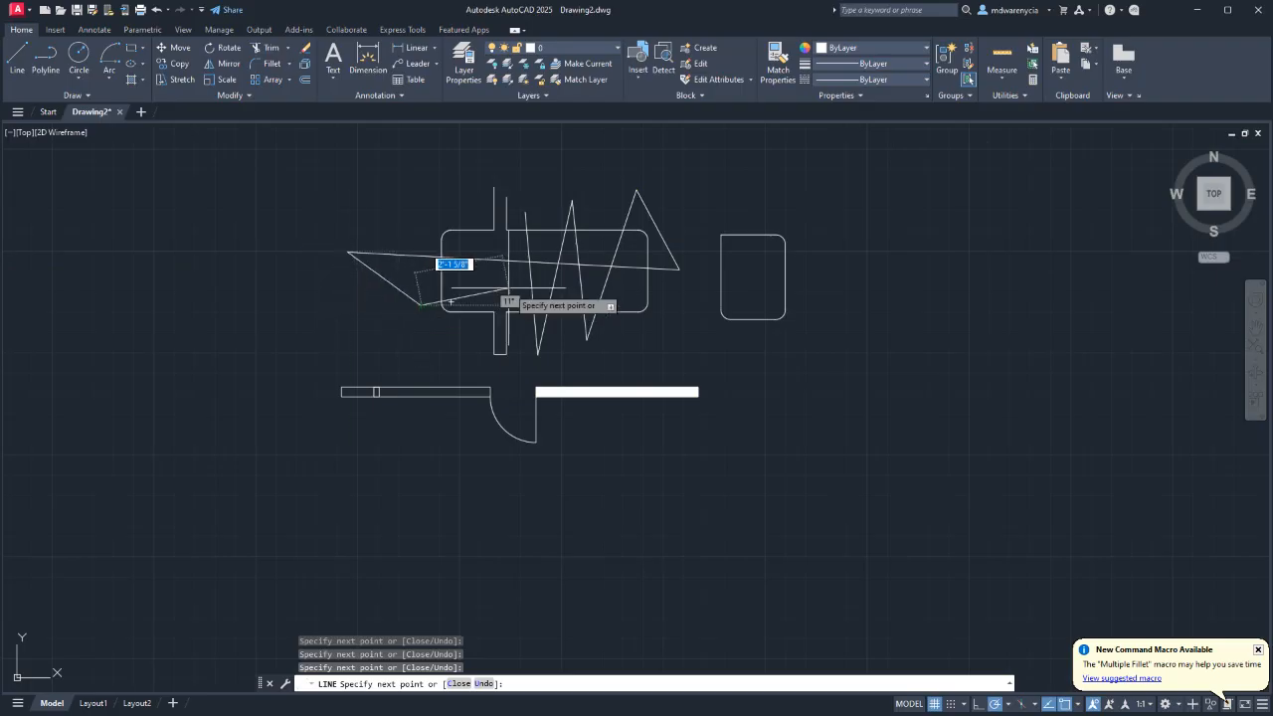
left_click(703, 210)
left_click(666, 289)
left_click(347, 202)
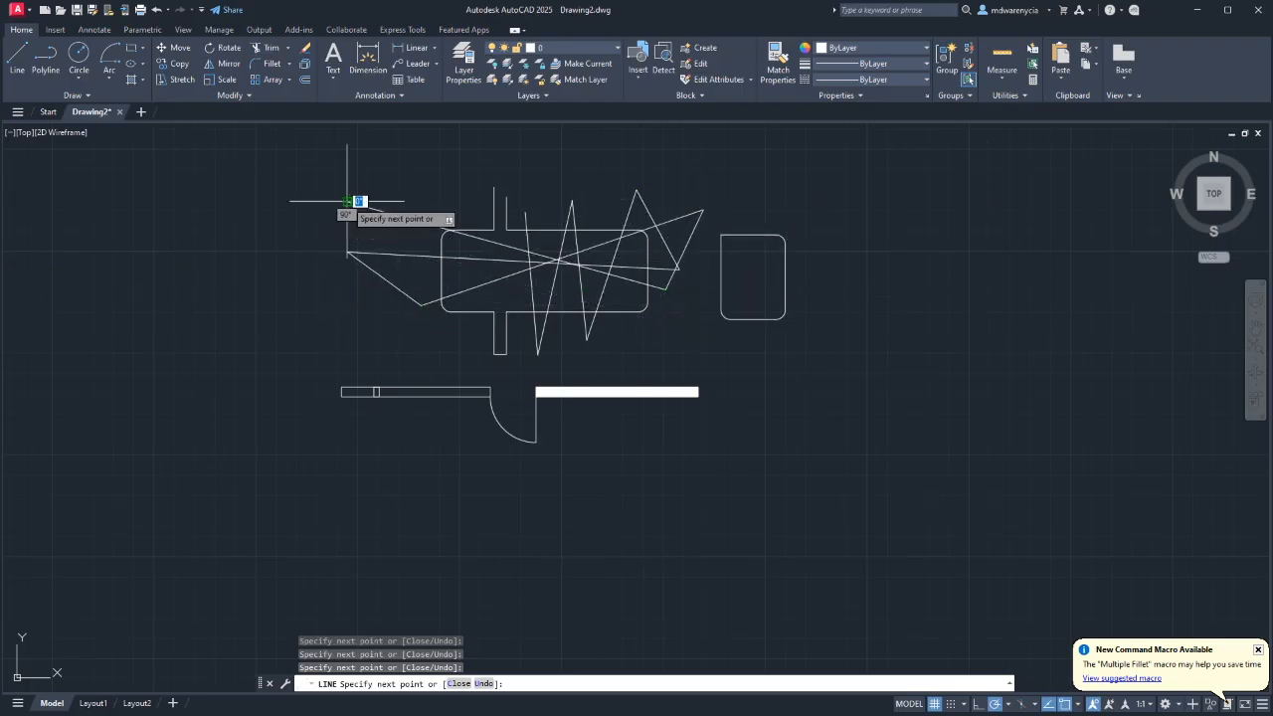
key("Escape")
Trim two portions of the rising diagonal line inside the wide rectangle: from its left edge to the first zigzag line, and near the central crossing.
type("tr")
key("Return")
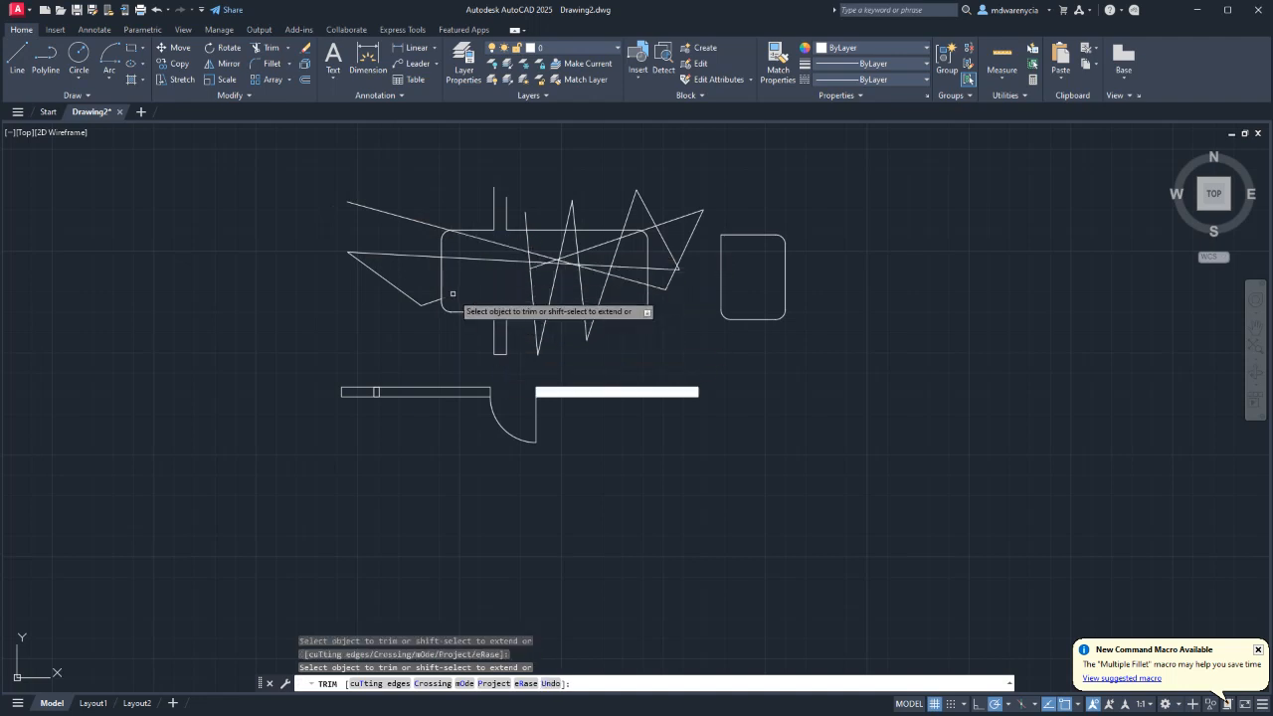
scroll(548, 265, "up", 5)
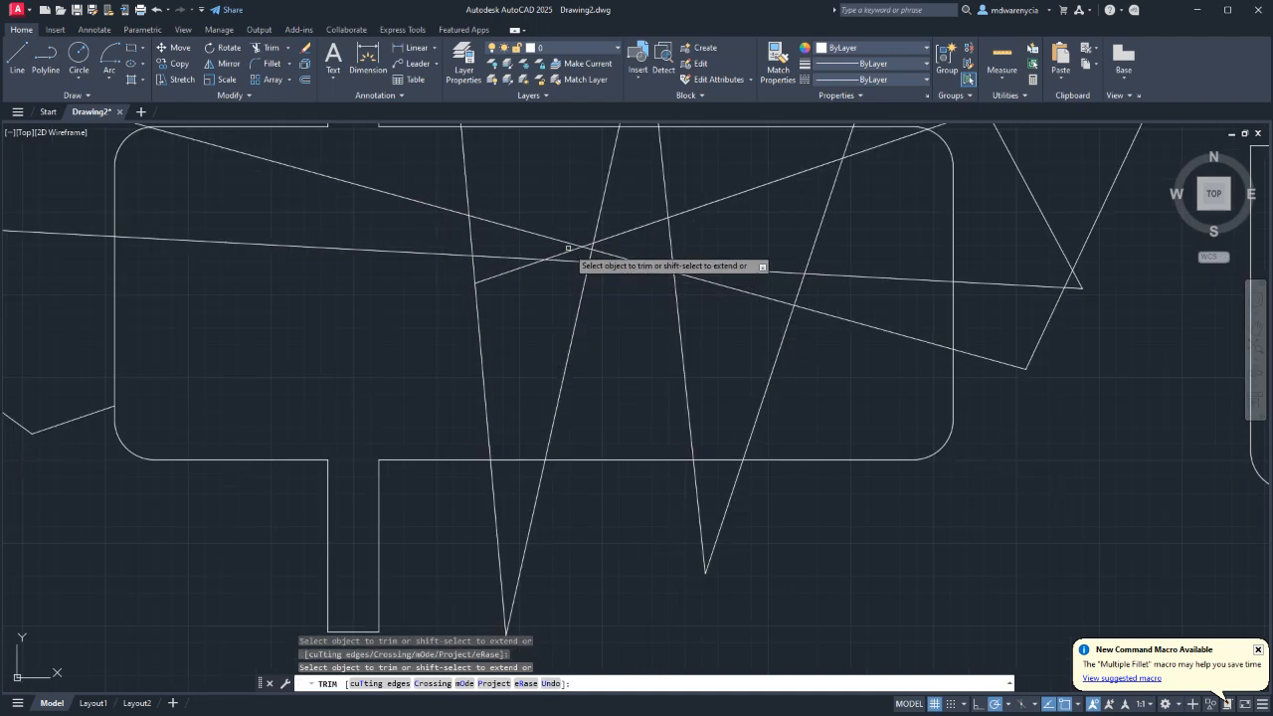
scroll(576, 480, "down", 4)
key("Escape")
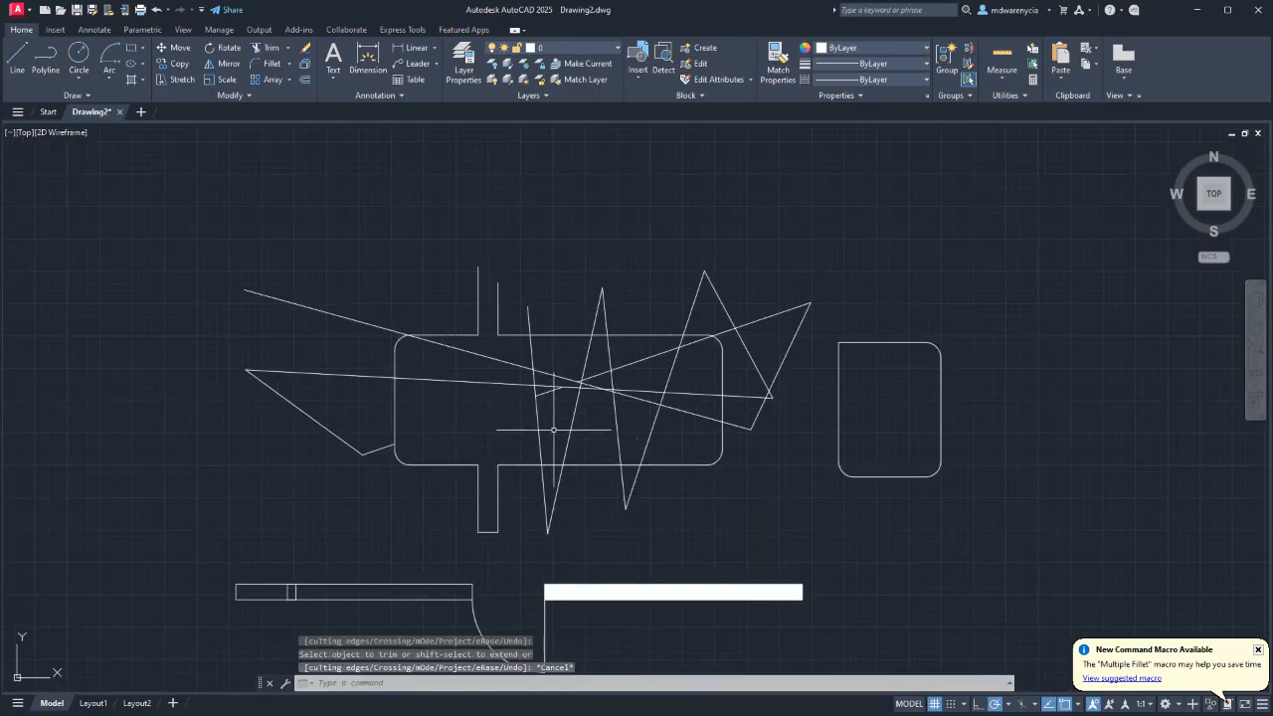
scroll(553, 430, "up", 4)
key("Return")
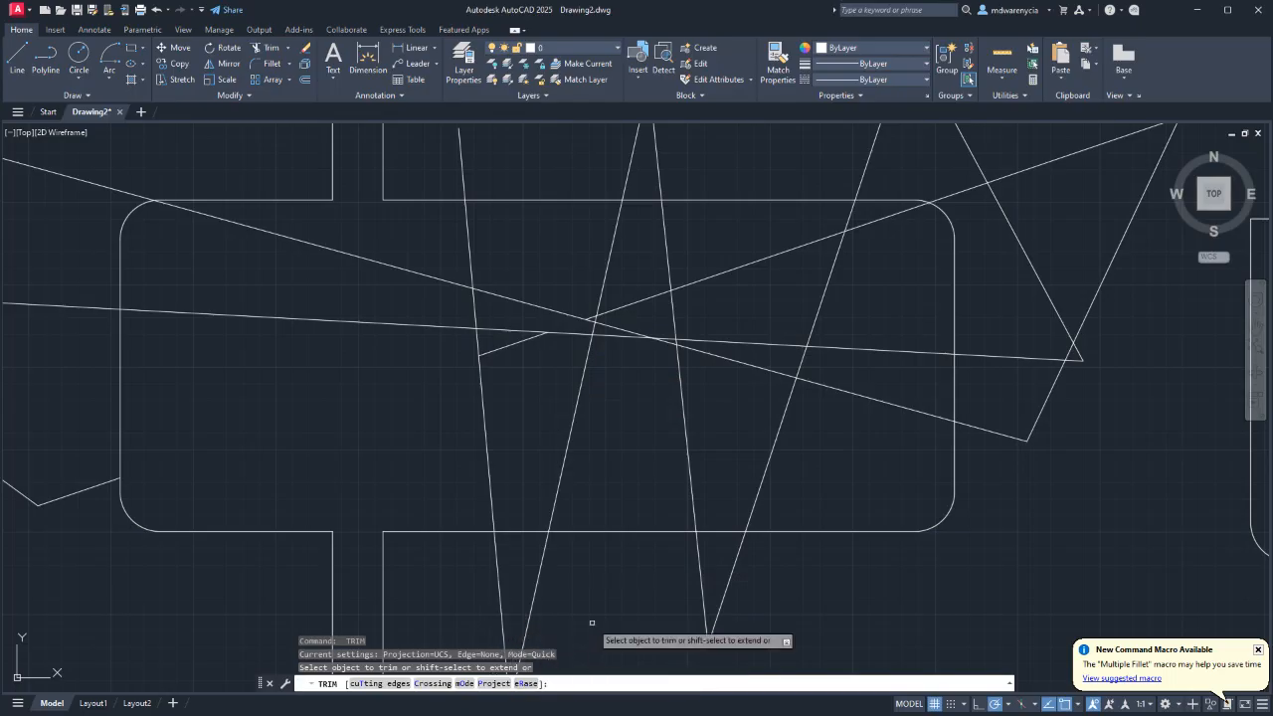
scroll(676, 396, "down", 6)
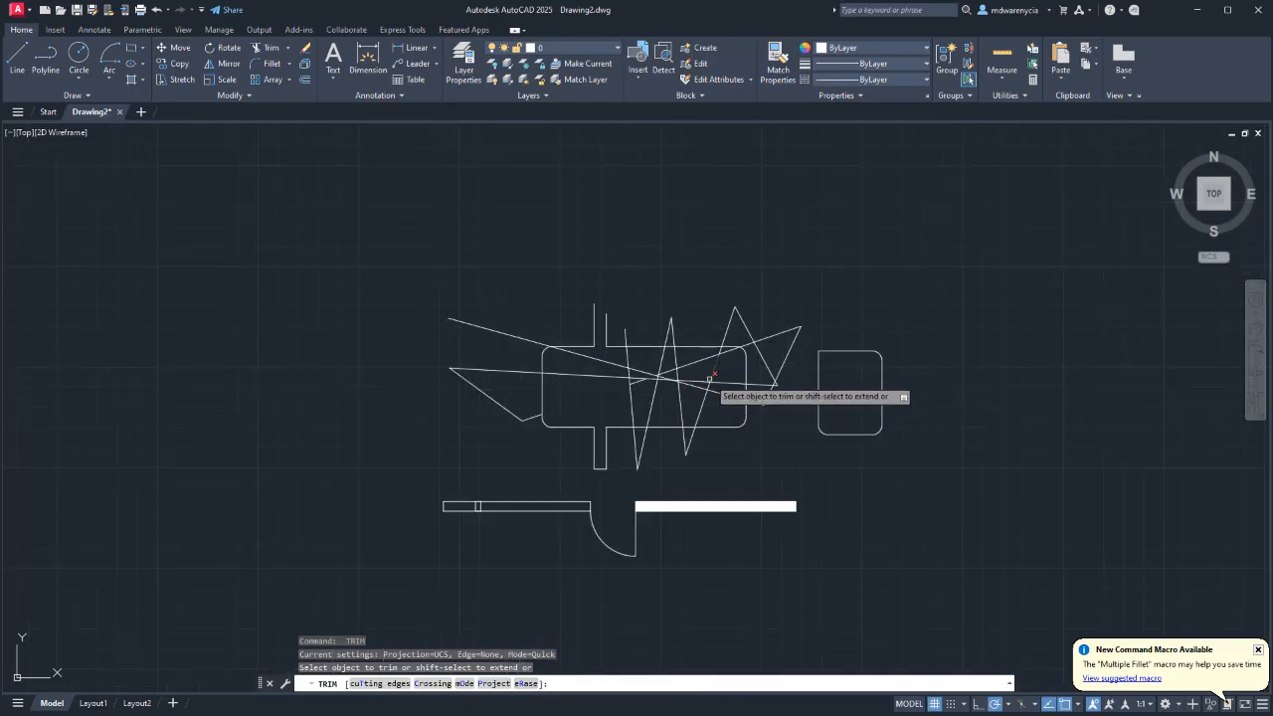
scroll(554, 525, "up", 4)
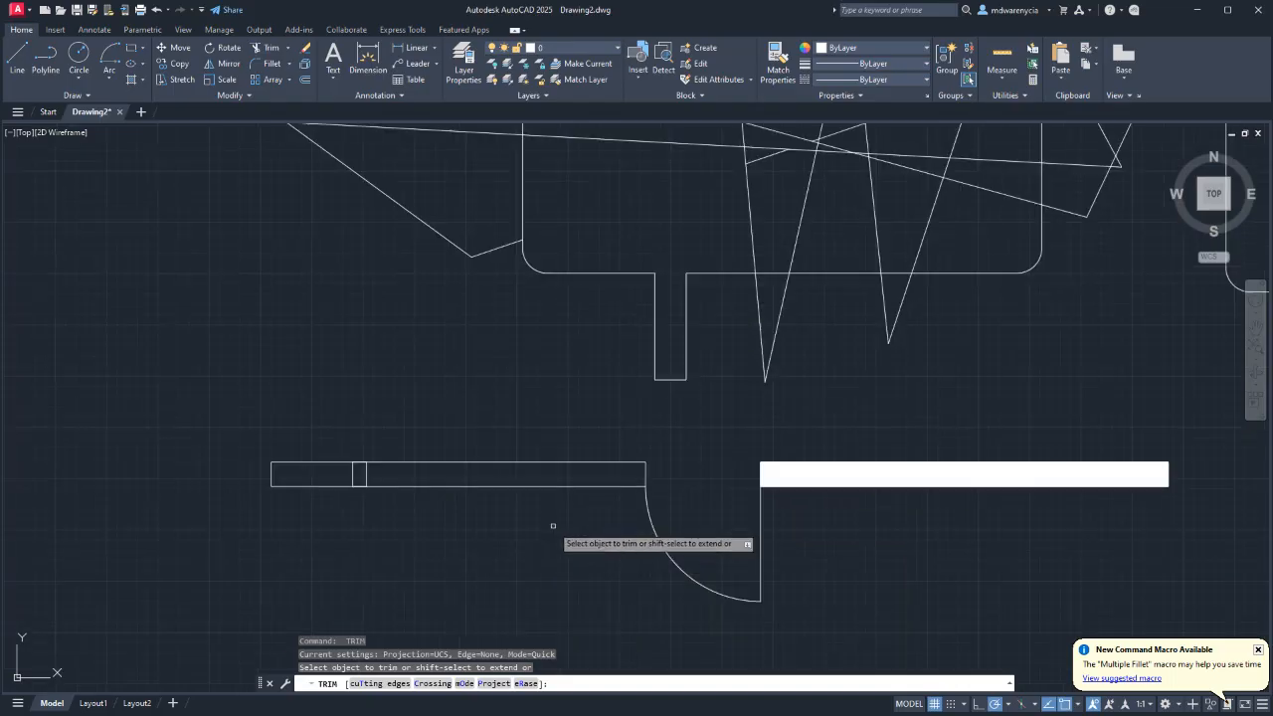
key("Escape")
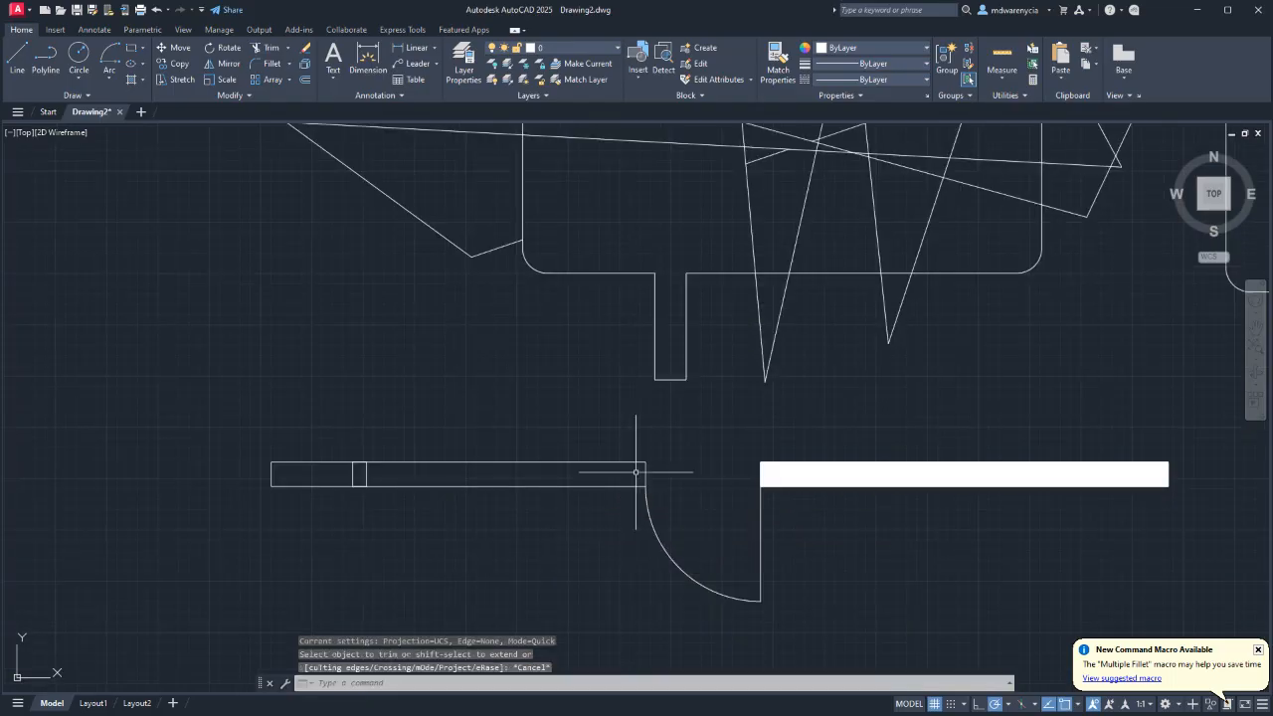
Trim away the left wall's outer end line and its two short cross lines with a fence drawn through the wall.
key("space")
left_click(637, 475)
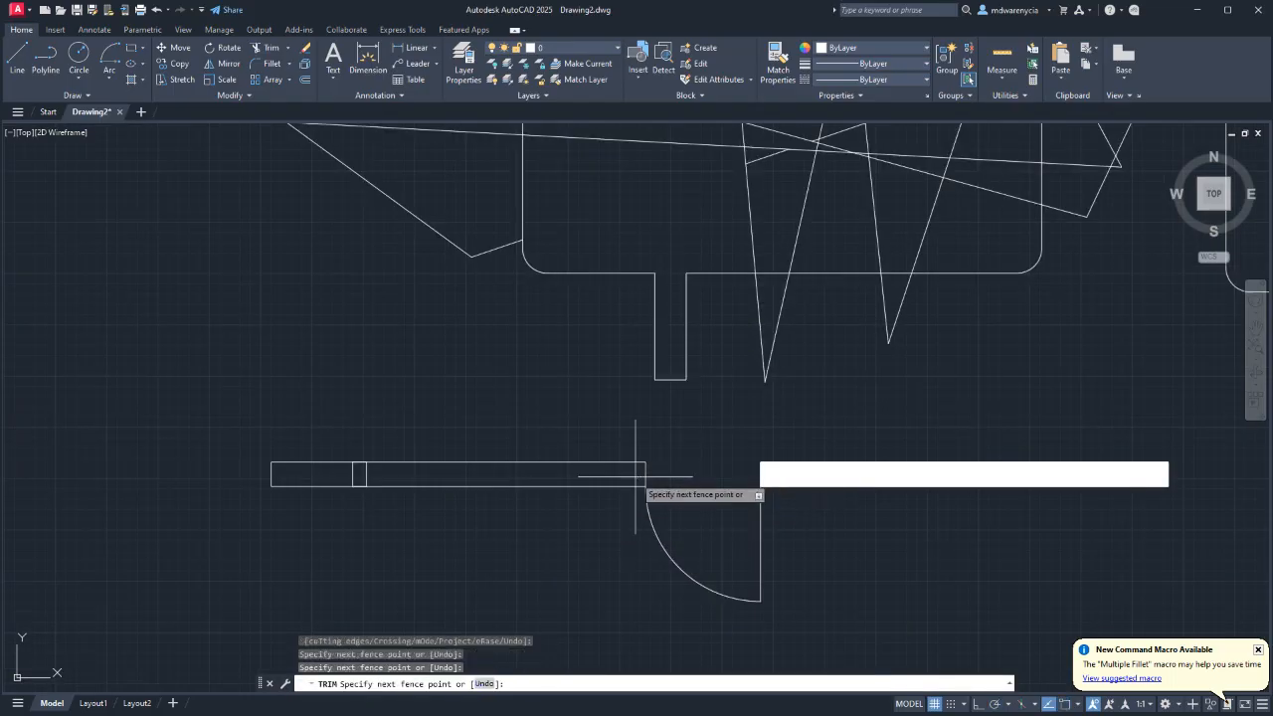
key("Return")
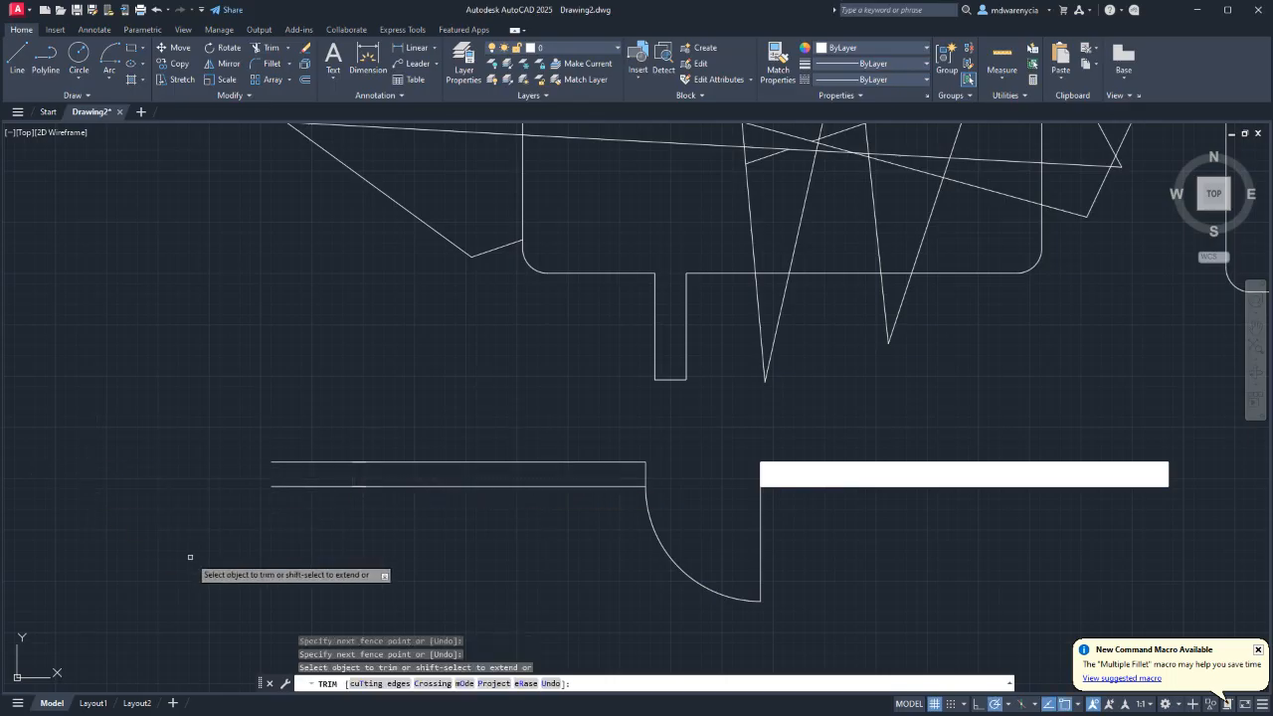
key("Escape")
scroll(358, 525, "down", 3)
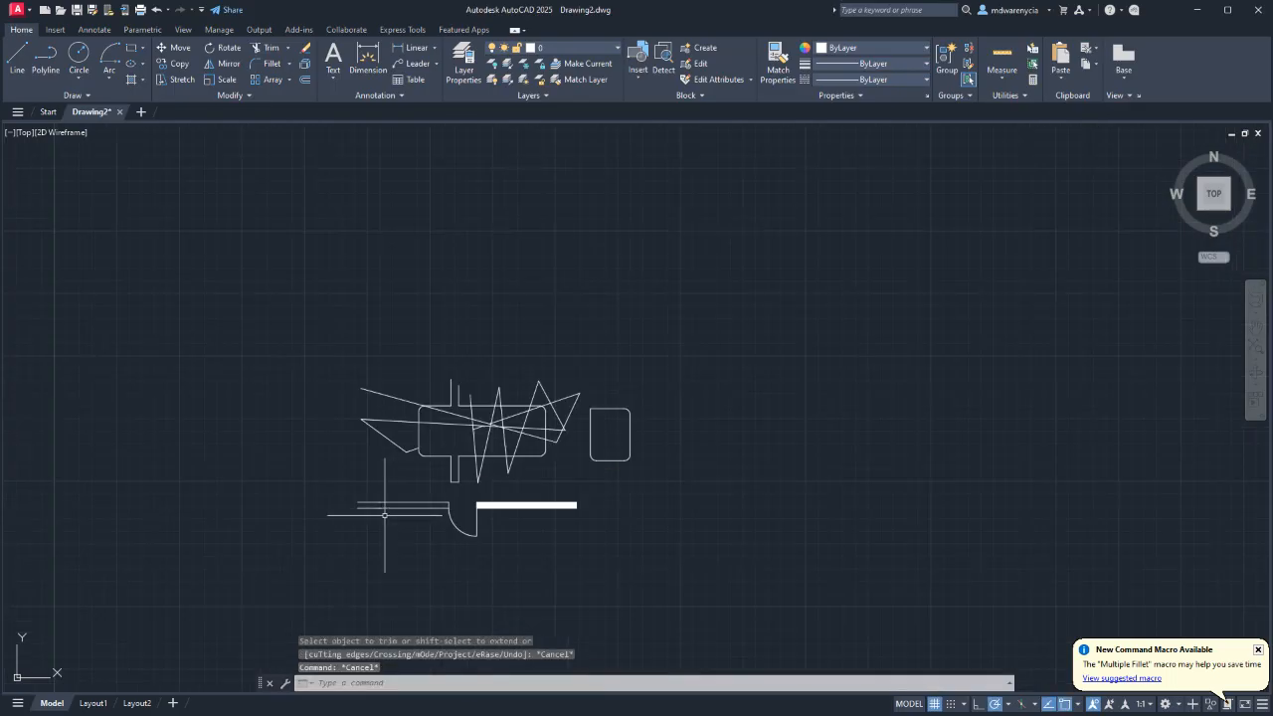
Erase all objects from the practice drawing.
left_click(650, 531)
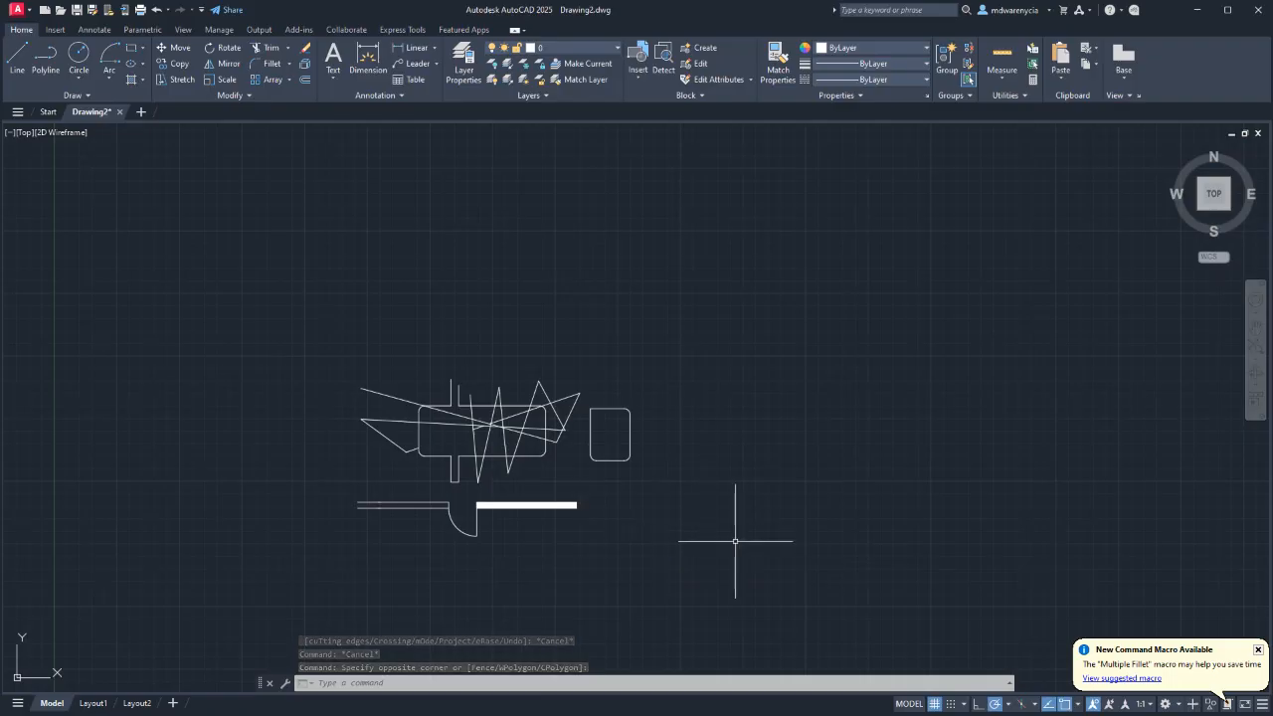
key("Escape")
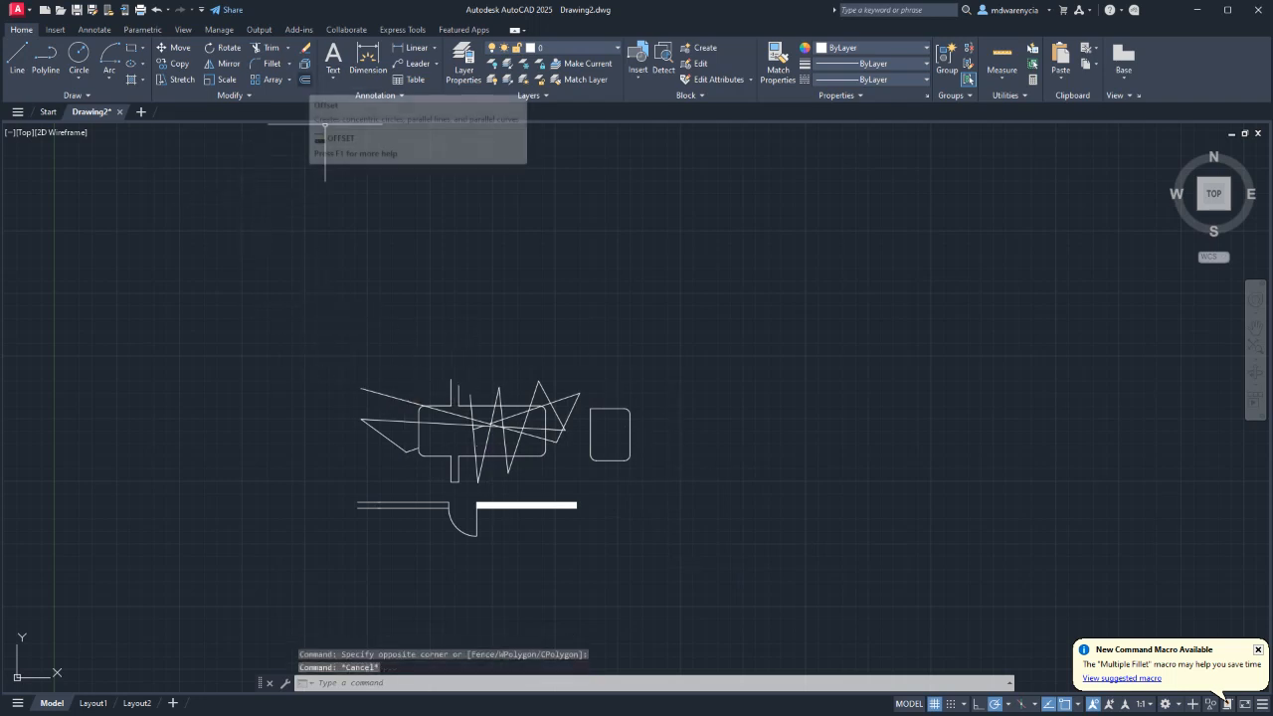
left_click(686, 551)
left_click(264, 338)
key("Delete")
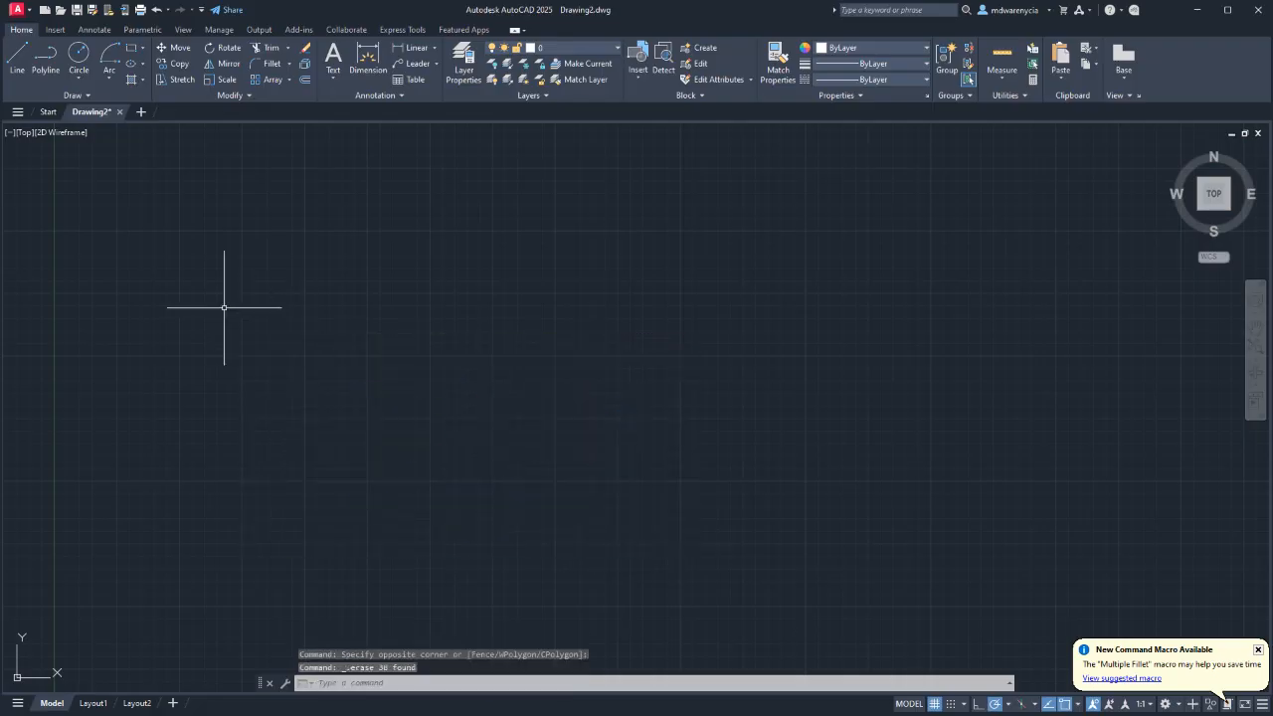
Draw one large, nearly square rectangle in the empty drawing area.
type("rec")
key("Return")
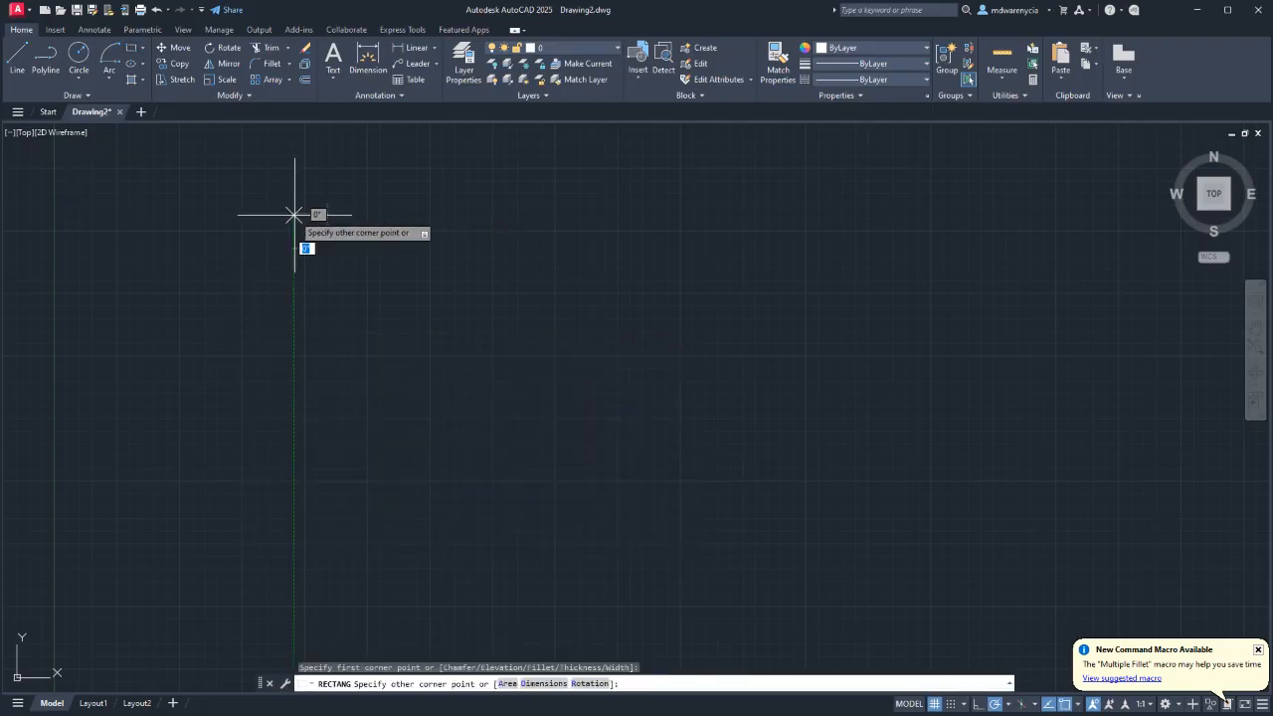
left_click(294, 215)
left_click(631, 536)
key("Escape")
key("Escape")
Offset the rectangle 6 inches inward, and offset the resulting inner rectangle inward by the same distance.
left_click(632, 544)
left_click(582, 514)
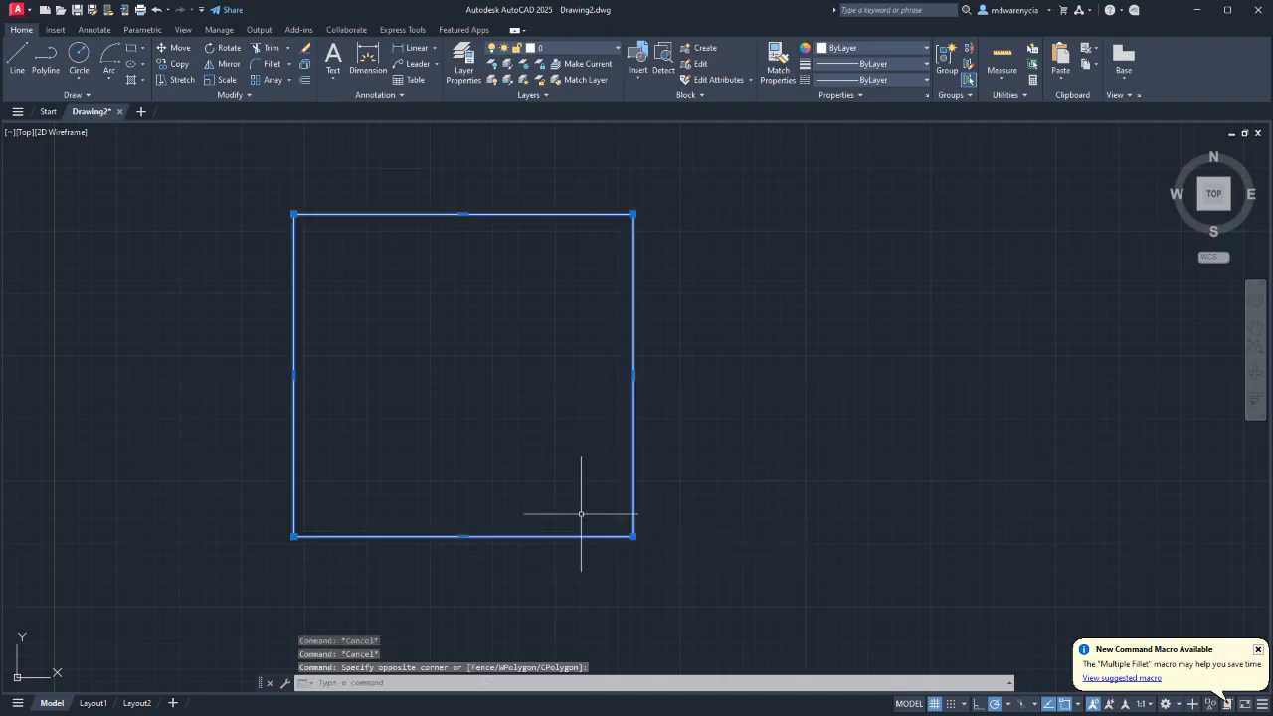
key("Return")
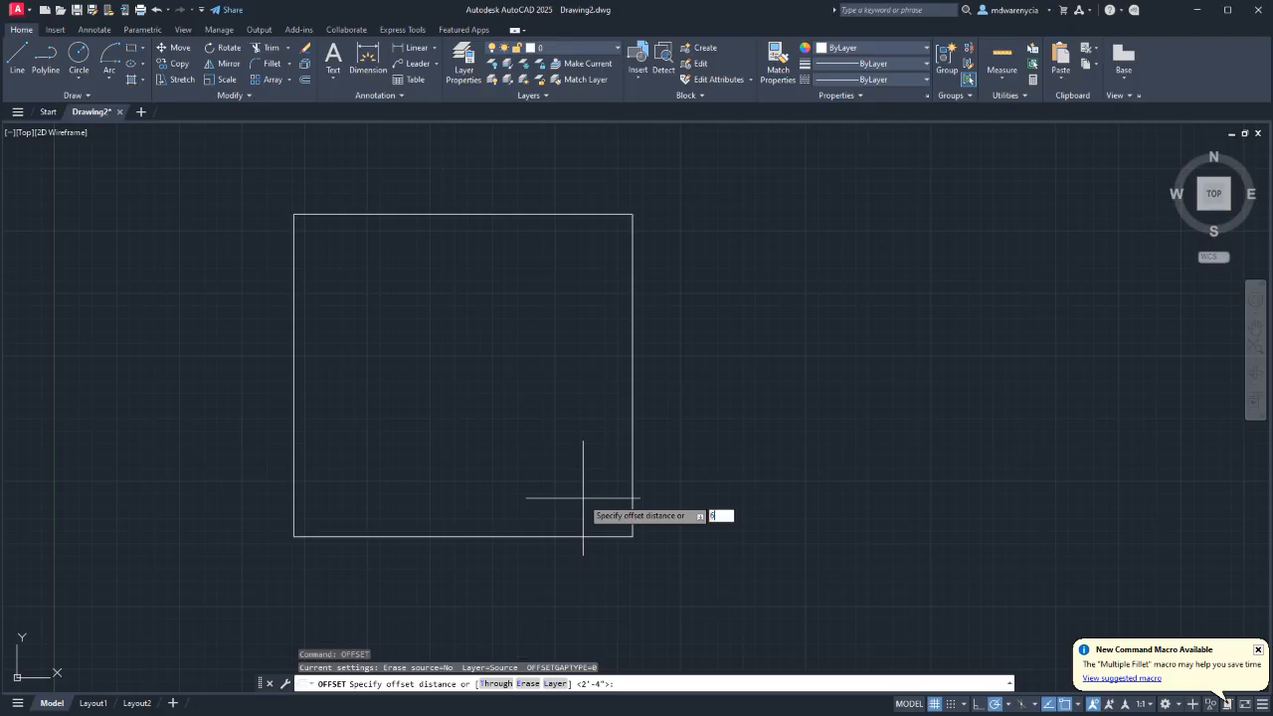
key("Return")
left_click(583, 534)
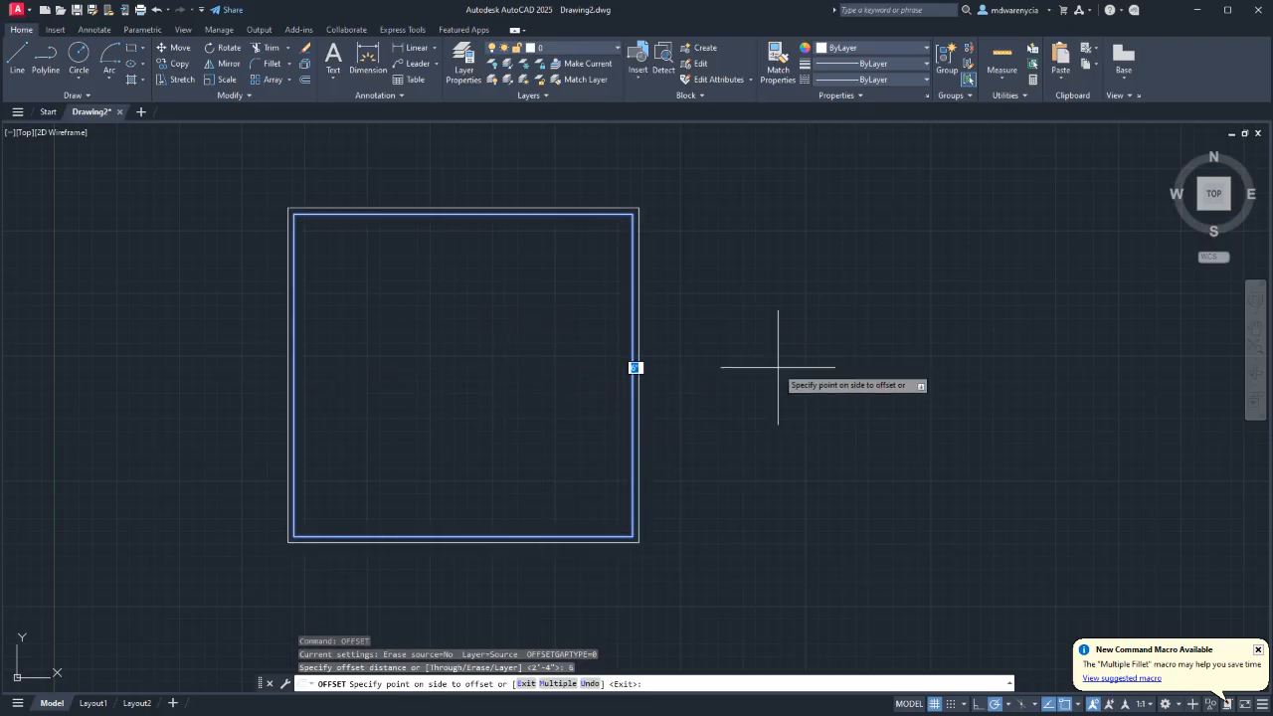
left_click(547, 350)
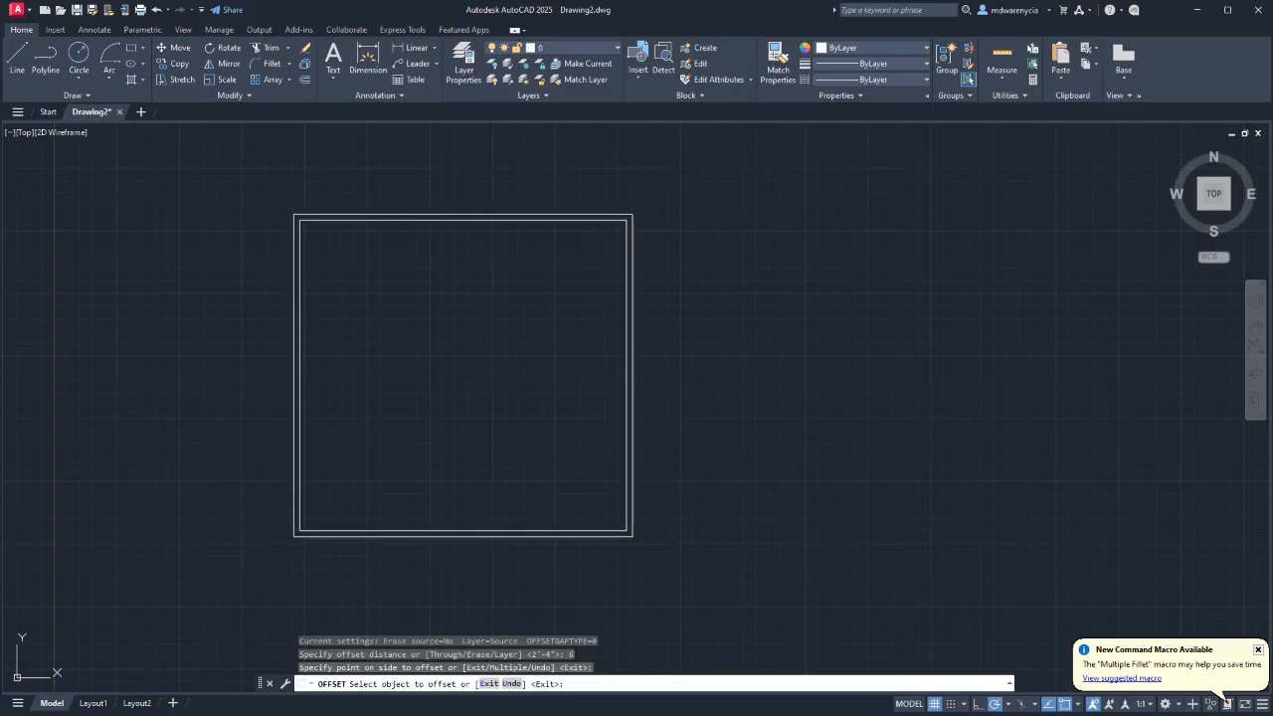
left_click(626, 464)
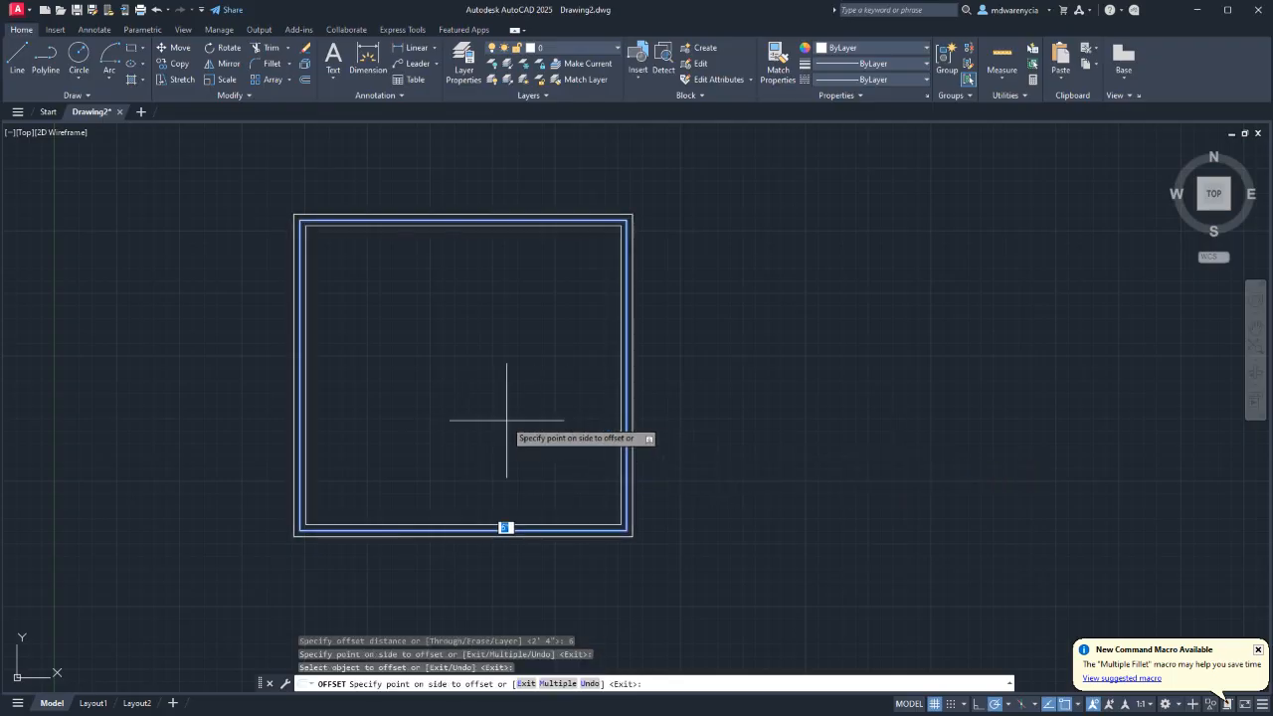
left_click(427, 348)
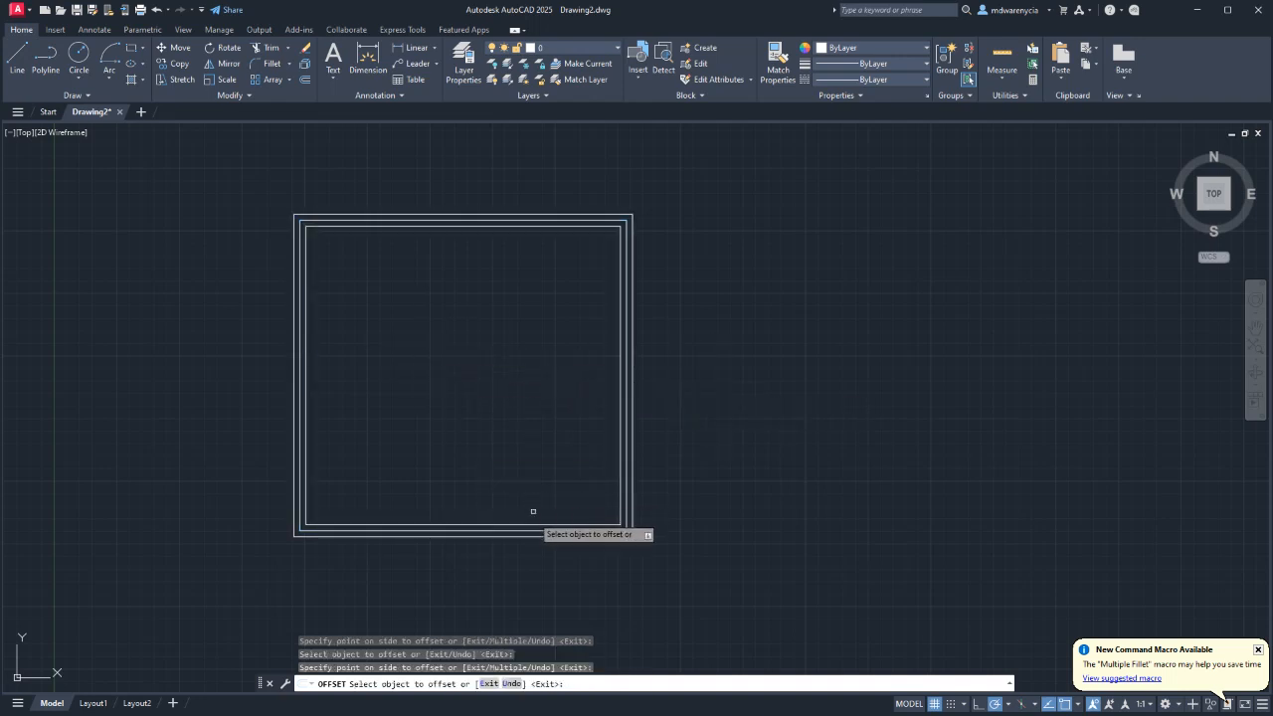
Offset the innermost rectangle inward nine times at 6-inch spacing using the Multiple option.
left_click(531, 524)
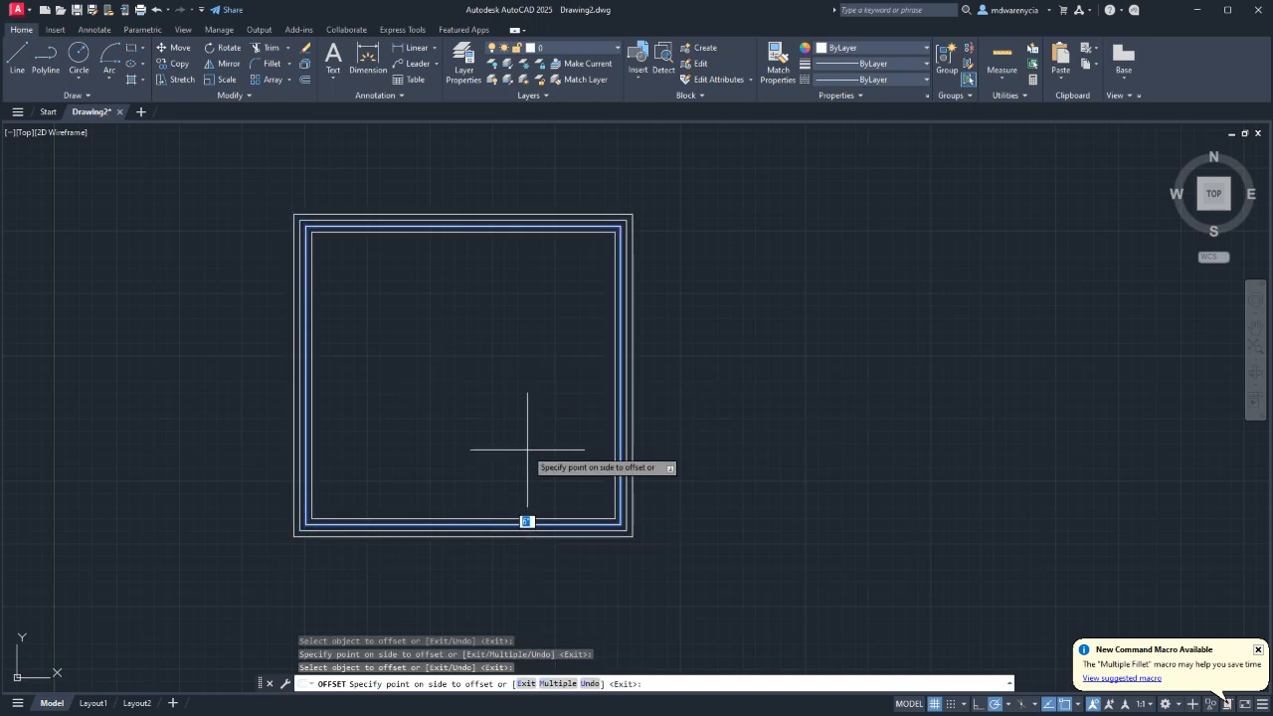
type("m")
key("Return")
left_click(495, 381)
left_click(493, 378)
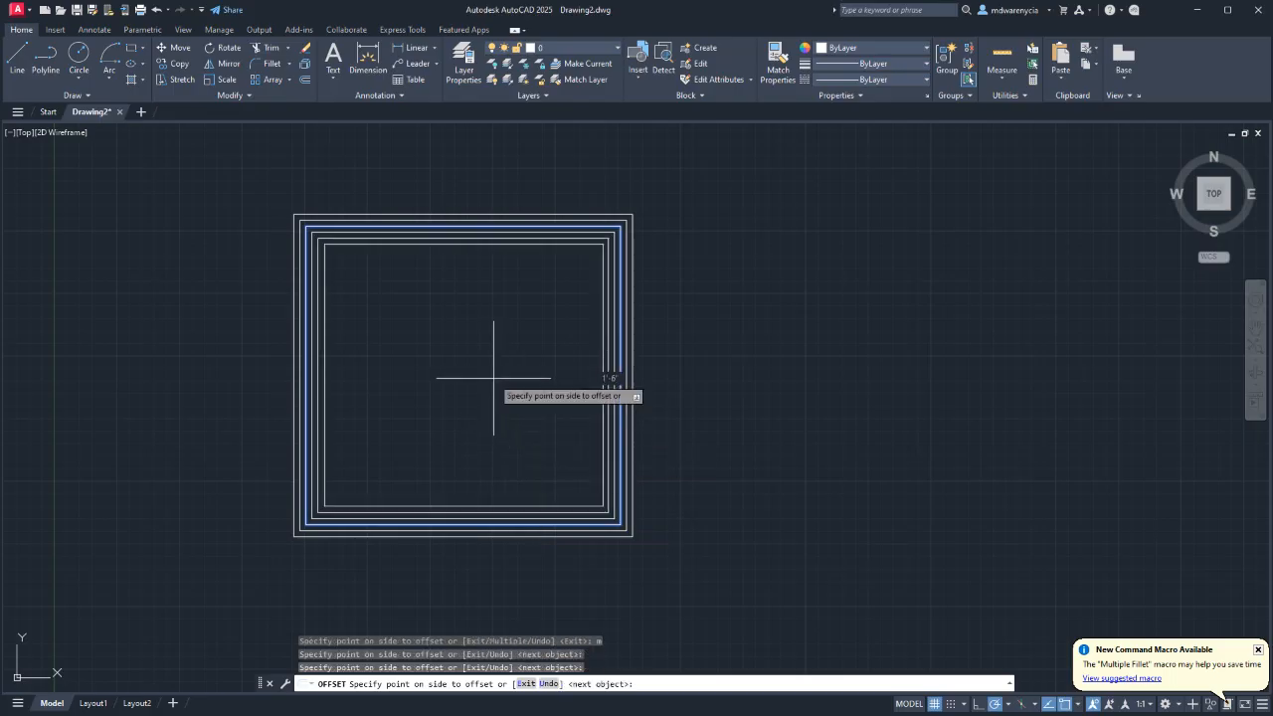
left_click(493, 378)
left_click(493, 377)
left_click(493, 378)
left_click(492, 378)
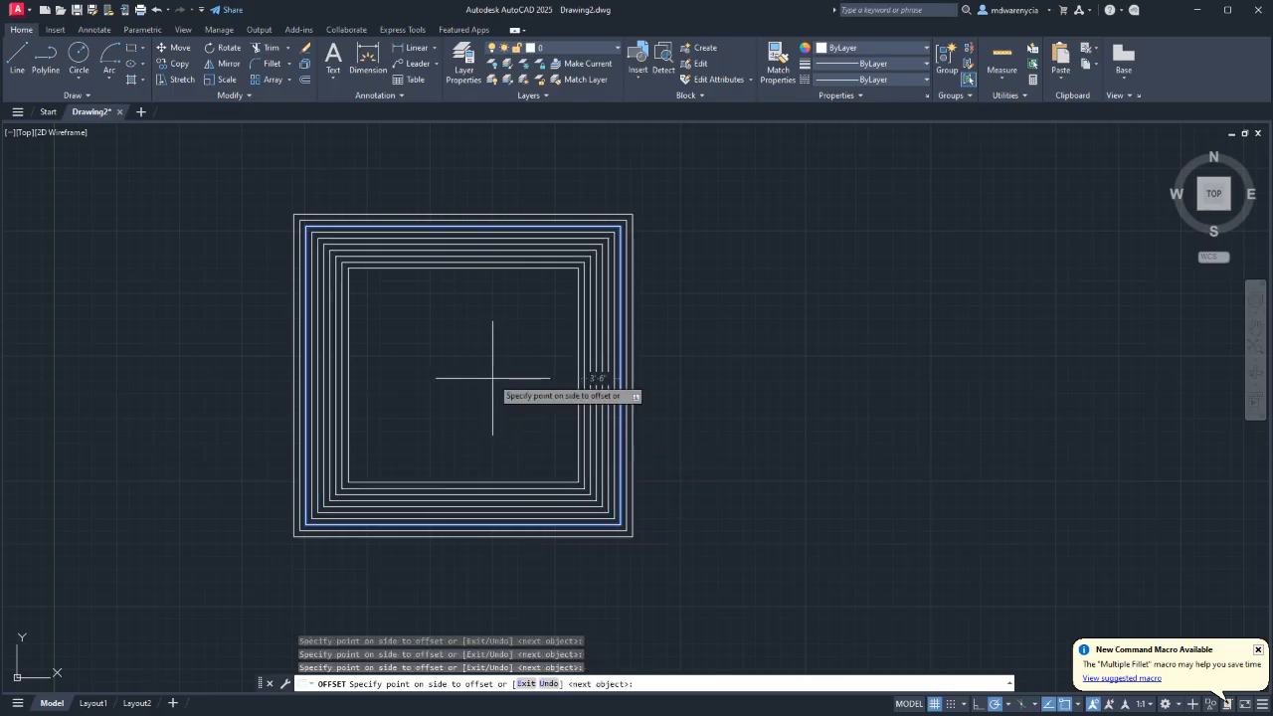
left_click(493, 379)
left_click(497, 384)
key("Escape")
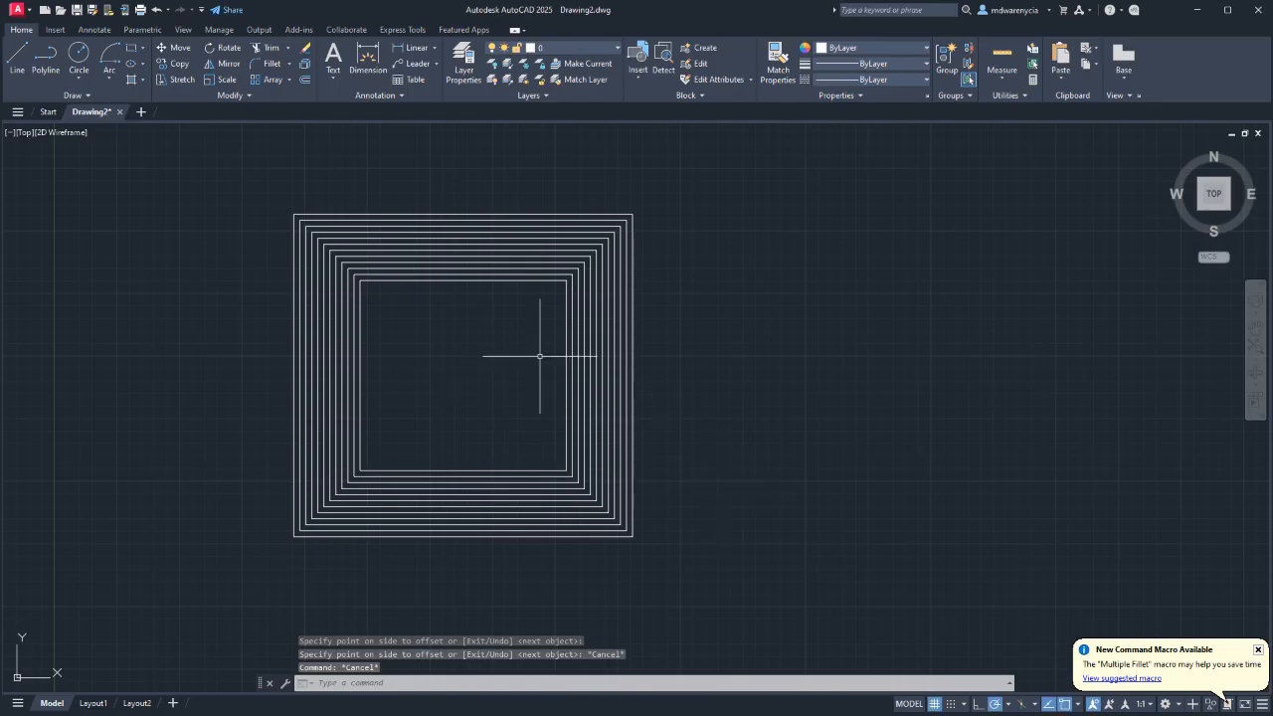
Select all the nested rectangles with a crossing window.
left_click(740, 538)
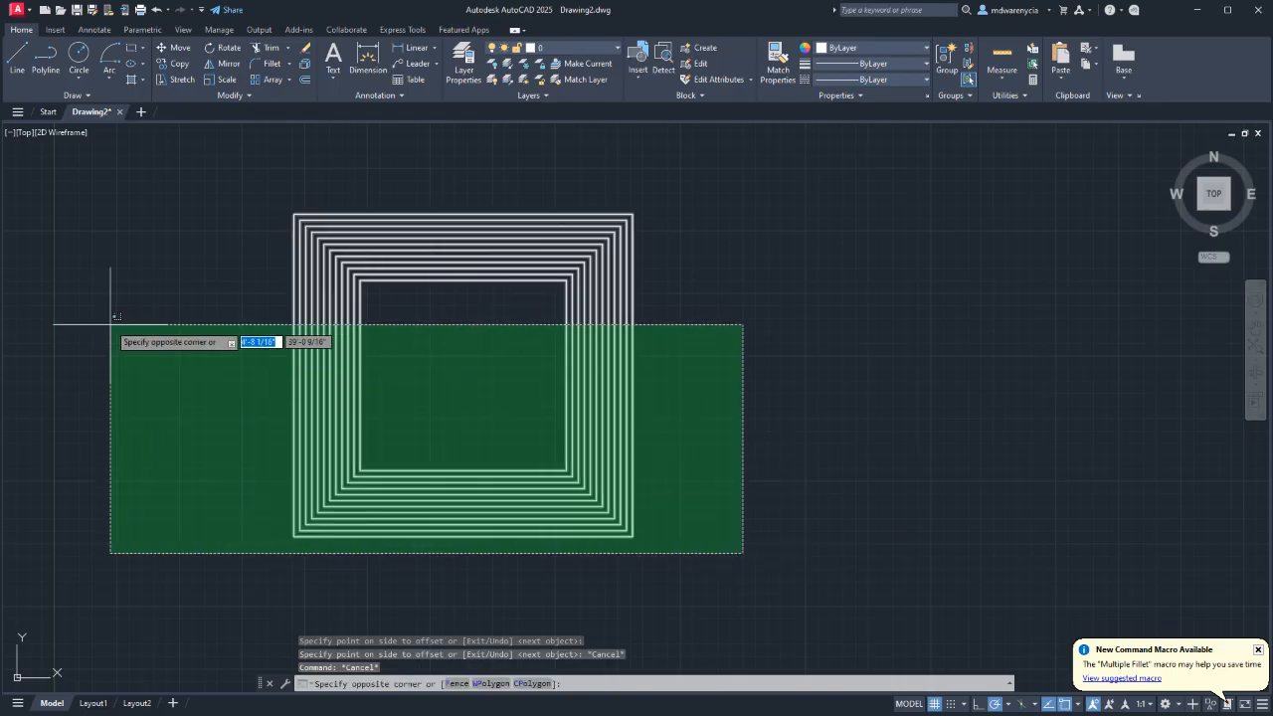
left_click(110, 324)
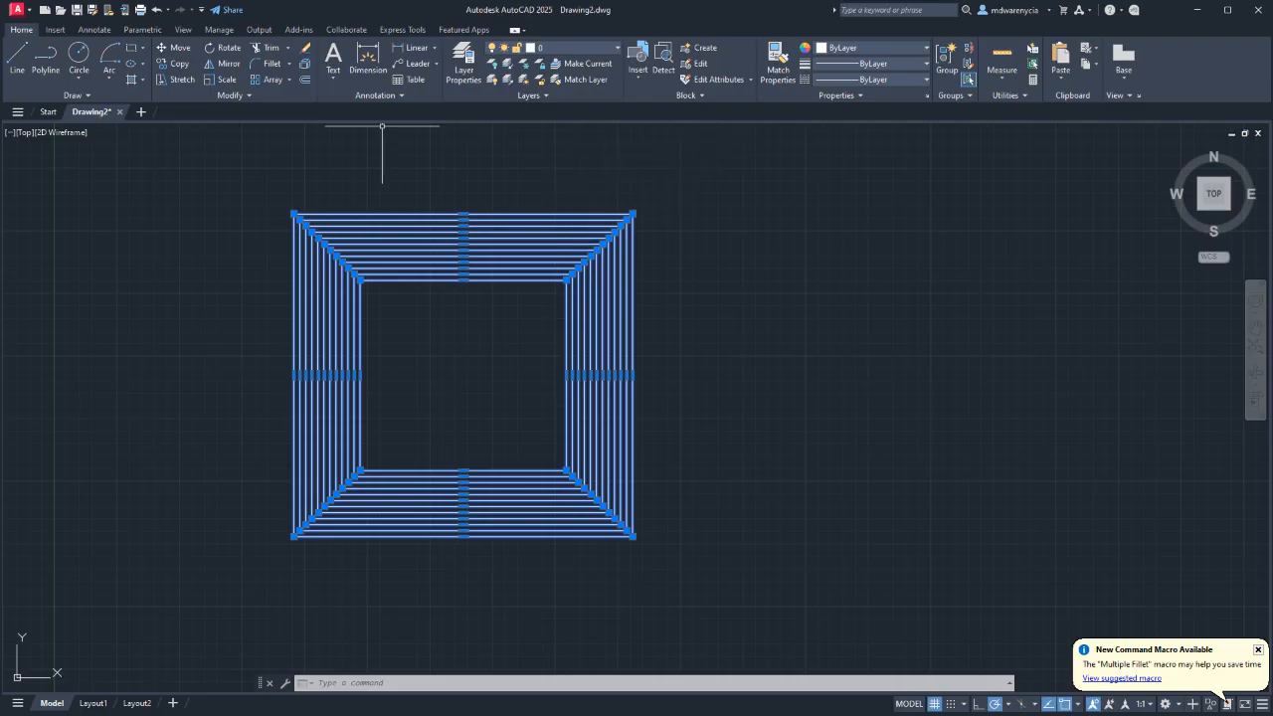
left_click(95, 29)
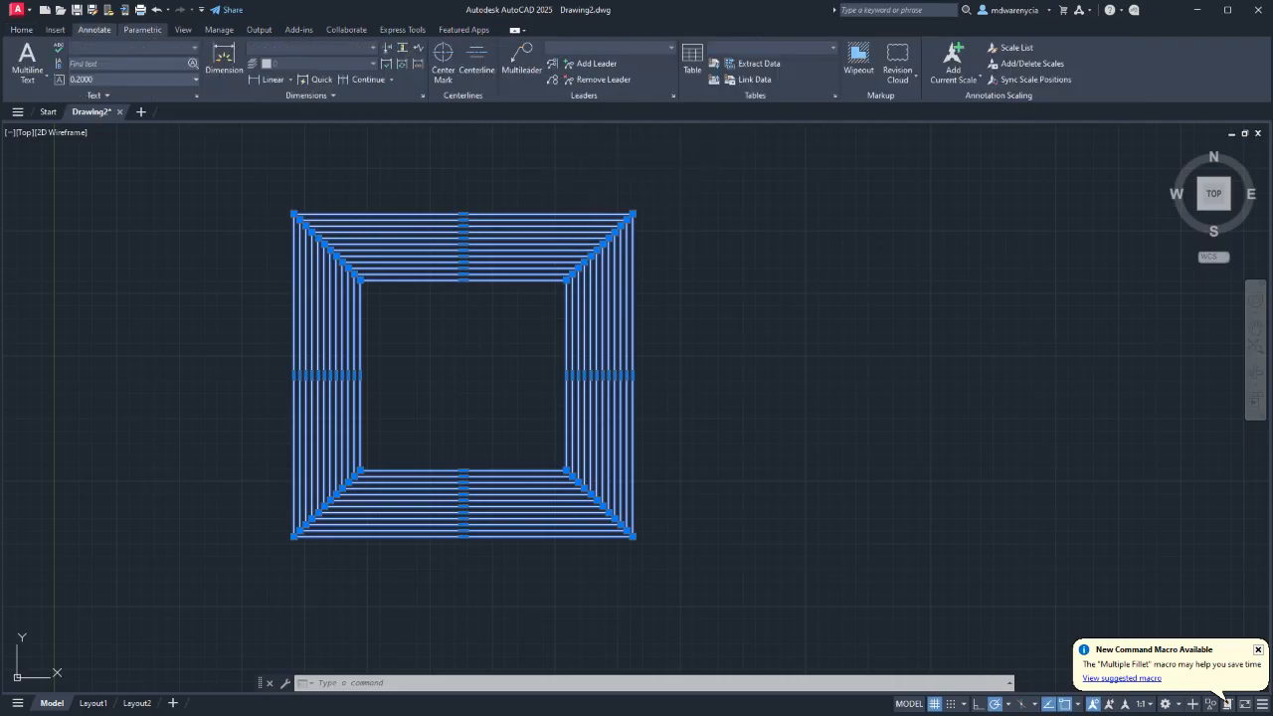
left_click(143, 29)
left_click(218, 29)
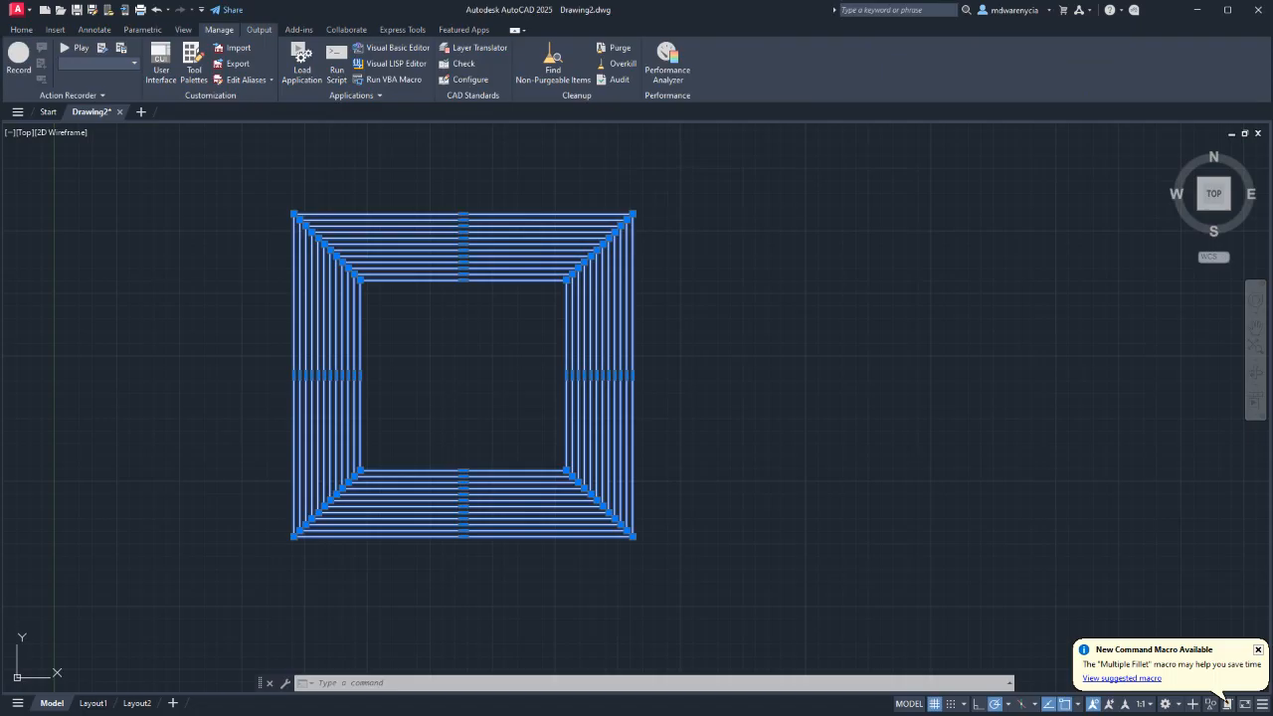
left_click(259, 28)
left_click(298, 29)
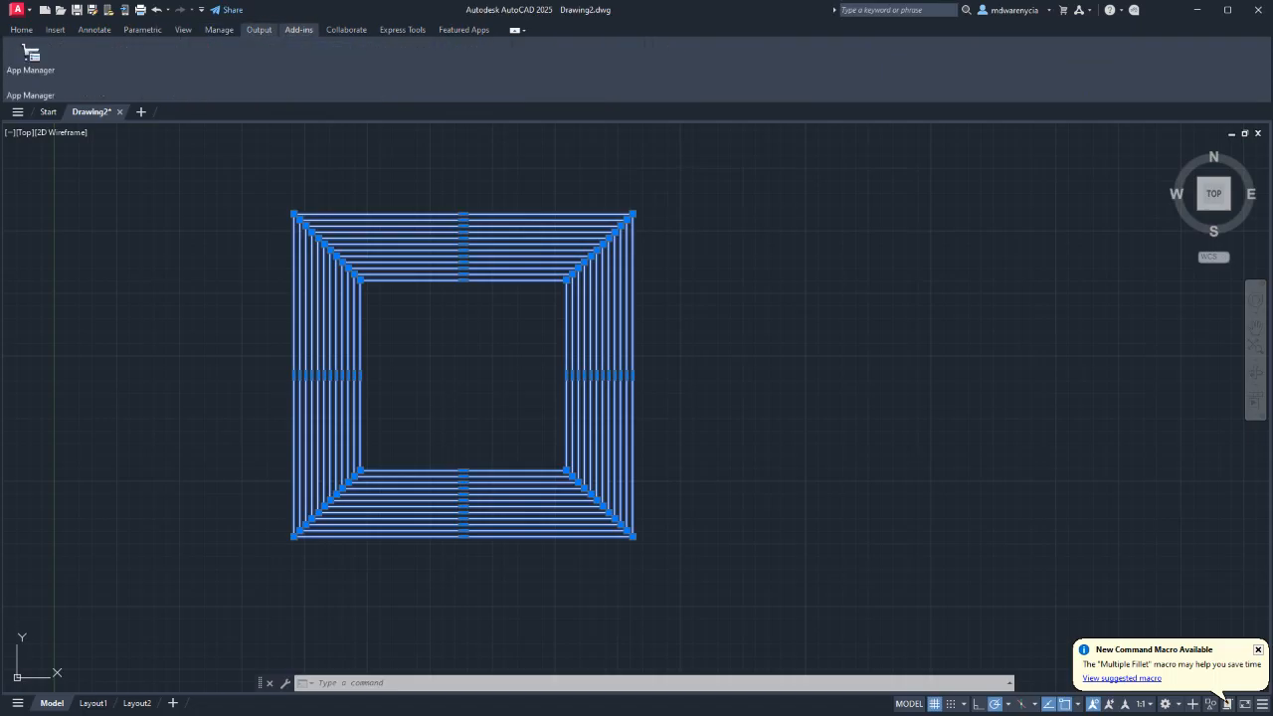
left_click(54, 29)
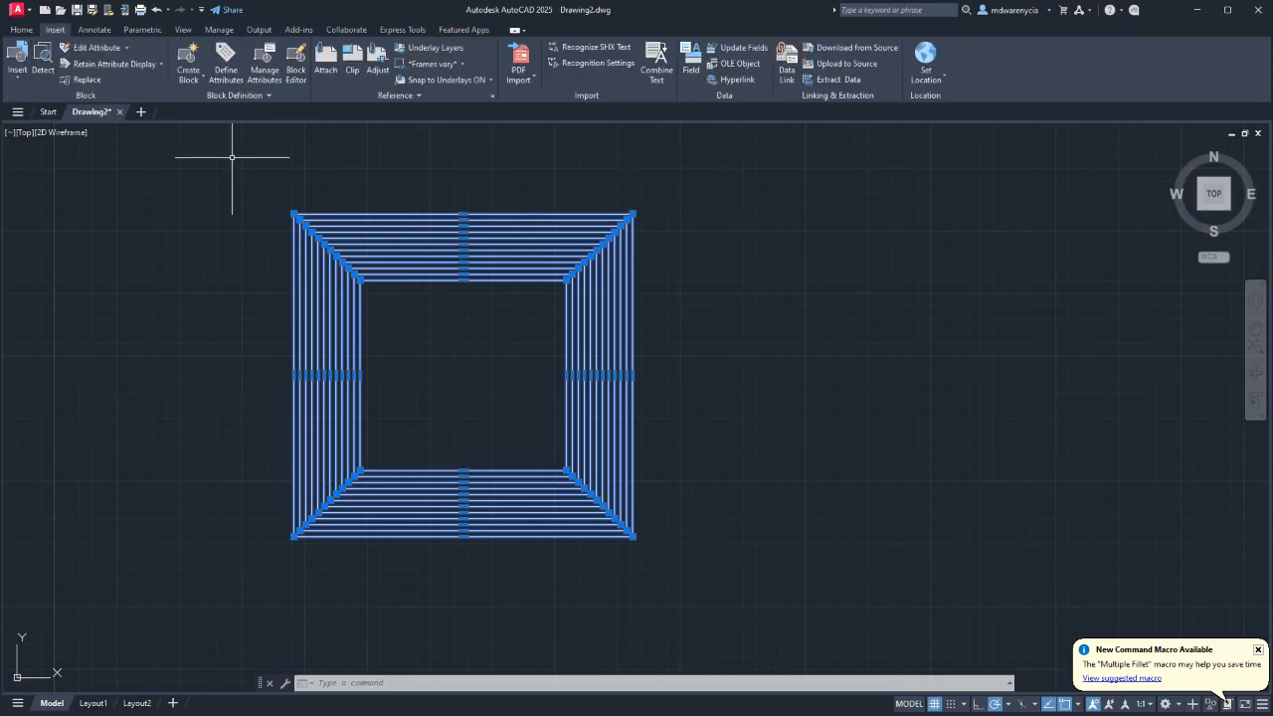
left_click(21, 28)
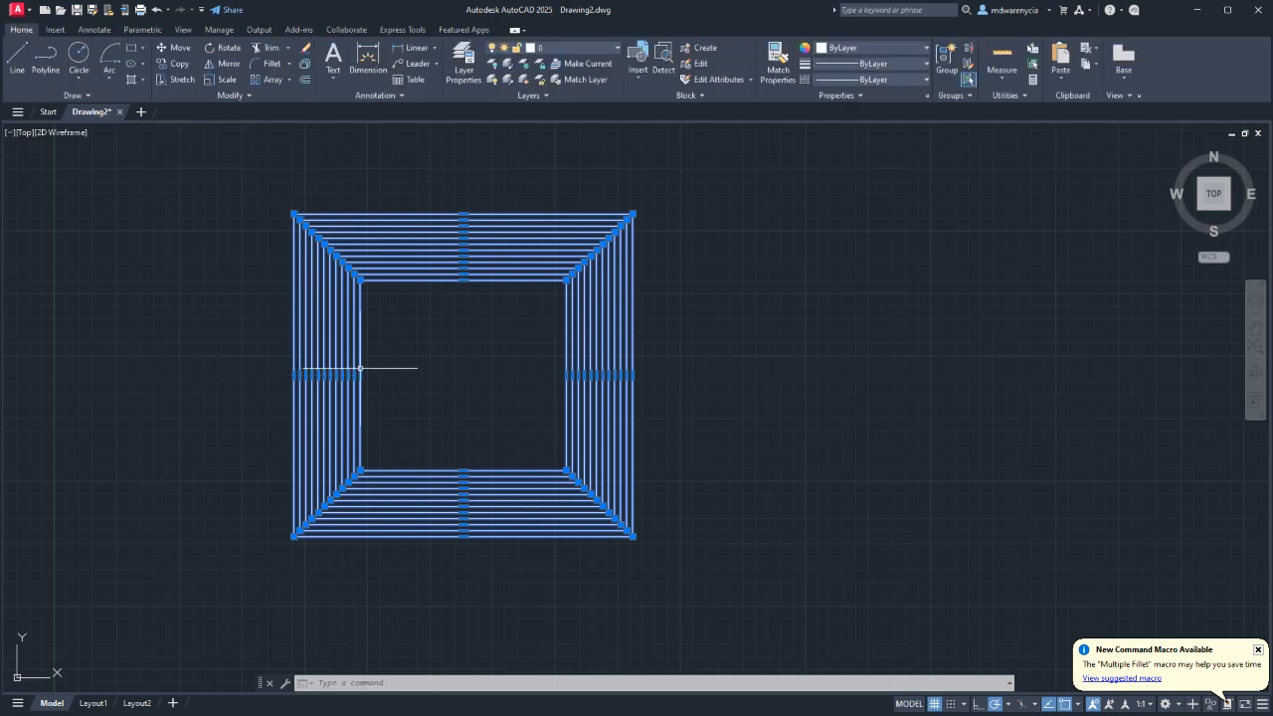